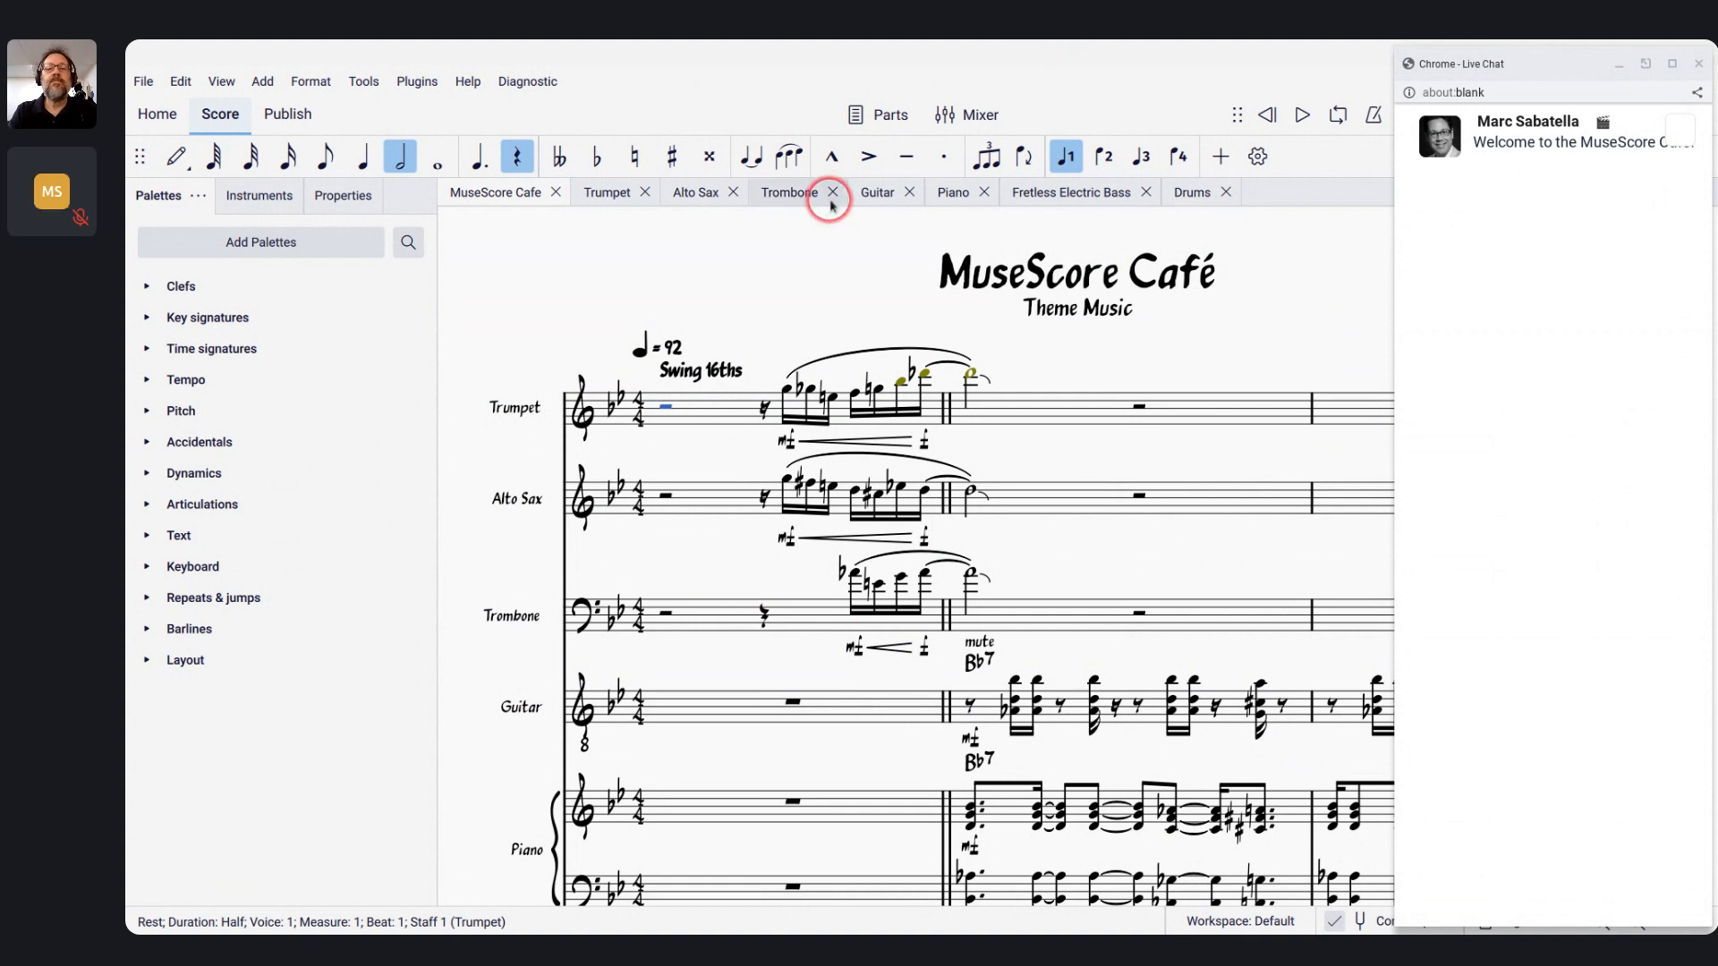
Play back the MuseScore Café theme starting from the trumpet's half rest in measure 1
left_click(725, 241)
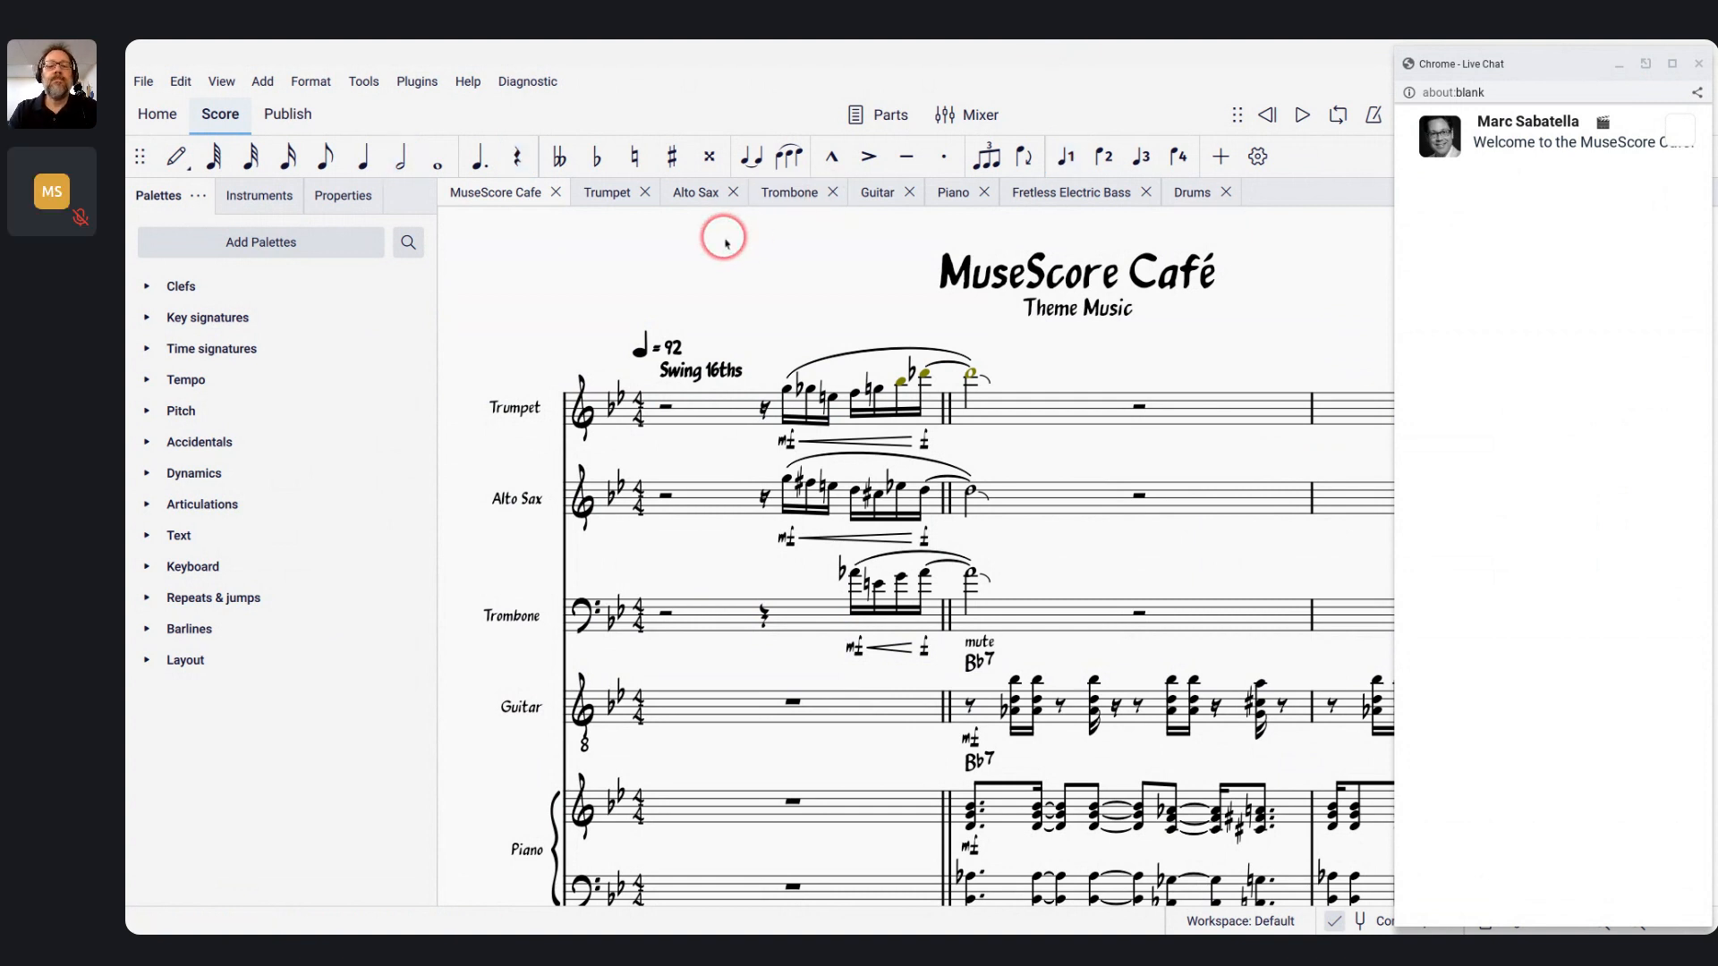
left_click(664, 409)
key("space")
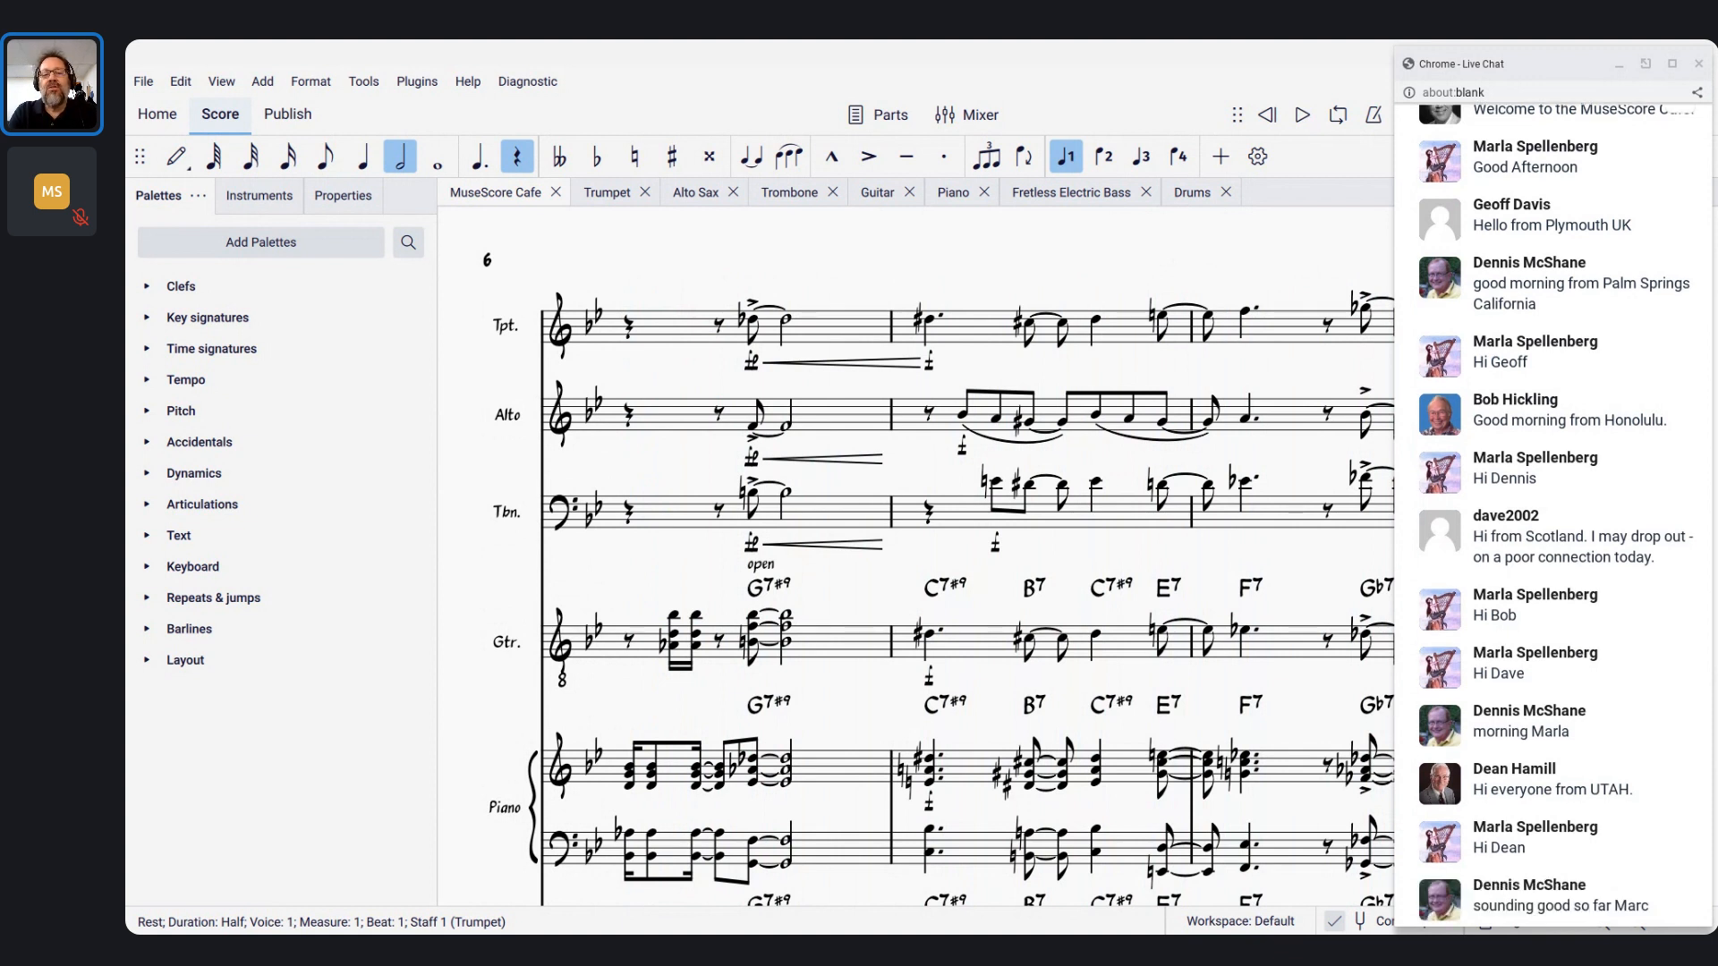
Switch to the window containing the Garden Seasons score
key("alt+Tab")
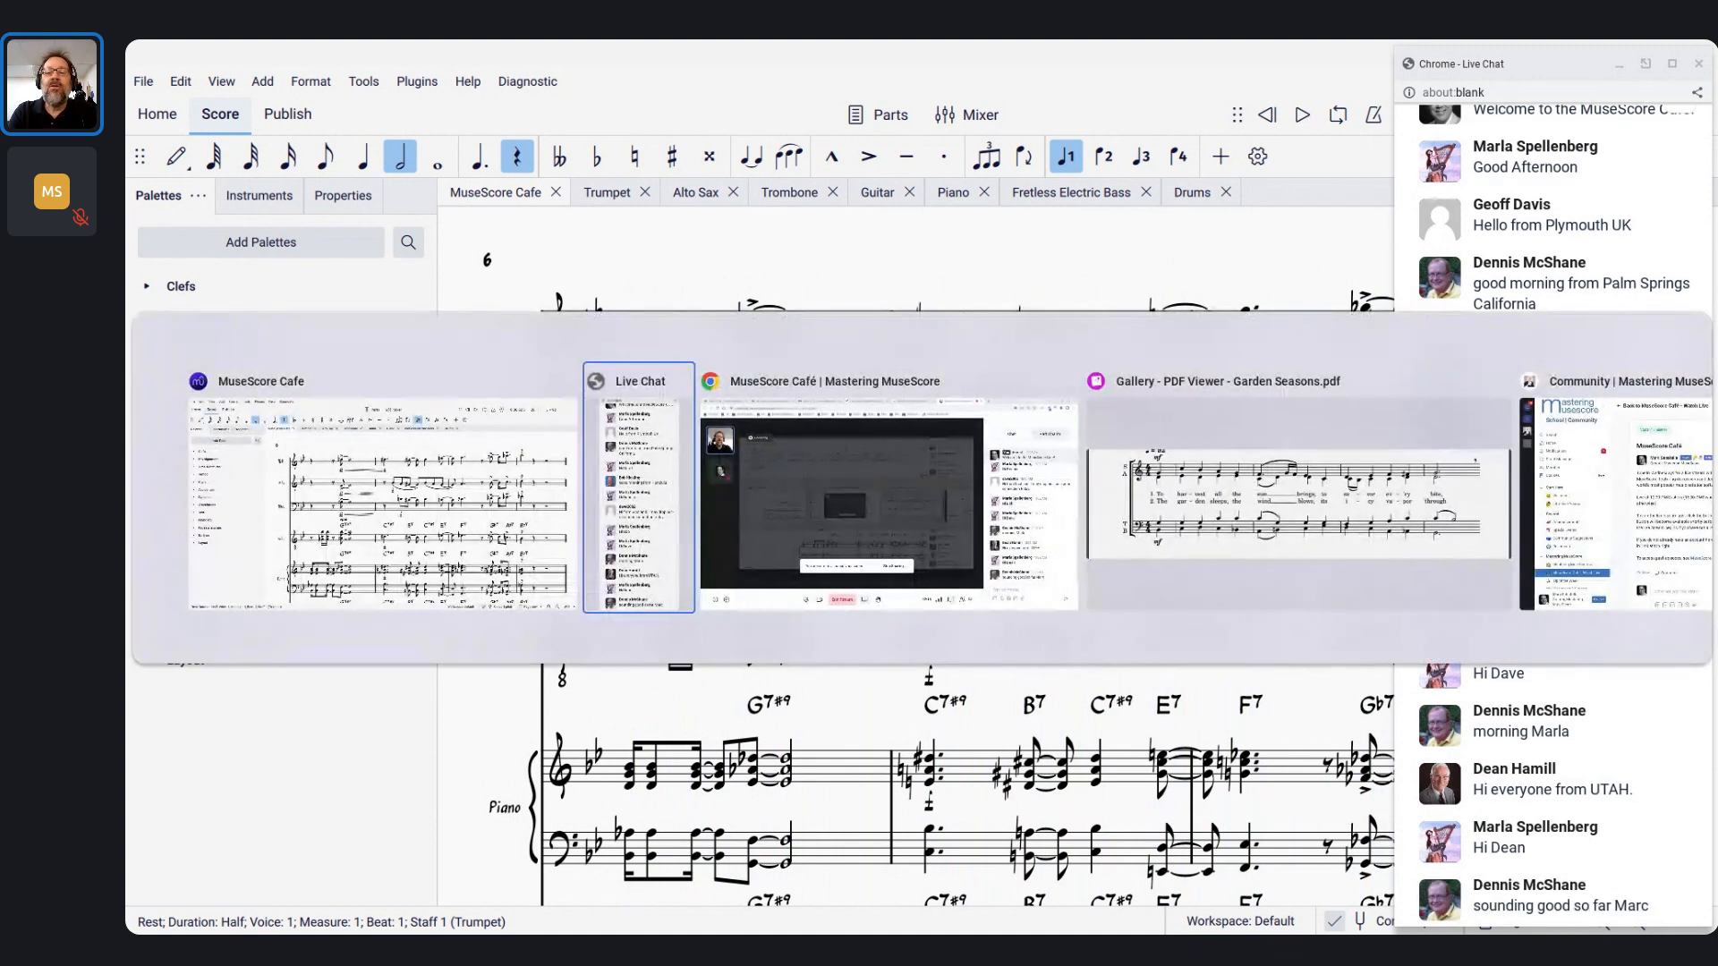
key("alt+Tab")
key("alt+Tab")
key("alt+Tab")
key("alt+Tab")
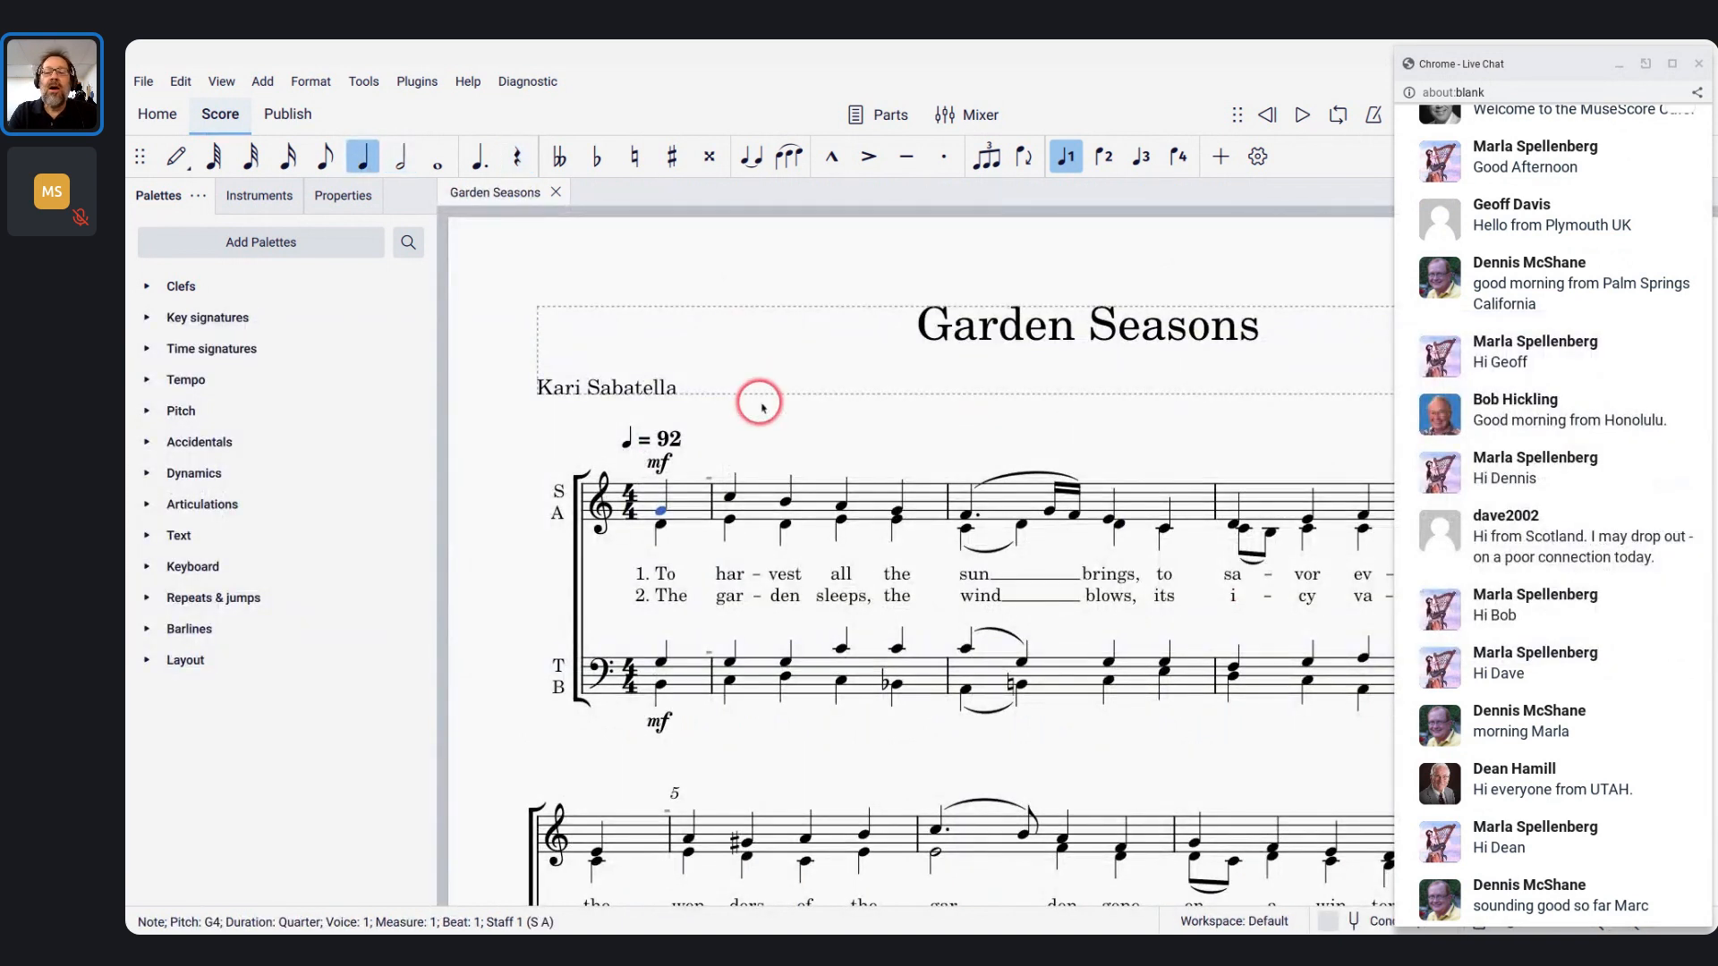
Play back the Garden Seasons score from its first soprano note with more of the page in view
scroll(759, 398, "down", 2, "ctrl")
scroll(761, 407, "down", 3, "ctrl")
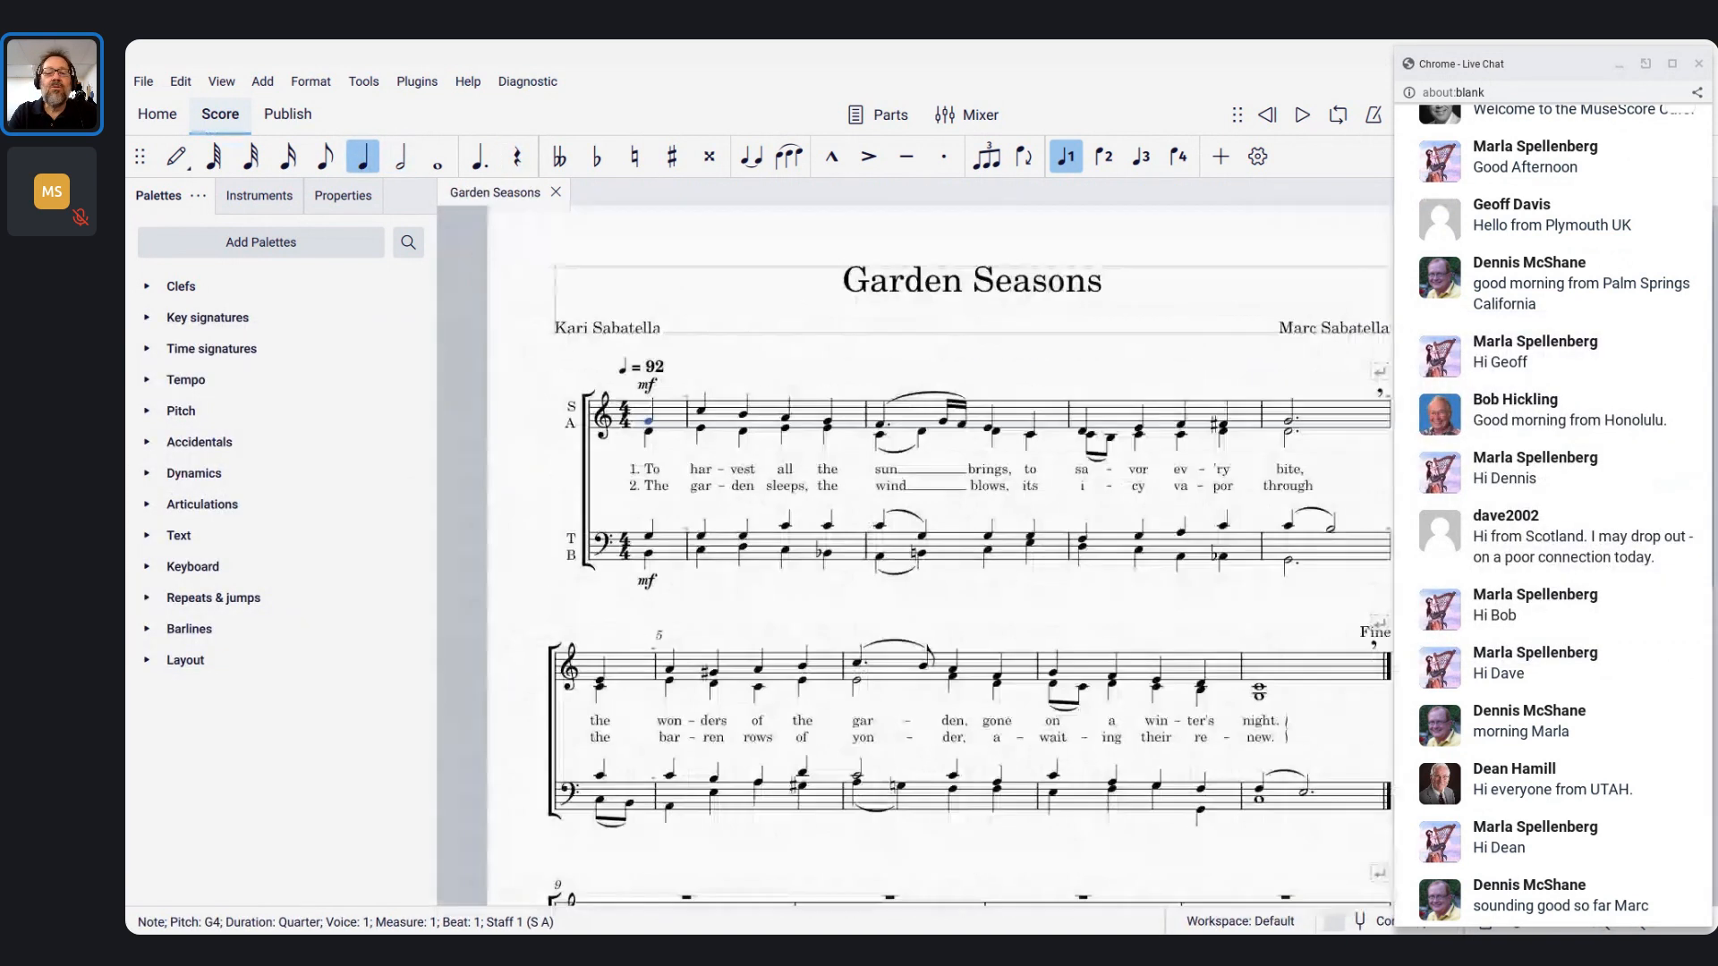
scroll(761, 407, "down", 3)
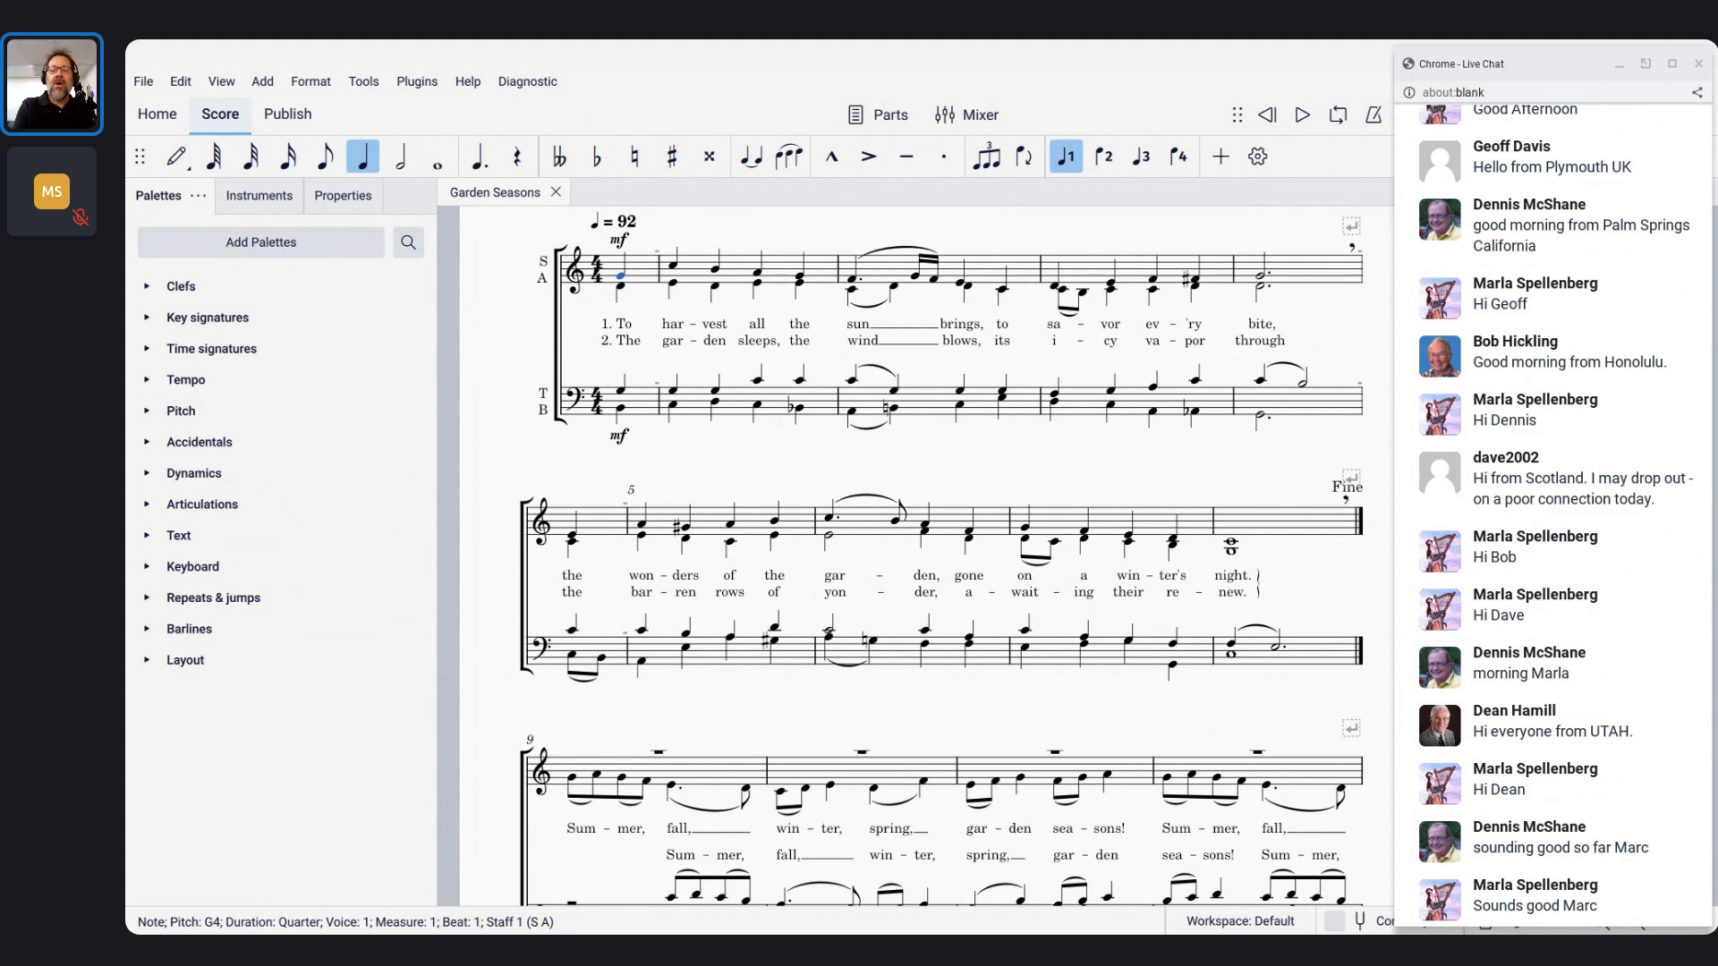
key("space")
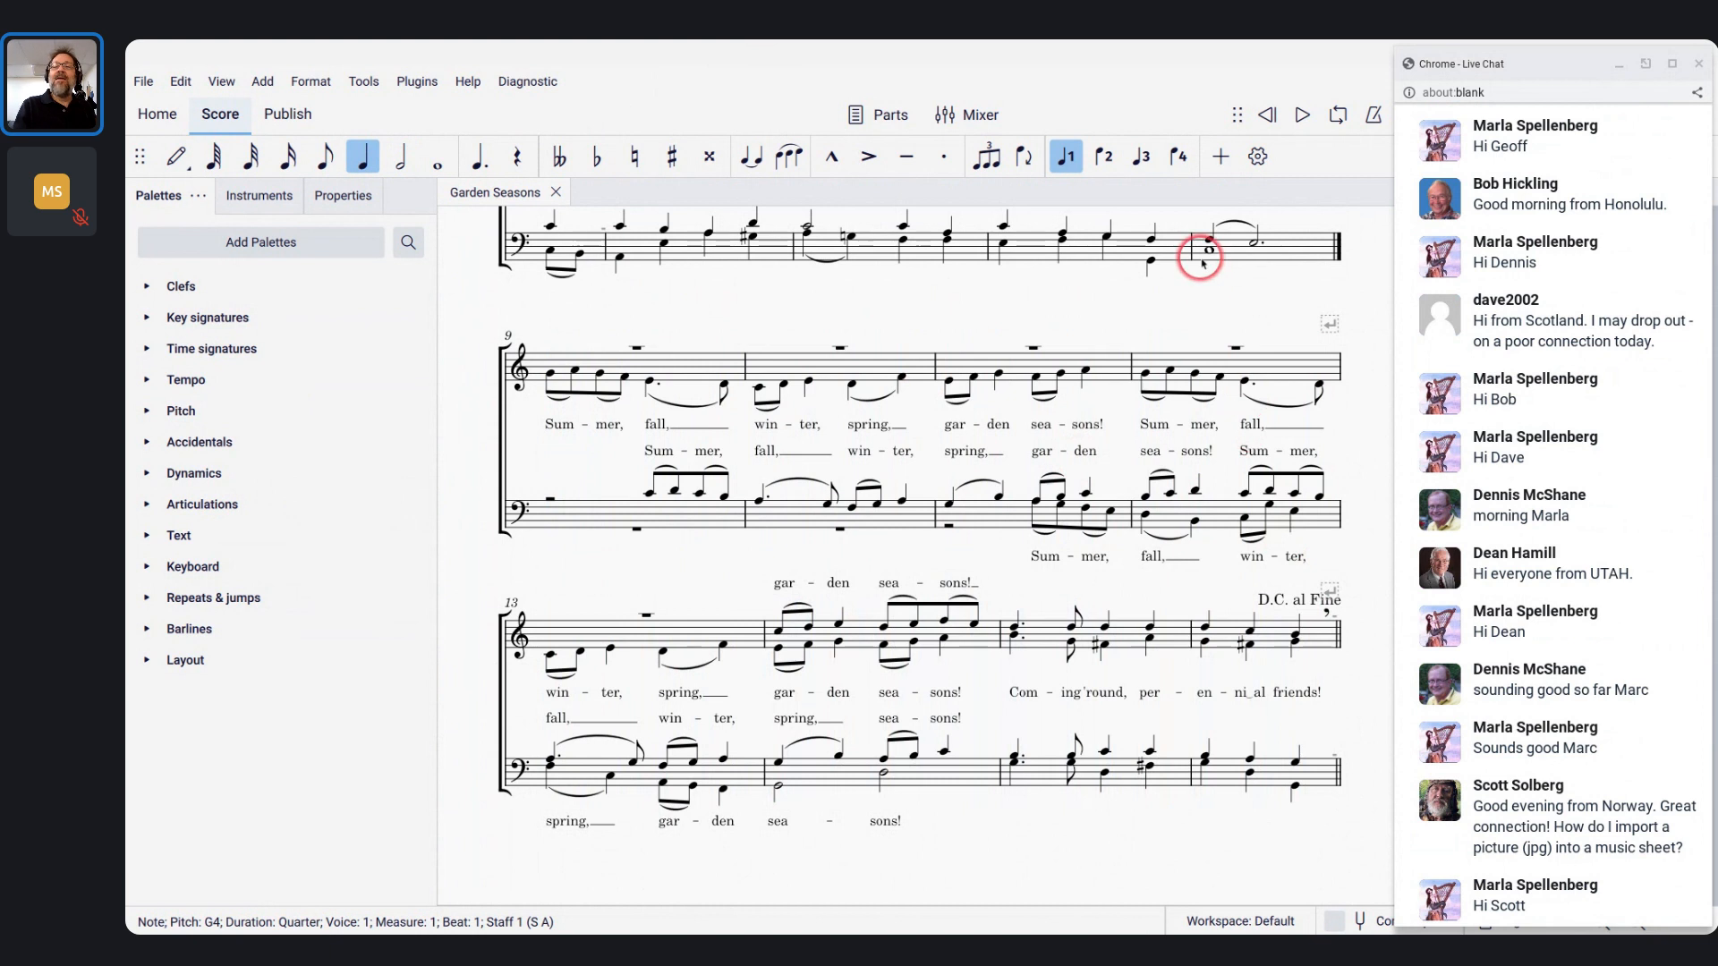
left_click(1294, 144)
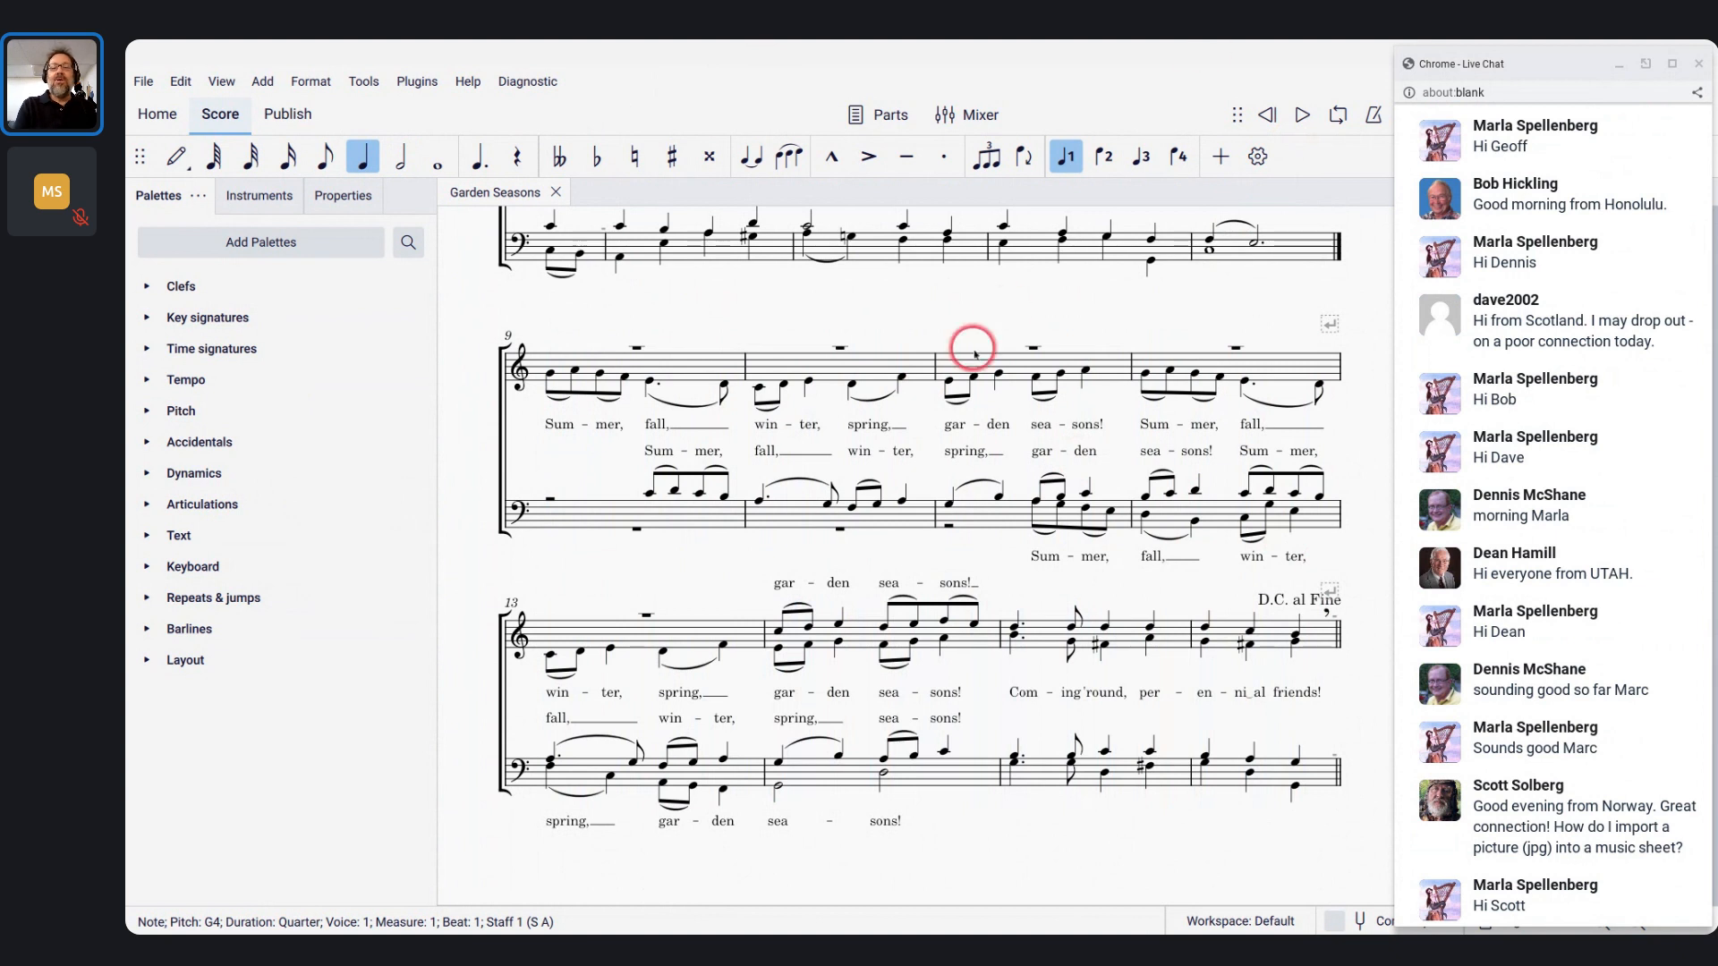
scroll(972, 349, "up", 8)
scroll(975, 354, "up", 1)
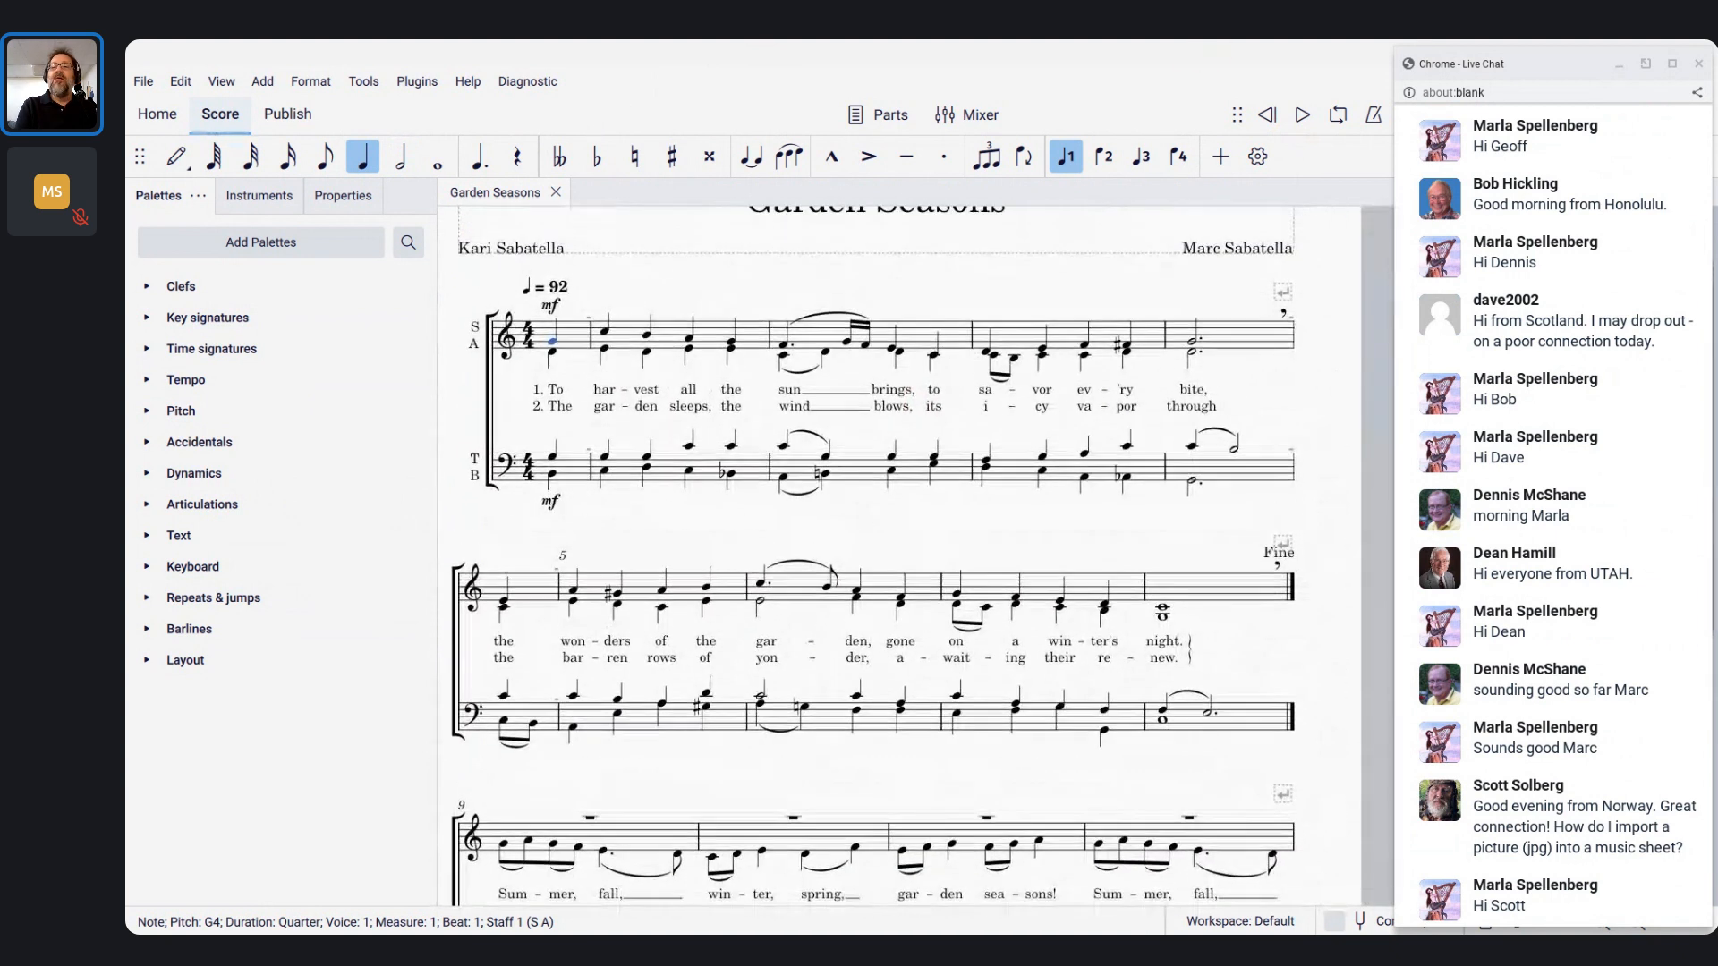
left_click(1546, 54)
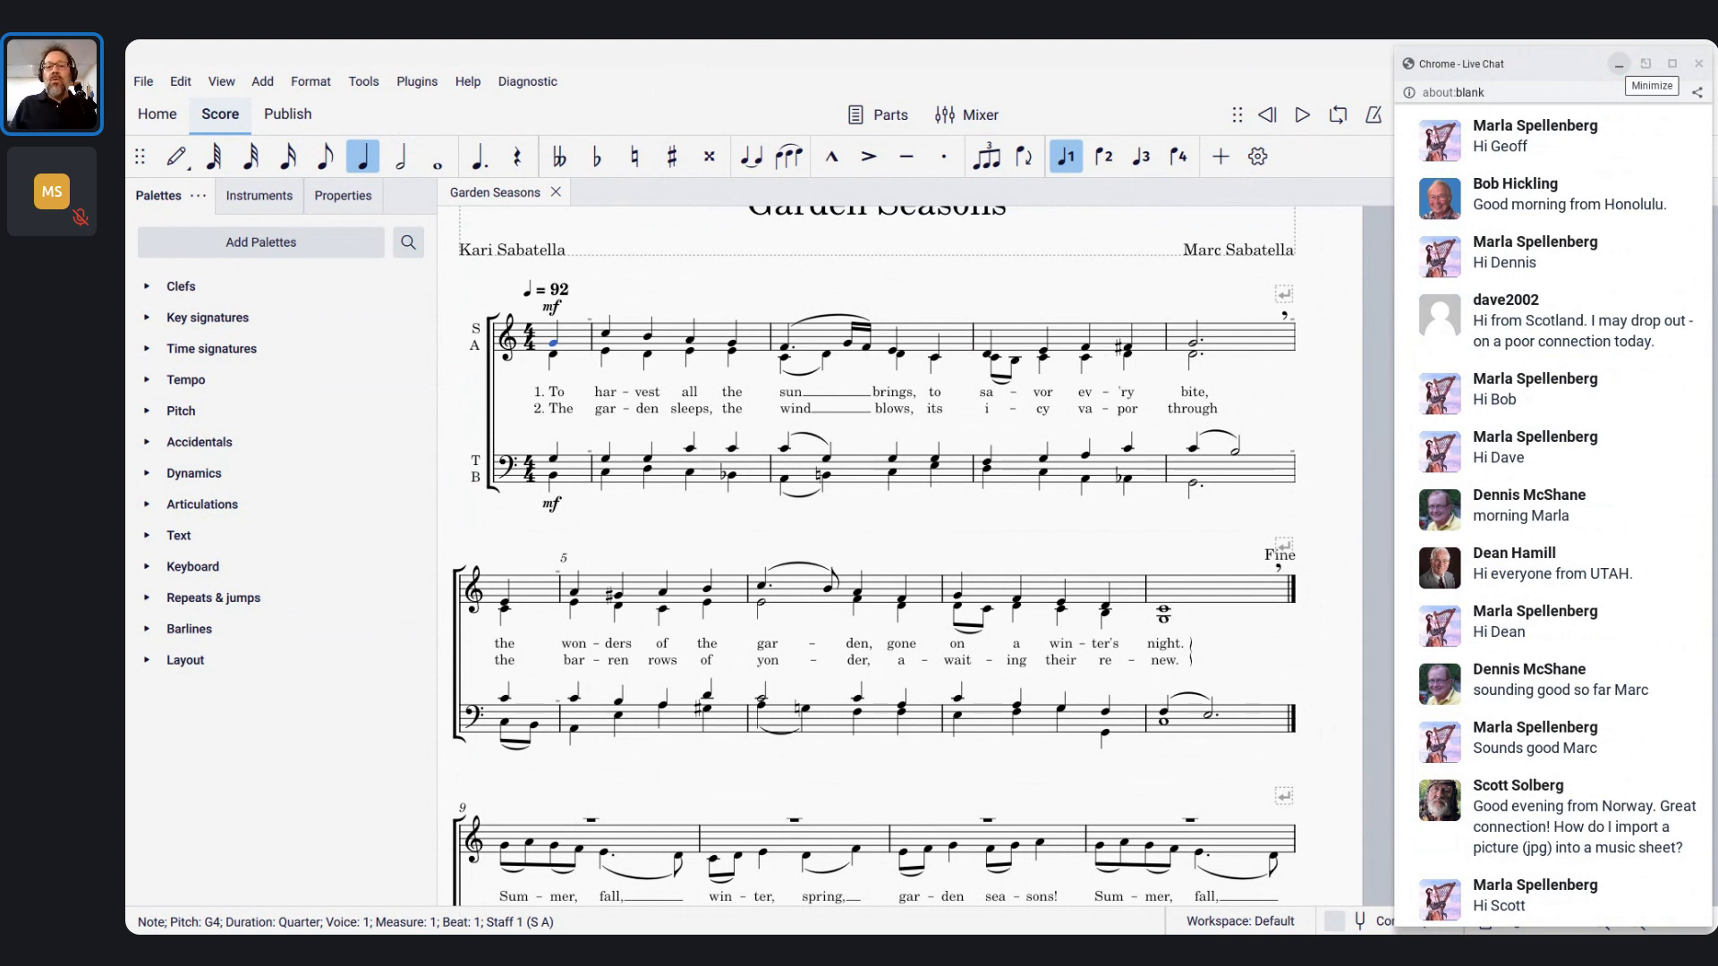
left_click(1073, 249)
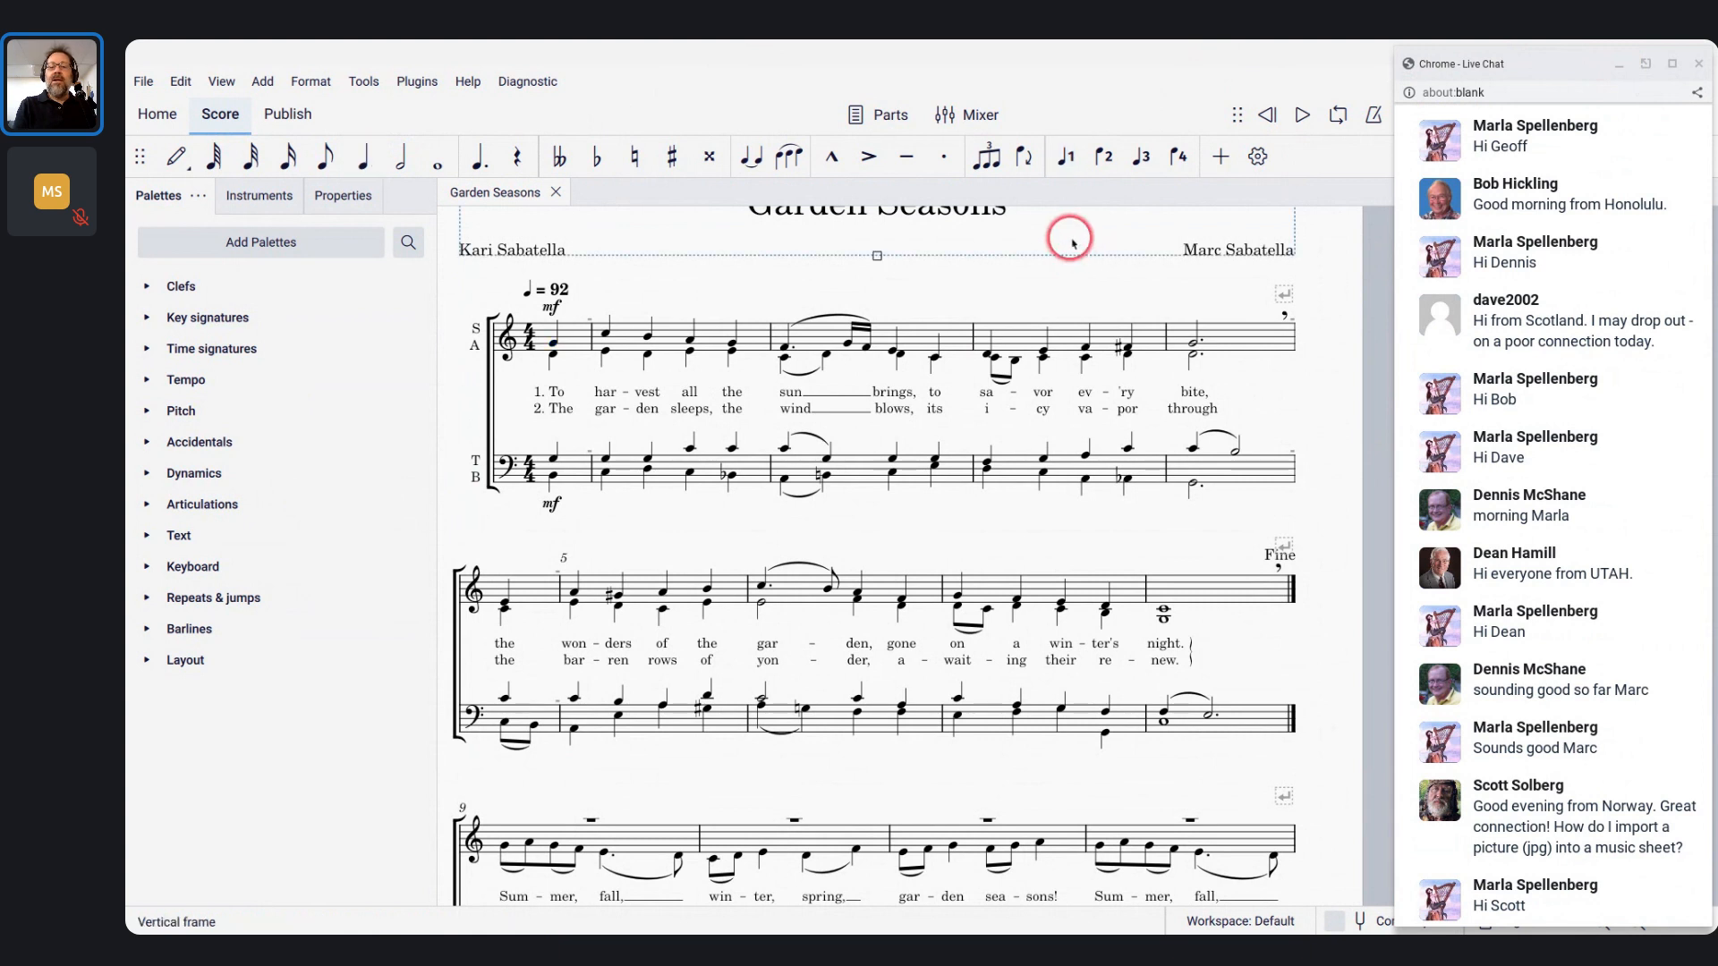
right_click(1074, 242)
mouse_move(1179, 490)
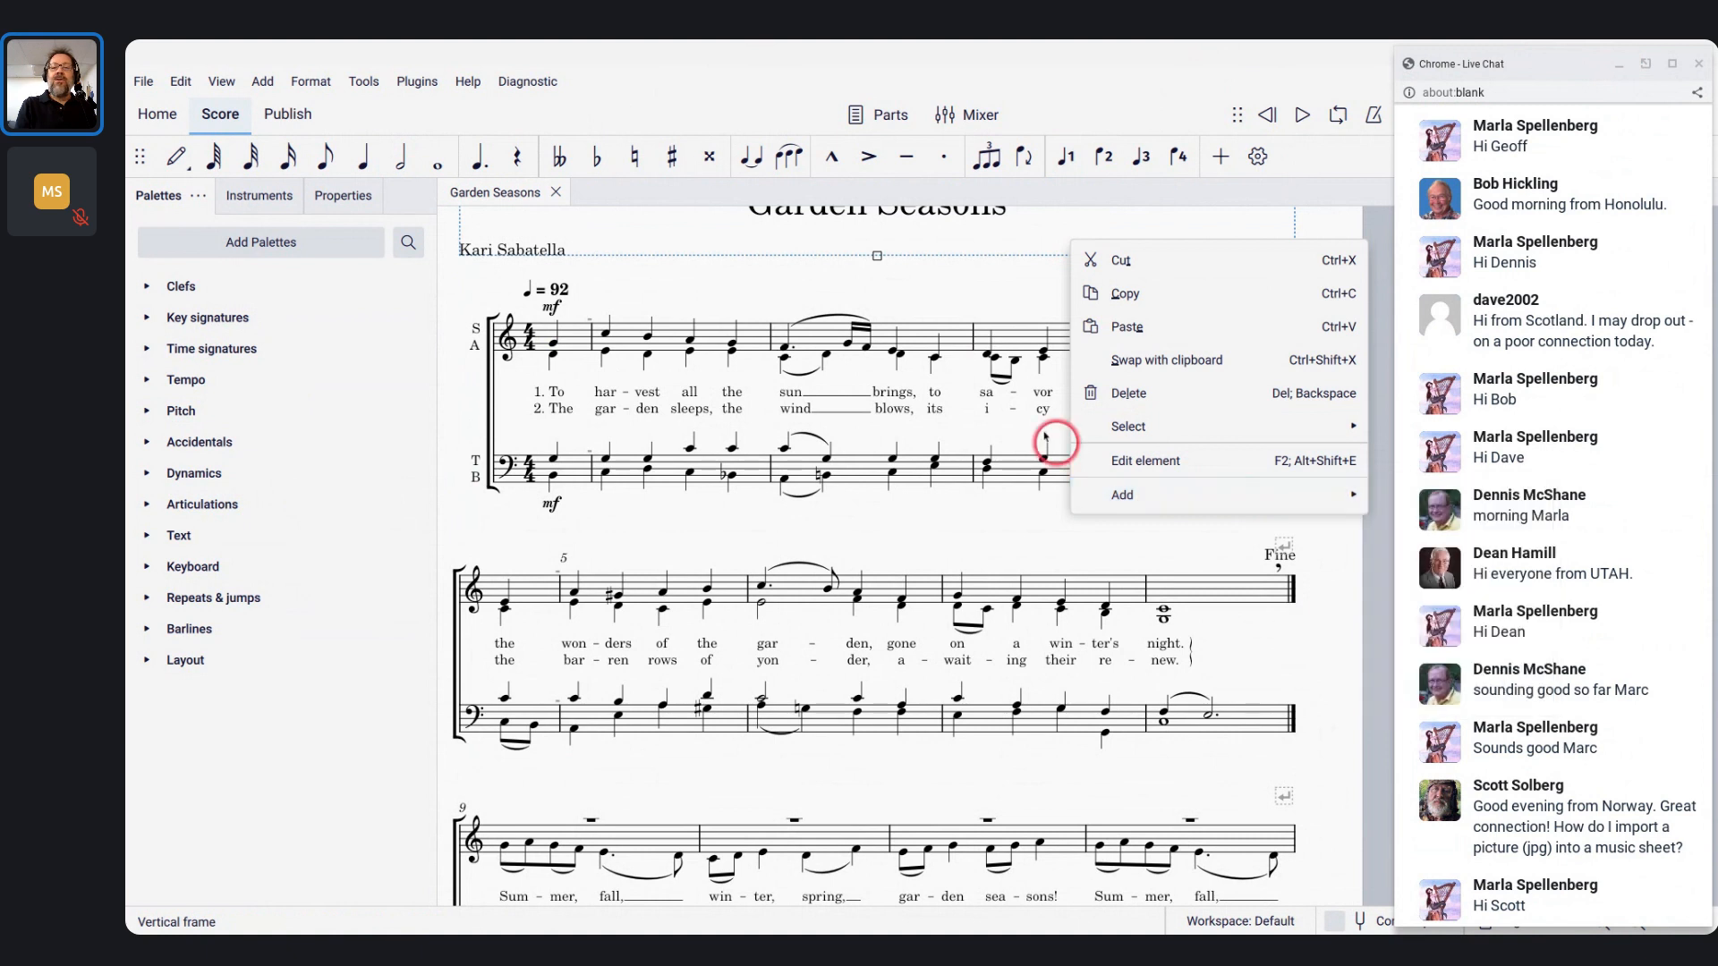
left_click(963, 269)
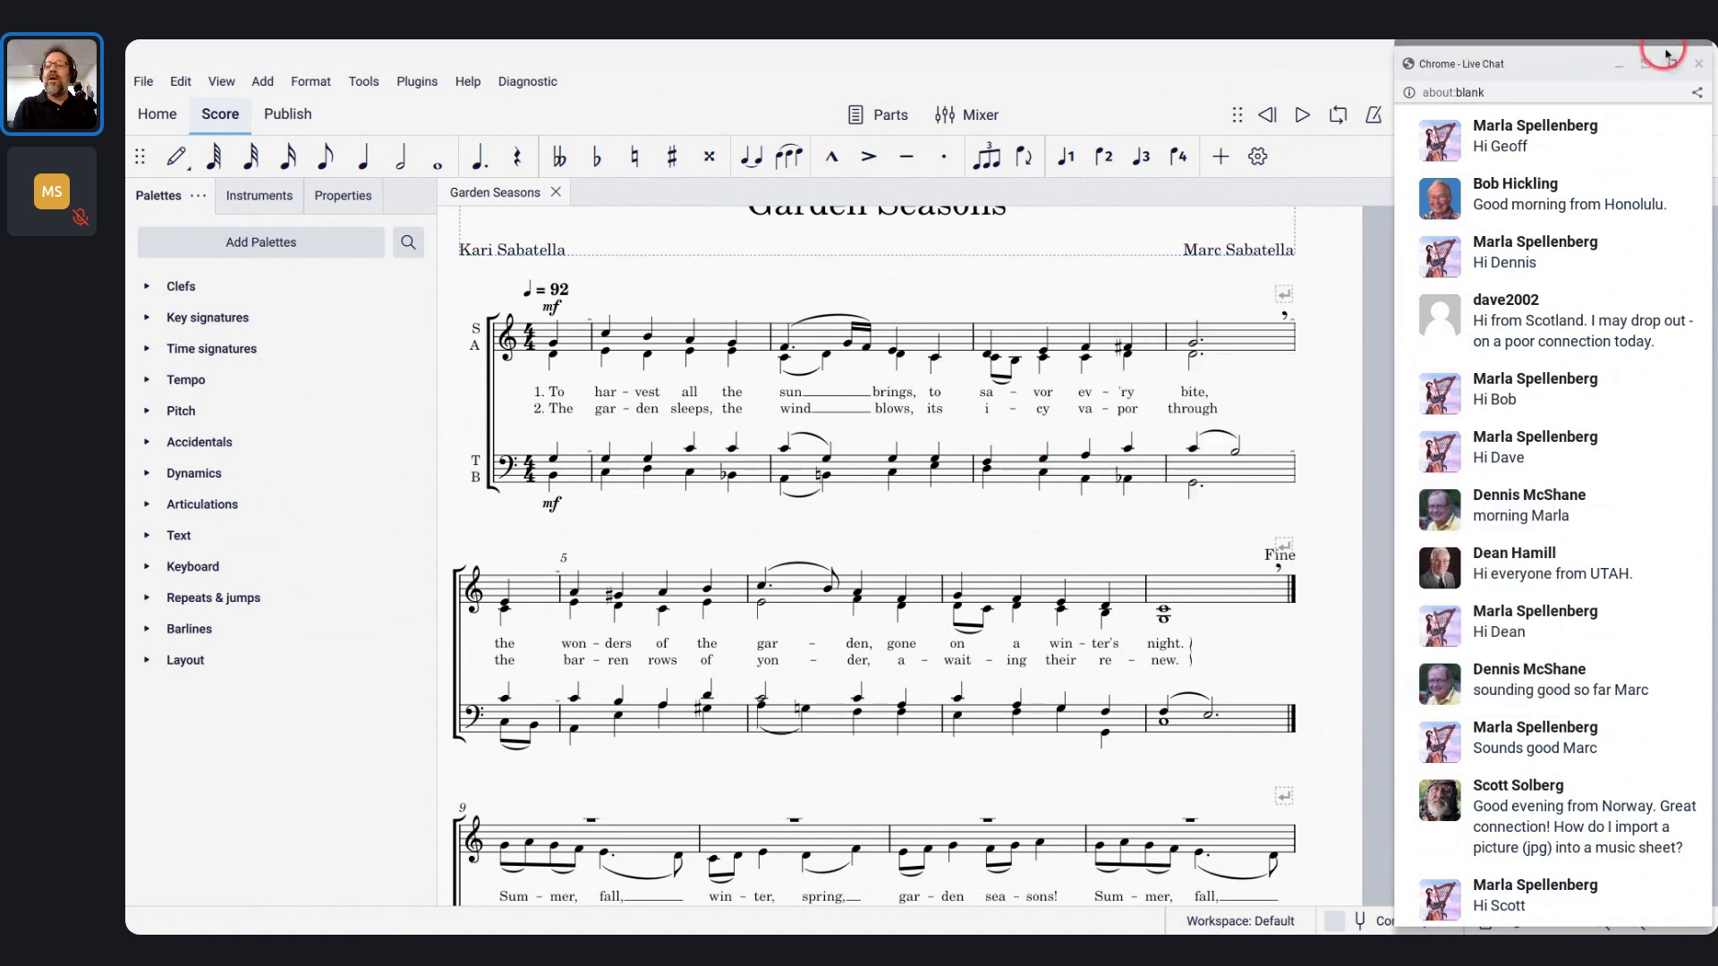
Minimize the live chat window and turn on Play repeats in the playback settings
left_click(1619, 64)
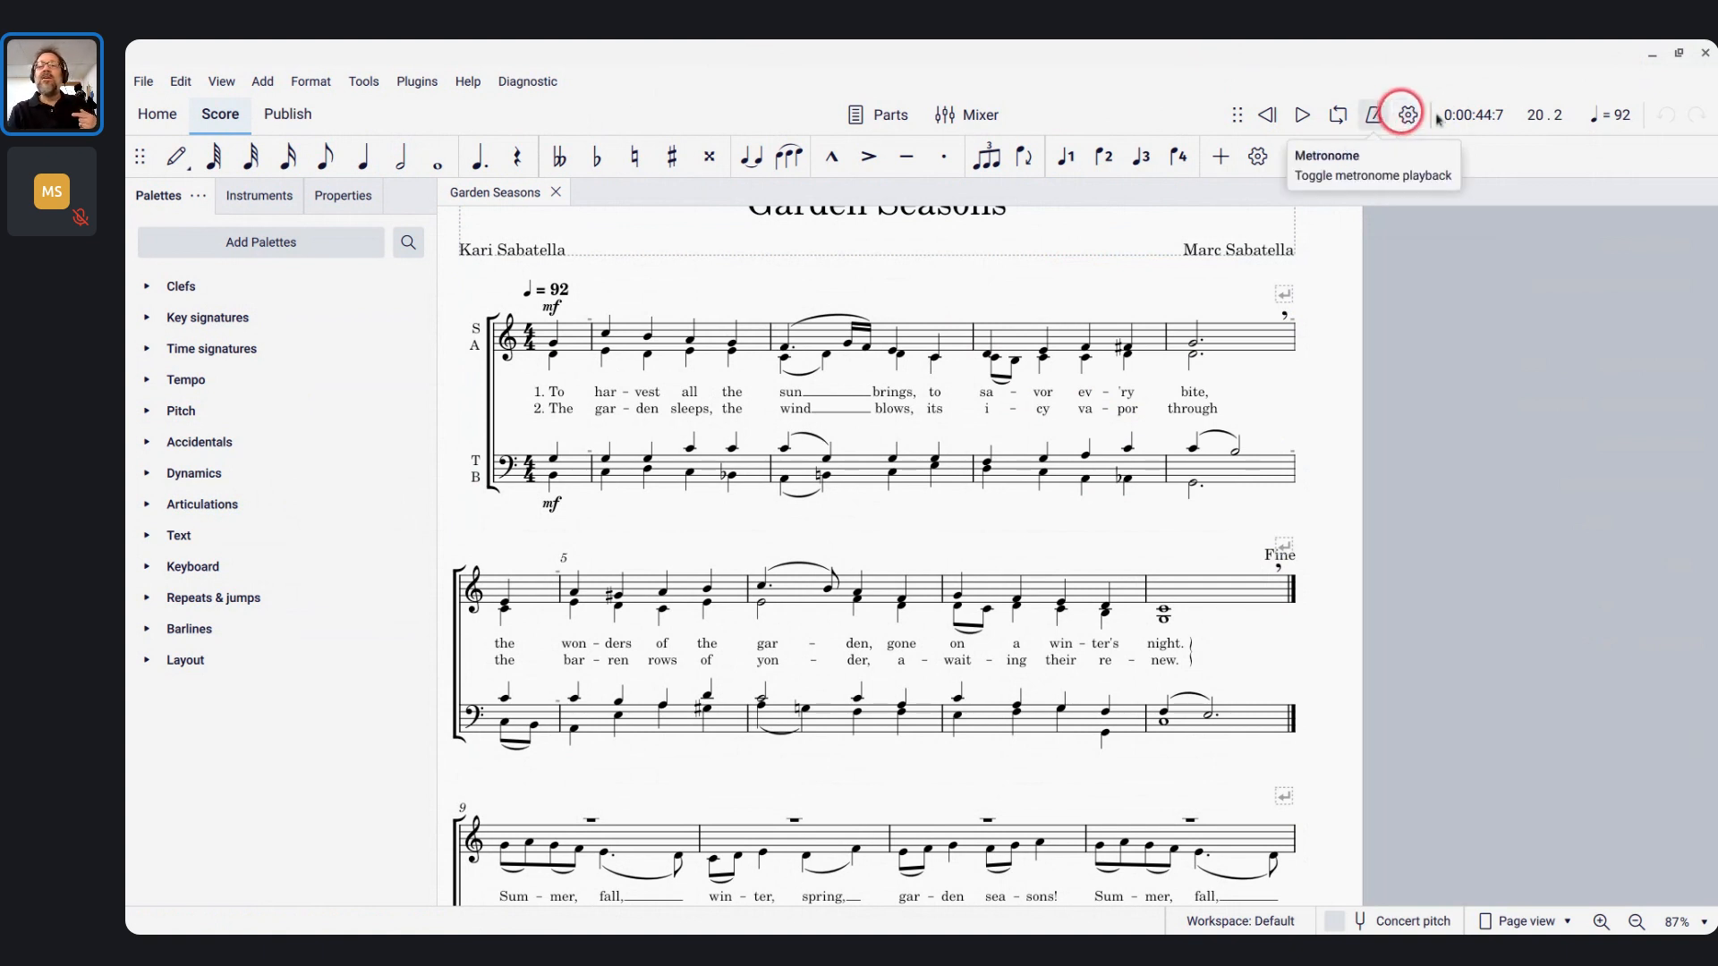
left_click(1406, 116)
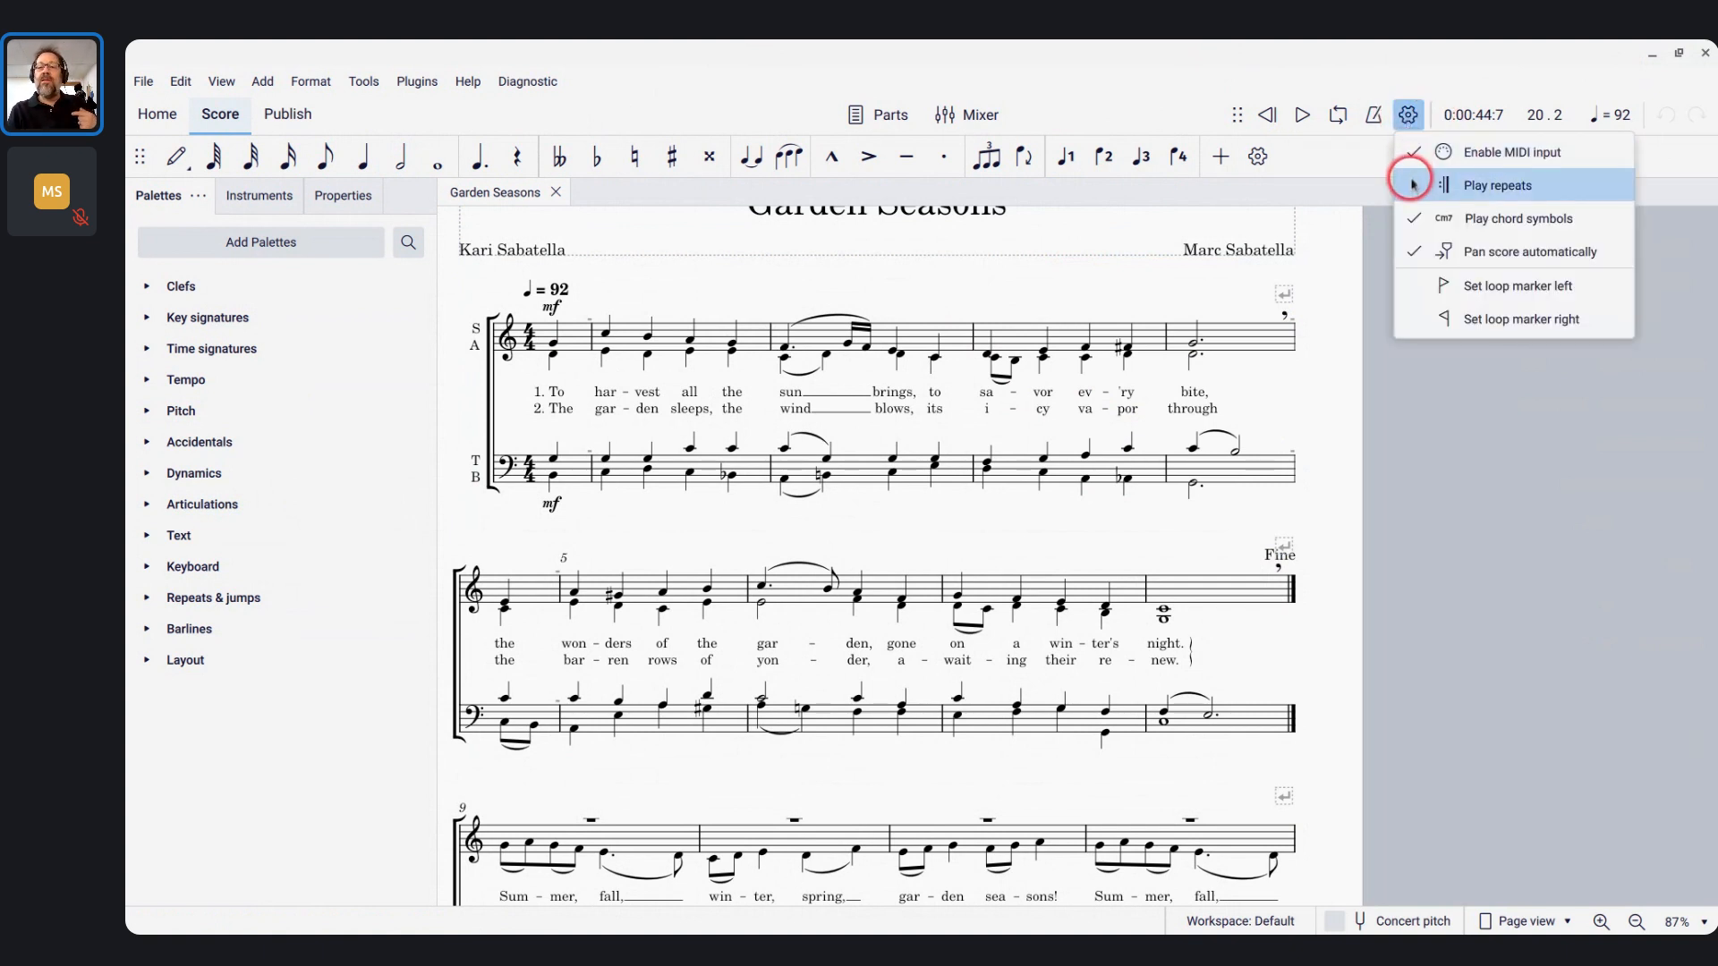
left_click(1411, 187)
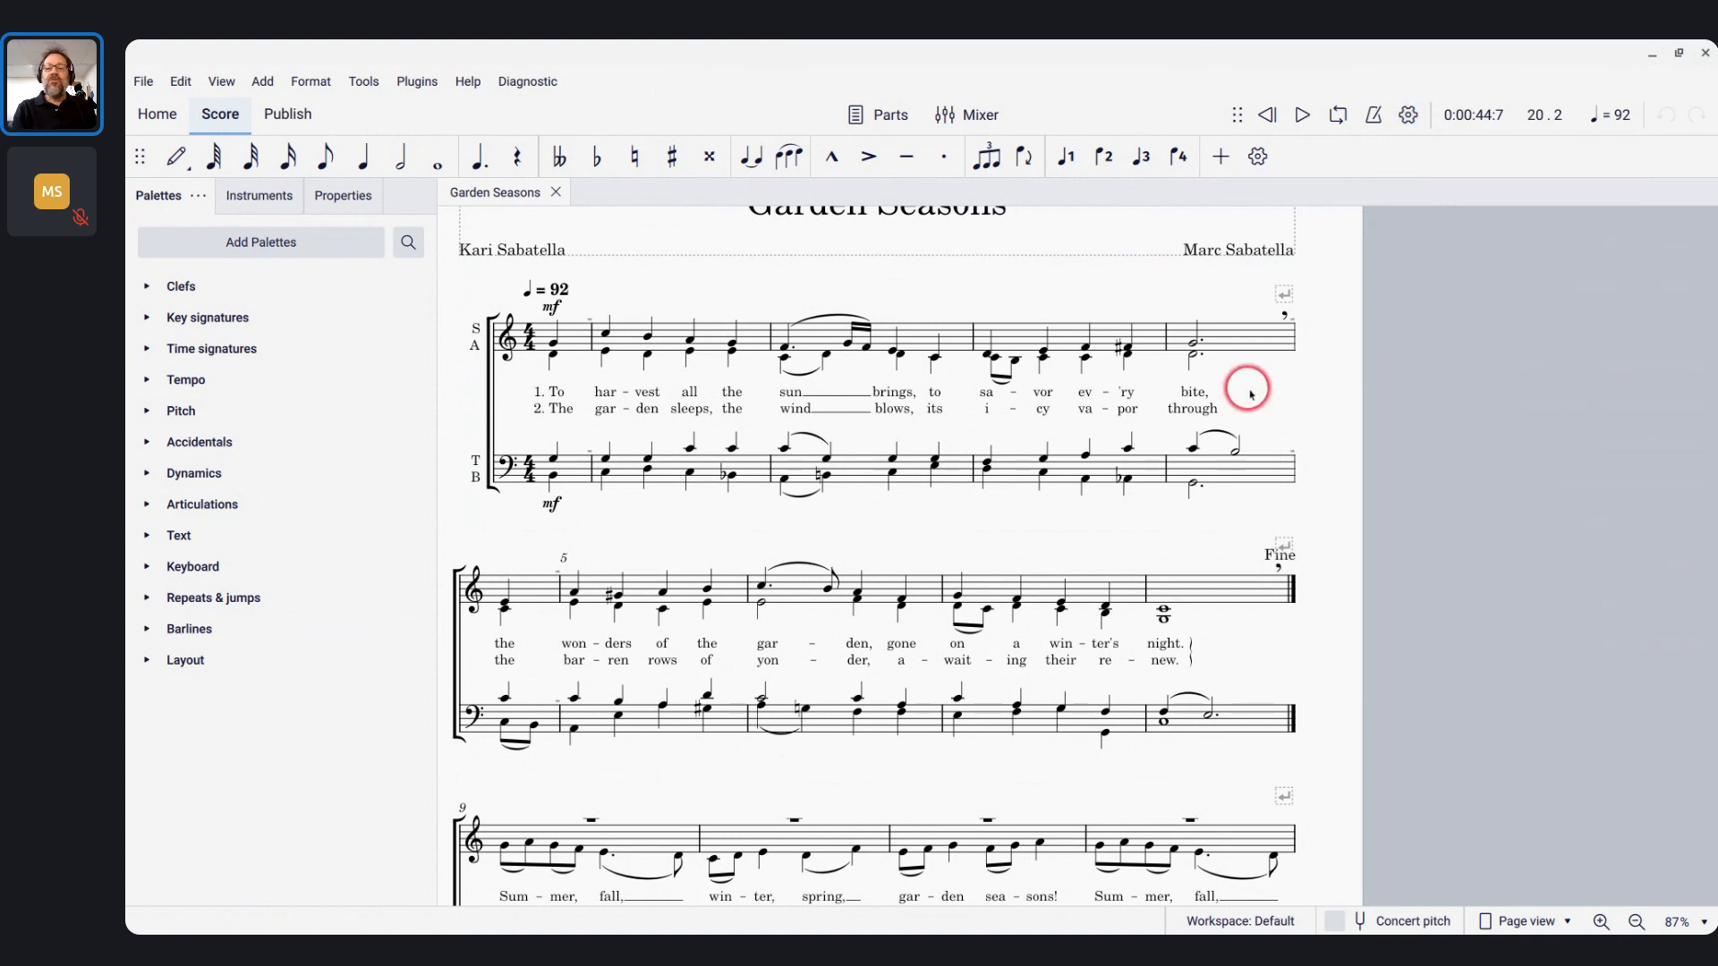
Play from the soprano's dotted quarter D5 in measure 17 through the D.C. al Fine jump, and stop shortly after the return
scroll(1250, 393, "down", 4)
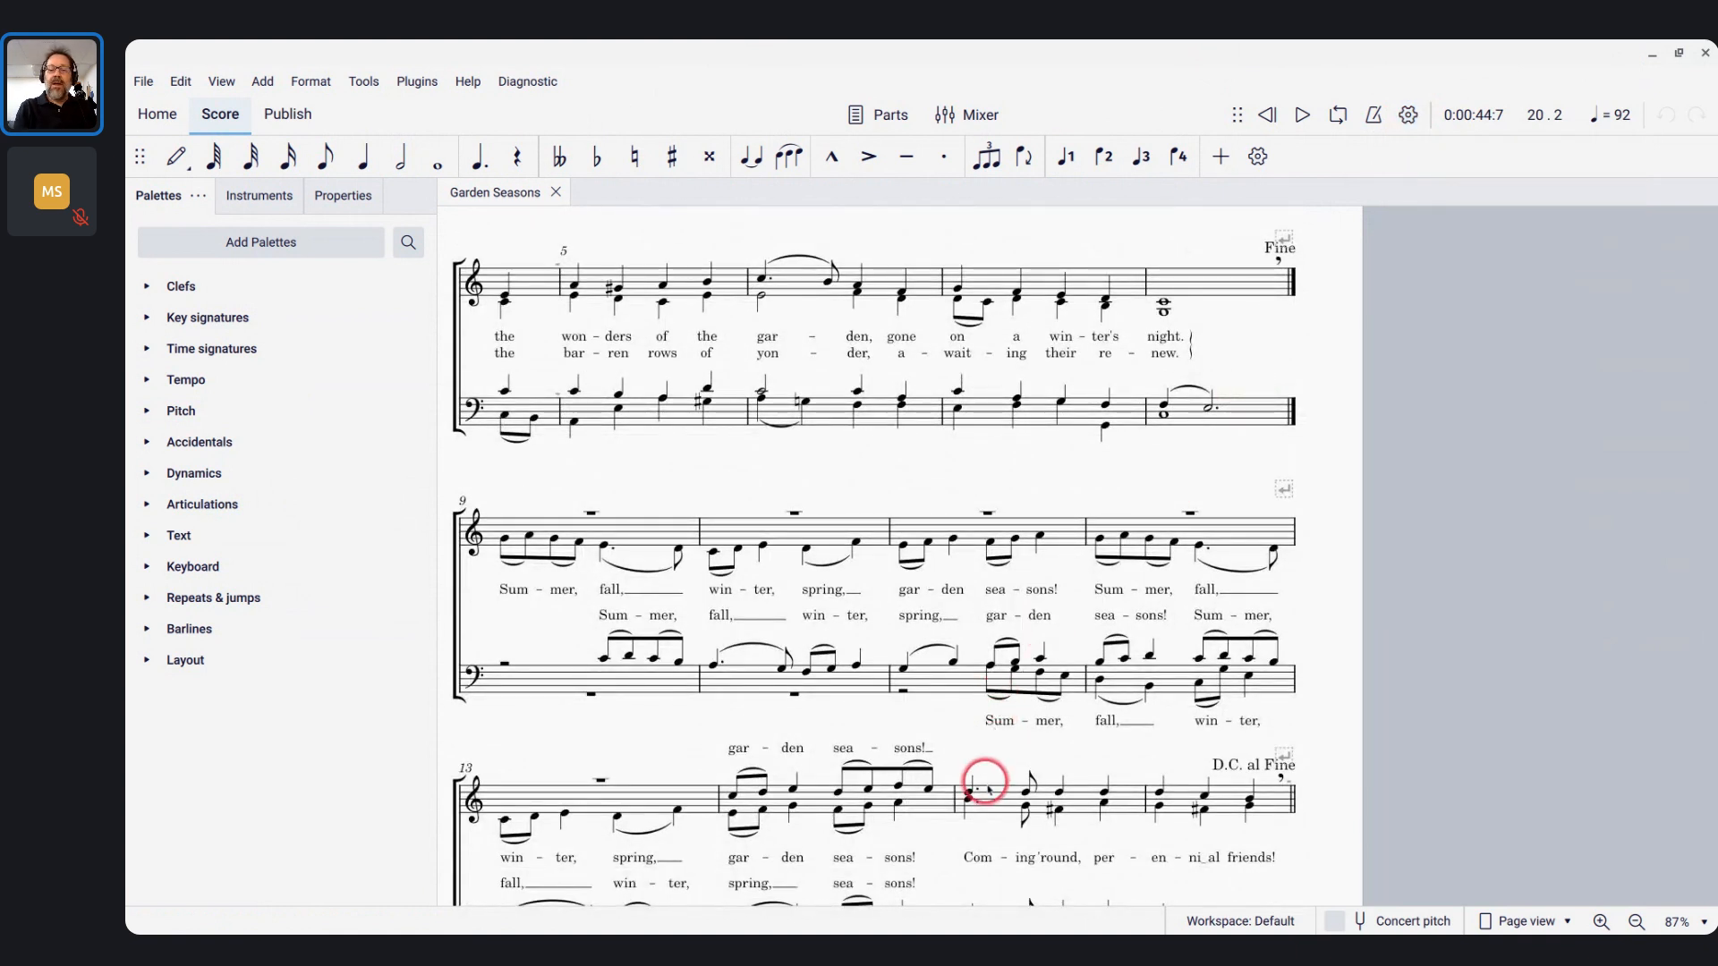
left_click(970, 794)
scroll(969, 796, "down", 2)
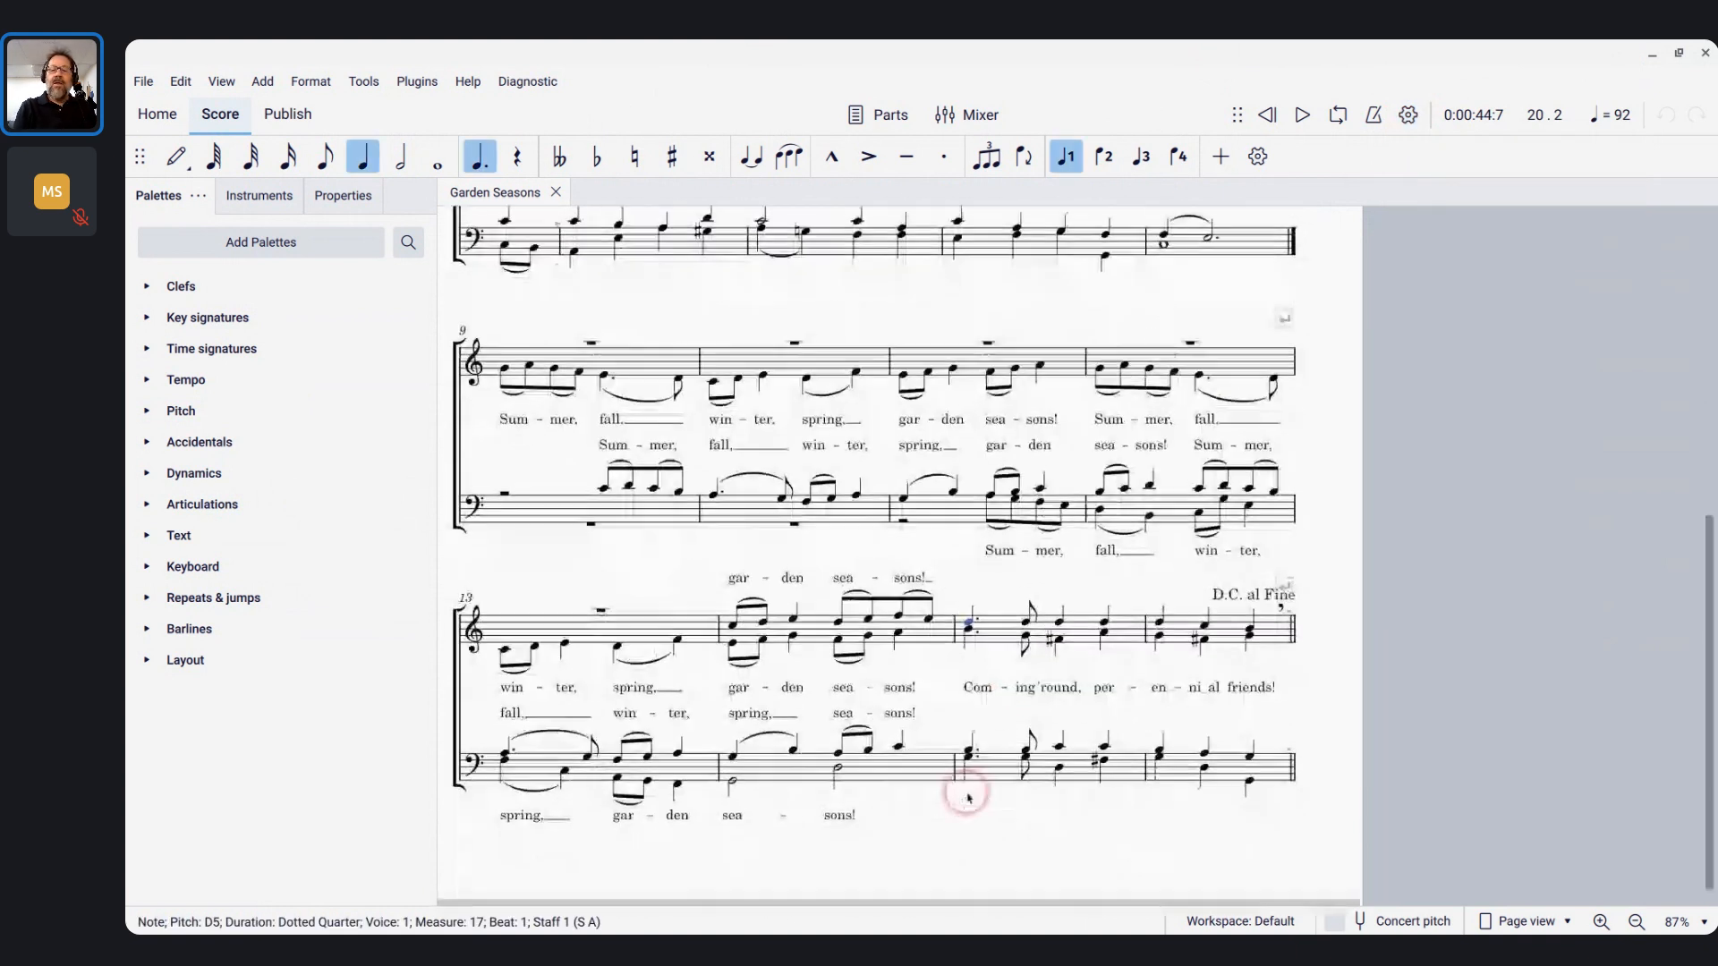
key("space")
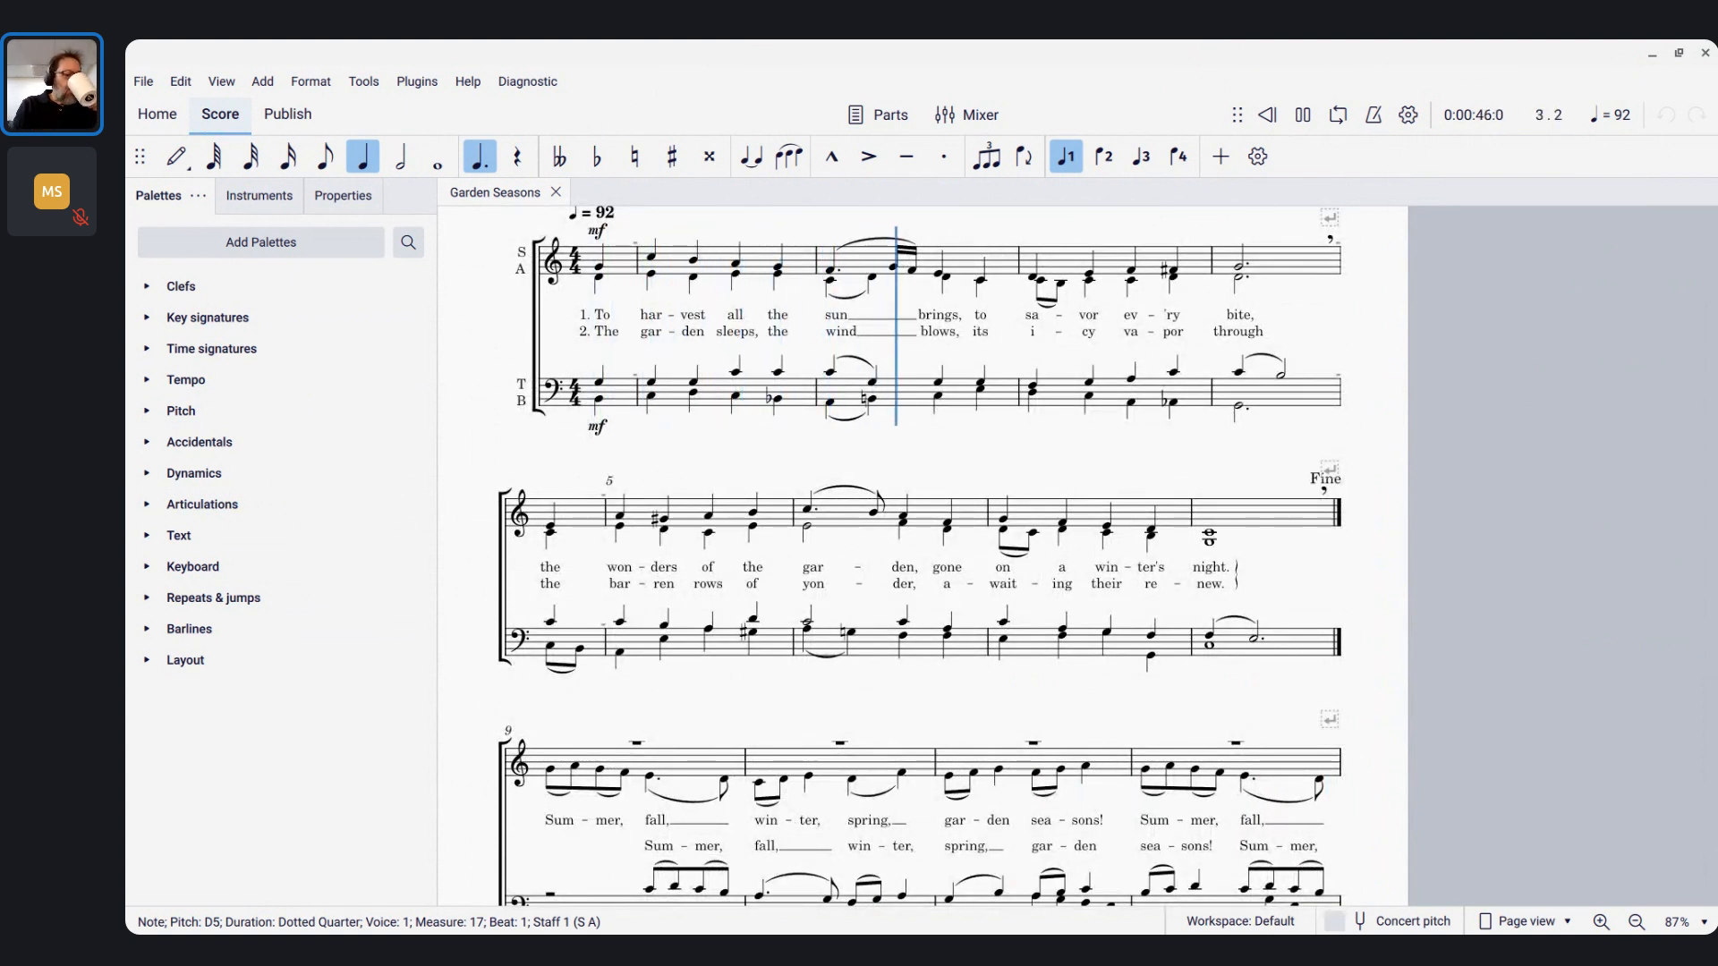
key("space")
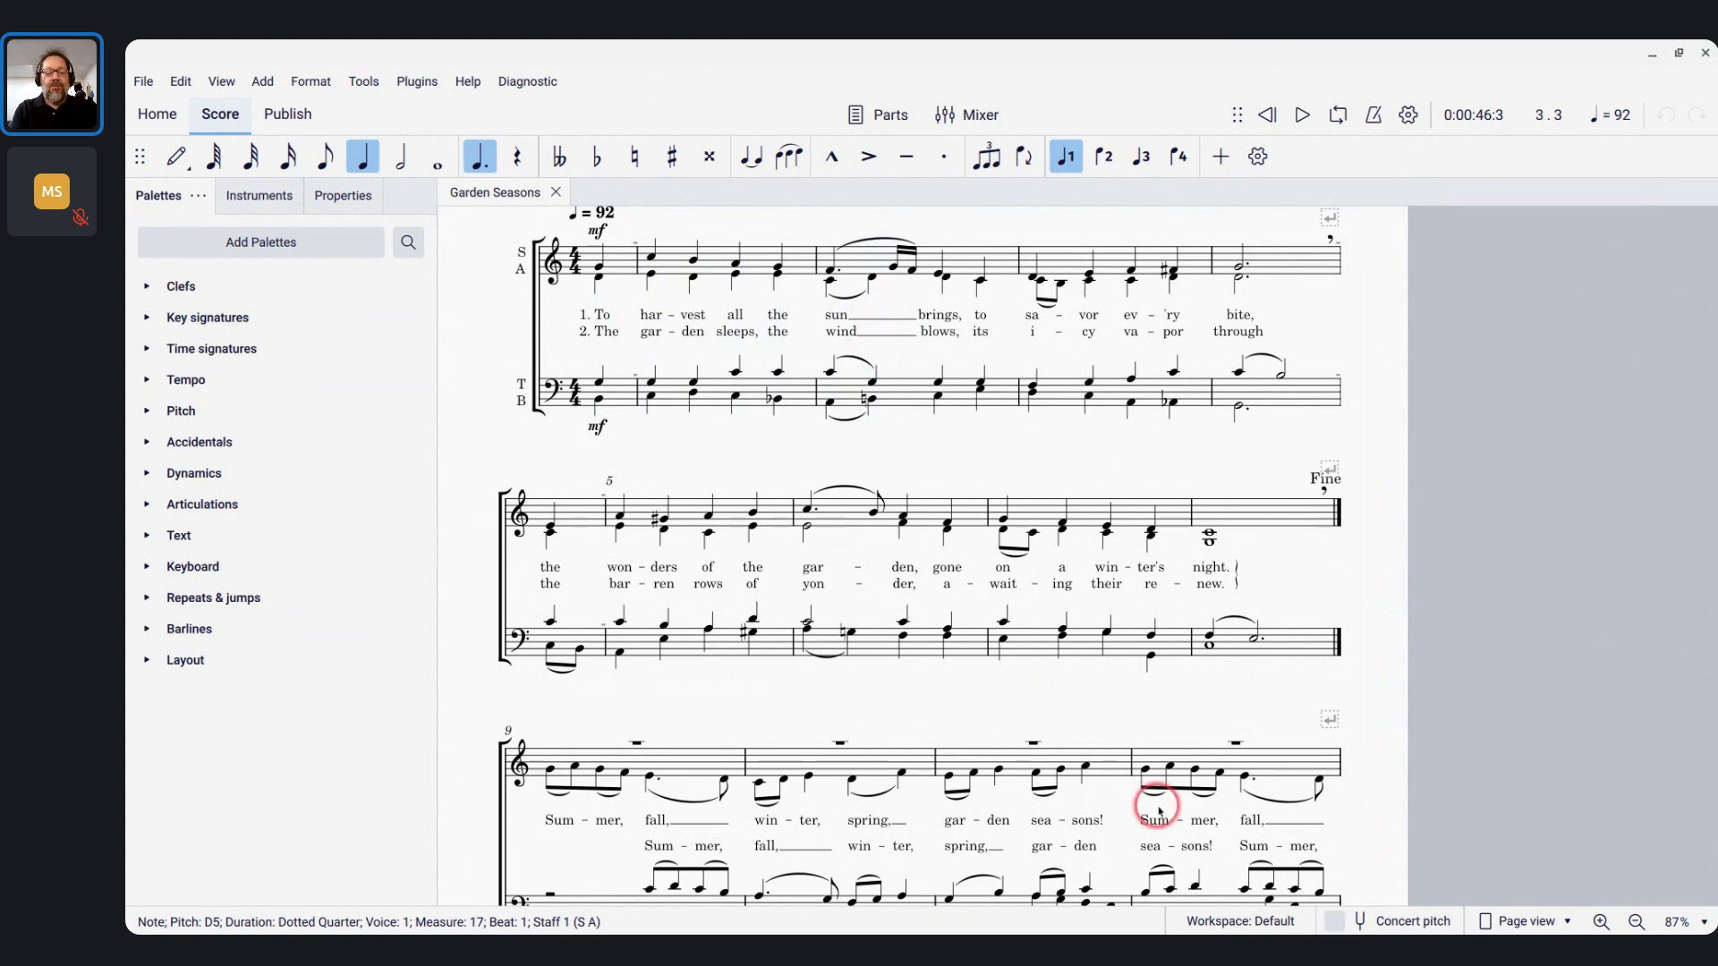
Bring the live chat window back in front of the score and return to the title area
key("alt")
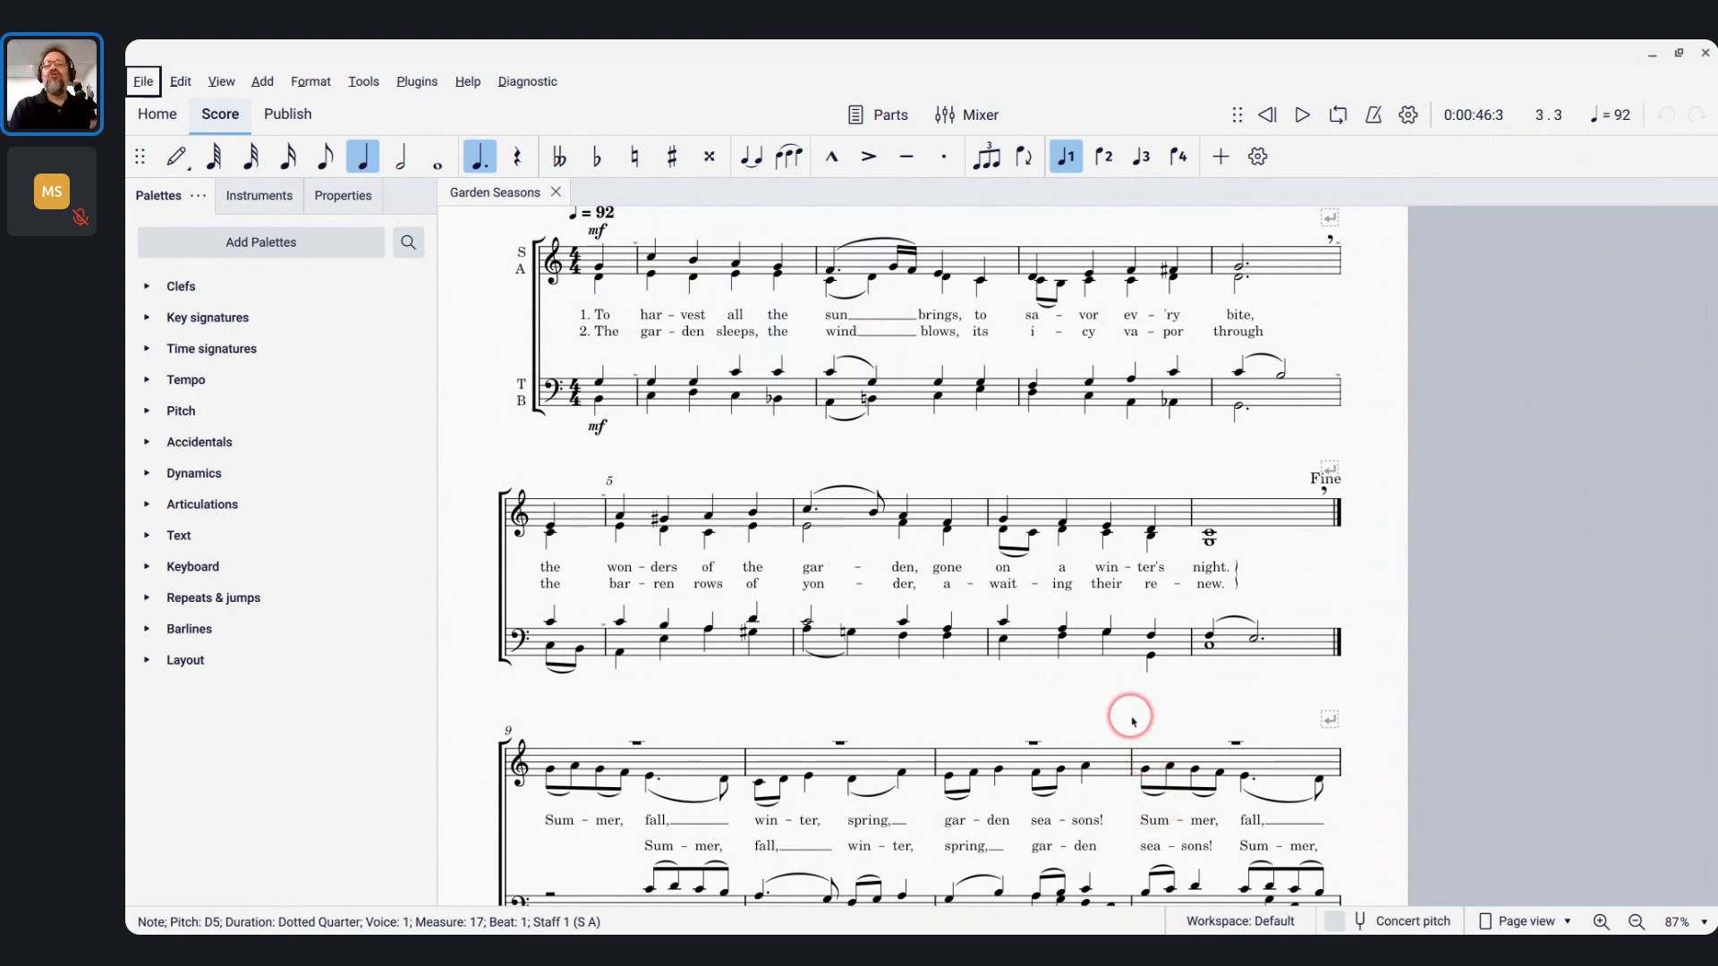
key("alt+Tab")
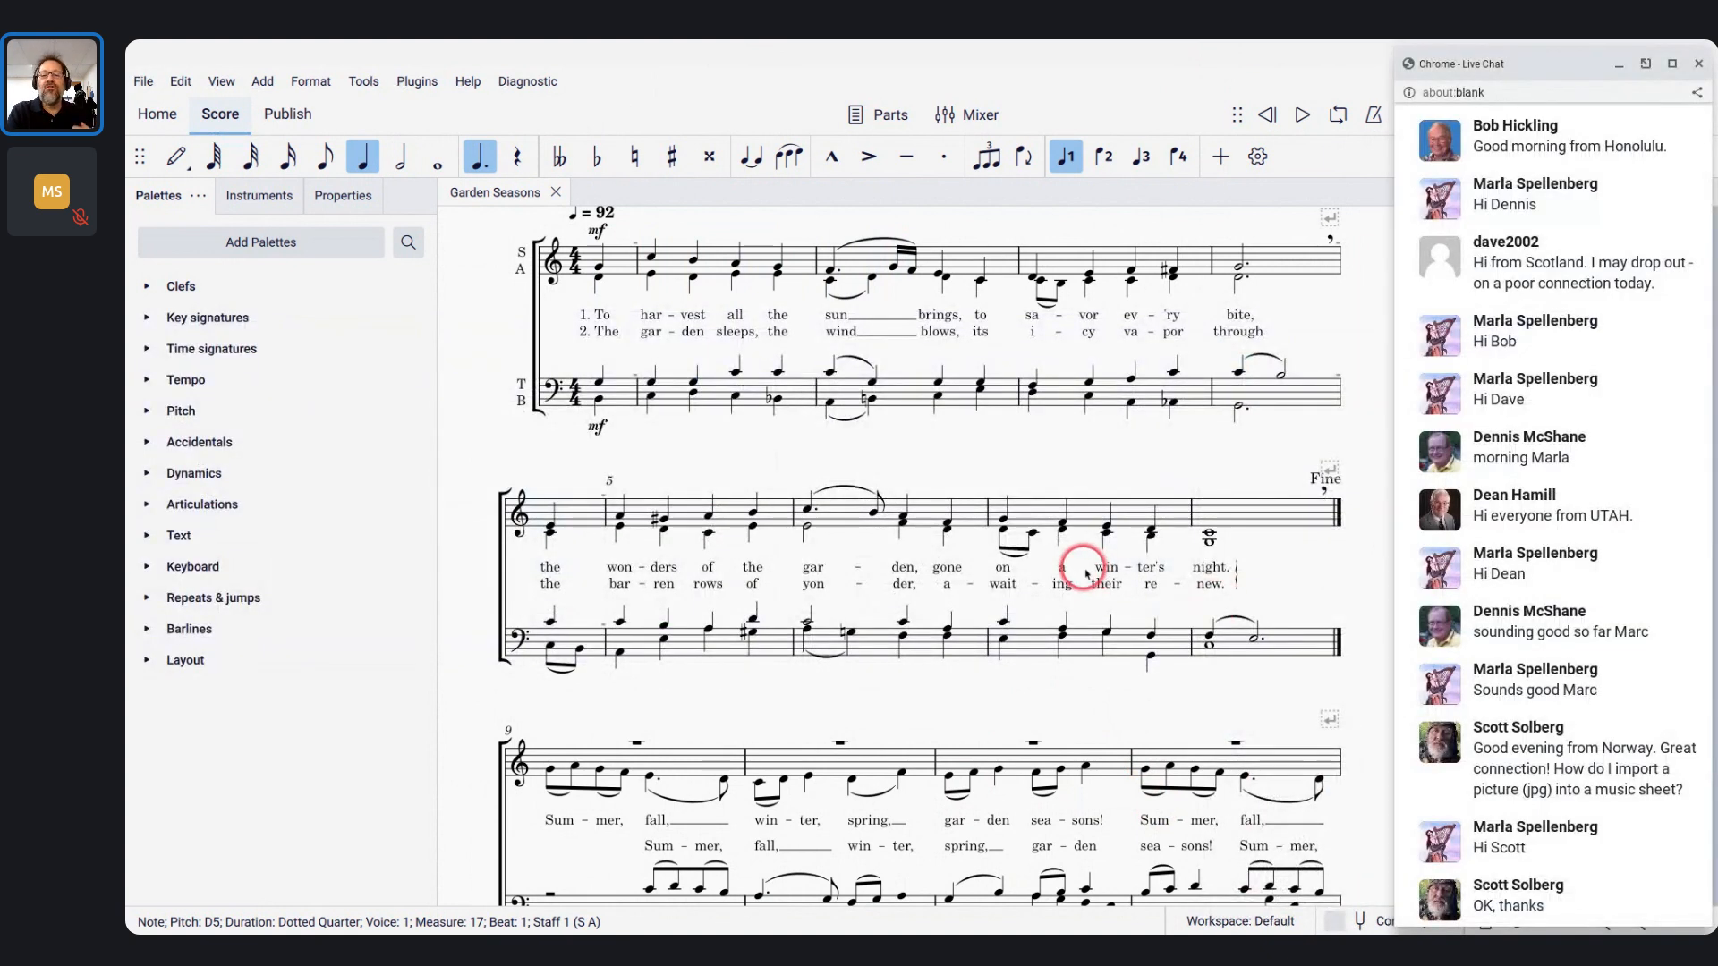
scroll(1086, 574, "up", 1)
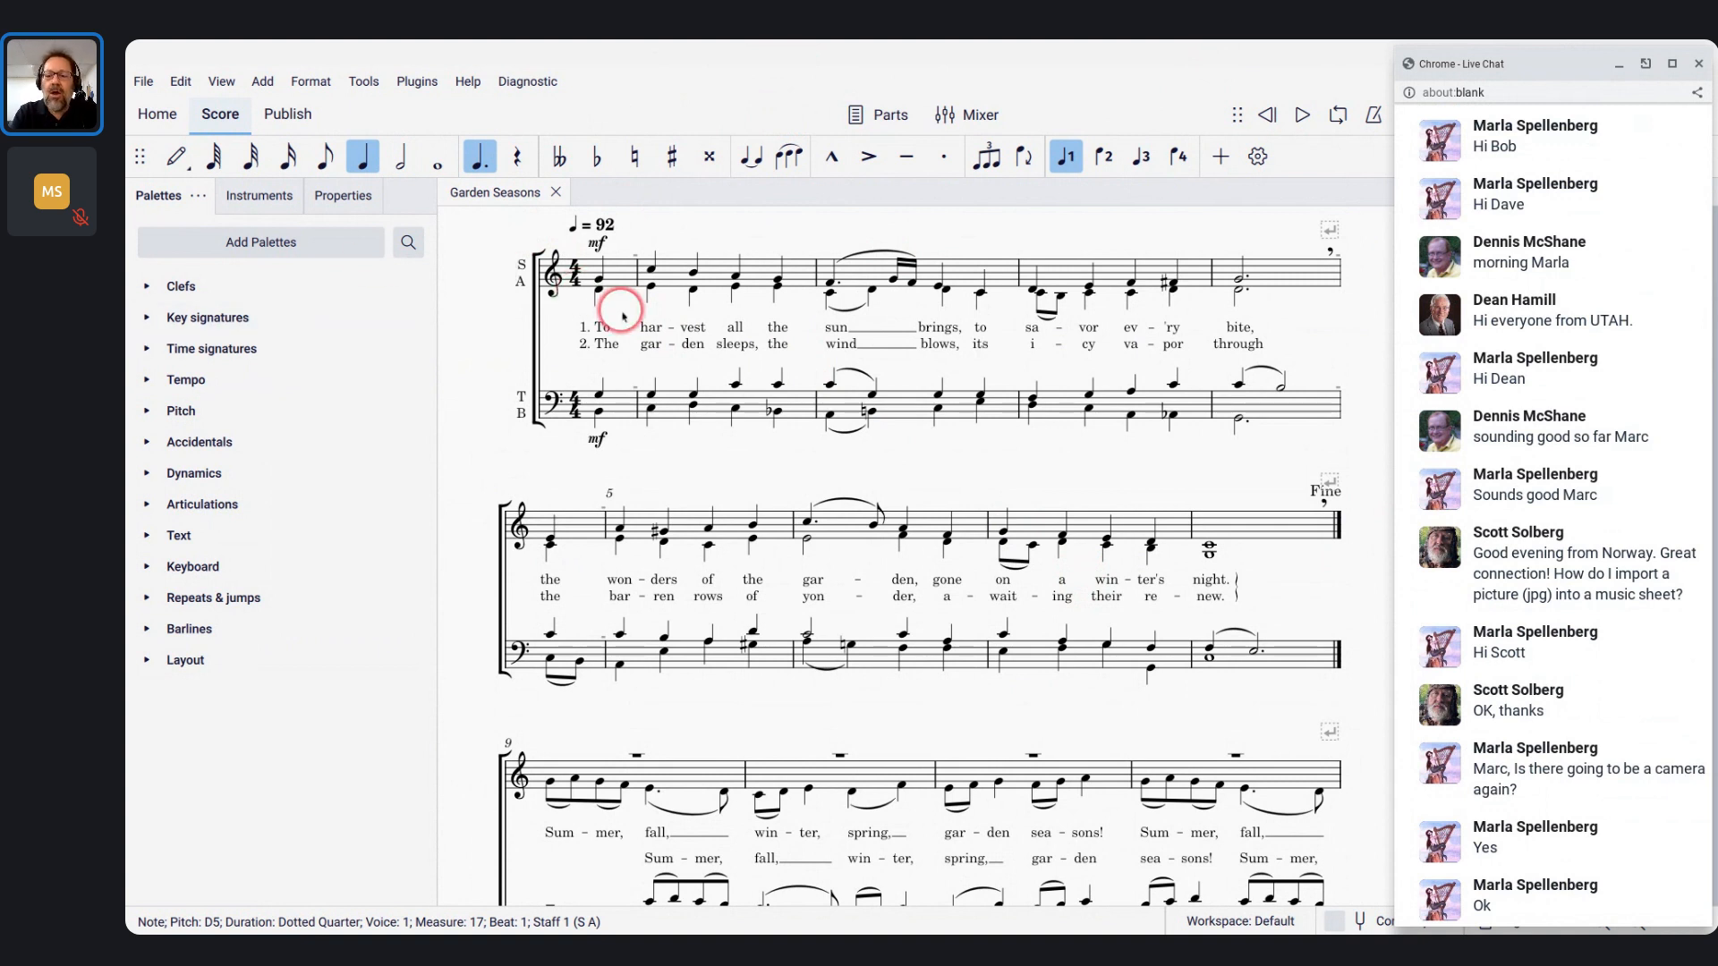
scroll(595, 261, "up", 1)
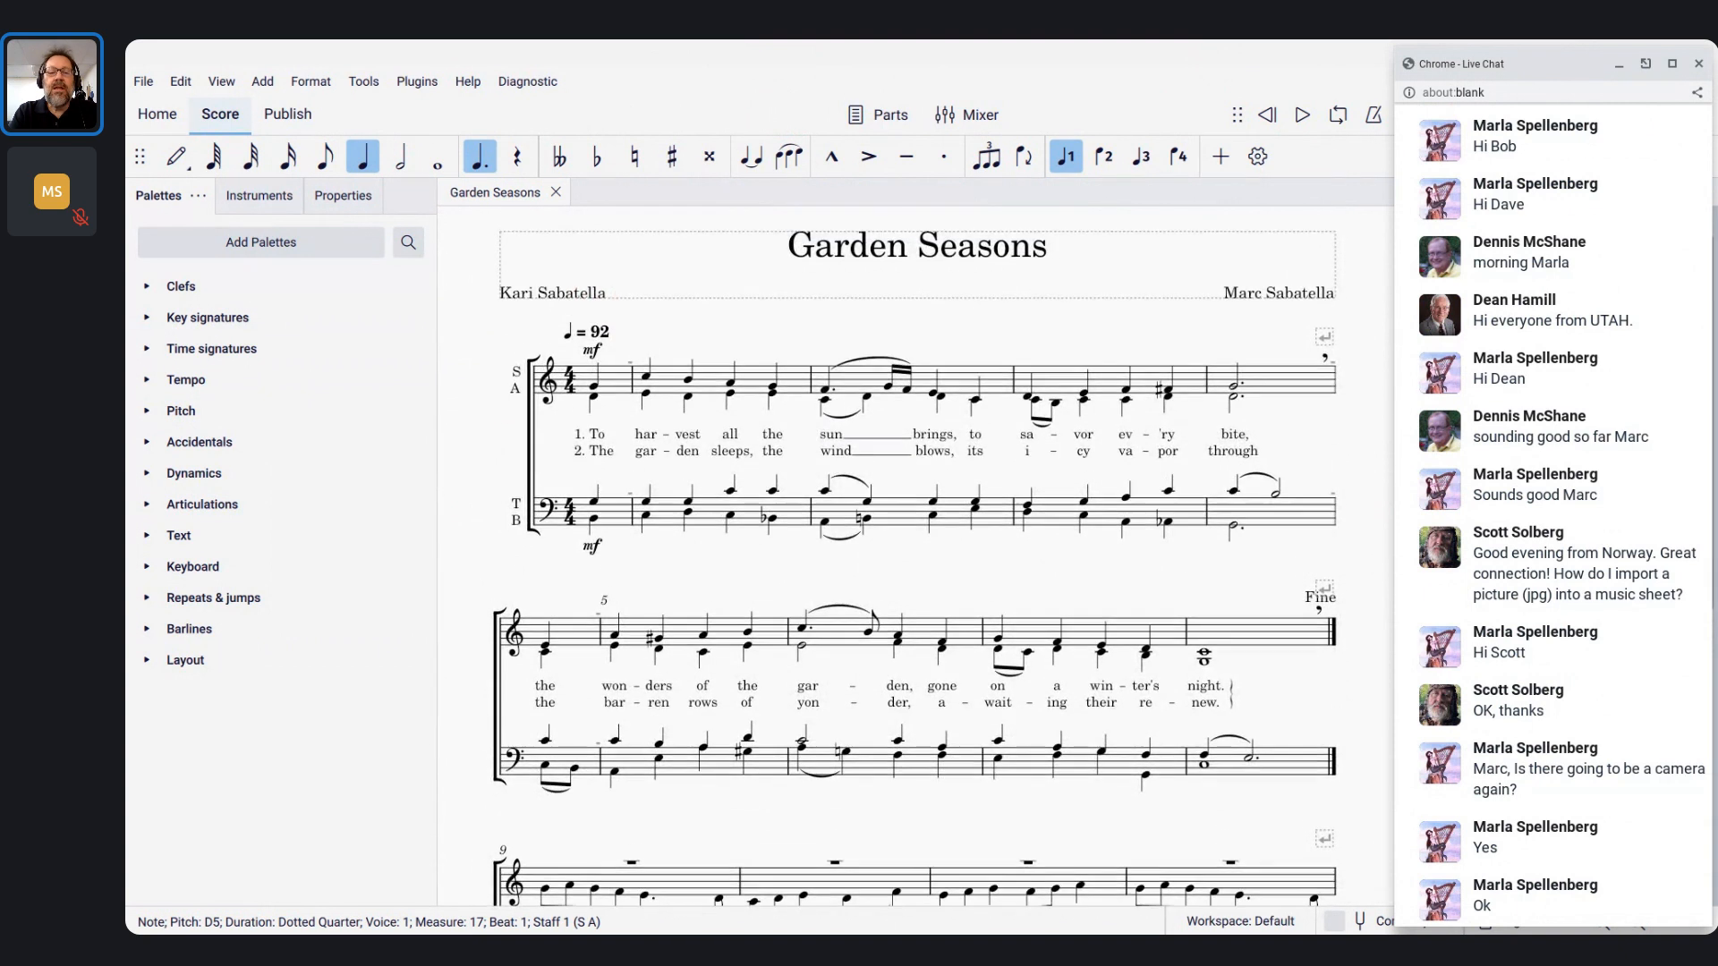
Examine the four-part notation, verse lyrics, staggered vocal entries, and the Fine and D.C. al Fine markings throughout the Garden Seasons score
scroll(595, 266, "down", 1)
scroll(913, 554, "down", 2)
scroll(913, 554, "up", 1)
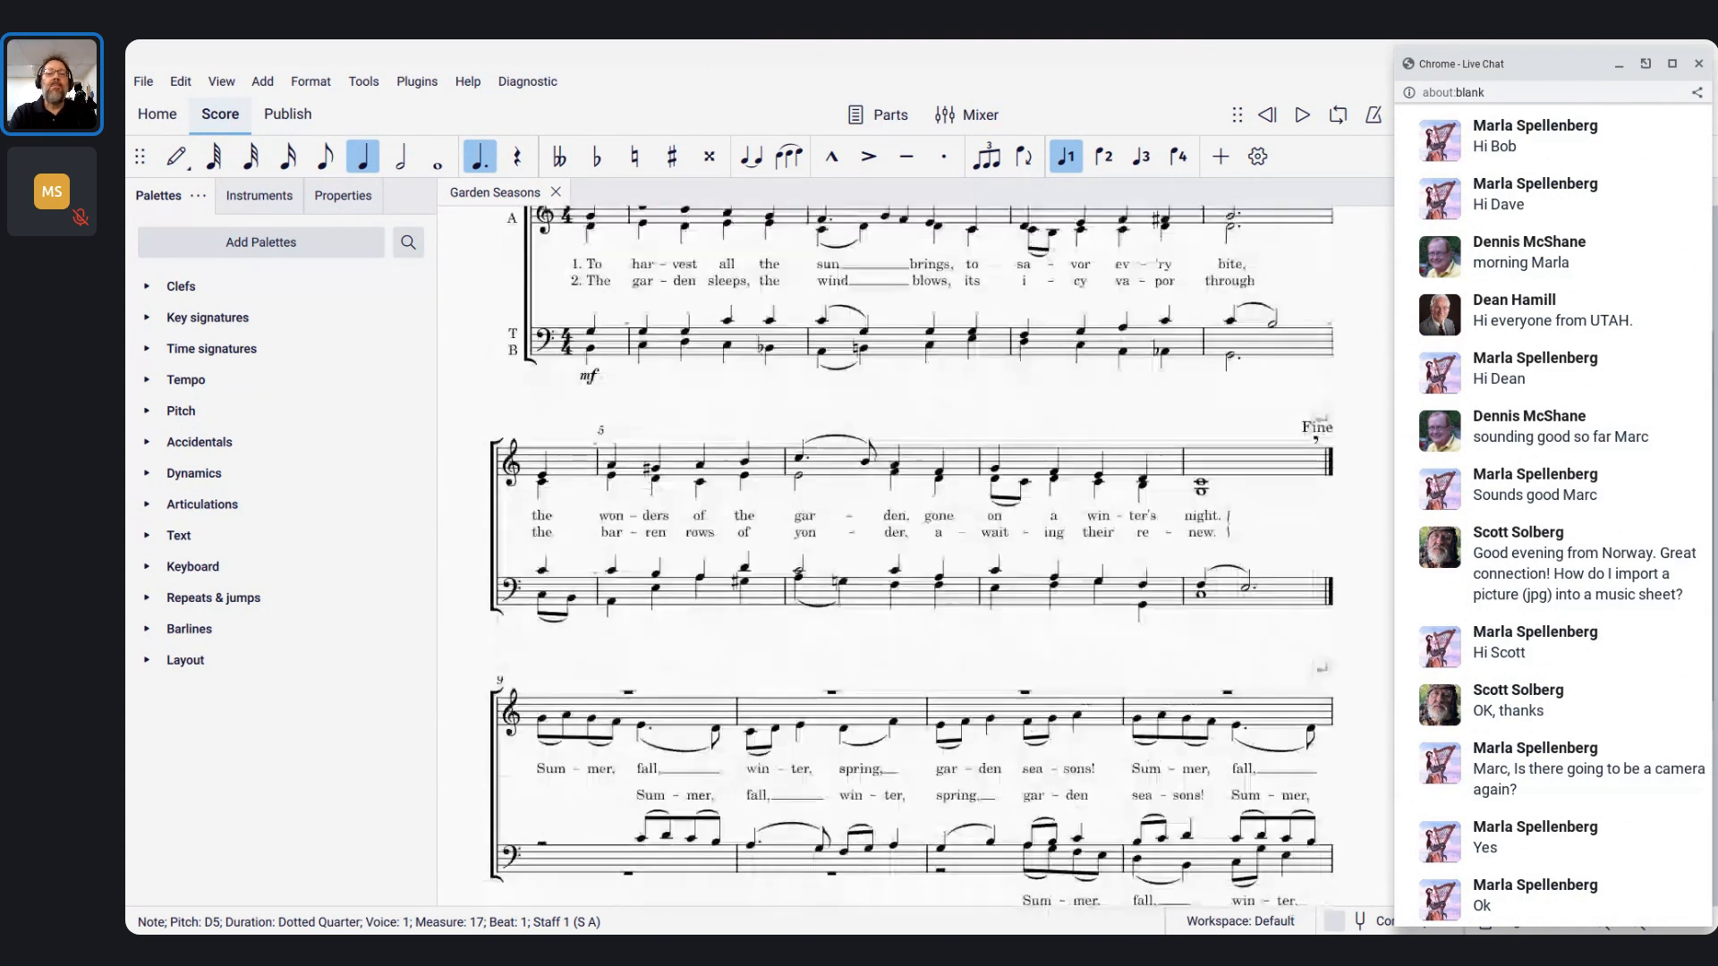
scroll(598, 248, "up", 1)
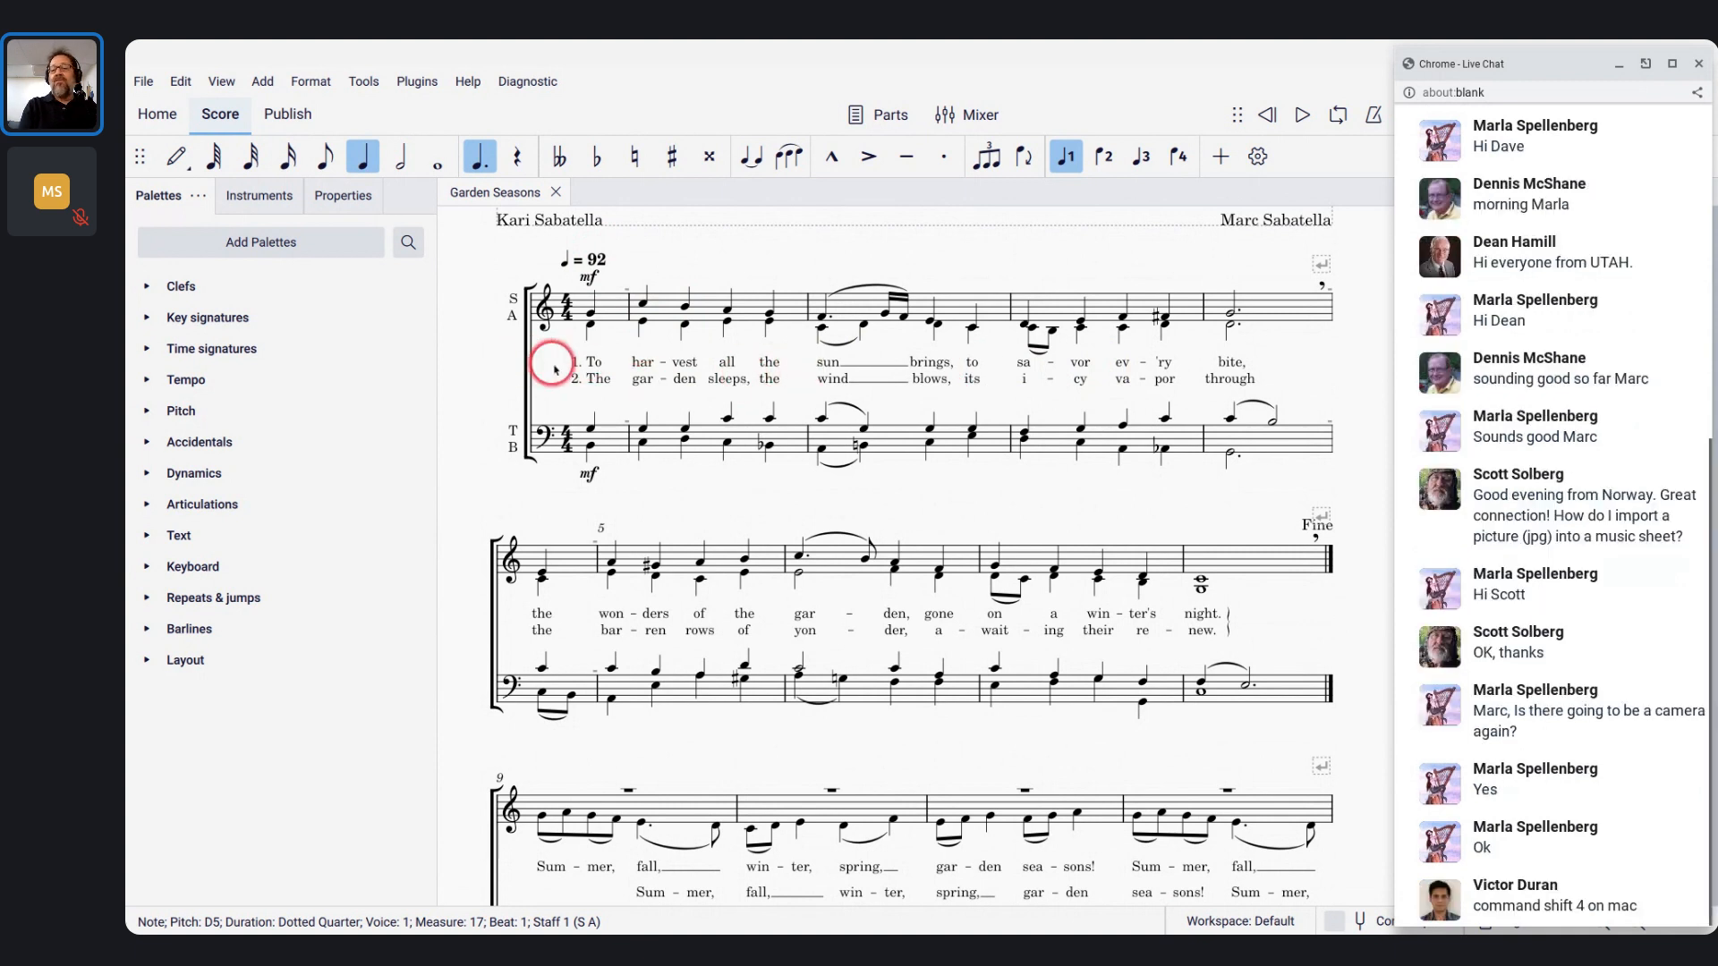
scroll(550, 363, "down", 1)
scroll(552, 363, "down", 1)
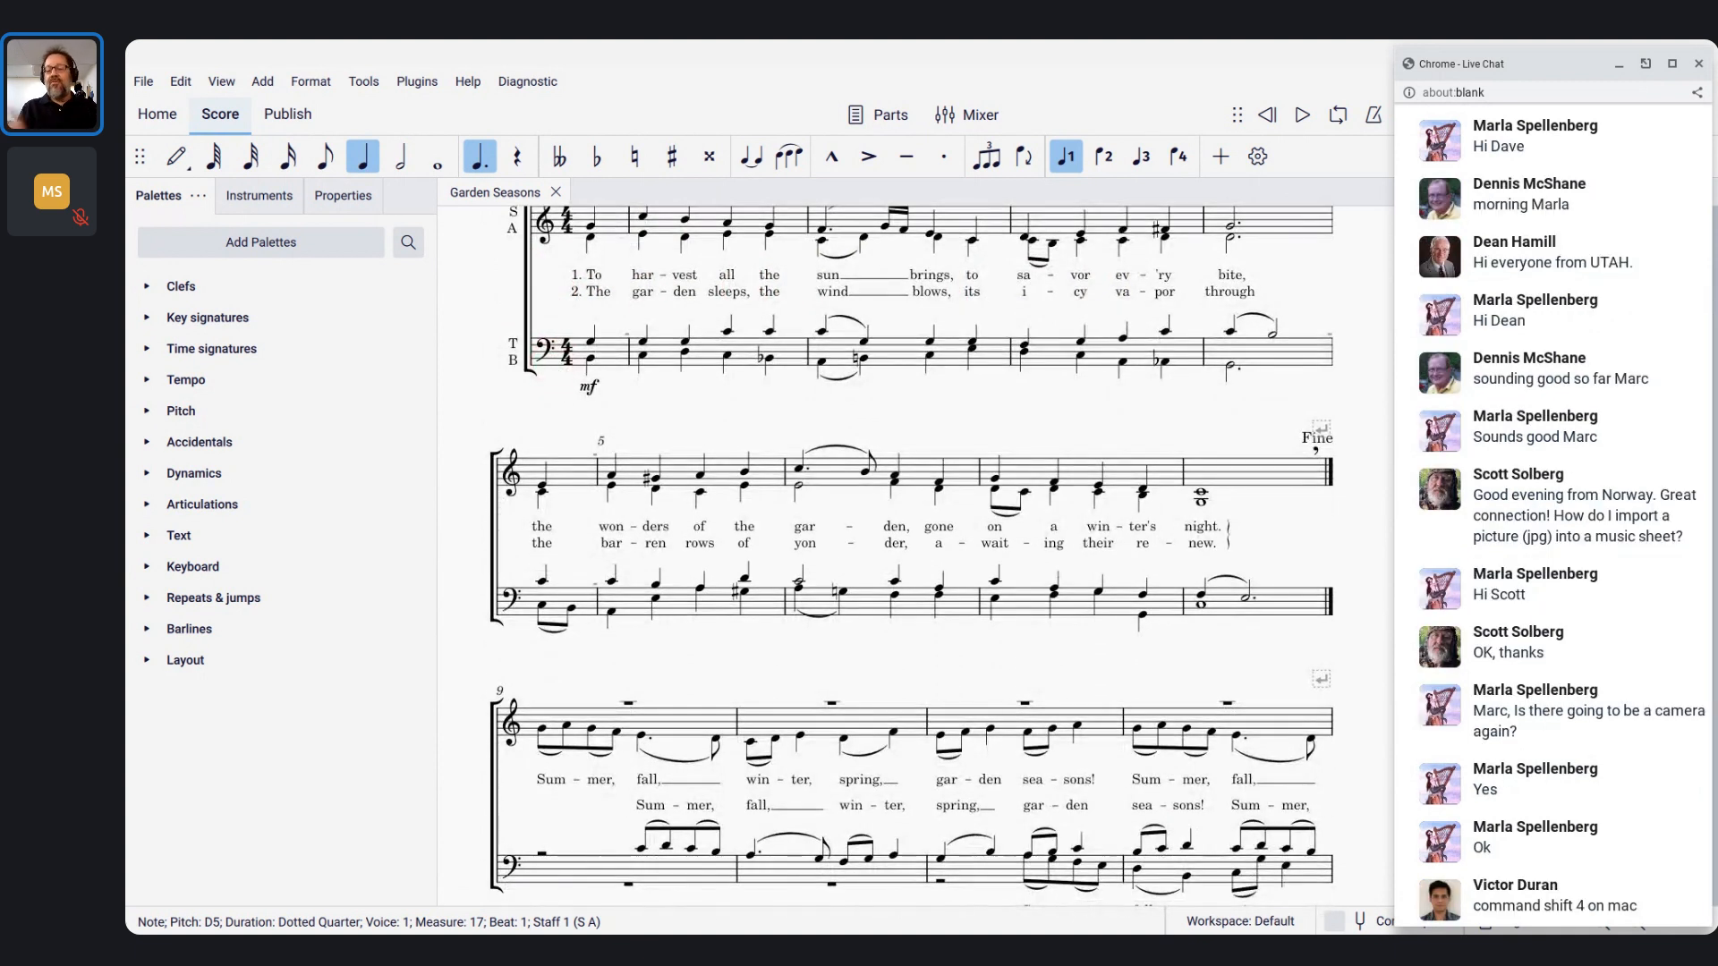
scroll(577, 501, "down", 3)
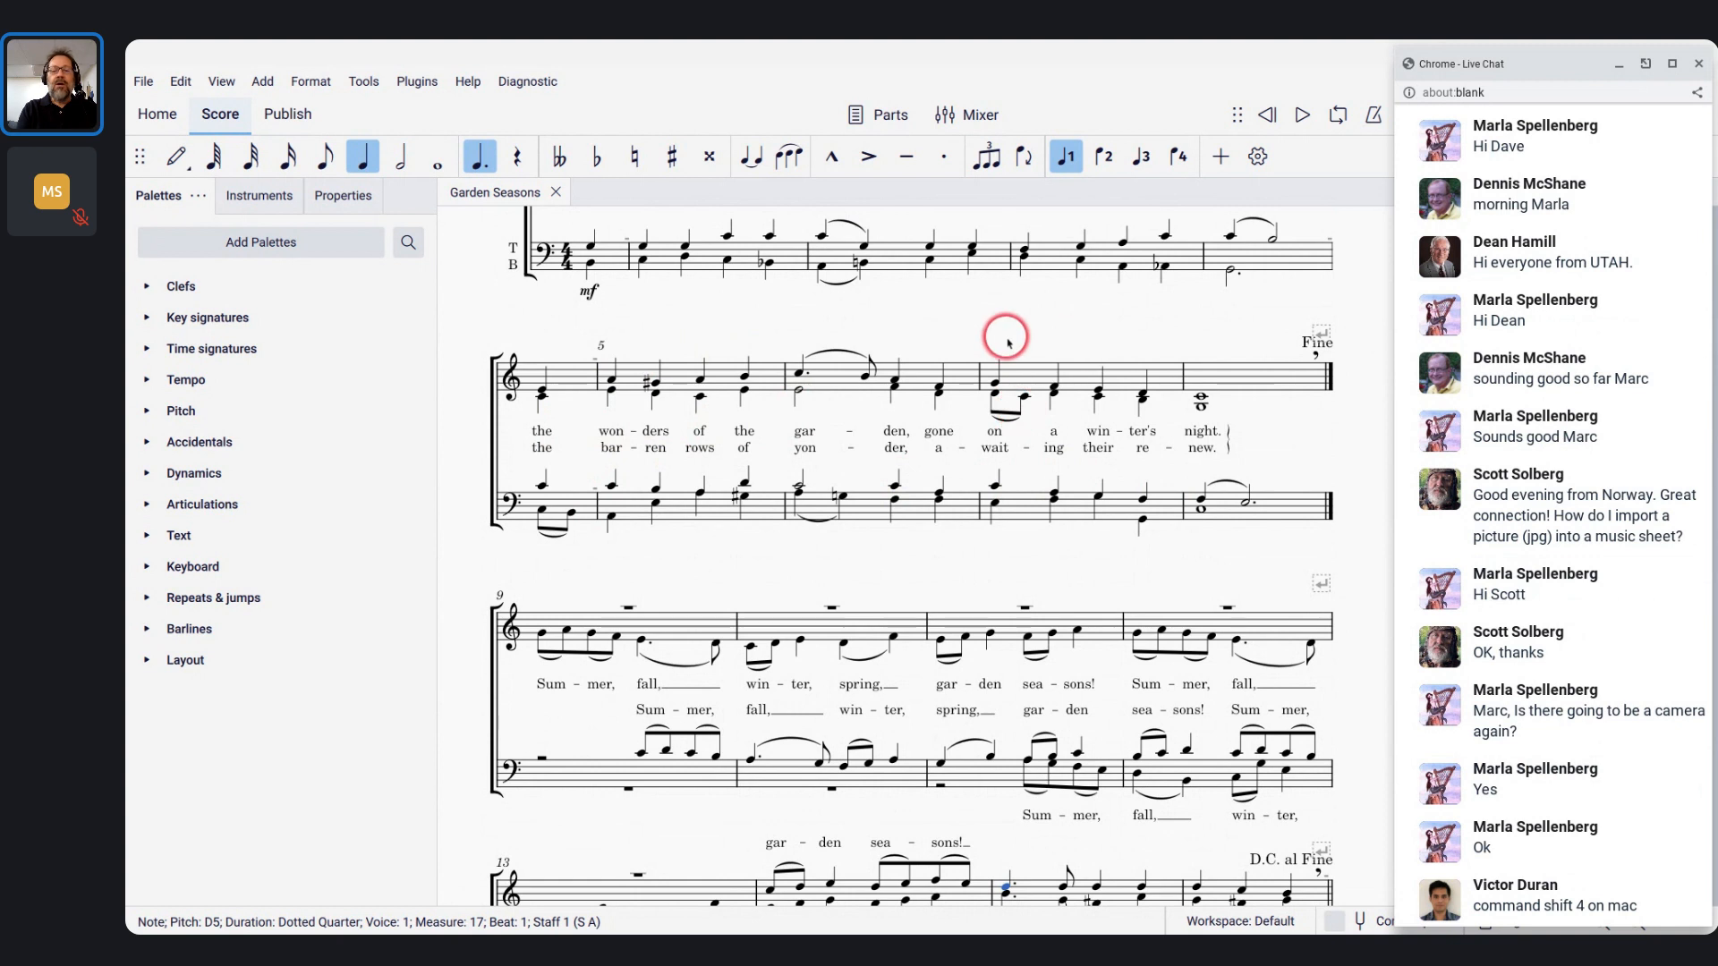
scroll(1007, 341, "down", 10)
scroll(1007, 343, "down", 1)
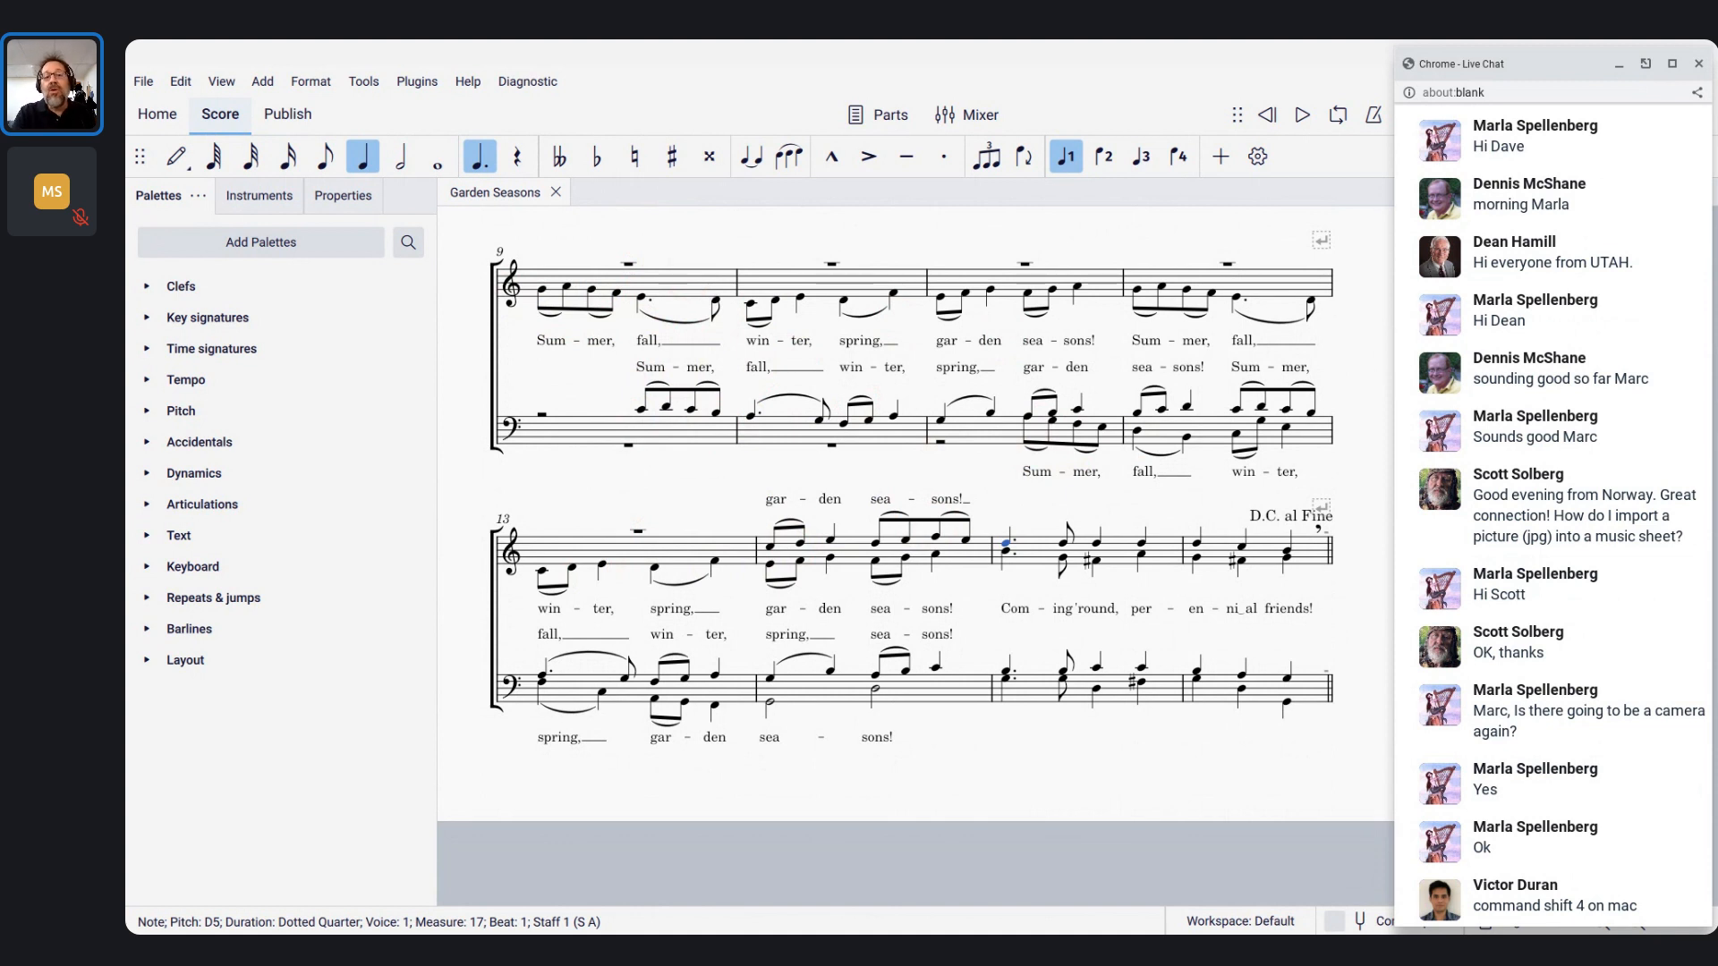
scroll(654, 365, "up", 2)
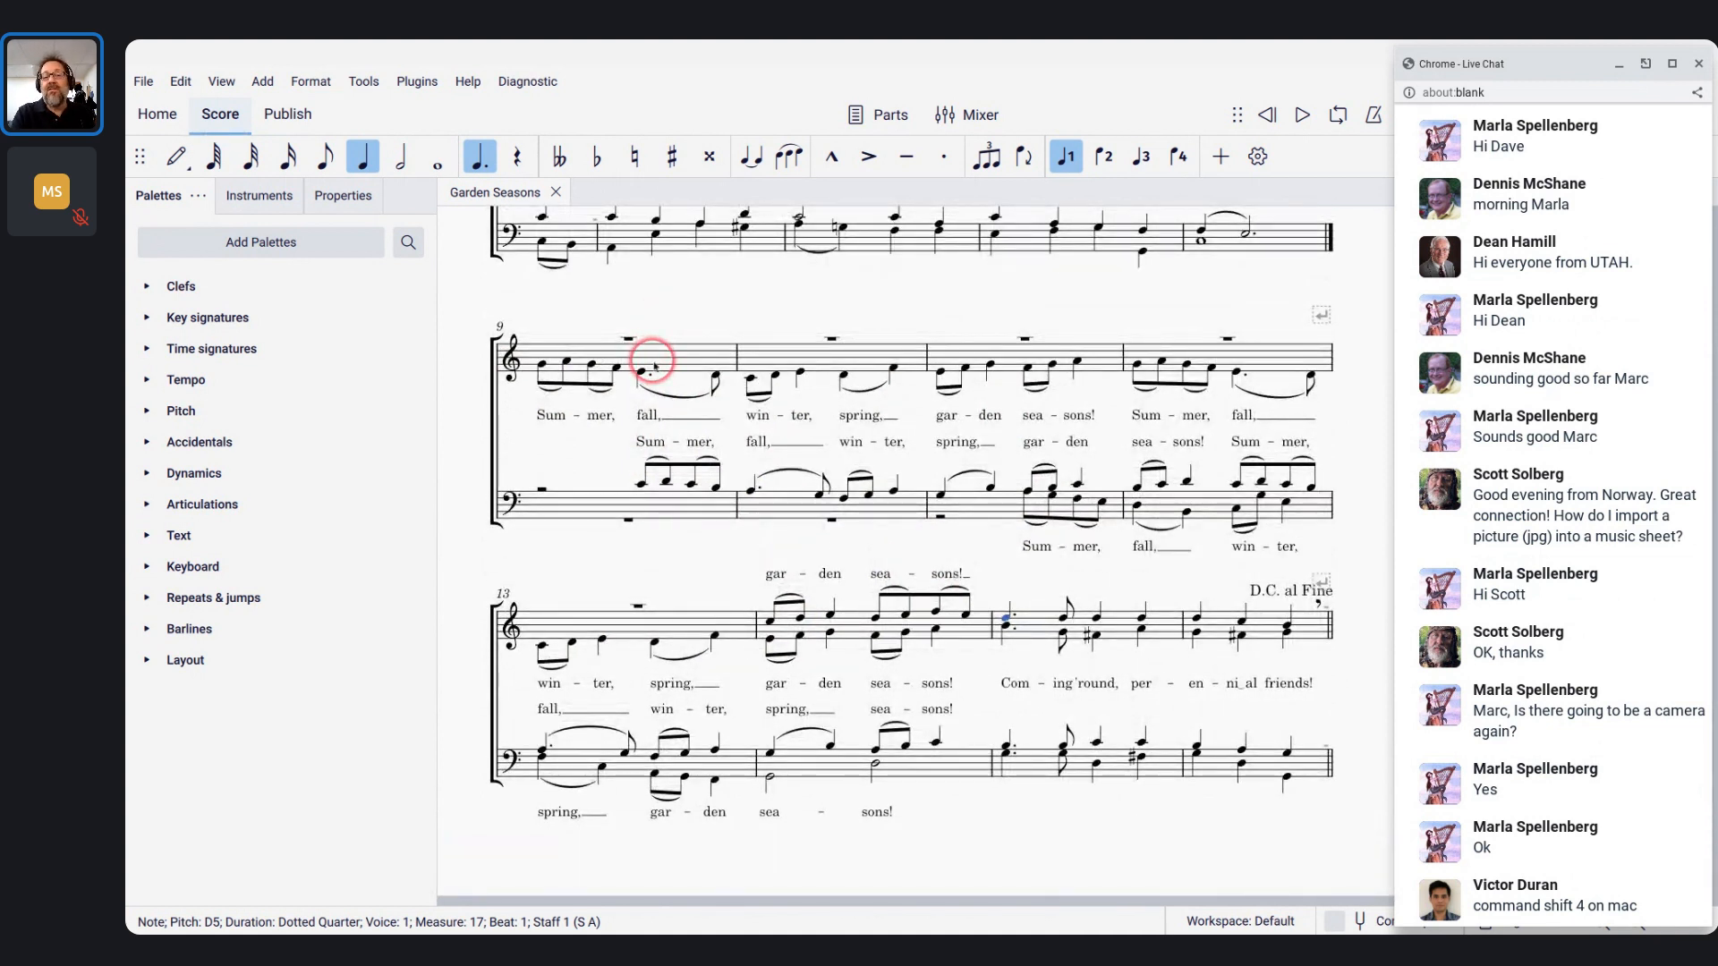
scroll(654, 365, "up", 1)
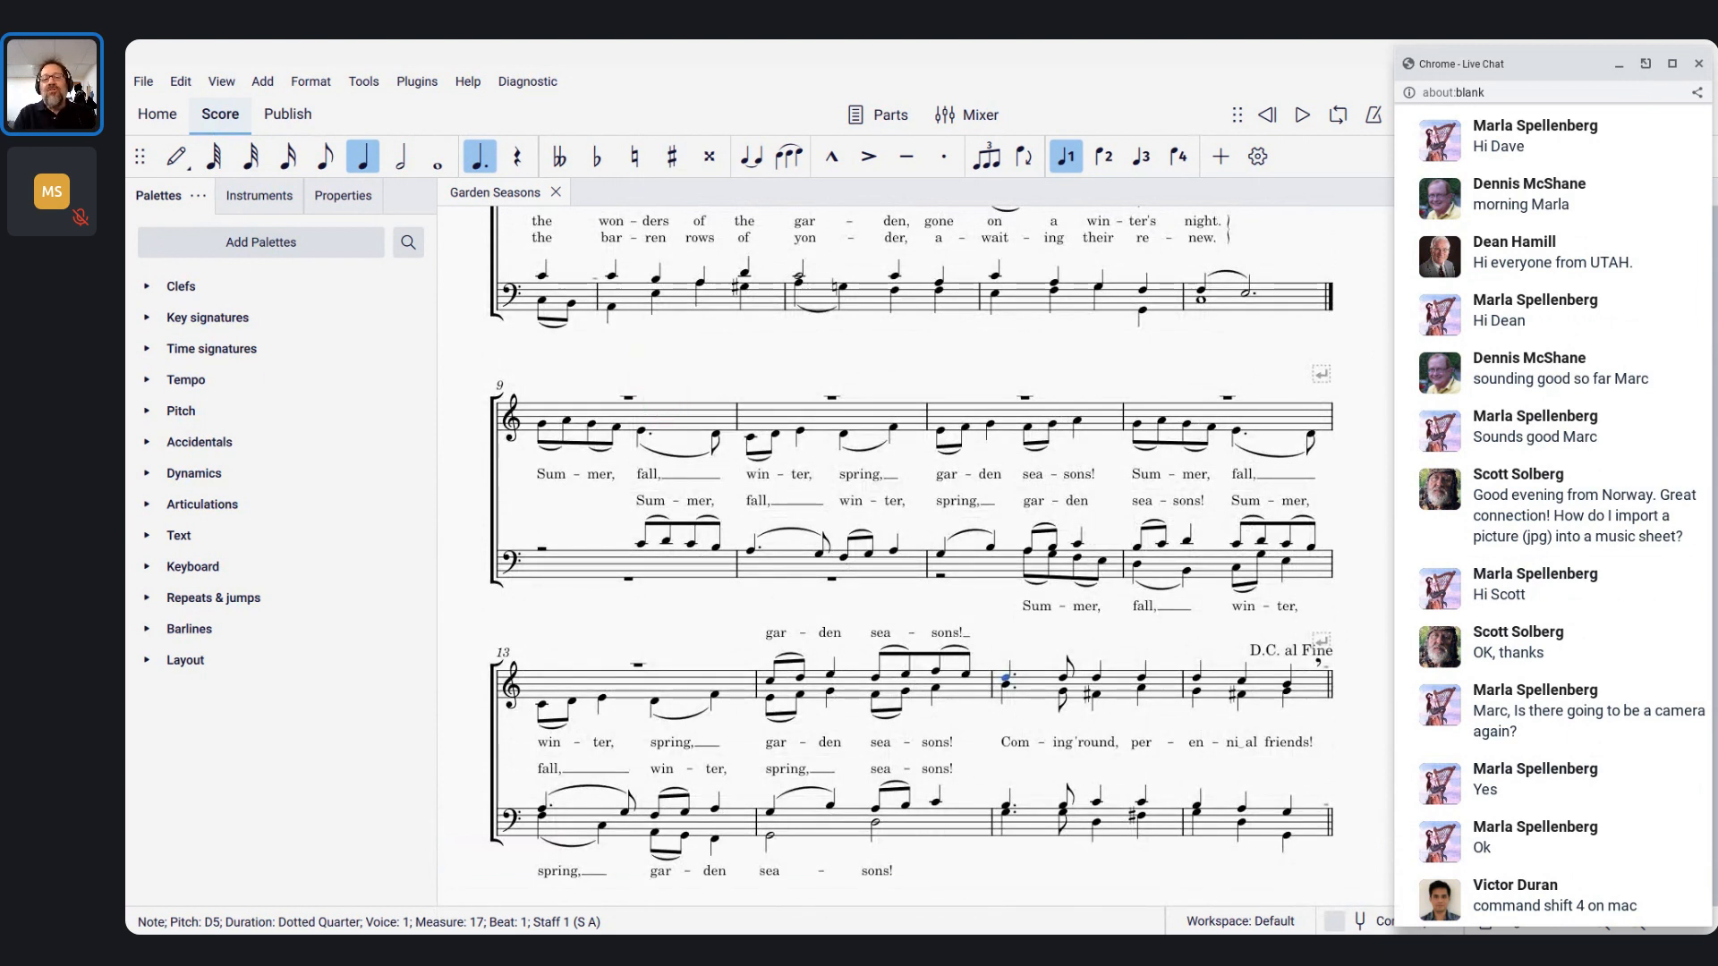
scroll(671, 407, "down", 1)
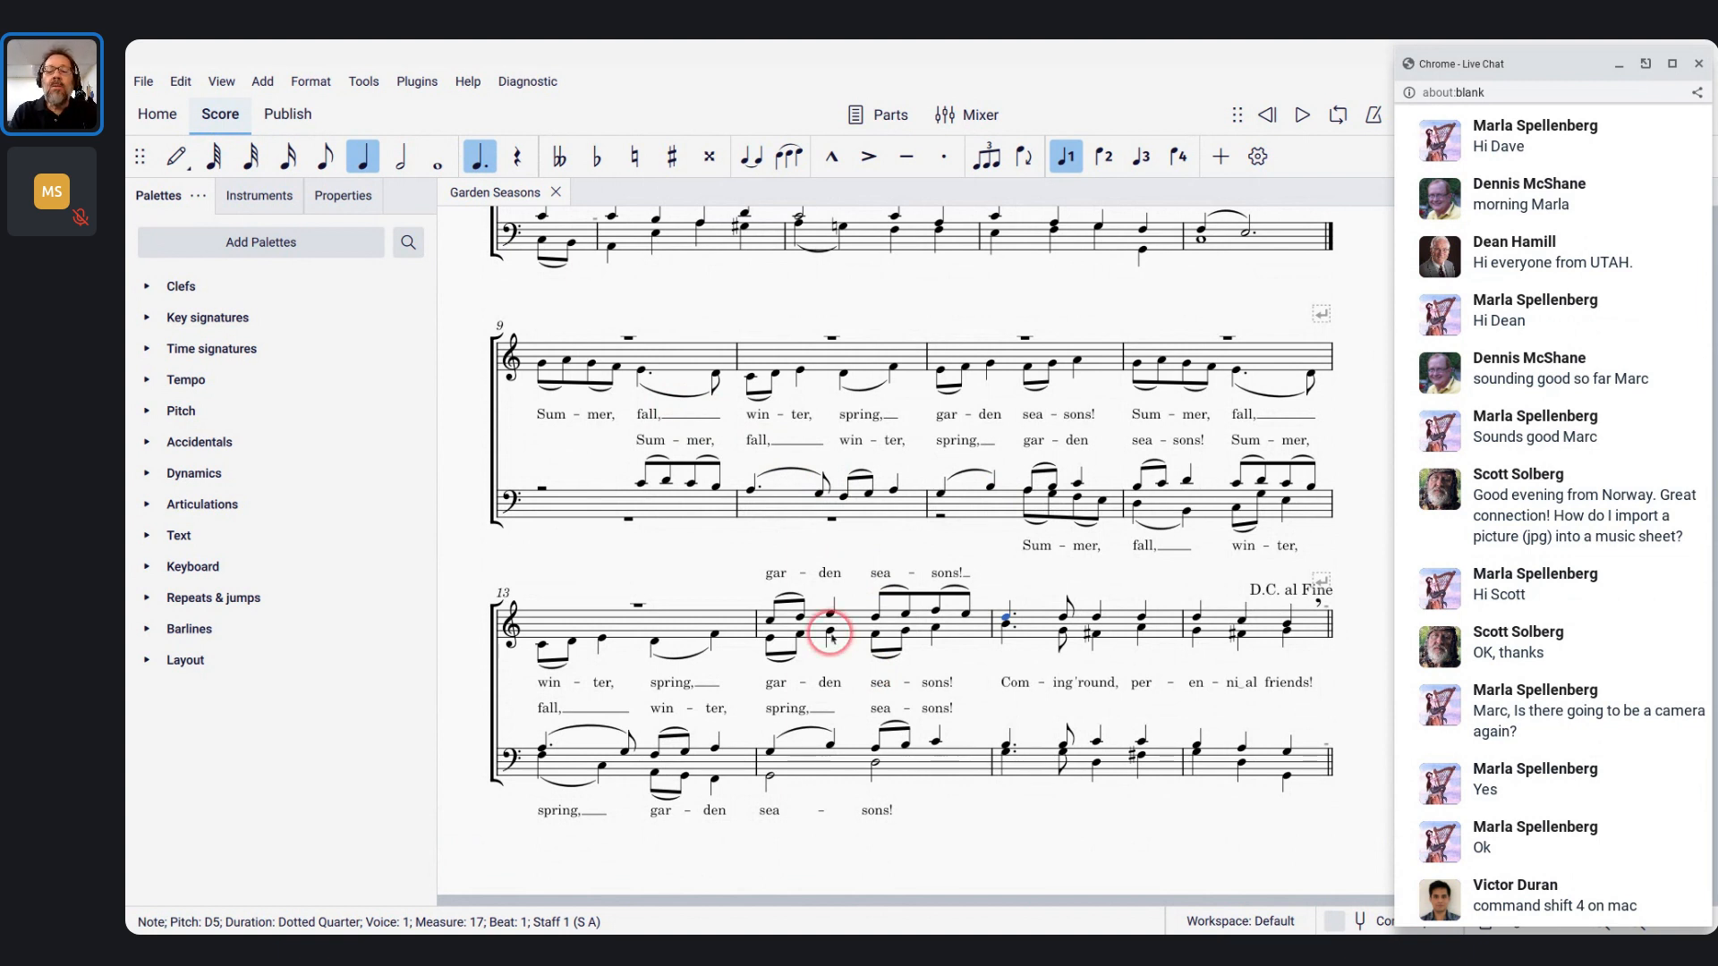
scroll(831, 637, "up", 7)
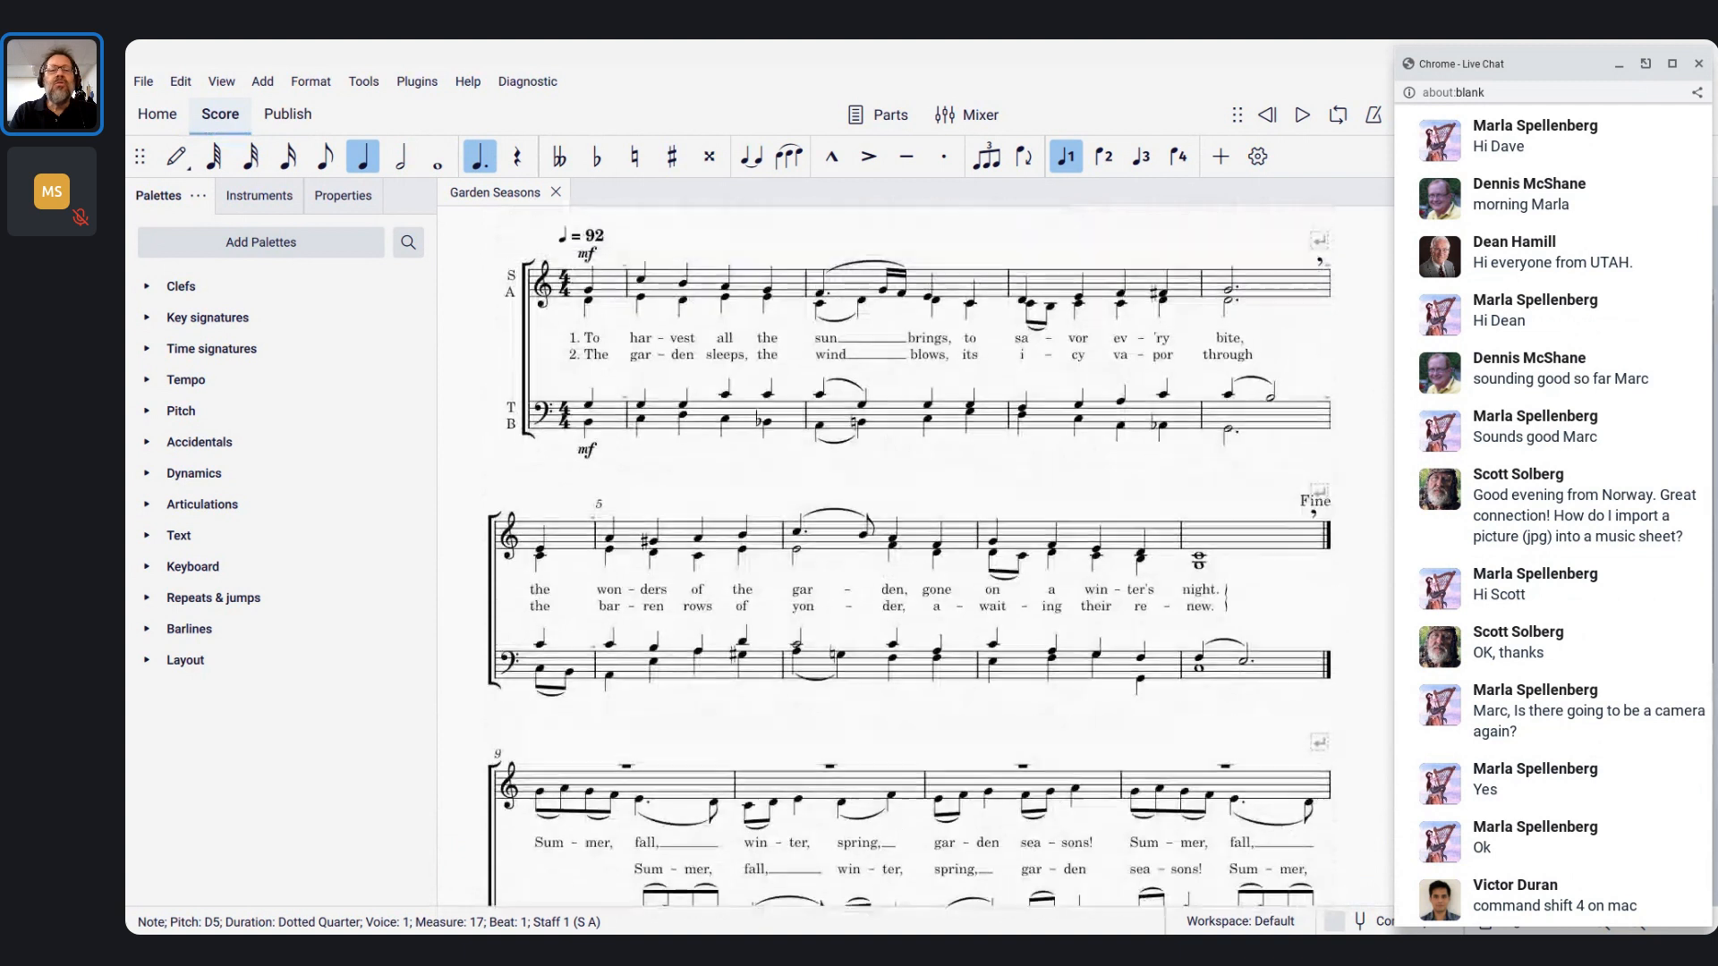
scroll(908, 555, "up", 1)
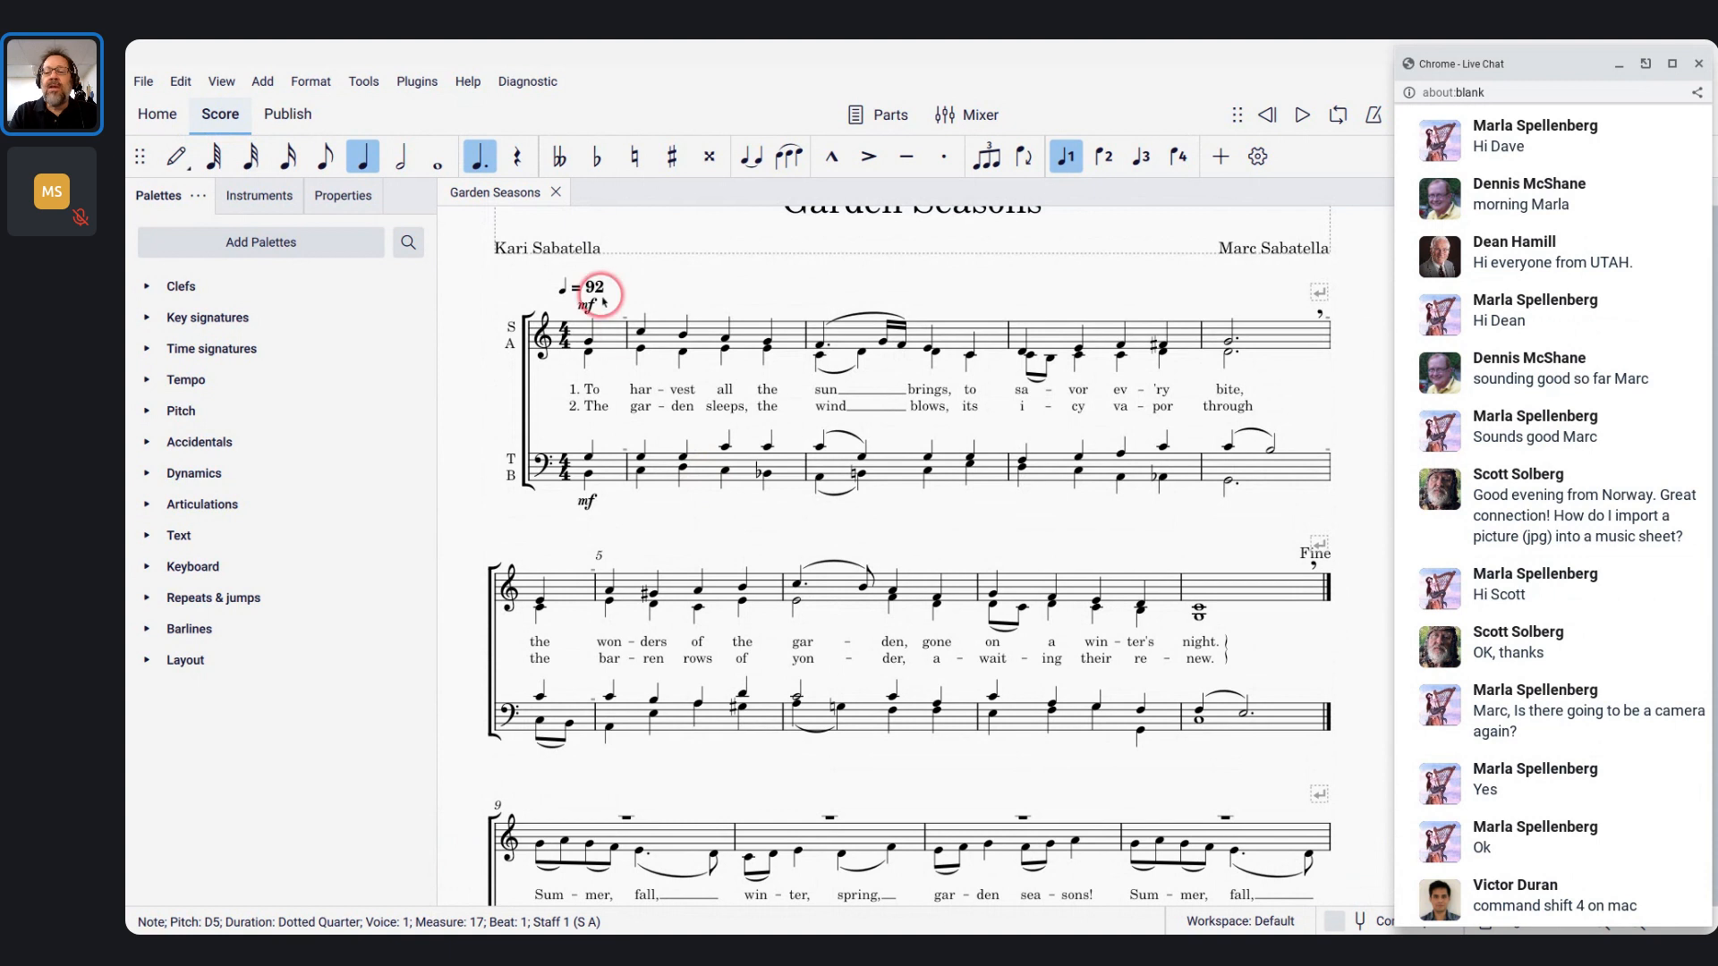
Show the Garden Seasons PDF over the score in place of the live chat and pin it always on top
key("alt+Tab")
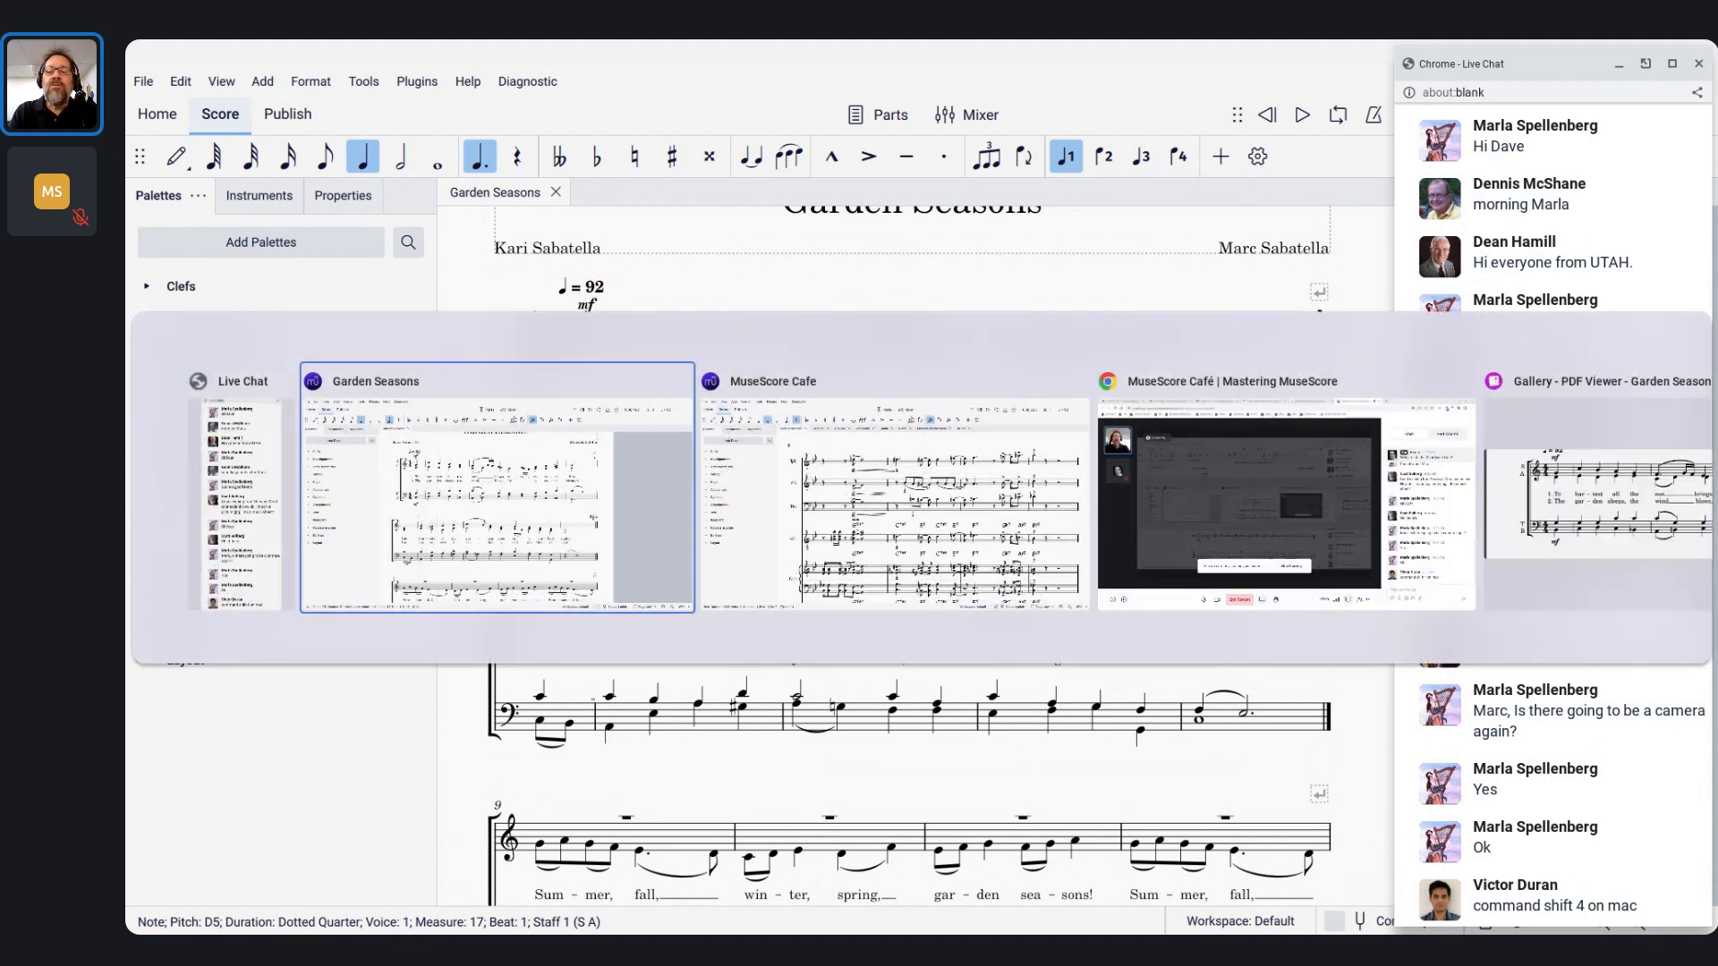
key("alt+Tab")
key("alt+Tab")
key("alt+Tab")
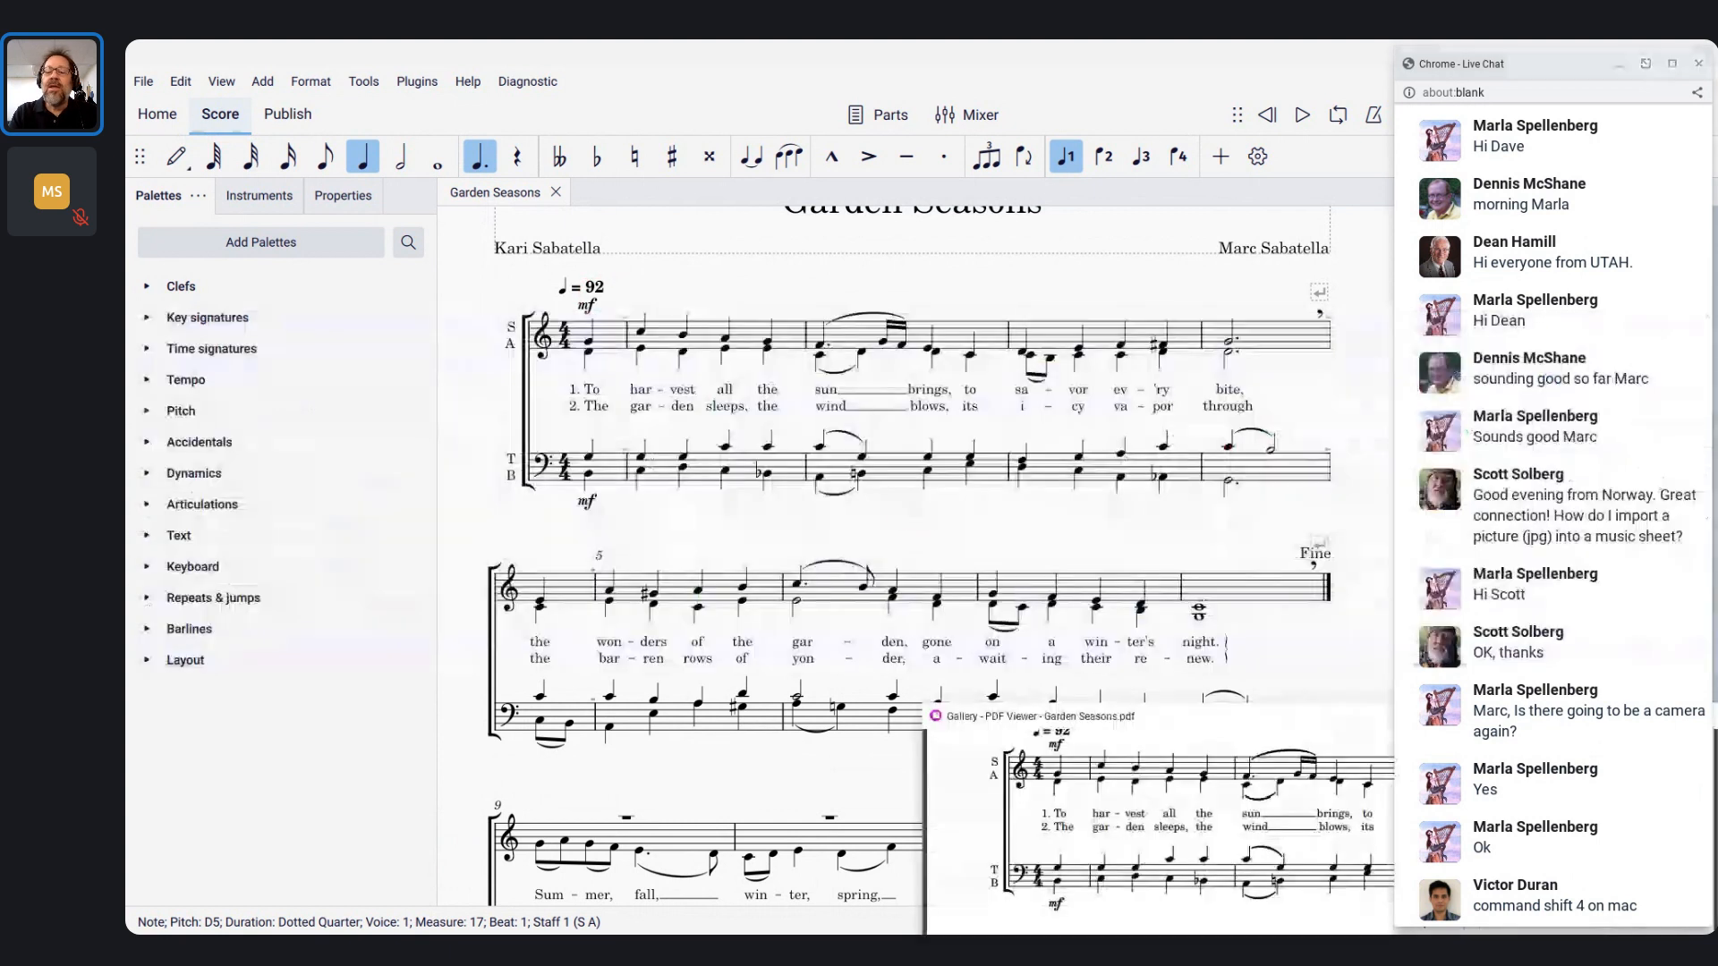
left_click(1619, 65)
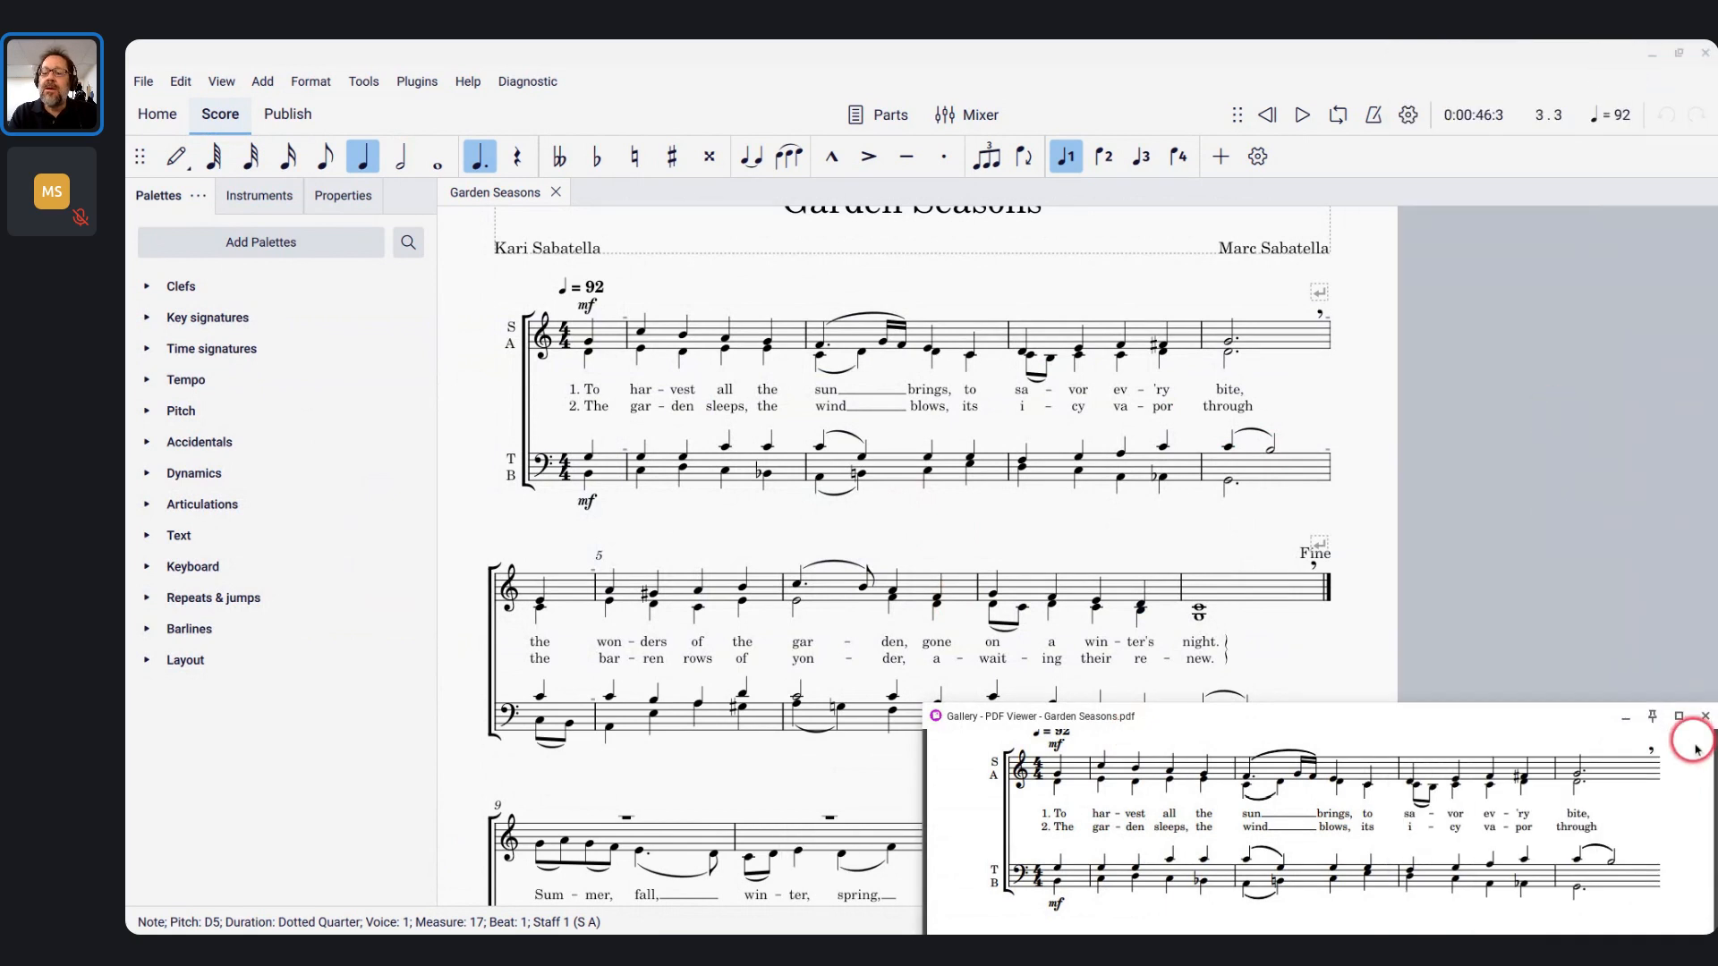
left_click(1653, 721)
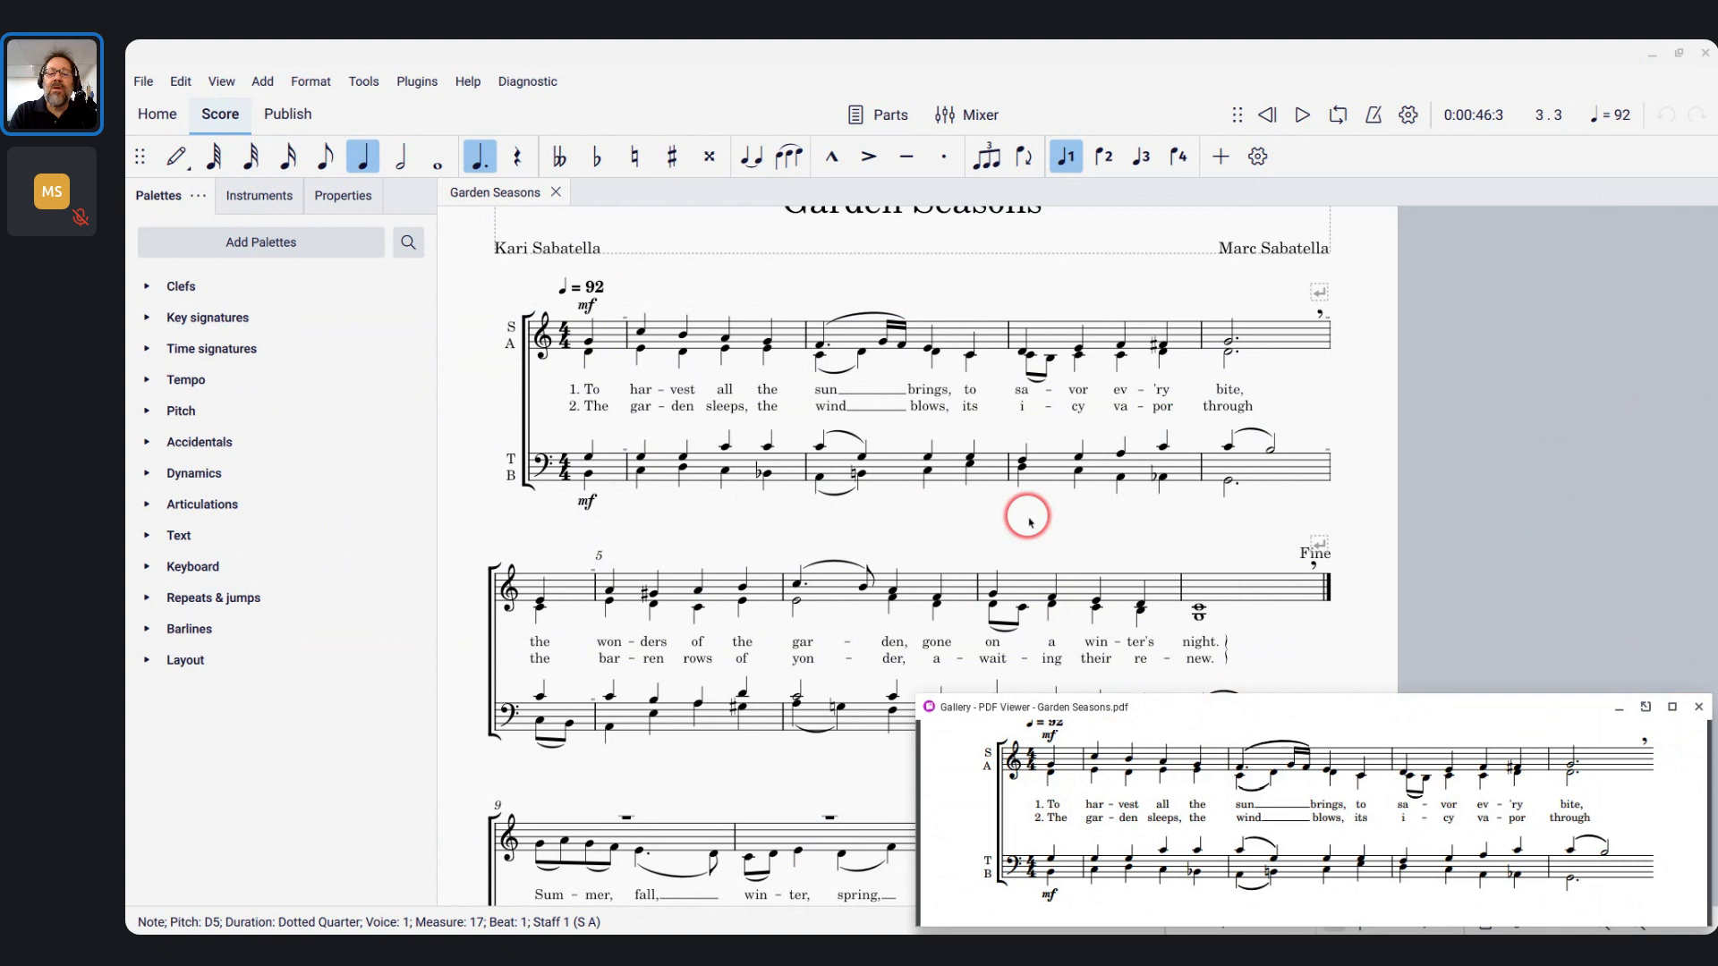
key("alt+Tab")
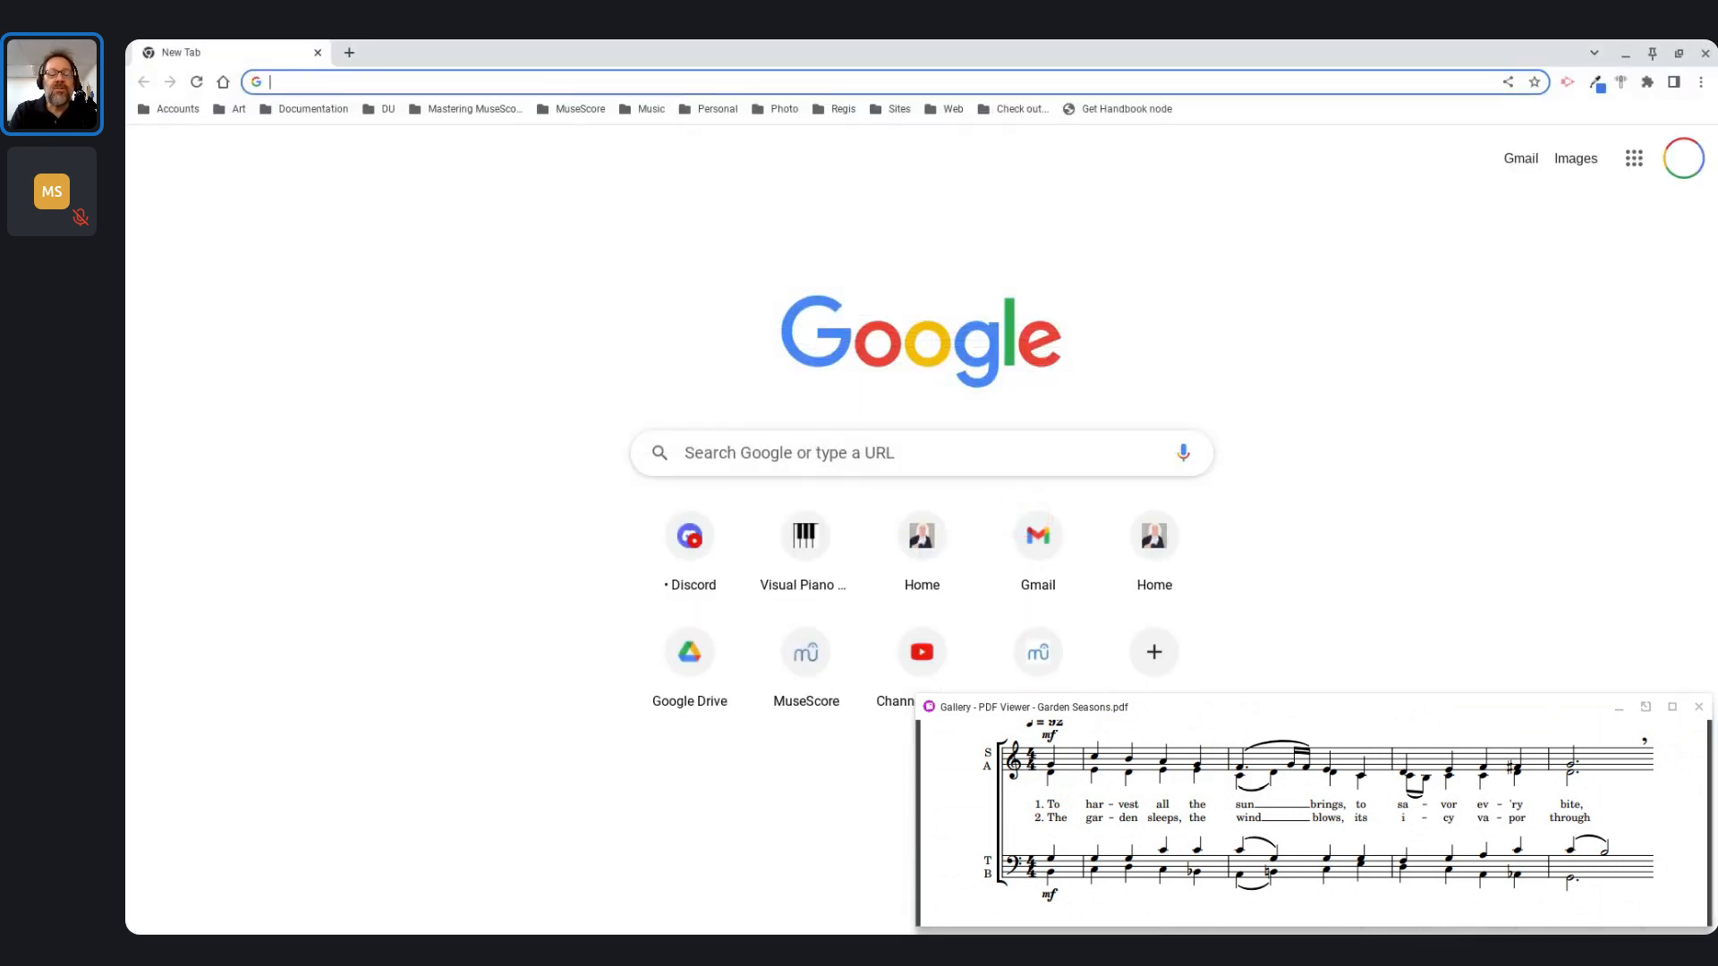
key("alt+Tab")
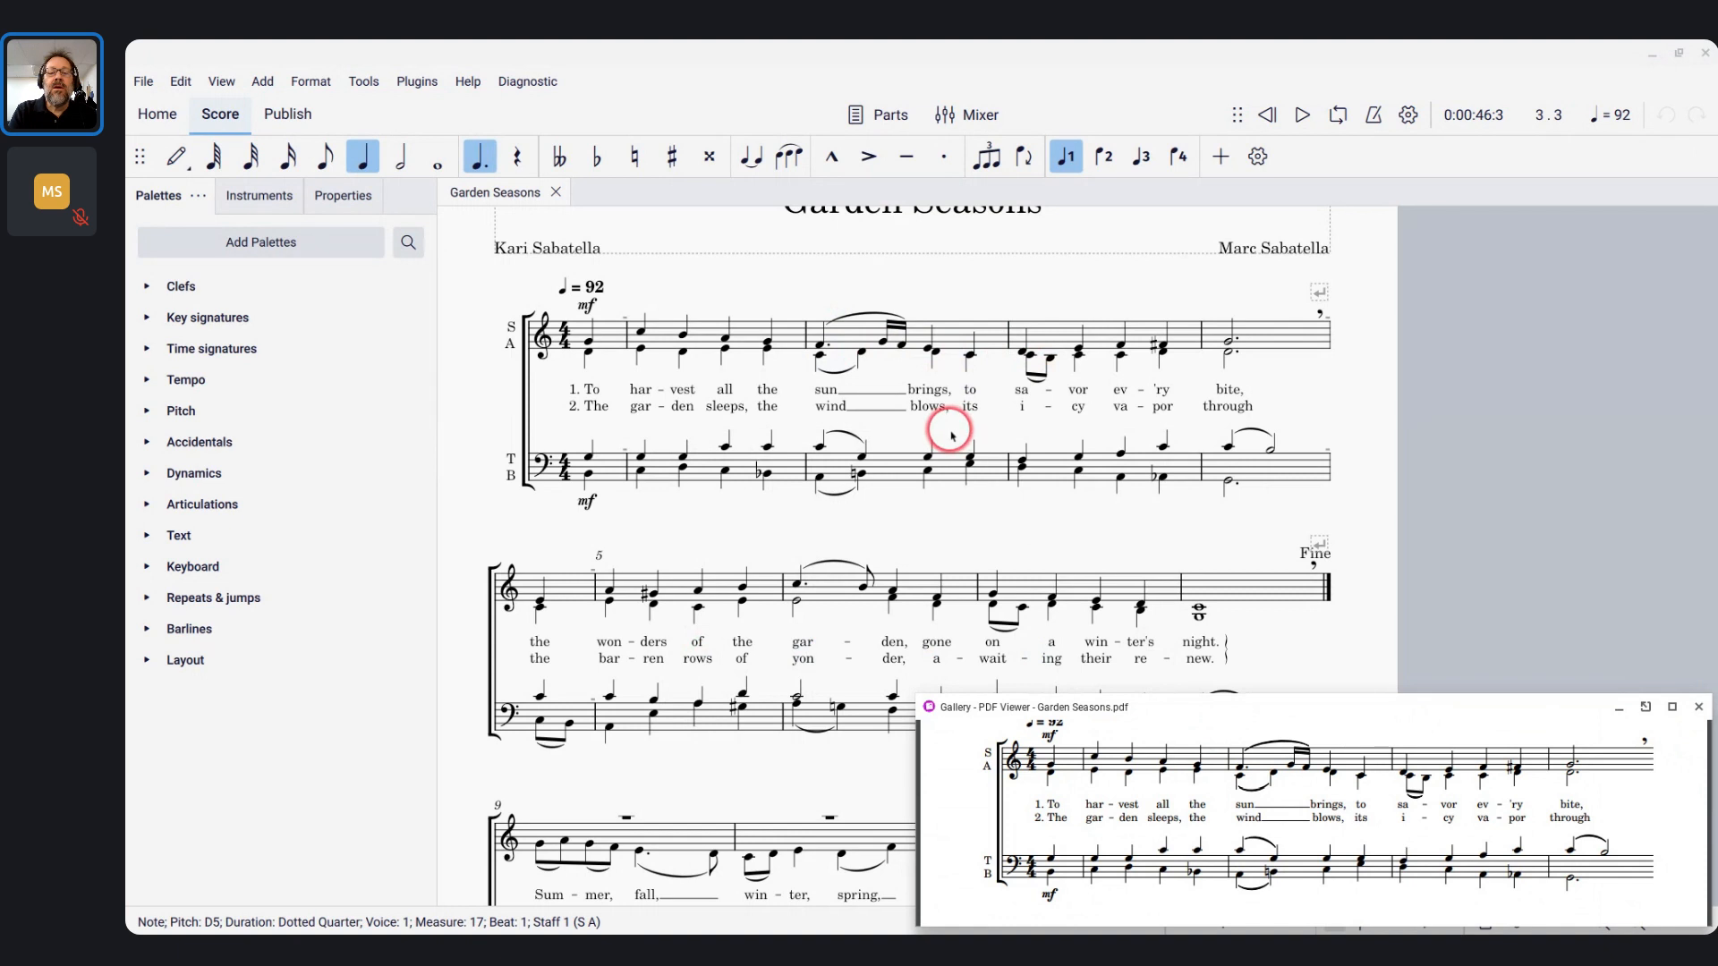
Close the Garden Seasons and MuseScore Cafe score windows and dismiss the new score dialog
left_click(901, 522)
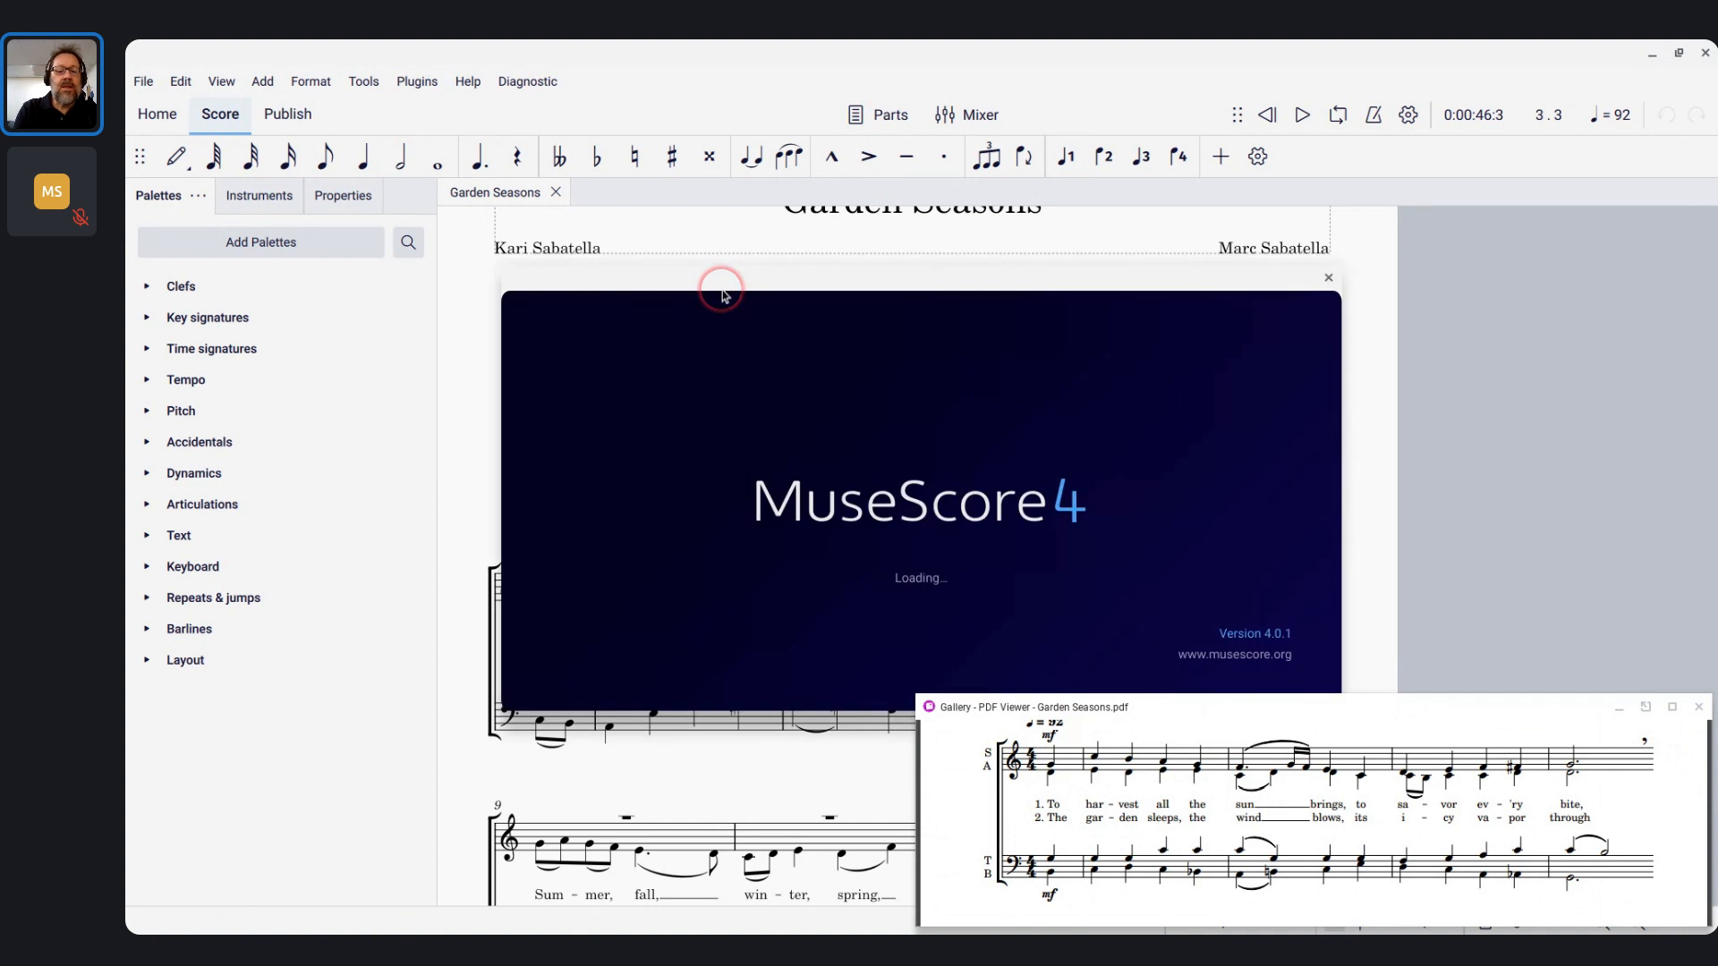
mouse_move(794, 890)
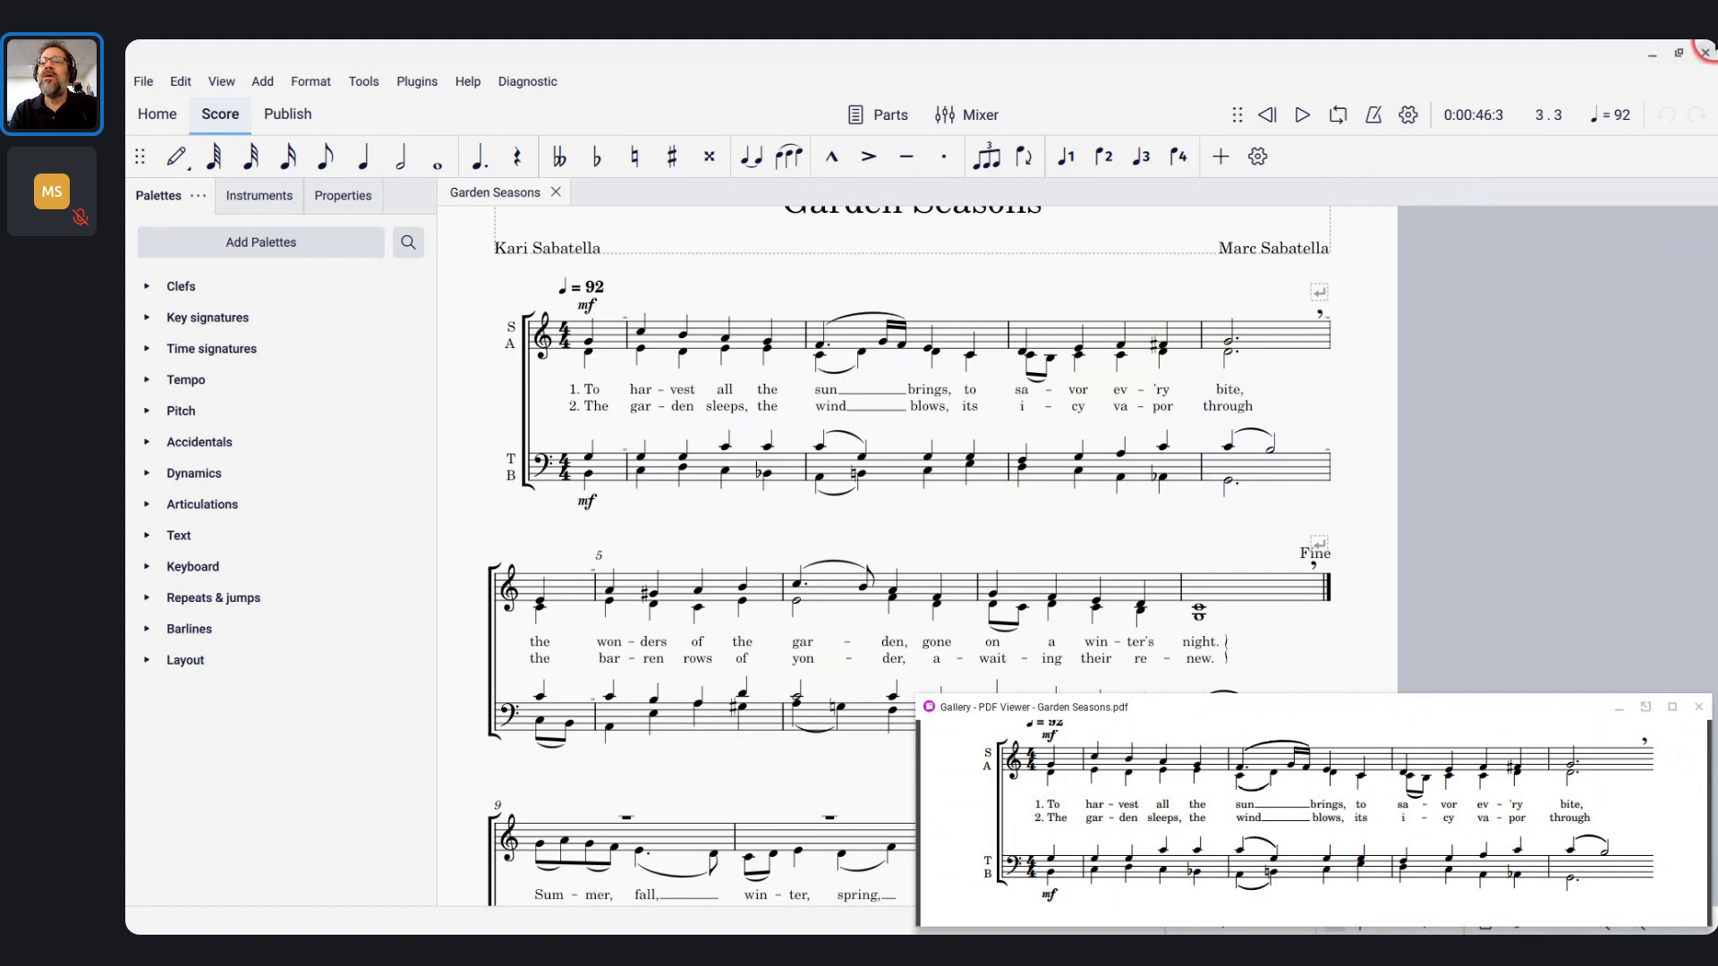
left_click(1705, 55)
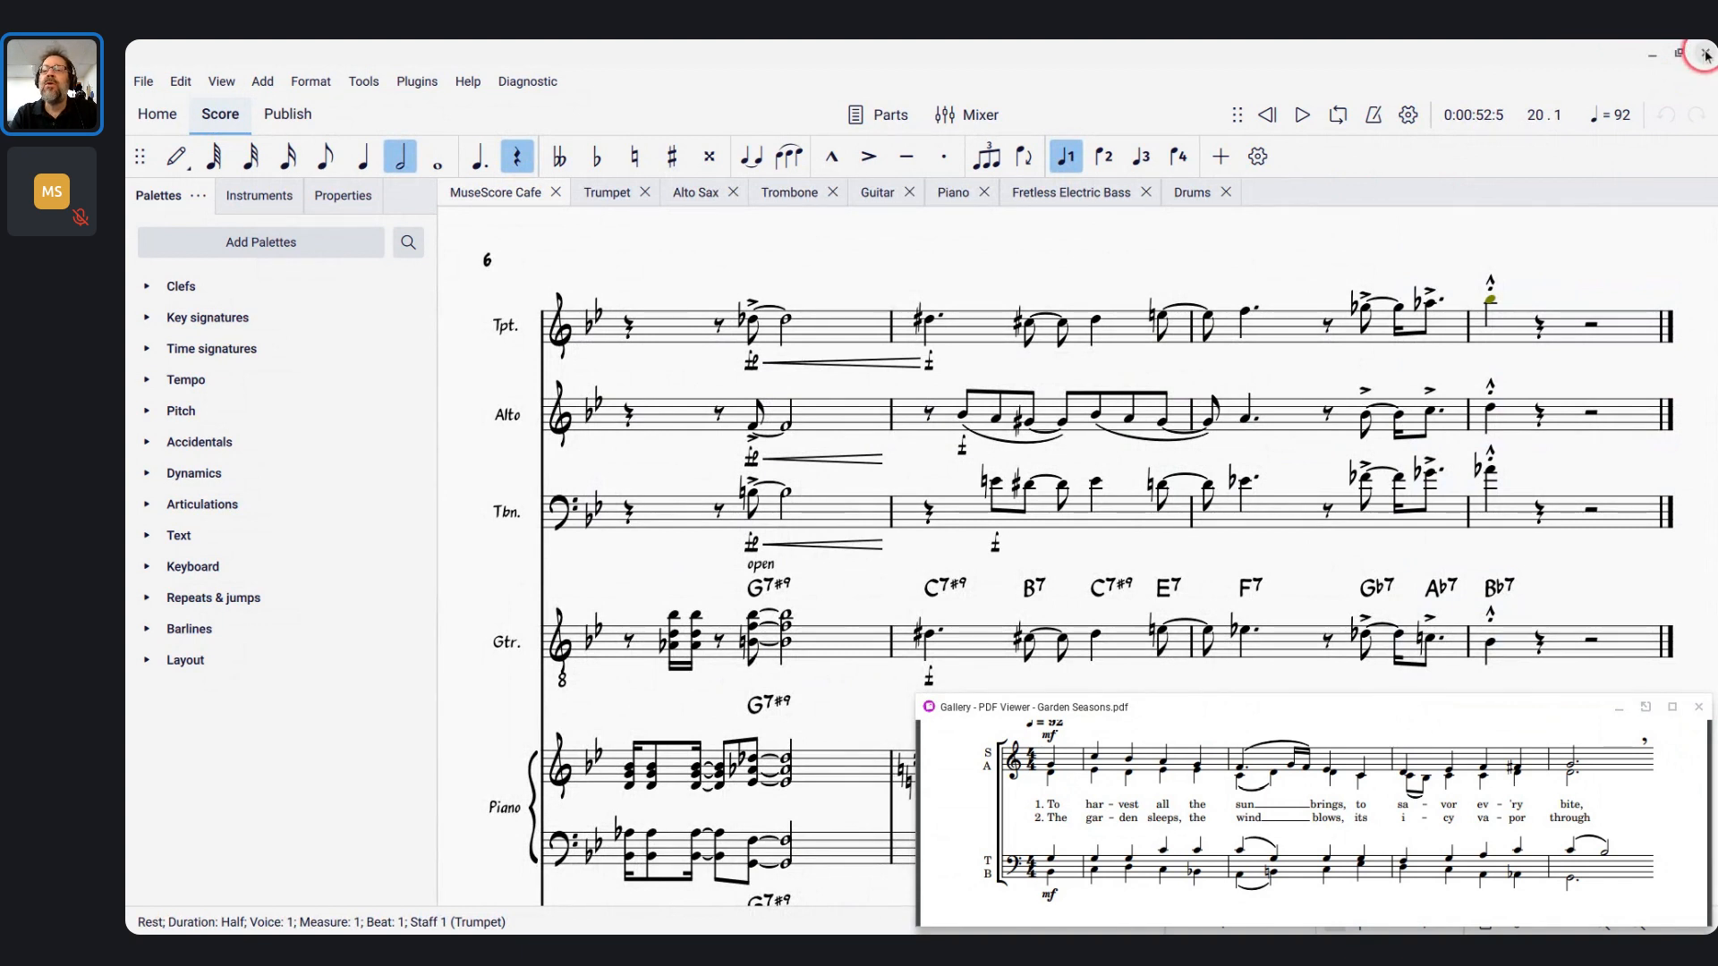
left_click(1706, 55)
left_click(1100, 920)
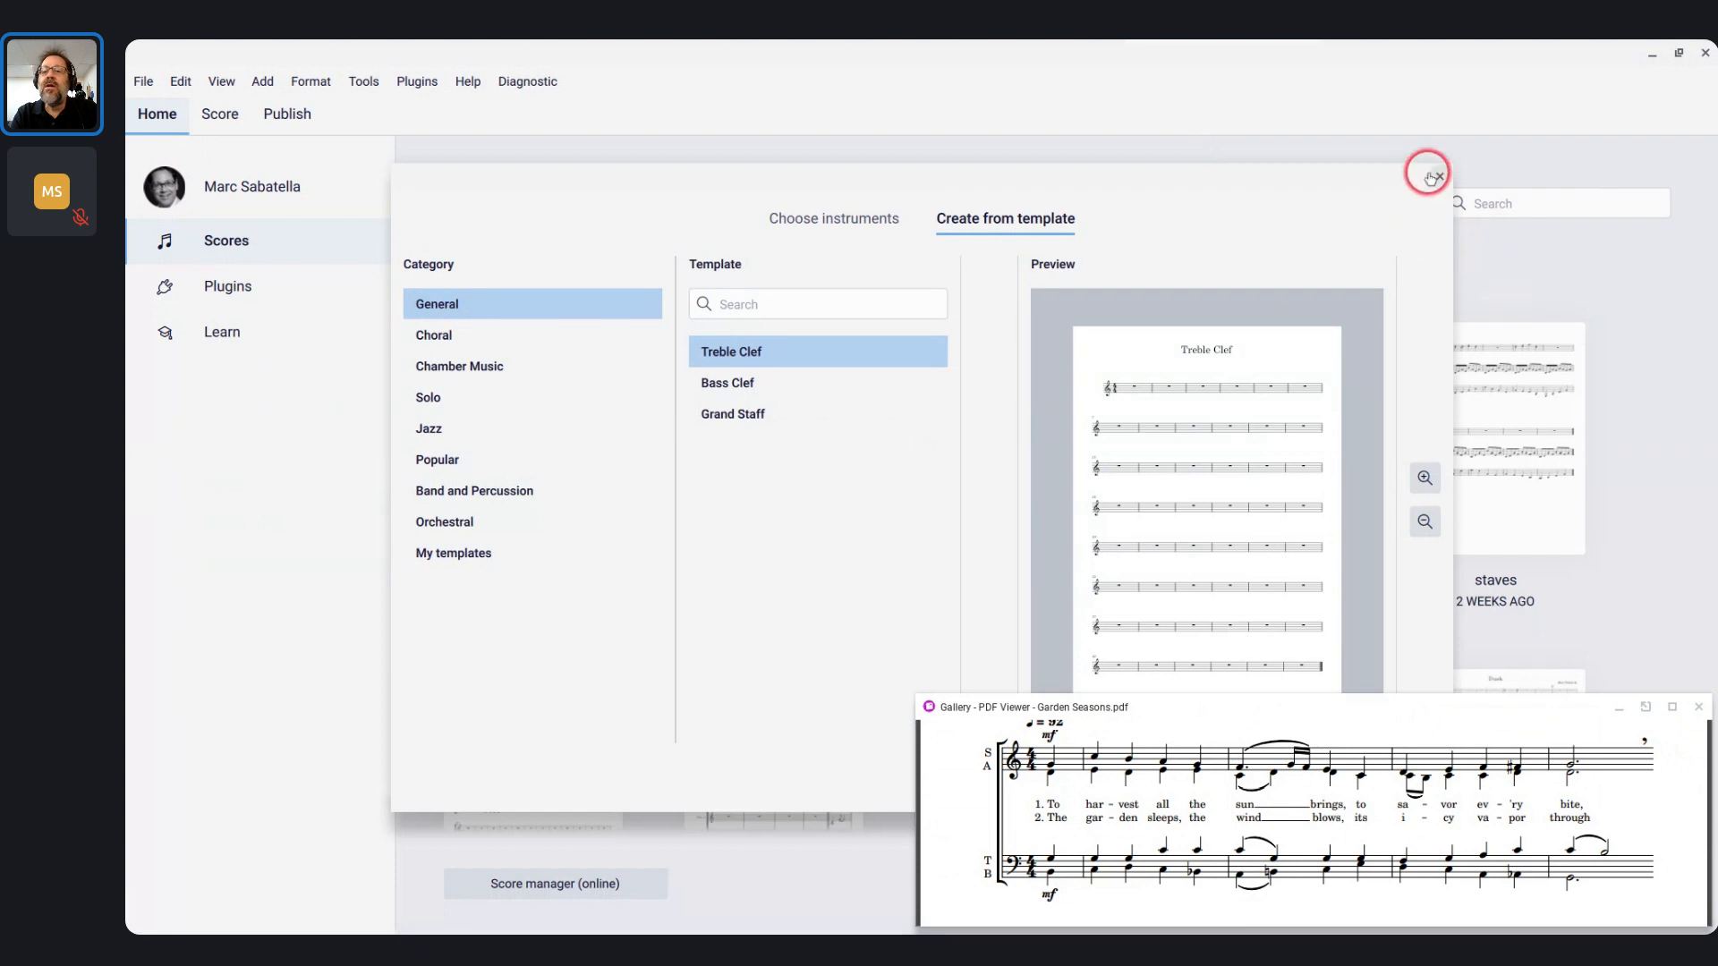
left_click(1430, 176)
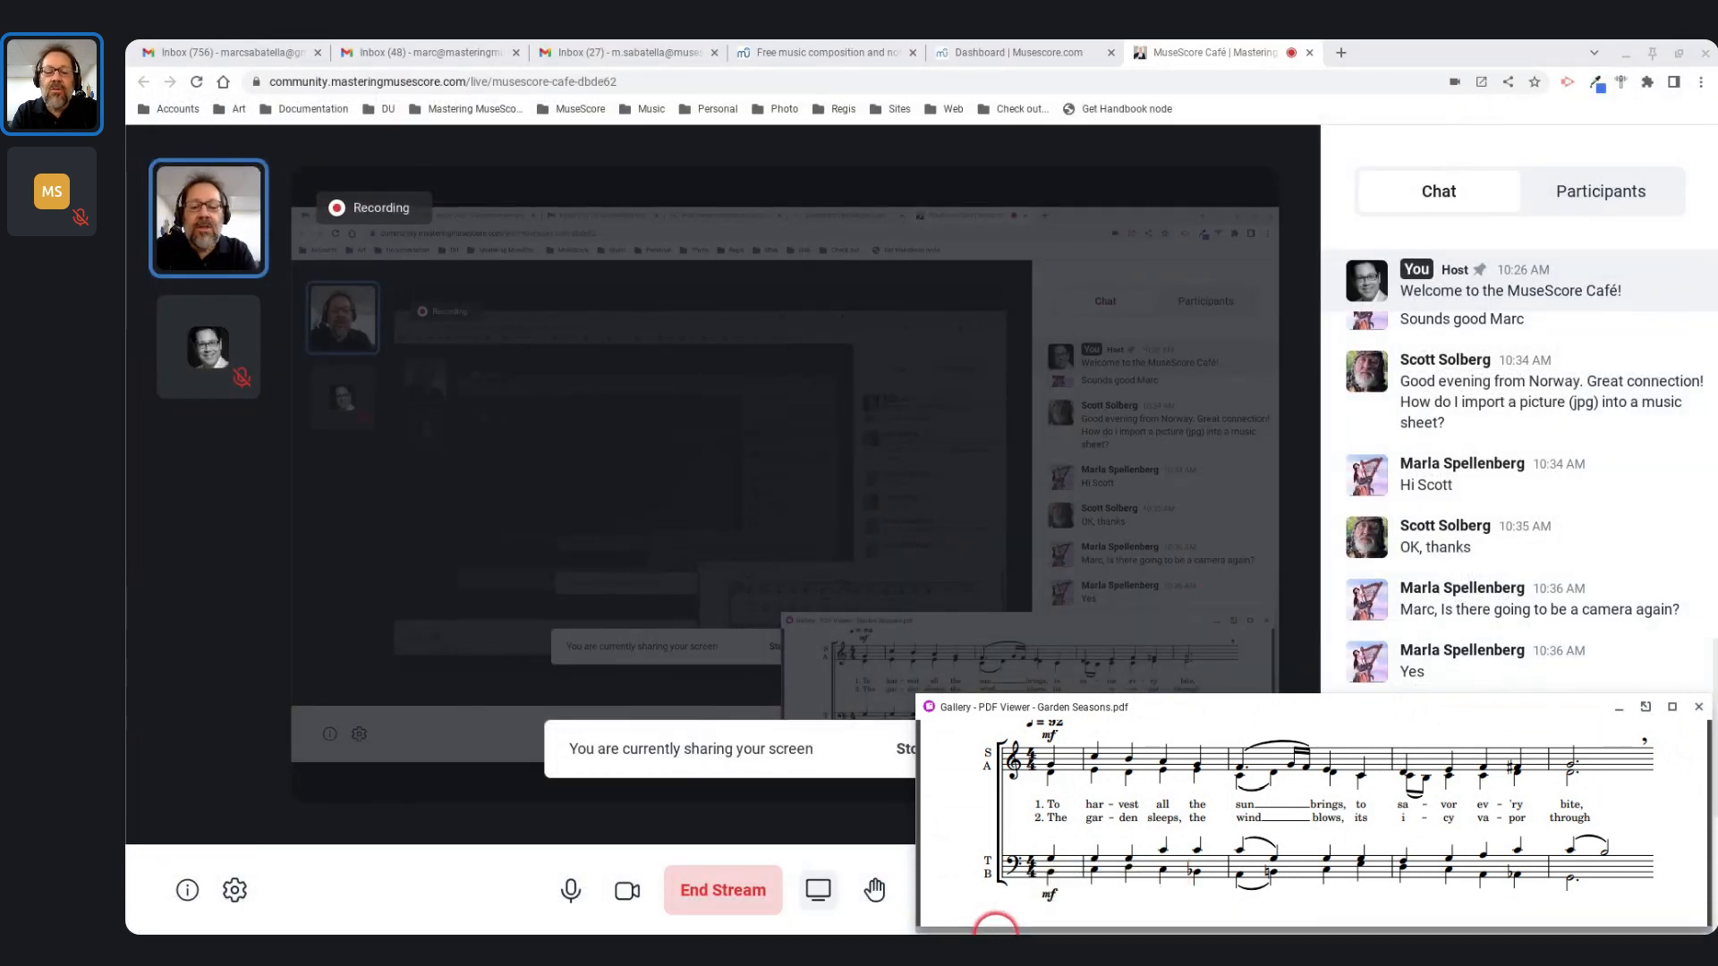
In the terminal, confirm removal of the old MuseScore nightly's resources and of the program itself with Y
left_click(987, 922)
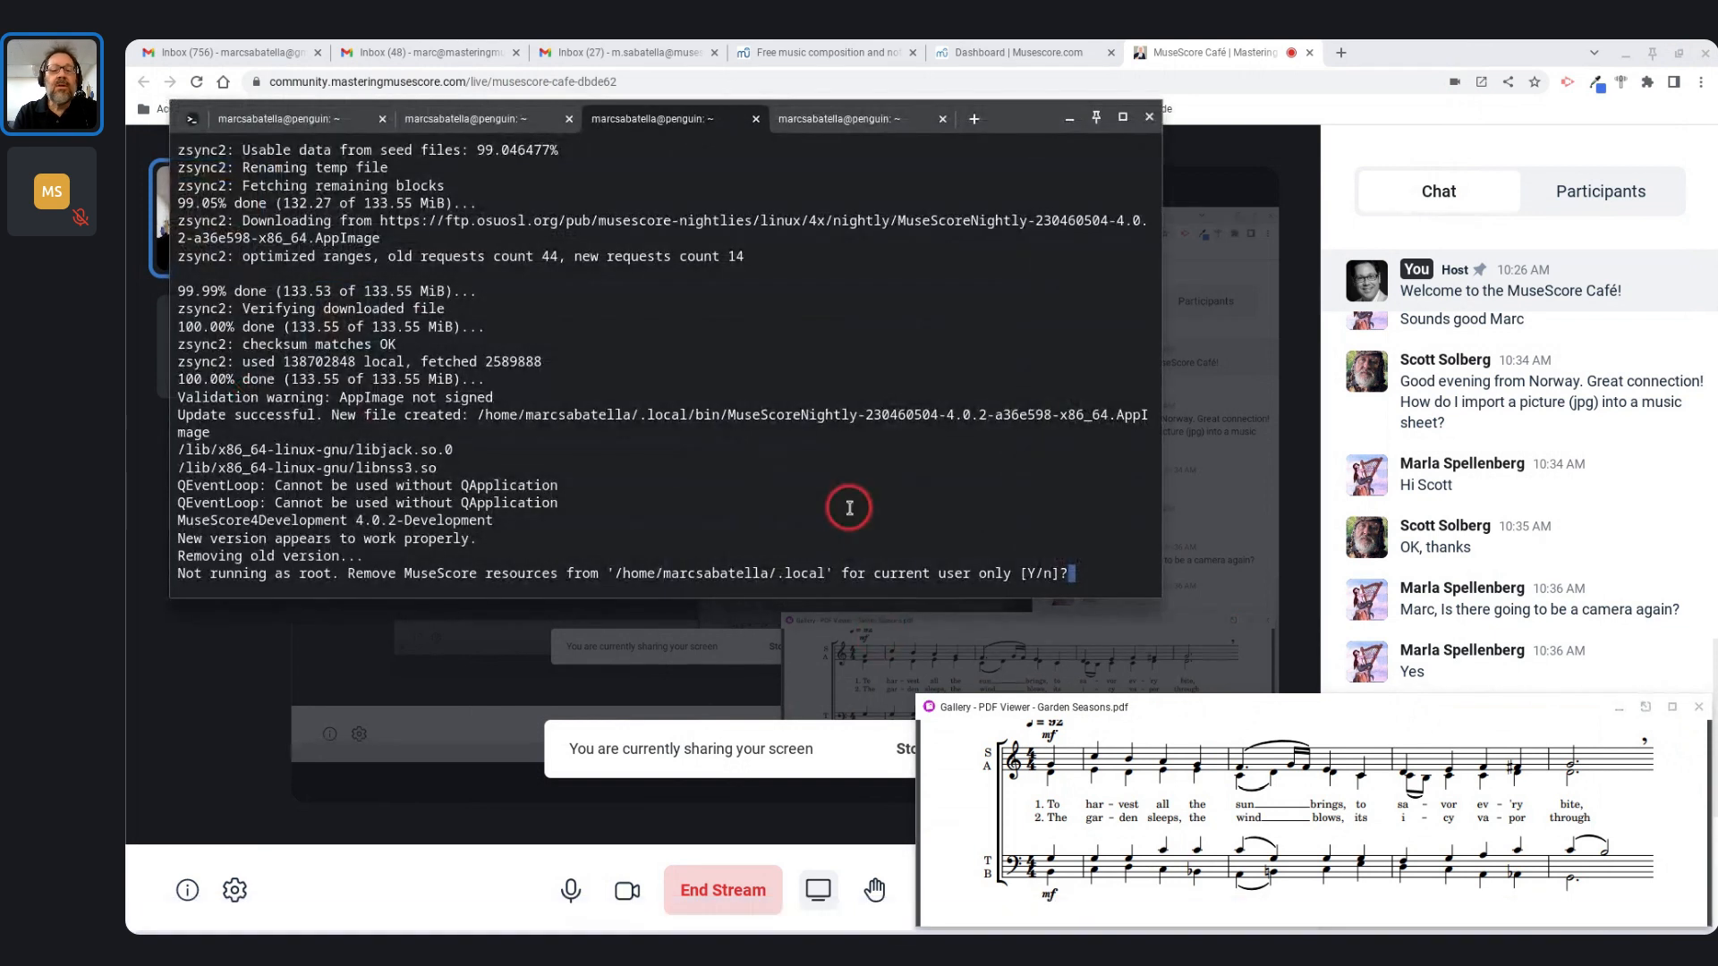
type("Y")
key("Return")
type("Y")
key("Return")
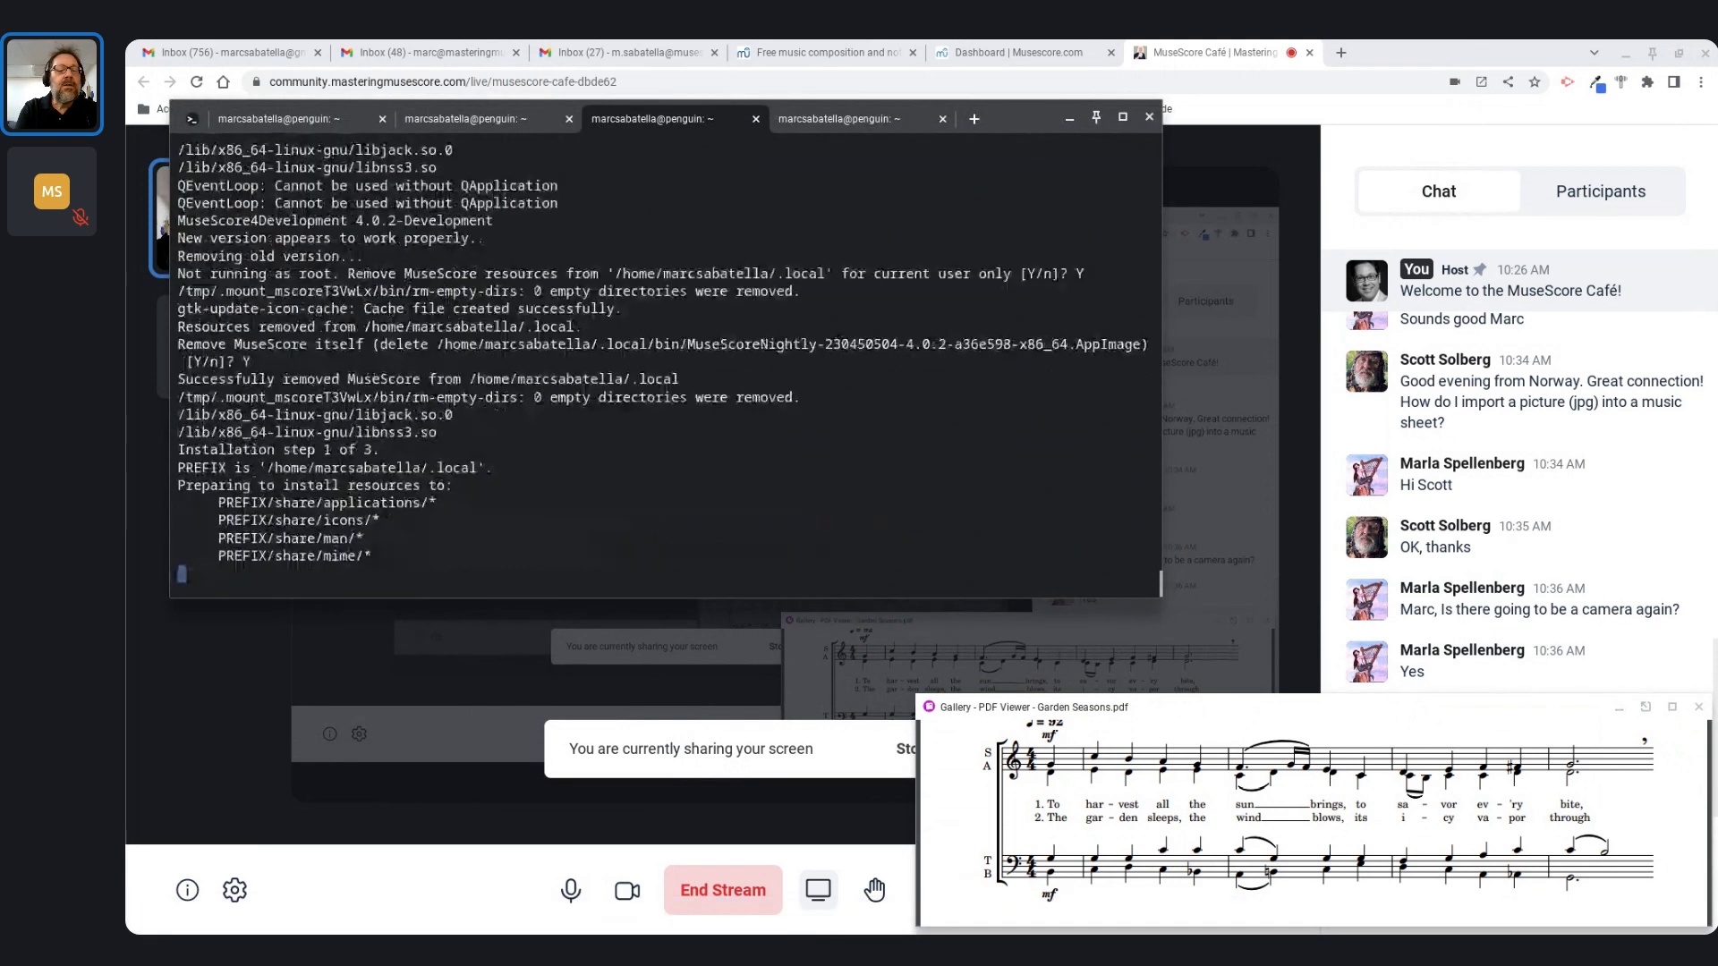
Launch MuseScore again by rerunning the demo-musescore command
key("Up")
key("Up")
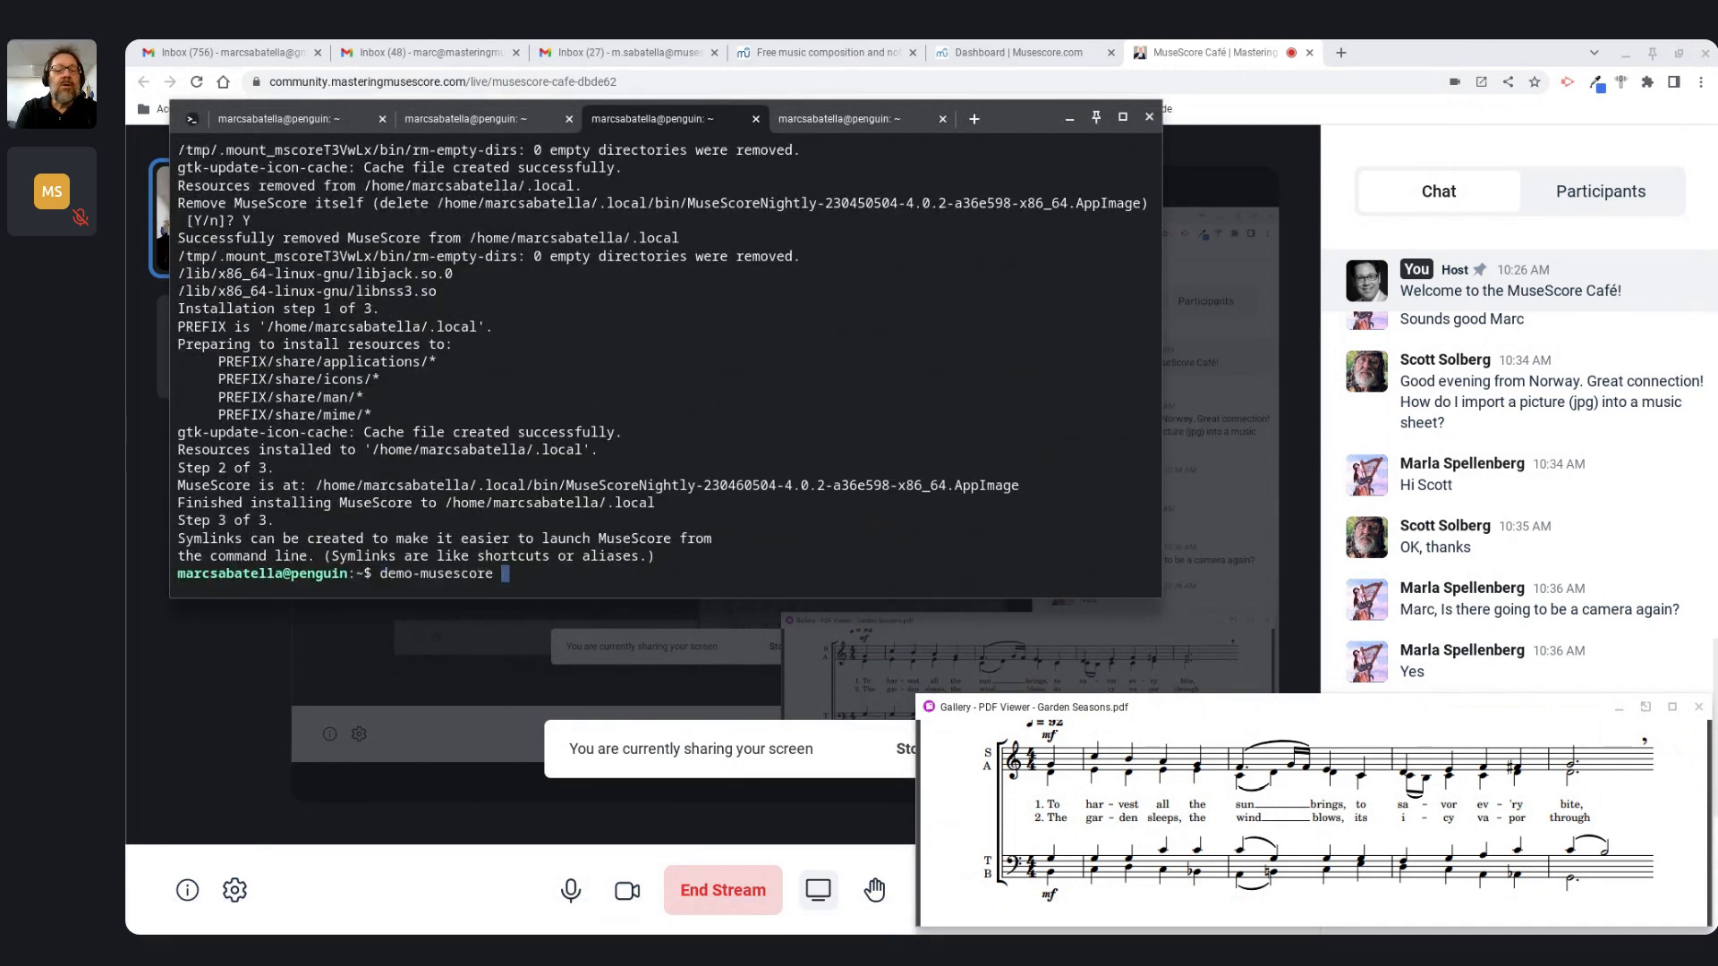
key("Return")
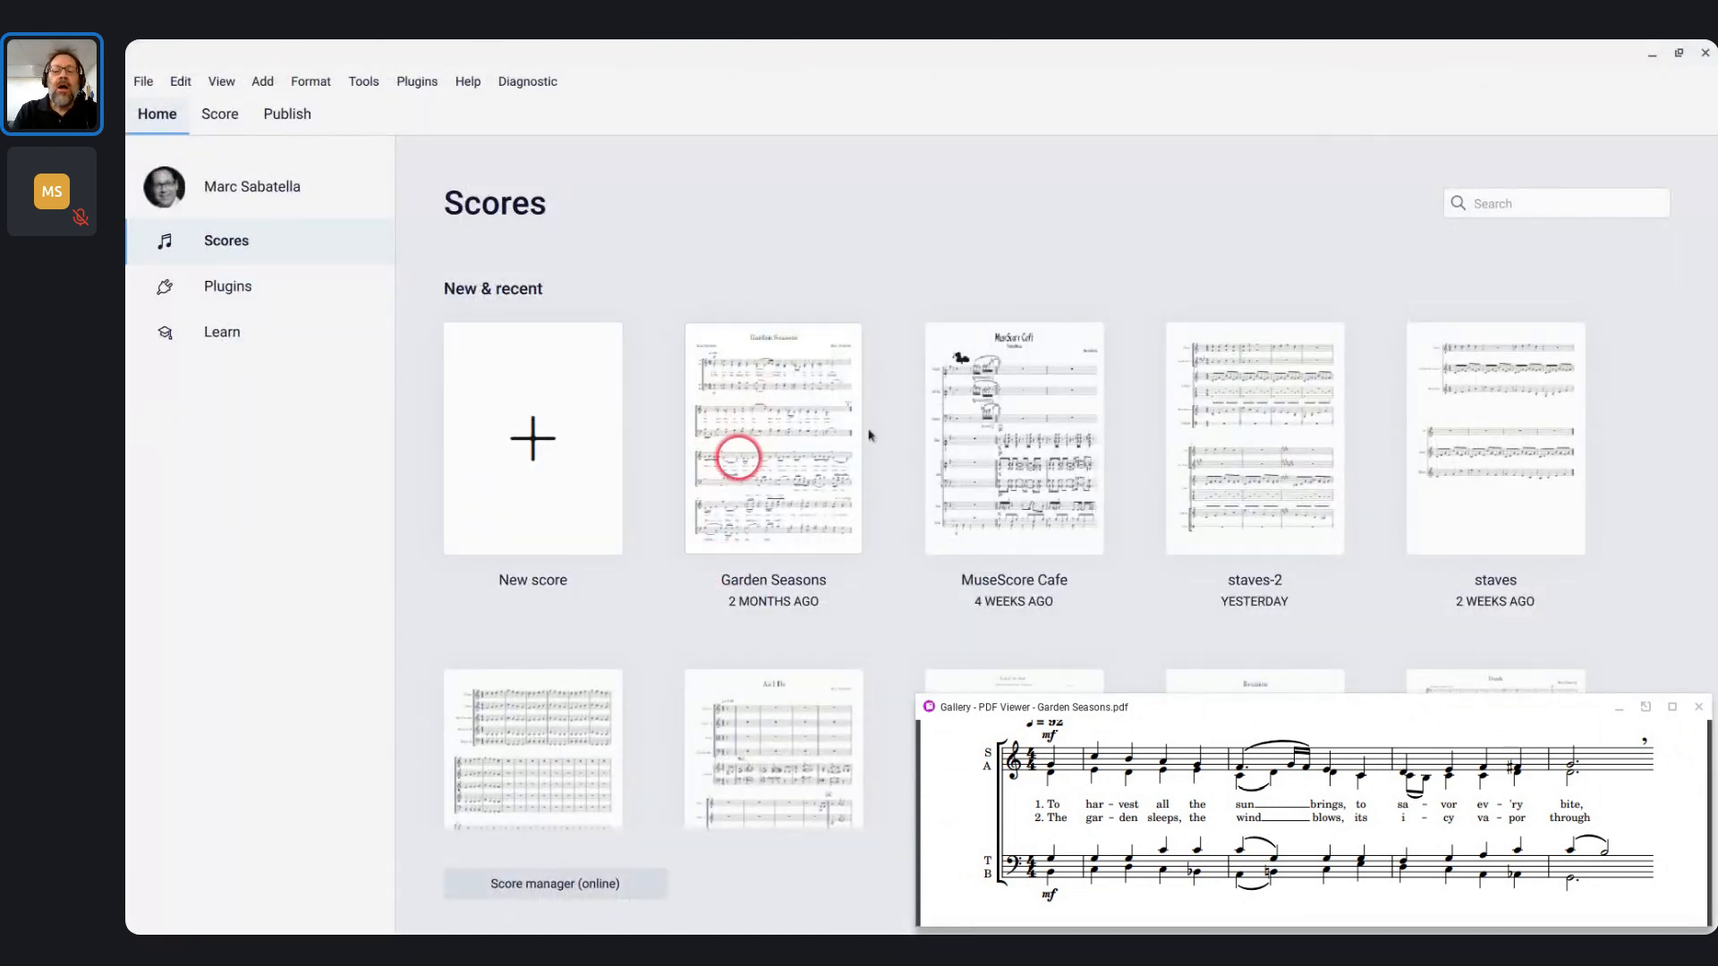
Start a new score from the Choral template SATB Closed Score and continue to the additional score information
left_click(495, 488)
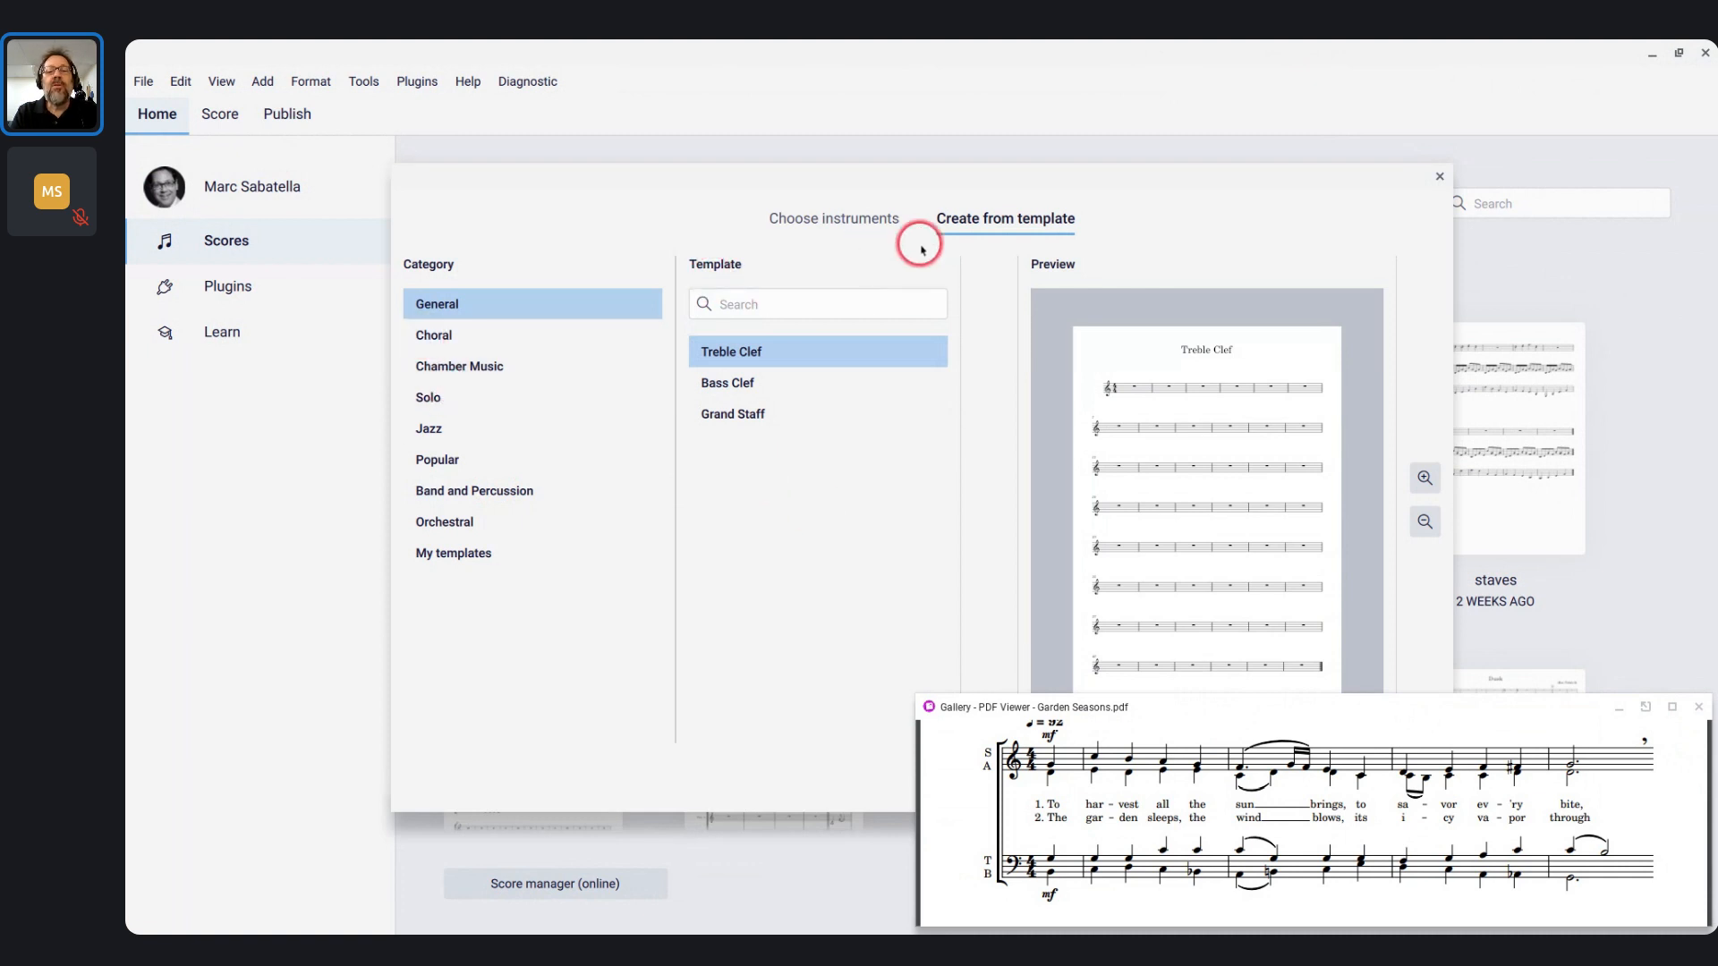
left_click(436, 338)
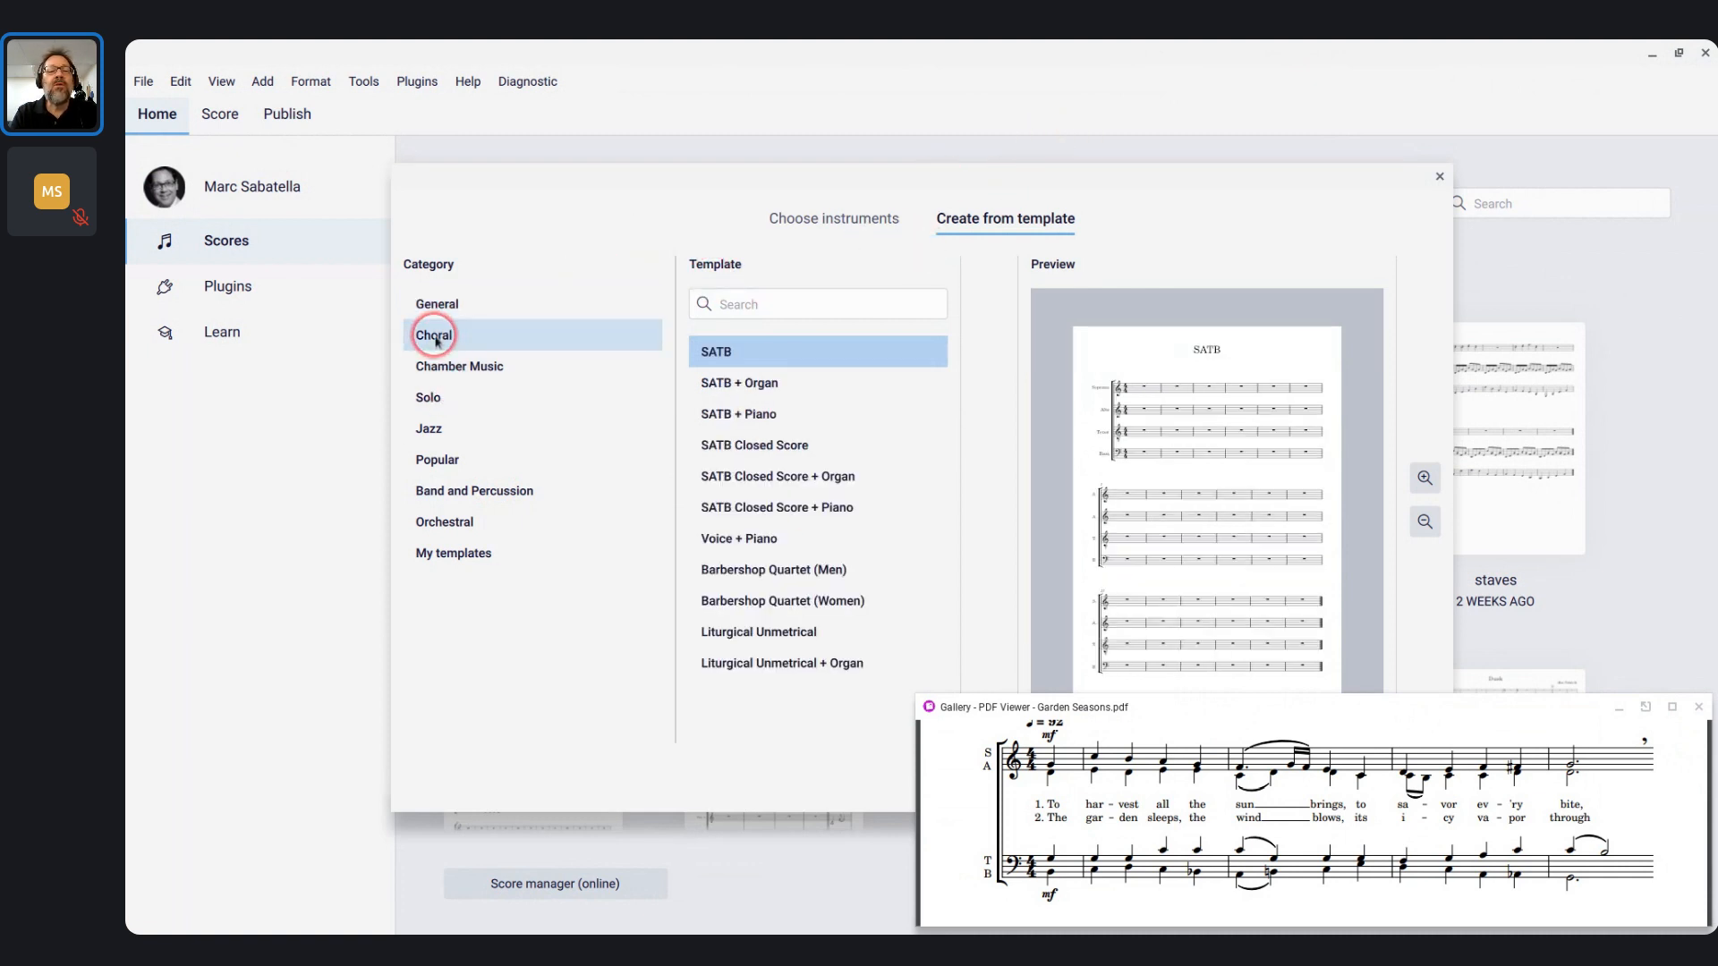
left_click(726, 355)
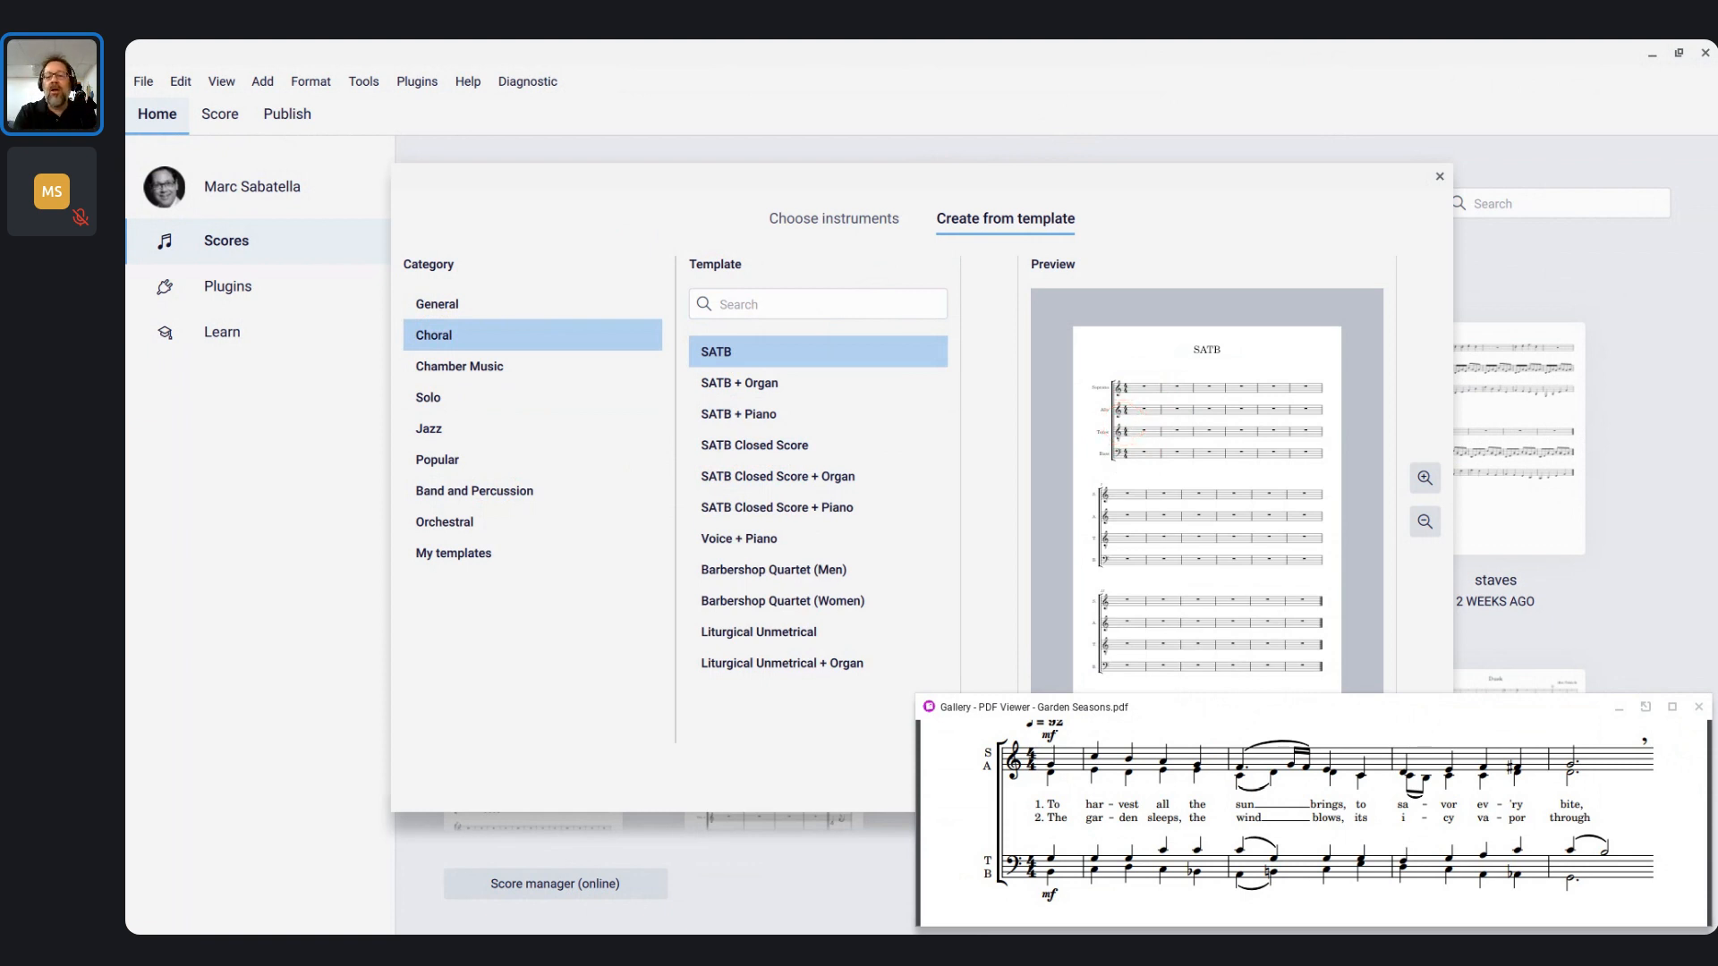
left_click(783, 446)
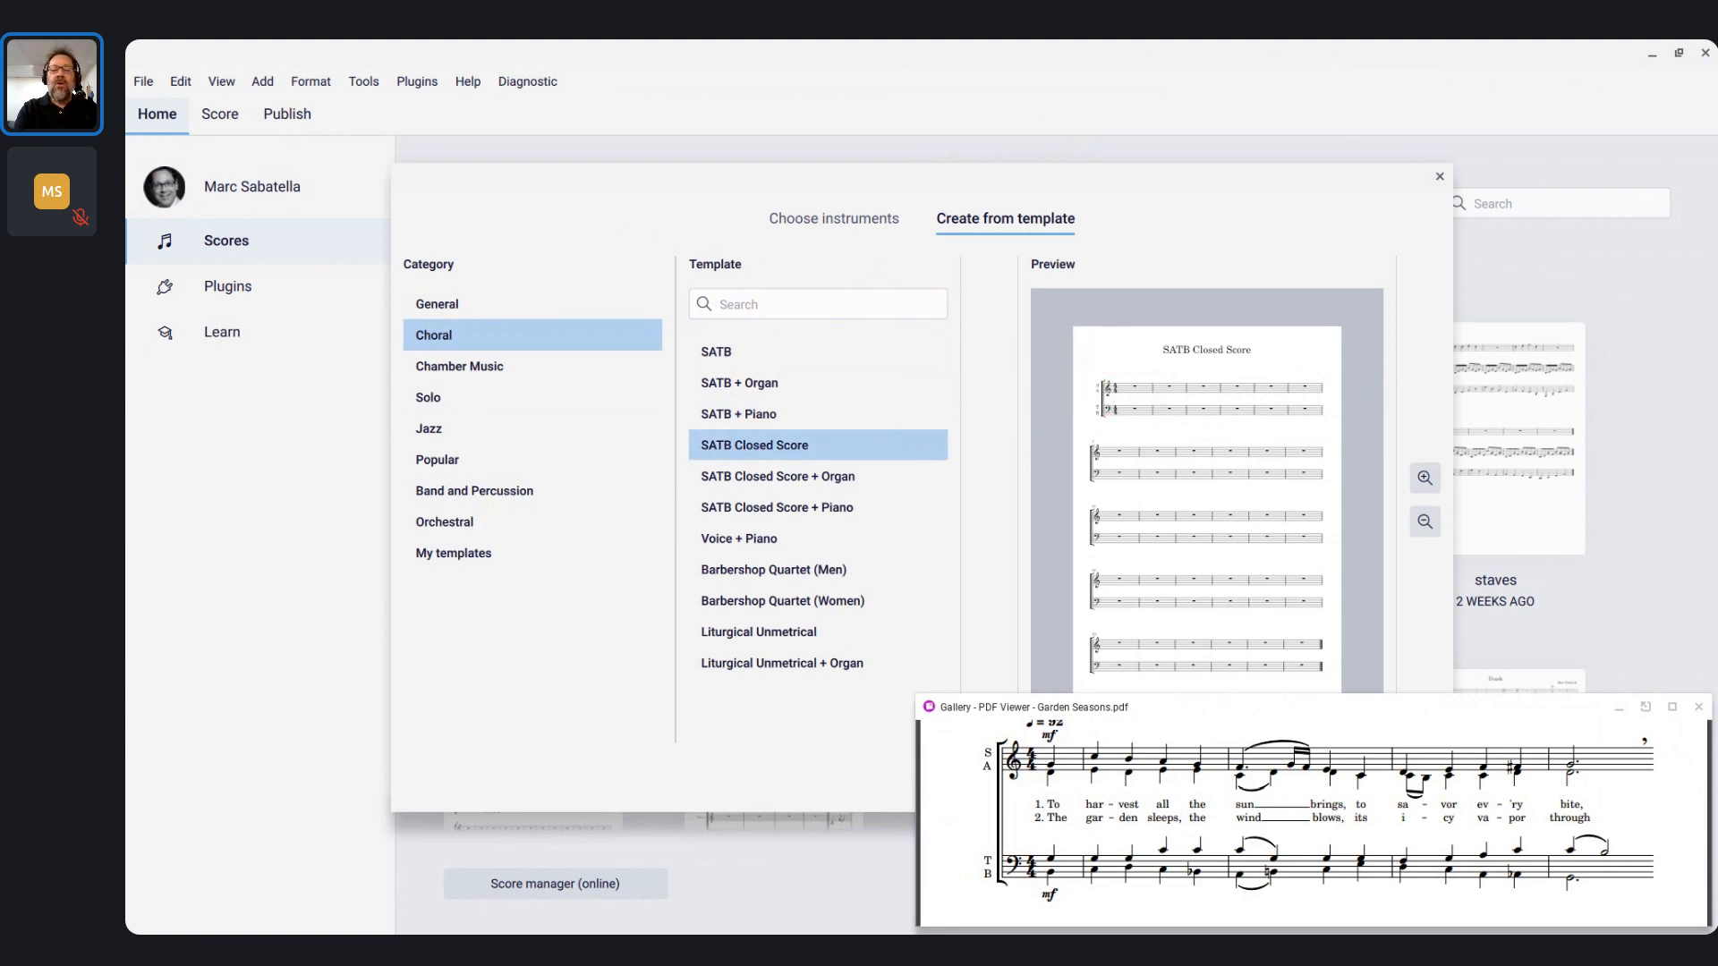
key("Return")
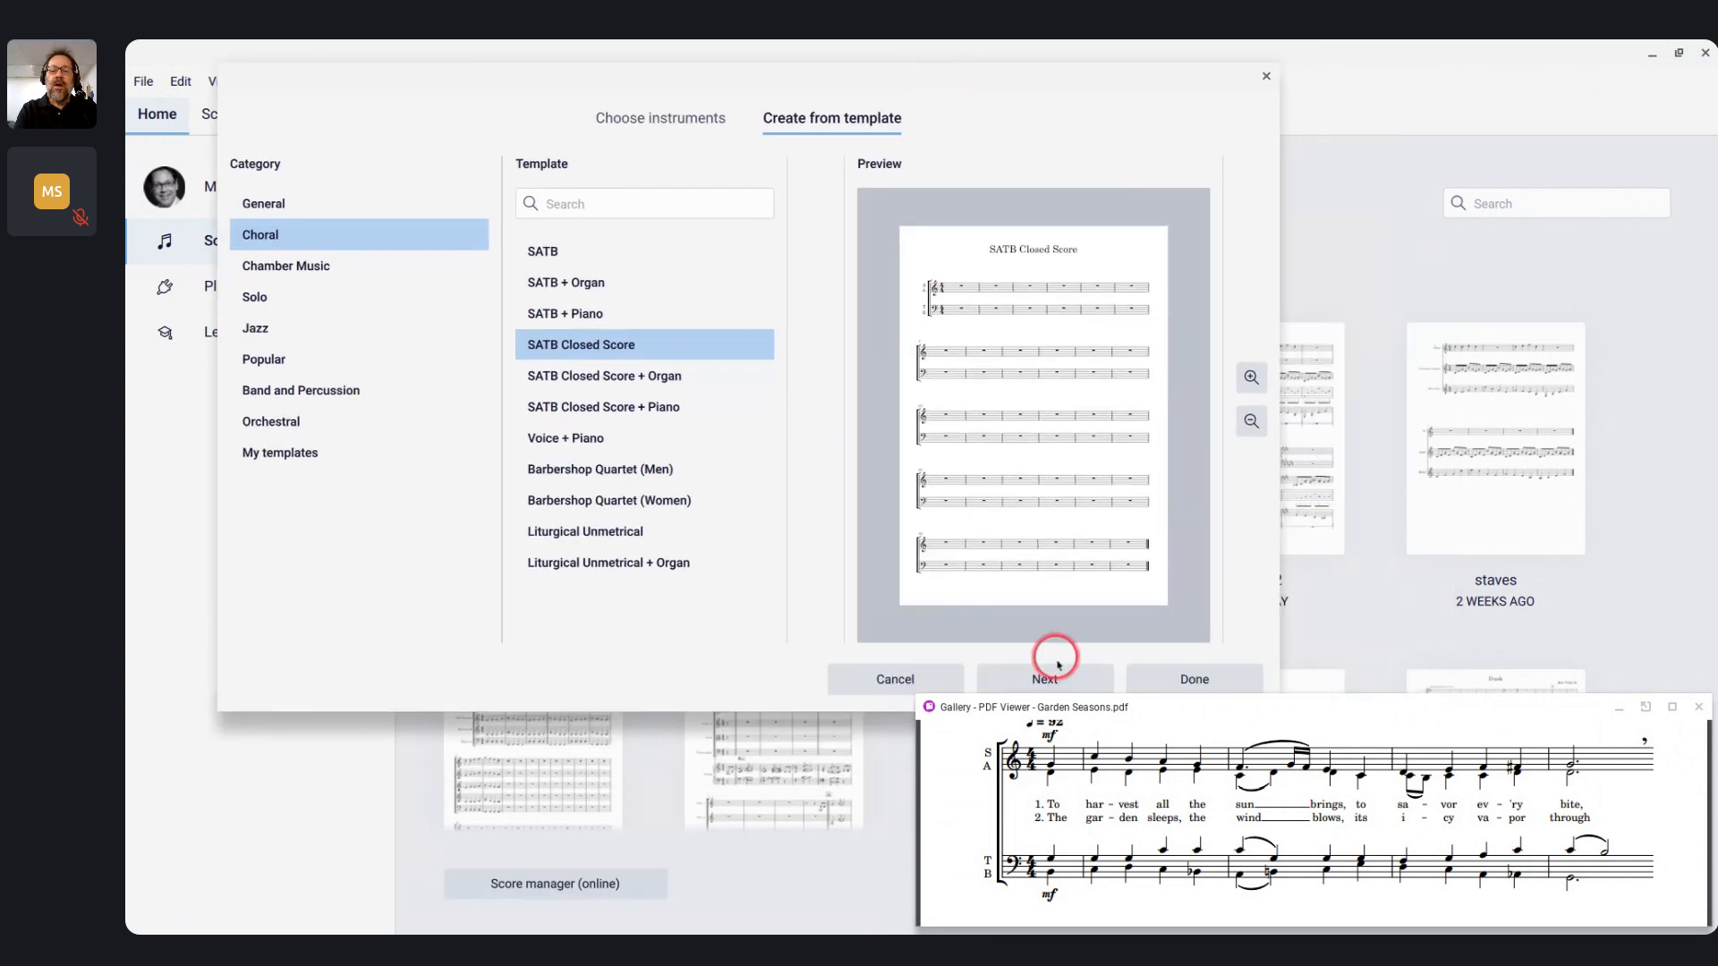
left_click(1052, 676)
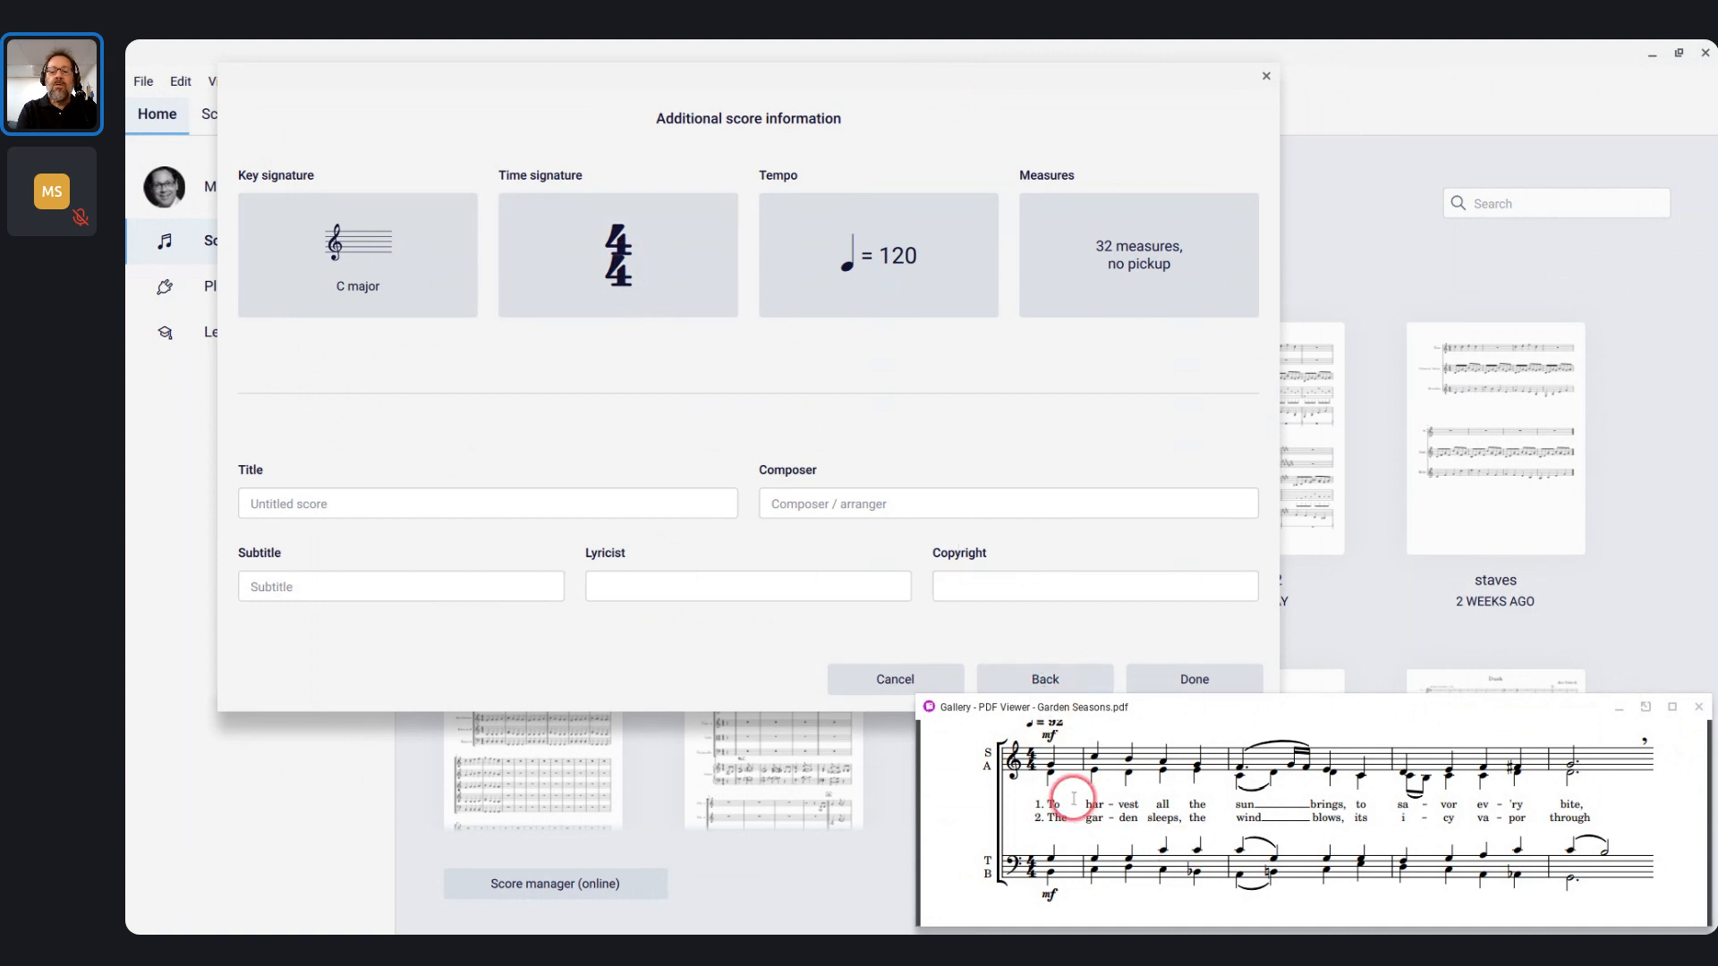
Show a tempo marking of quarter note = 92 on the score and create a 1/4 pickup measure
scroll(1074, 797, "up", 1)
scroll(1073, 797, "up", 2)
left_click(910, 305)
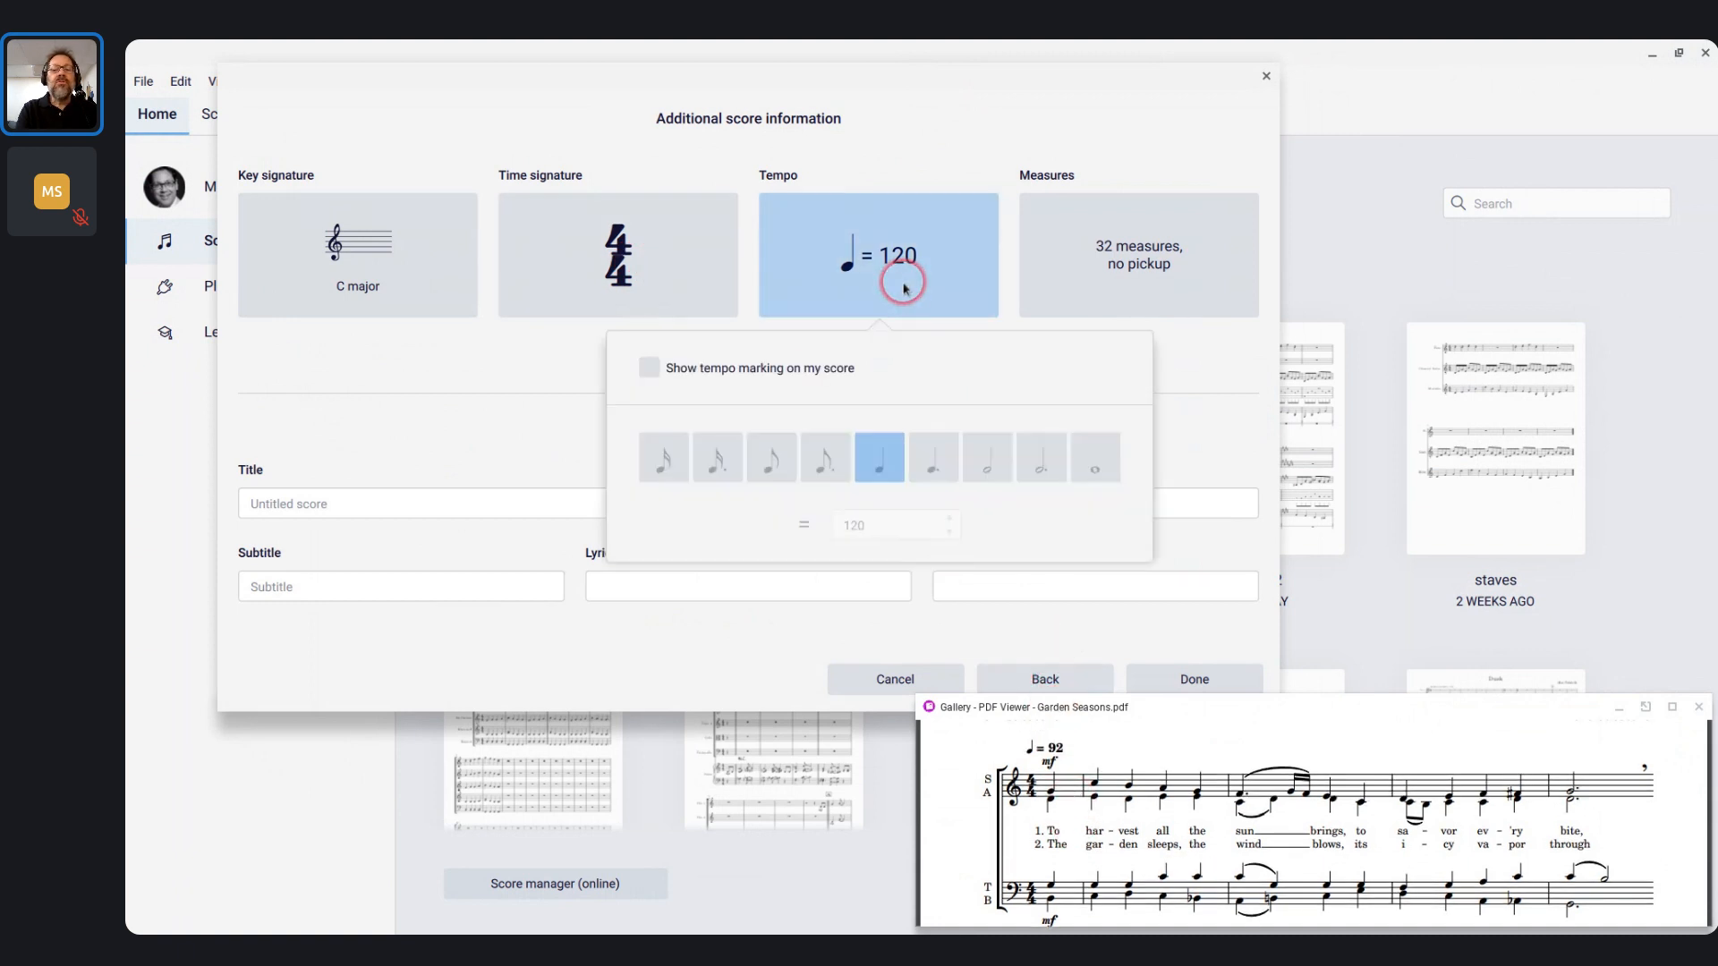
left_click(648, 368)
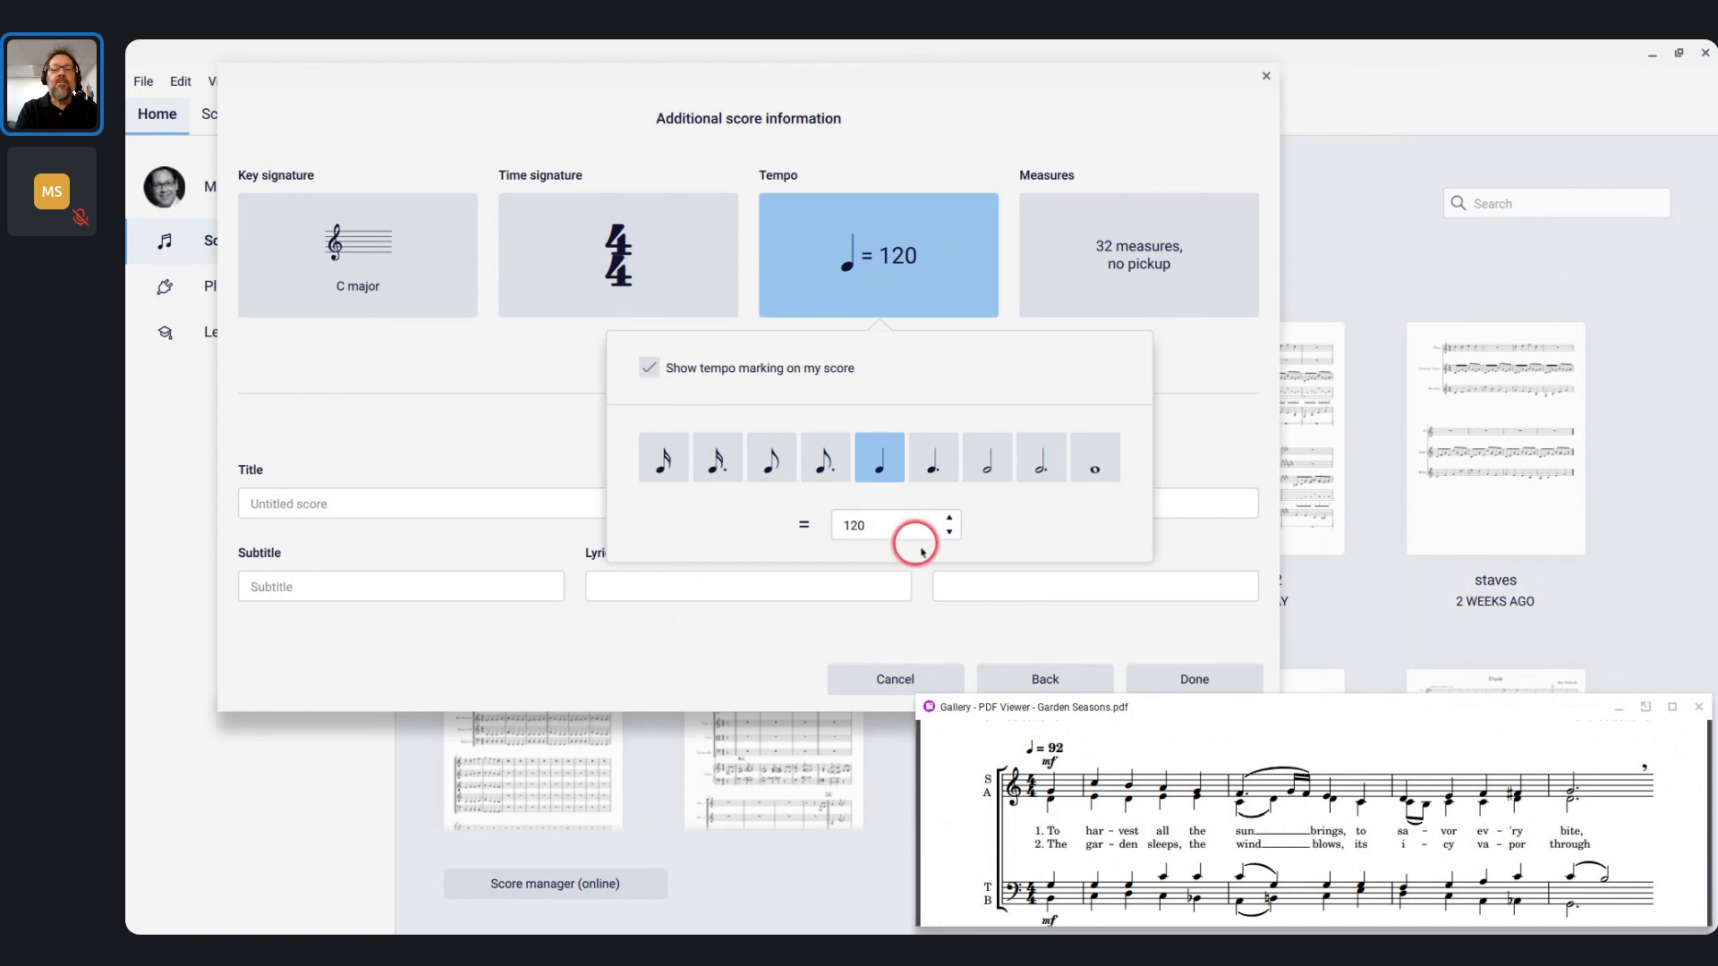
type("92")
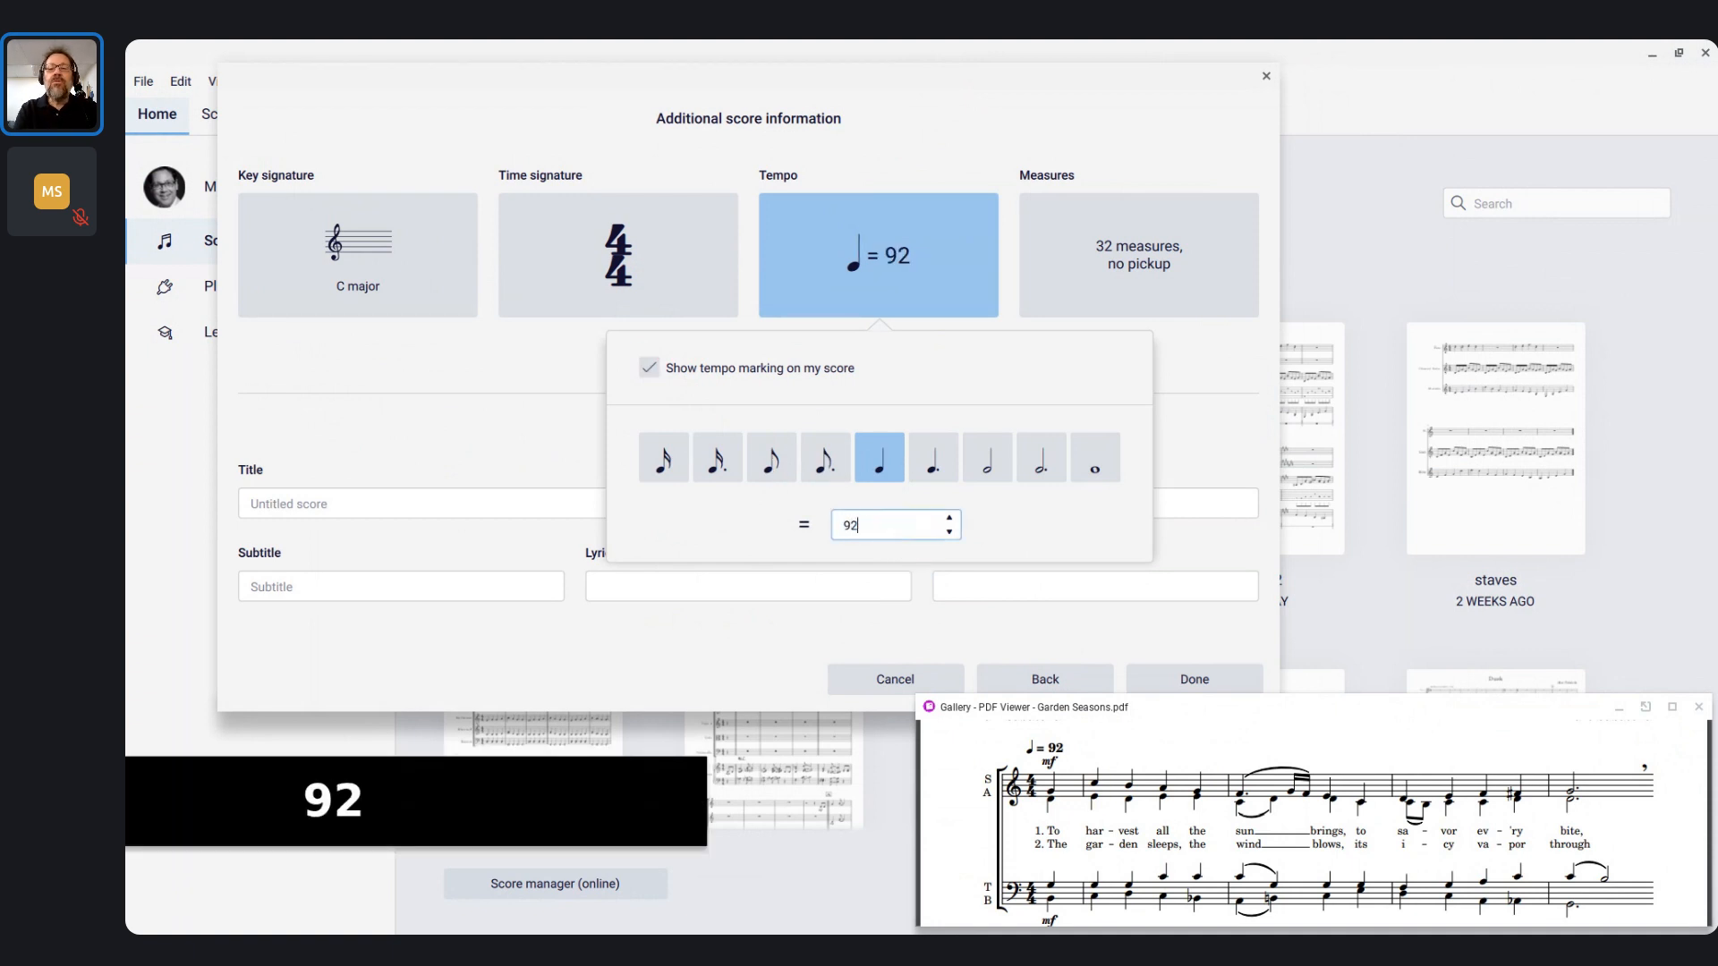
left_click(1129, 263)
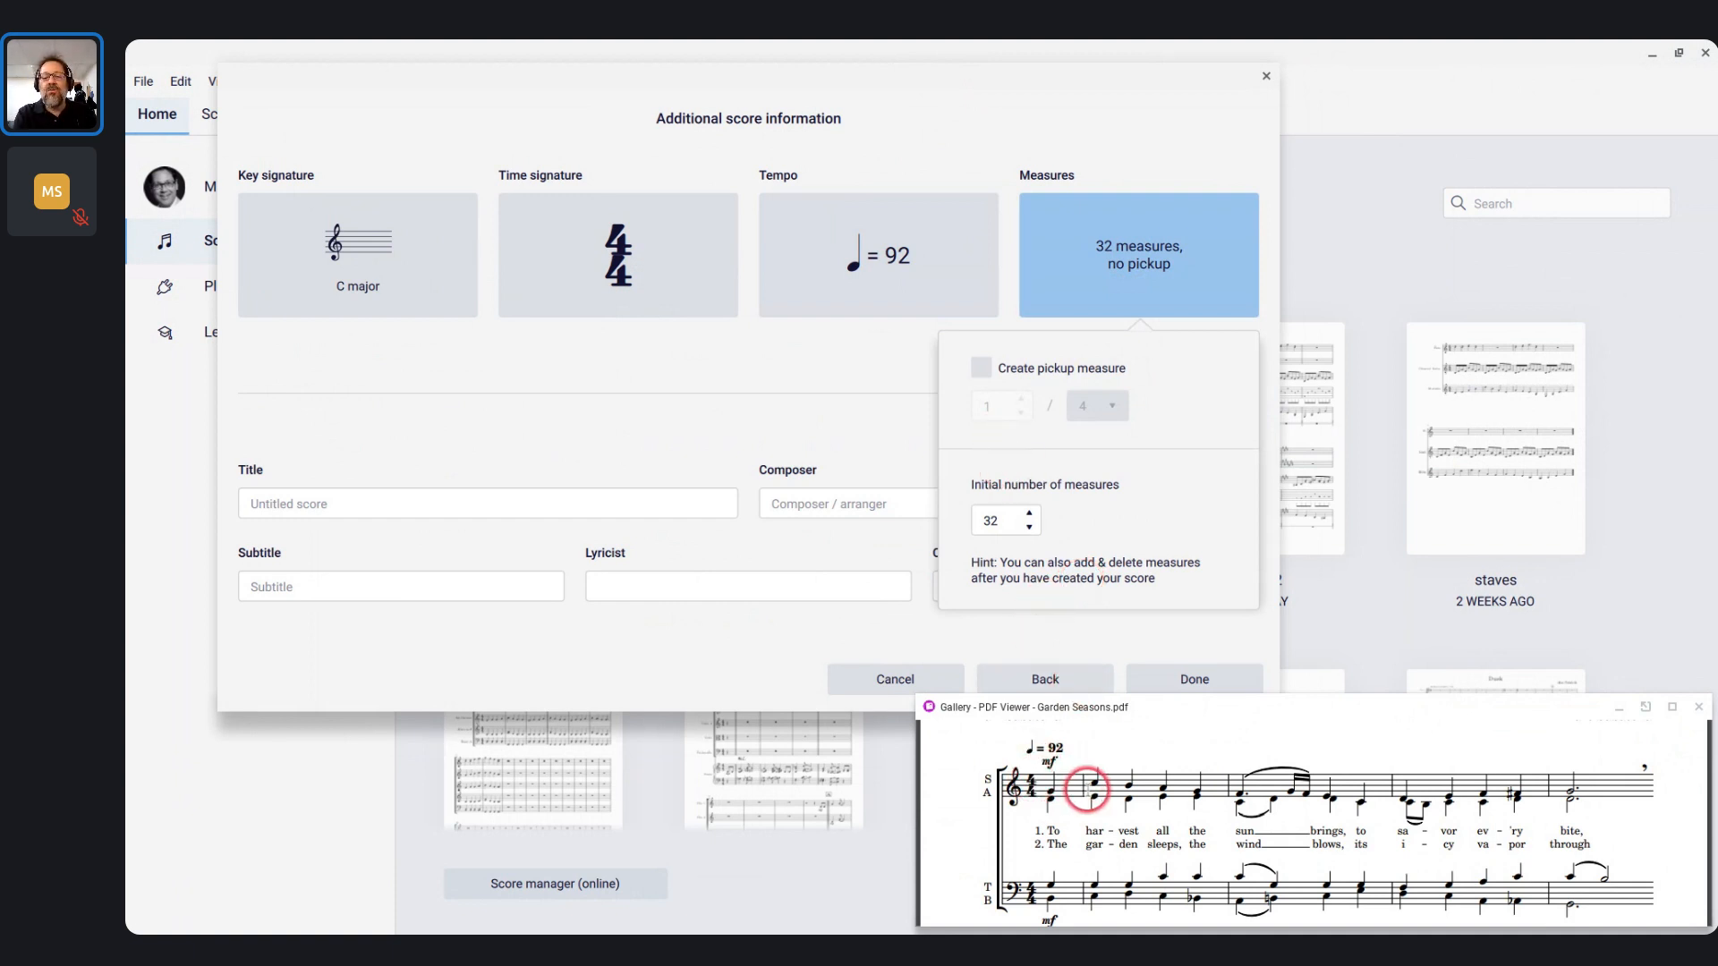
left_click(981, 369)
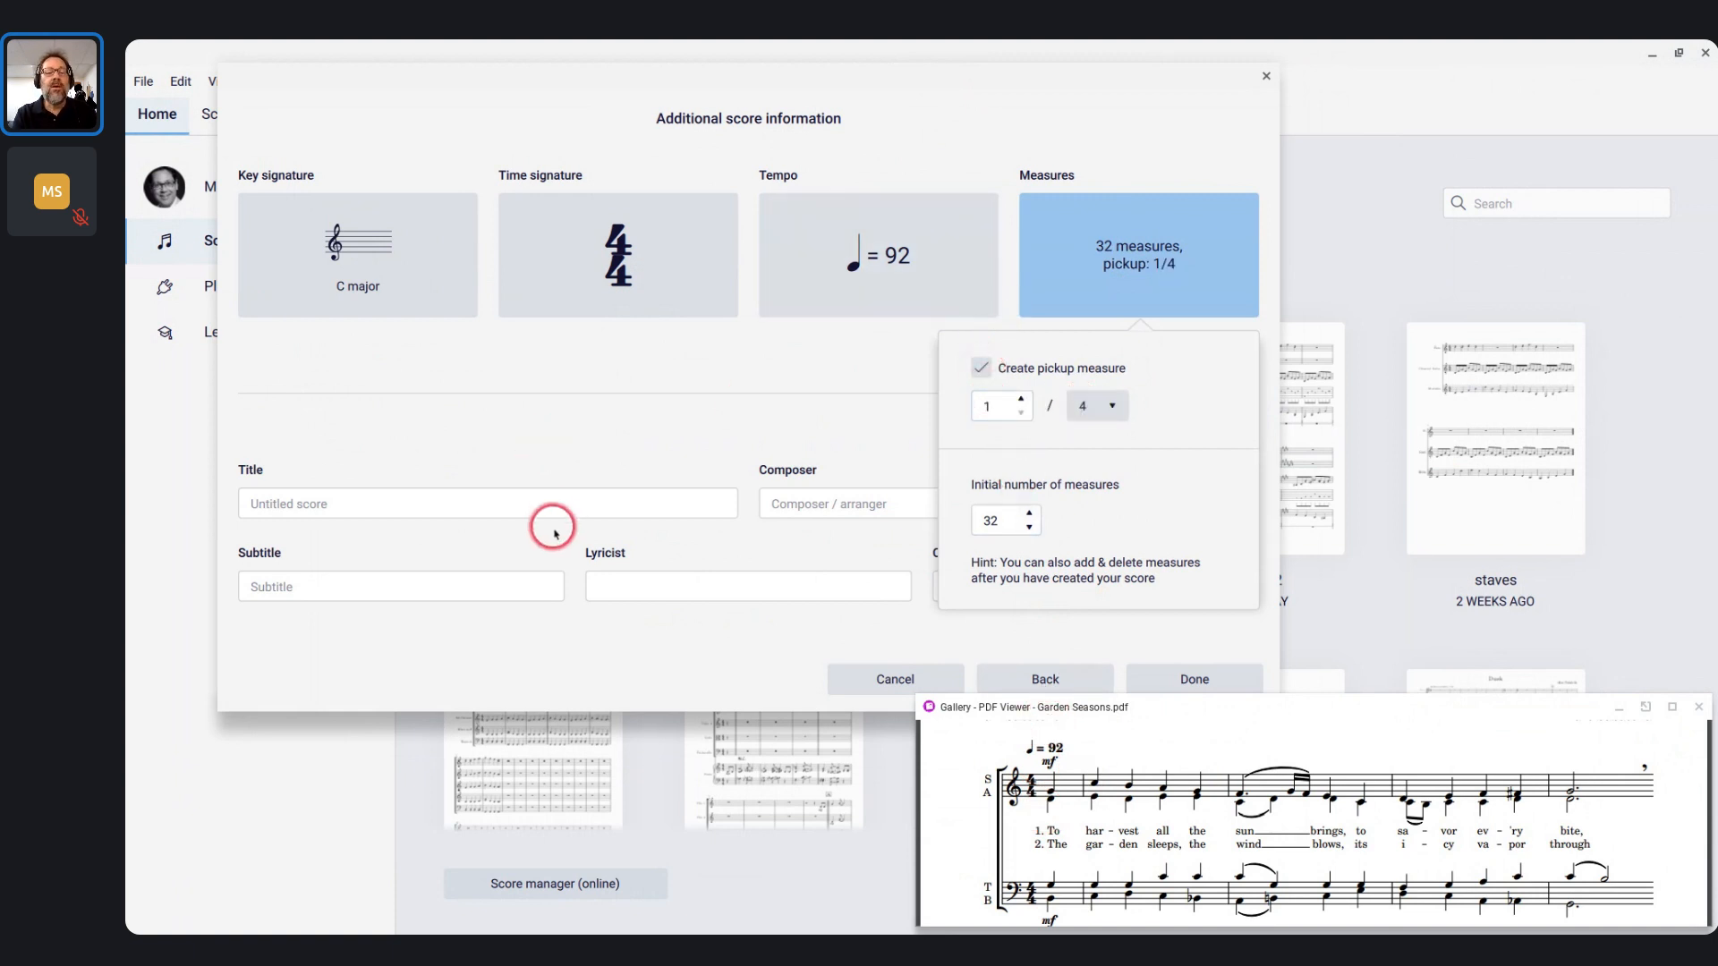
Set the score title to Garden Seasons and enter the composer's full name as credited in the PDF
left_click(530, 506)
scroll(1056, 775, "up", 2)
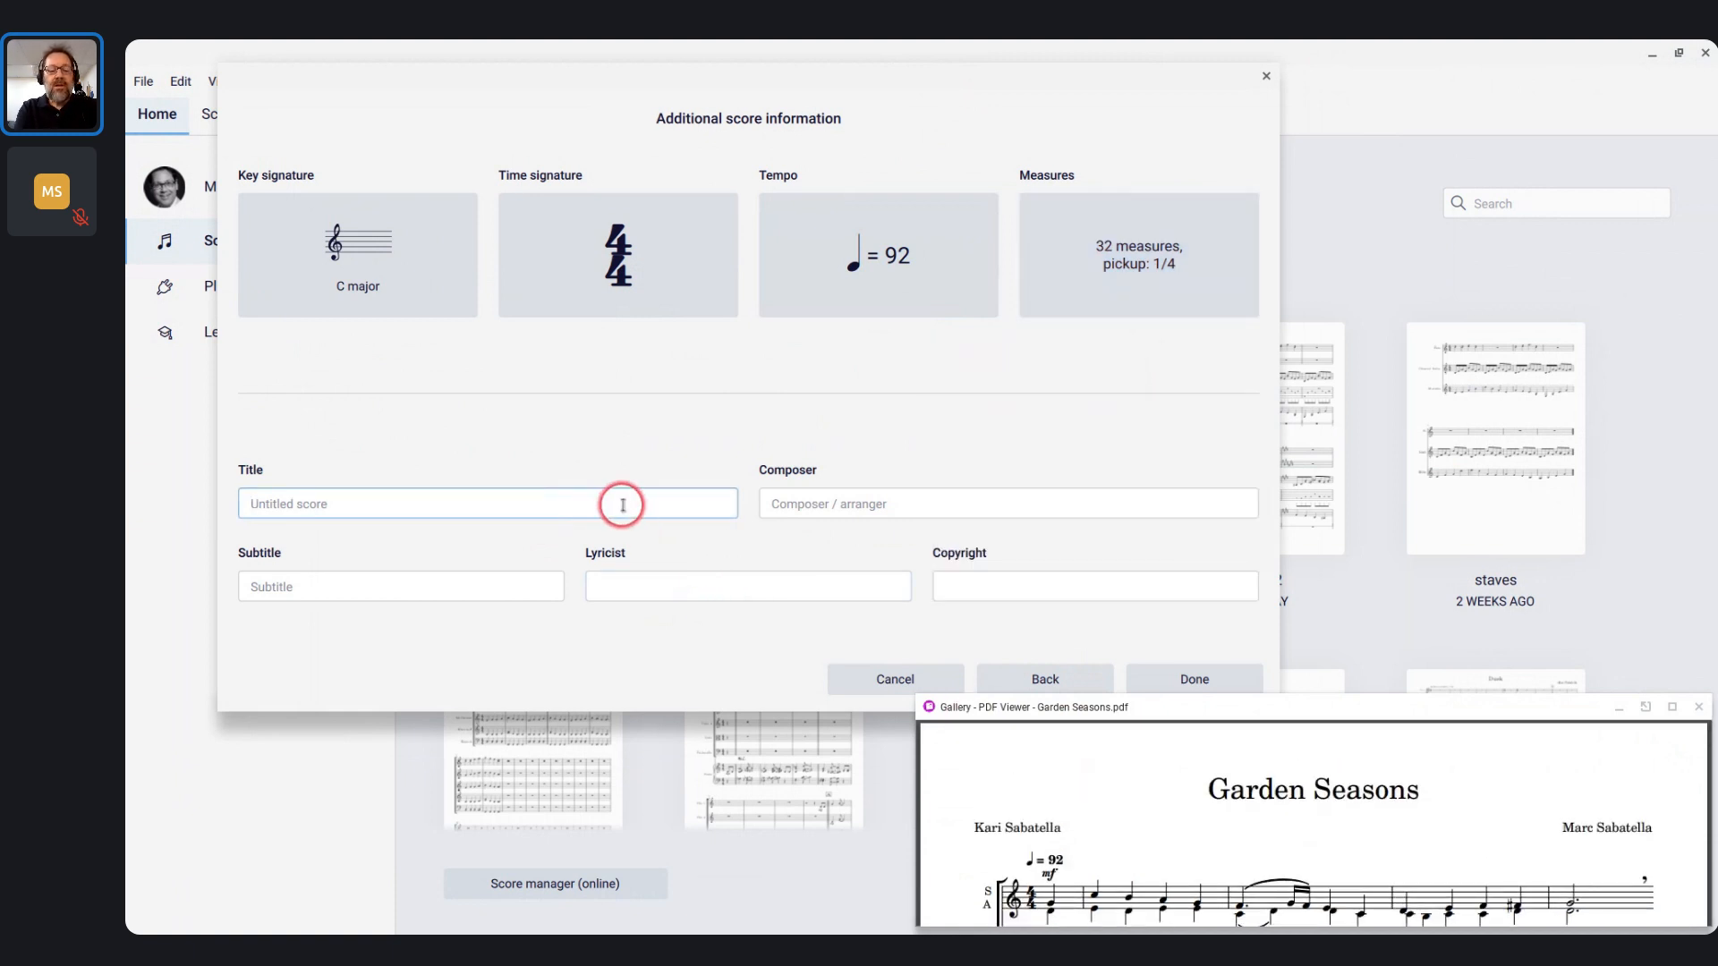
type("Garden Seasons")
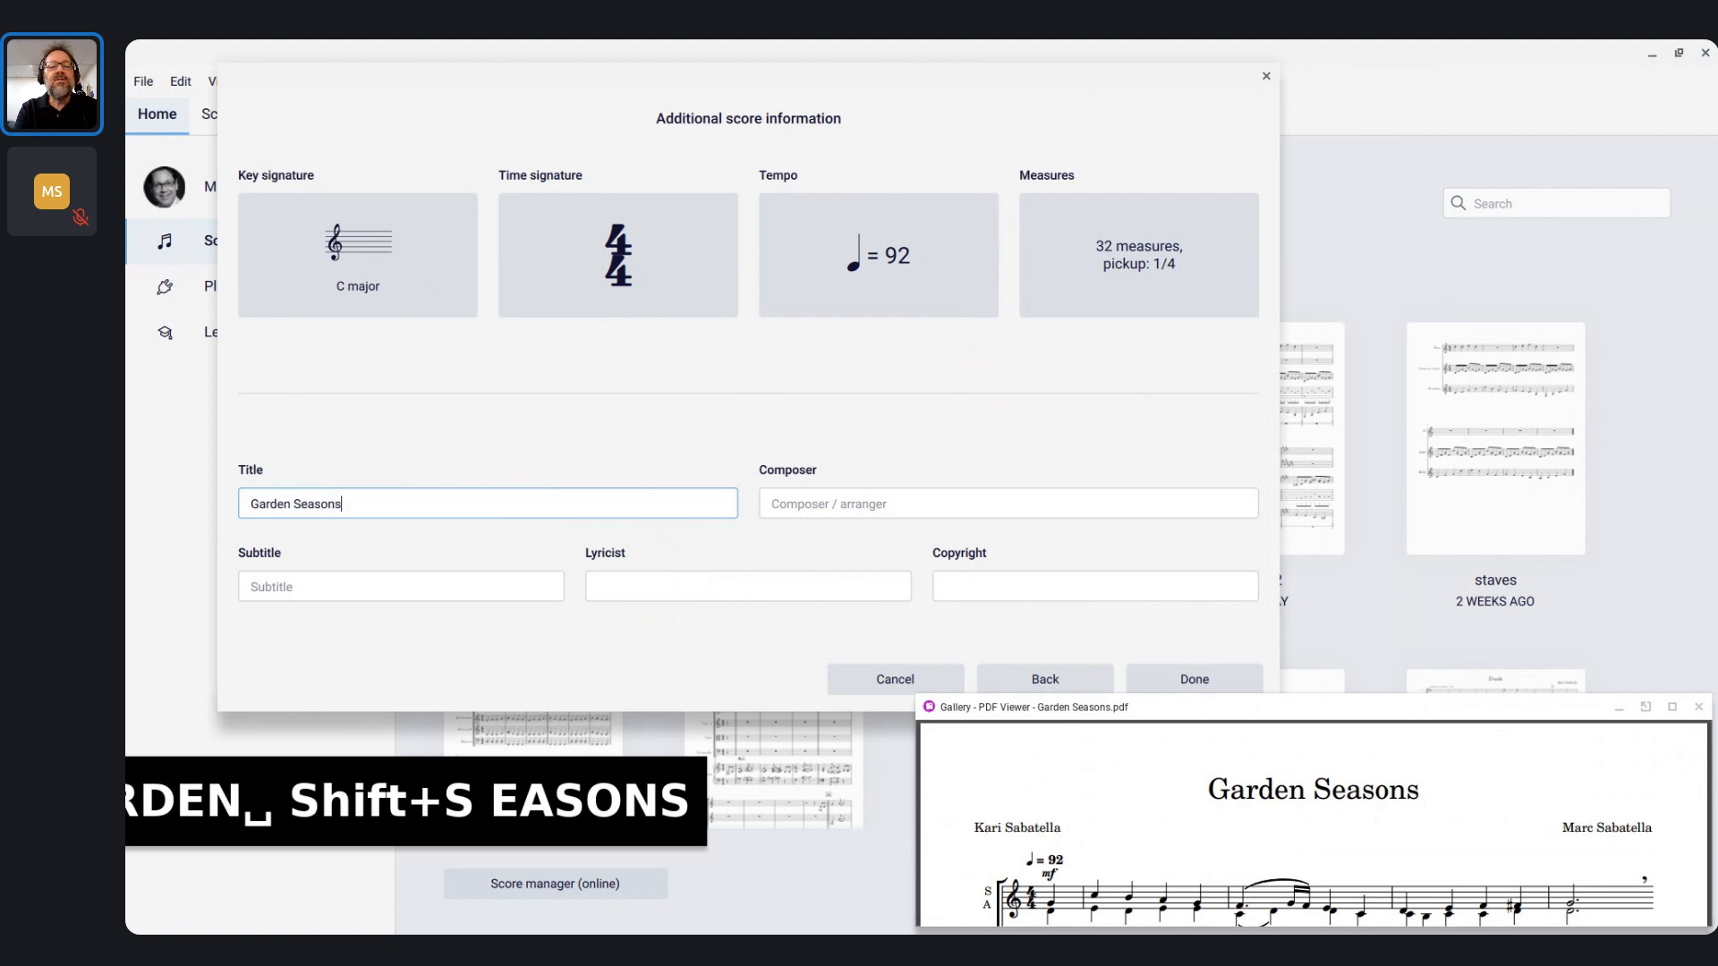
key("Tab")
left_click(775, 503)
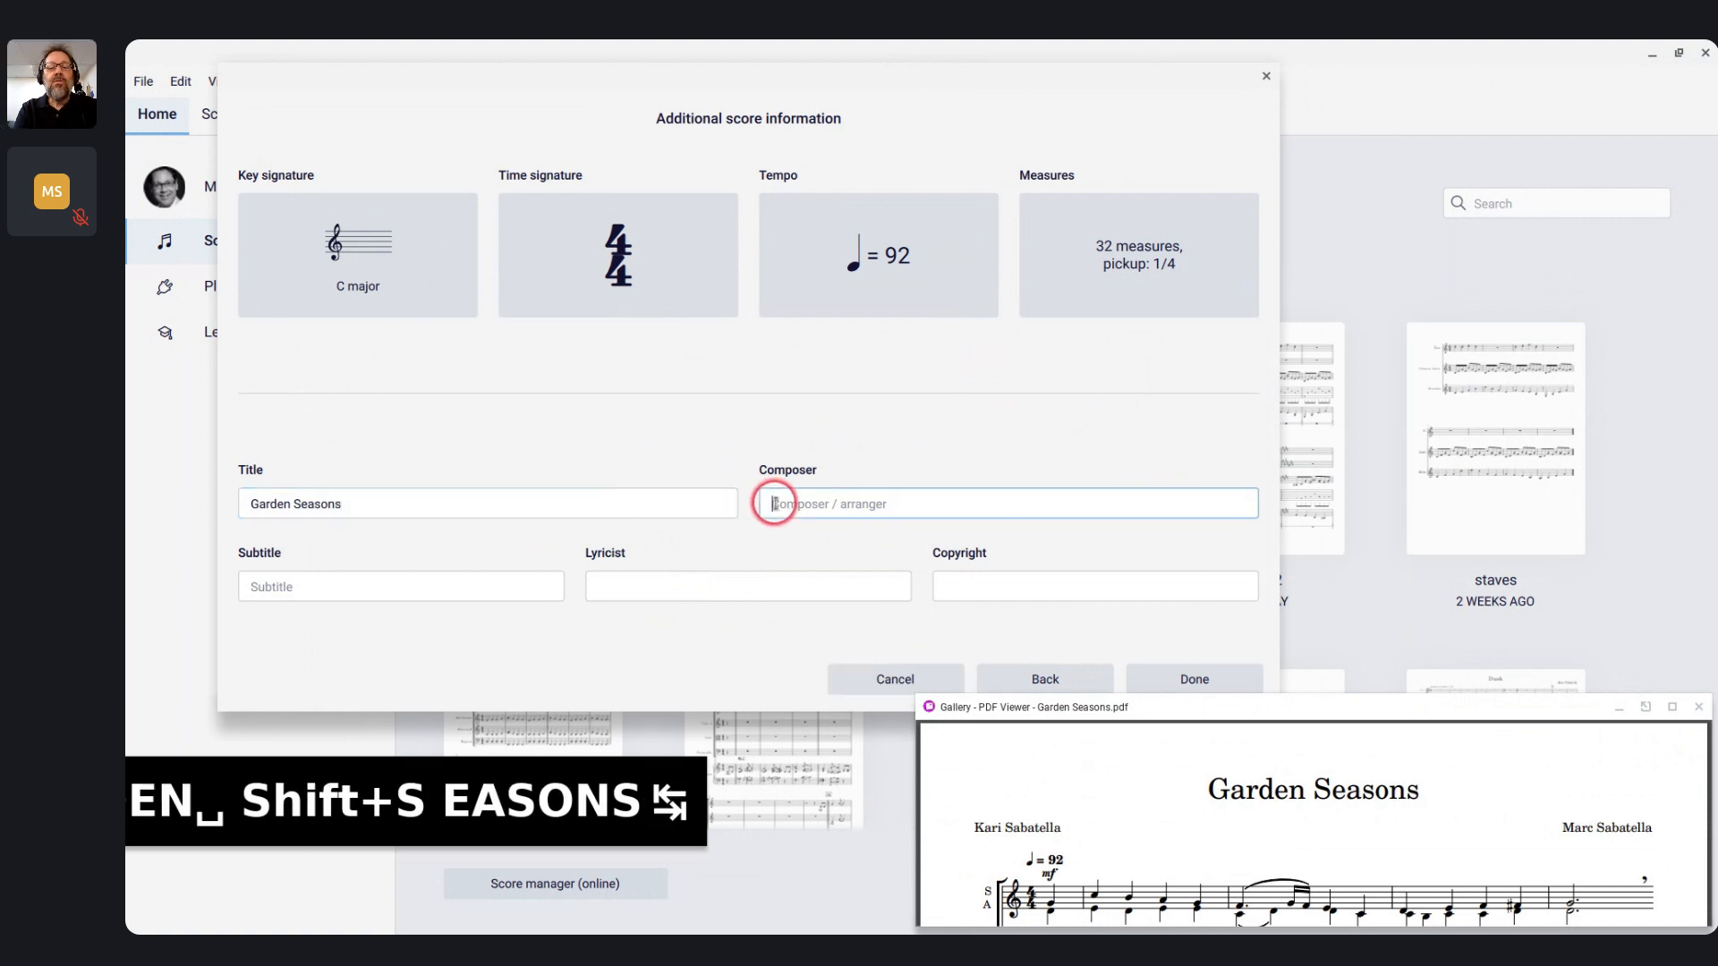
type("Marc ")
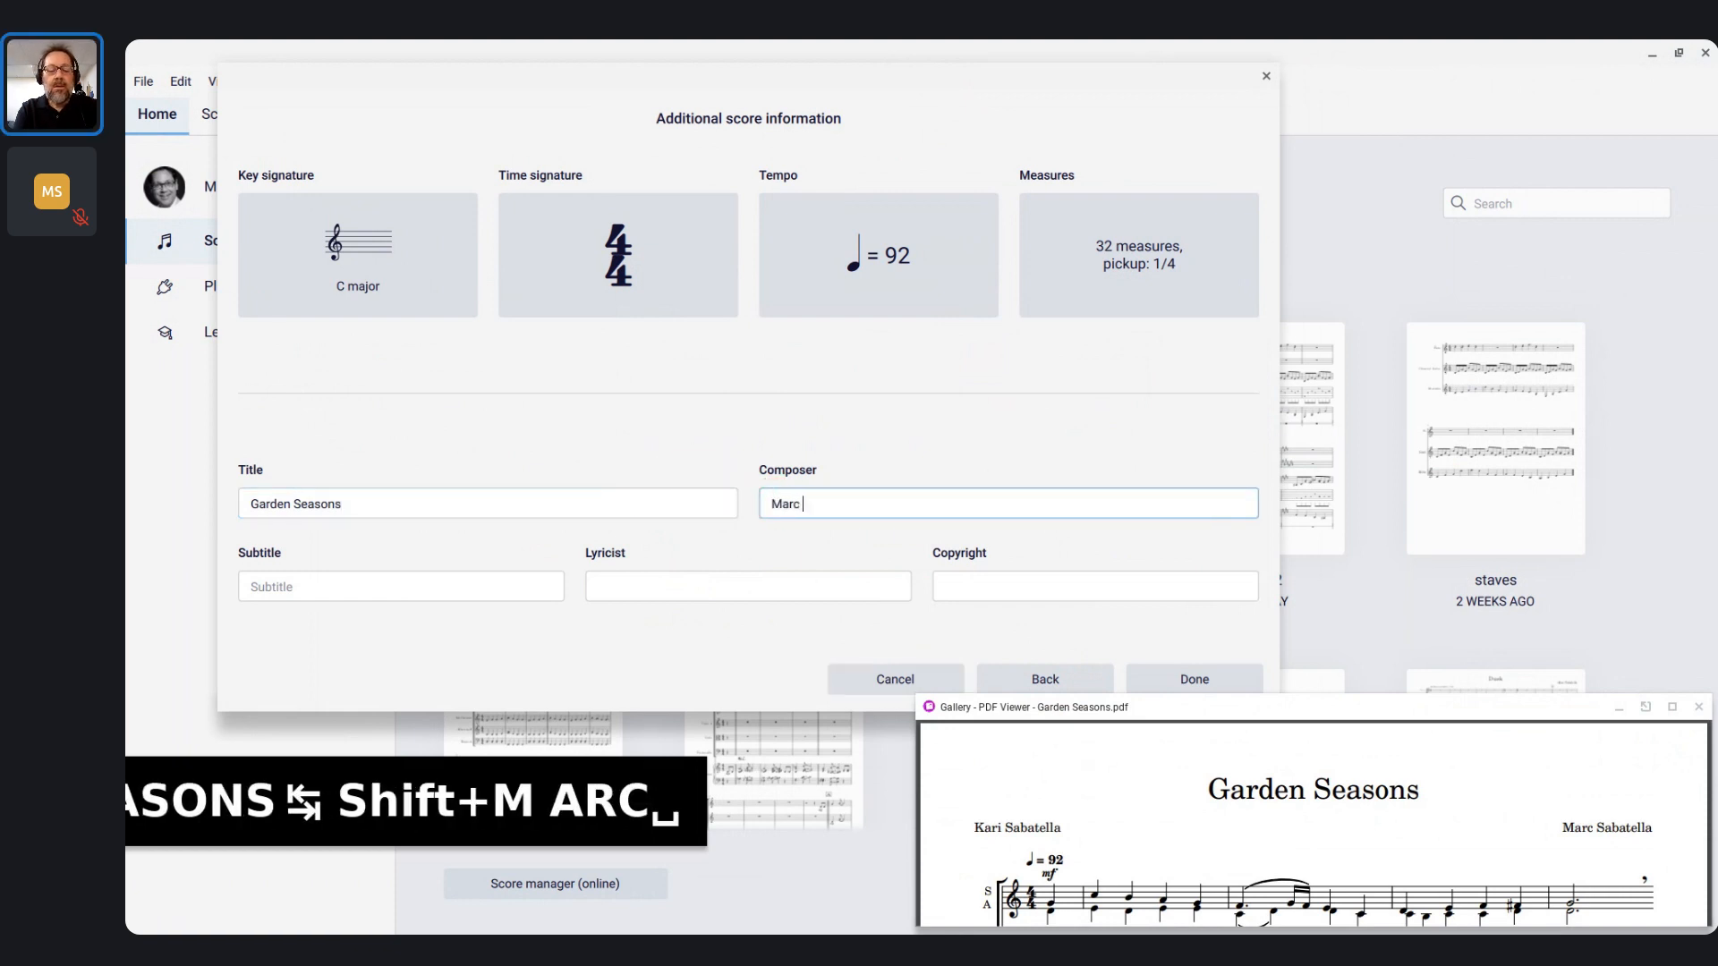
type("Sabatella")
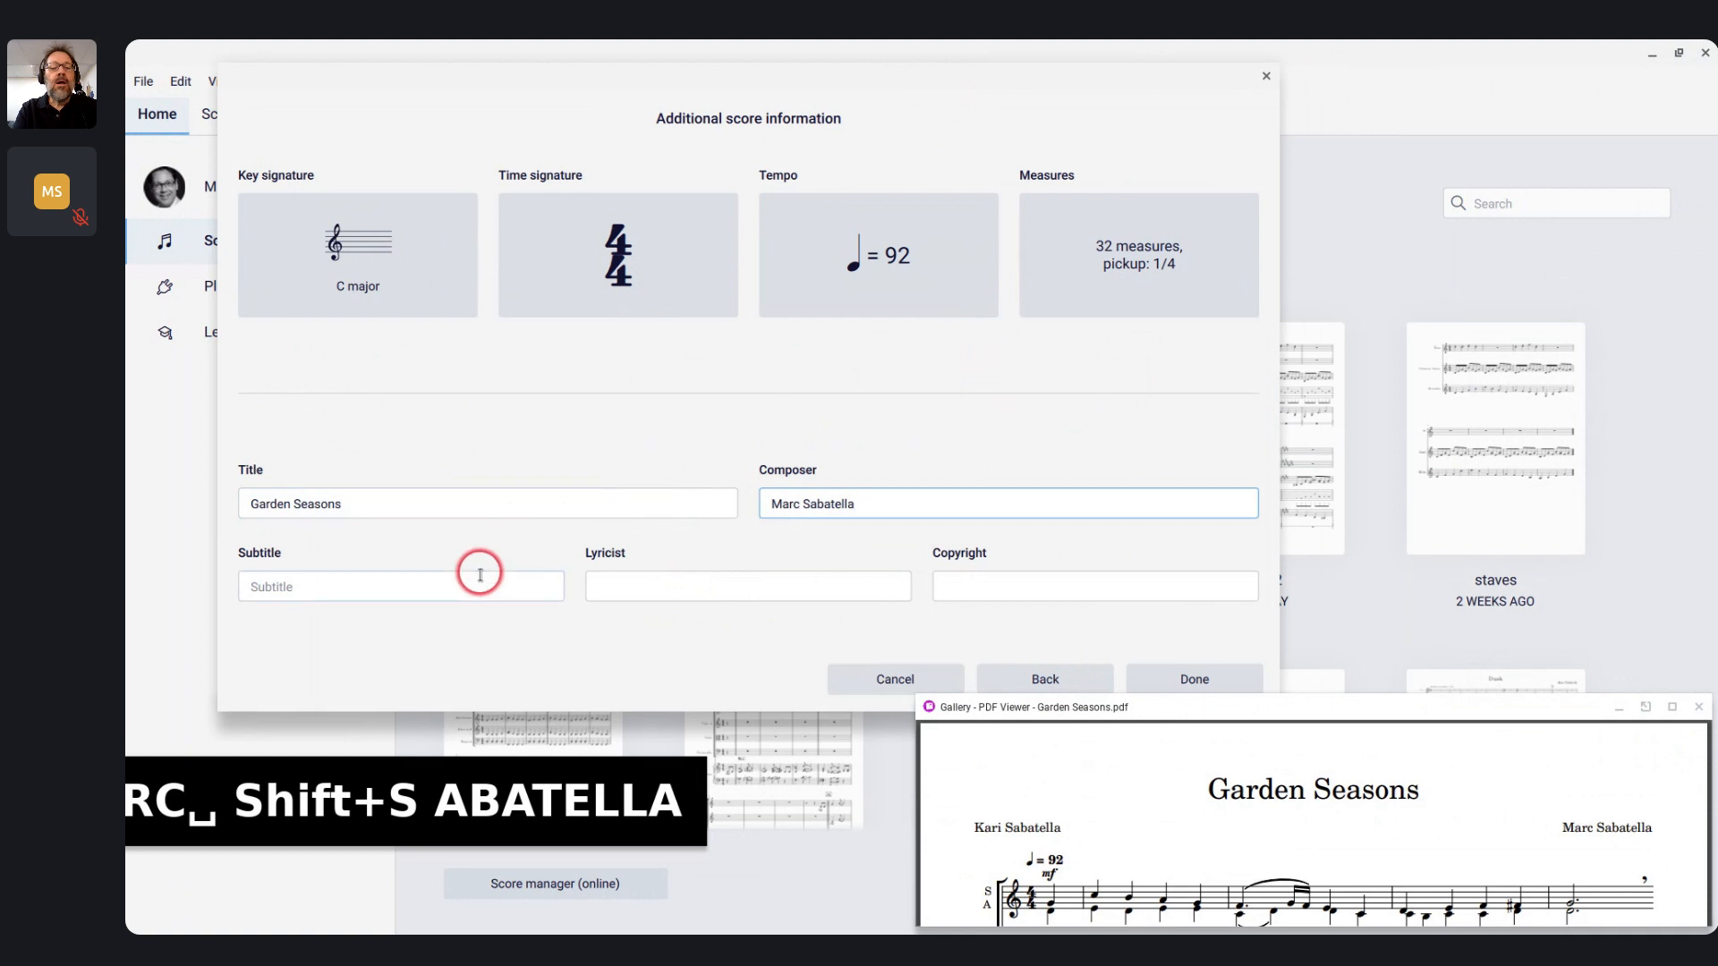
Enter the lyricist's full name as credited in the PDF and activate the copyright field
left_click(615, 592)
type("M")
key("BackSpace")
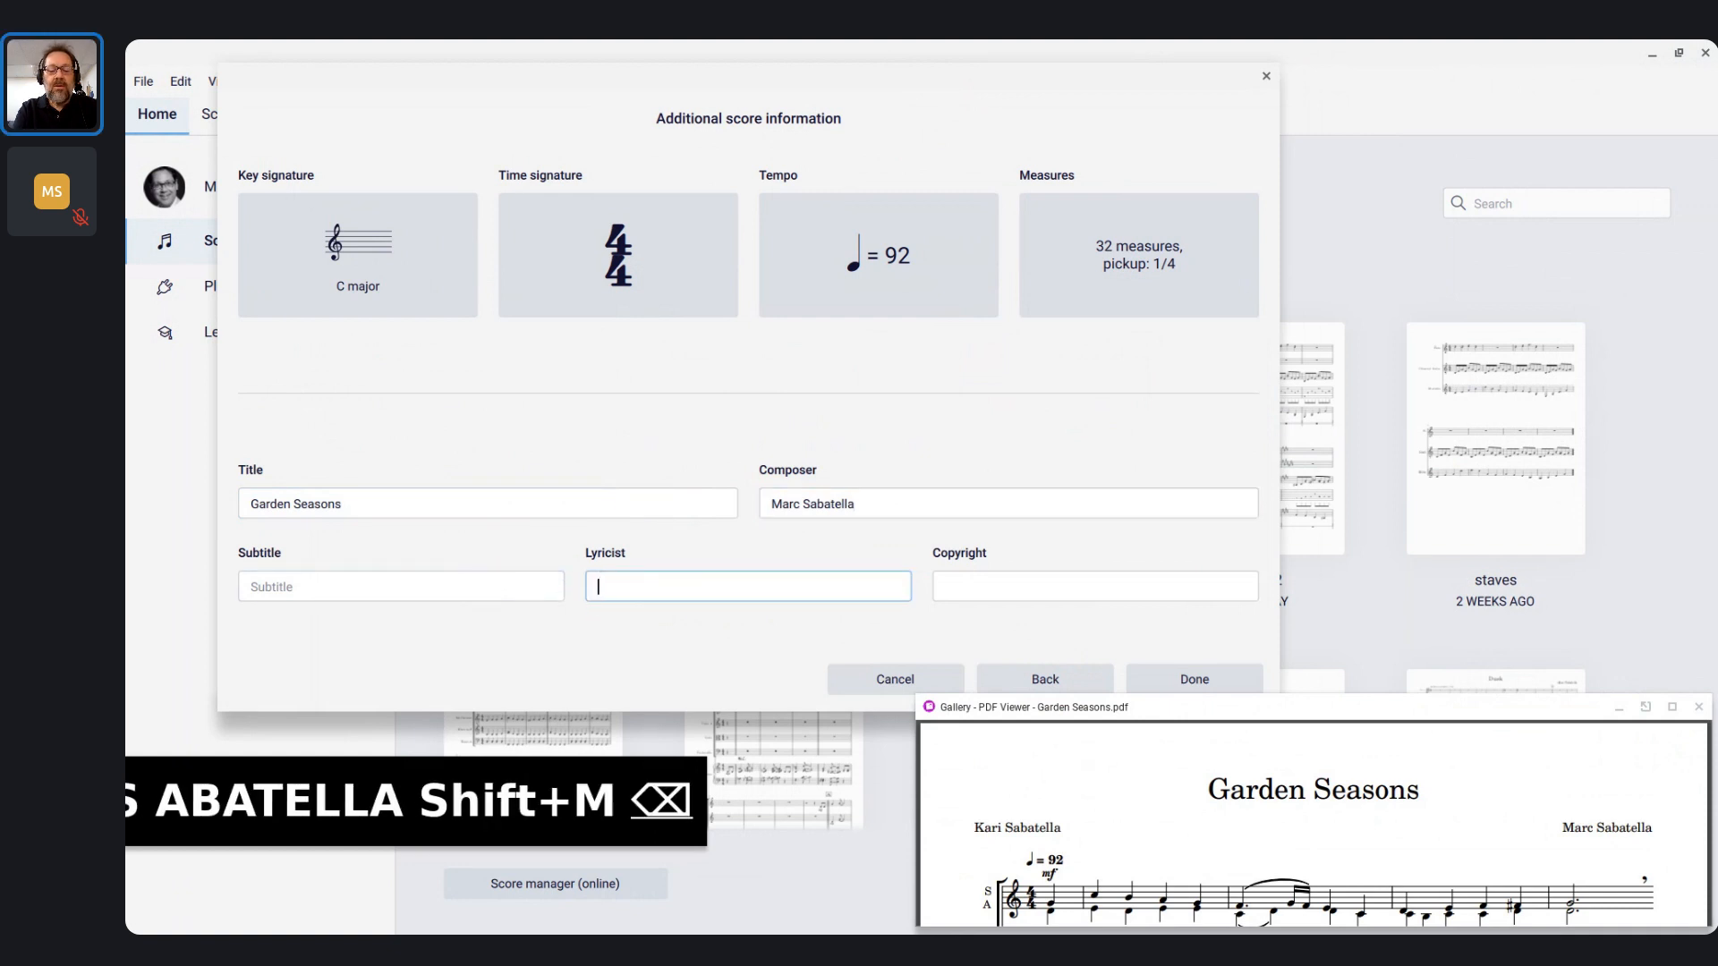
type("Kari Sa")
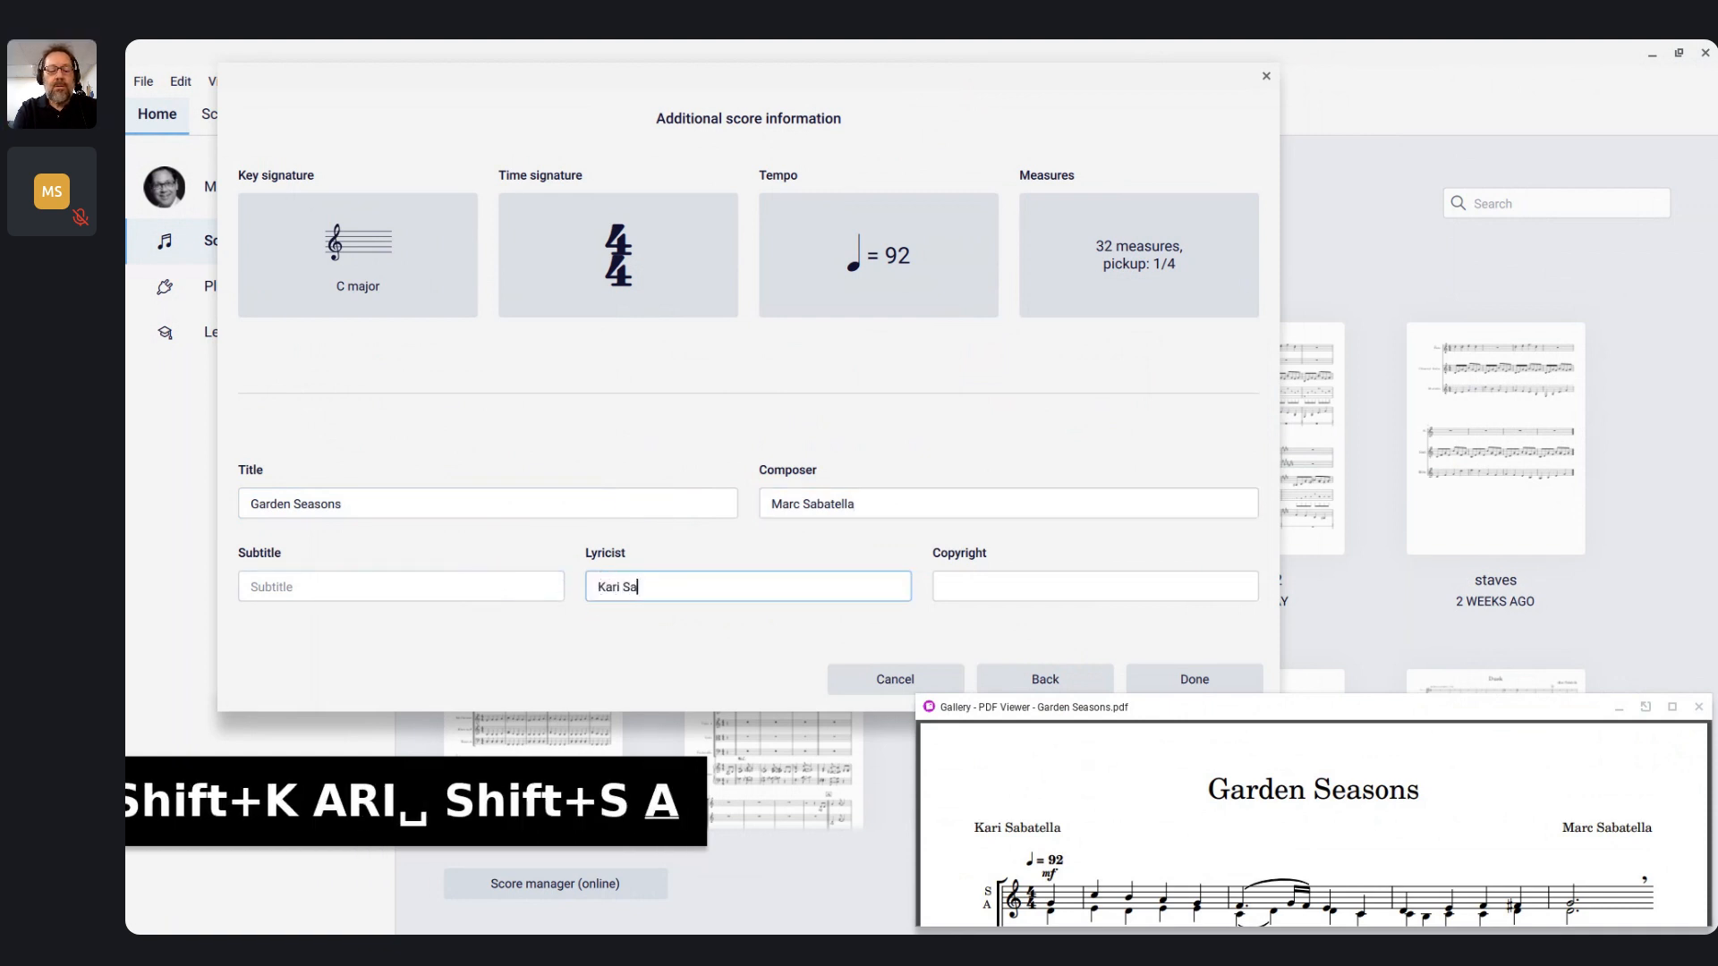
type("batella")
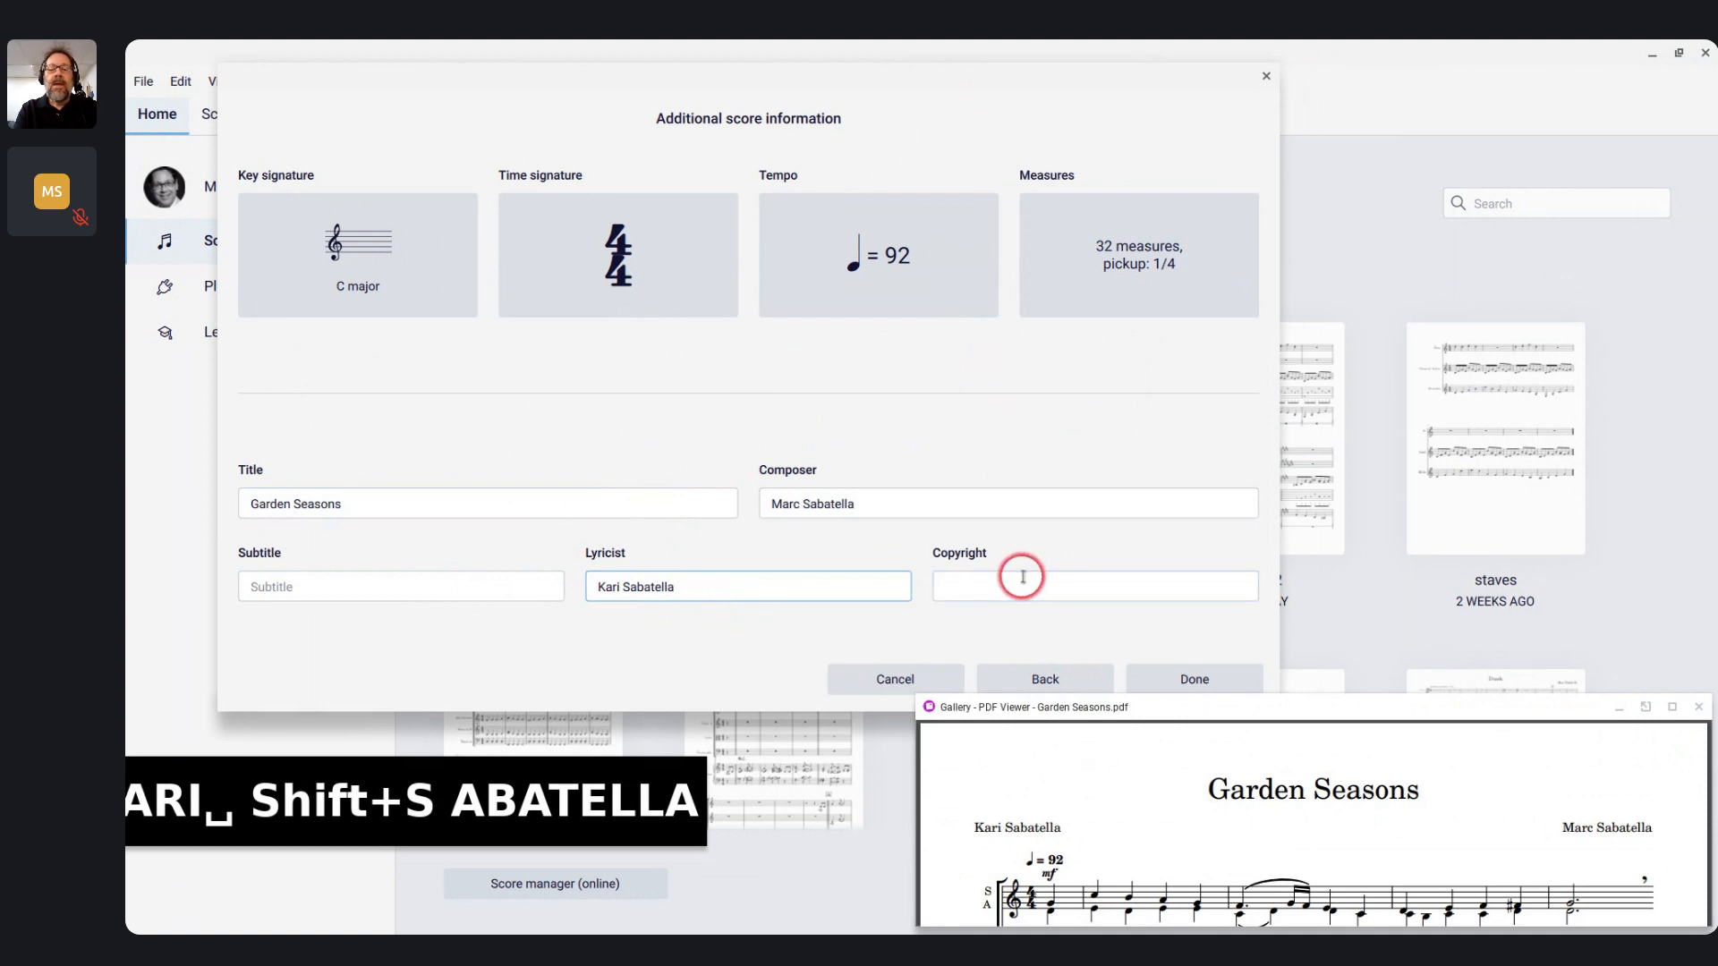
left_click(1020, 579)
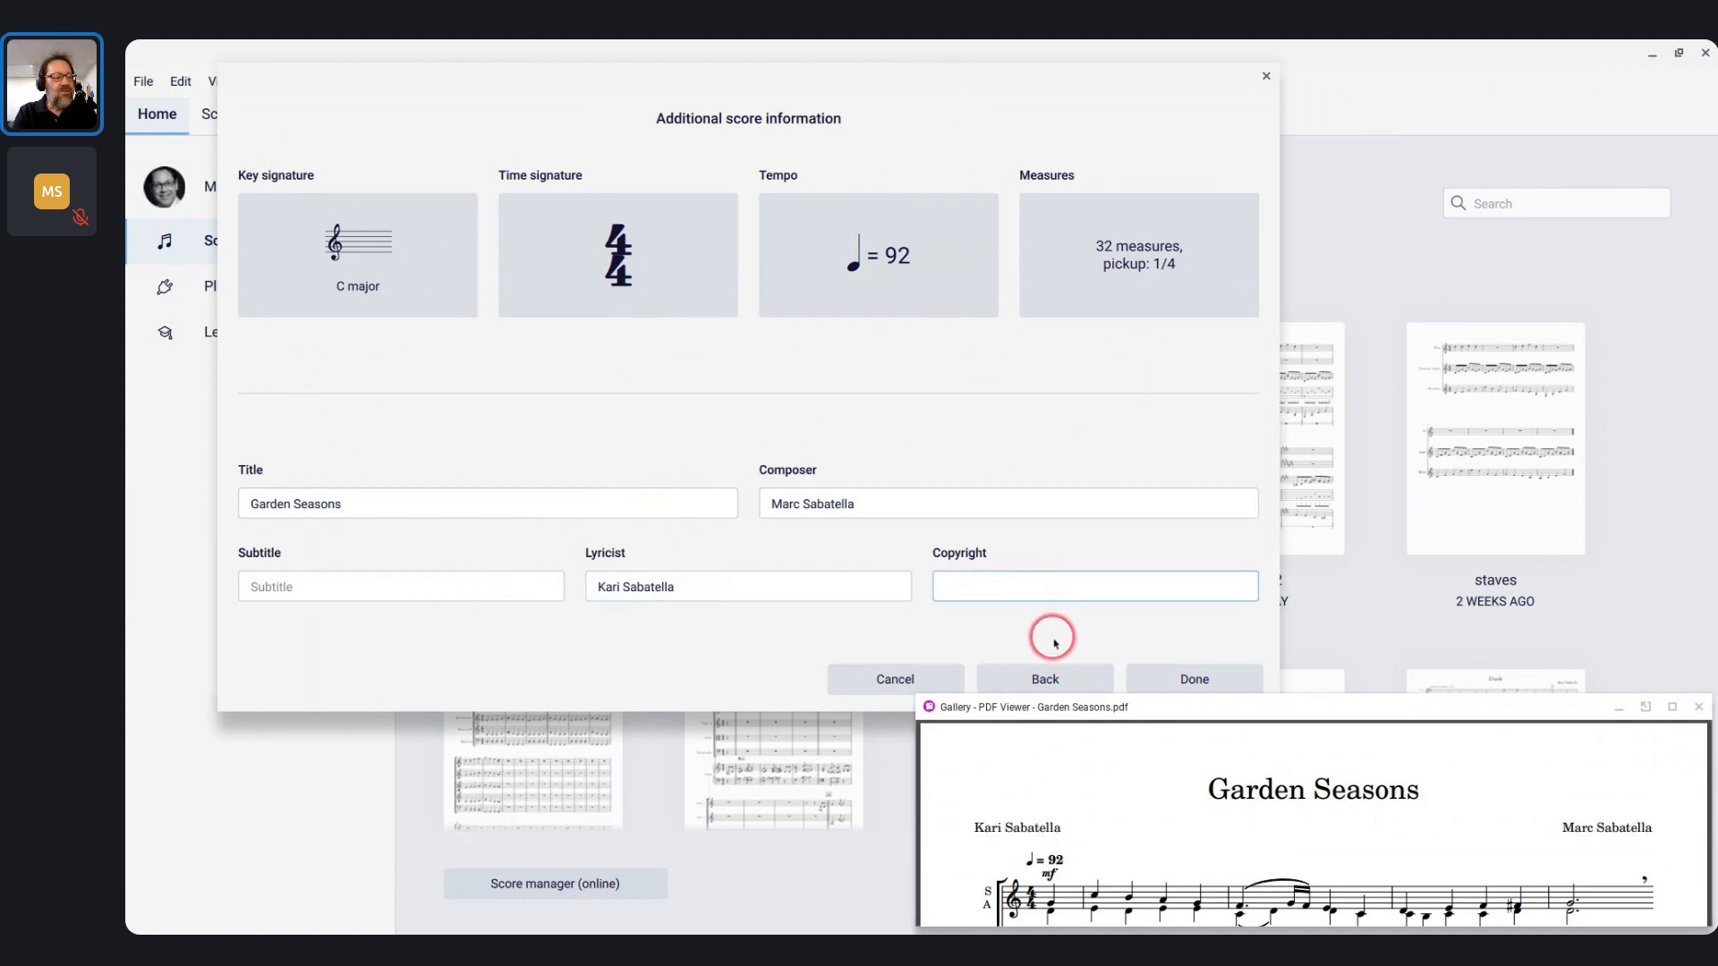
Enter the copyright notice as Copyright 2022 followed by the composer's and lyricist's names, and finish creating the score
type("Copy")
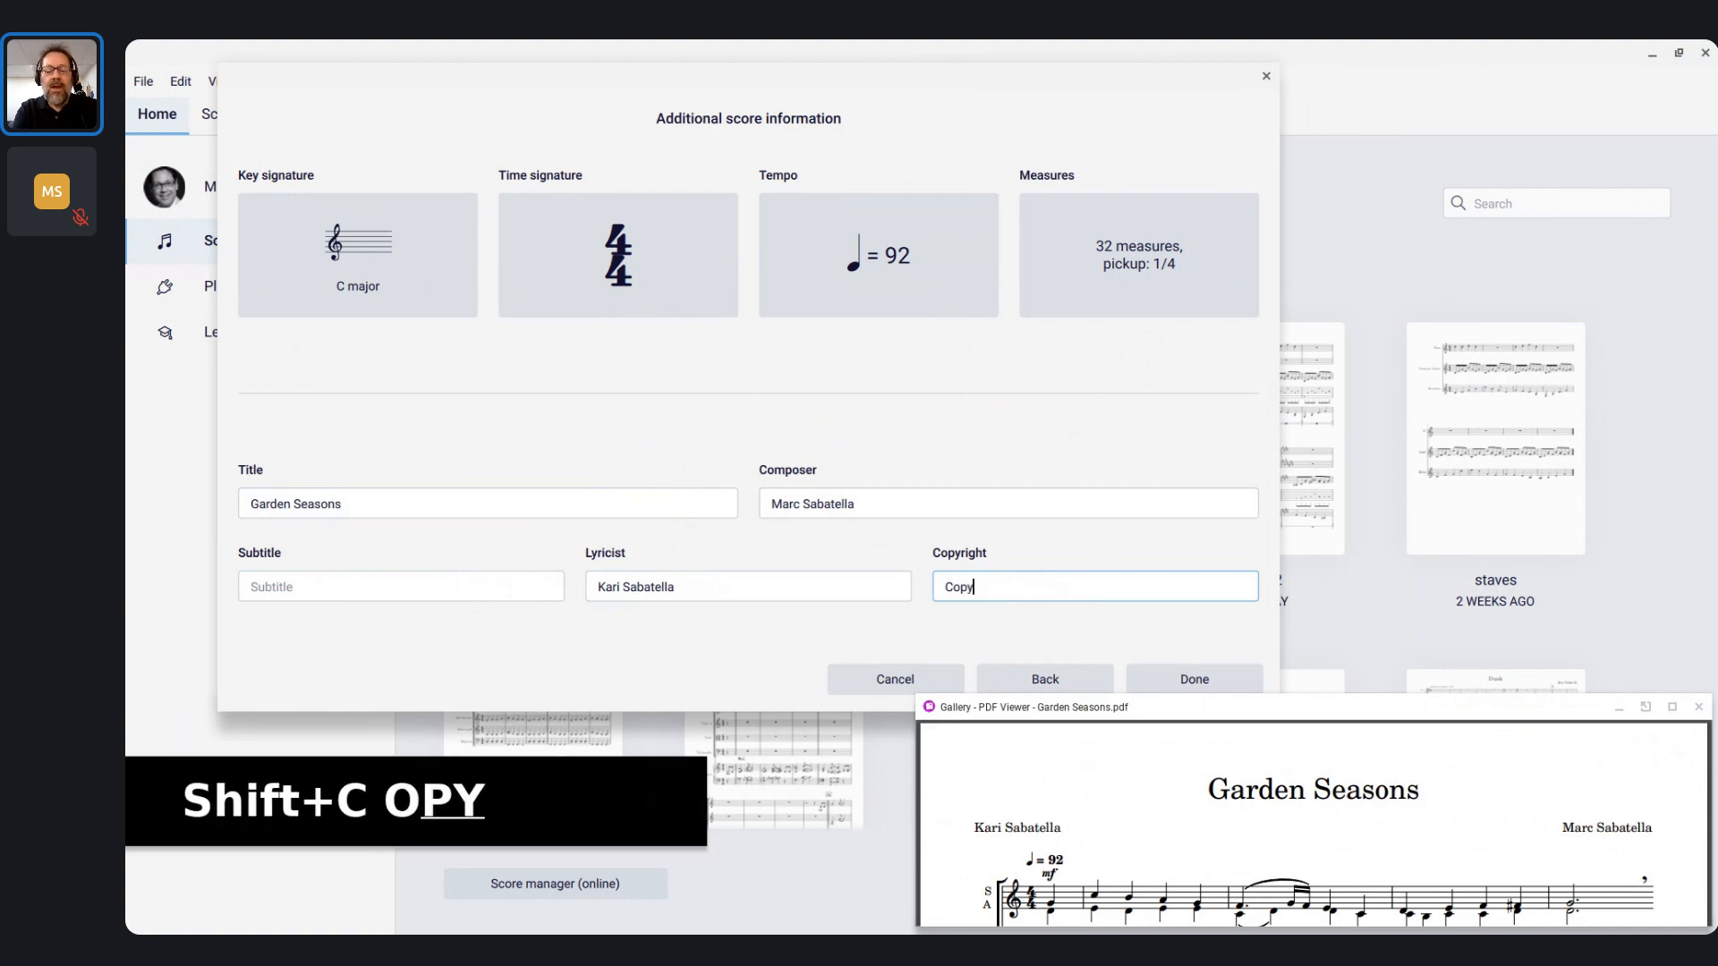
type("right 2022")
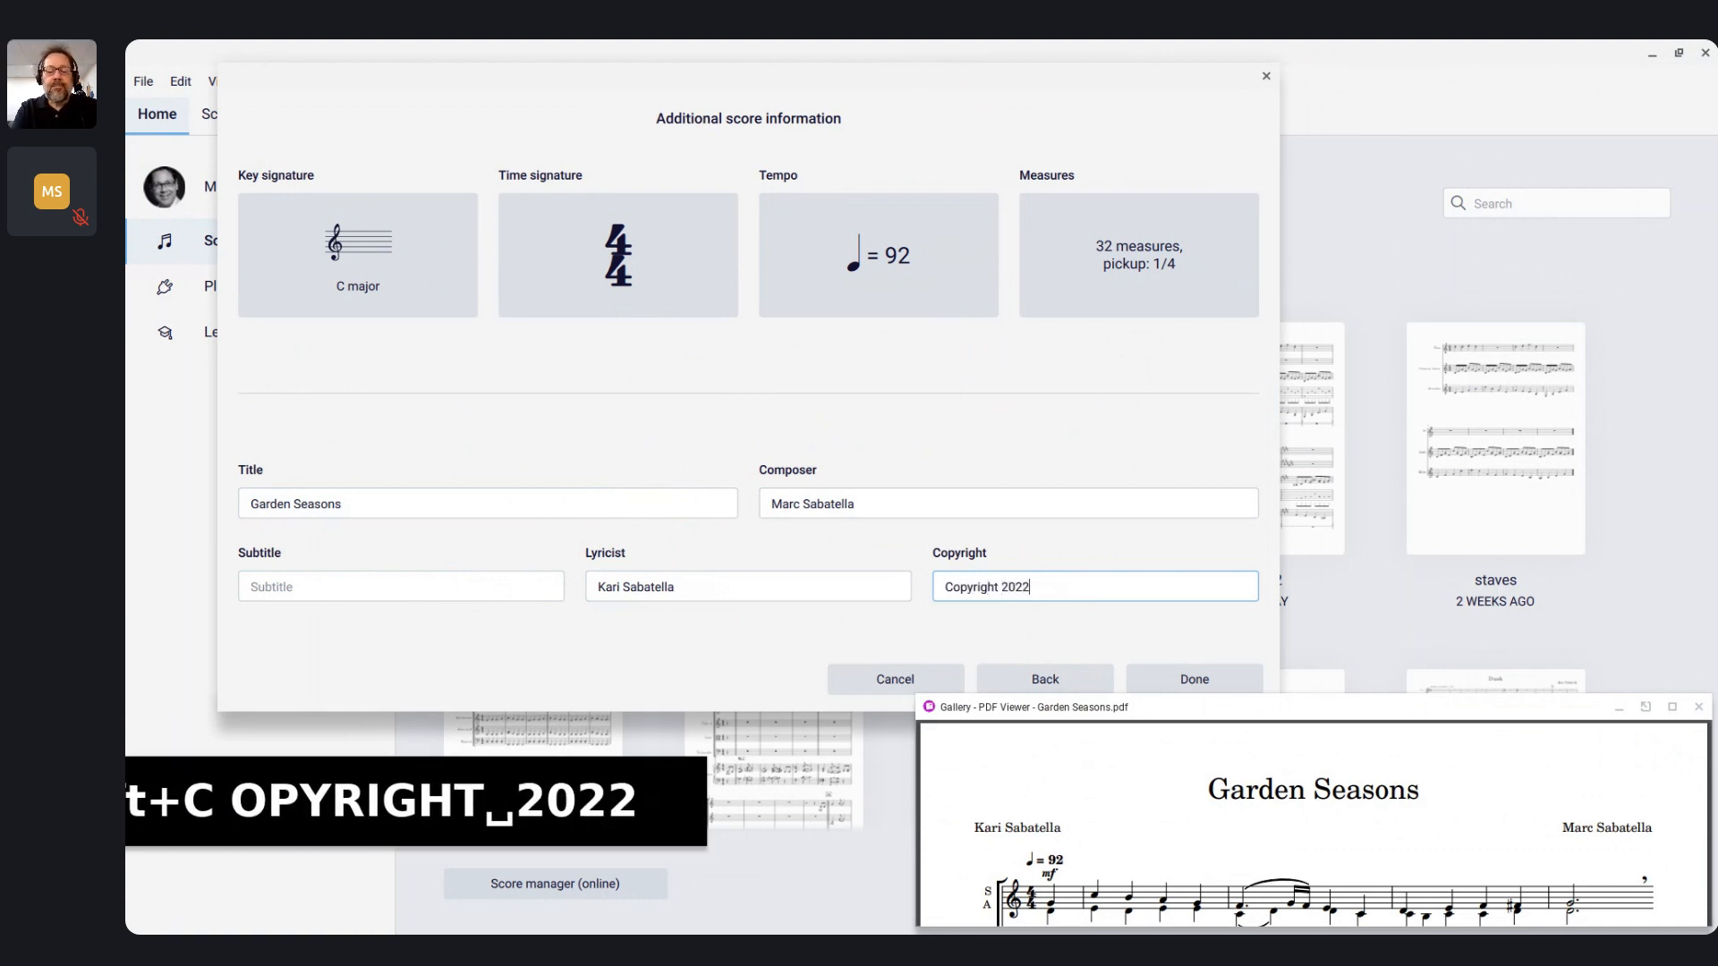
type(" Marc")
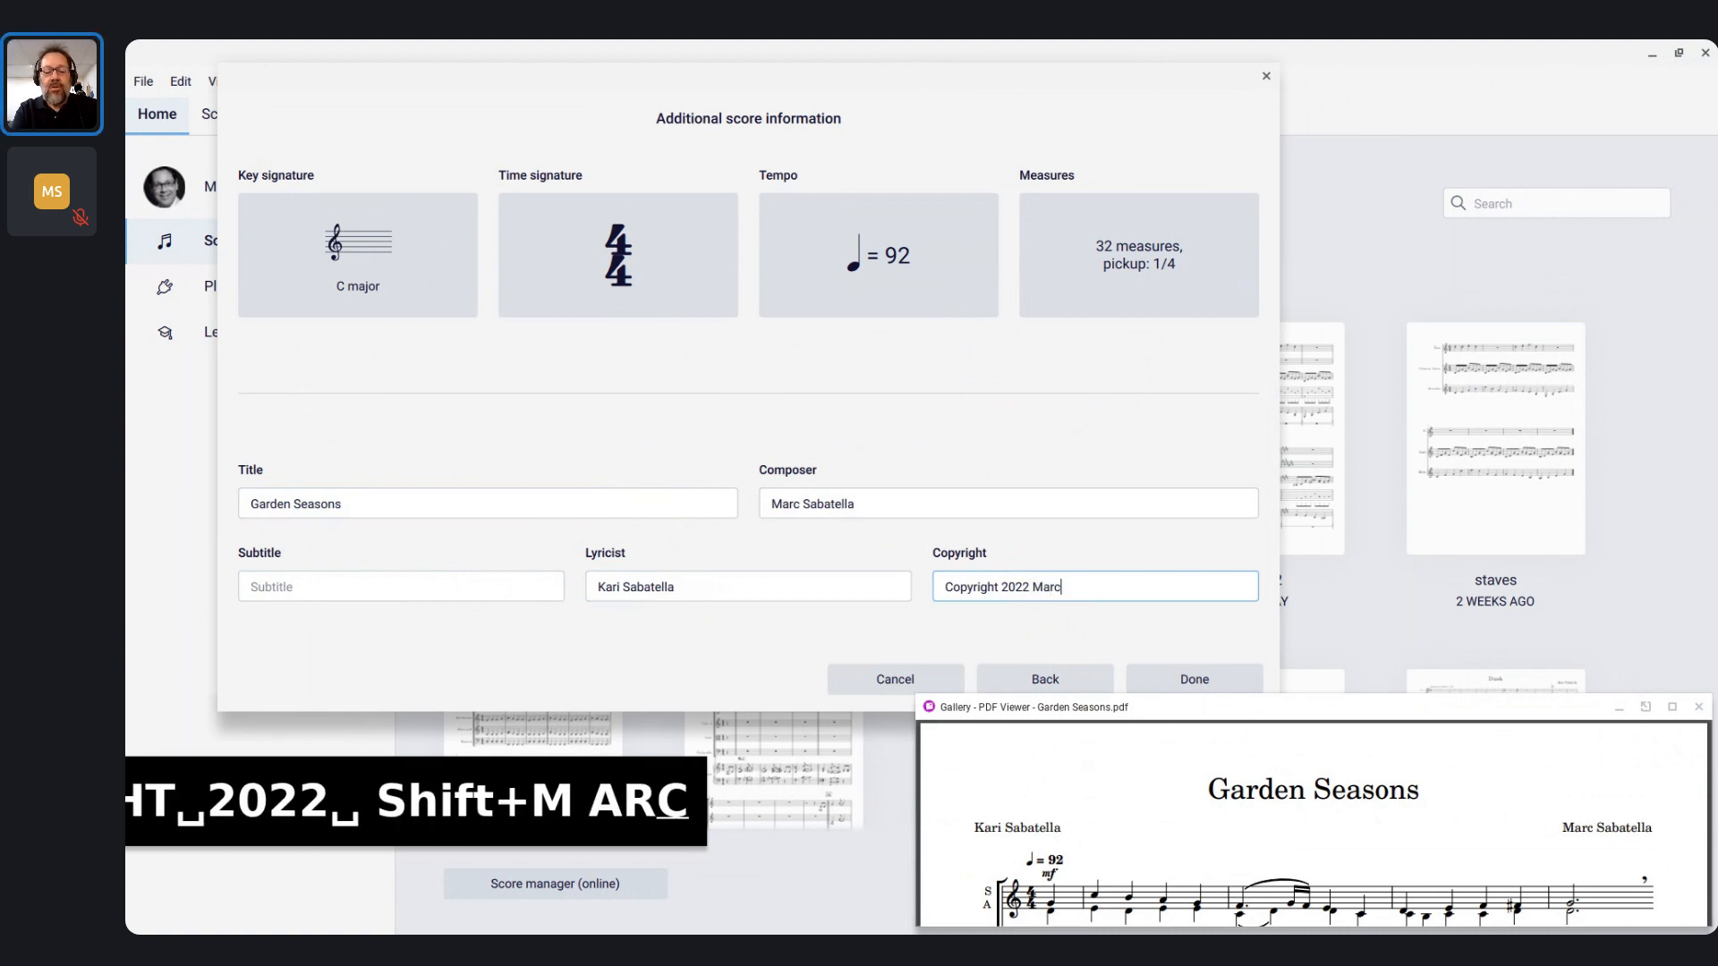
type(" & Ka")
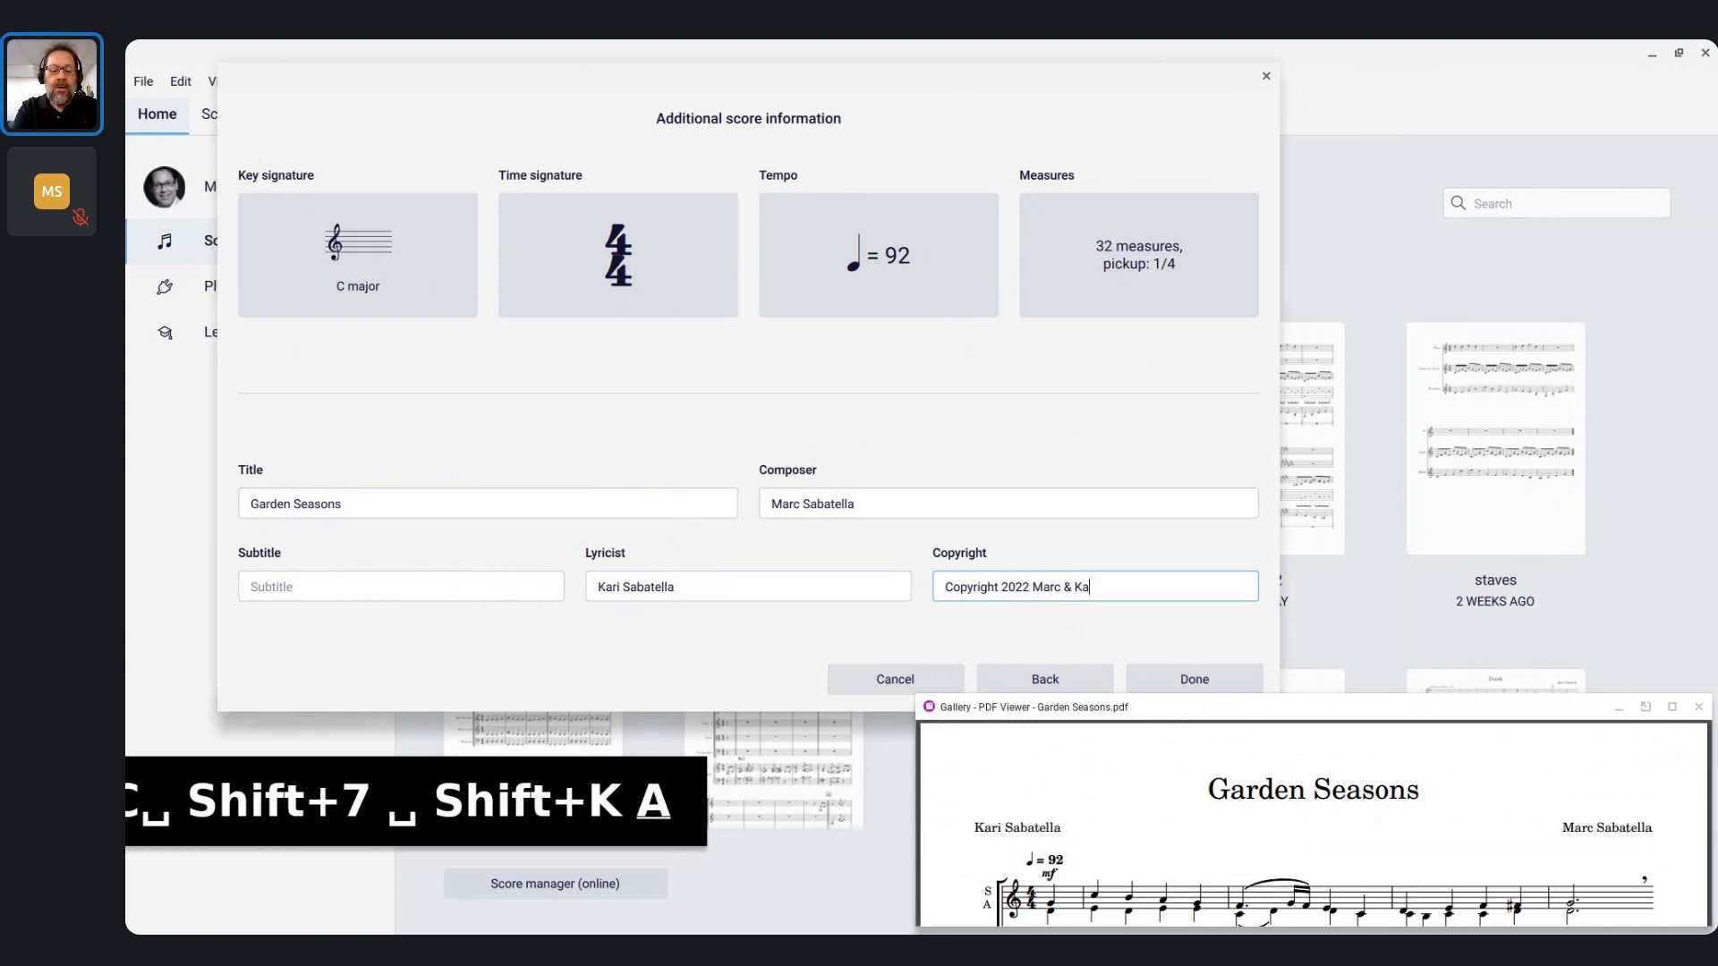
type("ri Sabatella")
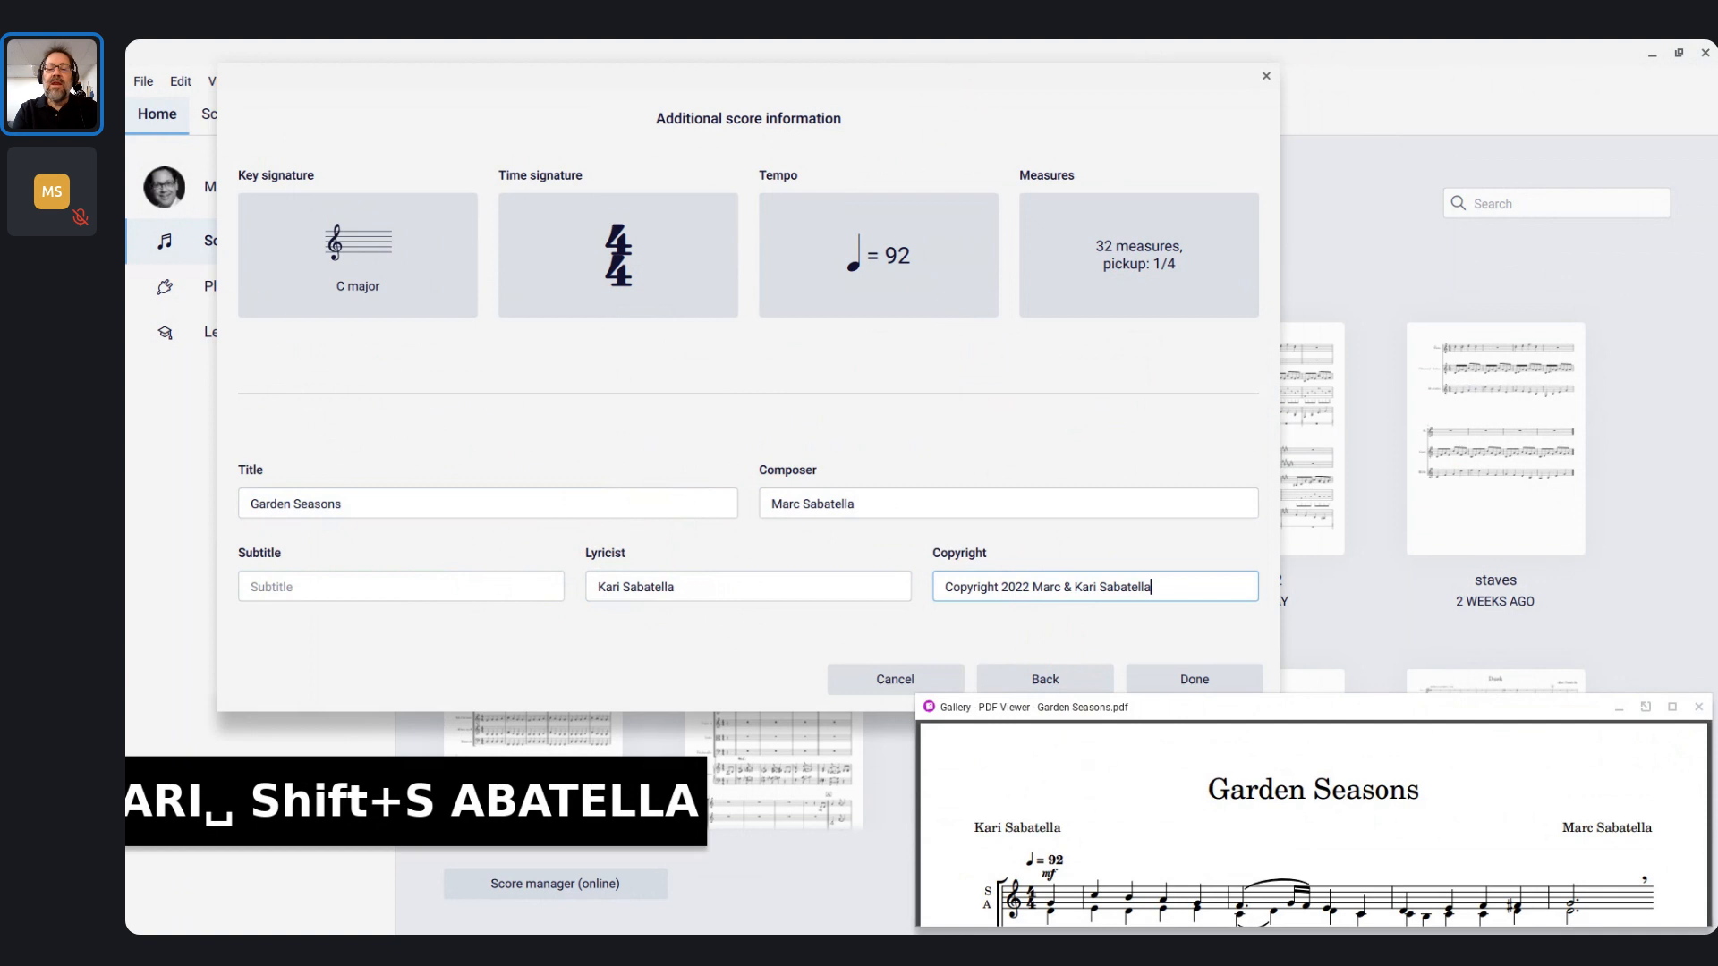
left_click(1215, 718)
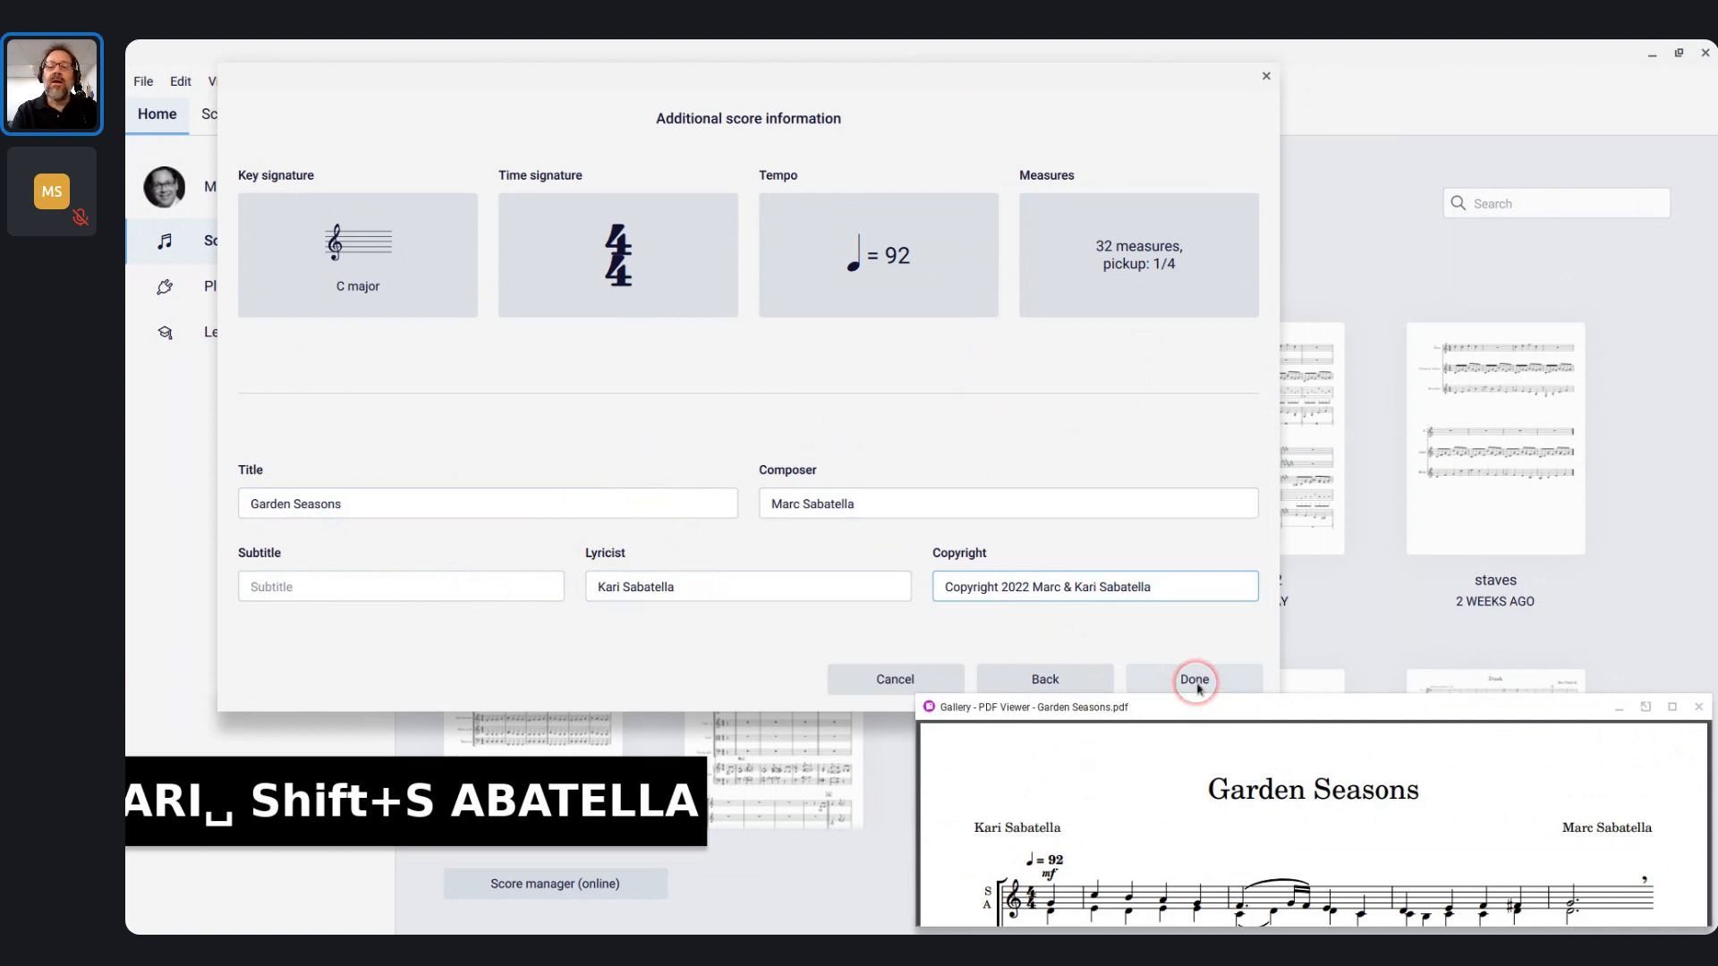
left_click(1195, 679)
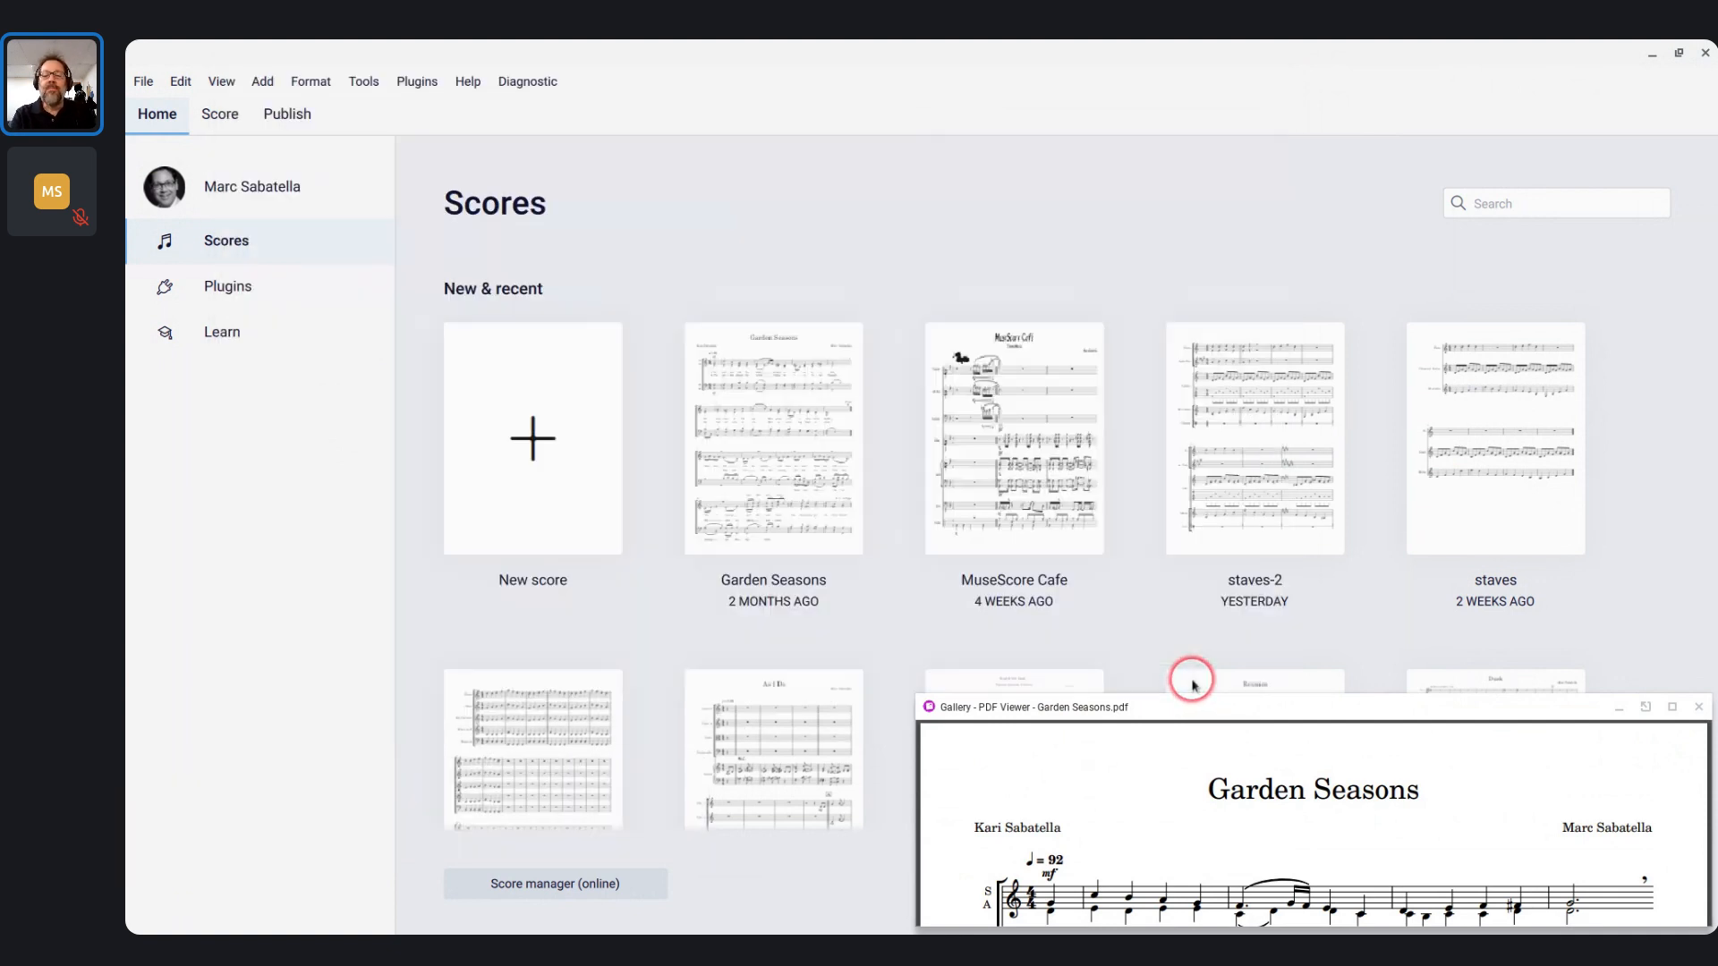
scroll(1190, 545, "down", 5)
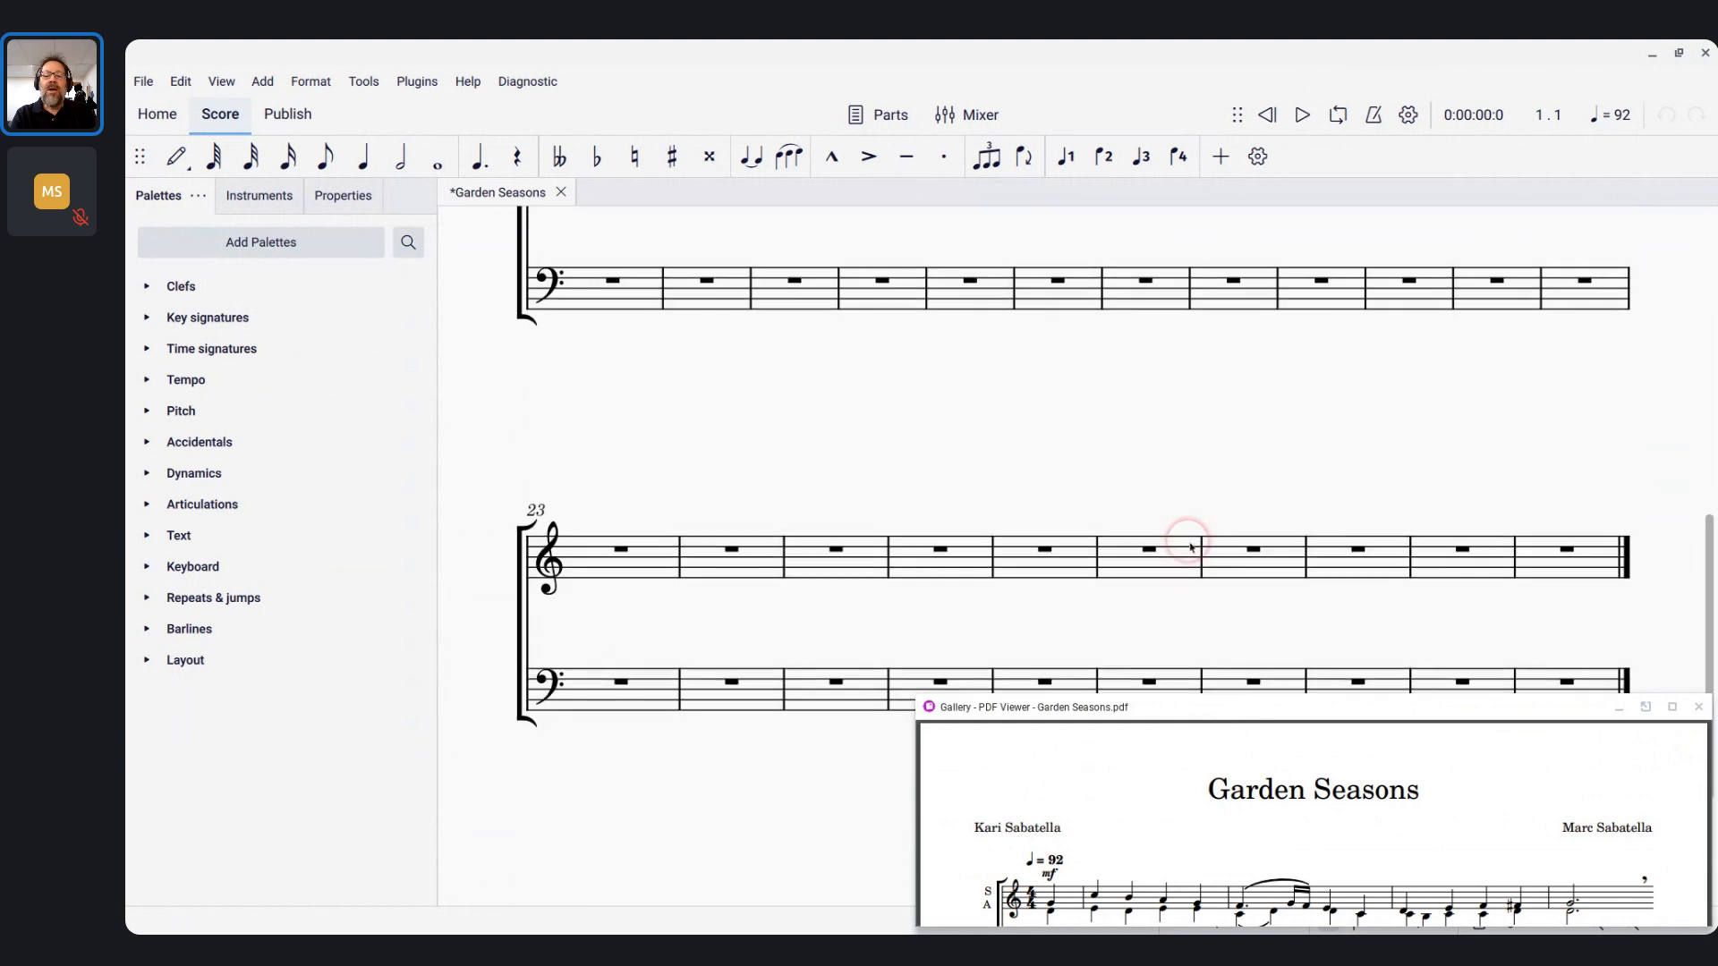
scroll(1188, 544, "up", 3)
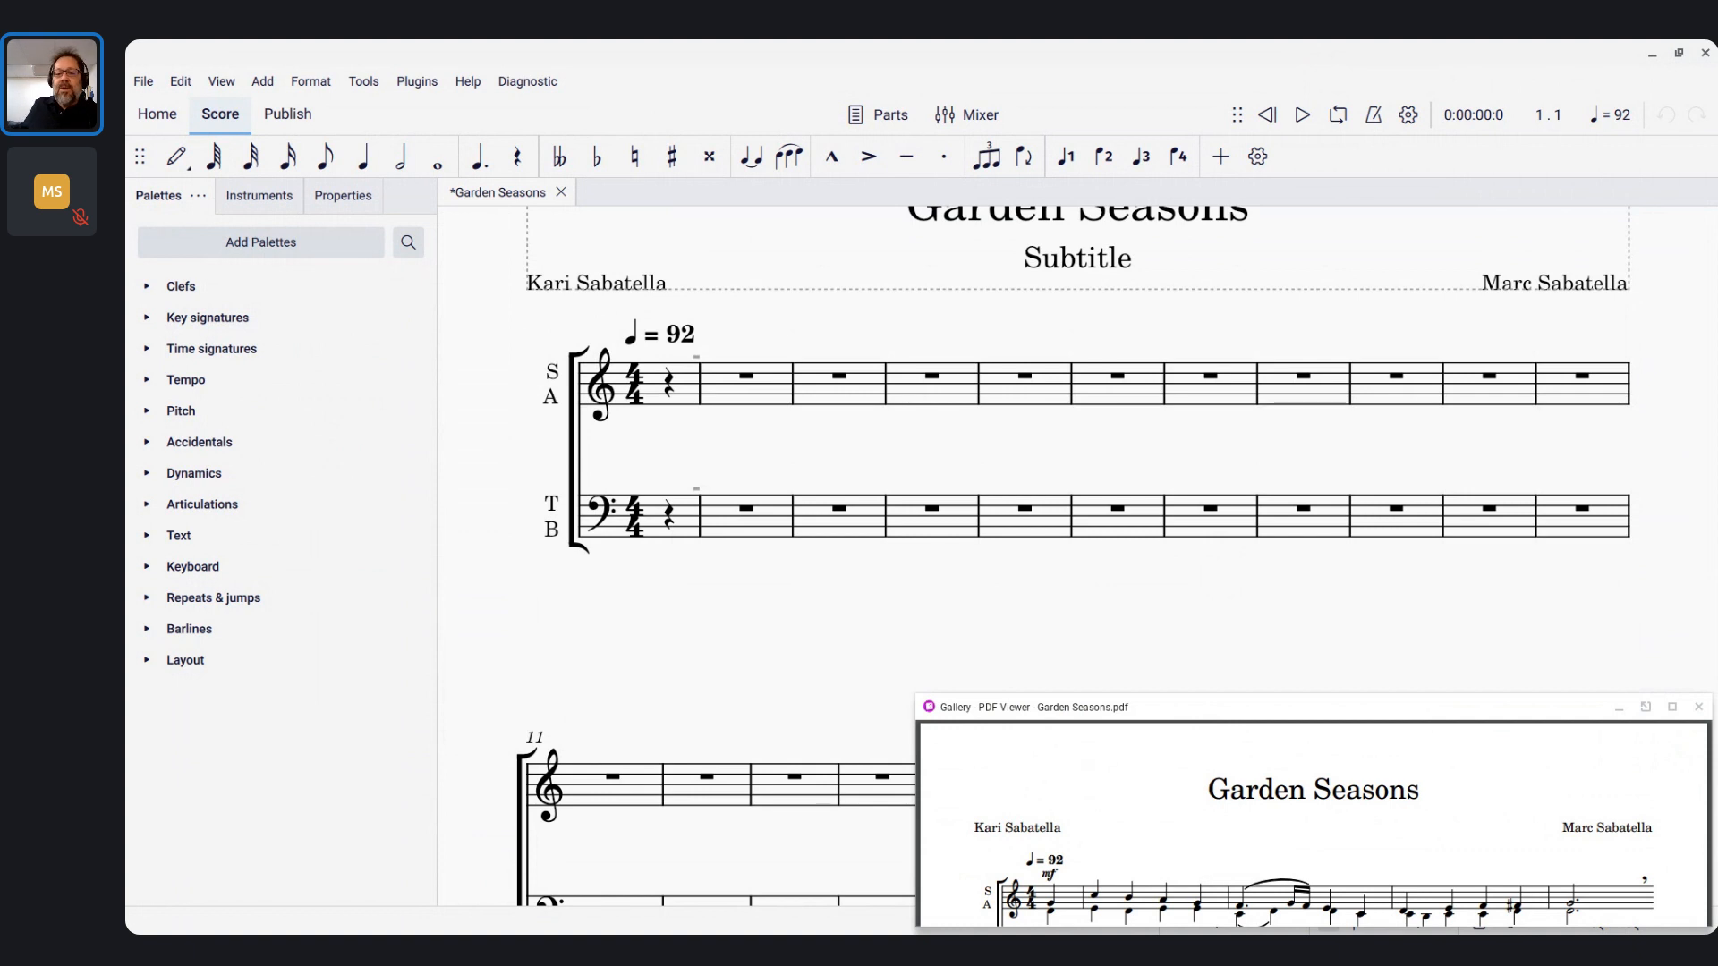
key("alt+Tab")
key("alt+Tab")
key("alt+Tab")
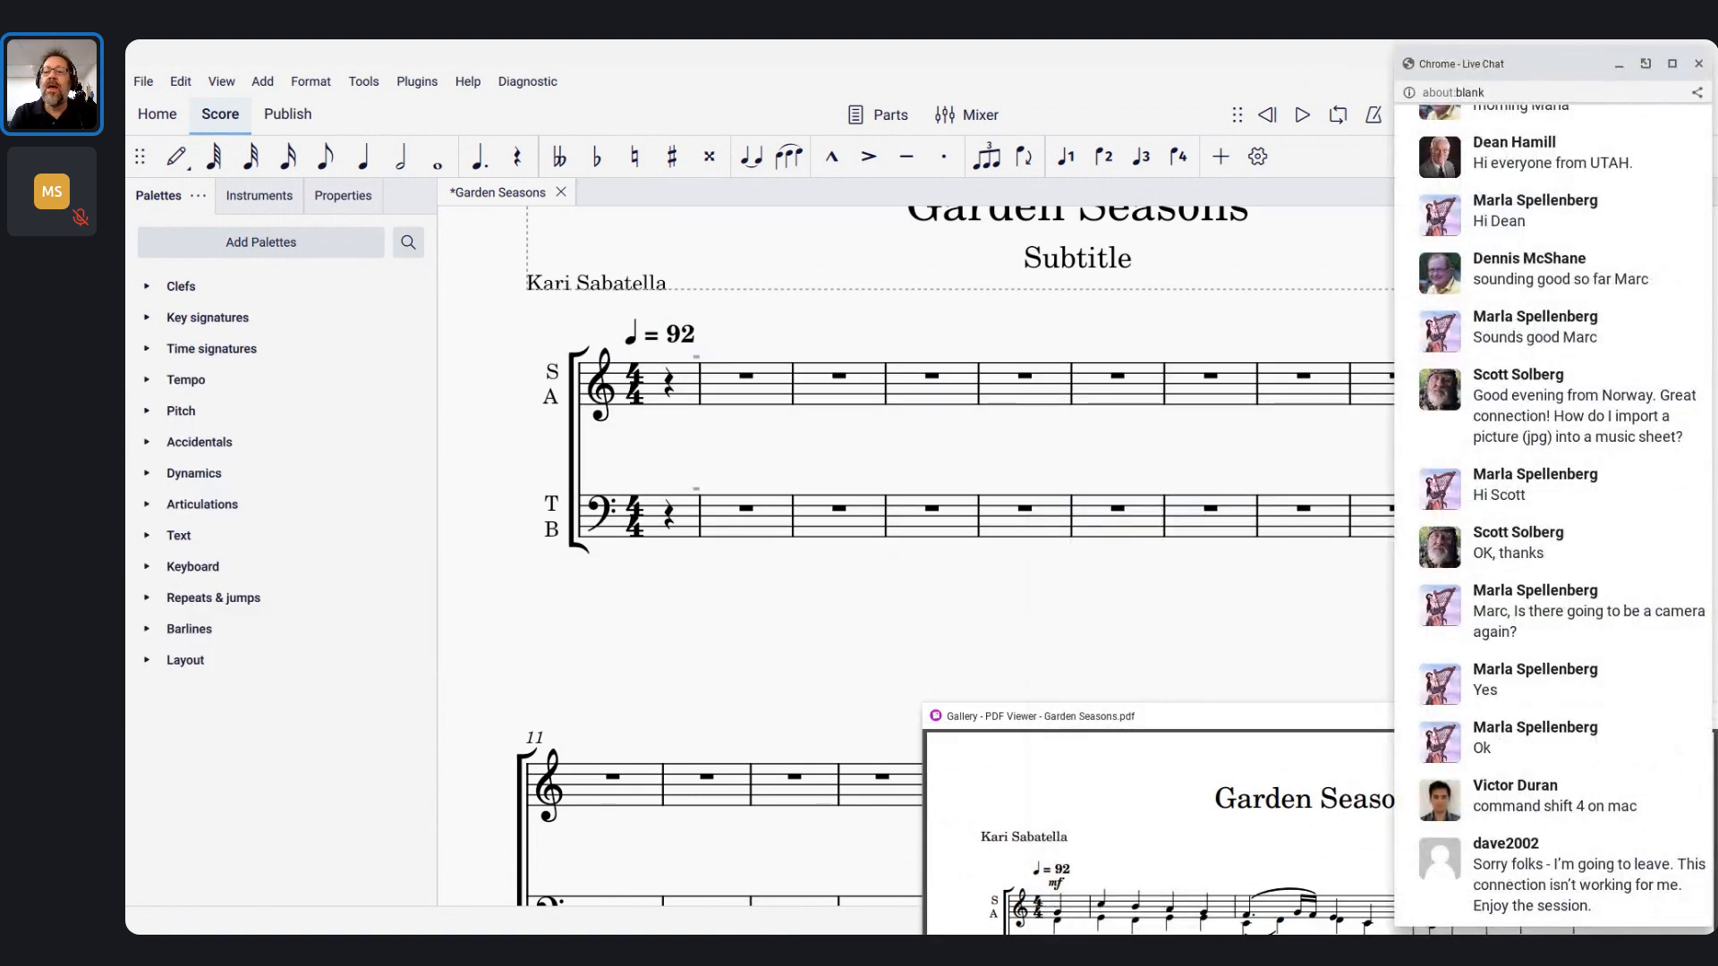
left_click(1662, 44)
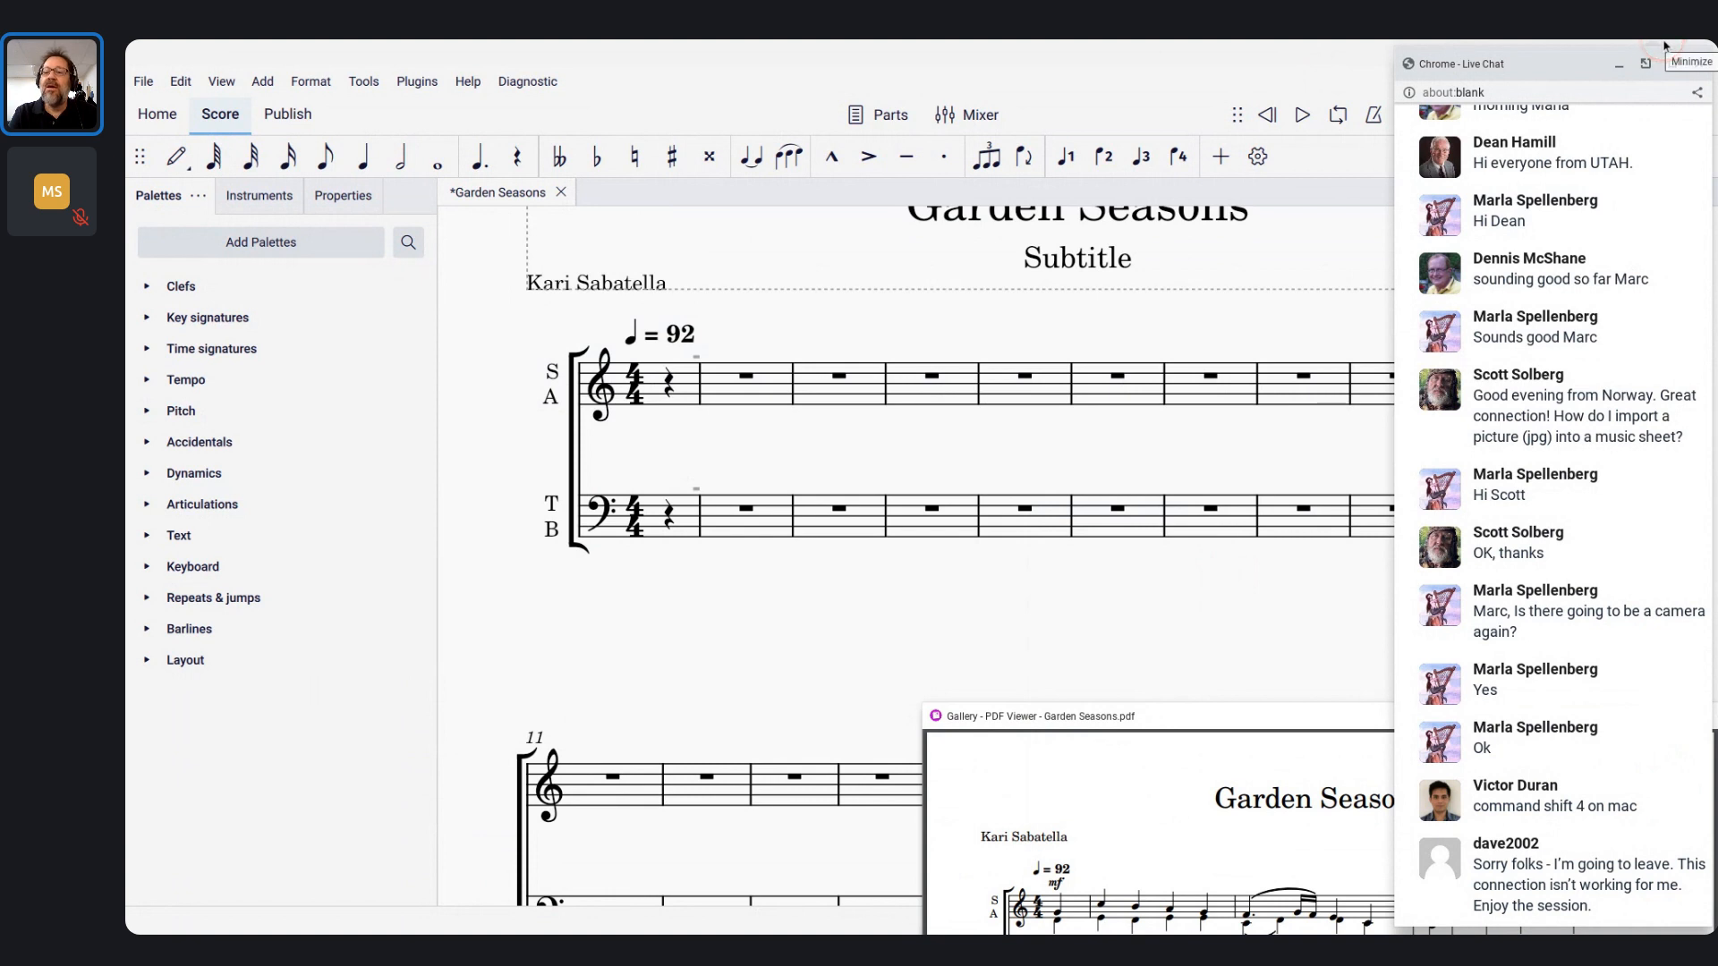
left_click(1619, 65)
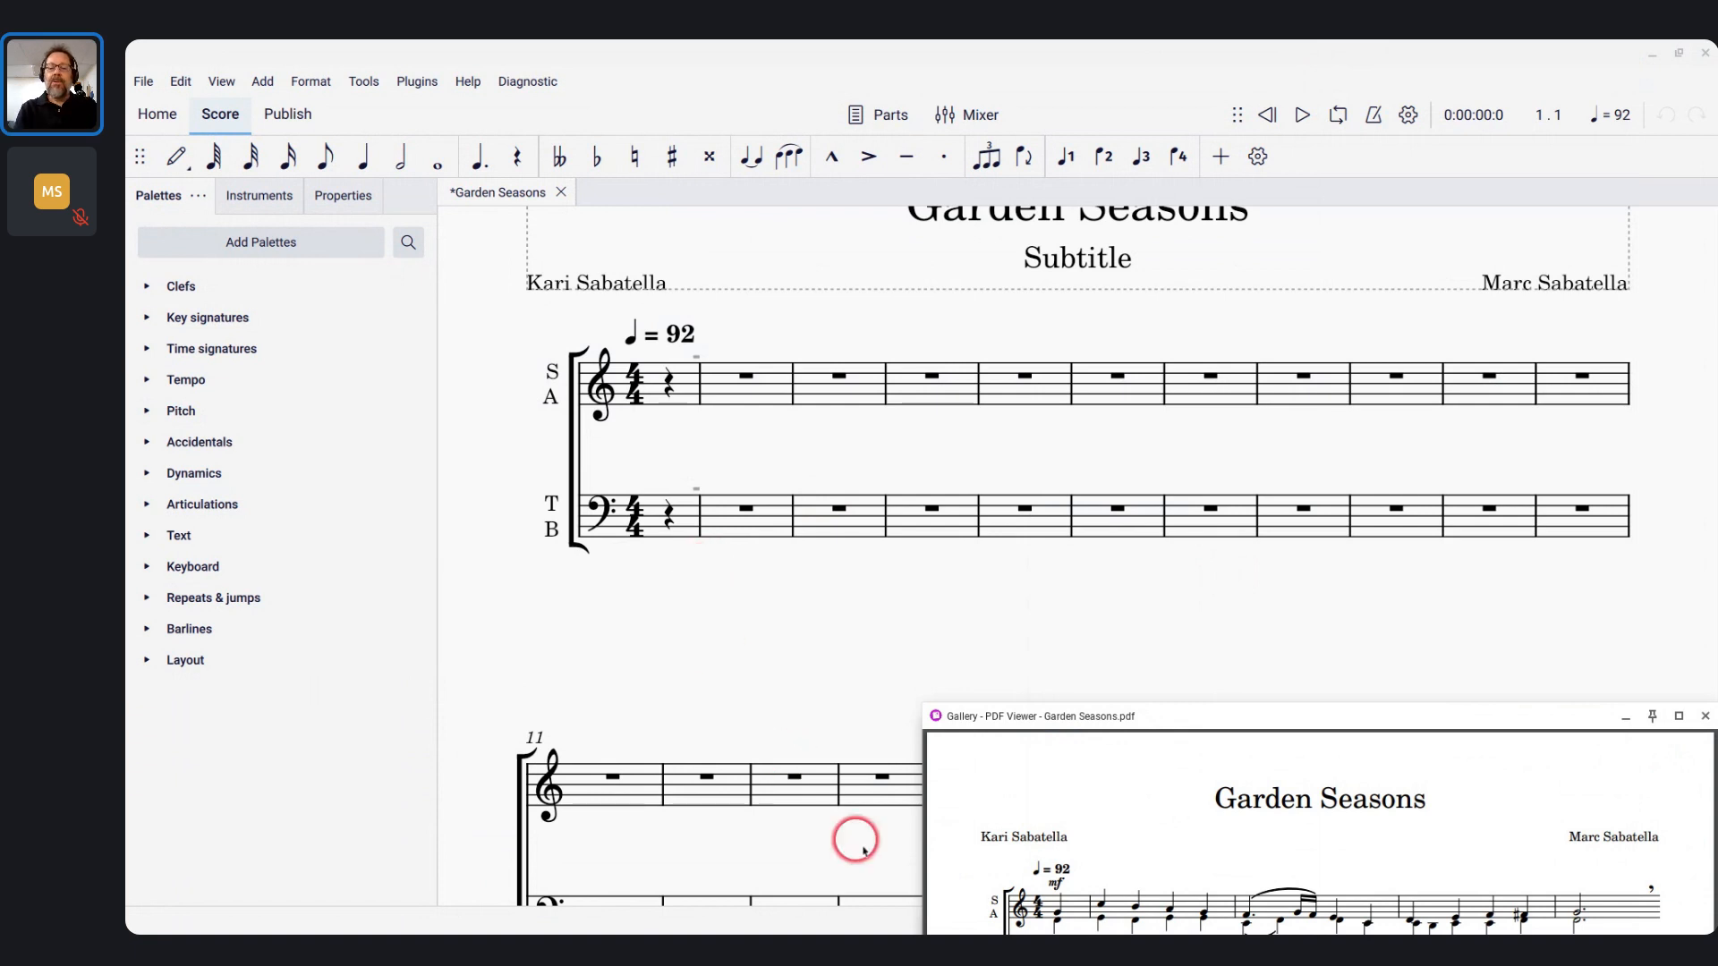
Enter a quarter-note G in the pickup measure of the soprano/alto staff, following the first system of the reference PDF
scroll(1114, 830, "down", 3)
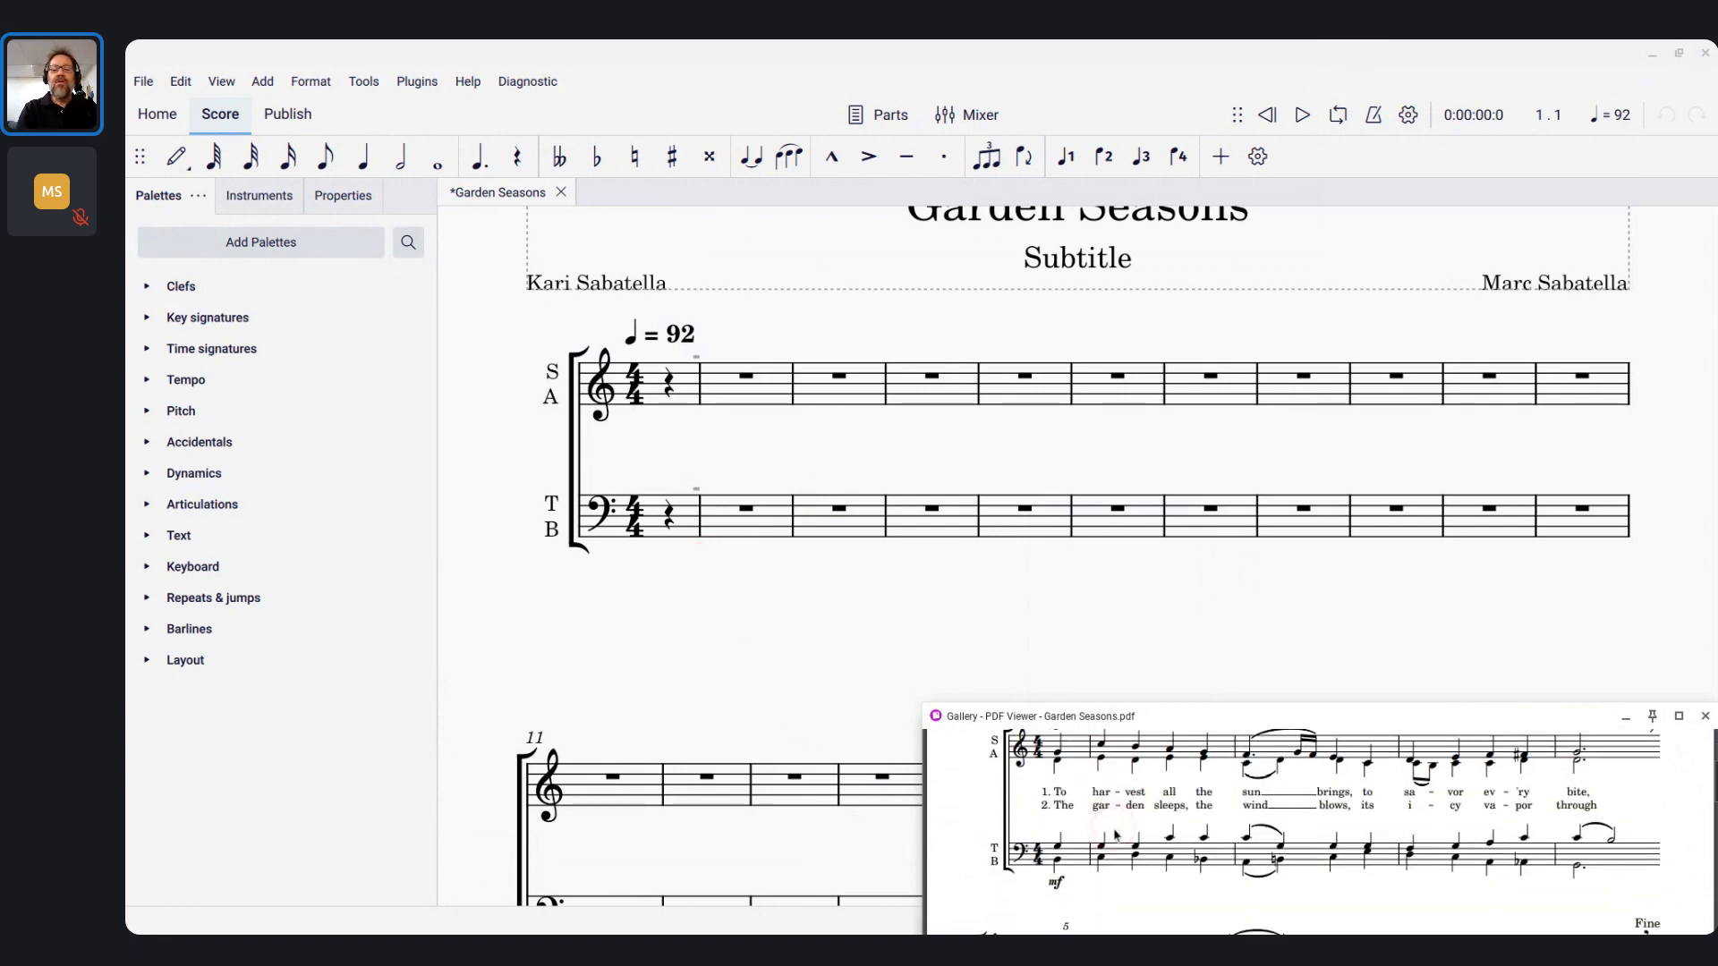
scroll(1113, 835, "up", 1)
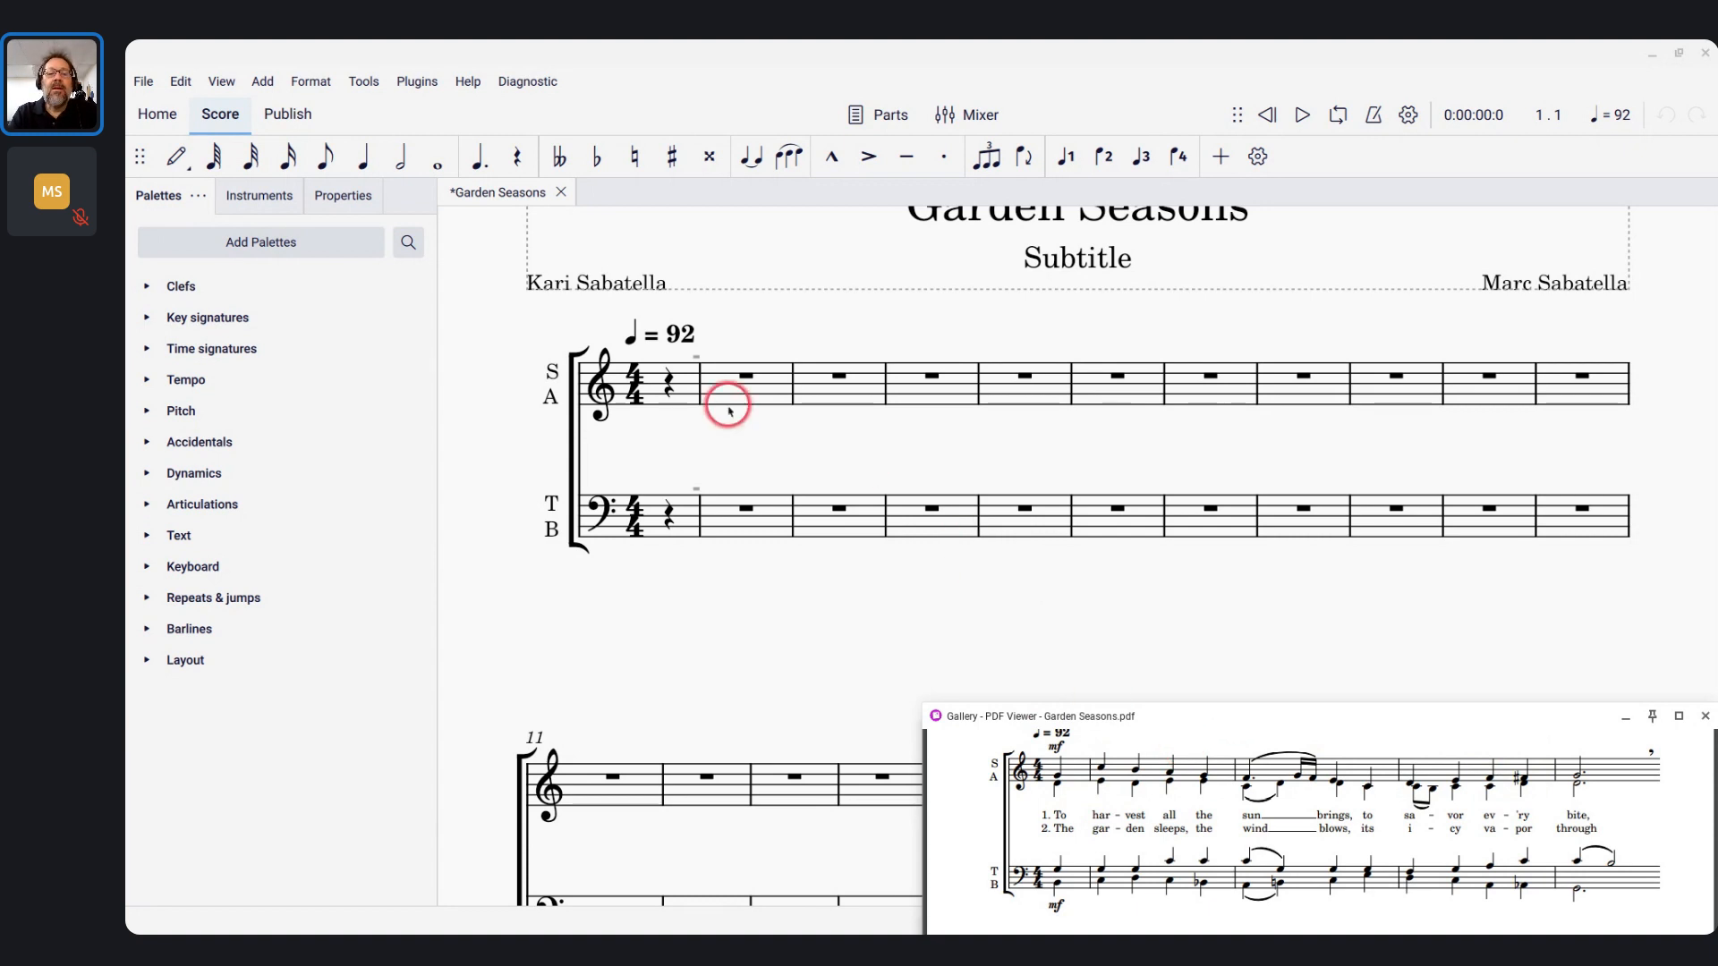
left_click(668, 383)
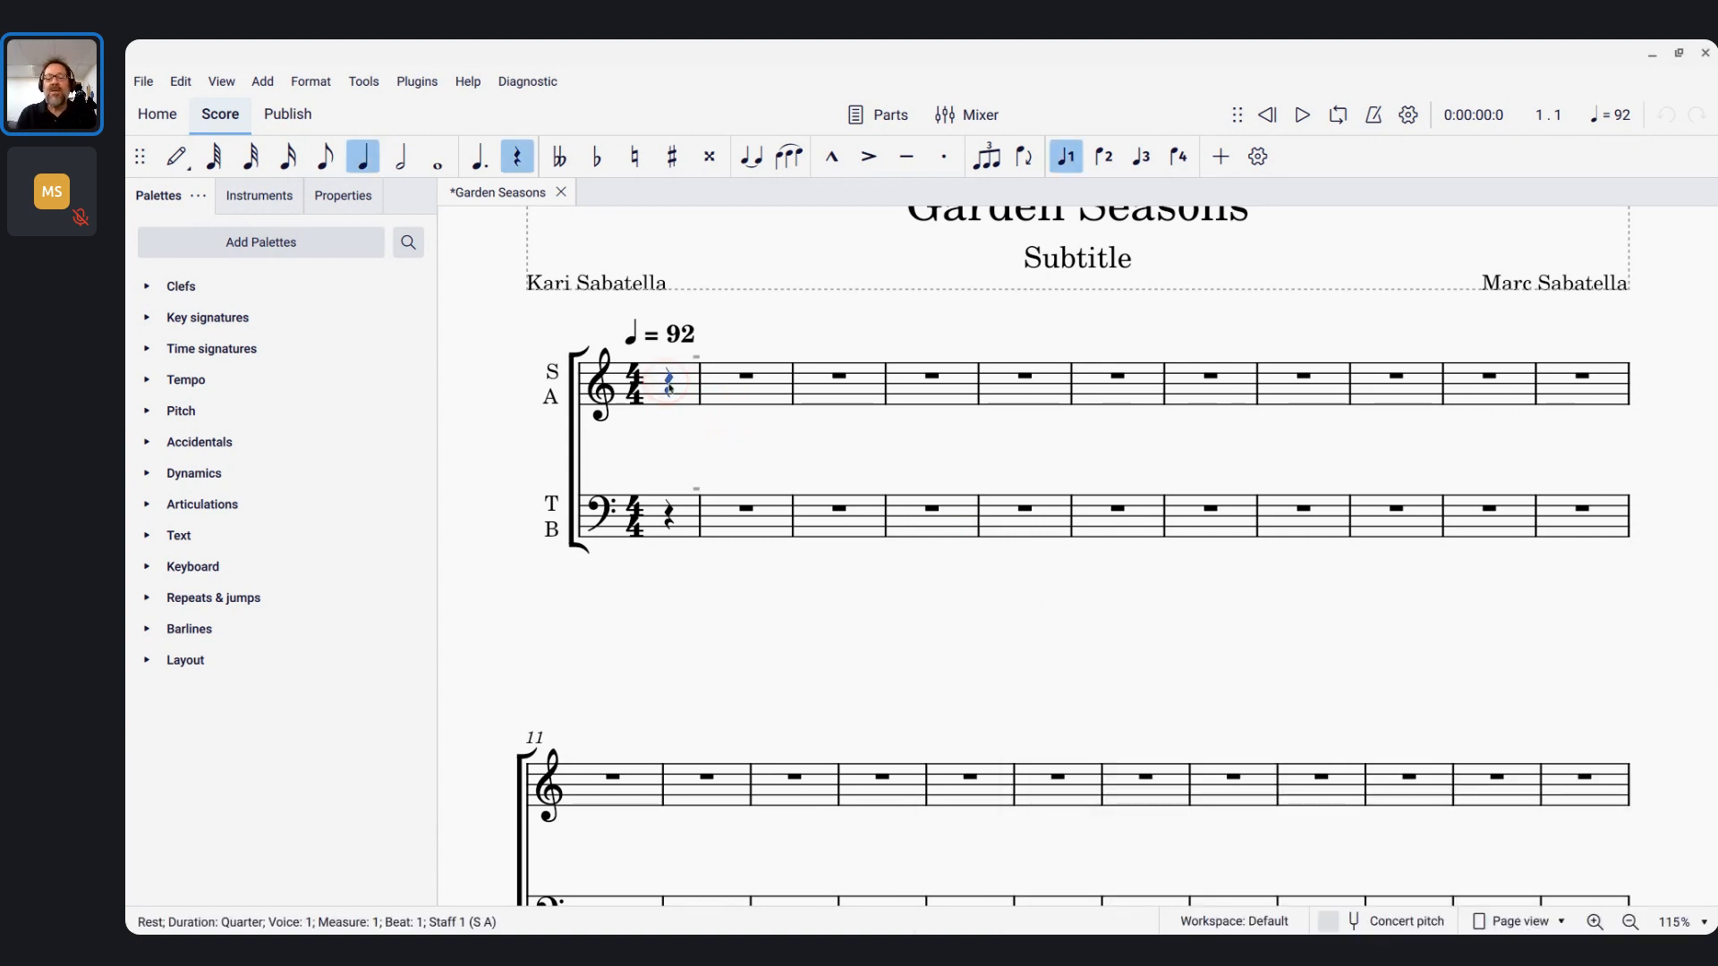
key("alt+Tab")
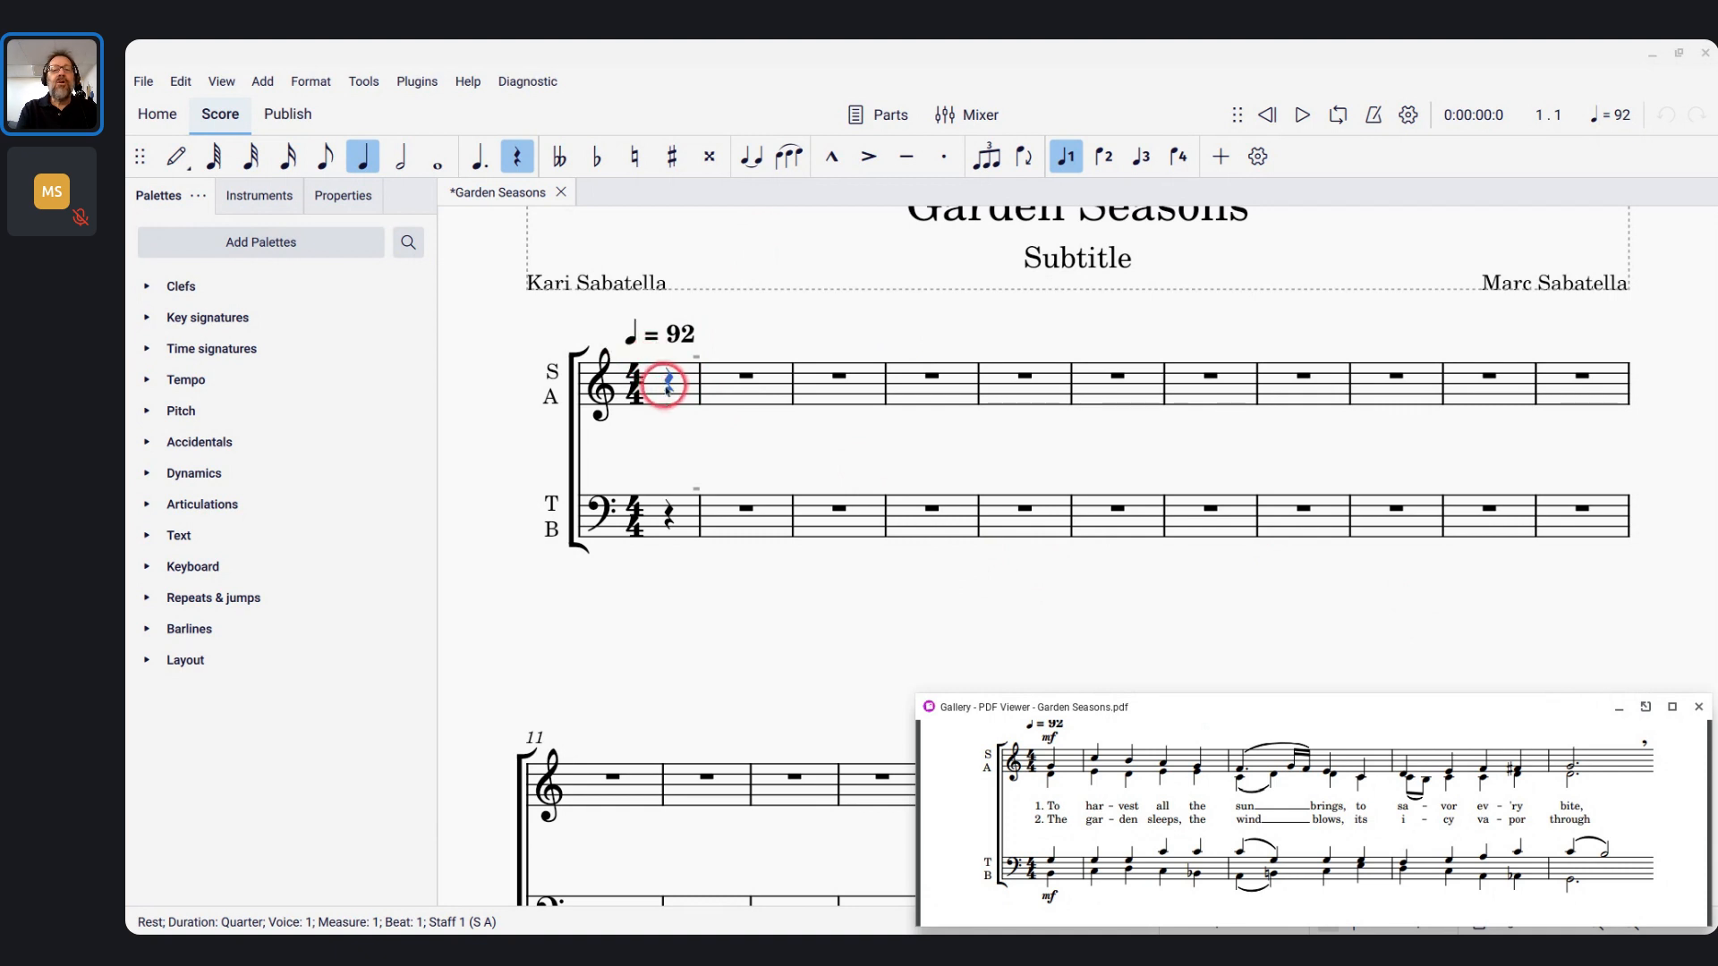
key("n")
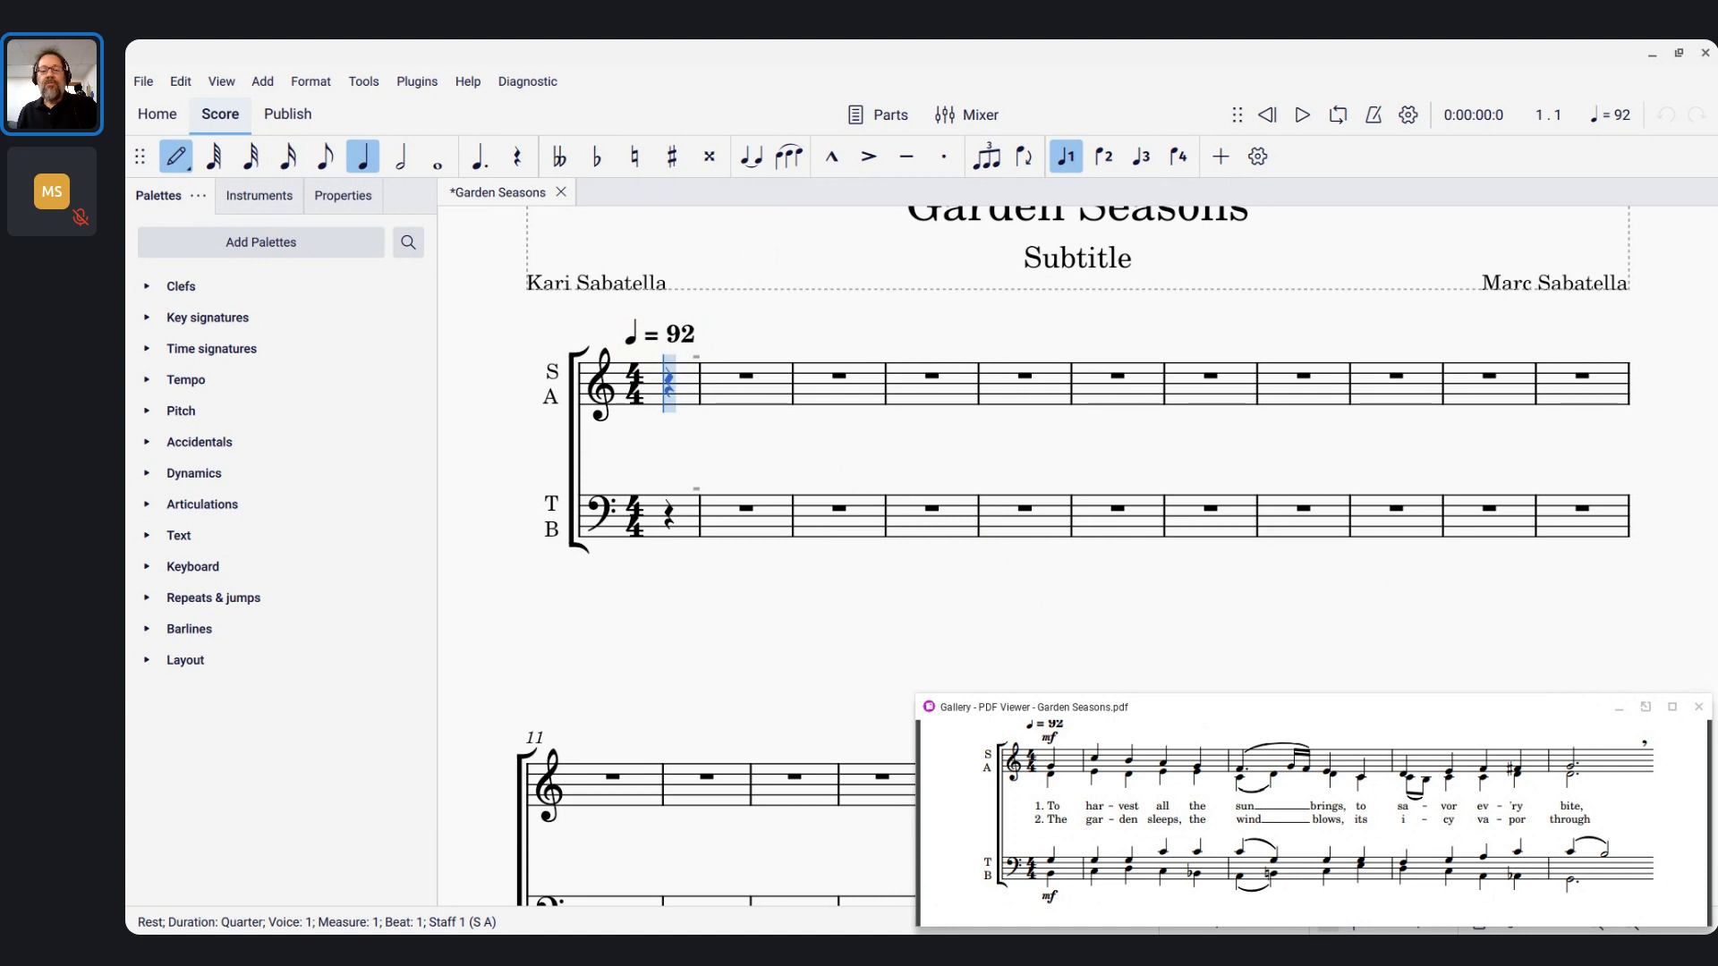
key("5")
key("g")
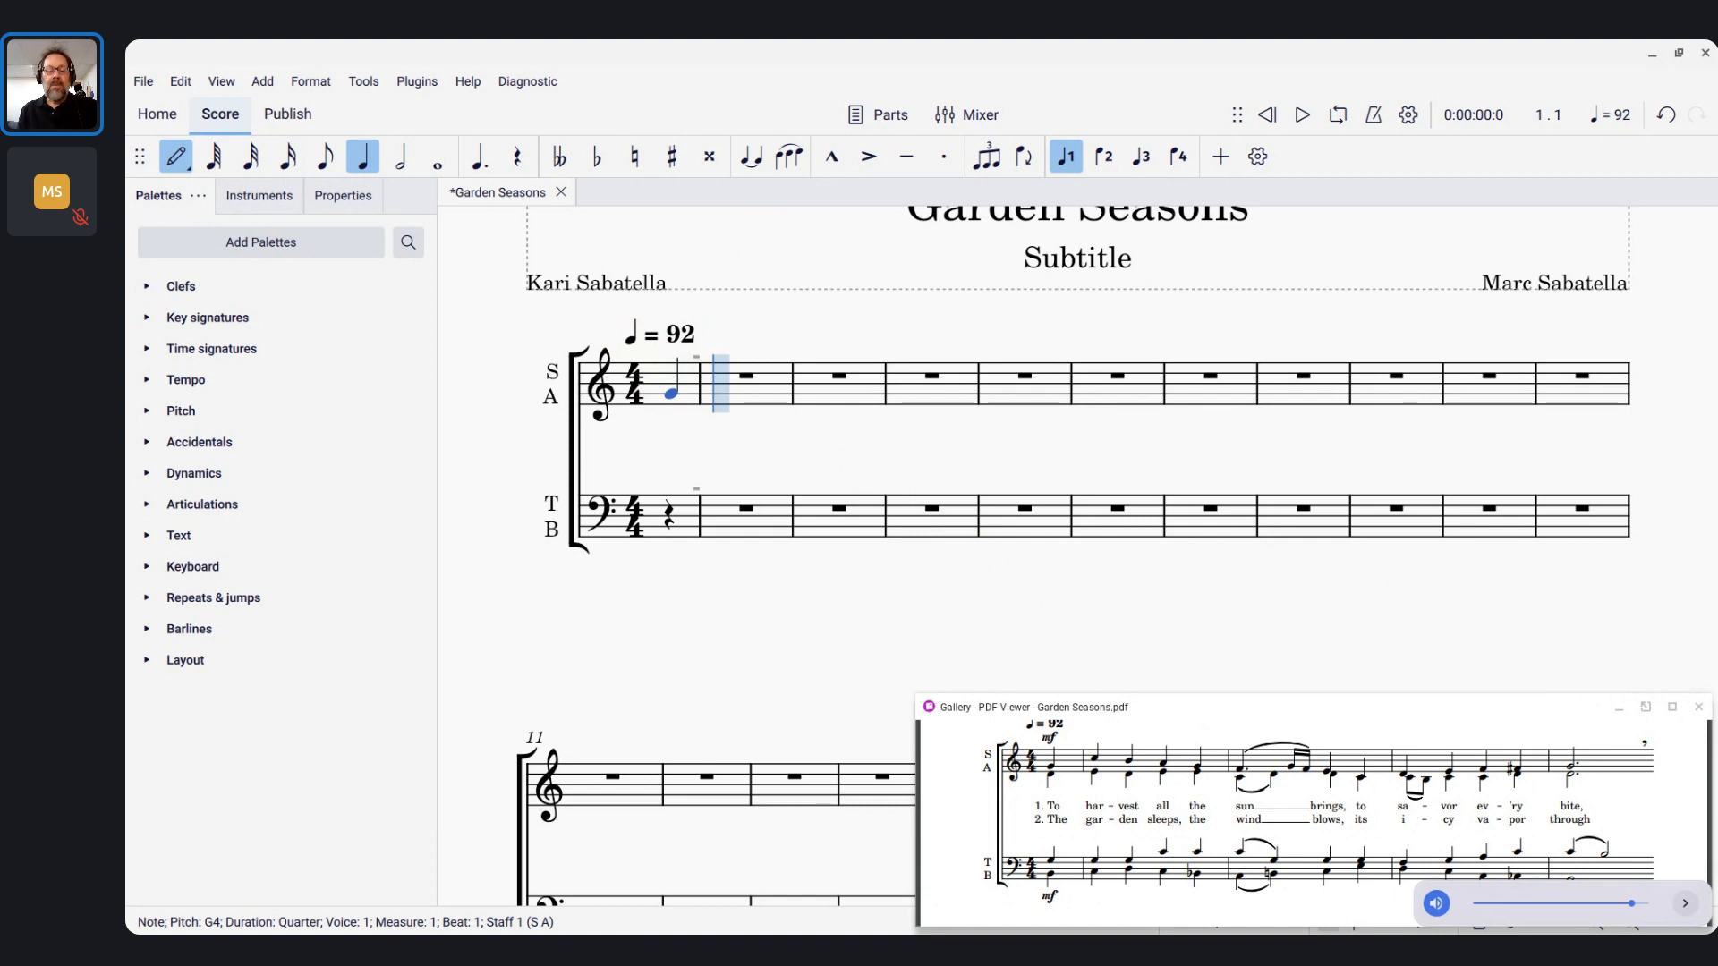
Enter quarter notes C, B, A and G in the first full measure of the soprano/alto staff
key("c")
key("b")
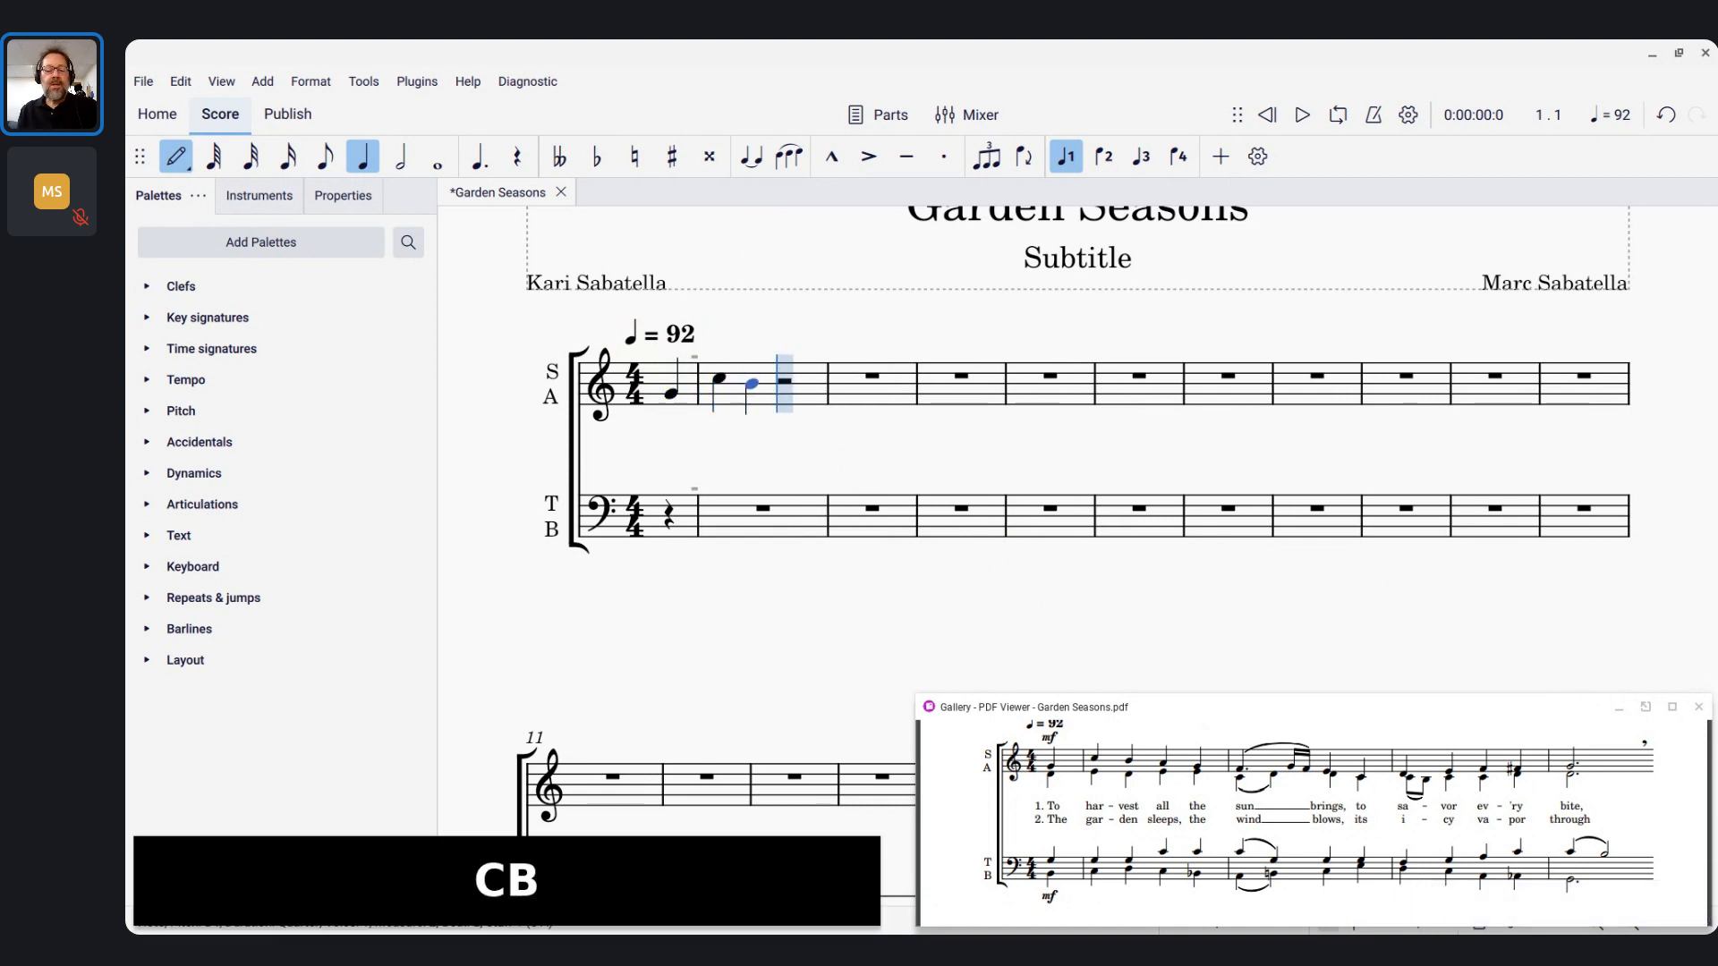
key("a")
key("g")
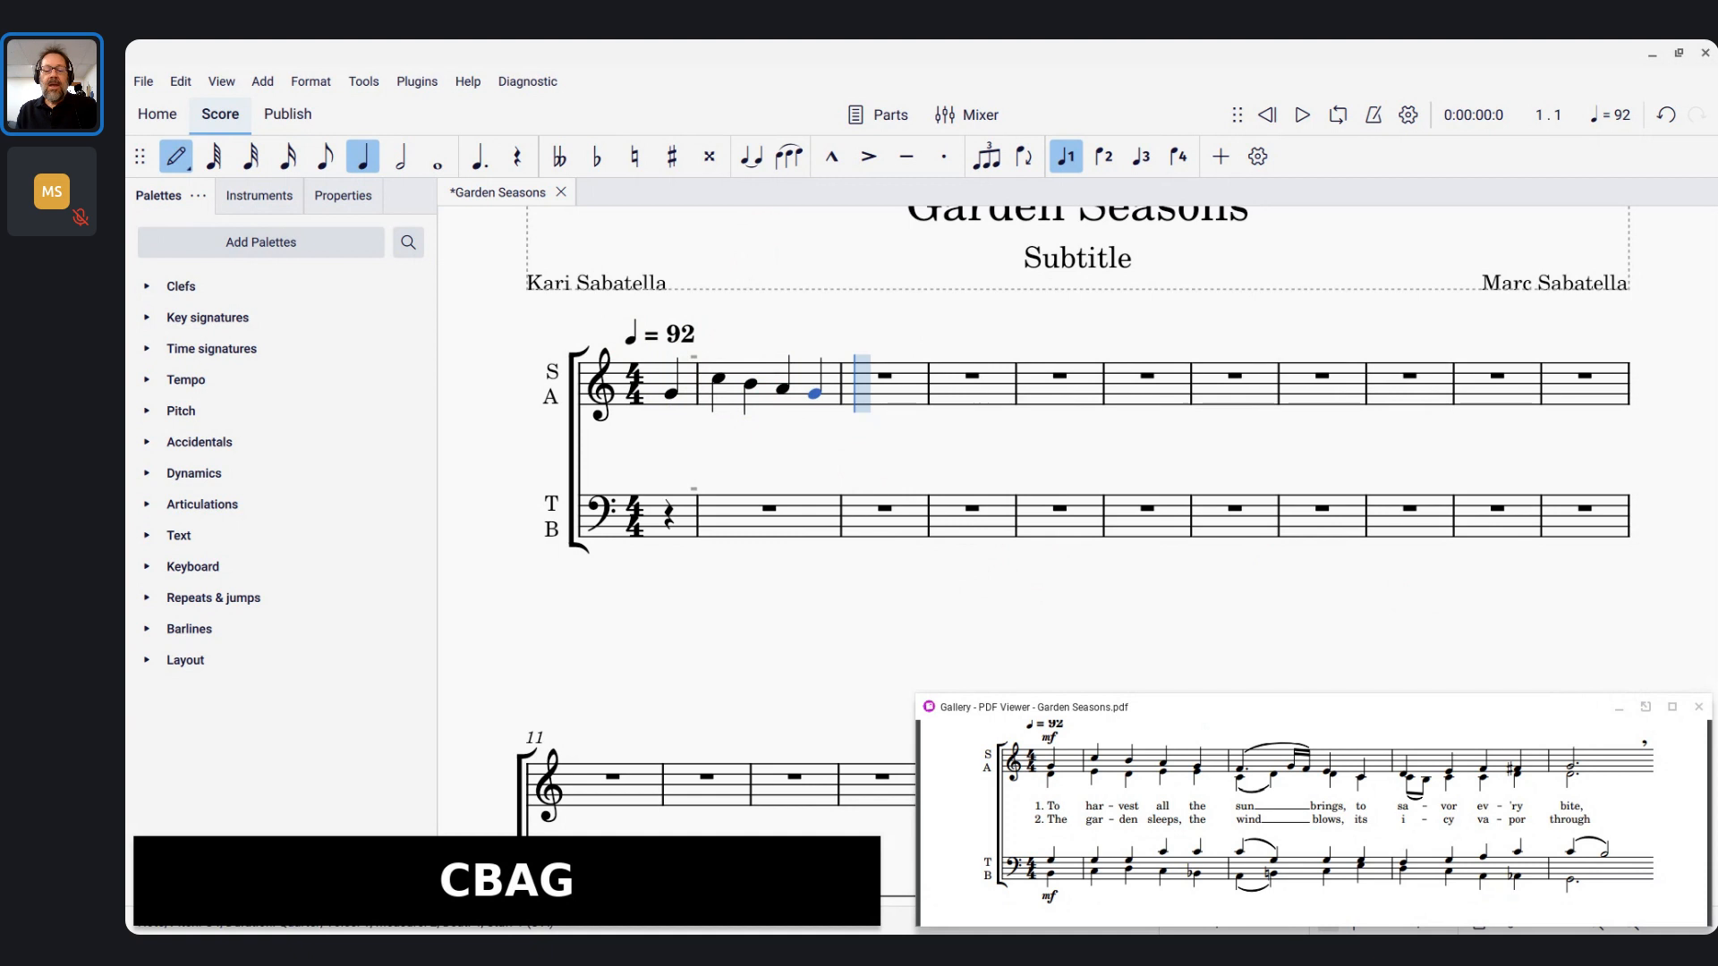
Fill the second full measure with a dotted-quarter F, sixteenth notes G and F, and quarter notes E and C
key("5")
key("period")
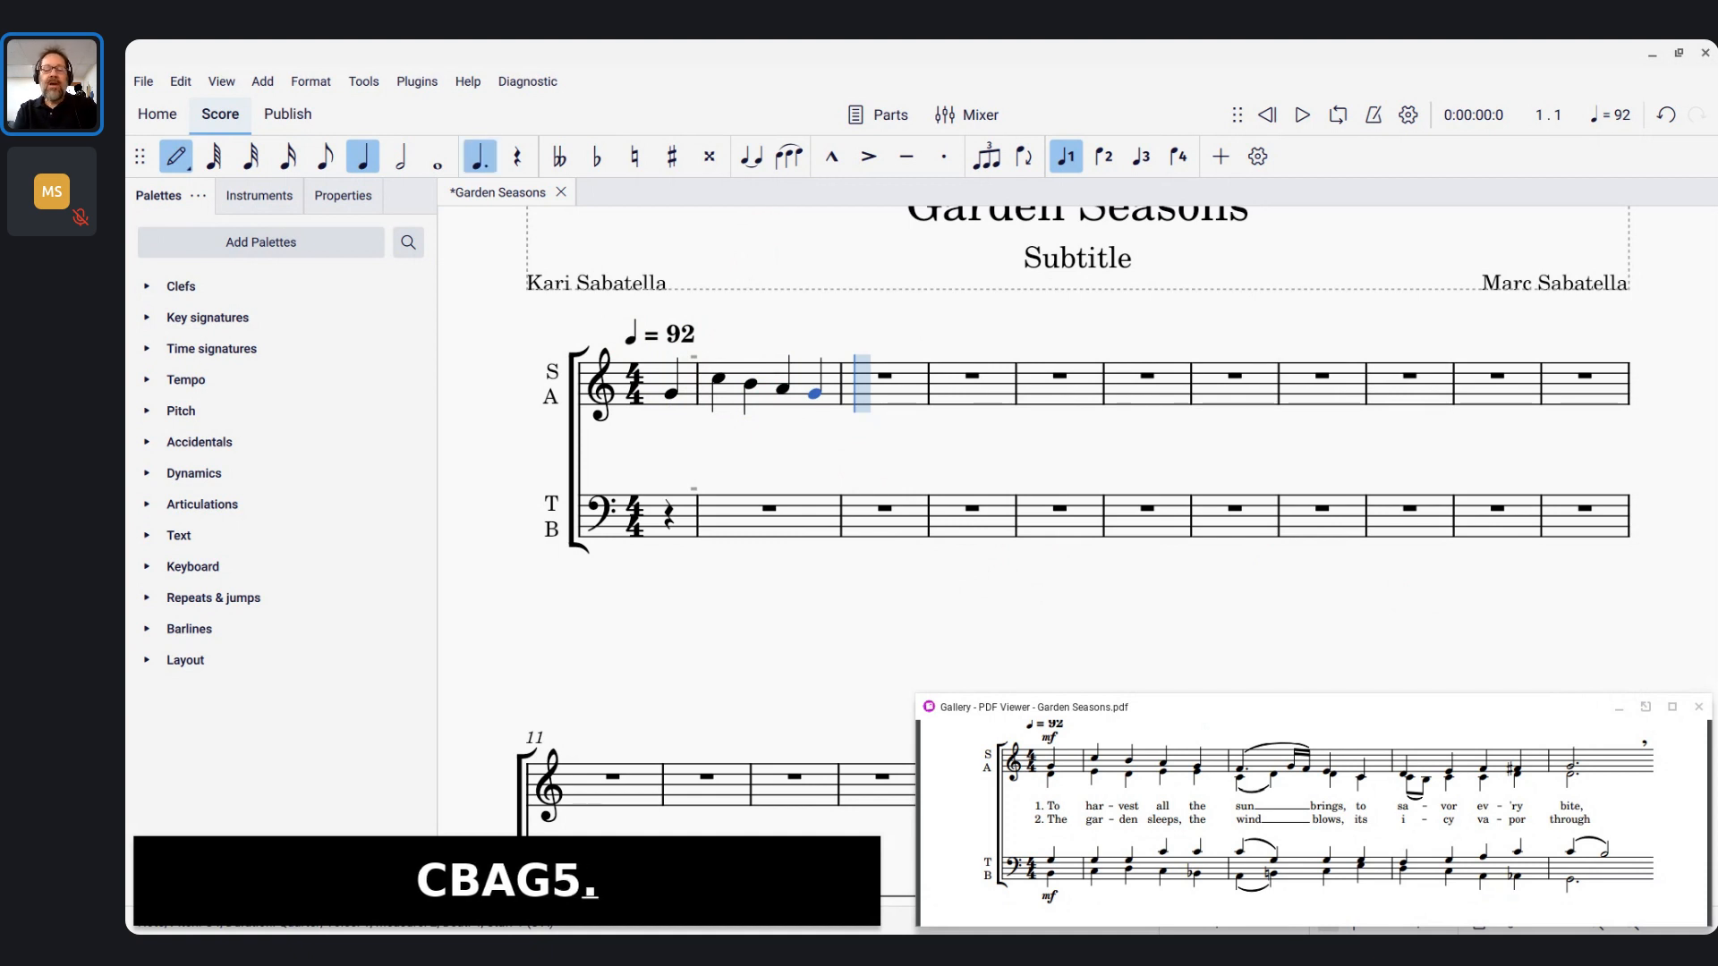
key("f")
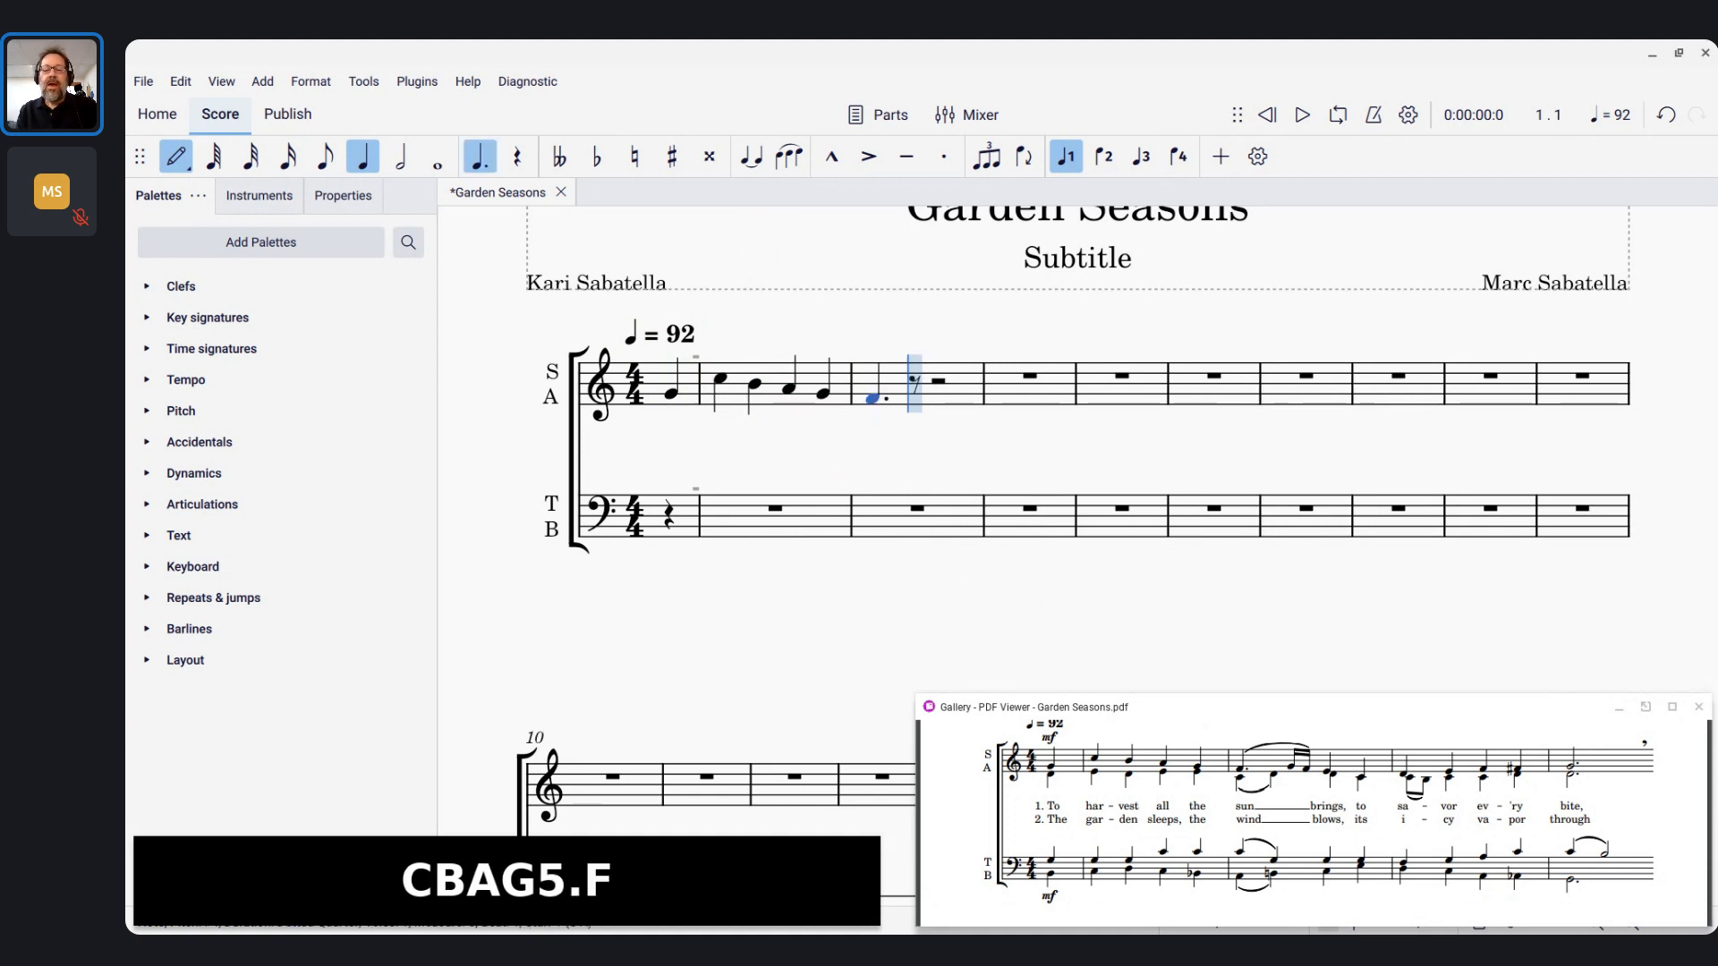
key("3")
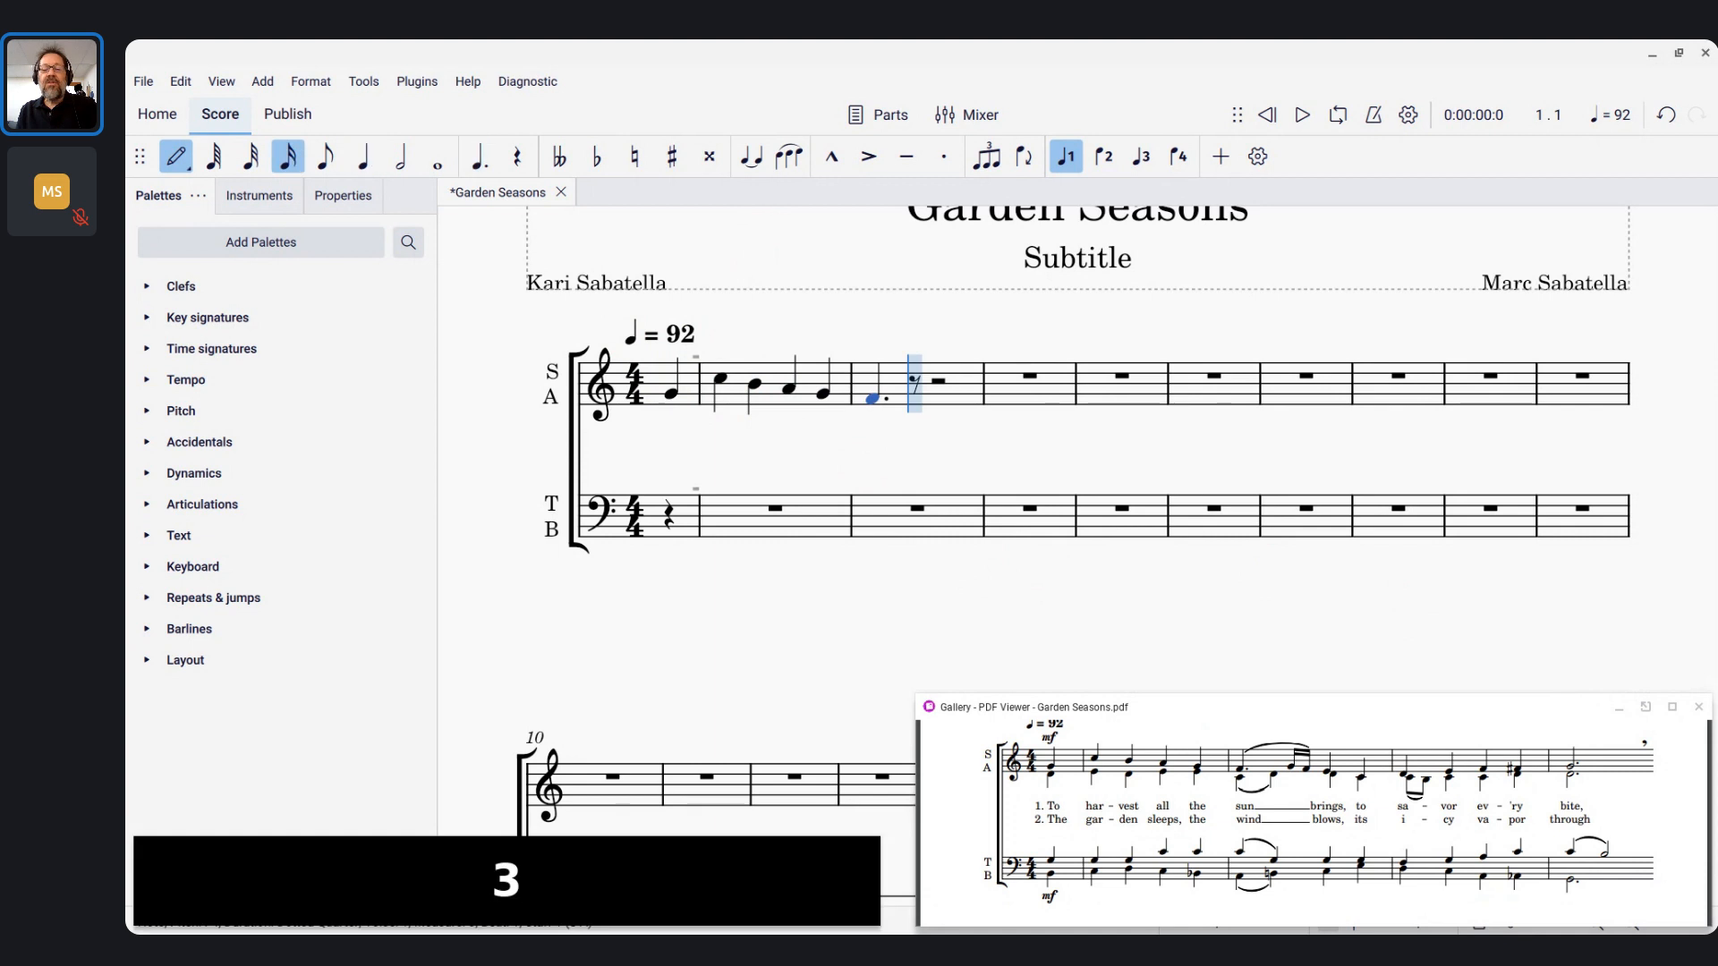
key("g")
key("f")
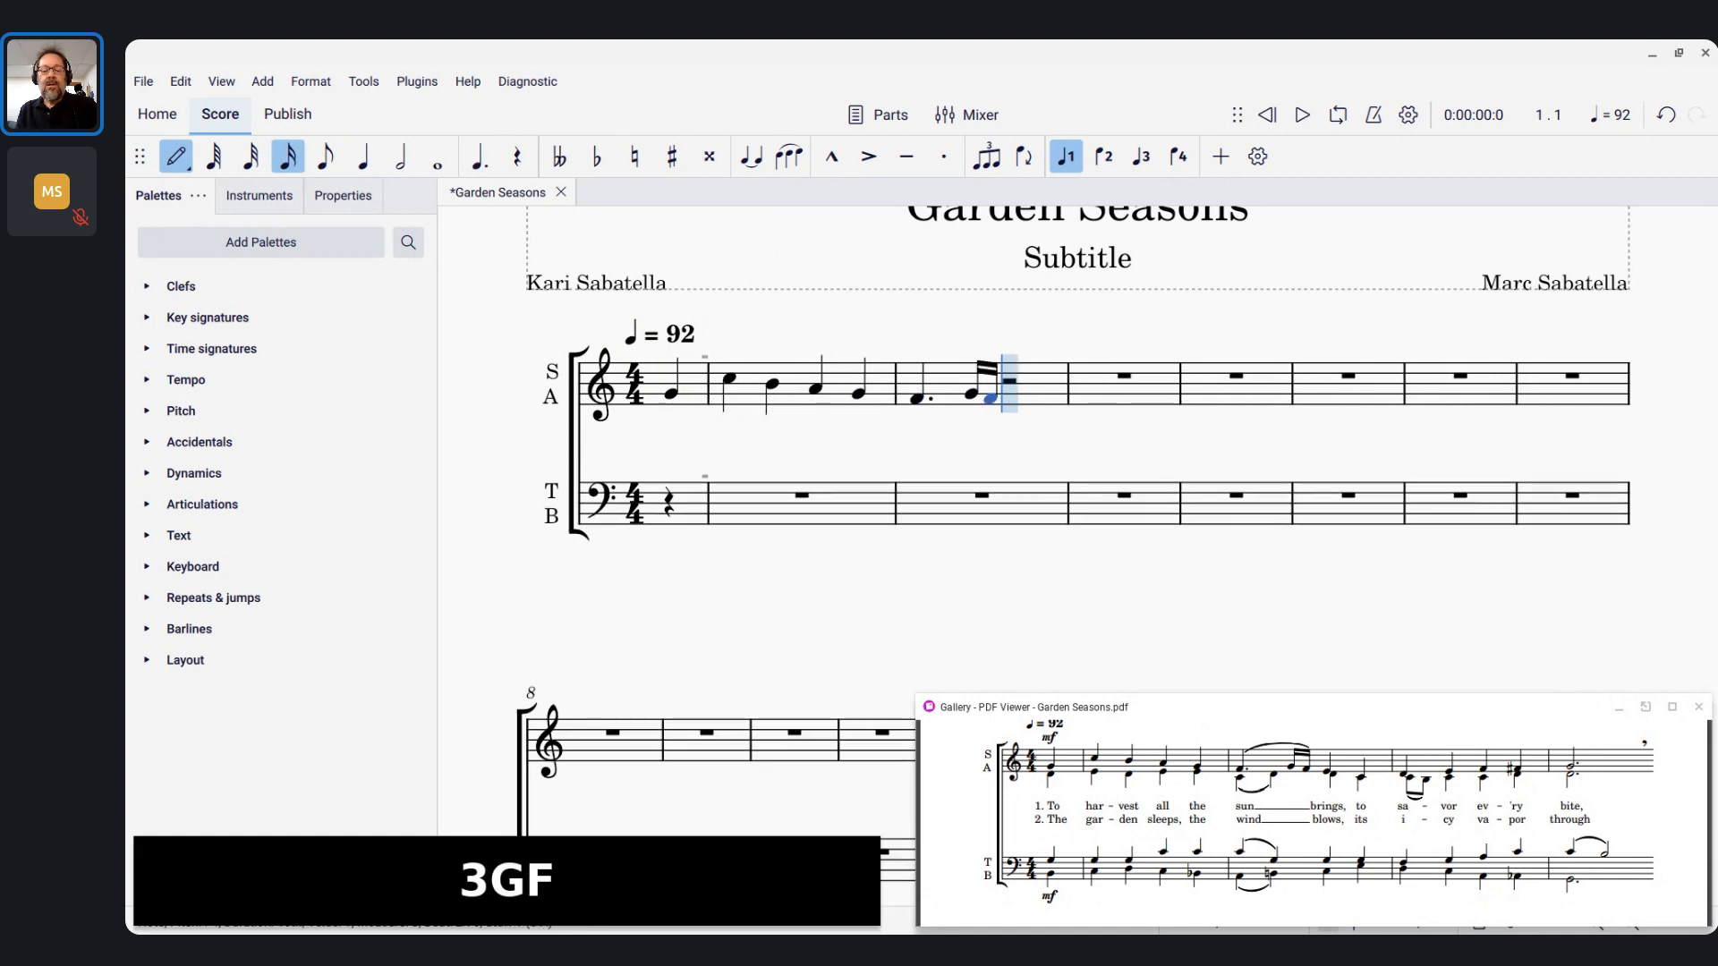
key("5")
key("e")
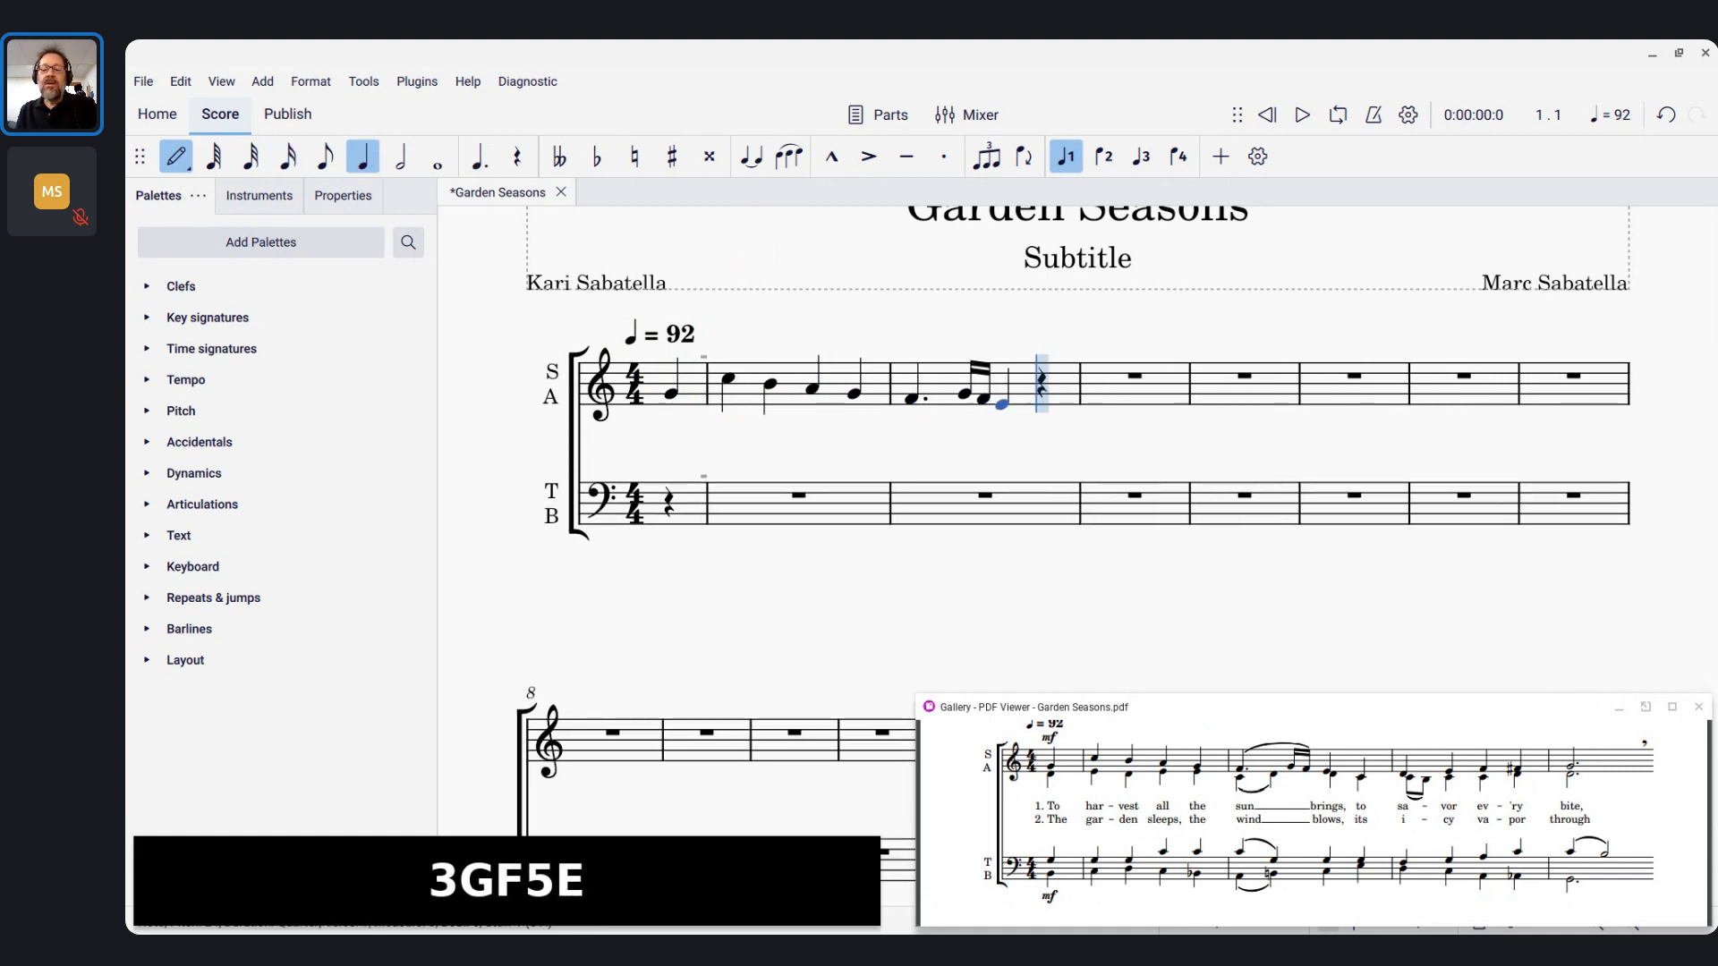
key("c")
Enter quarter notes D, E and F on the first three beats of the third full measure
key("d")
key("e")
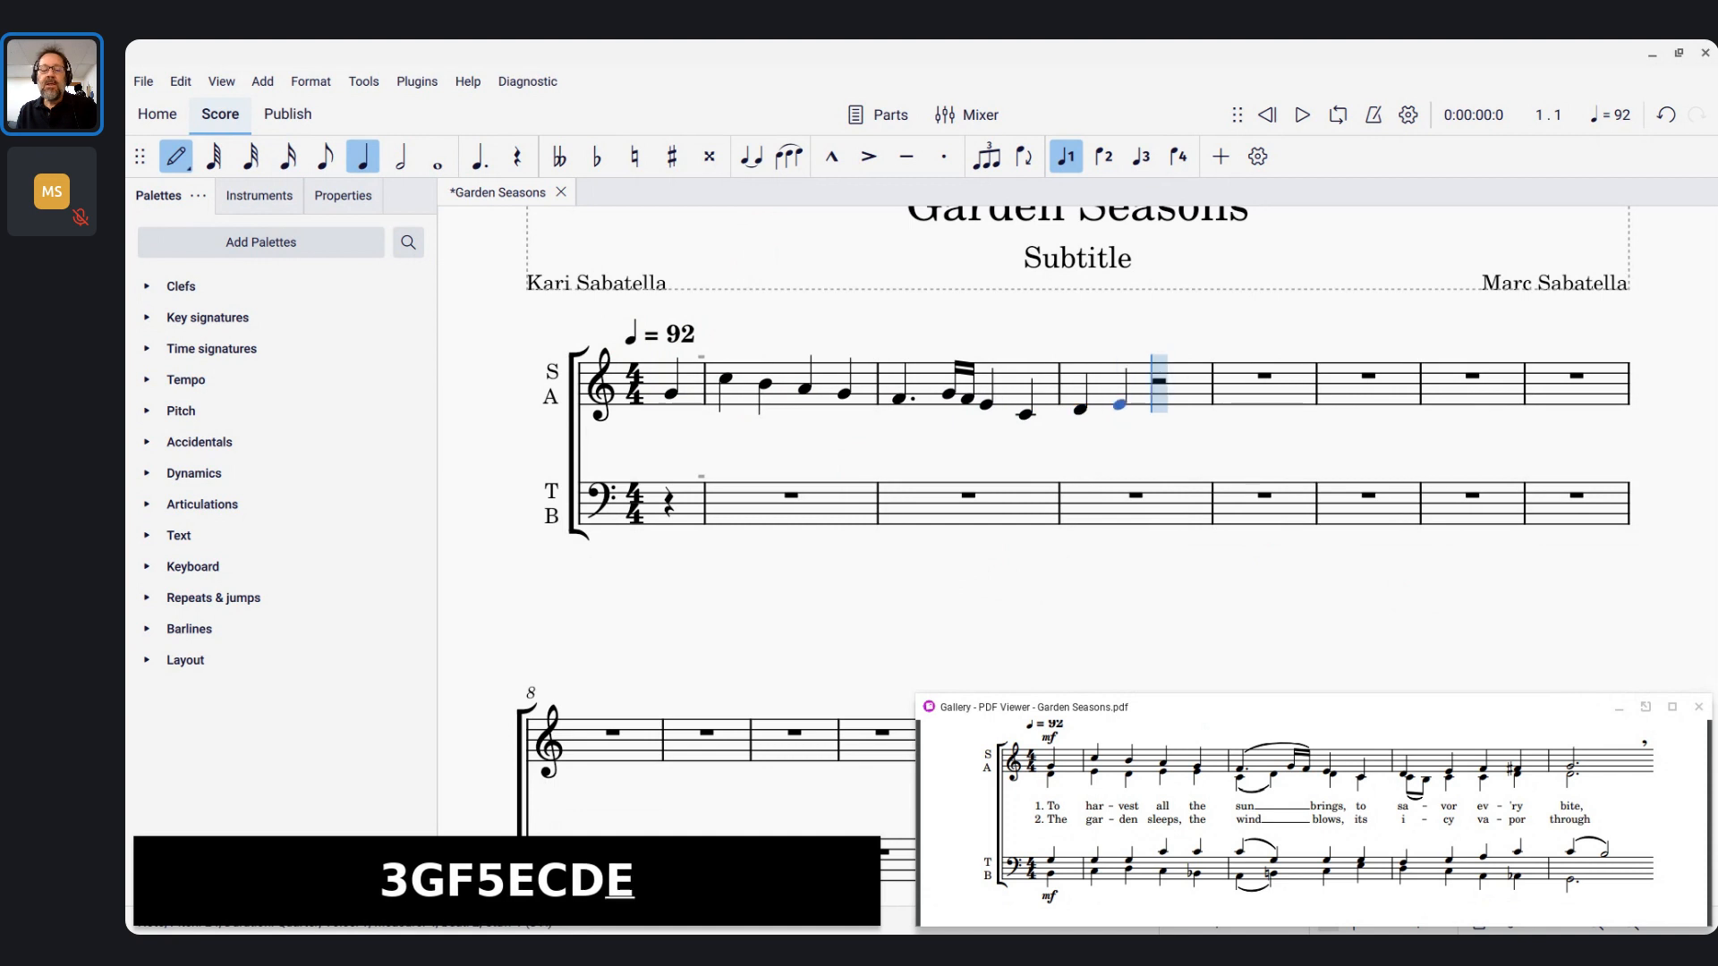
key("f")
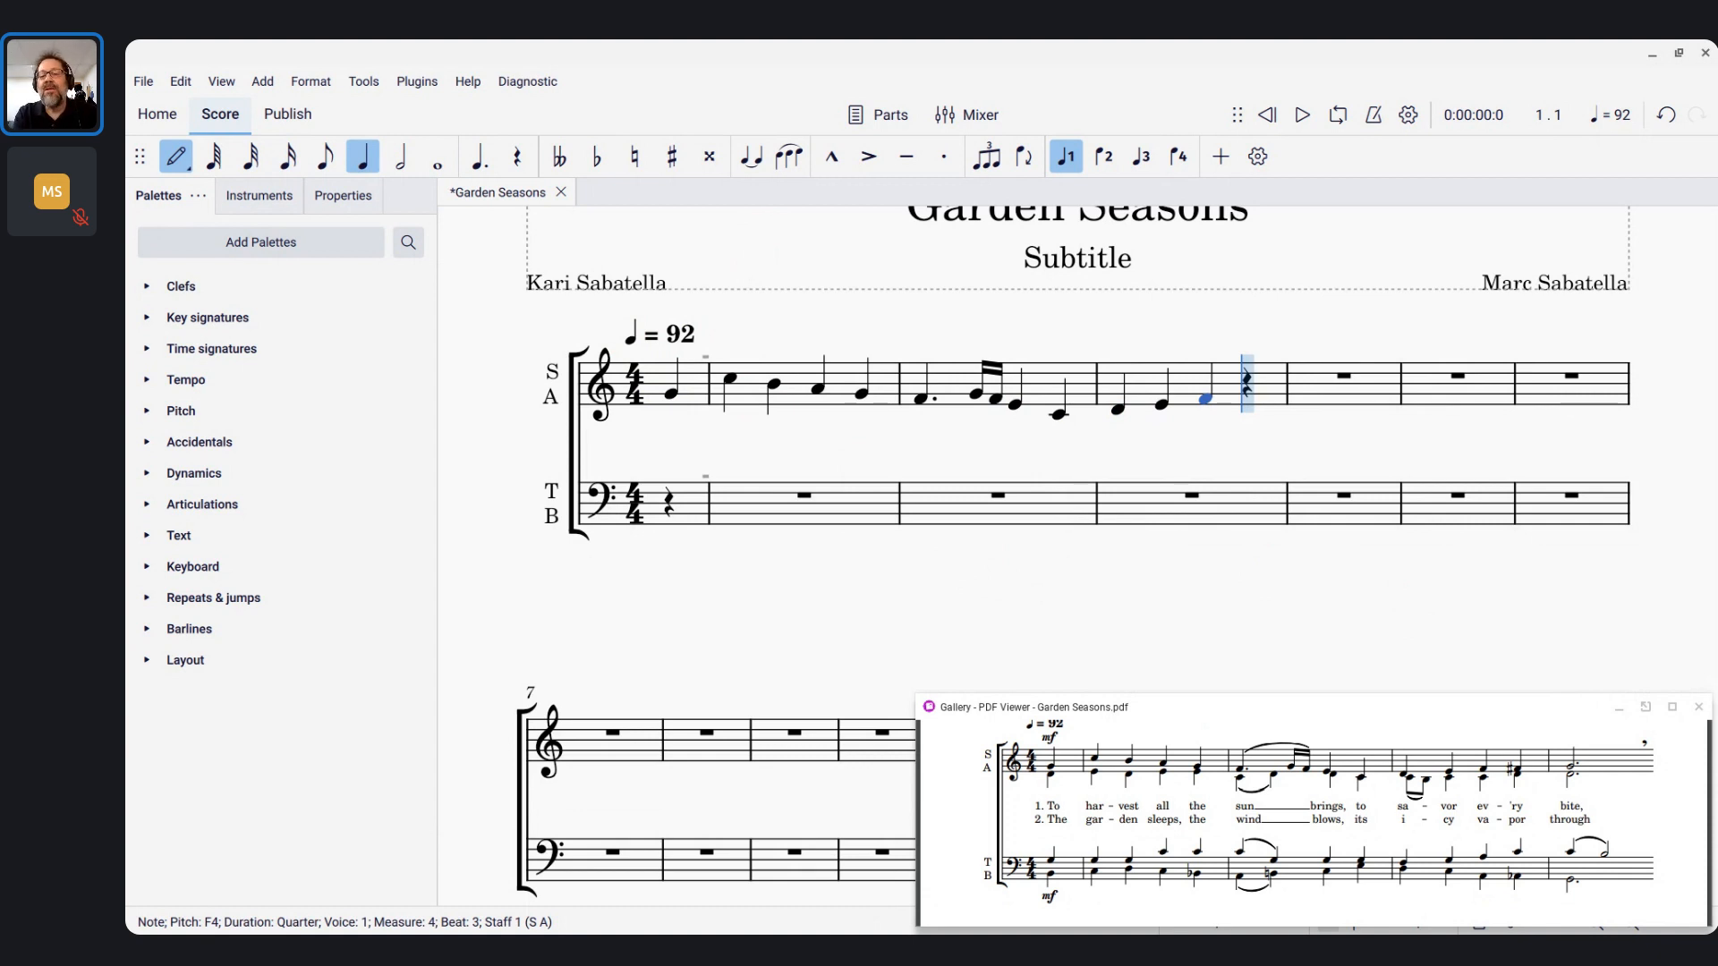
Try entering a quarter-note F on beat 4 and raising it to F-sharp, and undo both actions
key("f")
key("Up")
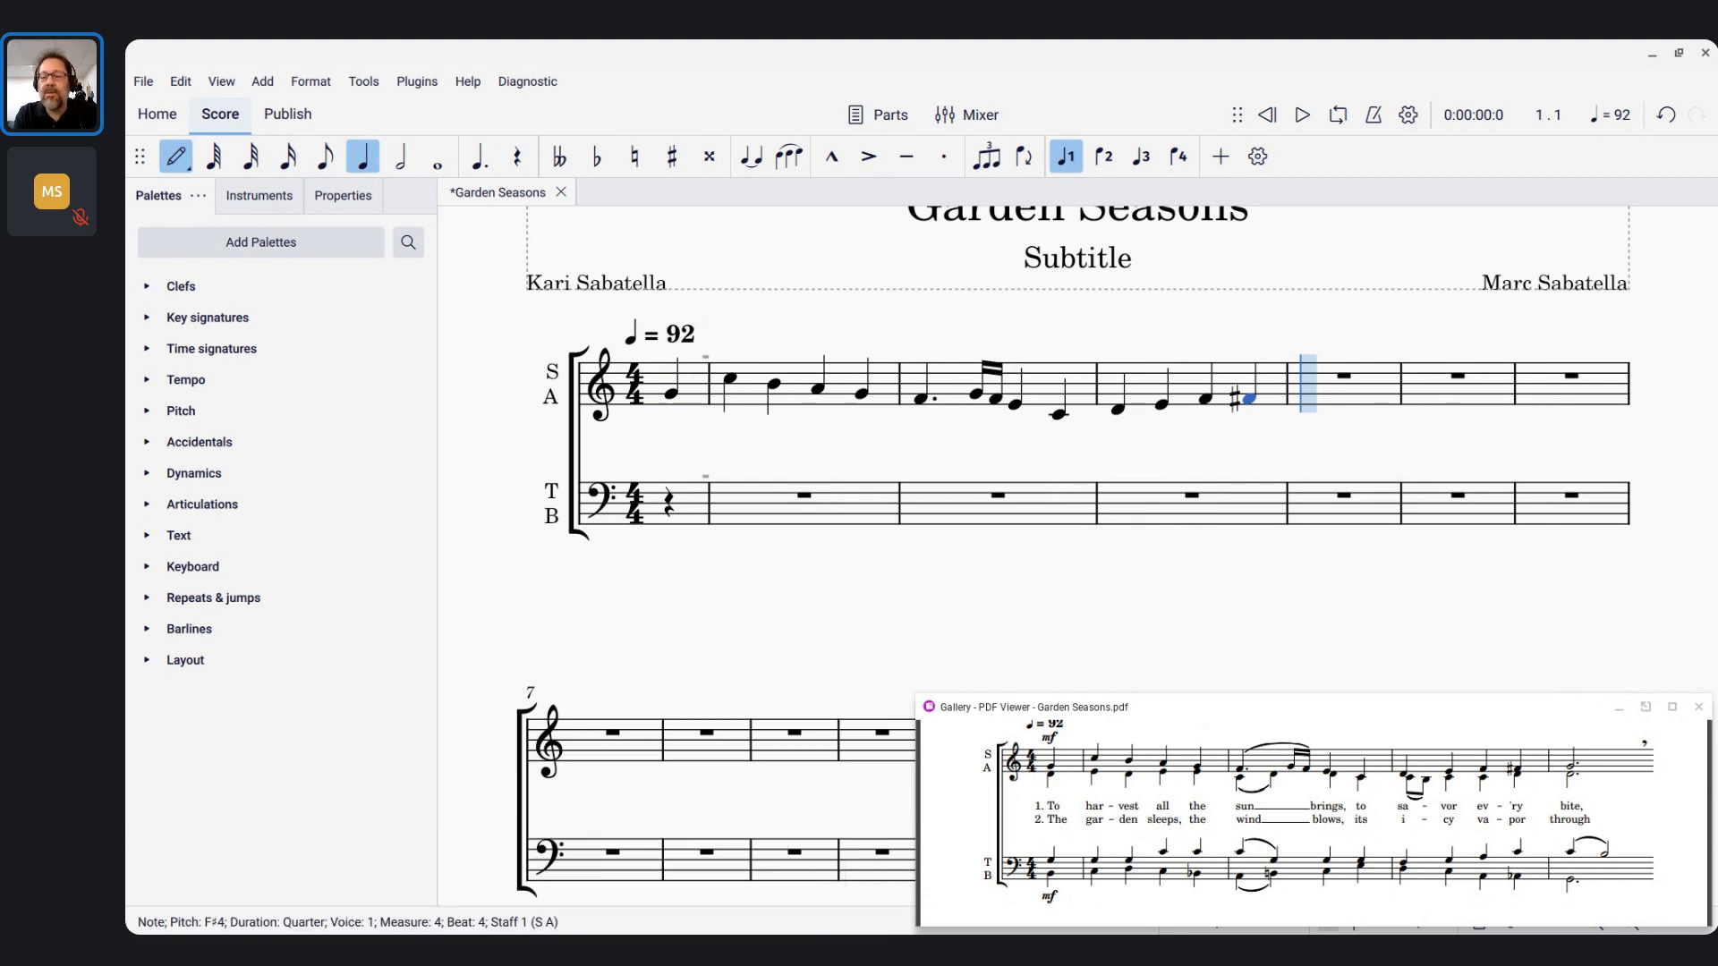
key("ctrl+z")
key("ctrl+z")
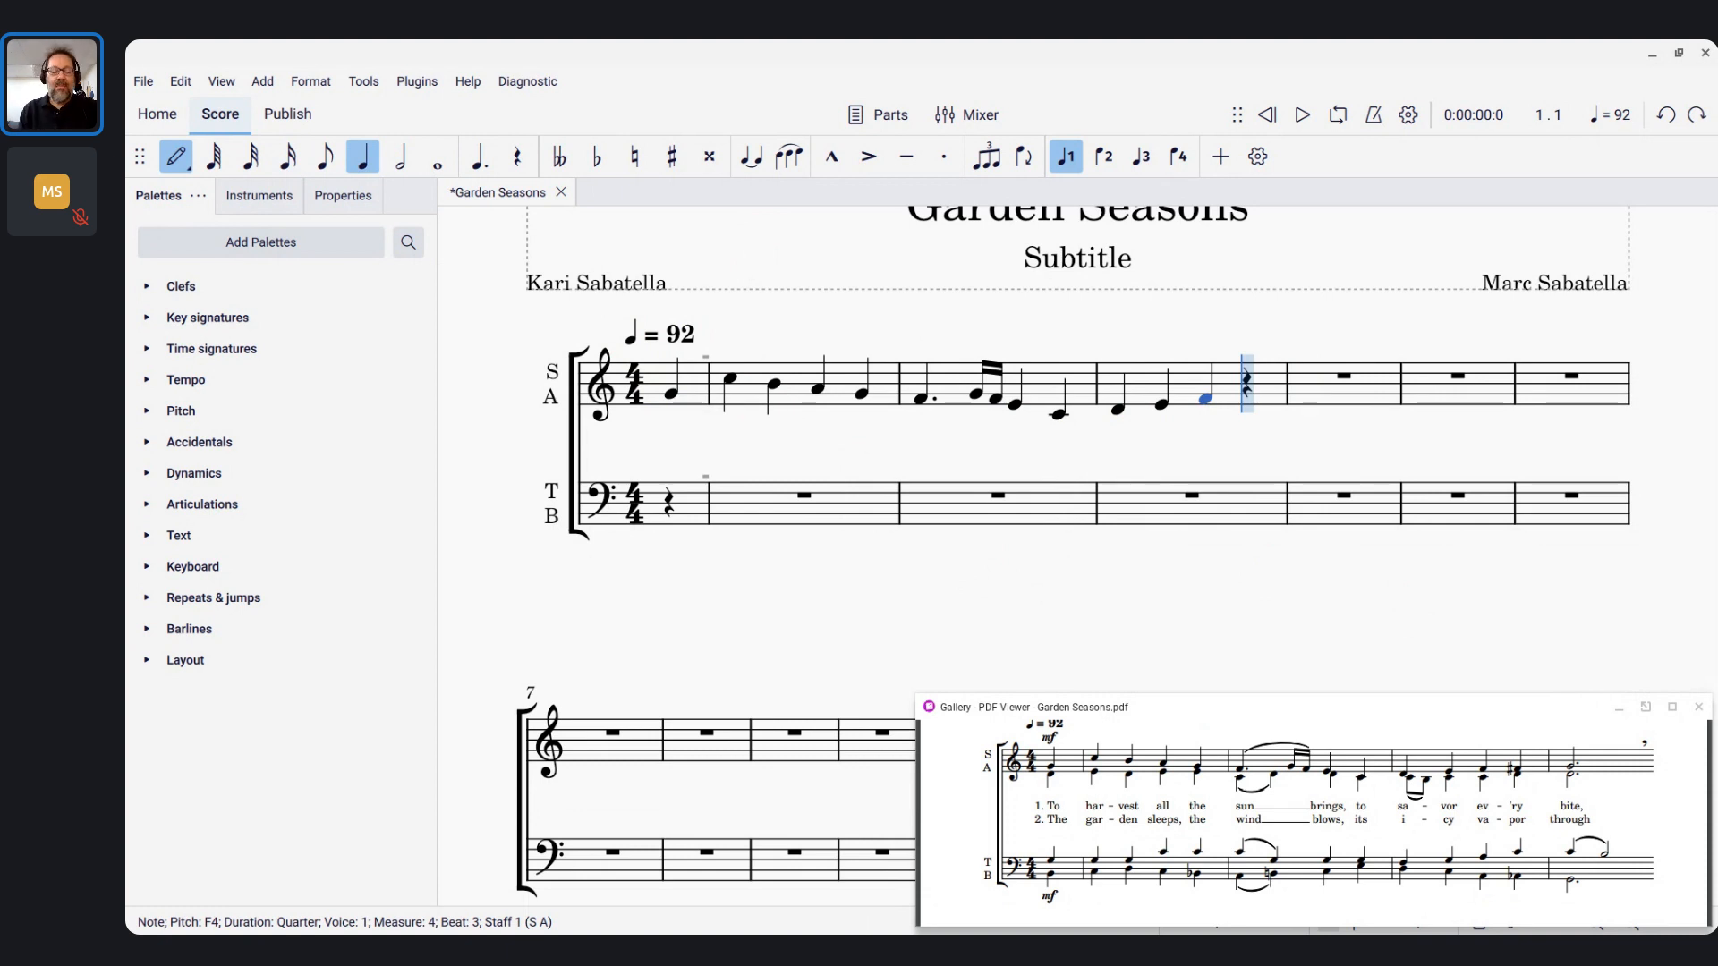
Complete the third full measure with a quarter-note F-sharp and enter a dotted-half G in the fourth full measure
key("shift+equal")
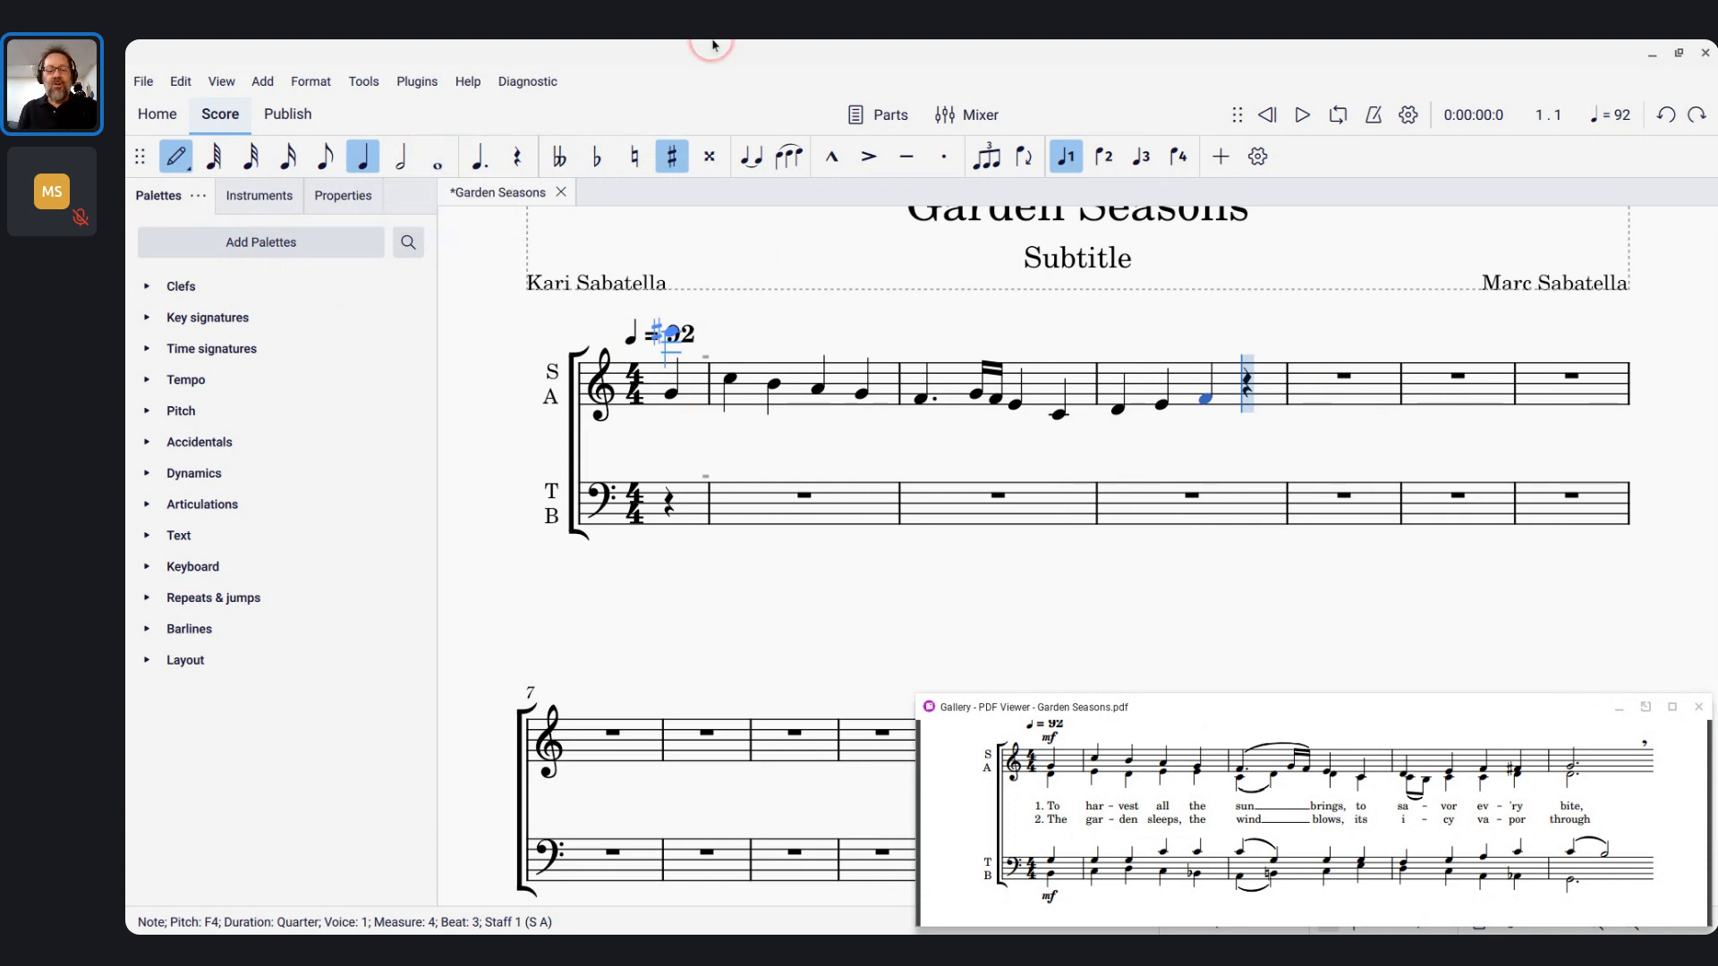
key("f")
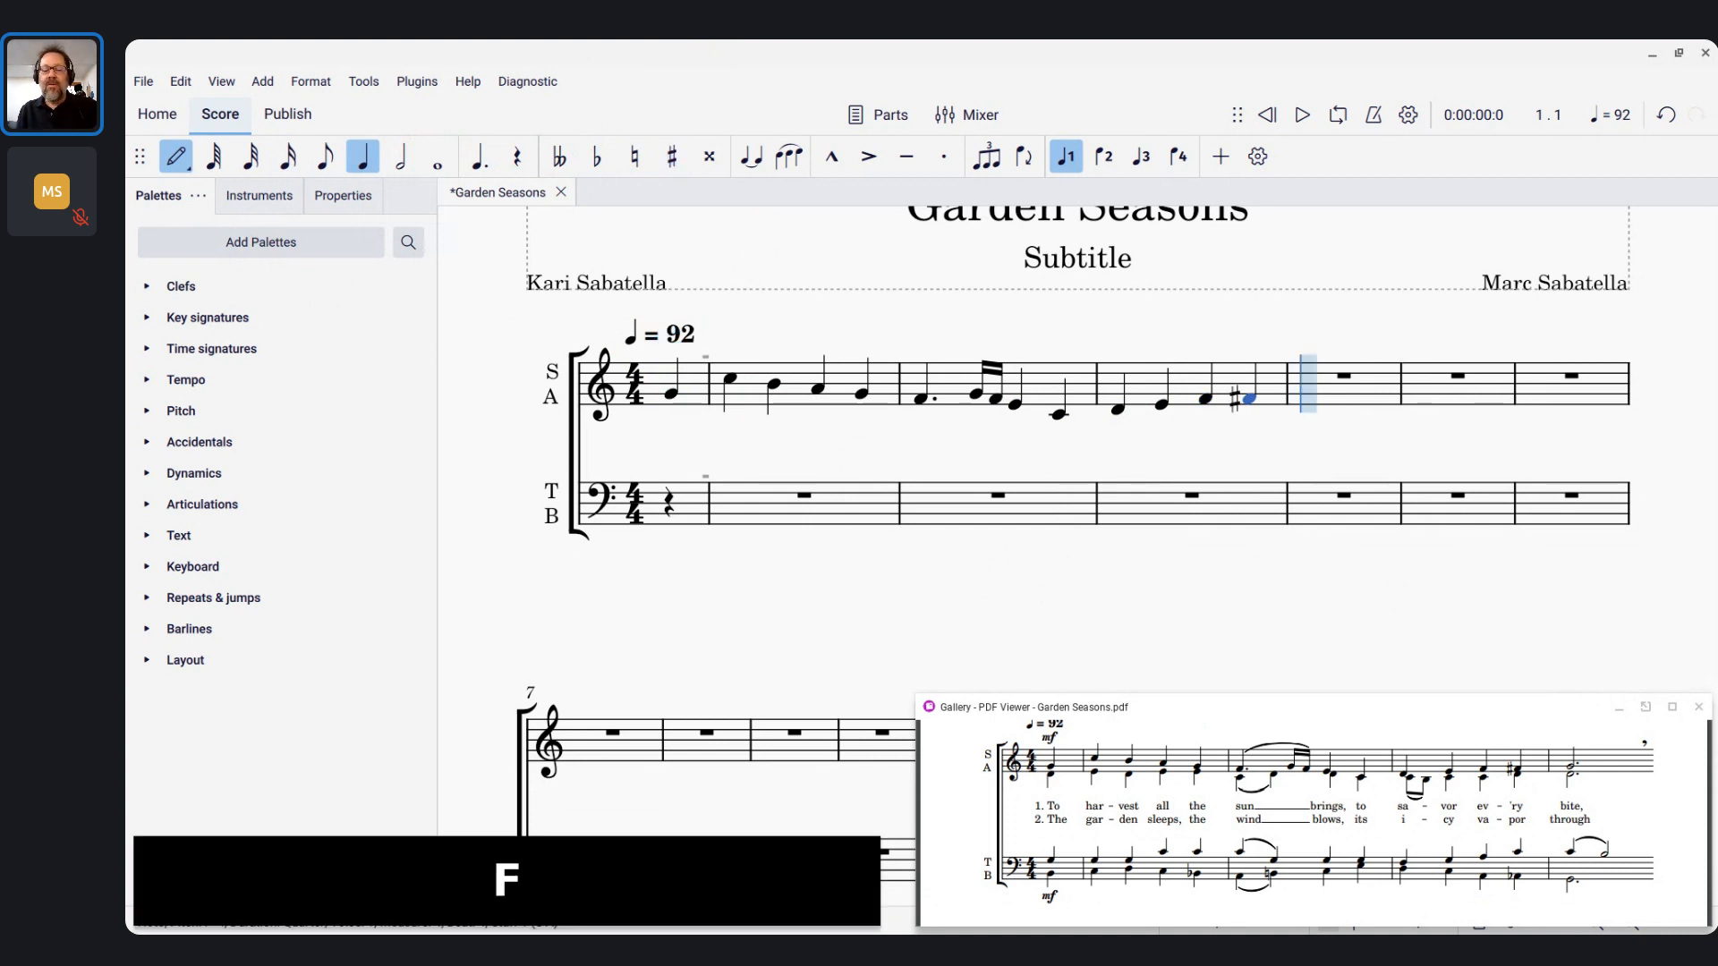
key("6")
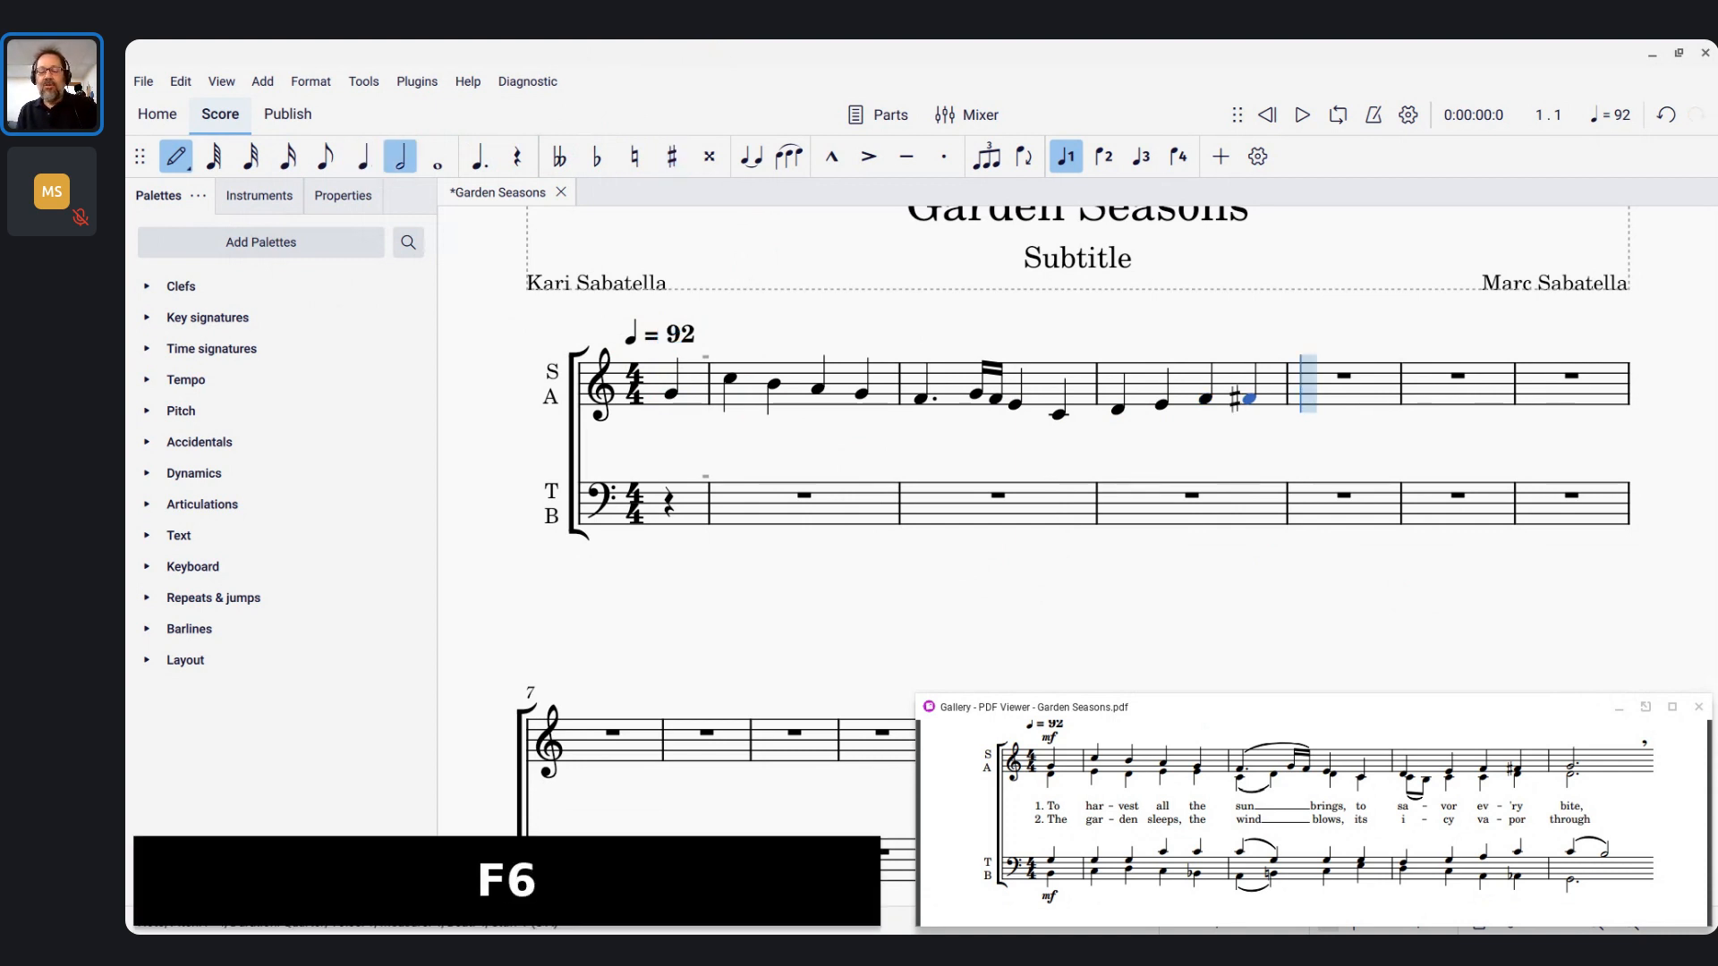
key("period")
key("g")
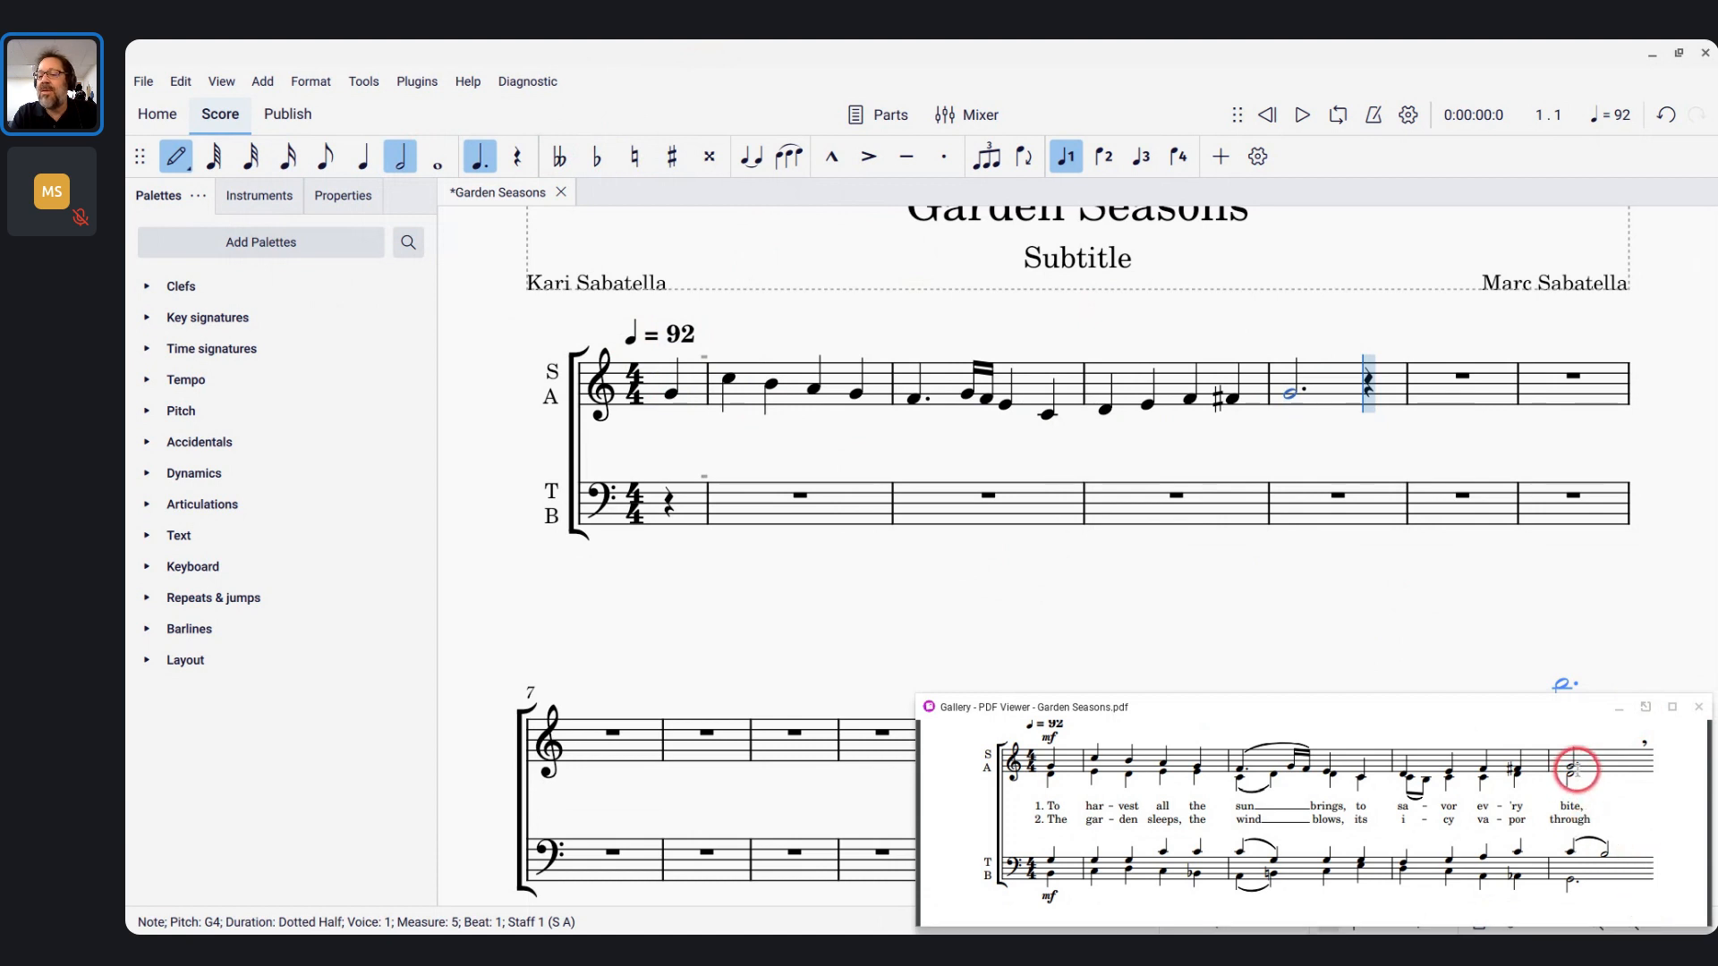
Enter a quarter-note E on beat 4 of the fourth full measure, undoing the dotted-half E tried first, and leave note input
scroll(1576, 767, "down", 3)
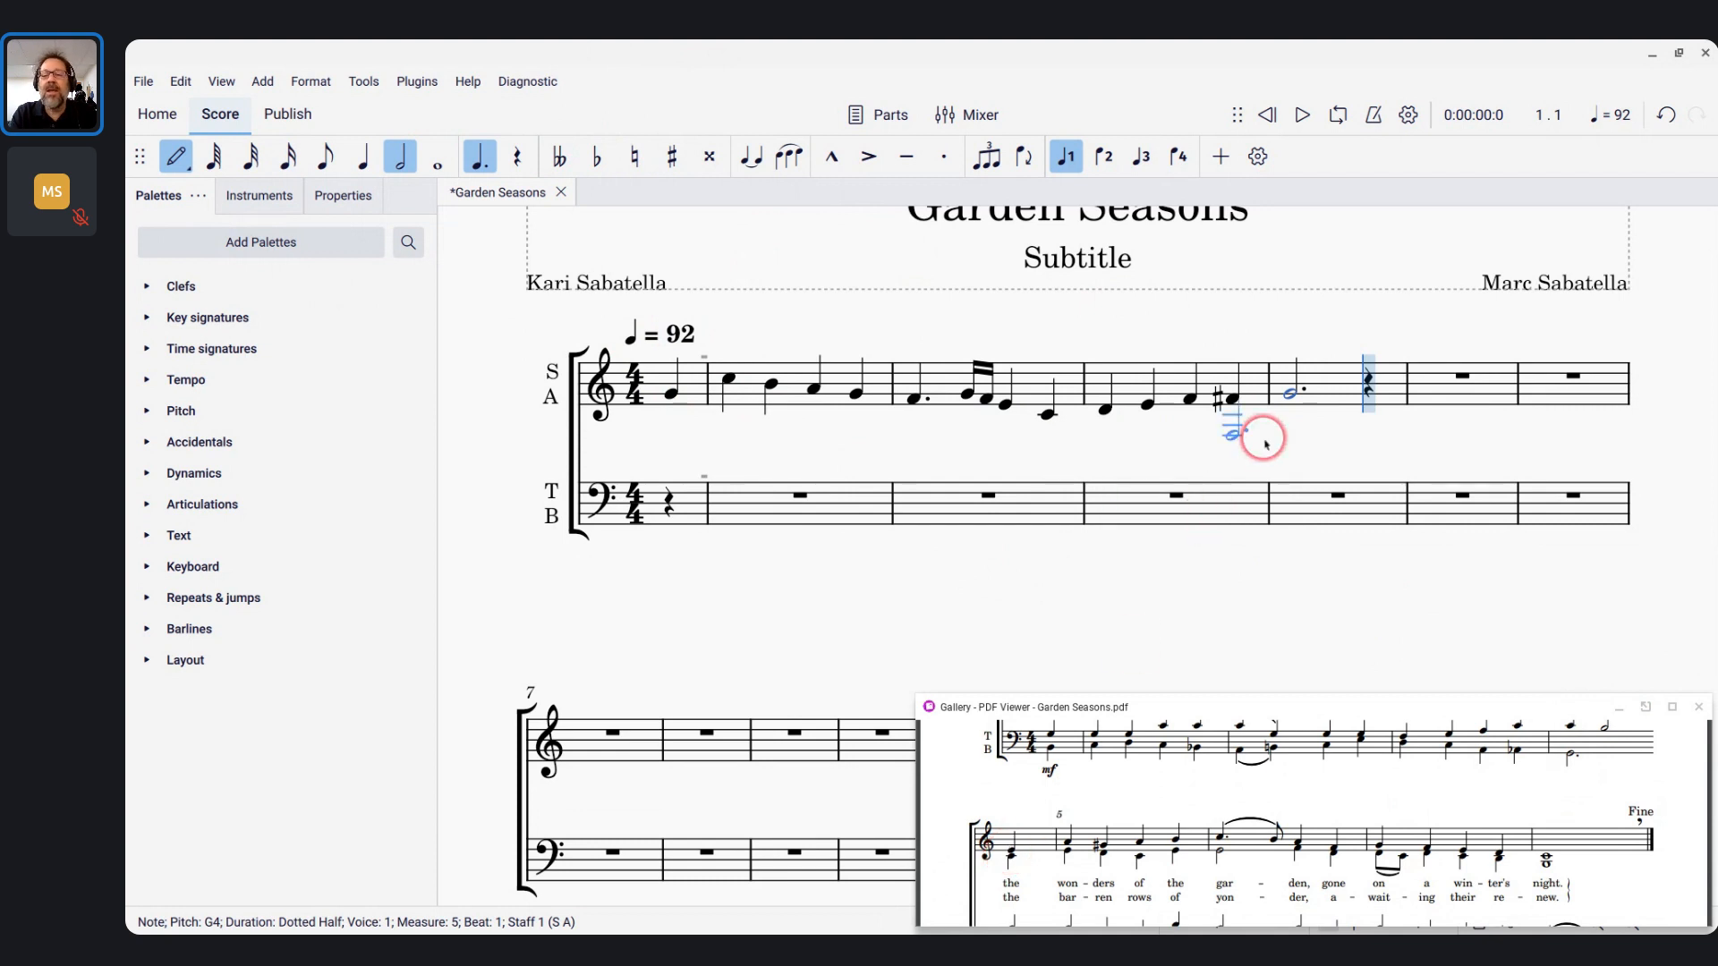
key("e")
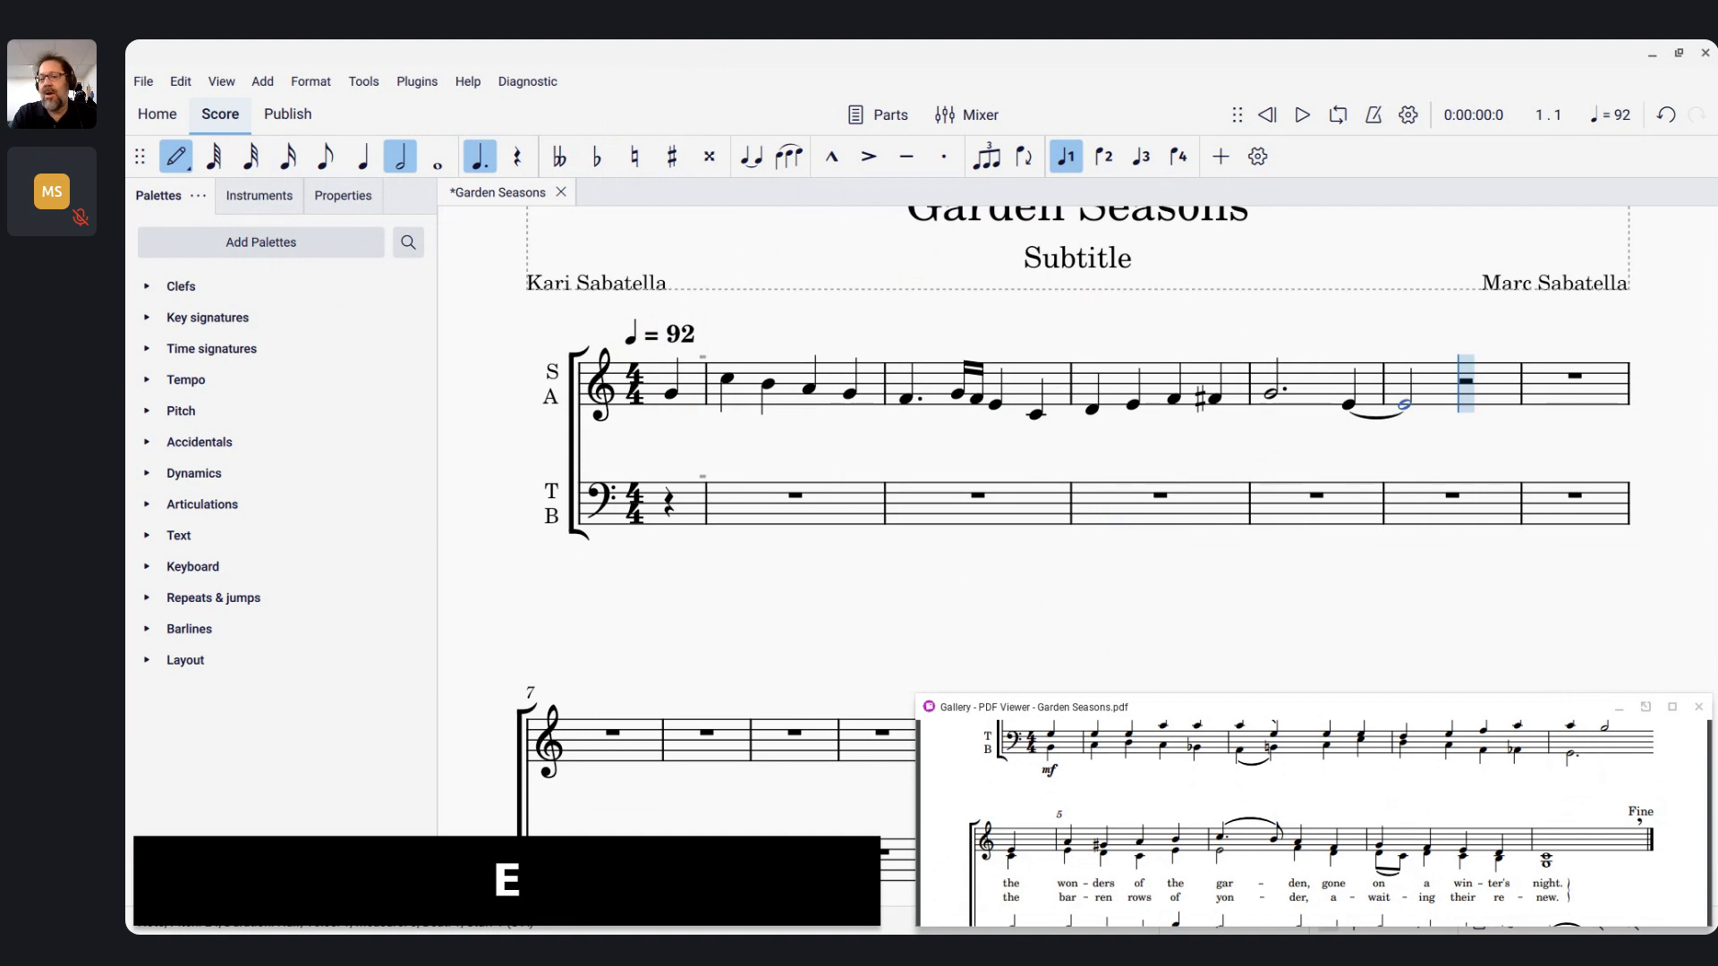
key("ctrl+z")
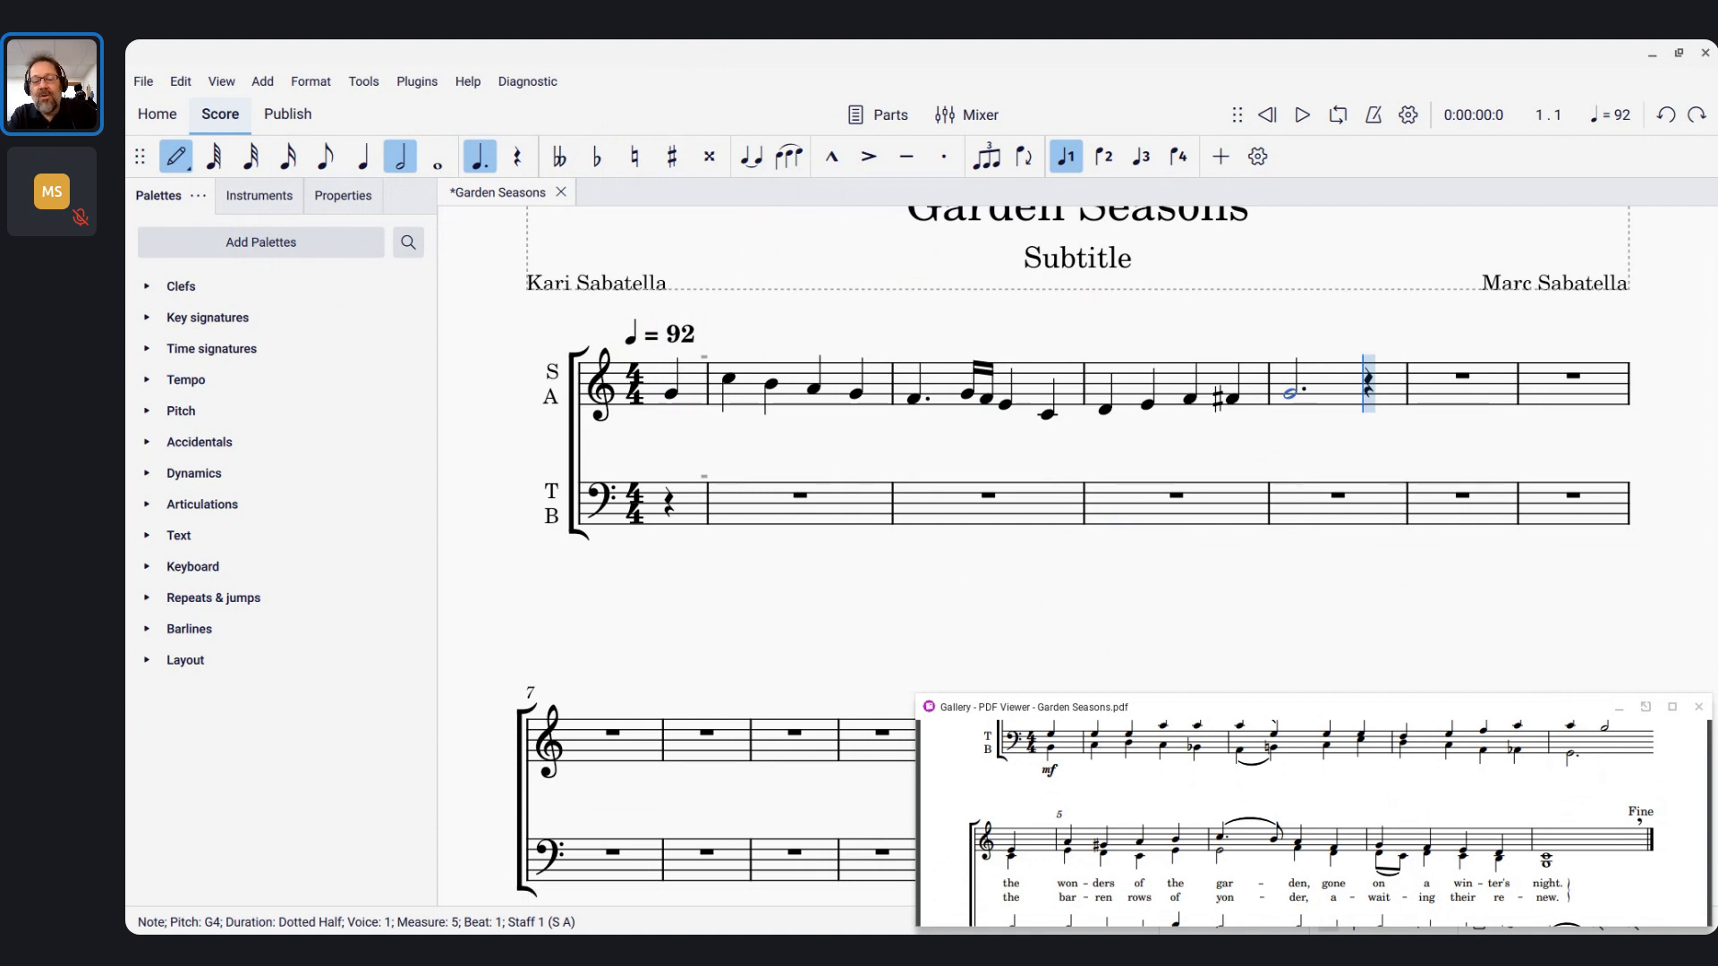
key("5")
key("e")
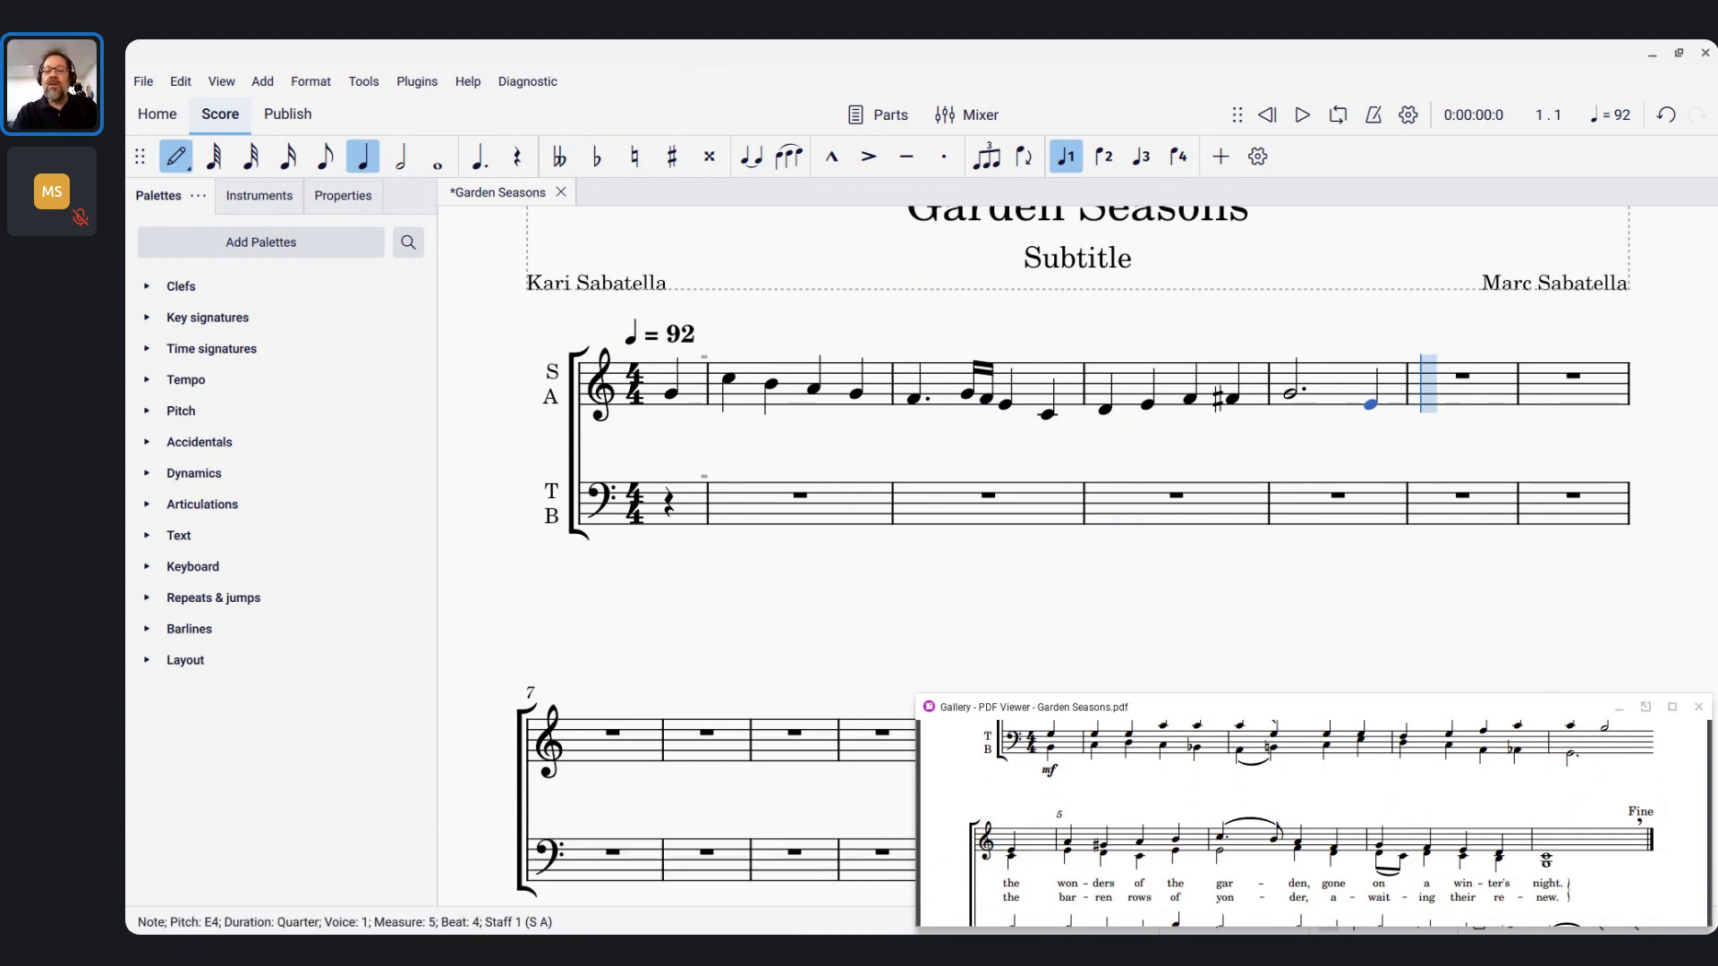
scroll(1318, 767, "up", 3)
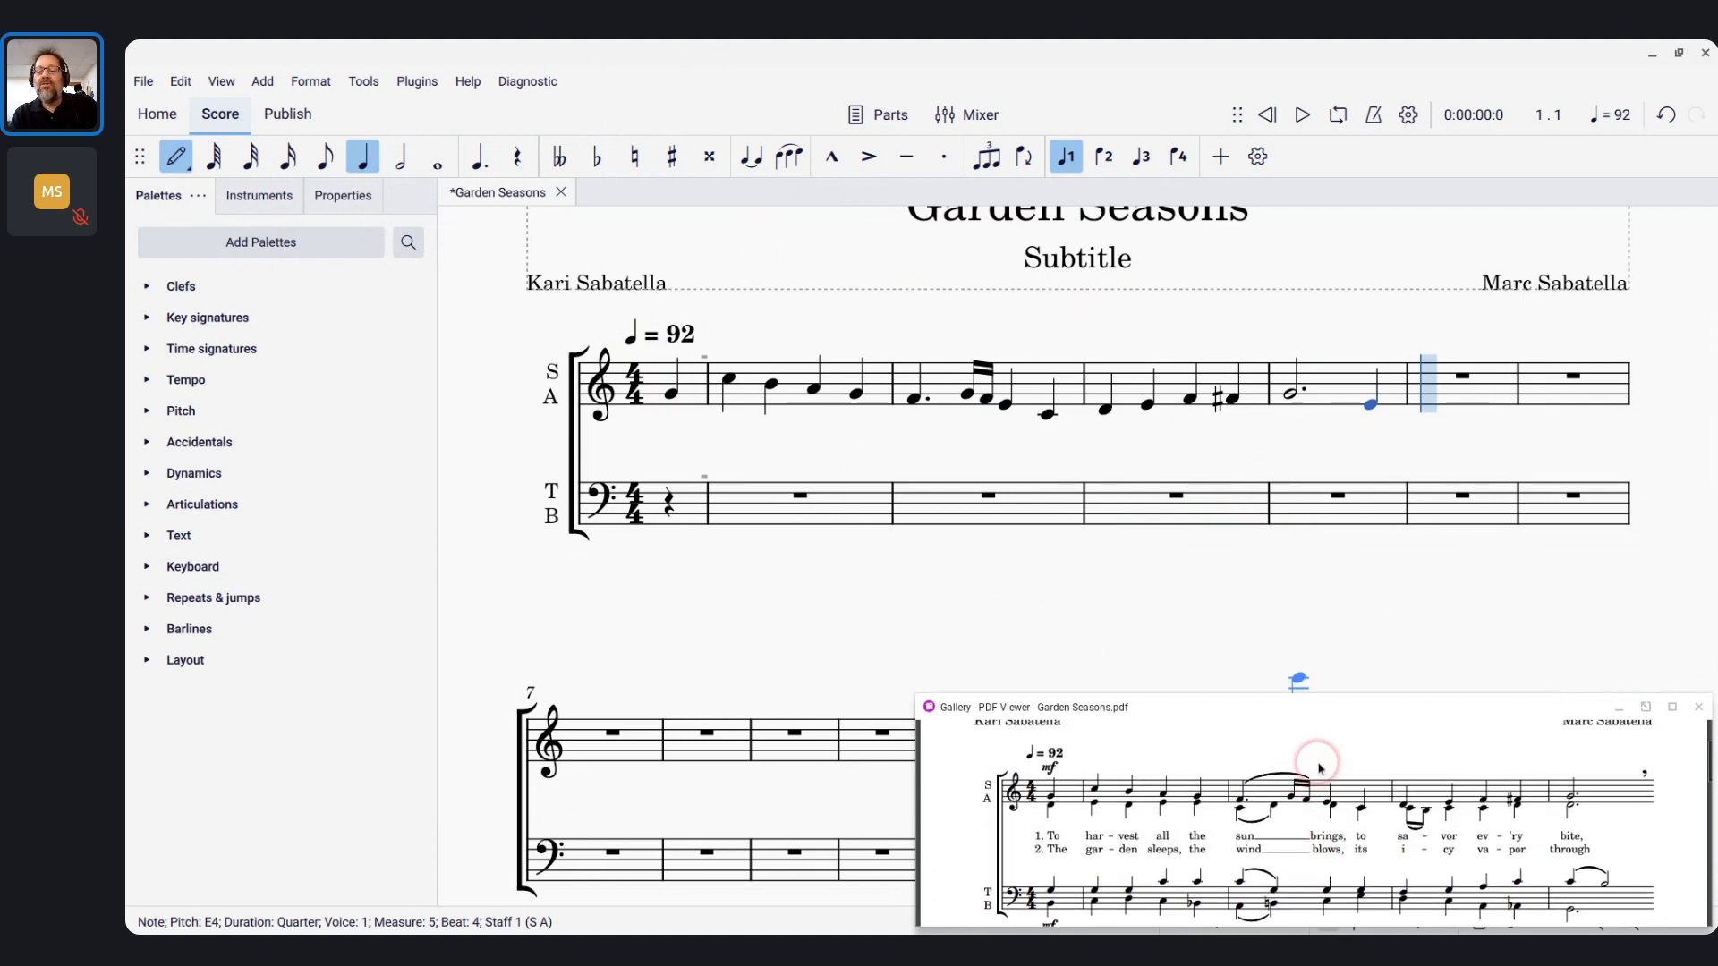
key("Escape")
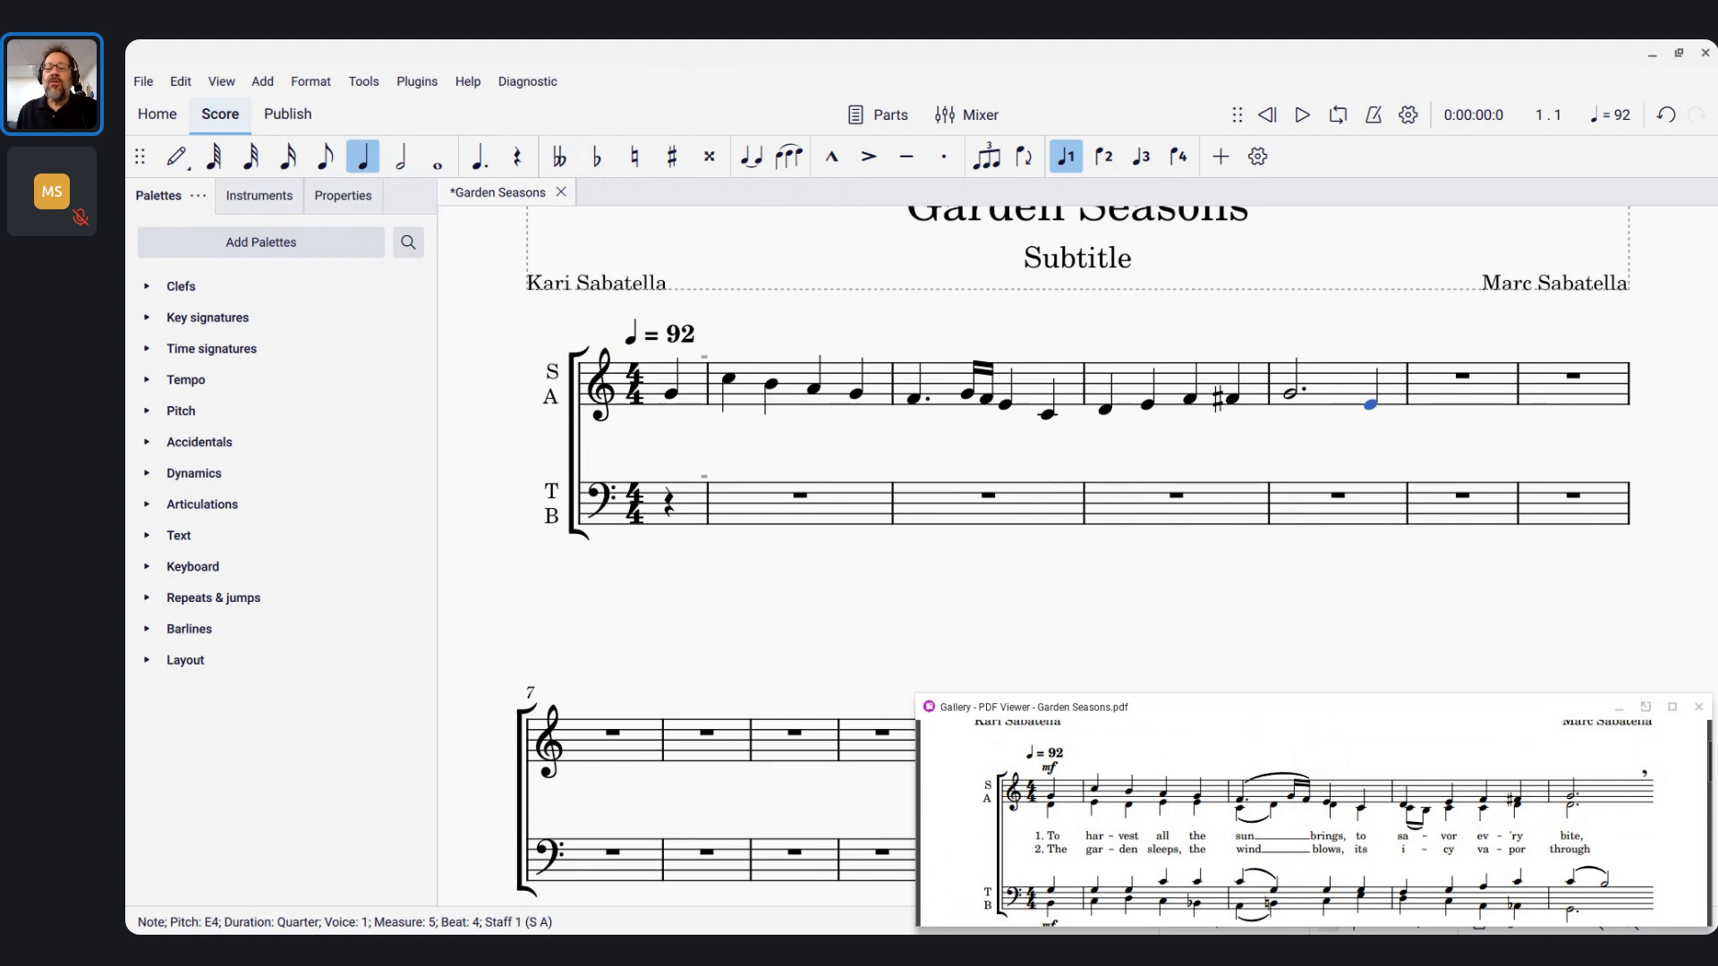
Check the live chat window, and unpin and minimize it to uncover the score
key("alt+Tab")
key("alt+Tab")
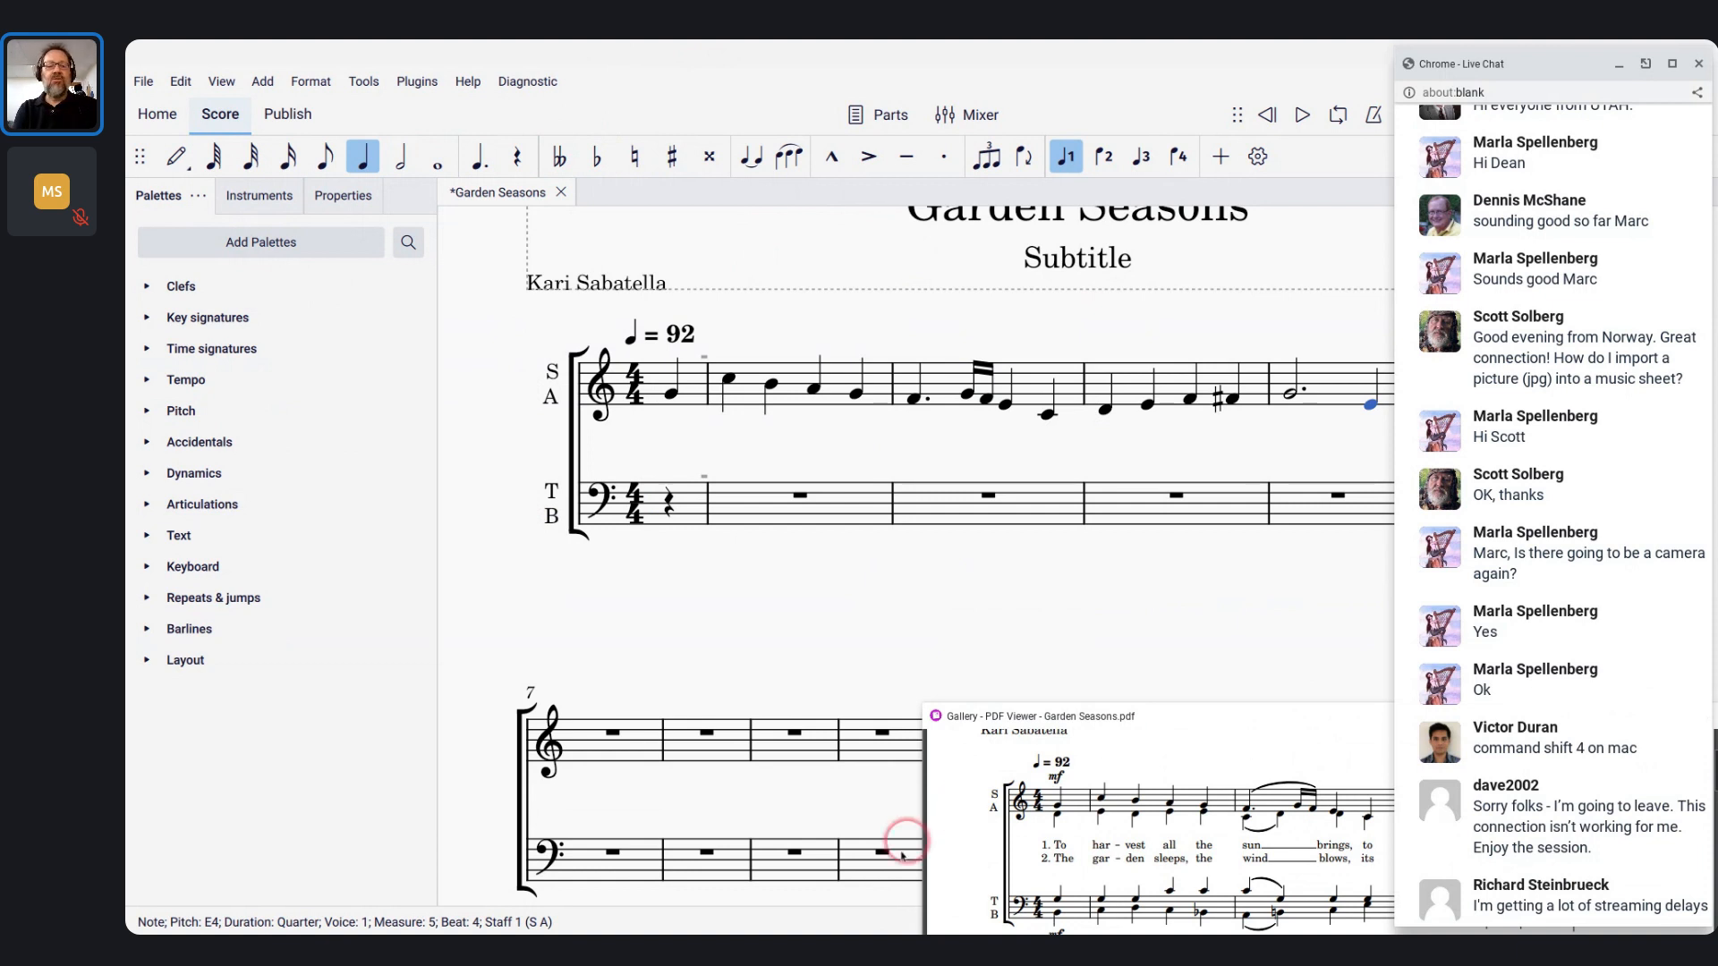
left_click(836, 568)
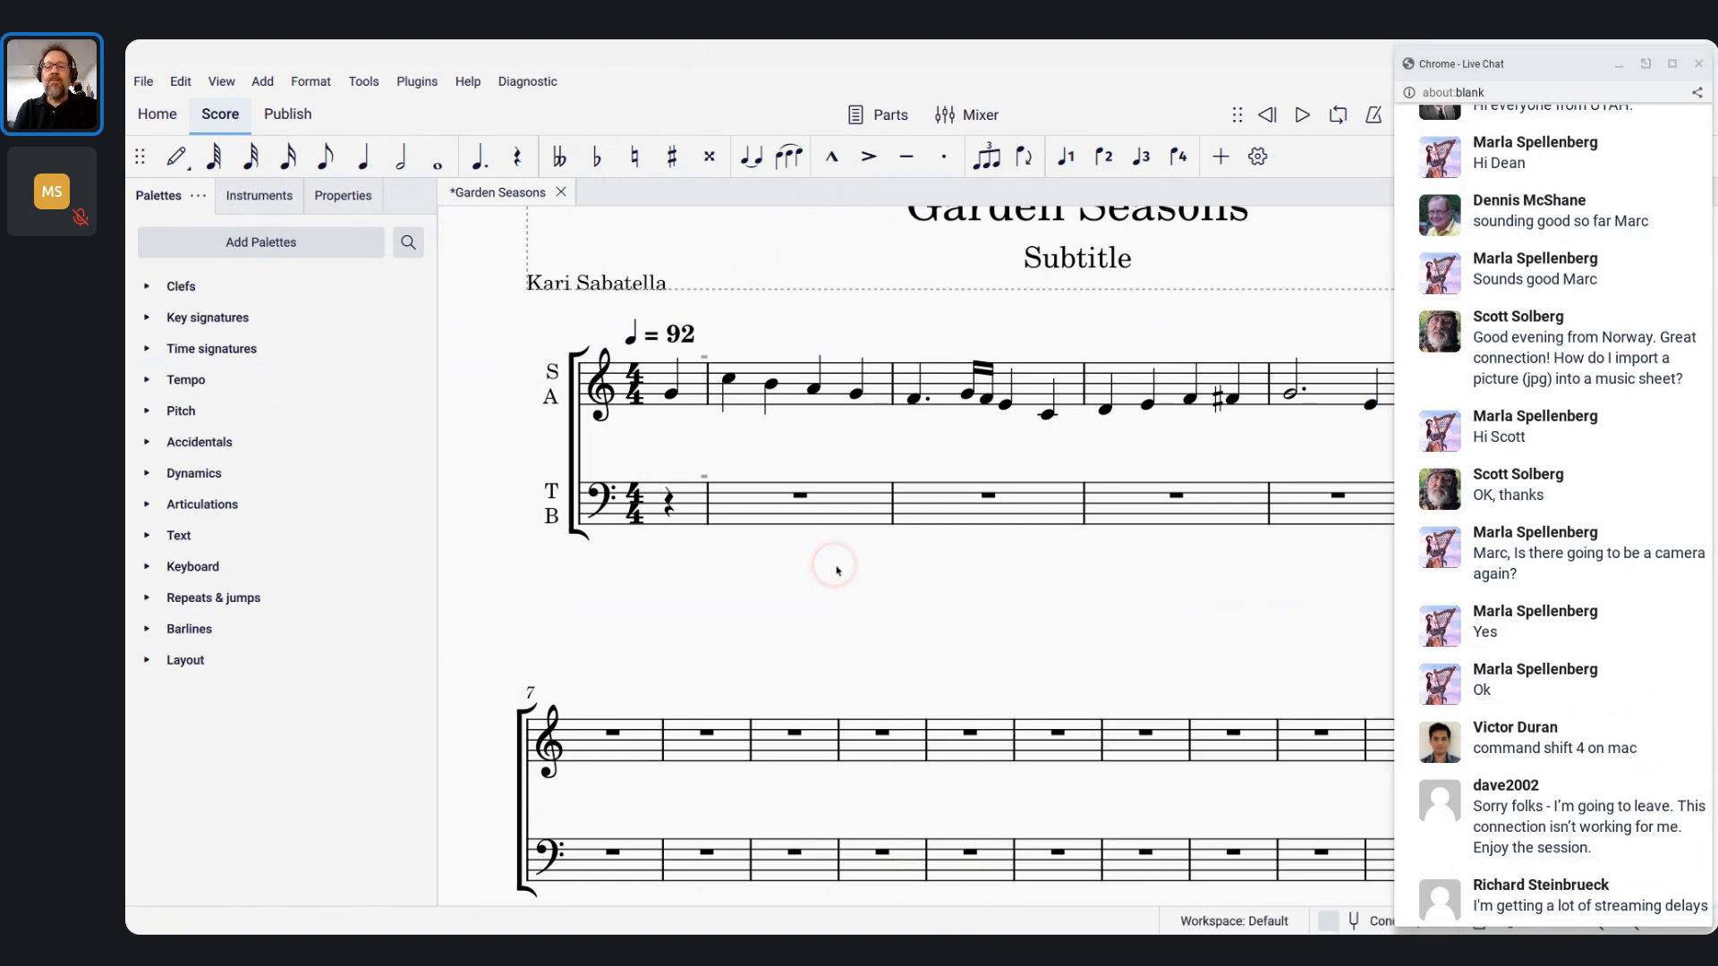
key("alt+Tab")
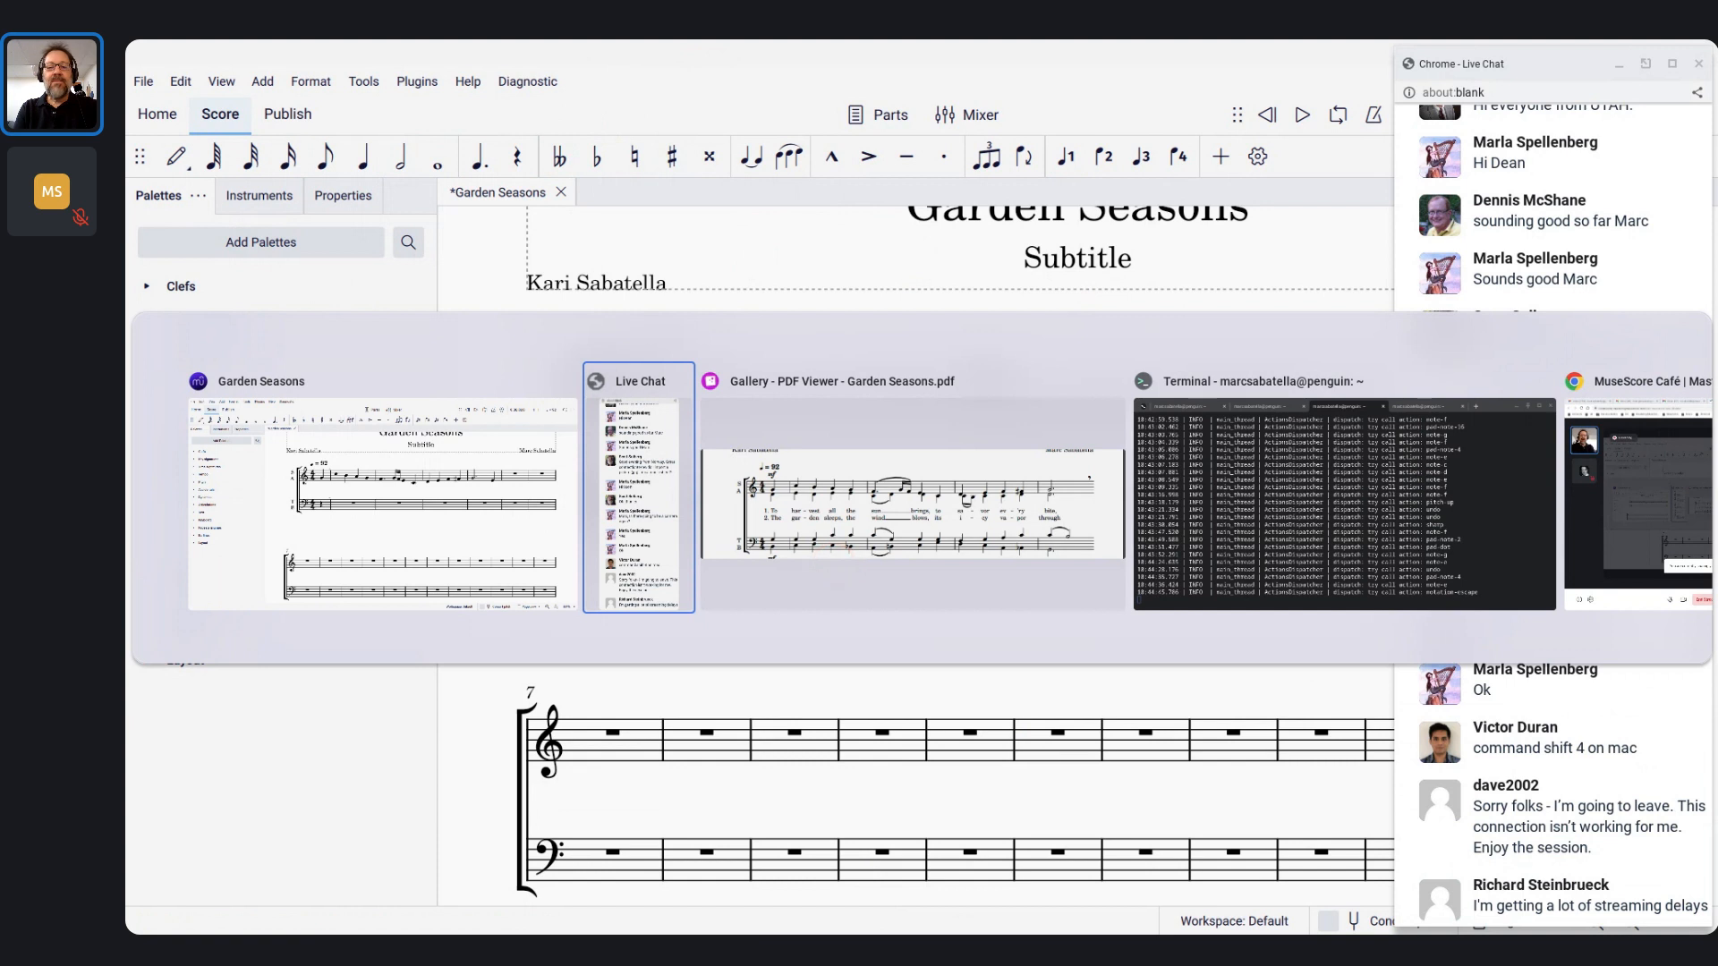
key("alt+shift+Tab")
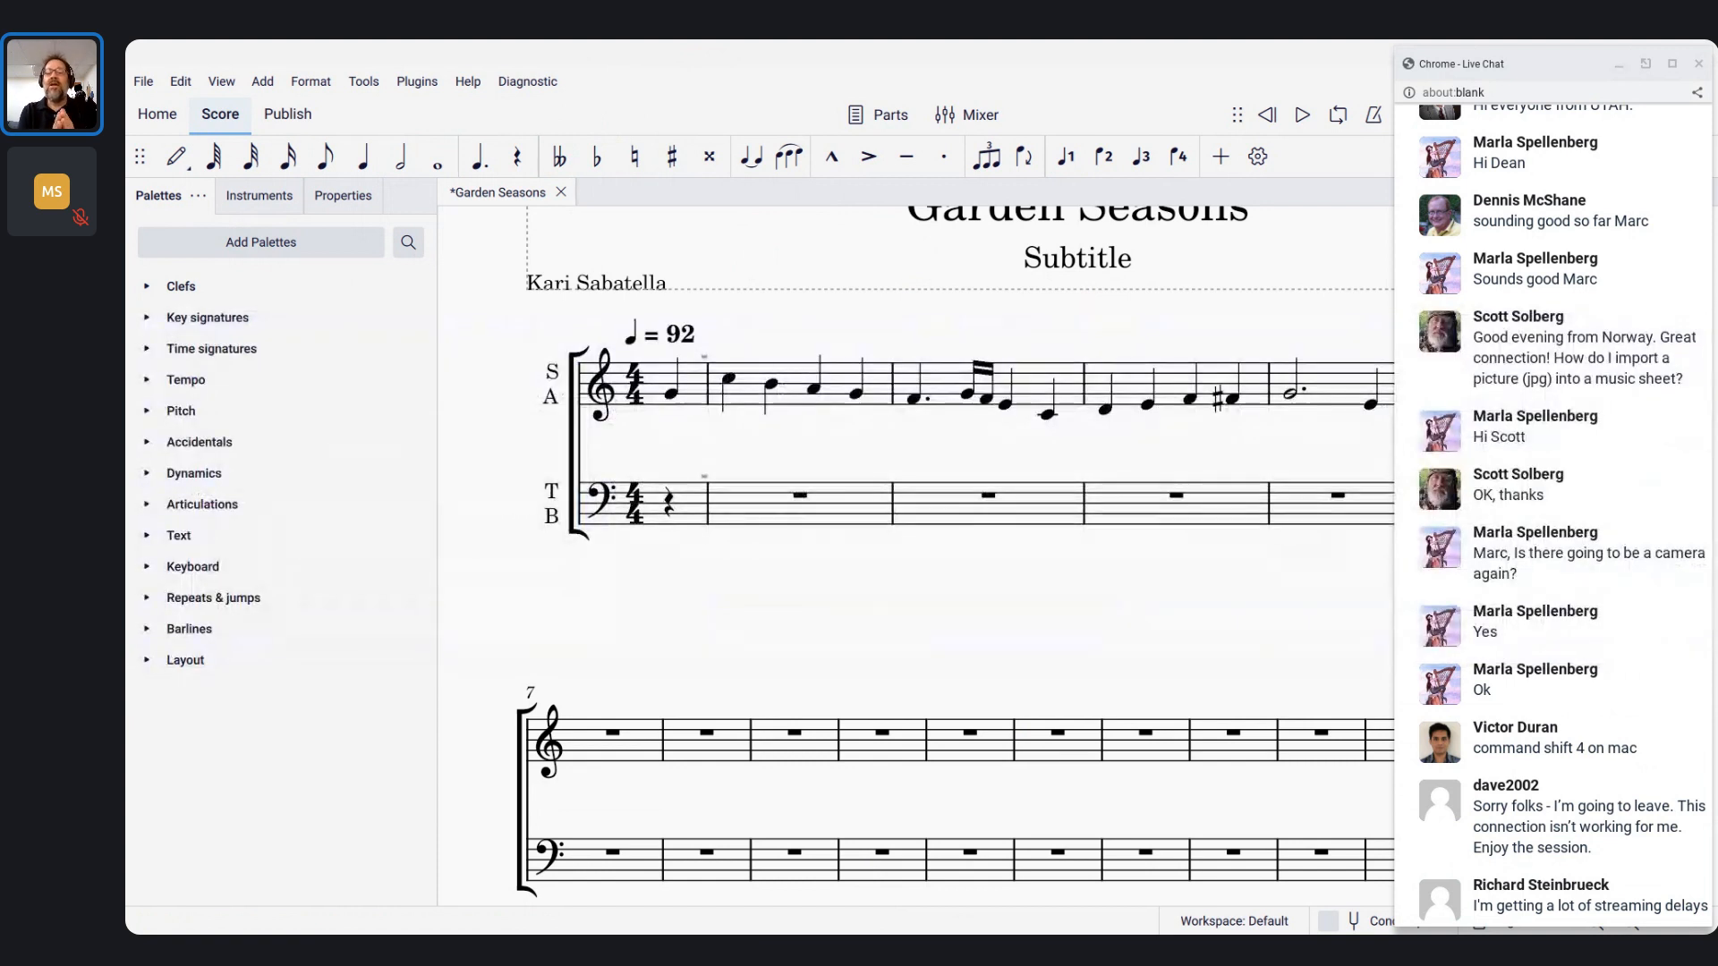
left_click(1619, 65)
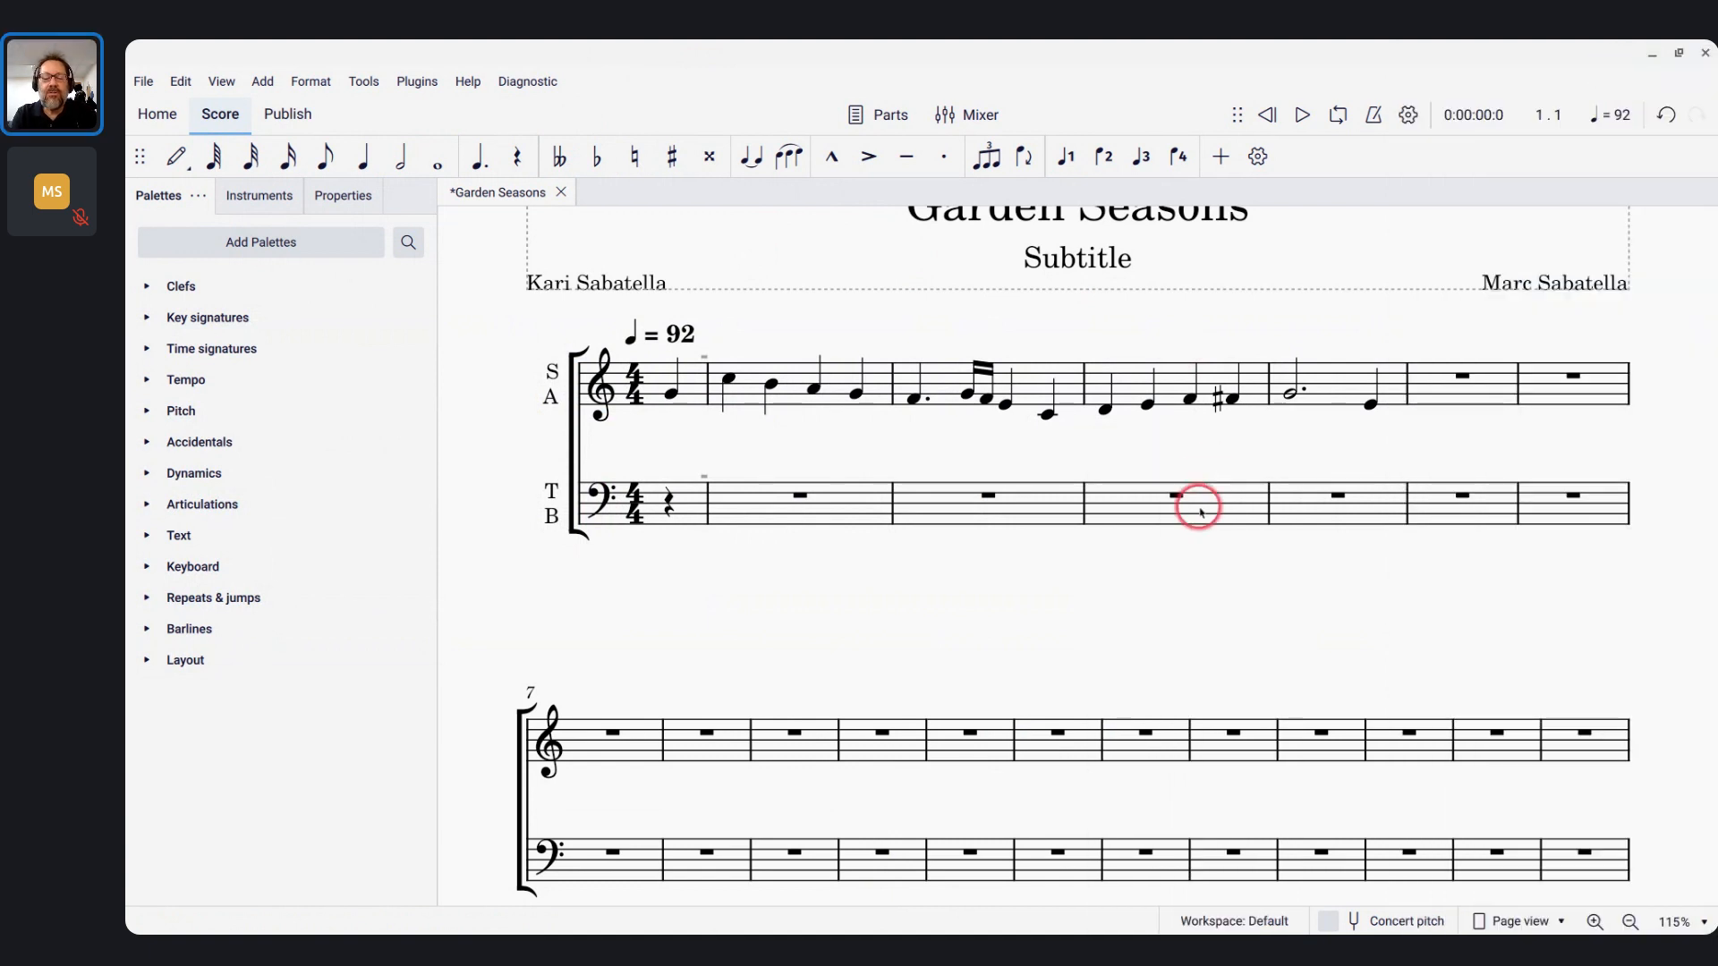
key("alt+Tab")
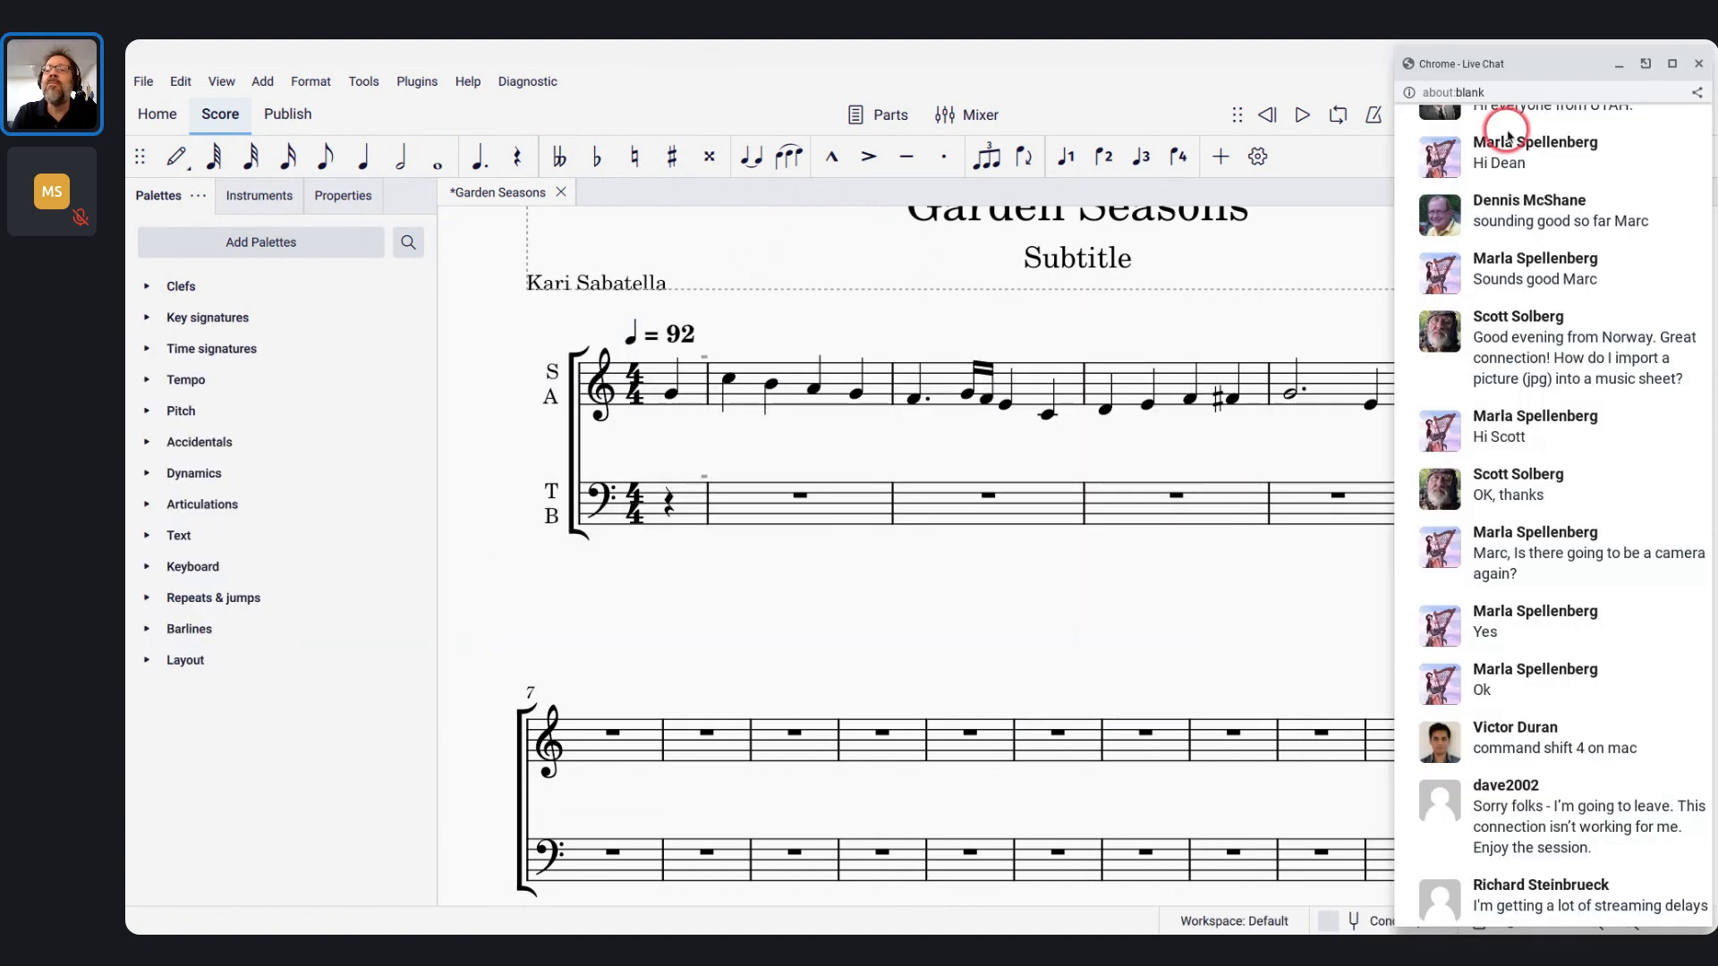
left_click(1644, 64)
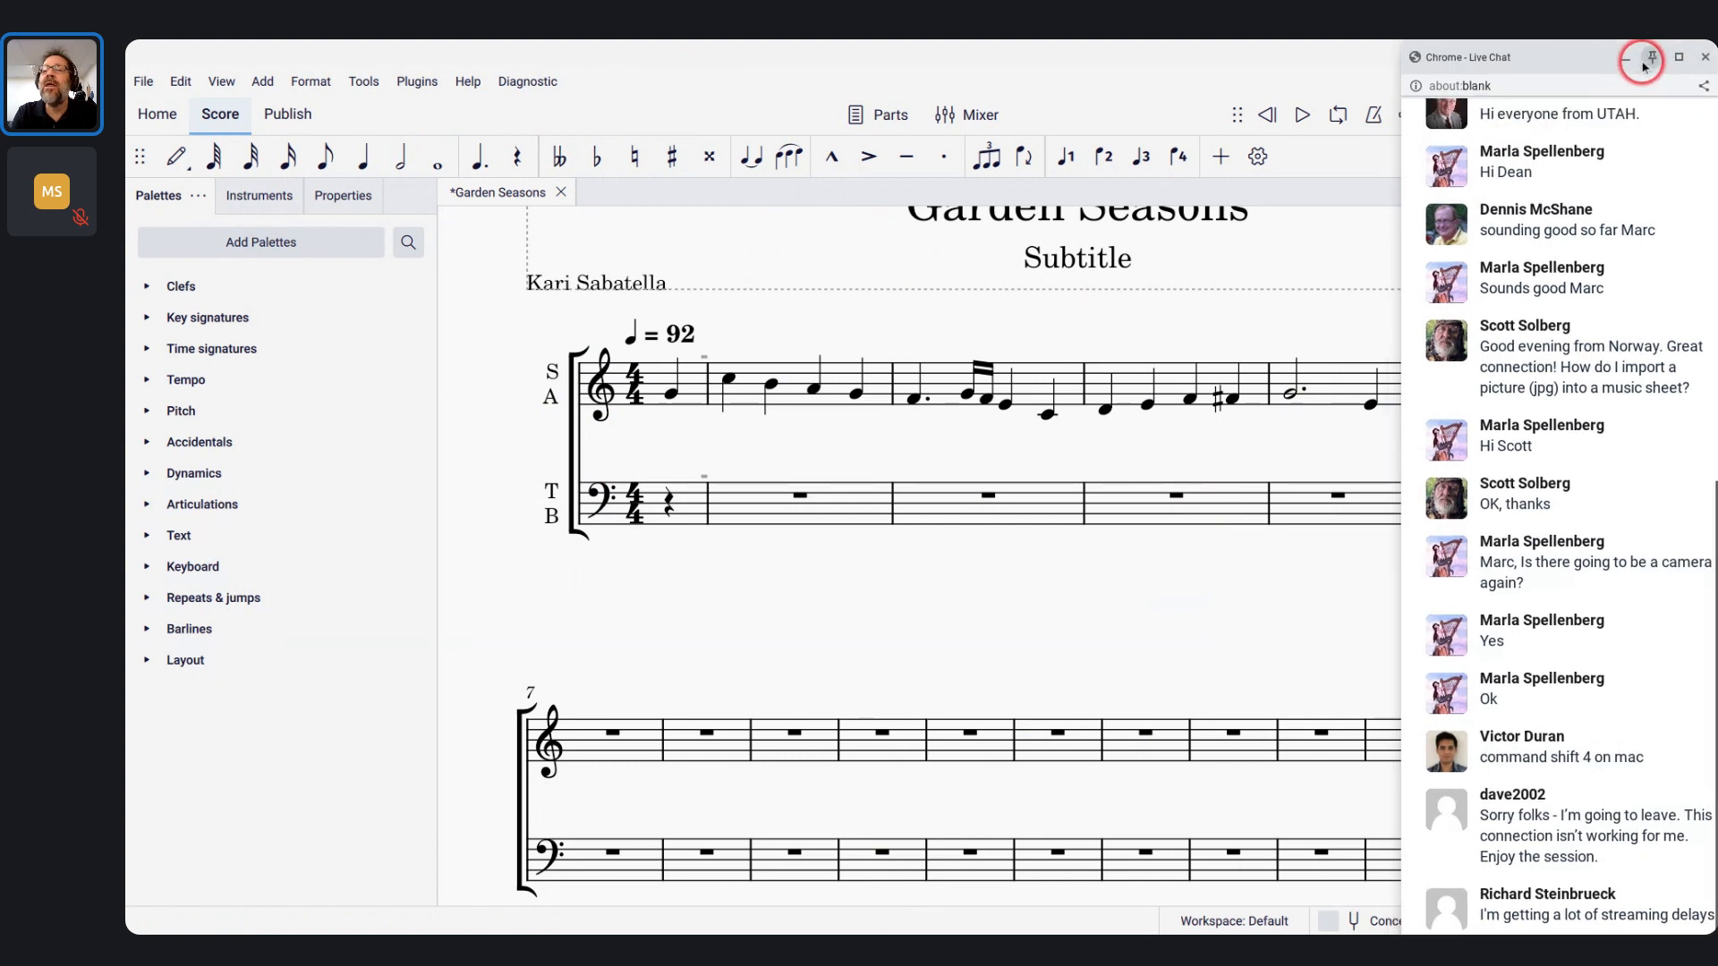
left_click(1626, 59)
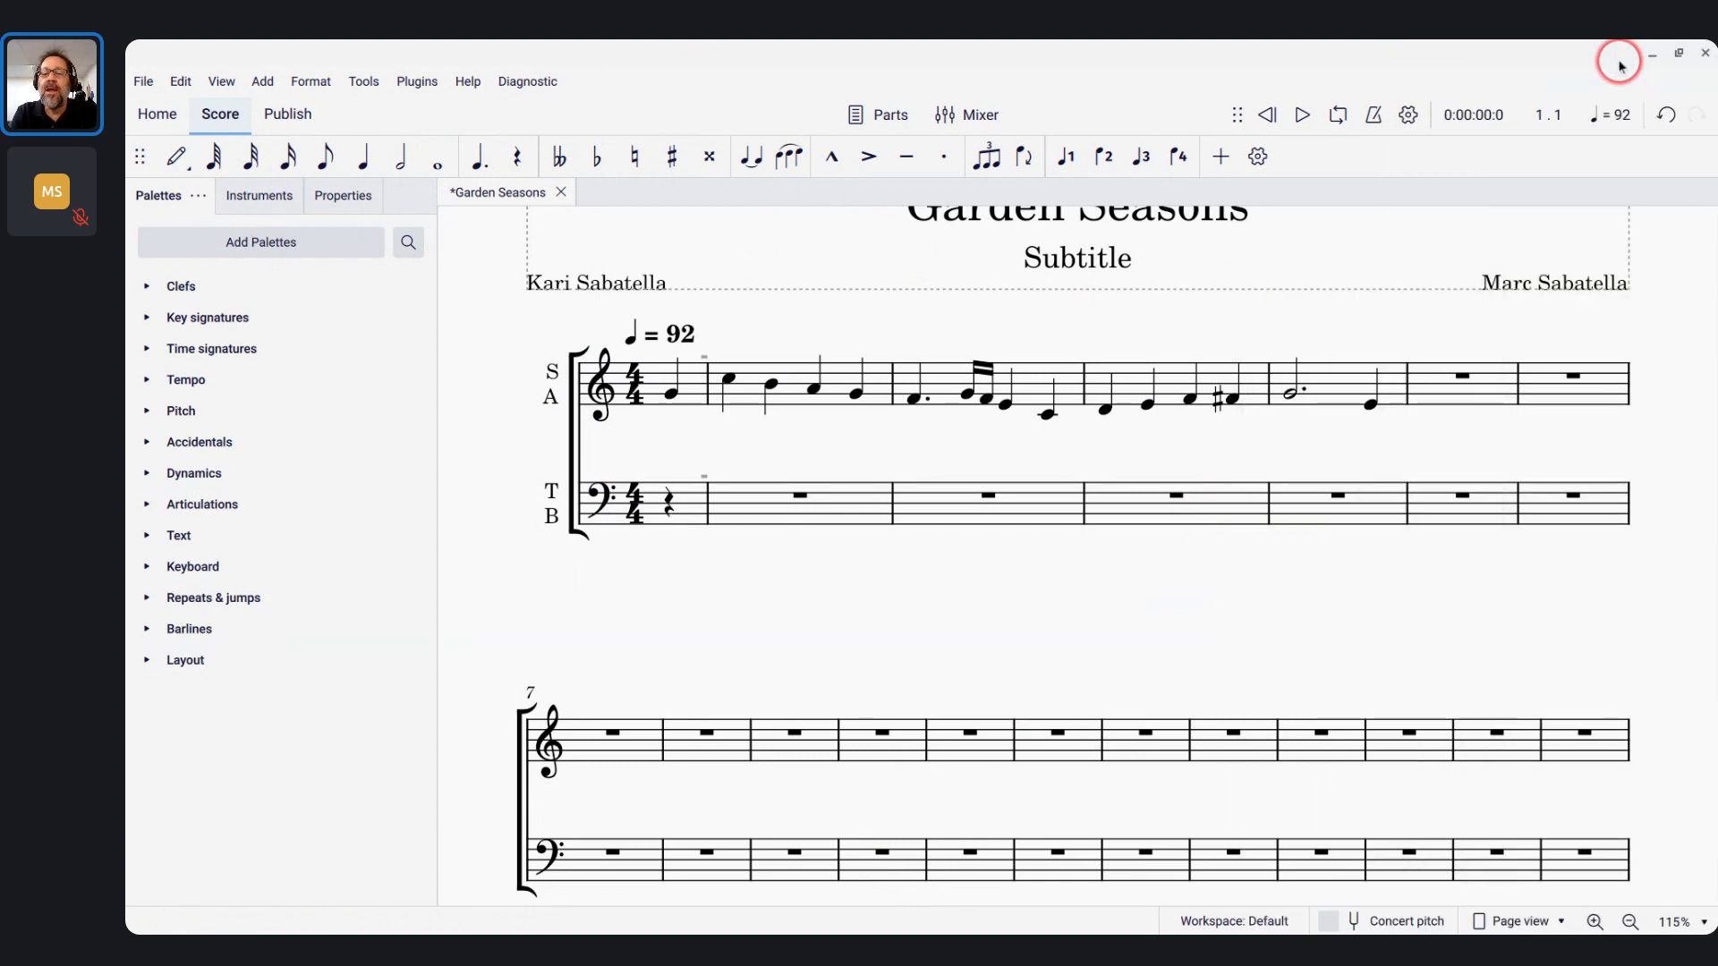
Bring the Garden Seasons reference PDF back in front of the score and pin its window on top
key("alt+Tab")
key("alt+Tab")
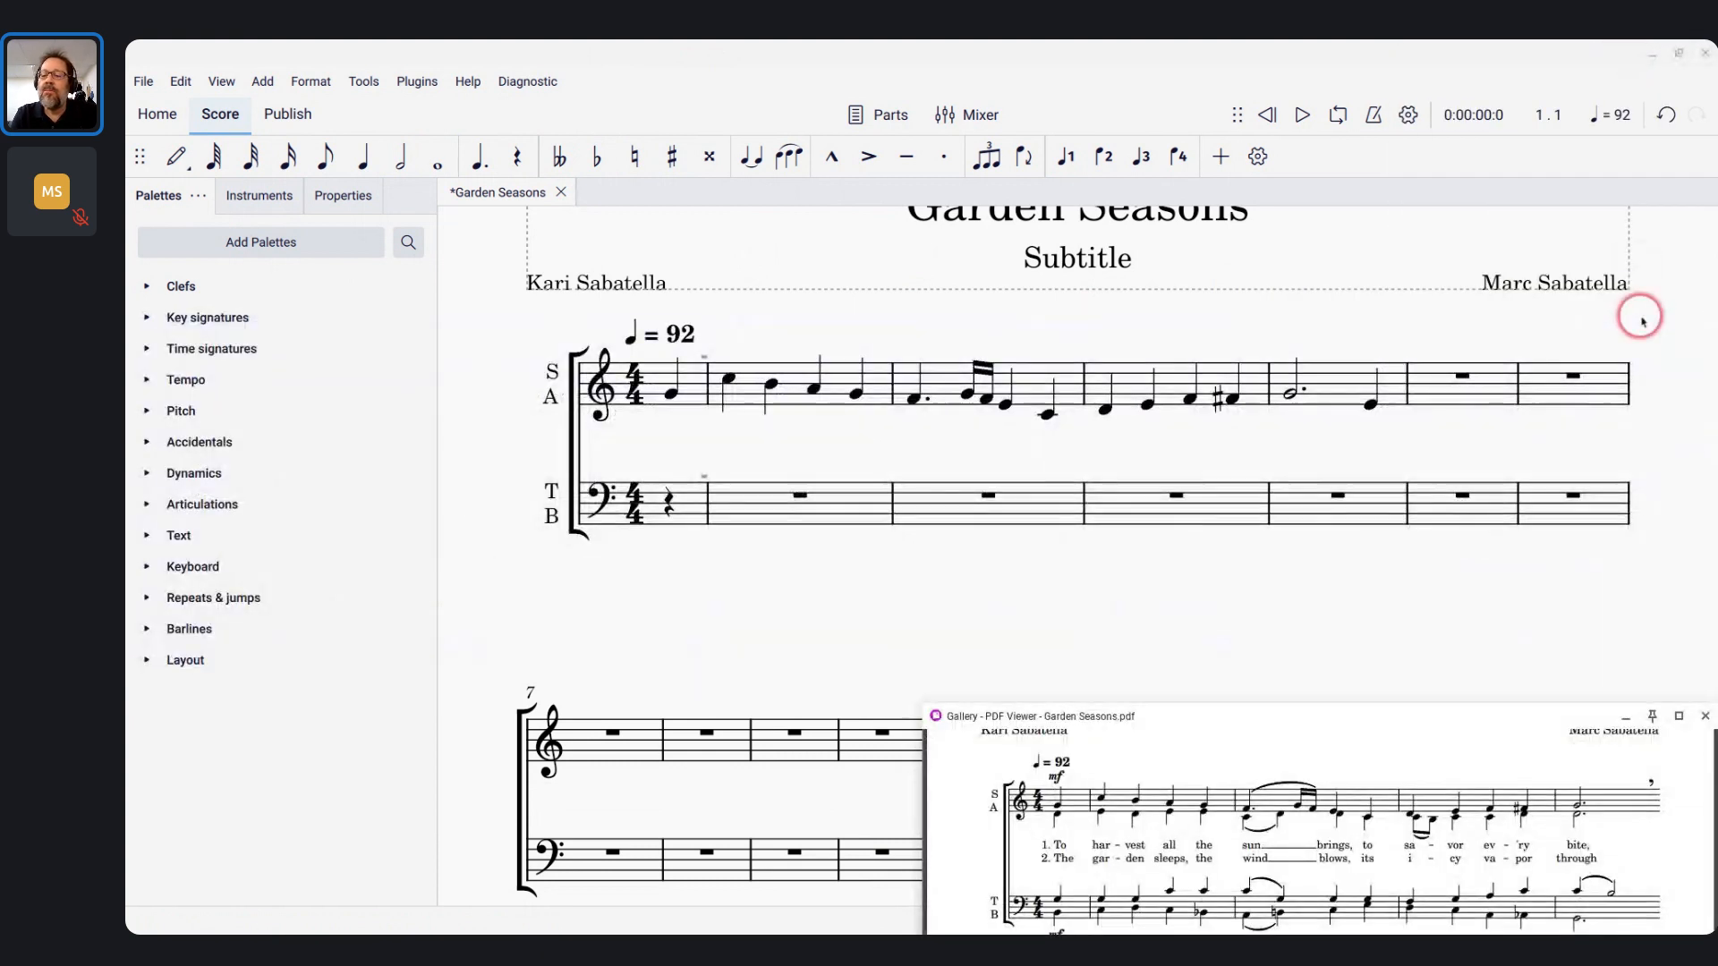
left_click(1652, 720)
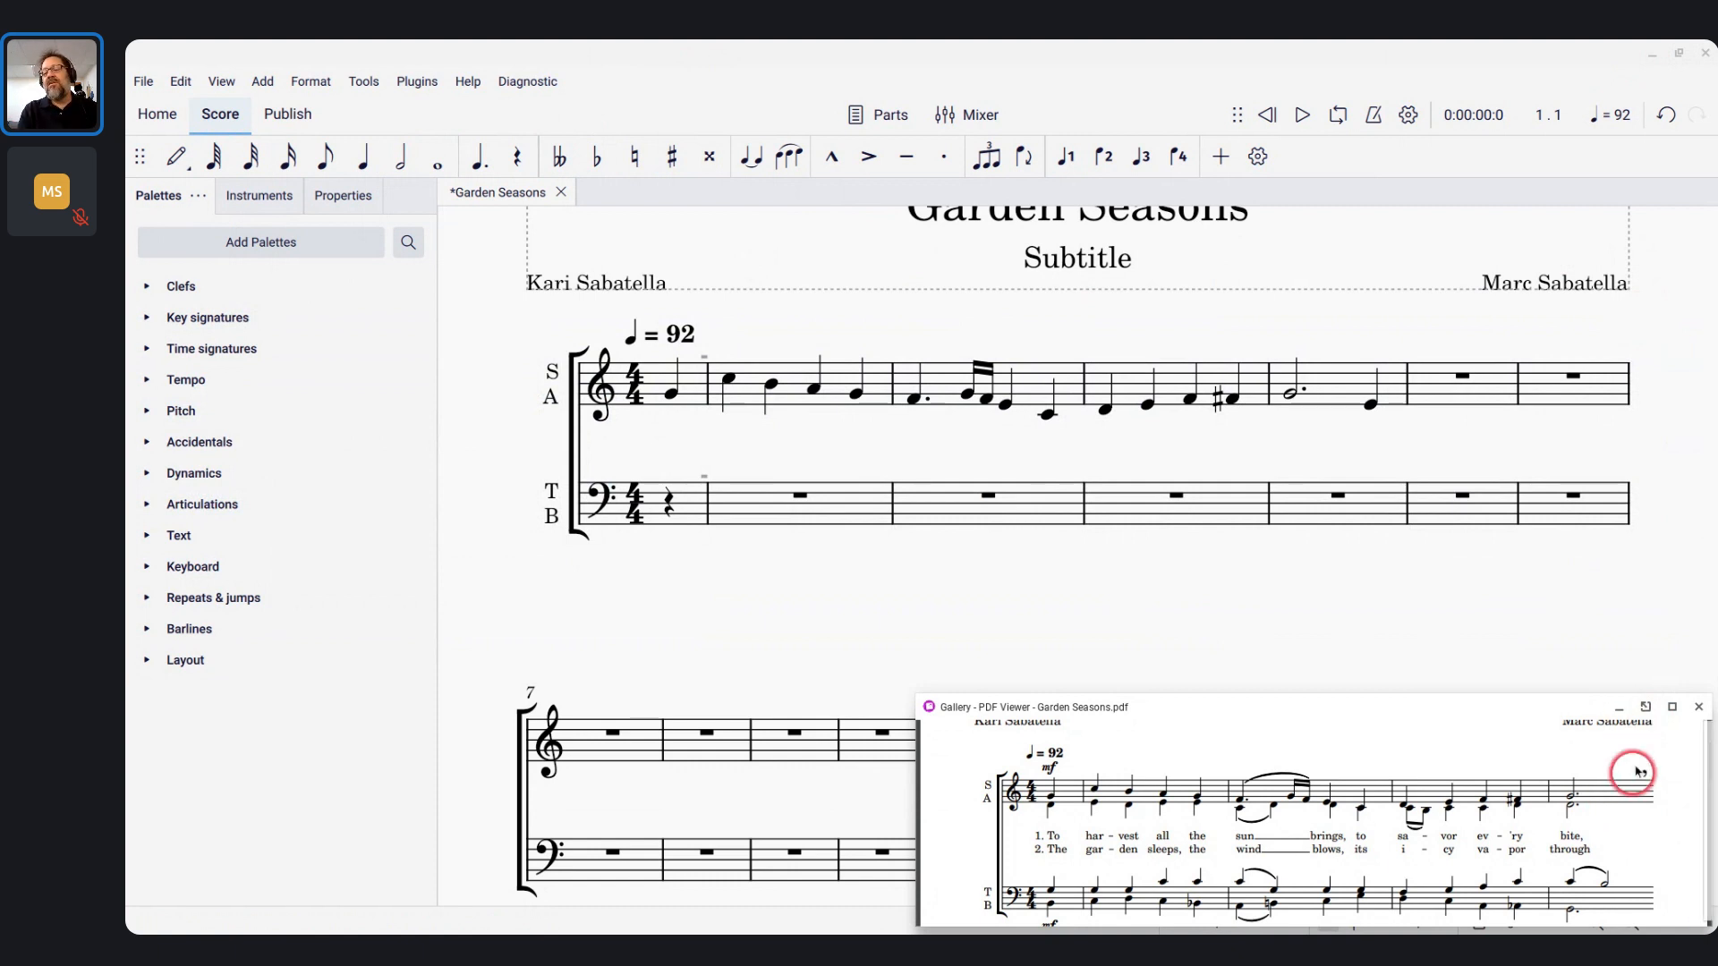
Split the fourth full measure before its beat-4 quarter-note E, matching the system division in the reference PDF
scroll(1597, 815, "down", 1)
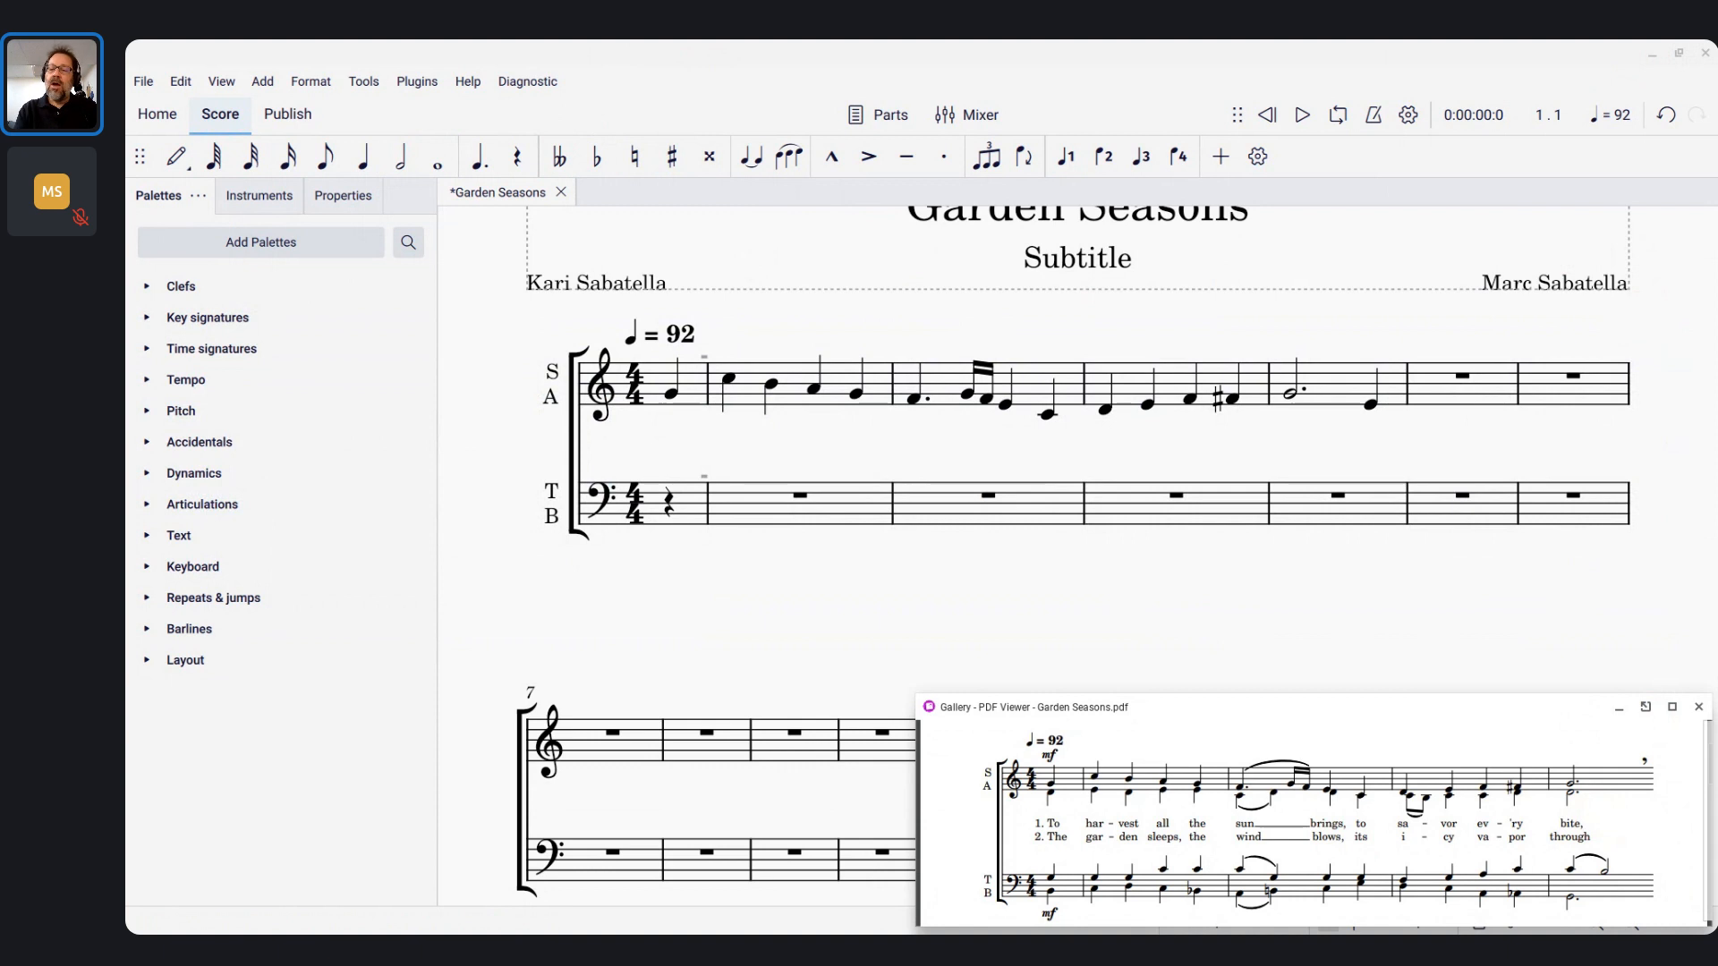
scroll(1597, 815, "down", 5)
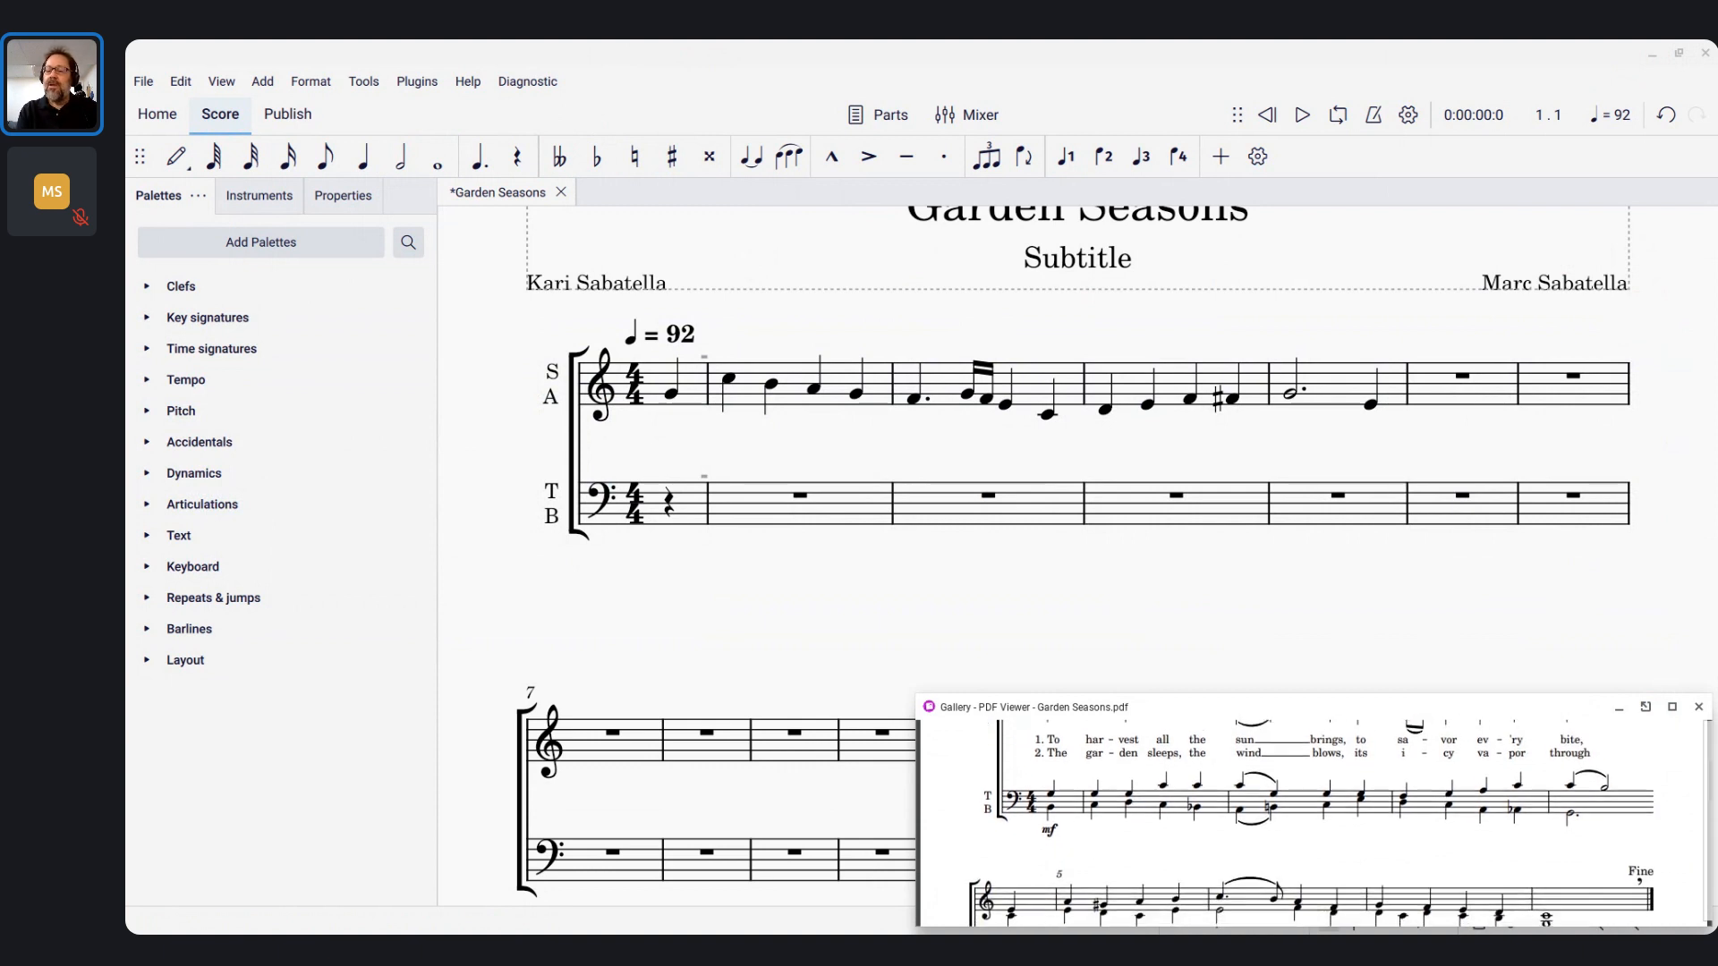
scroll(1598, 815, "up", 6)
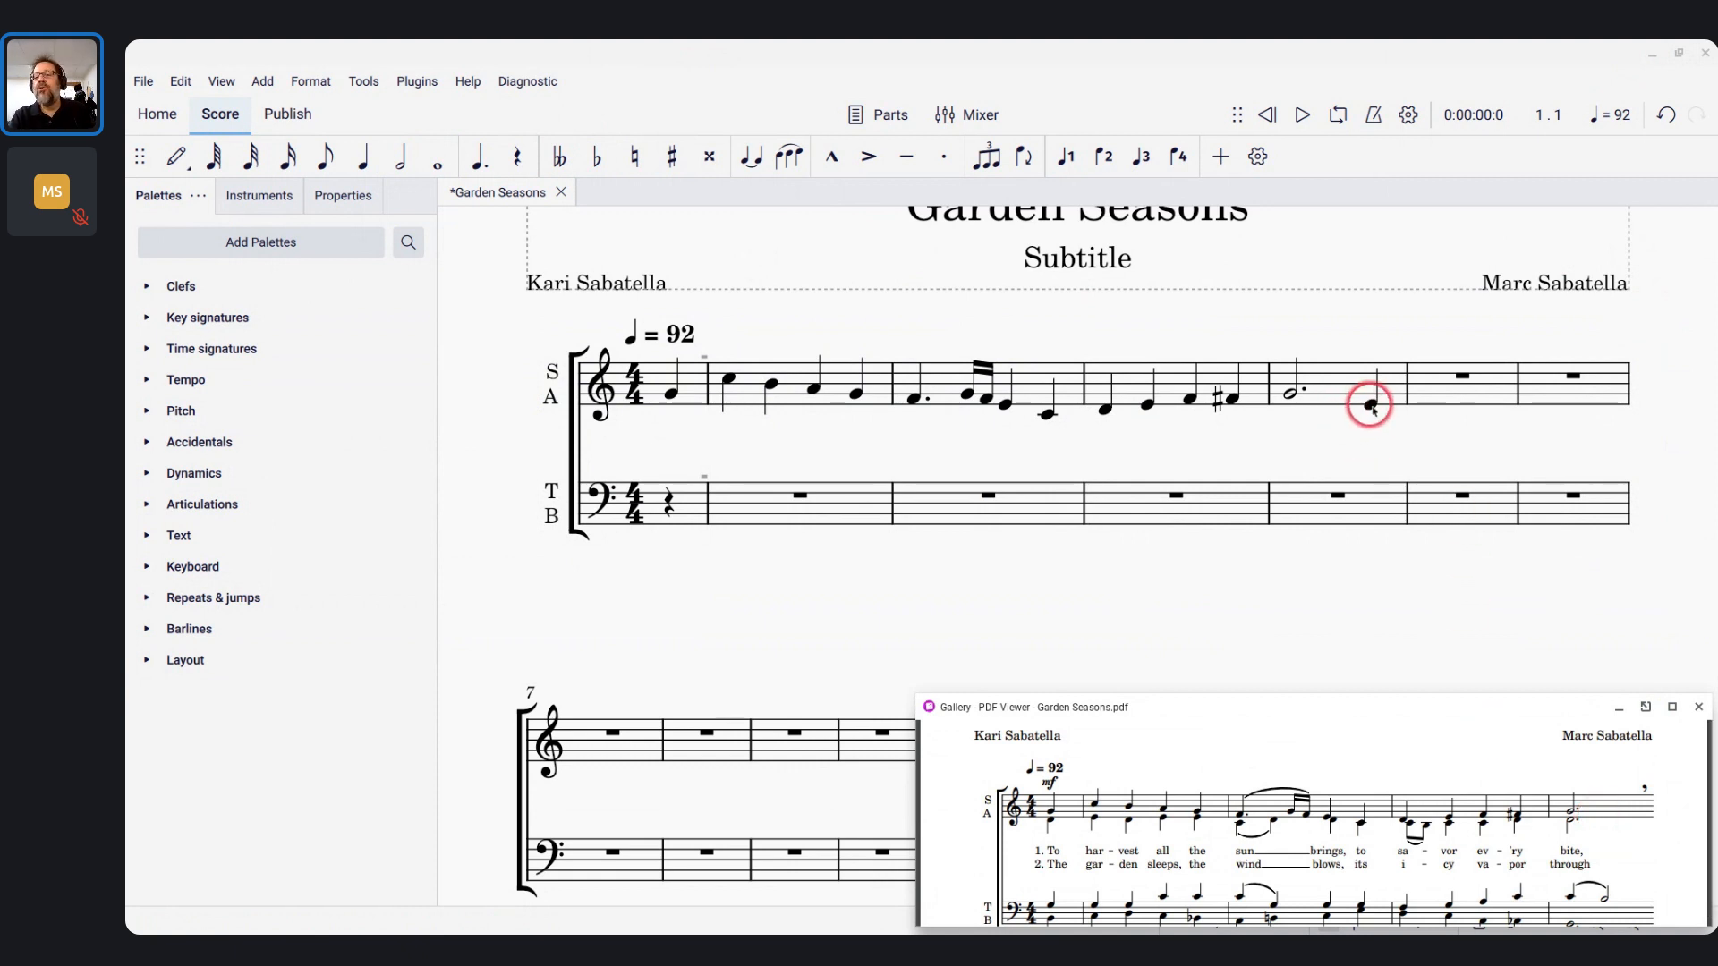
left_click(1370, 405)
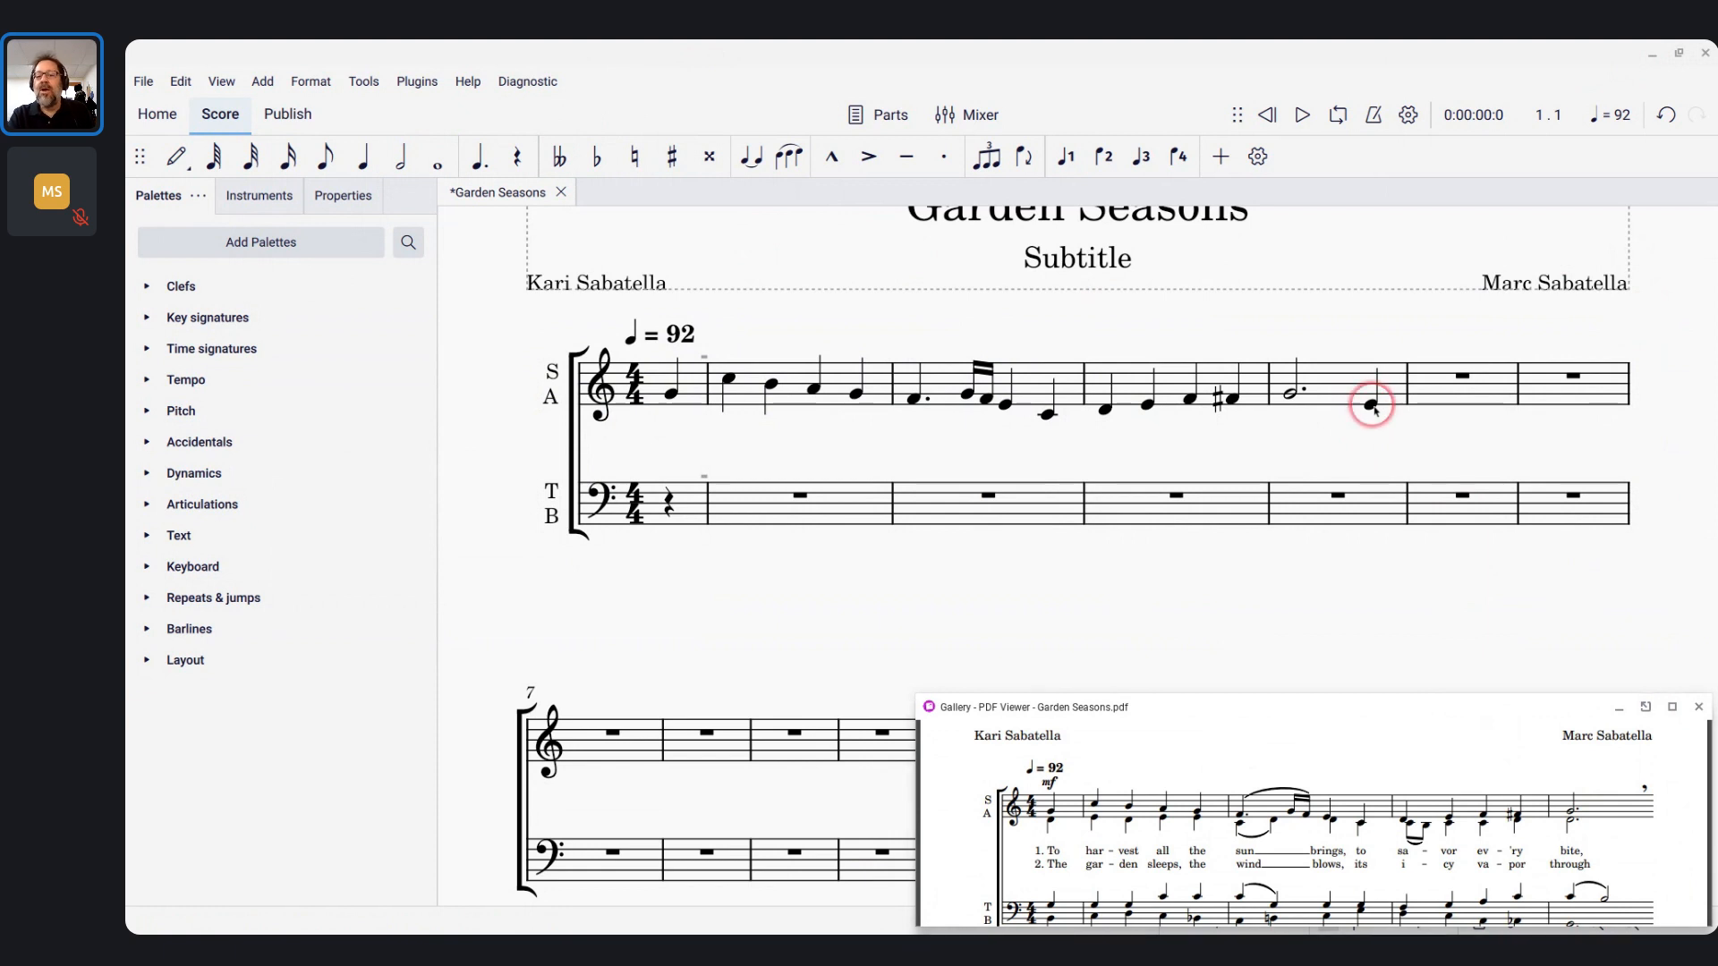
scroll(1170, 789, "down", 3)
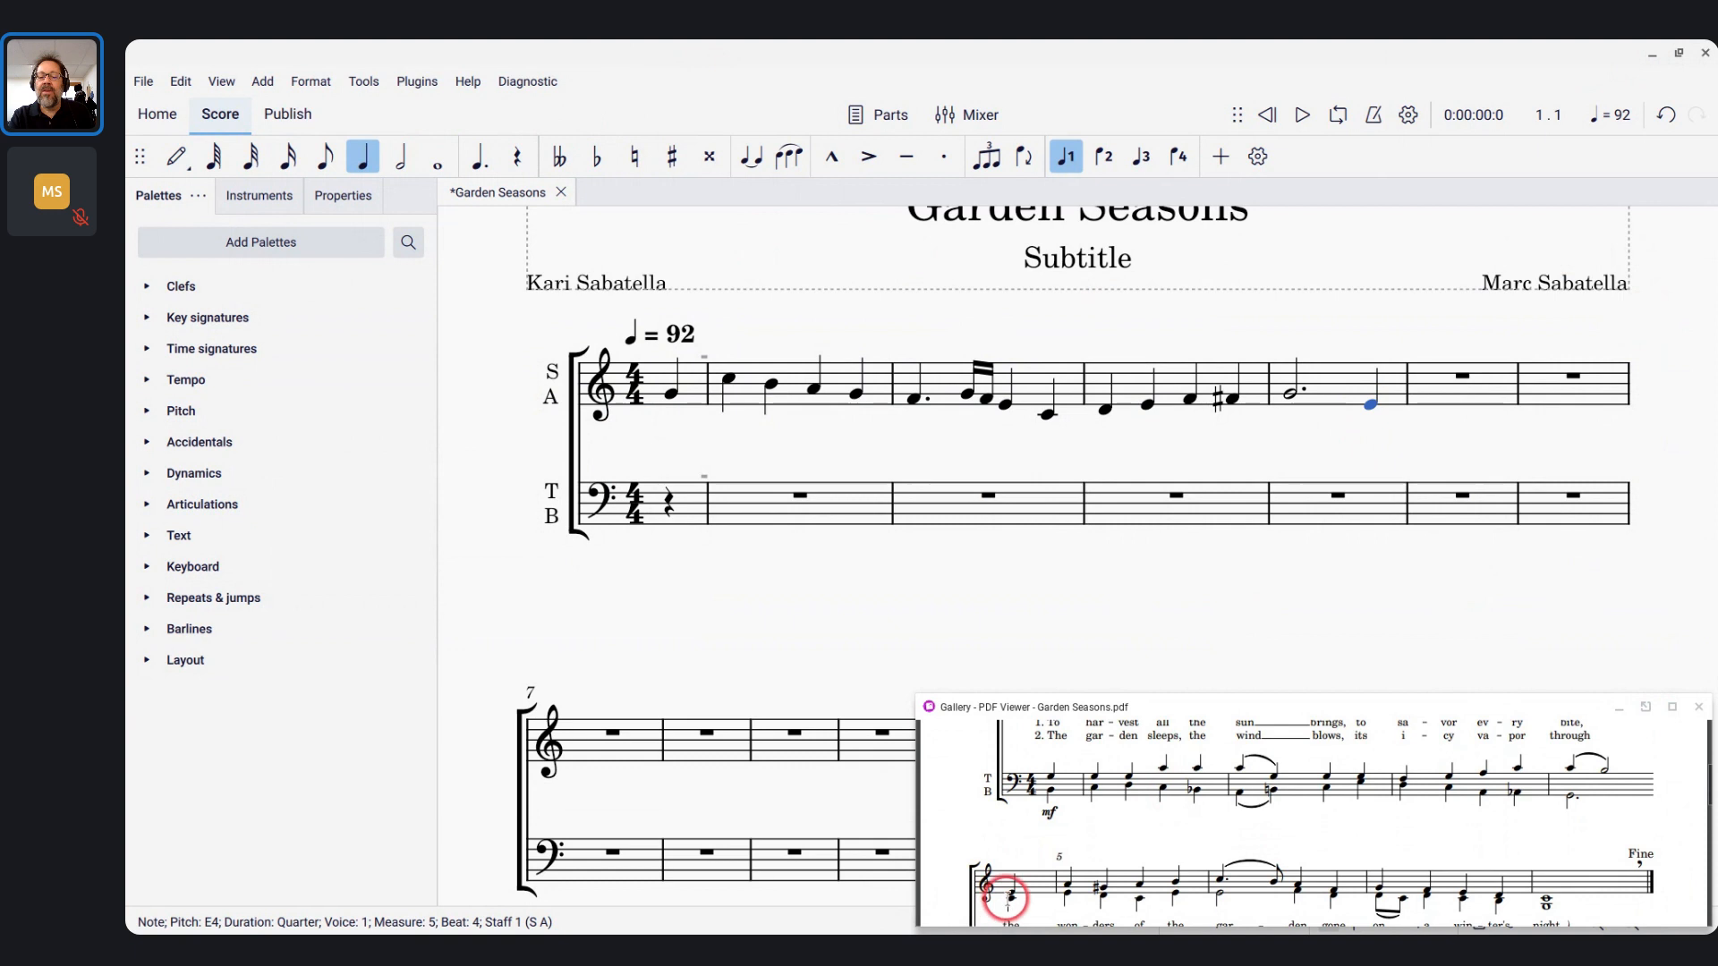
scroll(1007, 897, "up", 2)
scroll(1006, 898, "up", 3)
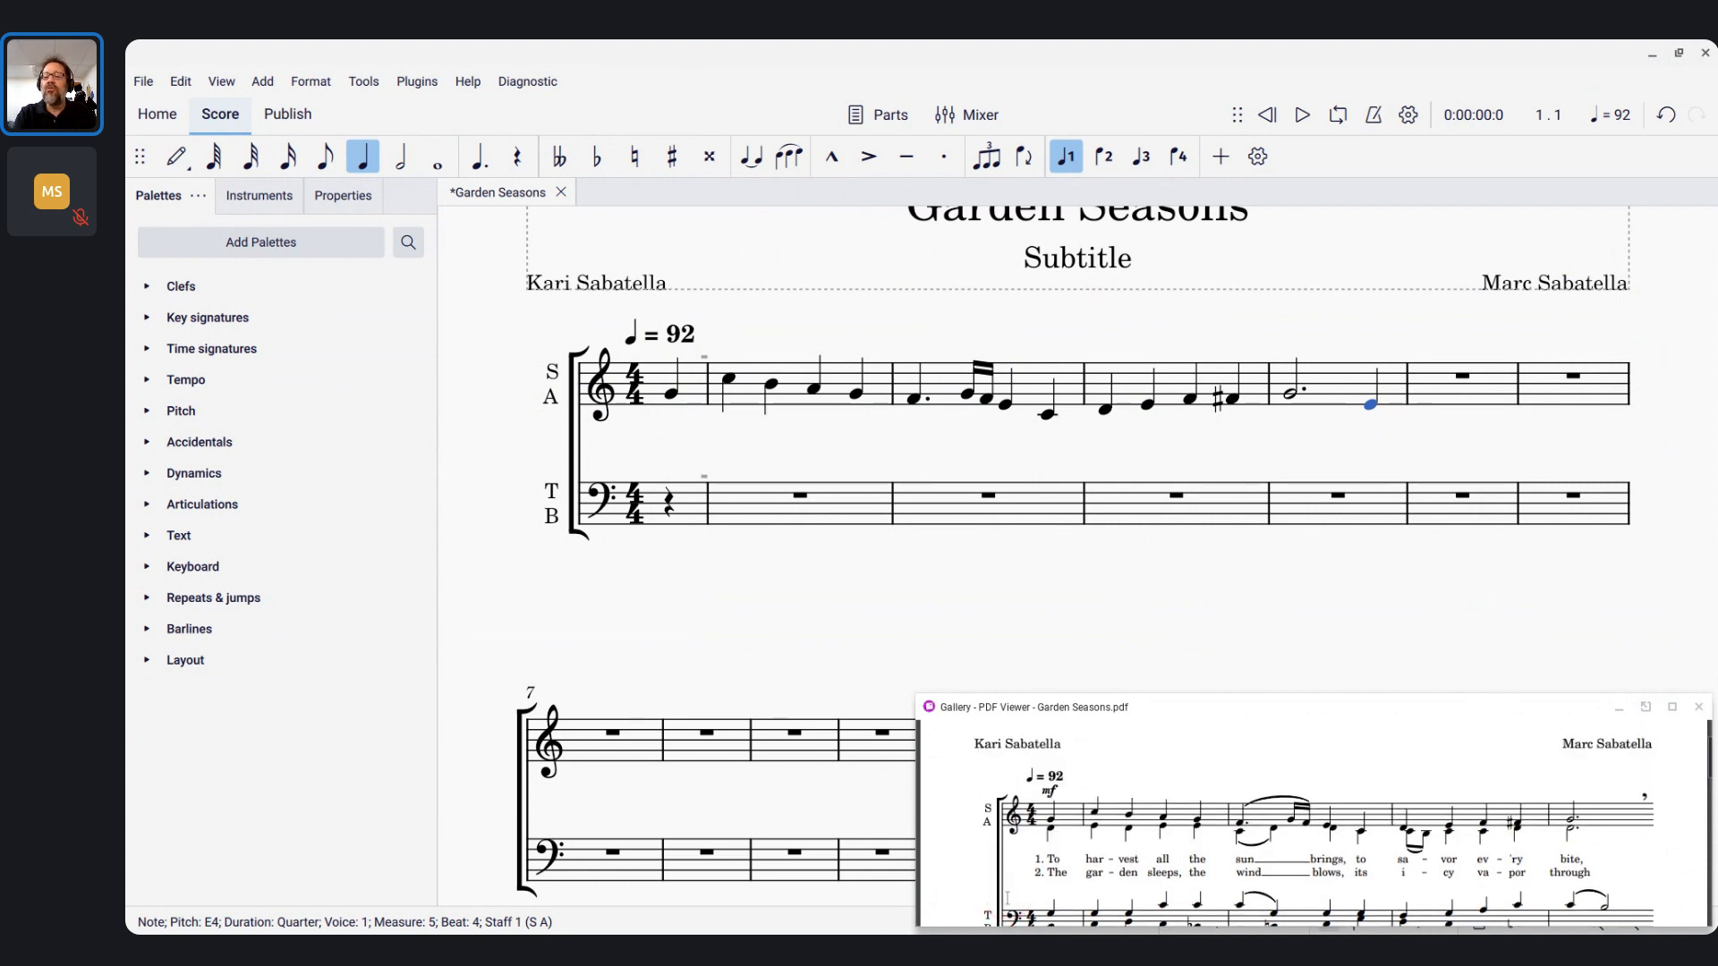
scroll(1521, 850, "down", 3)
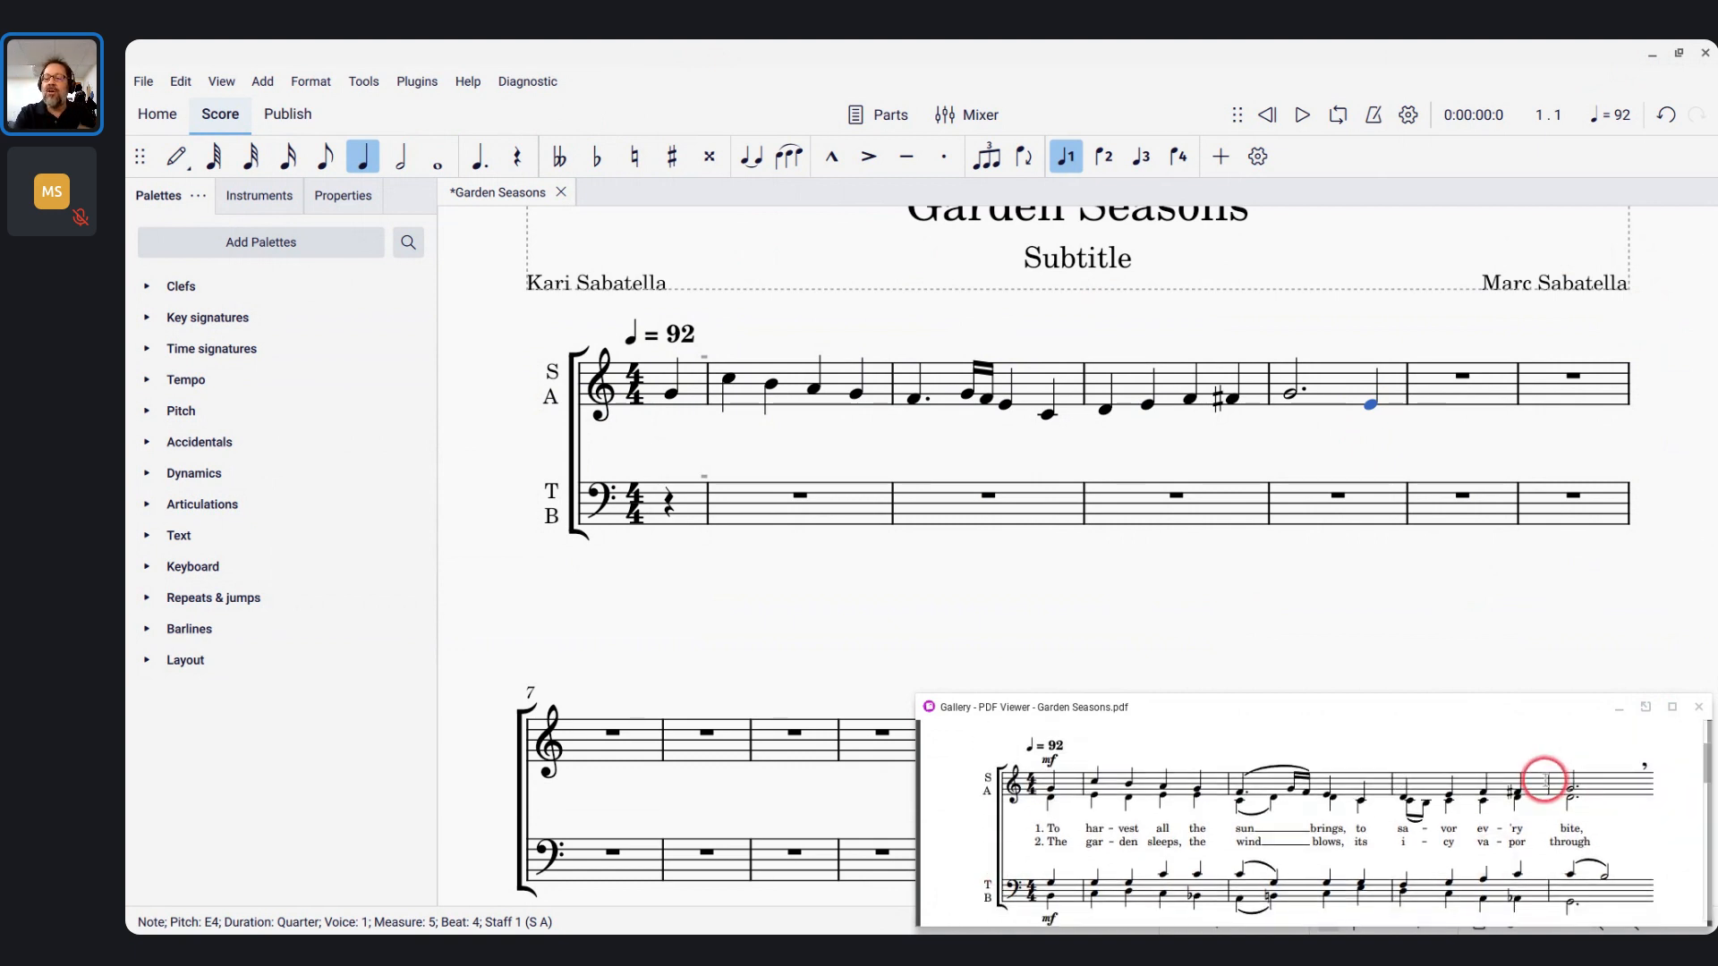
scroll(1564, 781, "down", 3)
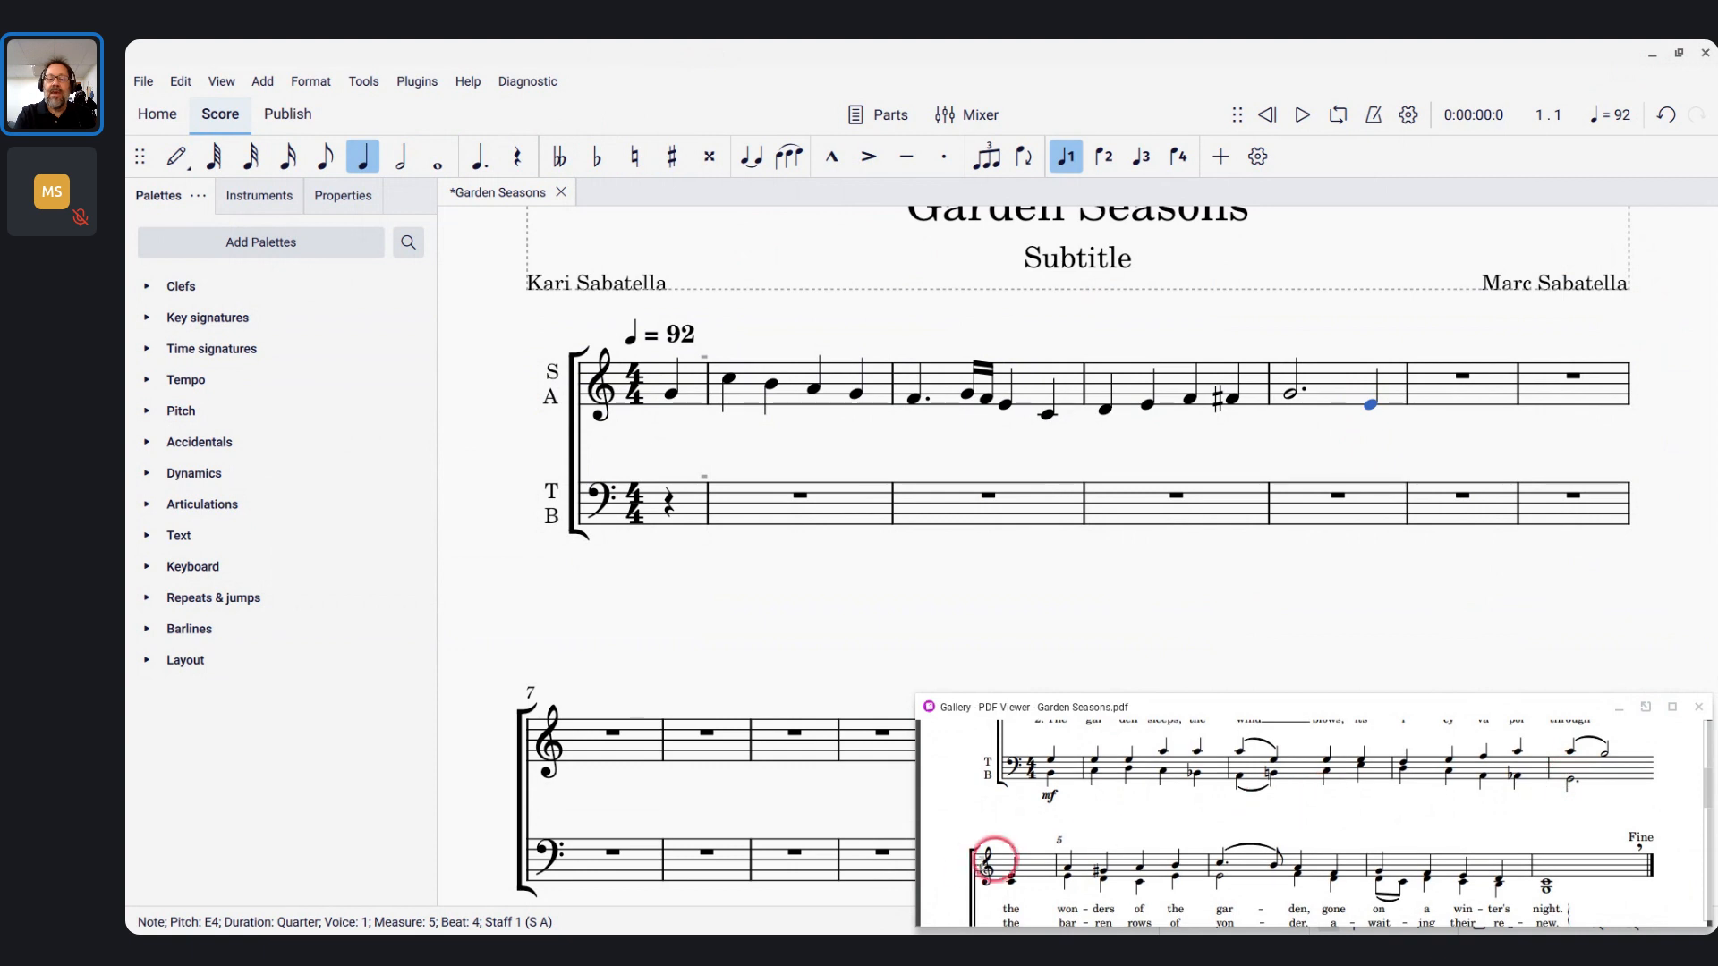
scroll(1006, 868, "up", 2)
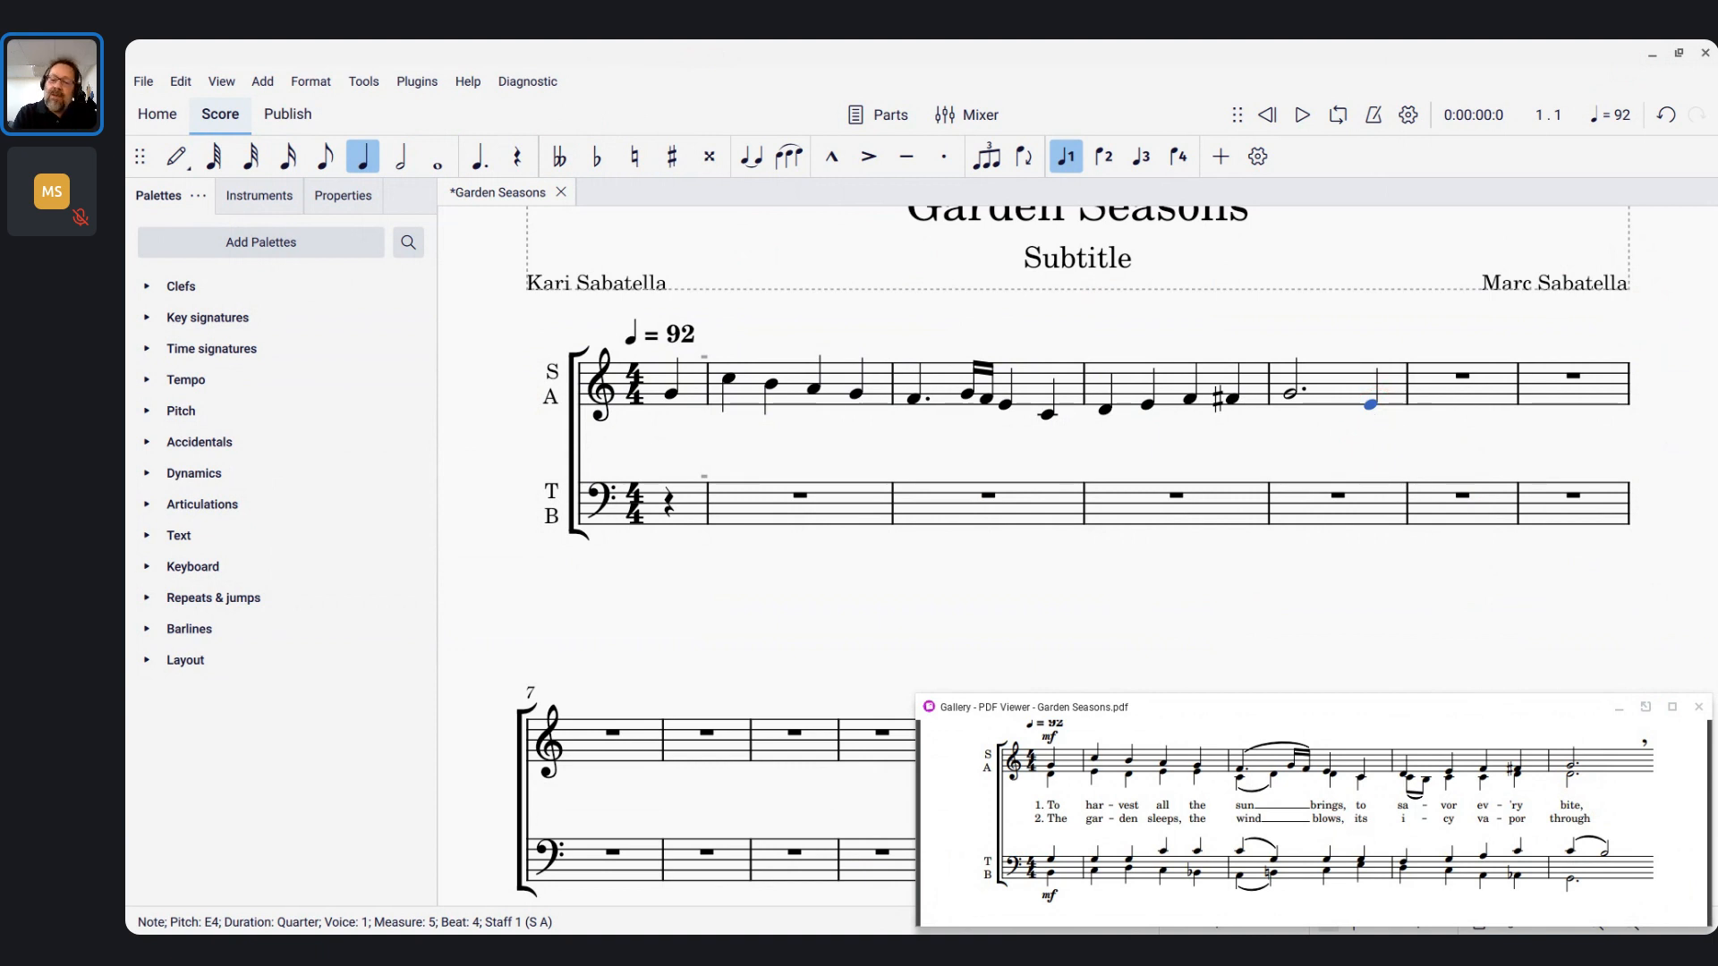
left_click(383, 87)
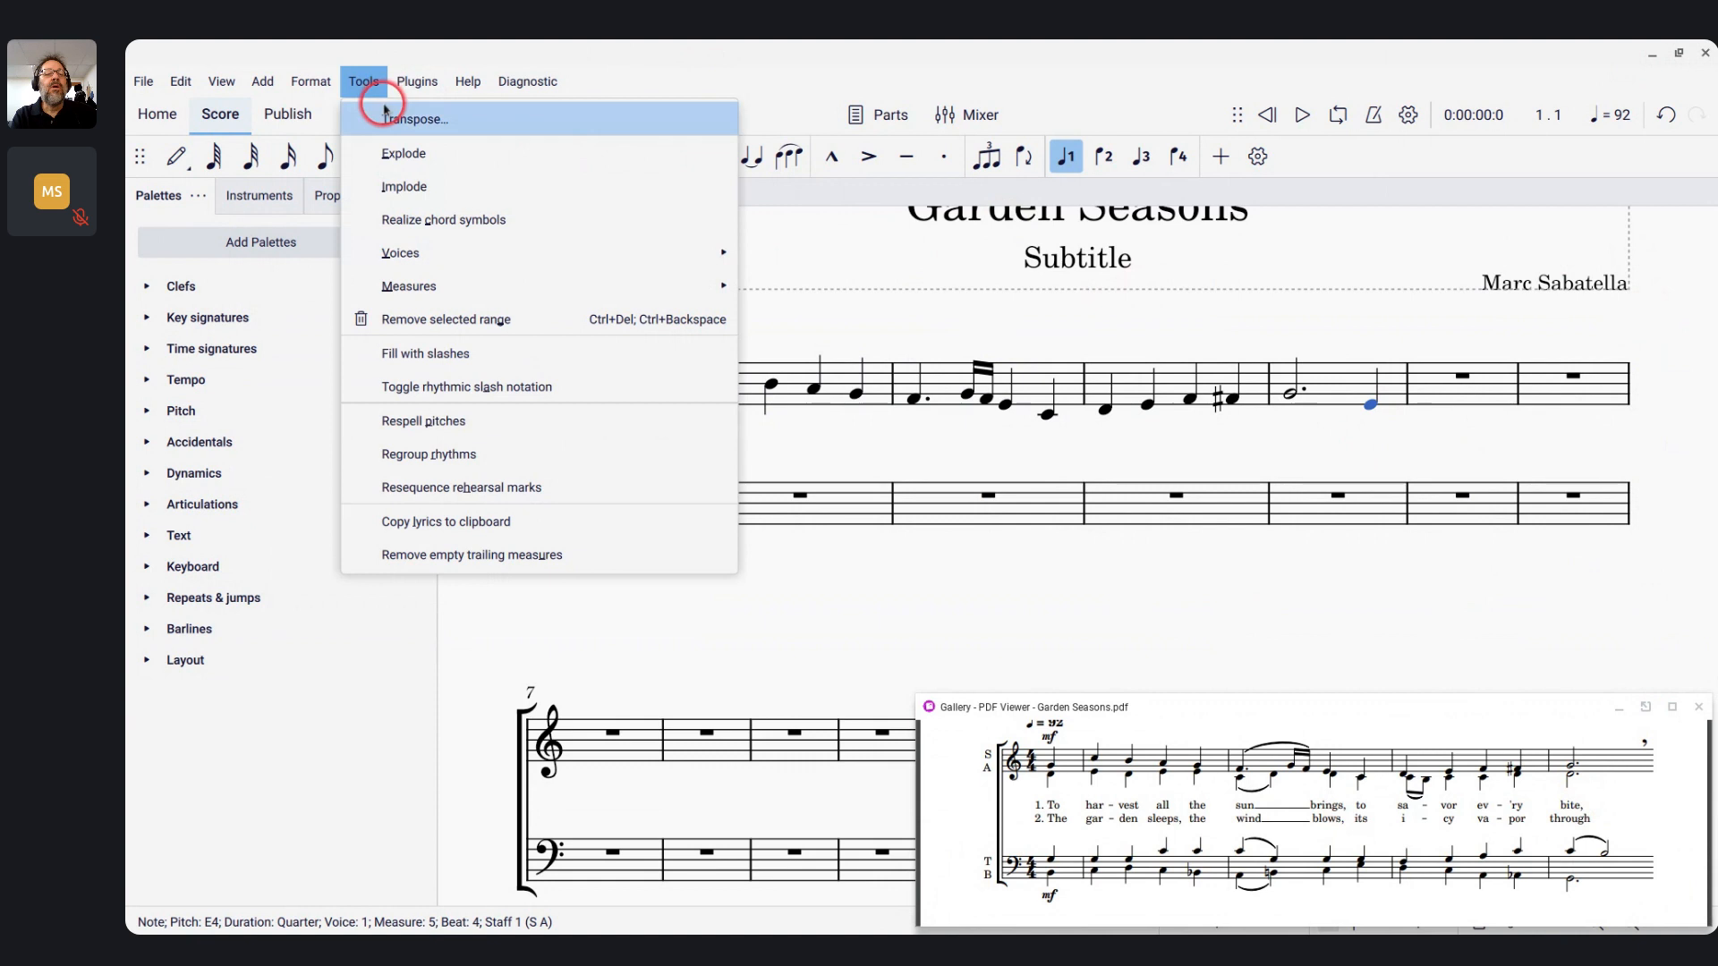
mouse_move(425, 281)
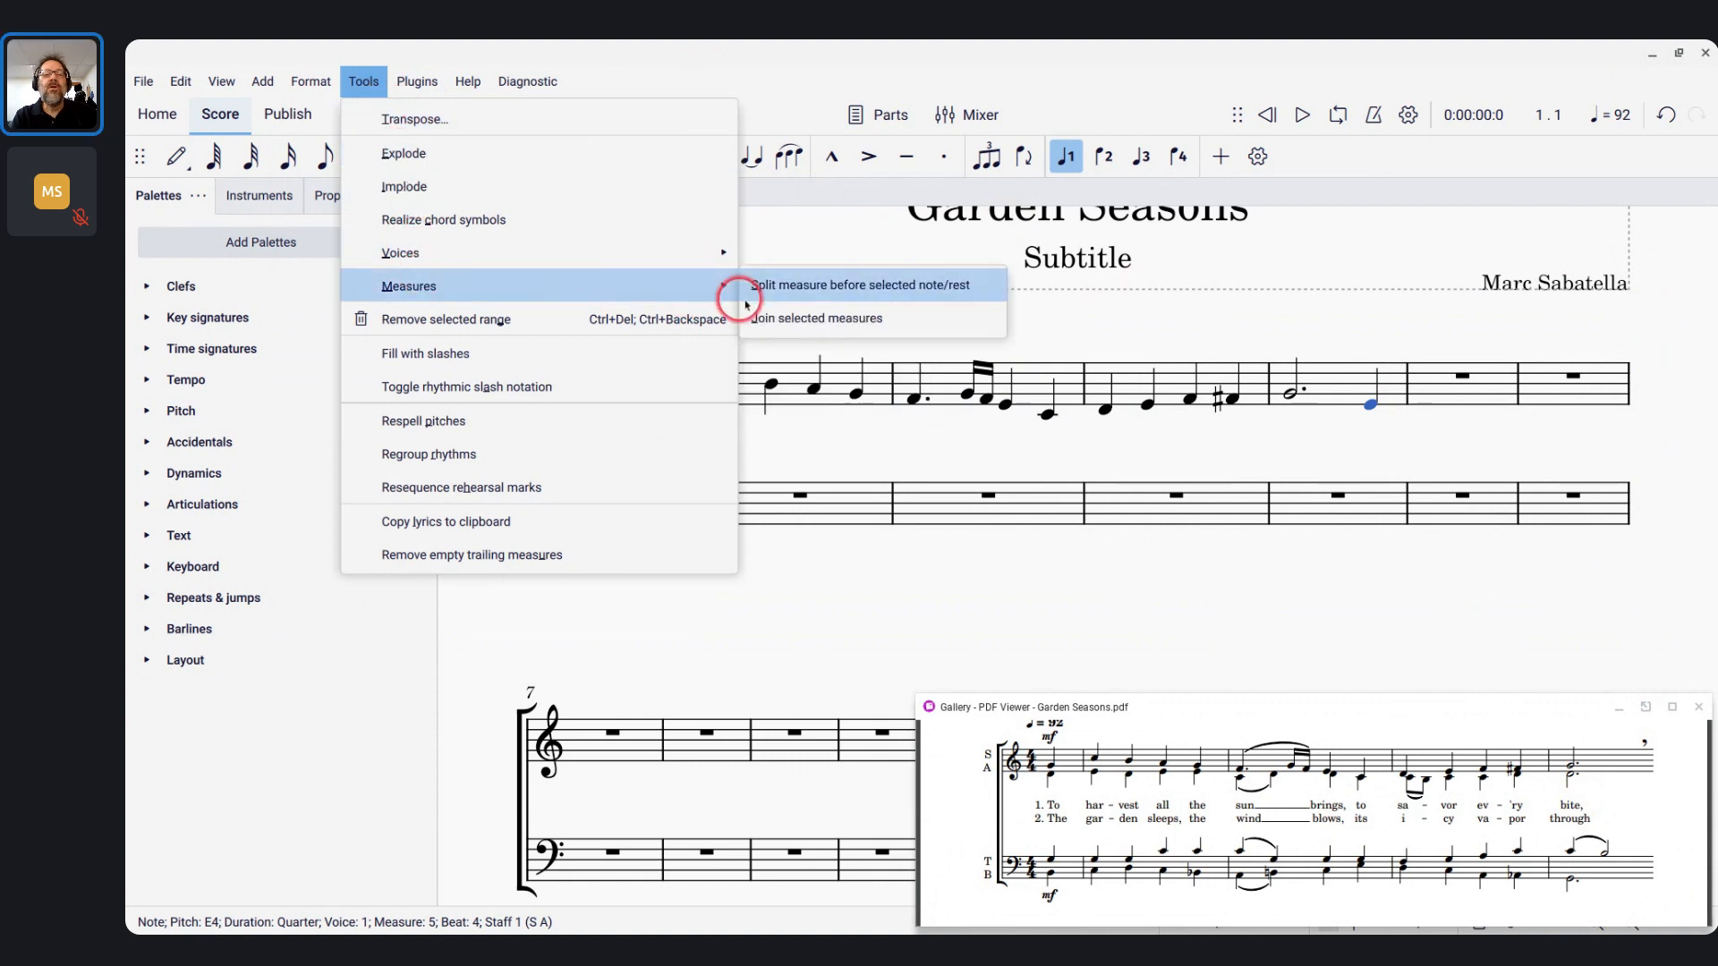
left_click(918, 288)
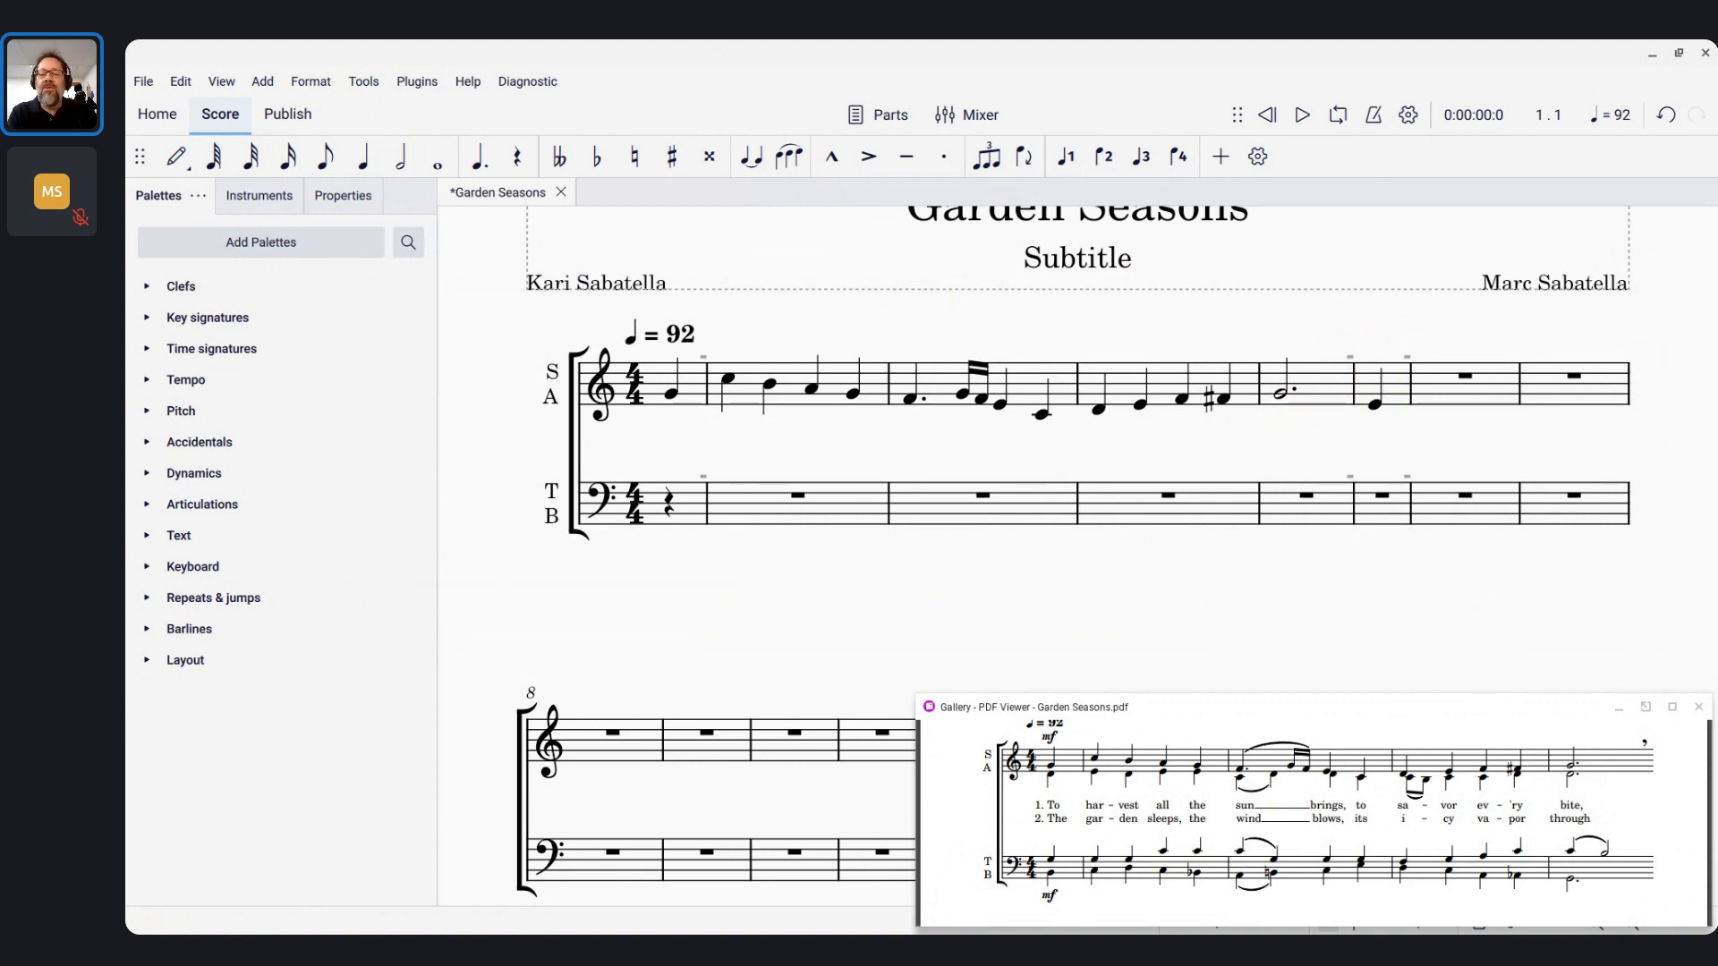
Add a system break after the shortened measure with the dotted-half G and clear the selection
left_click(1333, 382)
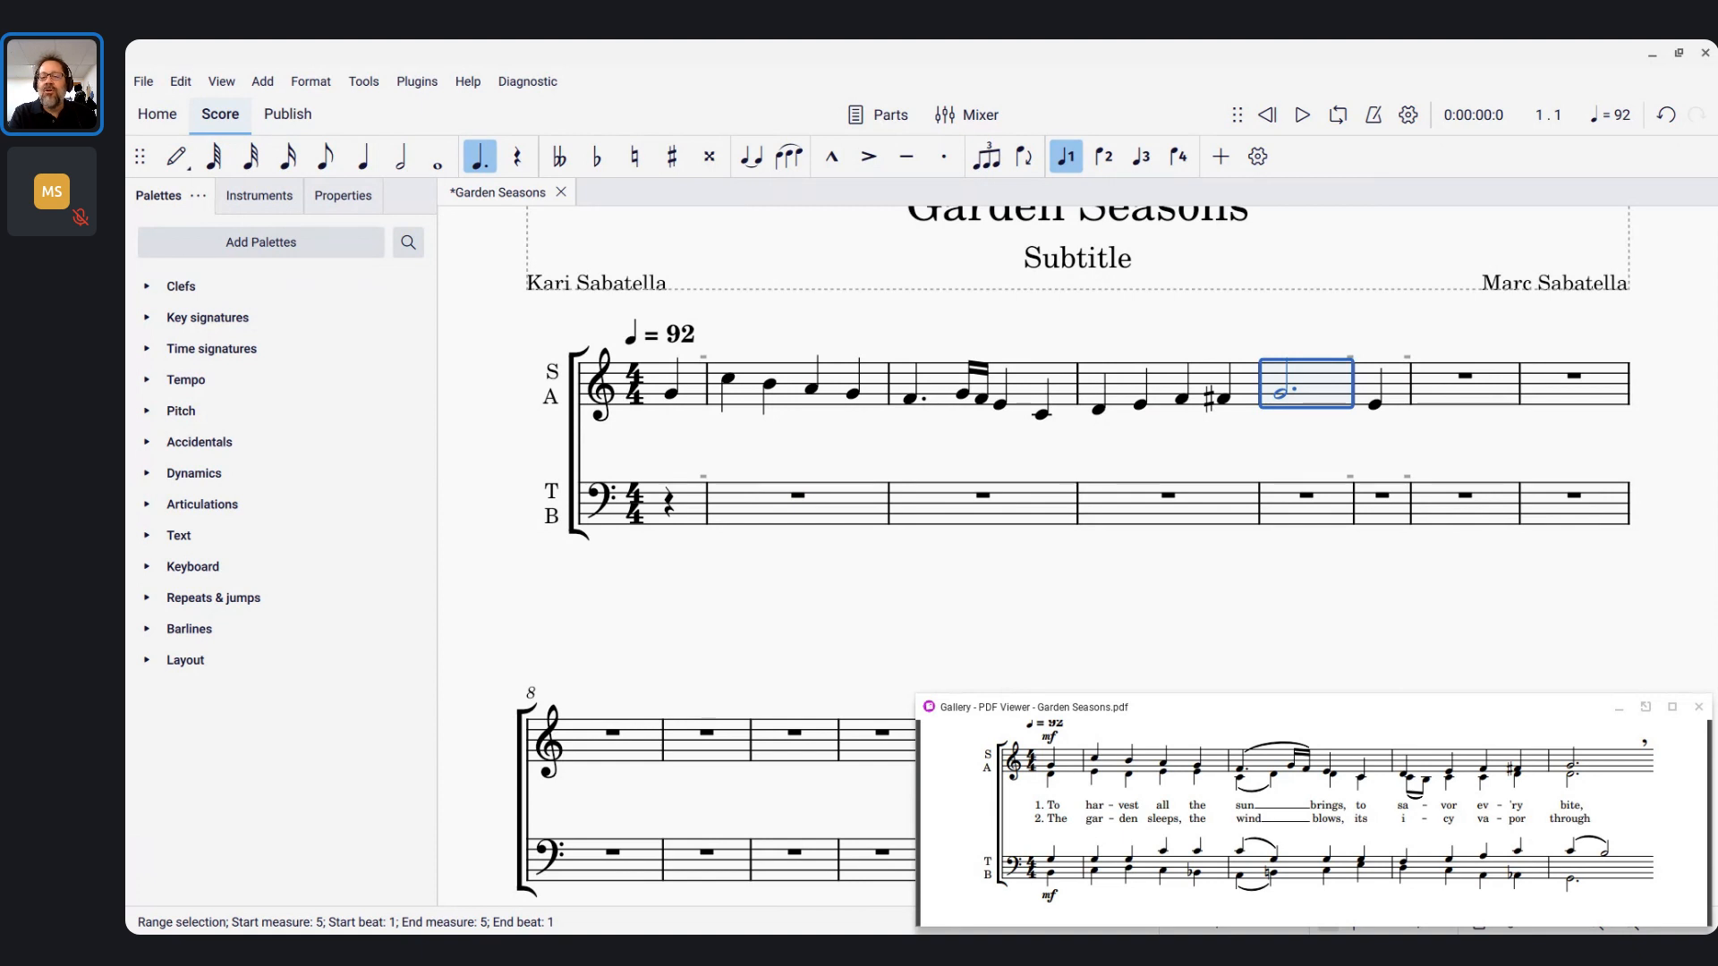
key("Return")
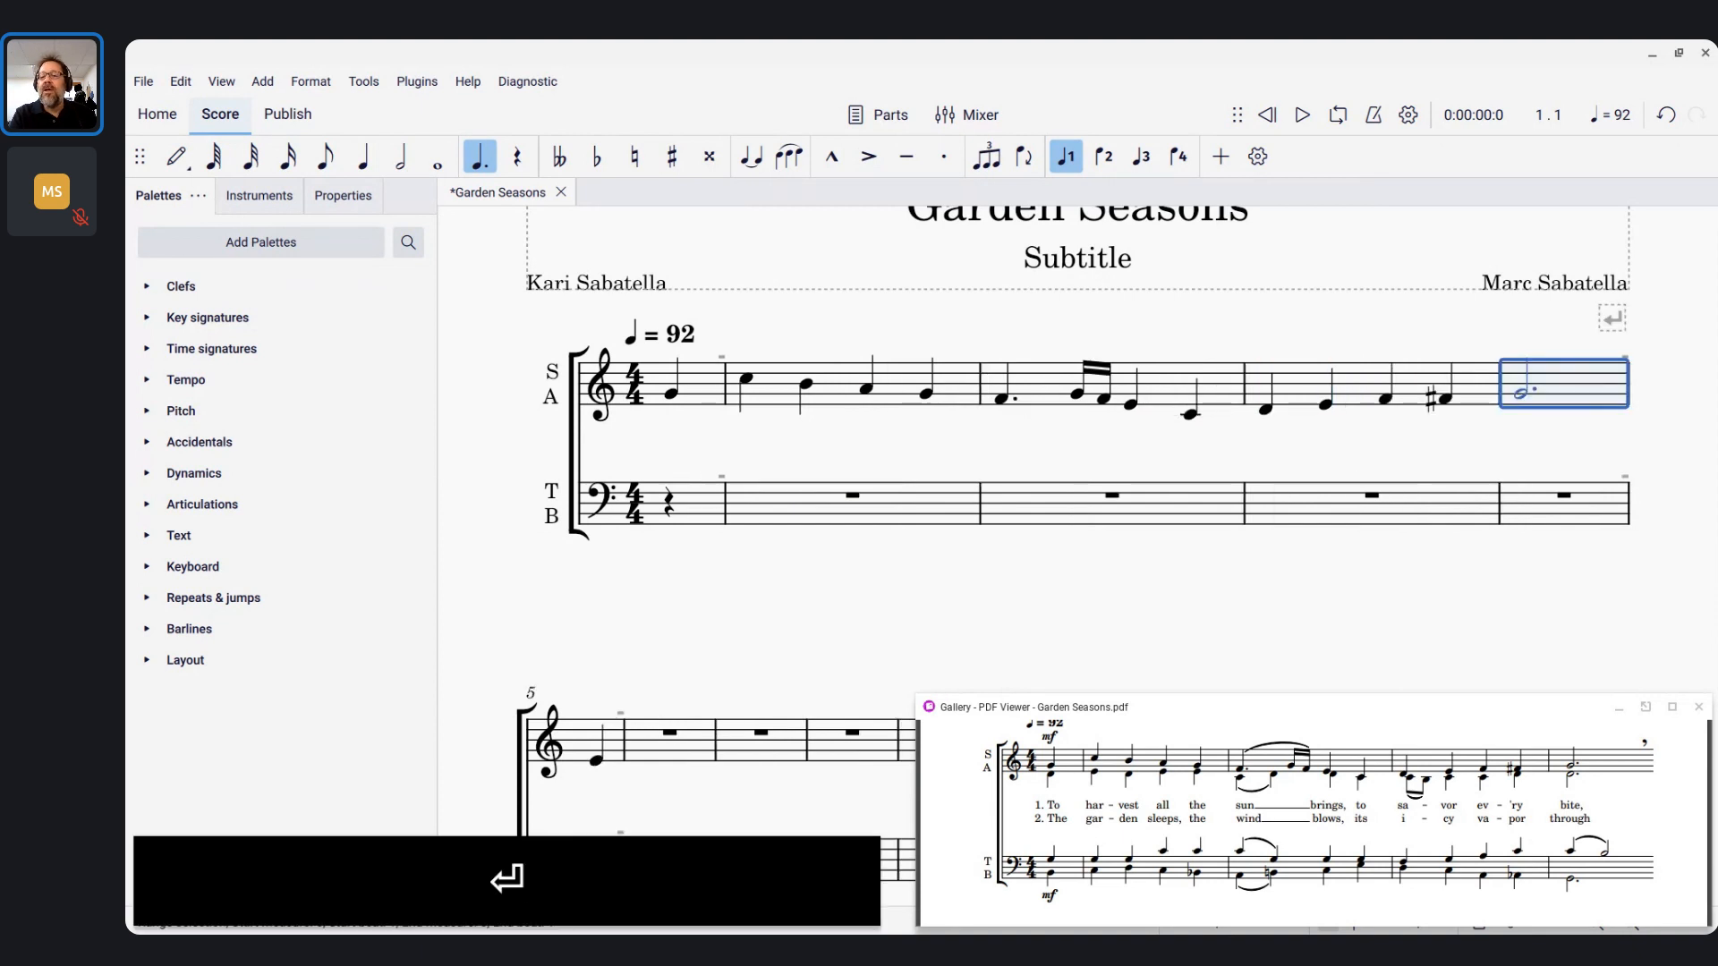
left_click(1640, 406)
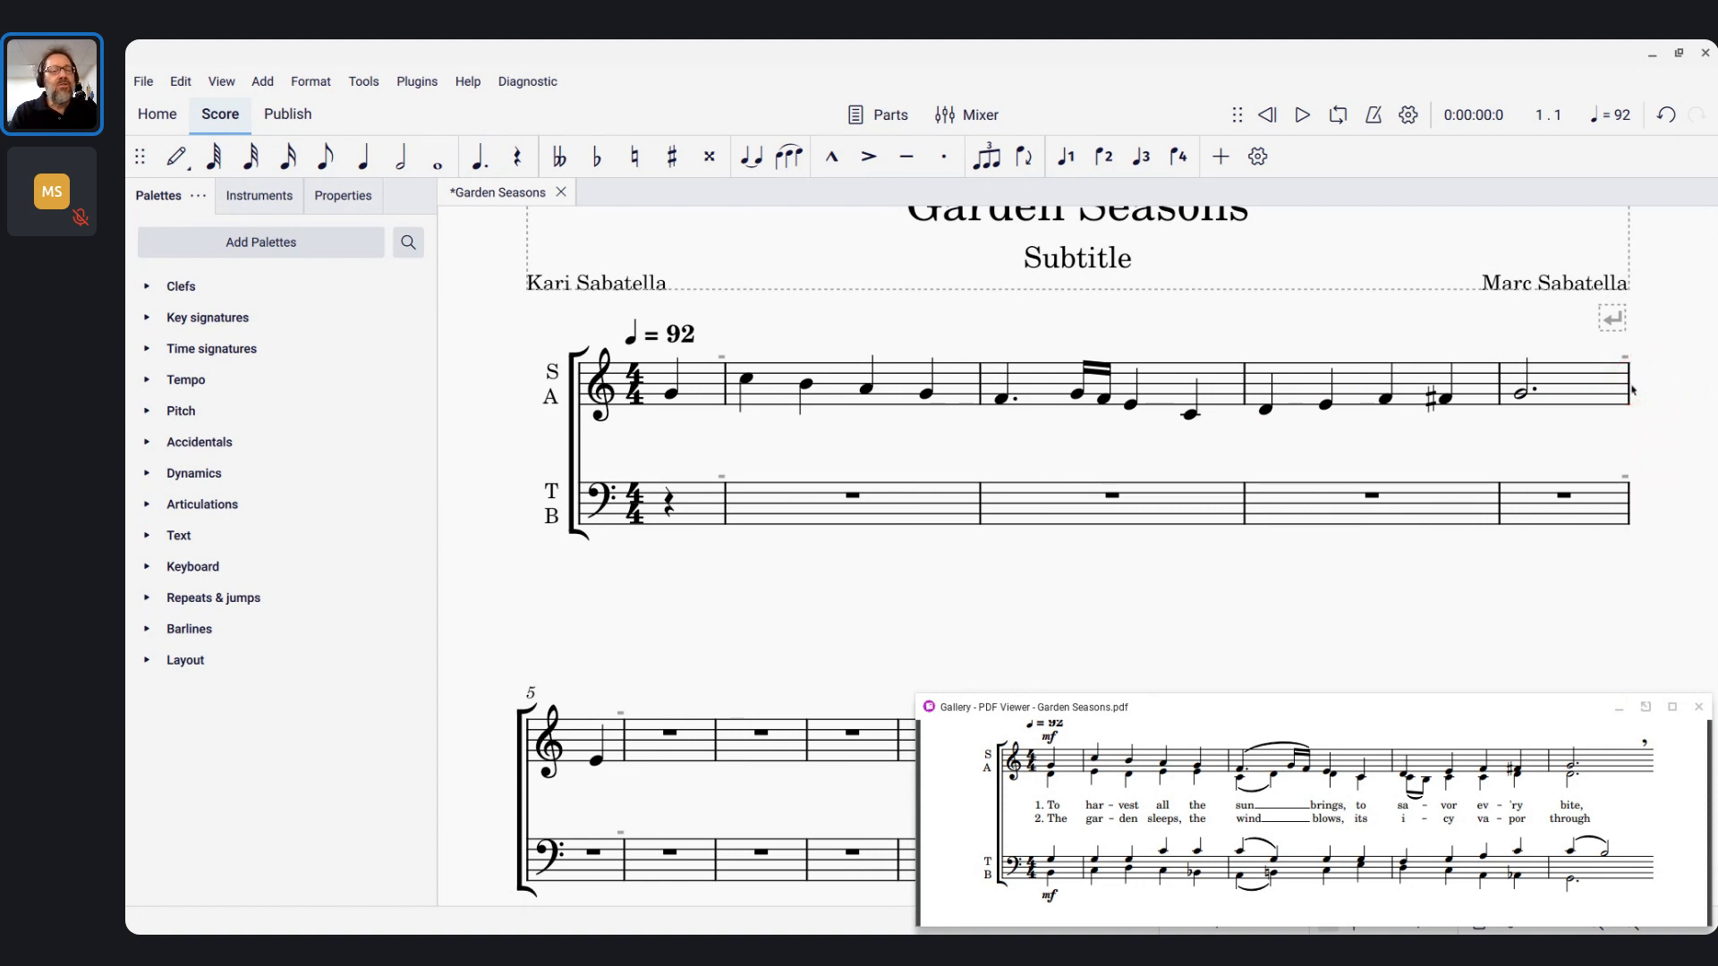
Open the barline options and make the barlines at the end of the first system invisible on both staves
left_click(144, 631)
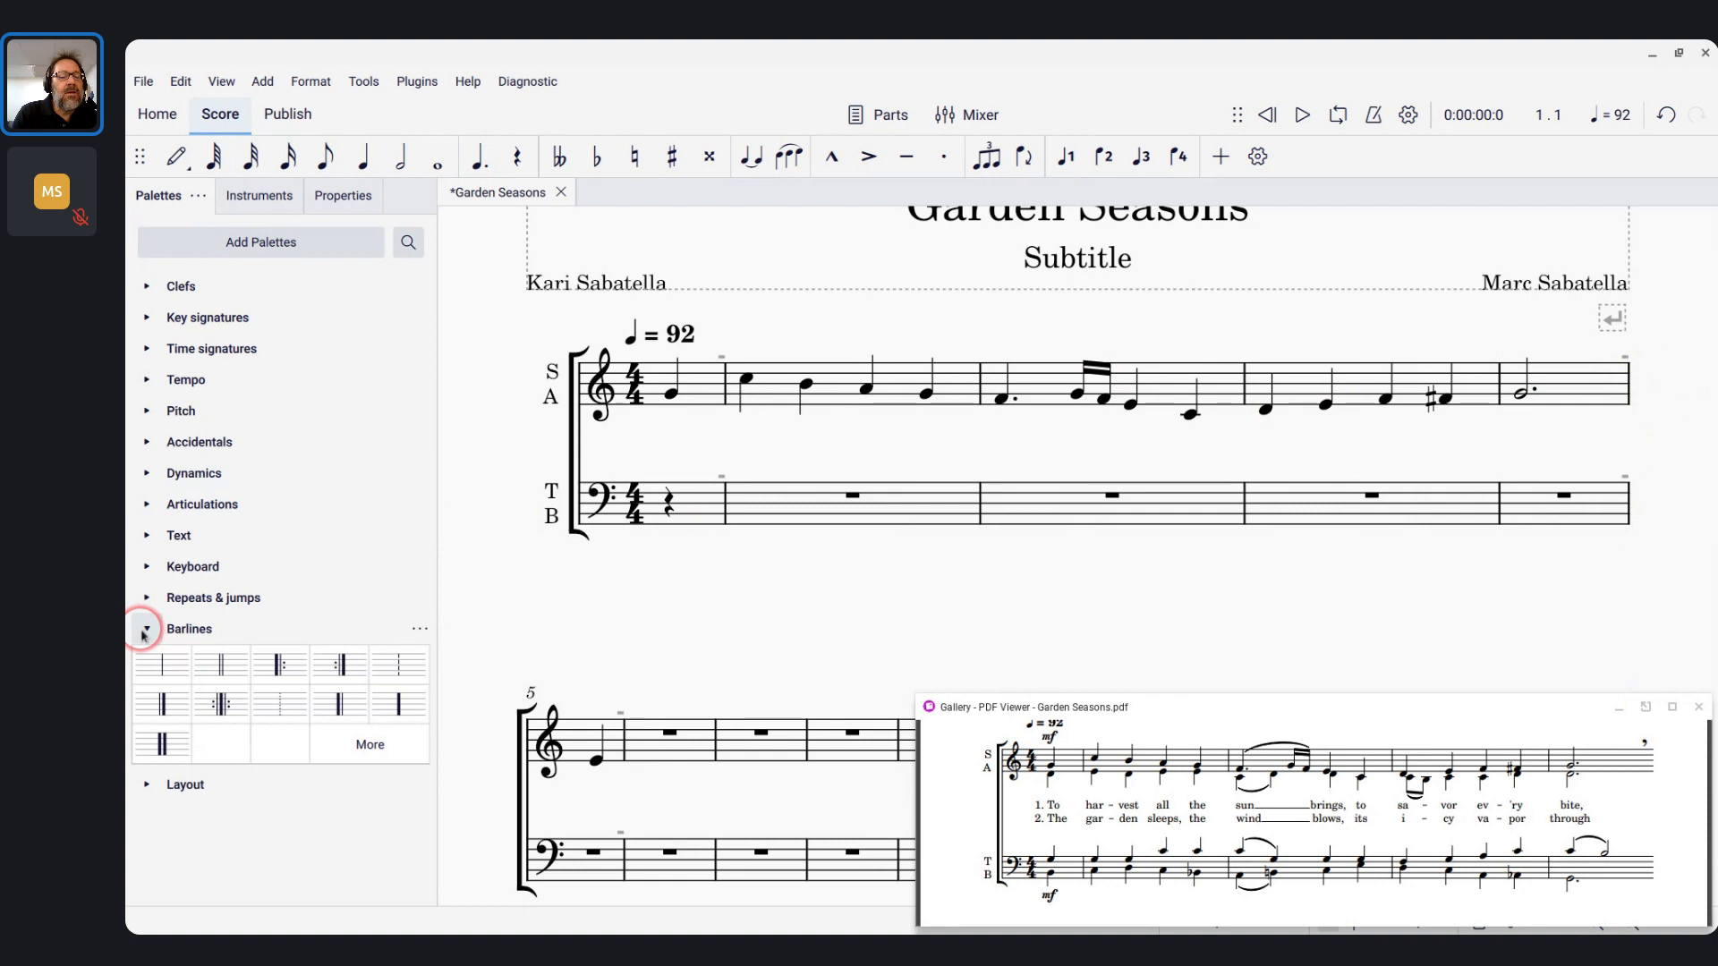
left_click(1628, 388)
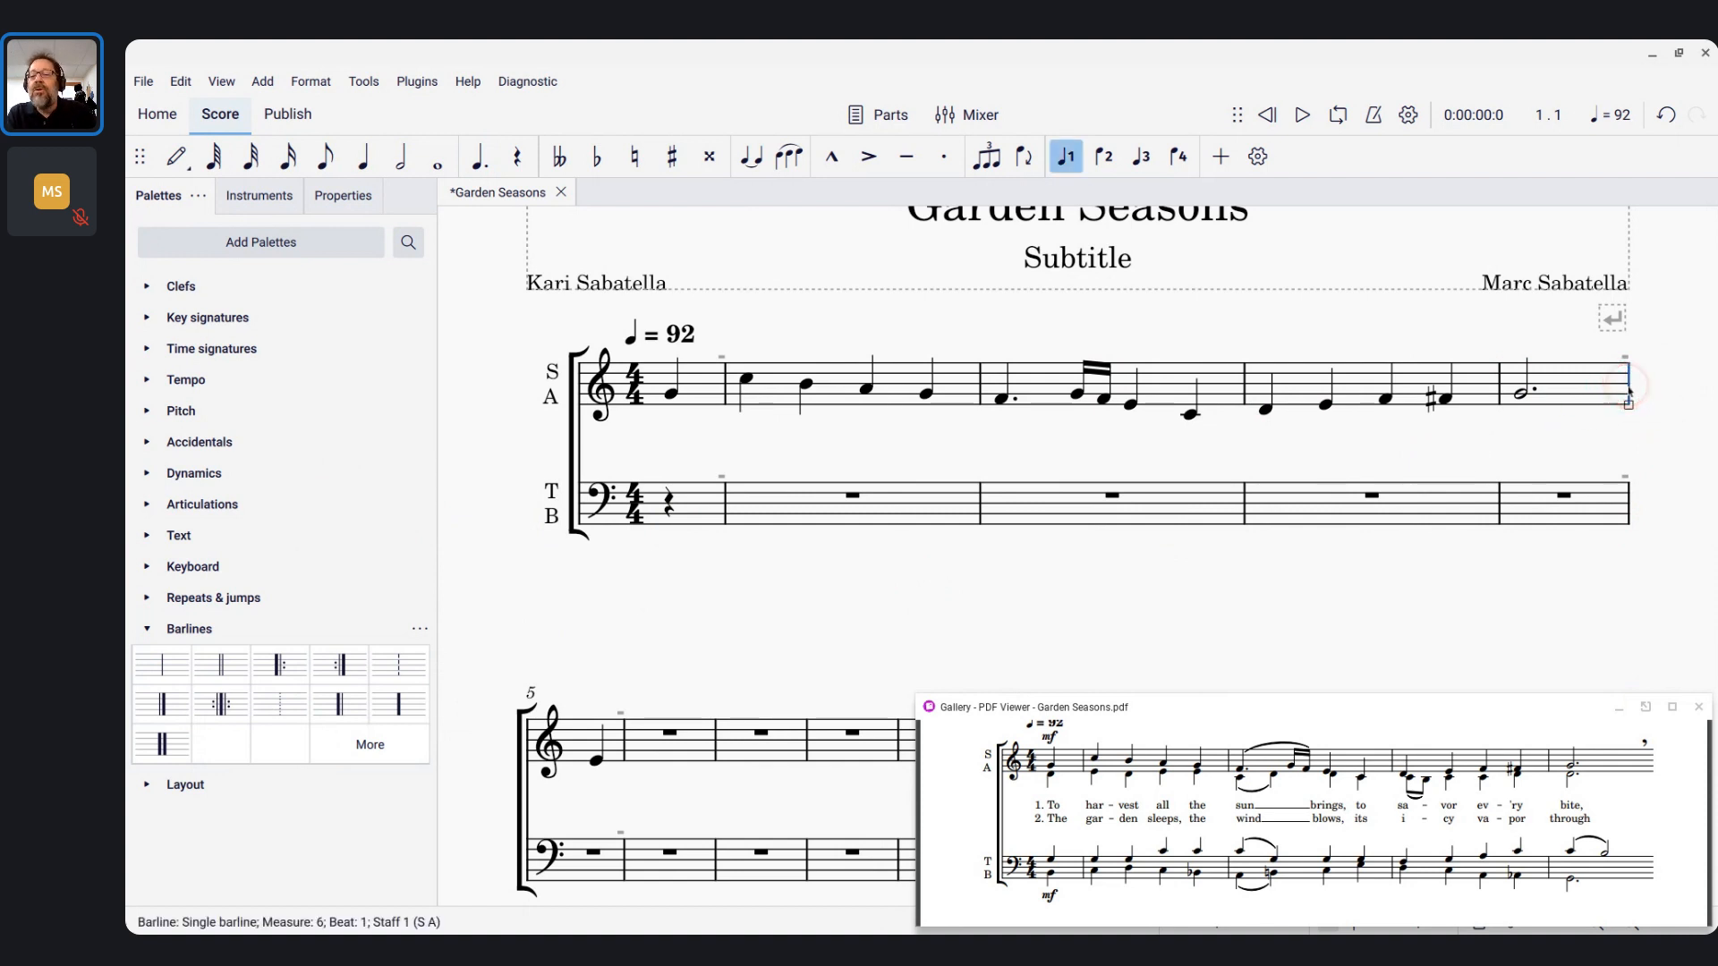
key("v")
left_click(1626, 492)
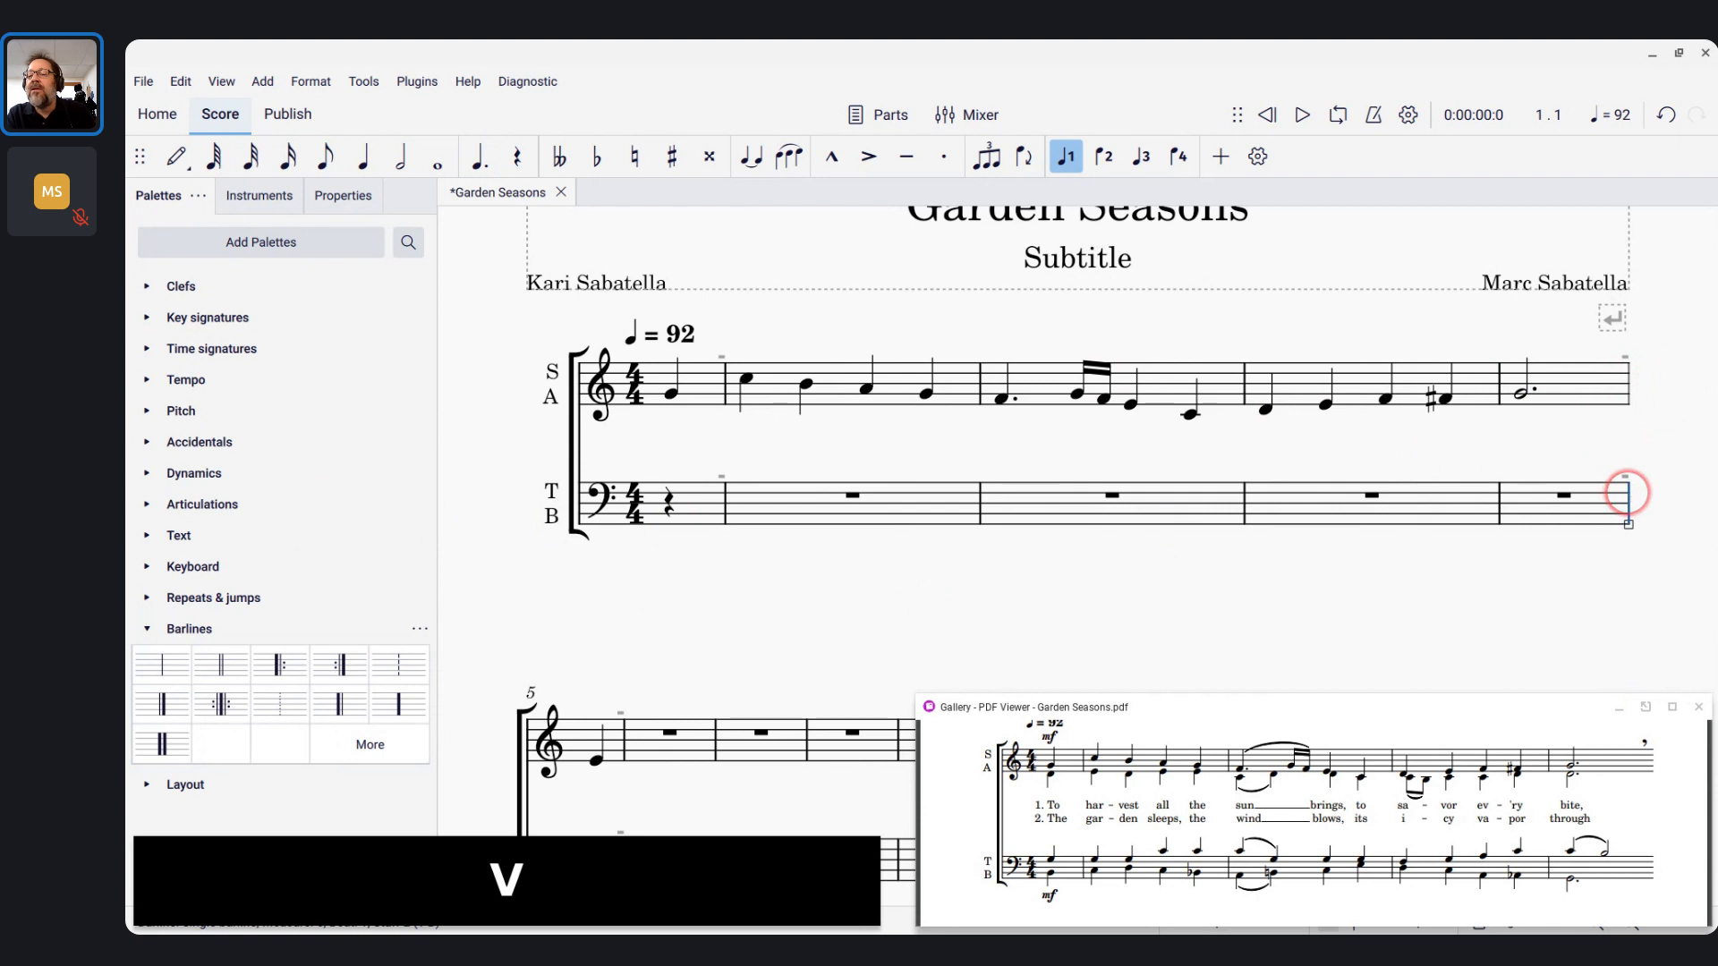
key("v")
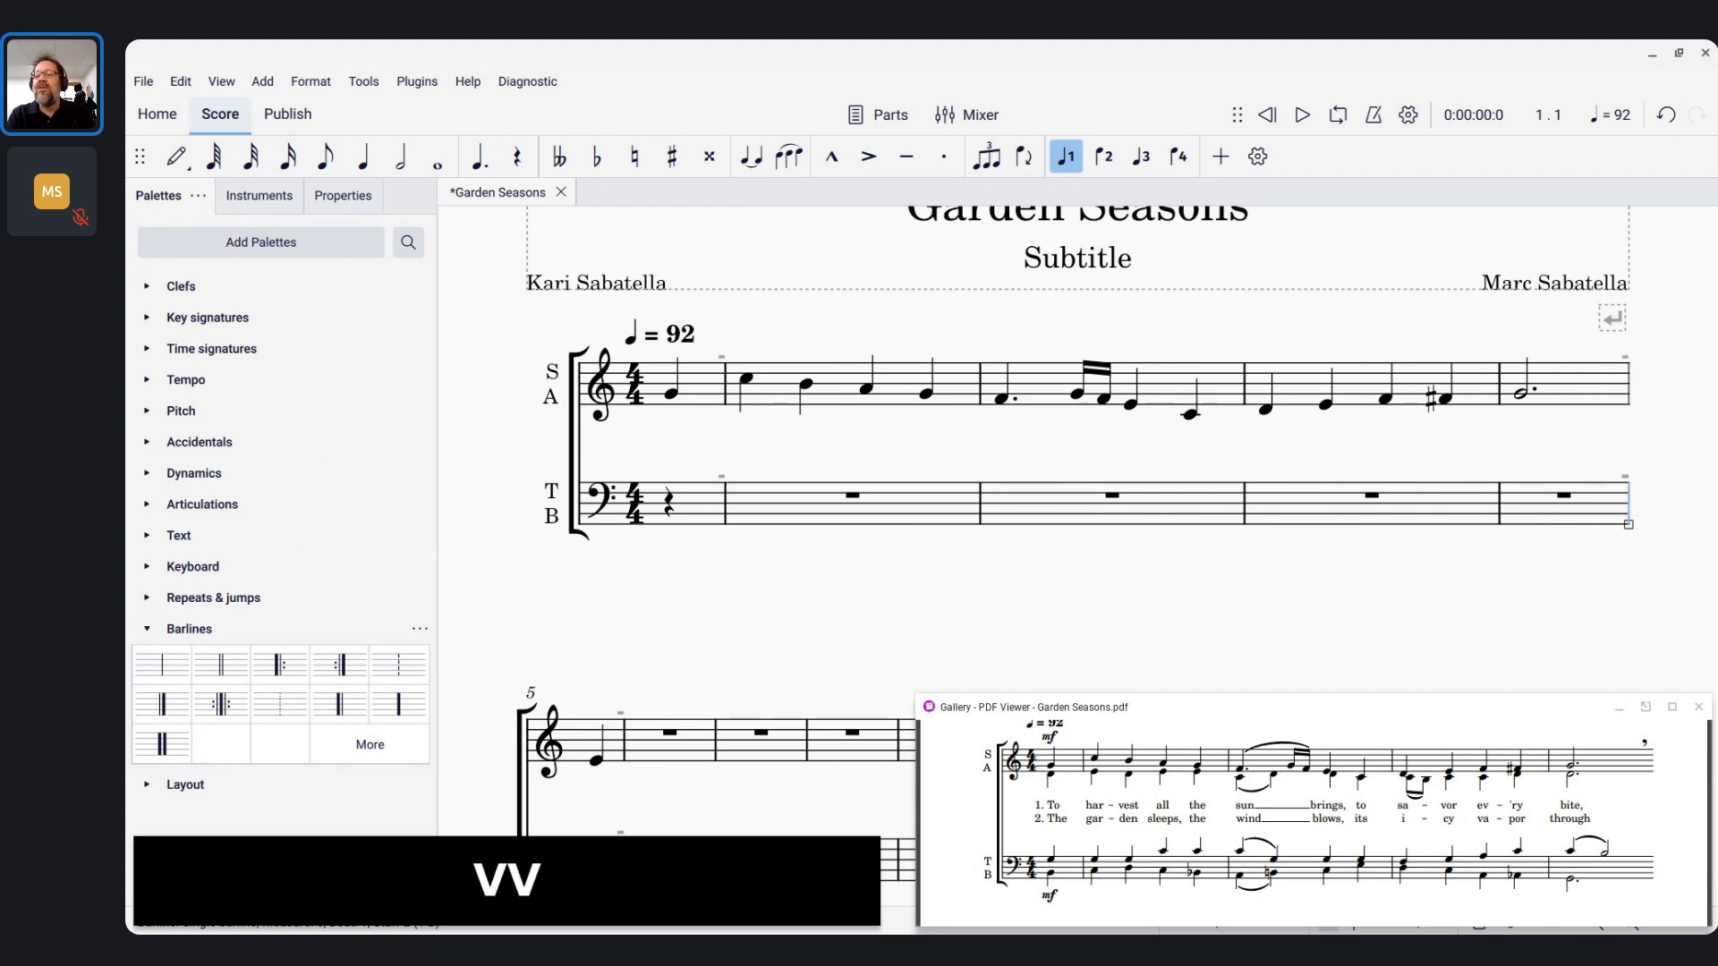
Exclude the one-beat measure at the start of the second system from the measure count, applying the setting in its measure properties
left_click(1615, 464)
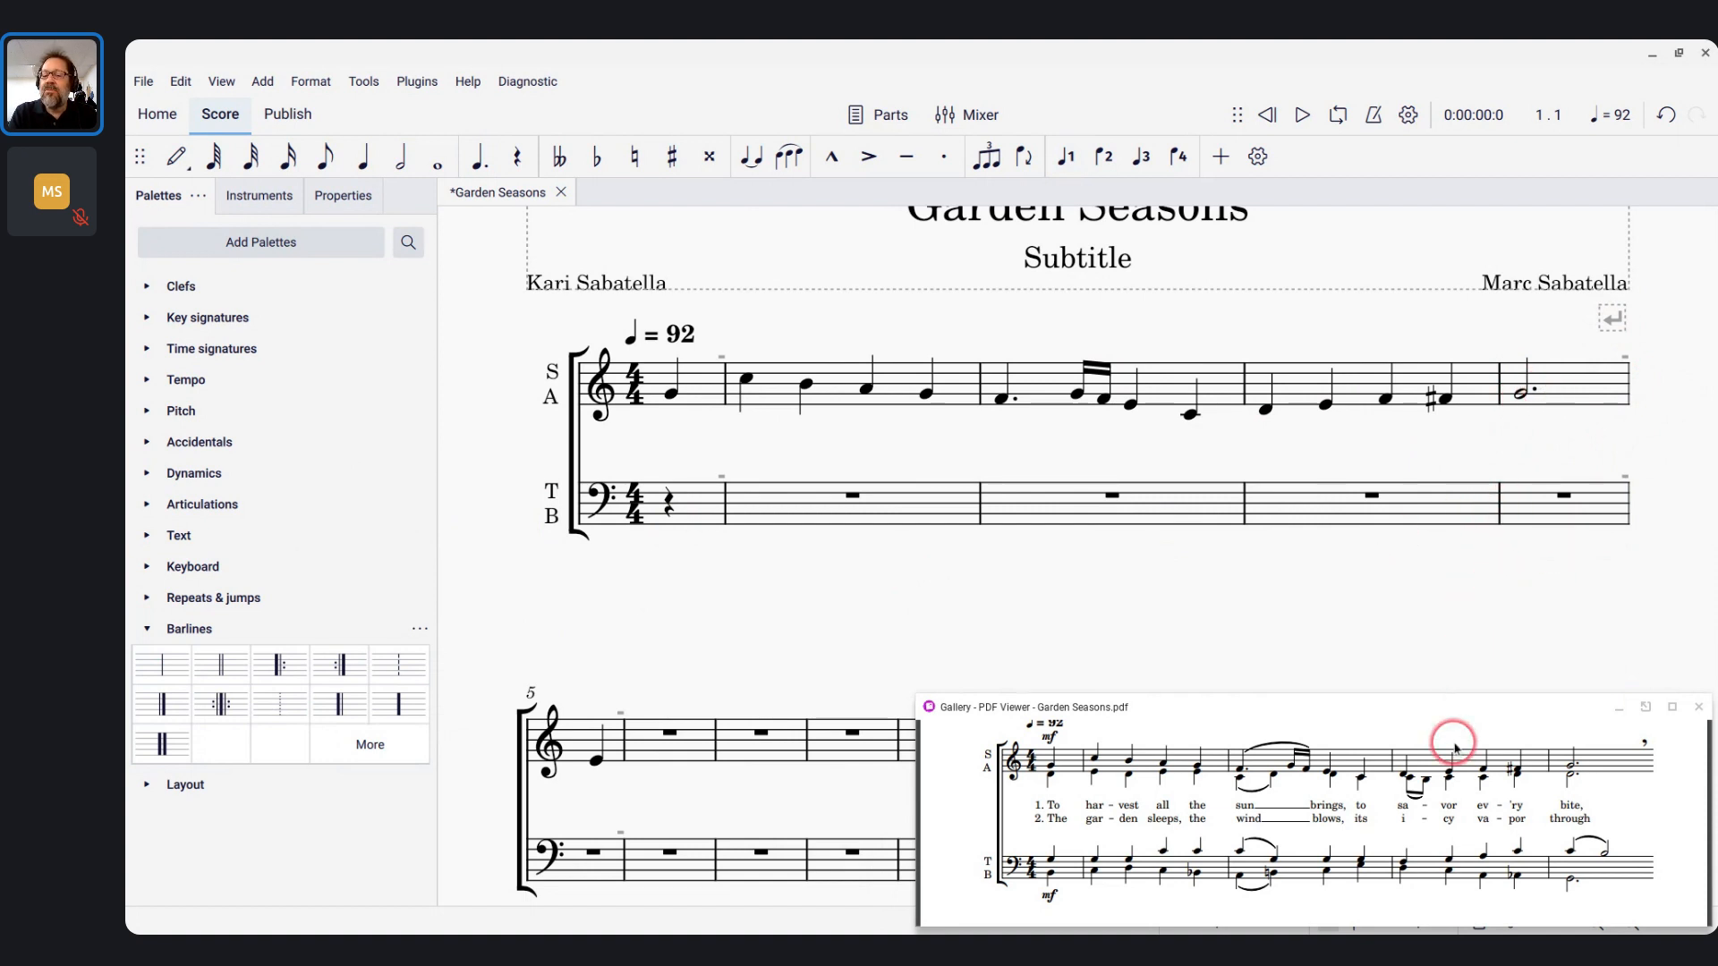
scroll(1457, 740, "down", 3)
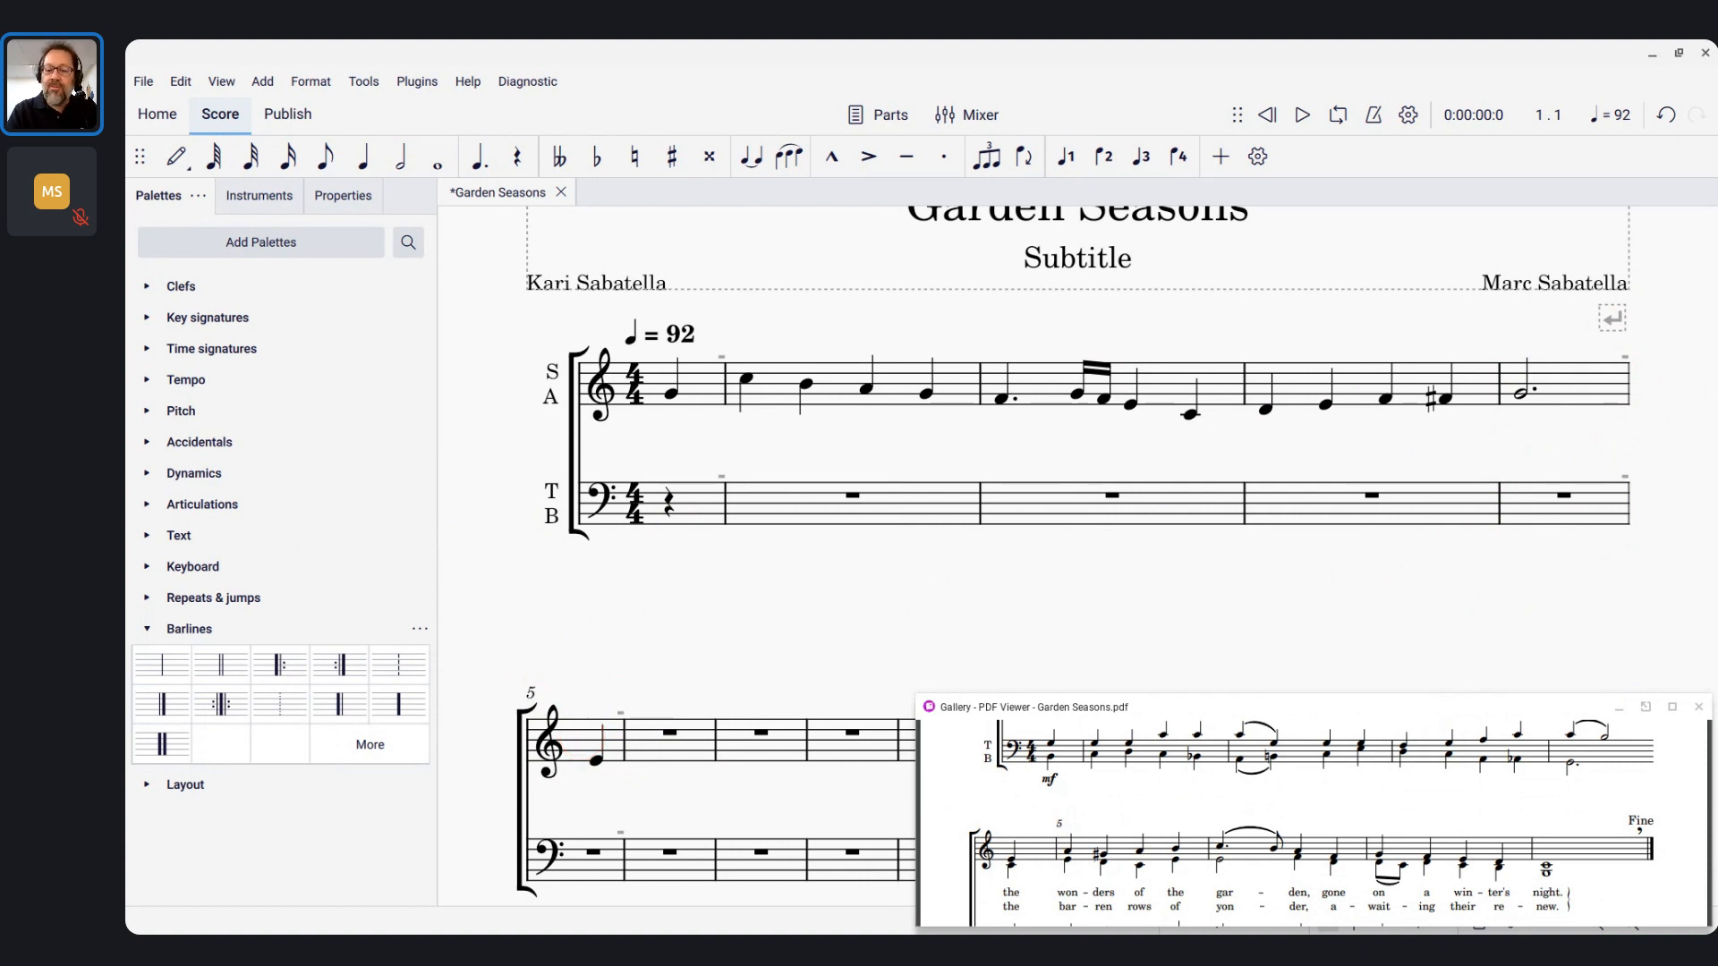
right_click(589, 742)
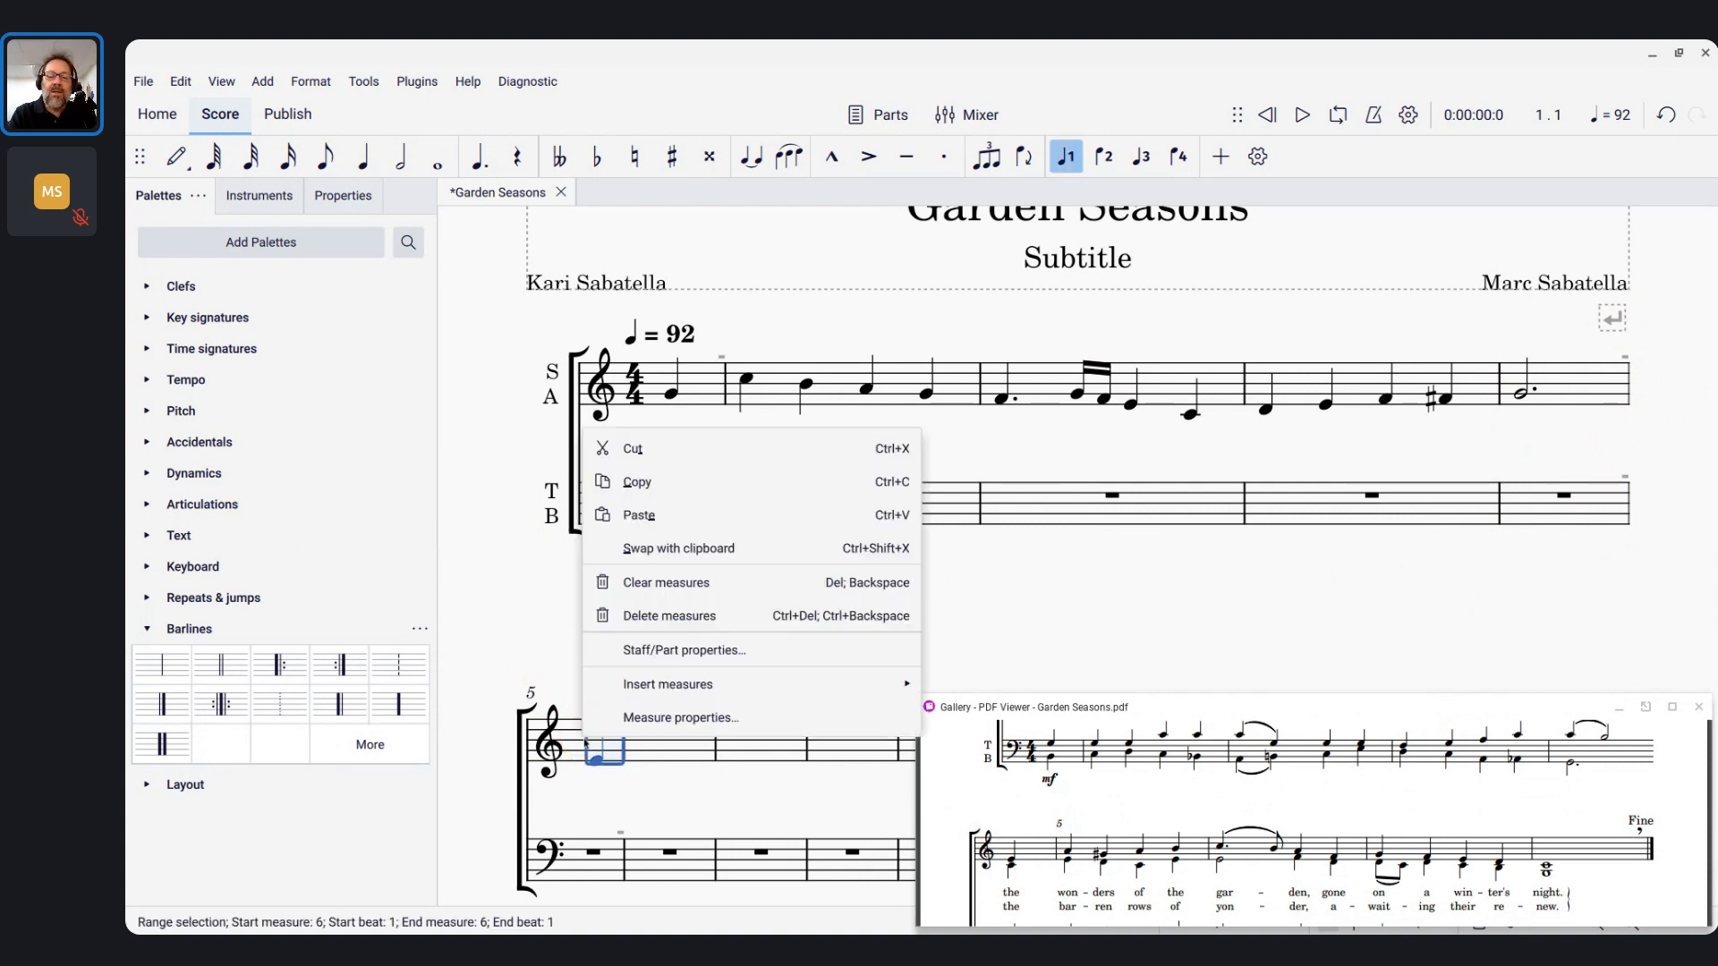
left_click(632, 717)
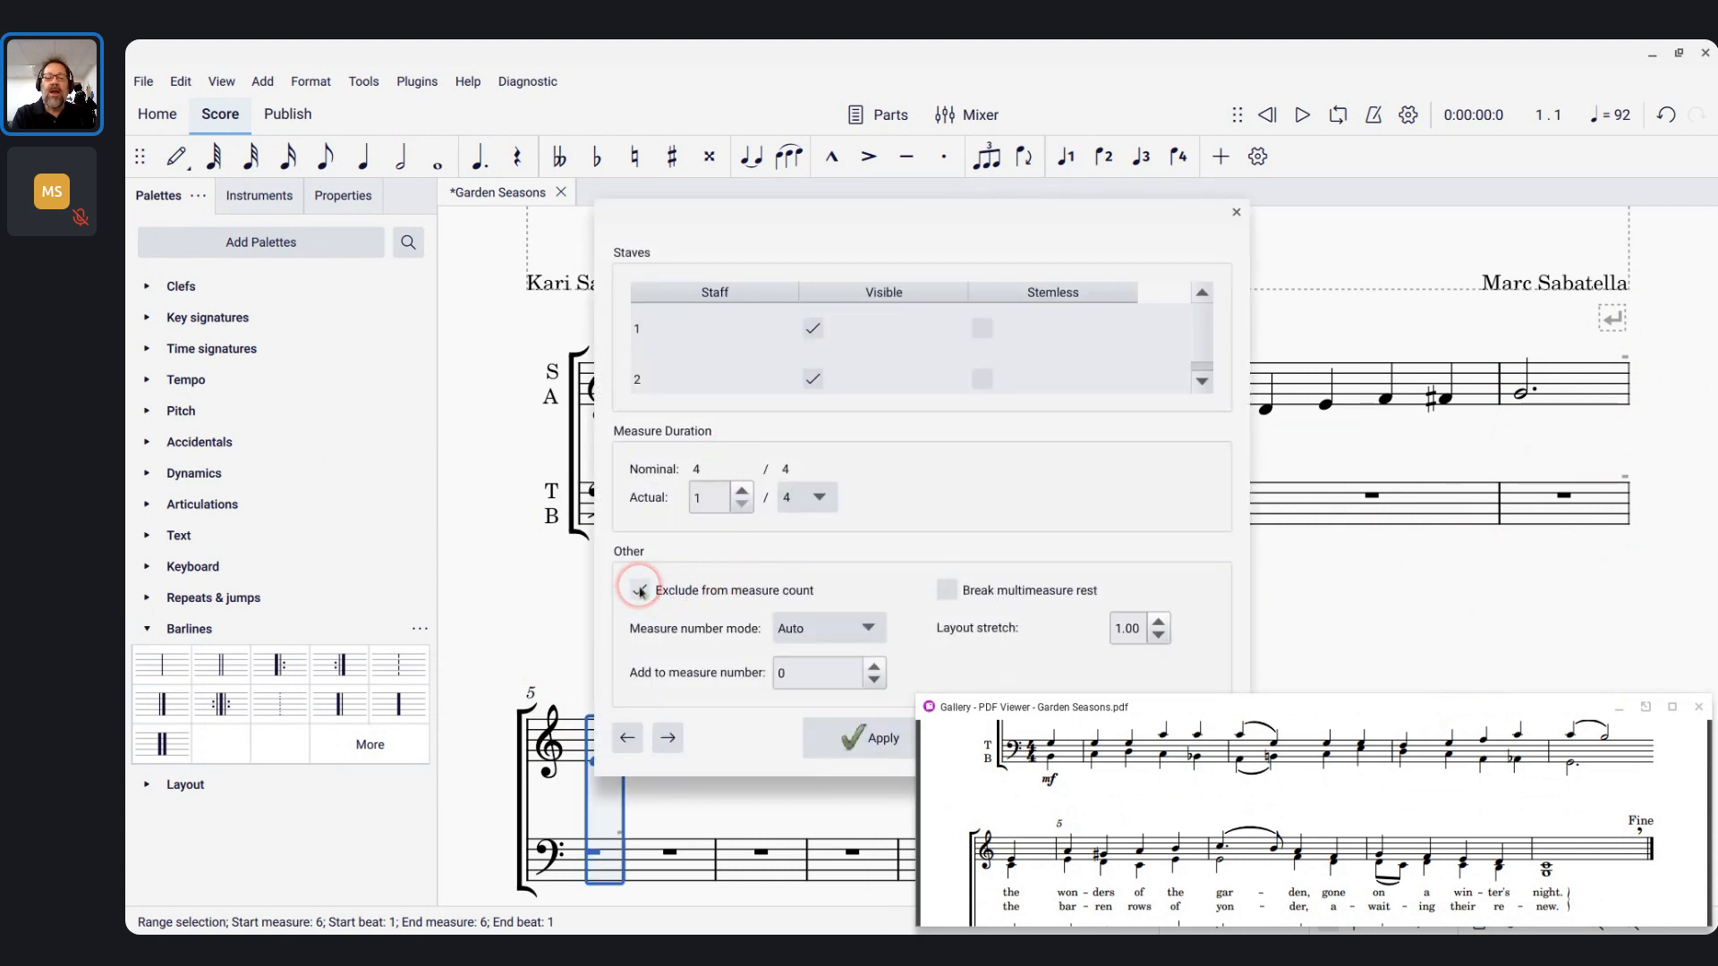
key("Return")
key("Return")
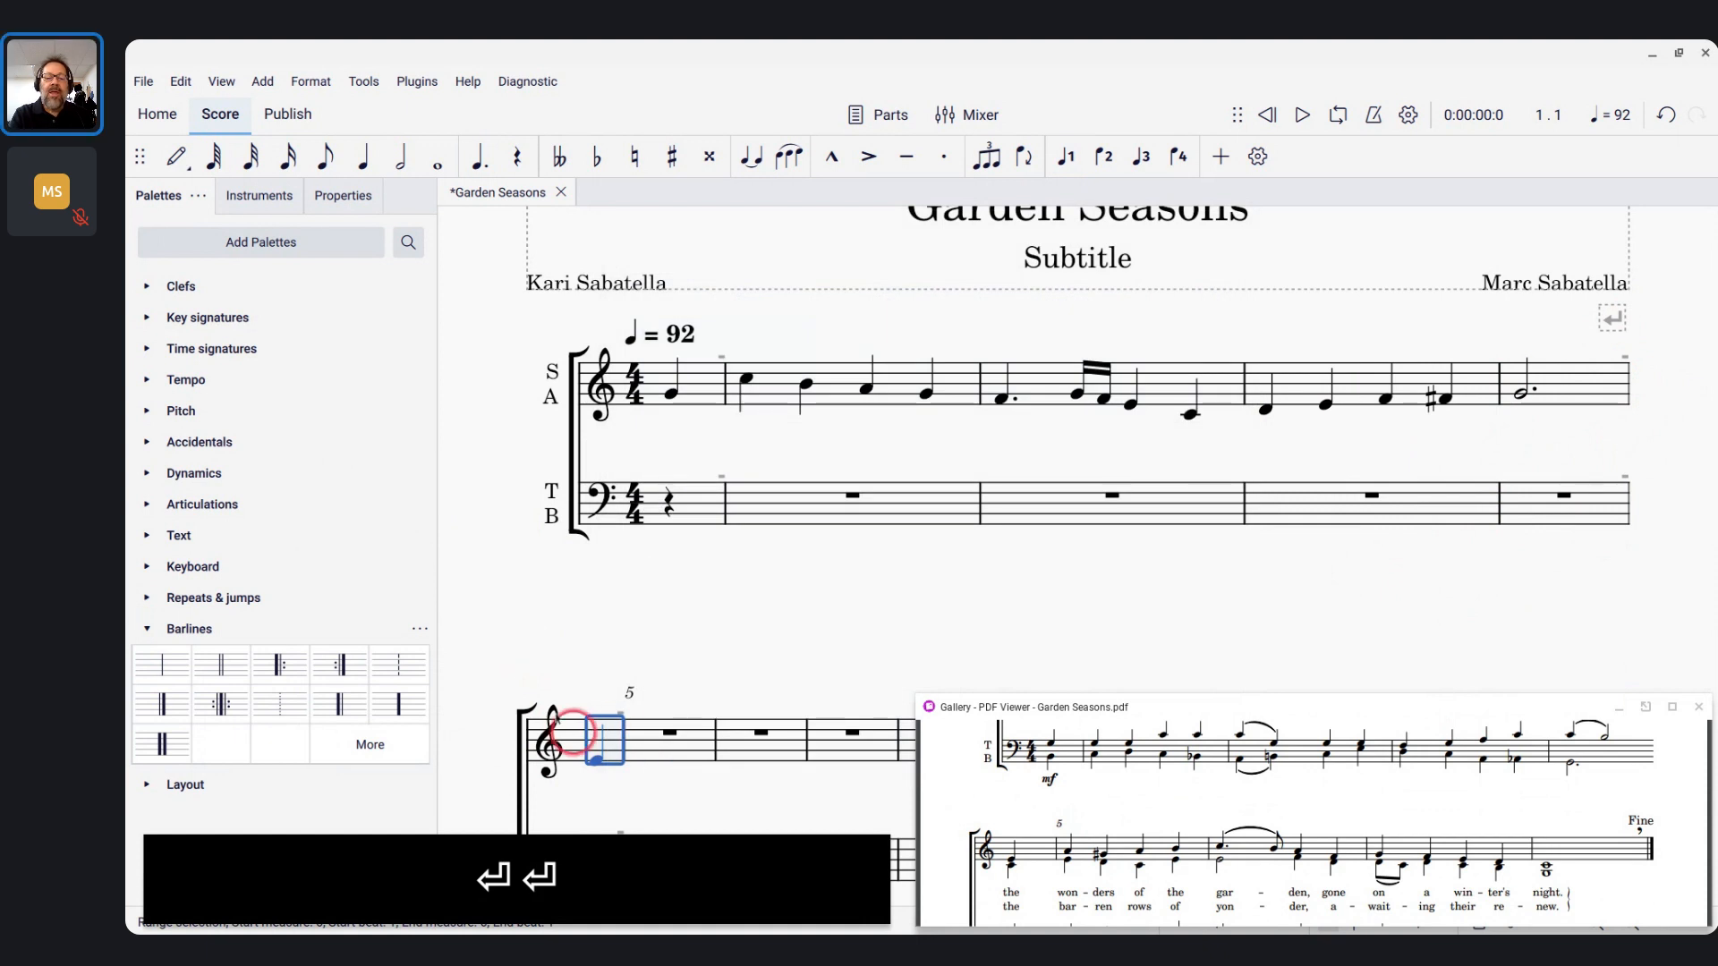
left_click(523, 649)
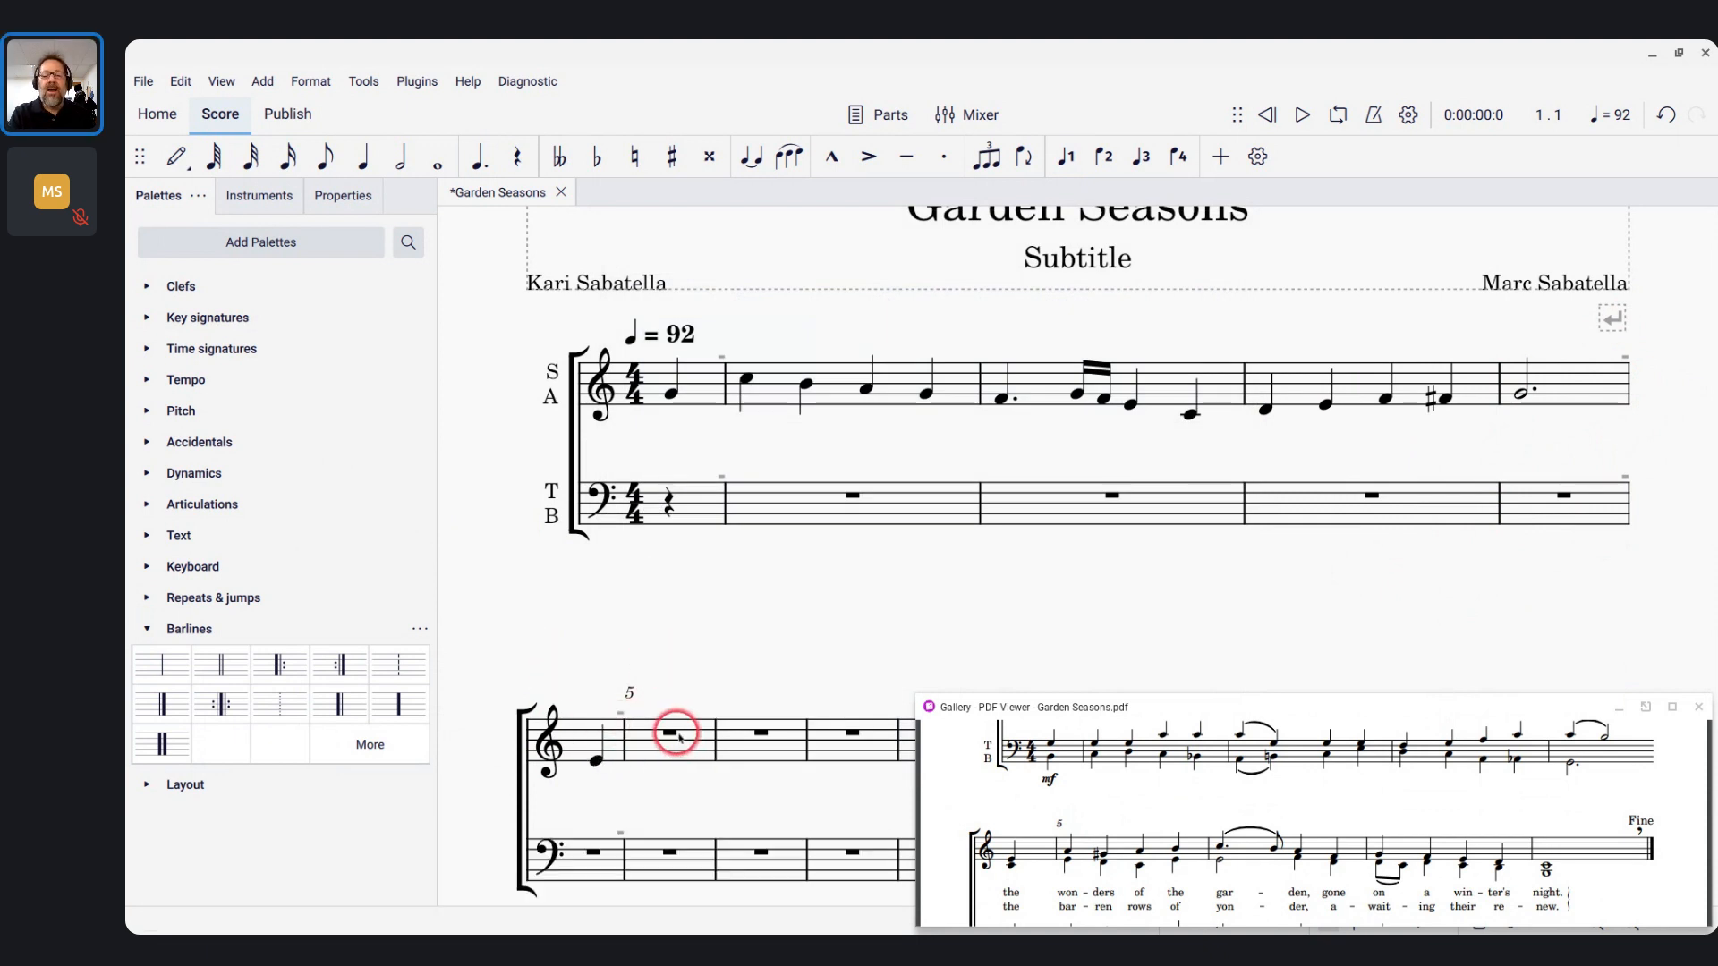
Switch to the live chat window, place it beside the score to read the messages, and return to the score
key("alt+Tab")
key("alt+Tab")
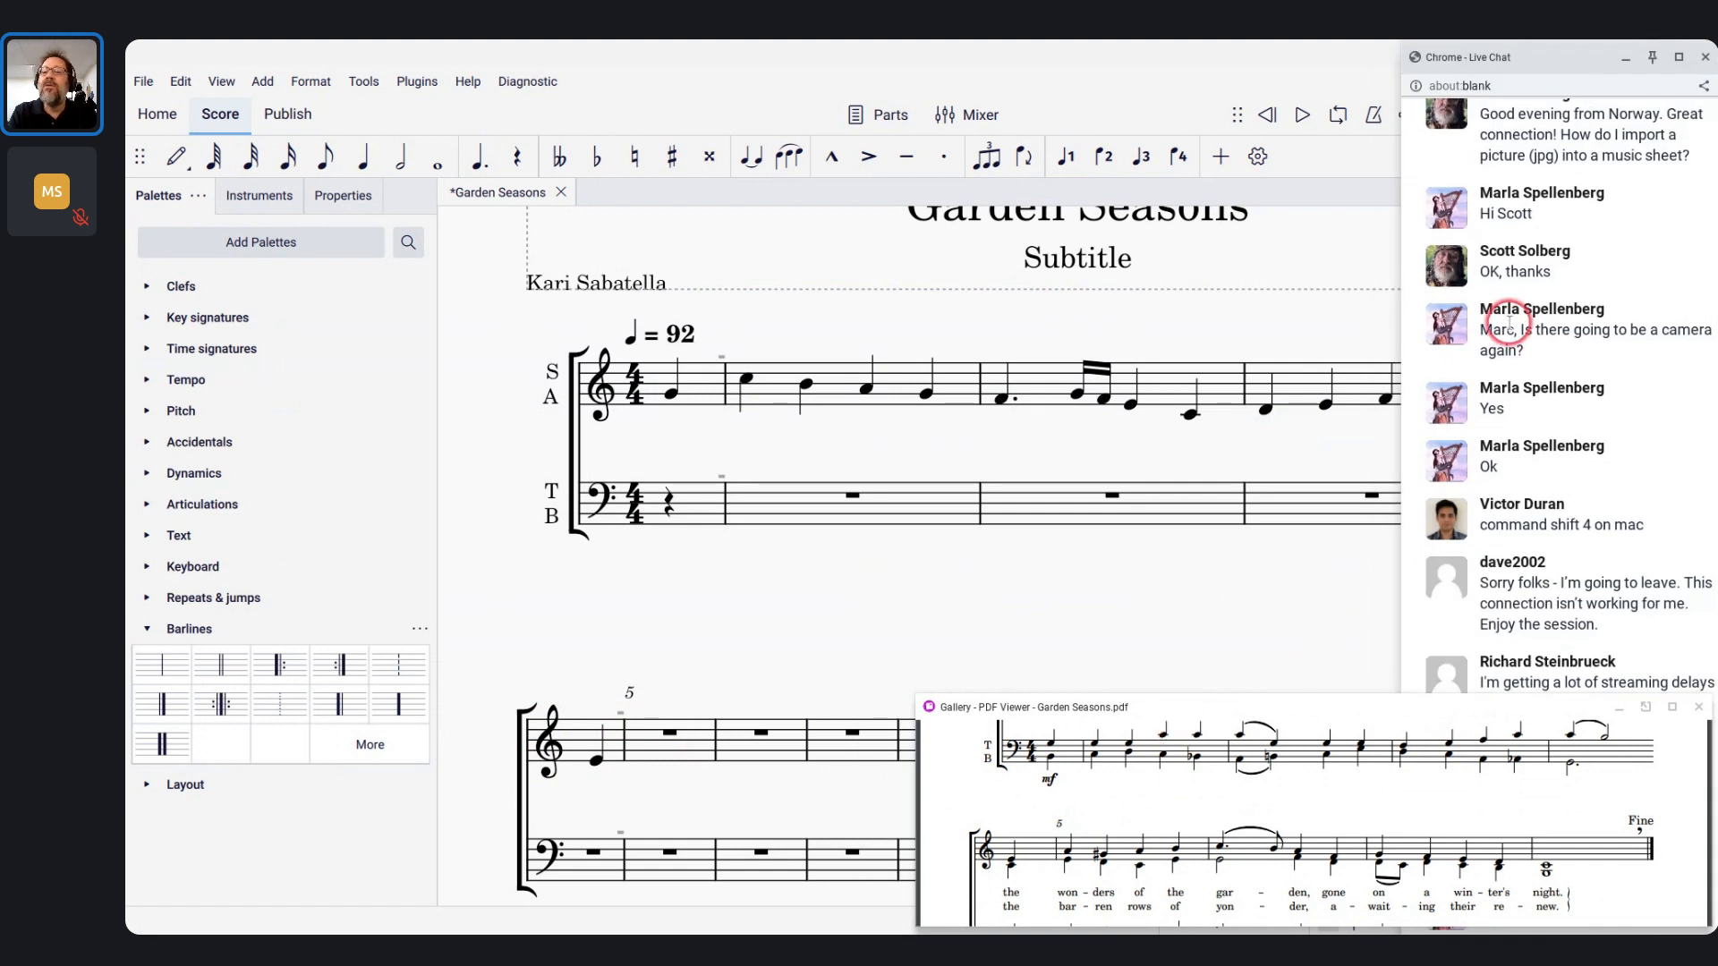
left_click_drag(735, 98, 243, 57)
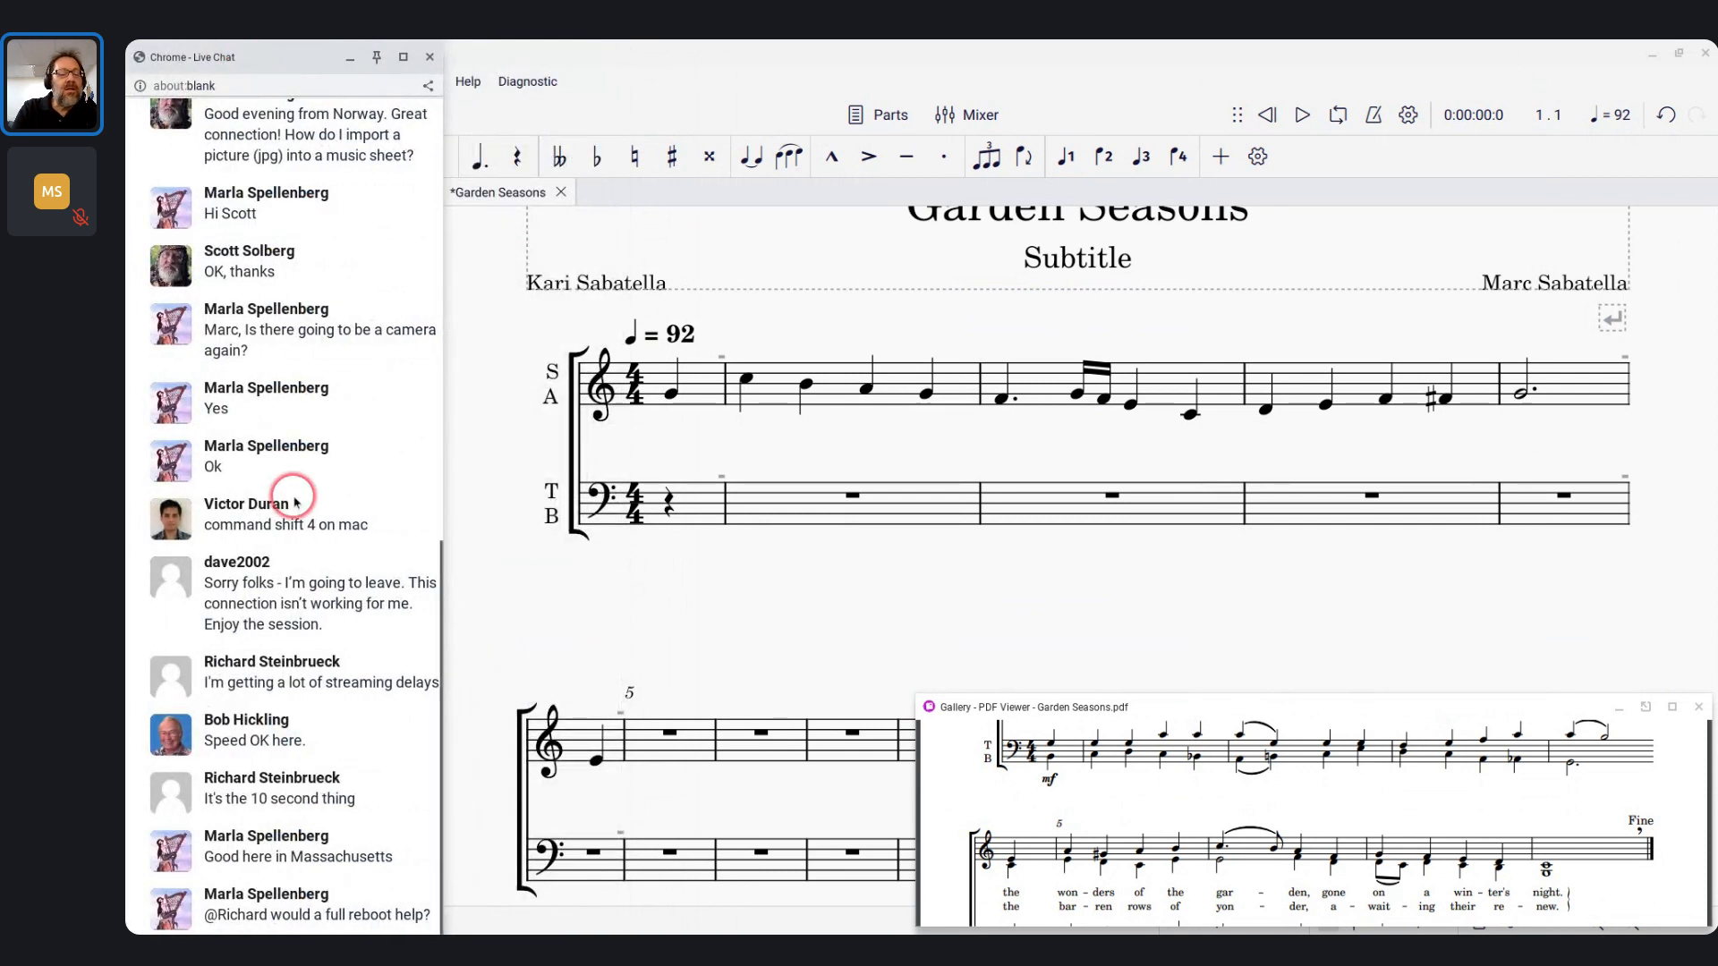
left_click(630, 583)
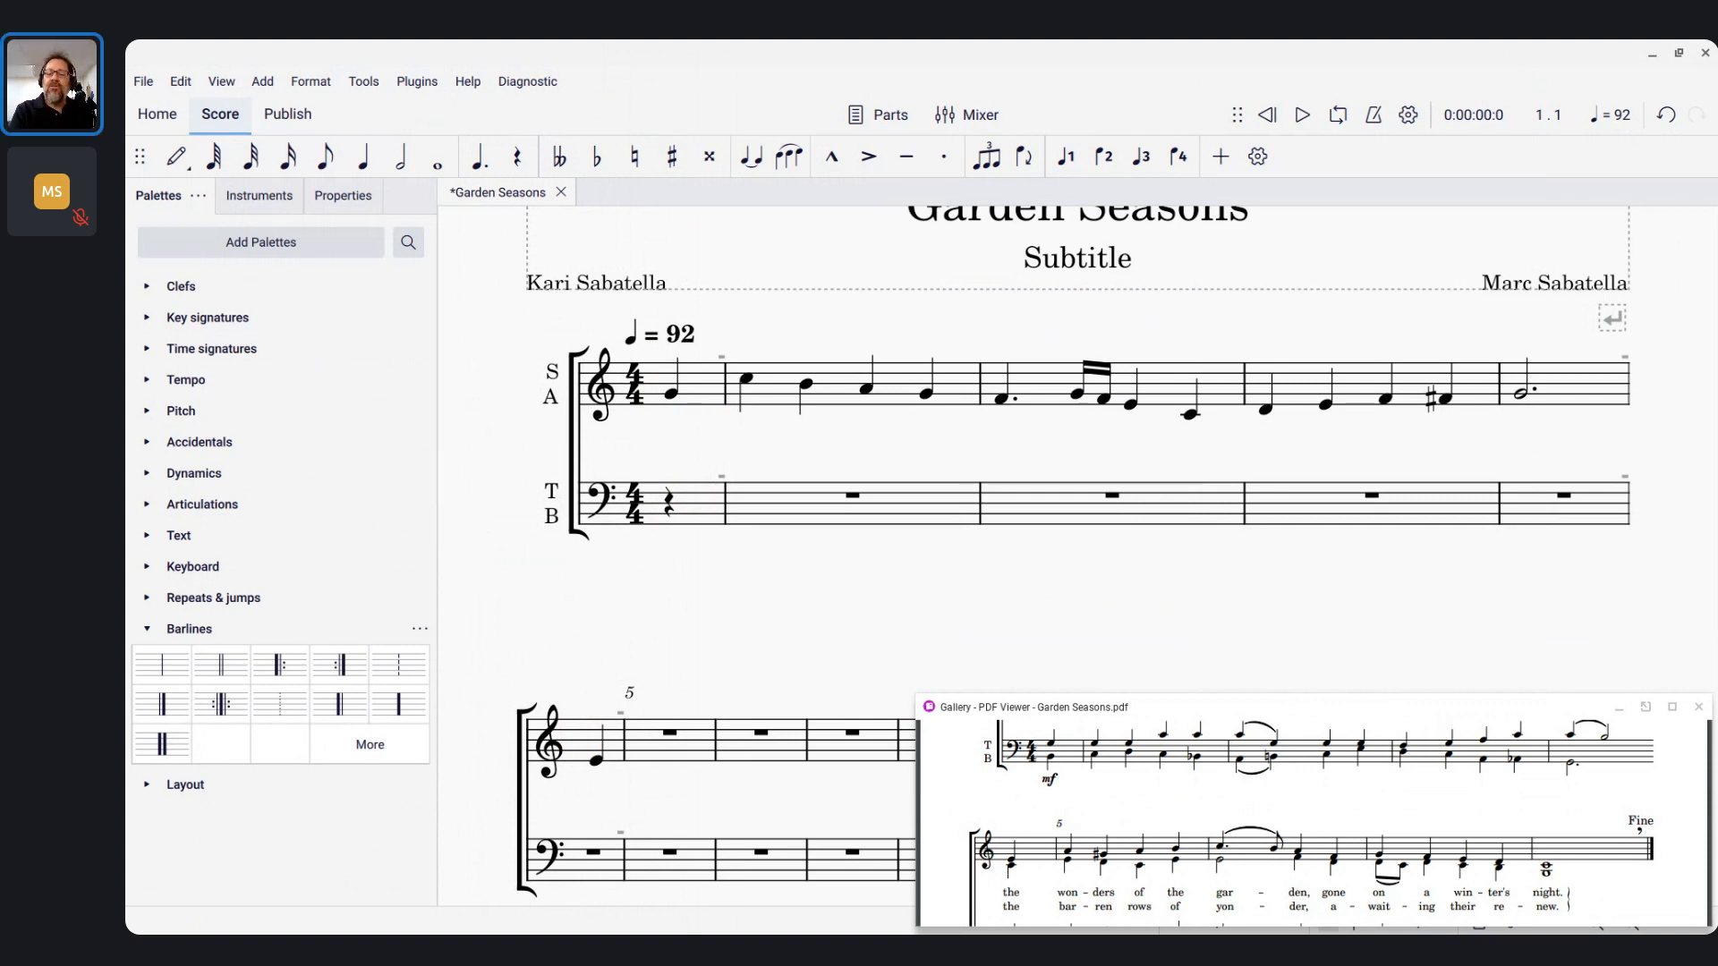
Start the verse 1 lyrics under the opening pickup G of the soprano line with the text "1.To"
scroll(1051, 843, "up", 3)
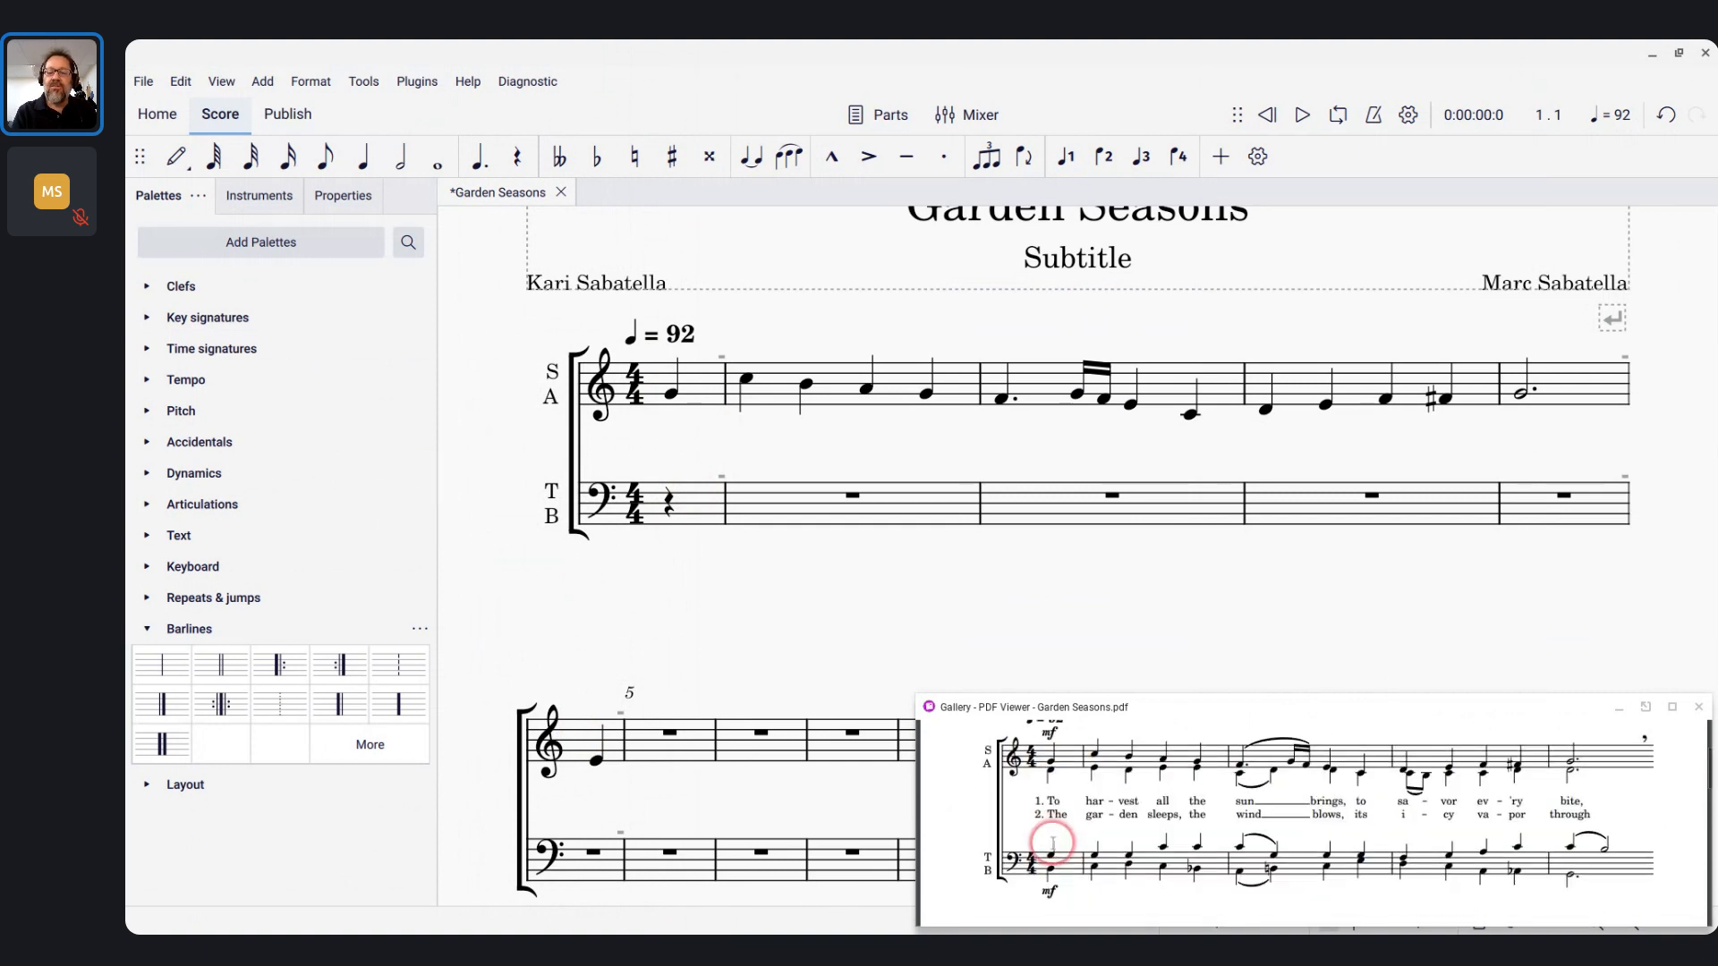
left_click(676, 405)
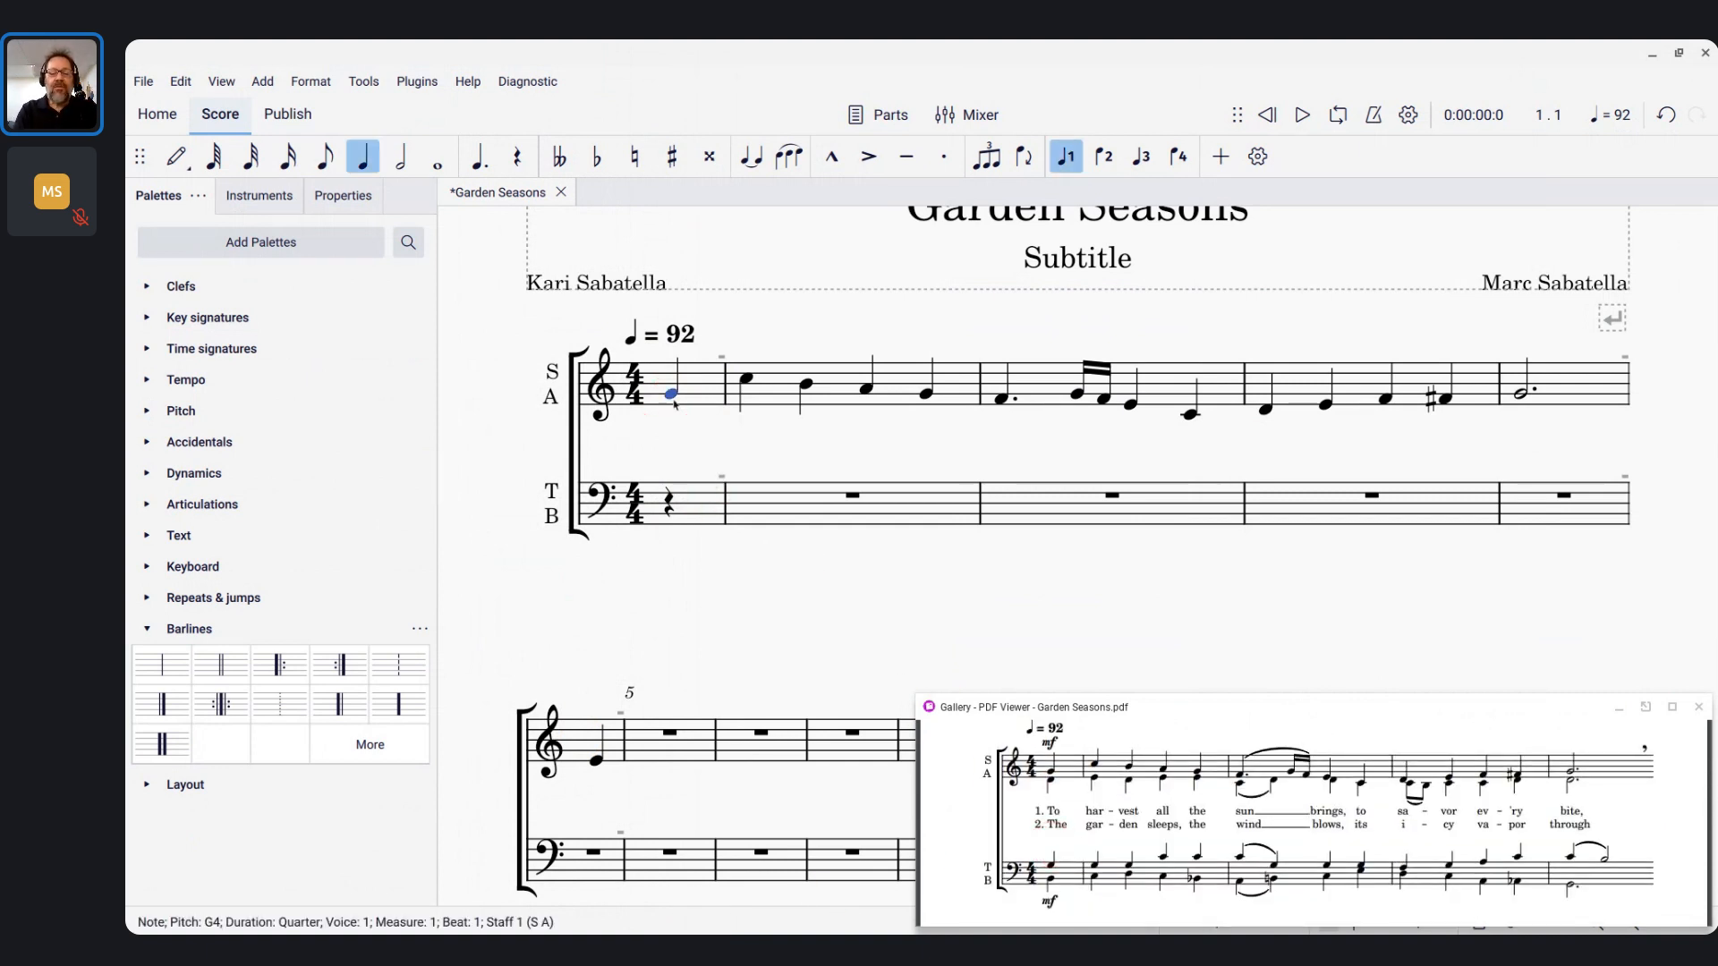
key("ctrl+l")
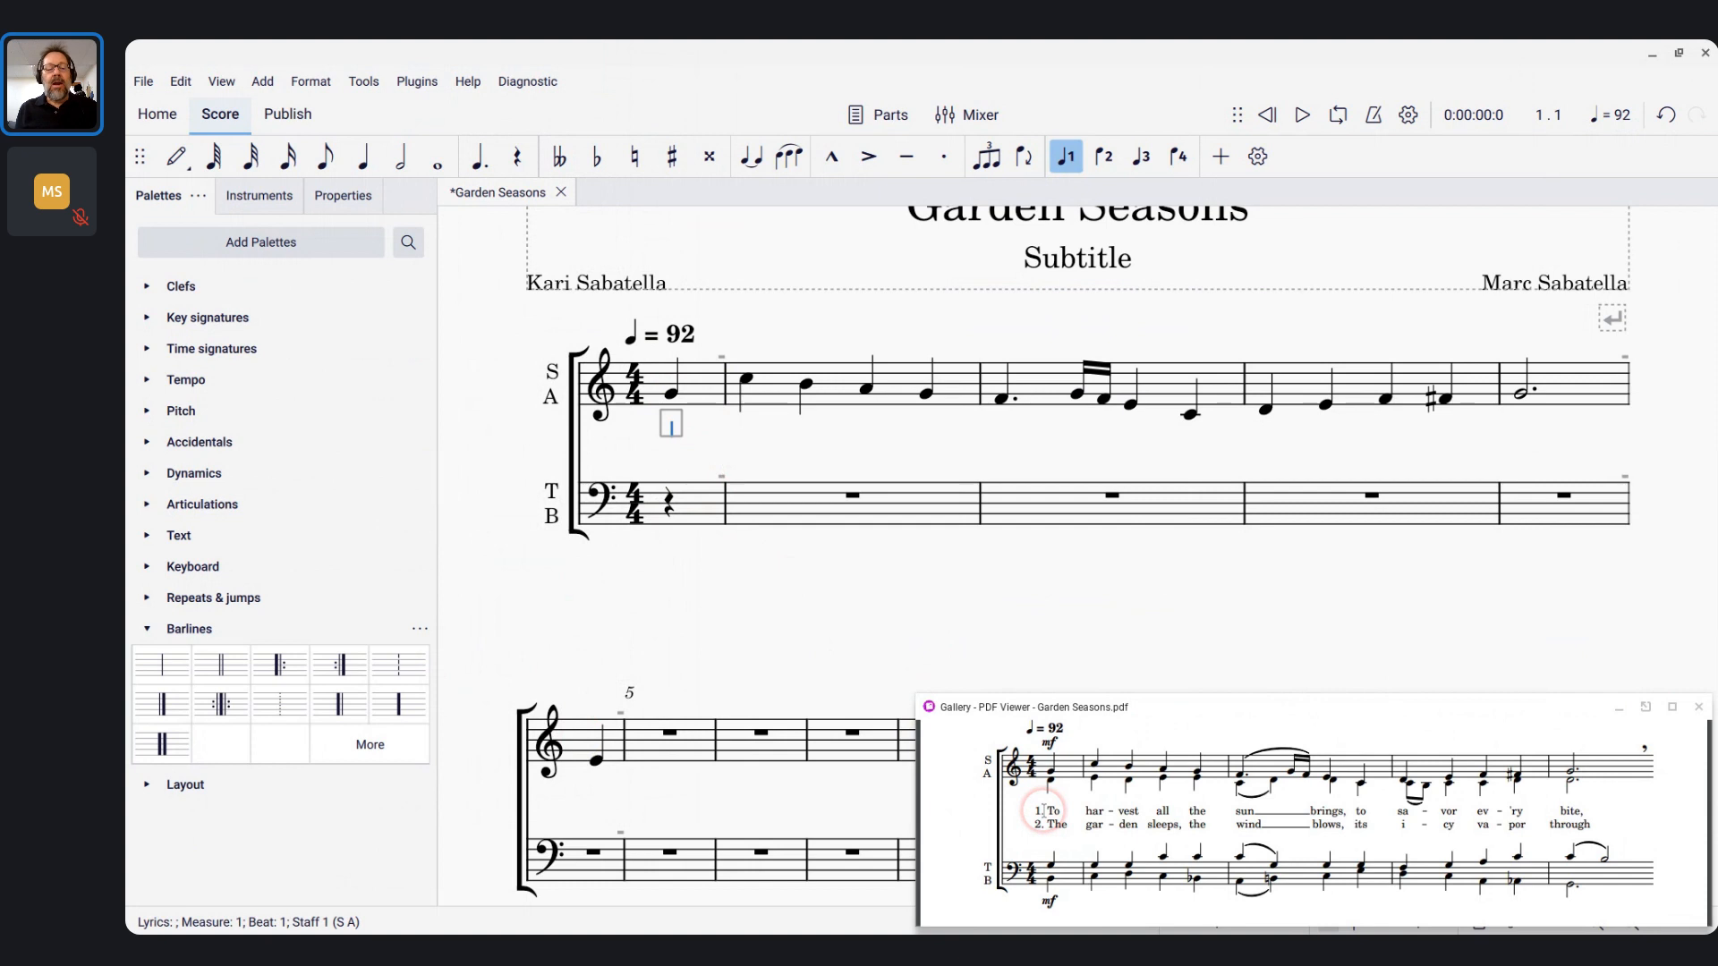
type("1")
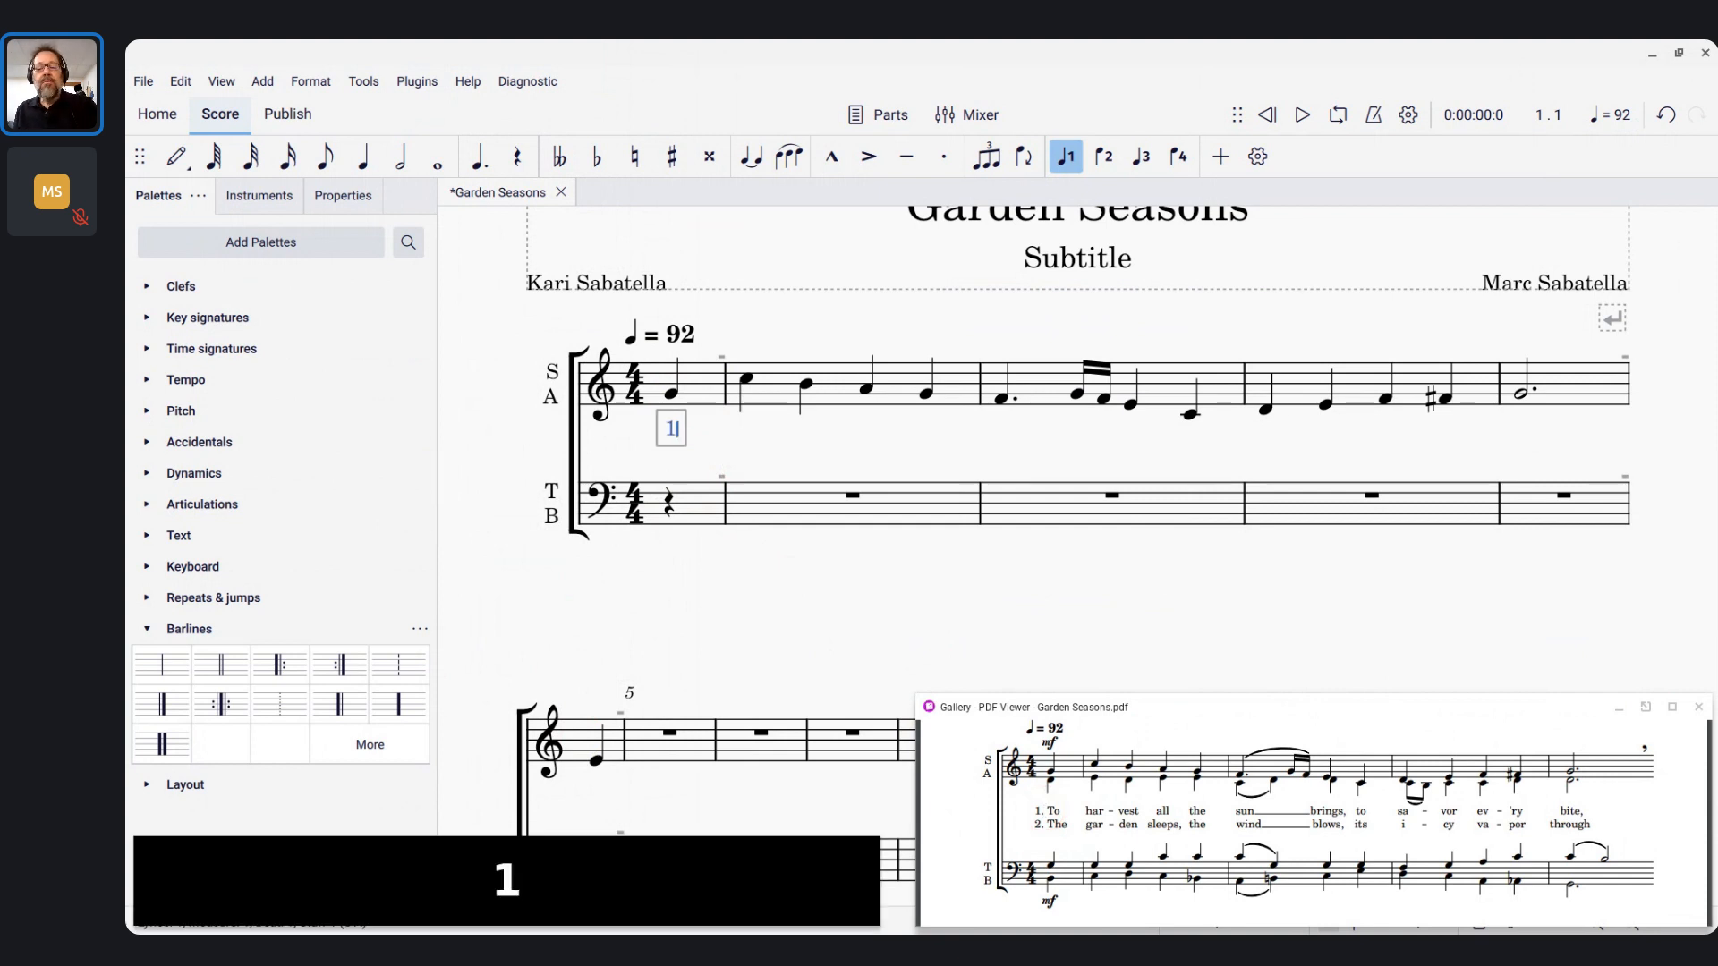
type(".")
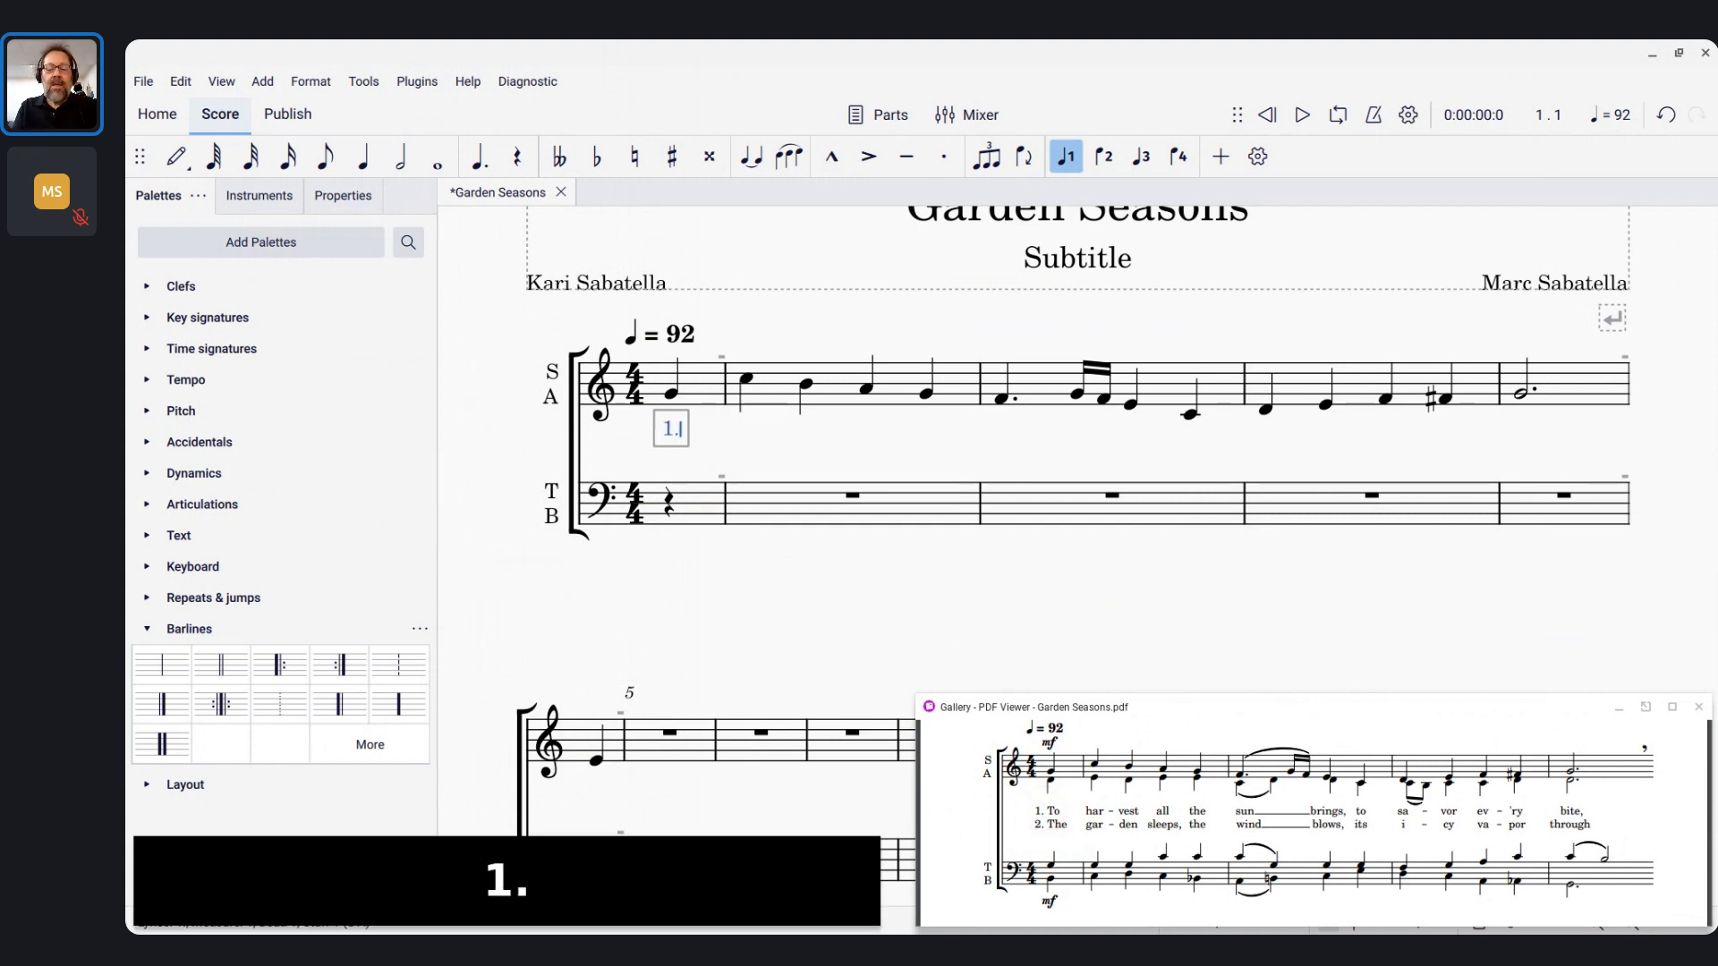
type("To")
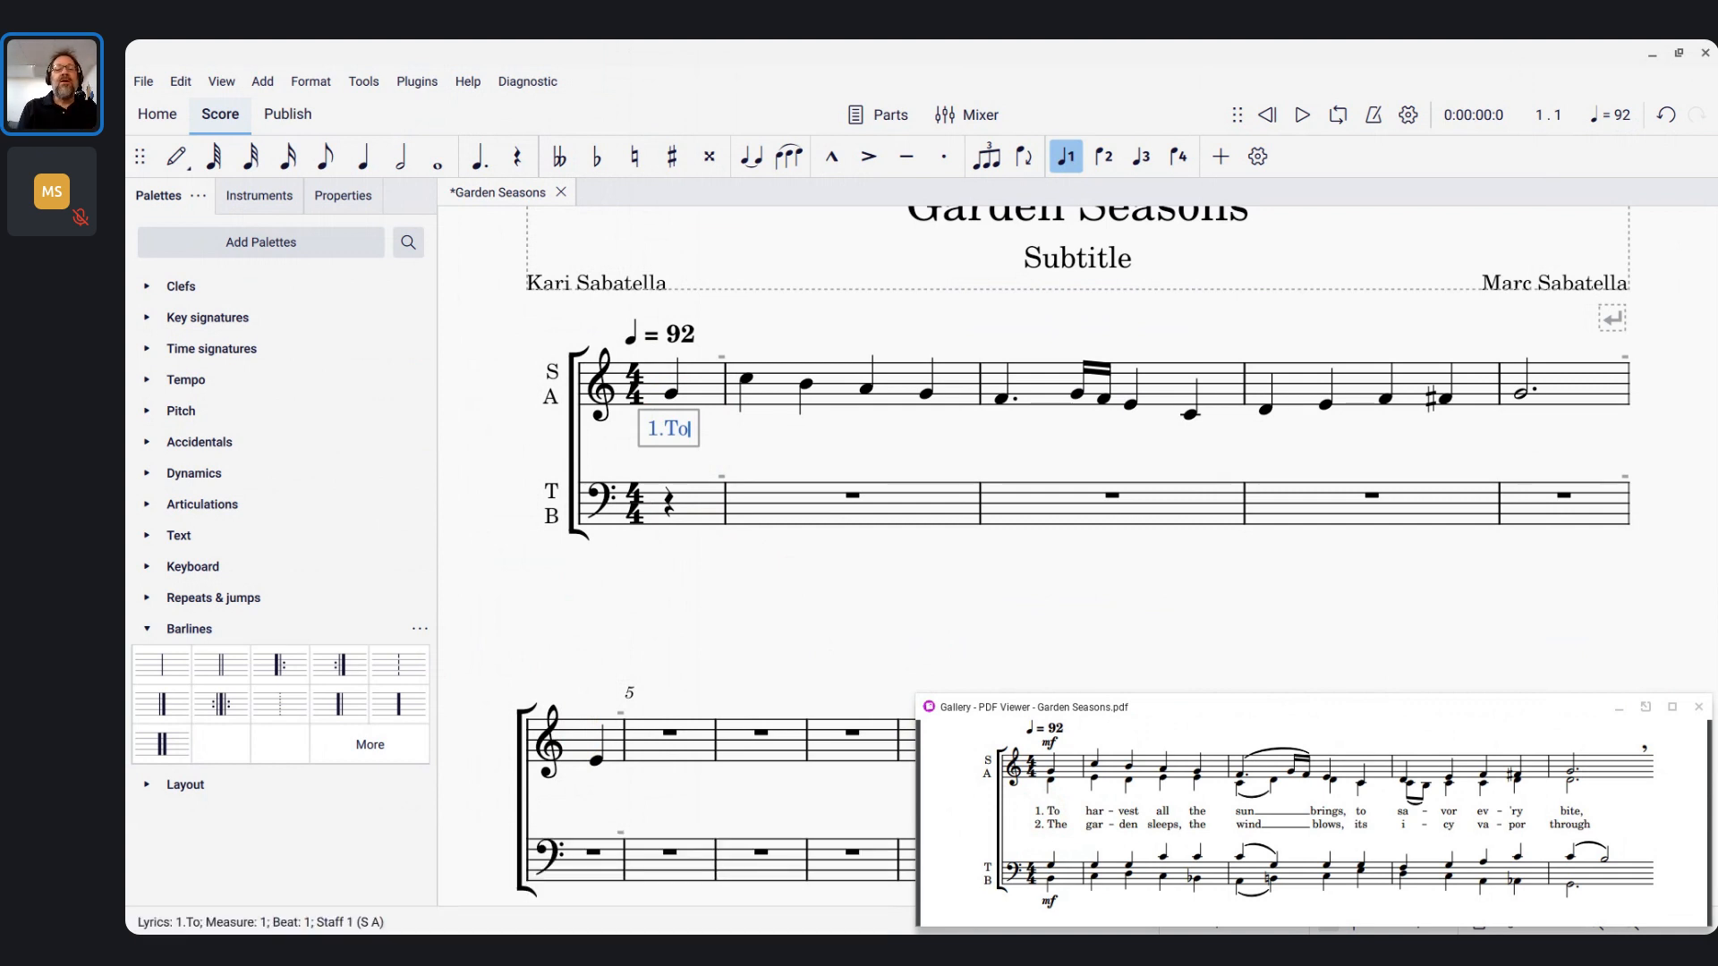
Try to insert a space between "1." and "To" in the first lyric
key("Left")
key("Left")
key("Left")
key("Right")
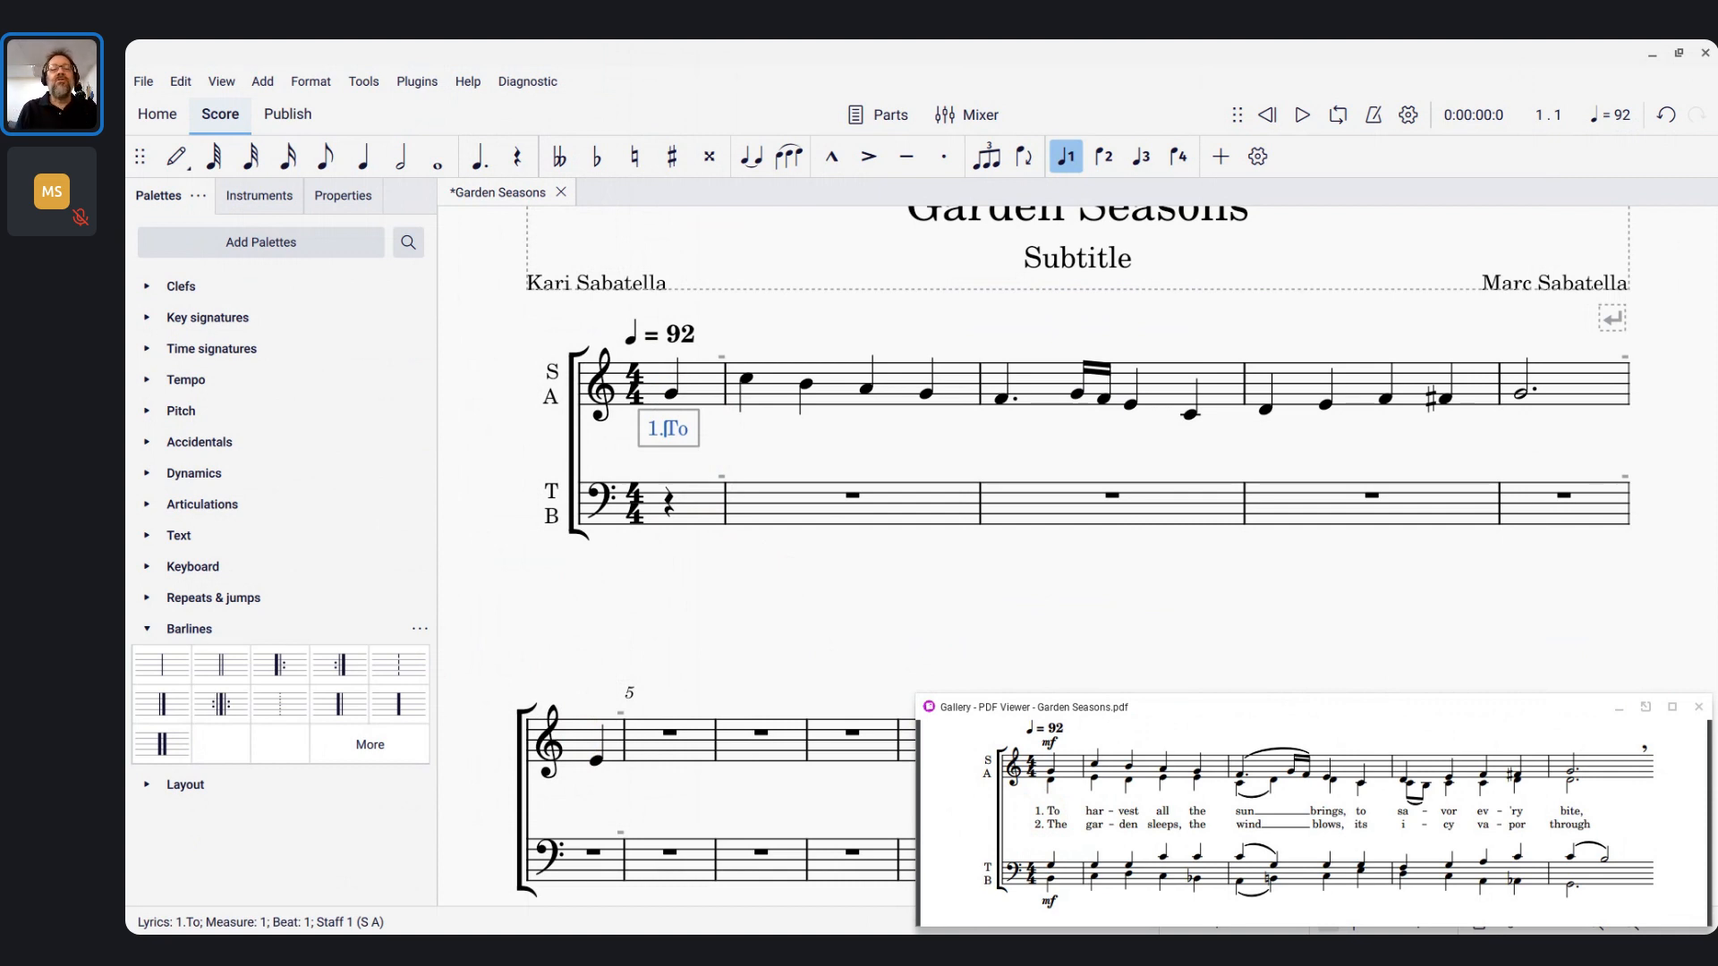
key("space")
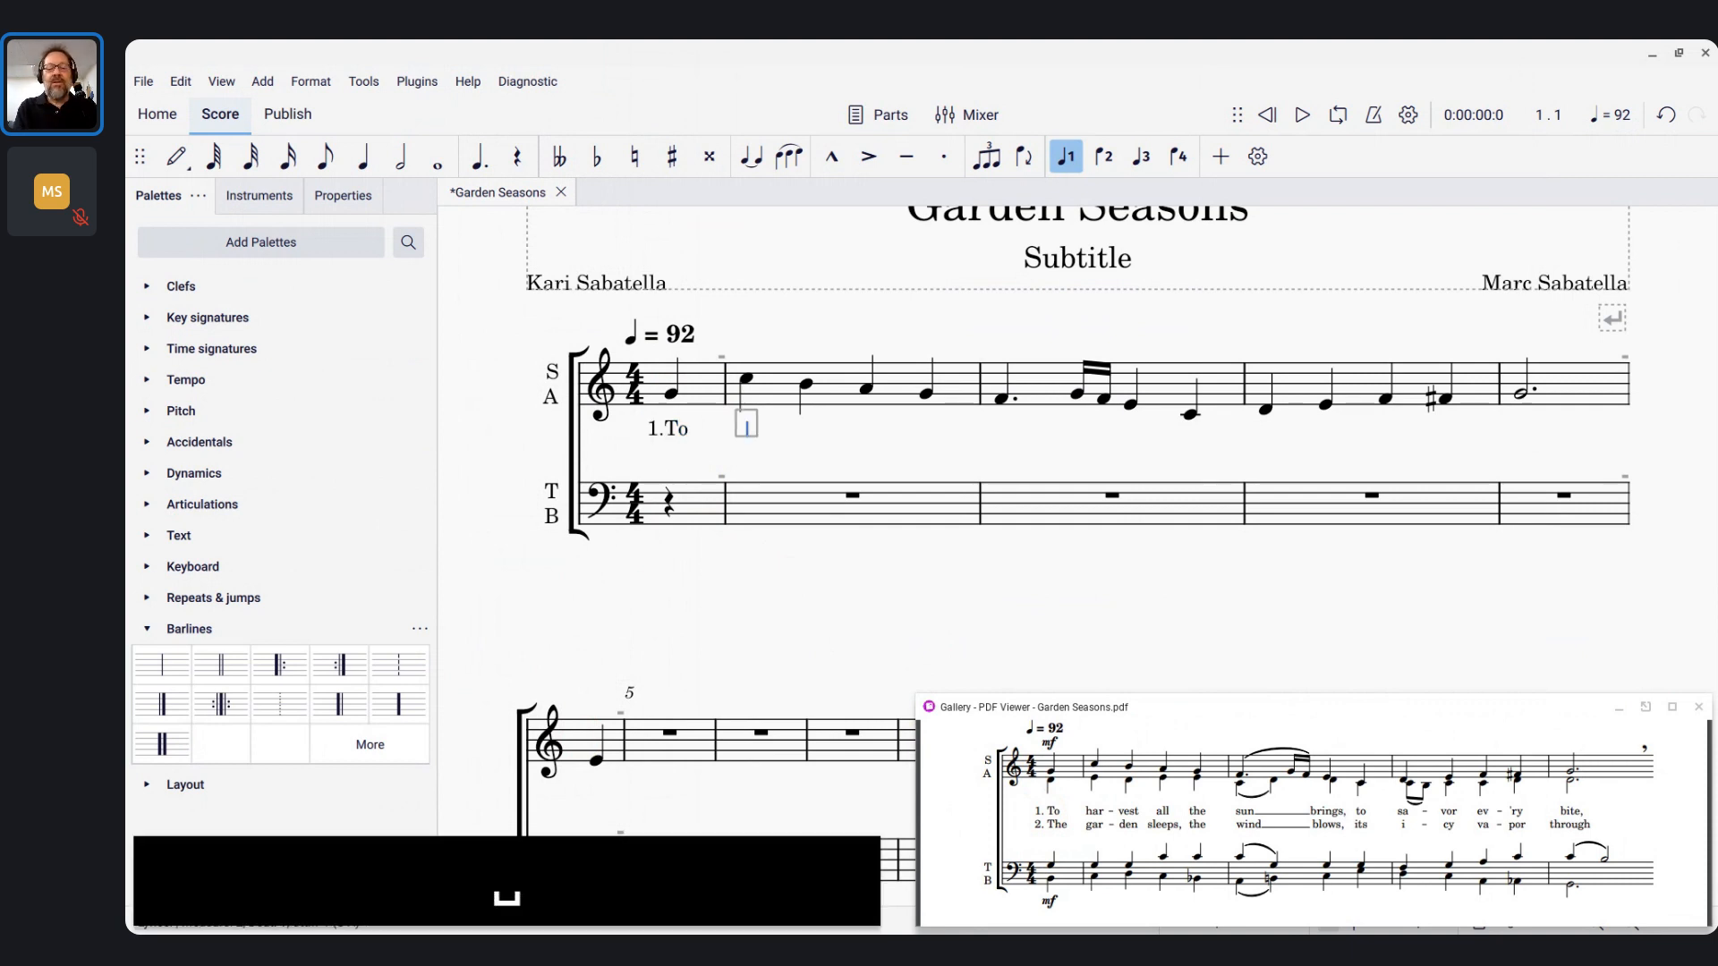
Enter the hyphenated word "har-vest" under the C and B of the first full measure
type("har")
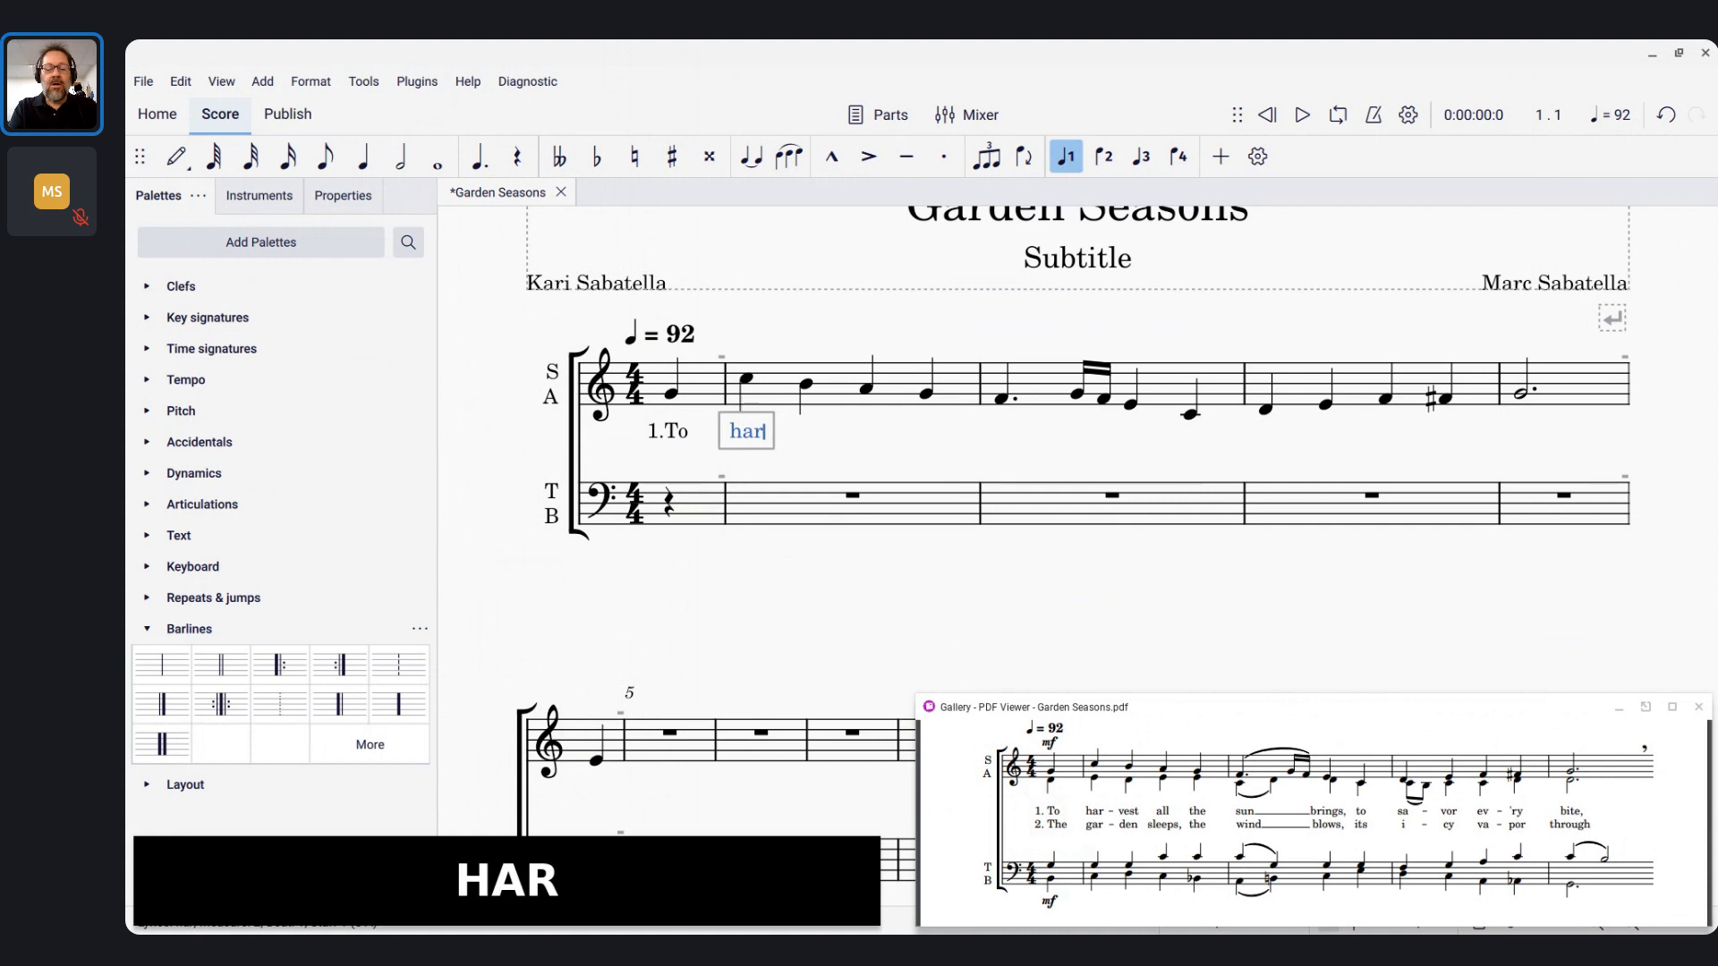
key("minus")
type("vest")
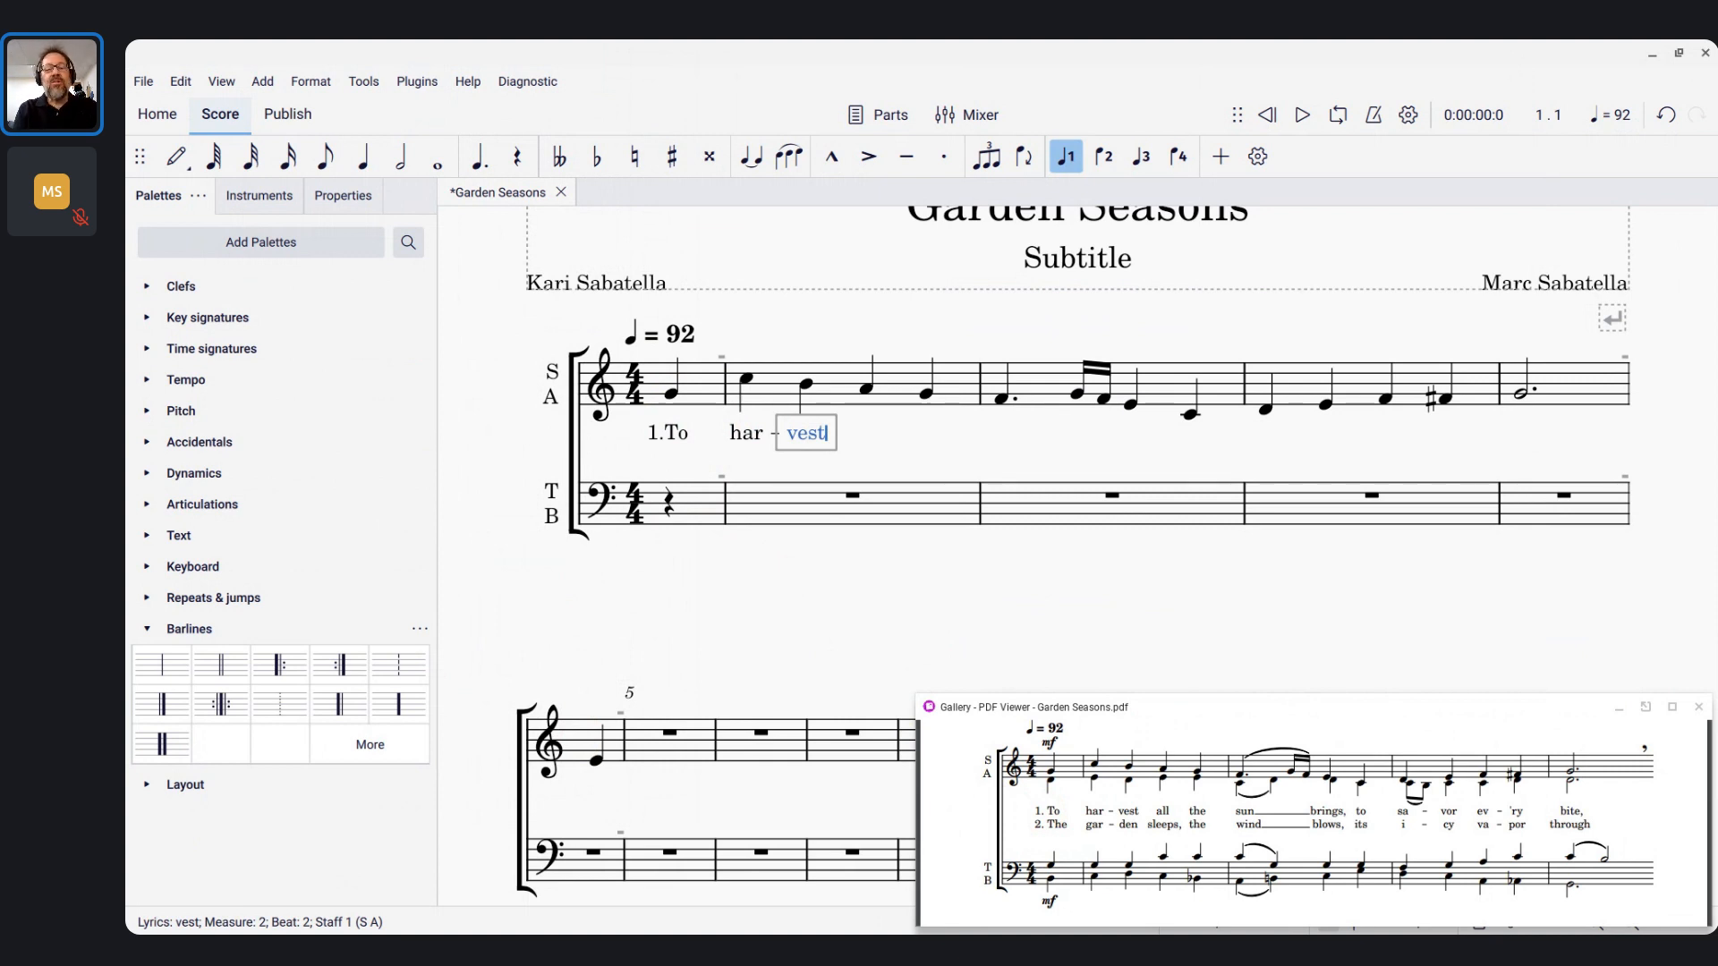
Return to the first lyric under the pickup note and insert a space so it reads "1. To"
key("shift+space")
key("shift+space")
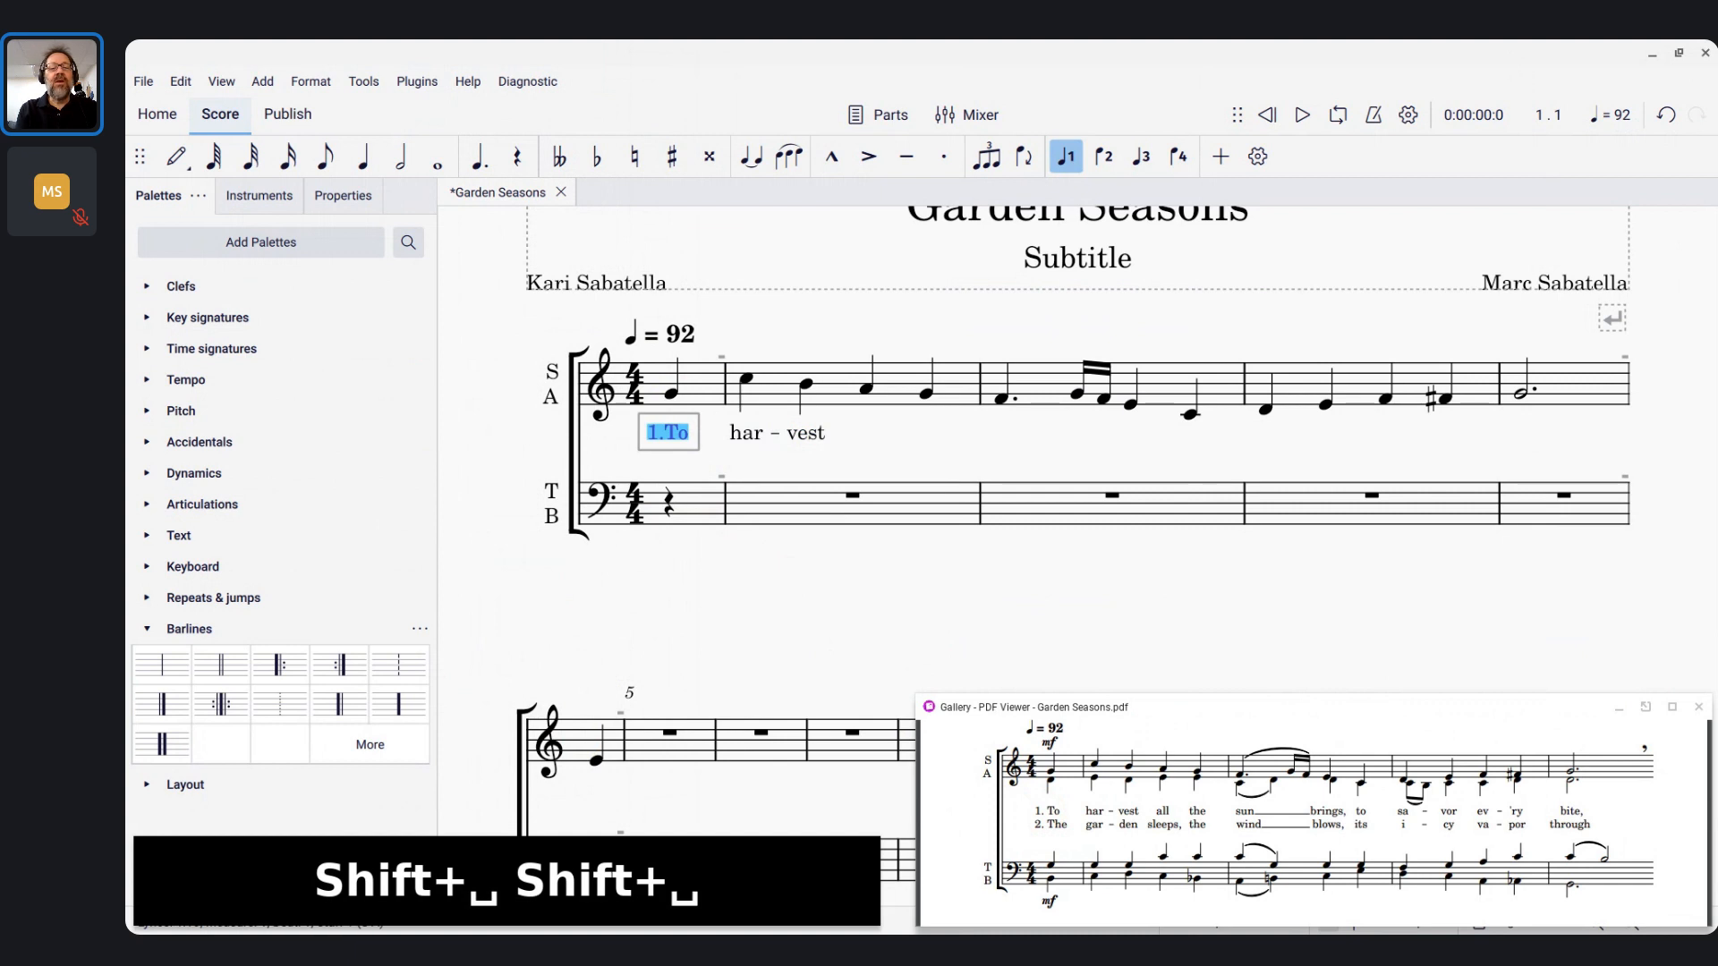
key("Left")
key("Right")
key("Right")
key("Right")
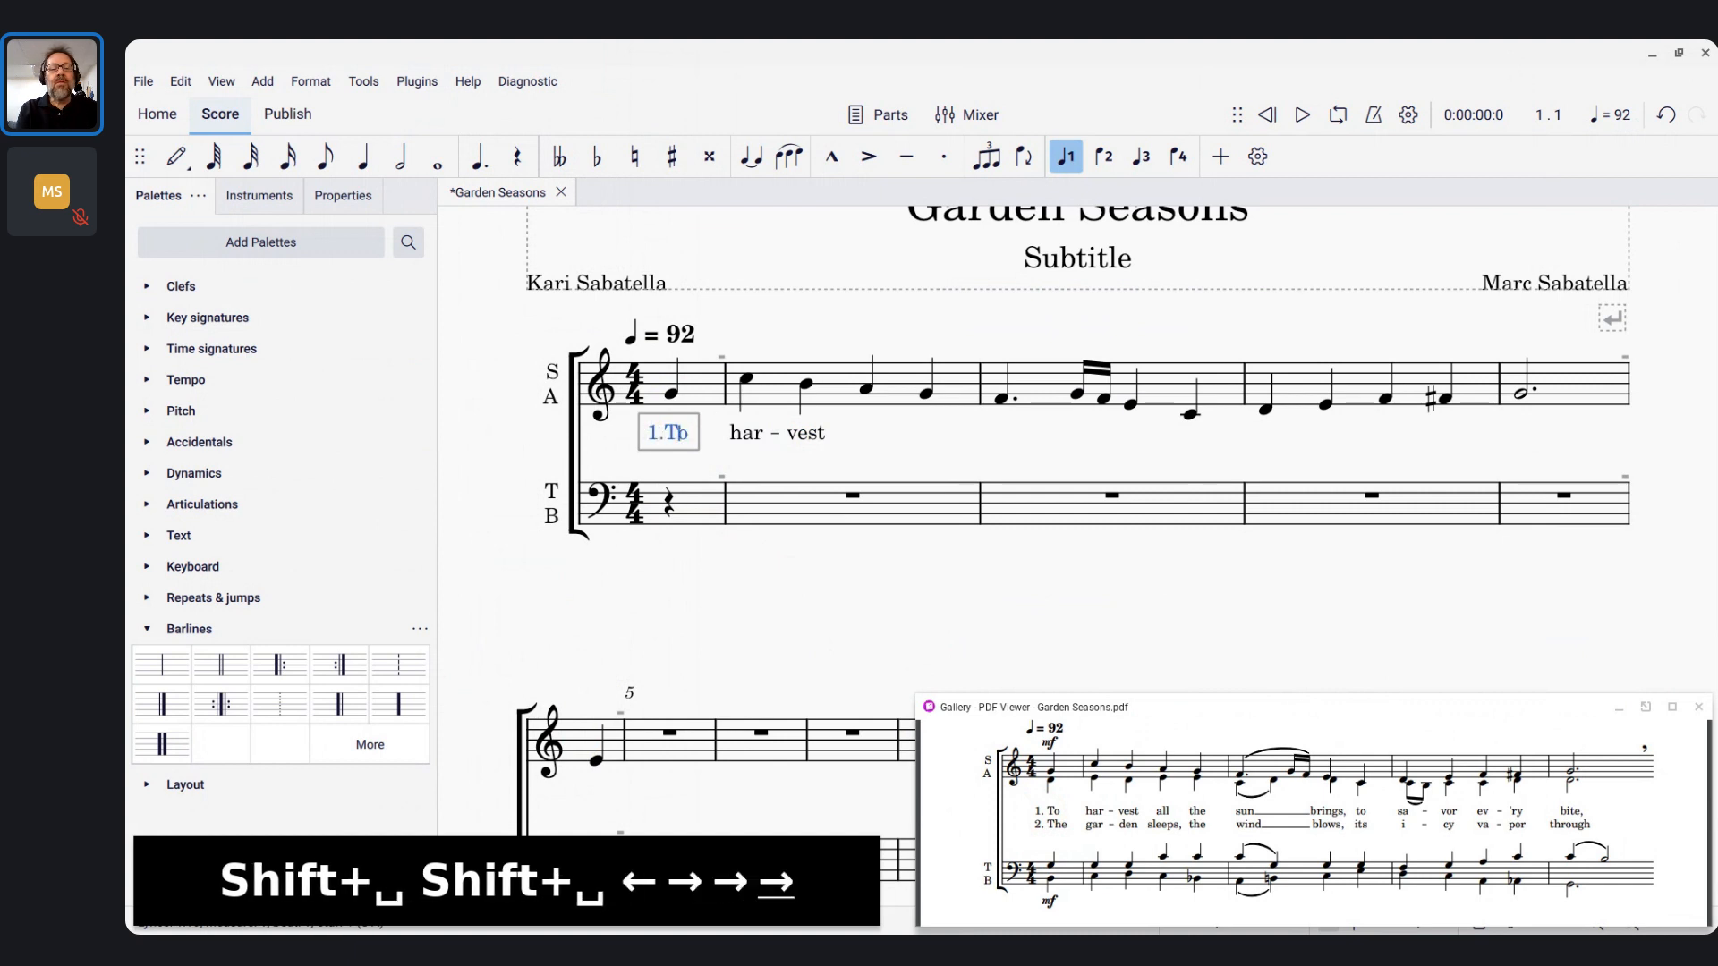
key("Left")
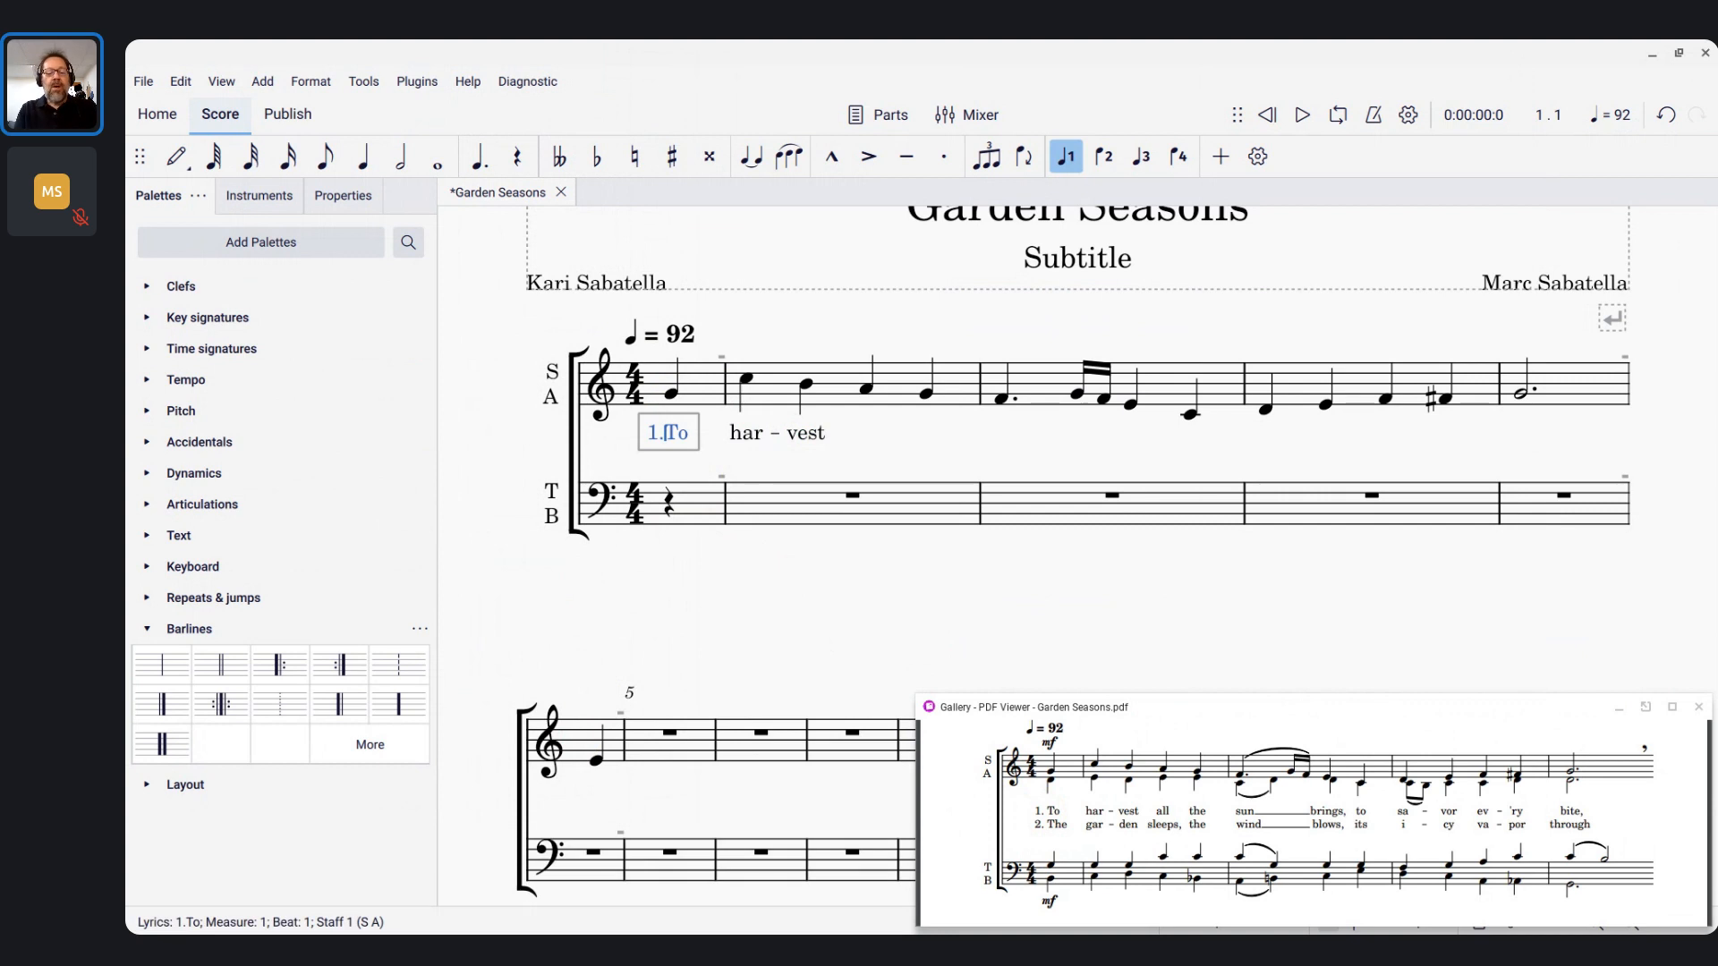
key("ctrl+space")
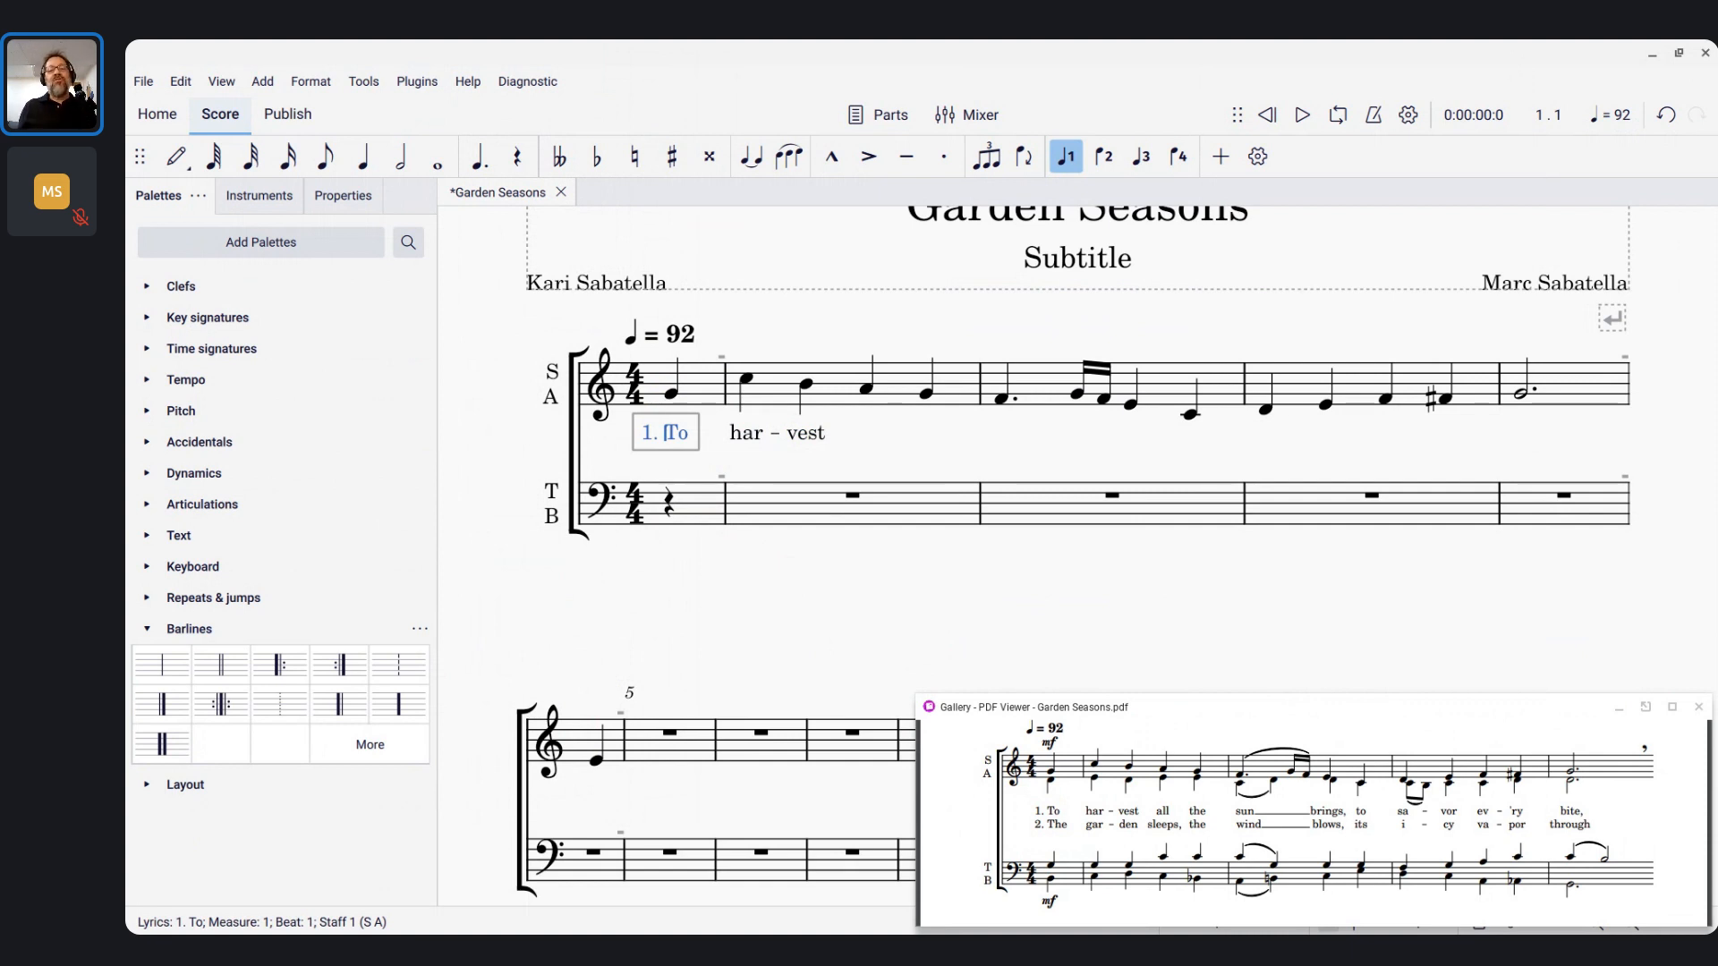
left_click(1023, 818)
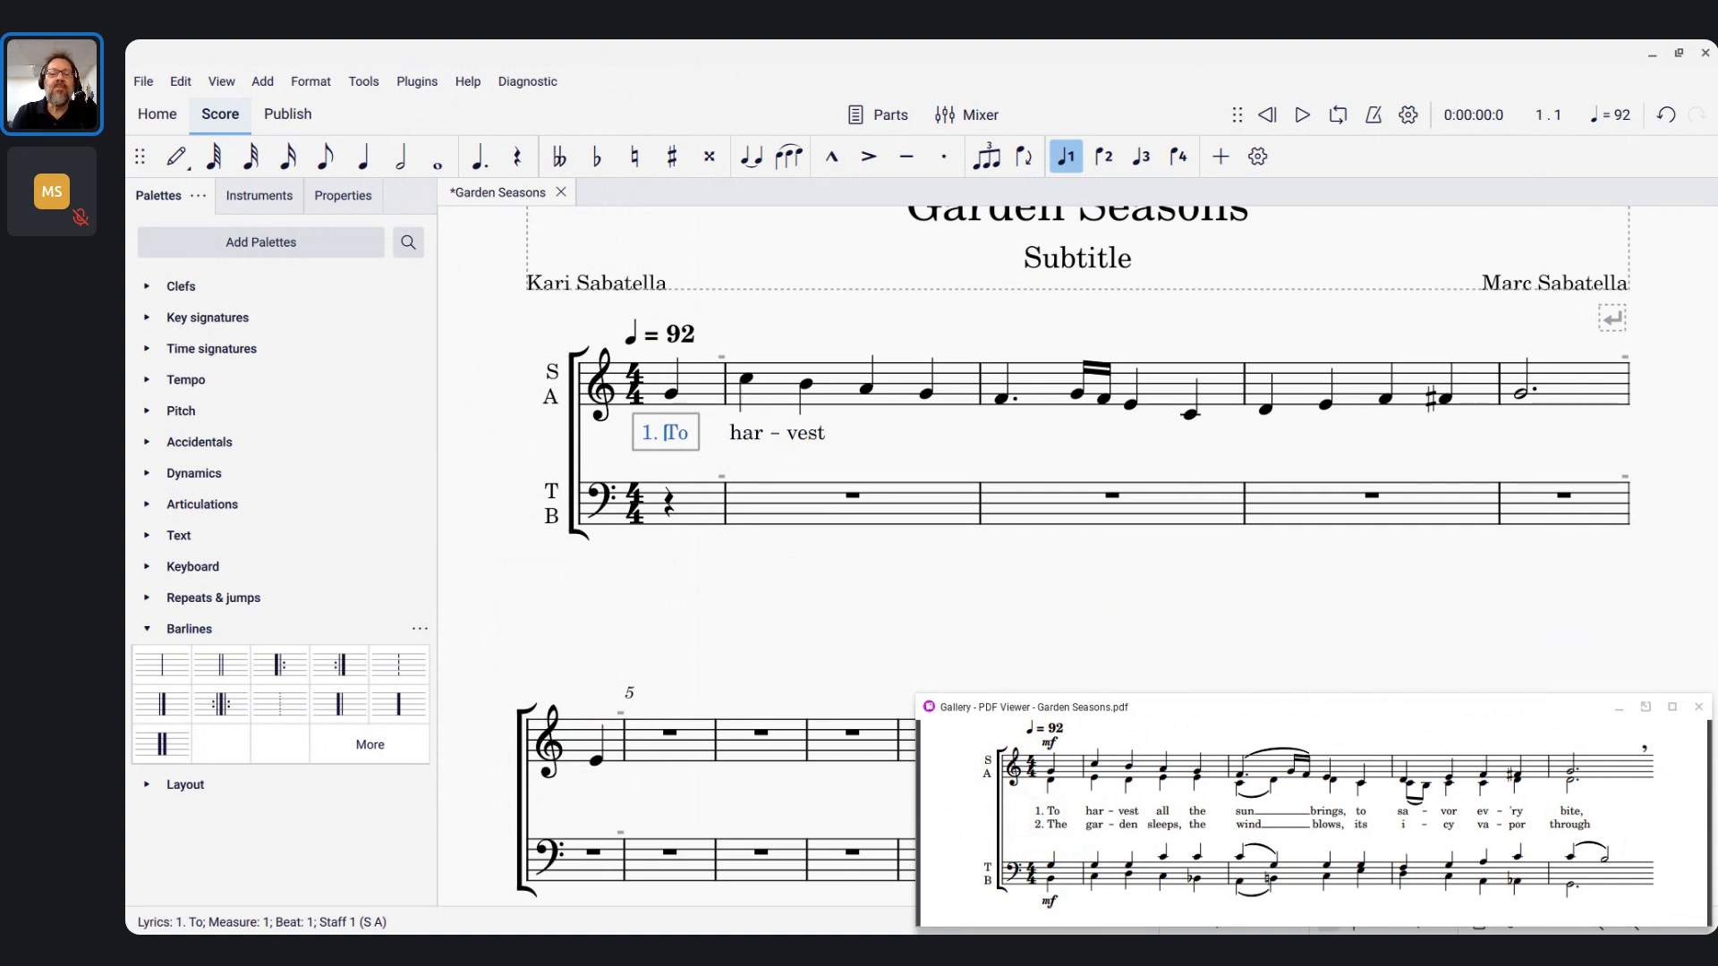
Re-enter "har-vest" and continue verse 1 with "all" and "the" under the remaining notes of the first full measure
key("space")
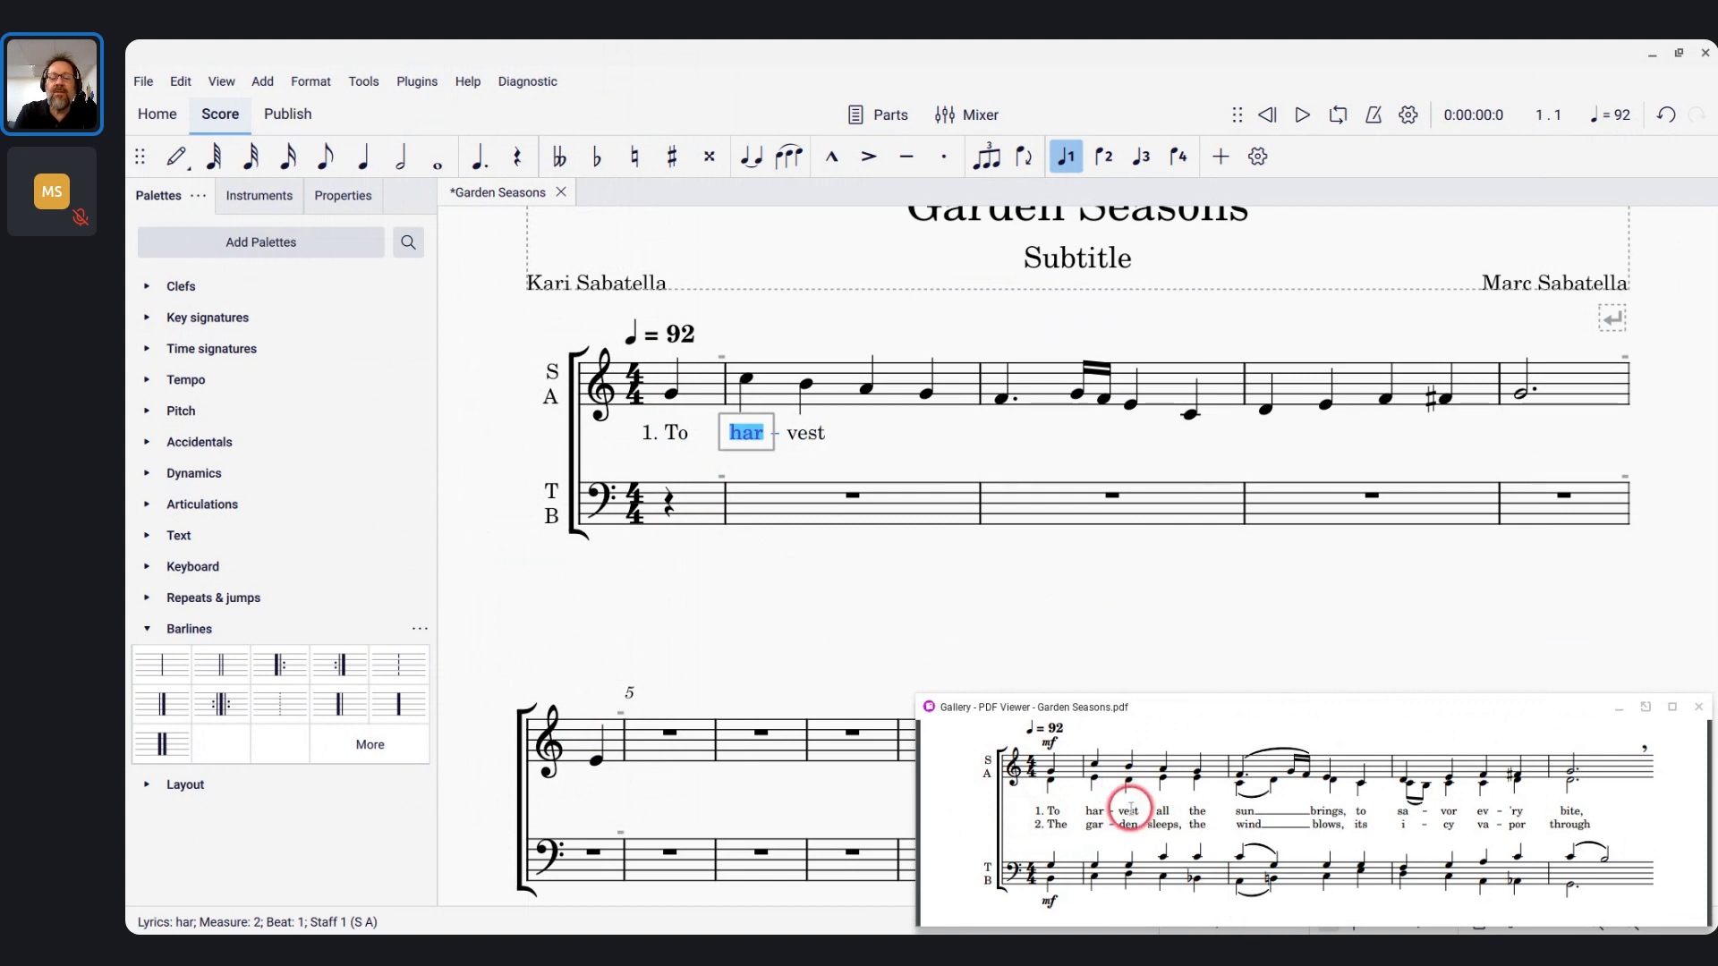
type("har")
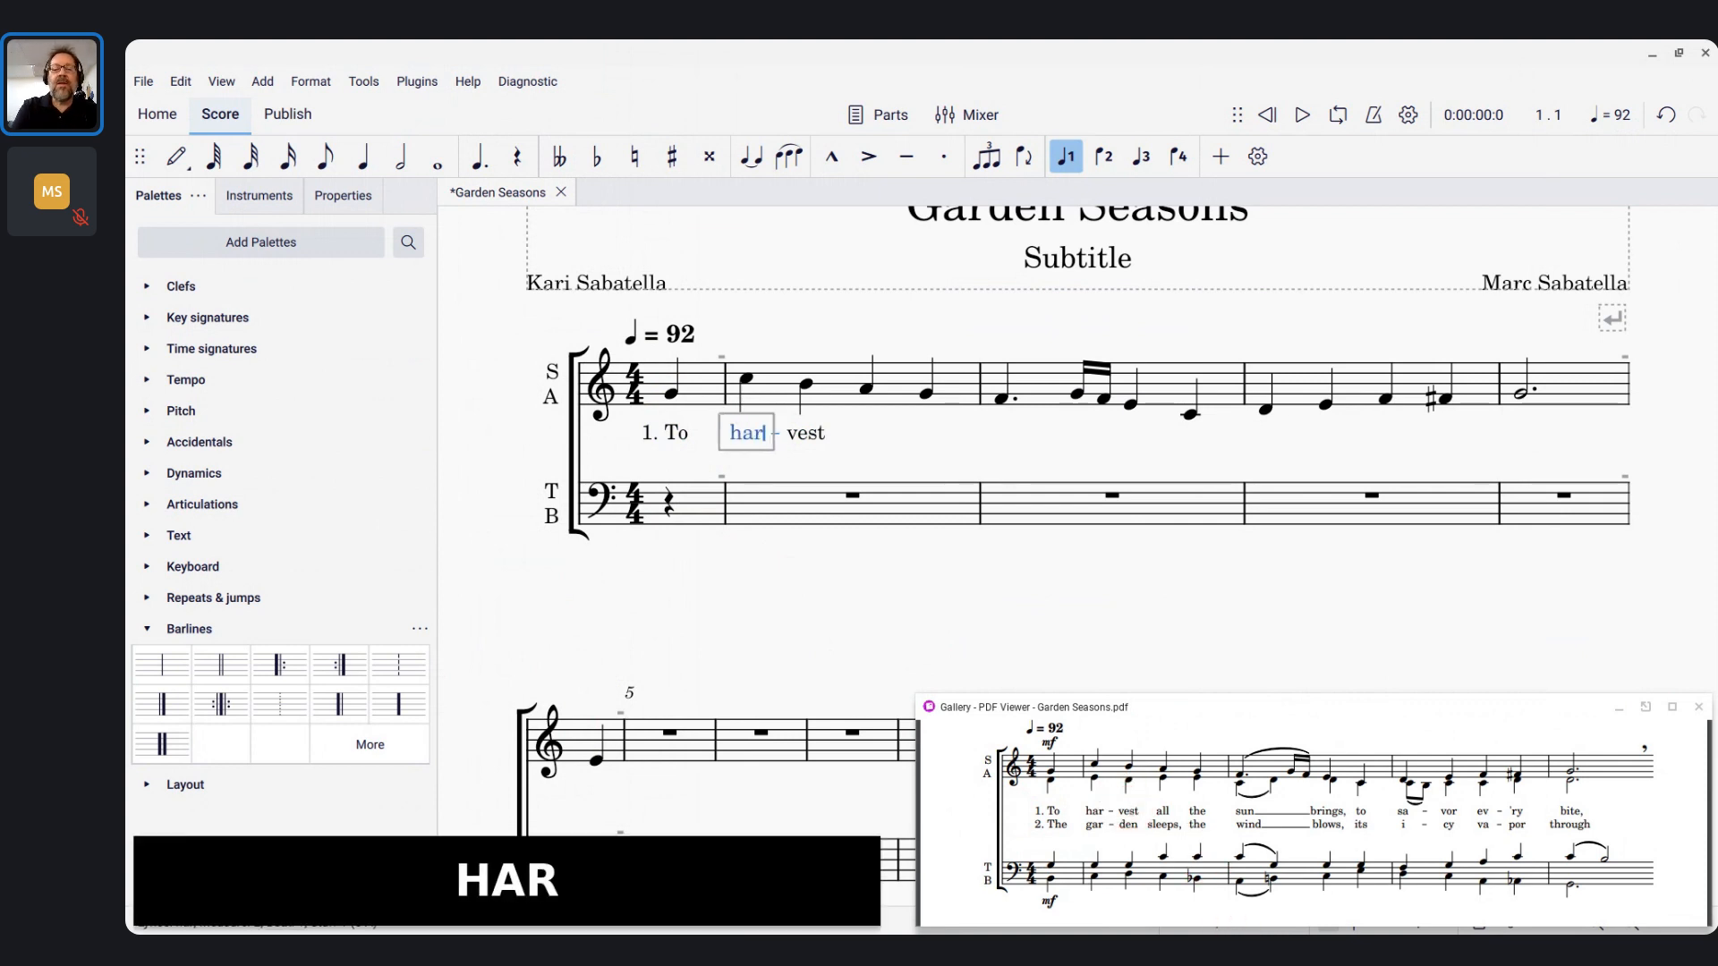
key("minus")
type("vest")
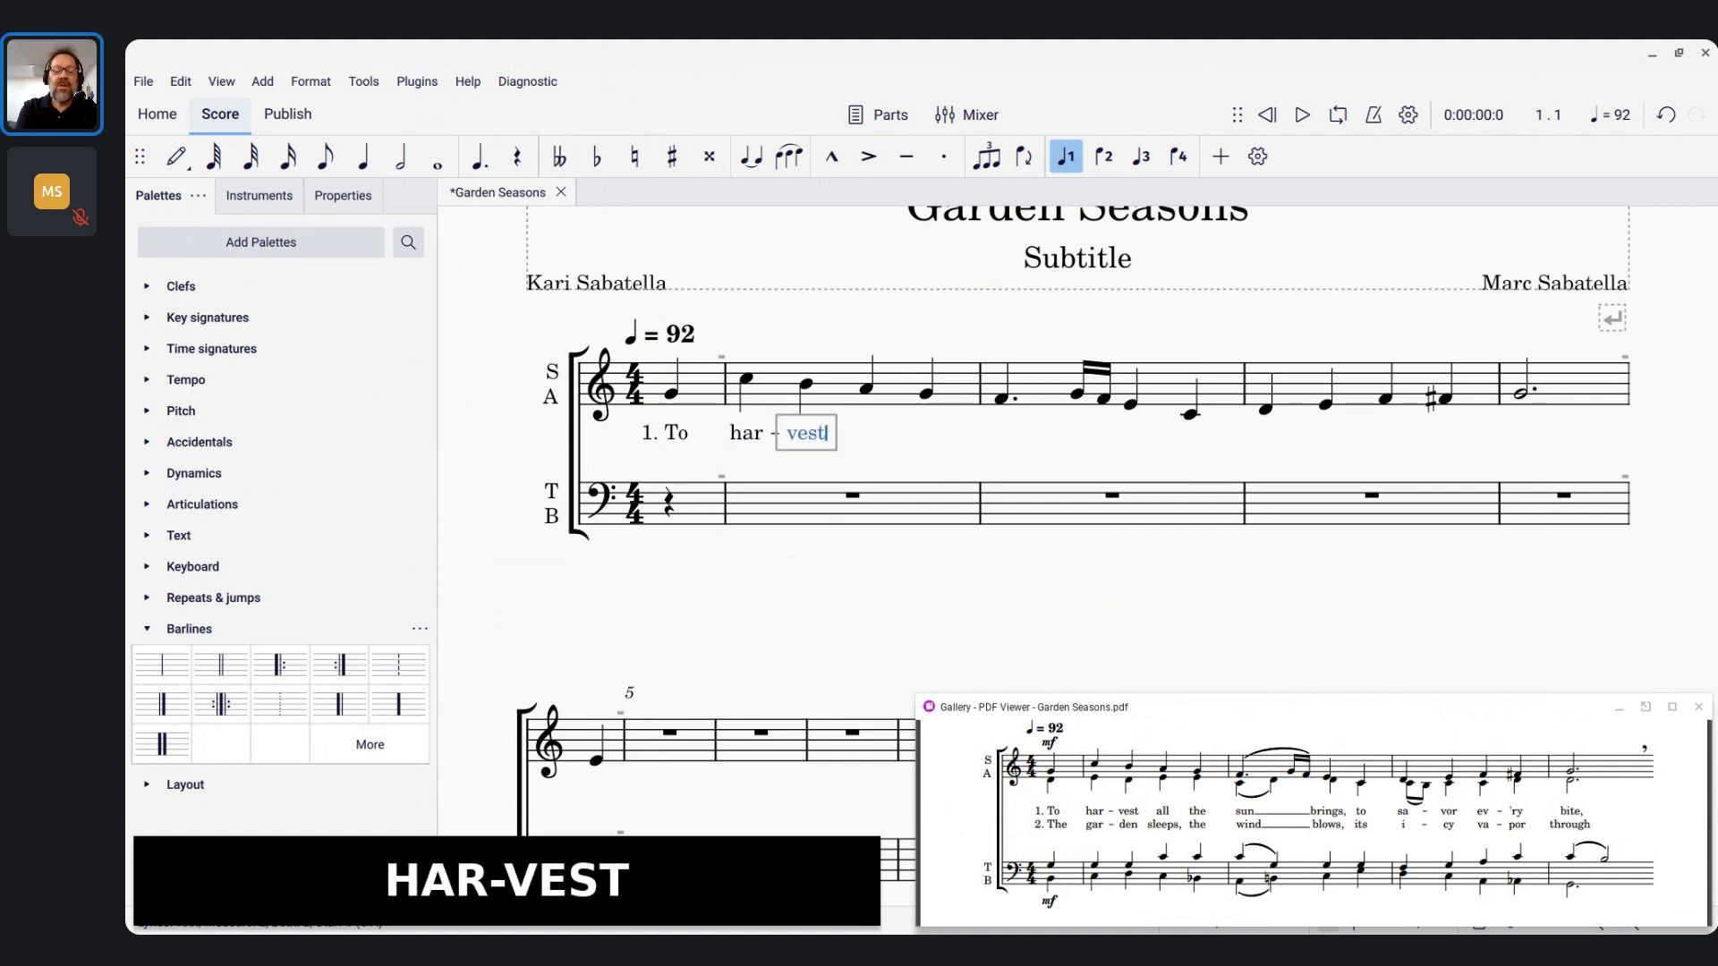
key("space")
type("all")
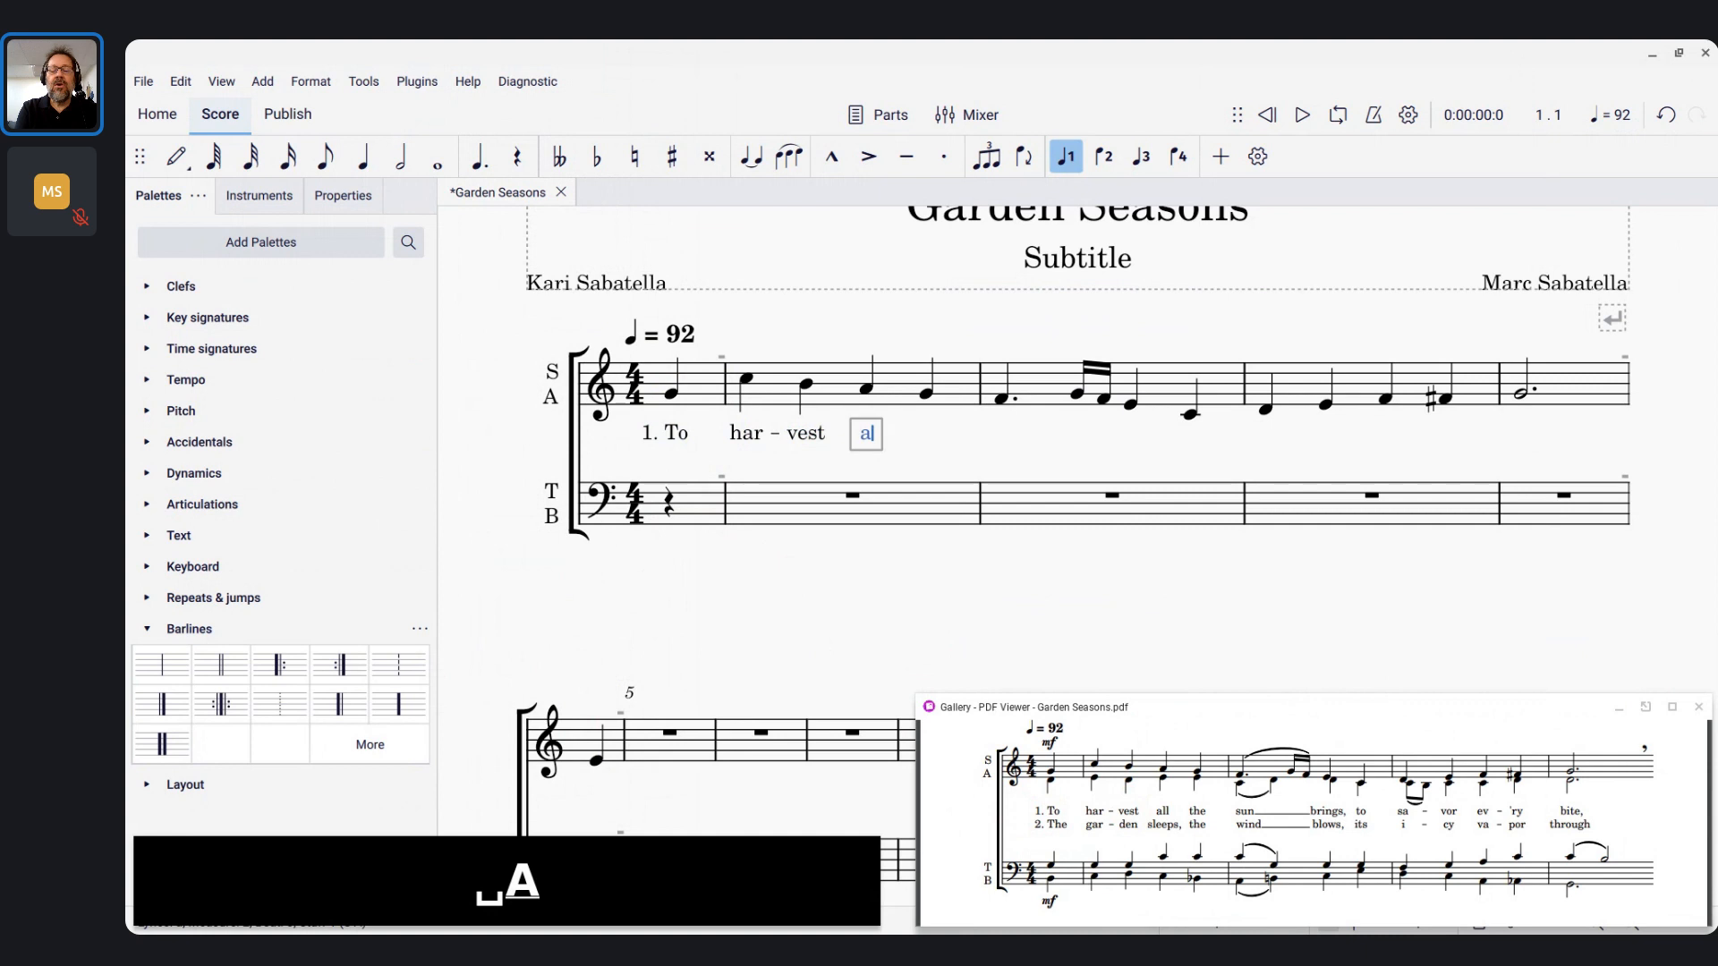
type("the")
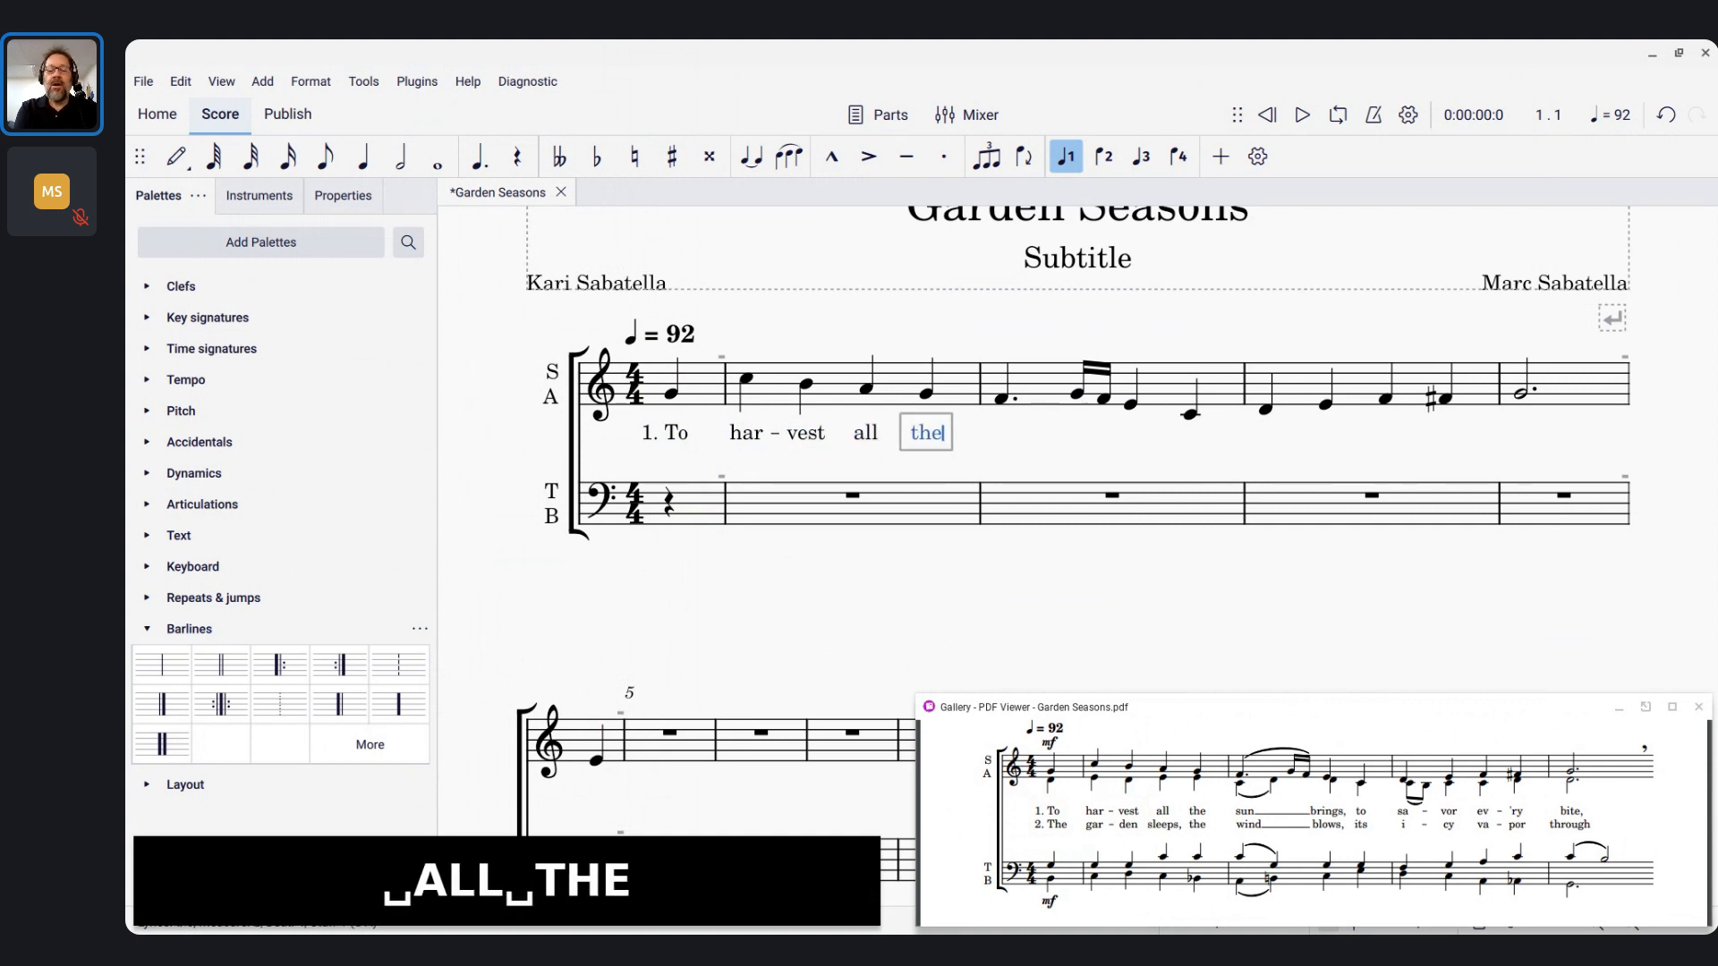
key("space")
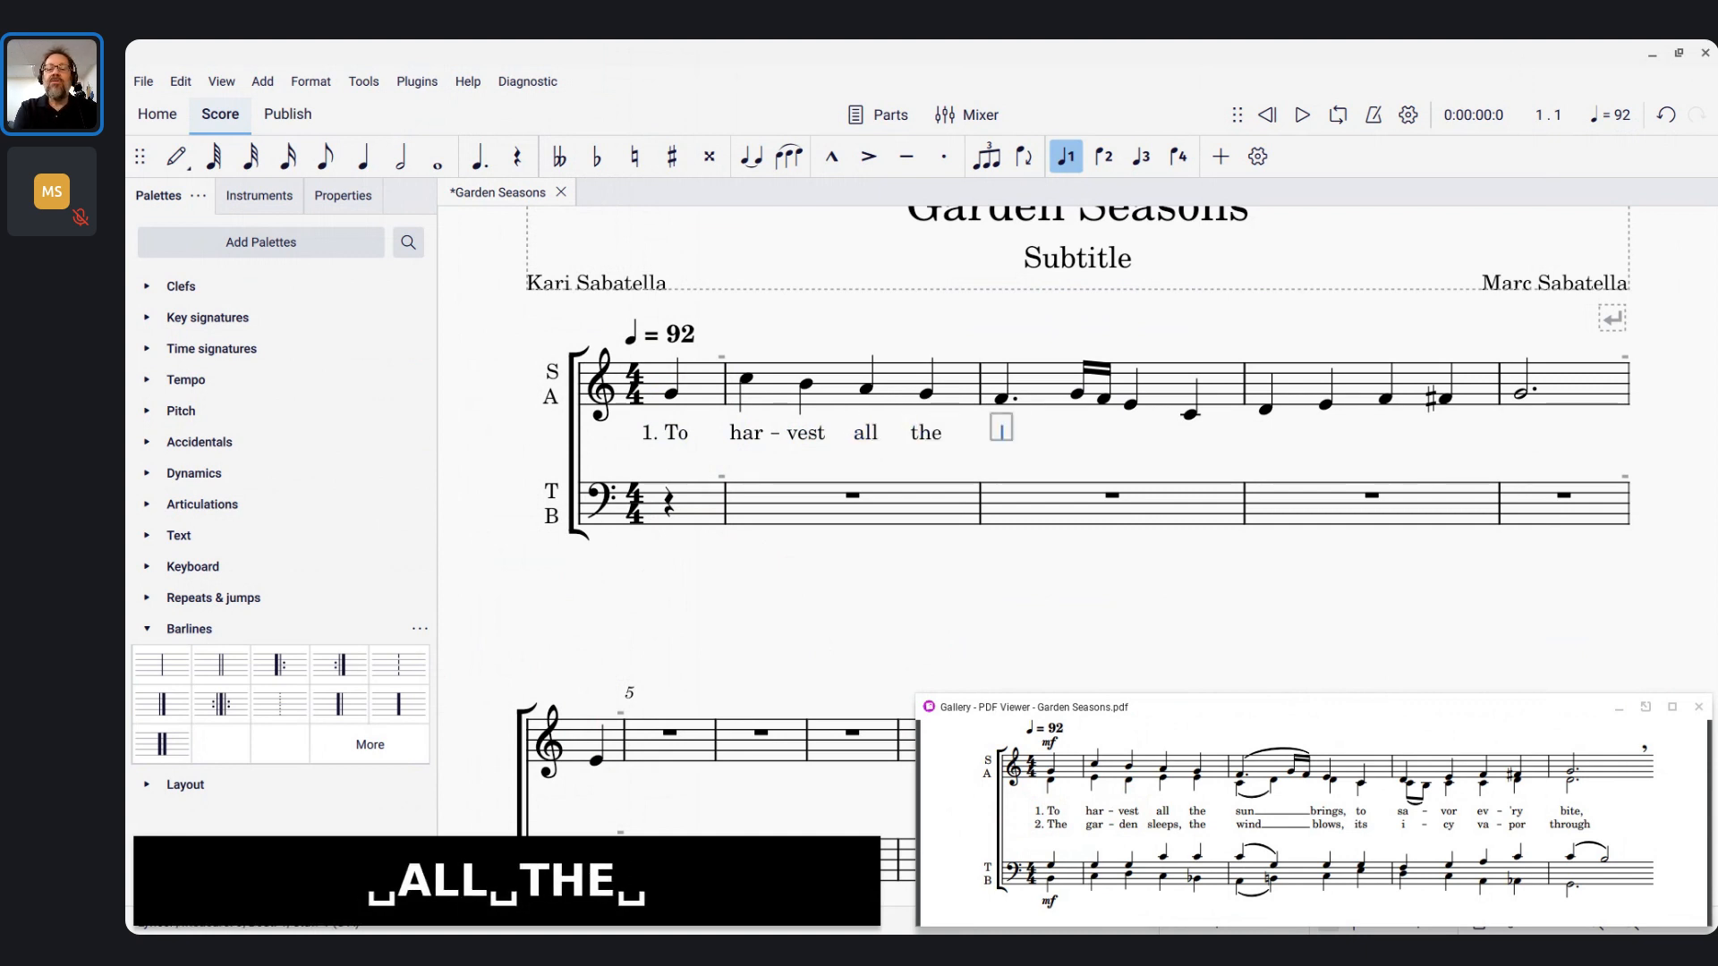
Enter "sun" with an extender line through the two sixteenth notes, followed by "brings," and "to" in the second full measure
type("sun")
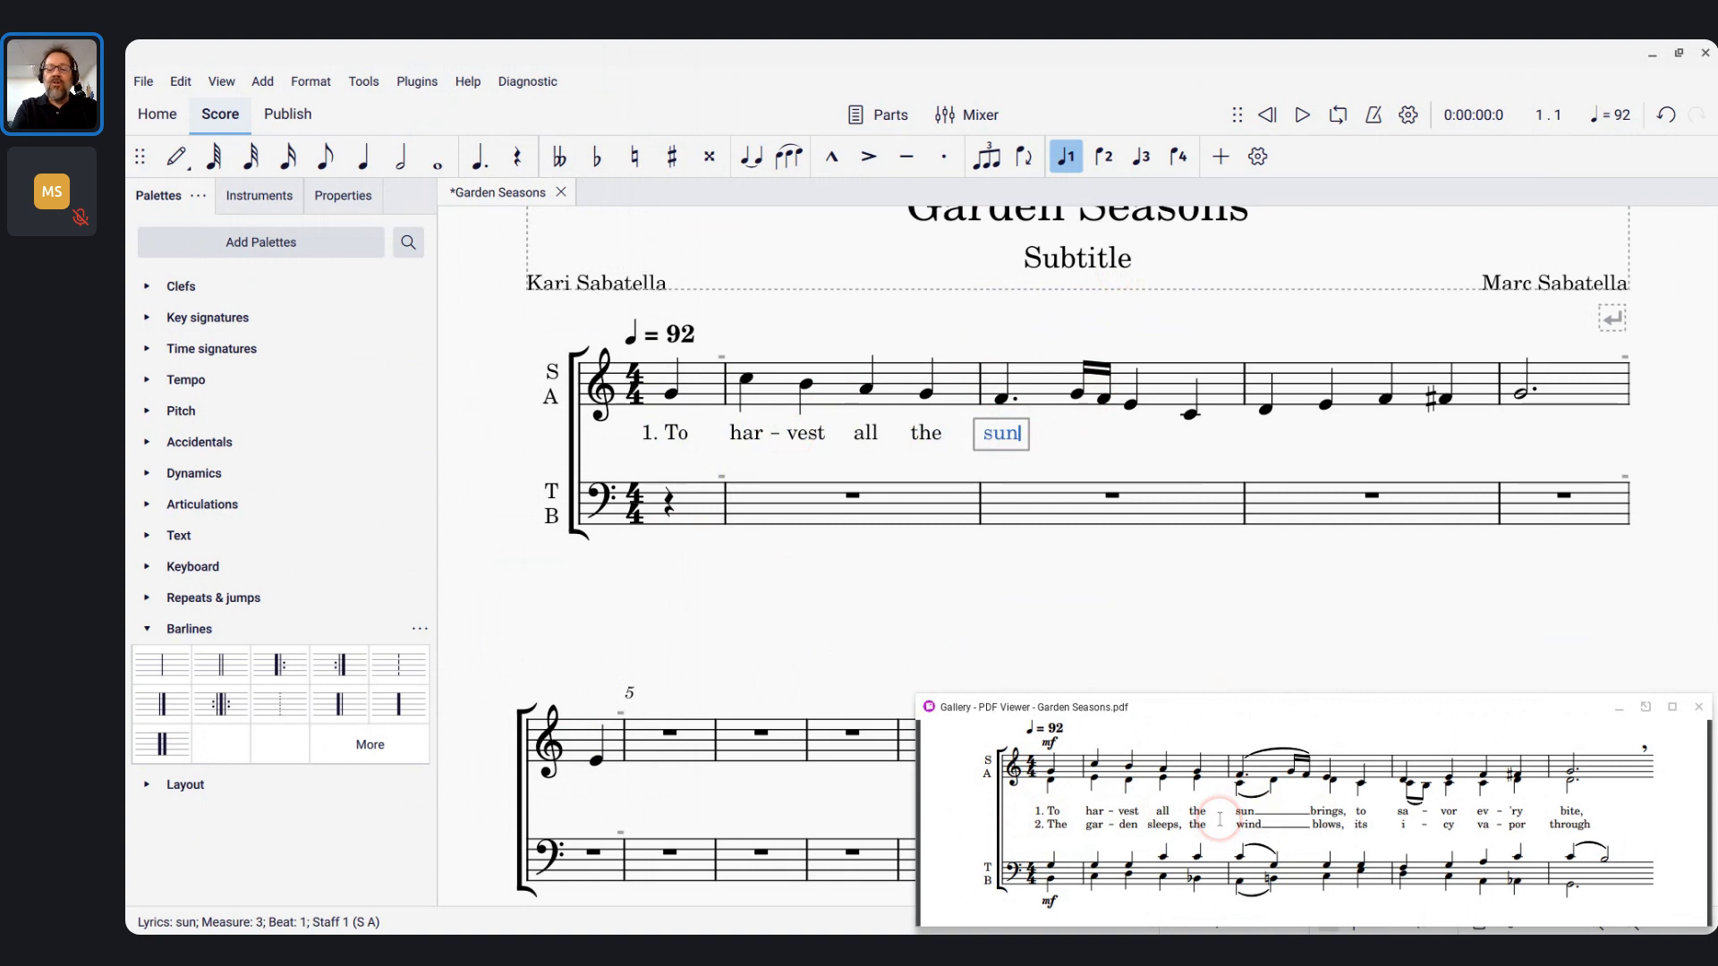
key("shift+minus")
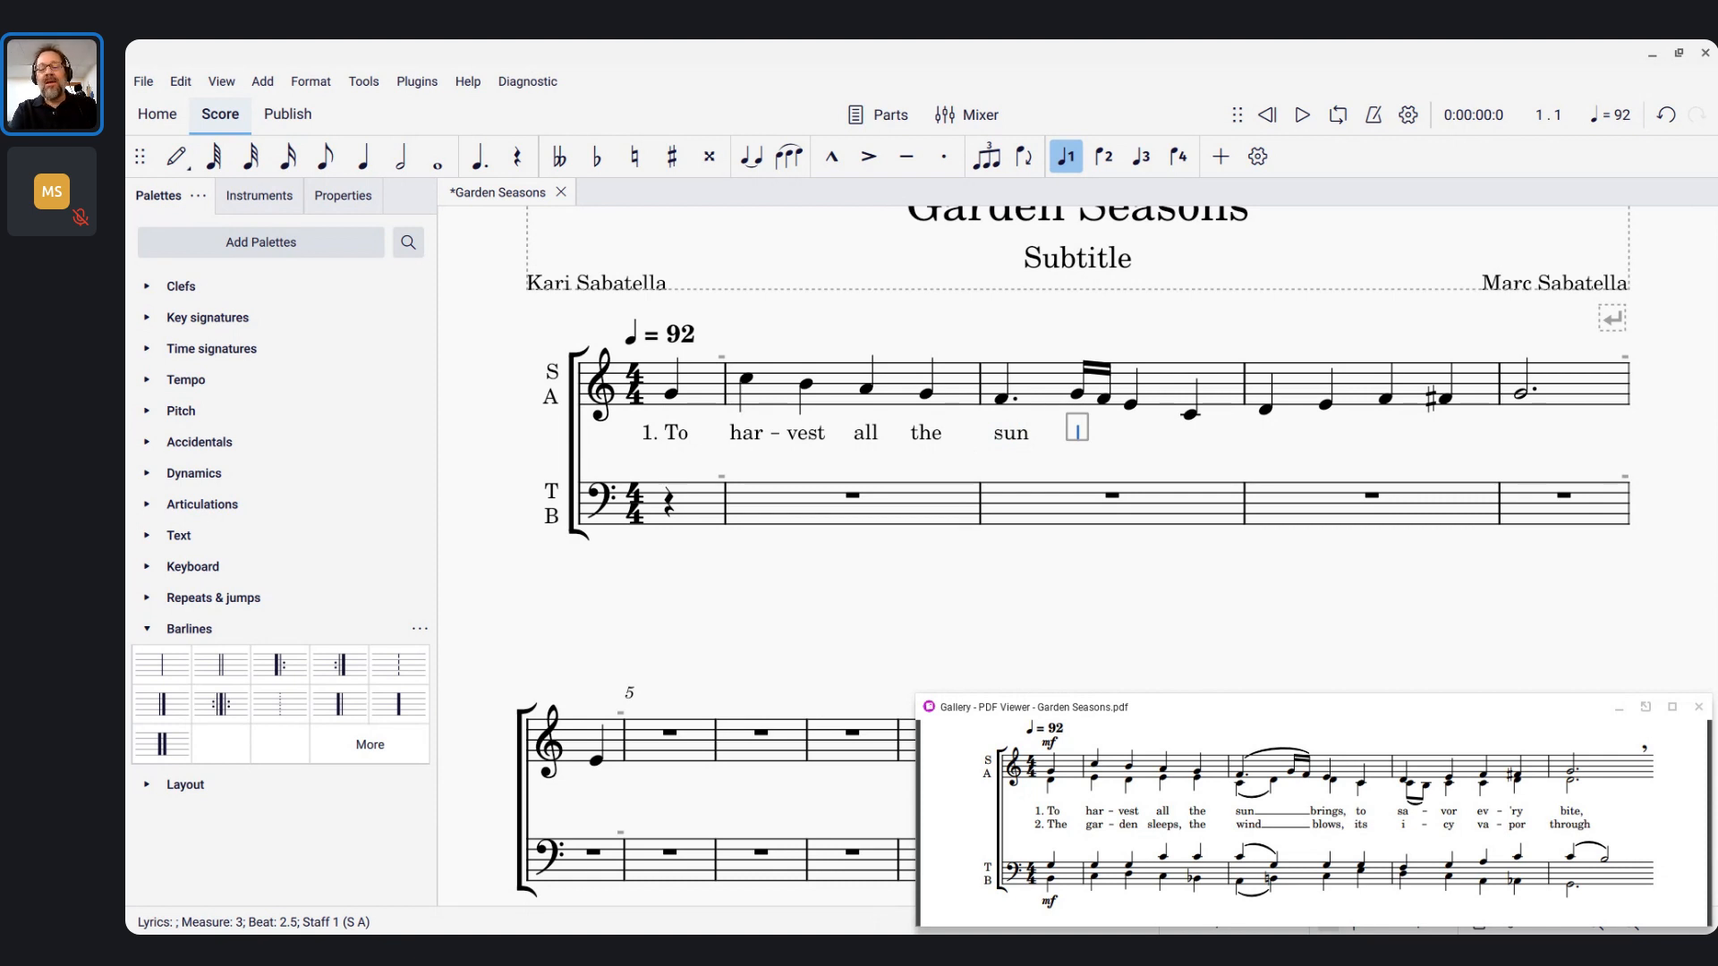
key("shift+minus")
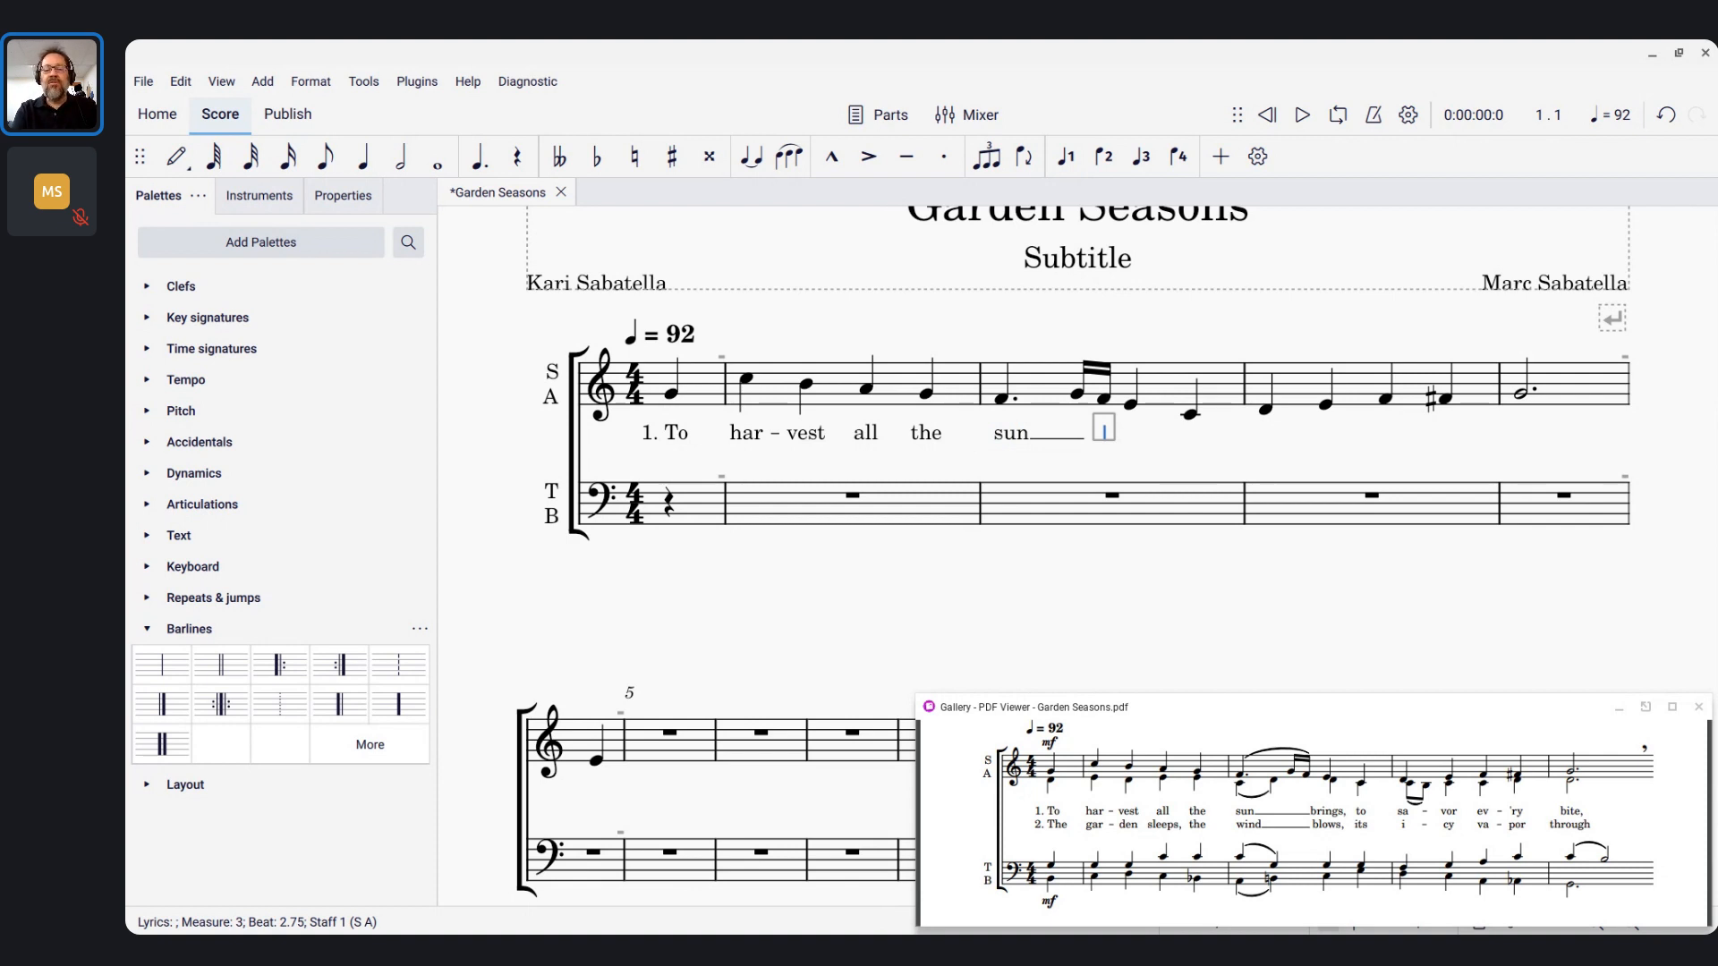
key("shift+minus")
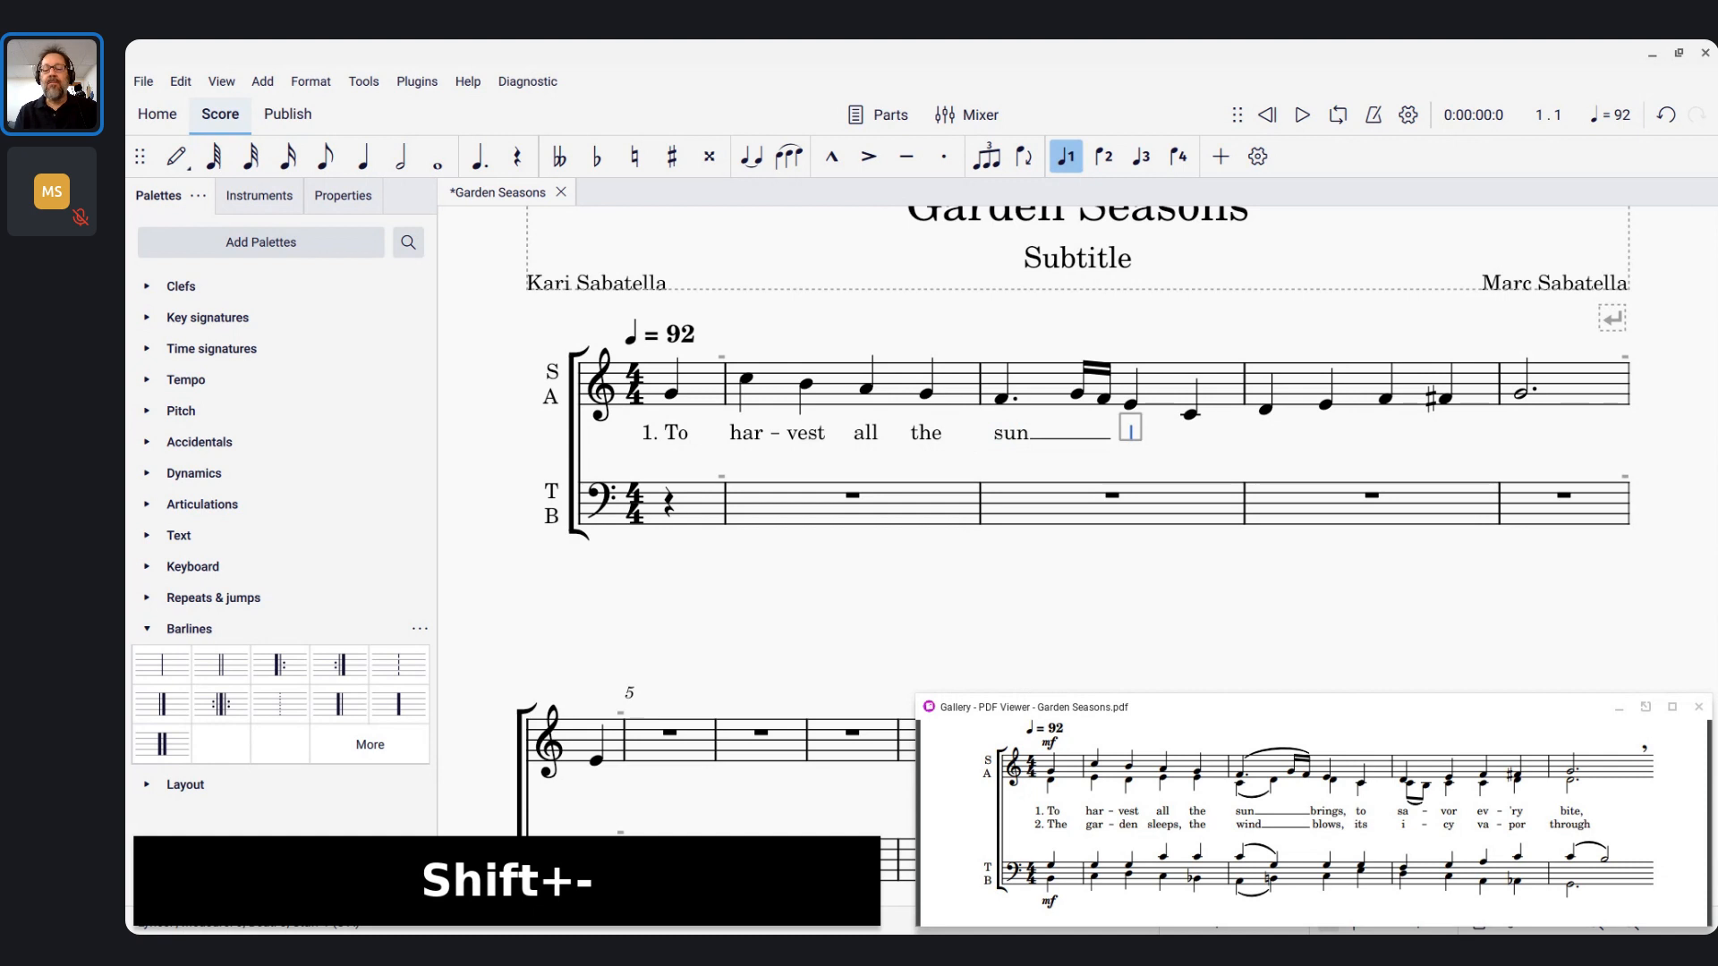
type("bring")
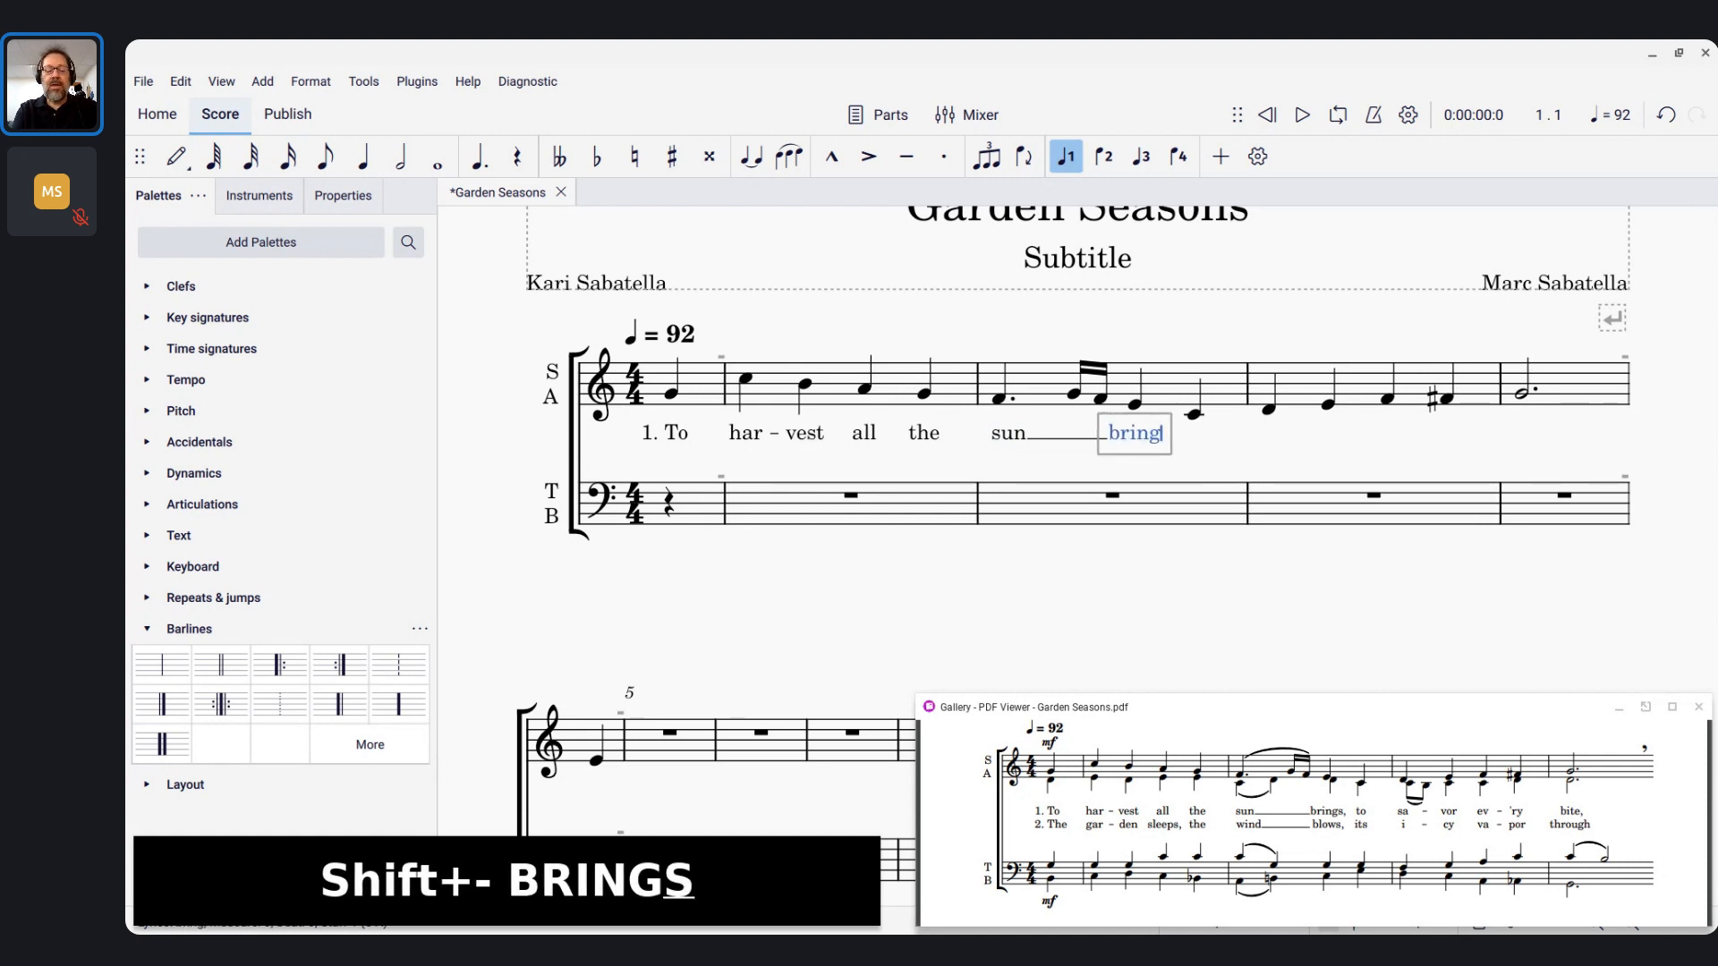
type("s,")
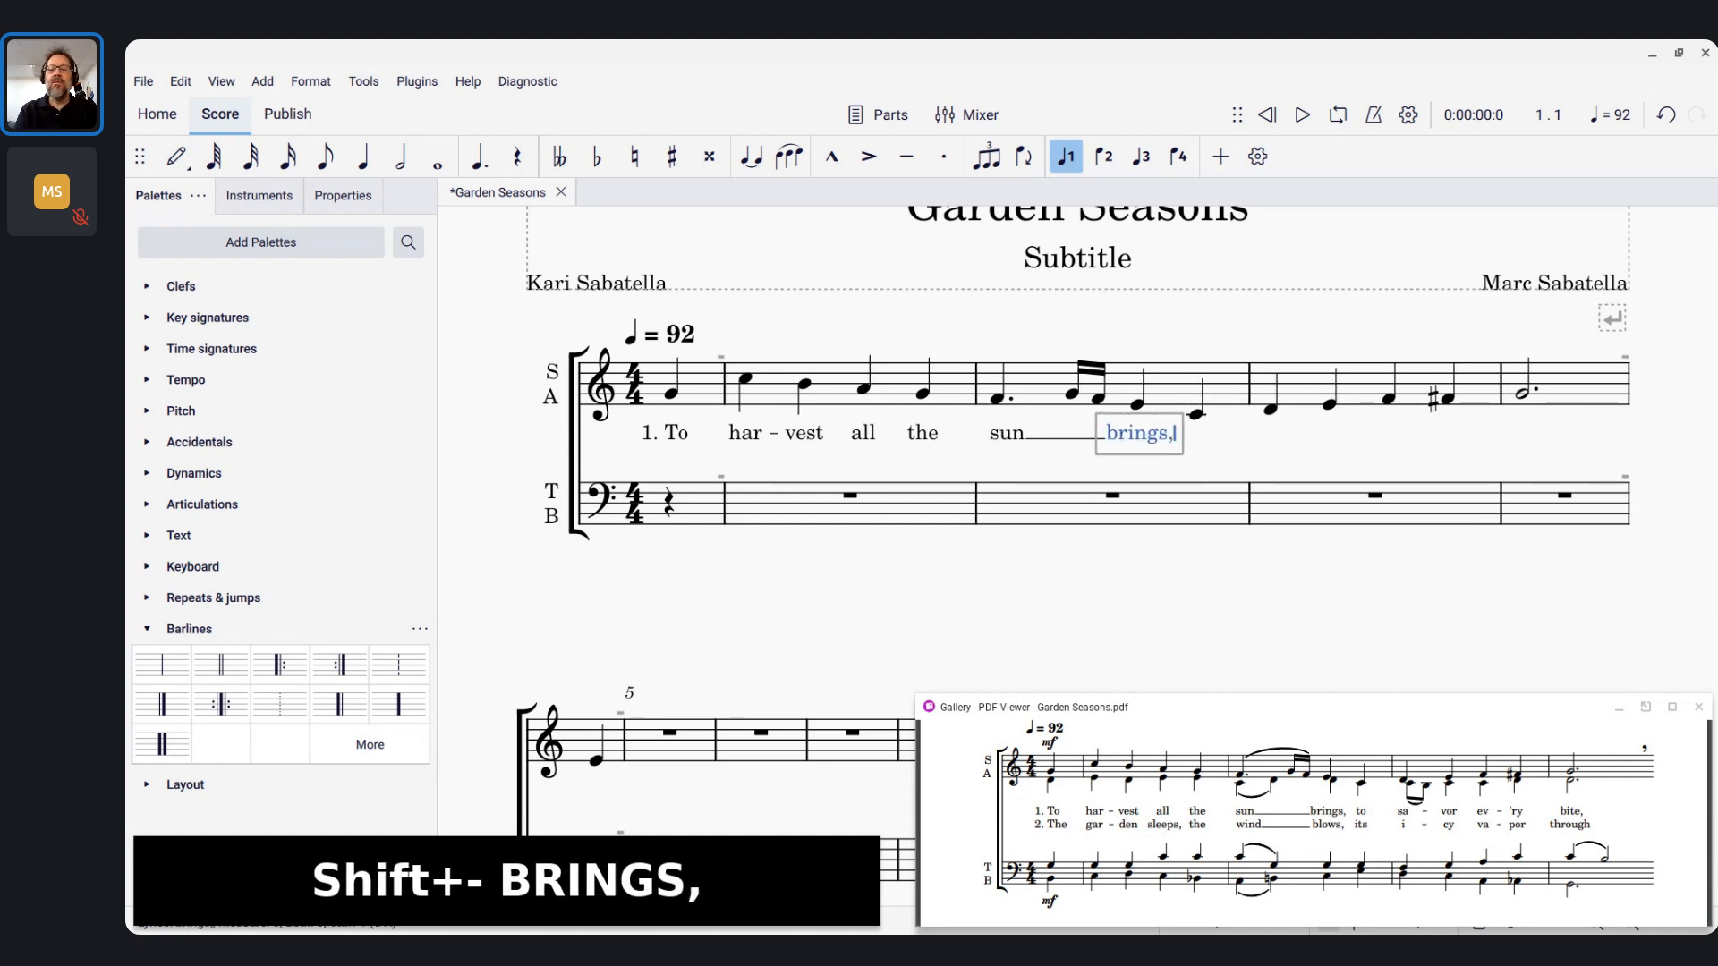
key("space")
type("to")
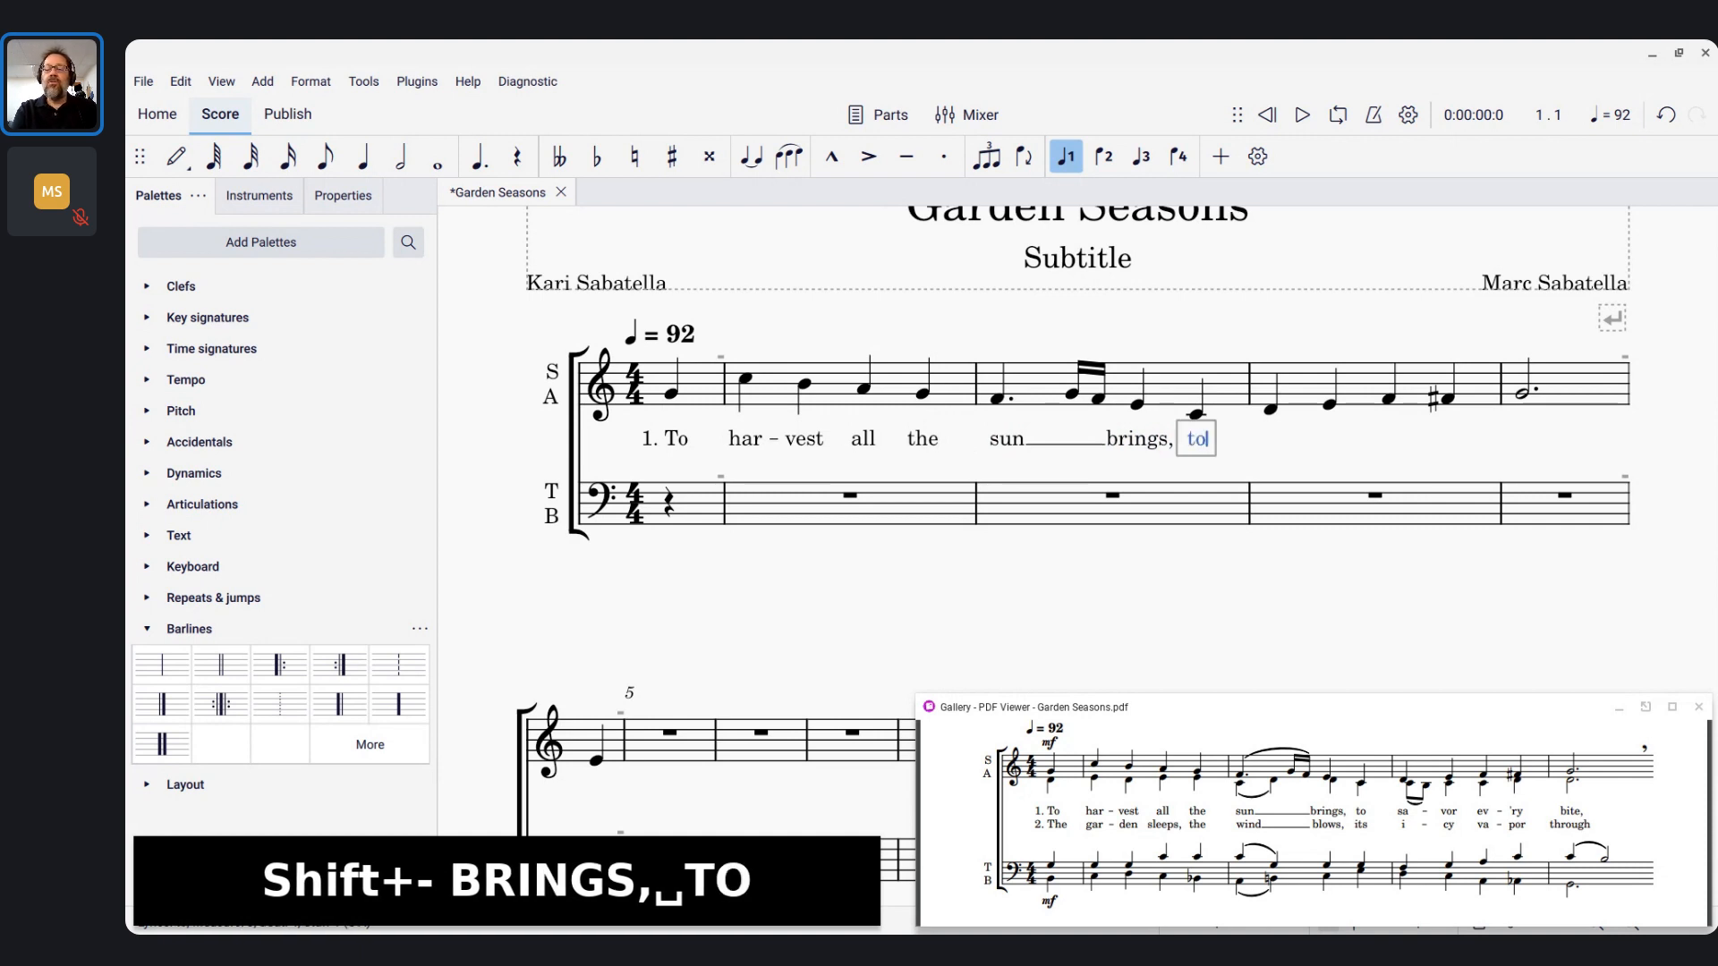
Enter the hyphenated words "sa-vor" and "ev-'ry" under the four quarter notes of the third full measure
key("space")
type("sa")
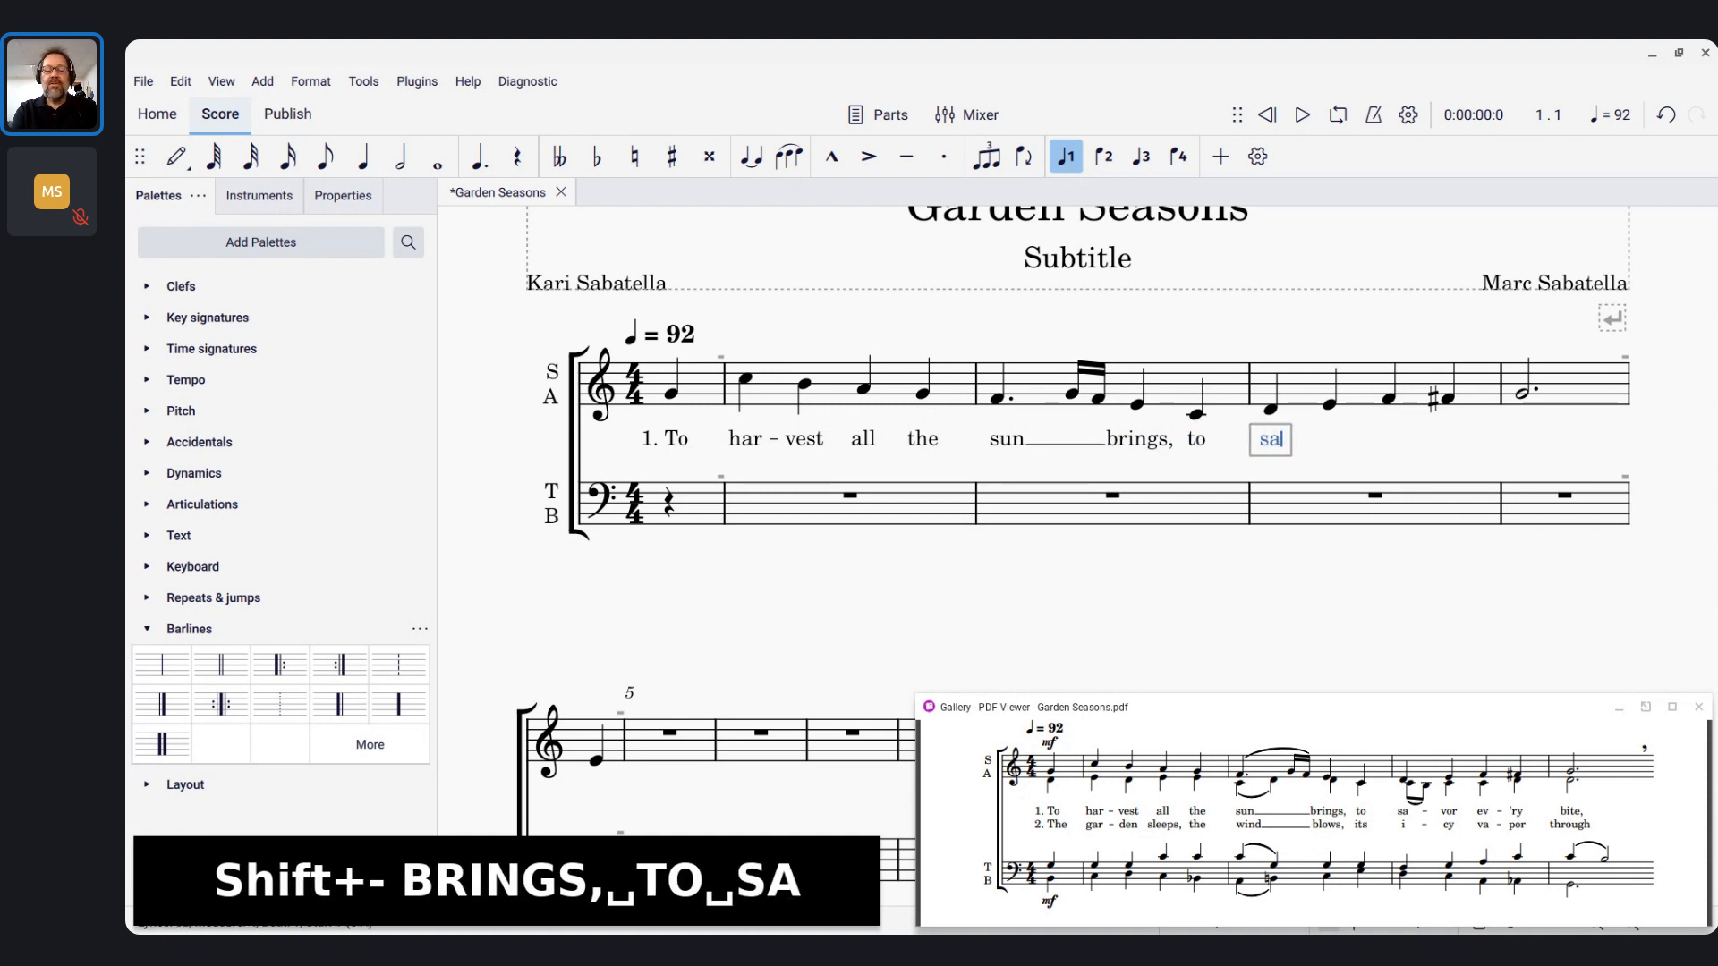
key("minus")
type("vor")
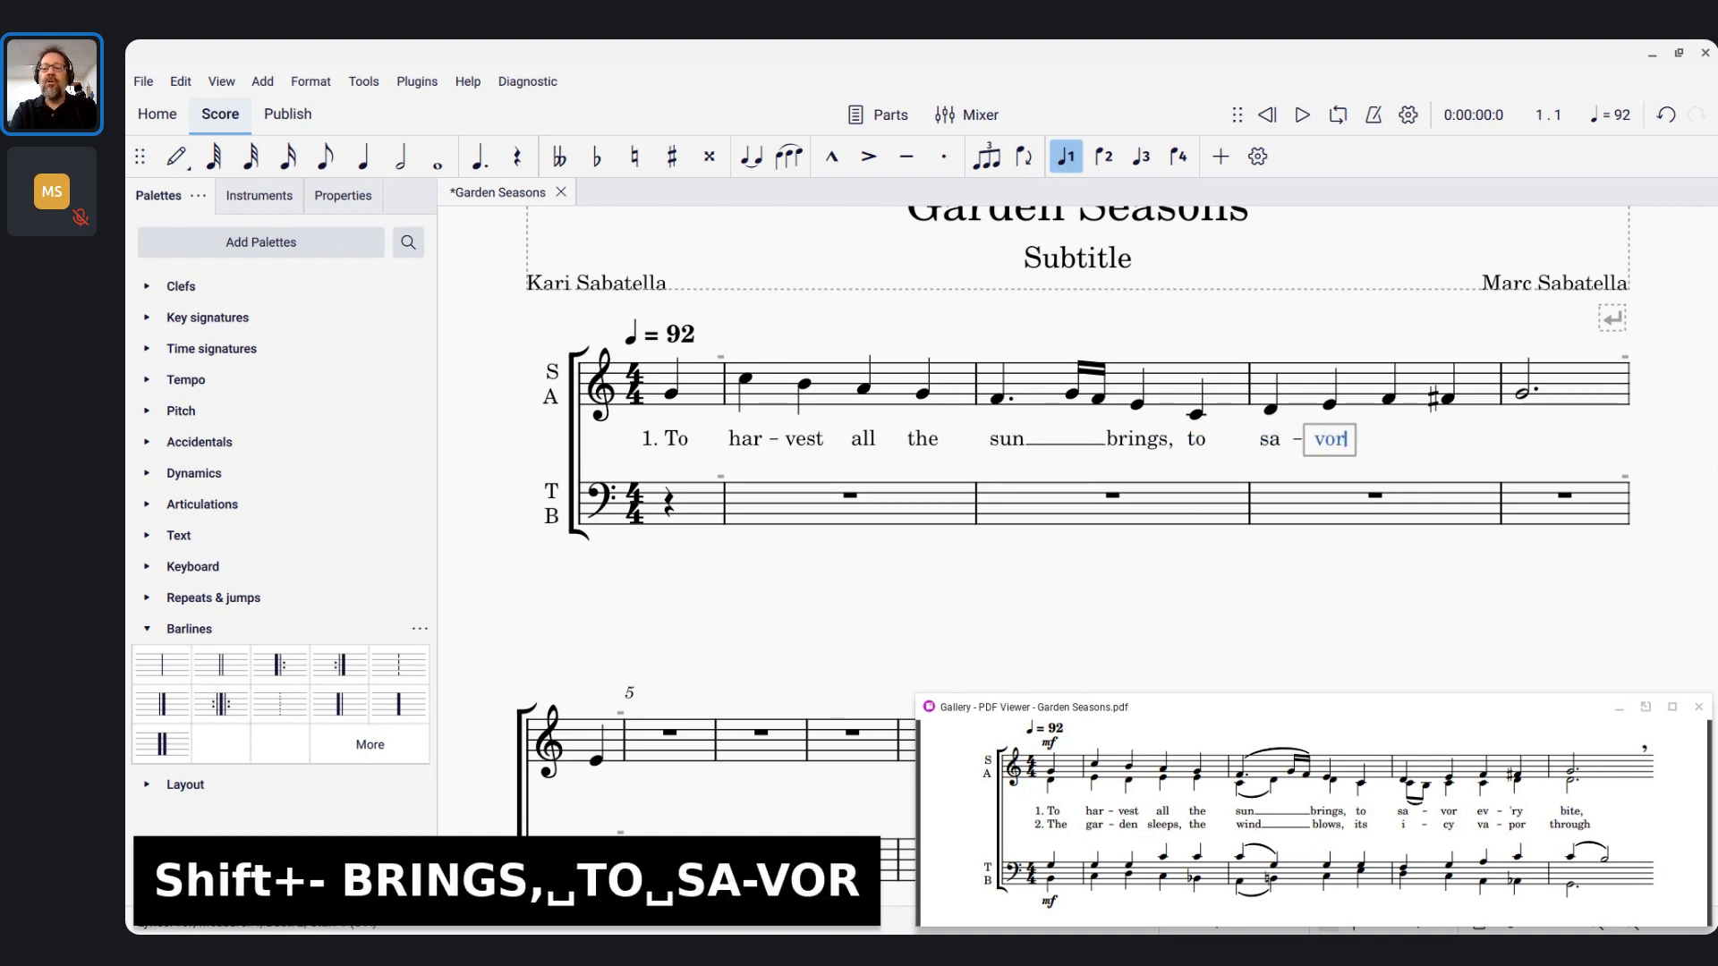
key("space")
type("ev")
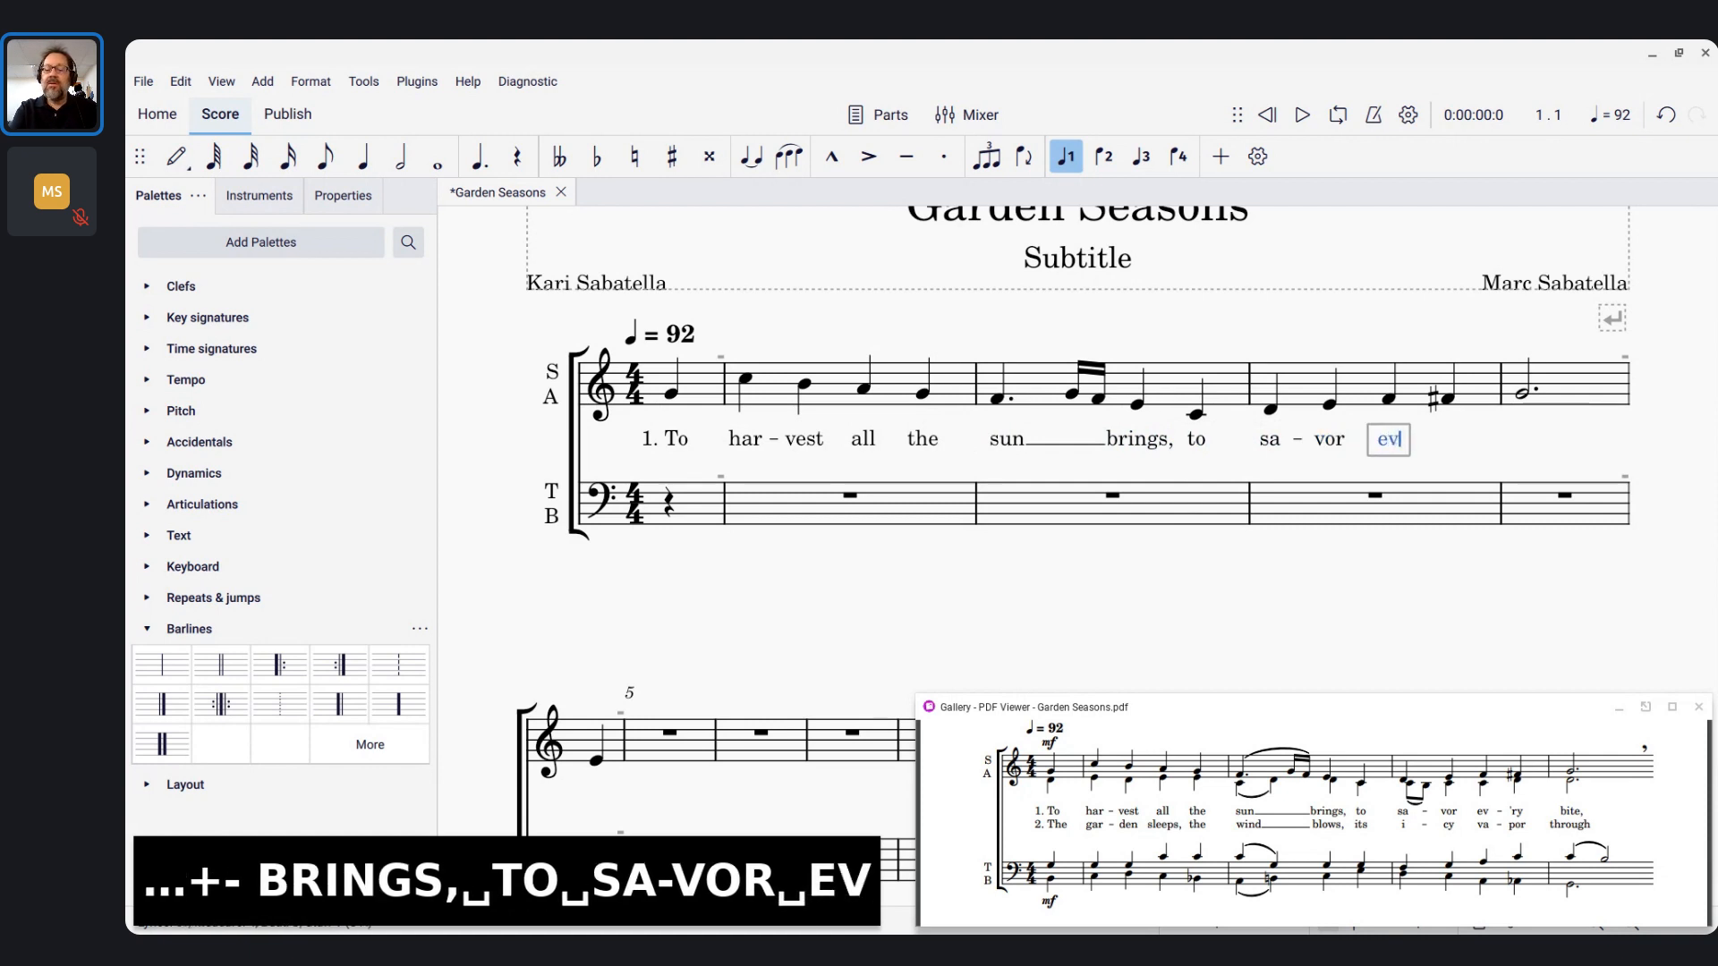
key("minus")
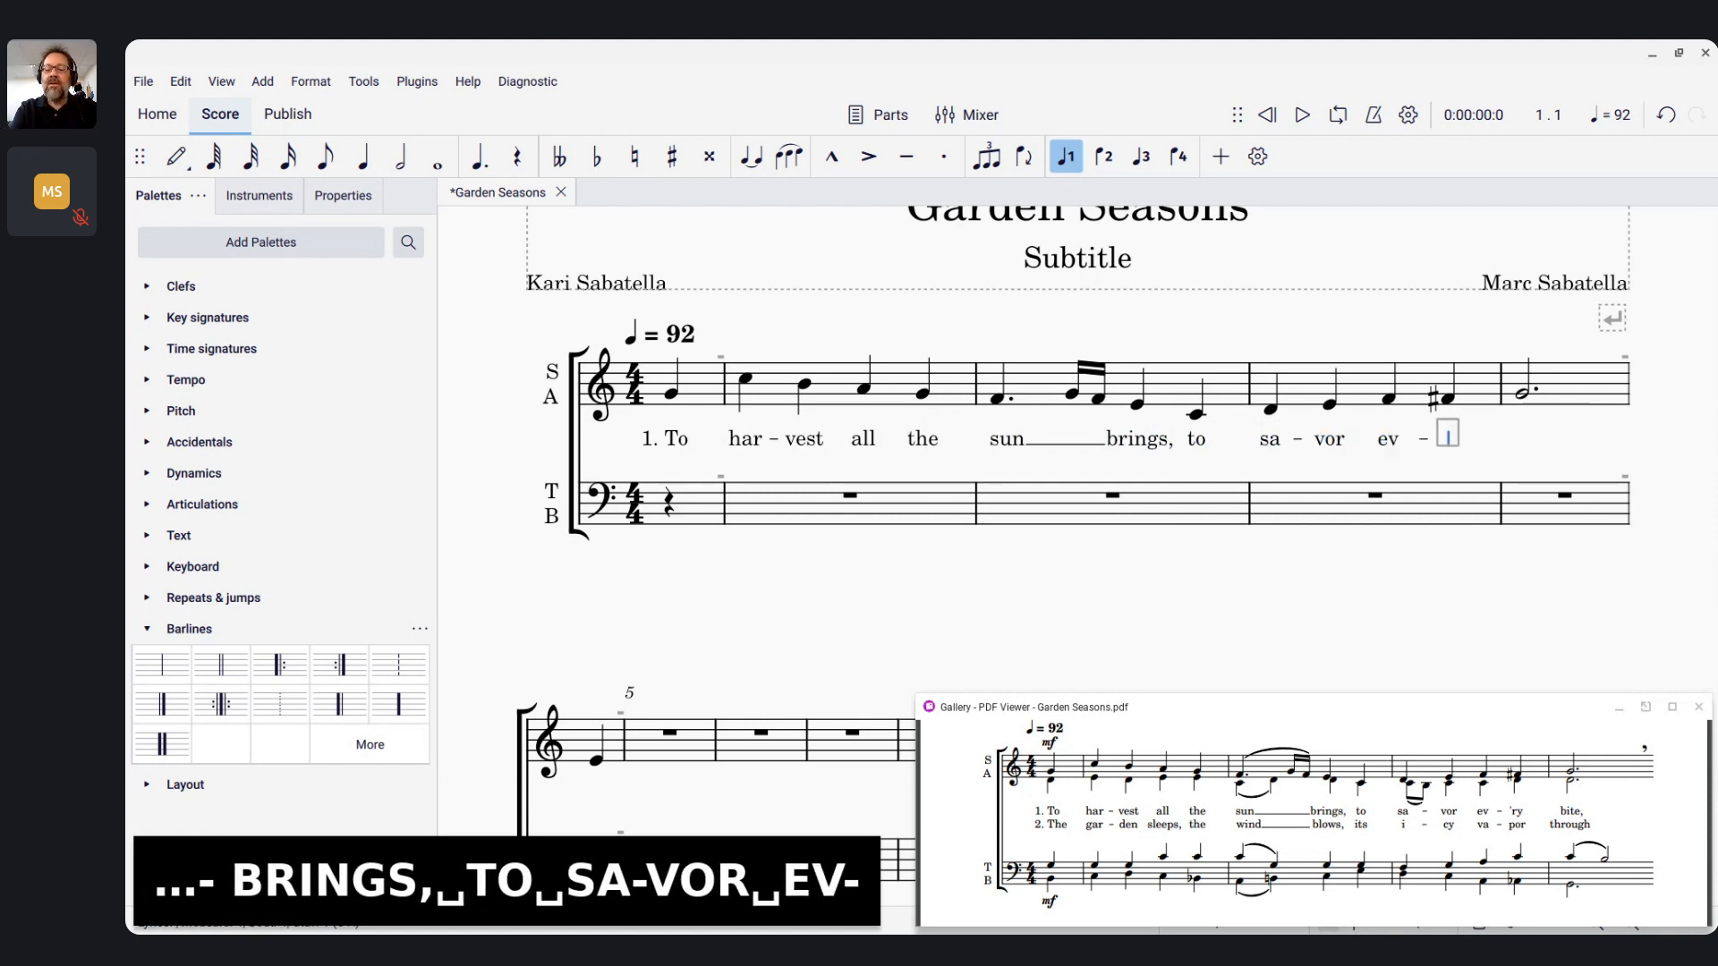
type("'ry")
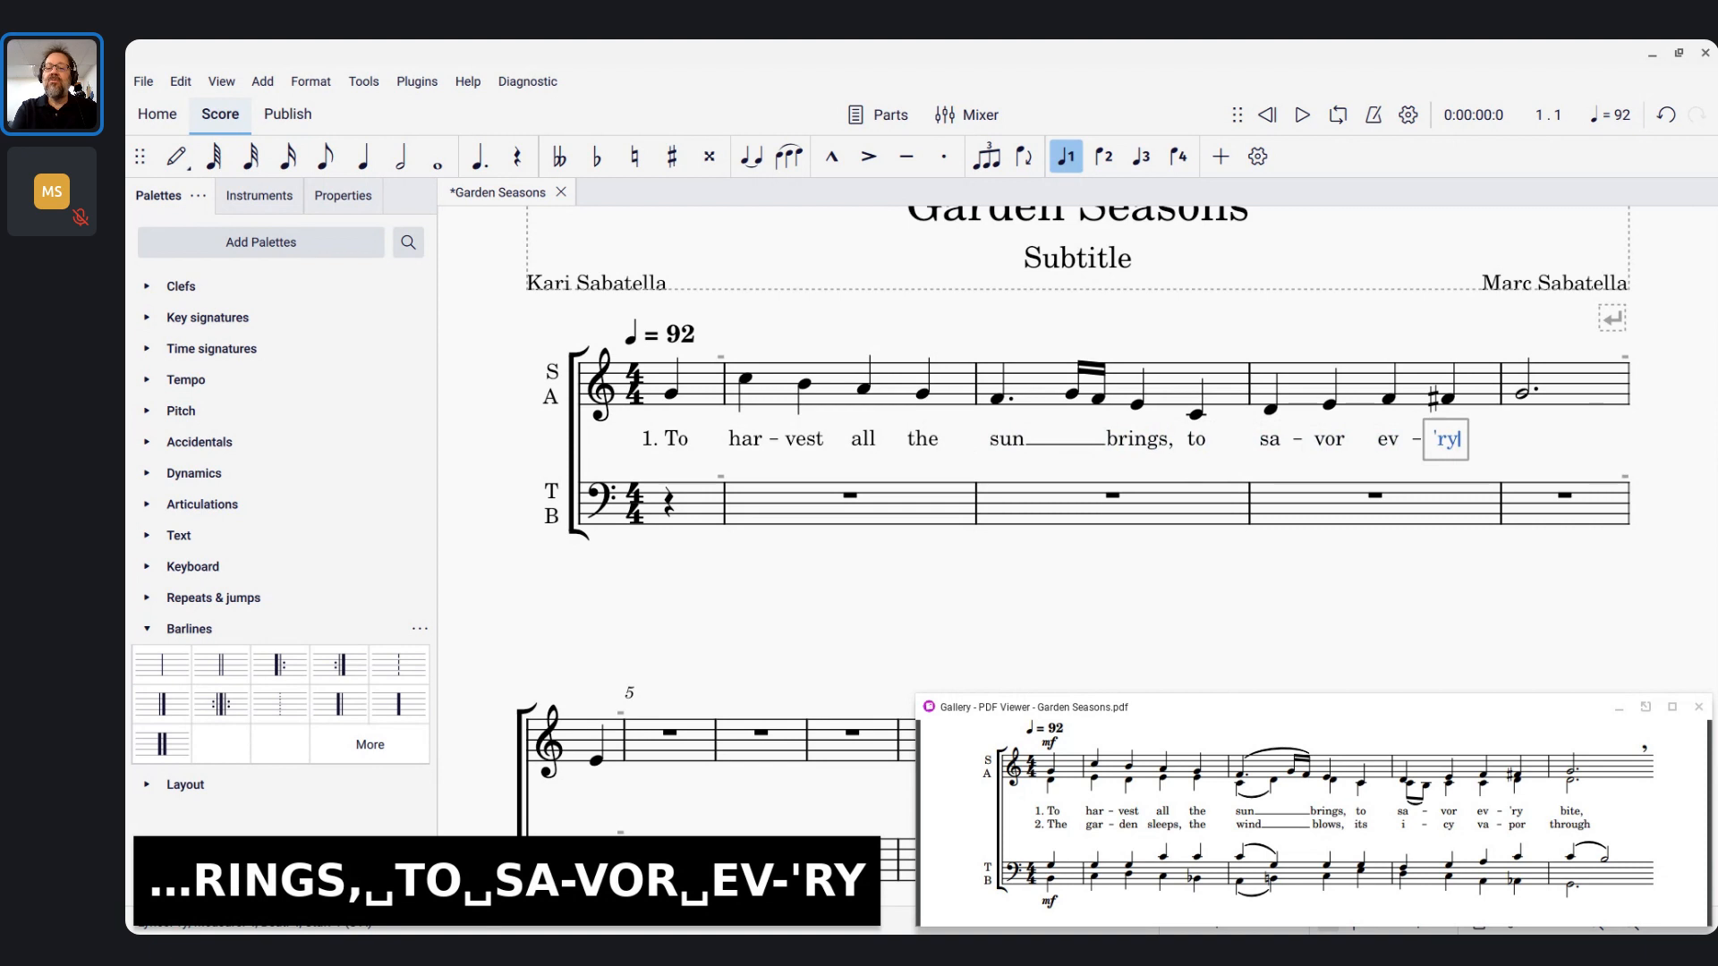
Complete the verse 1 phrase with "bite," under the dotted half note and end lyric entry
key("space")
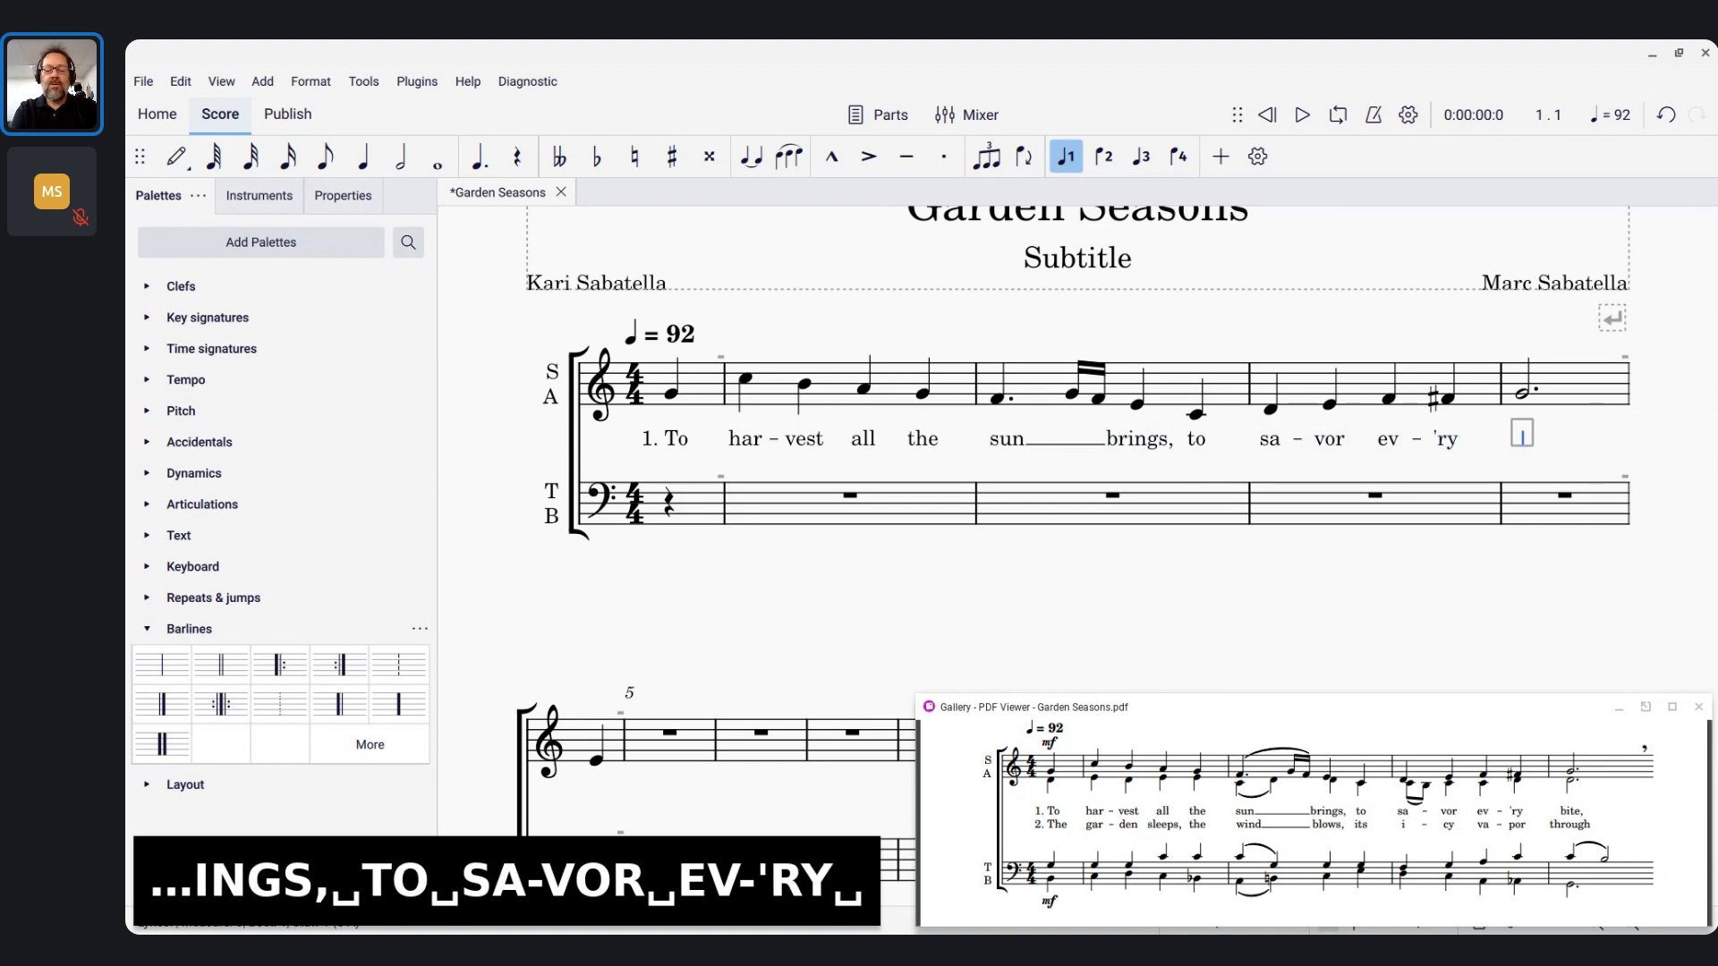
type("bit")
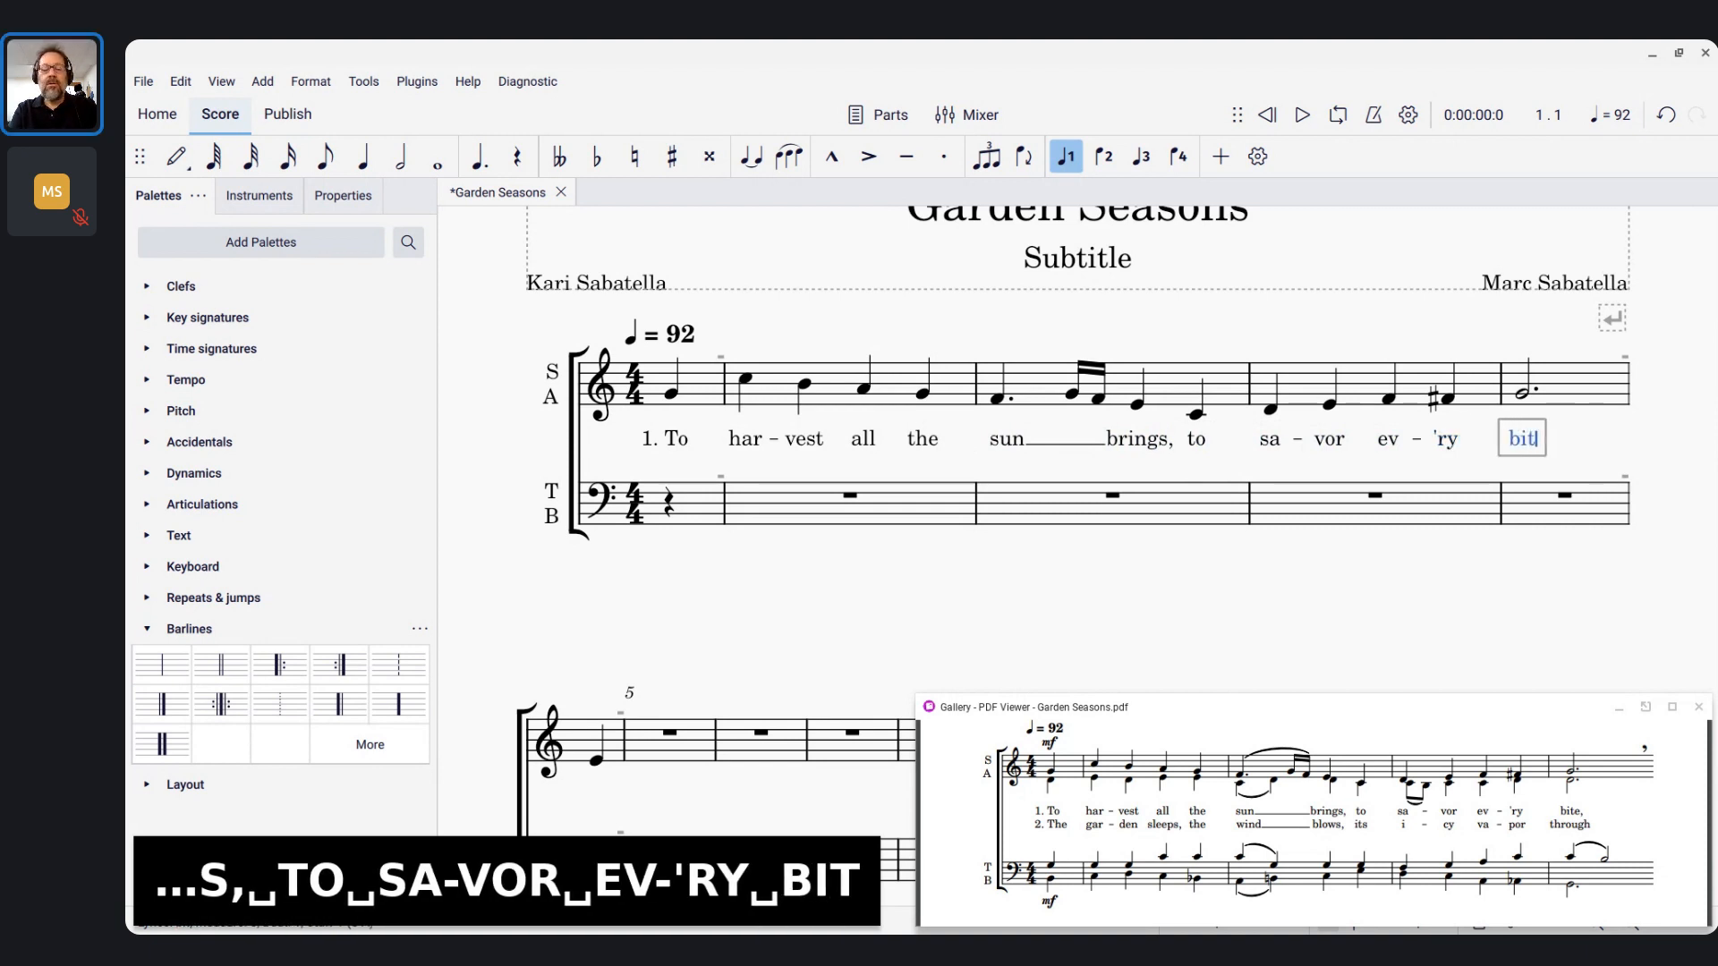
type("e")
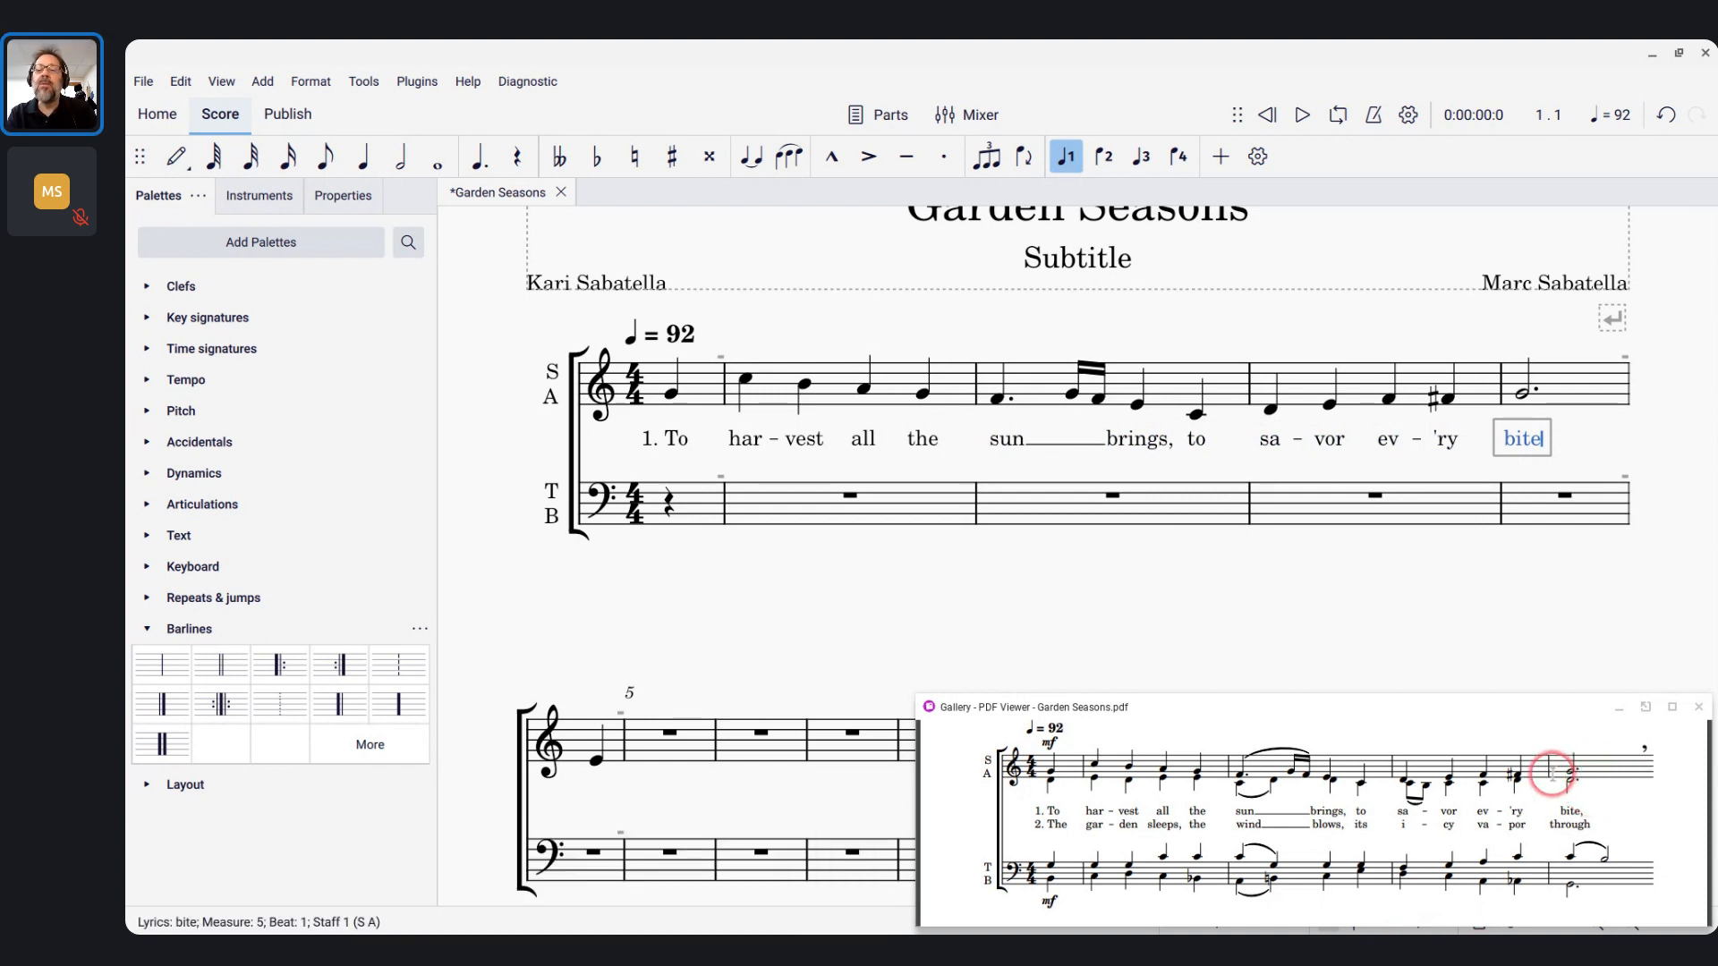
type(",")
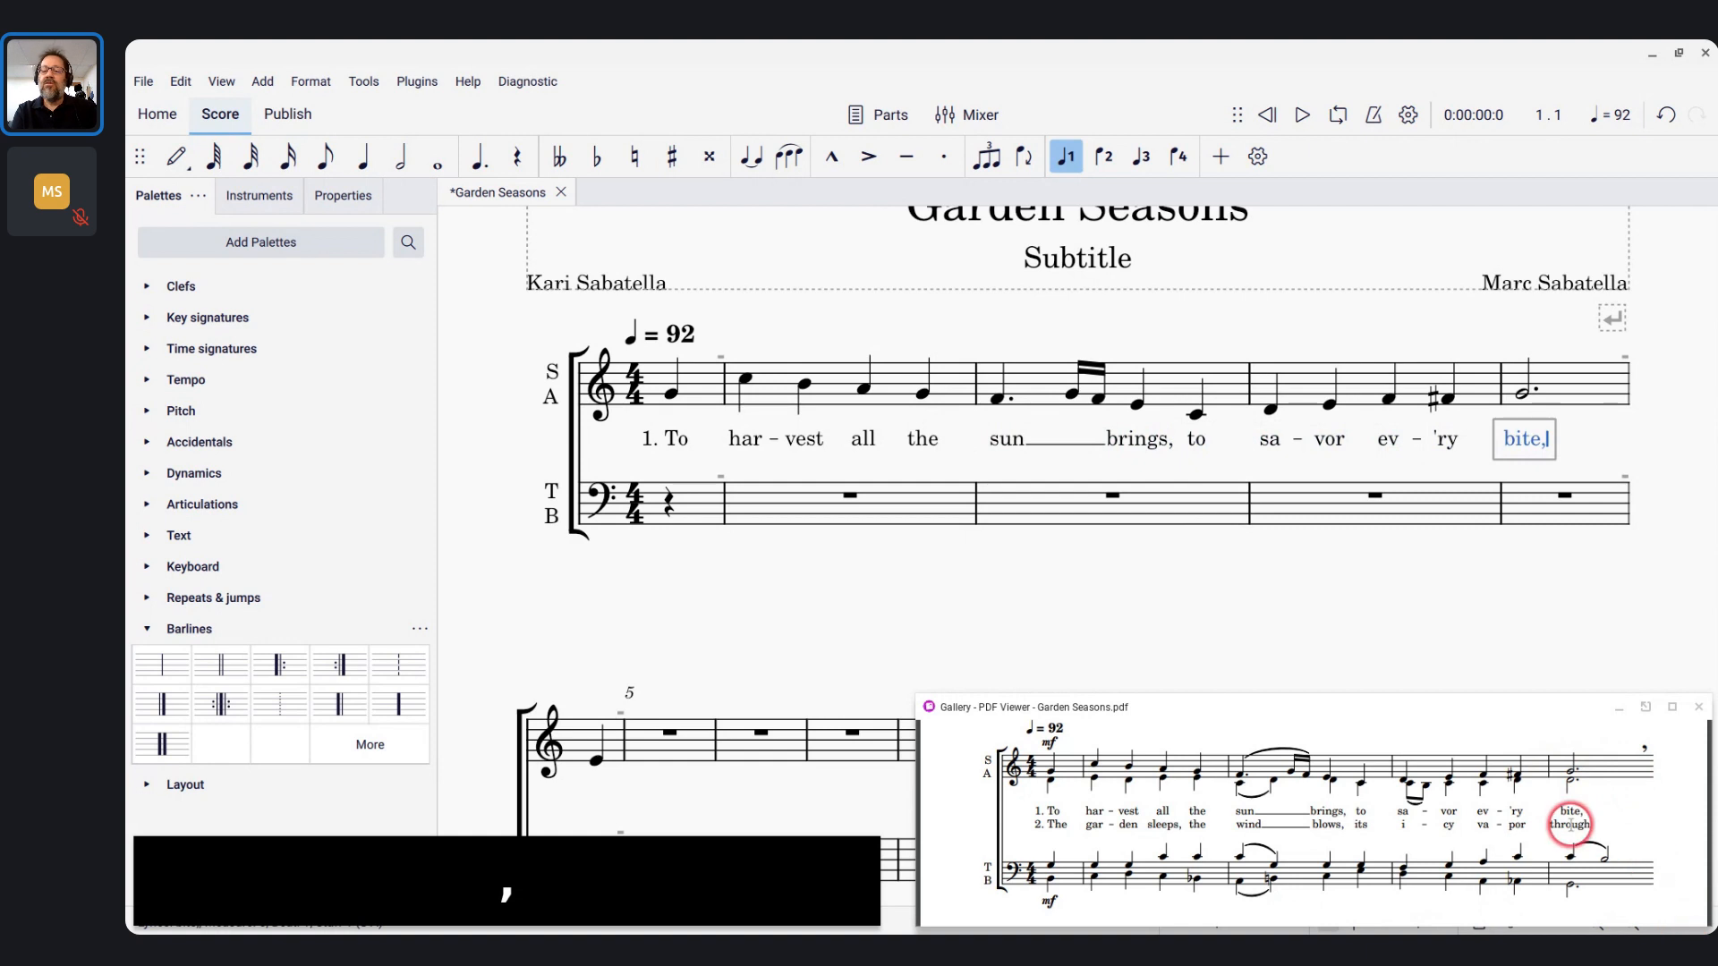
scroll(1572, 819, "up", 3)
scroll(1572, 819, "down", 5)
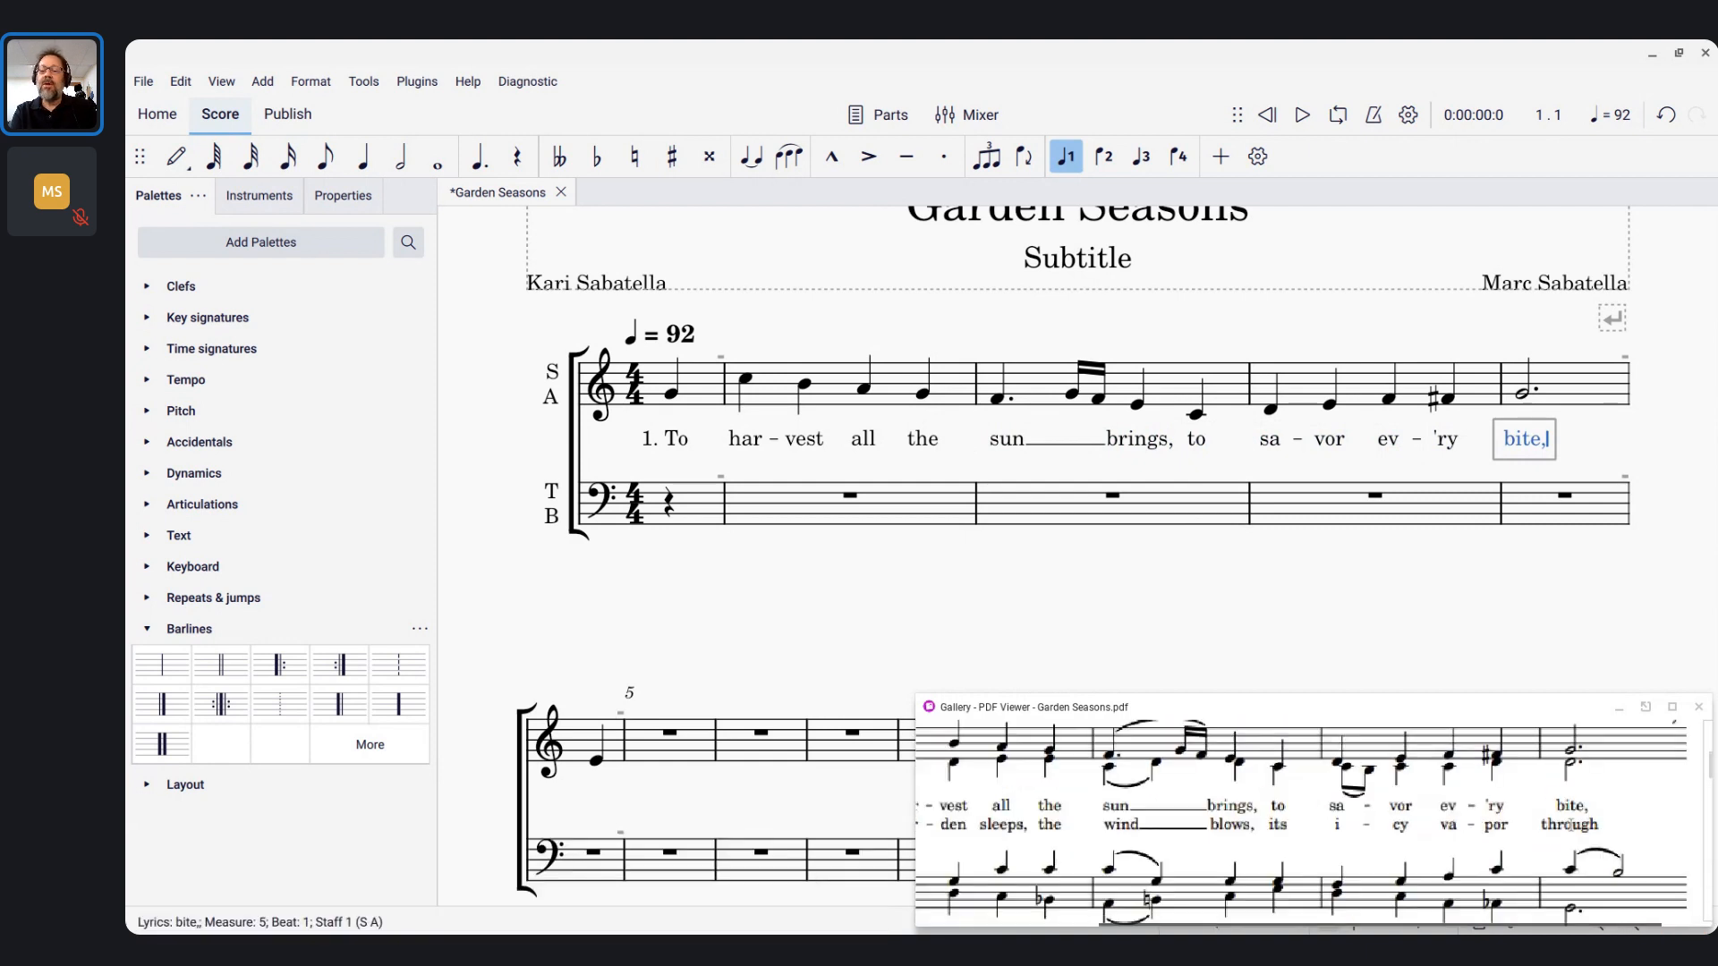
scroll(1572, 818, "up", 1)
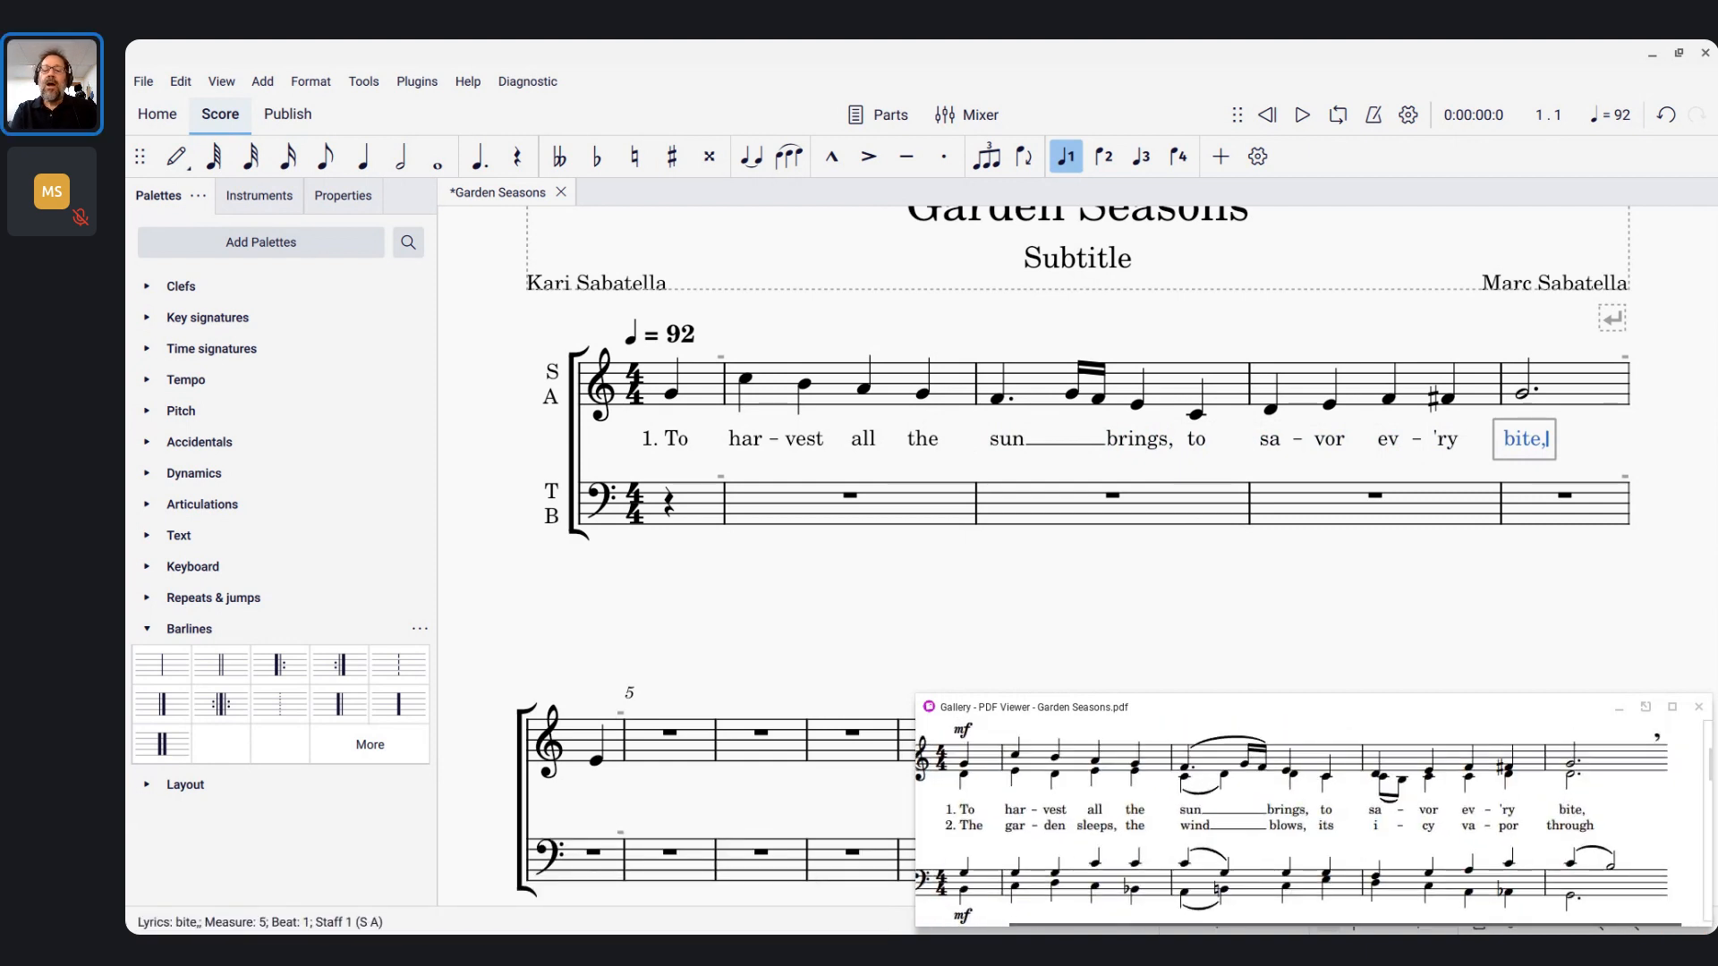
key("Escape")
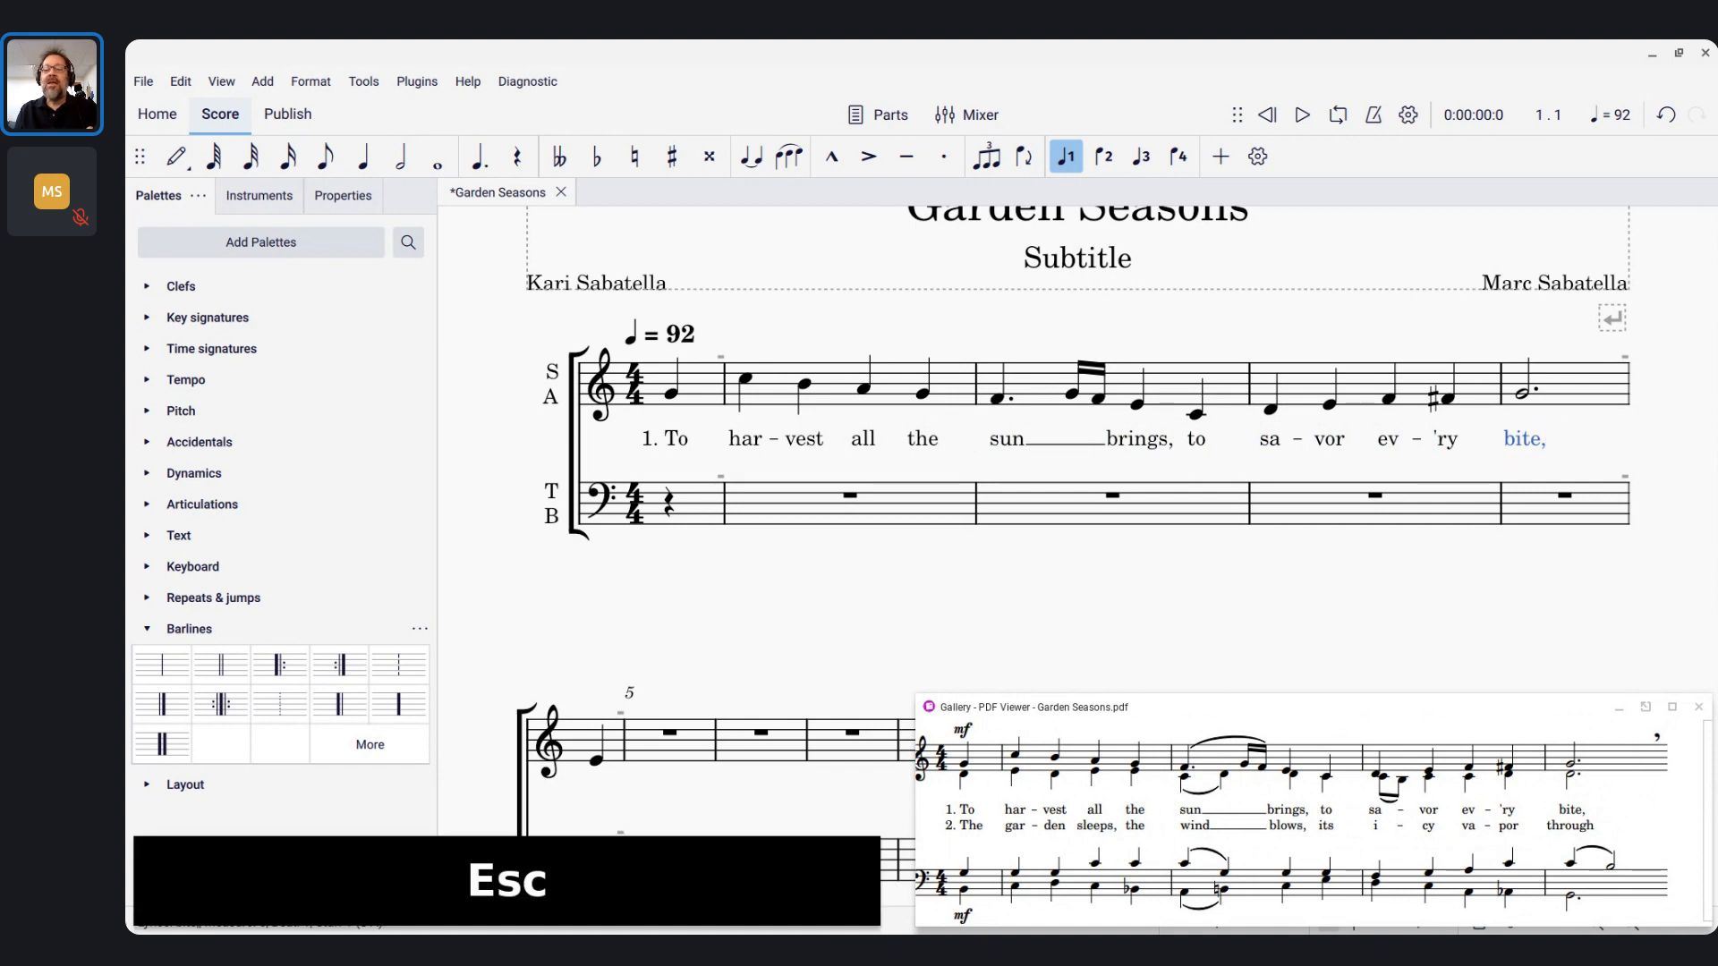
Switch to the Live Chat window to check the latest messages, and return to the score
key("alt+Tab")
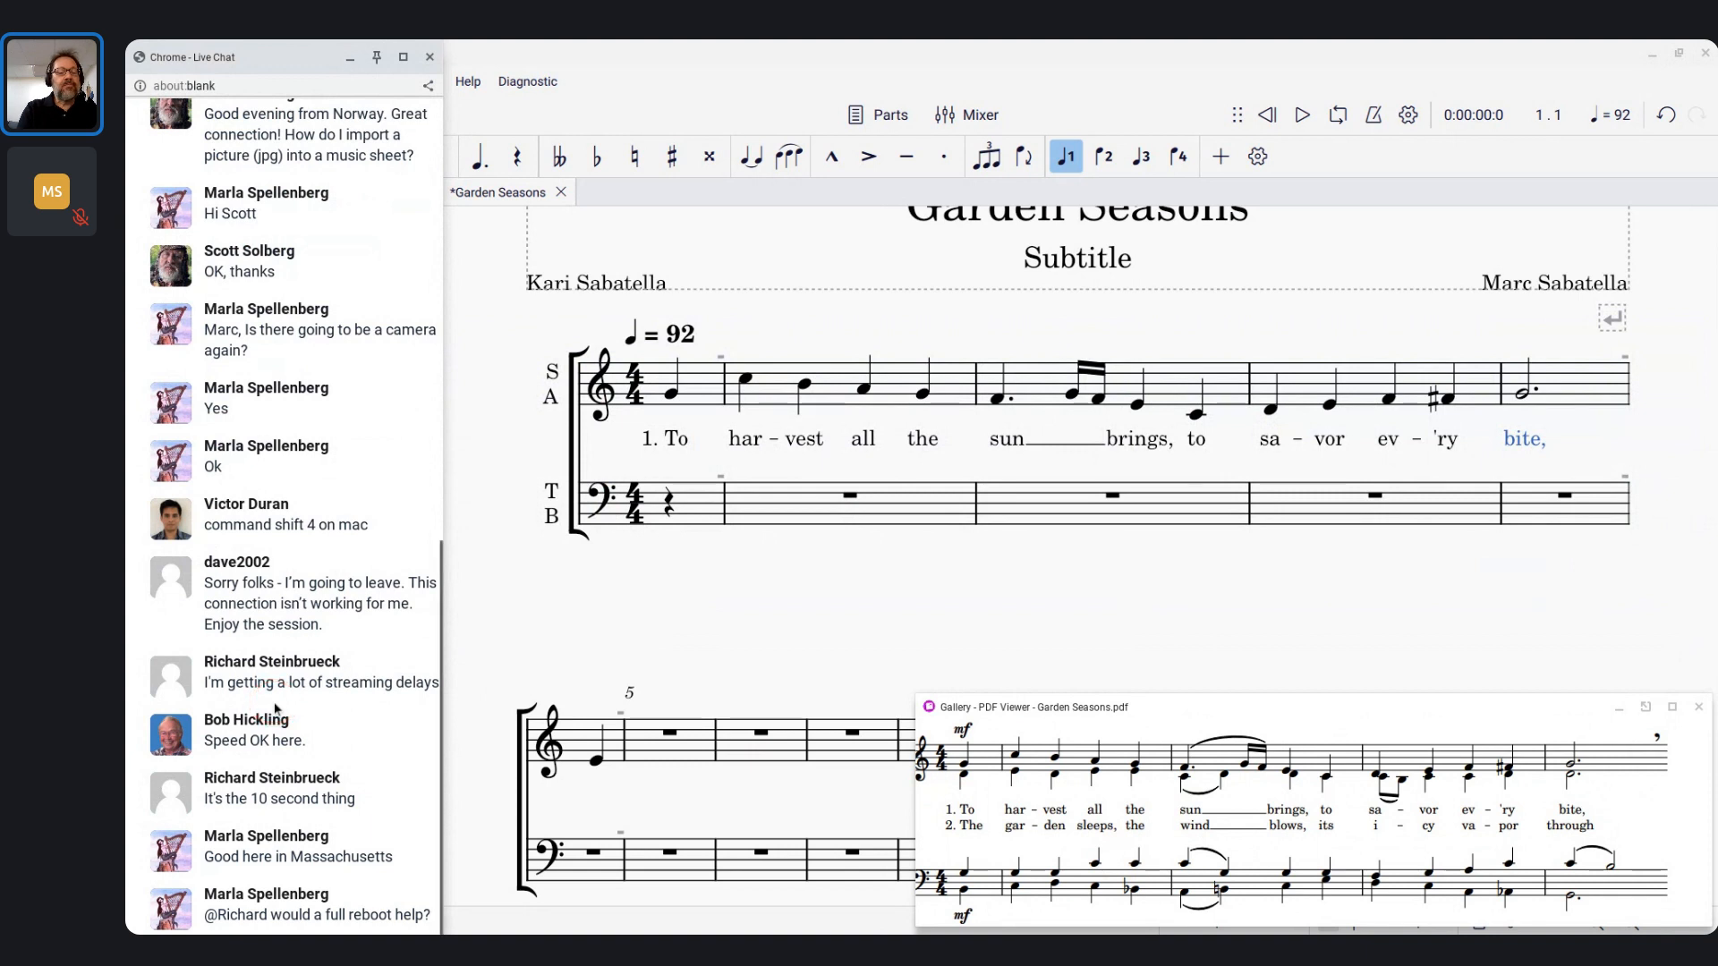
scroll(275, 711, "up", 1)
scroll(275, 711, "down", 1)
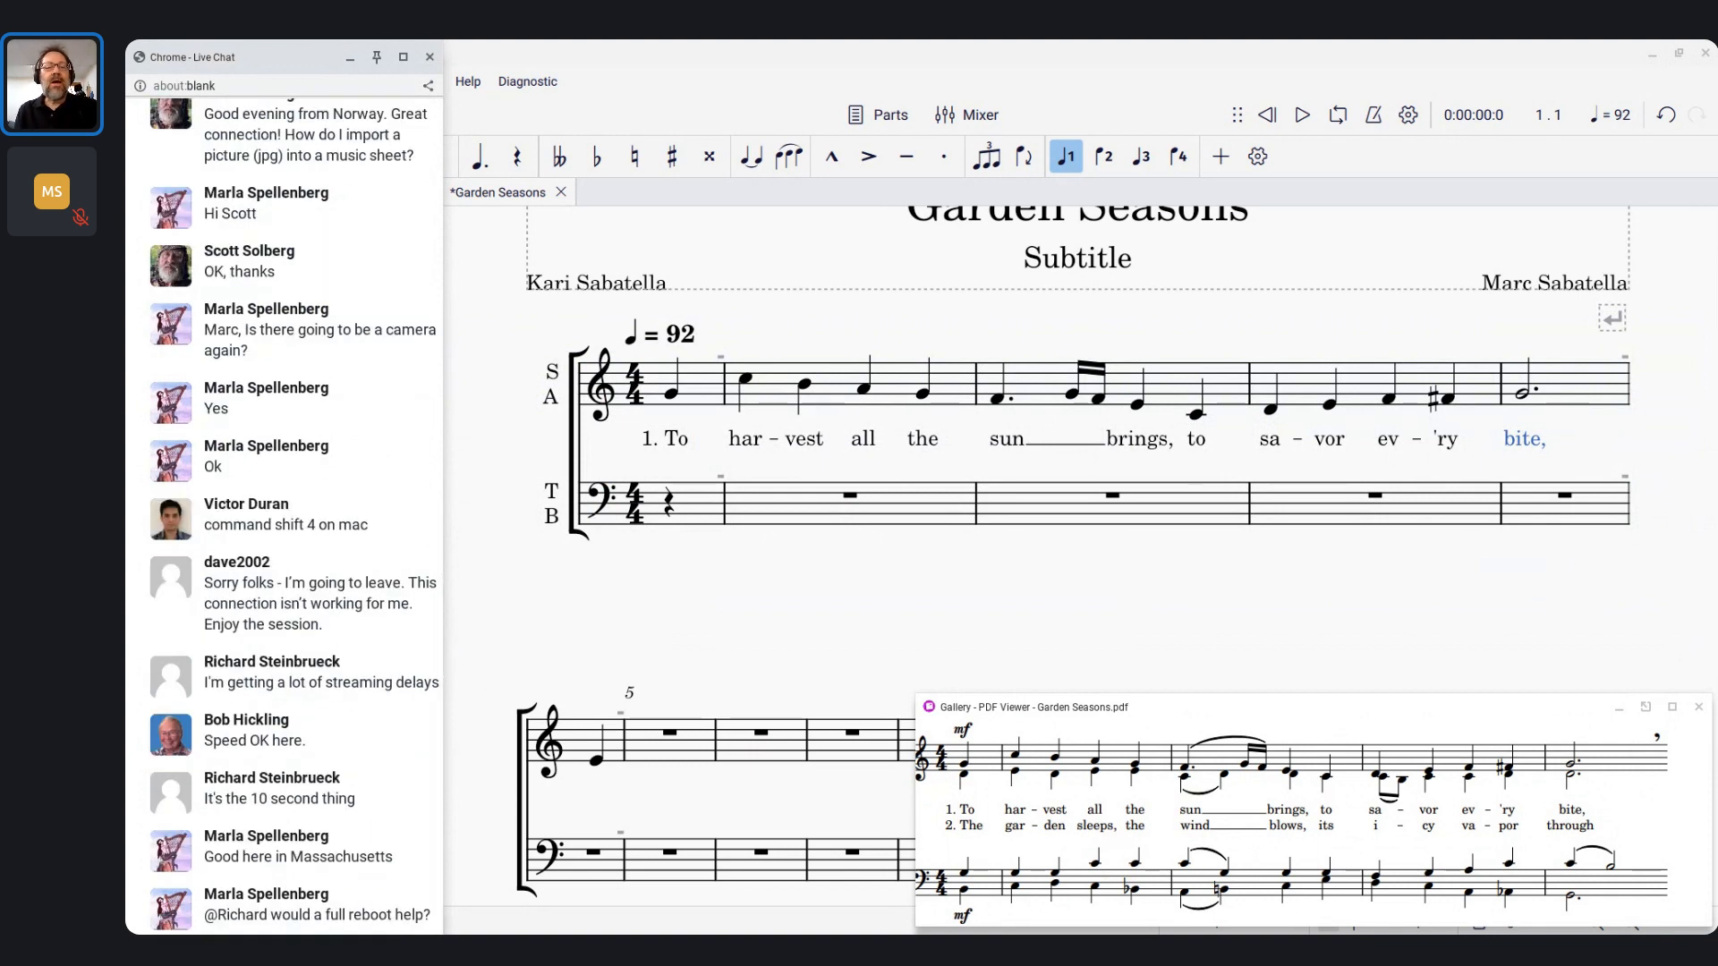
key("alt+Tab")
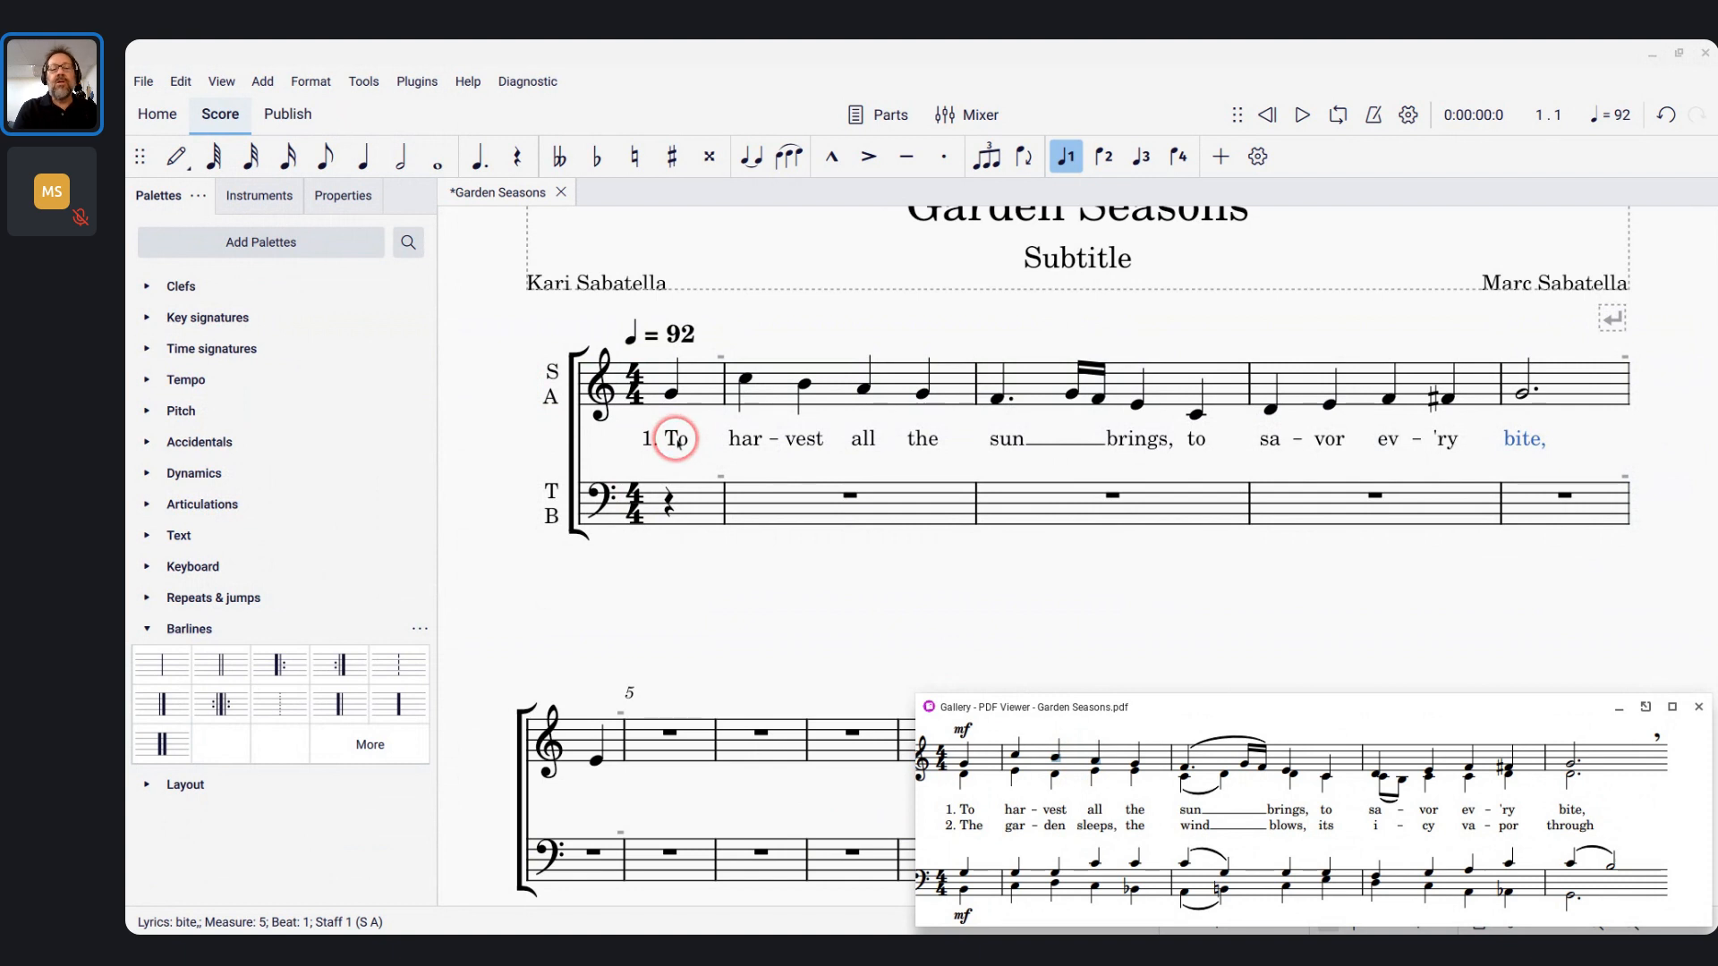
double_click(678, 439)
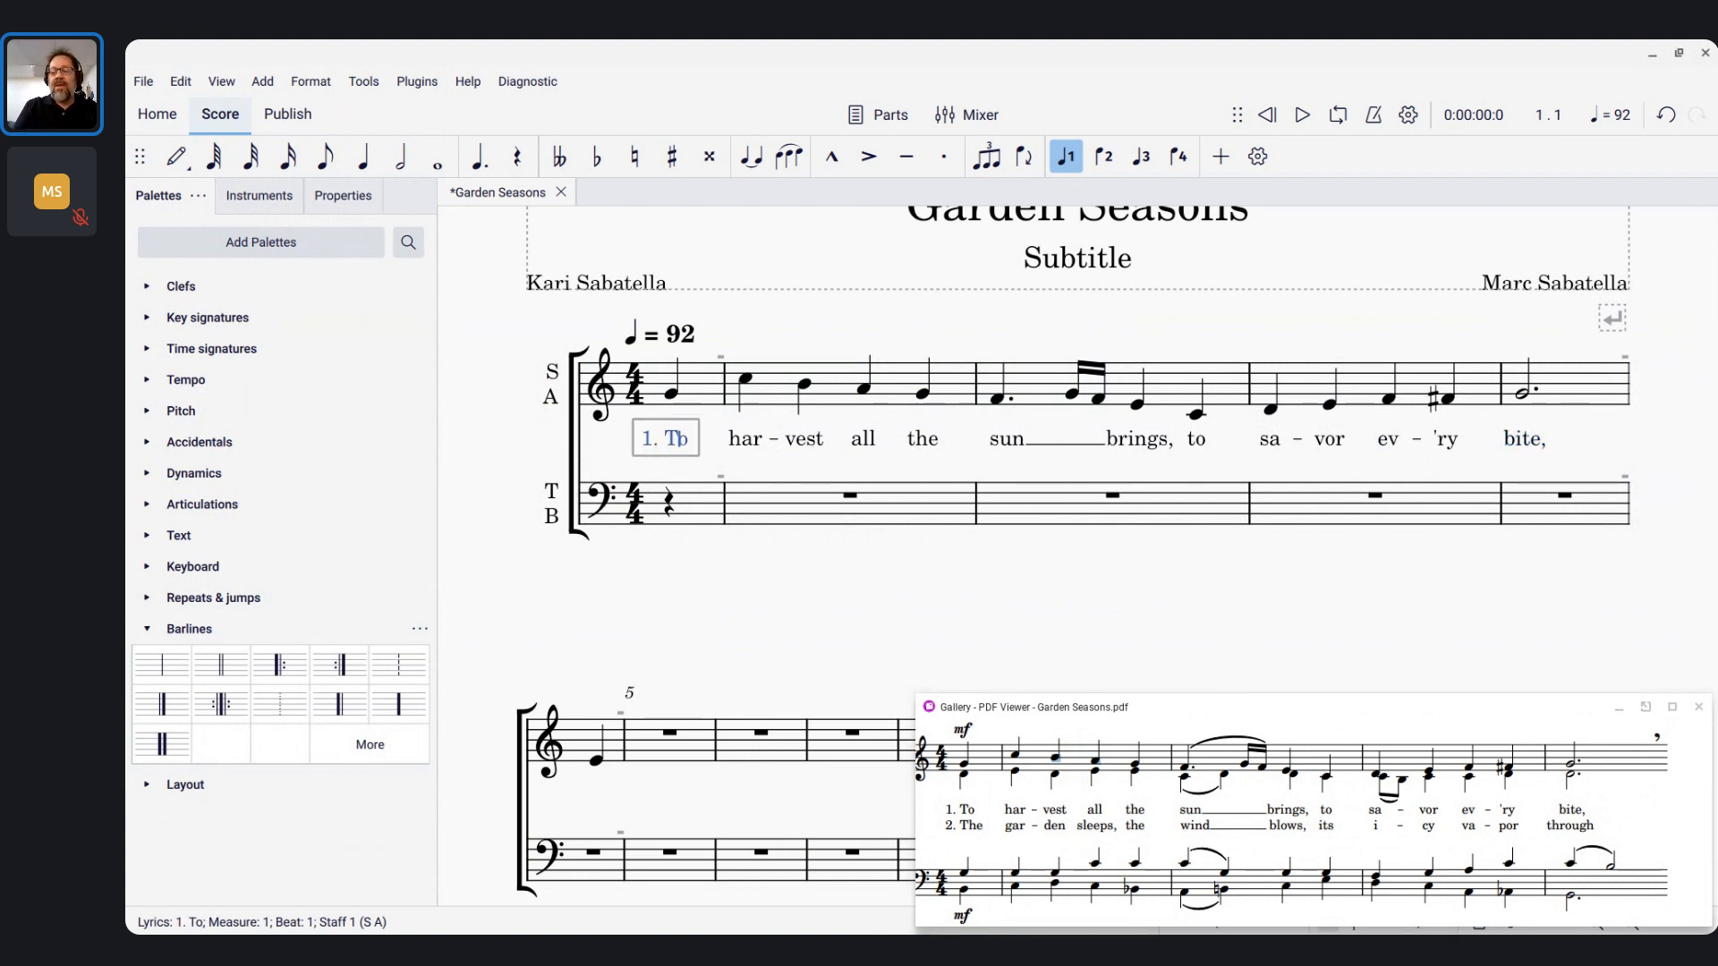
key("Return")
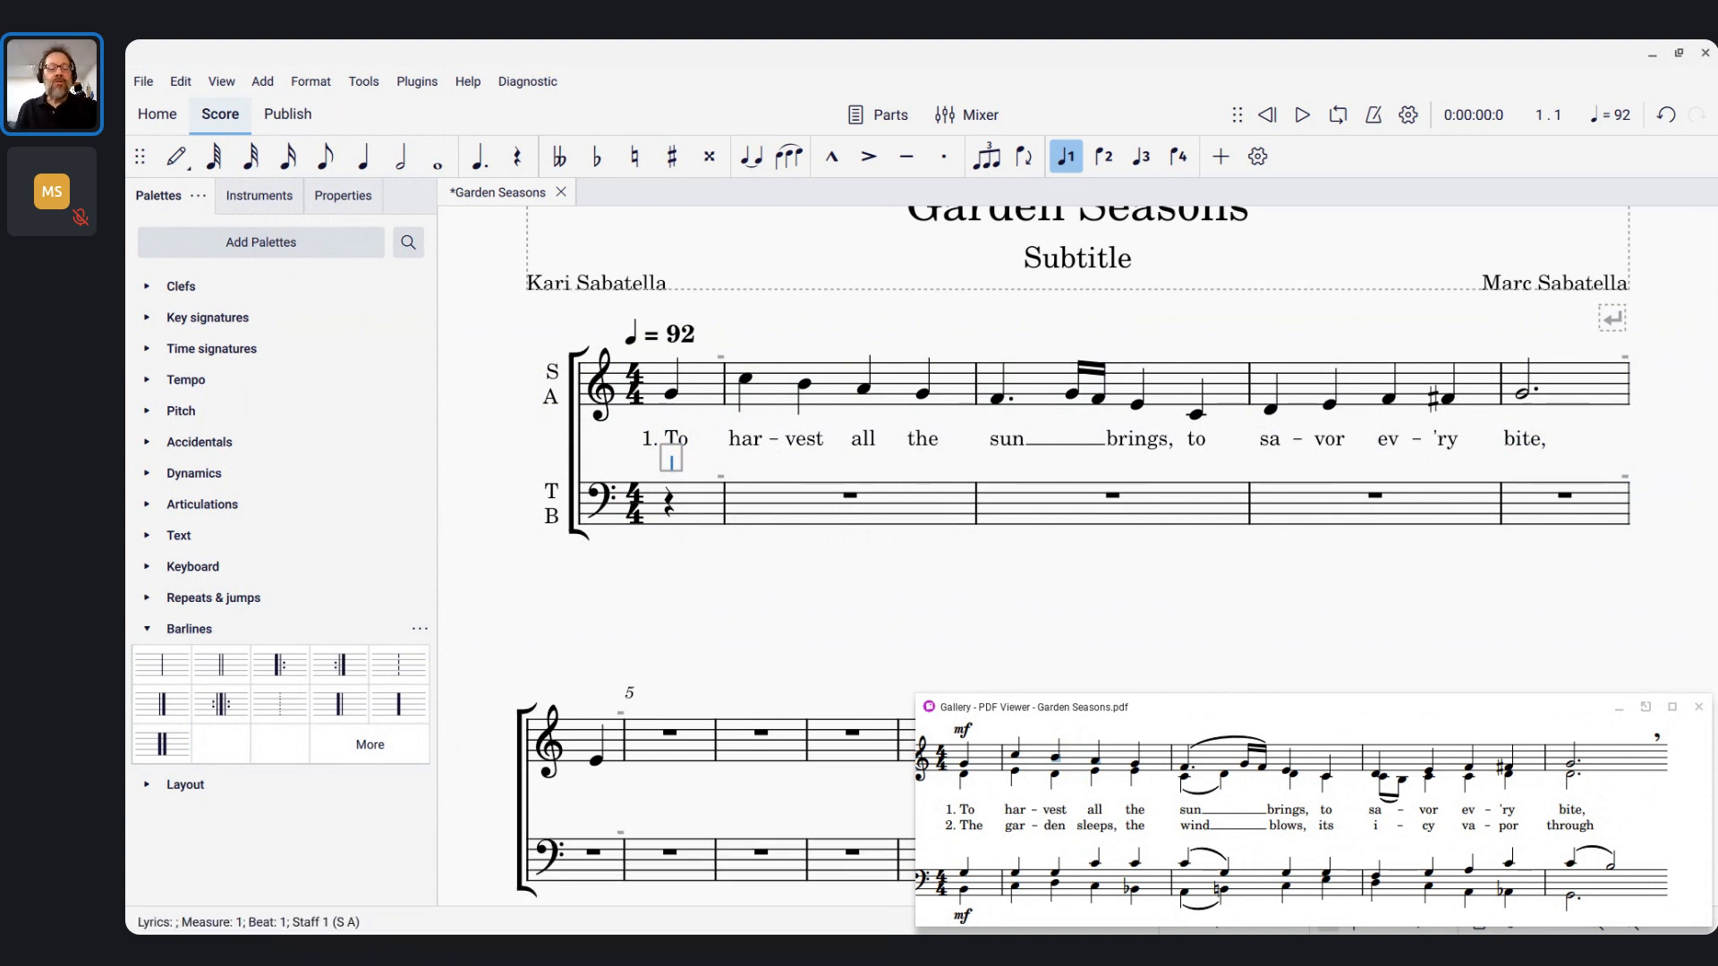
key("Escape")
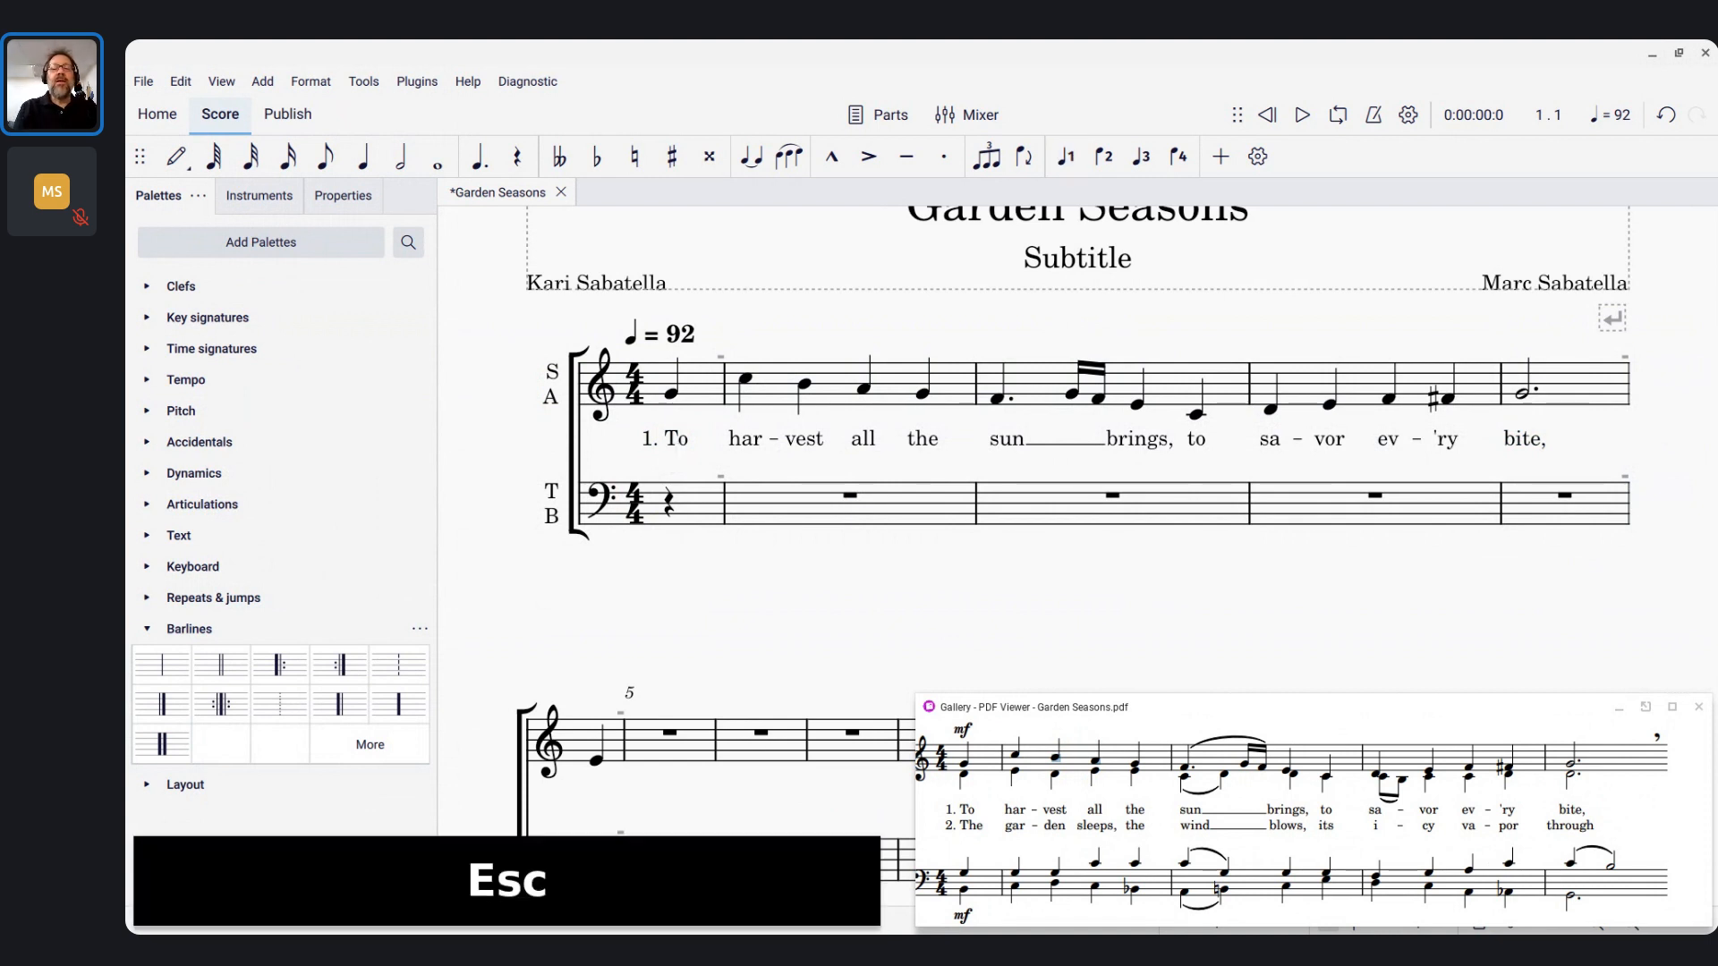
Start a second verse under the pickup note and enter "2. The" as a single lyric containing a space
left_click(666, 393)
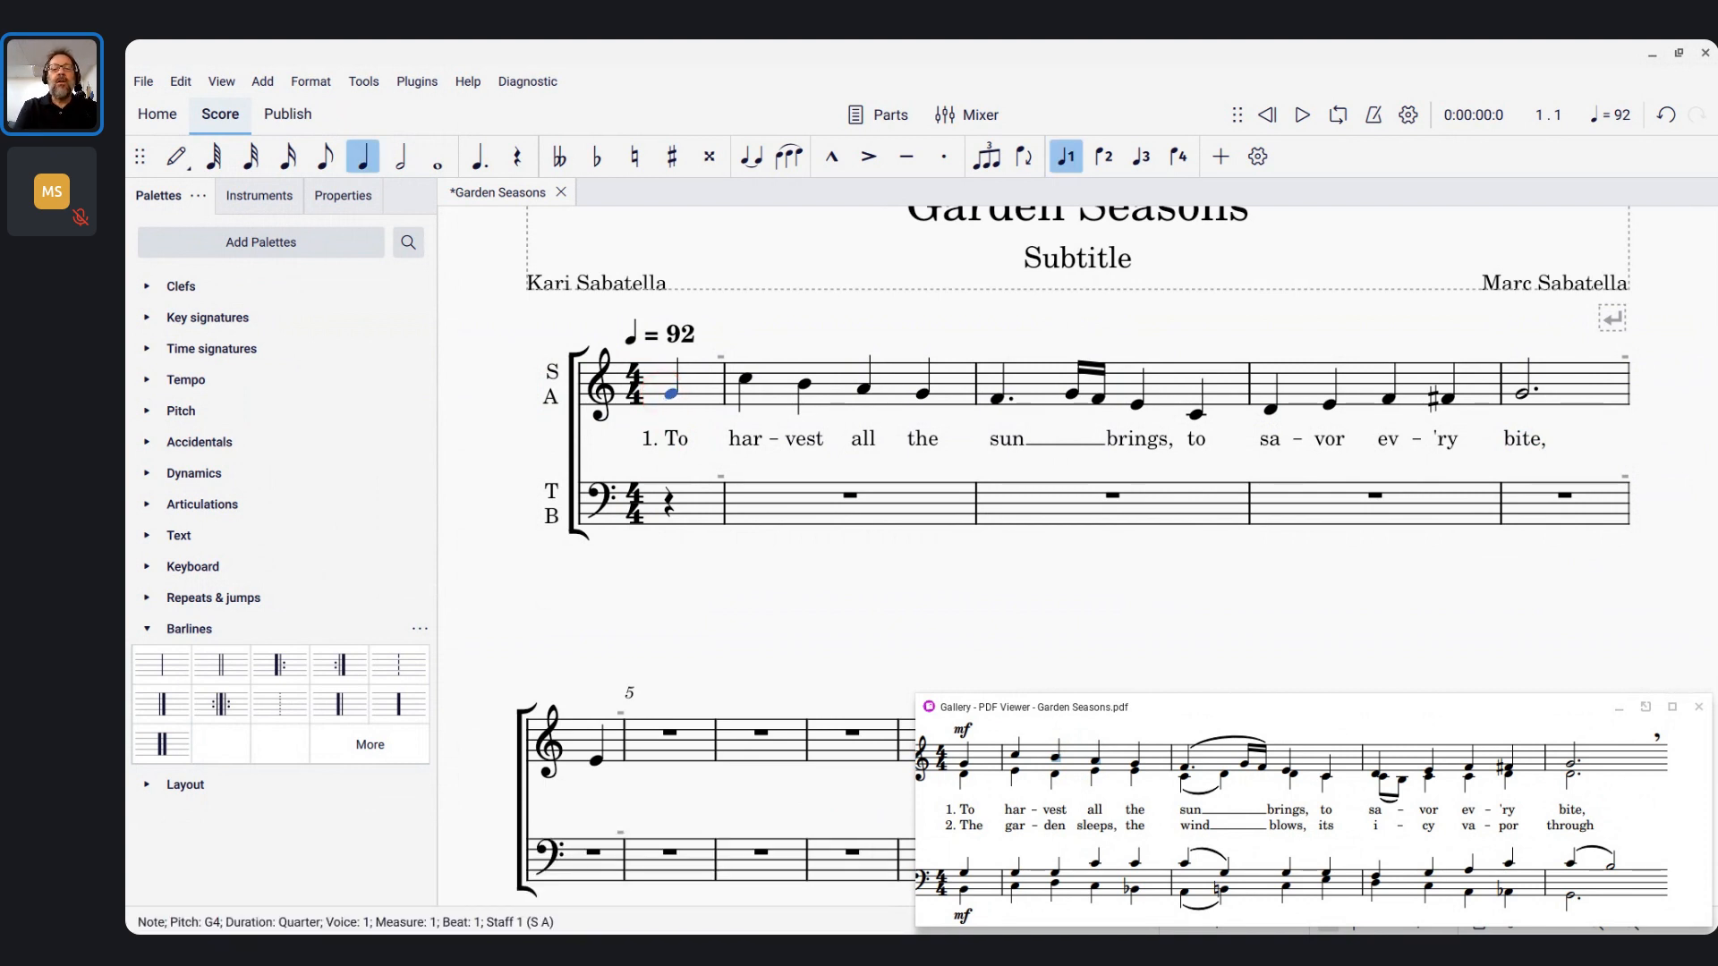
key("ctrl+l")
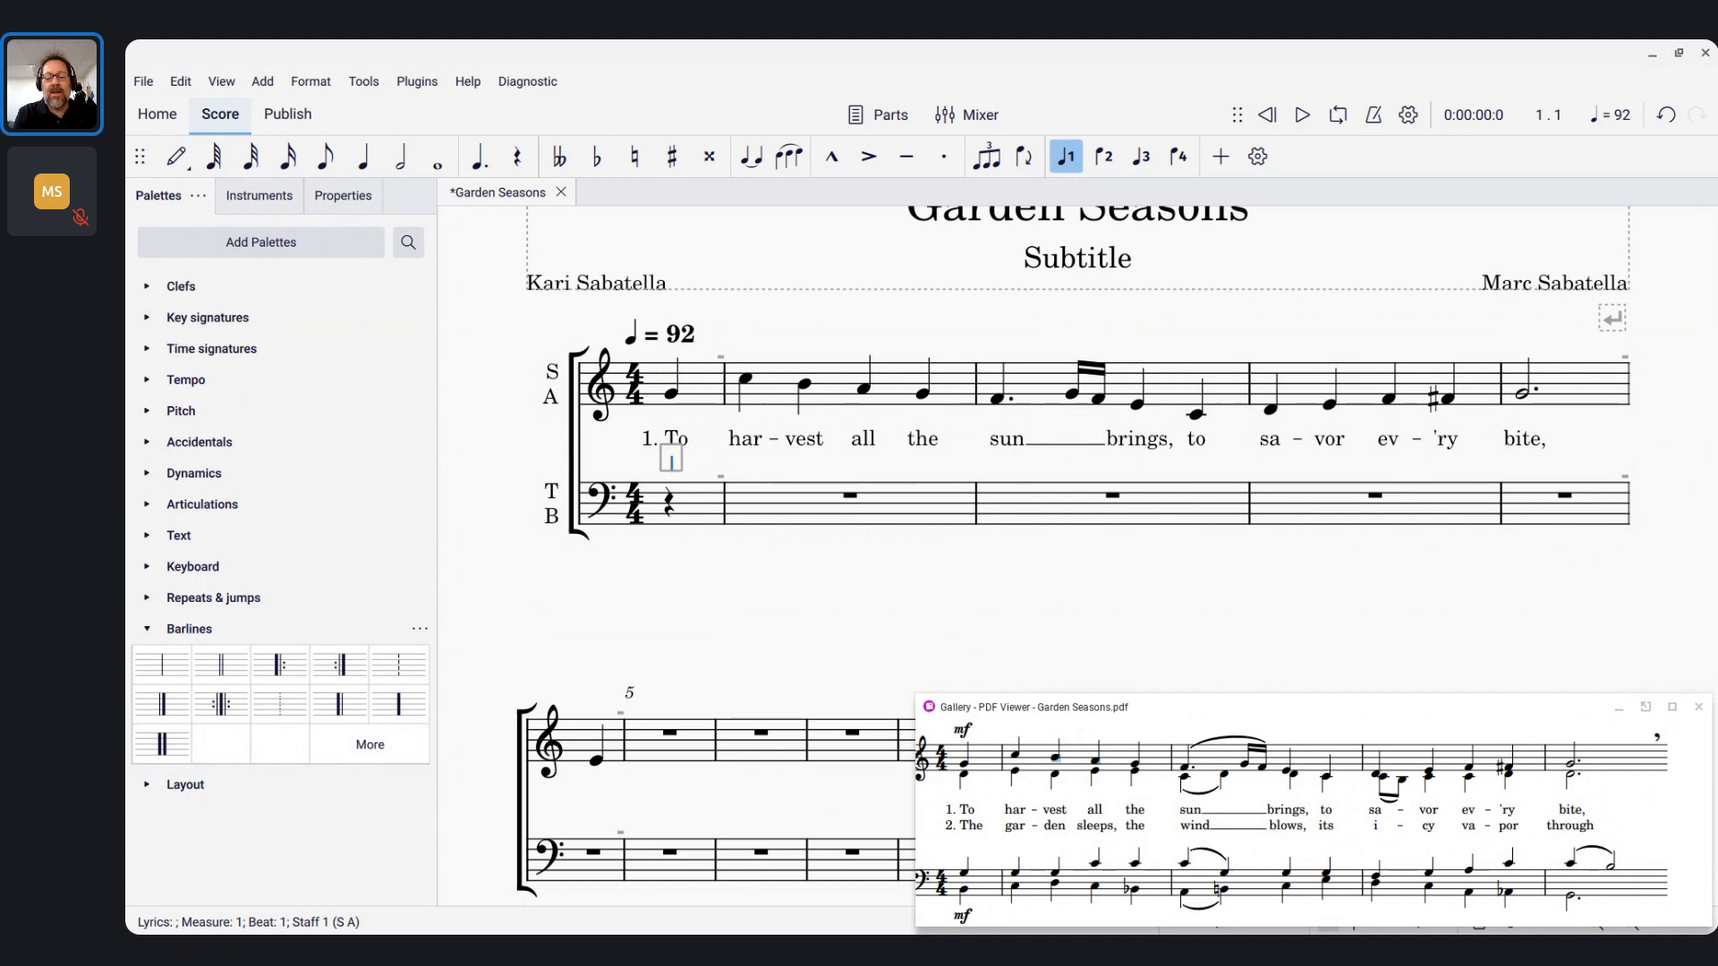
key("Up")
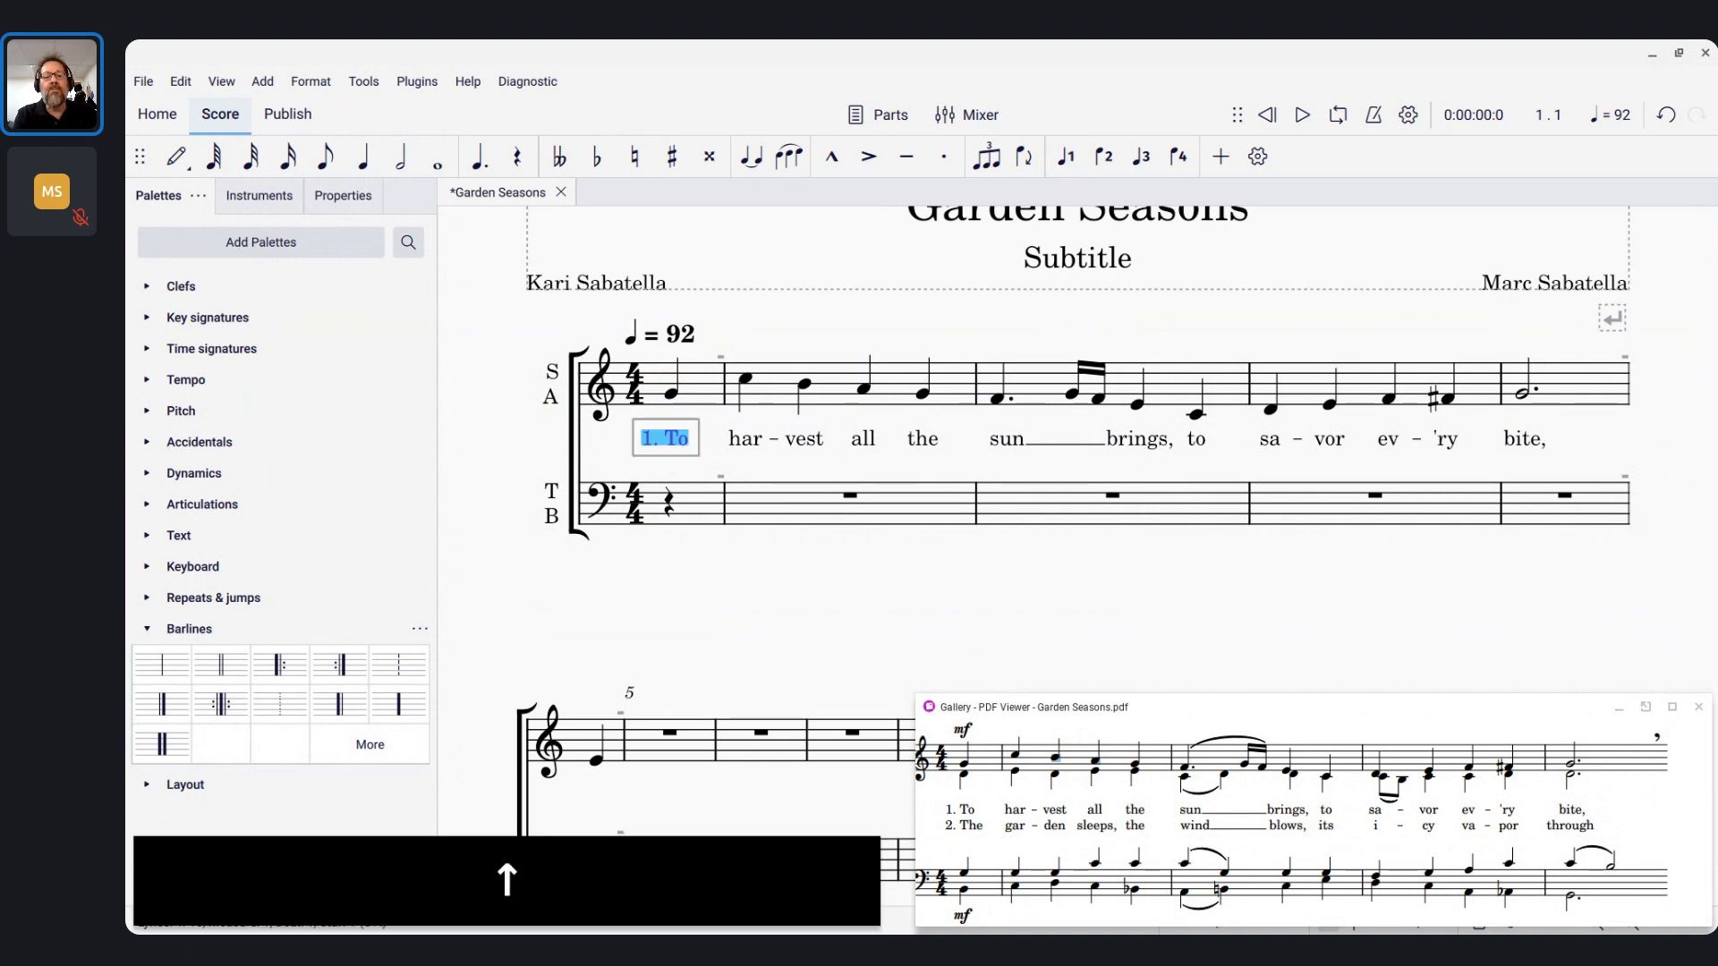
key("Down")
key("Return")
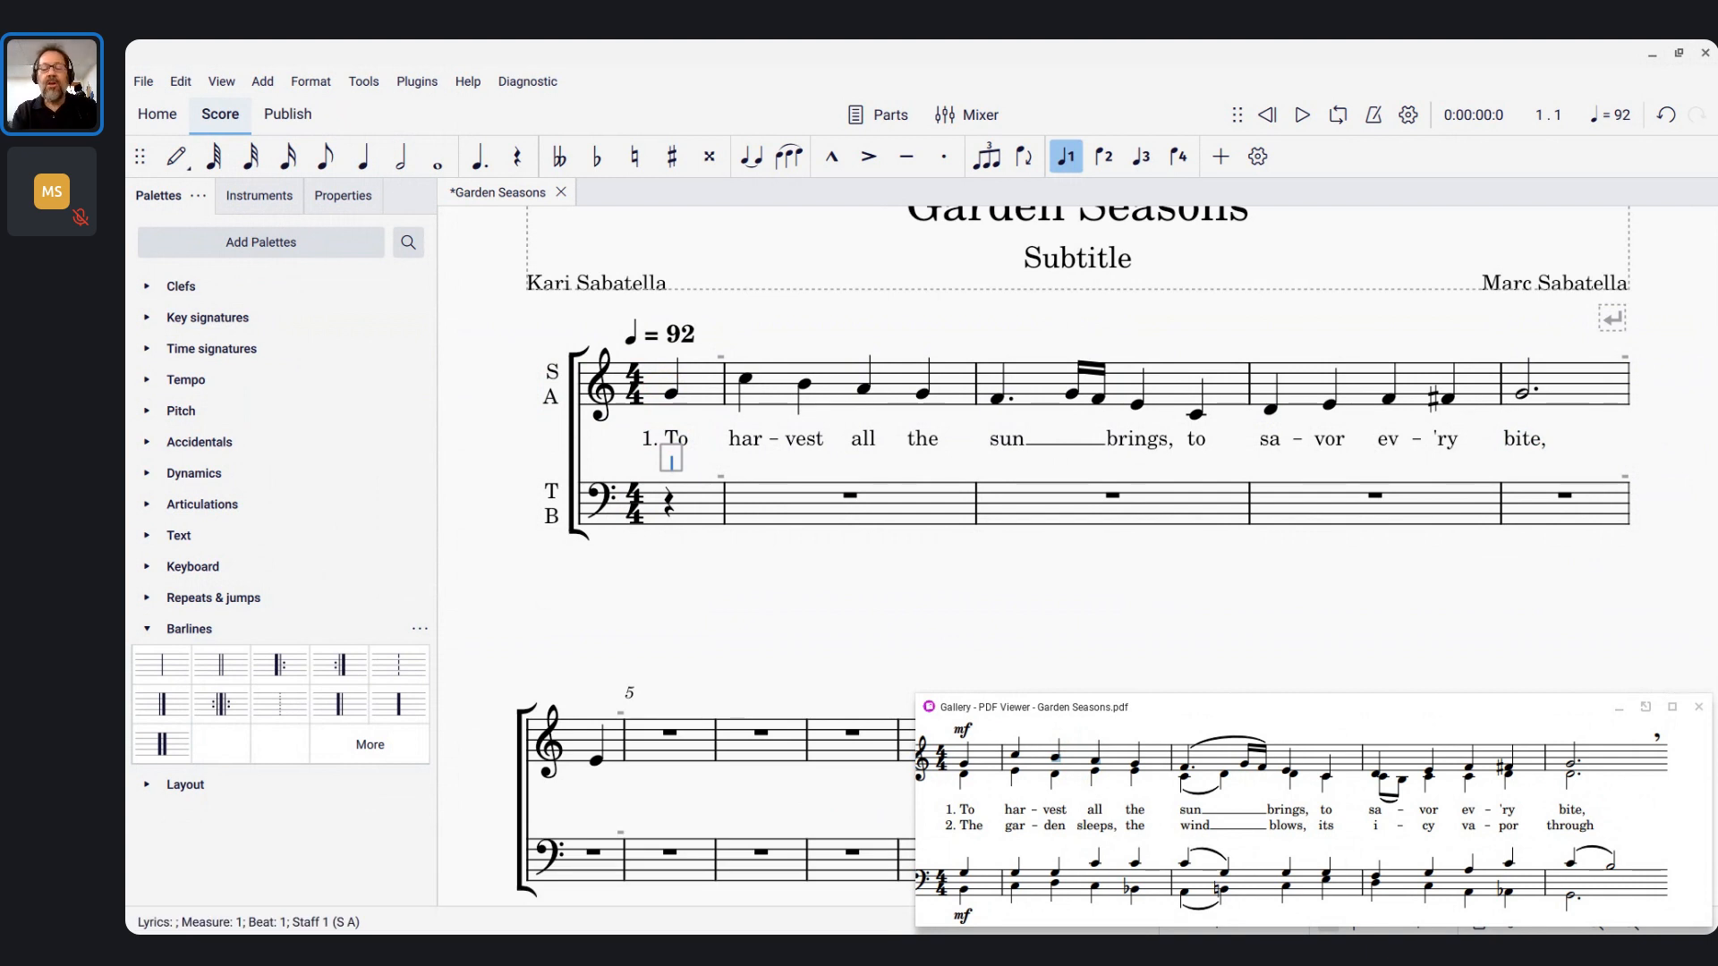
type("2.")
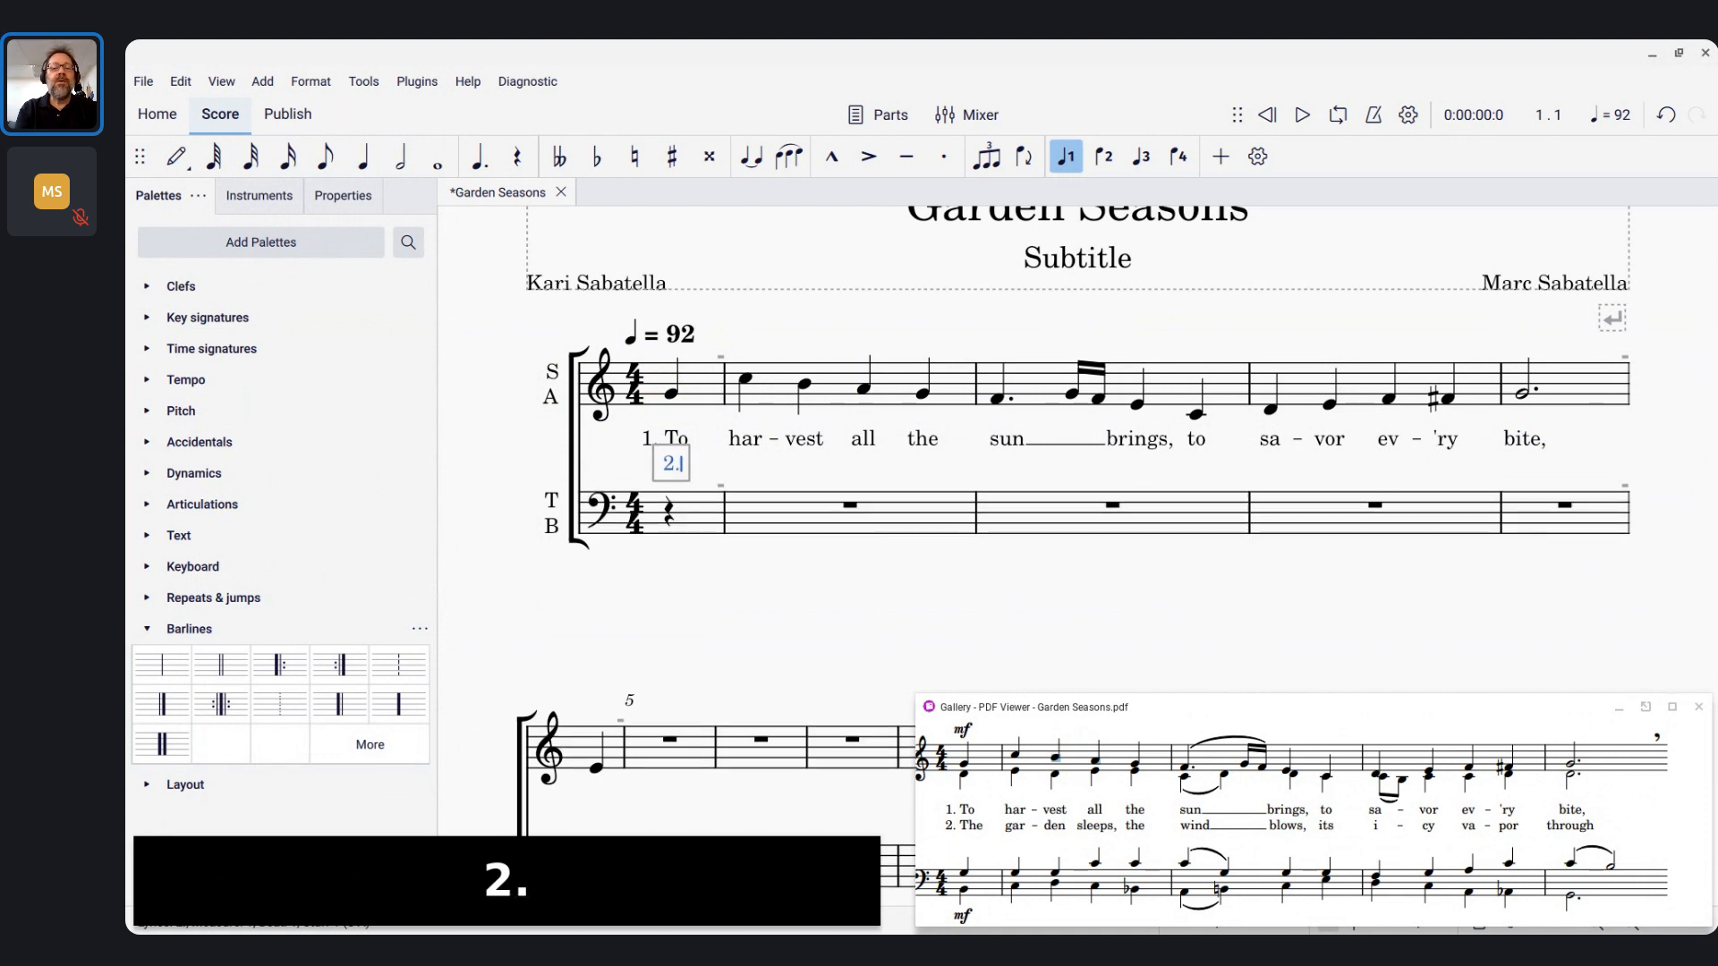
key("ctrl+space")
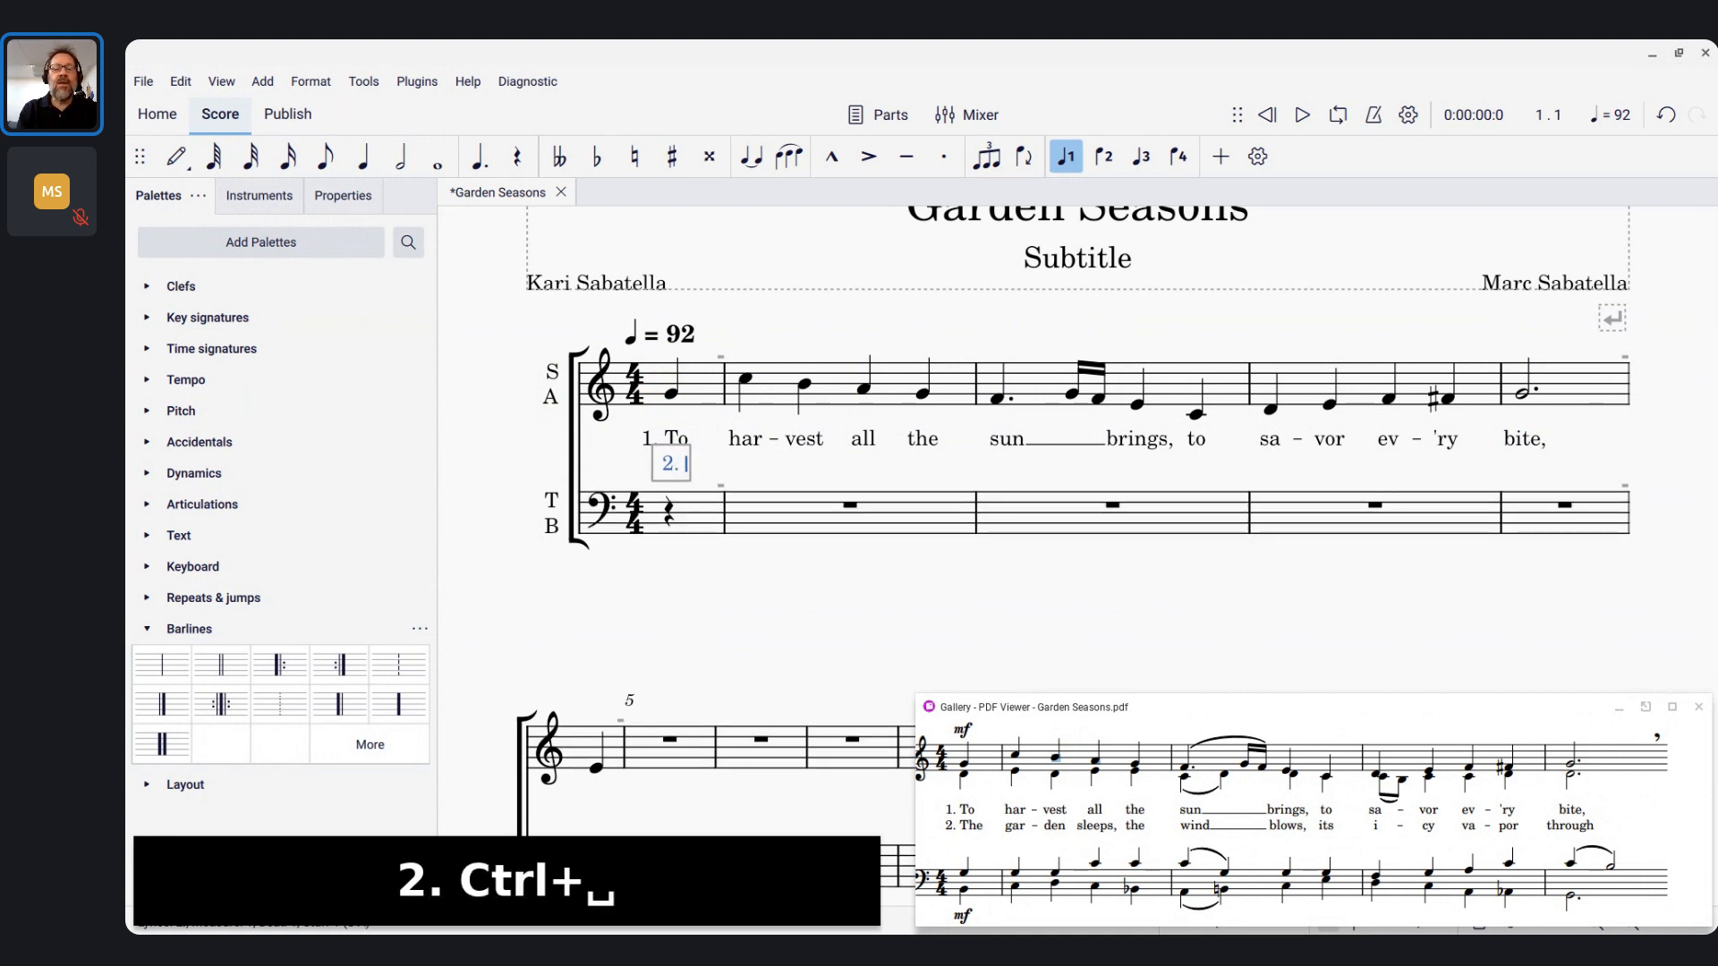
type("The")
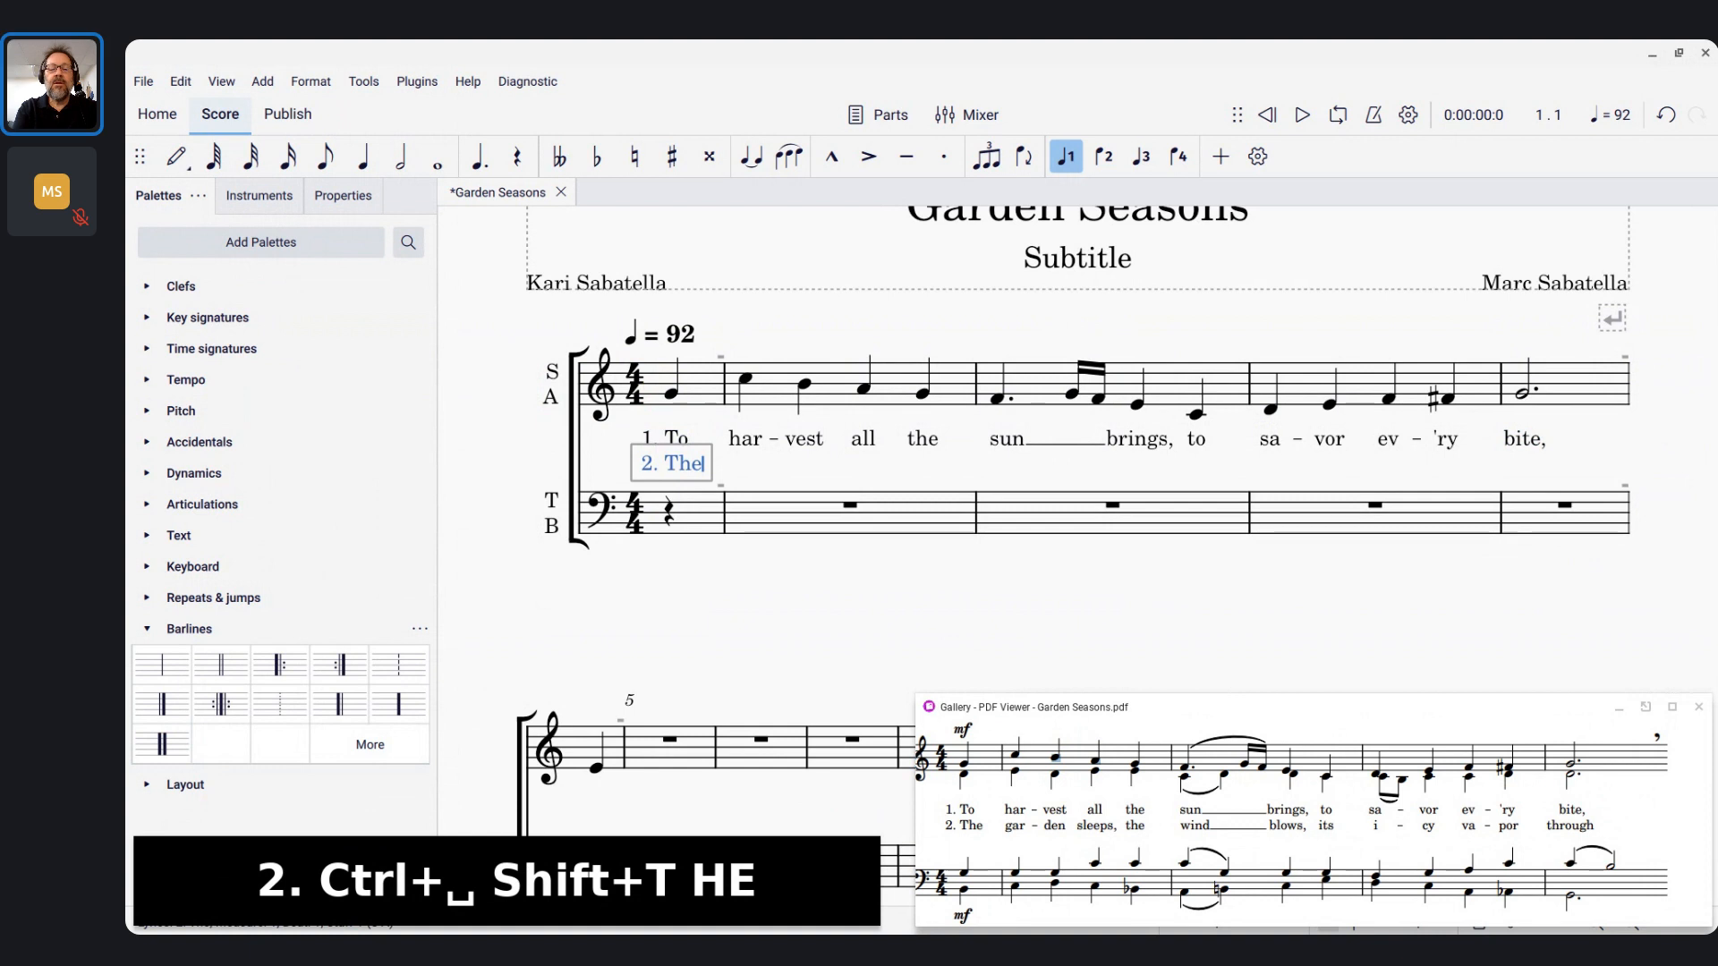
Continue verse 2 with the hyphenated word "gar-den" and "sleeps," under the first three notes of the first full measure
key("space")
type("gar")
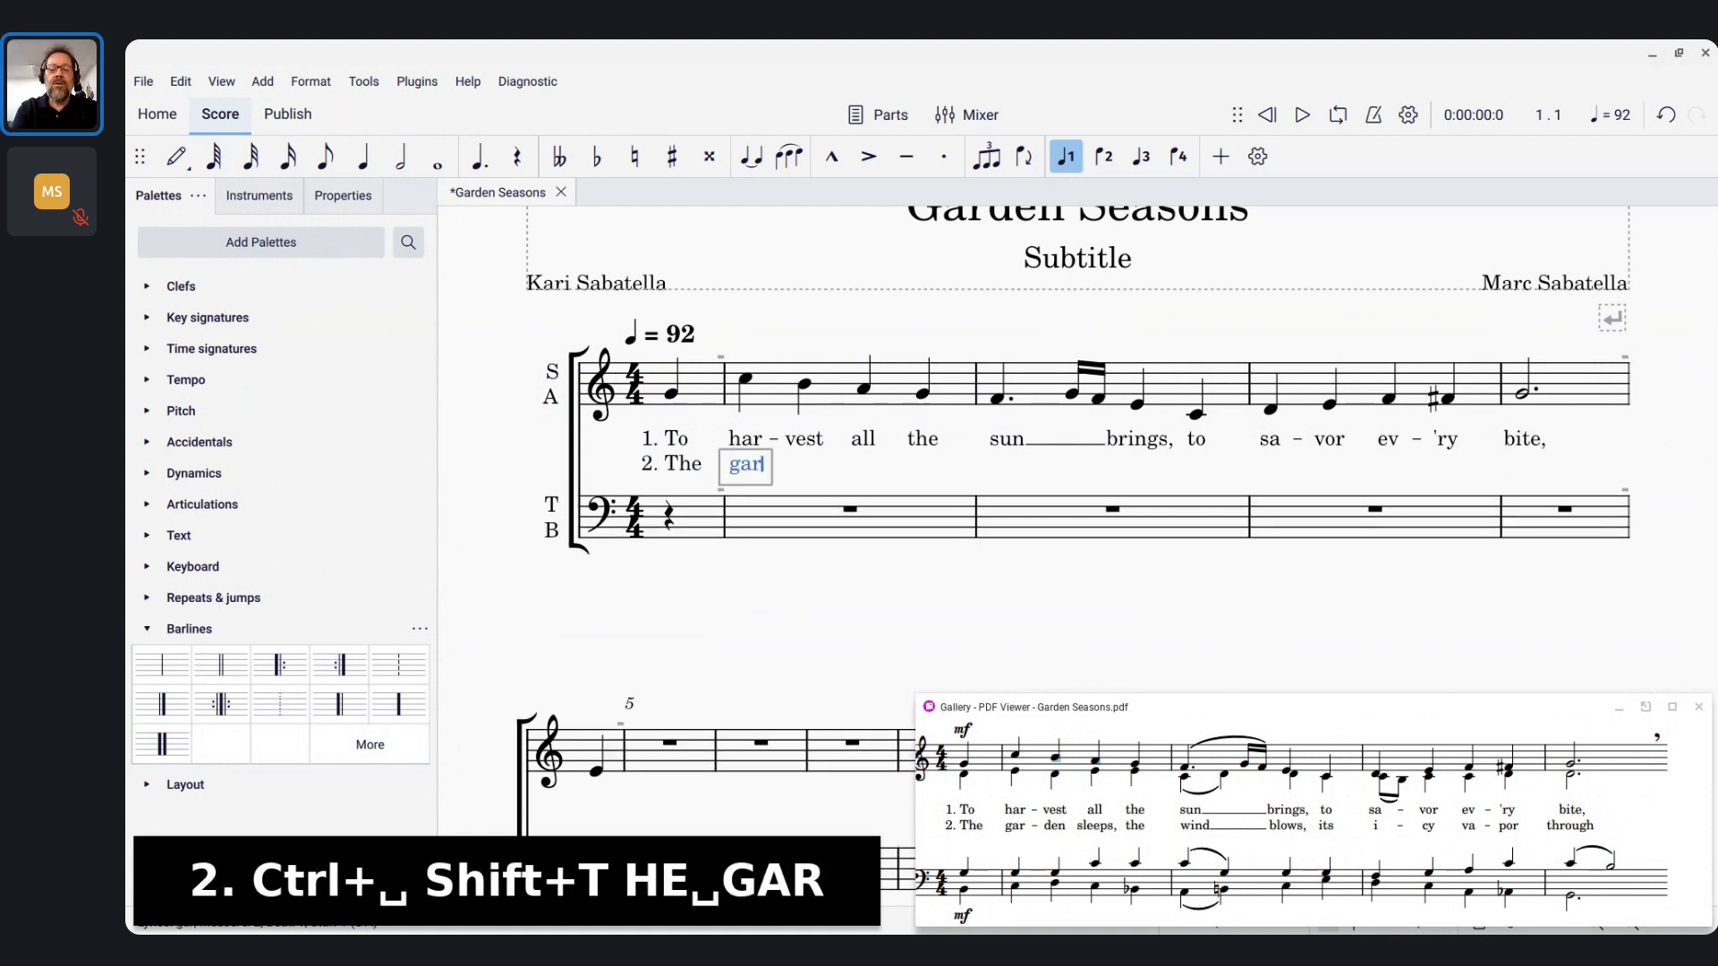
key("minus")
type("den")
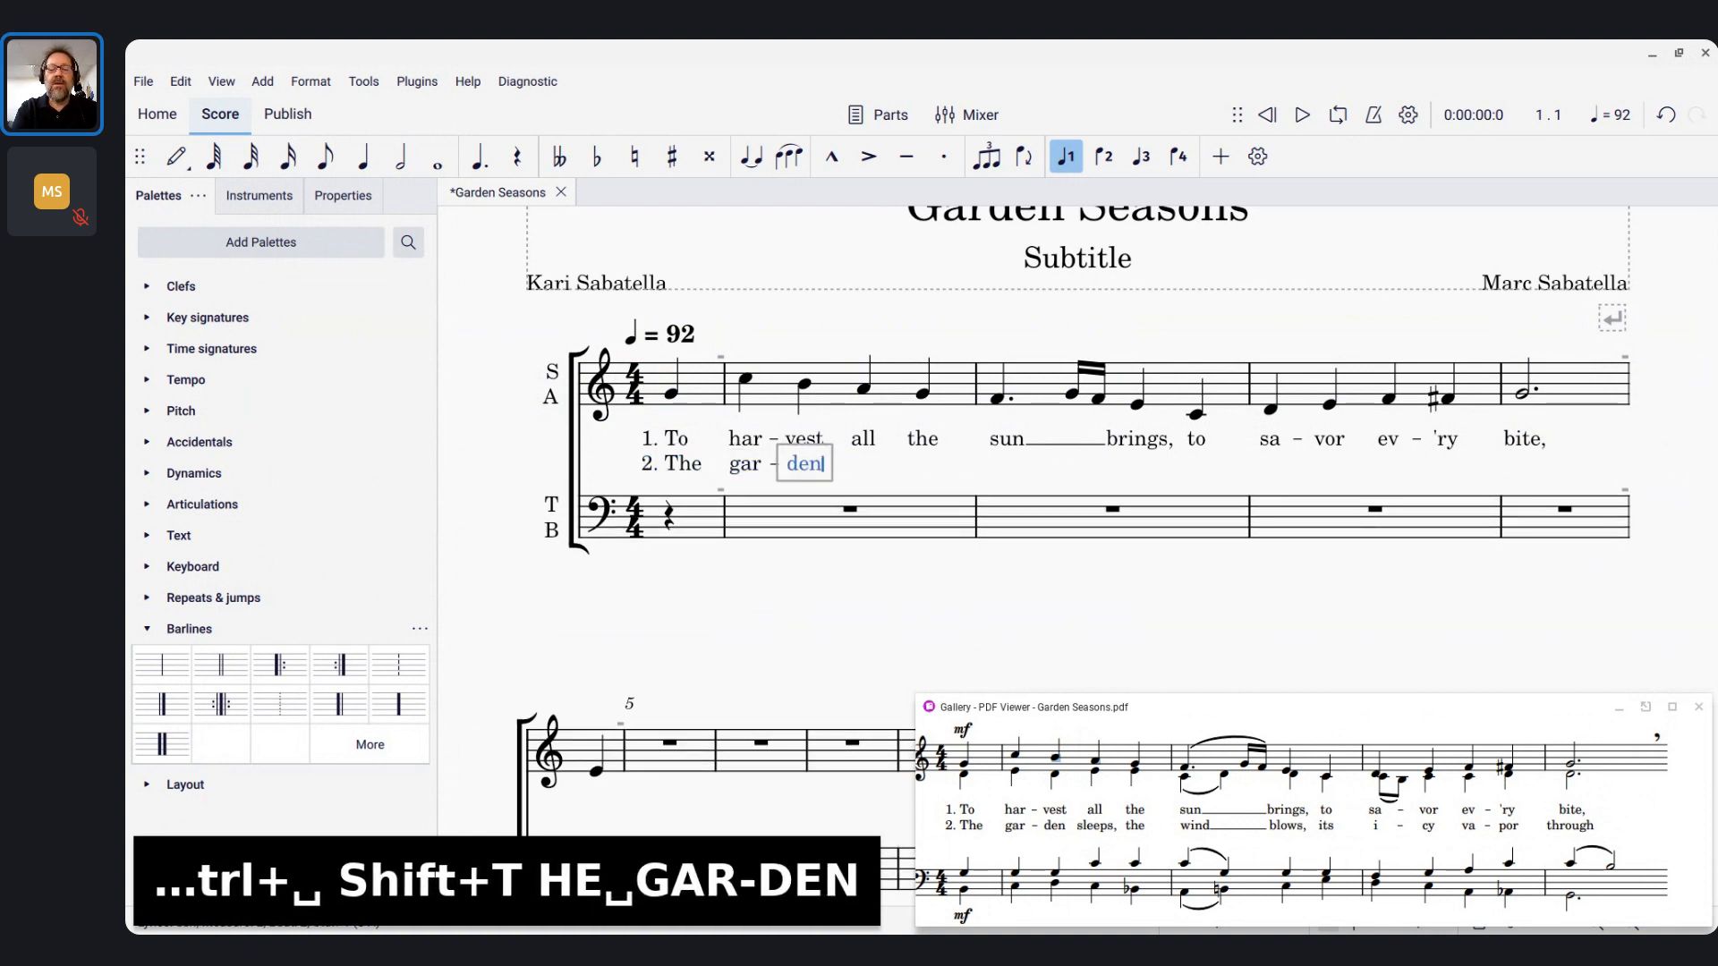
key("space")
type("sleeps,")
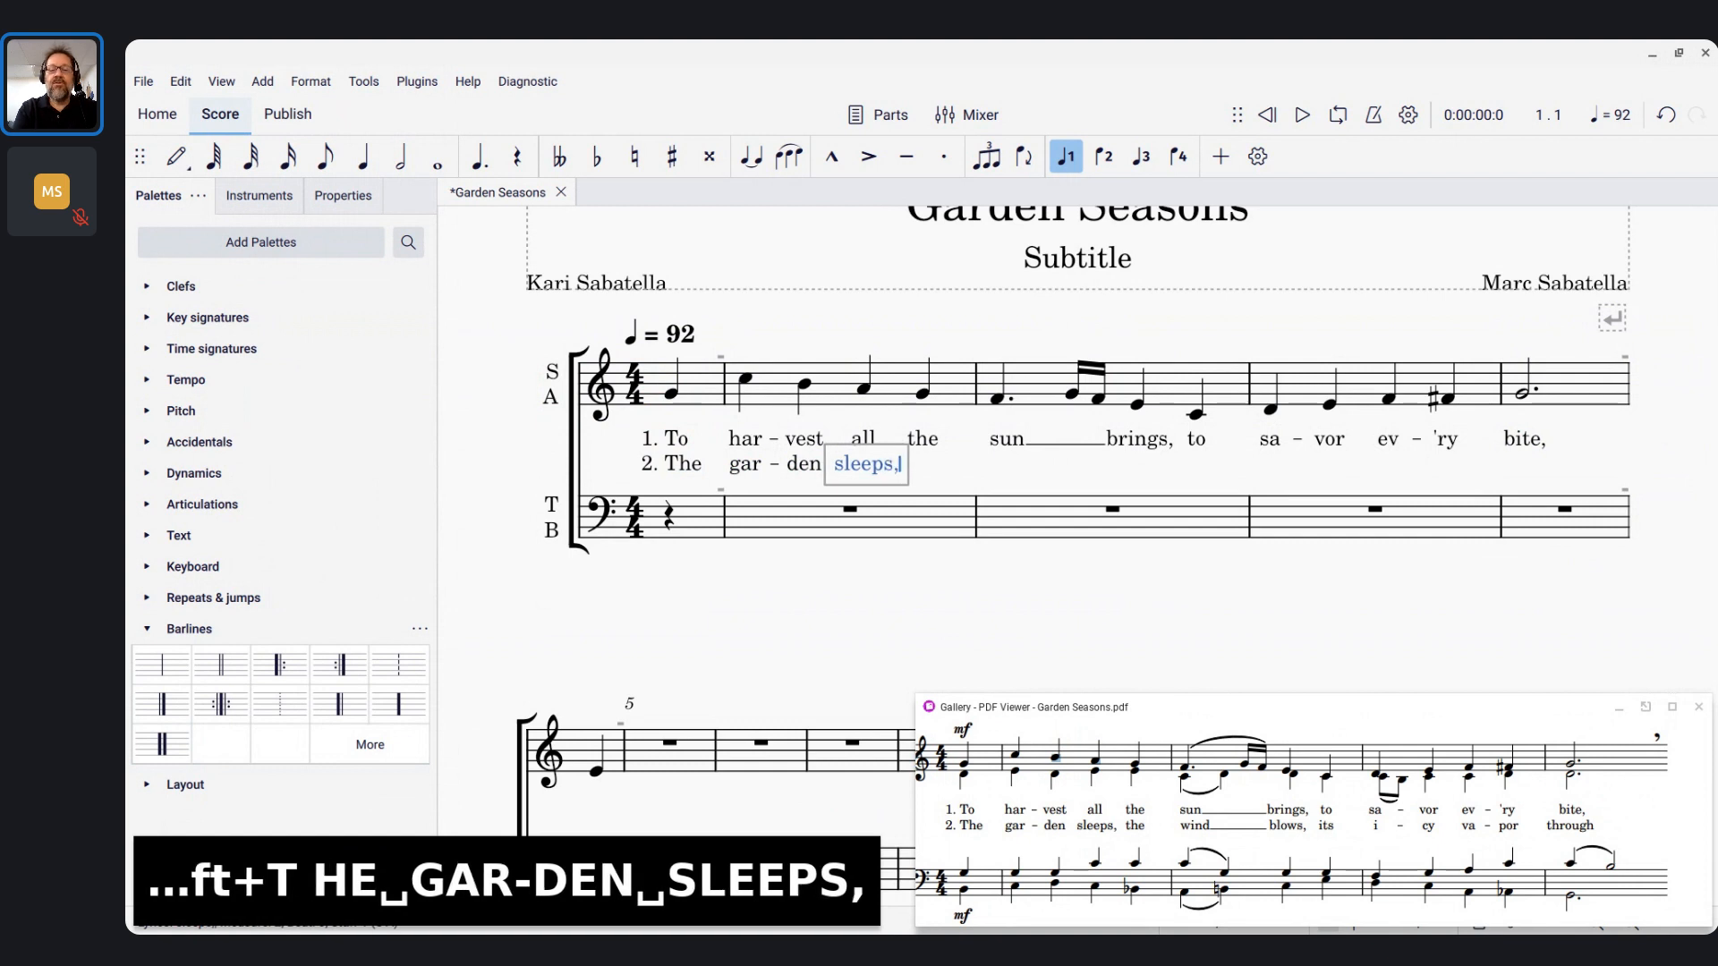
Continue verse 2 with "the" and "wind", extending "wind" with a melisma line across the sixteenth notes
key("space")
type("the")
key("space")
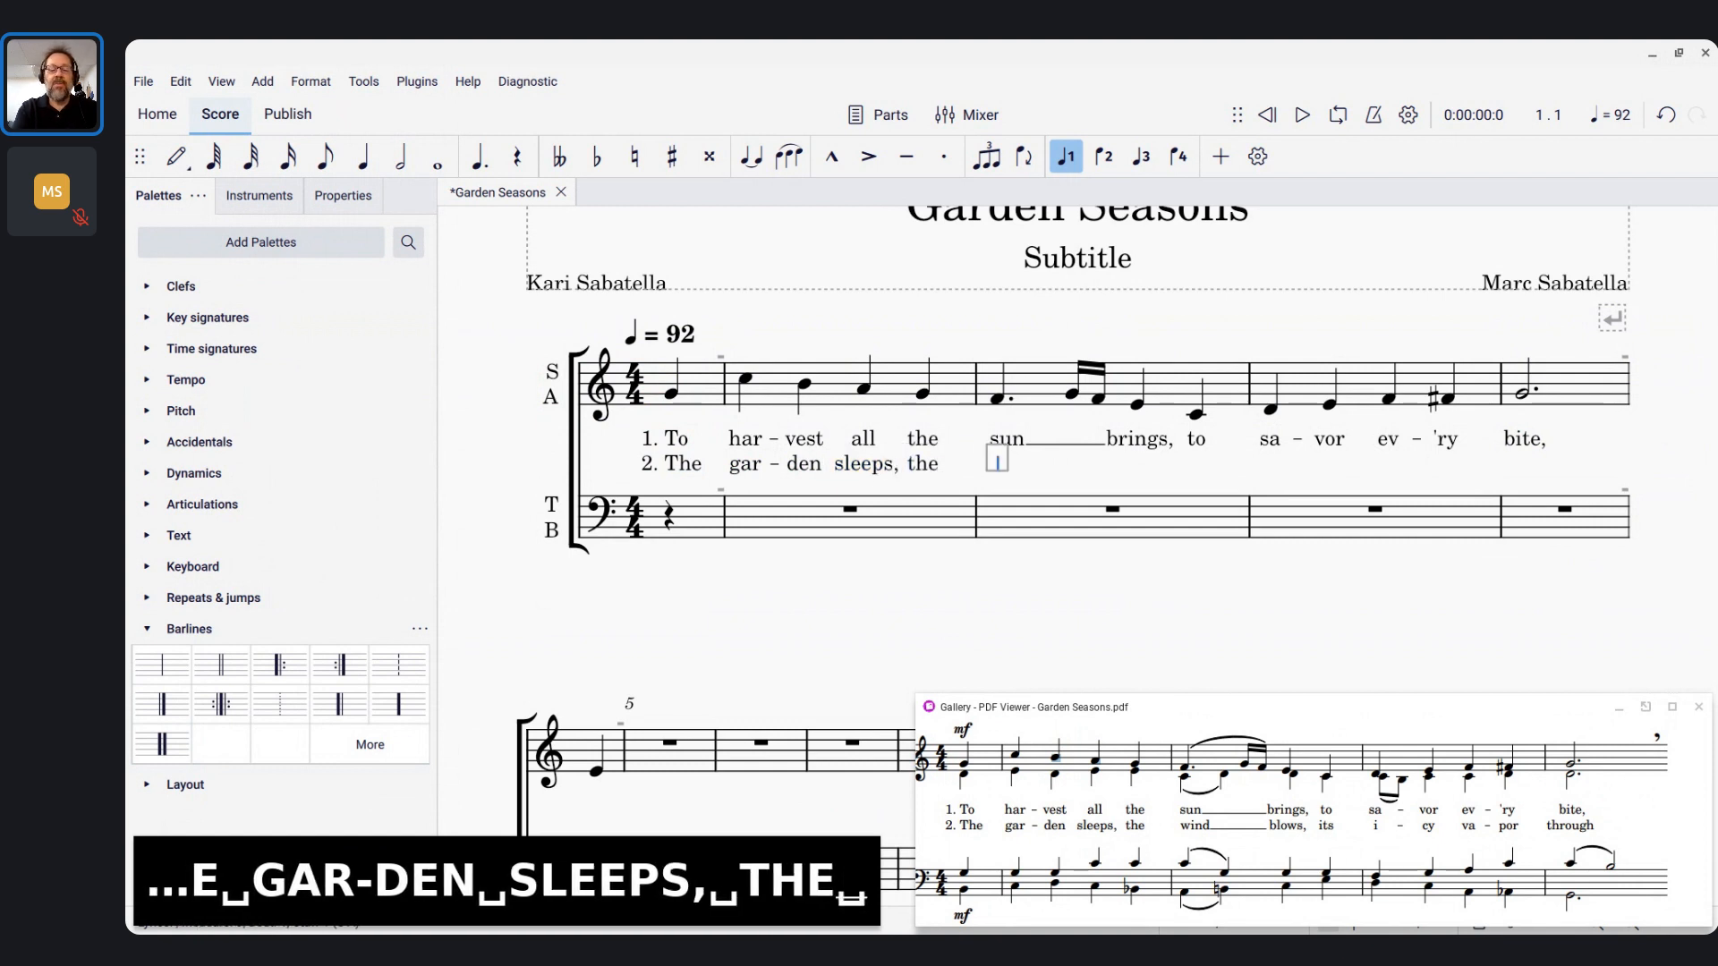
type("wind")
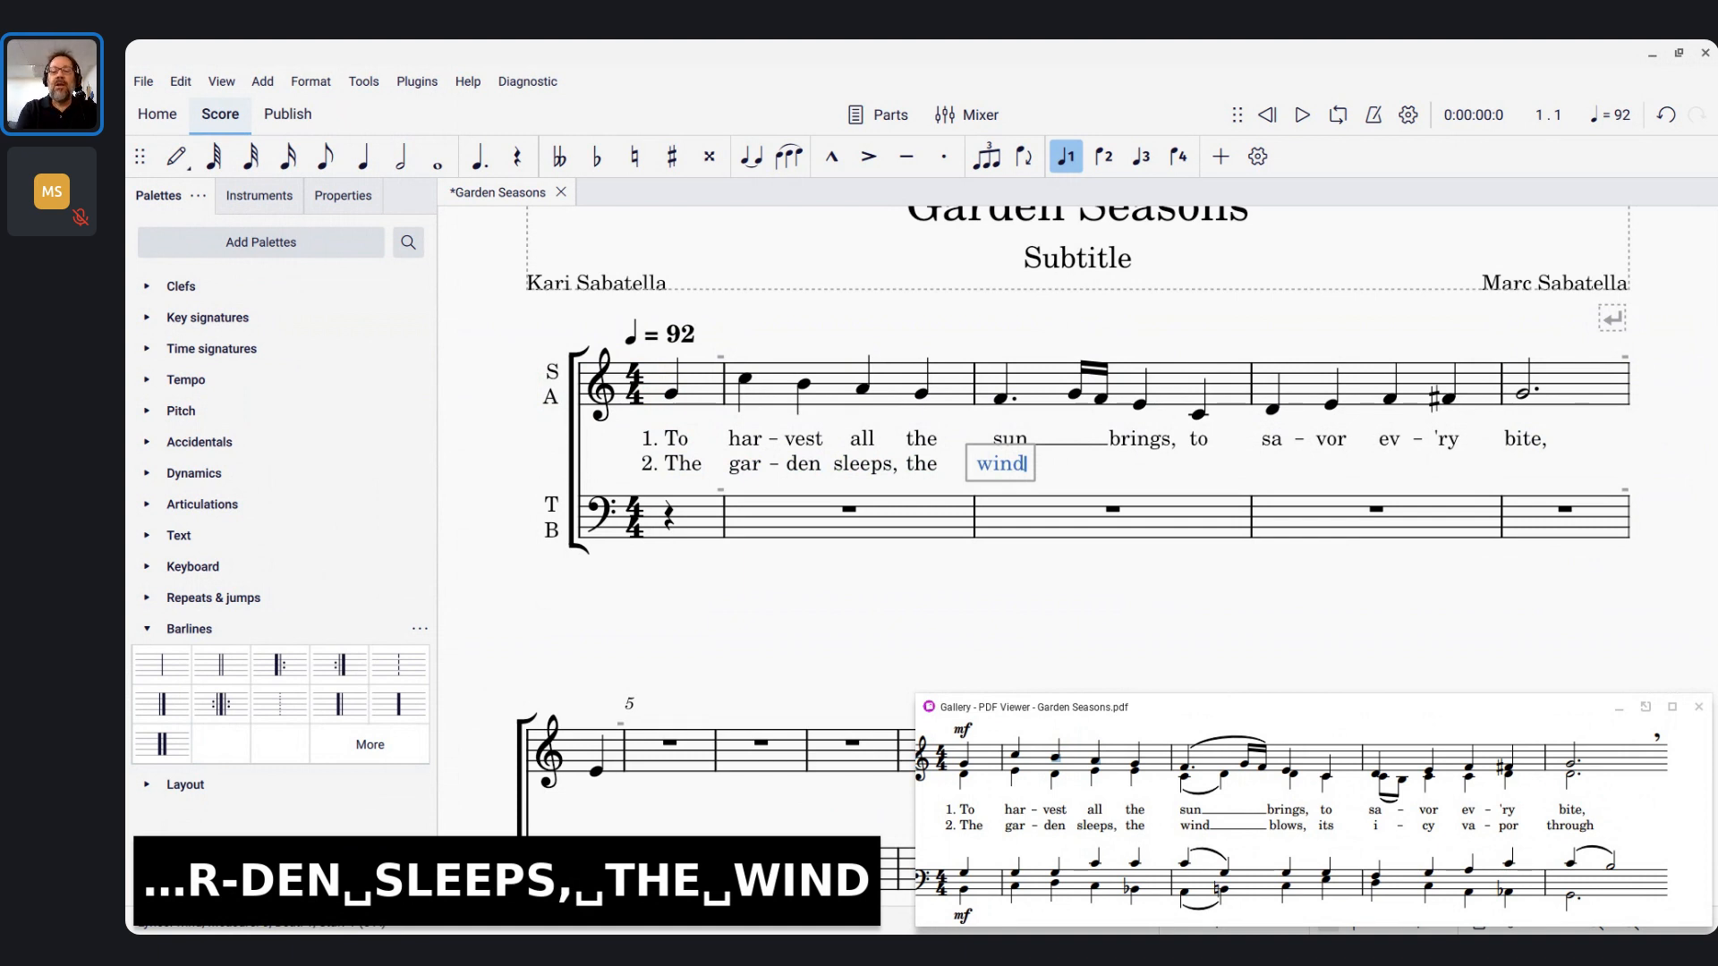
key("shift+minus")
key("shift+minus")
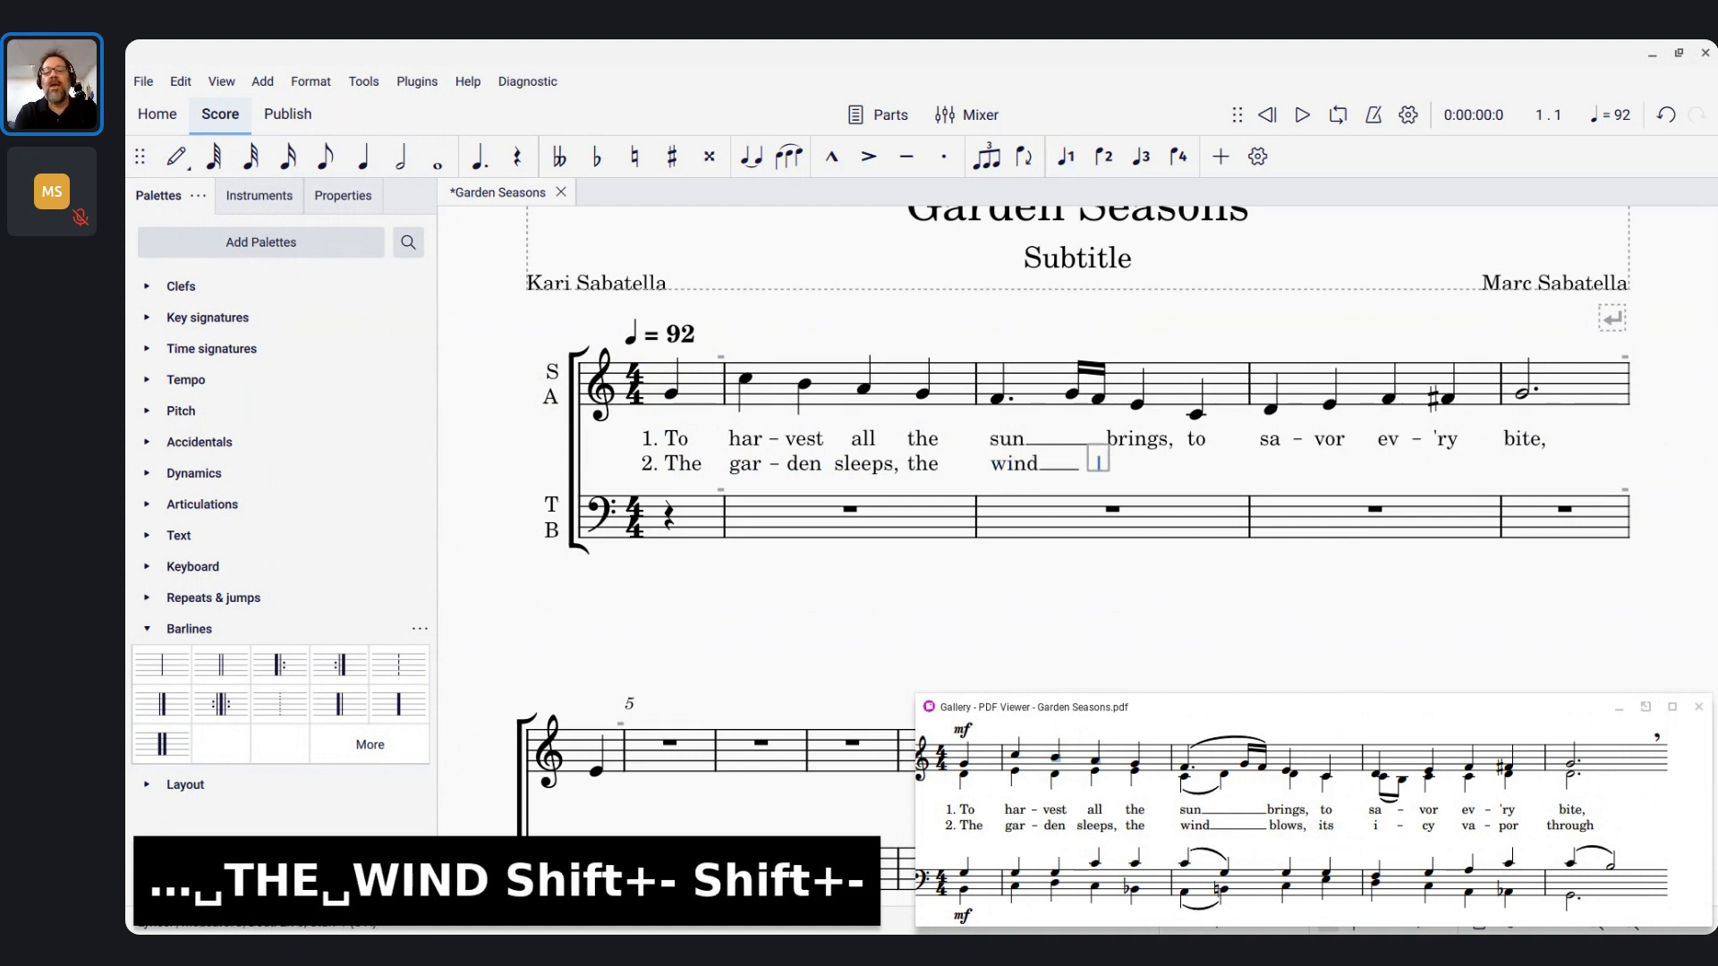
key("shift+minus")
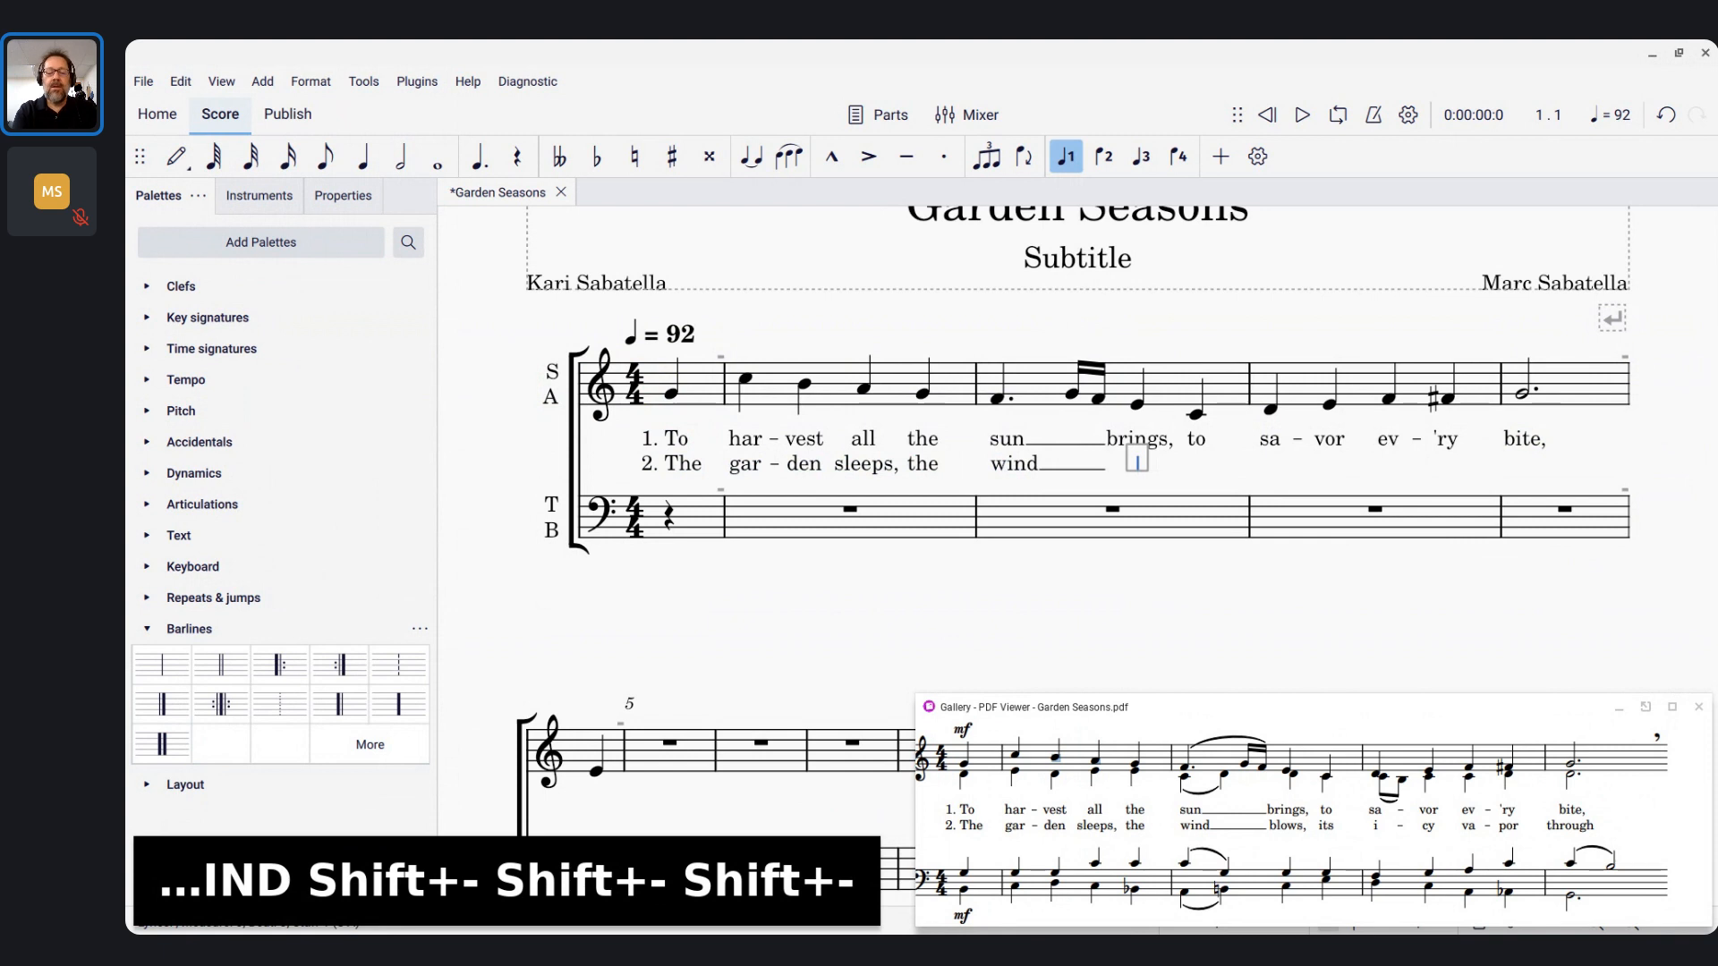
Enter the verse 2 words "blows," and "its" under the last two notes of the second full measure
type("blows,")
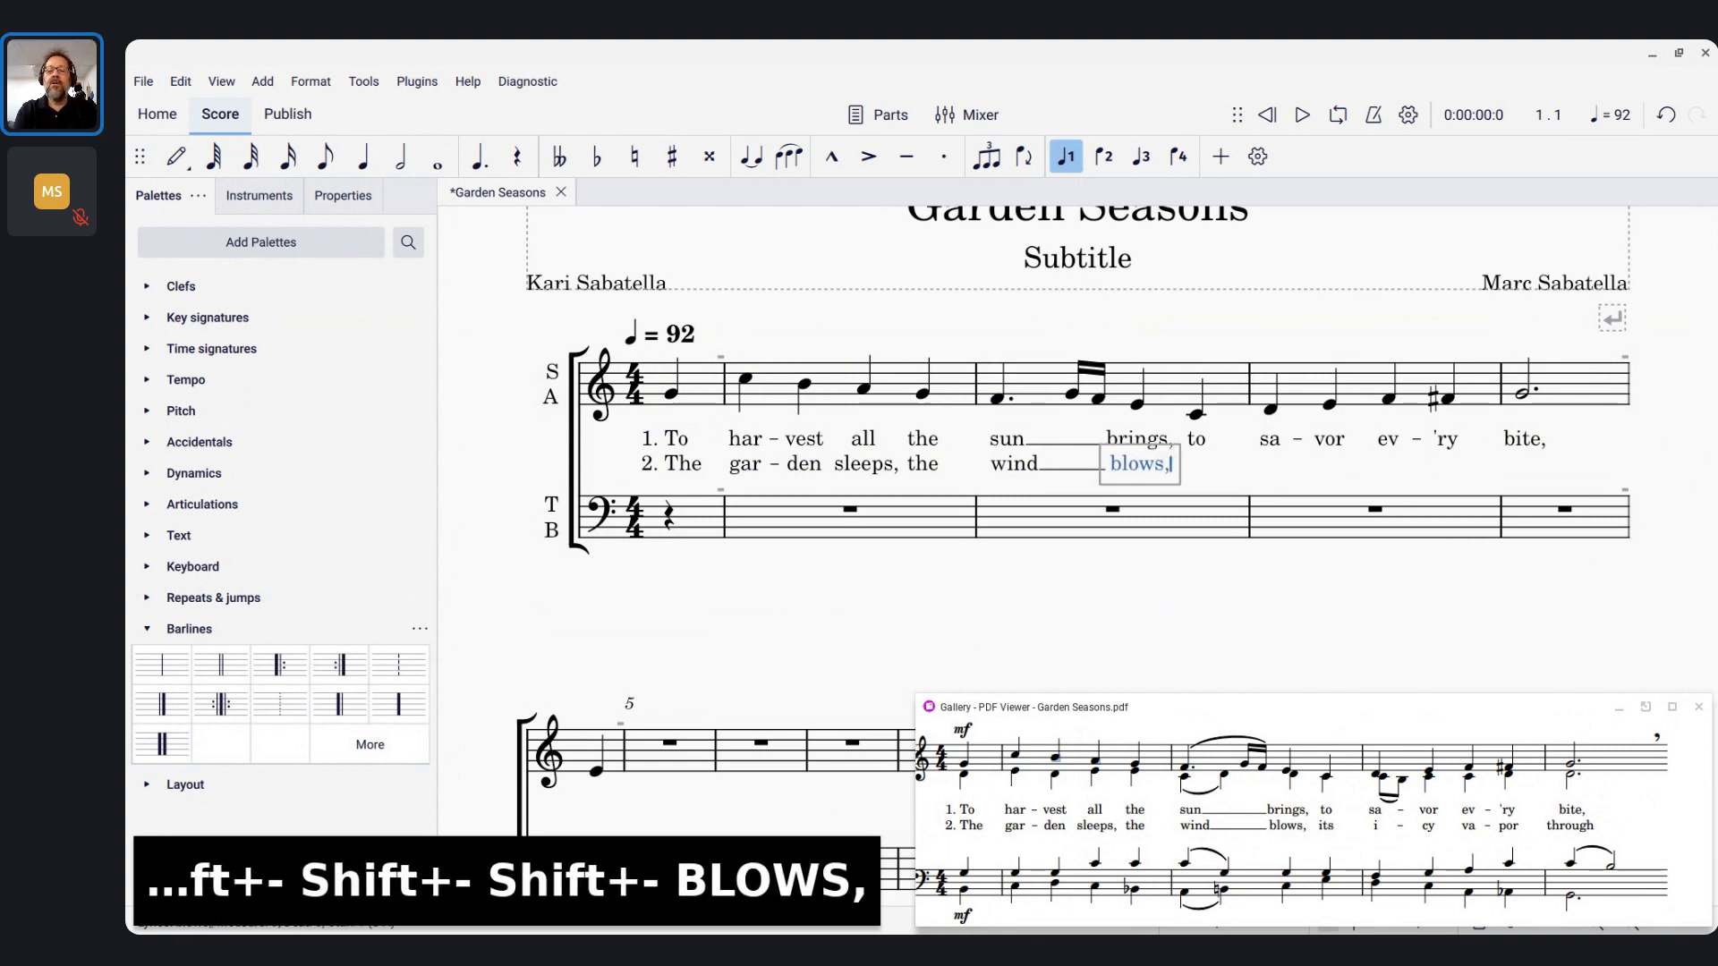
key("space")
type("its")
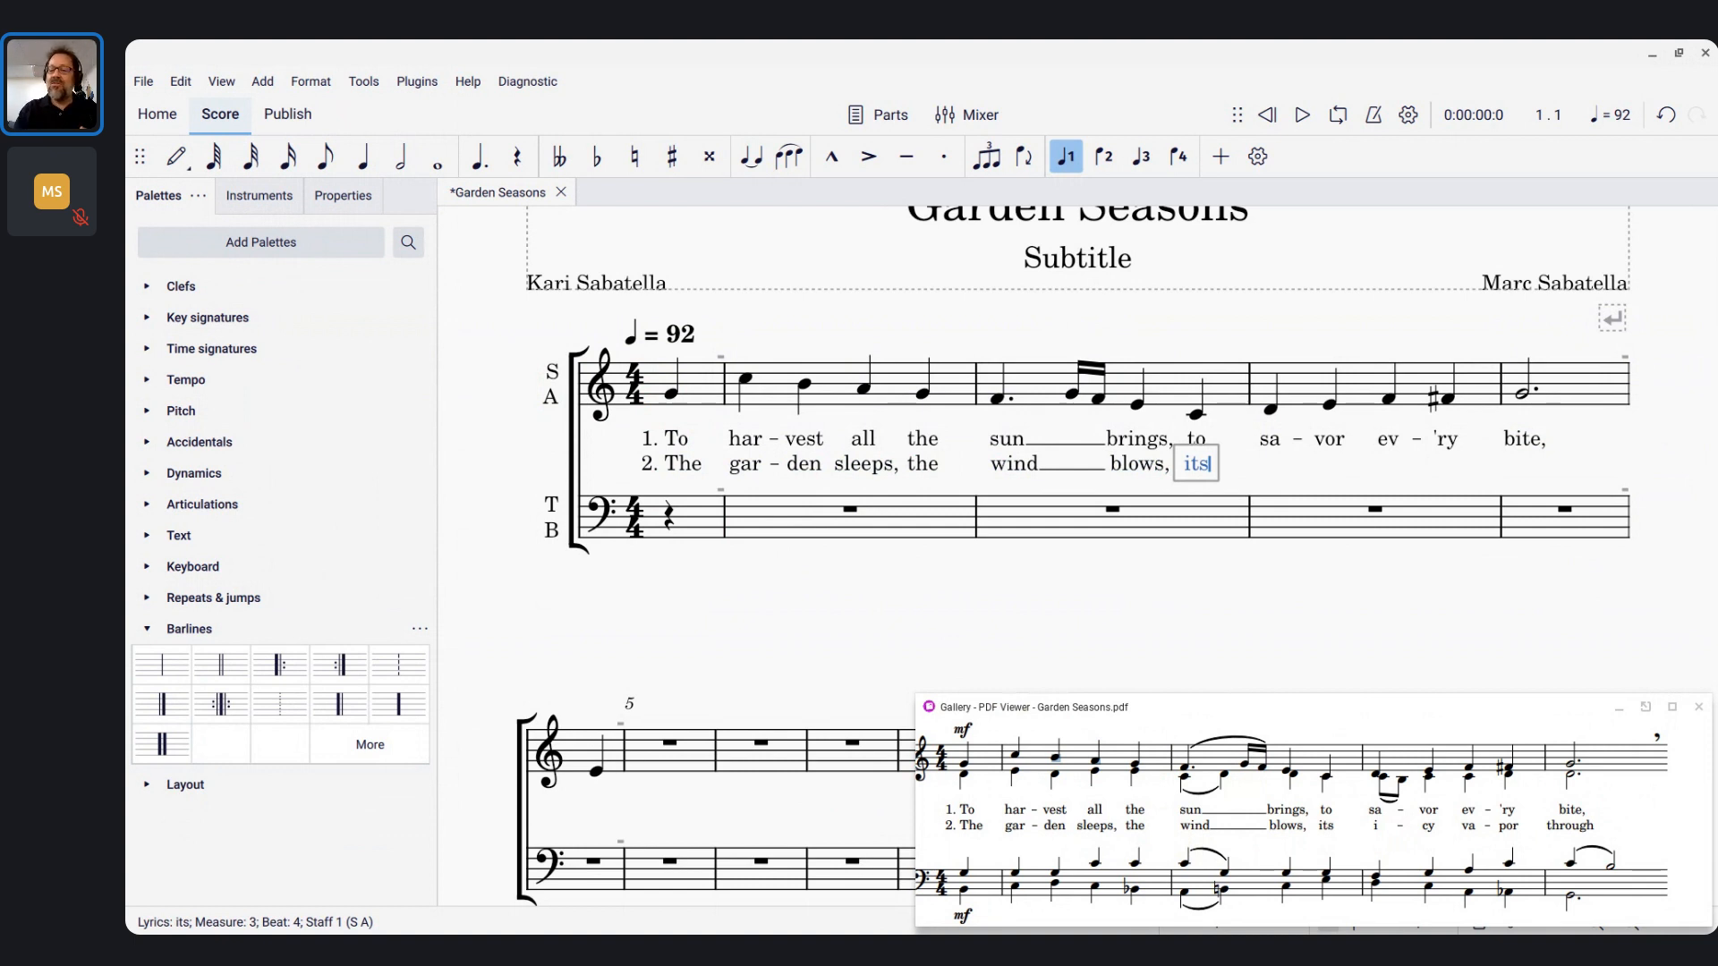
key("space")
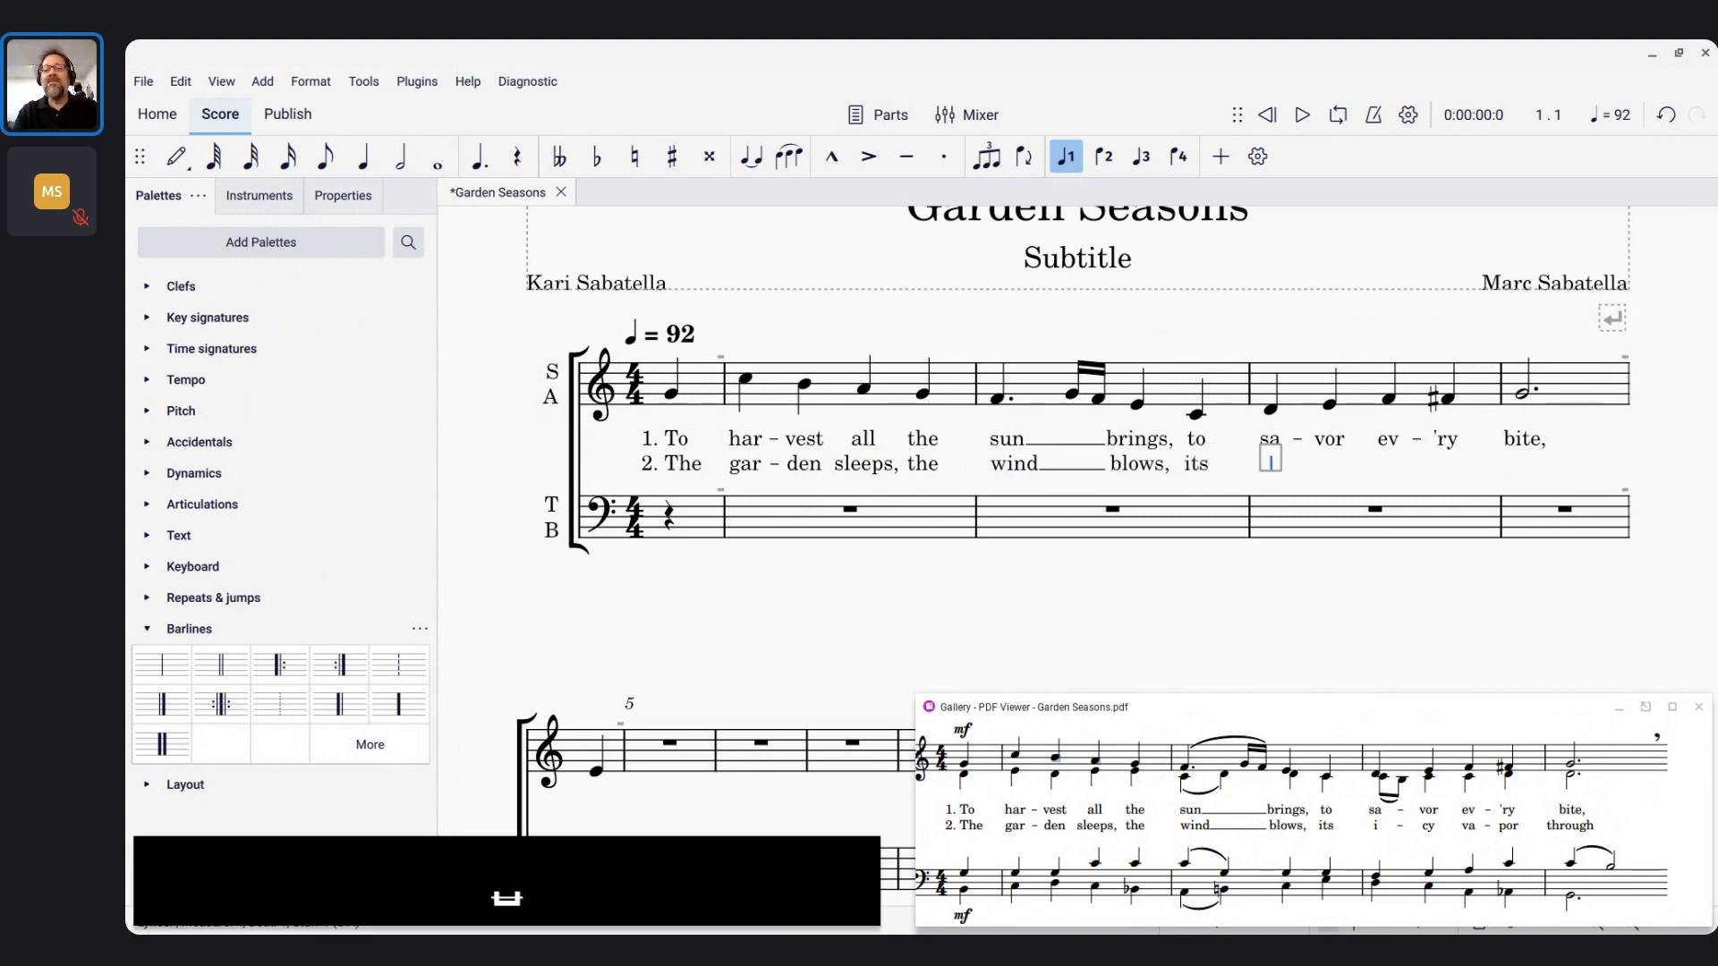
Enter the hyphenated verse 2 syllables "i-cy" and "va-po" under the four notes of the third full measure
type("i")
key("minus")
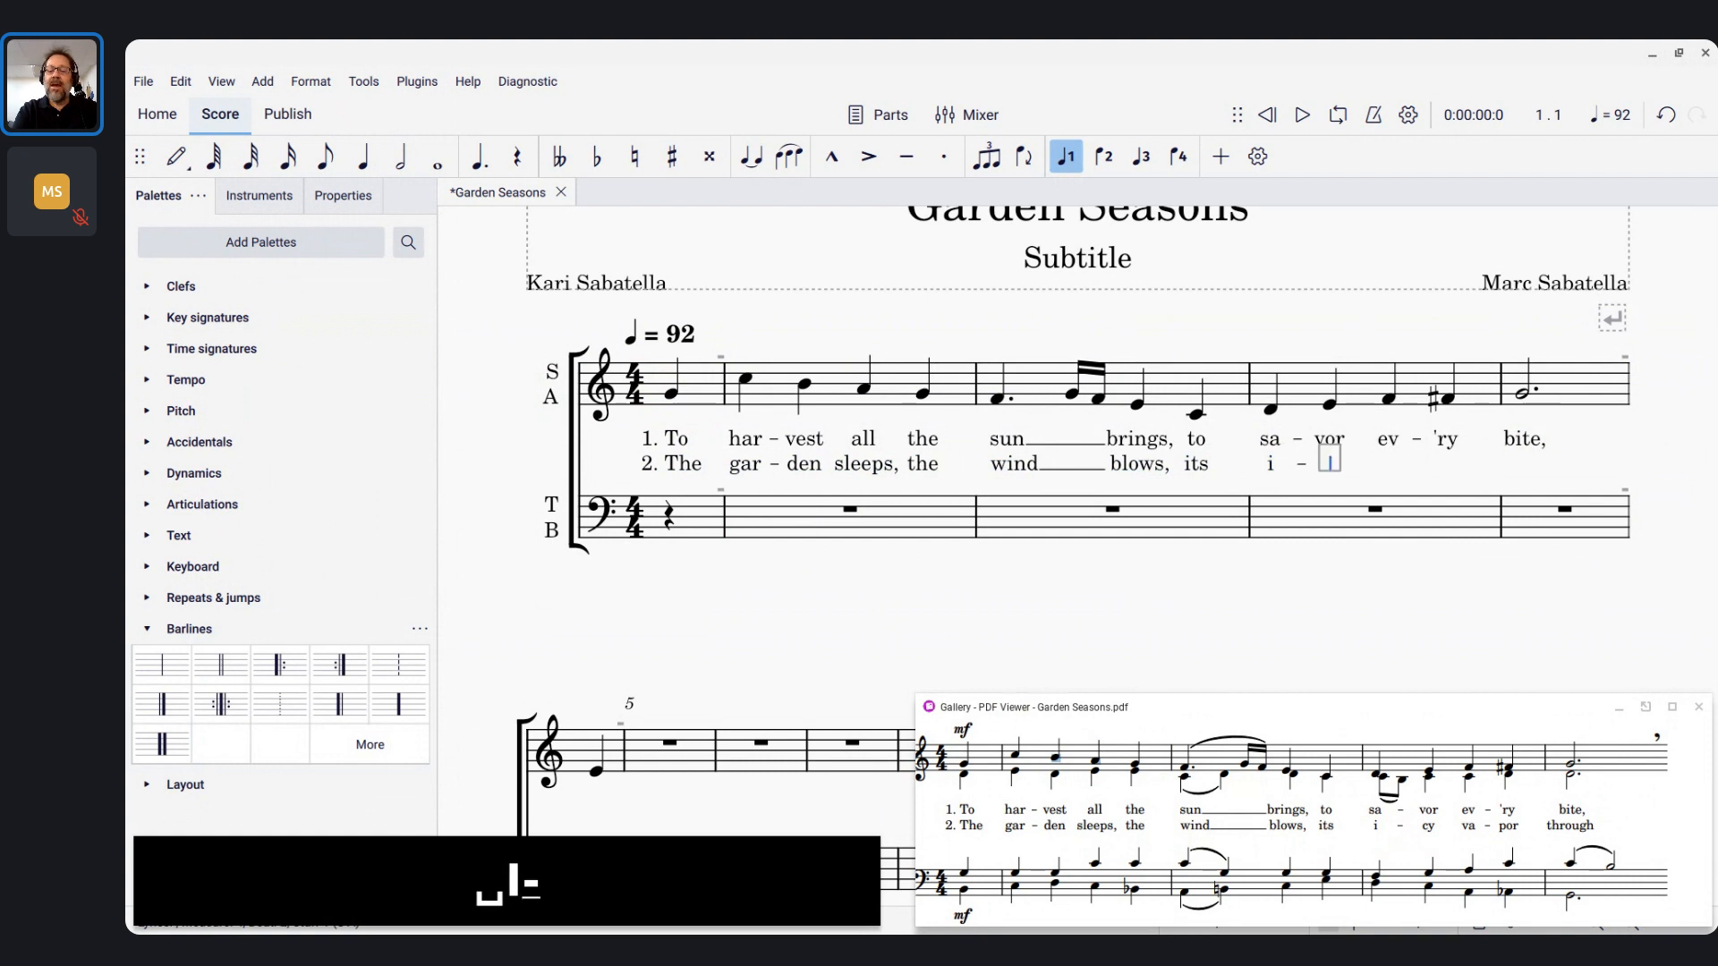
type("cy")
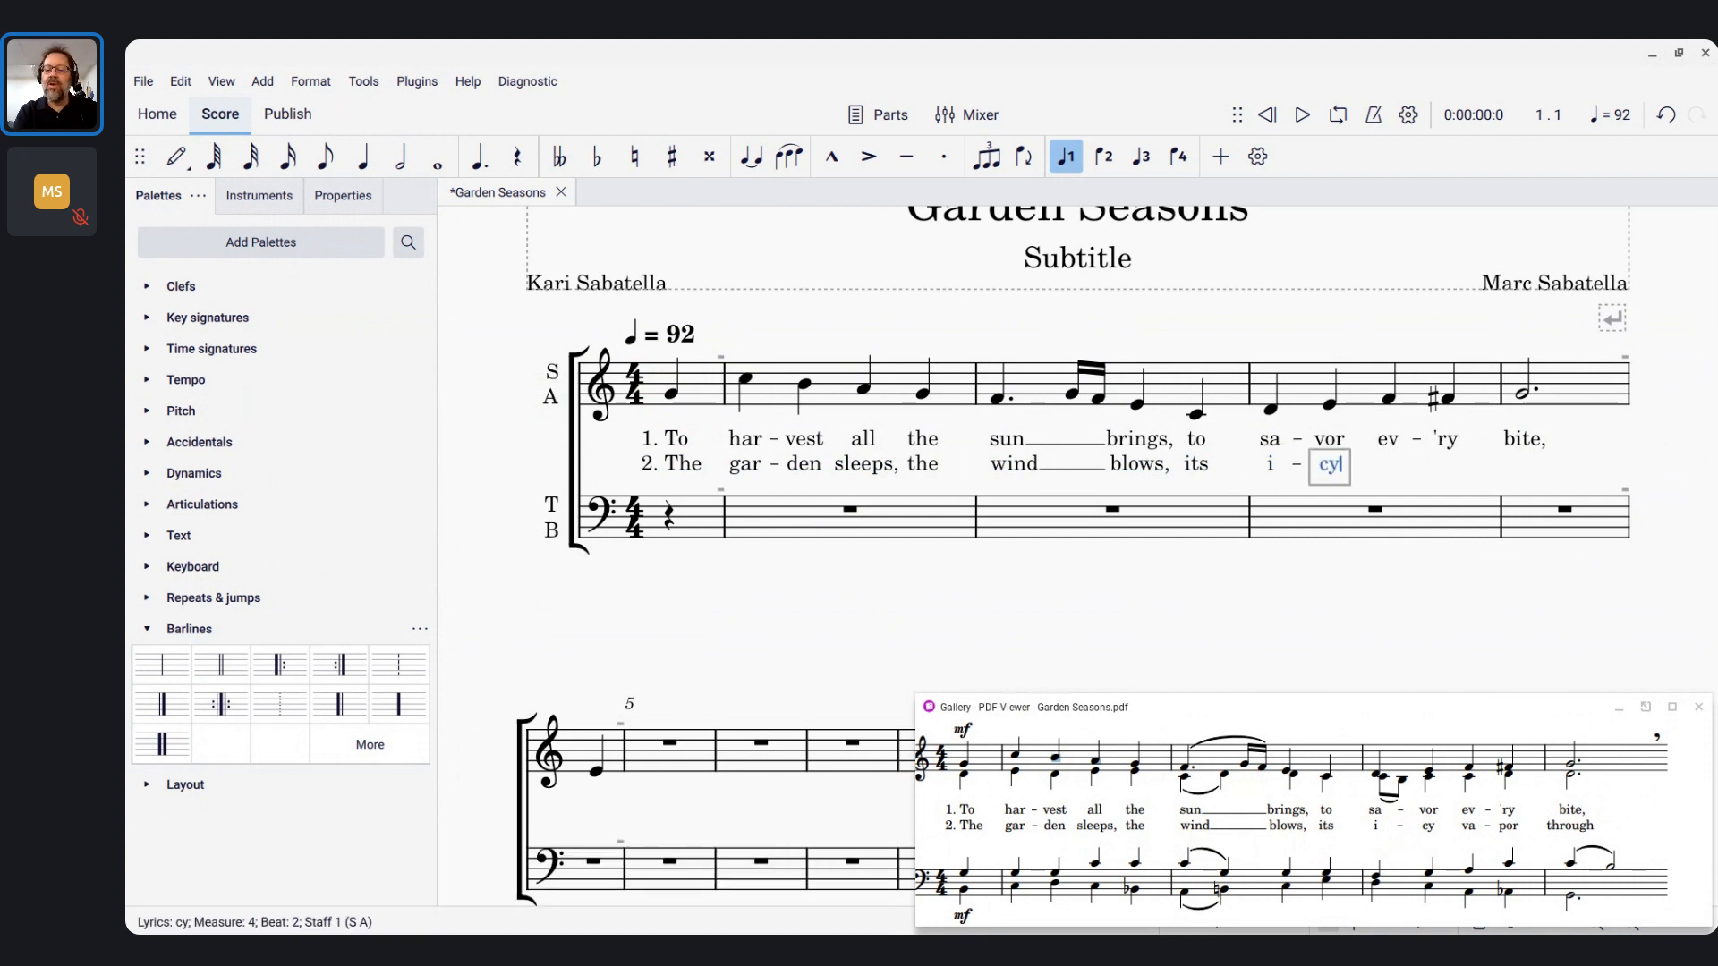
key("space")
type("va")
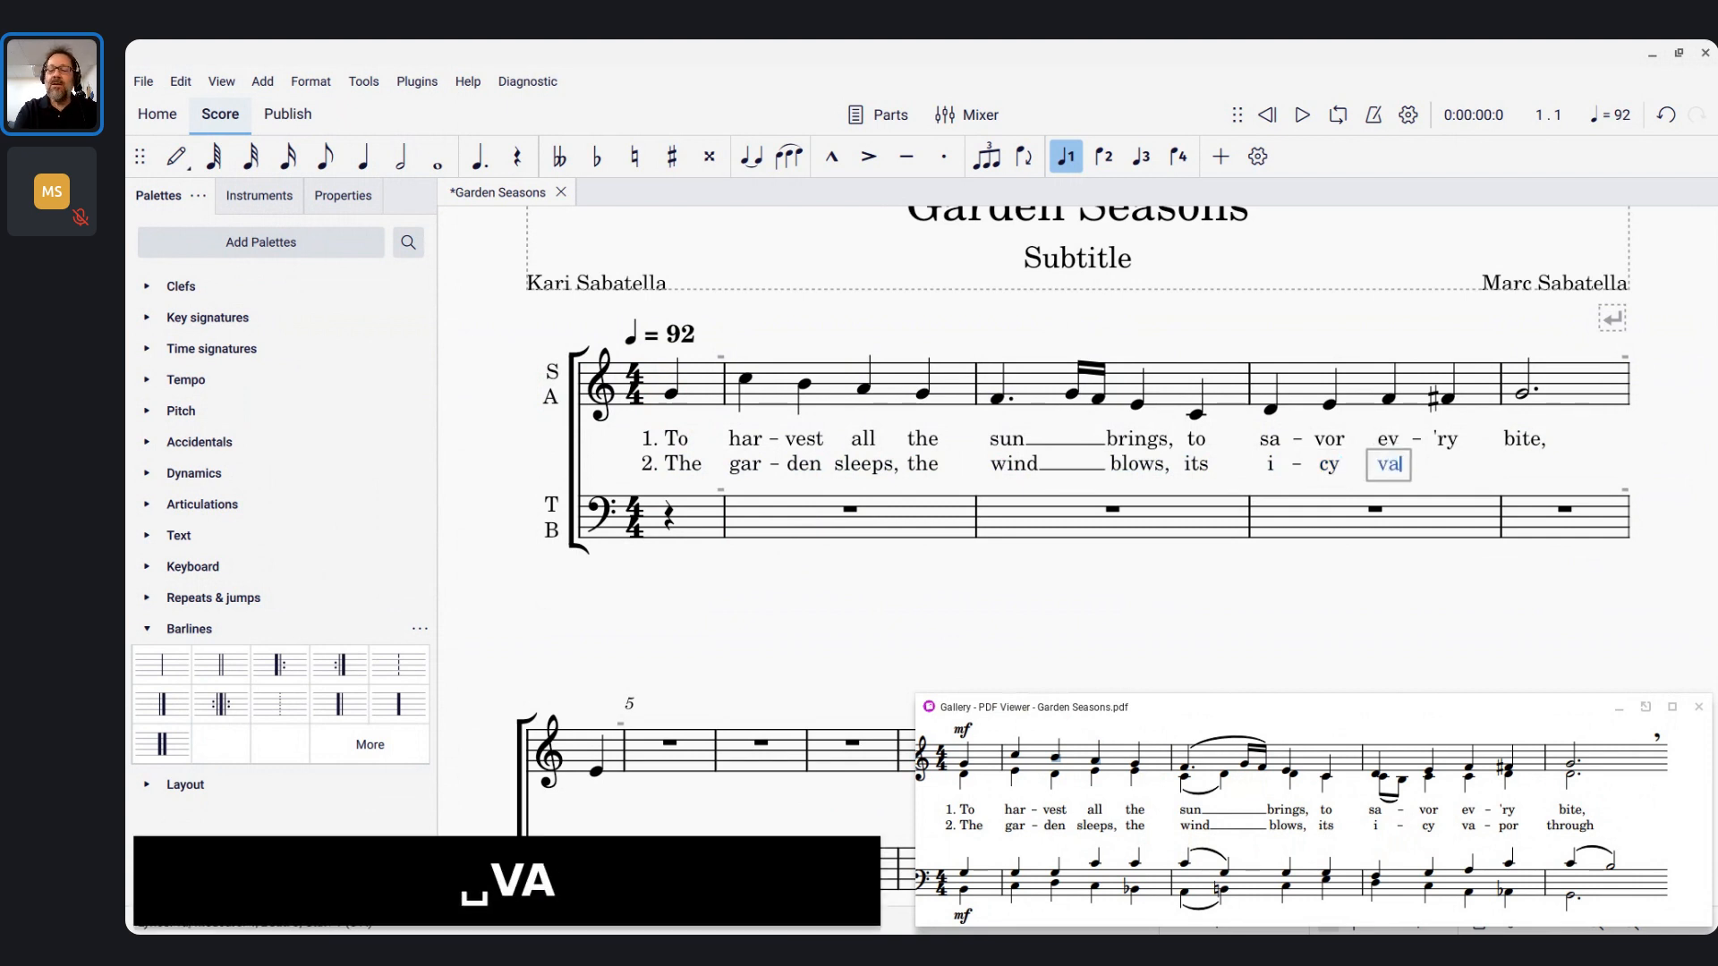
key("minus")
type("po")
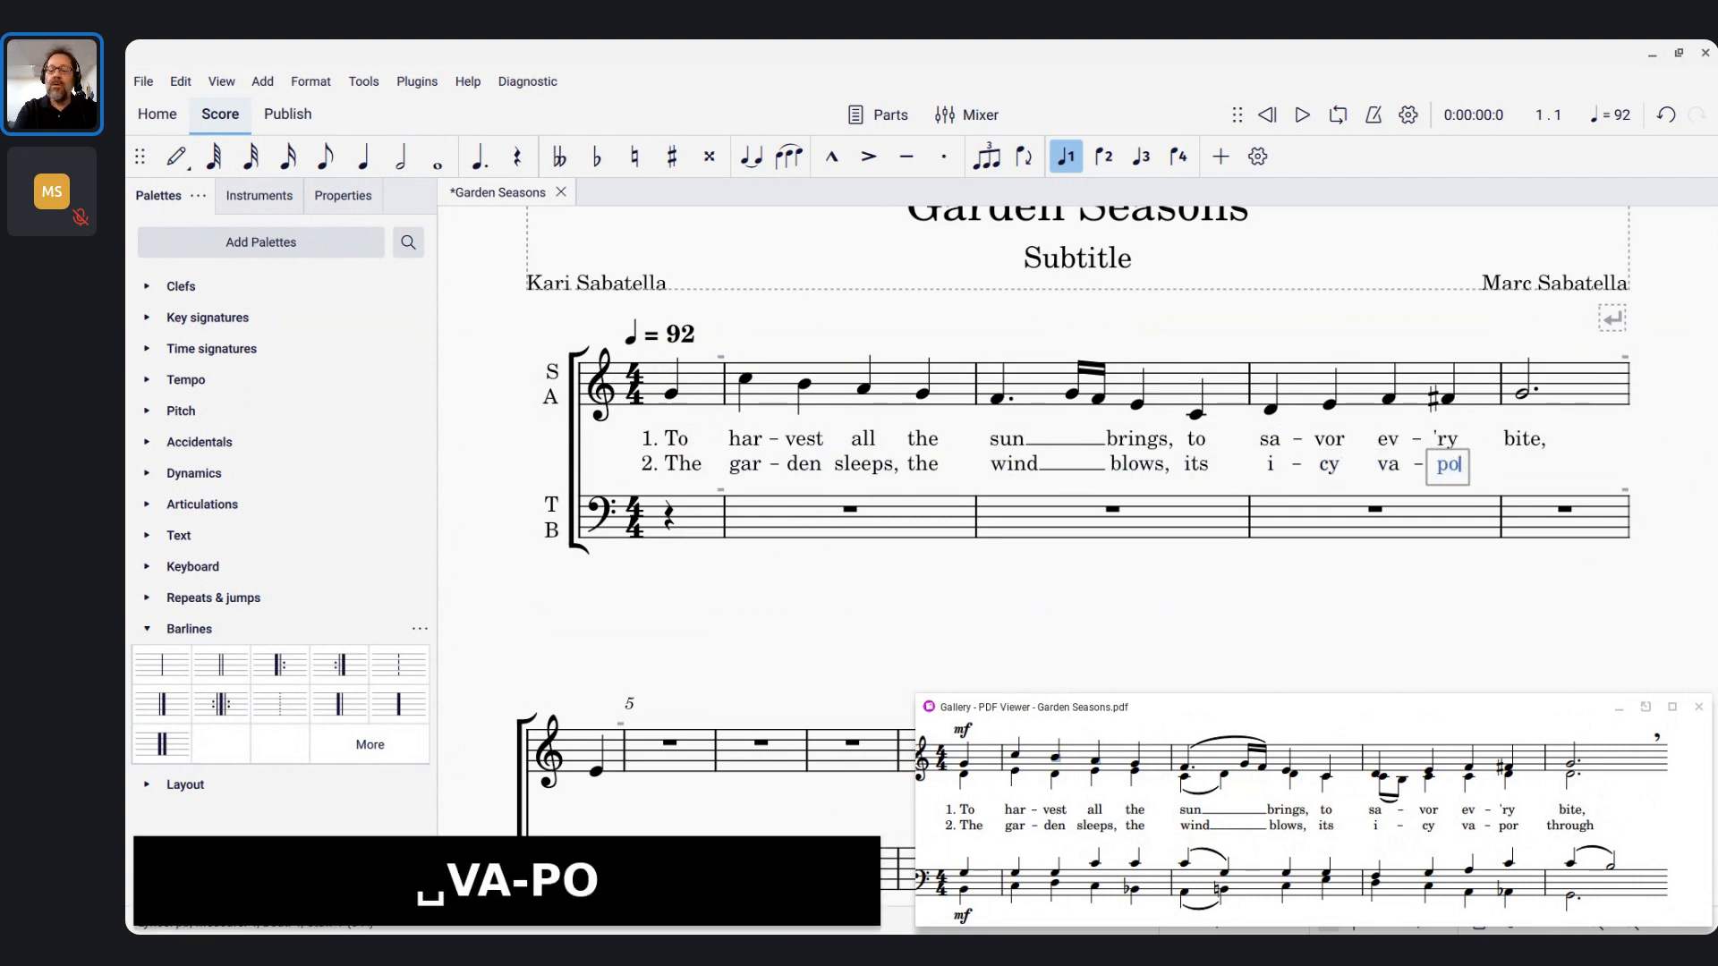
Enter "through" in verse 2 under the dotted half note and end lyric entry
key("space")
type("thr")
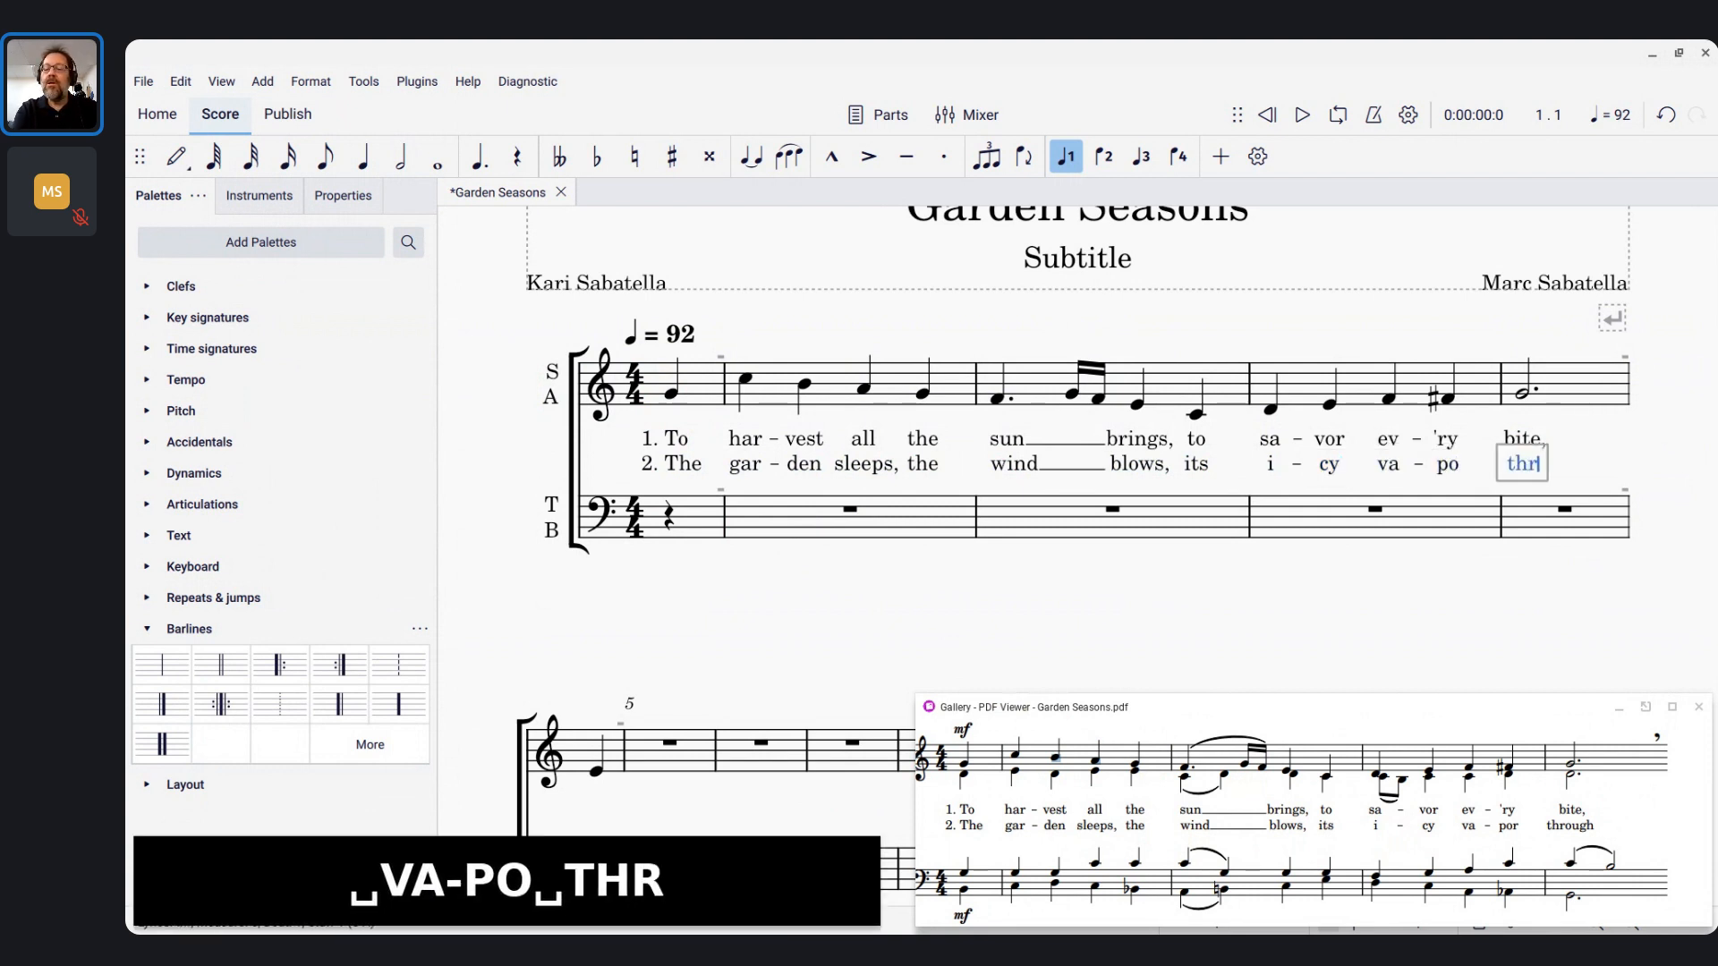
type("ough")
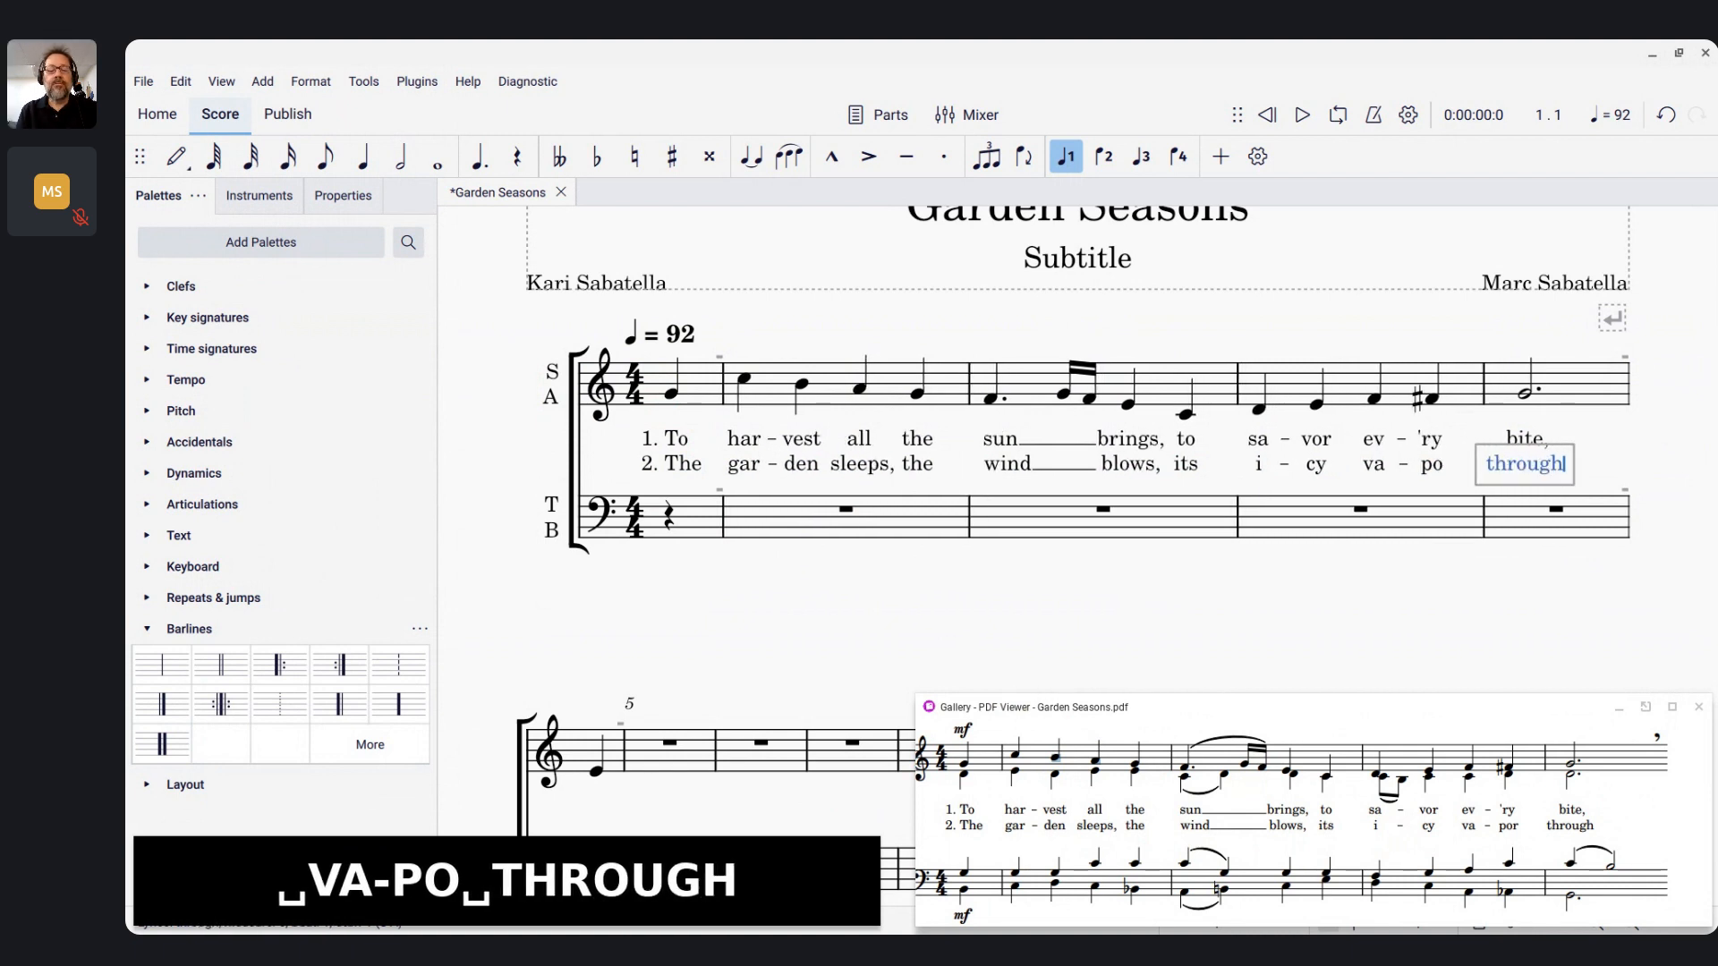
key("Escape")
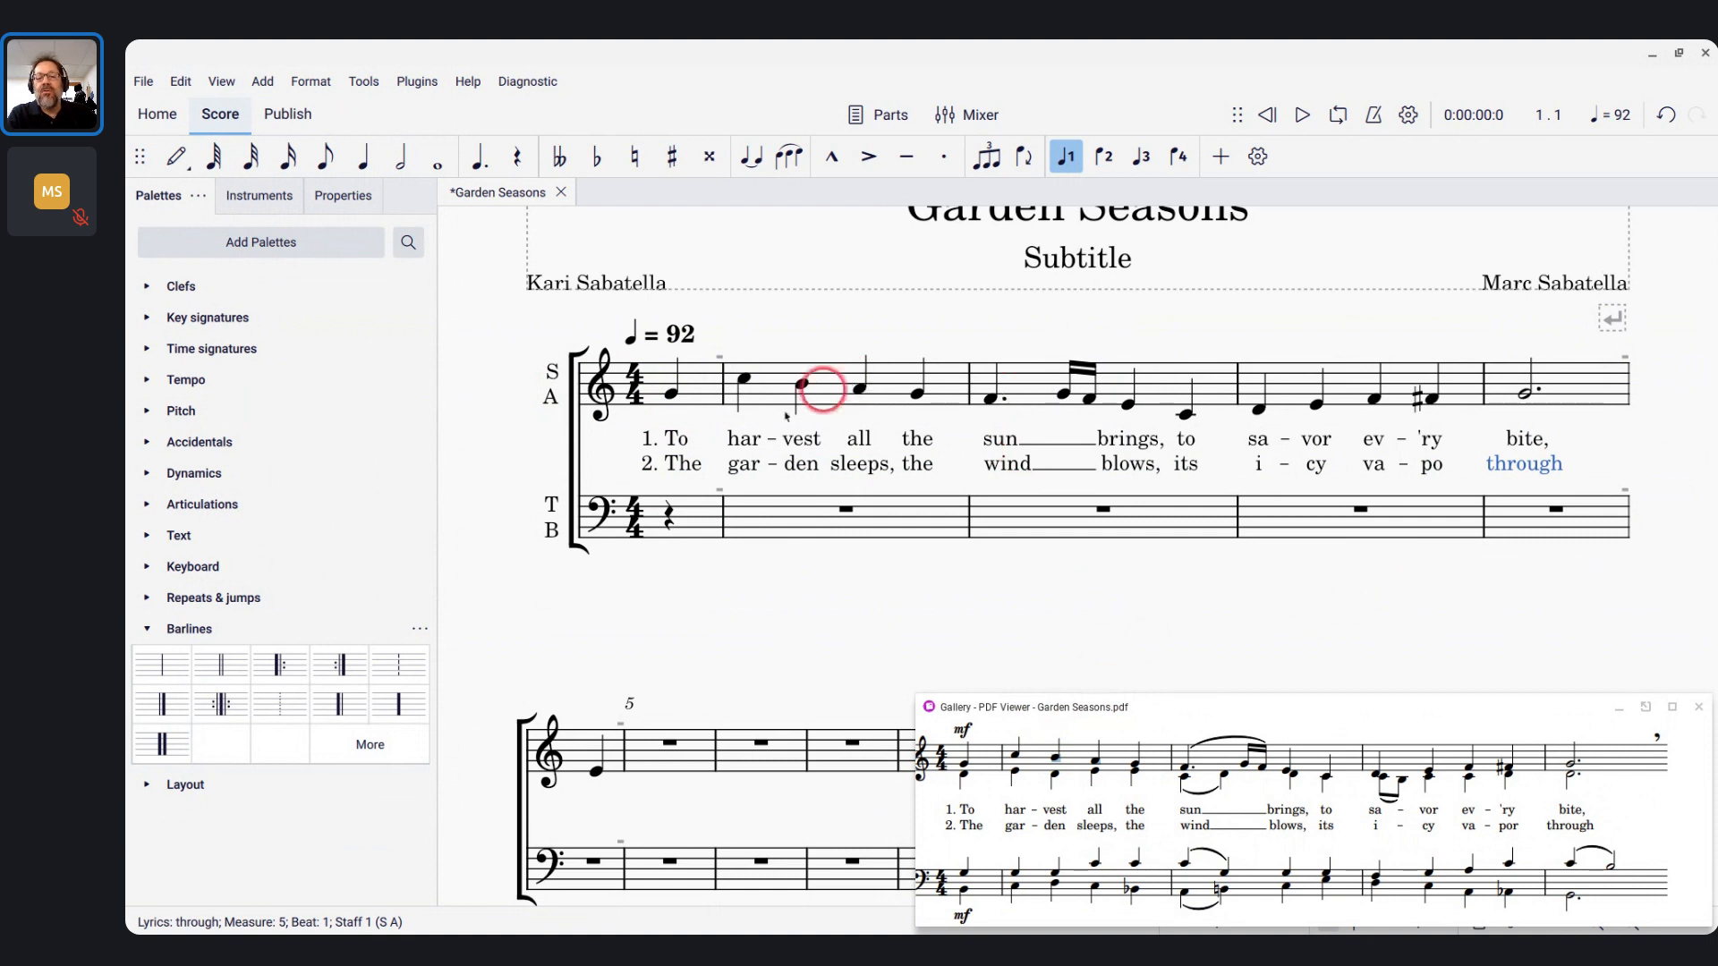
Reframe the reference PDF on its complete first system, including the voice labels, tempo and both verses
scroll(1086, 846, "down", 1)
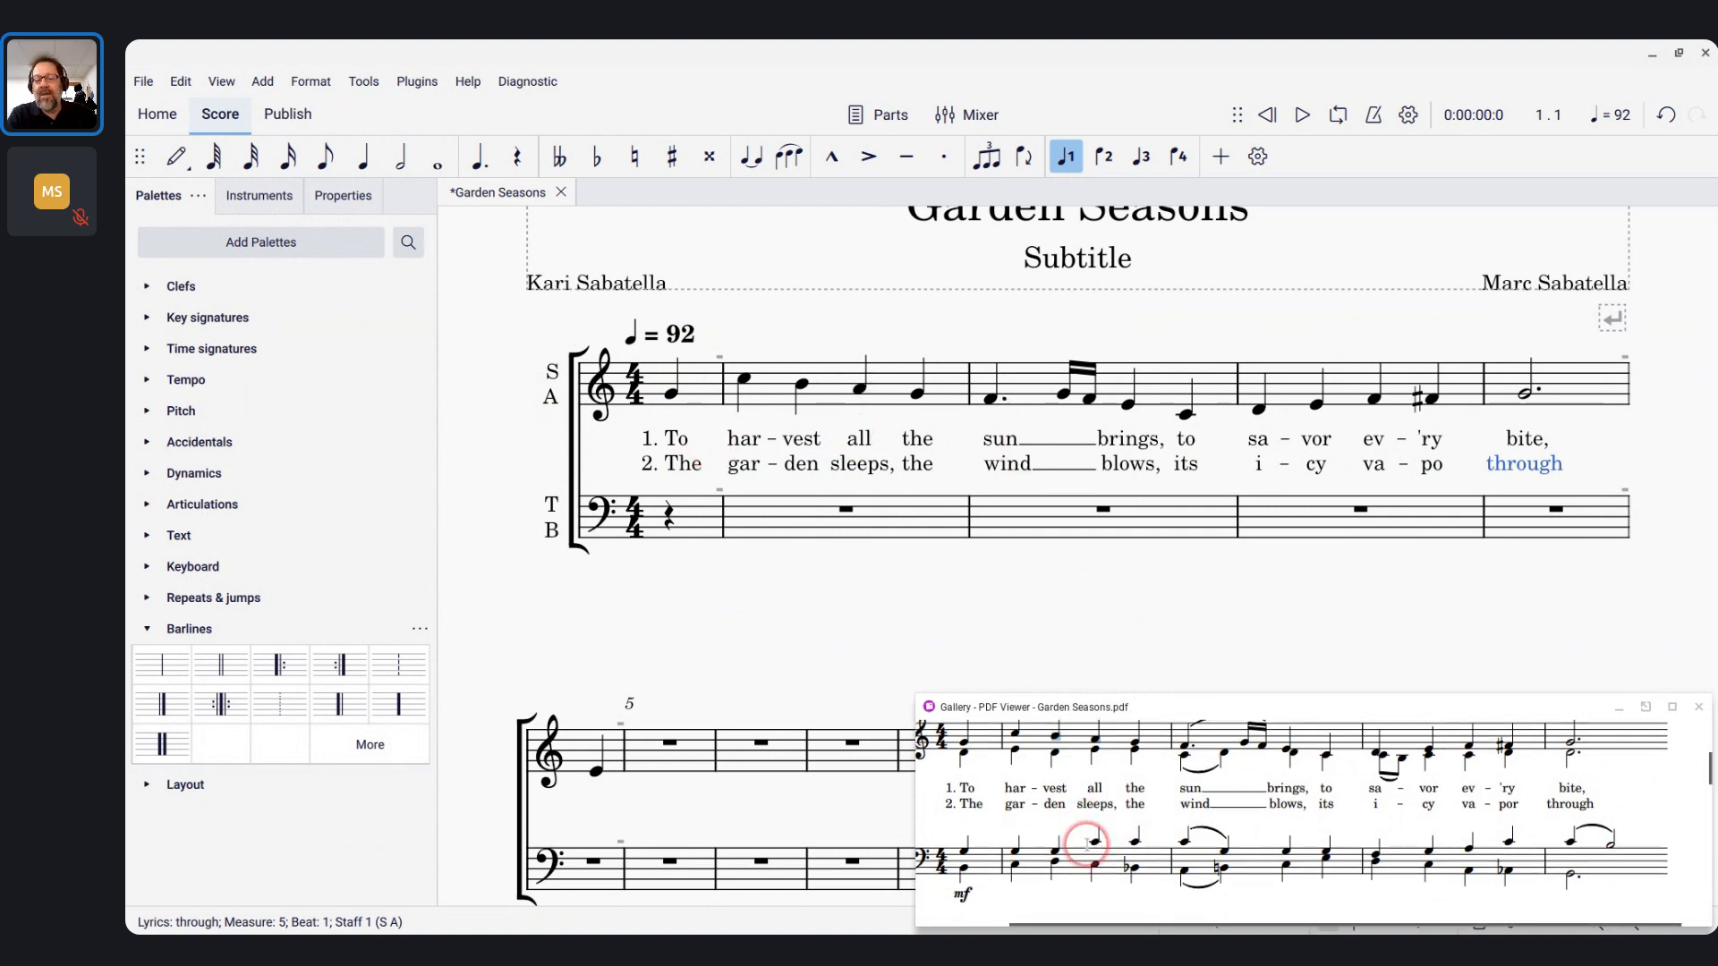
scroll(1154, 910, "down", 1)
scroll(1155, 911, "up", 2)
scroll(1155, 911, "left", 1)
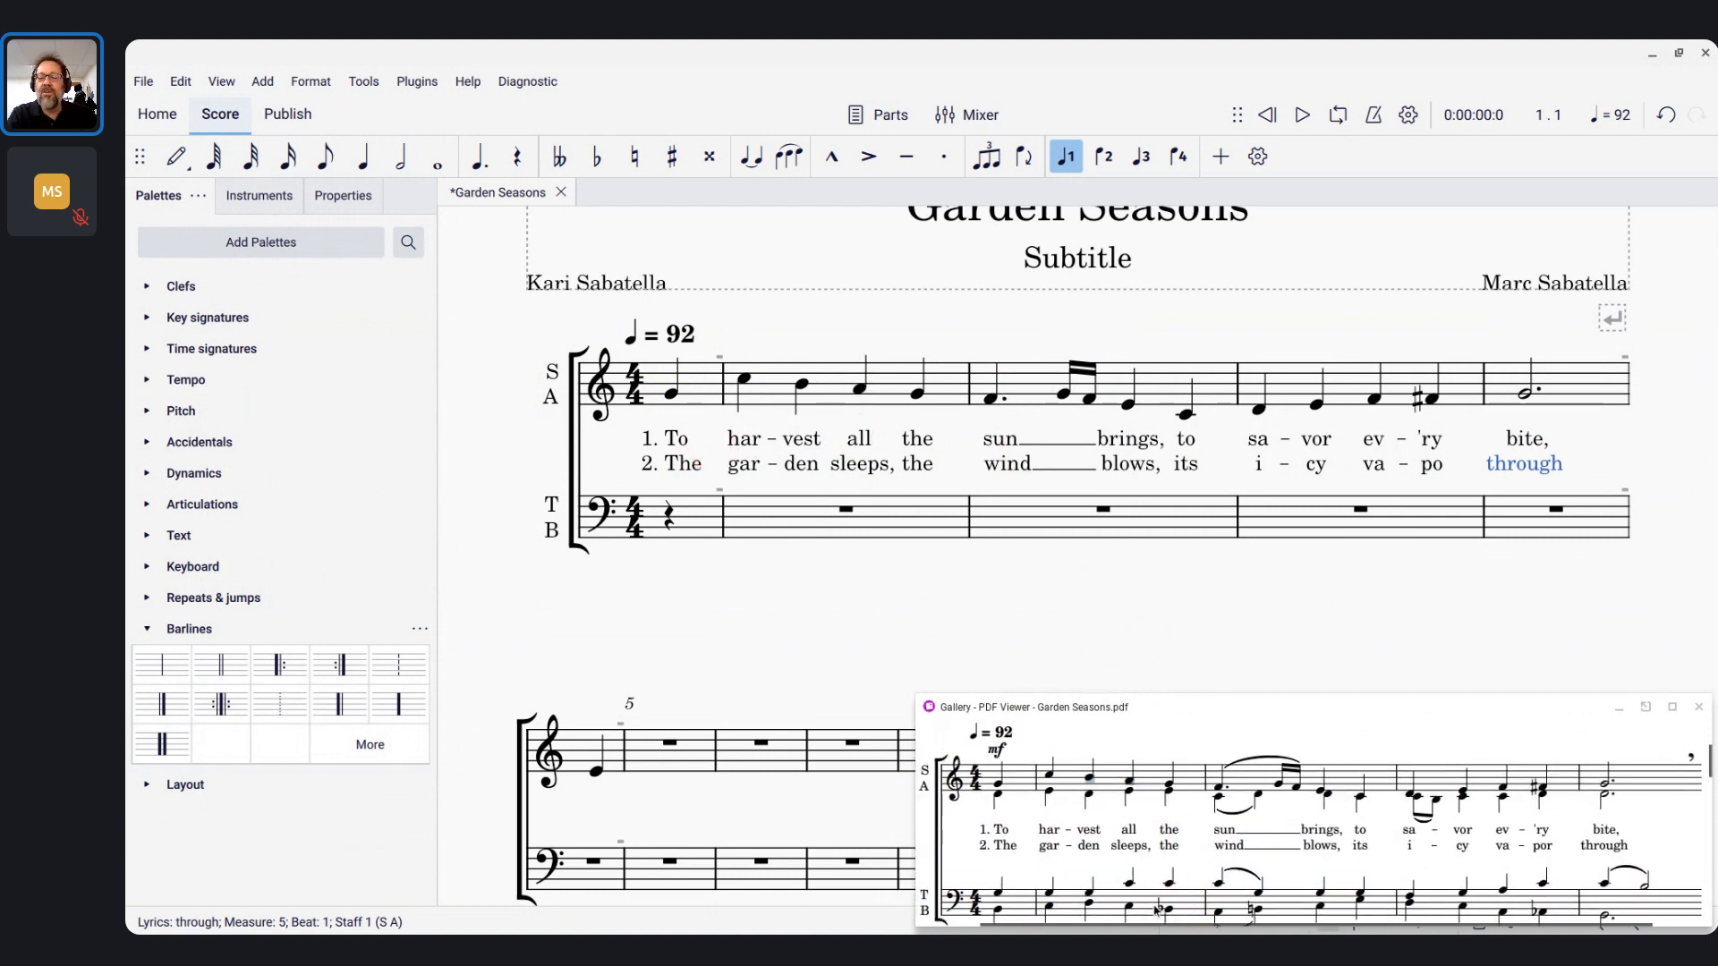
scroll(1155, 911, "down", 1)
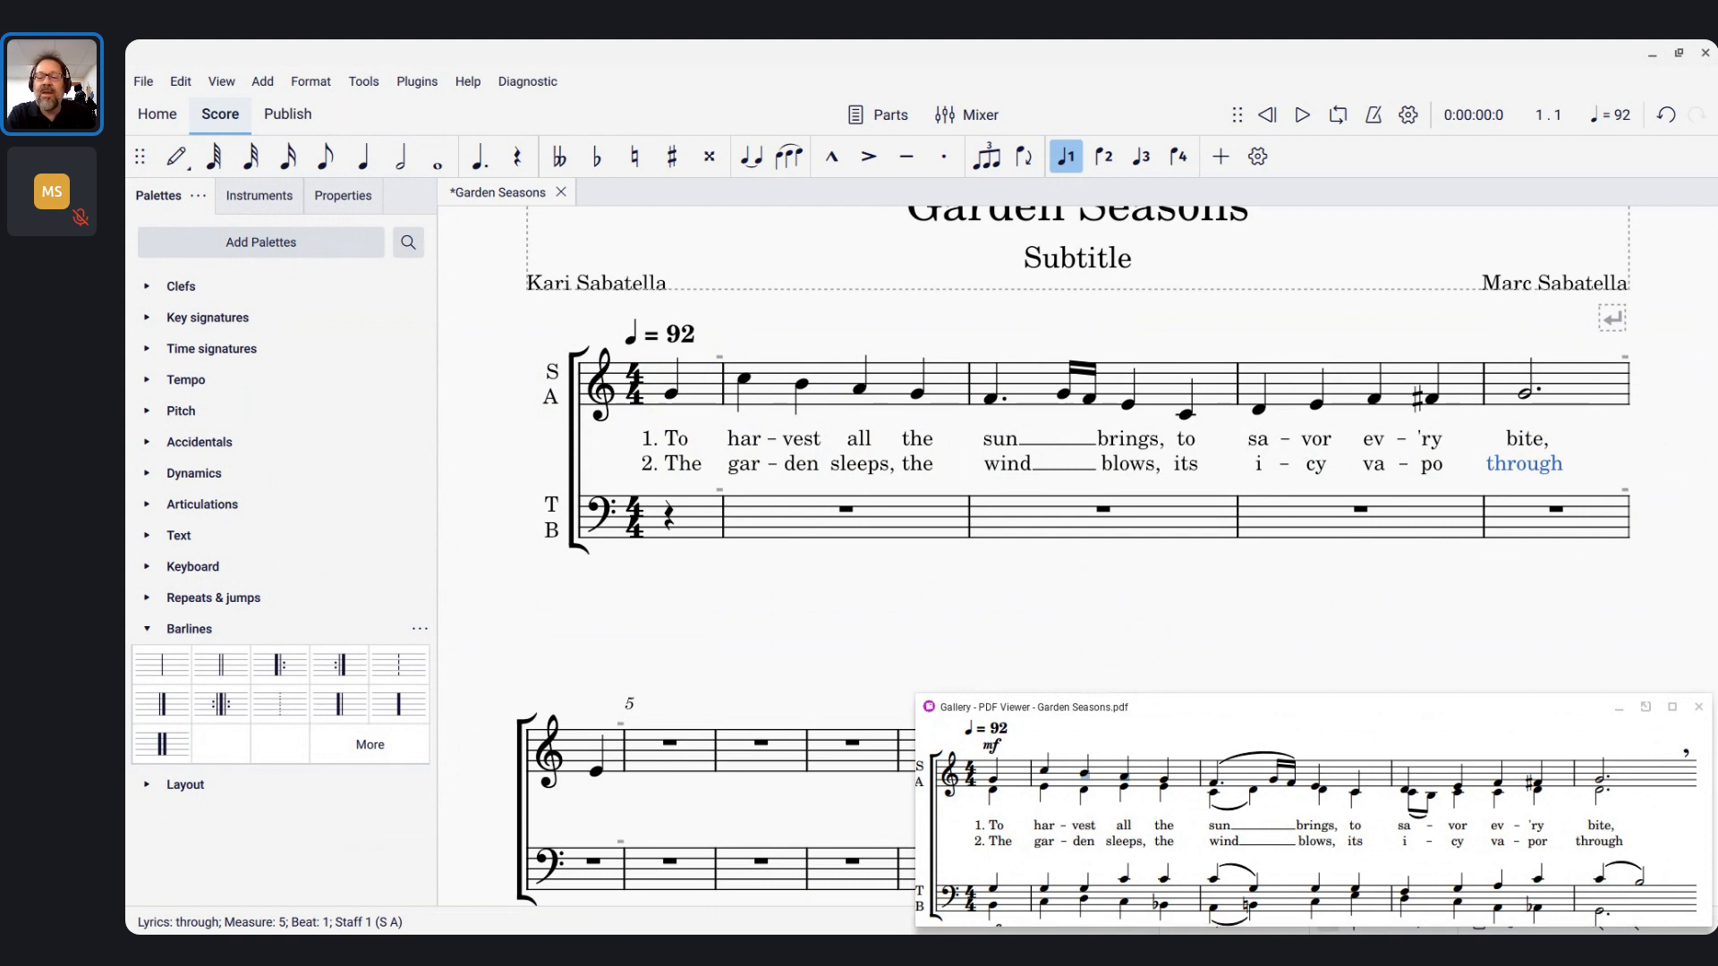
scroll(1159, 902, "down", 1)
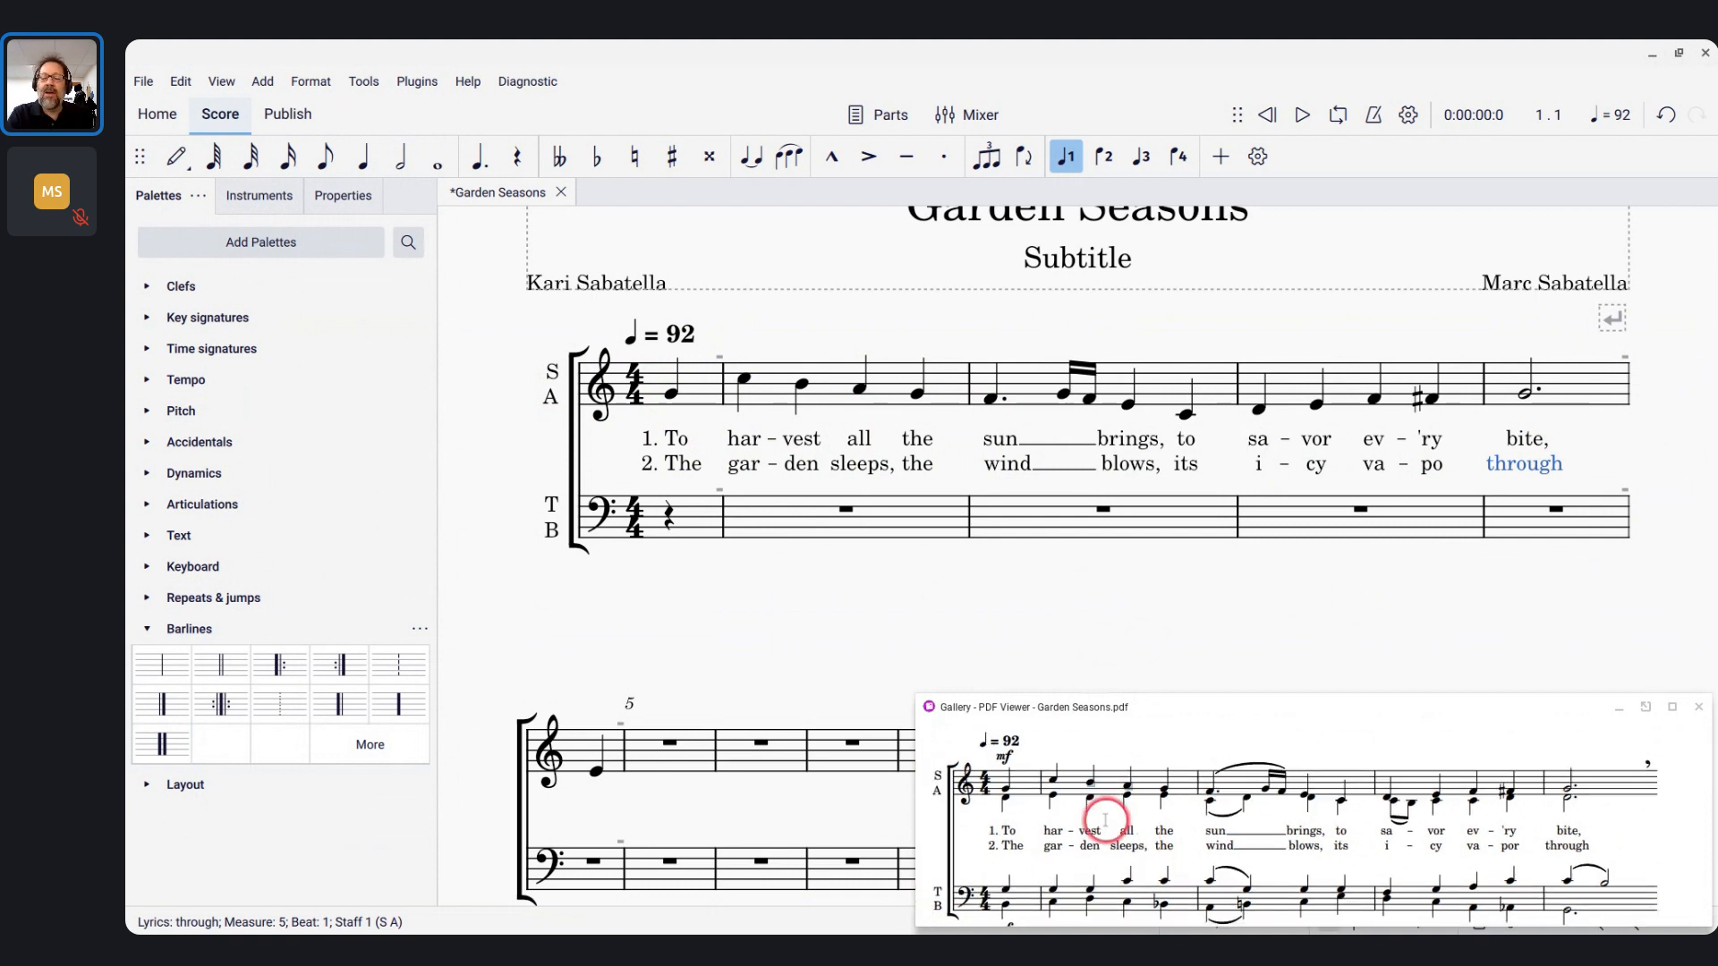
Check the latest messages in the Live Chat window and on the MuseScore Café stream page, and return to the score
key("alt+Tab")
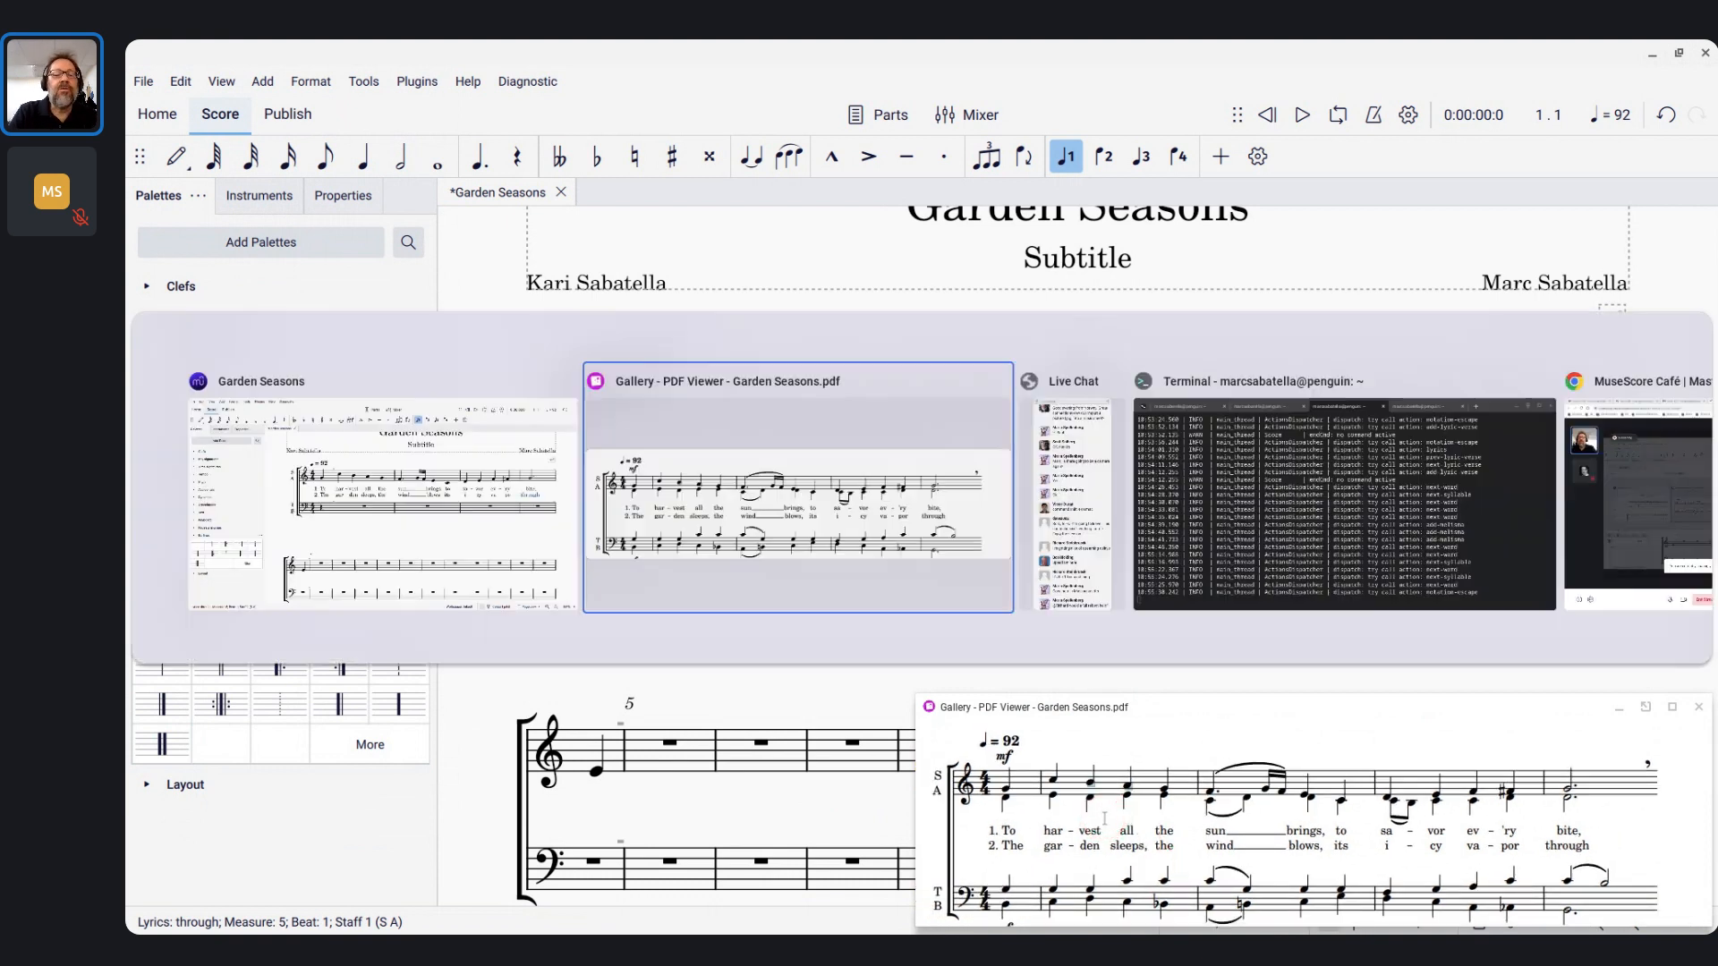
key("alt+Tab")
key("alt+Tab")
key("alt+Tab")
key("alt+shift+Tab")
key("alt+shift+Tab")
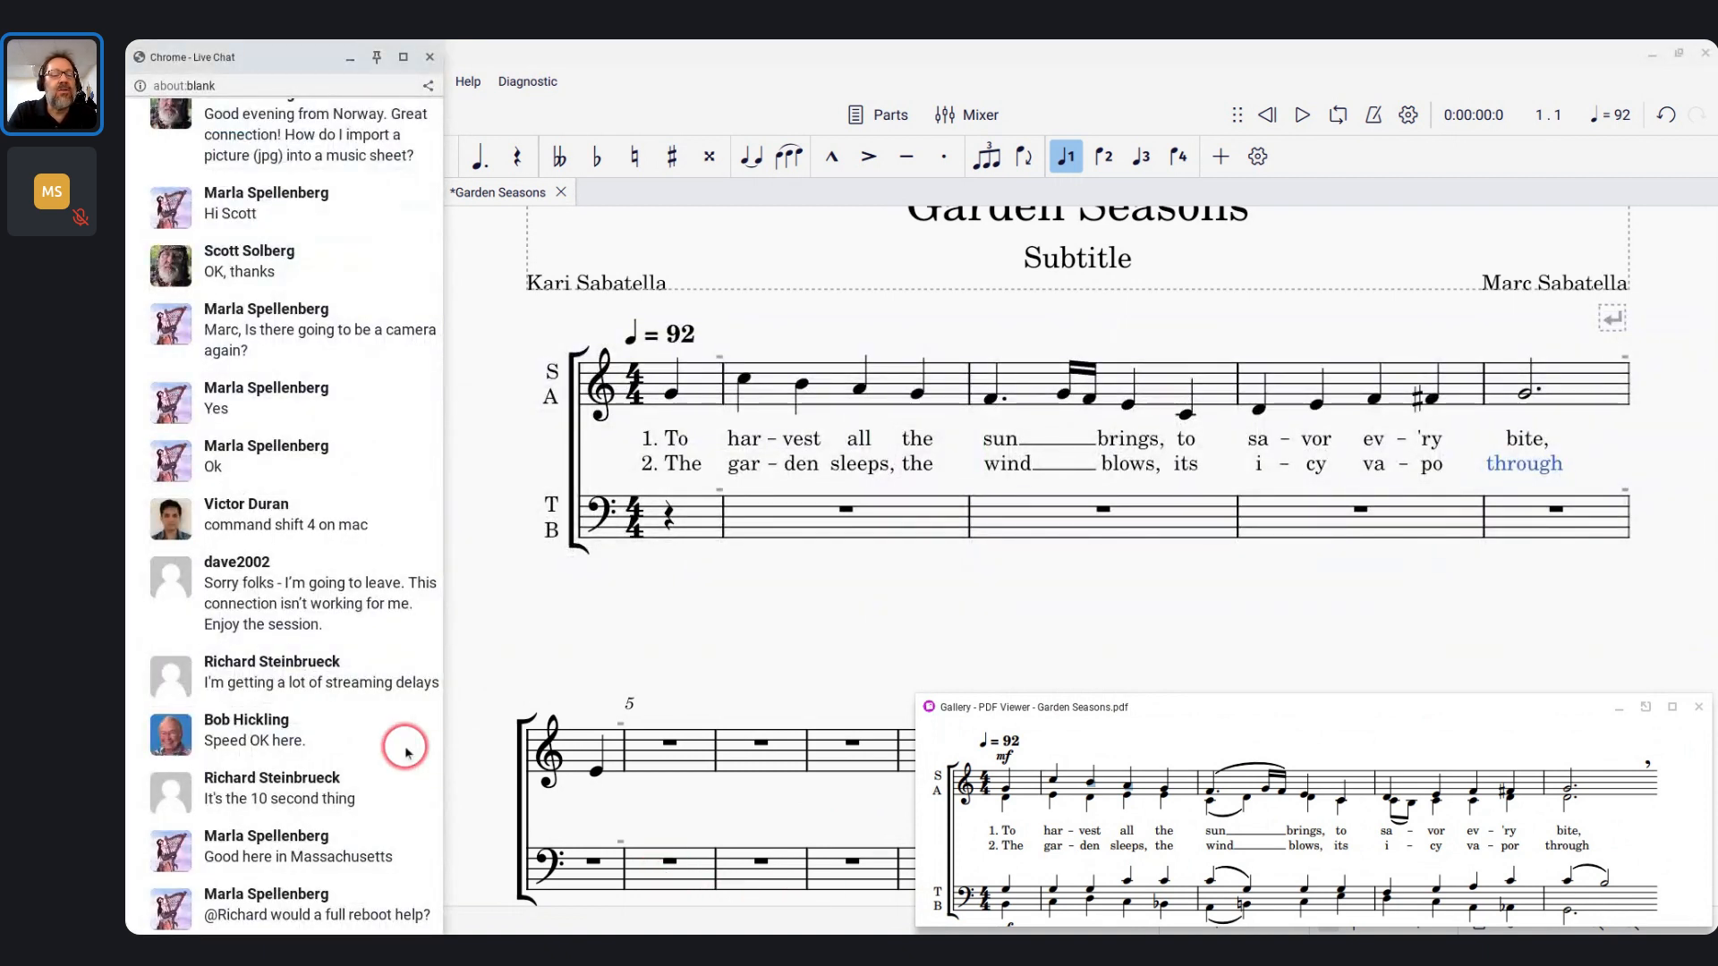
key("alt+Tab")
key("alt+Tab")
key("alt+Tab")
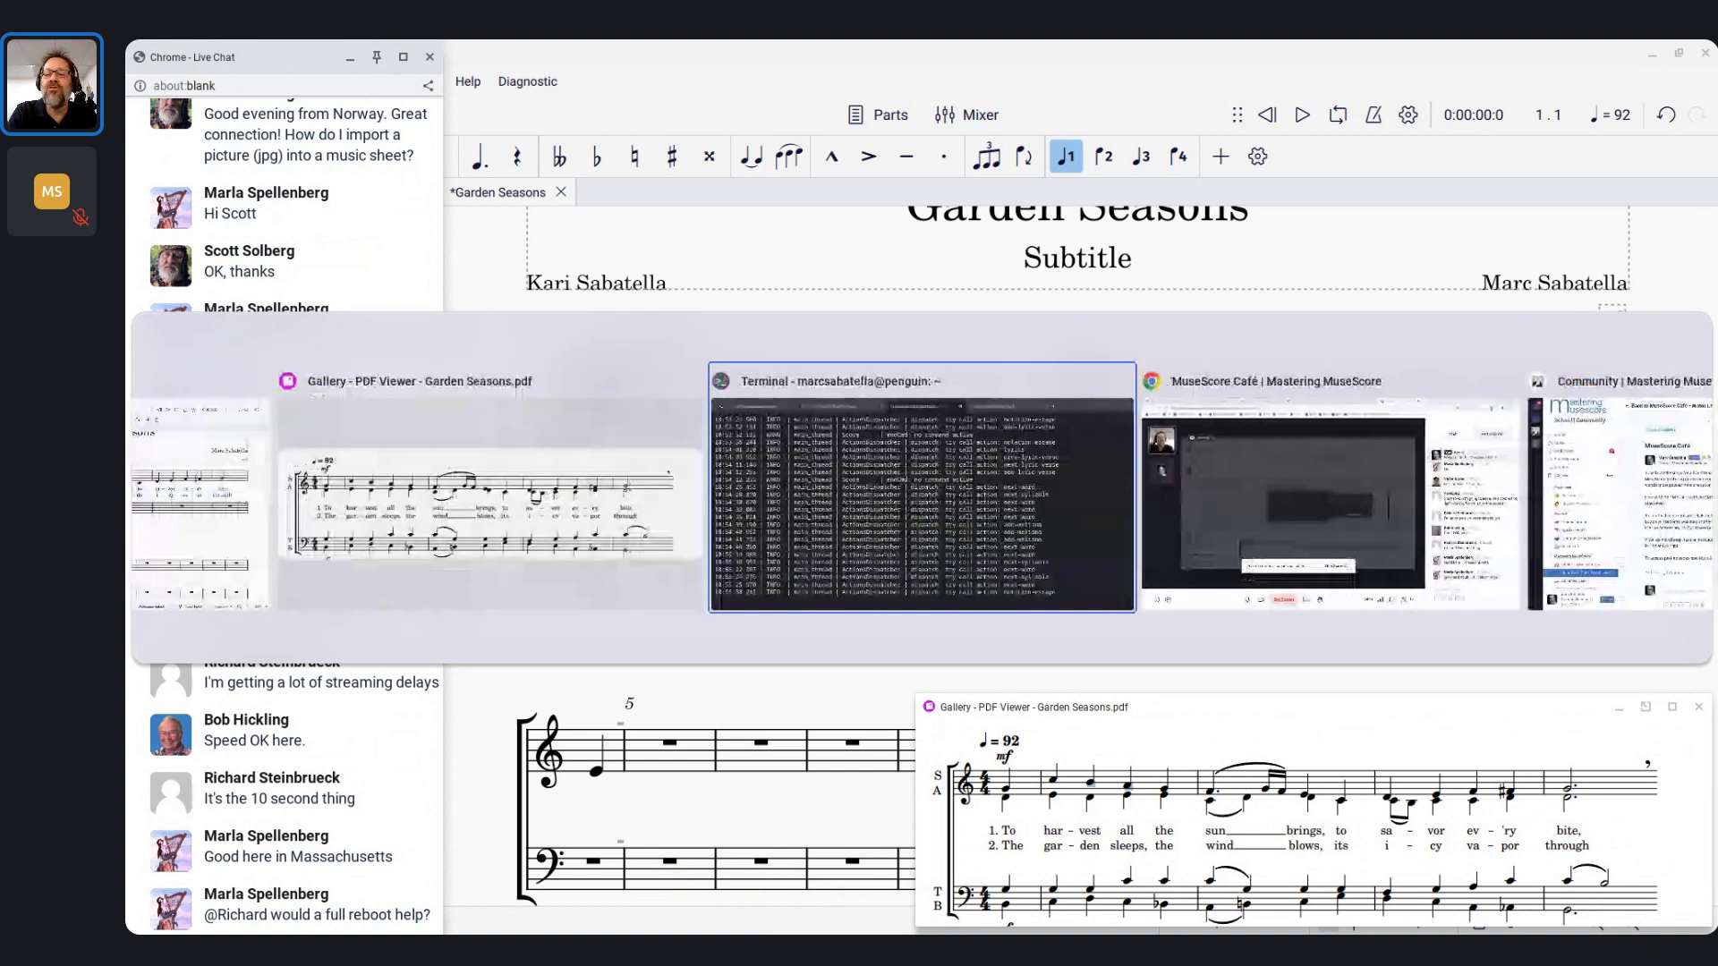
key("alt+Tab")
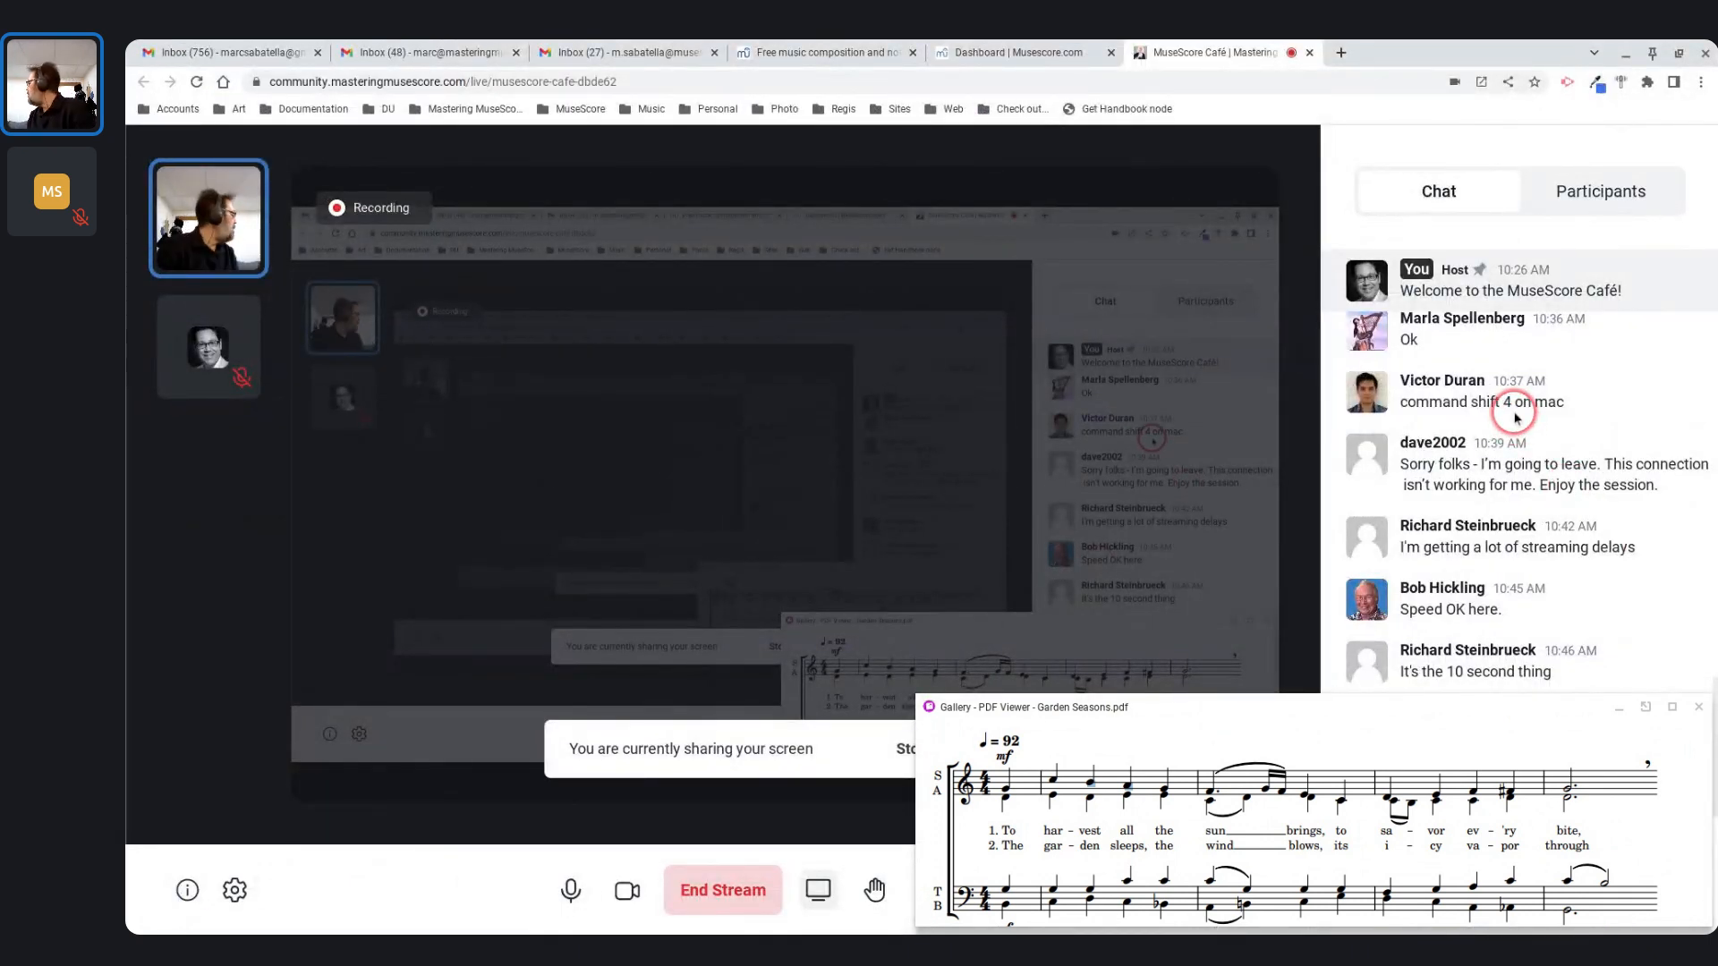
key("alt+Tab")
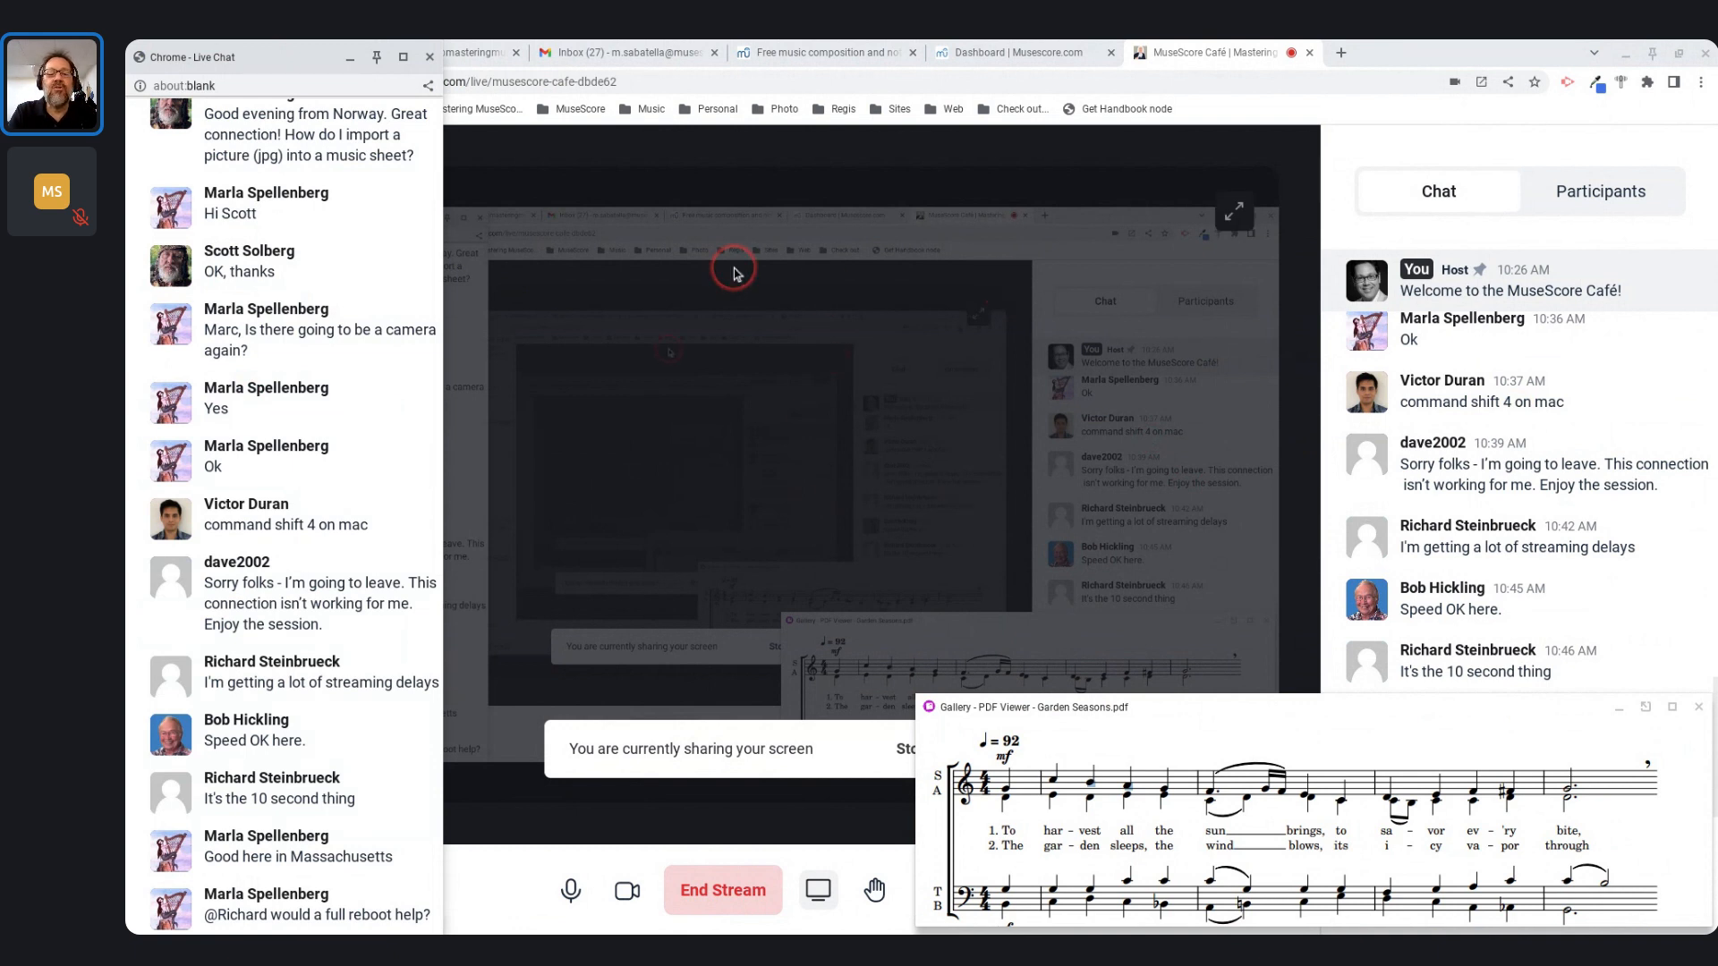
key("alt+Tab")
key("alt+Tab")
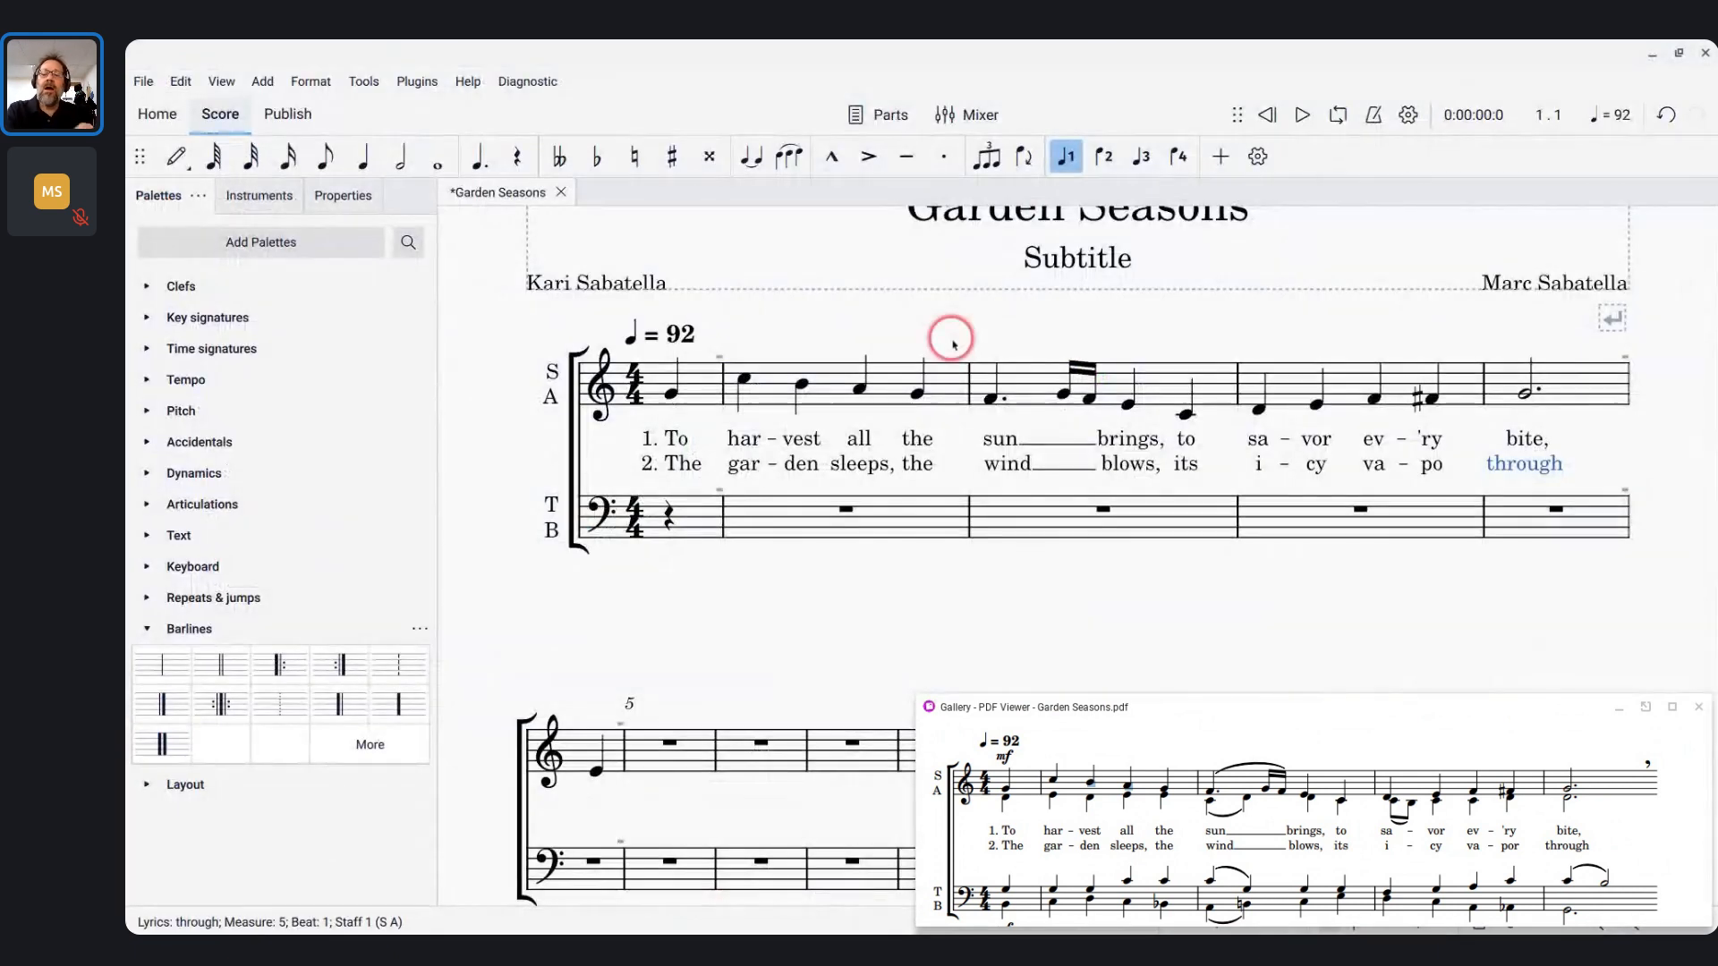
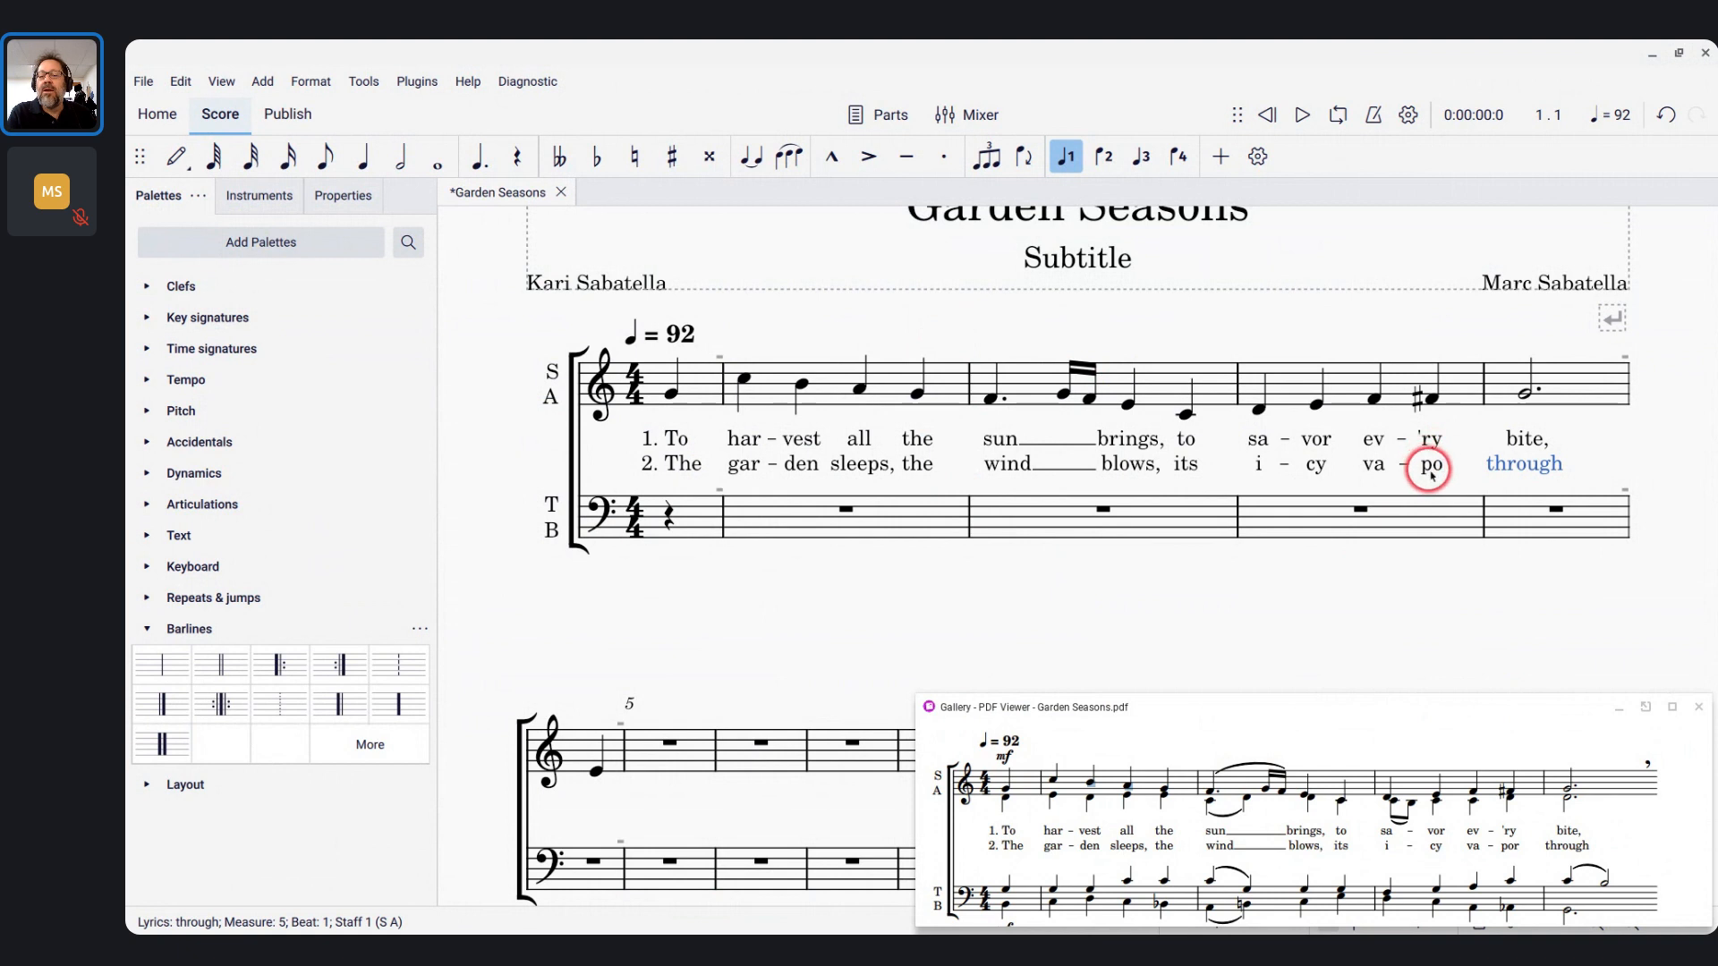
Correct the verse 2 syllable under the F-sharp to "por"
double_click(1431, 465)
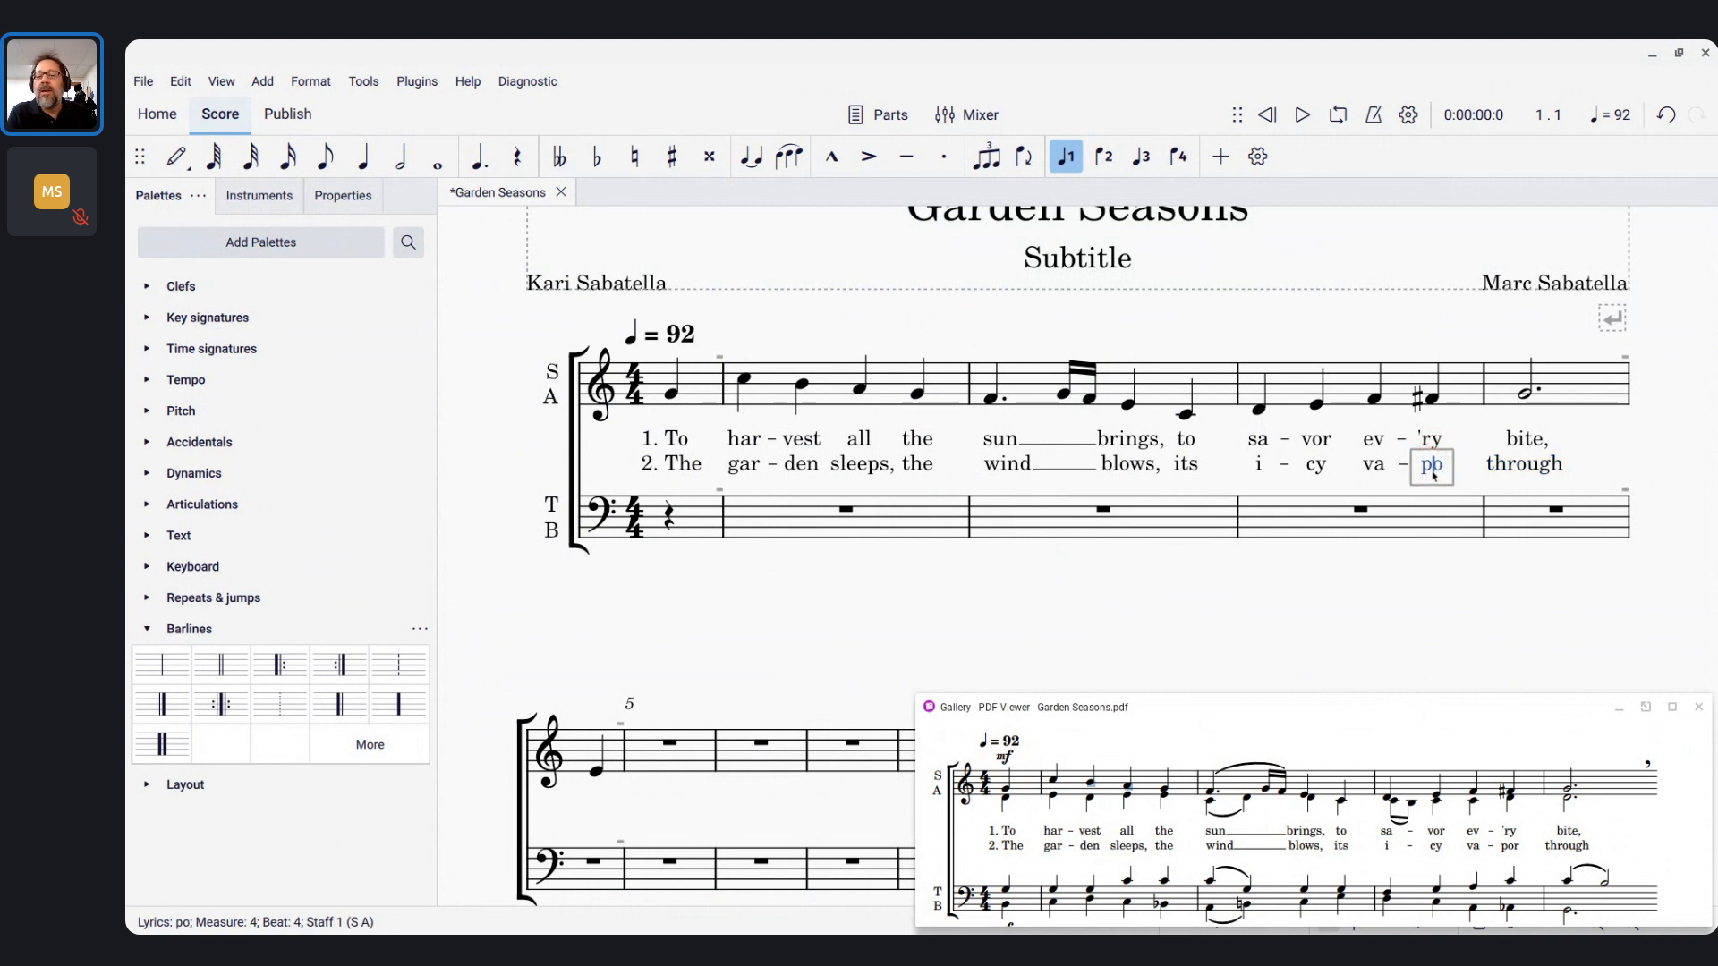
key("Right")
type("r")
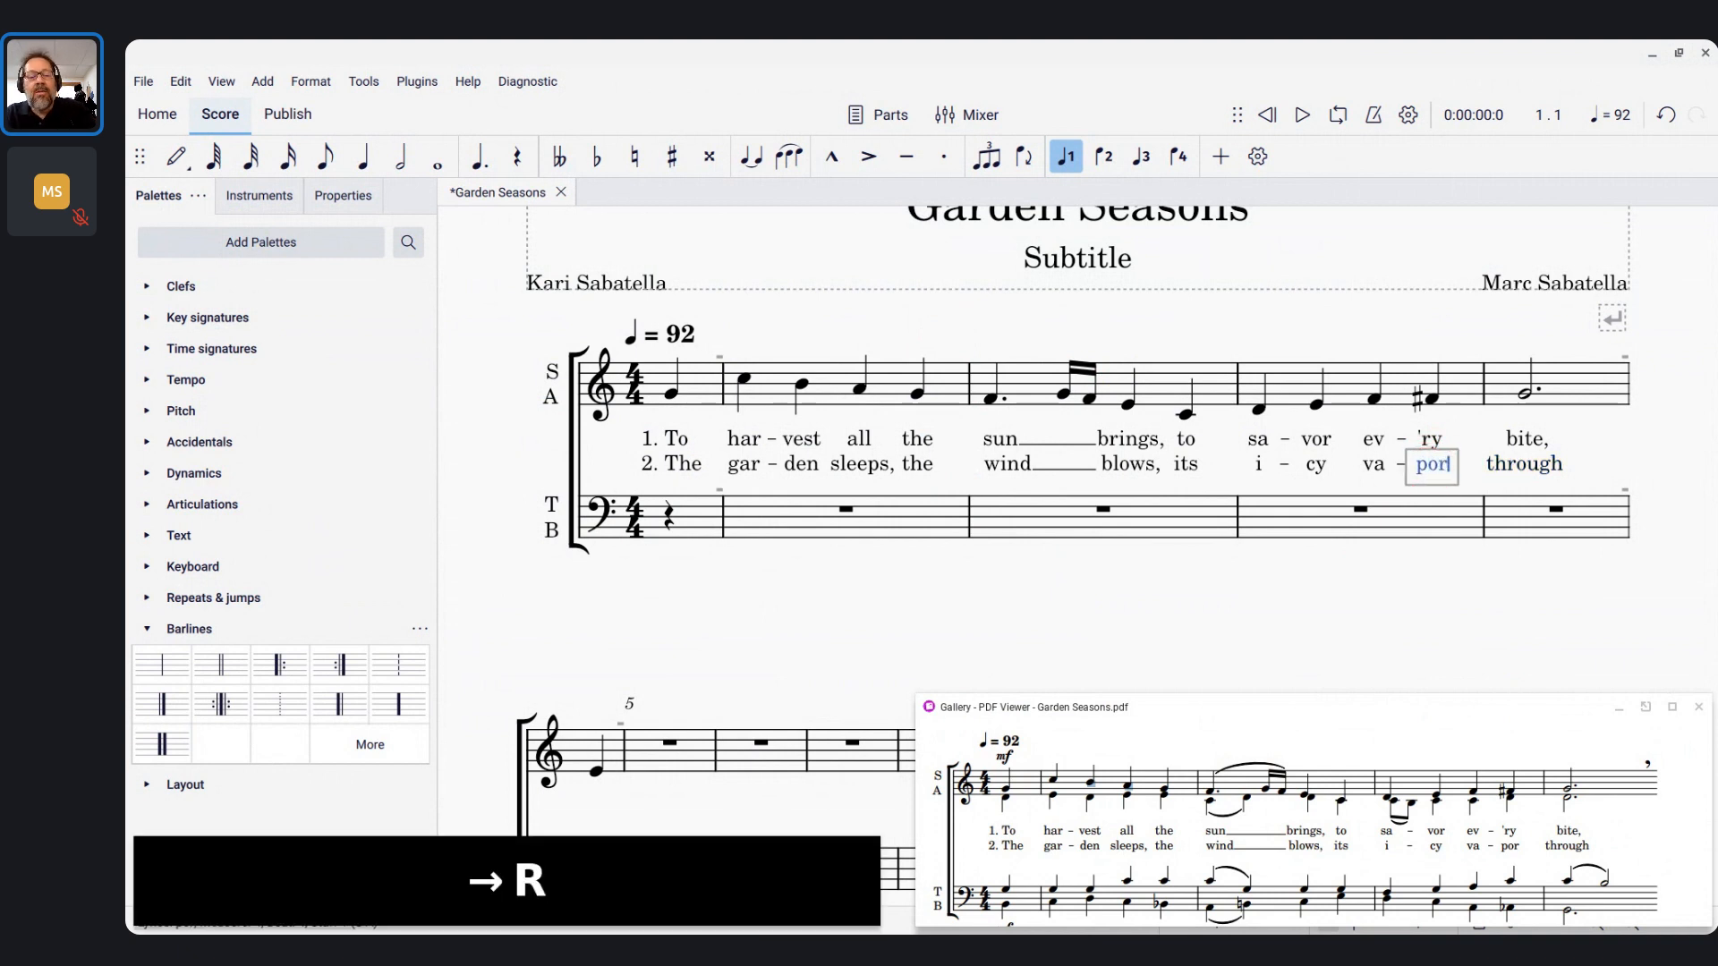
key("Escape")
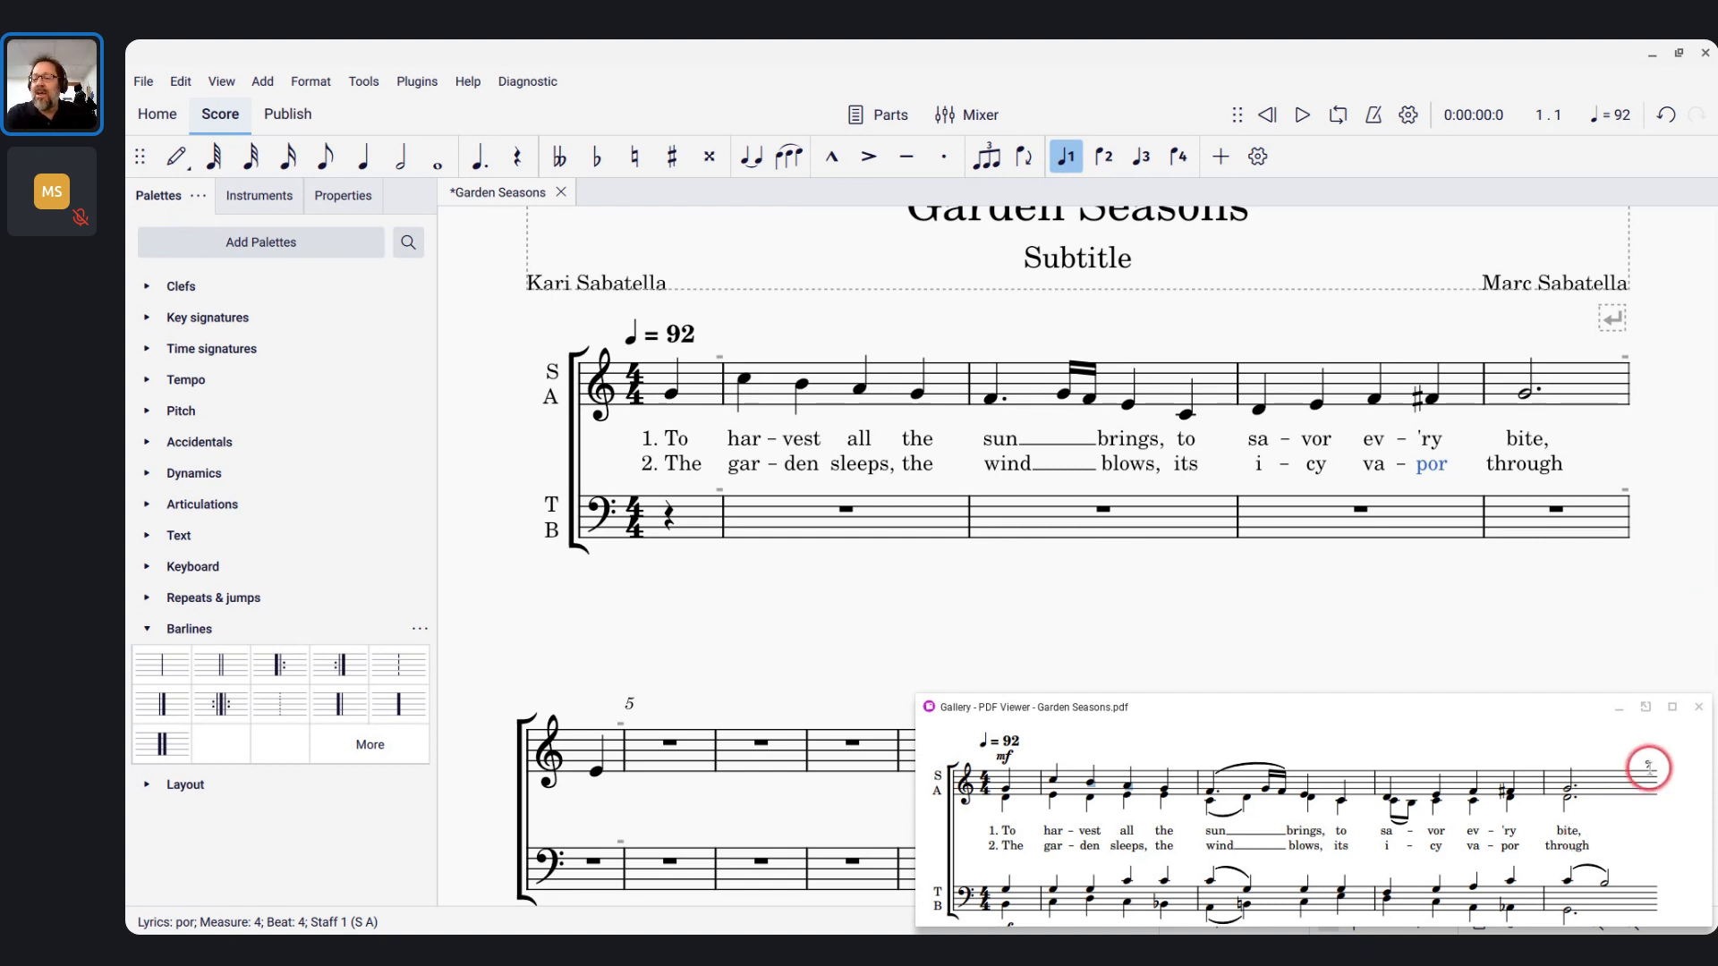
Check the breath marks ending the reference PDF's first two systems and add the Breaths & pauses palette to the palette list
scroll(1645, 769, "down", 3)
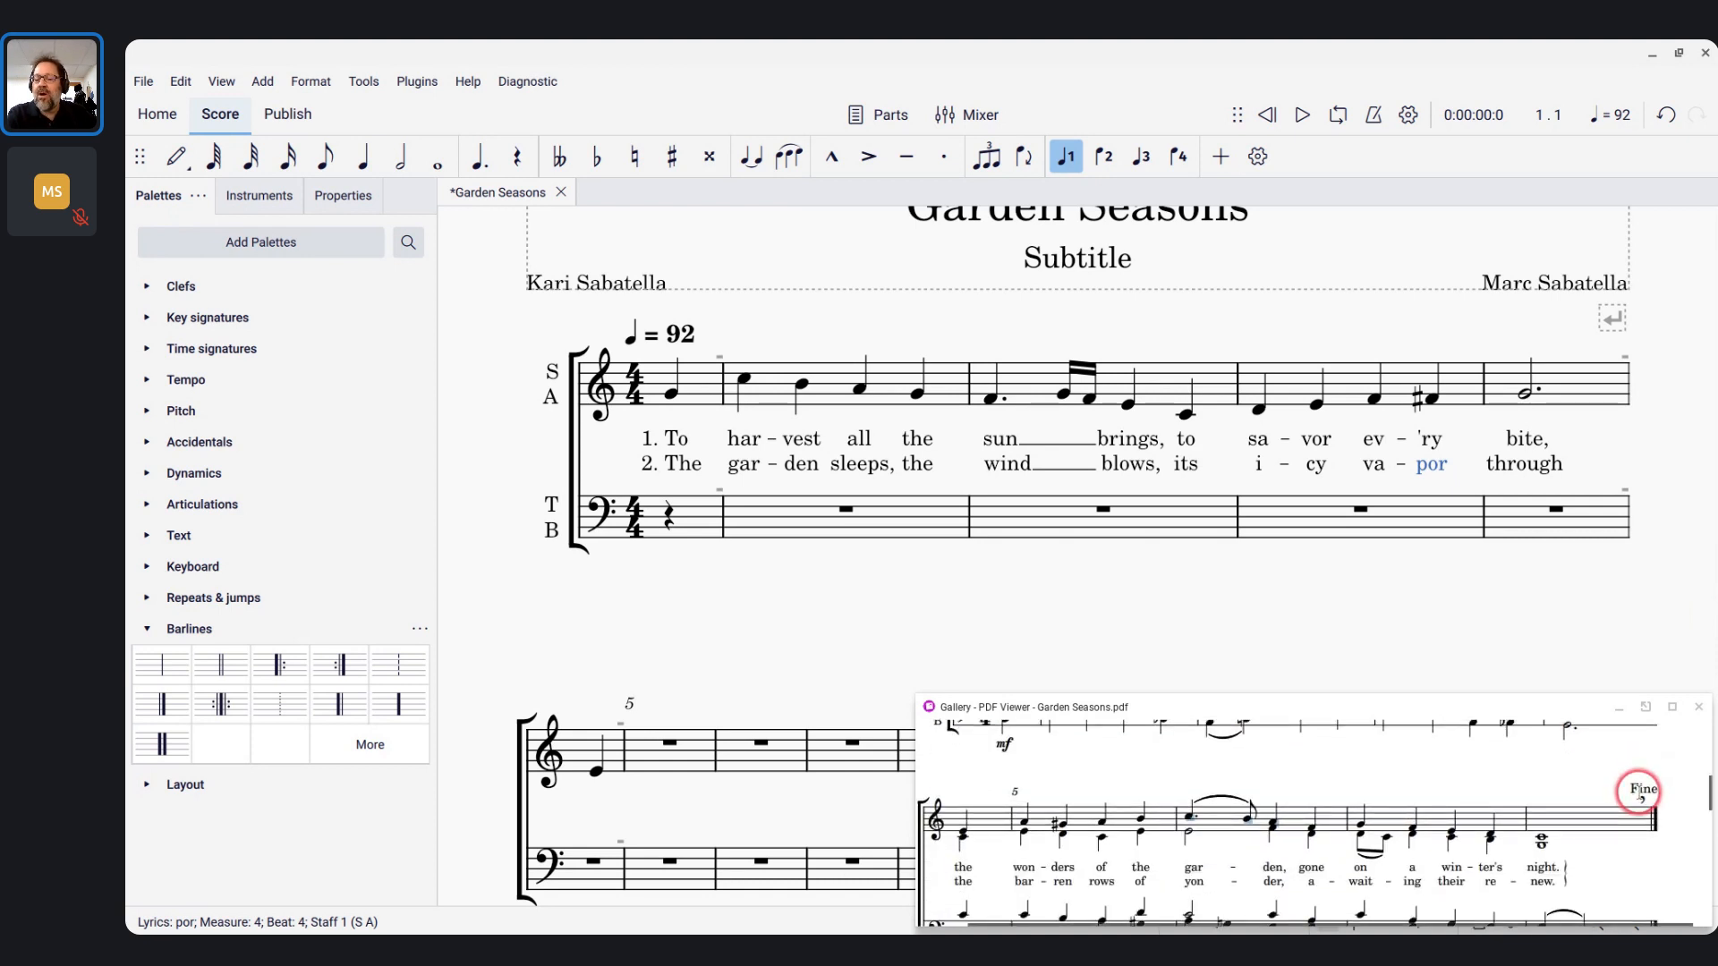
scroll(1640, 791, "up", 3)
scroll(1638, 792, "up", 4)
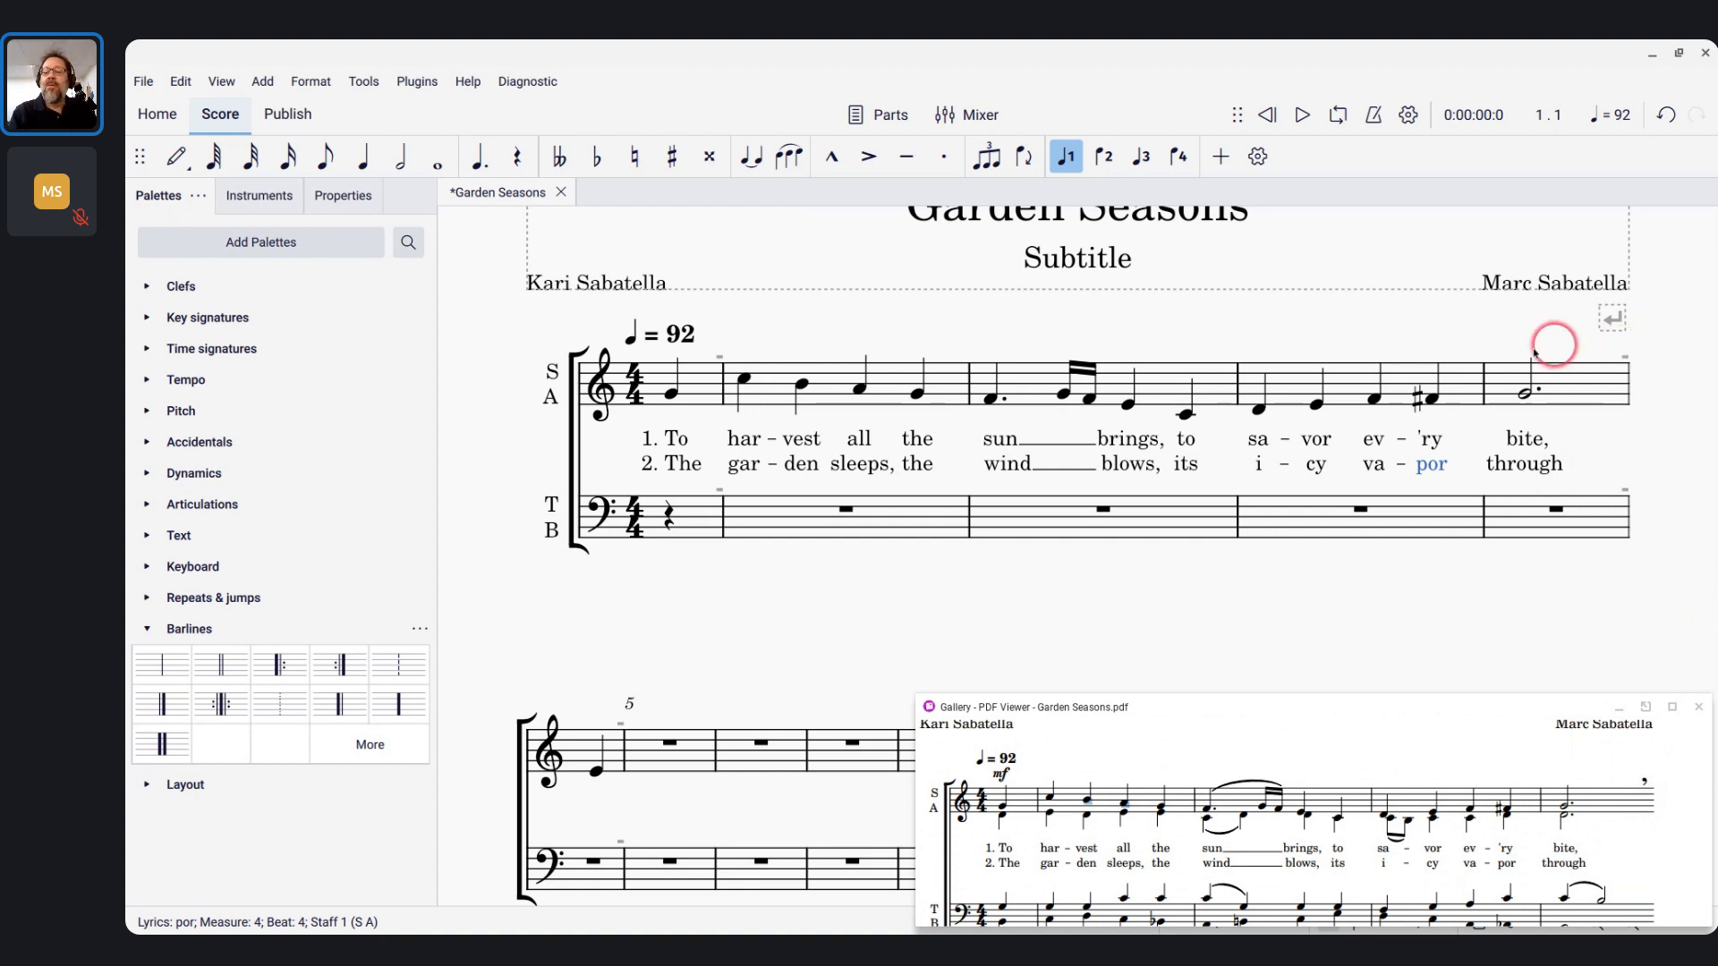
left_click(1523, 393)
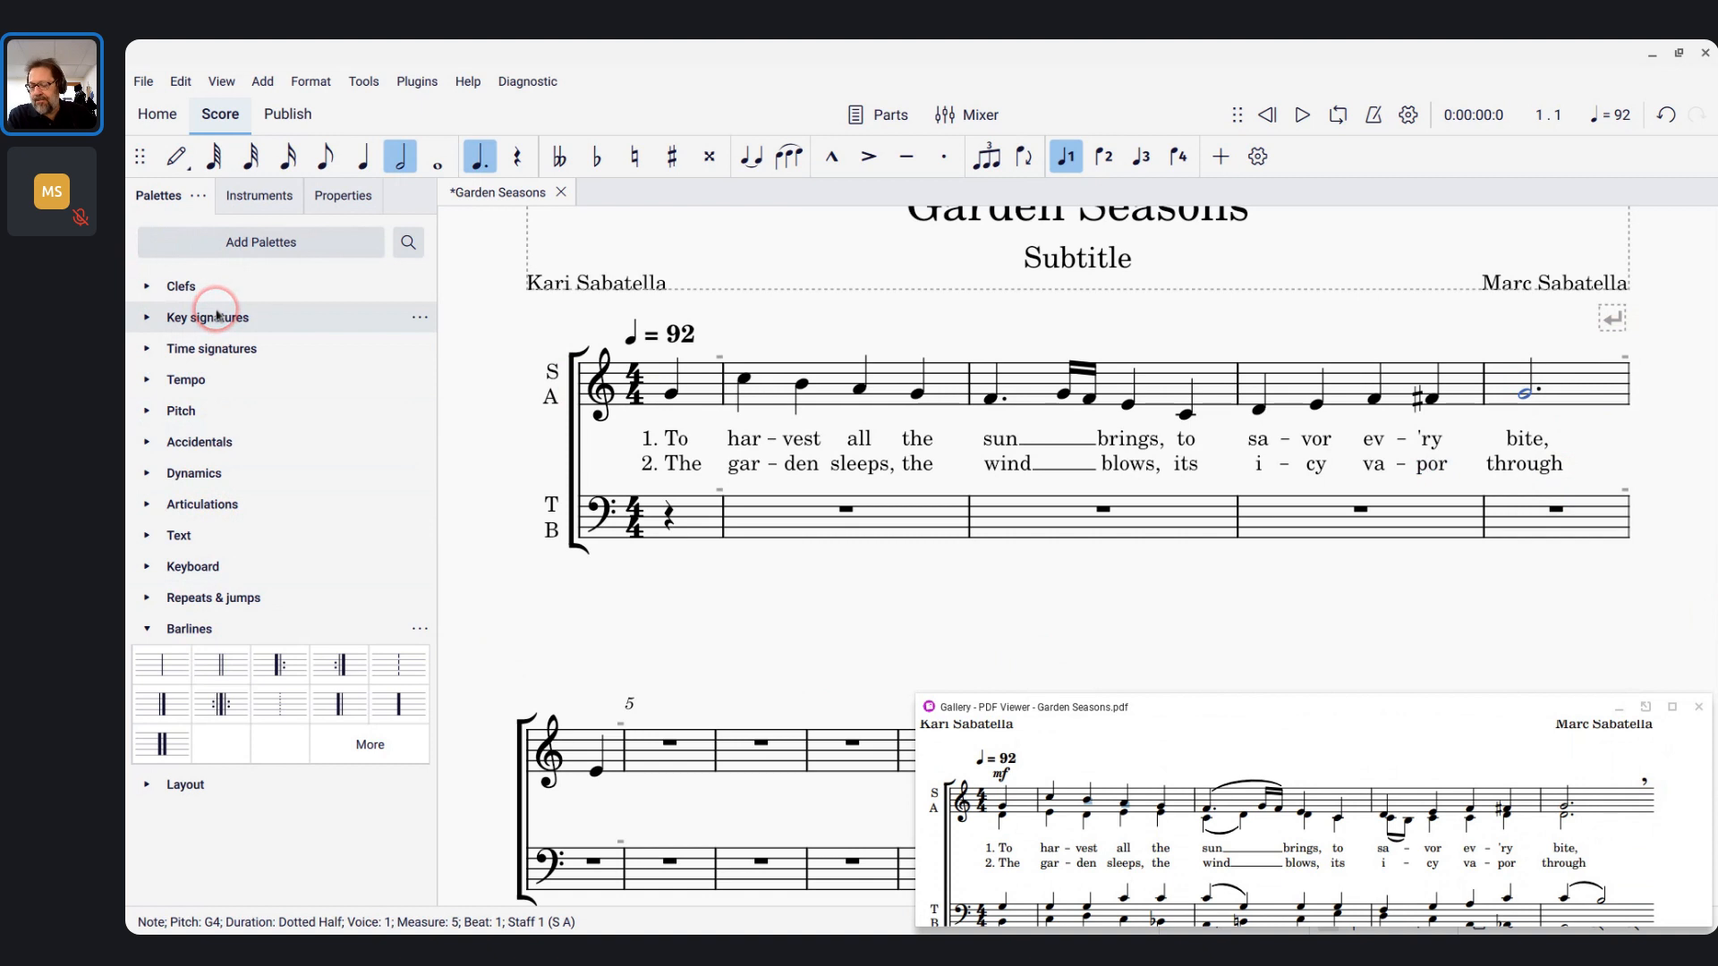
left_click(238, 240)
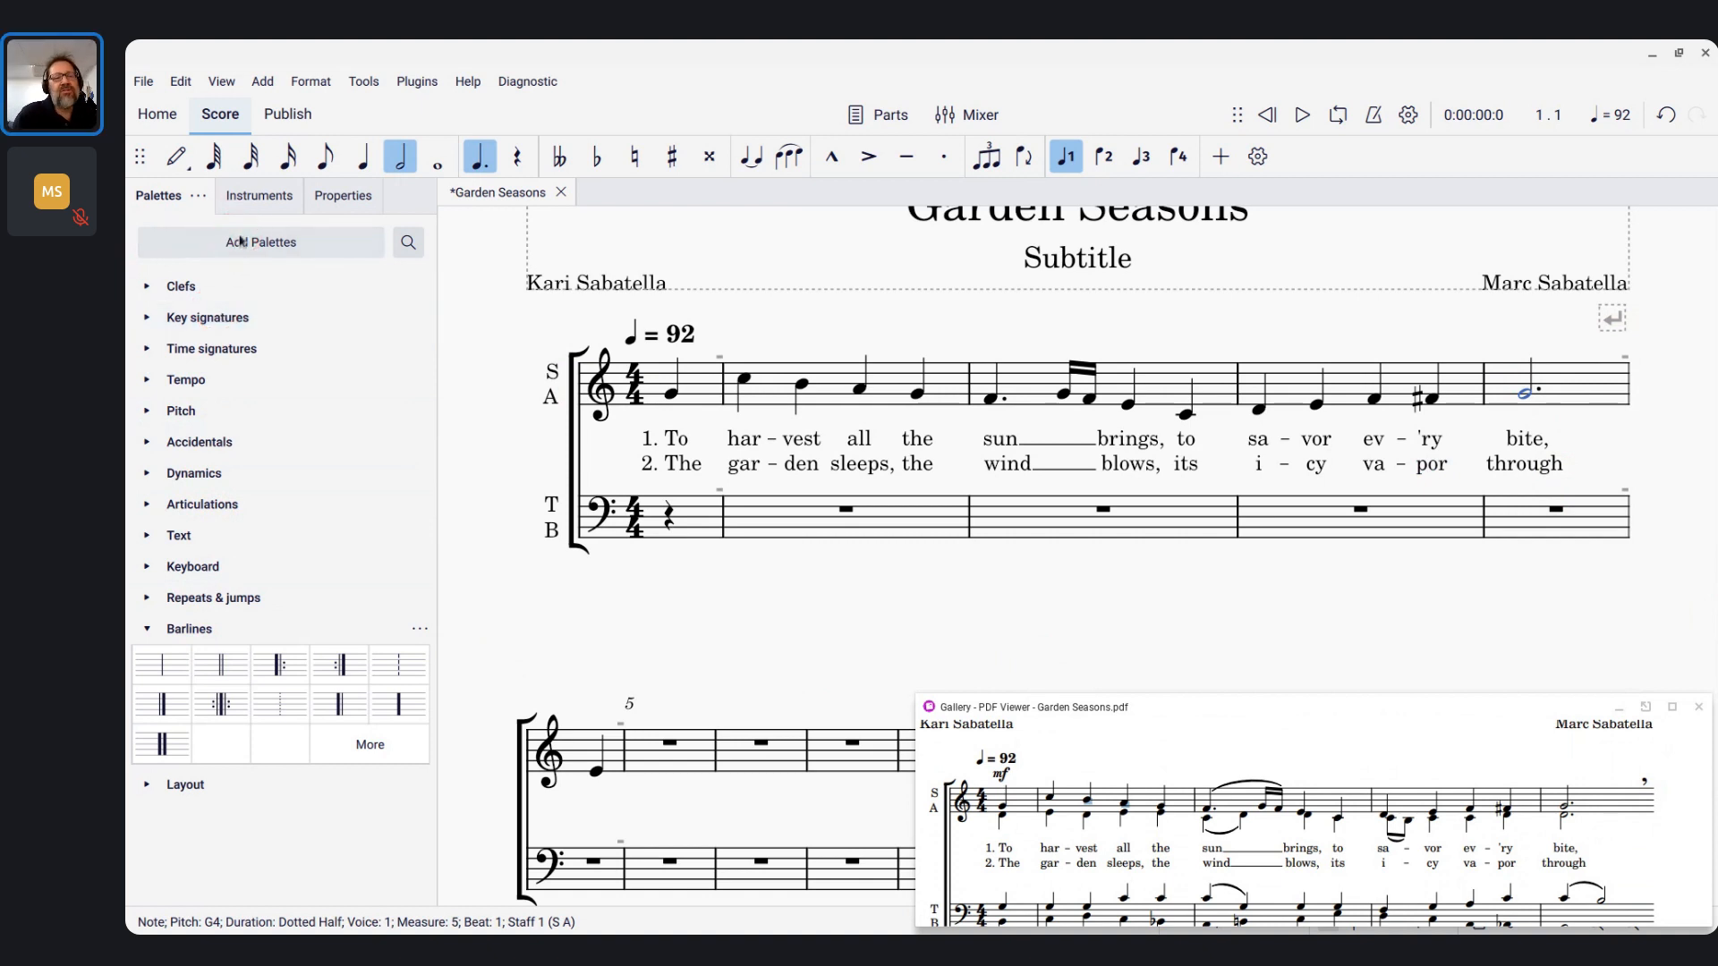
left_click(239, 243)
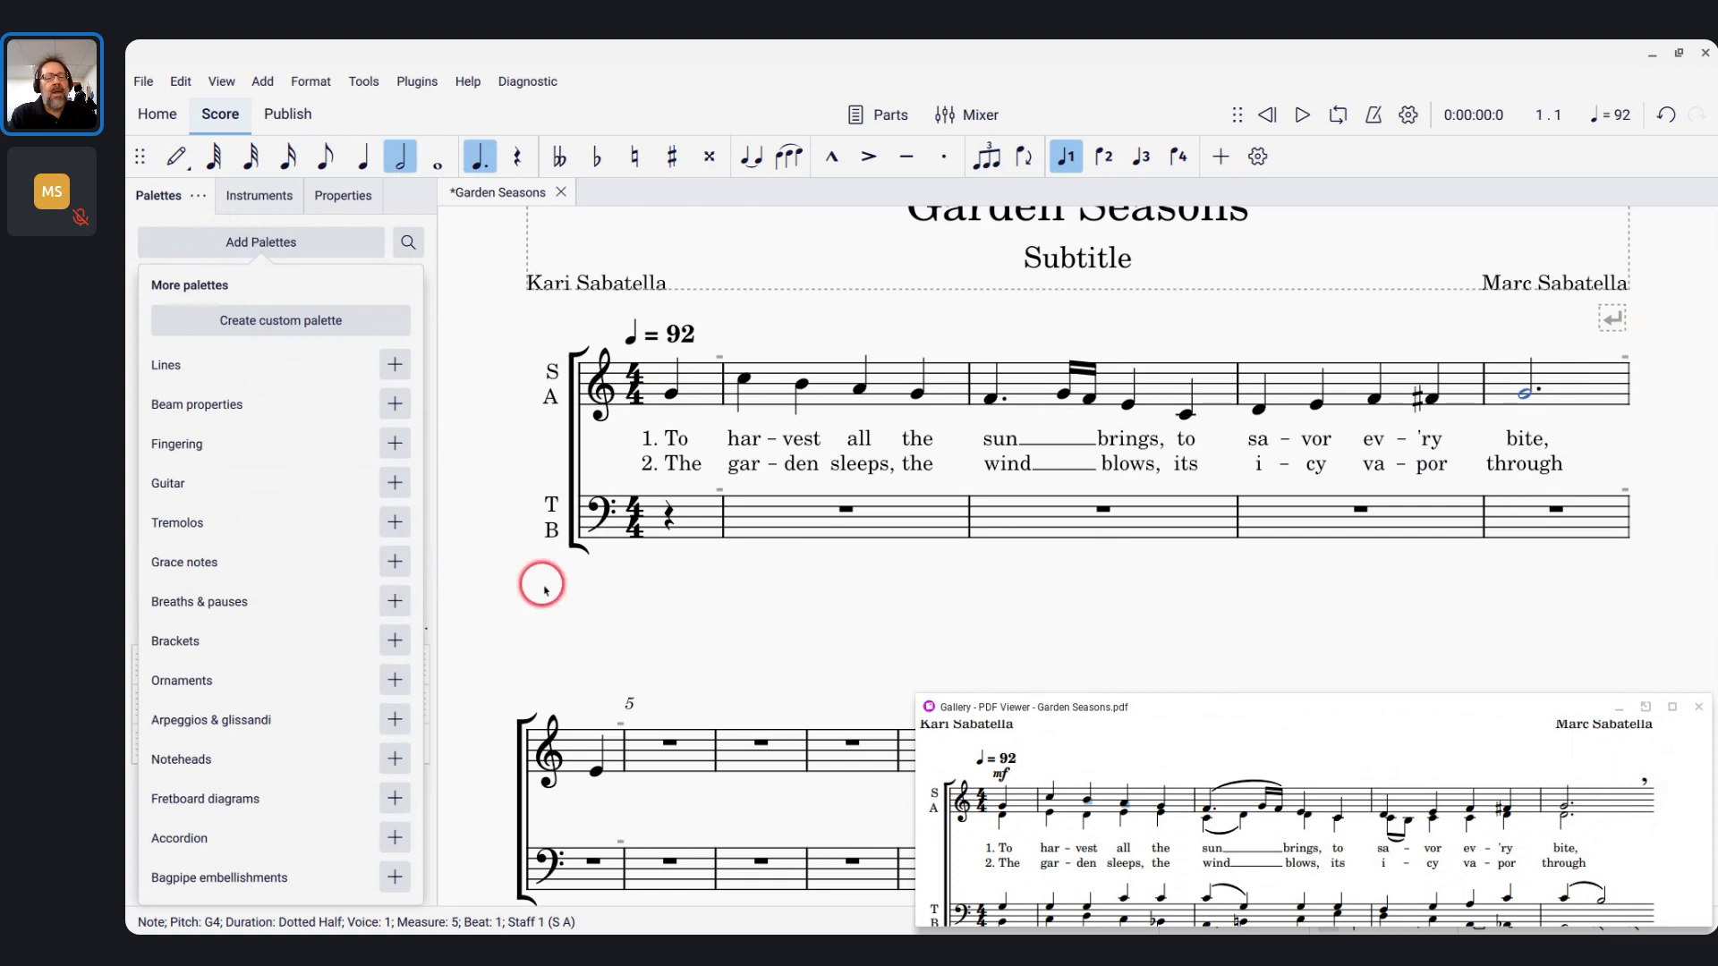
left_click(399, 606)
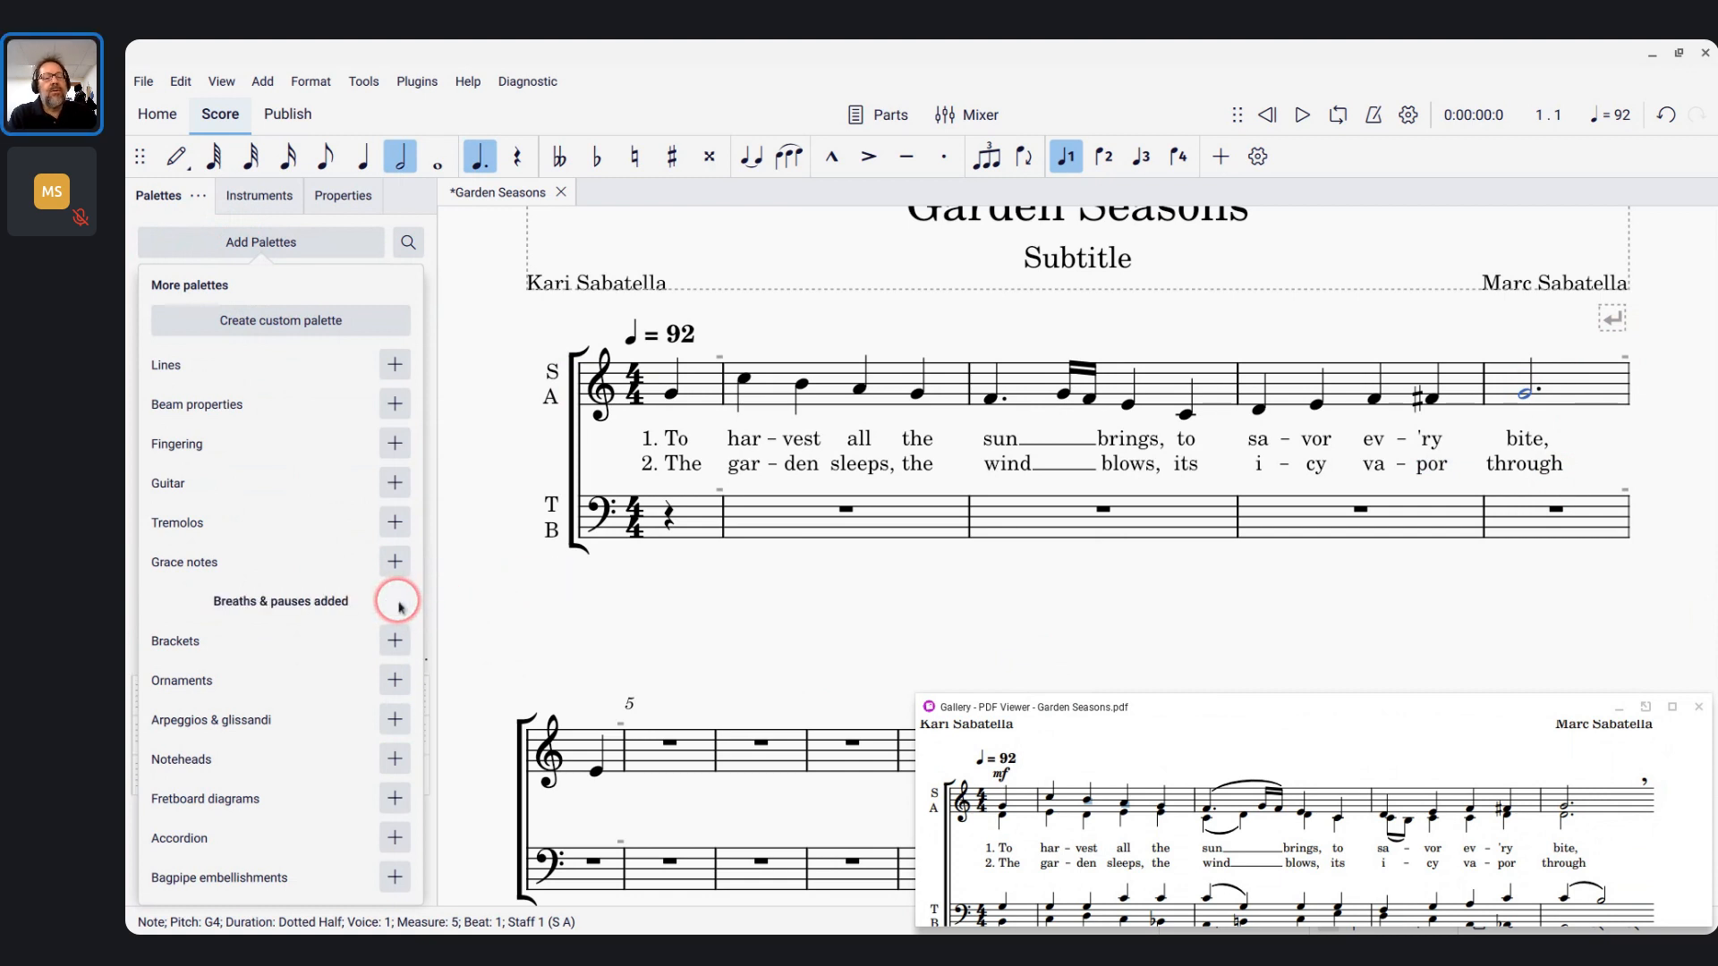
left_click(498, 570)
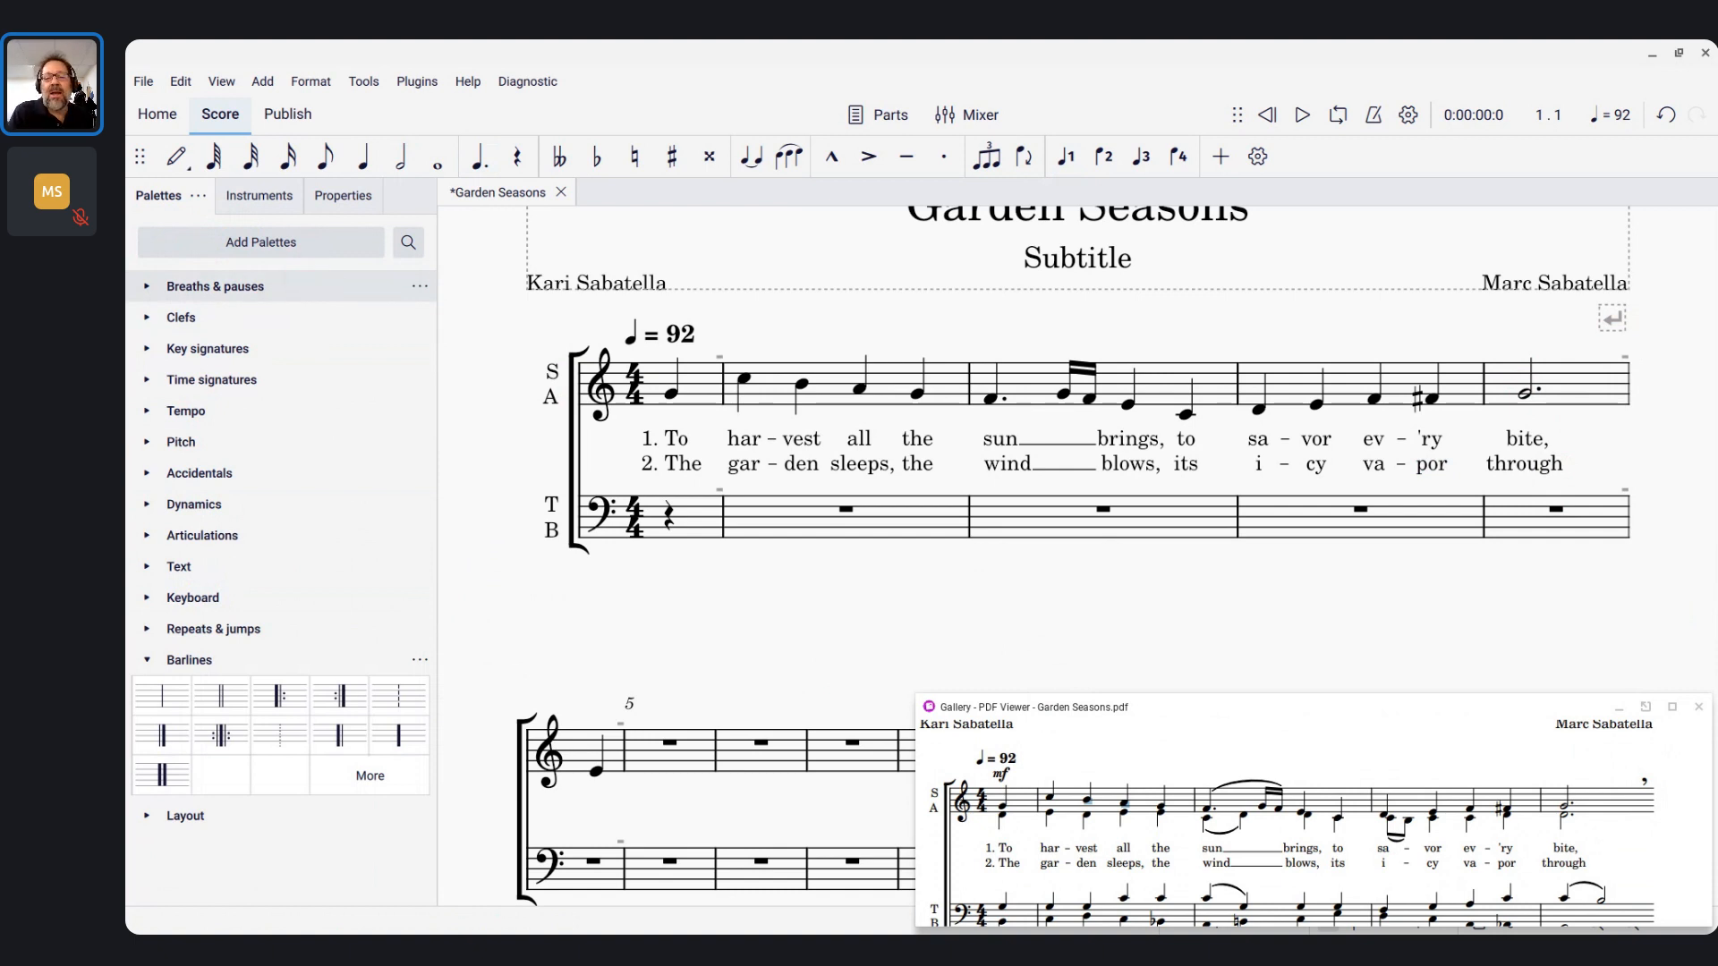
left_click(945, 704)
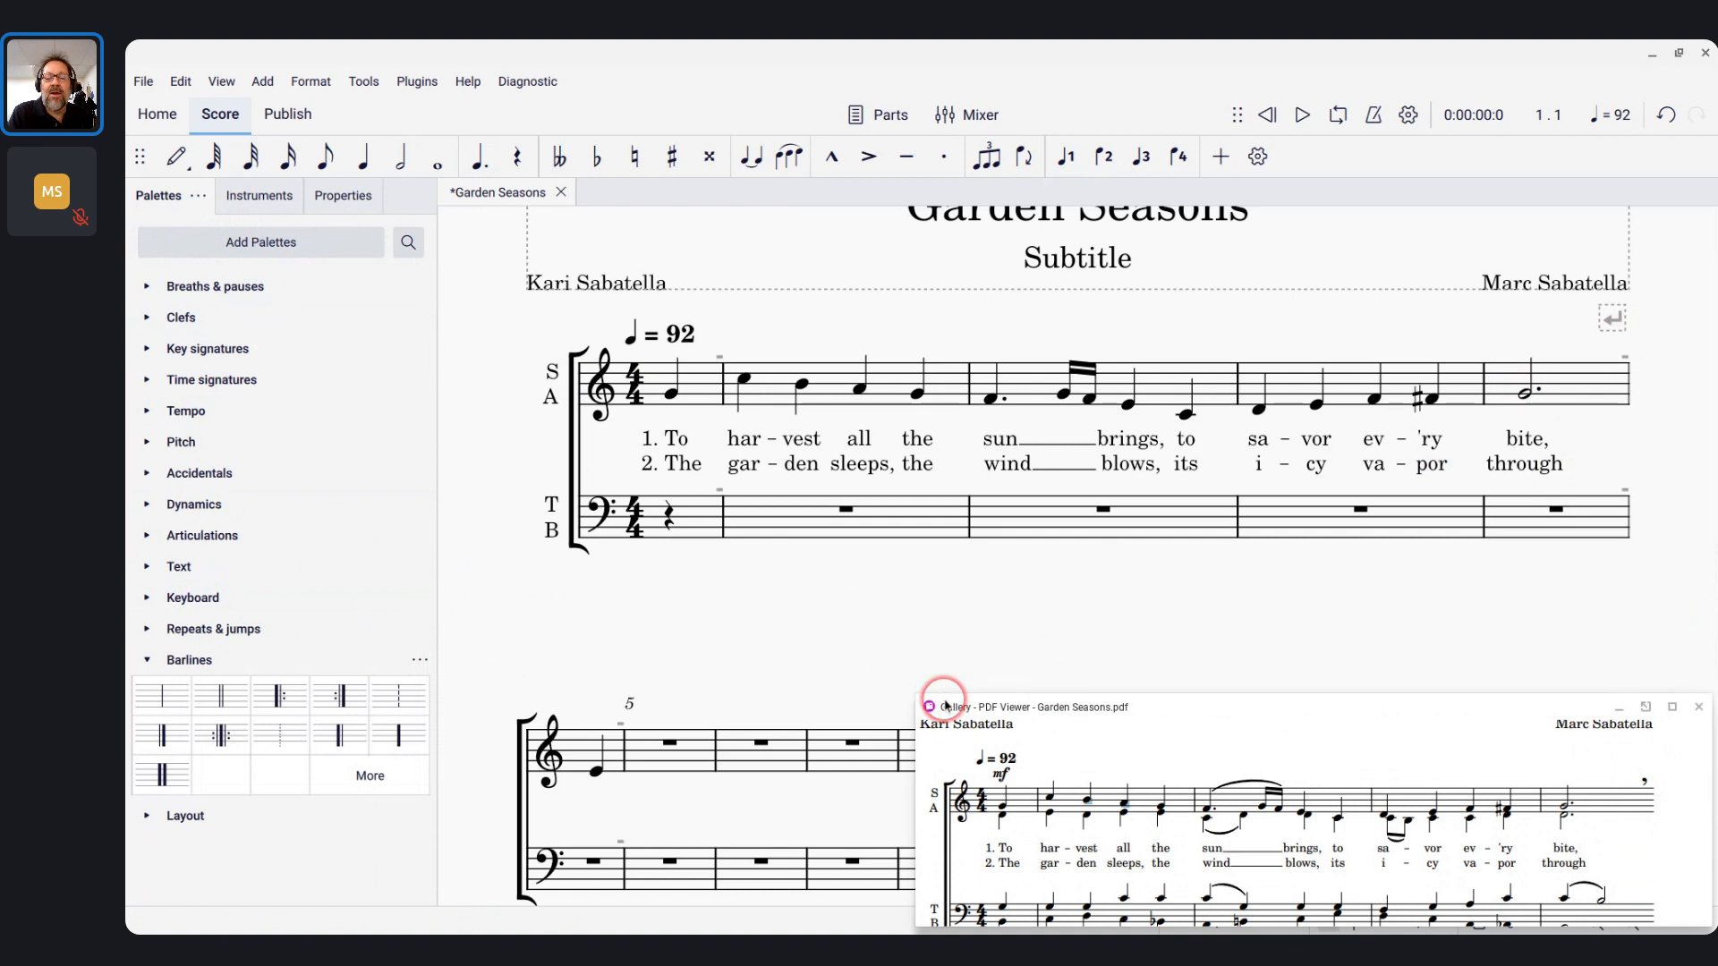
left_click_drag(945, 704, 942, 609)
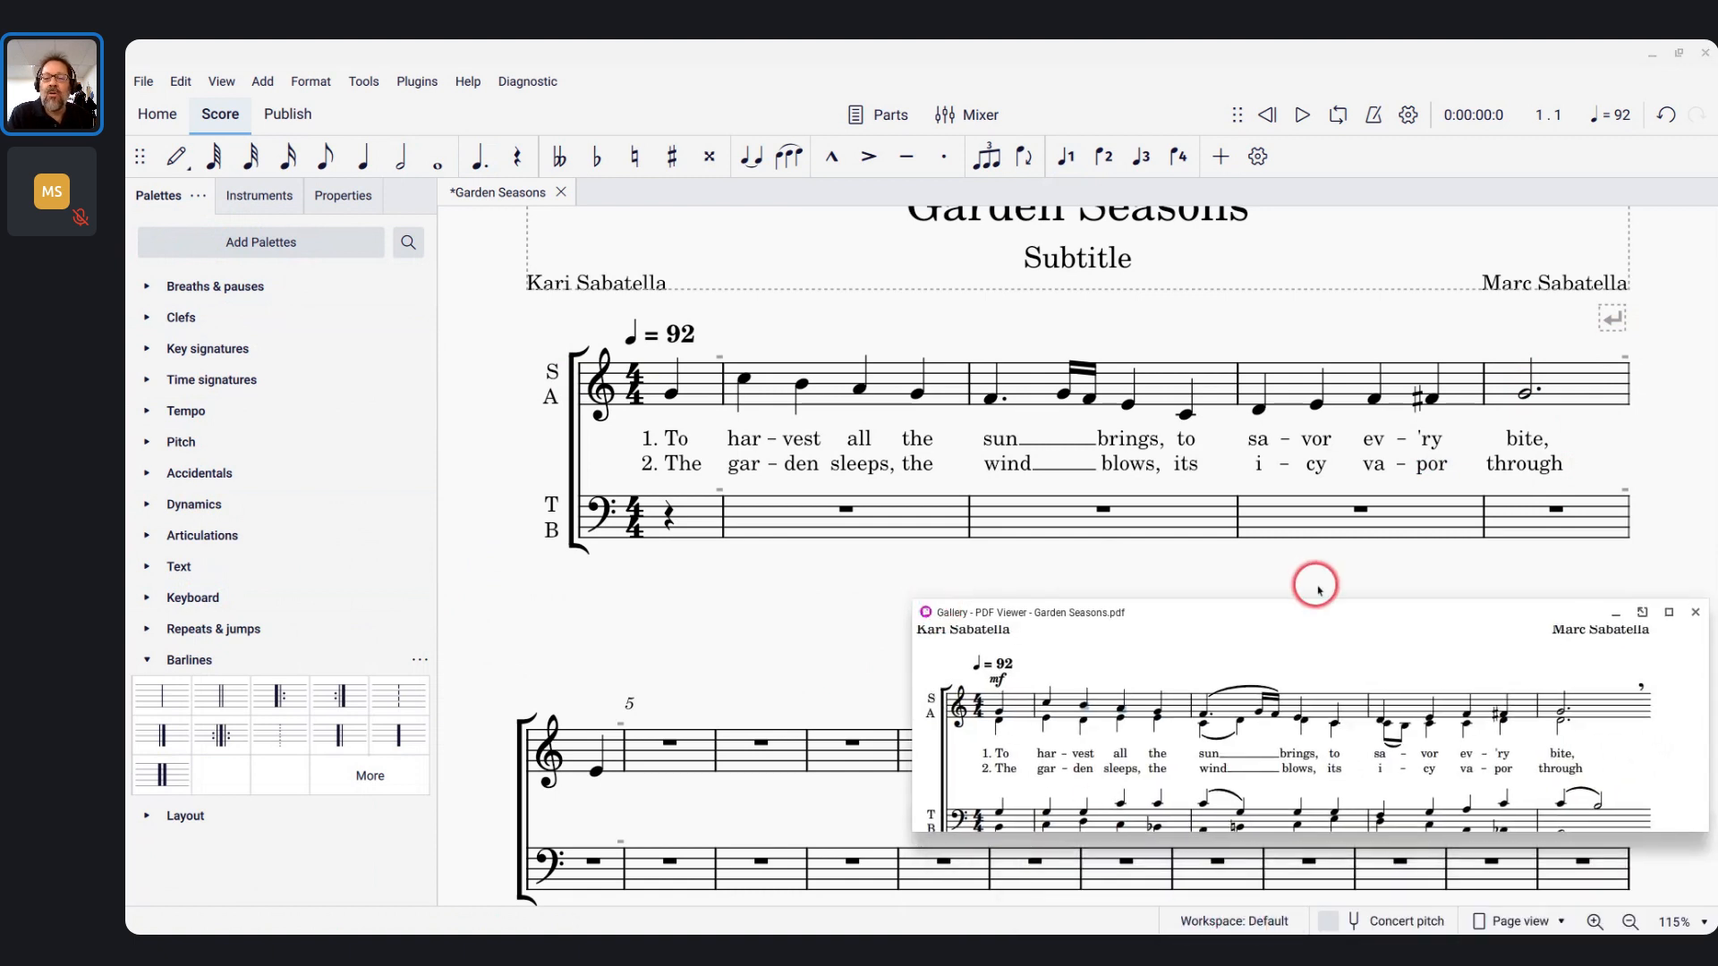
left_click_drag(1316, 588, 1319, 707)
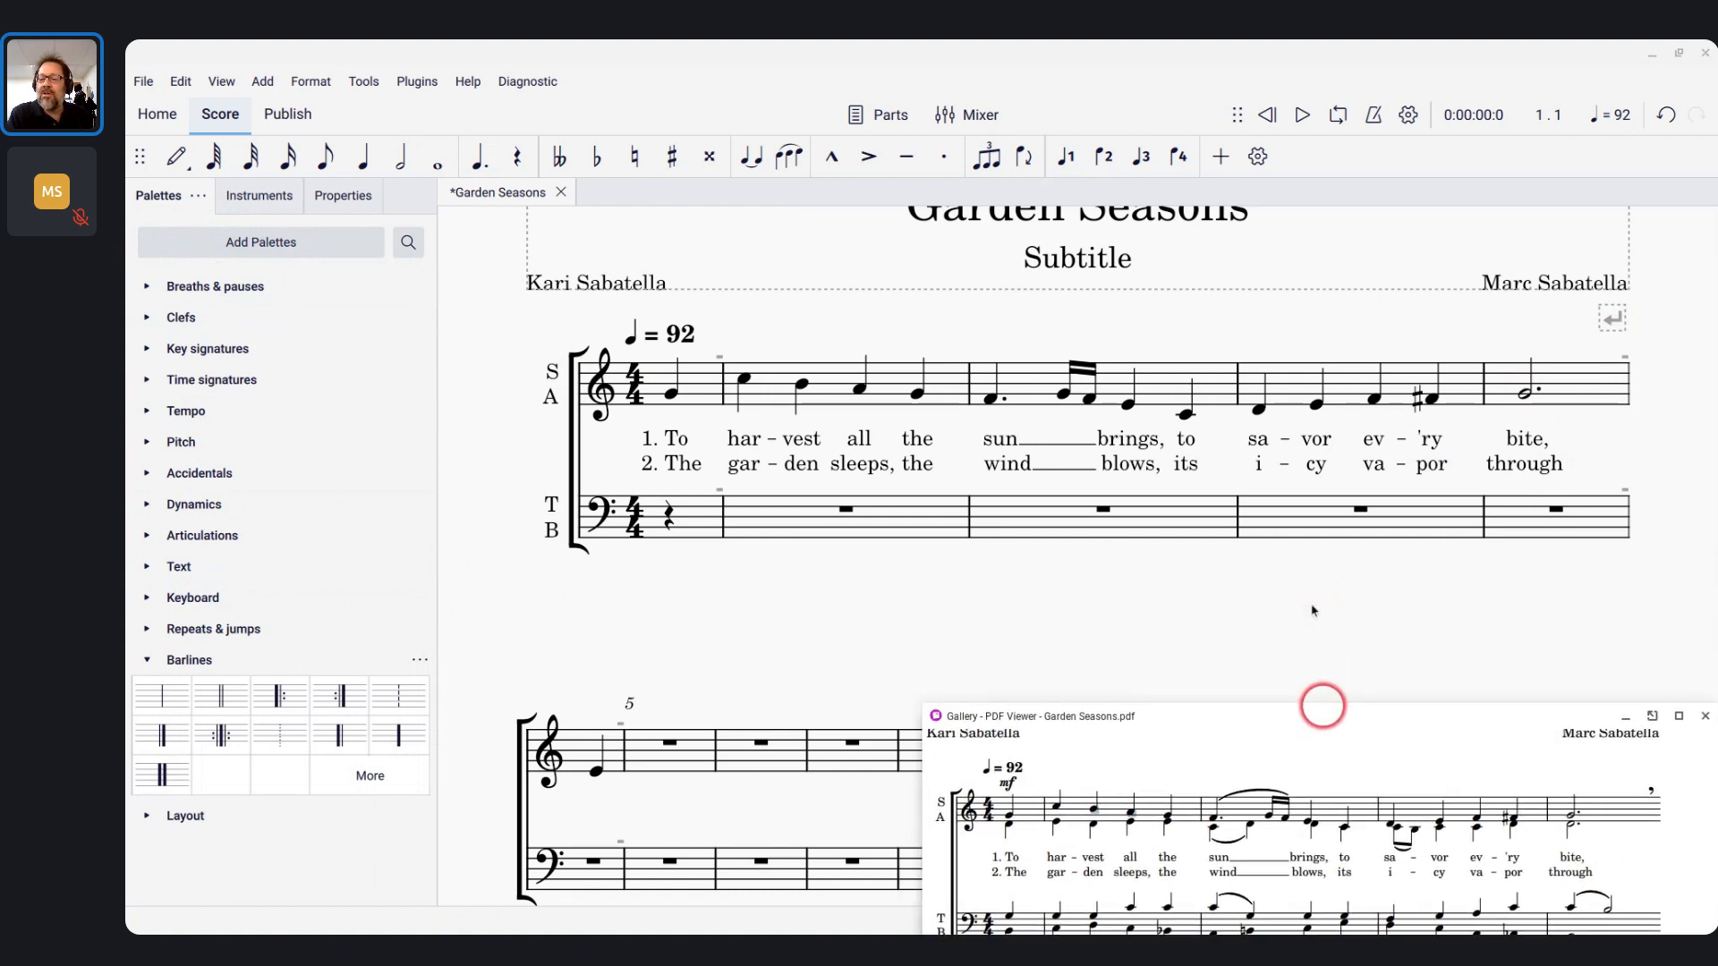
Remove the Breaths & pauses palette from the palette list and check that it is offered among the palettes to add
left_click(267, 288)
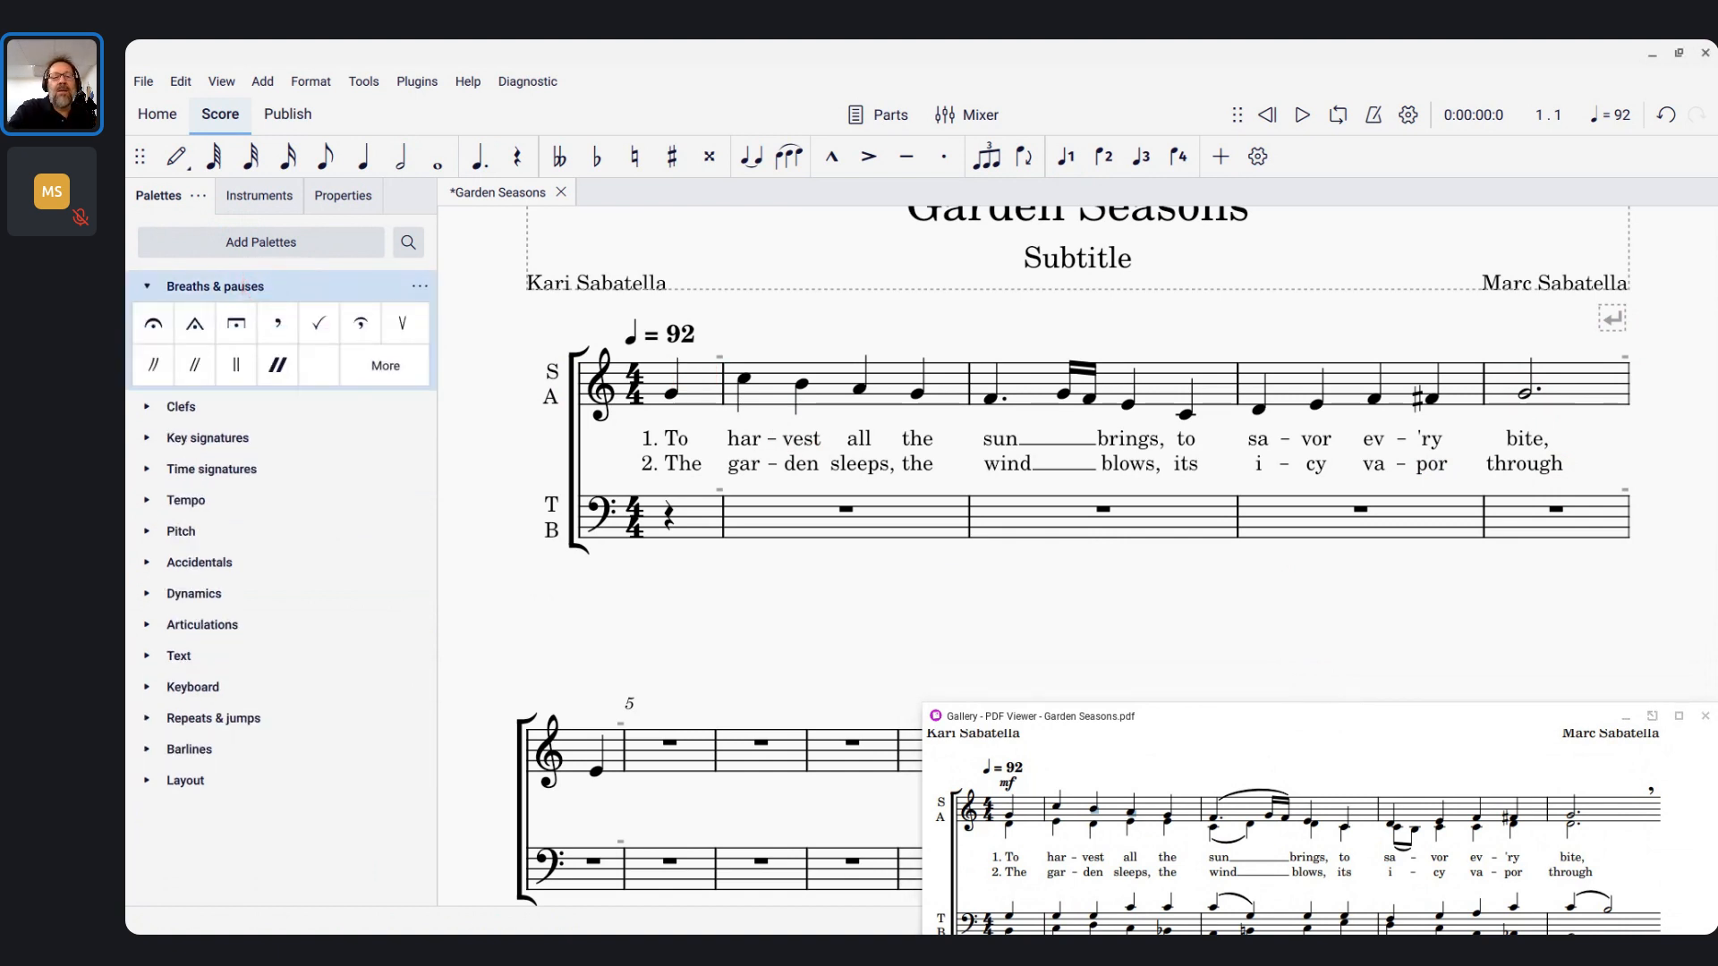
key("BackSpace")
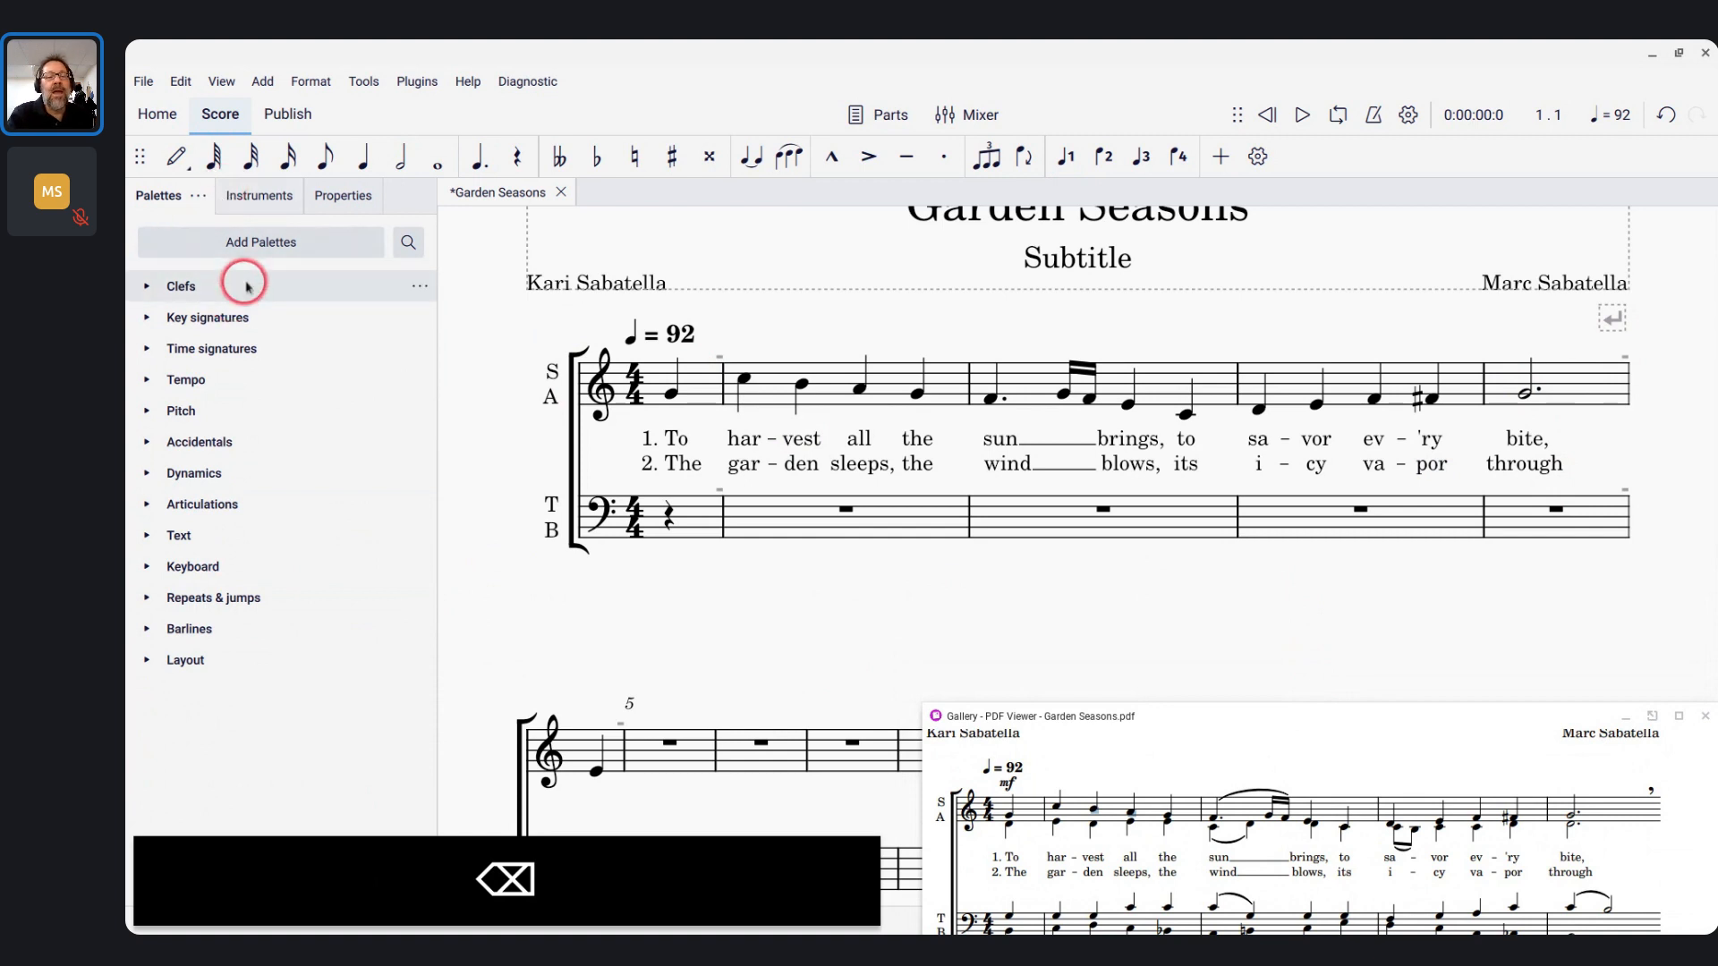
left_click(245, 243)
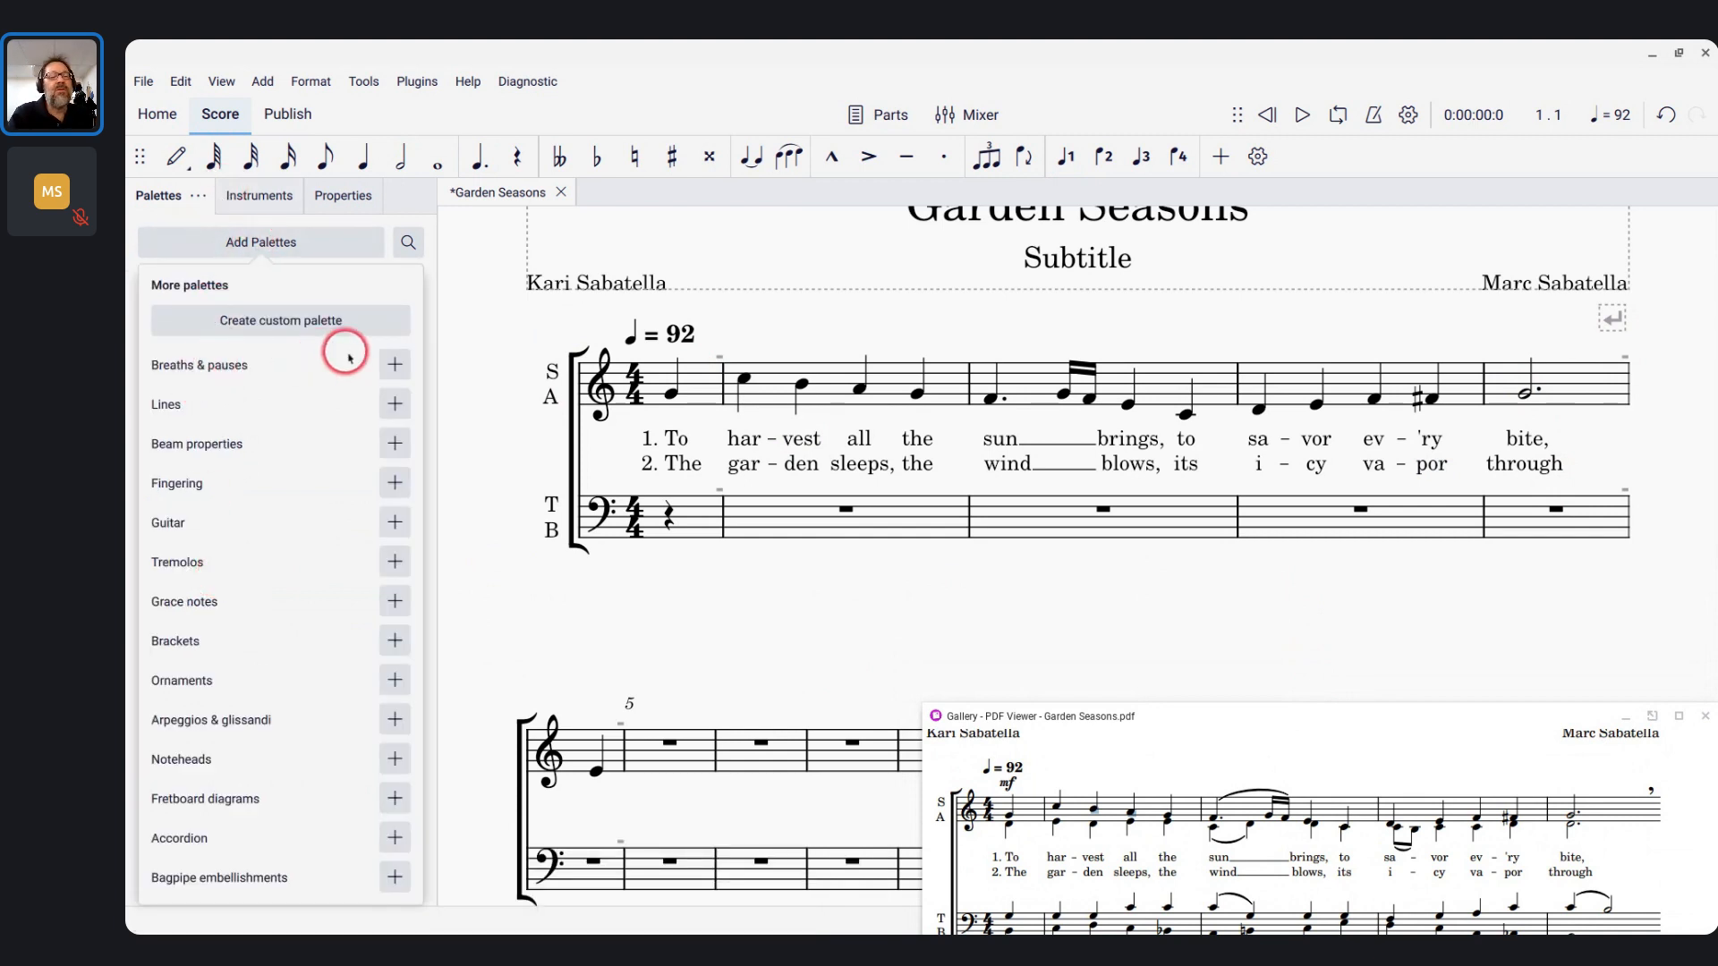
left_click(452, 339)
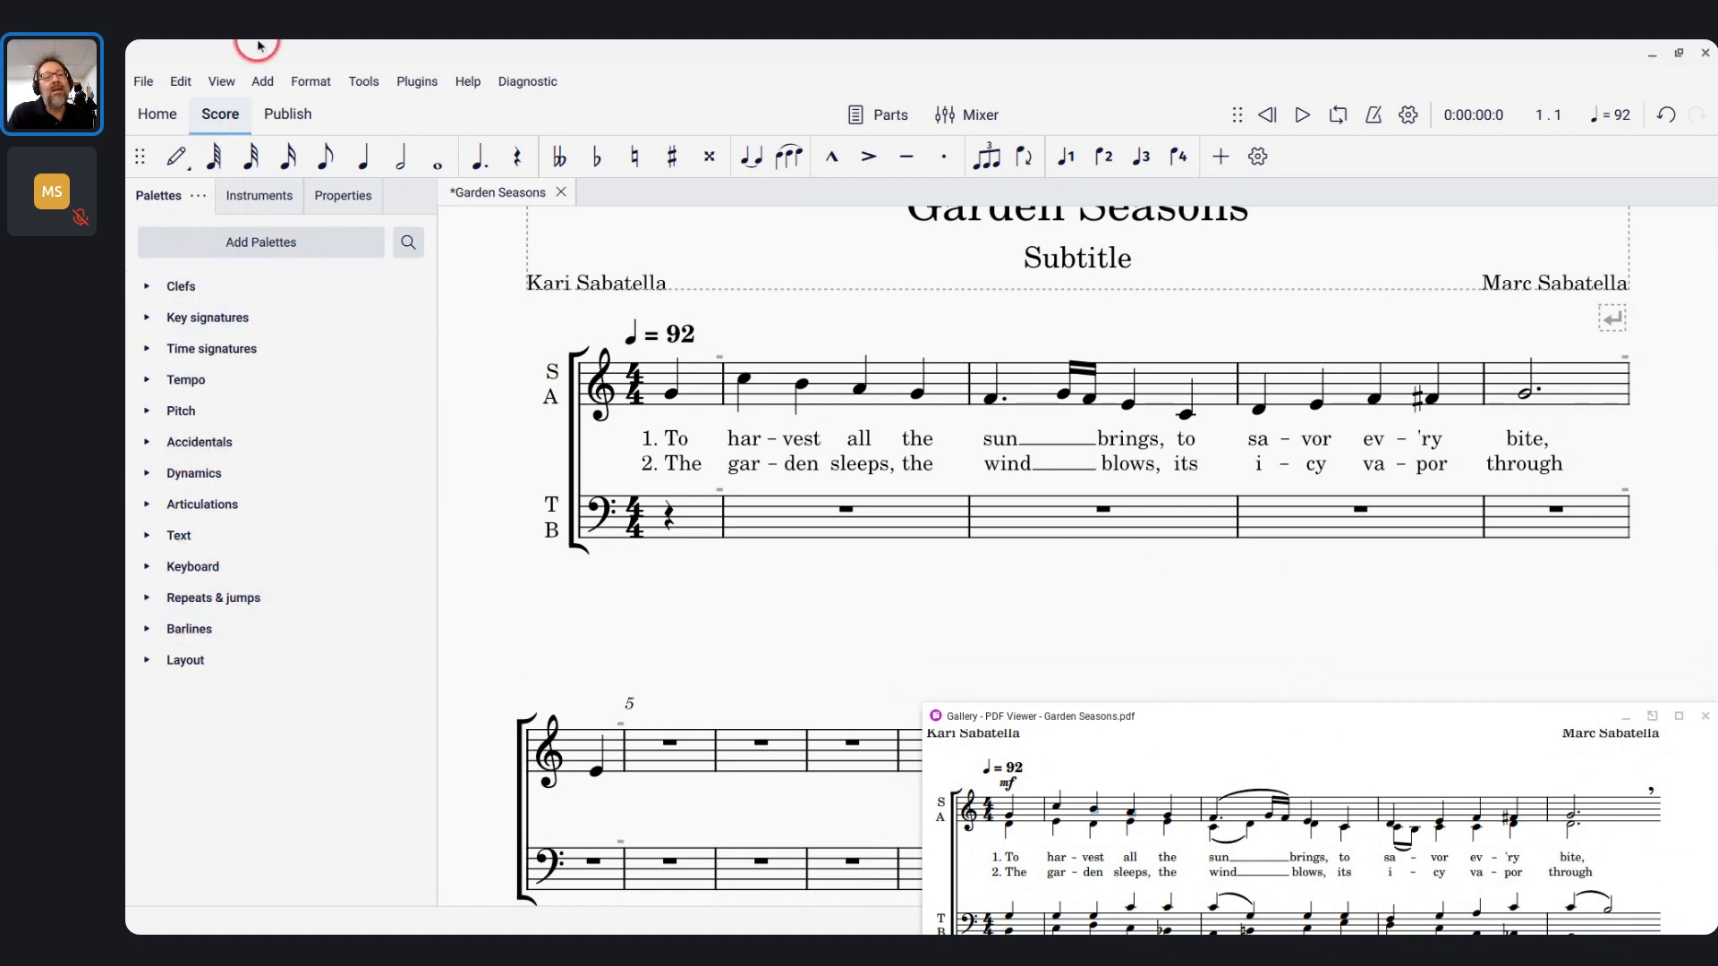
Add a comma breath mark after the dotted half note ending the first system, using the Master palette's Breaths & pauses symbols
left_click(219, 81)
left_click(289, 189)
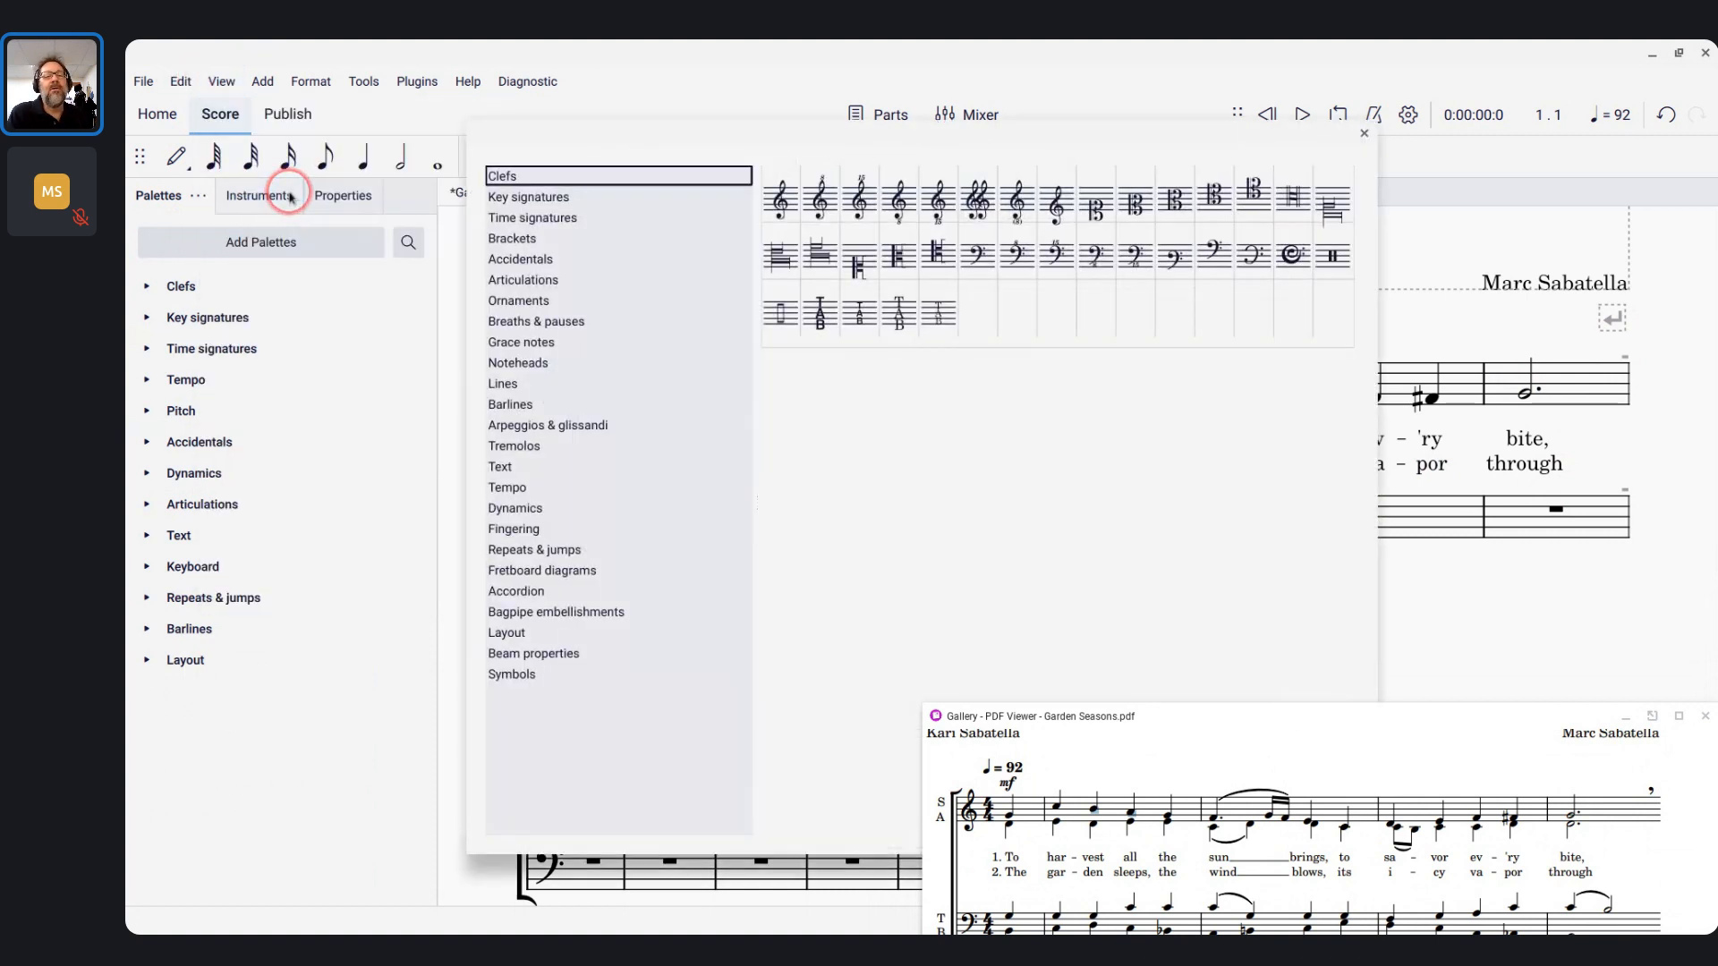
left_click(606, 322)
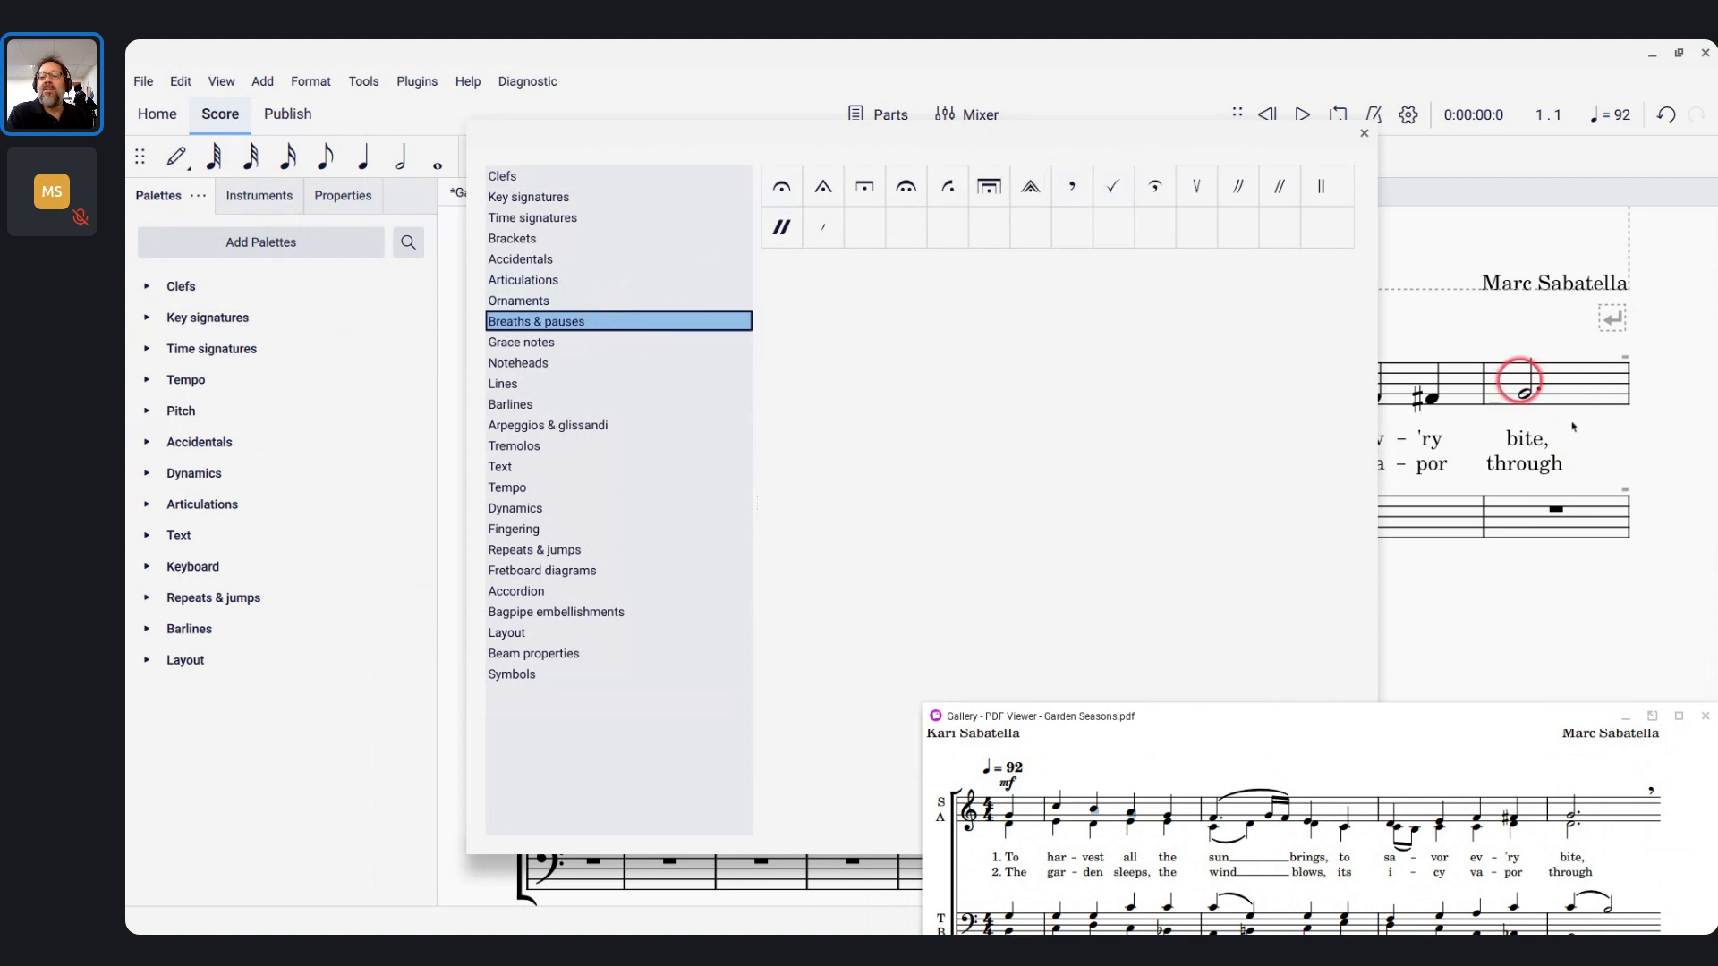
left_click(1523, 399)
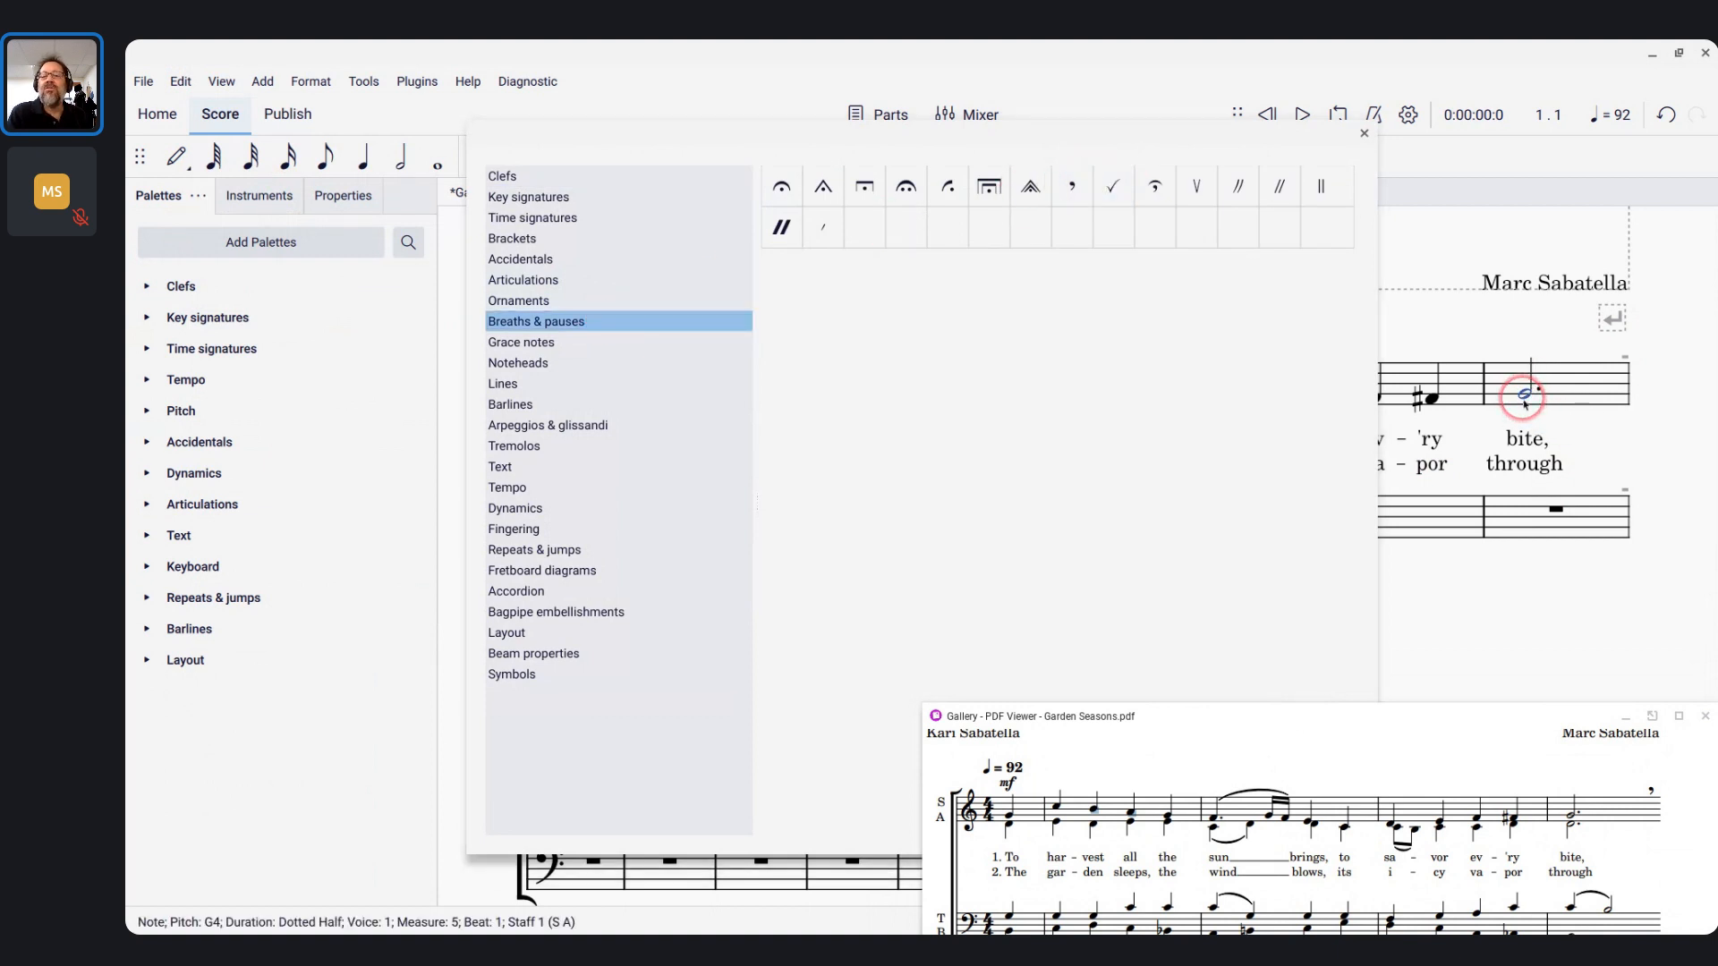
left_click(1072, 187)
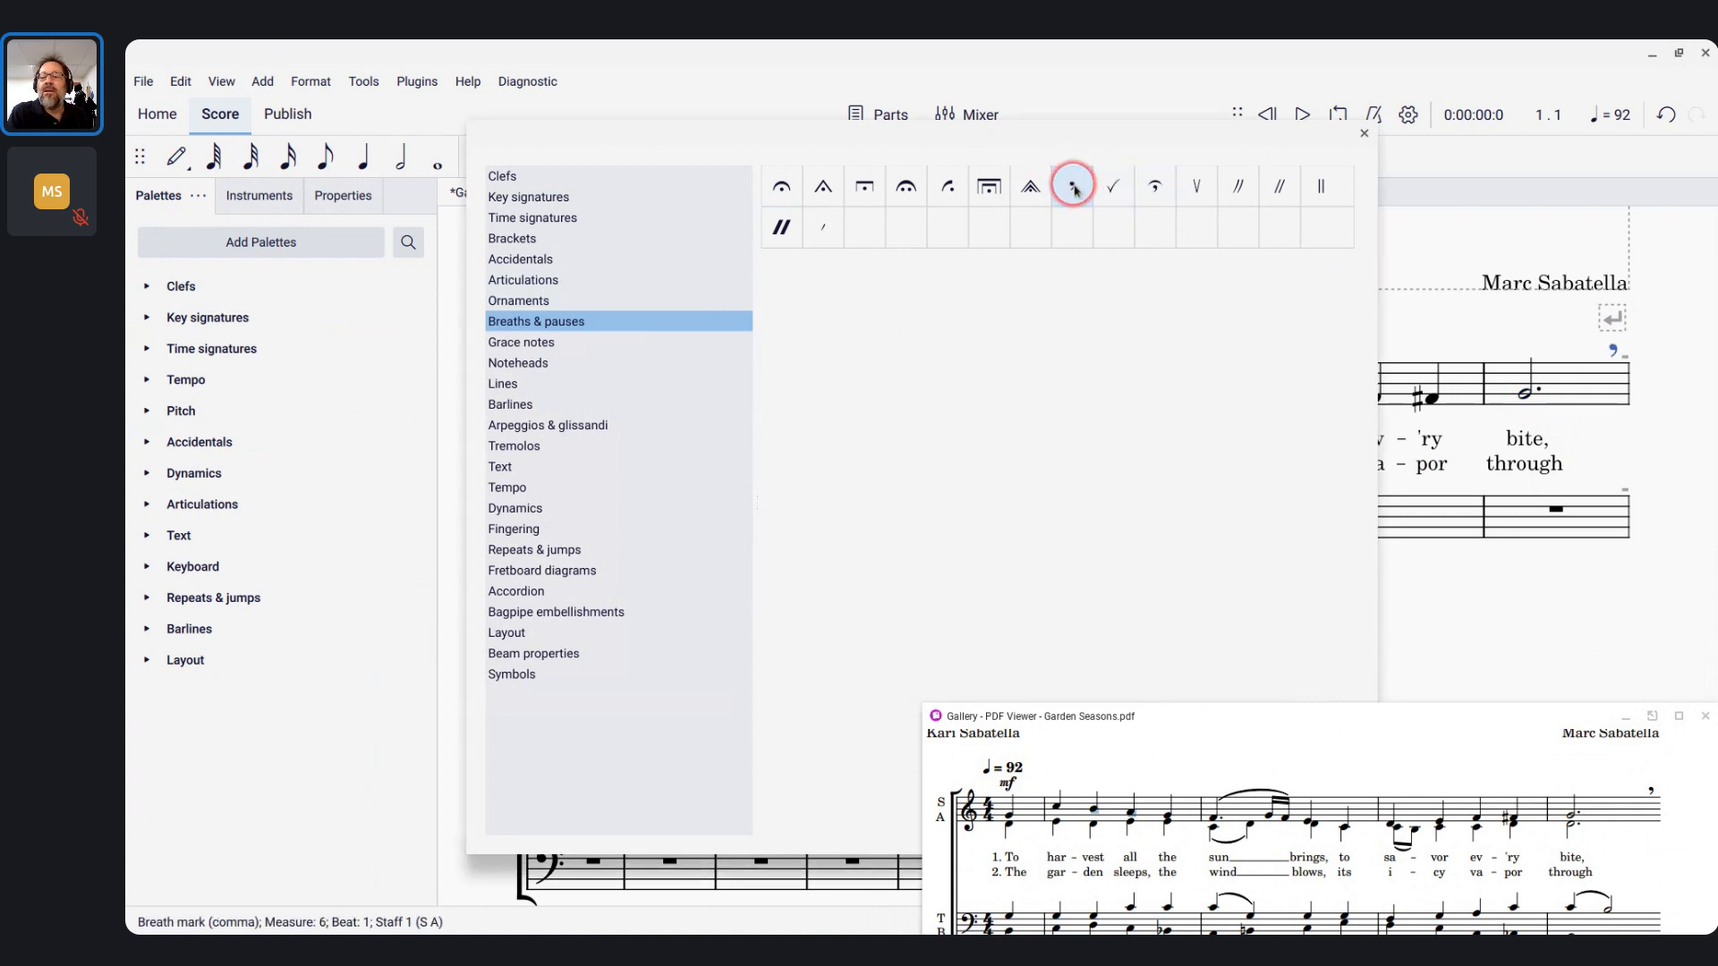
left_click(1360, 133)
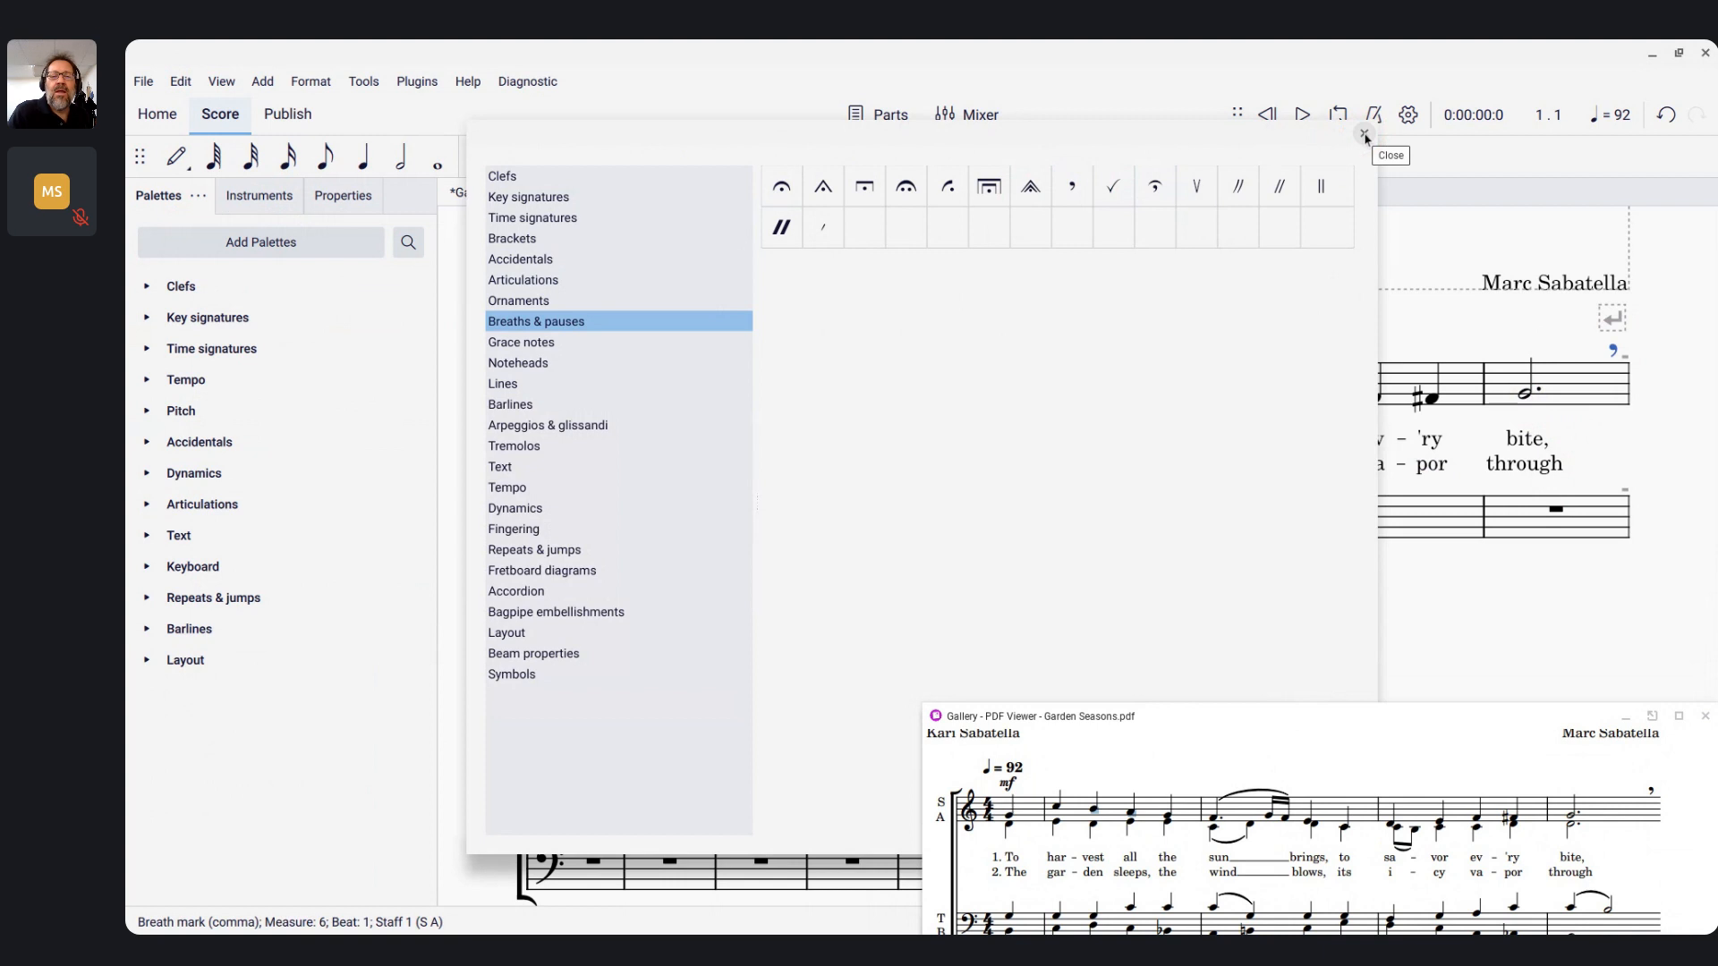
left_click(1364, 132)
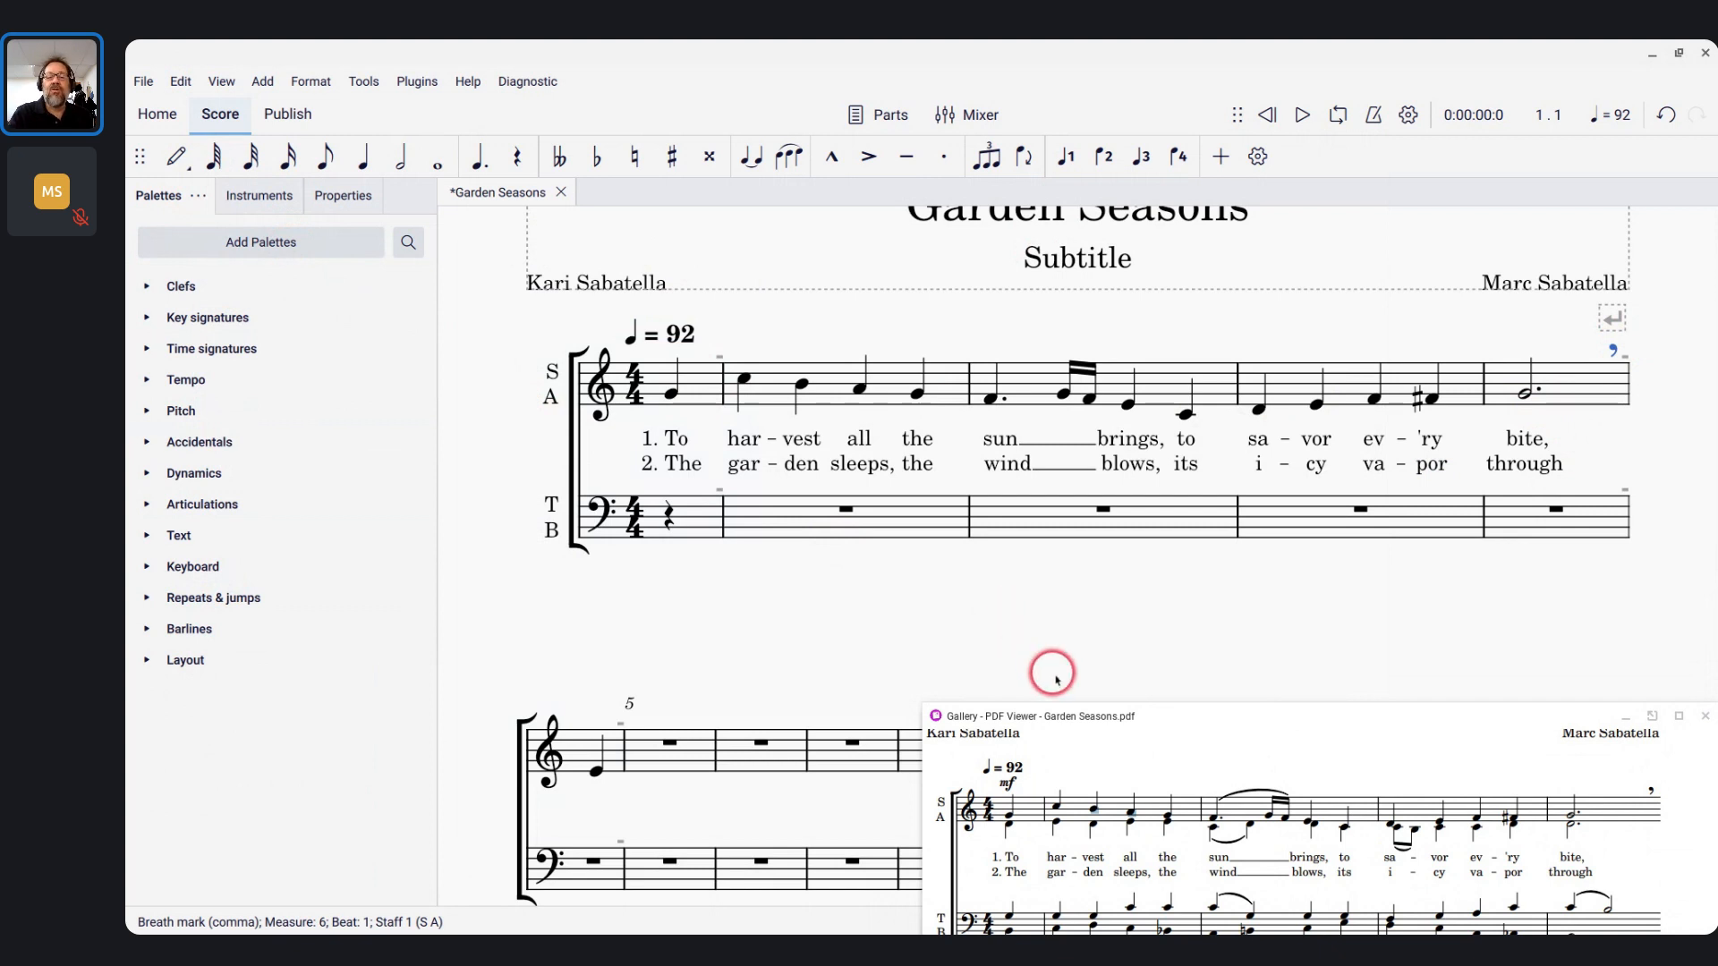
Switch the workspace to Demonstration
left_click_drag(1065, 714, 1059, 644)
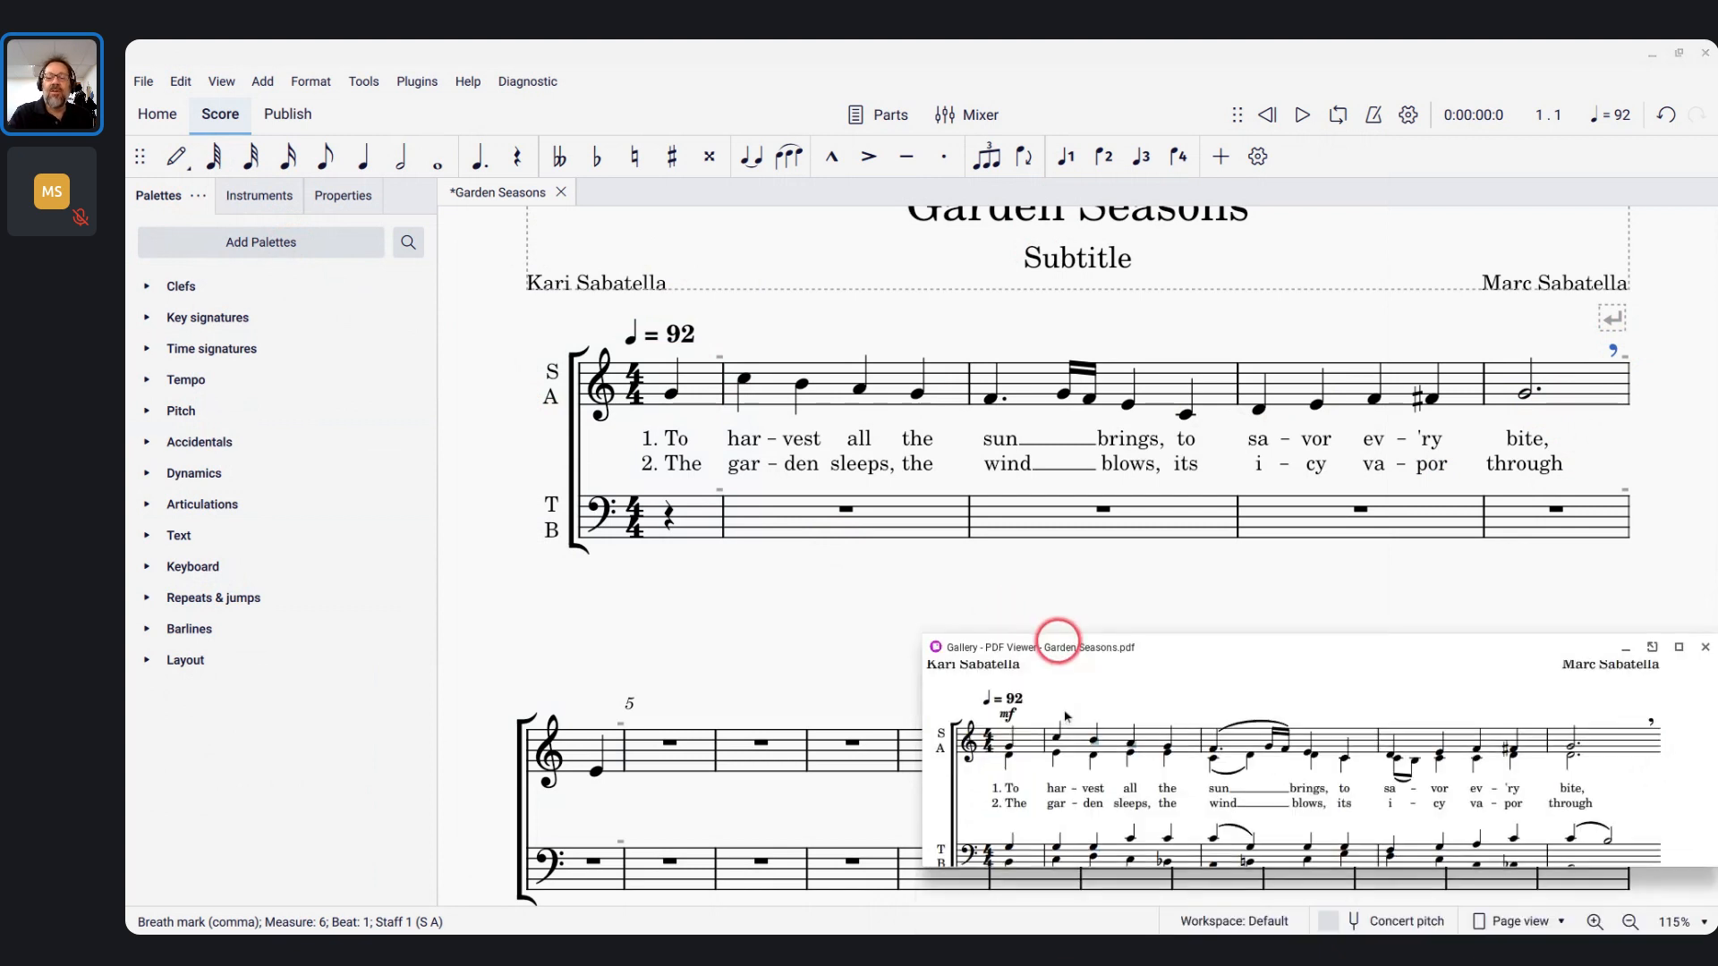
left_click(1239, 920)
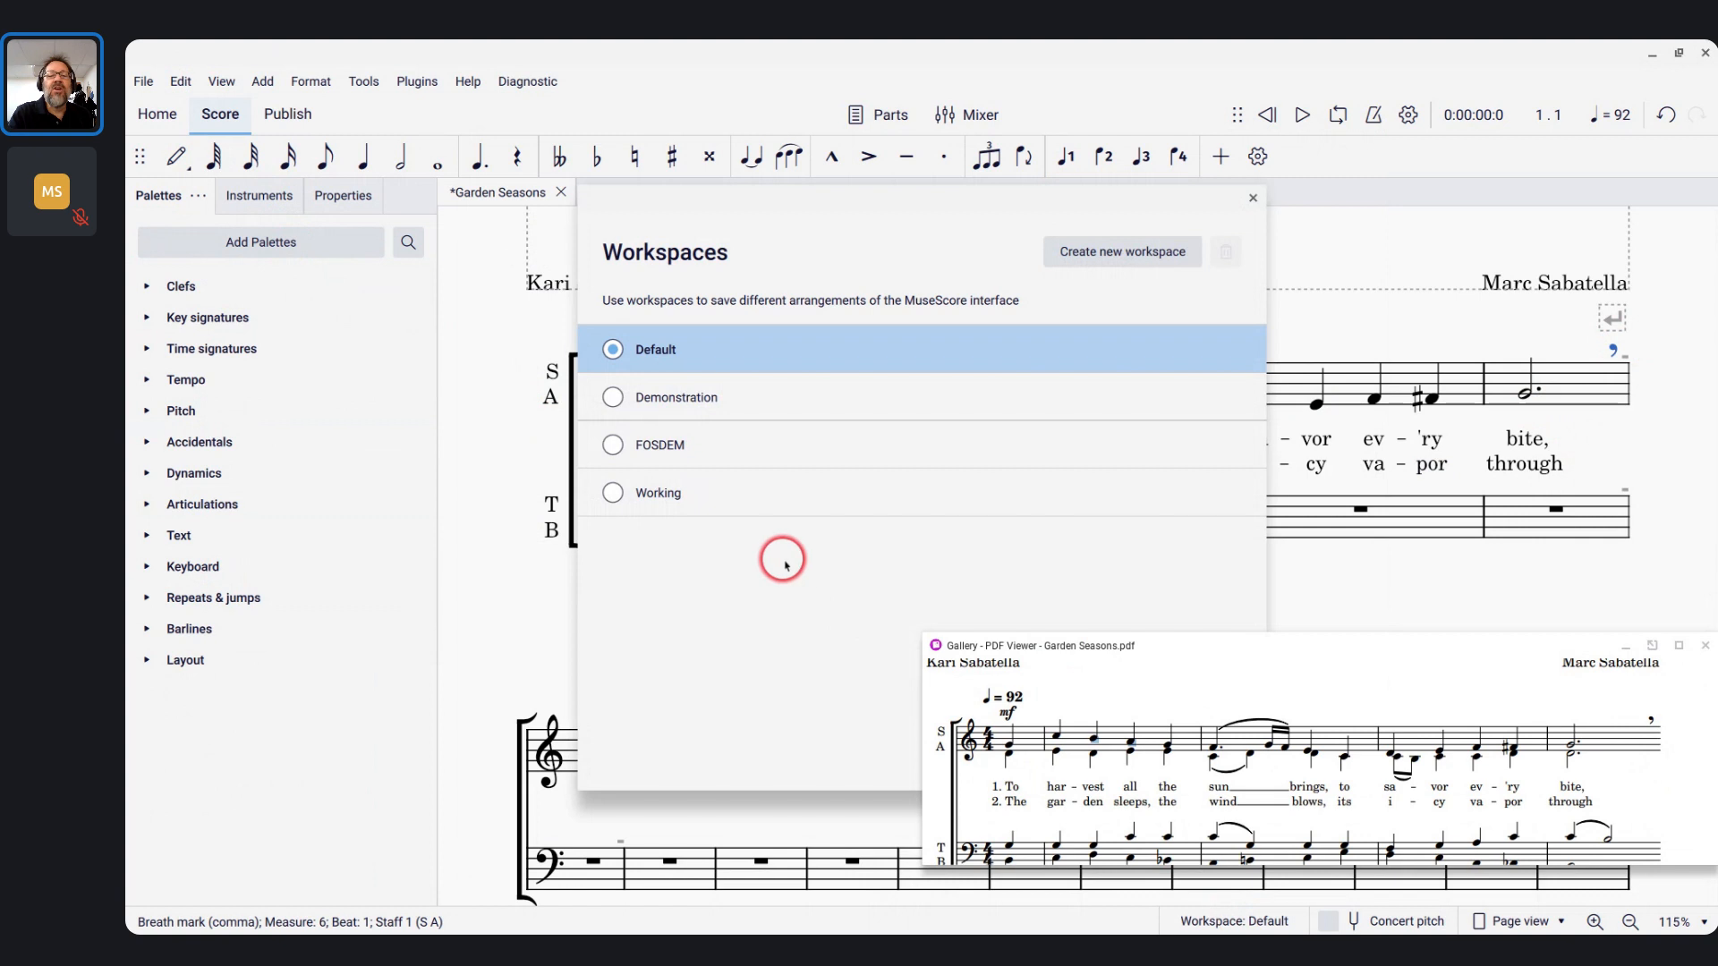
left_click(611, 494)
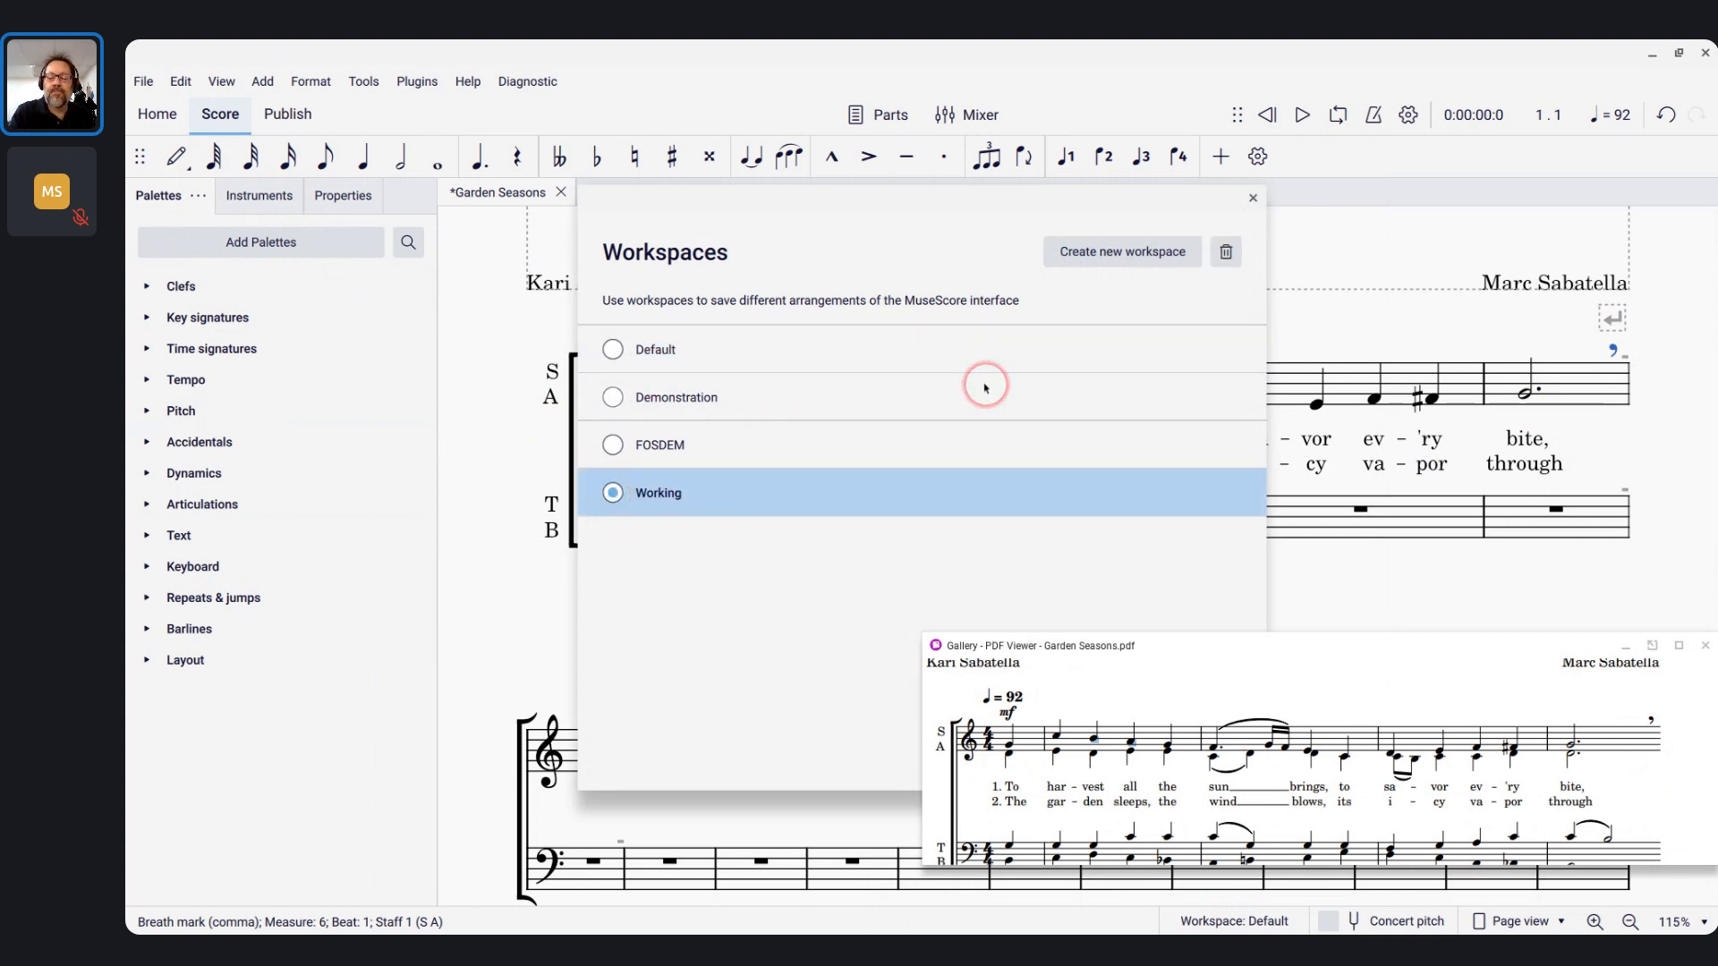
left_click(613, 397)
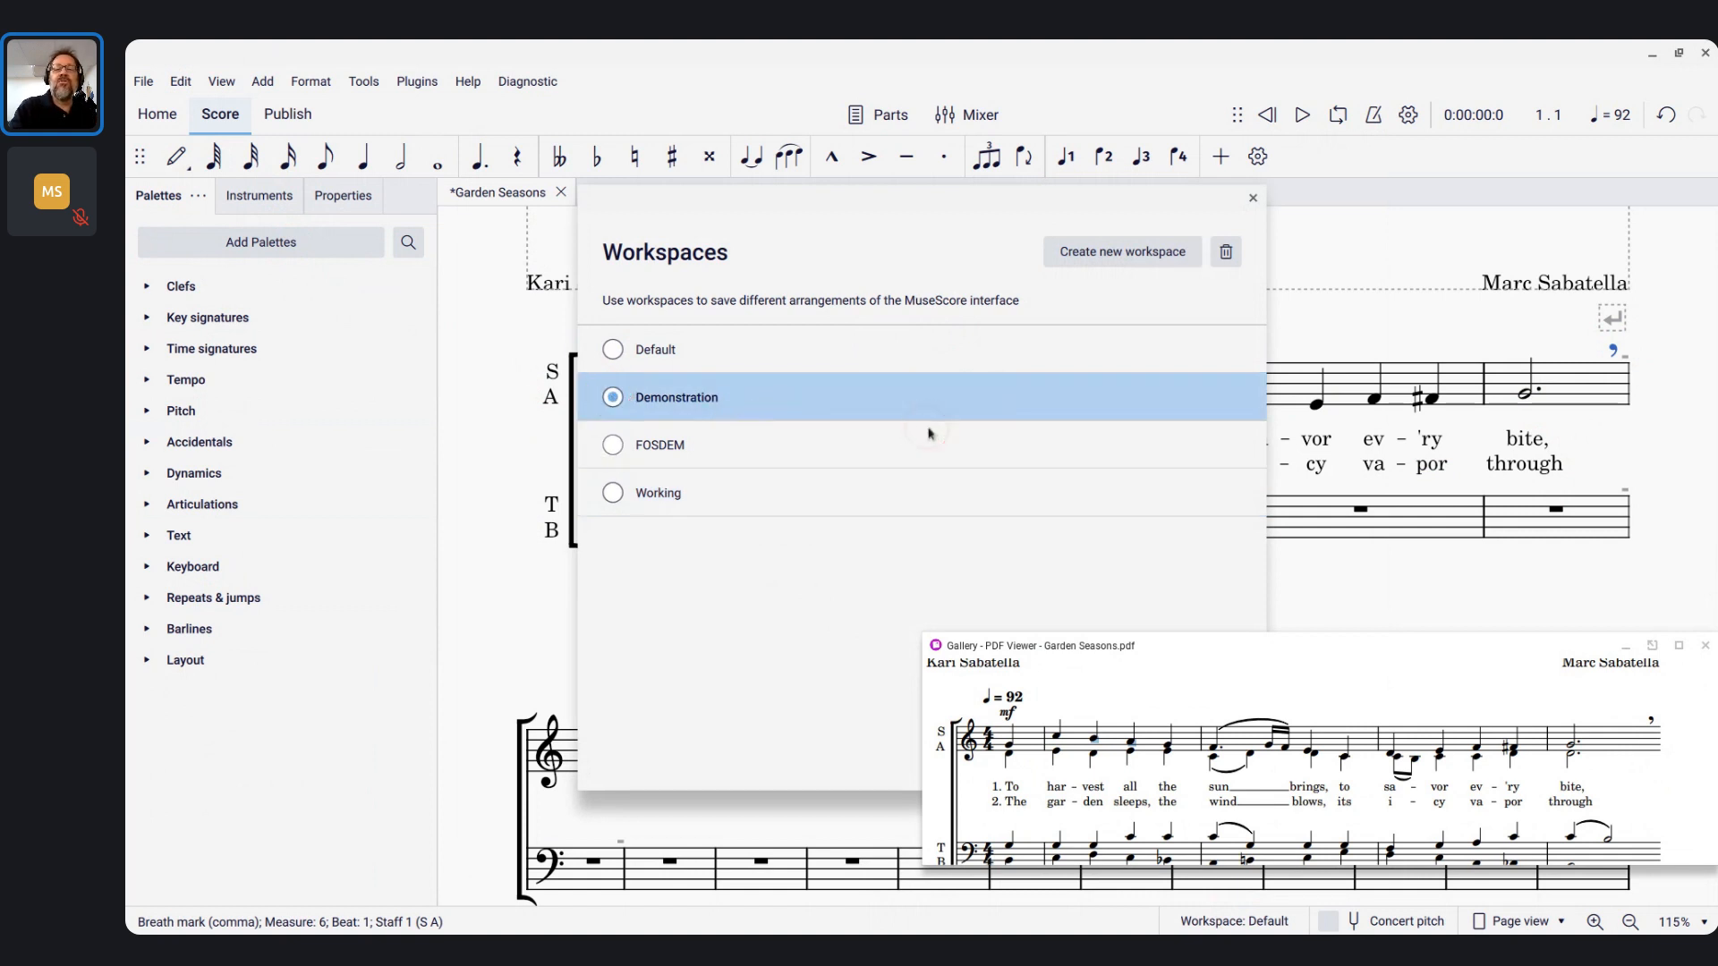
key("Return")
left_click(781, 394)
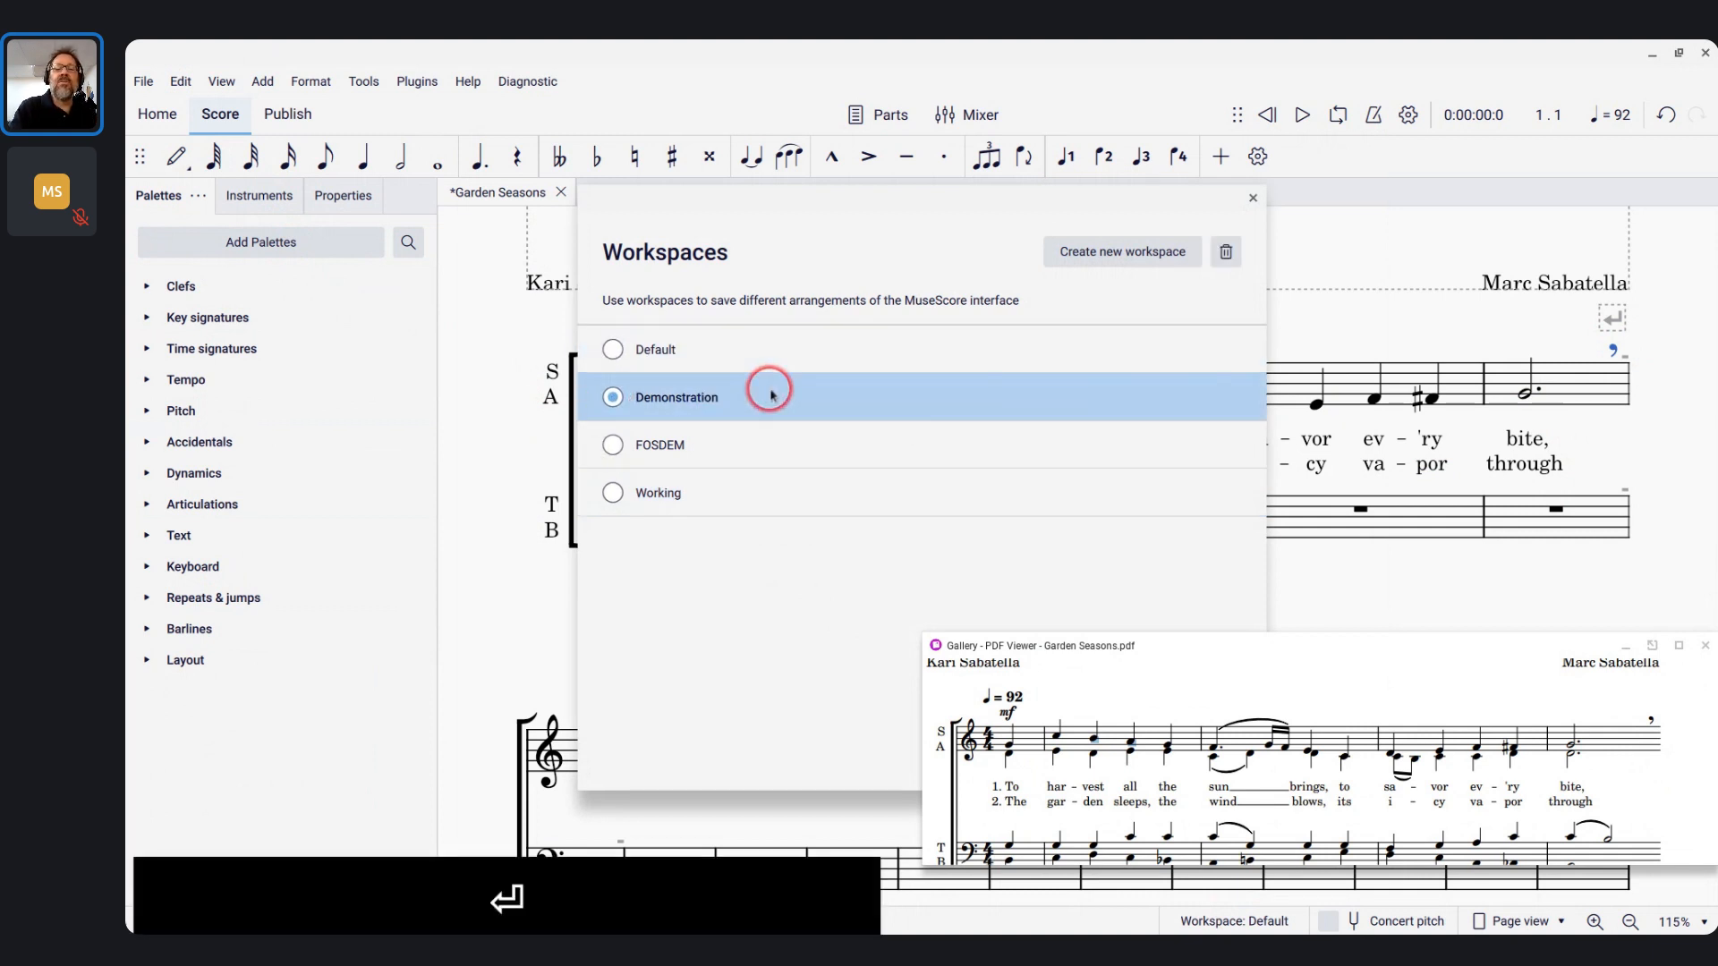
left_click_drag(805, 191, 614, 119)
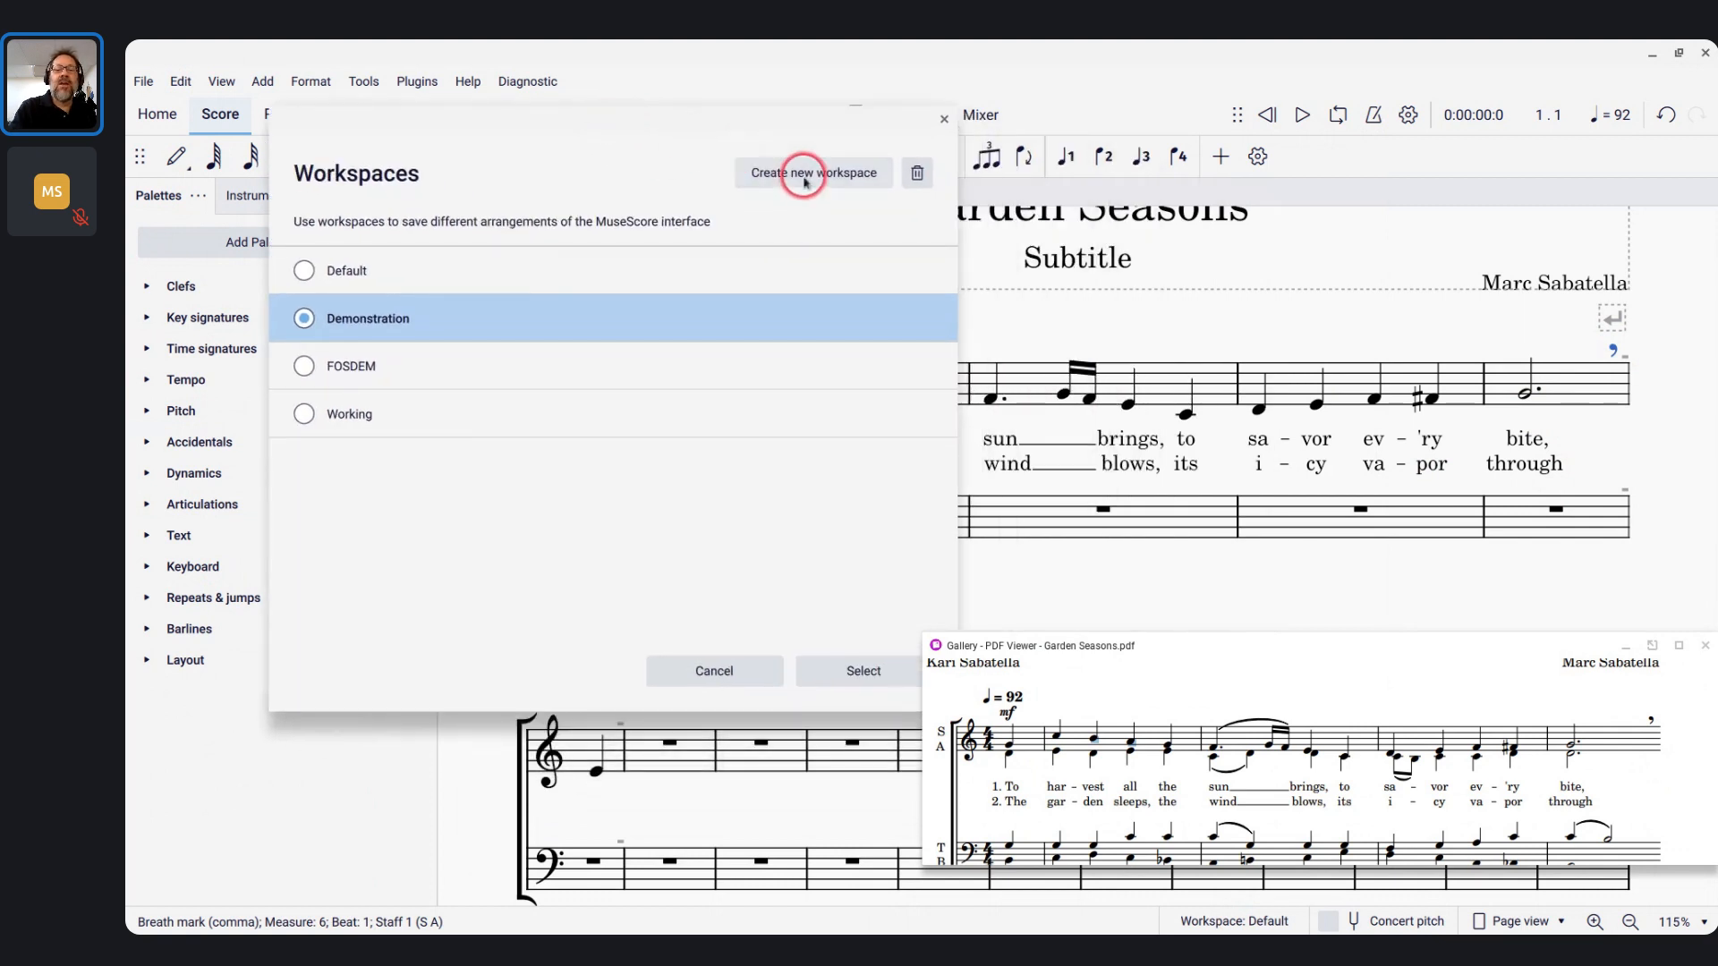
left_click(844, 677)
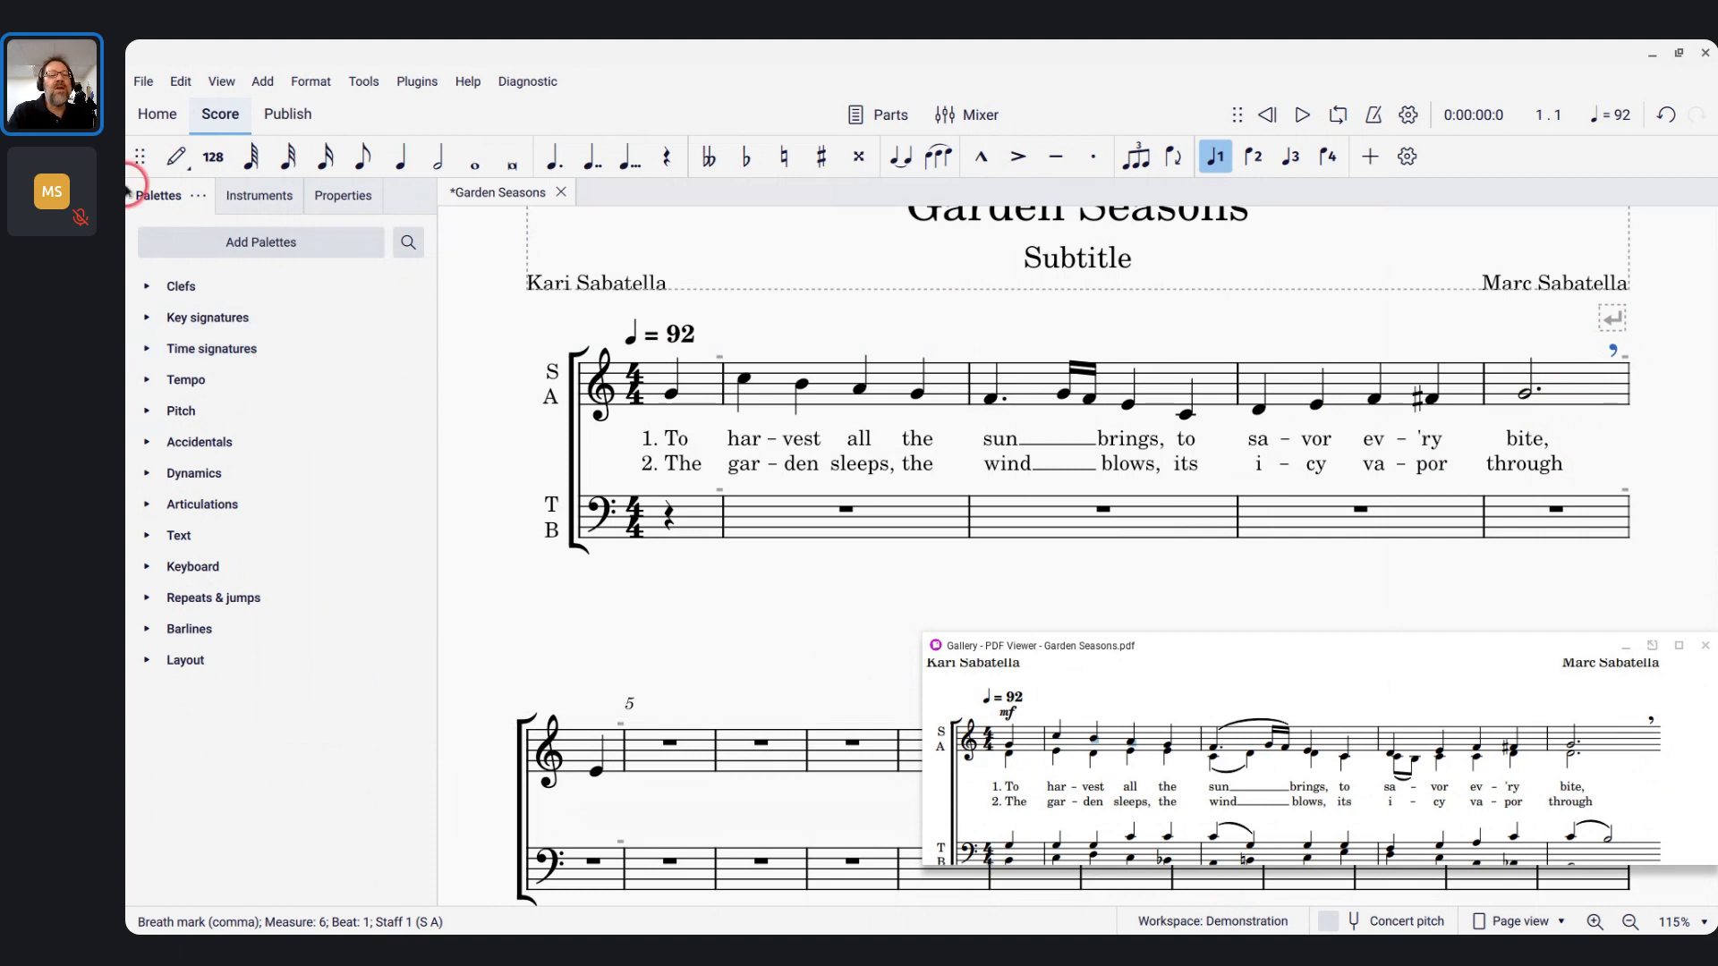
Add the Breaths & pauses palette to this workspace and place it directly below Articulations in the palette list
left_click(295, 252)
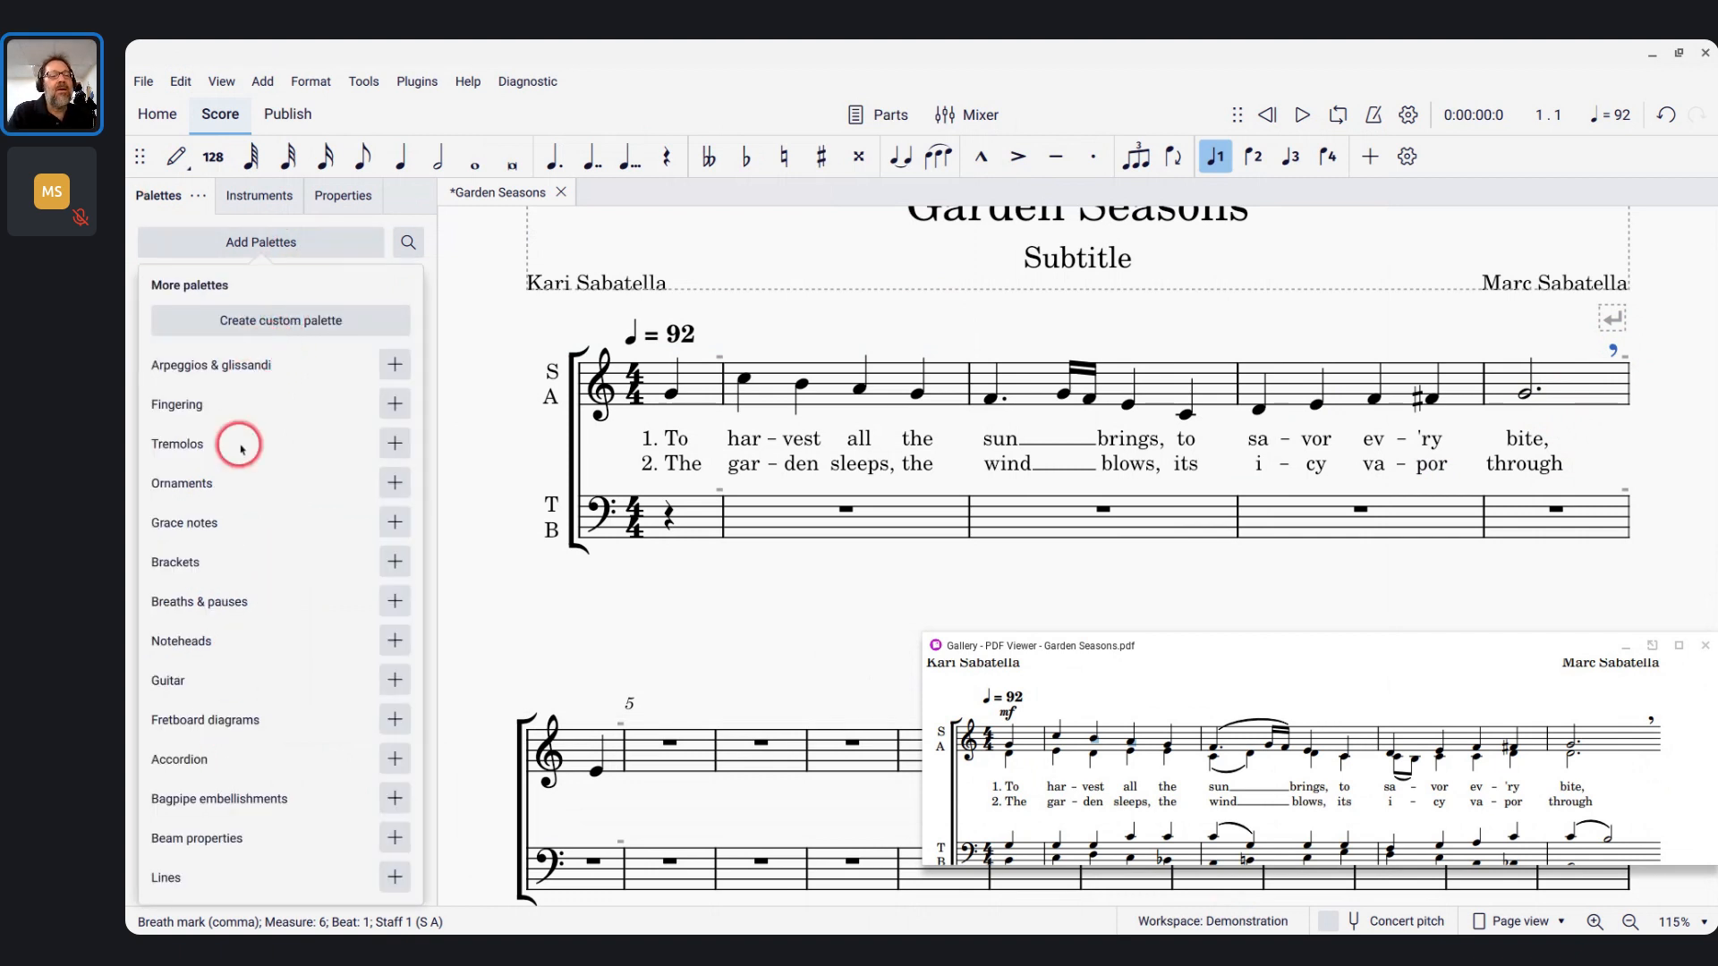
left_click(394, 600)
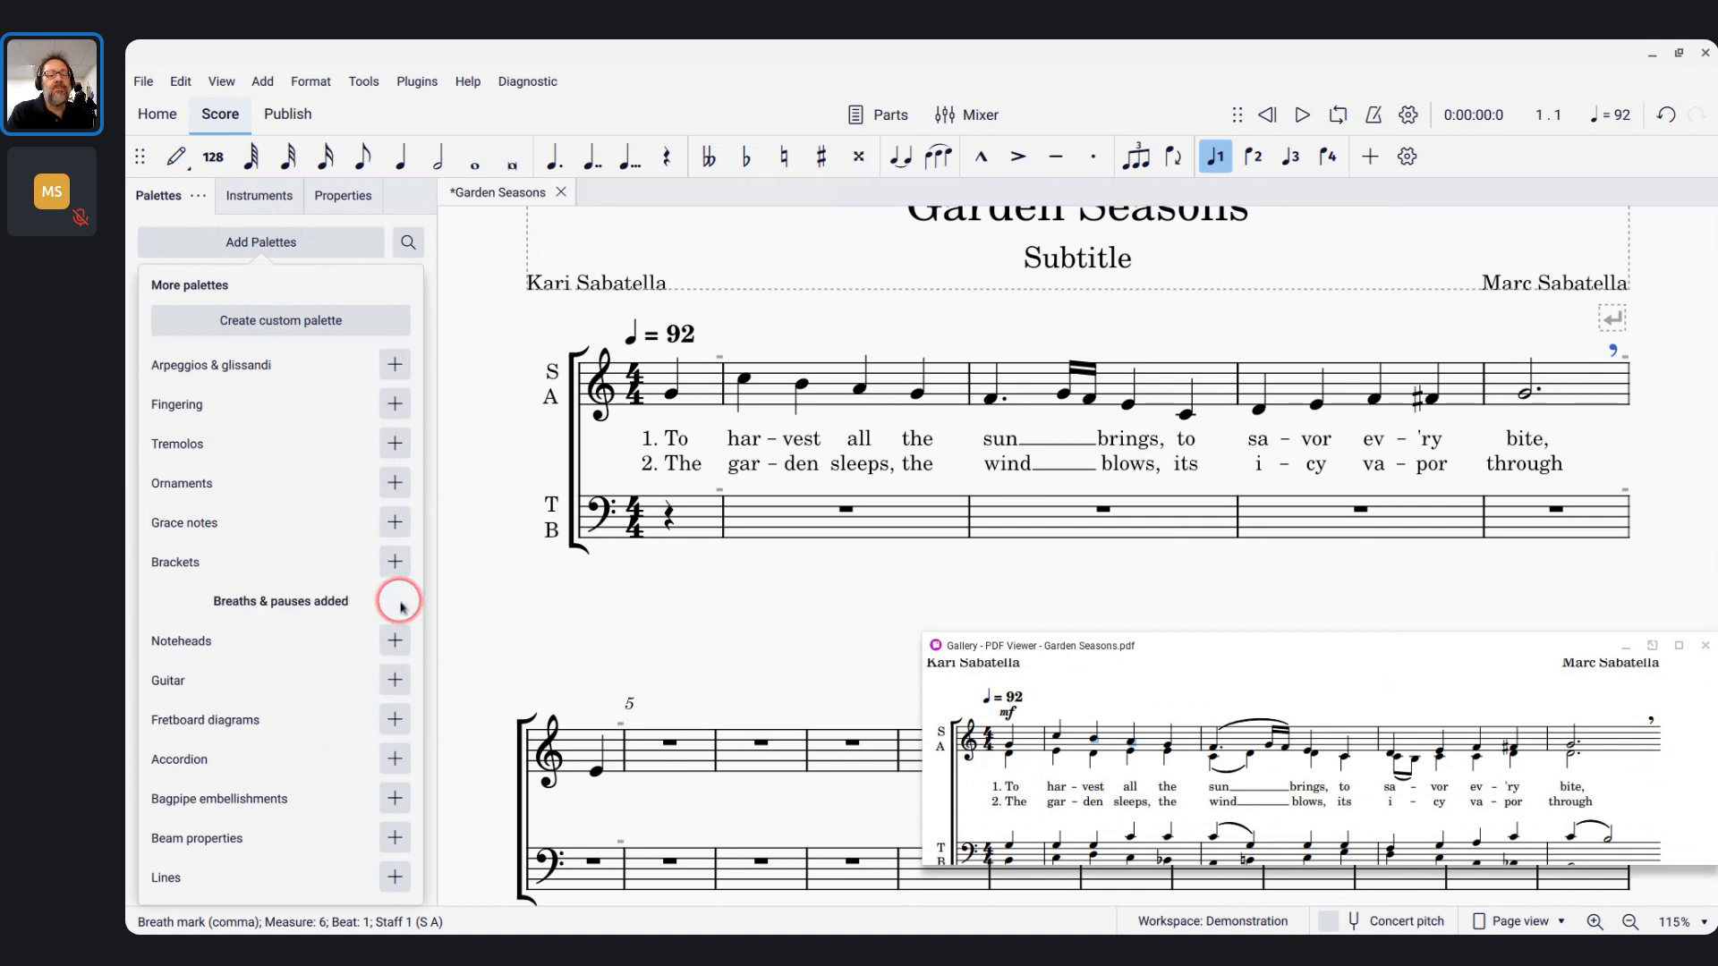
left_click(487, 611)
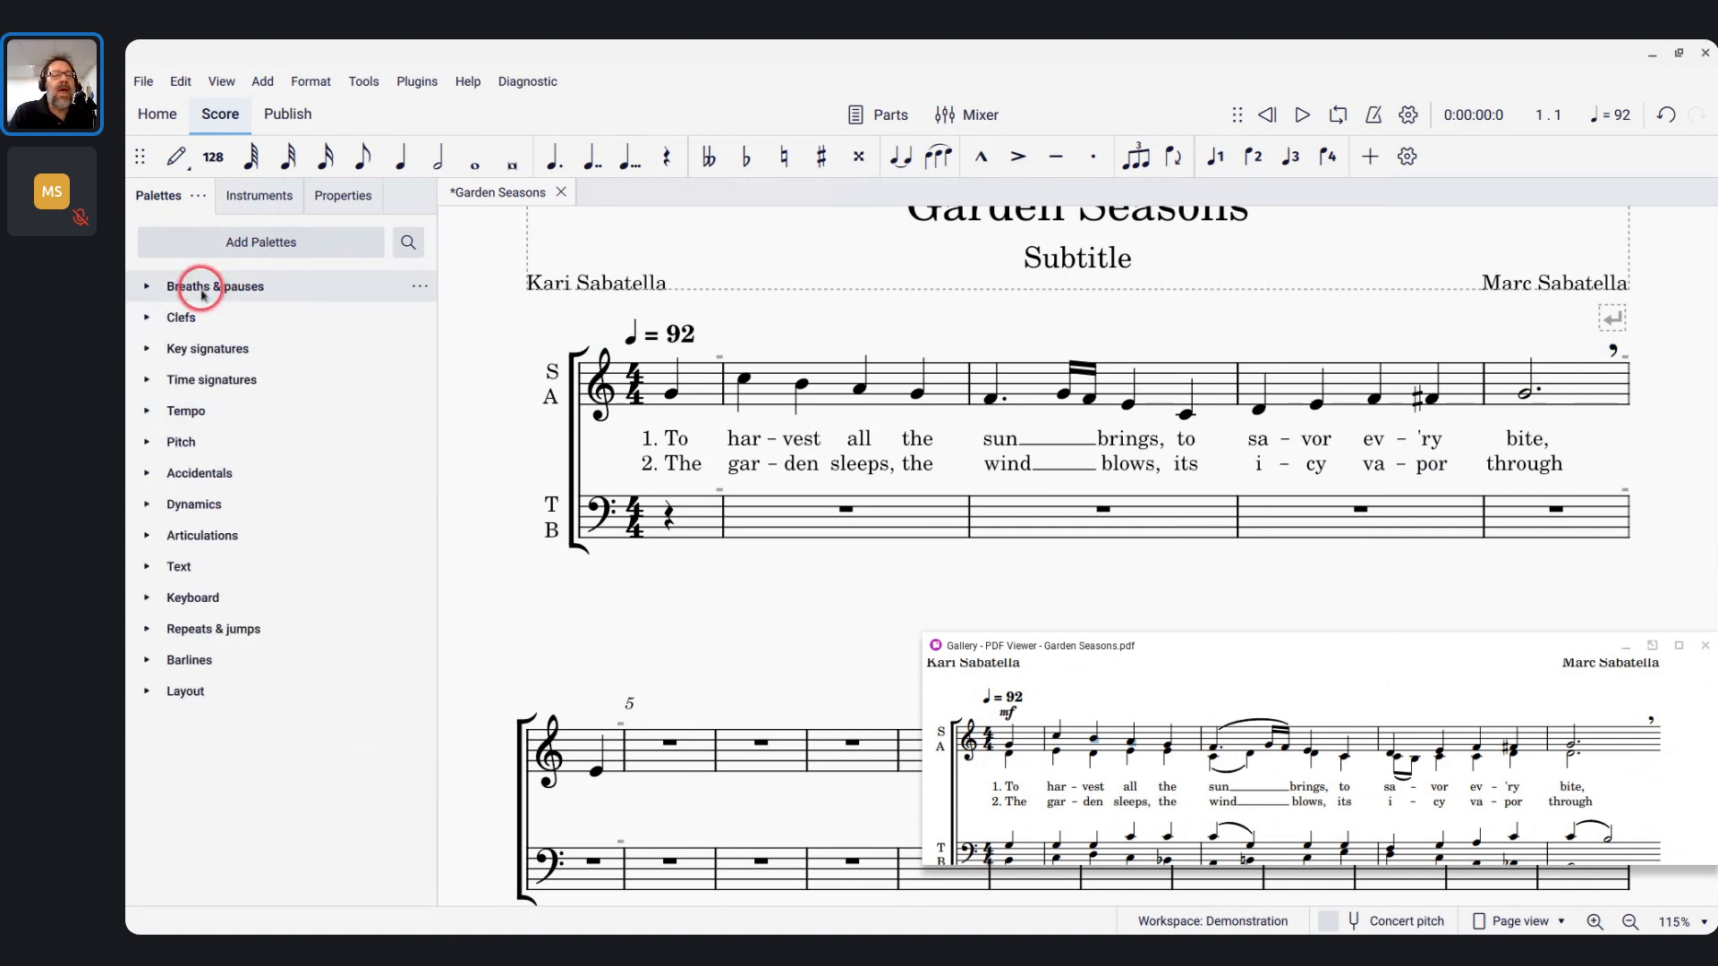
left_click_drag(204, 295, 218, 543)
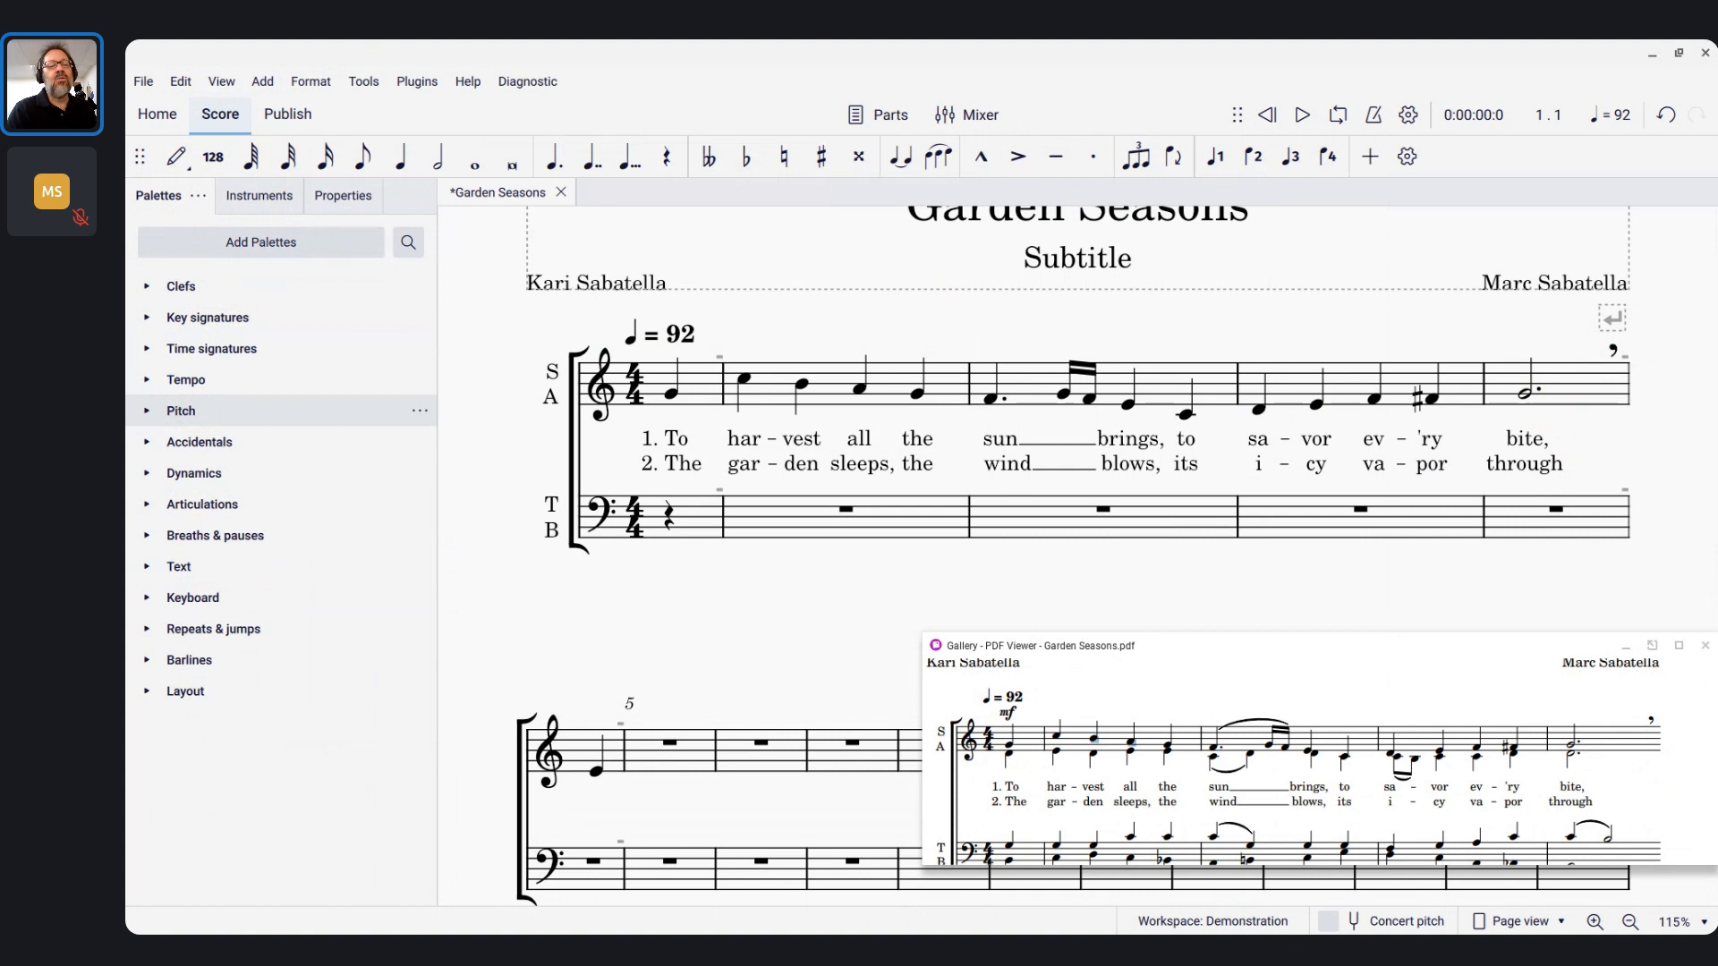
left_click(171, 292)
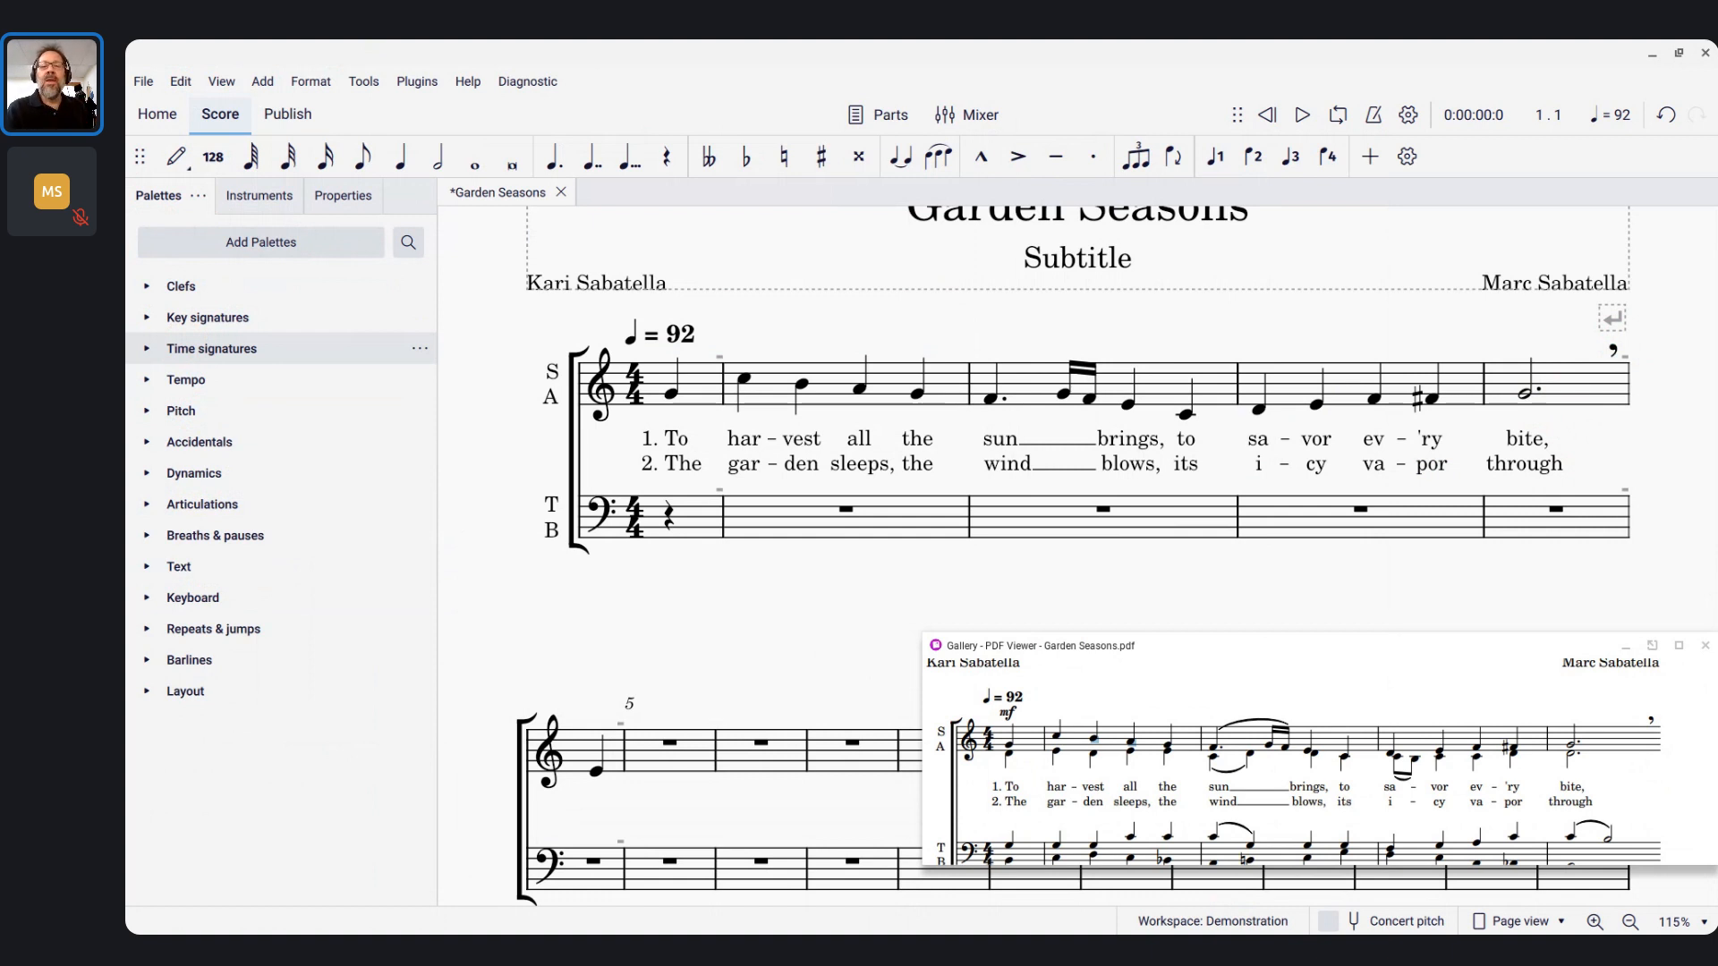
Look over the symbol categories in the Master palette and close it
left_click(222, 83)
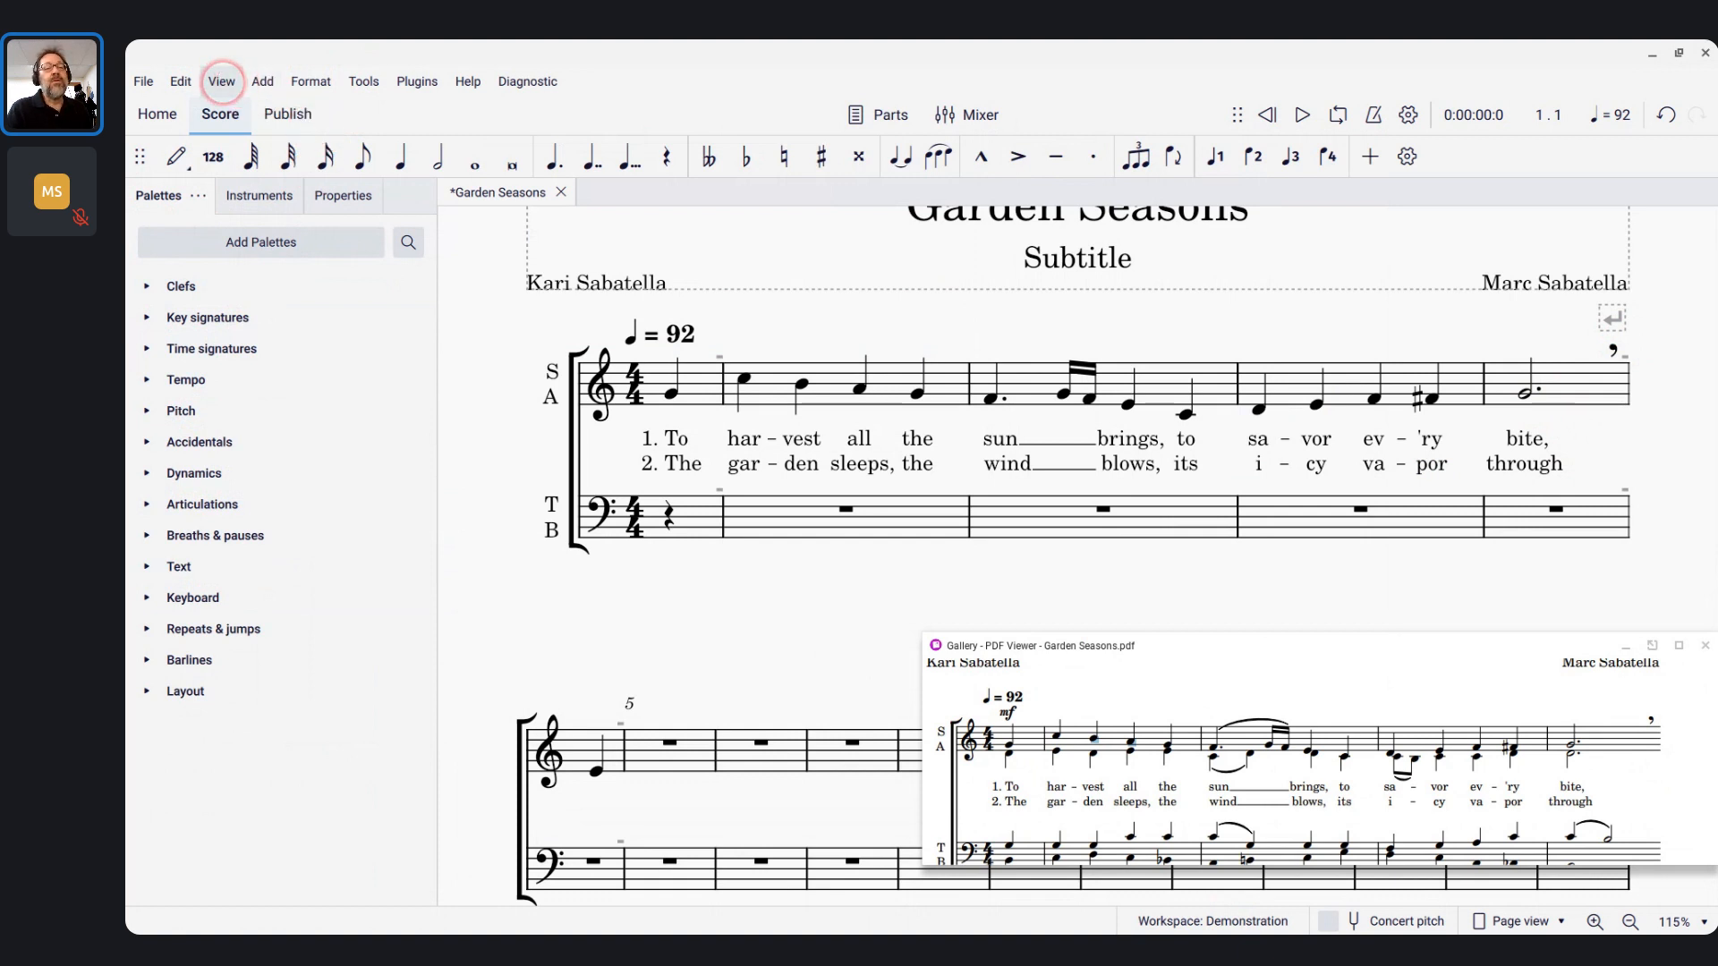
left_click(288, 184)
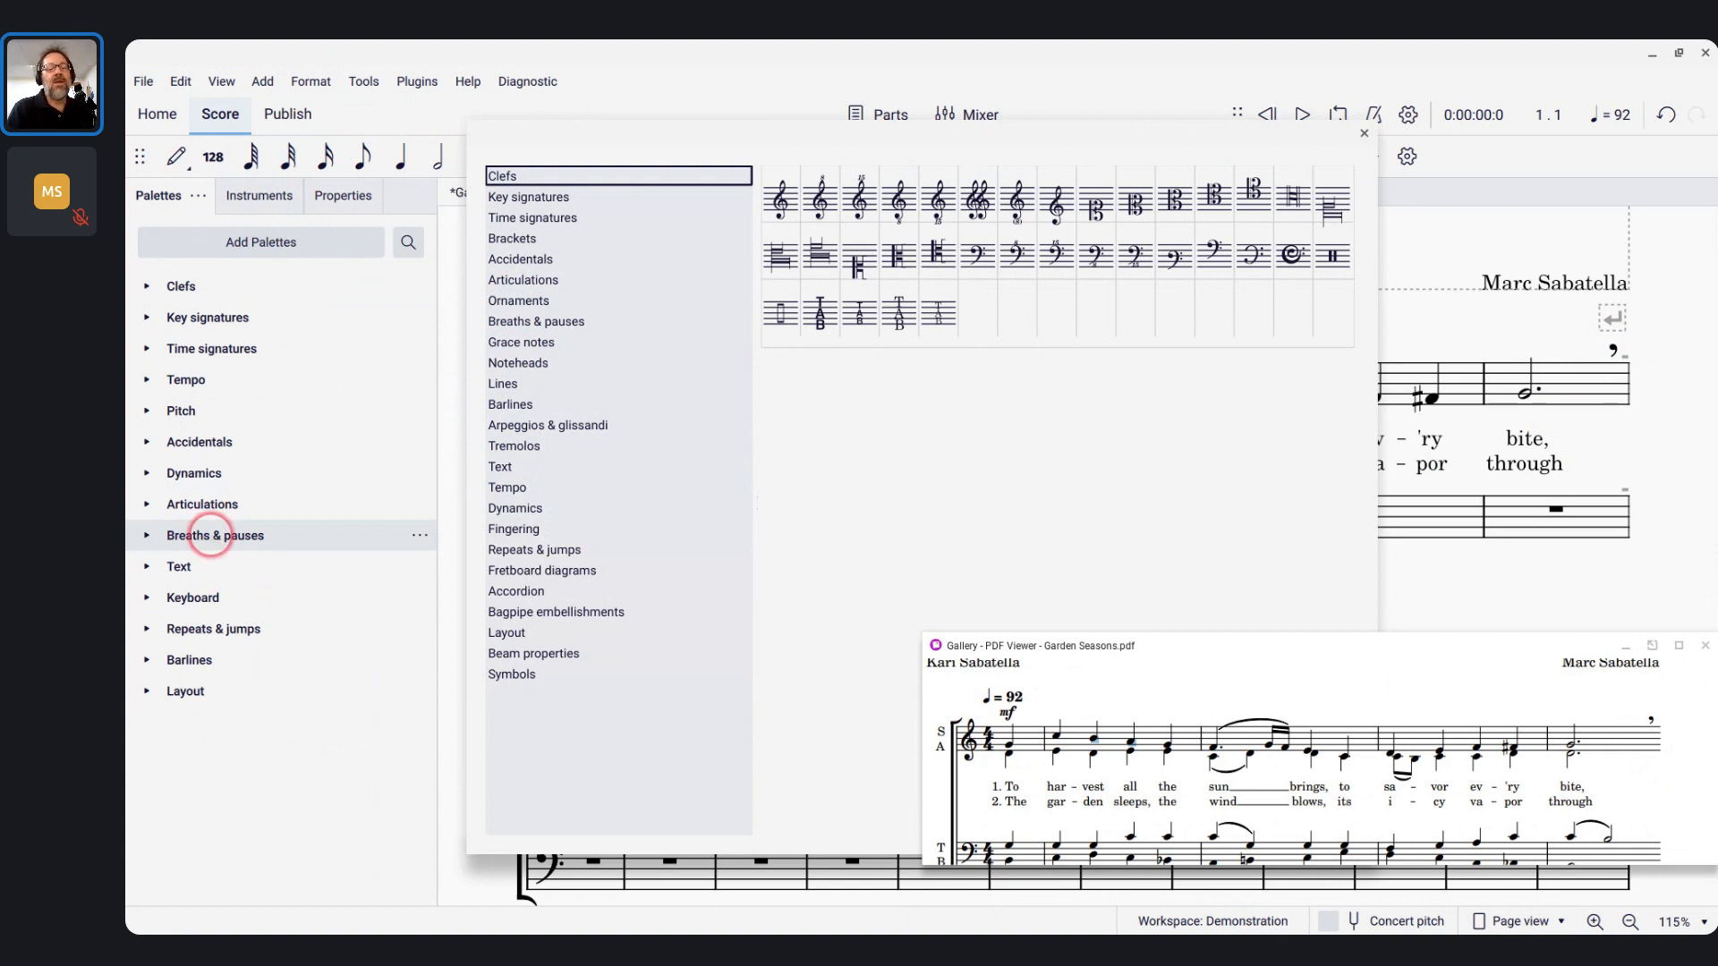
left_click(592, 159)
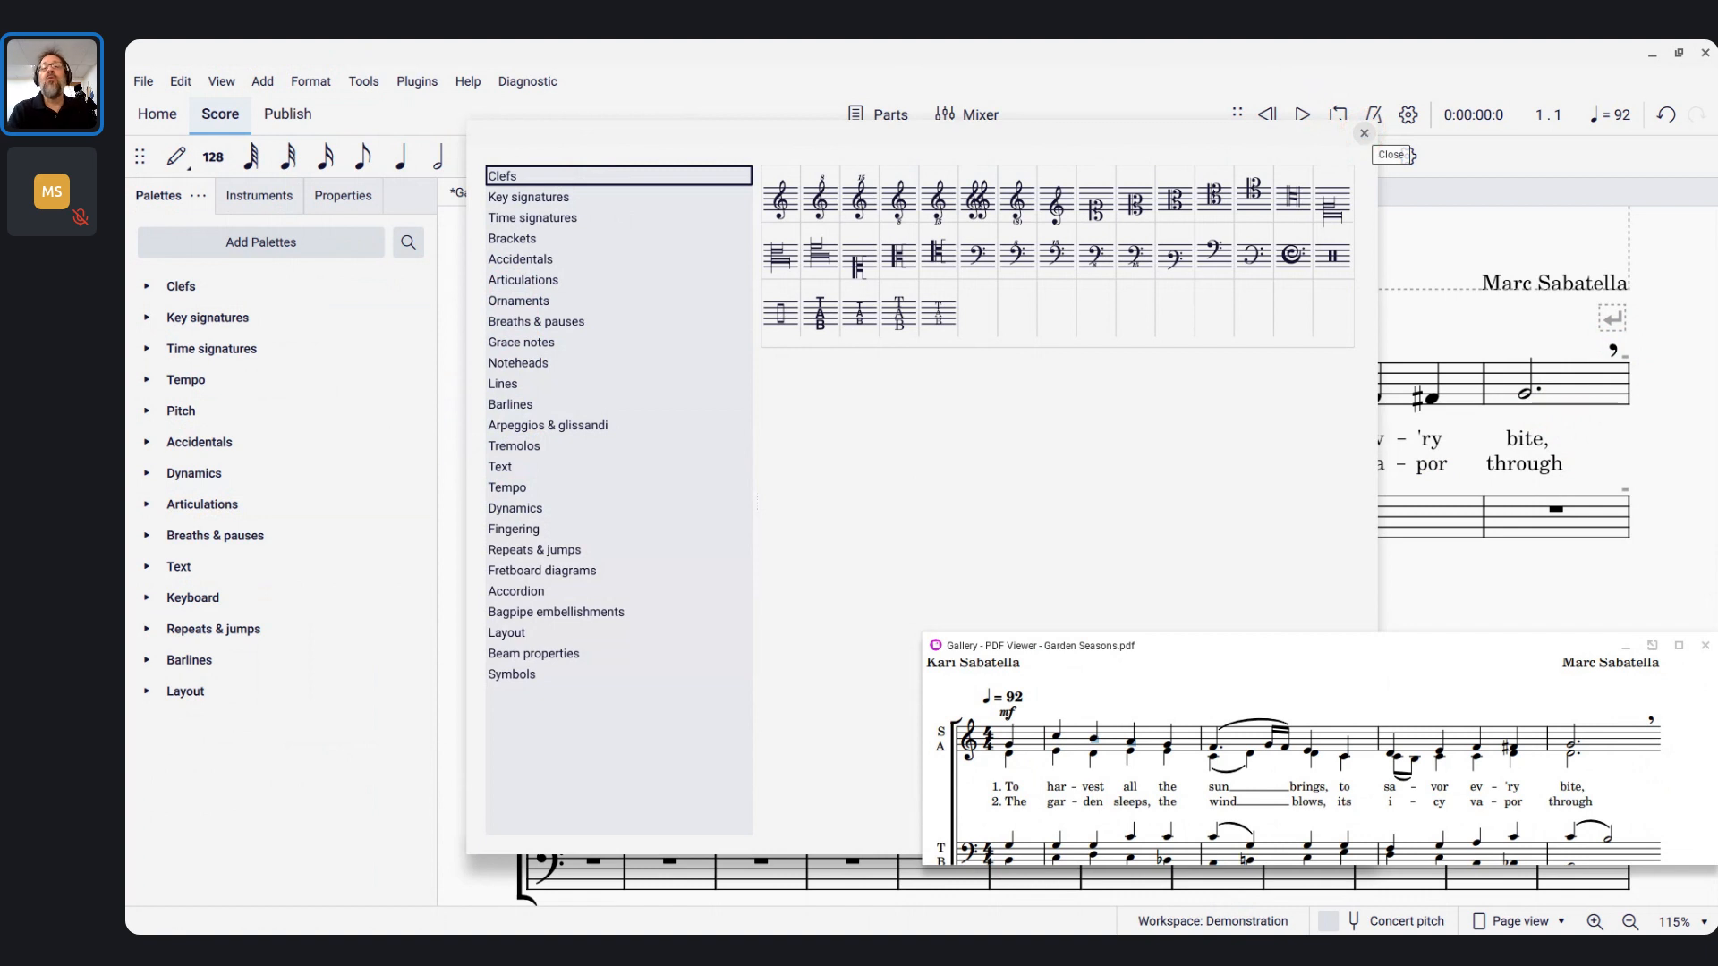
left_click(1363, 134)
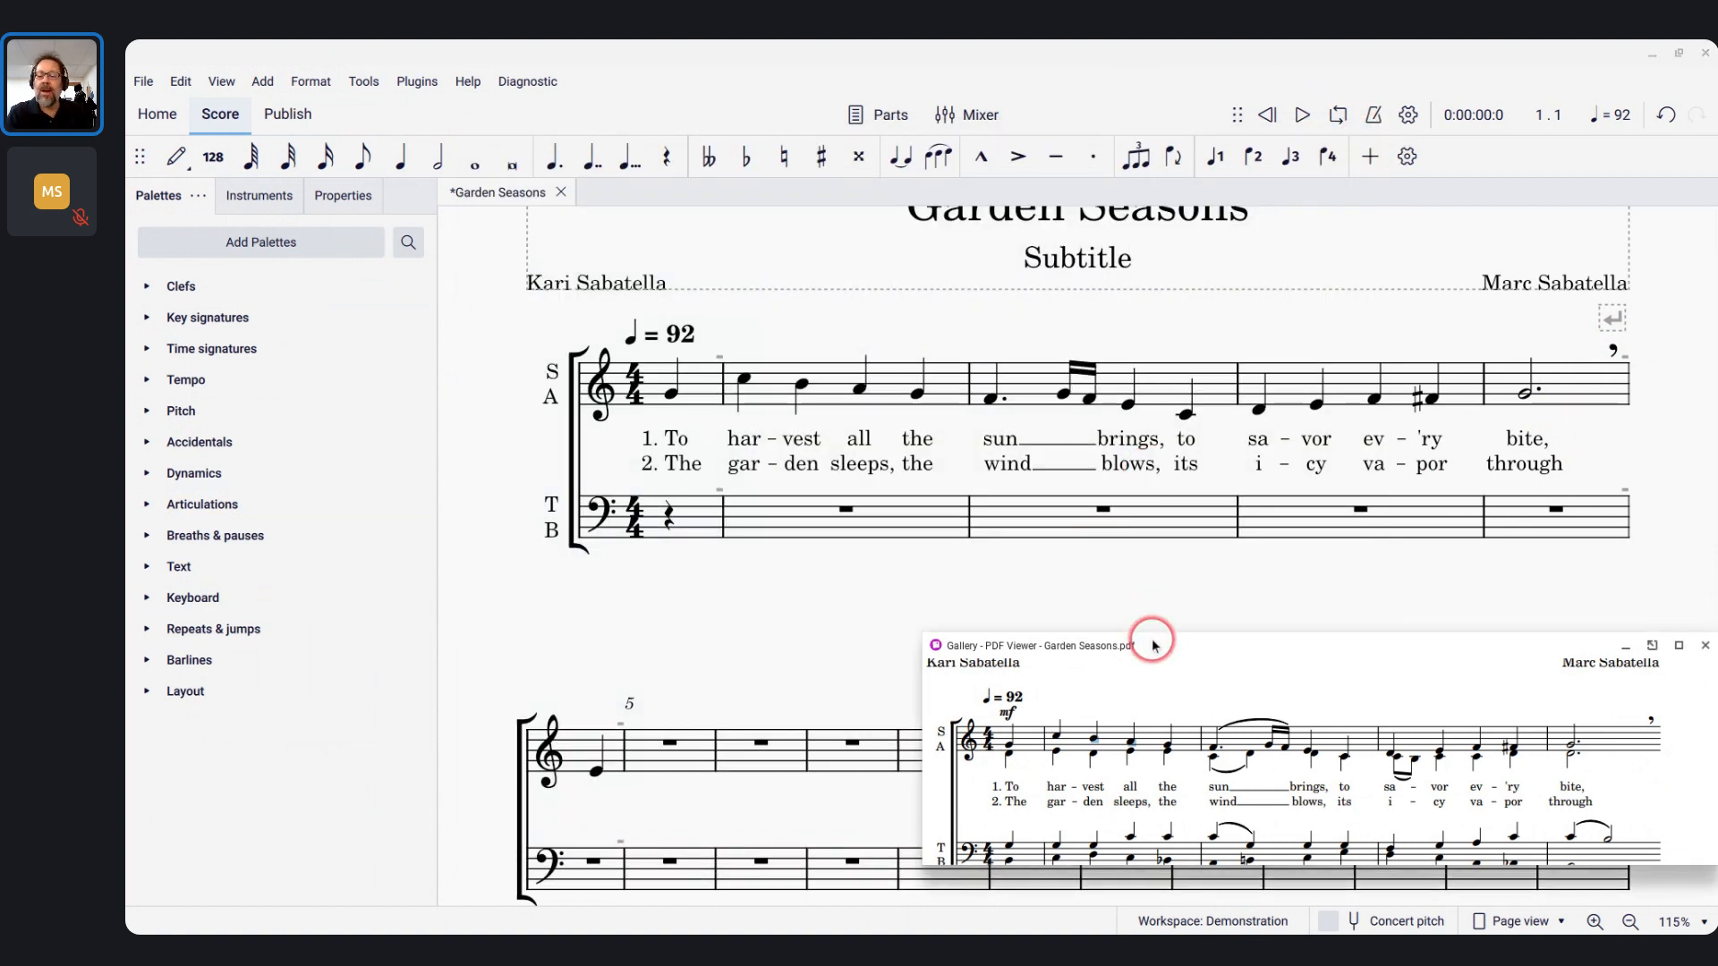
Move the reference PDF window lower and read the latest messages in the Live Chat window
left_click_drag(1154, 644, 1161, 715)
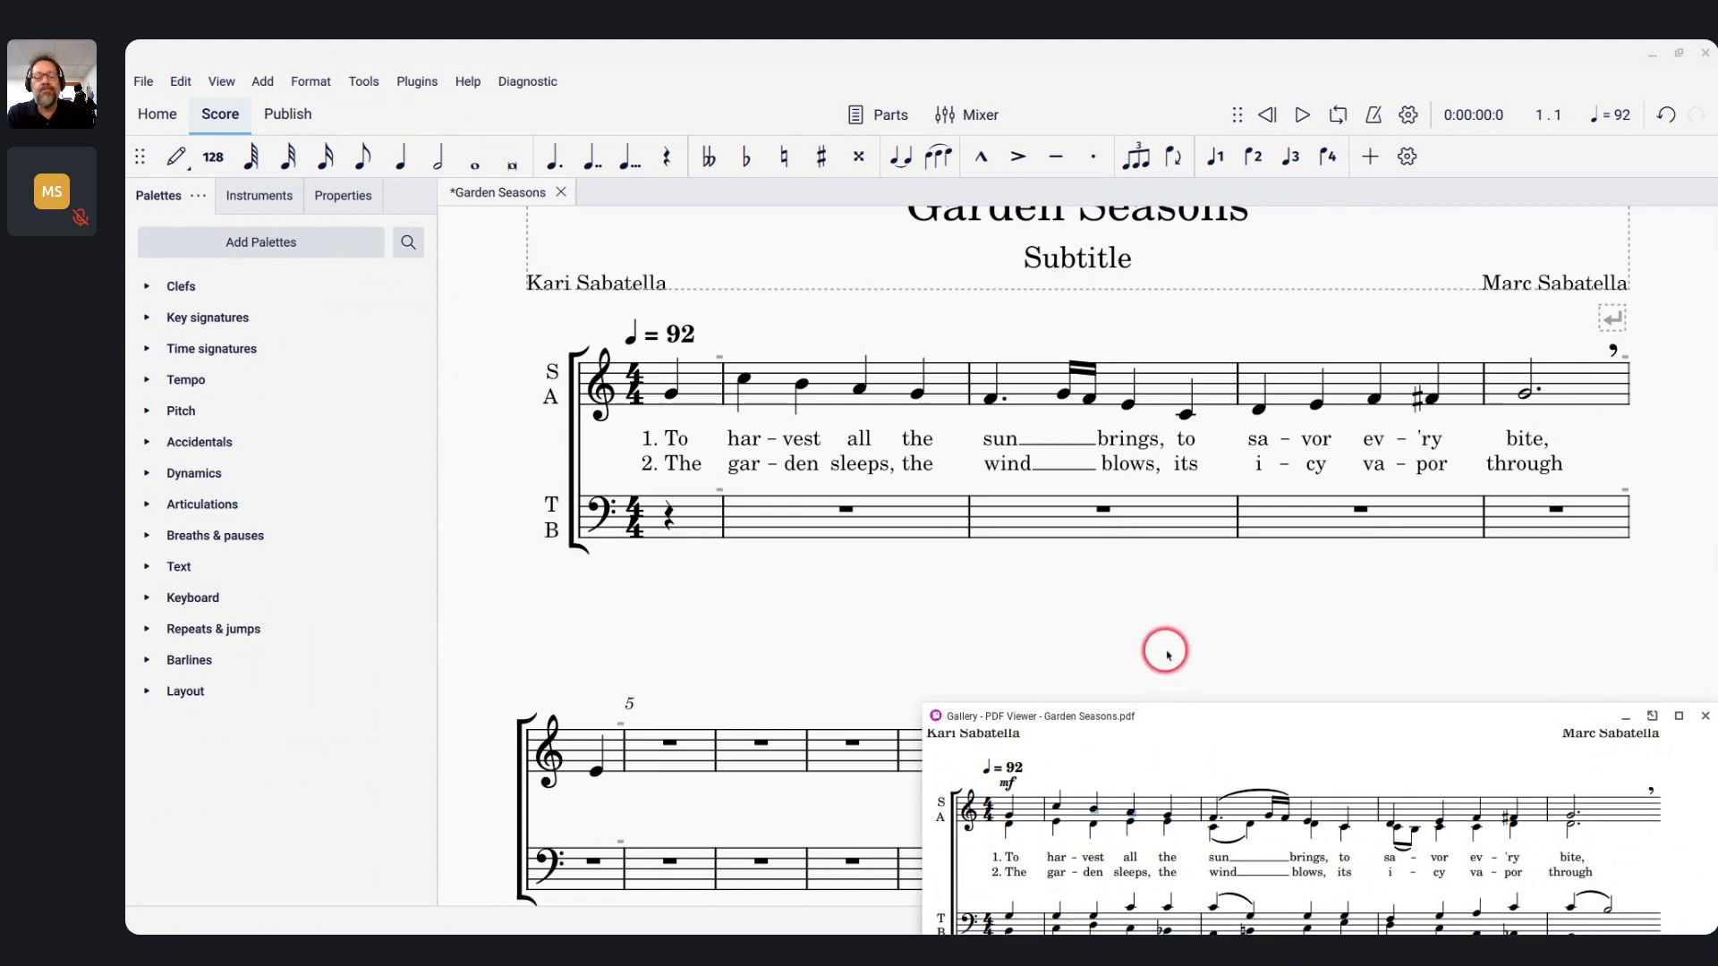
key("alt+Tab")
key("alt+Tab")
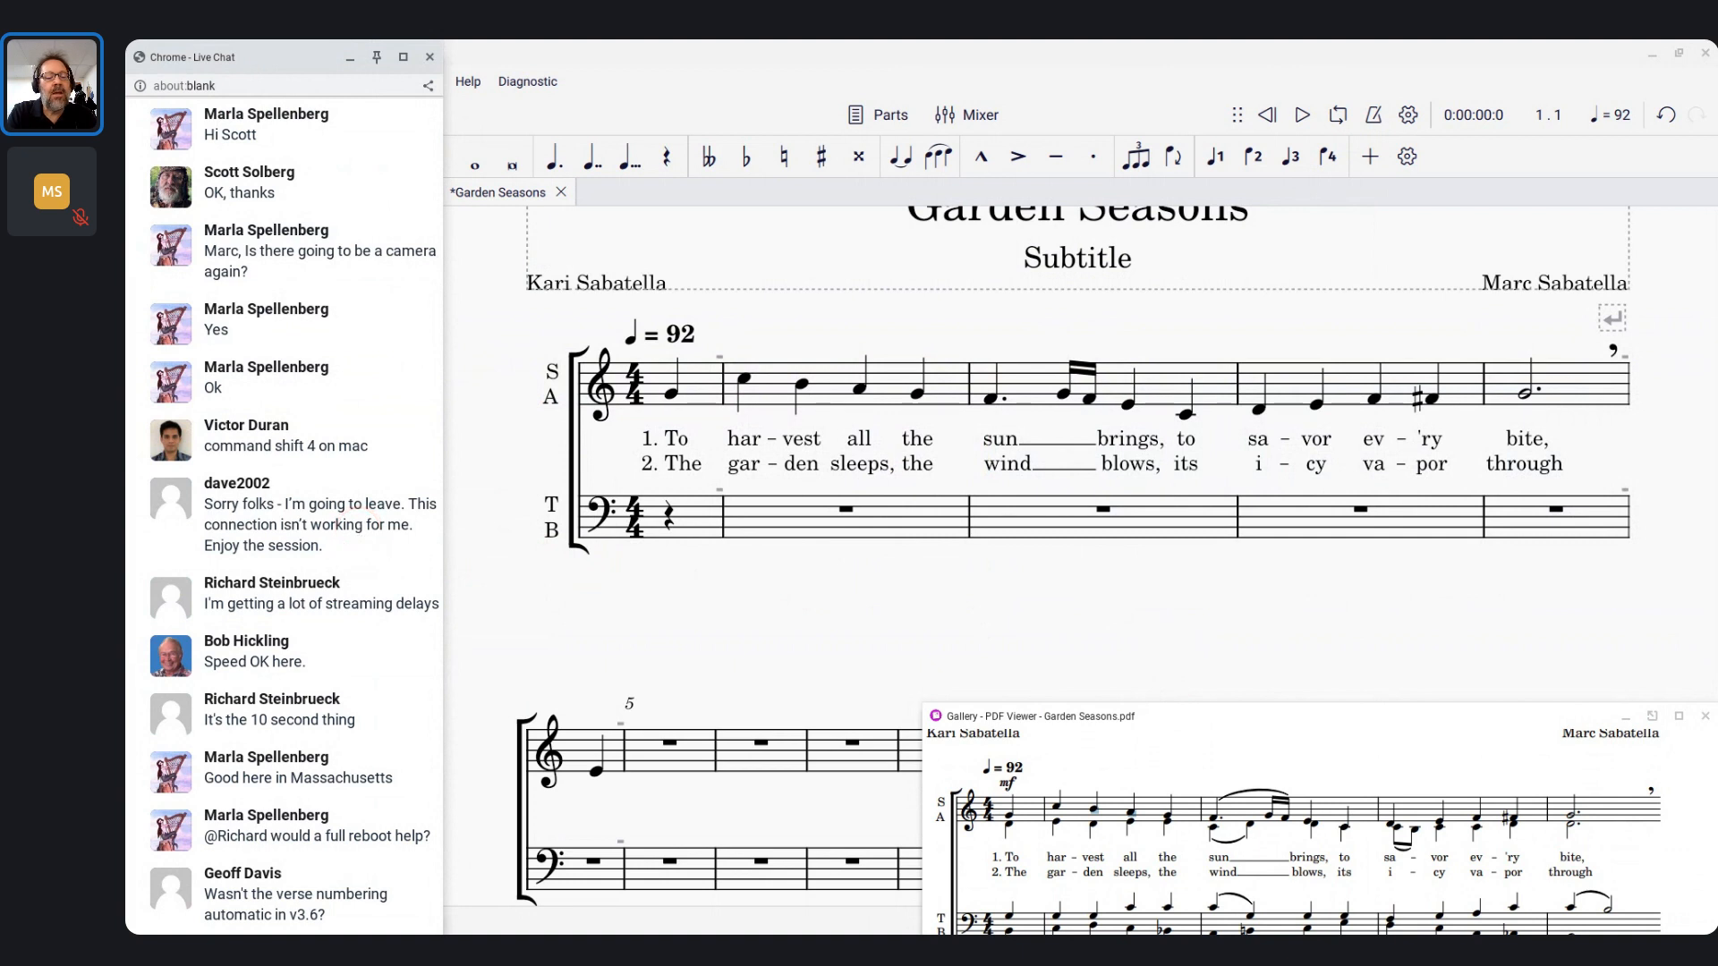
left_click(603, 442)
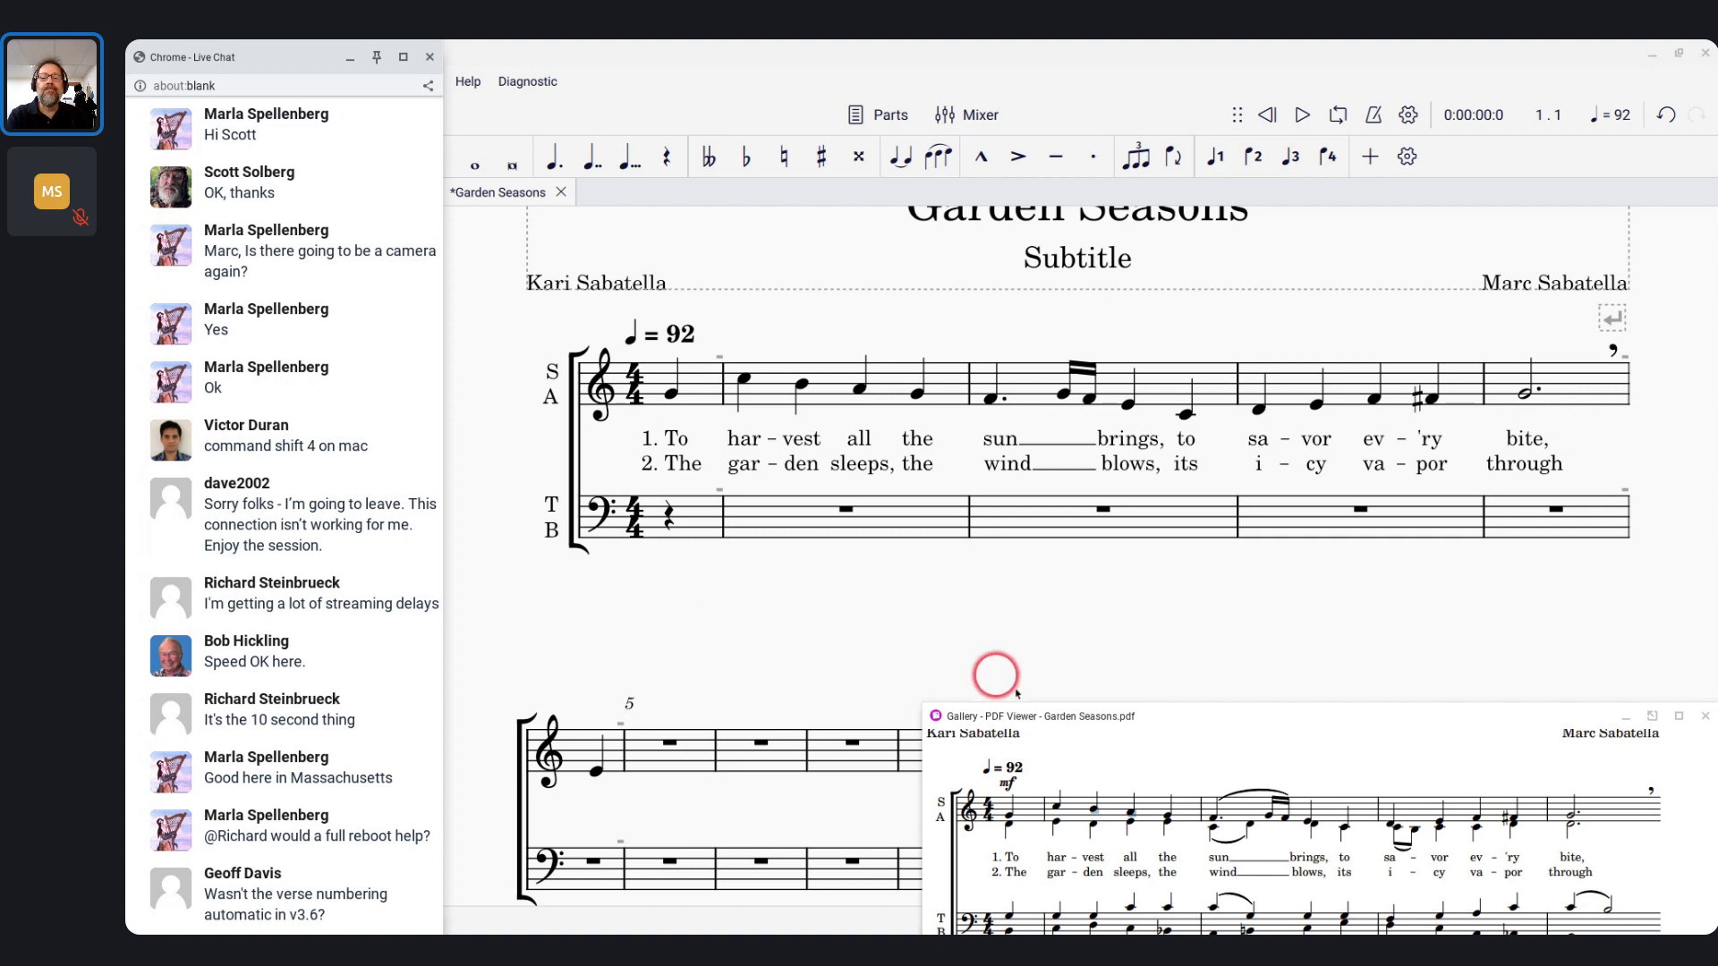
Reframe the reference PDF on both staves of its first system, return to the score and expand the Breaths & pauses palette
scroll(1068, 827, "down", 2)
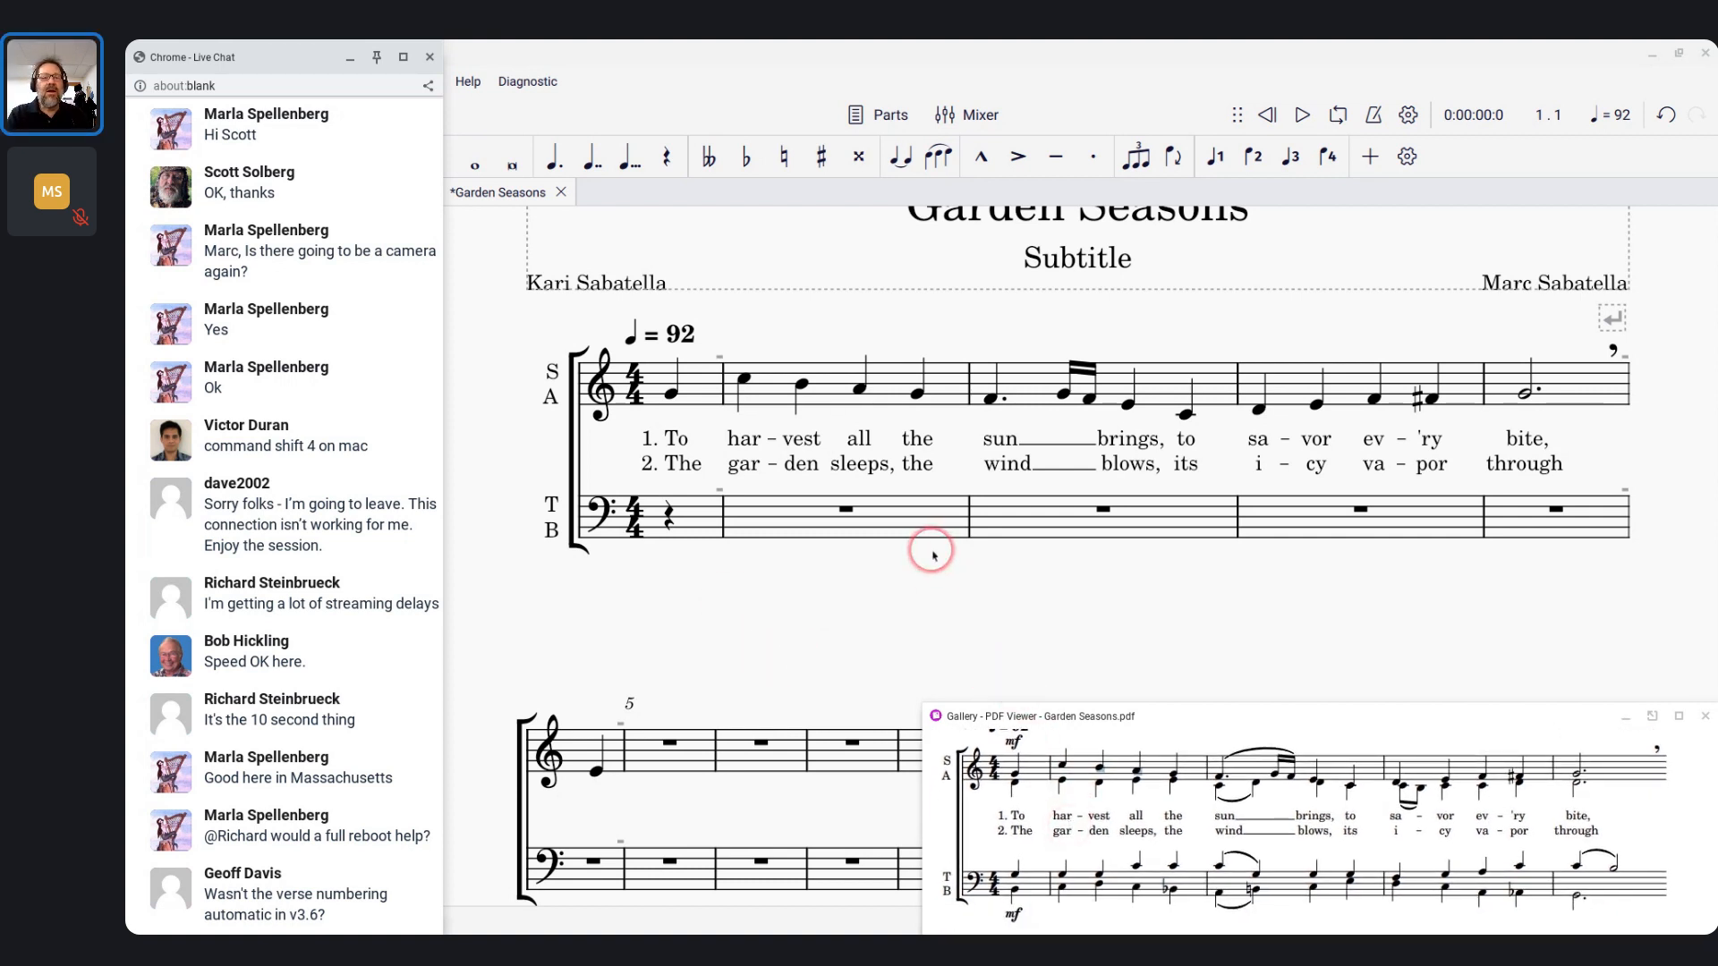
left_click(579, 47)
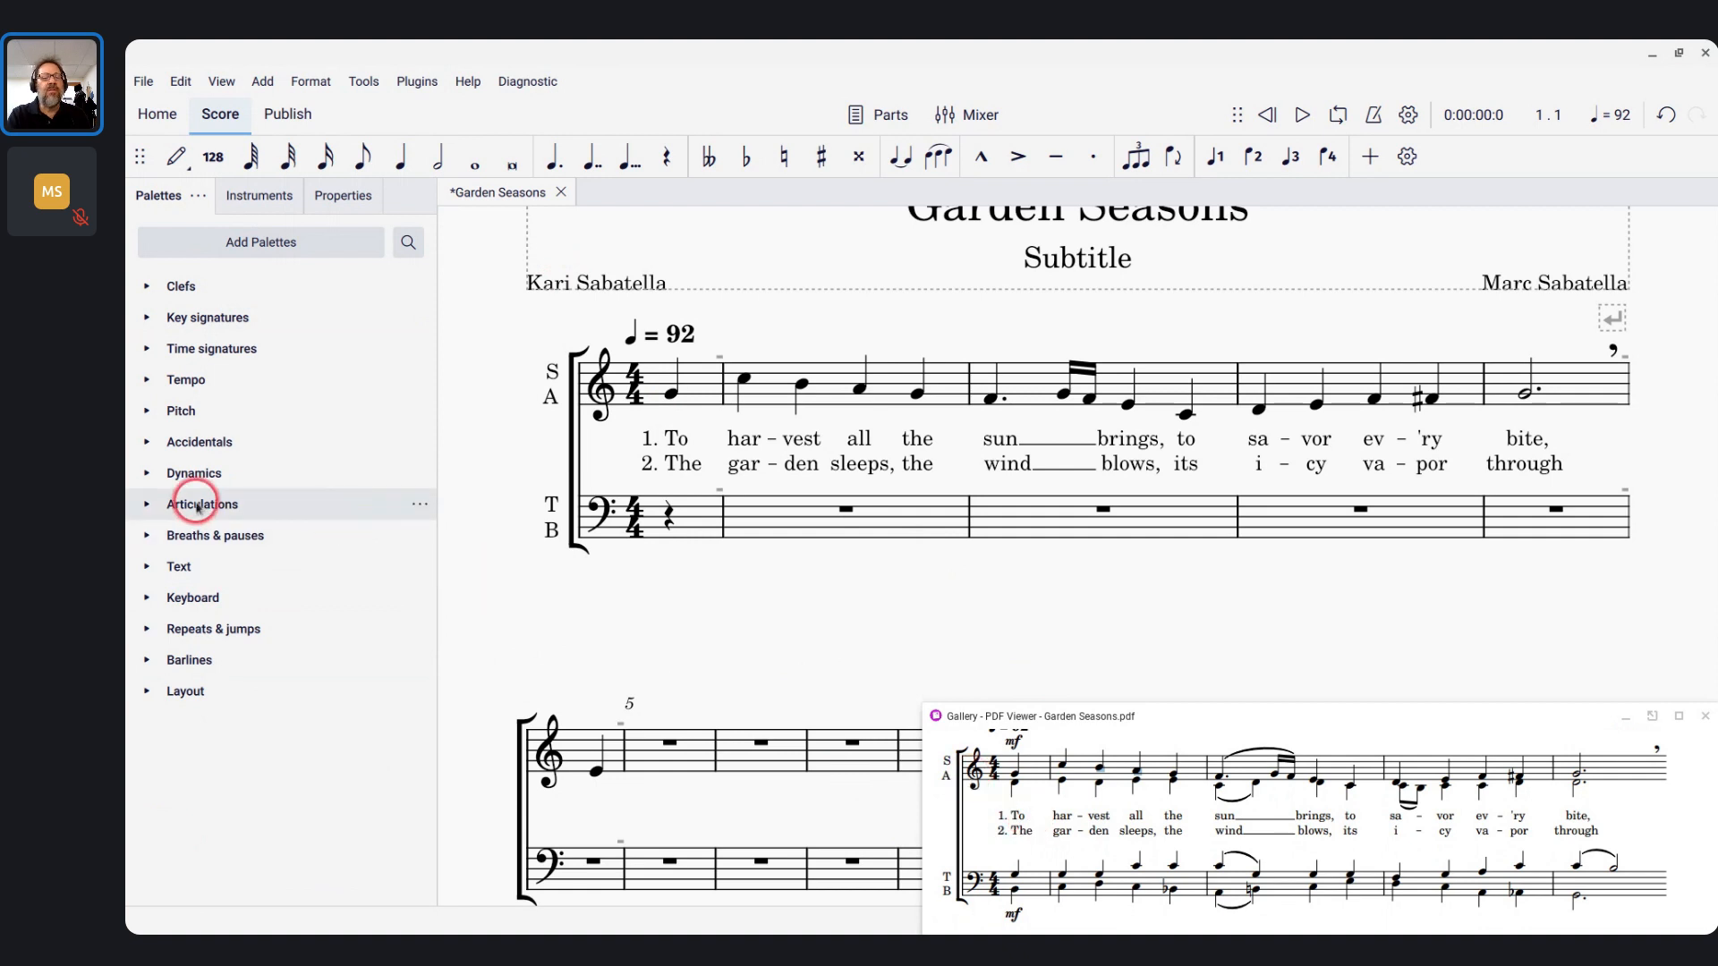
left_click(147, 536)
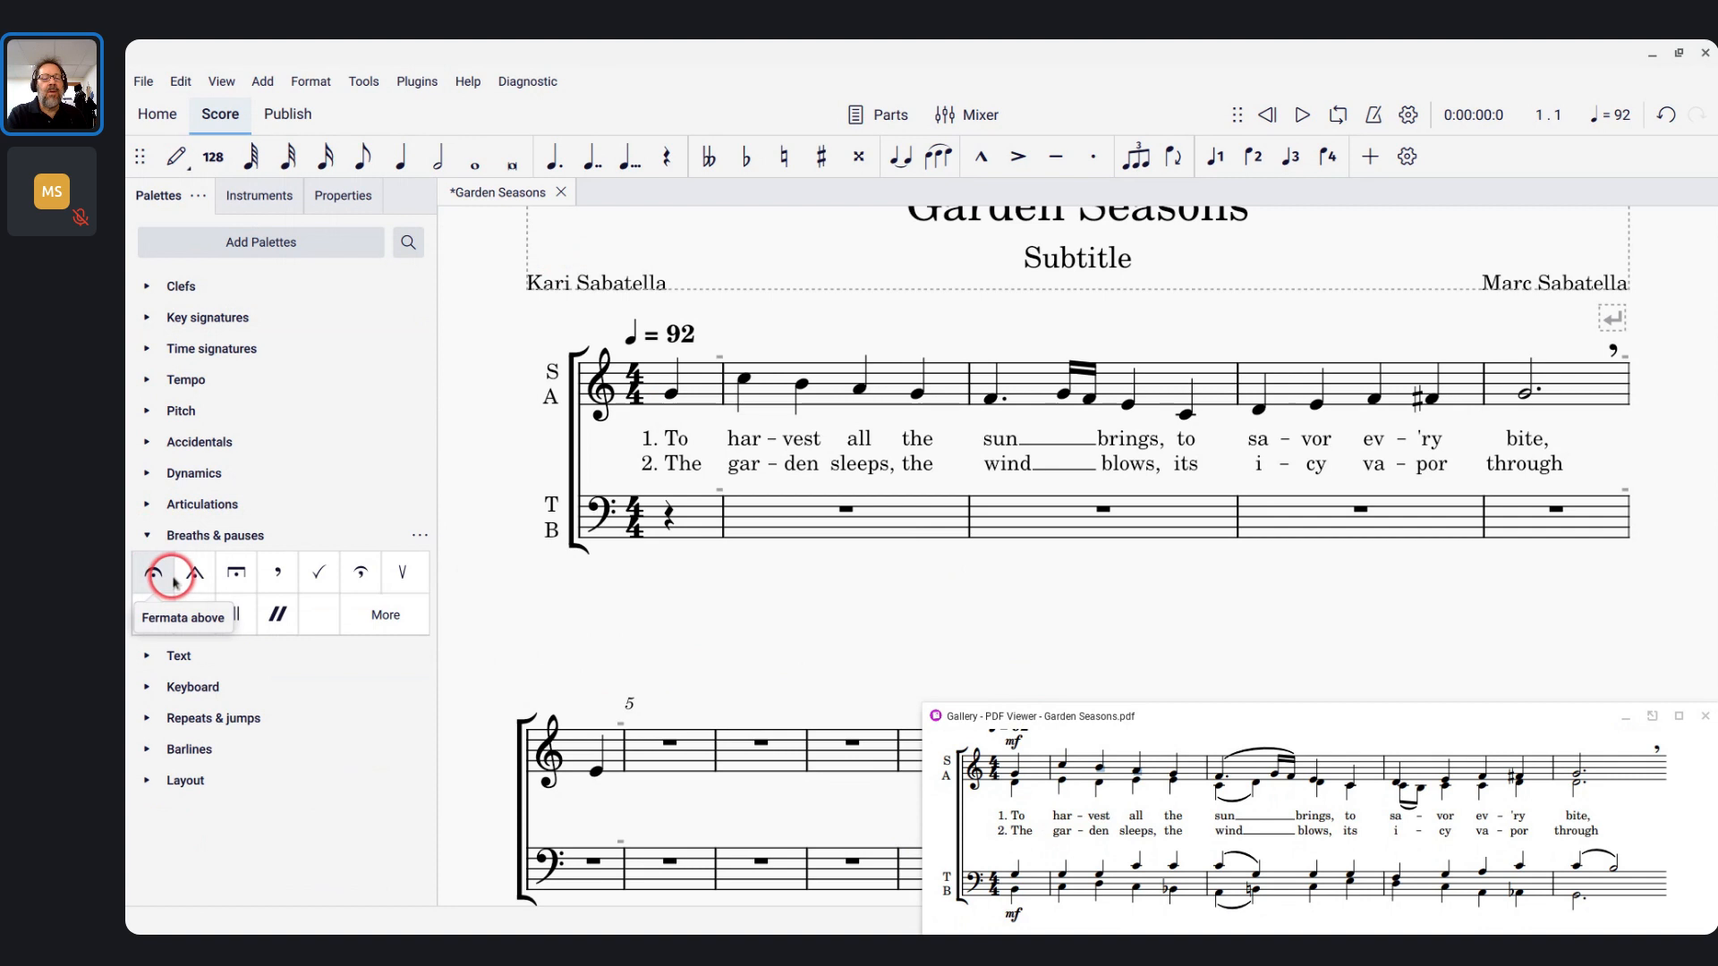
Collapse the Breaths & pauses palette and enter a quarter-note D4 in voice 2 below the S/A staff's pickup note
left_click(148, 535)
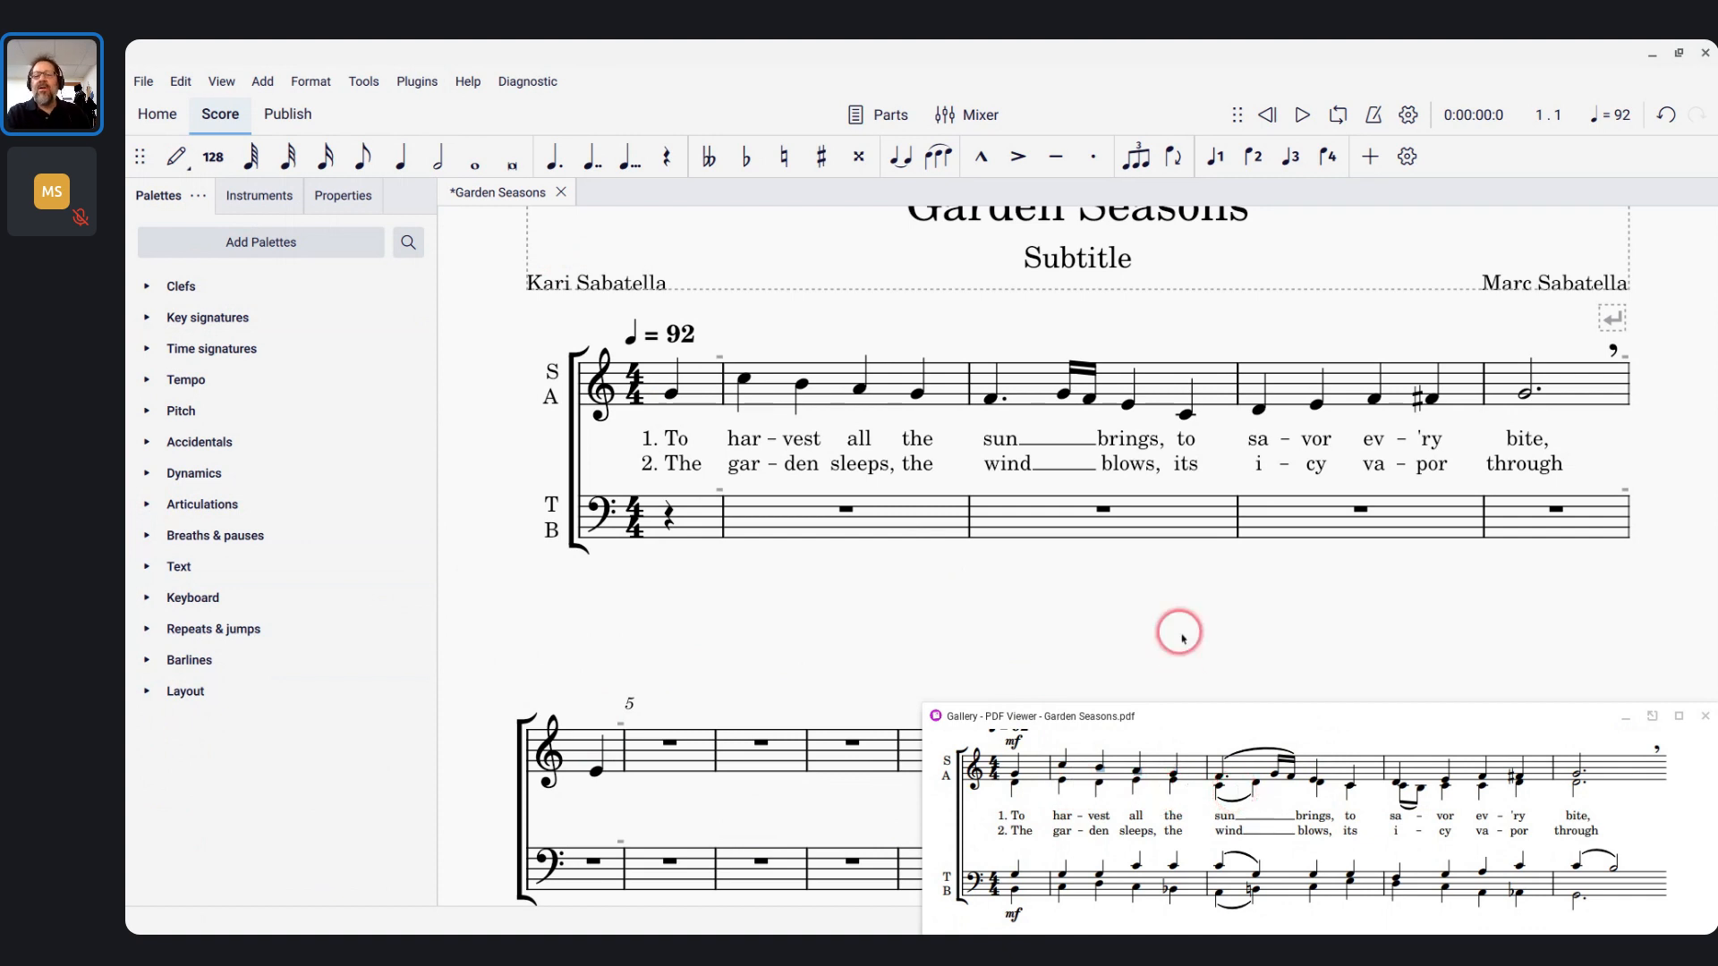
left_click(697, 375)
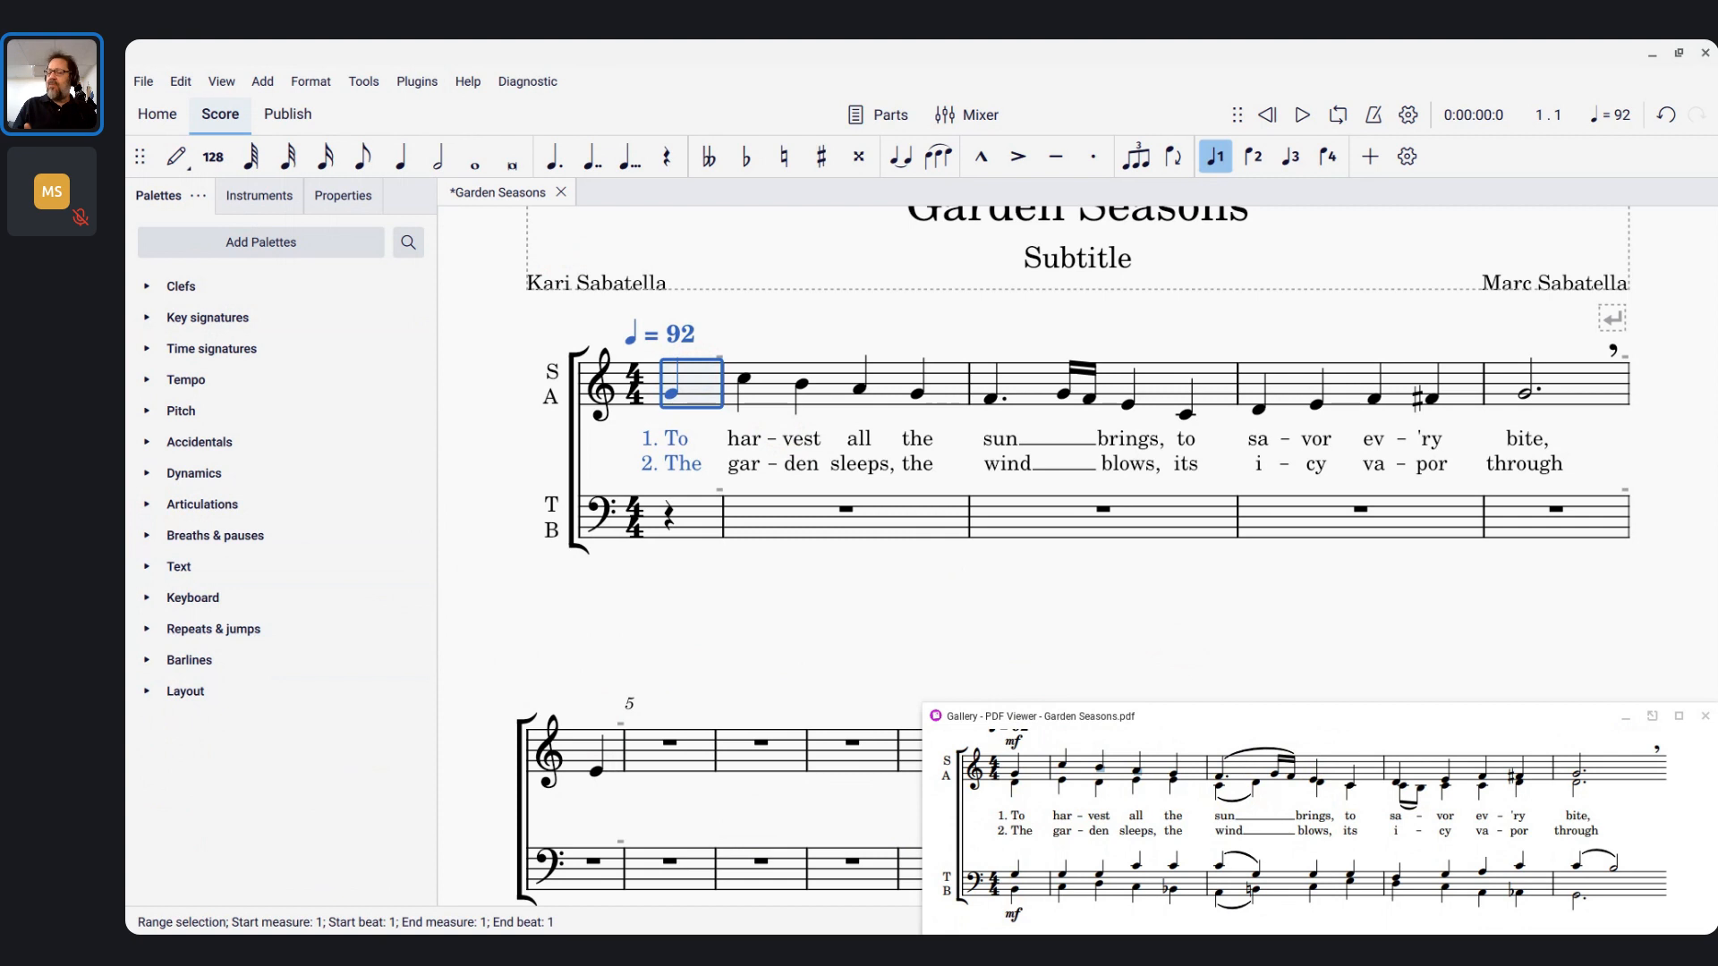
left_click(686, 394)
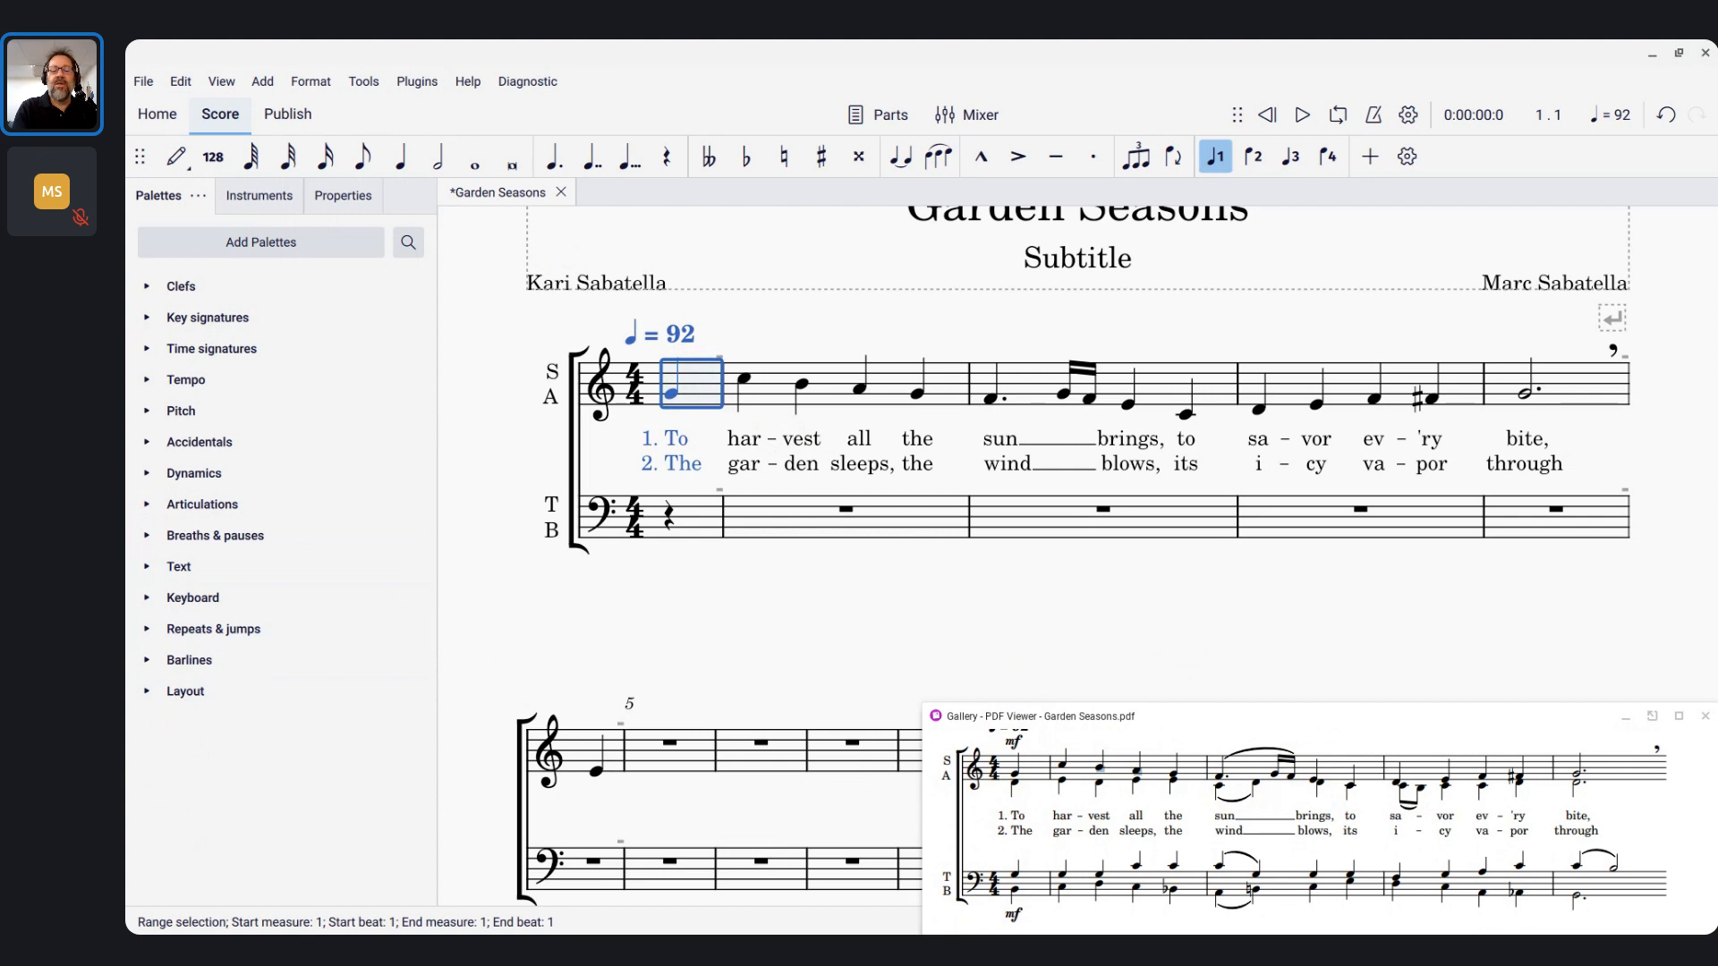
key("n")
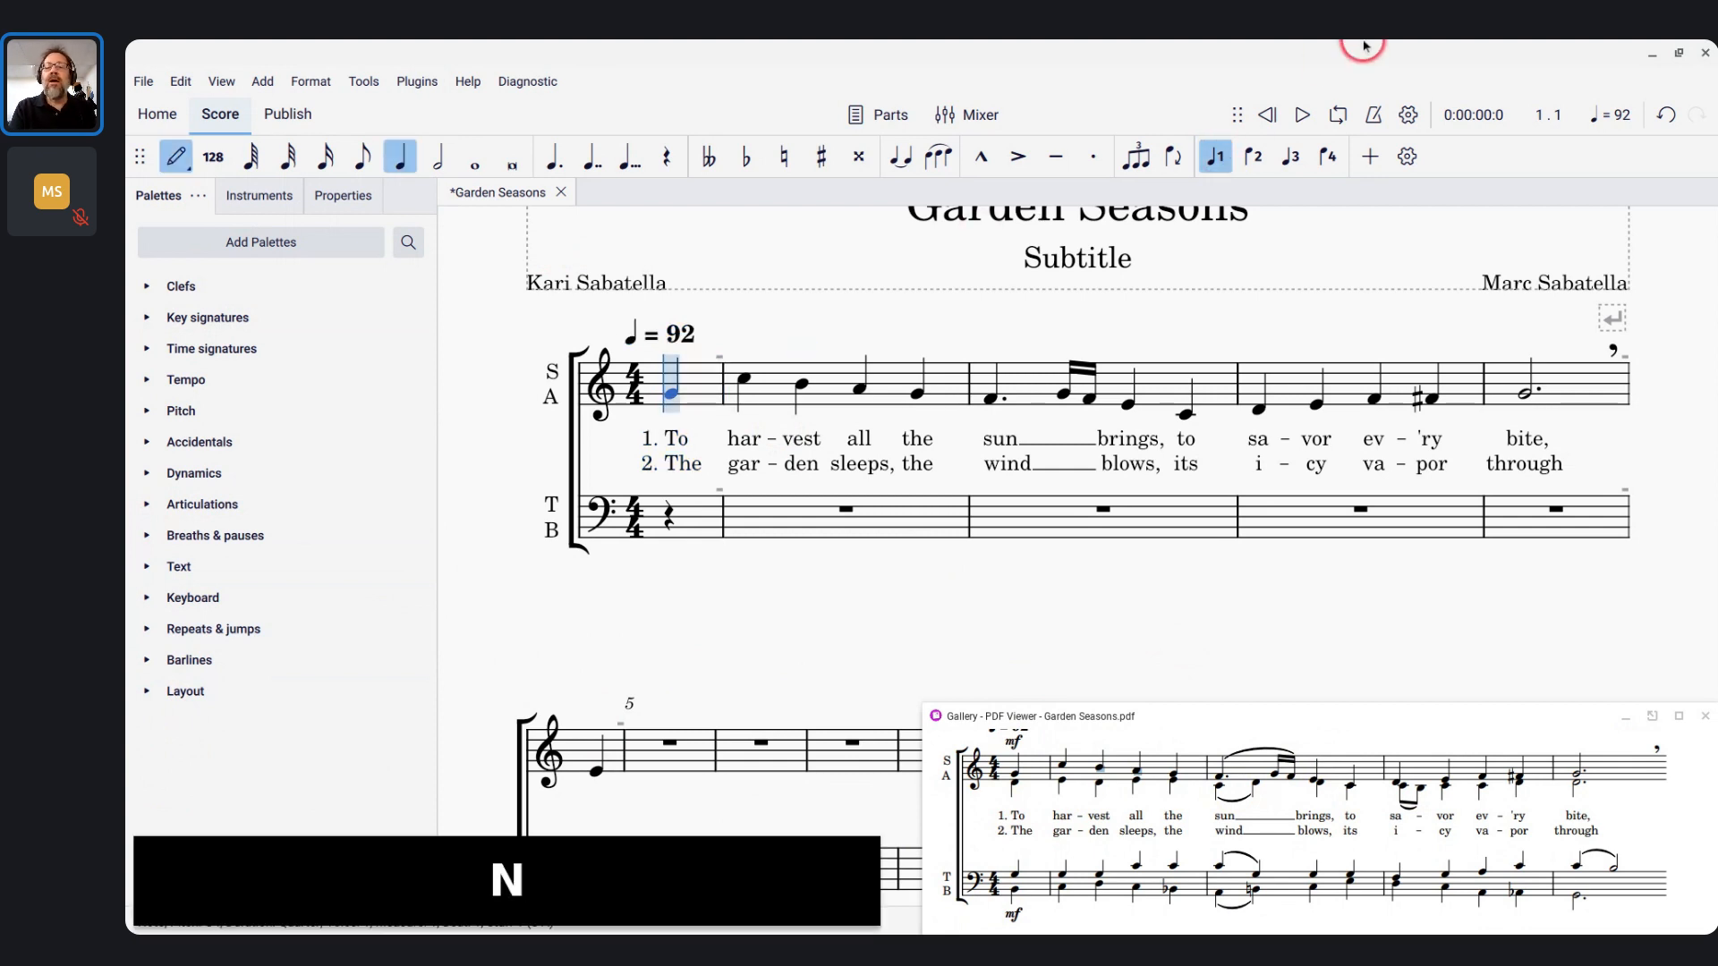
left_click(1253, 158)
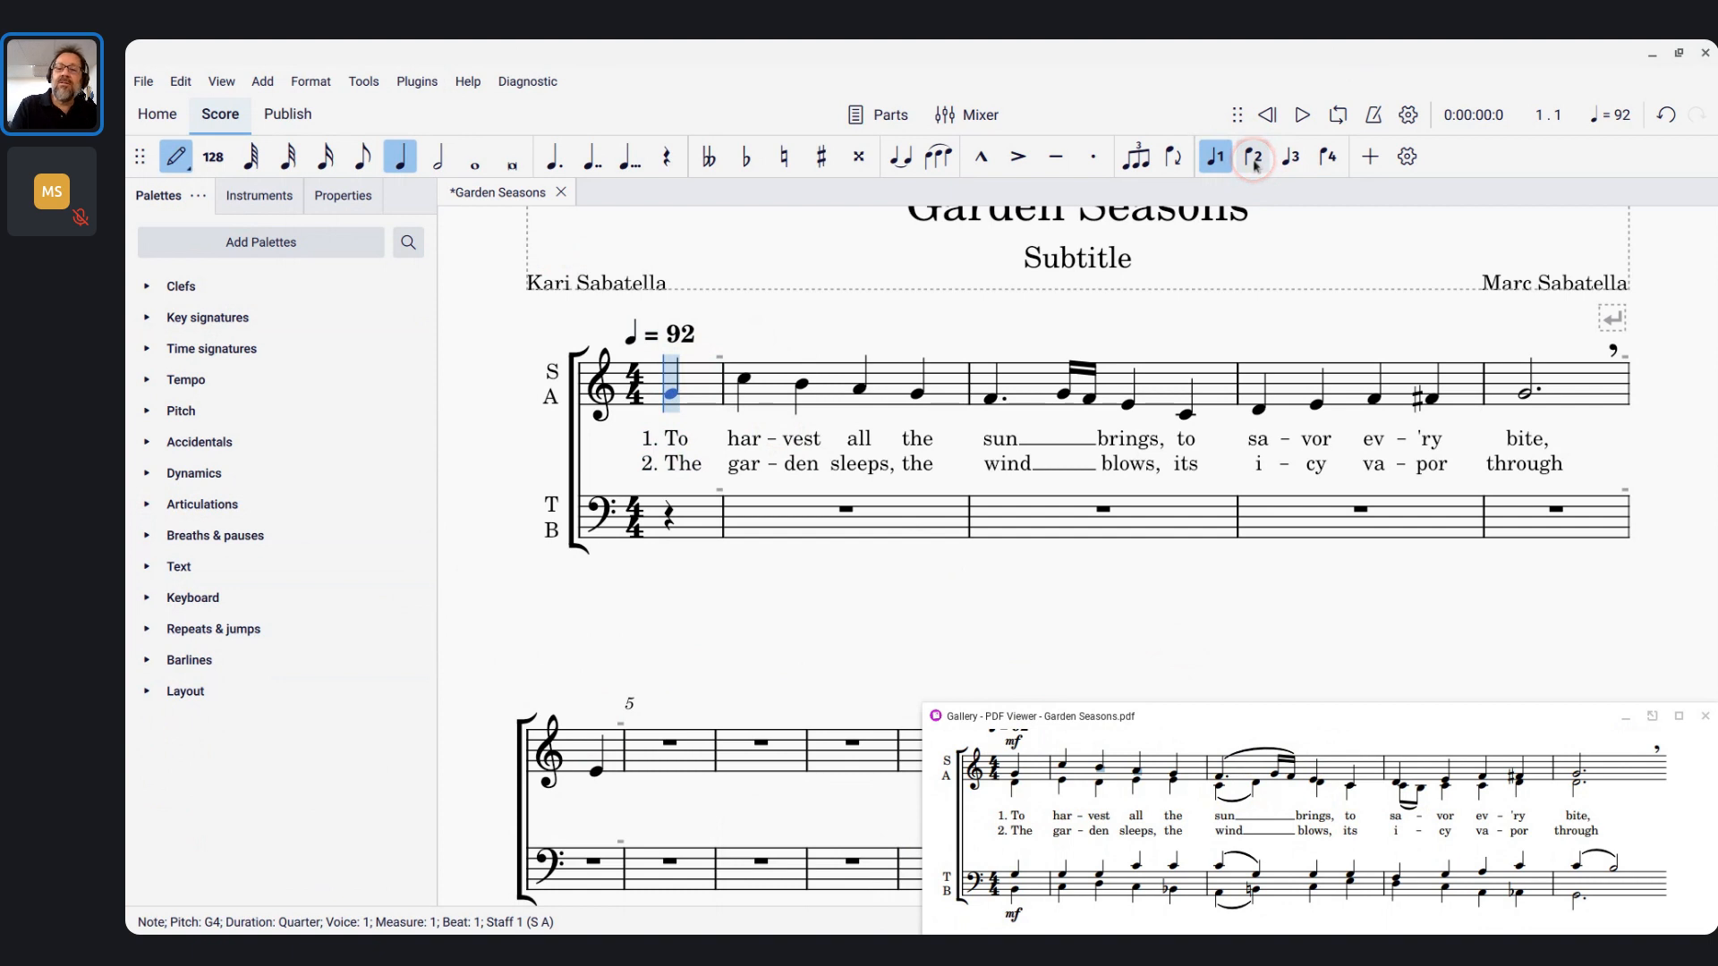
left_click(1253, 158)
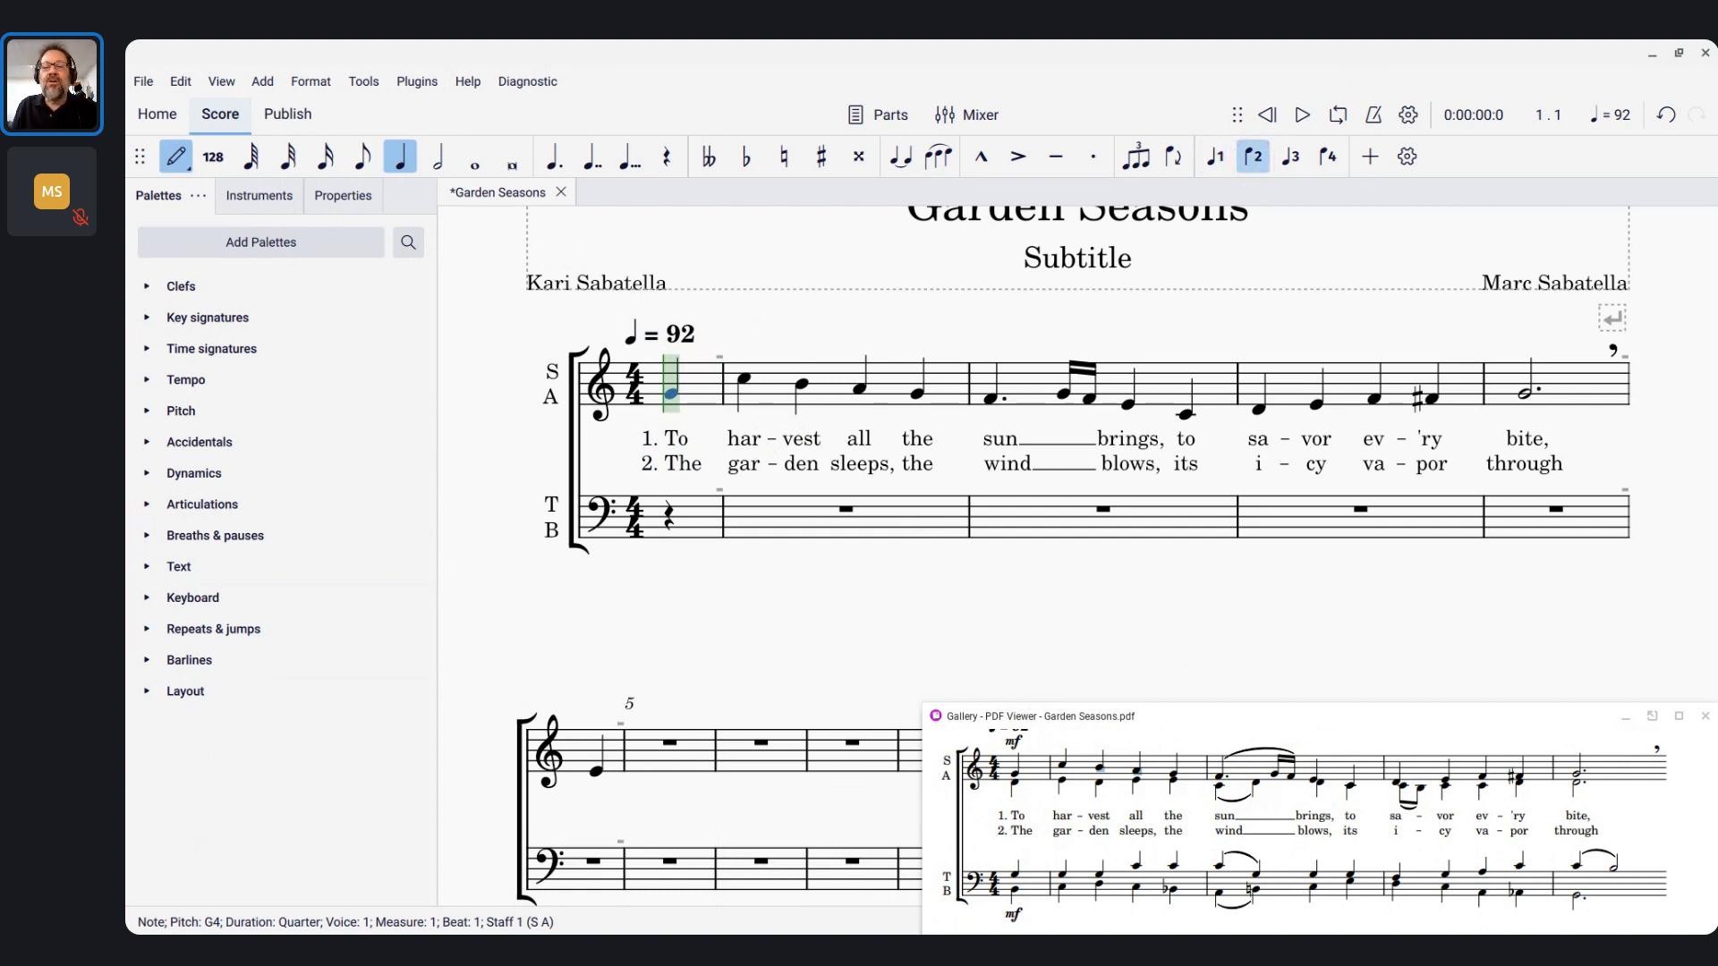
key("ctrl+alt+2")
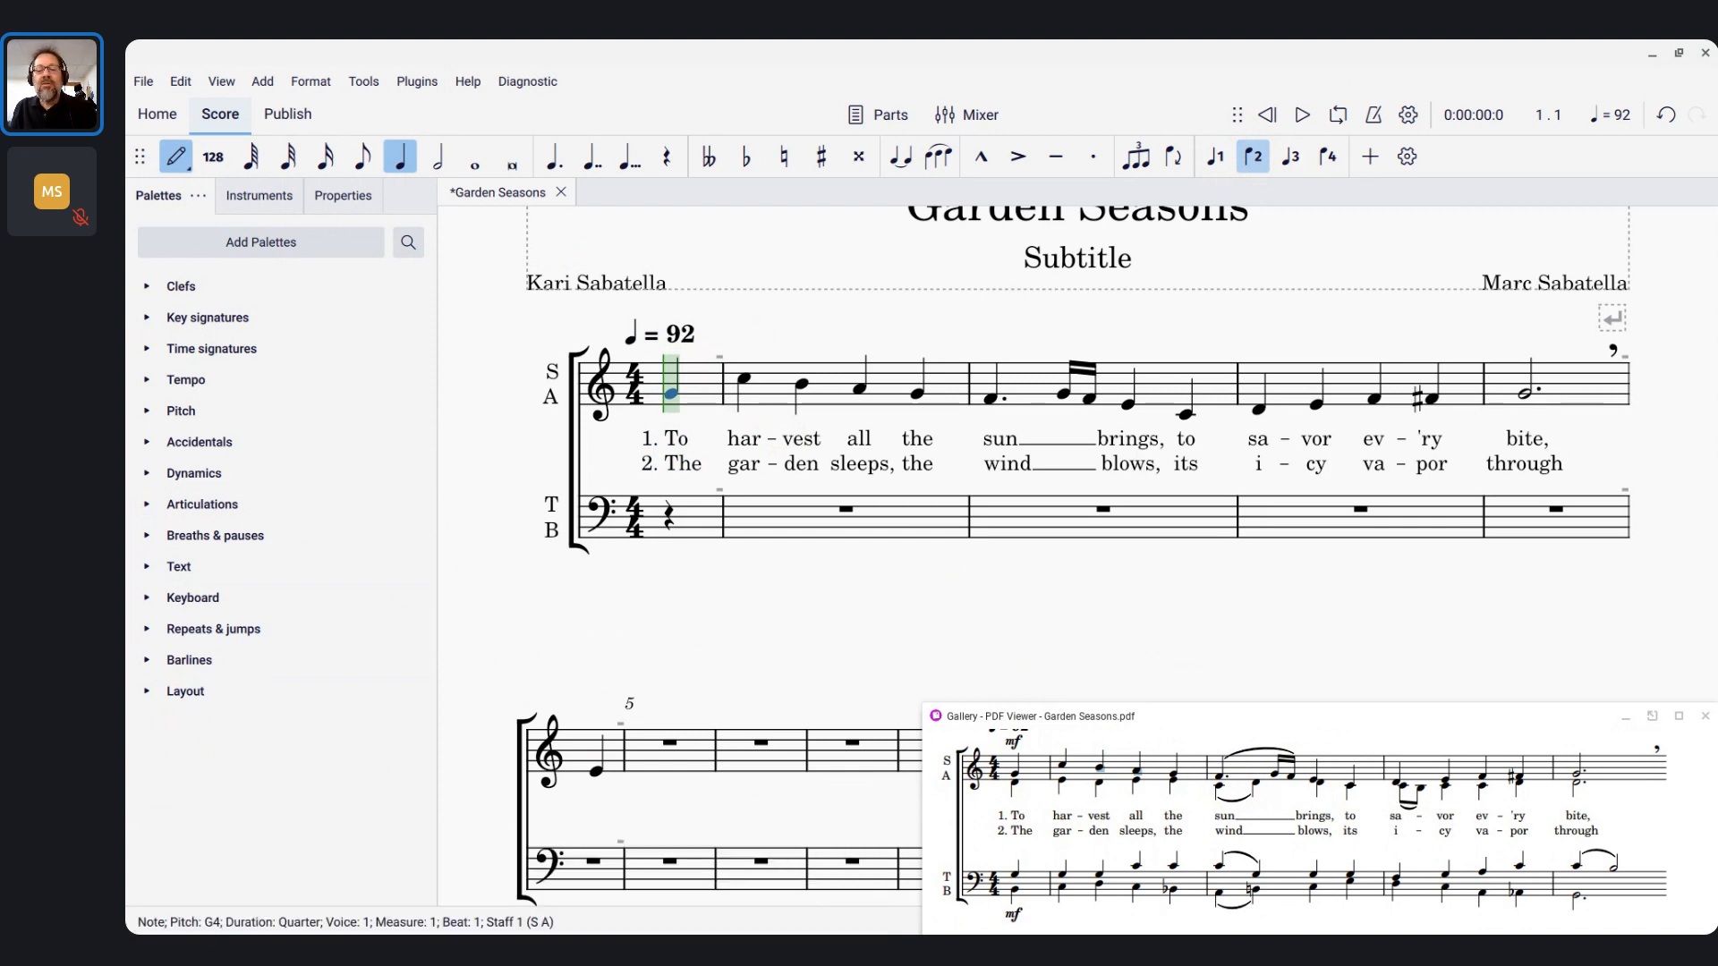
key("5")
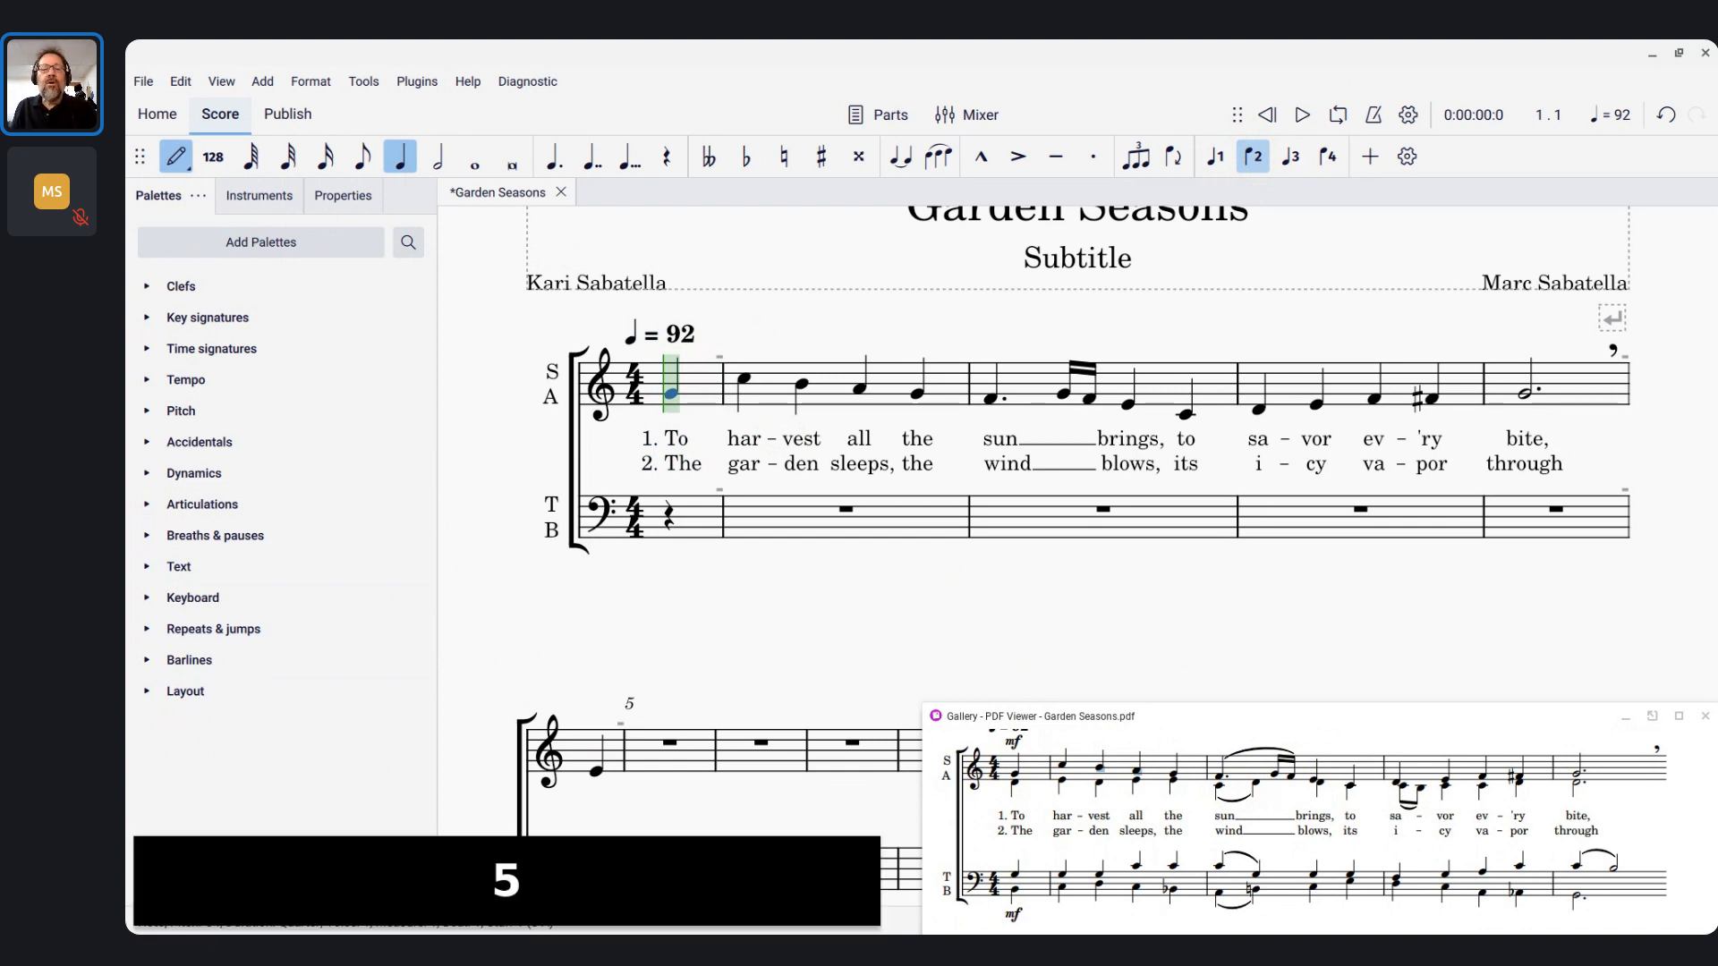
key("d")
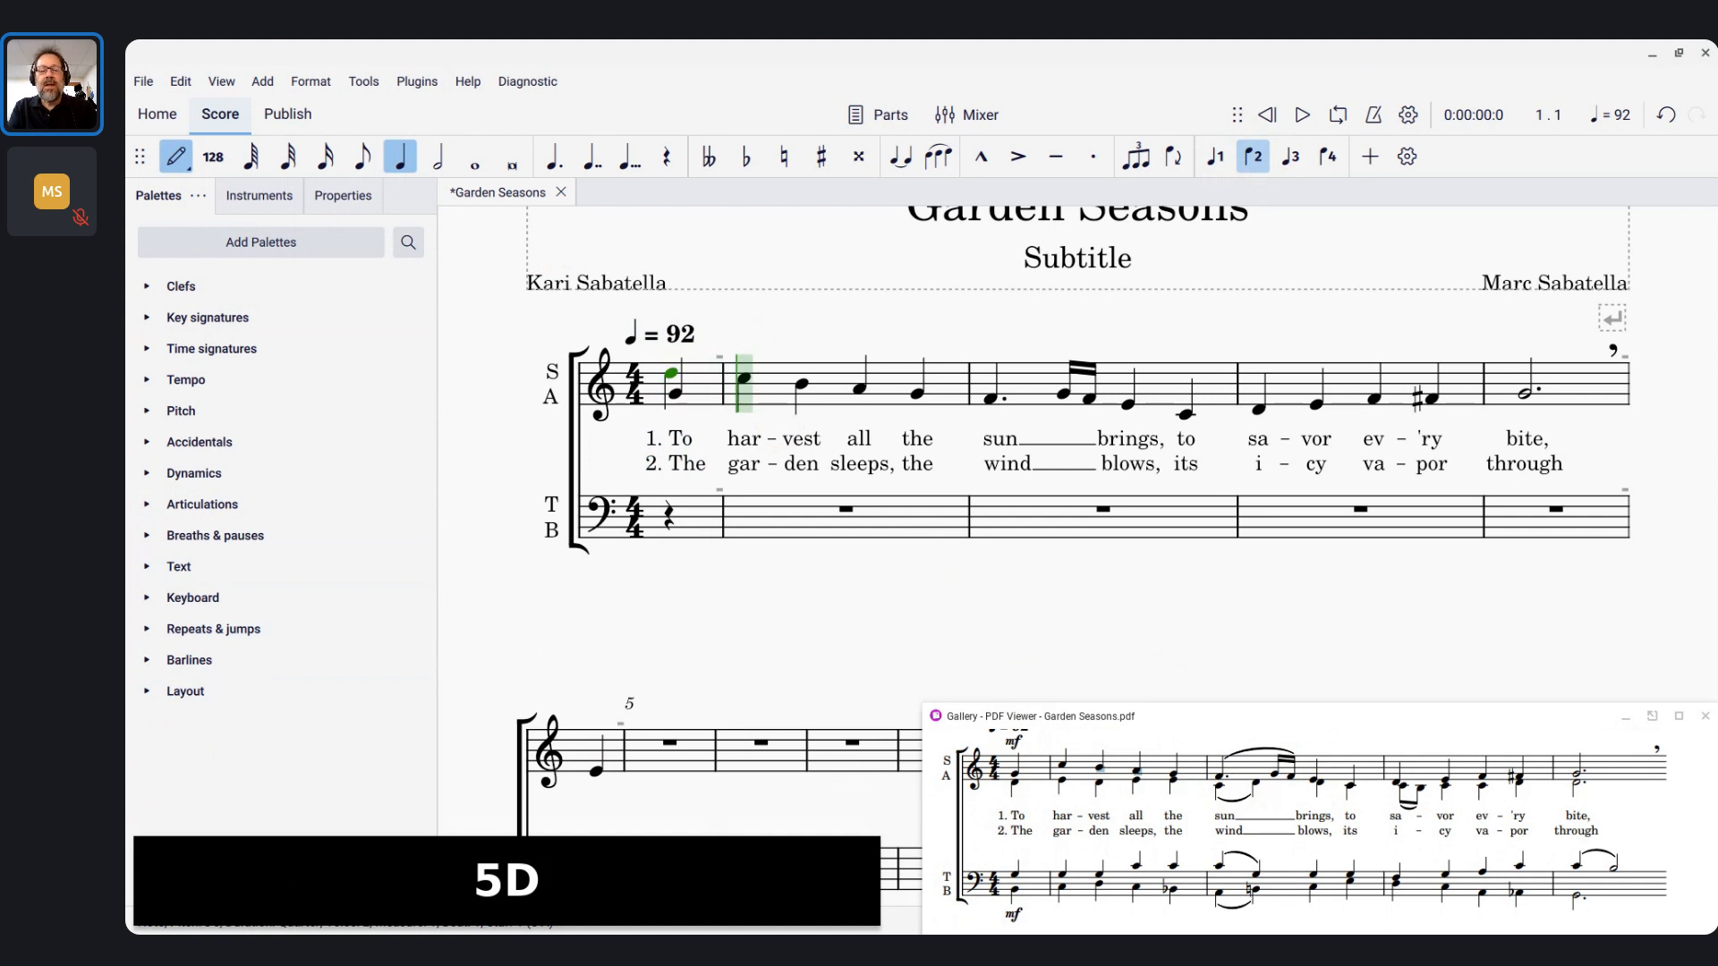
key("ctrl+Down")
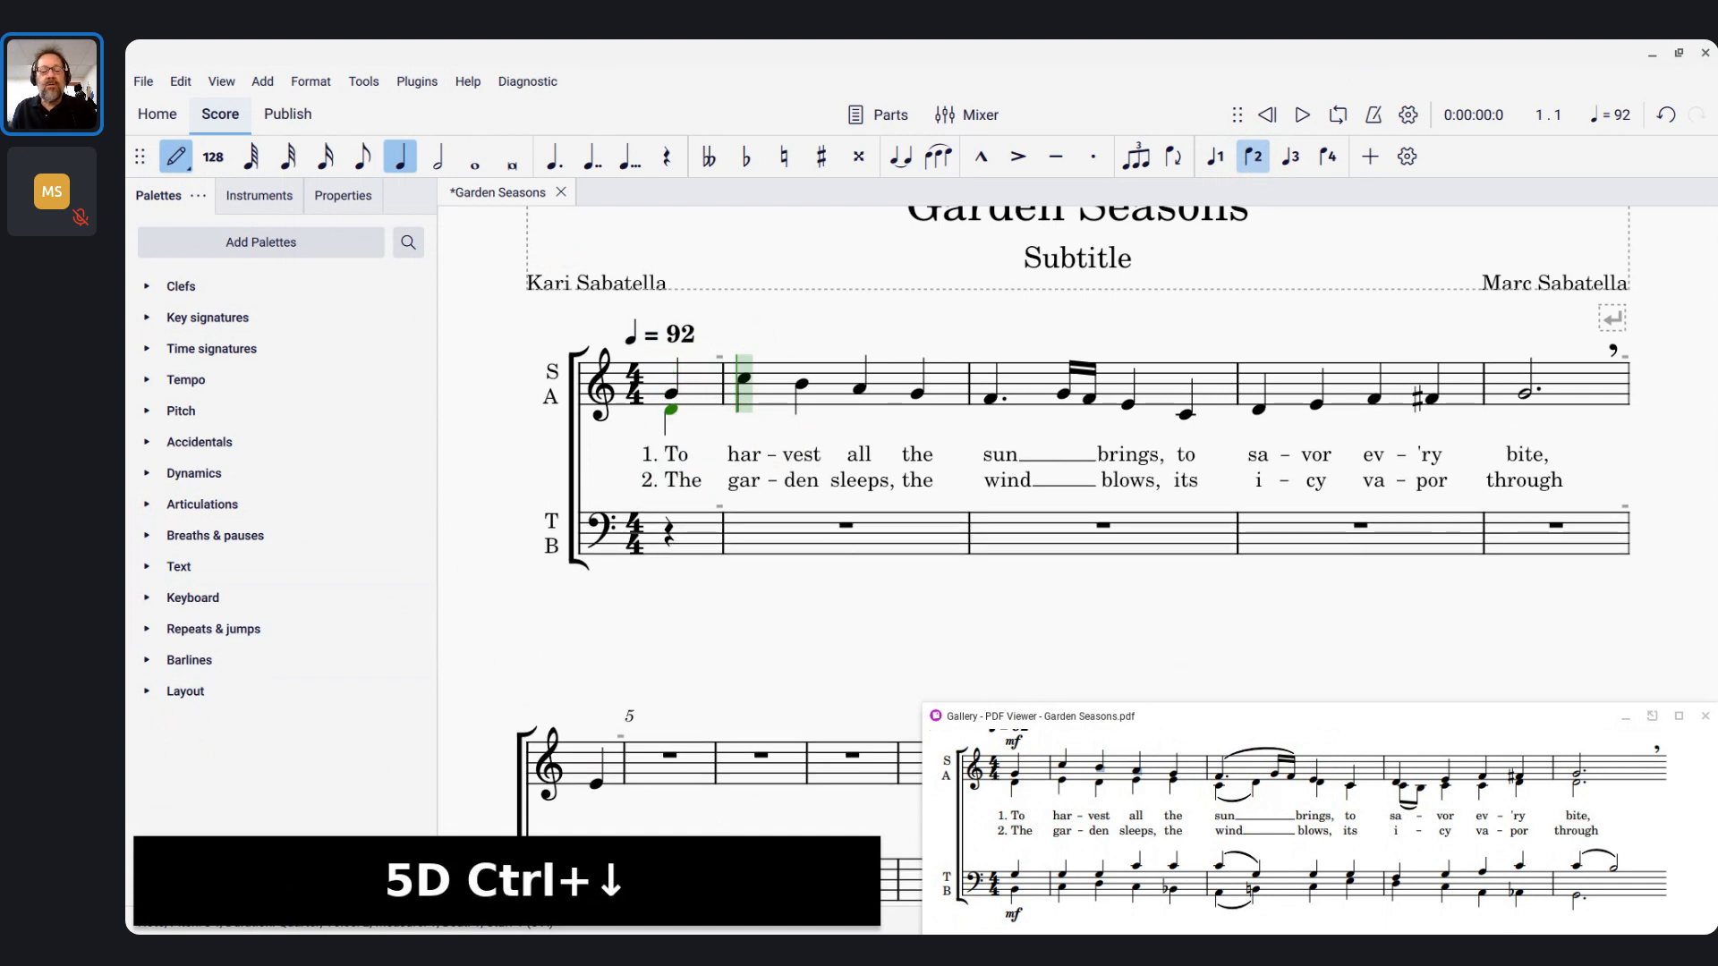
Enter the alto quarter notes E, D, E, E in voice 2 of measure 2
key("e")
key("d")
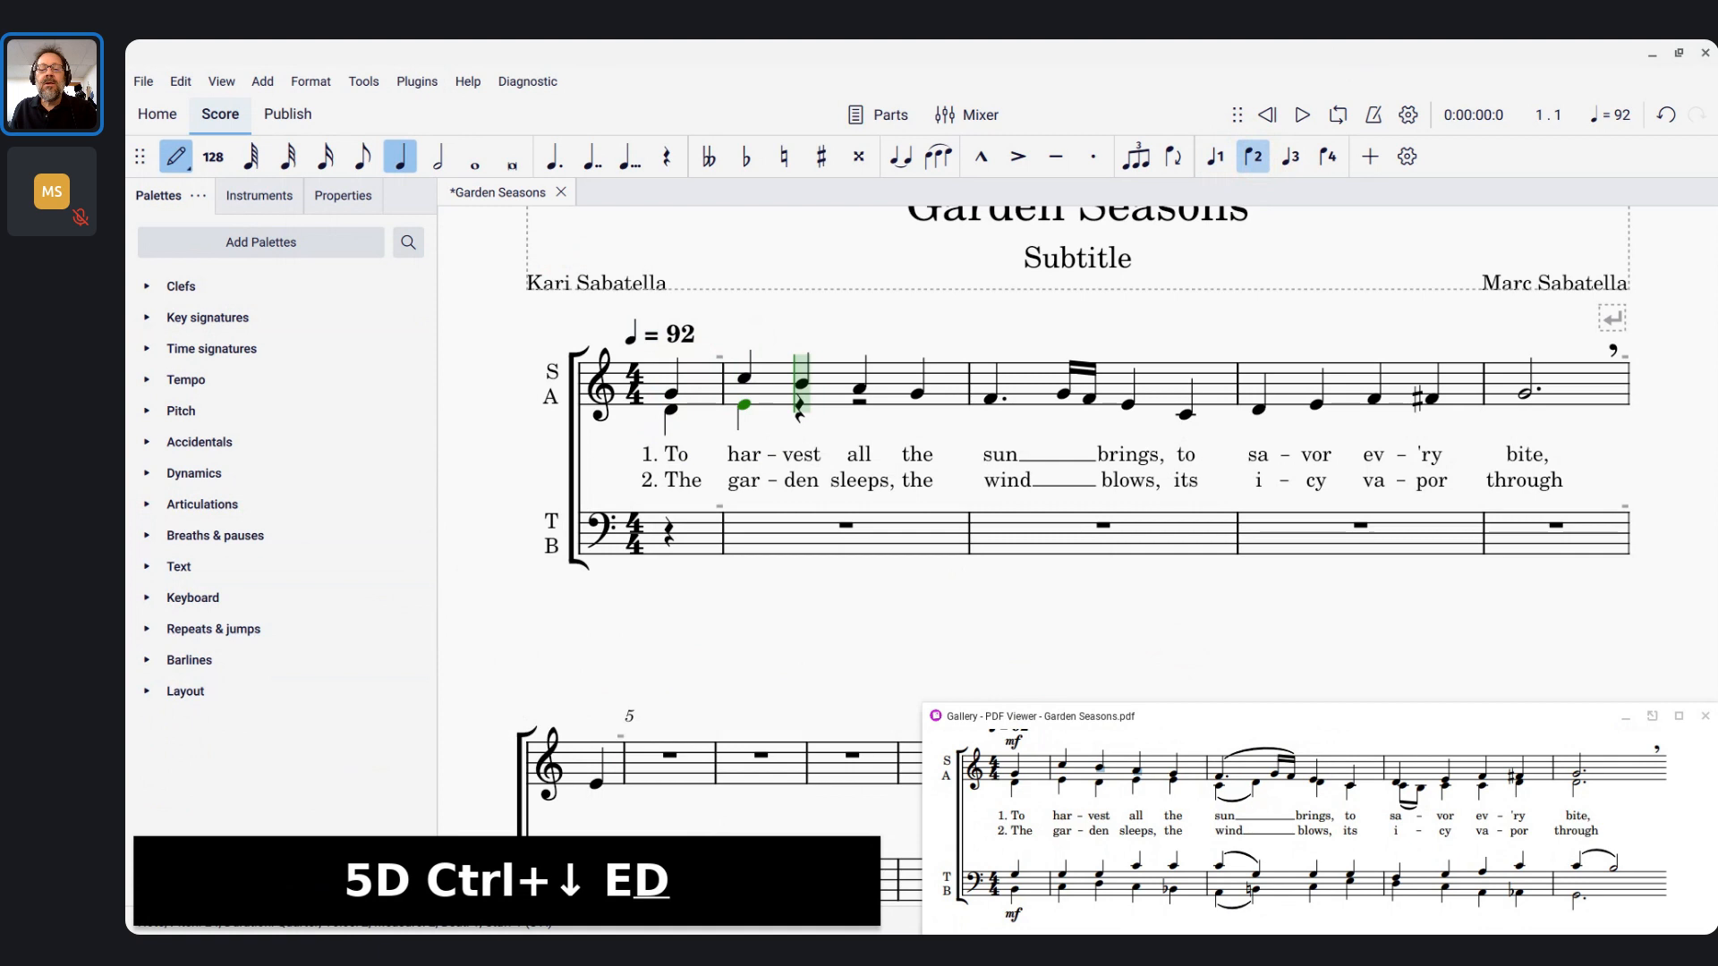
key("e")
key("e")
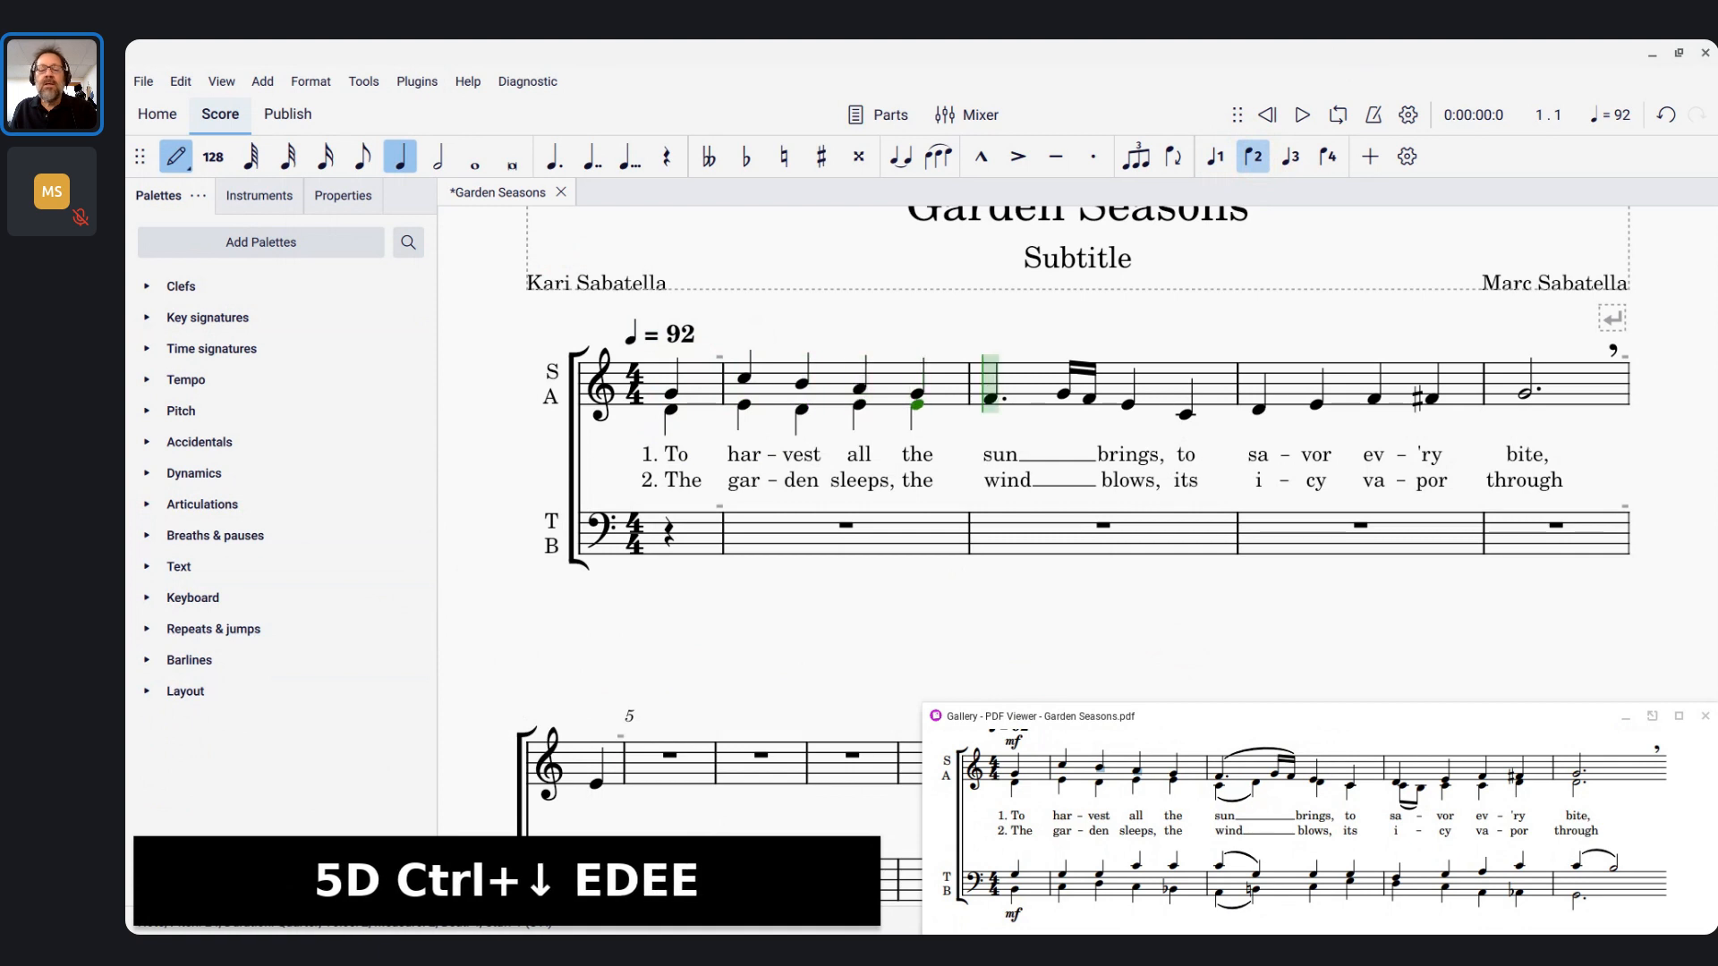
Enter the alto quarter notes C, D, D, C in measure 3, slurring the first C to the D
key("c")
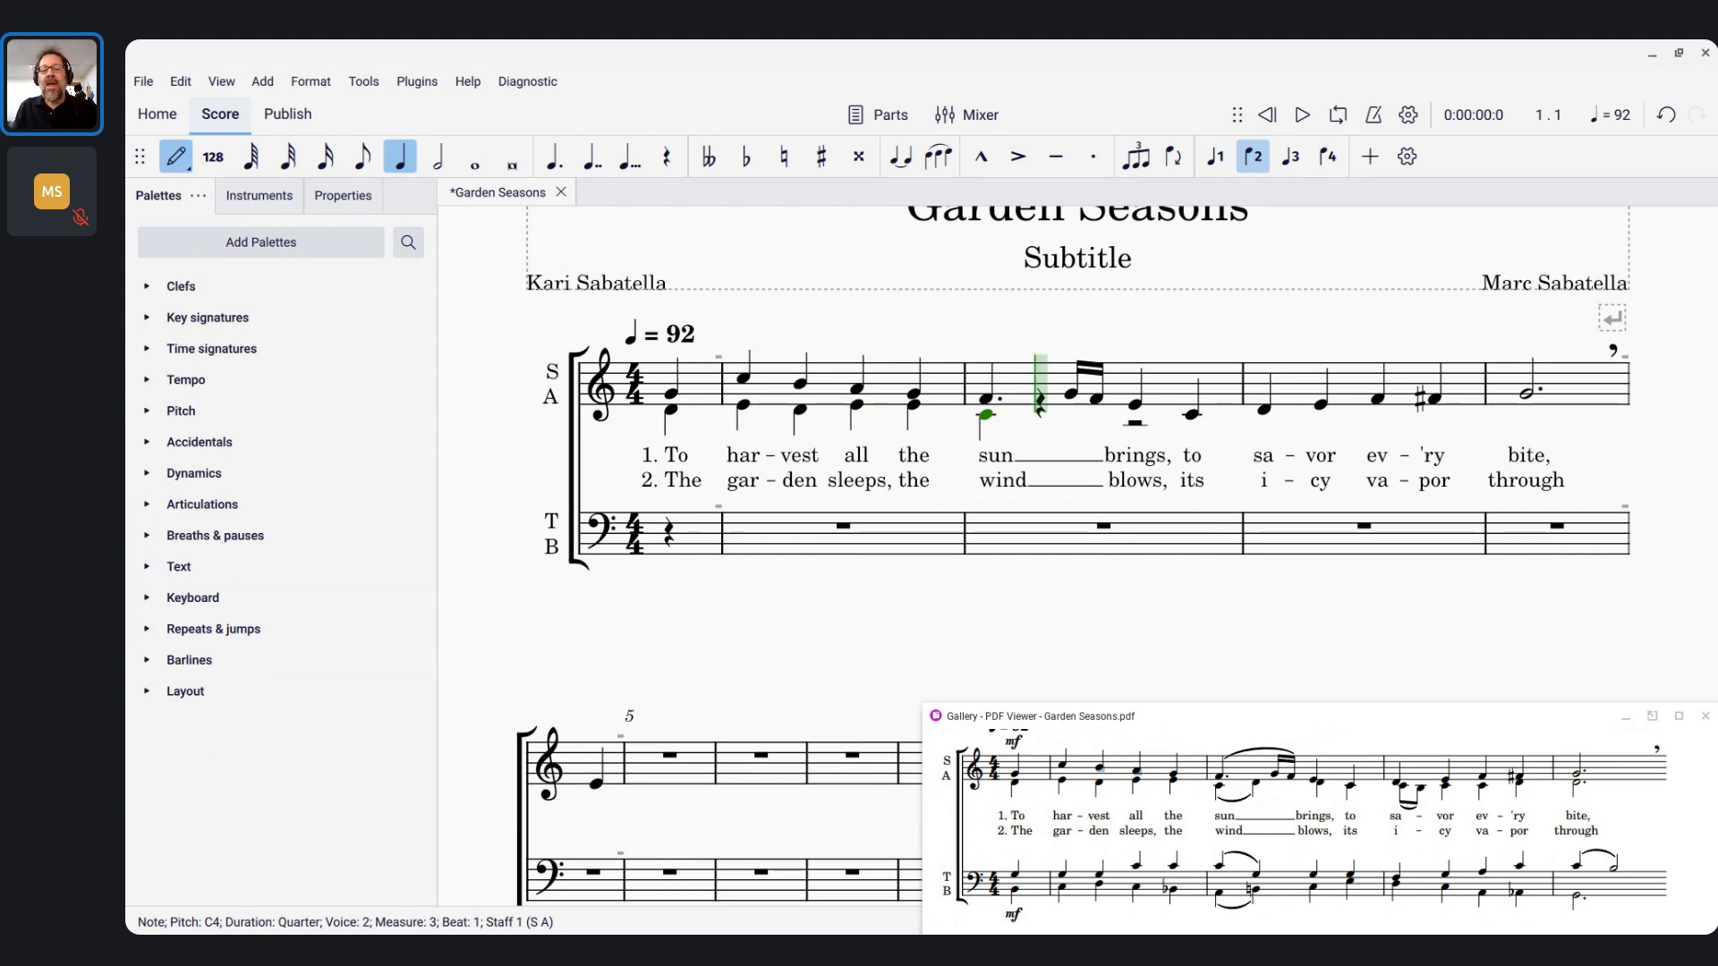
key("s")
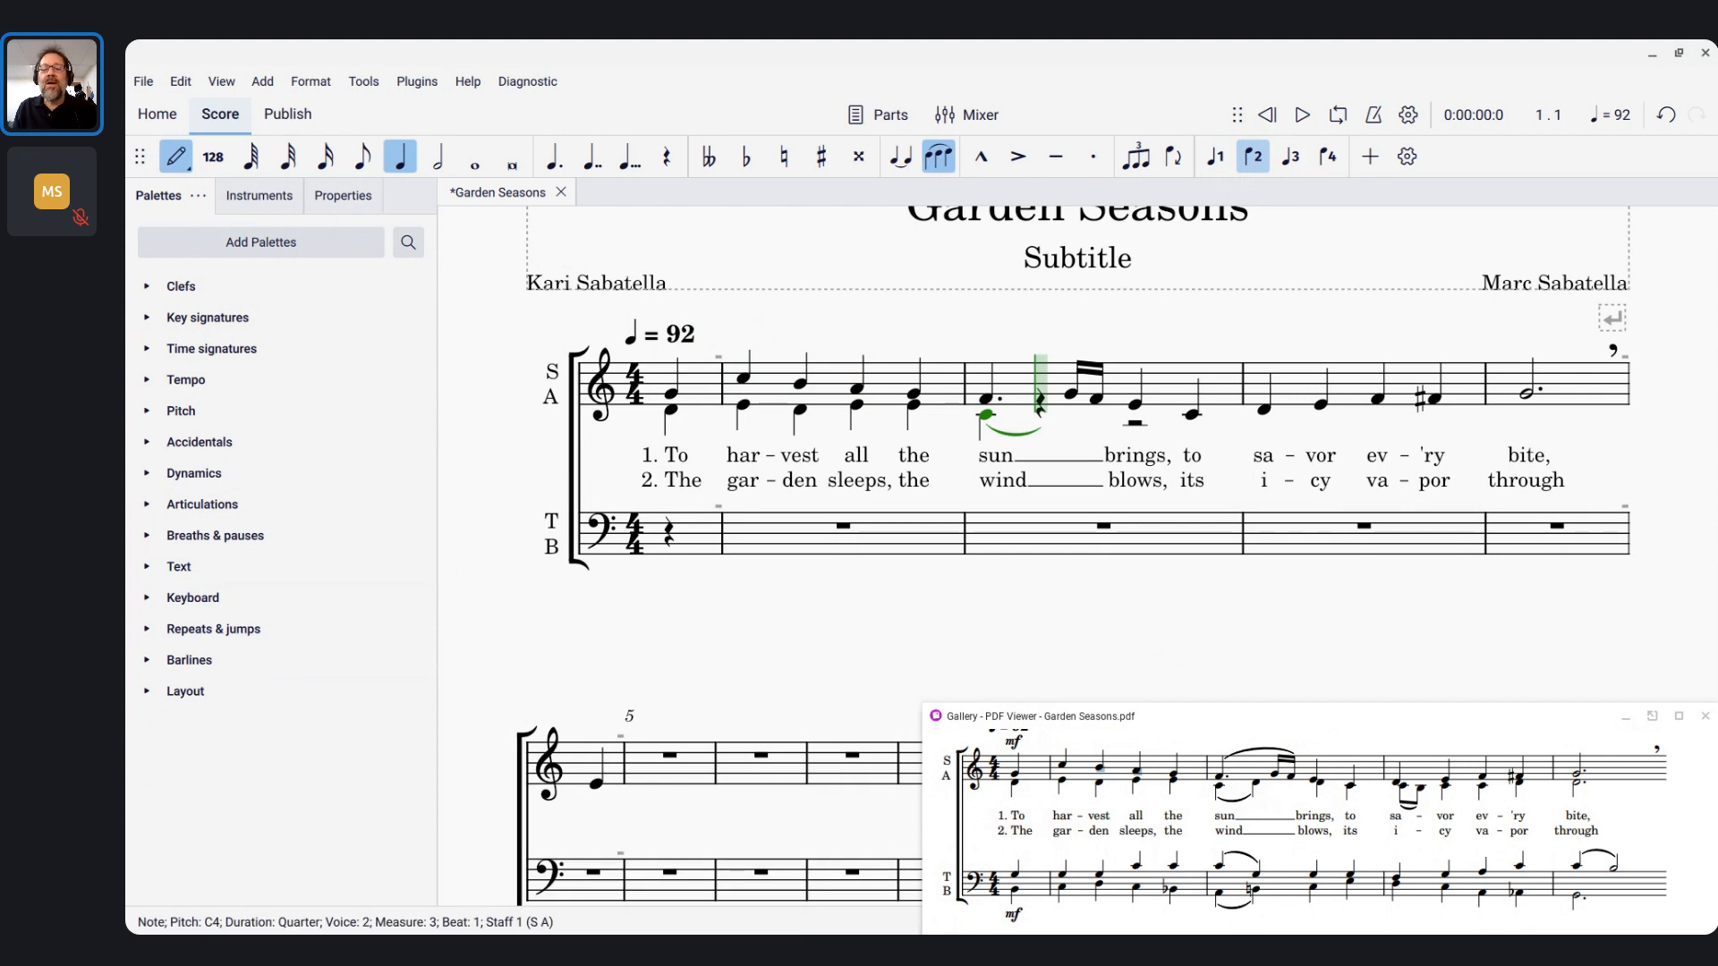
key("d")
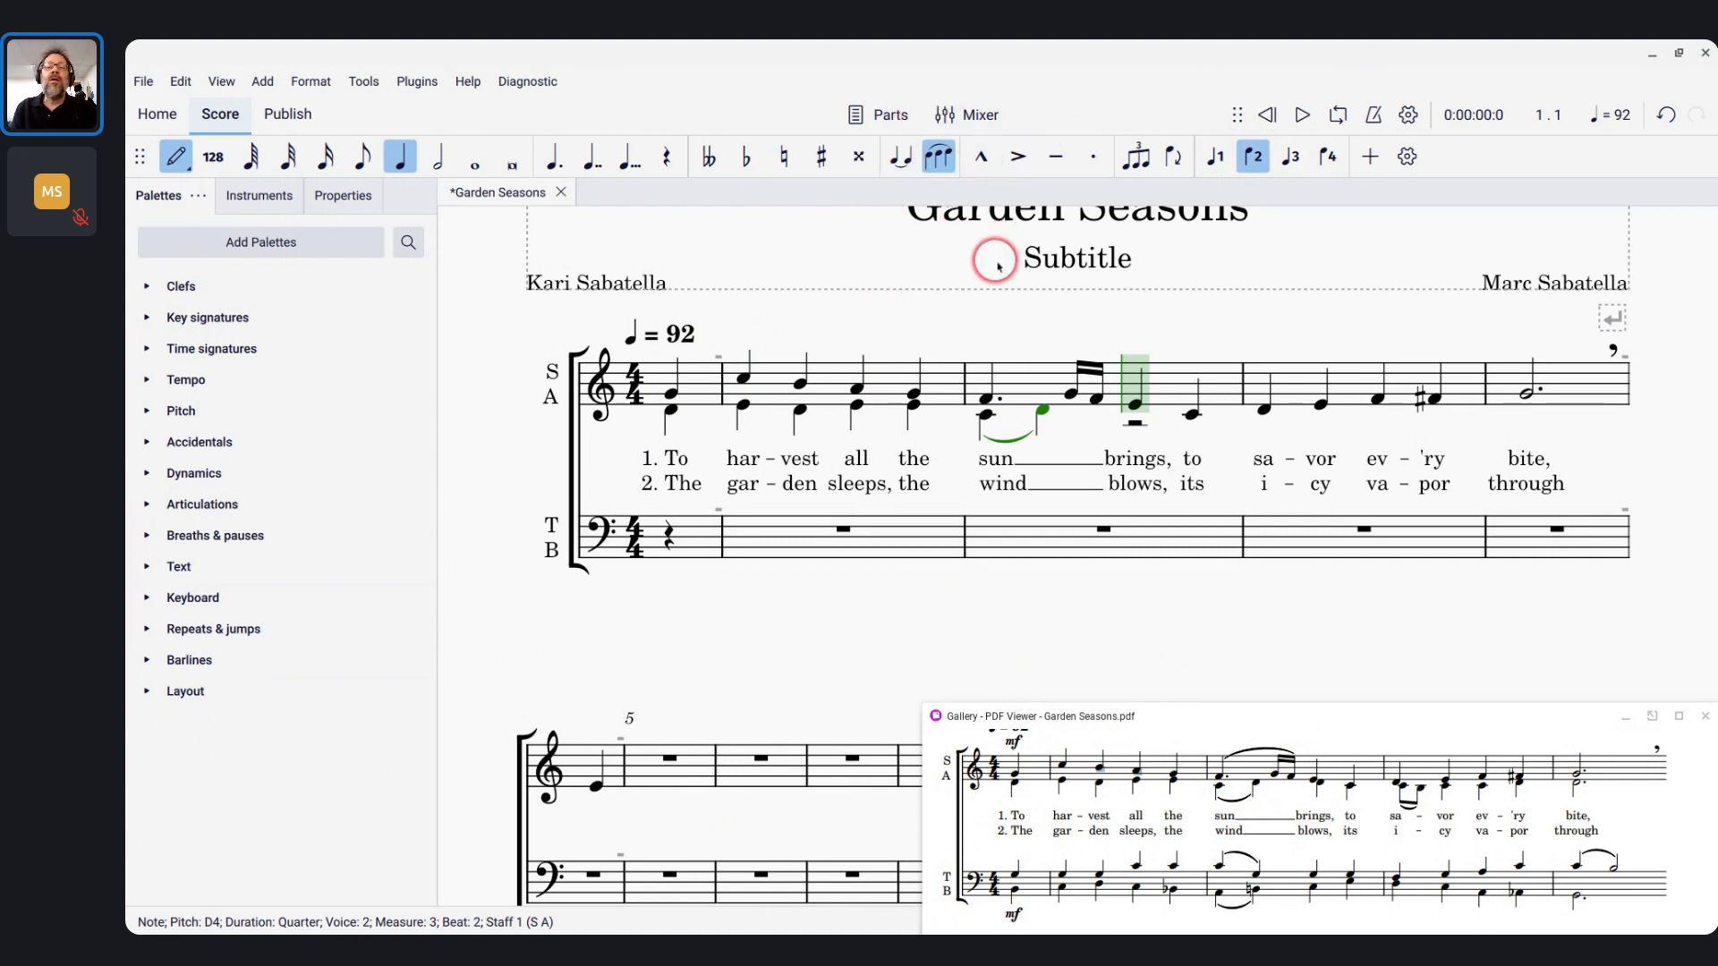
key("s")
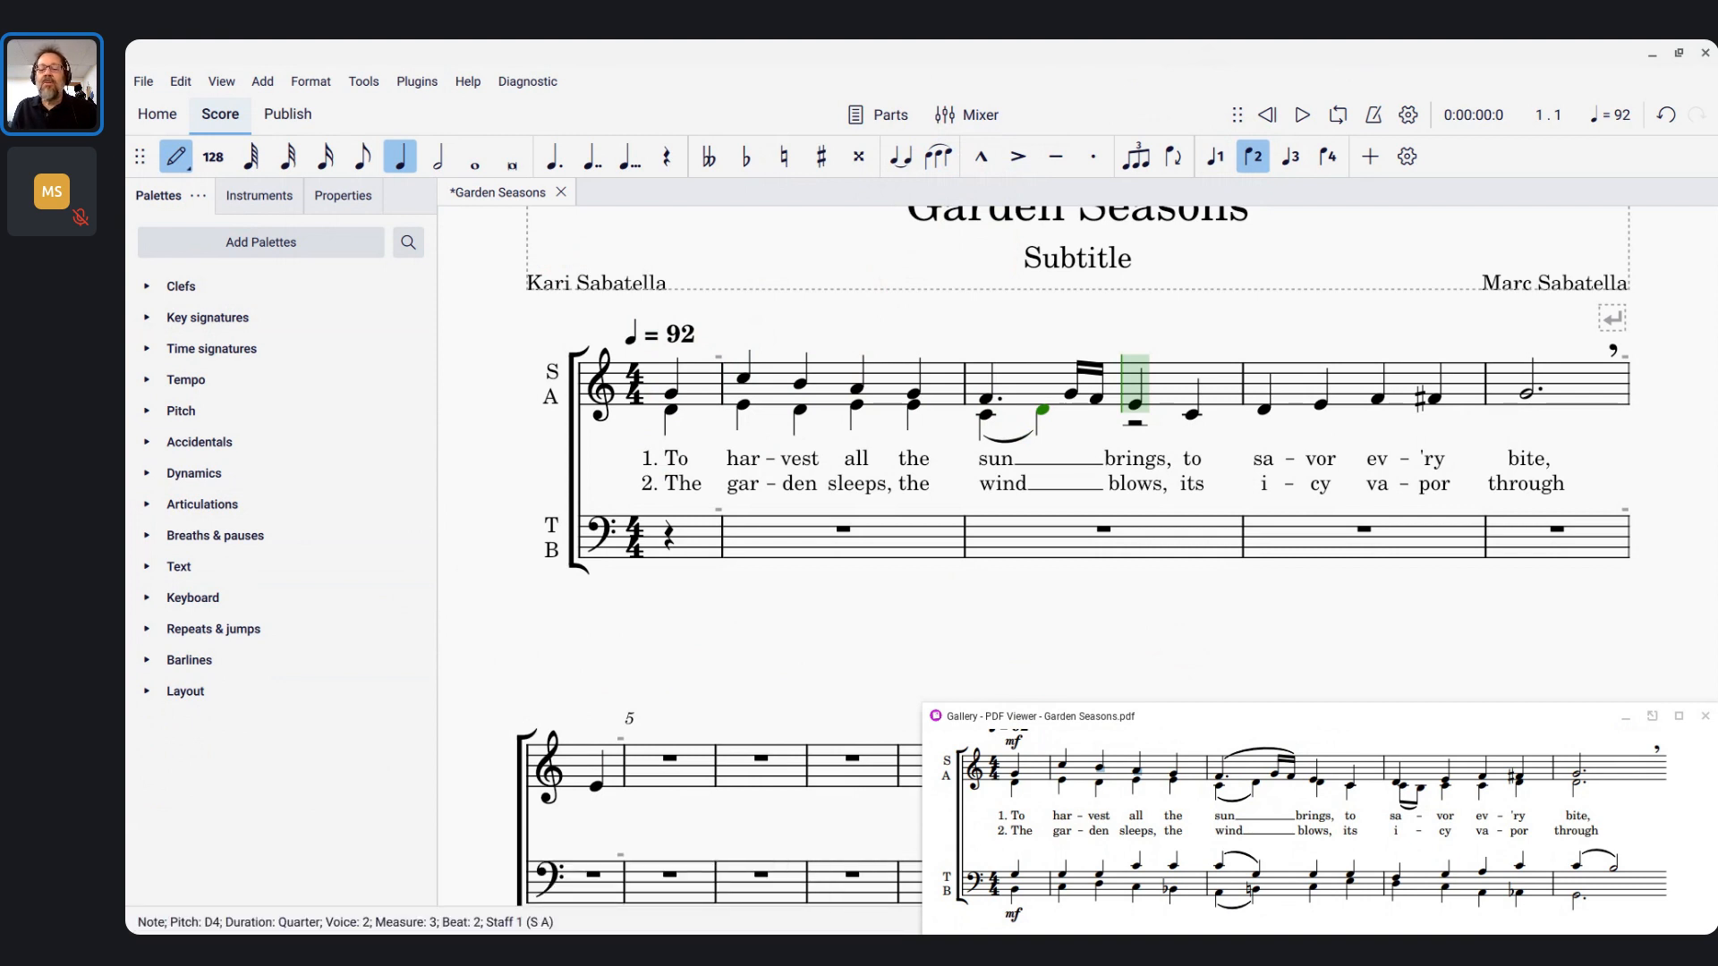
key("d")
key("c")
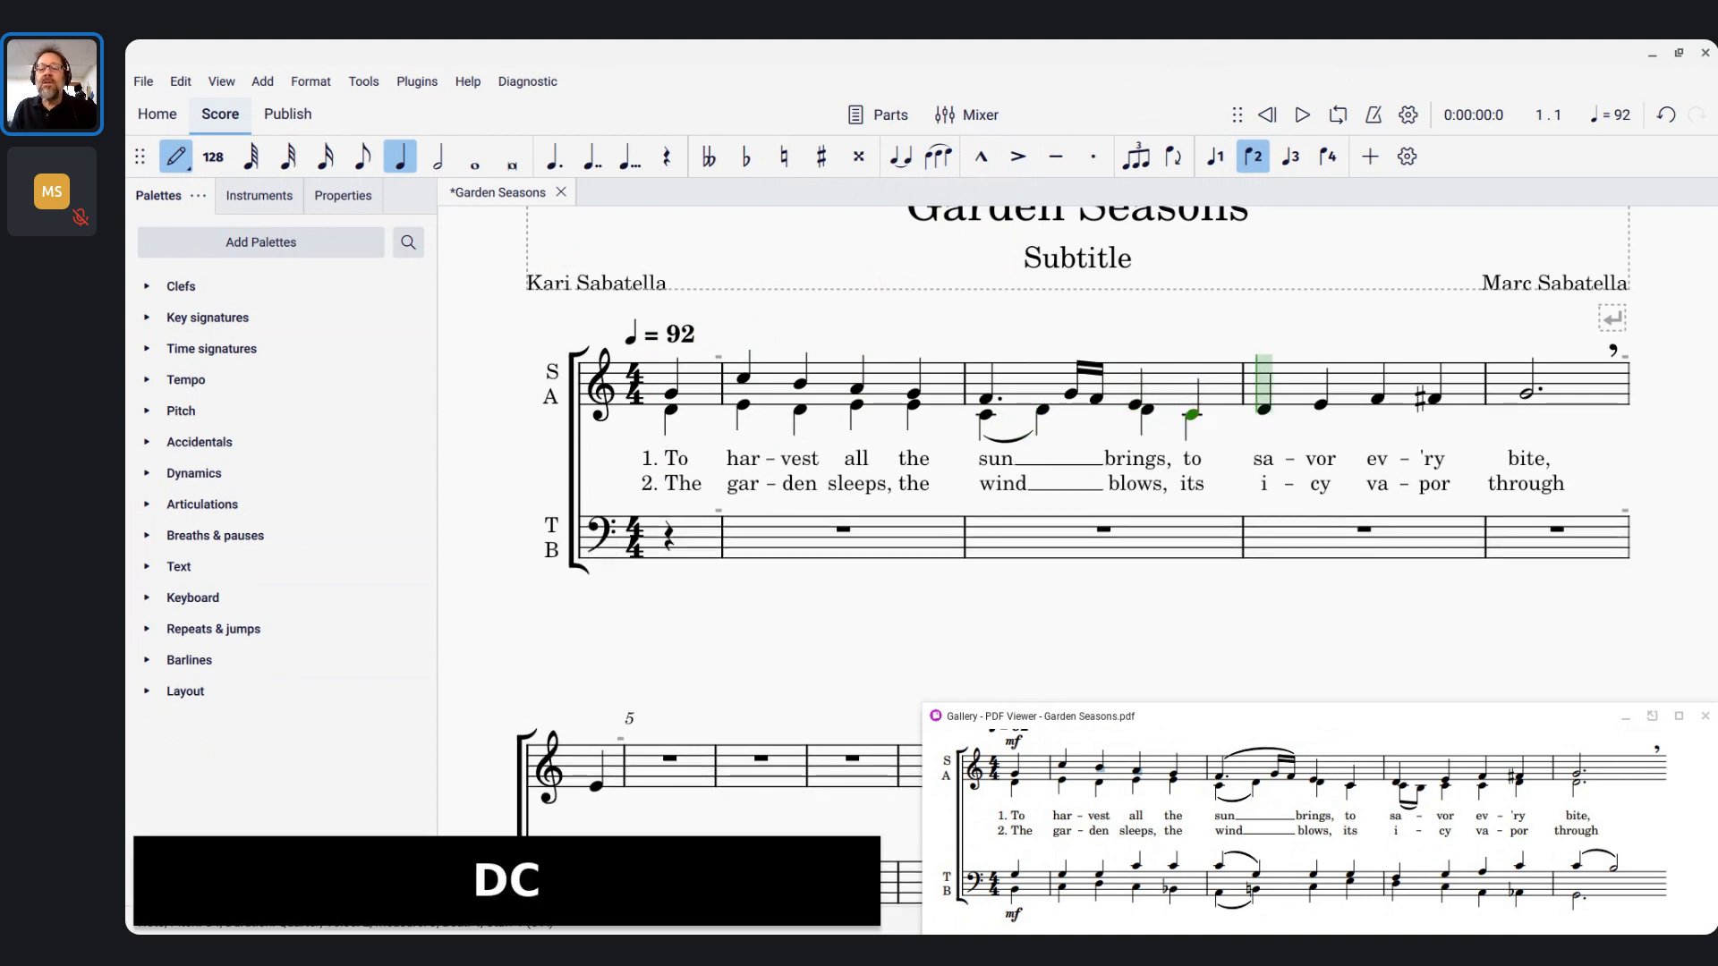
Fill the alto voice in measure 4 with slurred eighth notes C and B, followed by quarter notes C, C, D
key("4")
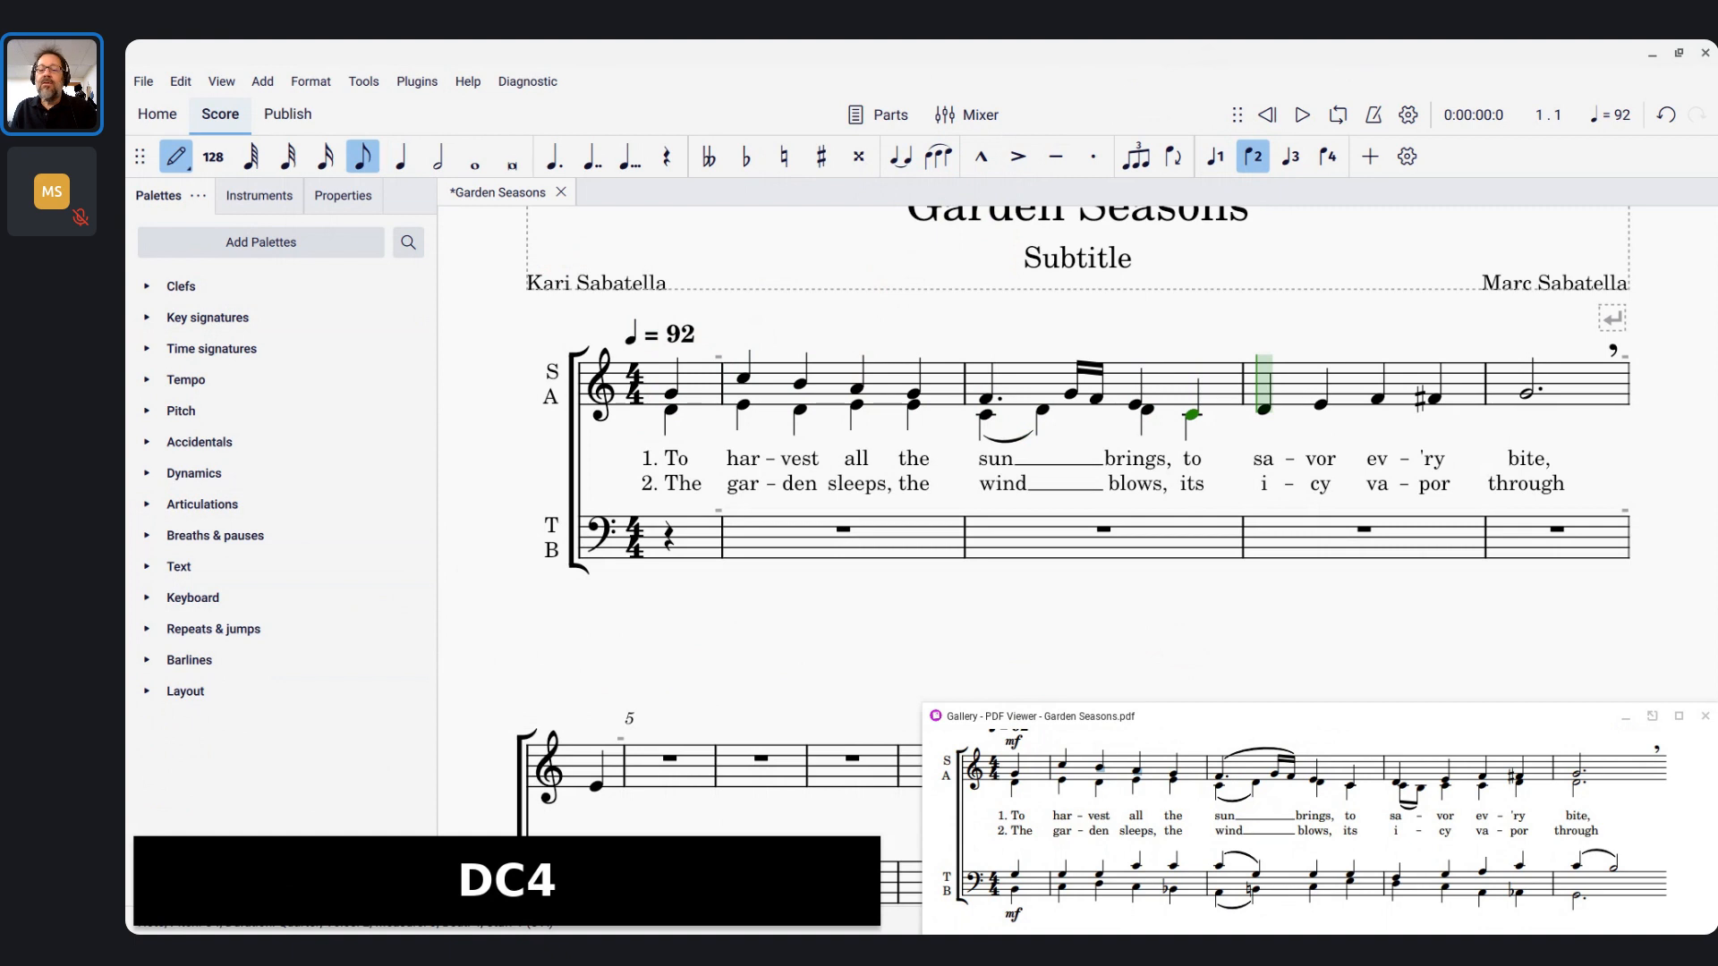
key("c")
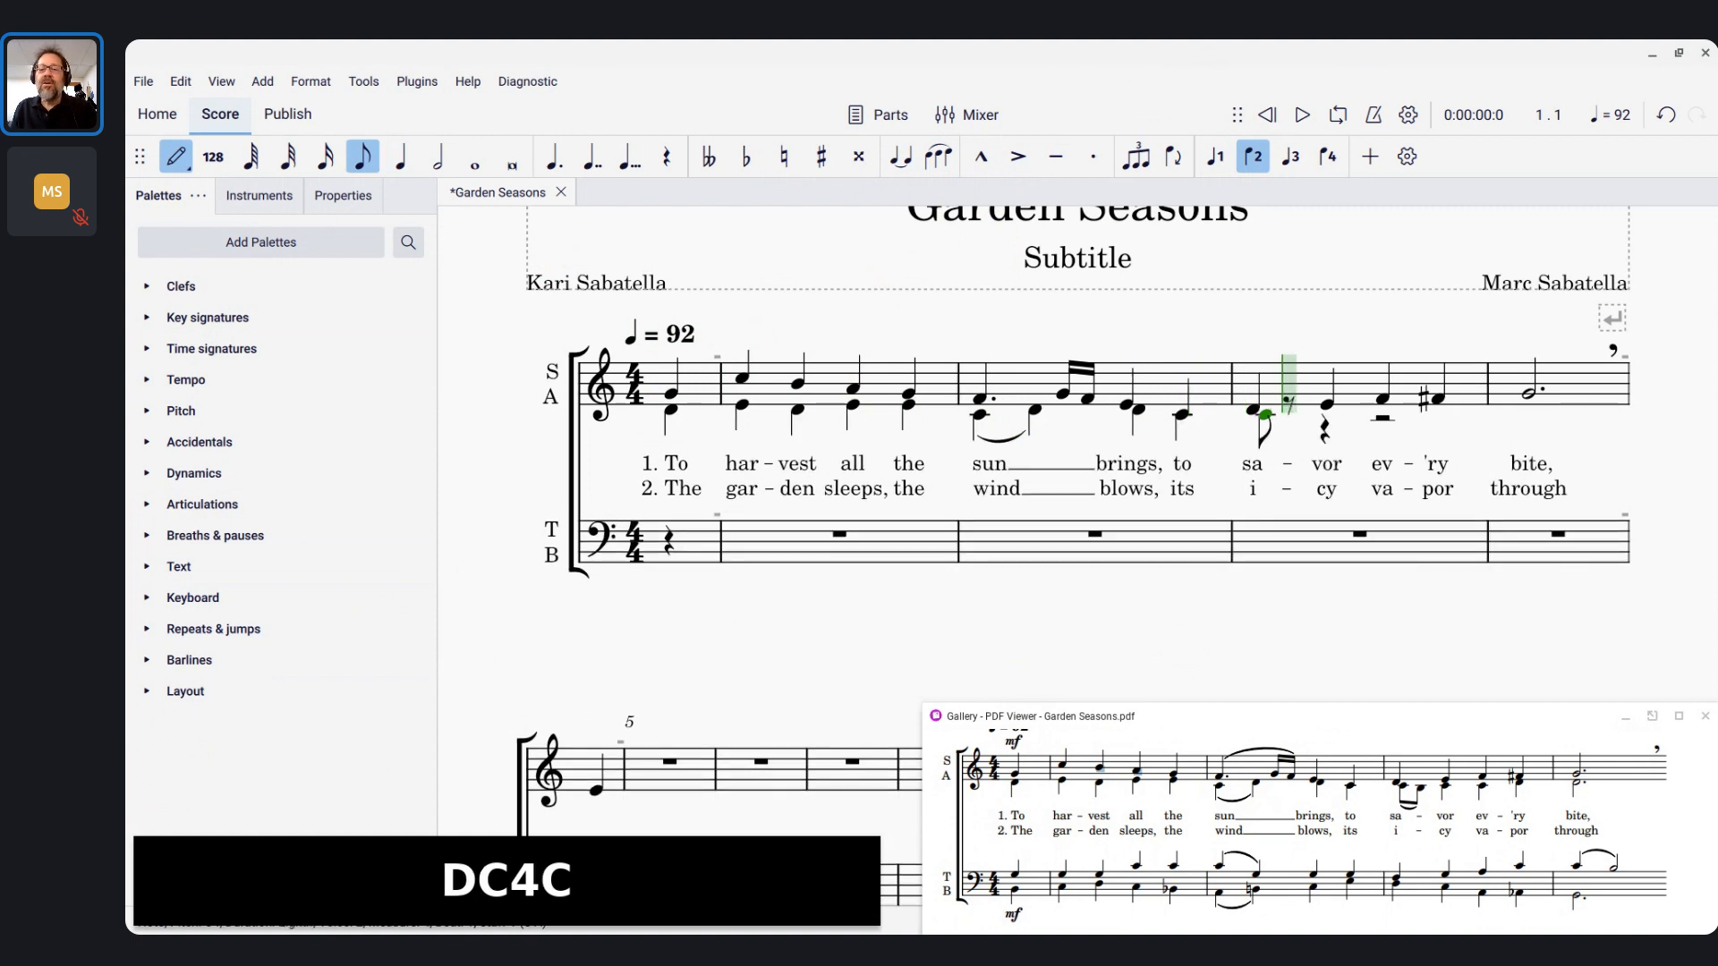
key("s")
key("b")
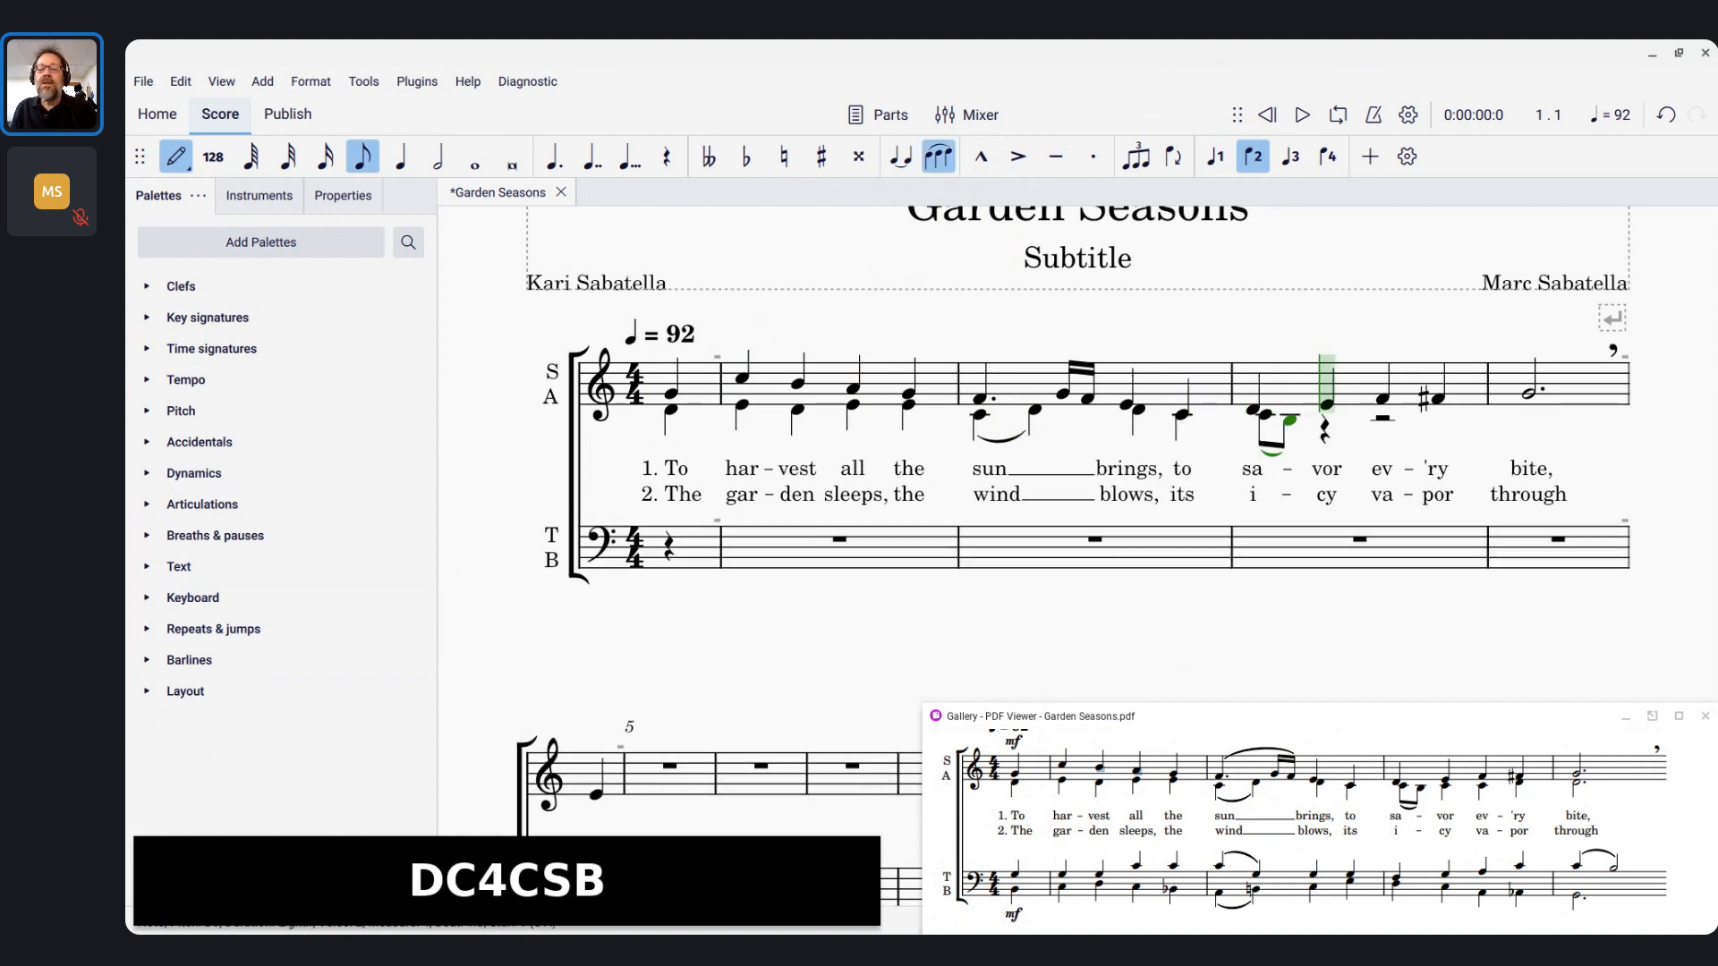
key("s")
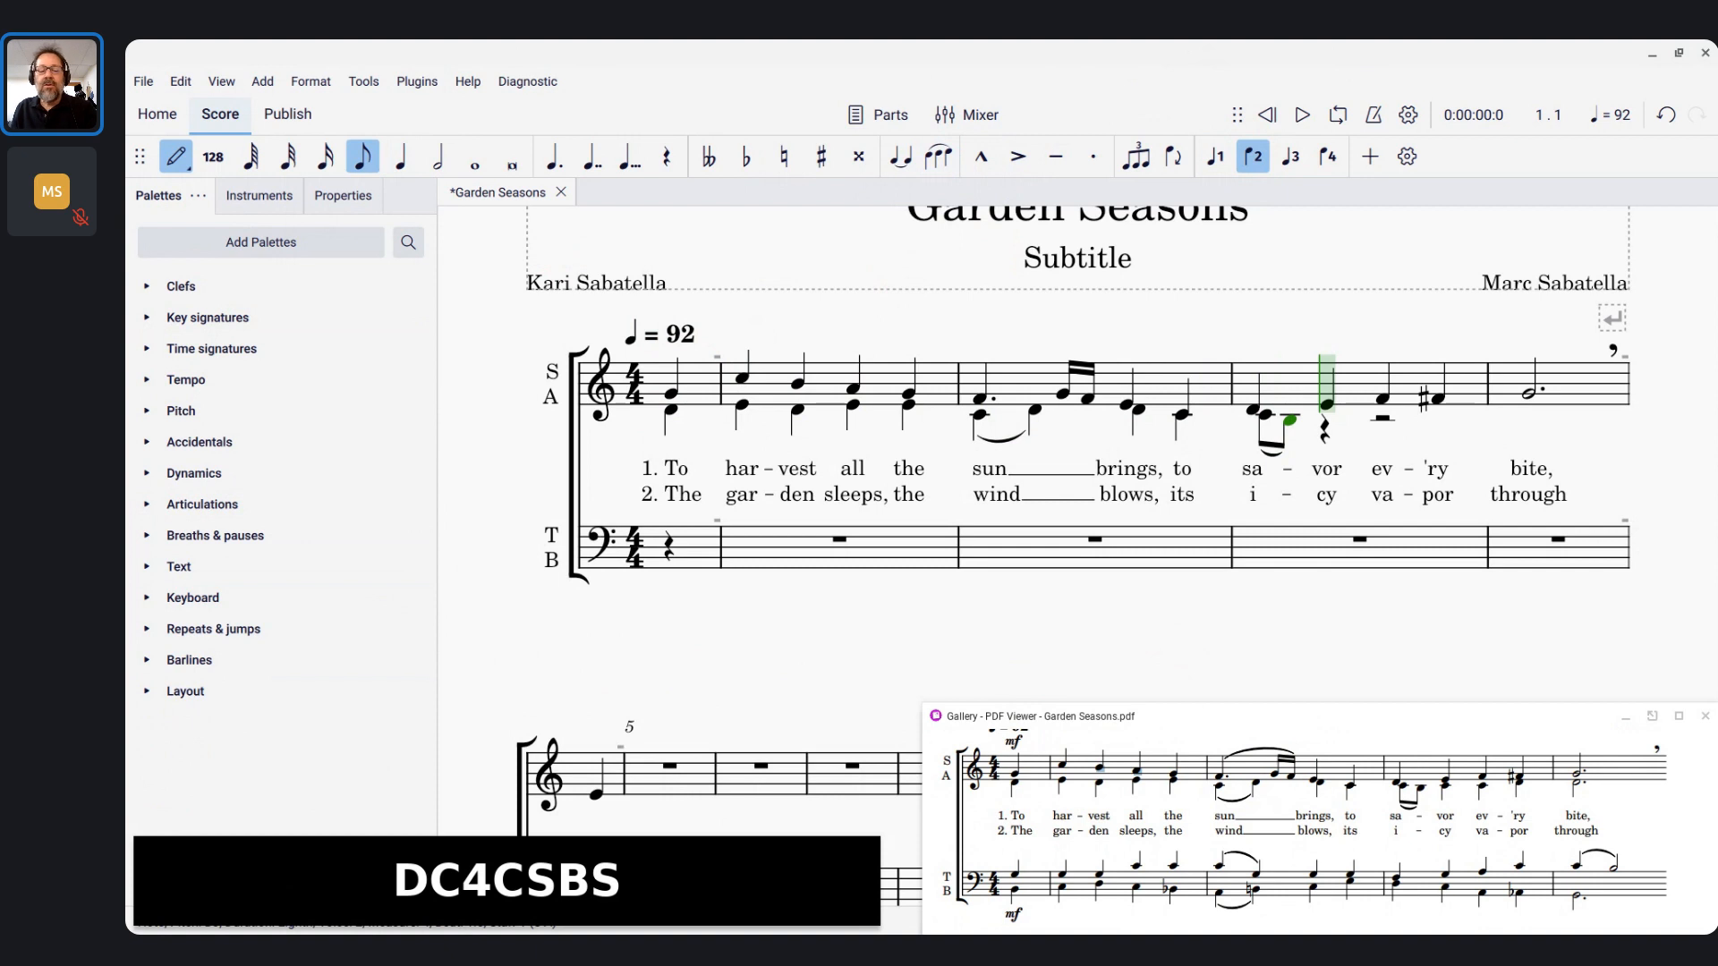
key("5")
key("c")
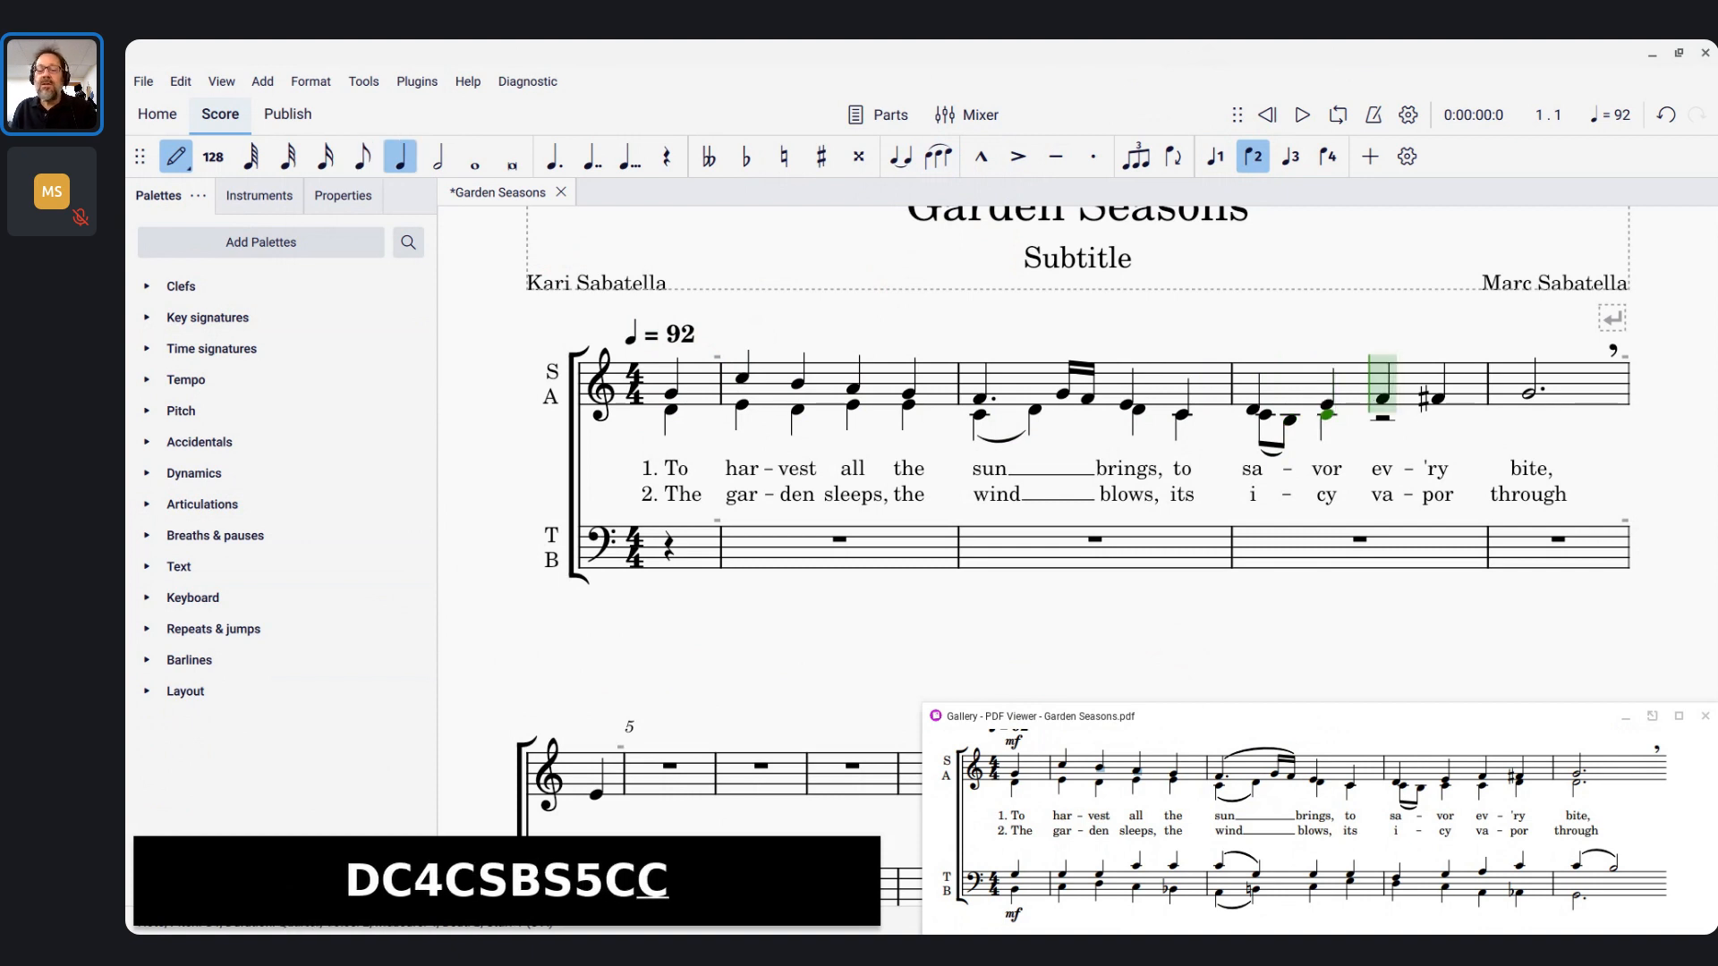
key("c")
key("d")
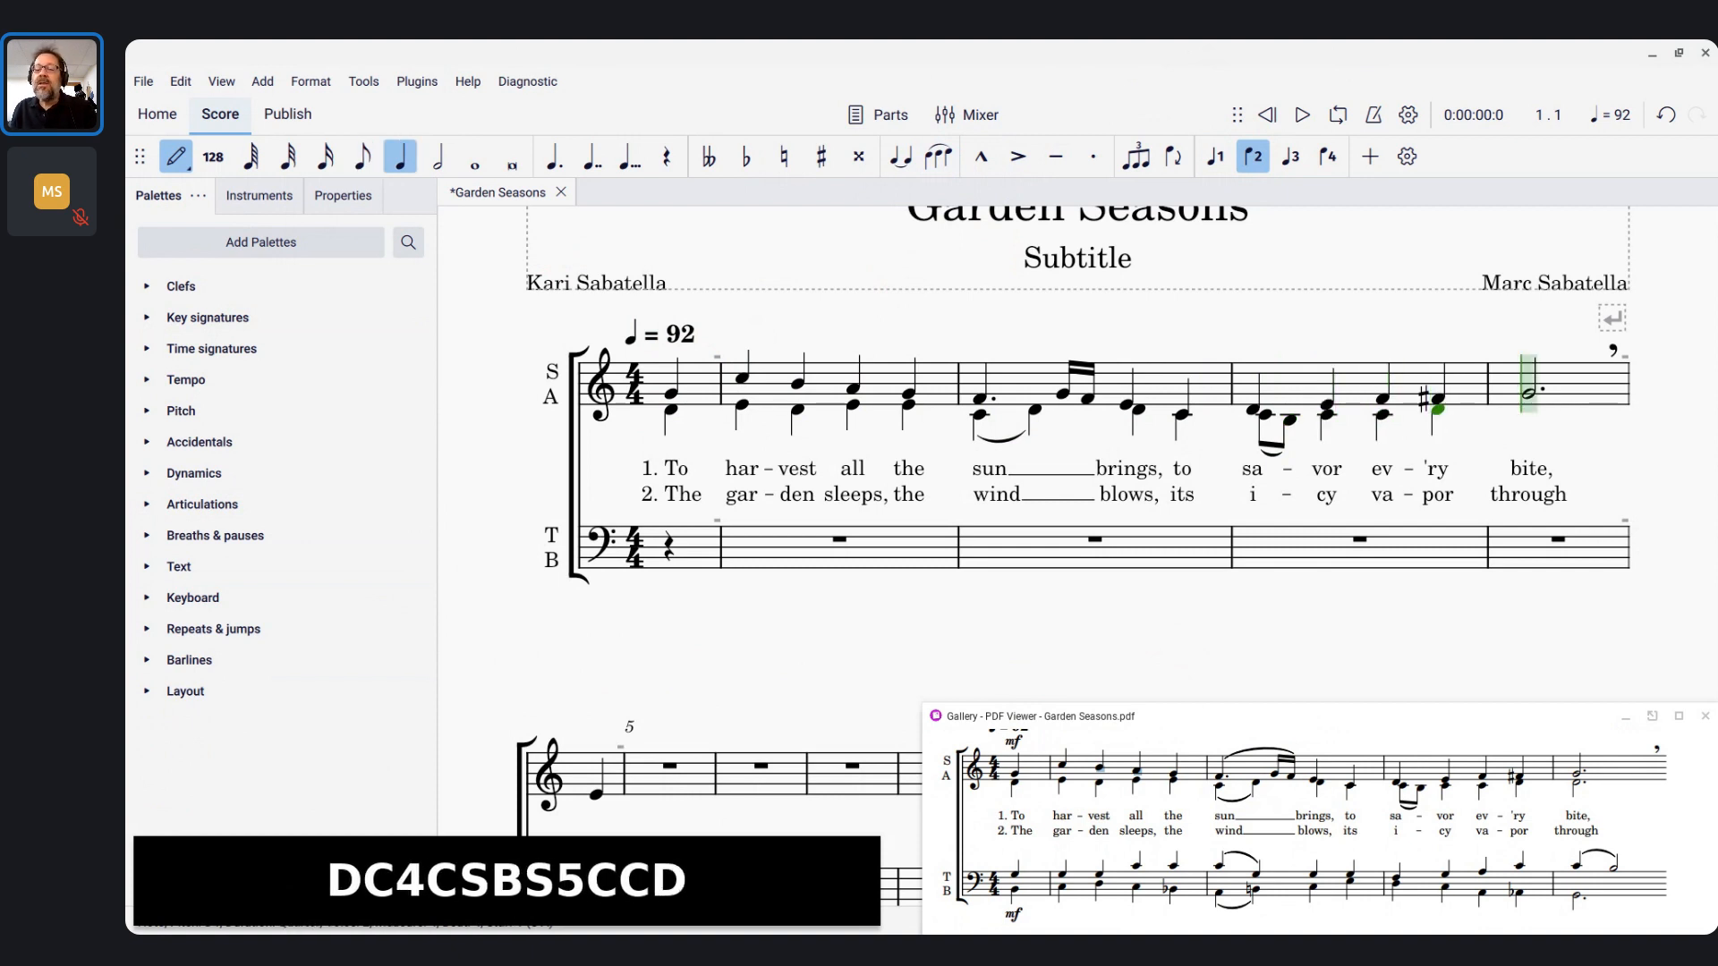
Enter a dotted half-note D in the alto voice of measure 5 and leave note input
key("6")
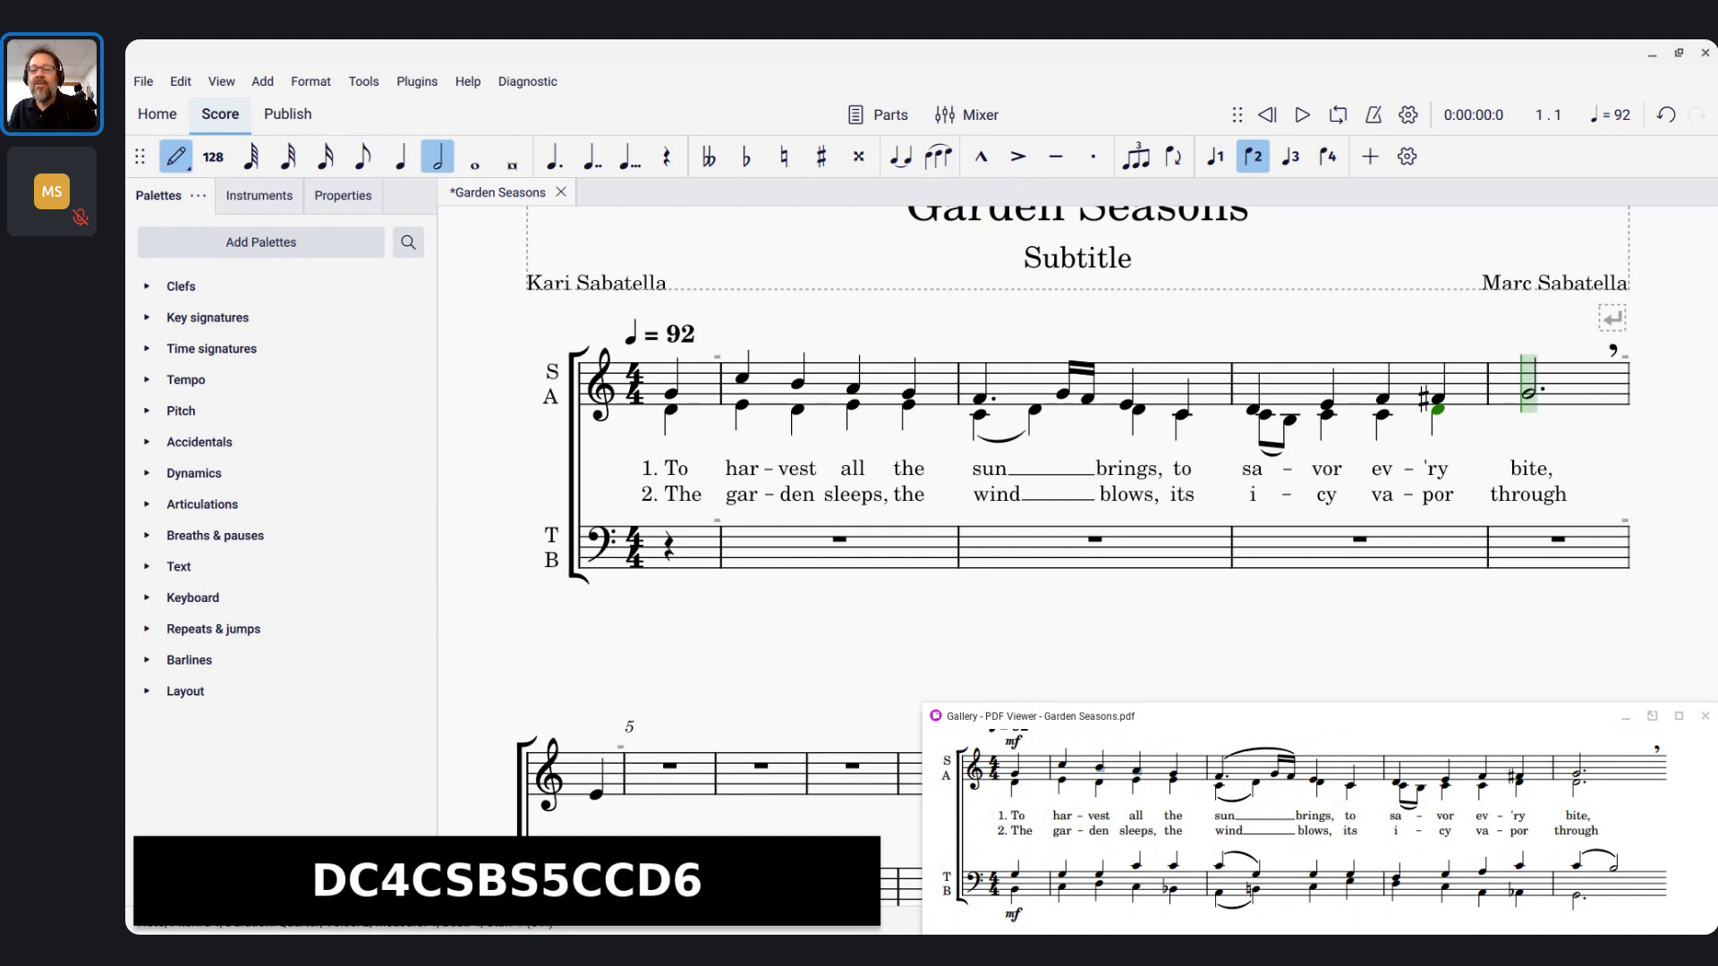
key("period")
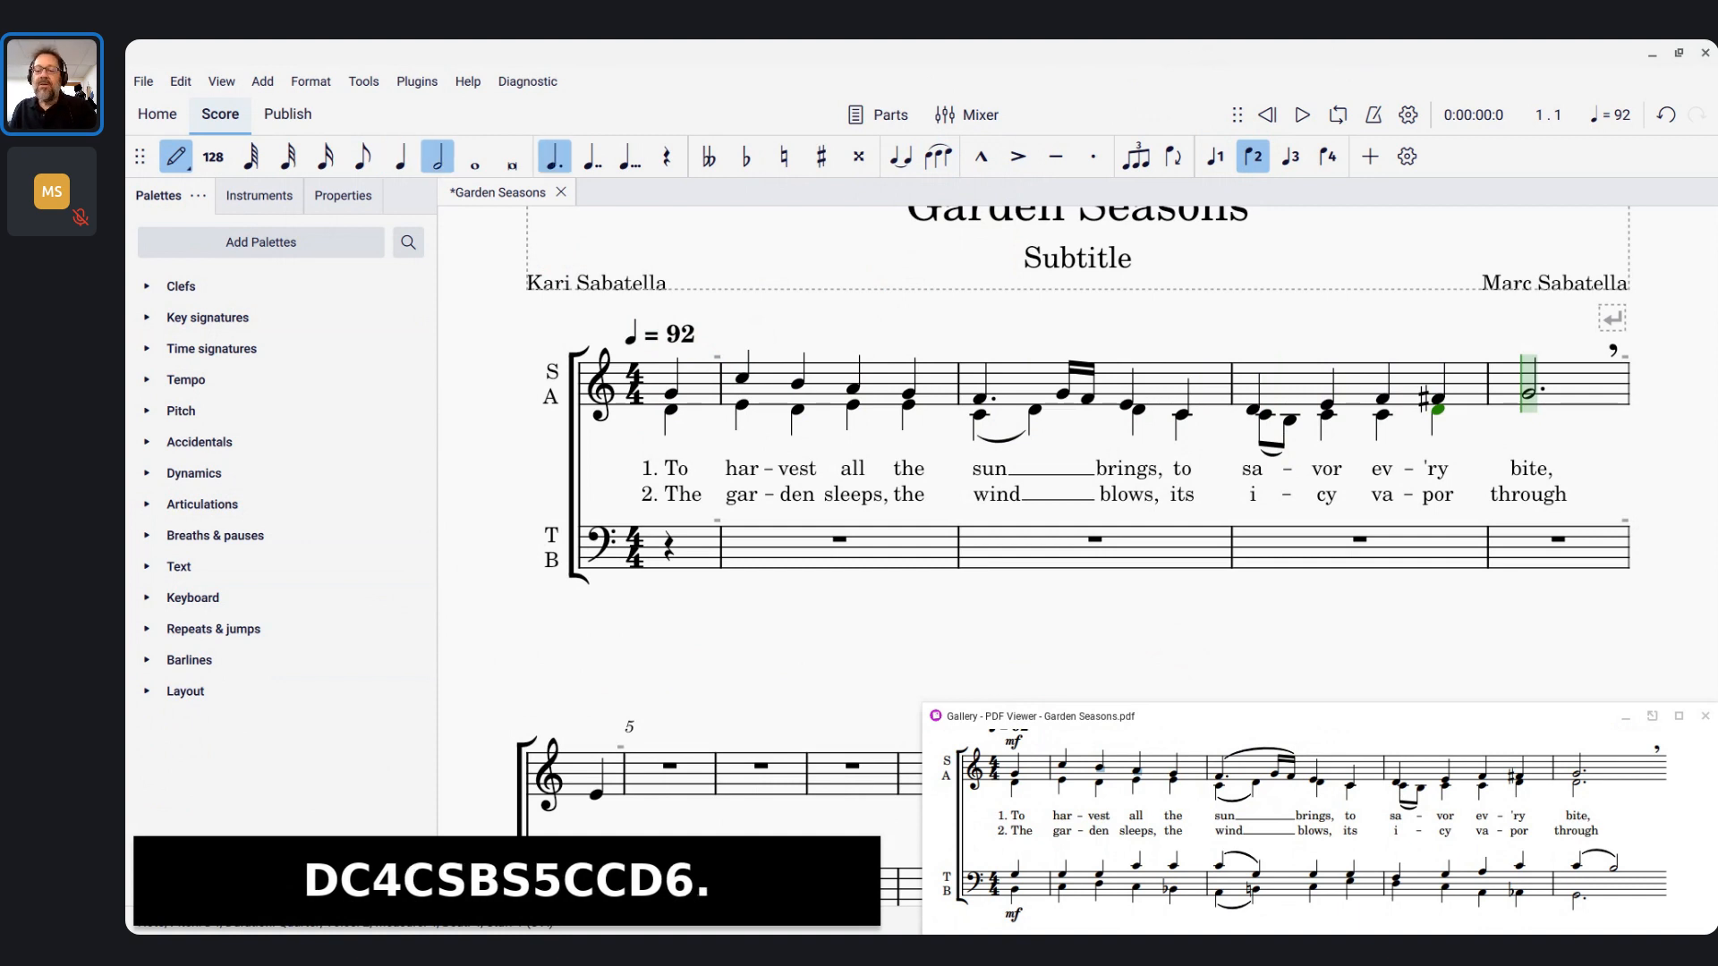
key("d")
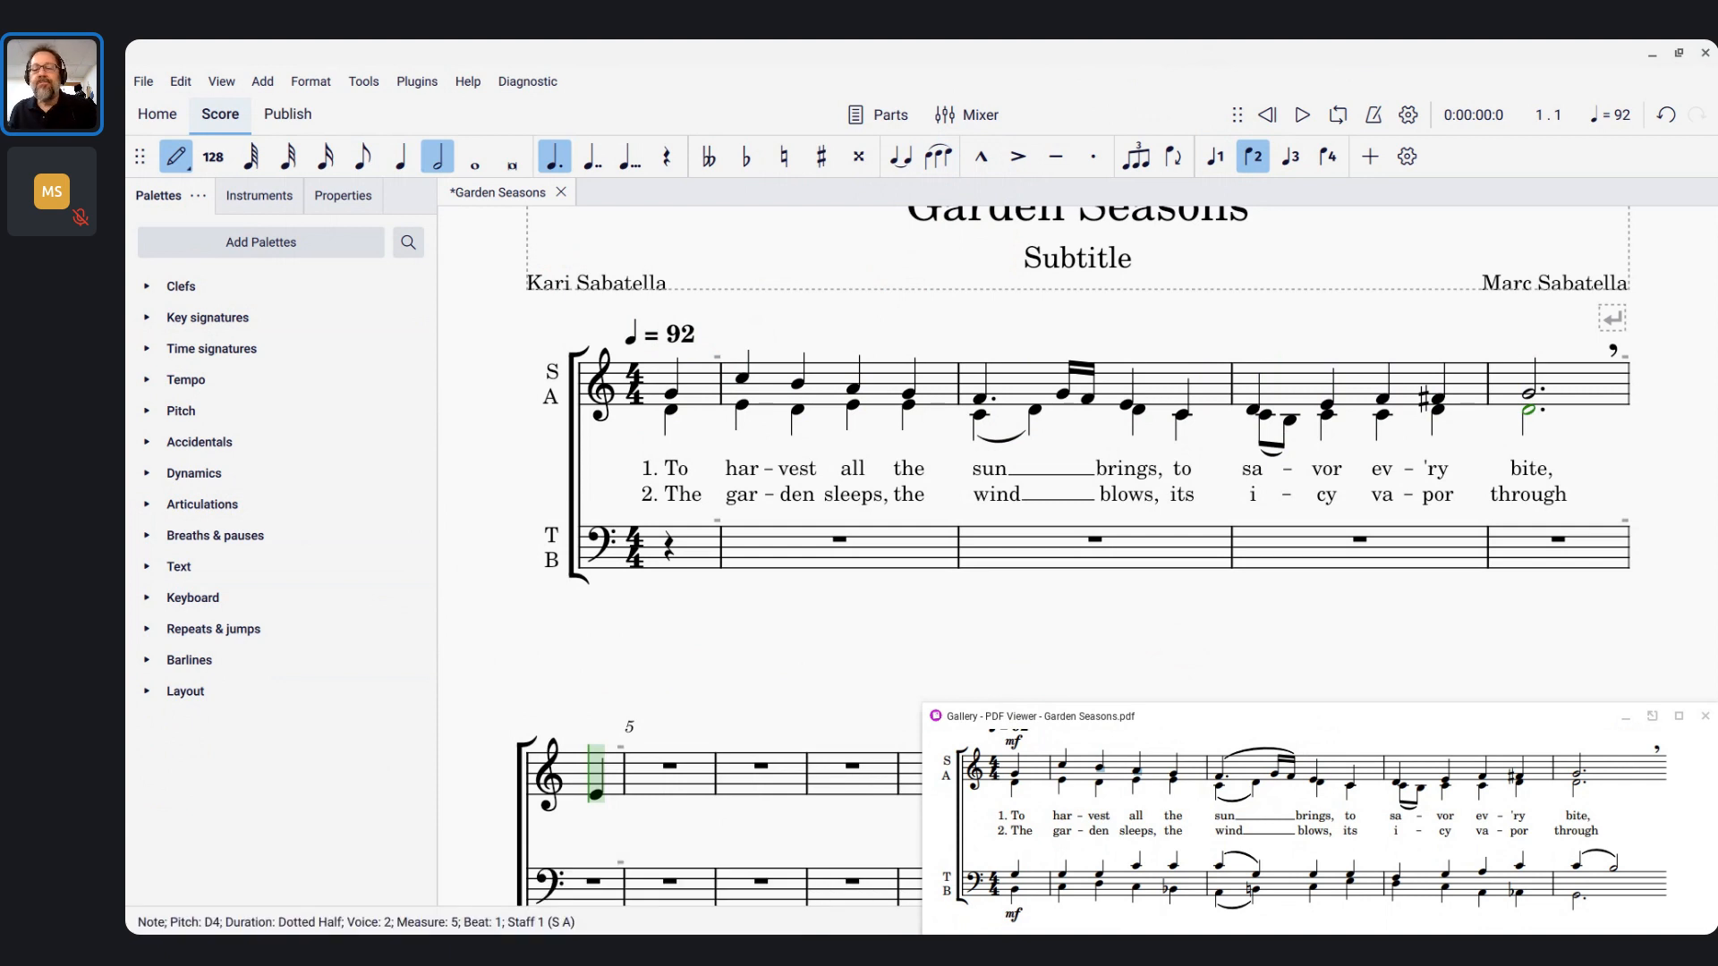
key("Escape")
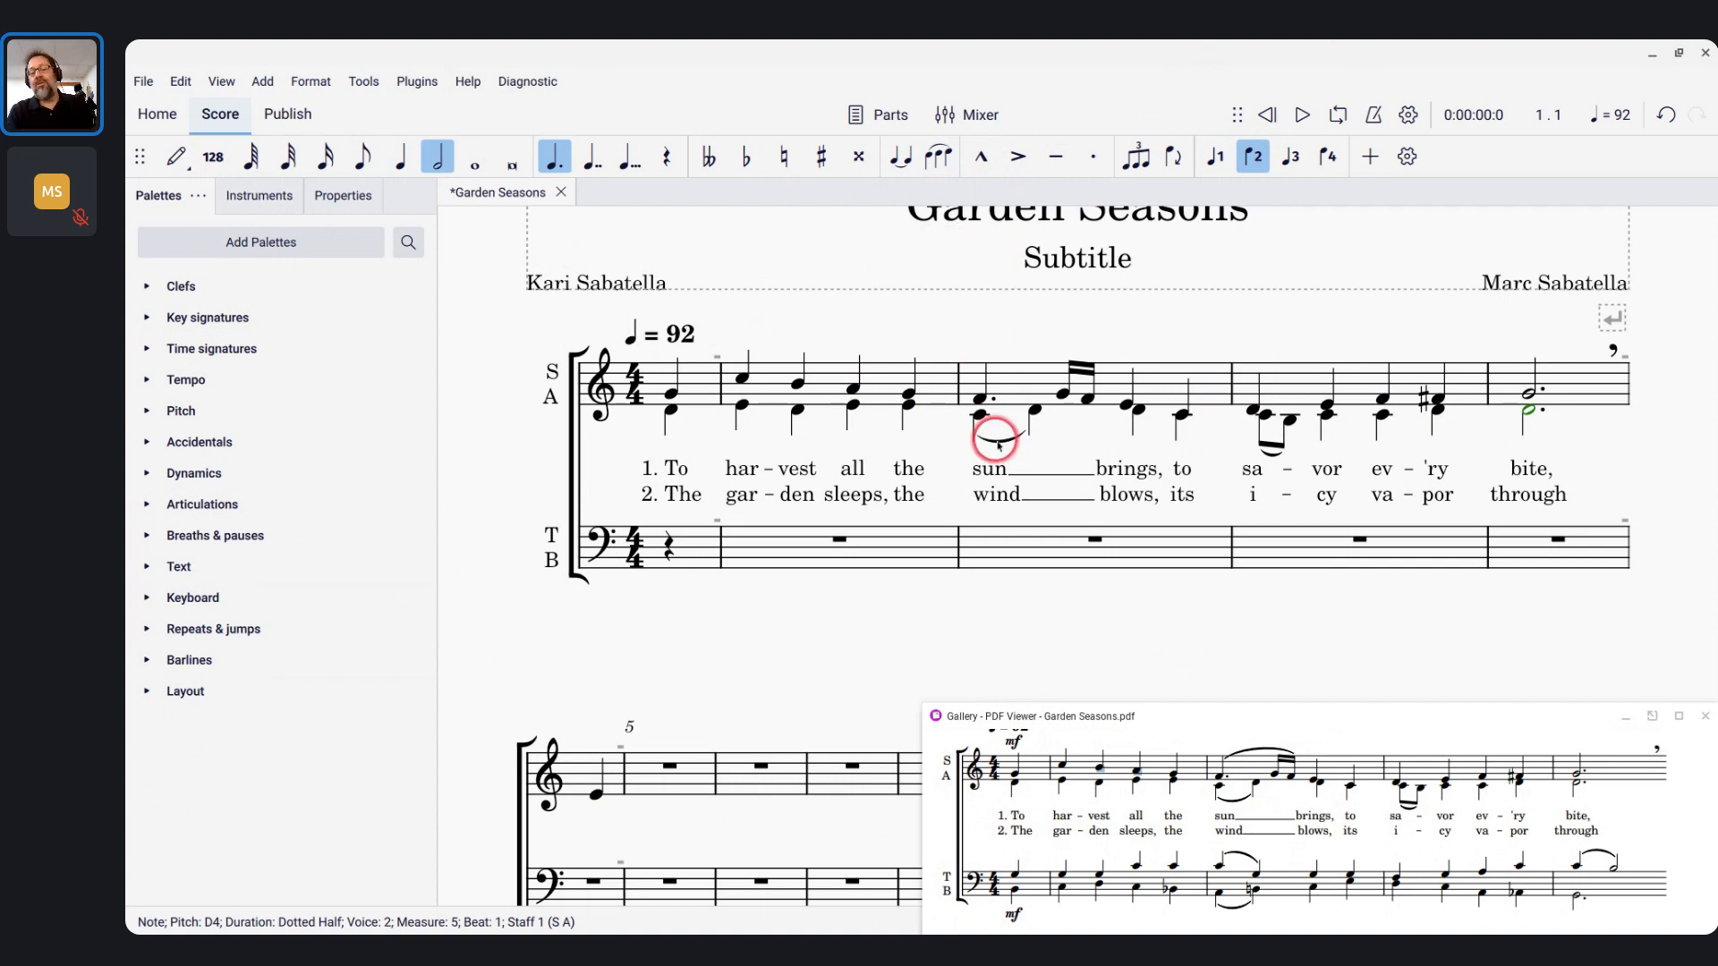
Add a slur in measure 3 from the soprano's dotted quarter F to the sixteenth-note F
left_click(979, 398)
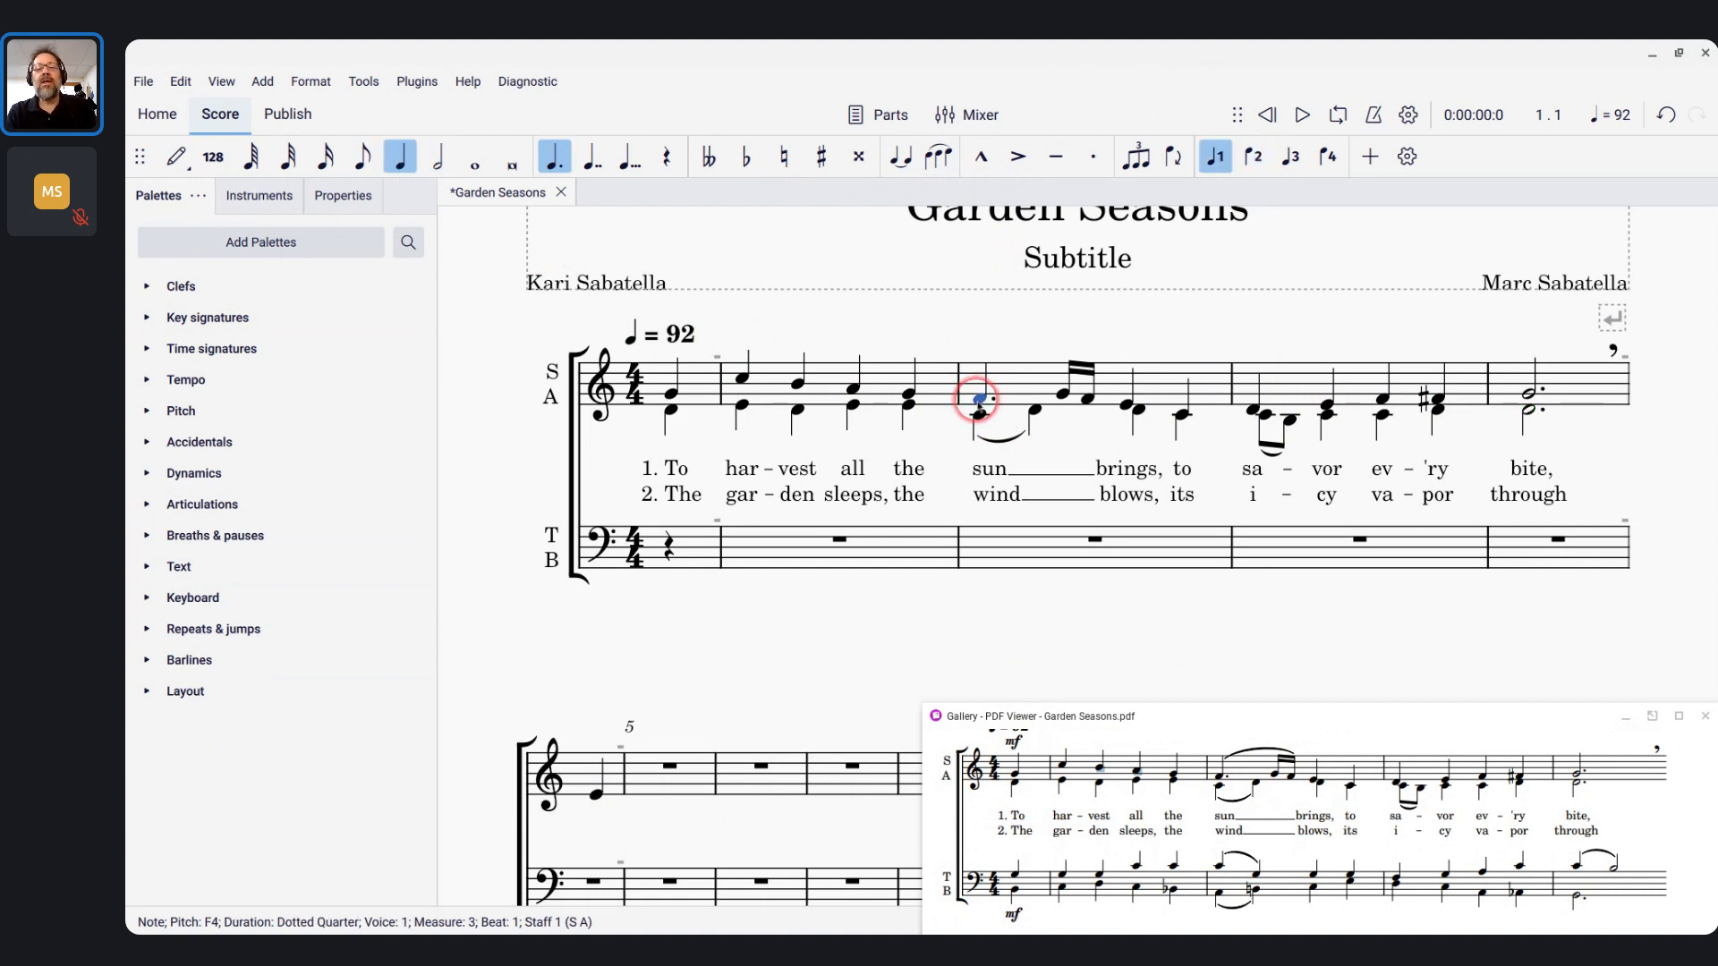
left_click(1087, 400, "ctrl")
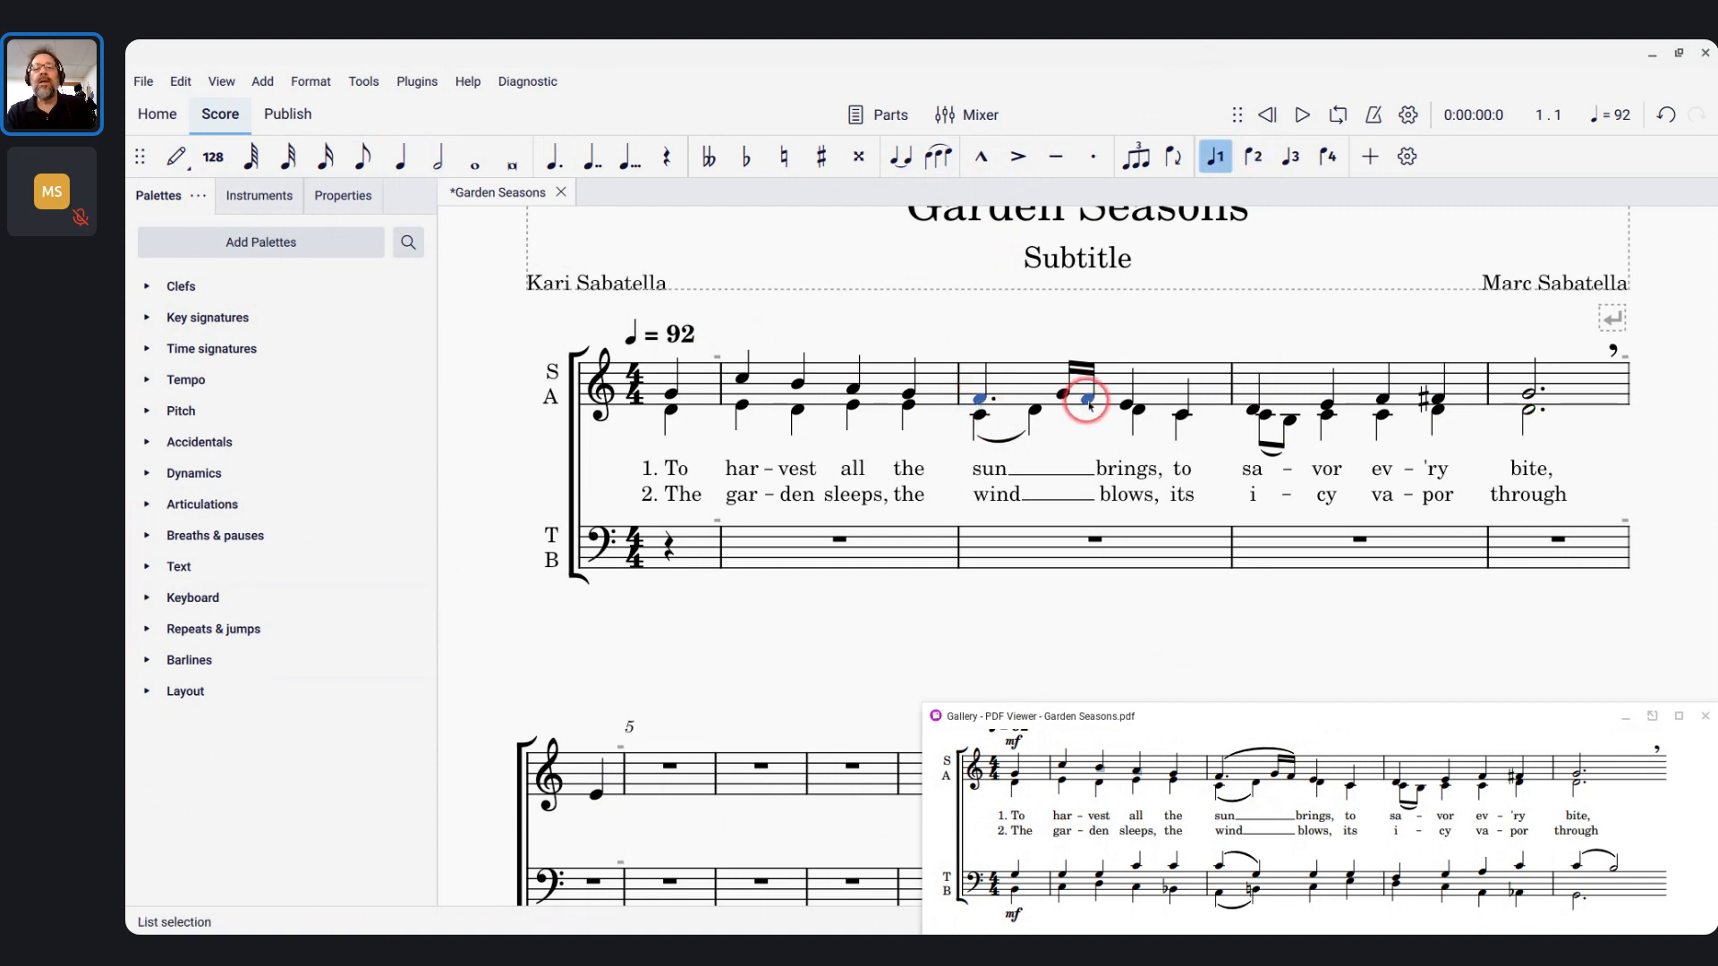
key("s")
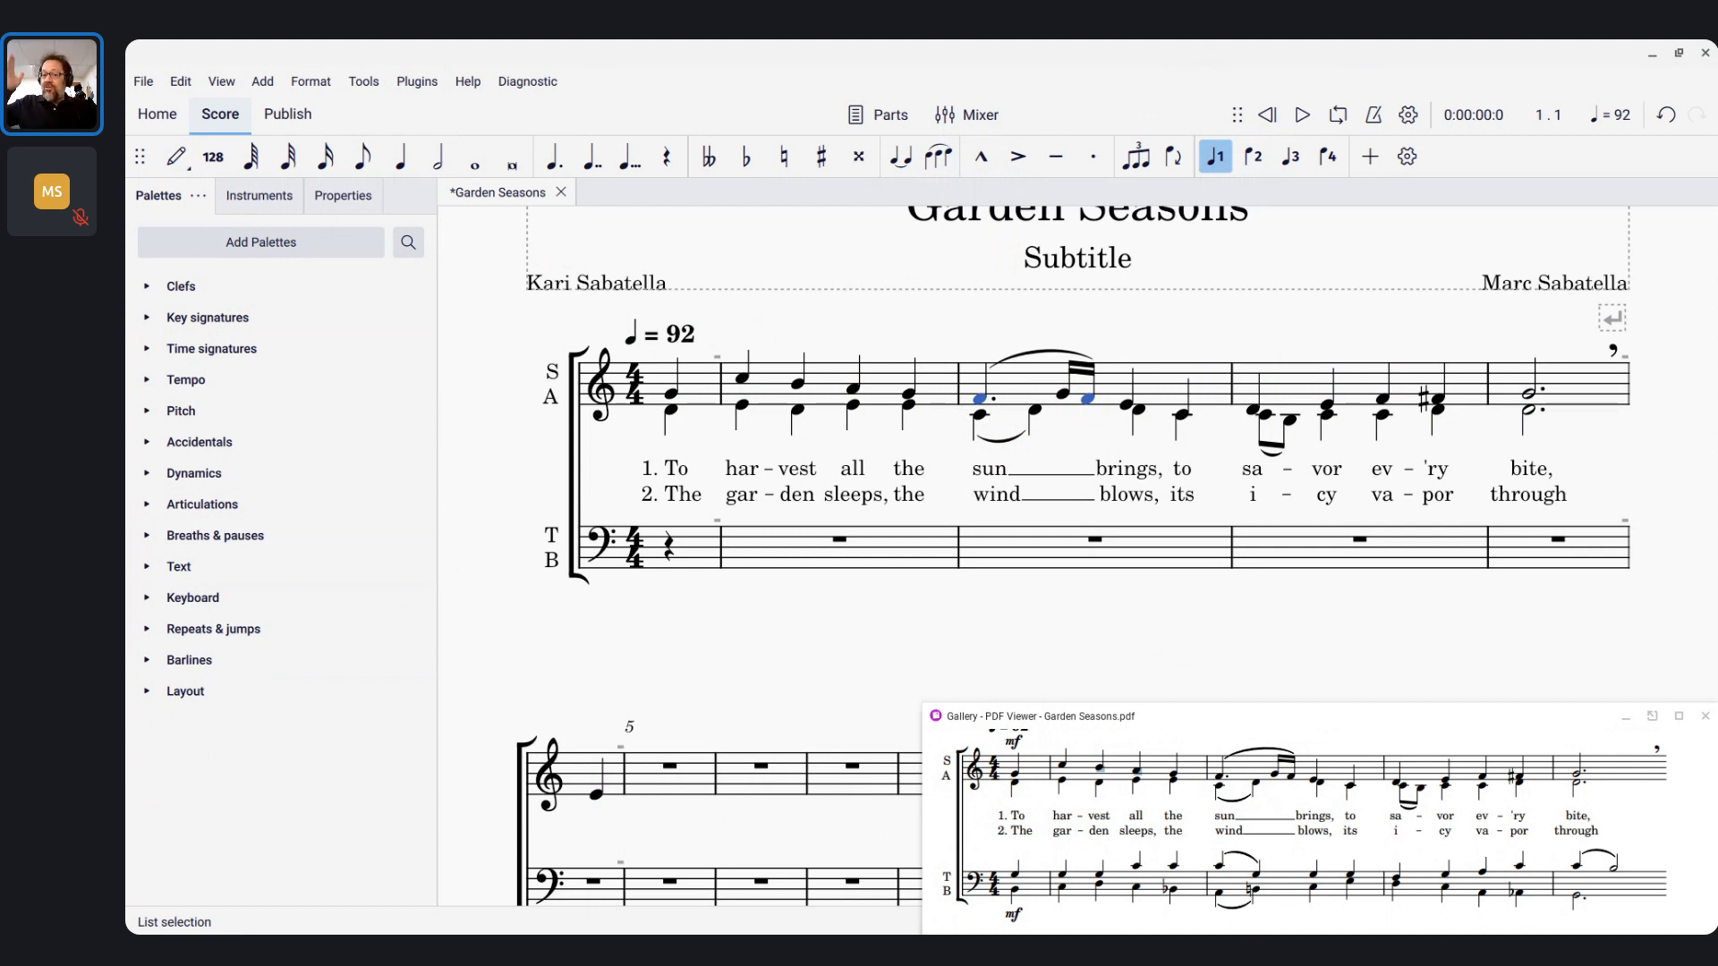
Try slurring both voices across all of measure 2 on the S/A staff, and undo the slurs
left_click(836, 383)
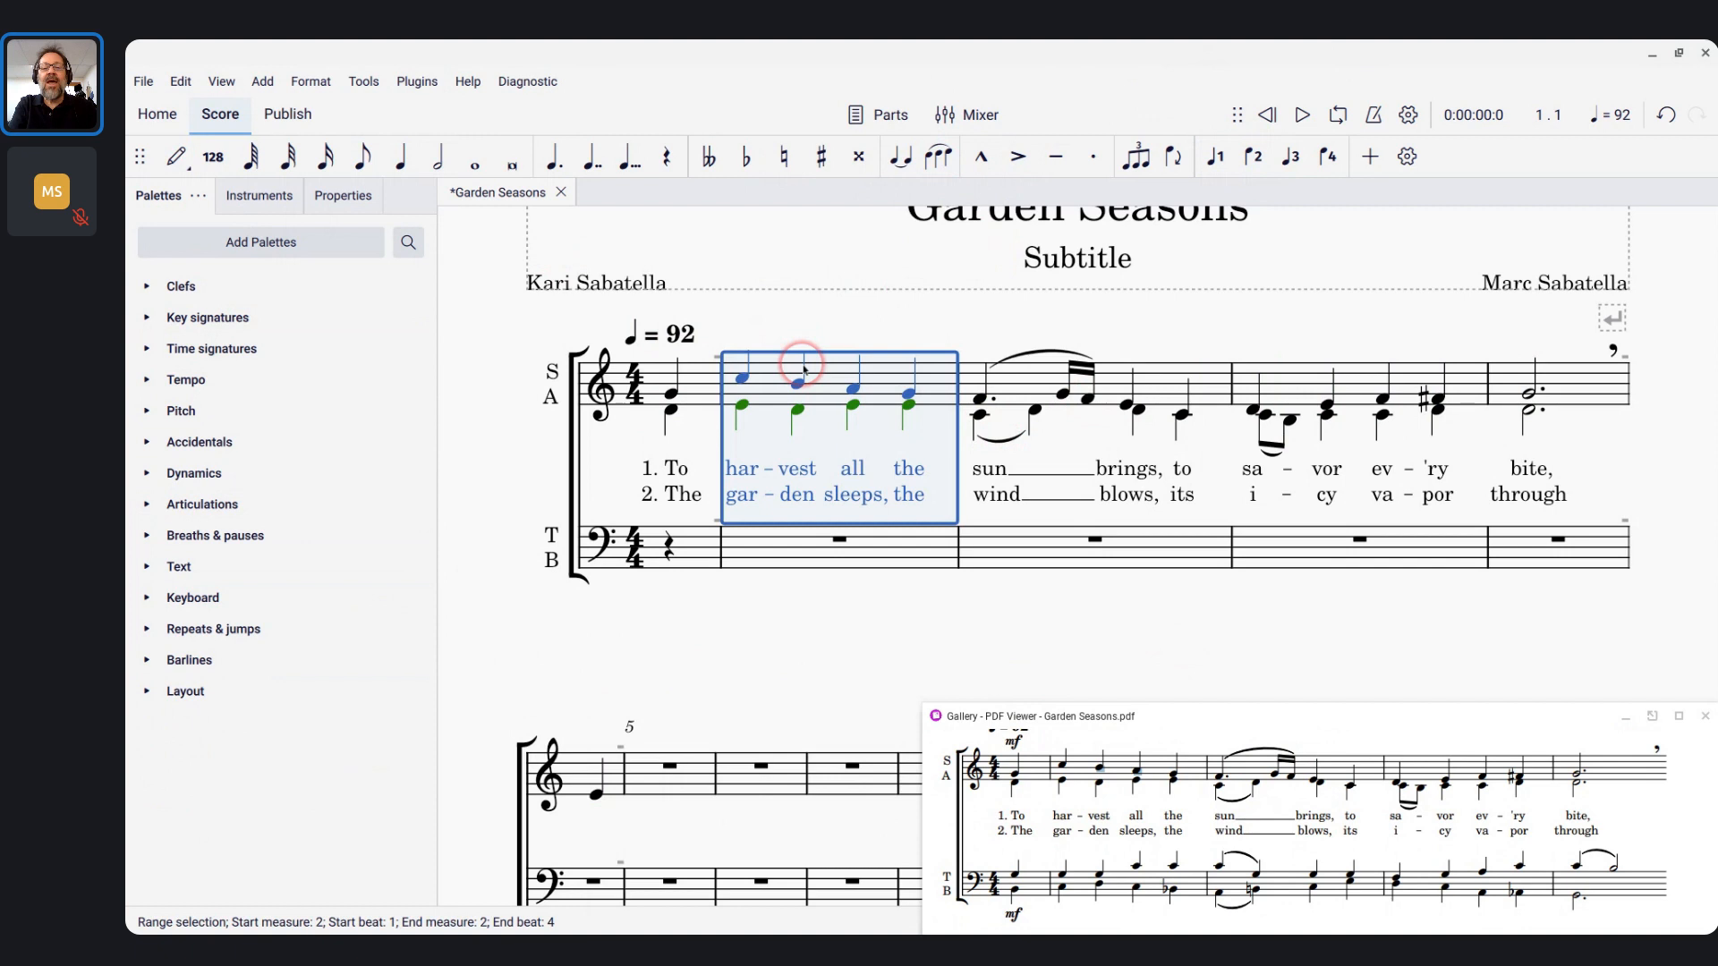
key("s")
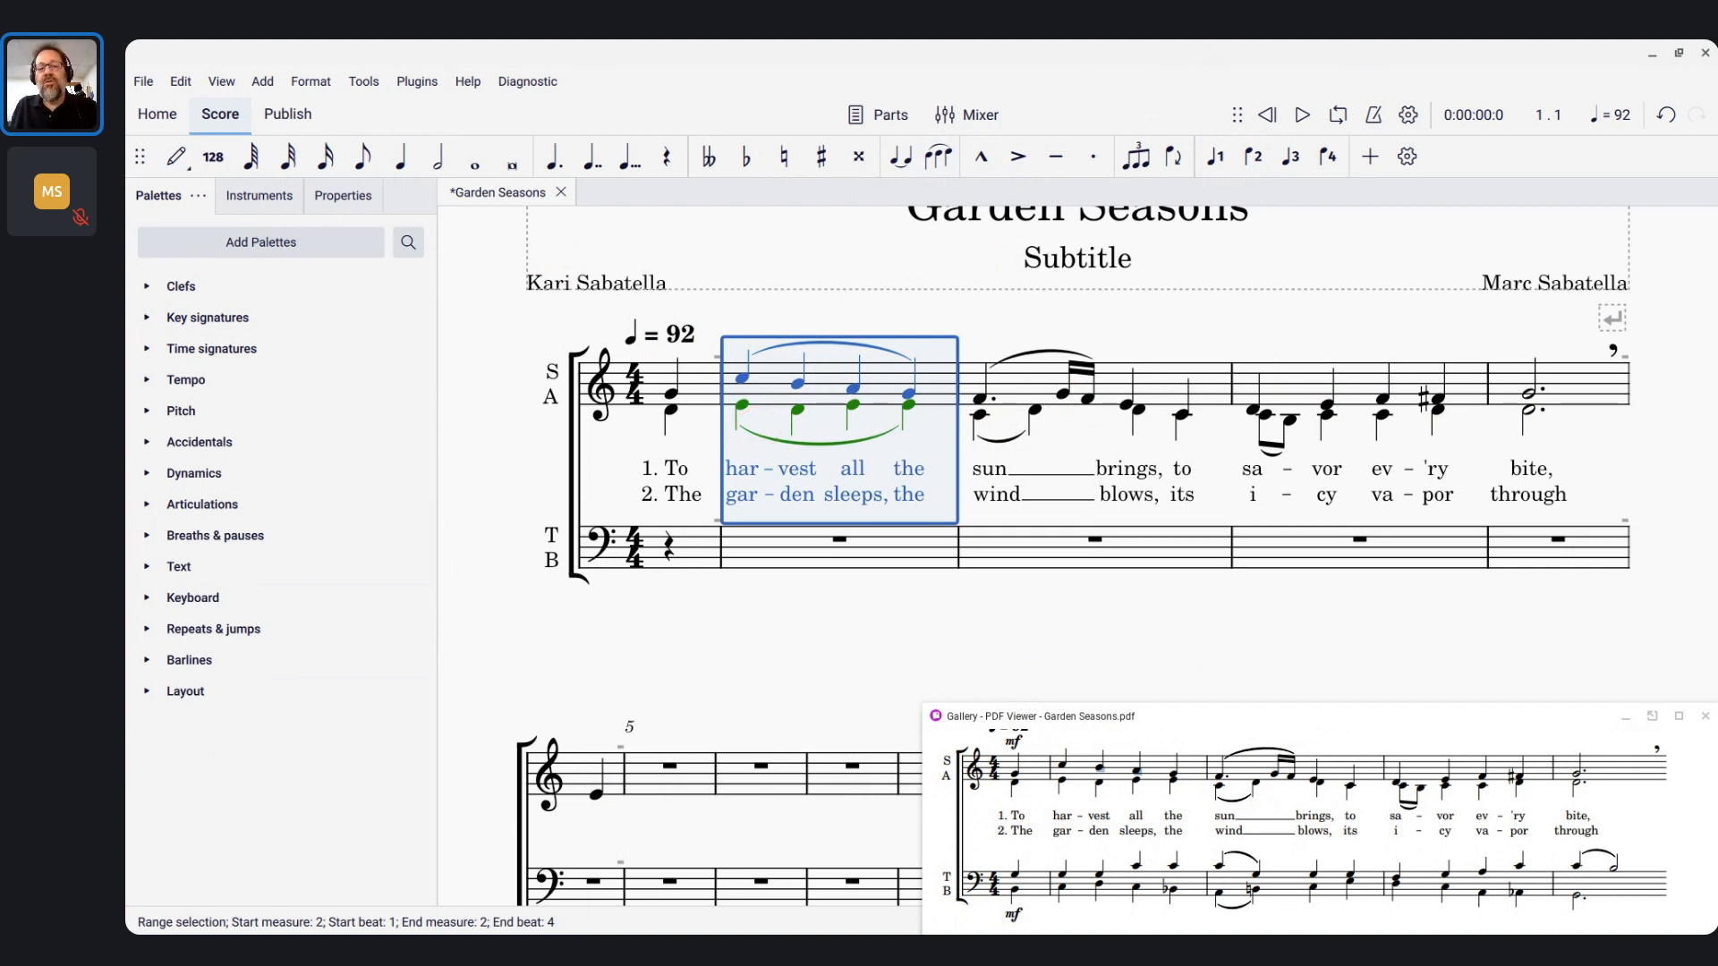
key("ctrl+z")
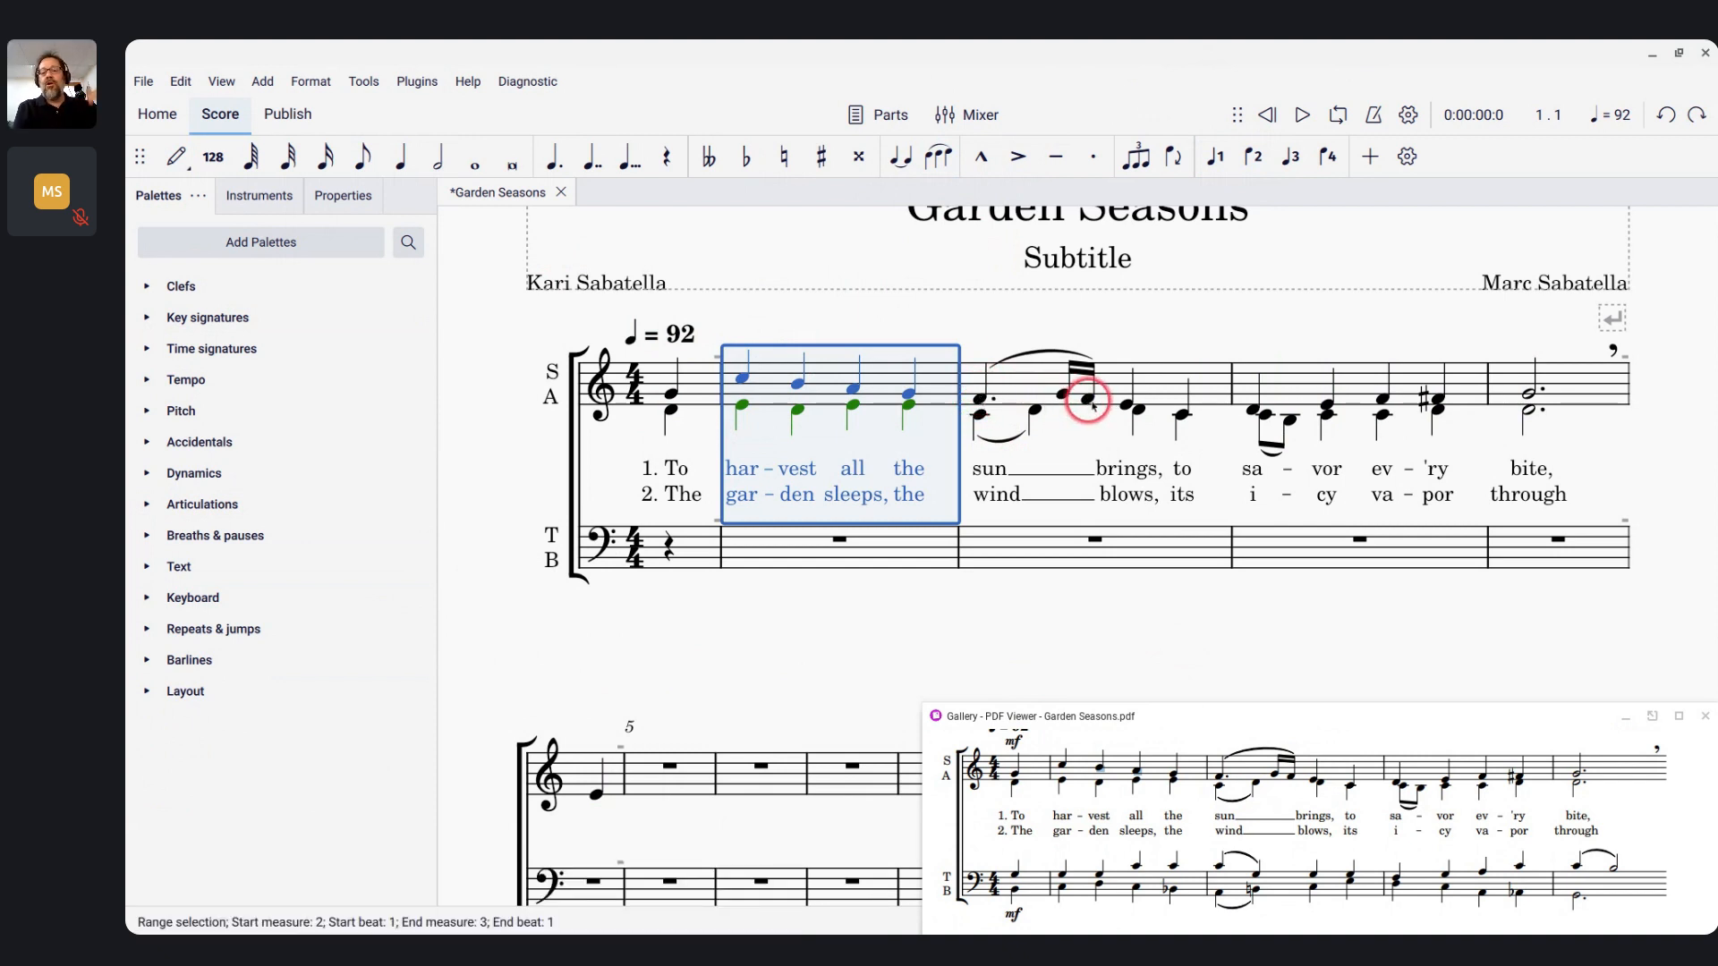
Delete the soprano slur in measure 3
left_click(1025, 365)
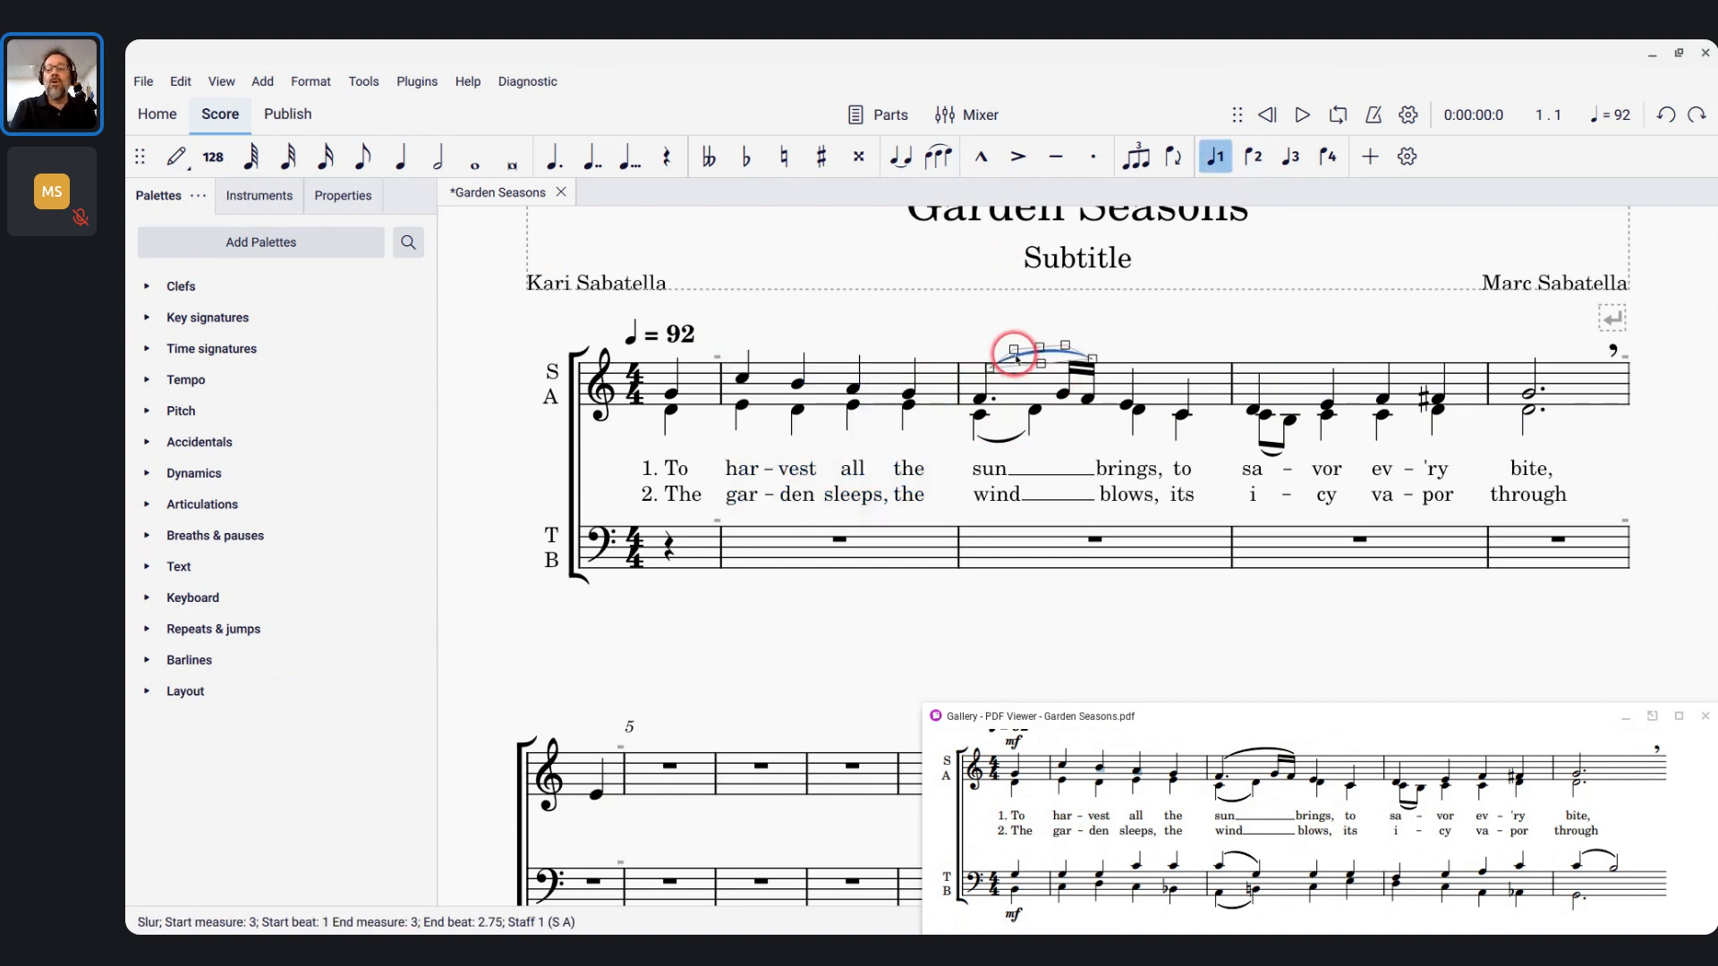
key("BackSpace")
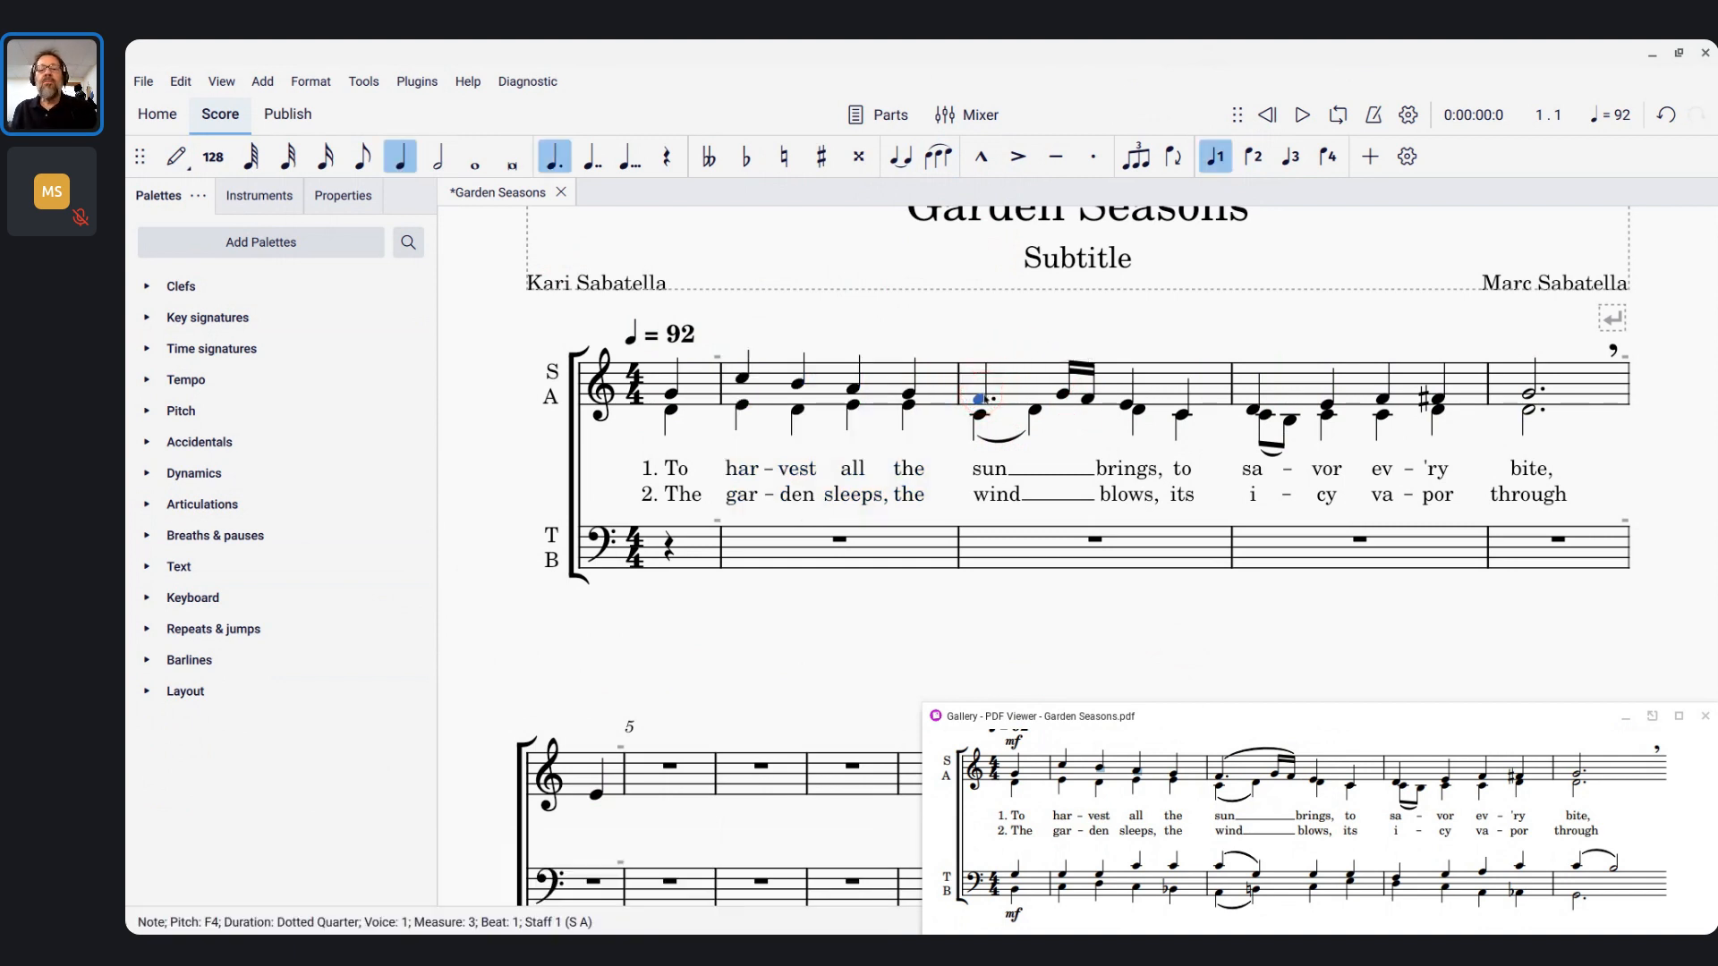
Add a slur over the soprano in measure 3 from the dotted quarter F to the sixteenth-note F
key("s")
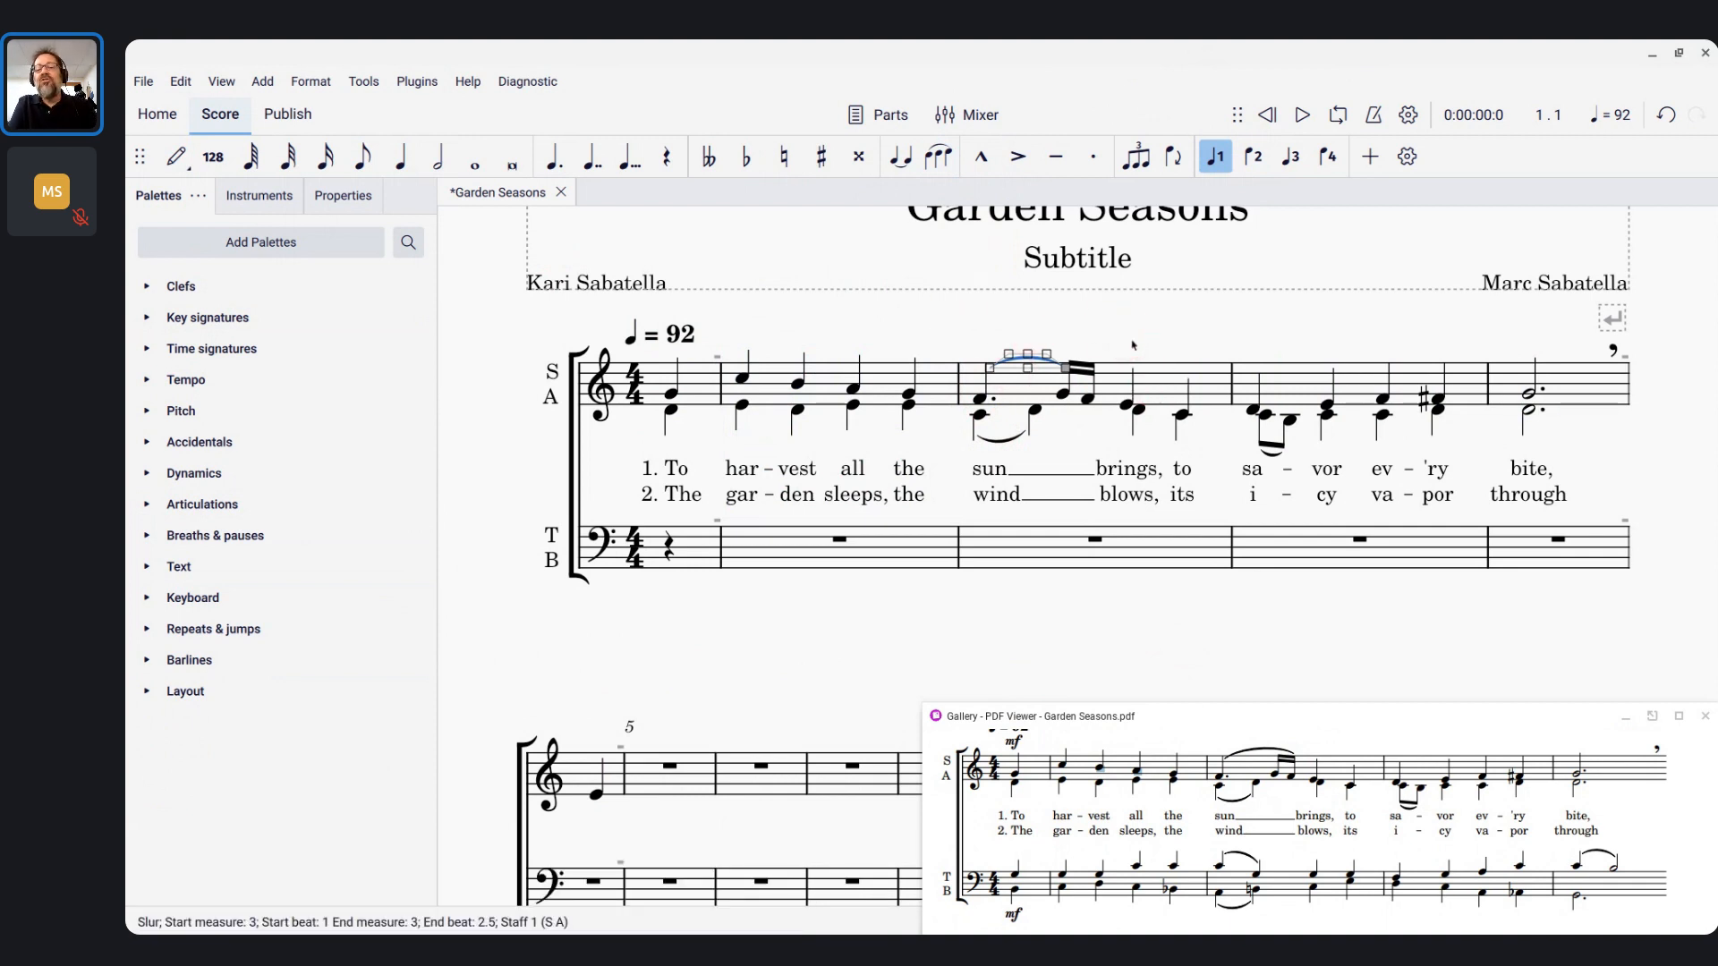
key("shift+Right")
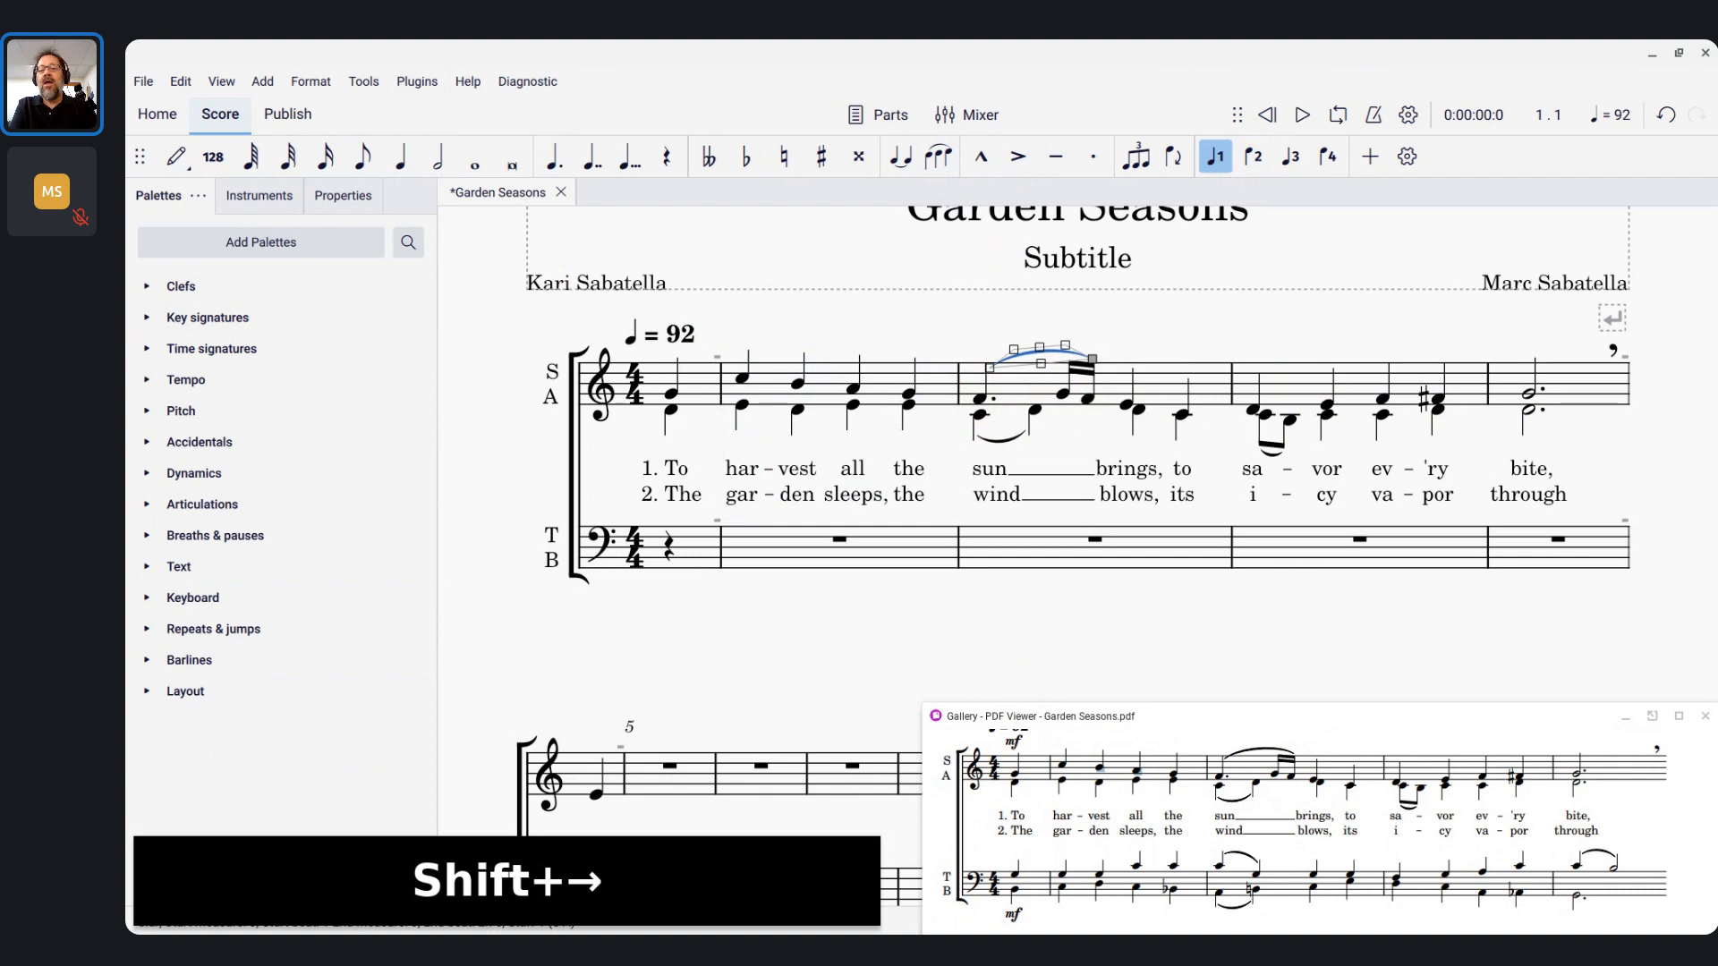
key("shift+Right")
key("shift+Right")
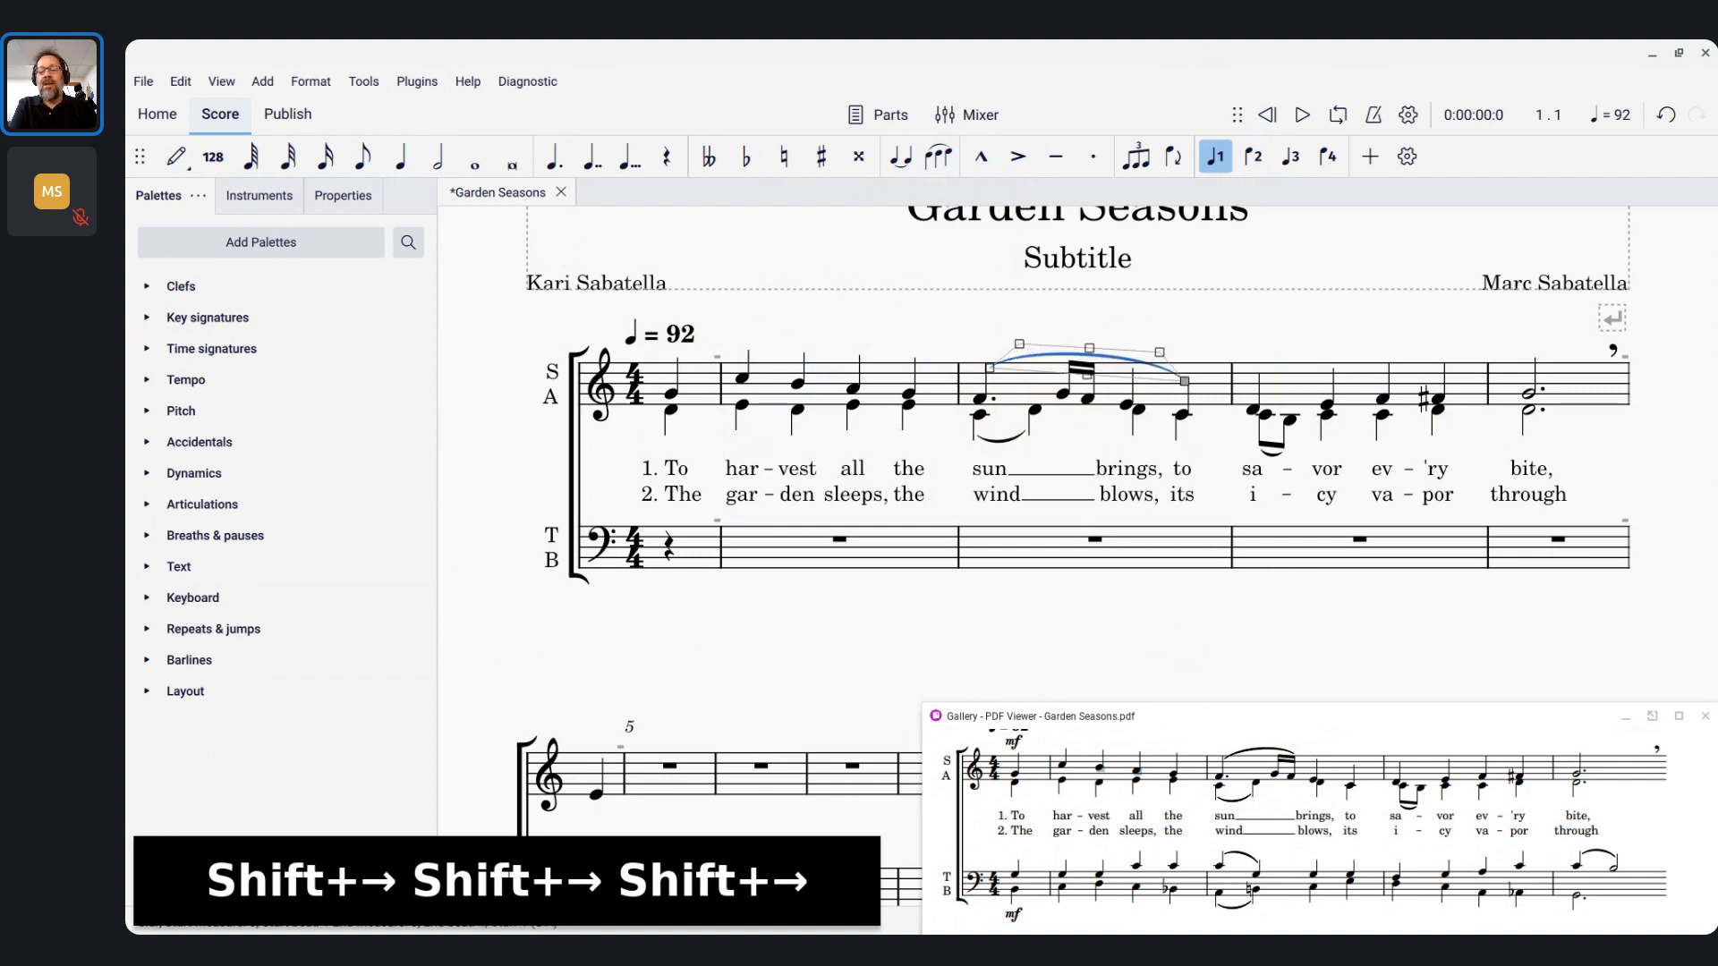
key("shift+Left")
key("shift+Left")
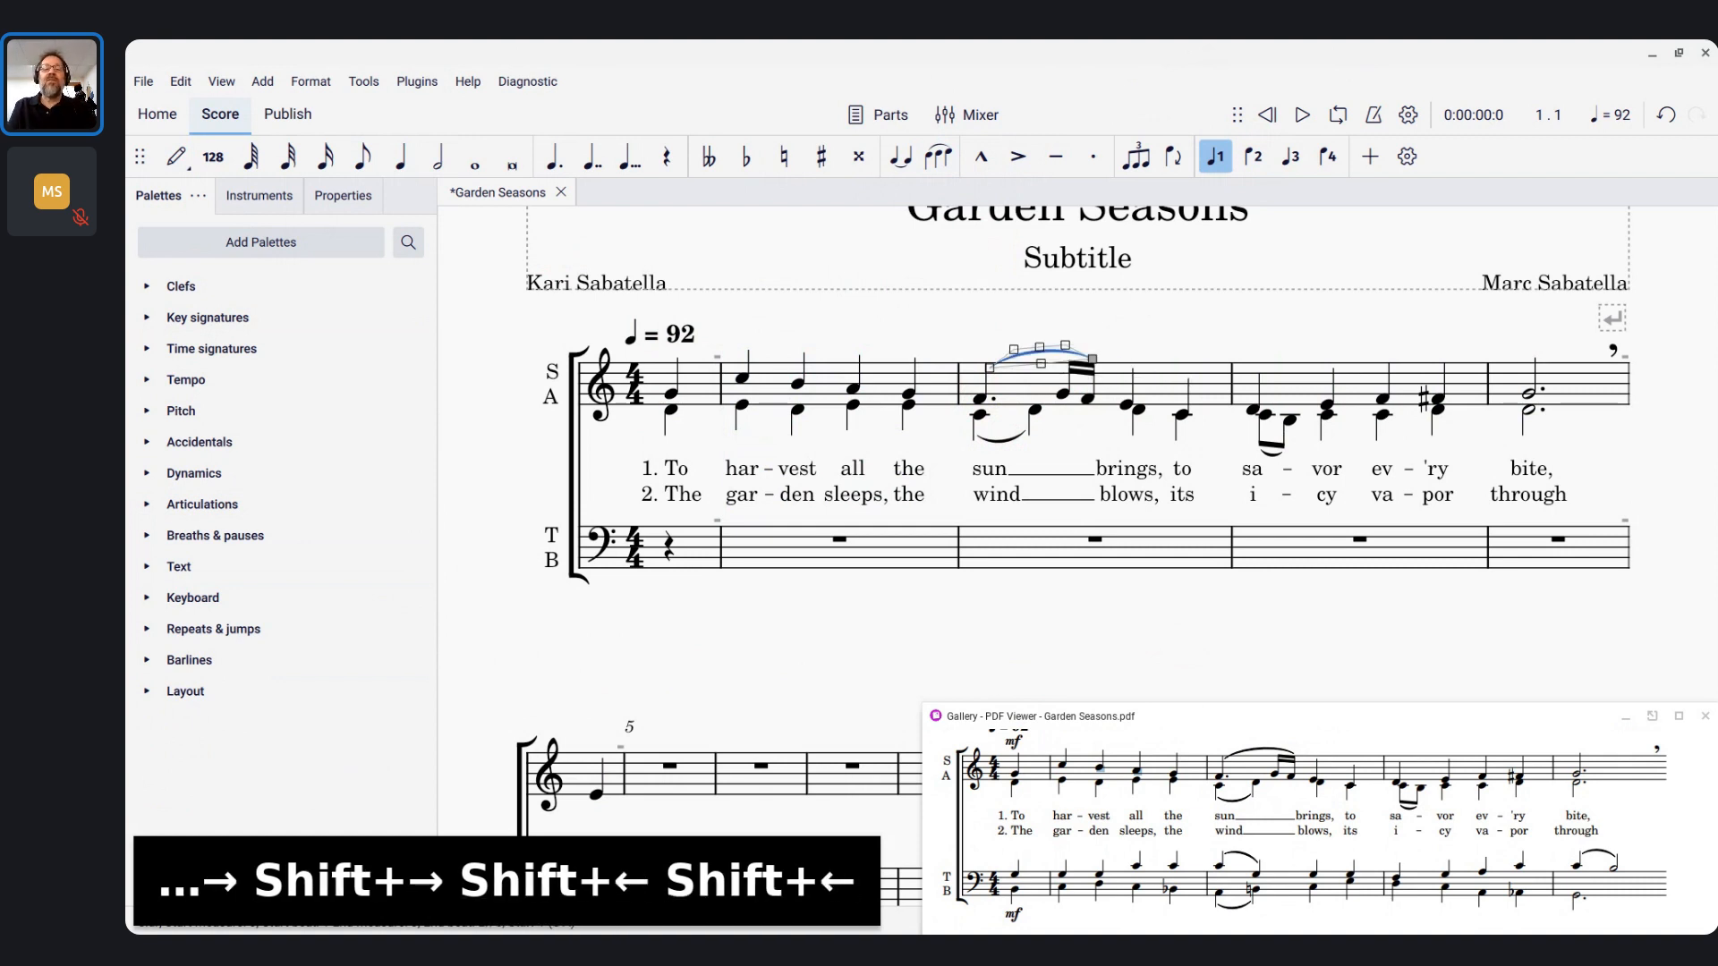
key("Escape")
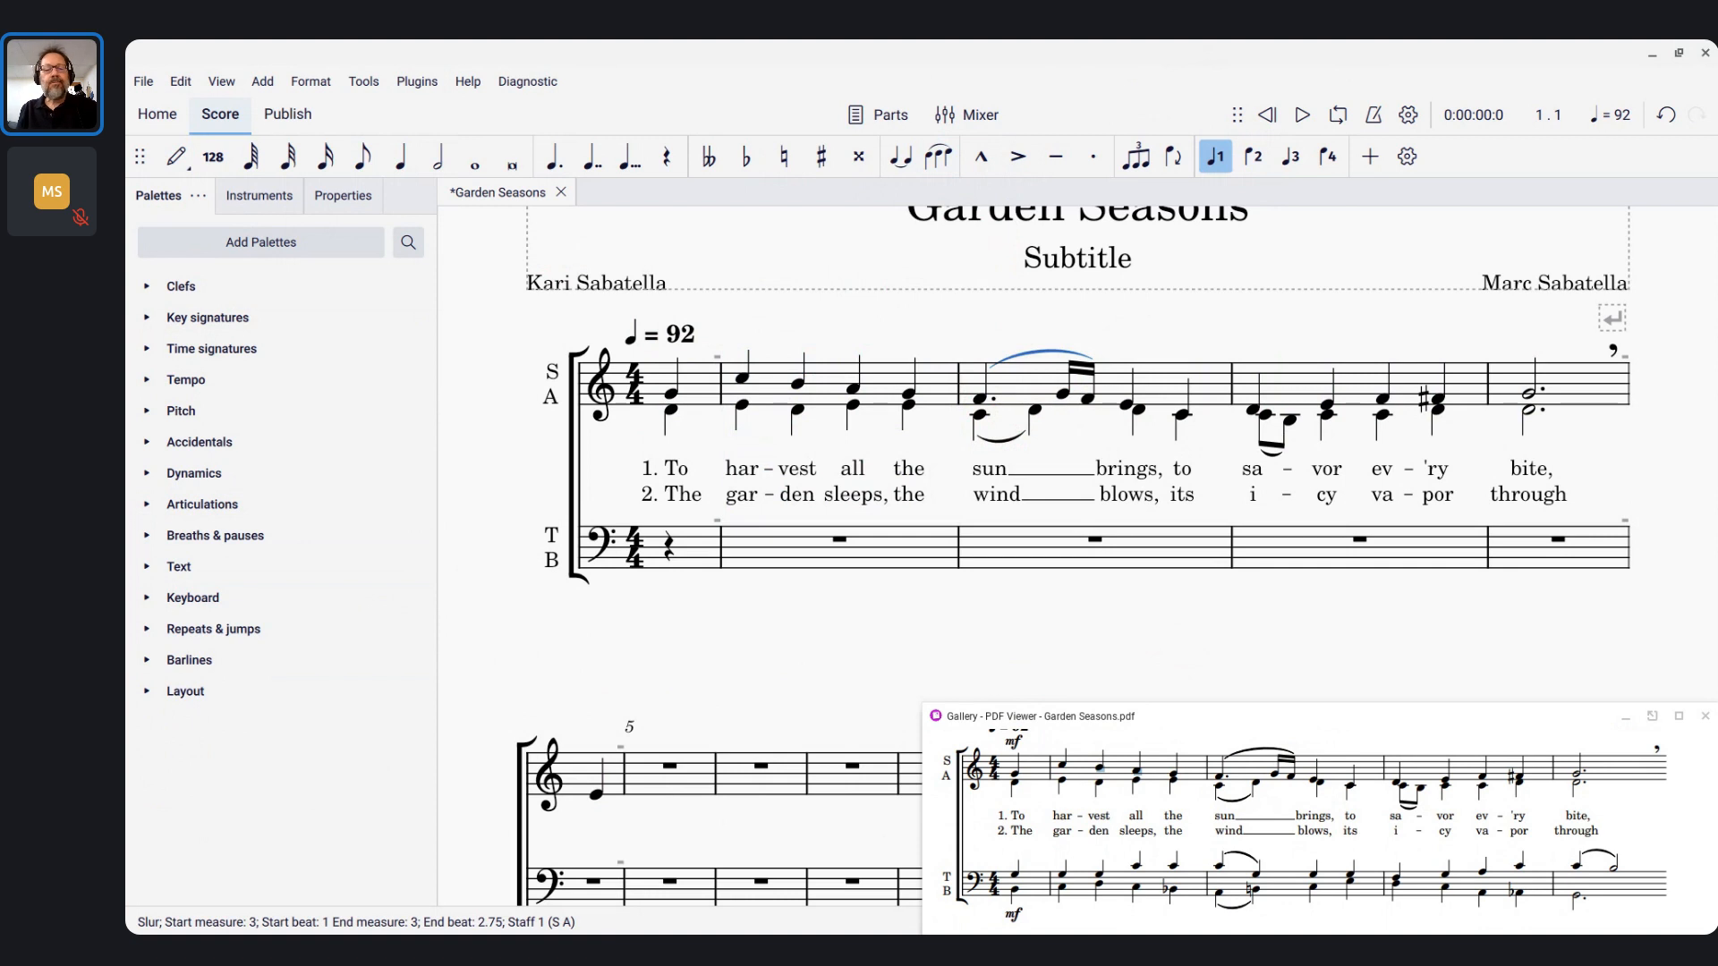
key("alt+Tab")
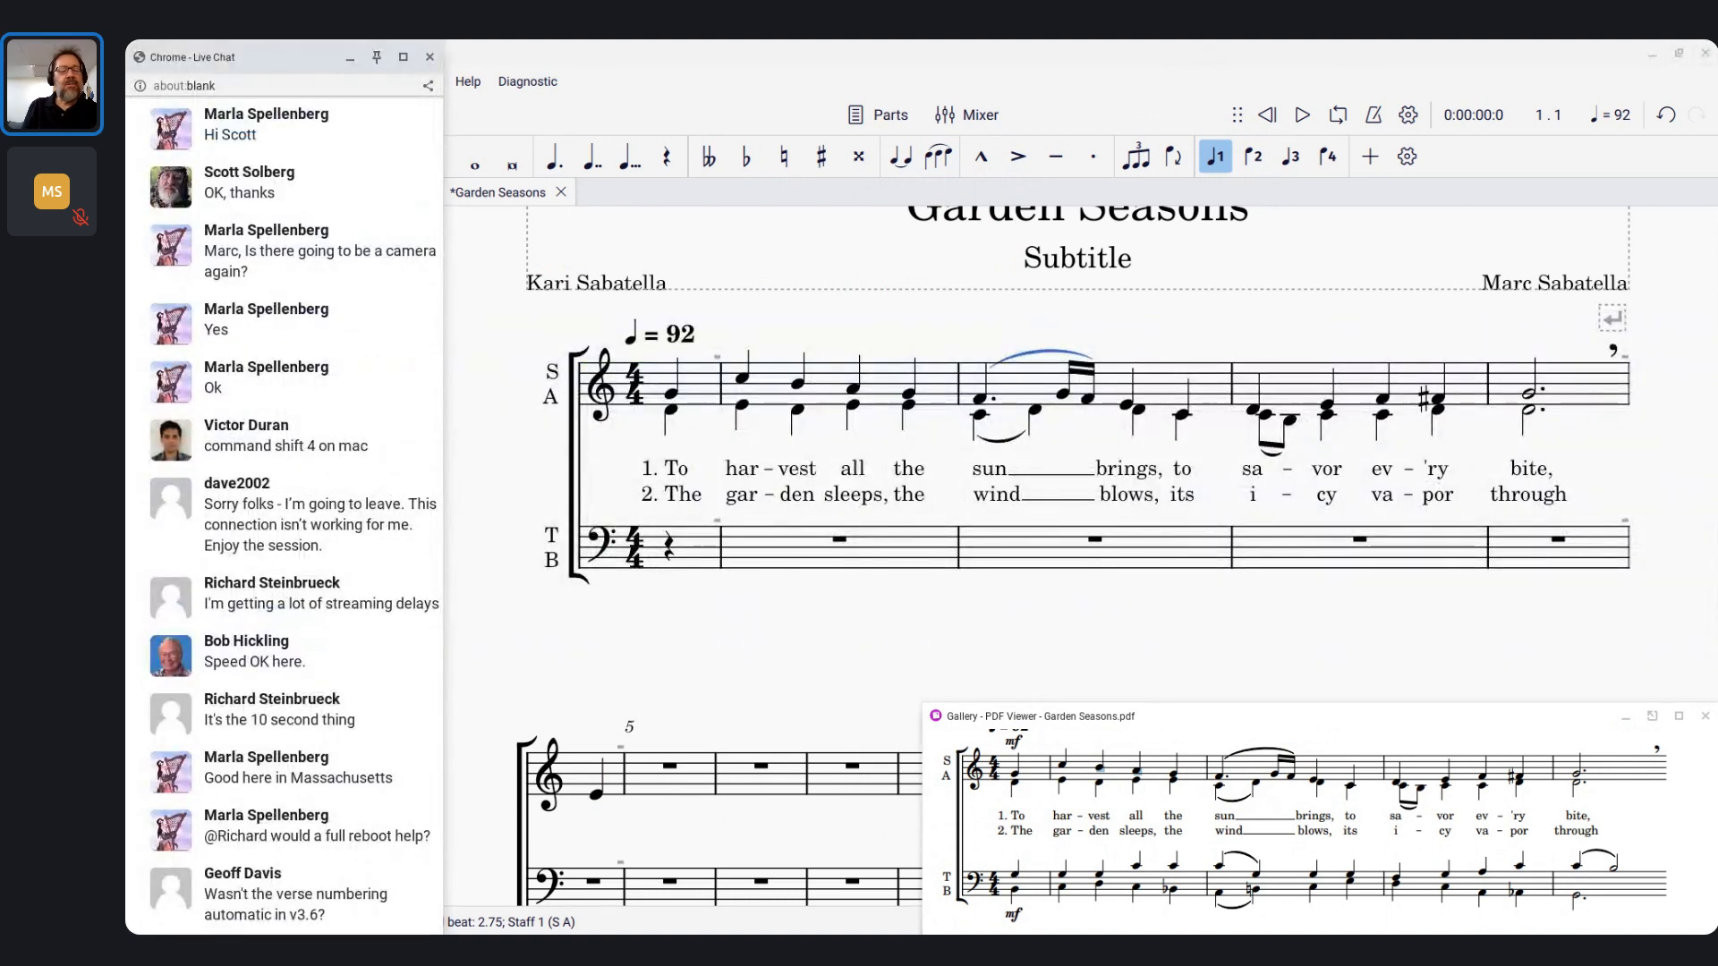
key("alt+Tab")
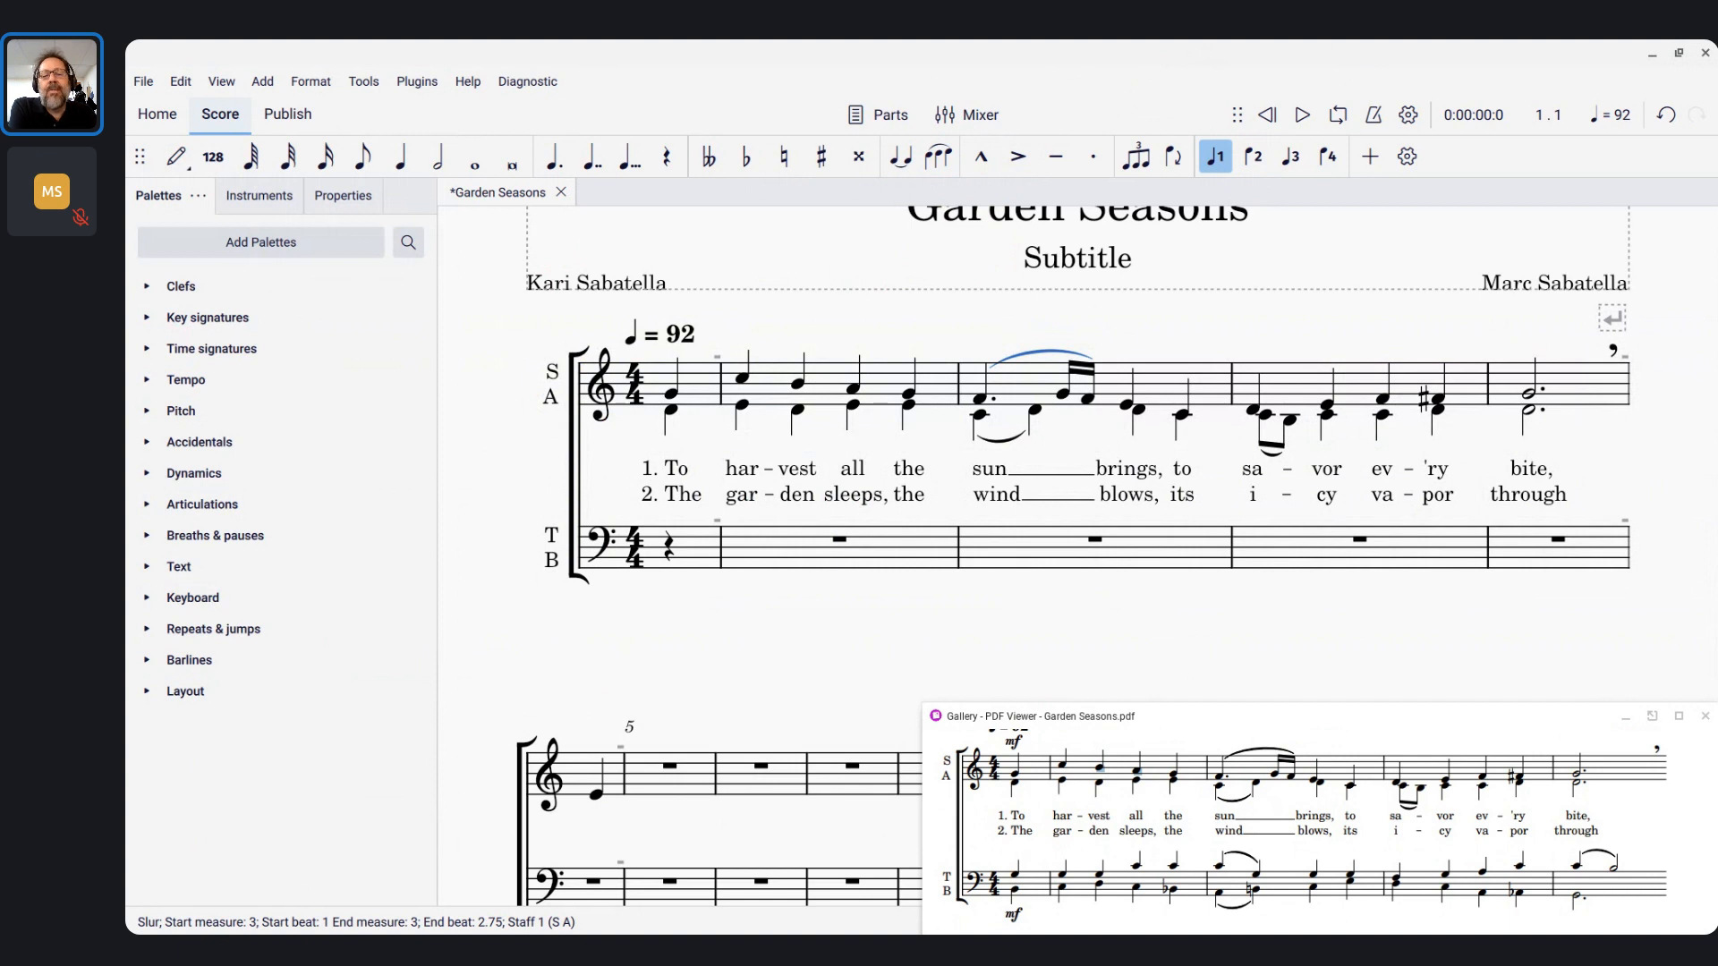
left_click(1009, 379)
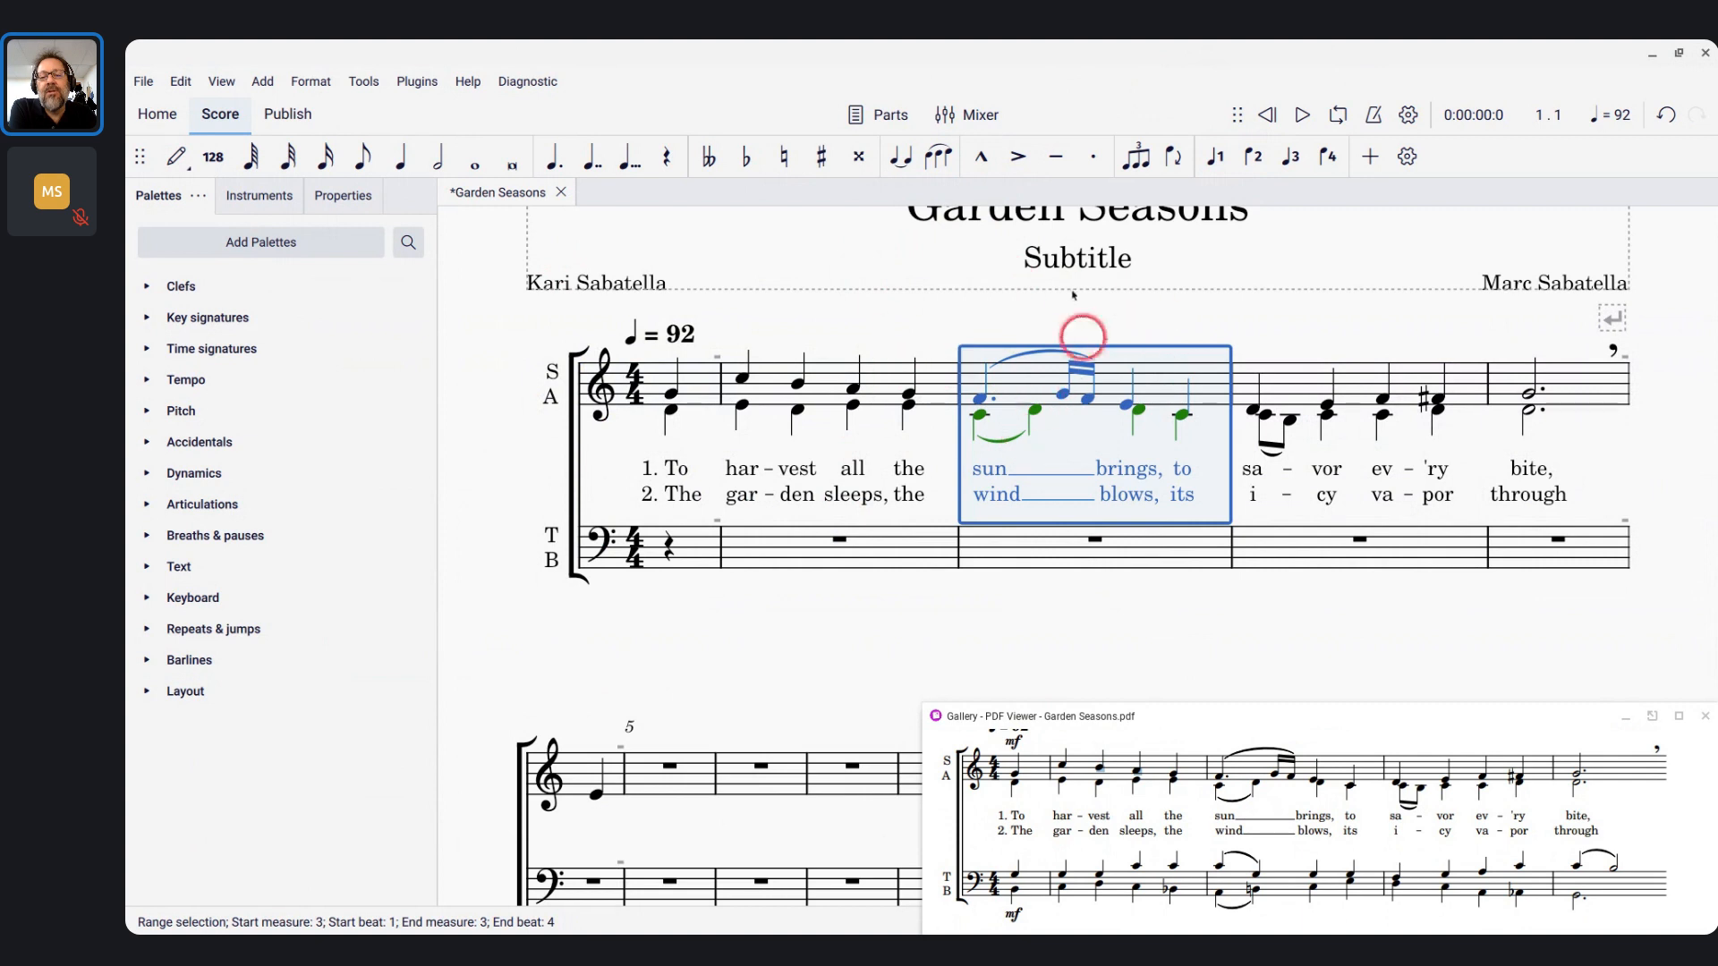
left_click(1288, 374)
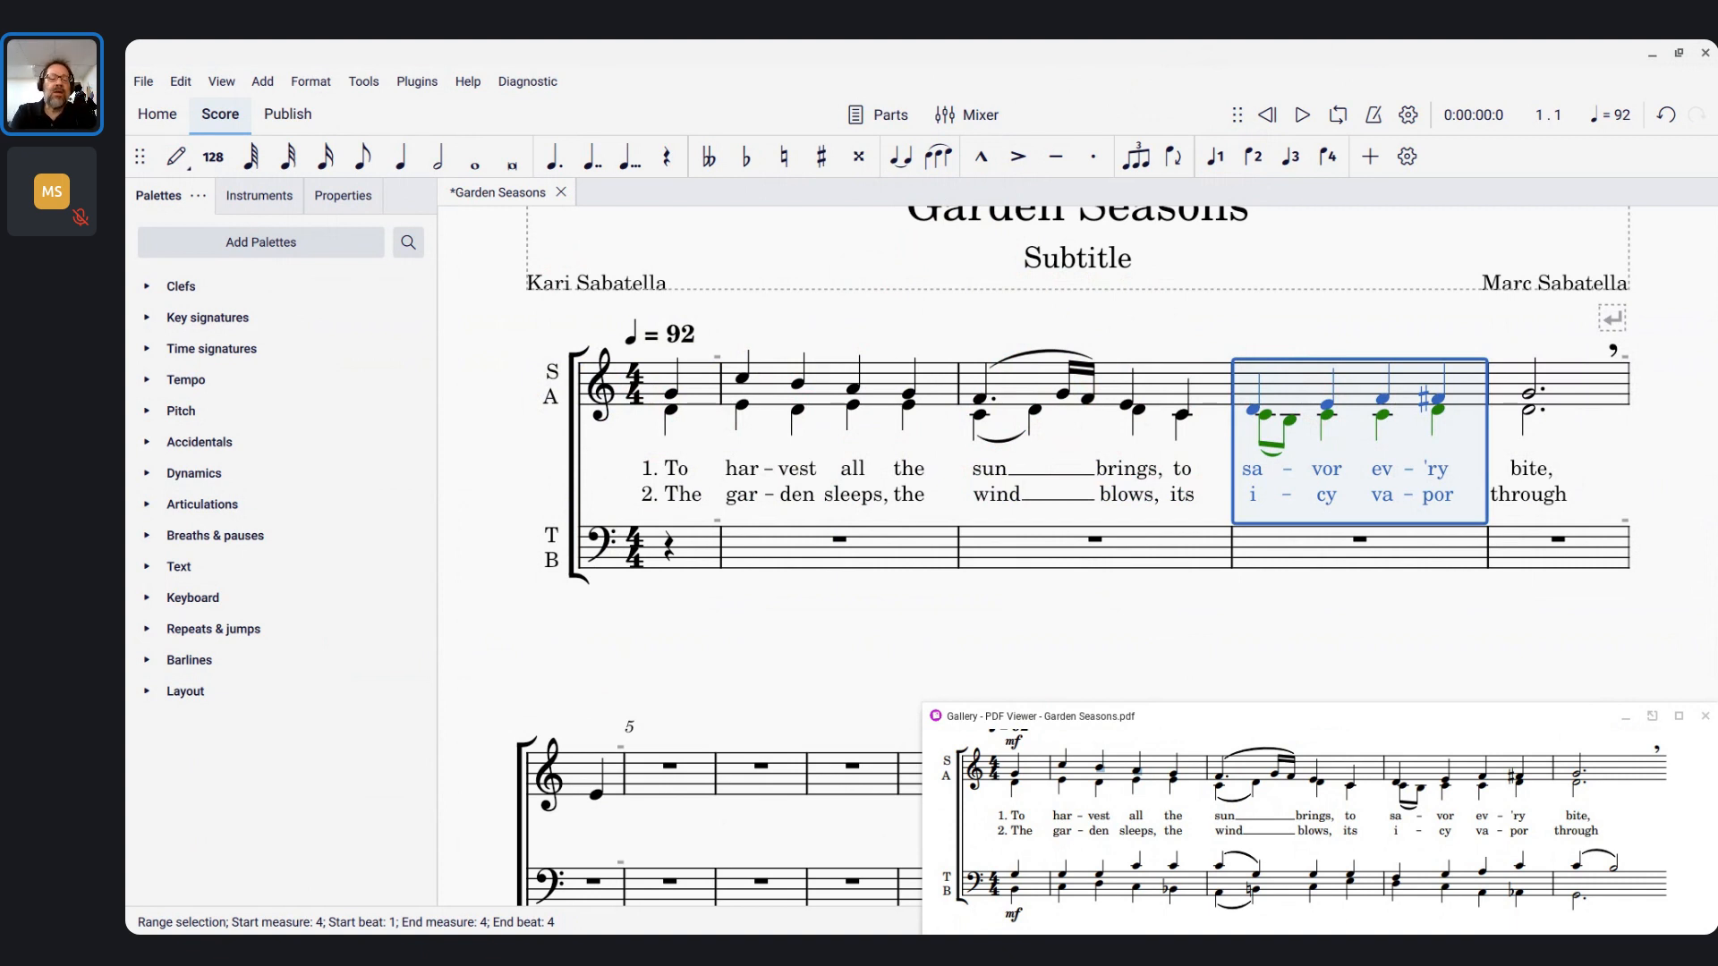
Combine the soprano and alto voices of measures 1 to 5 on the S/A staff with Implode
left_click(1579, 389)
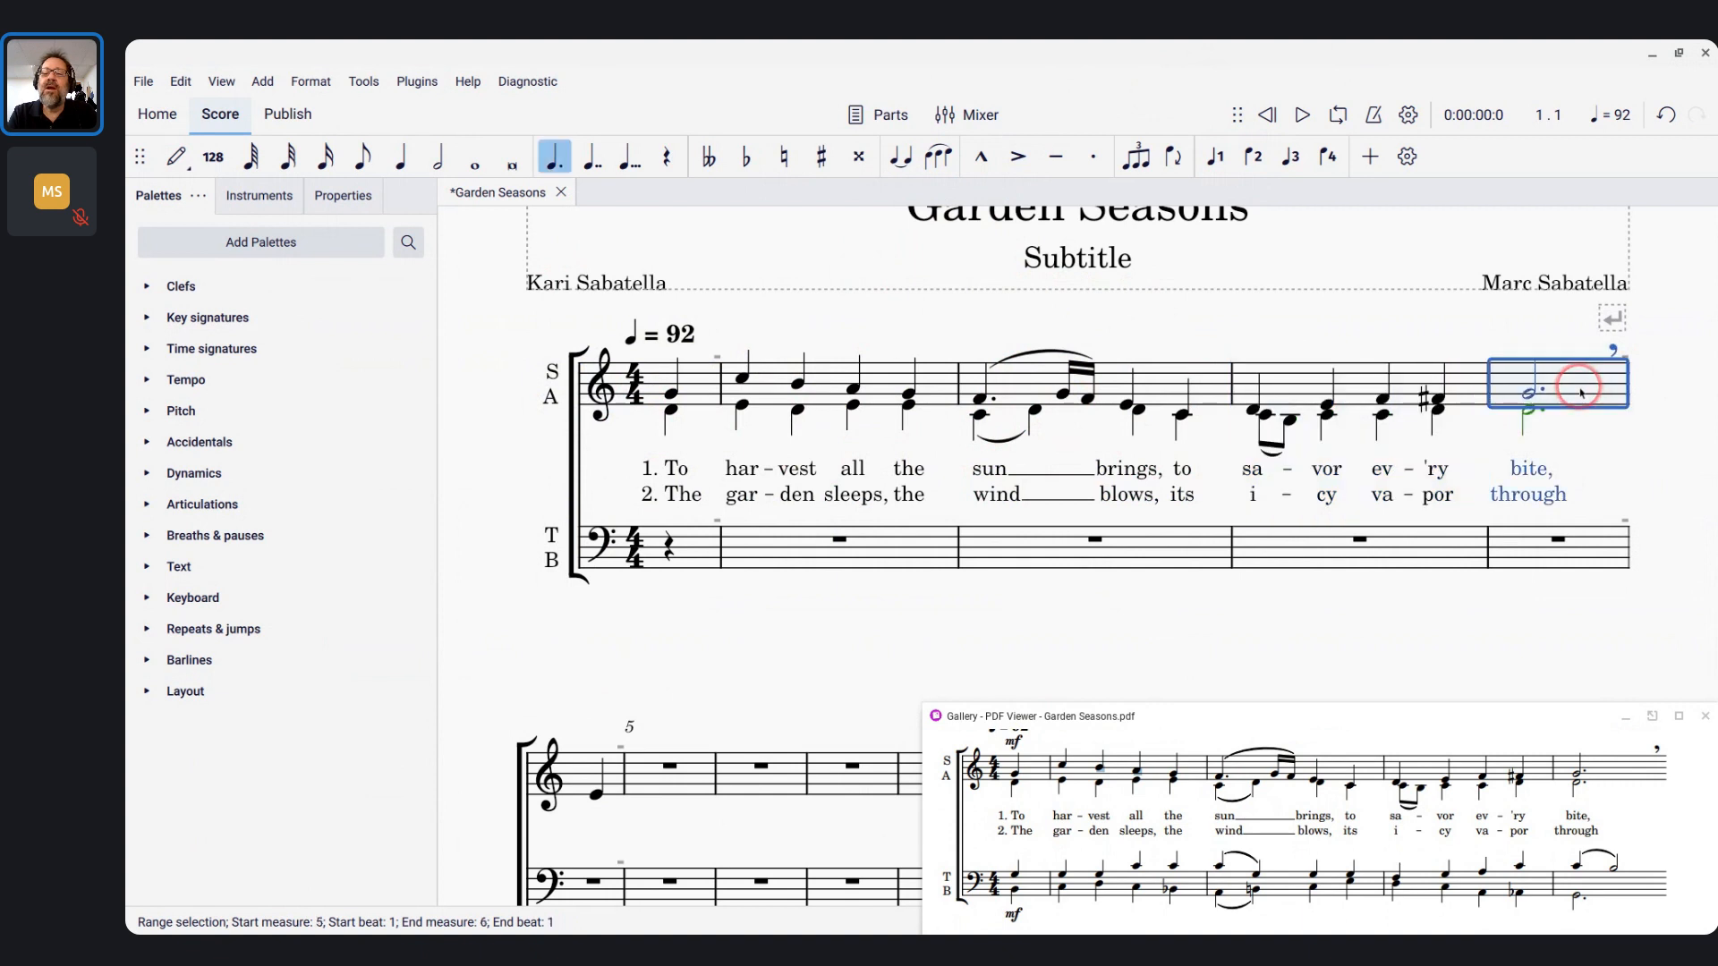
left_click(694, 397, "shift")
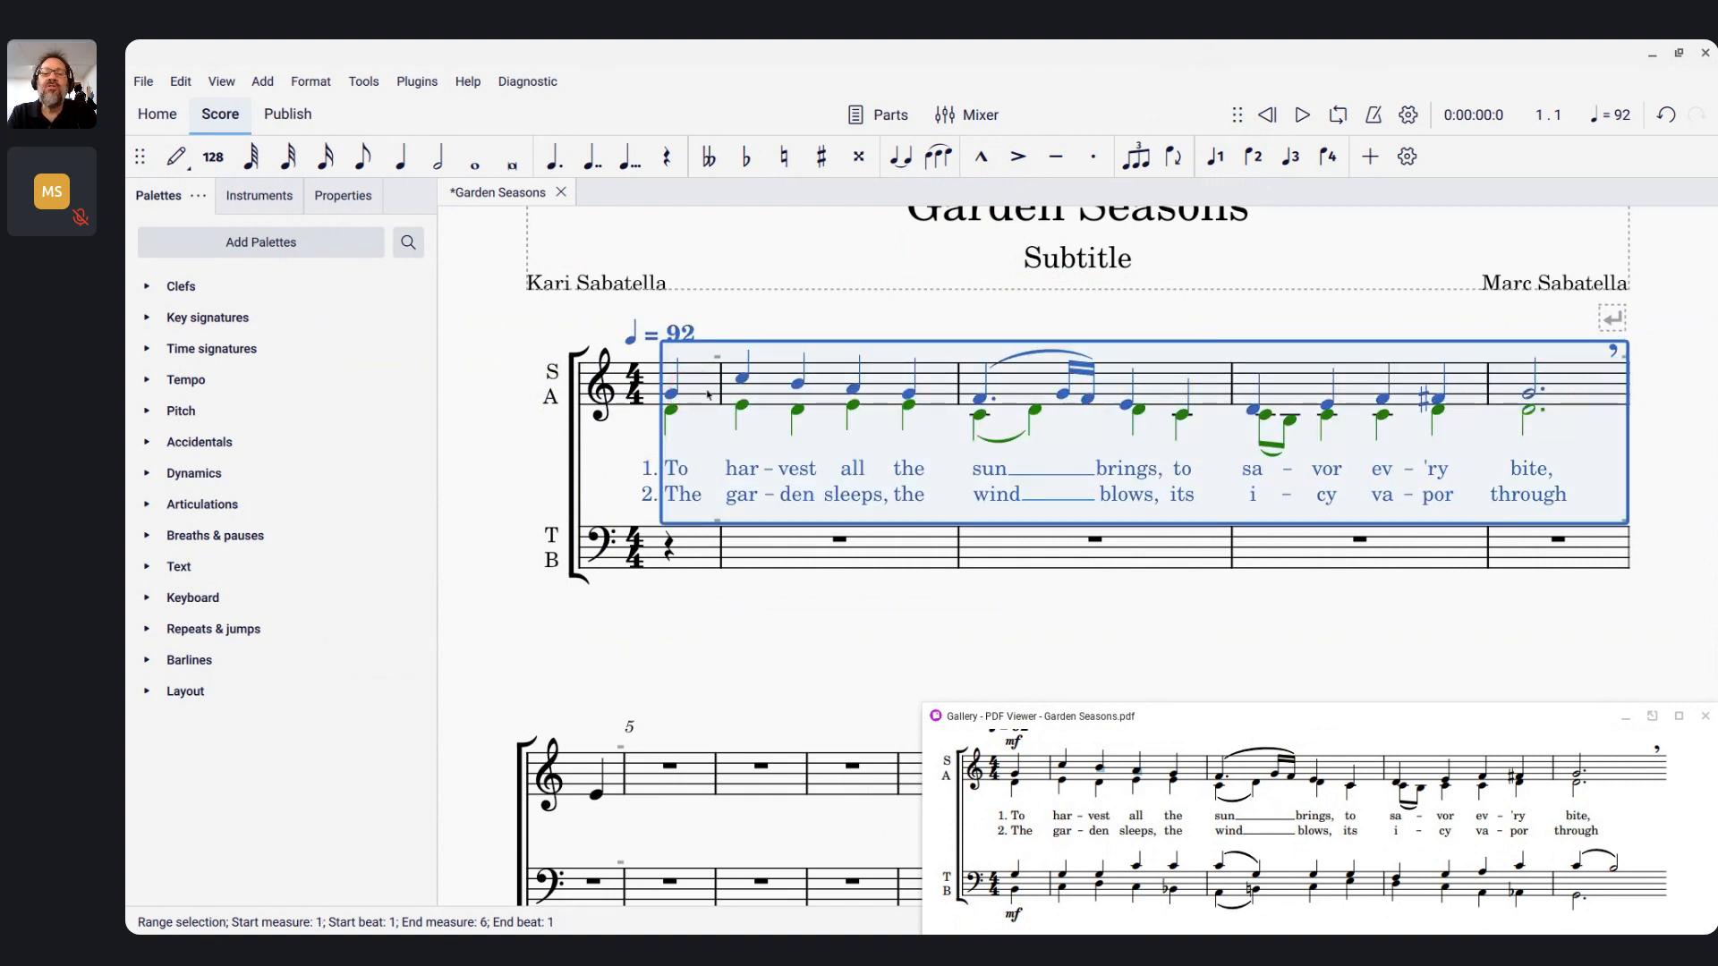
left_click(366, 80)
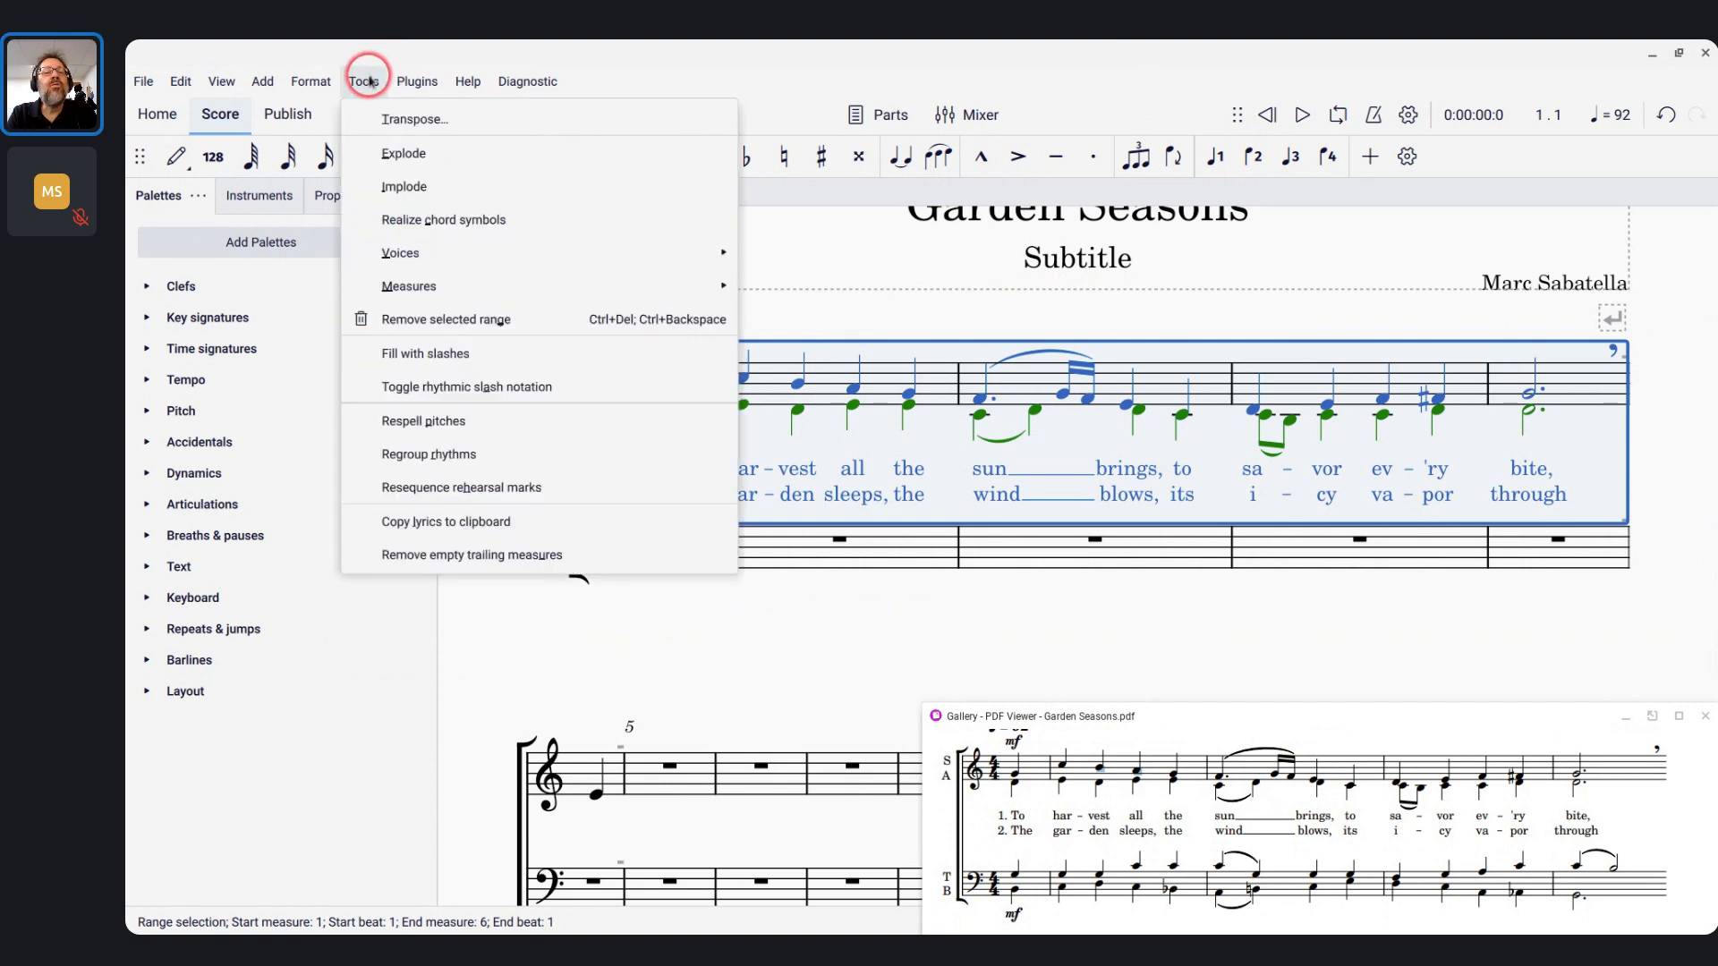
left_click(385, 188)
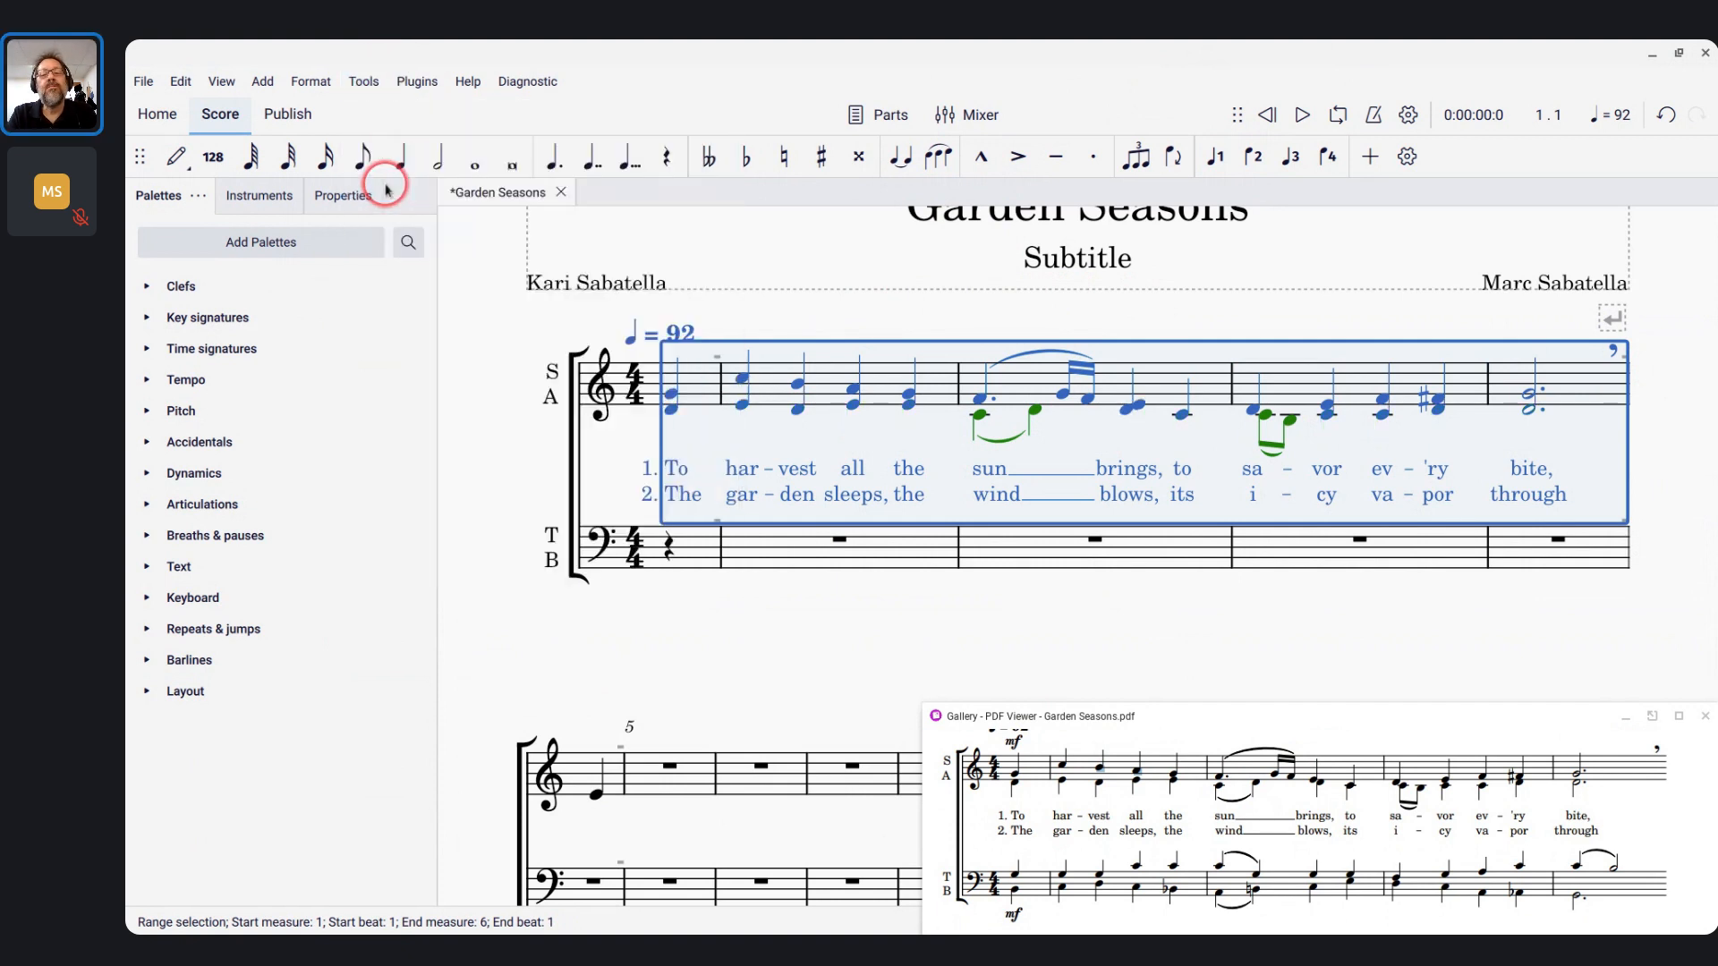
left_click(540, 331)
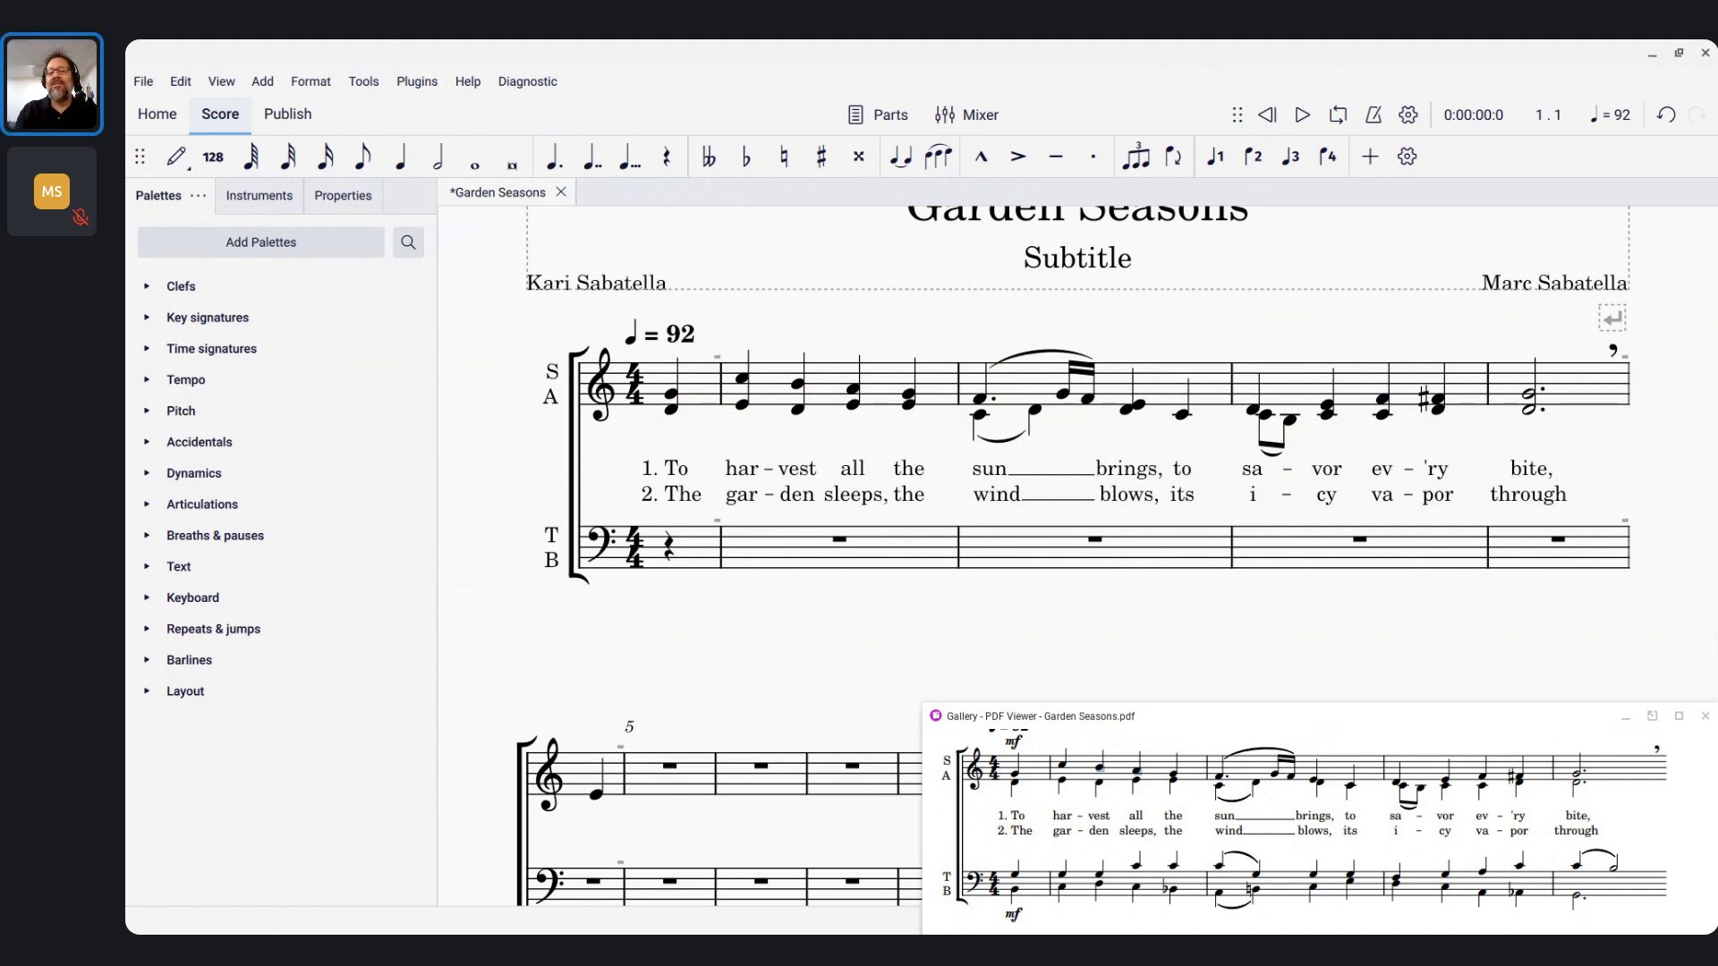
Add a C to the voice 1 quarter note on beat 4 of measure 3 and lower it an octave to form a unison
left_click(1183, 415)
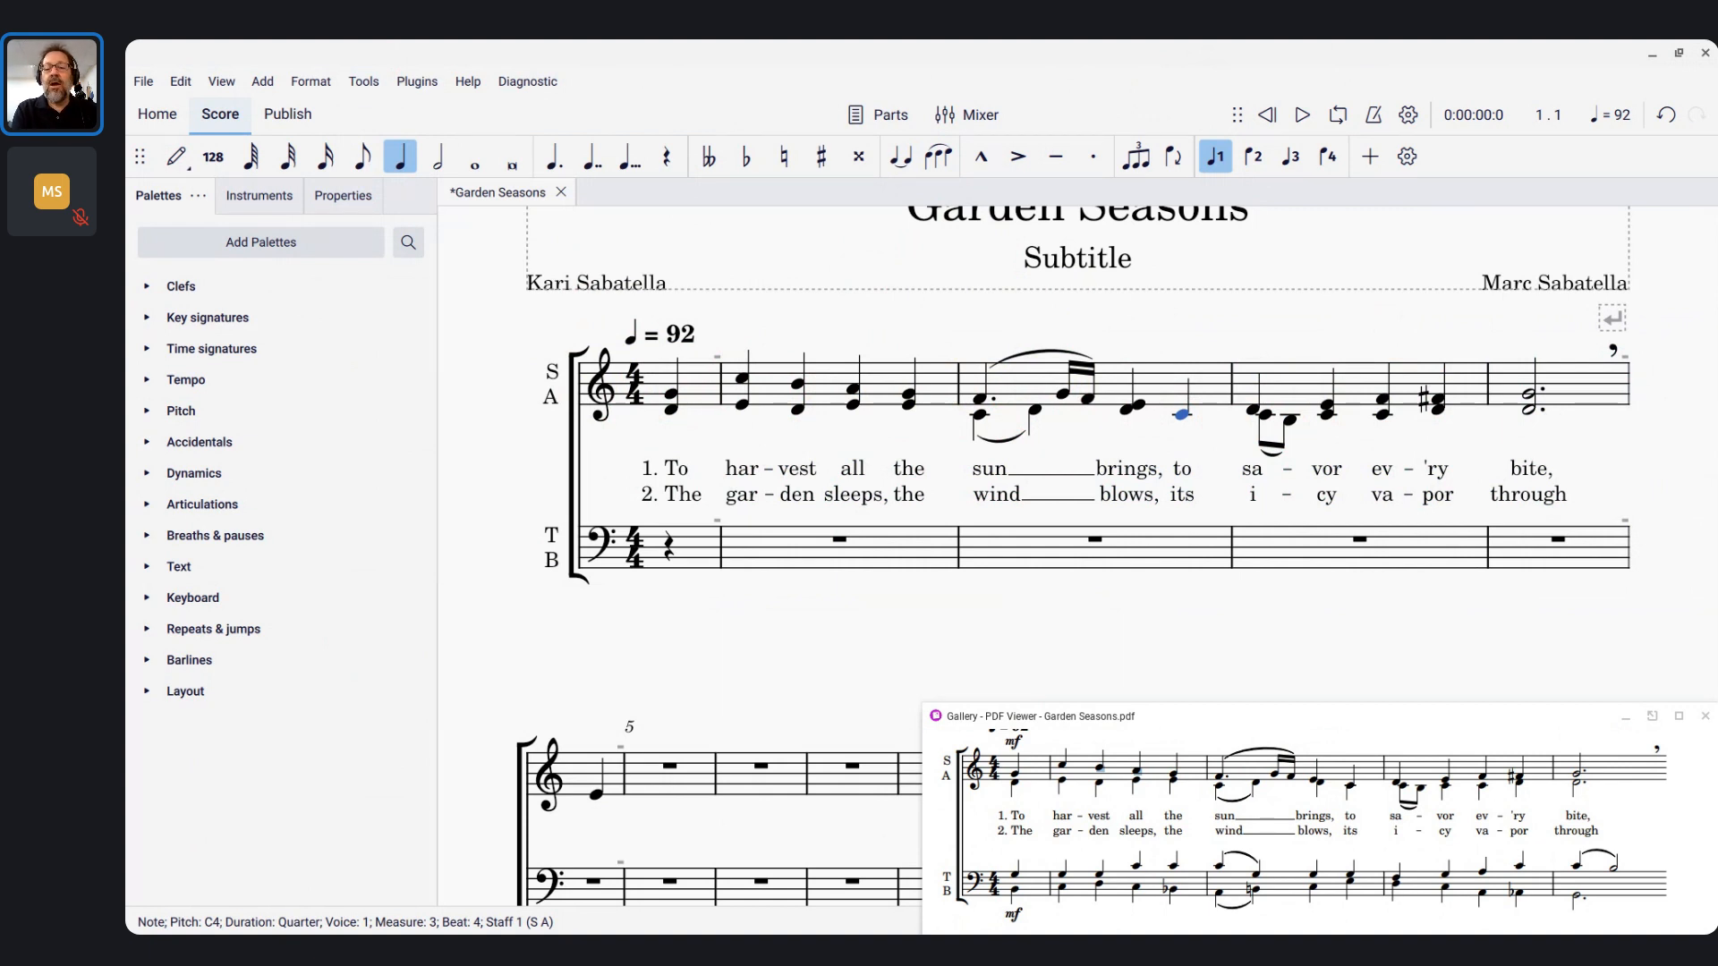
key("n")
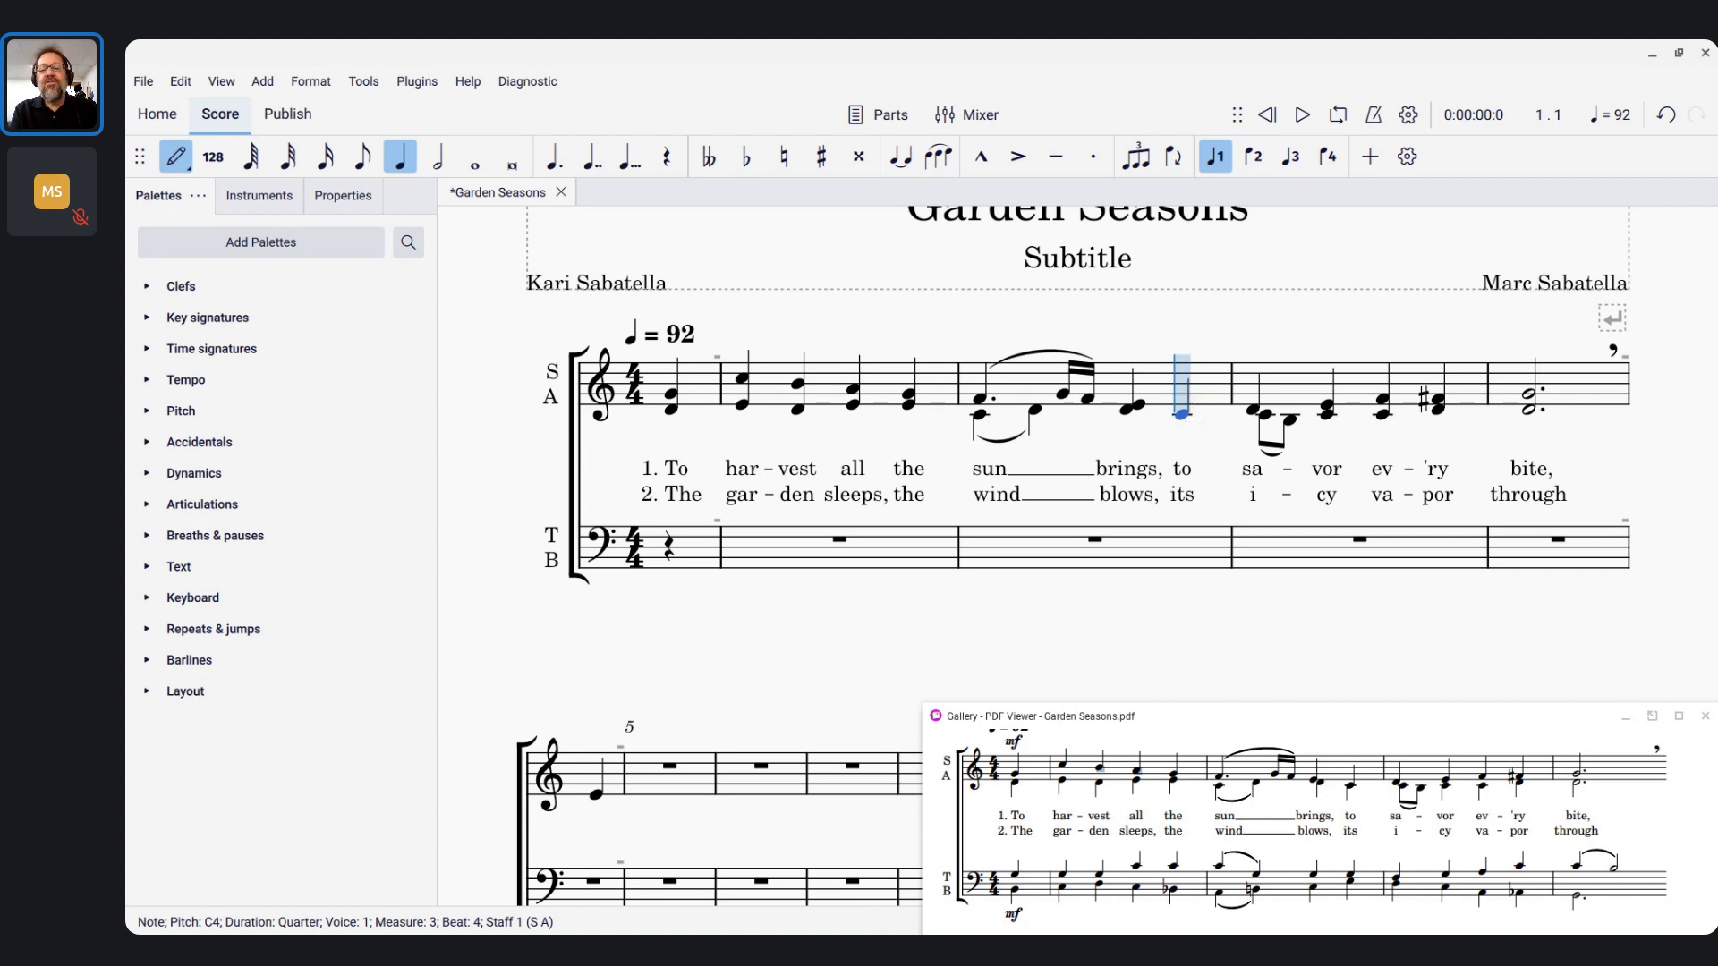
key("shift+c")
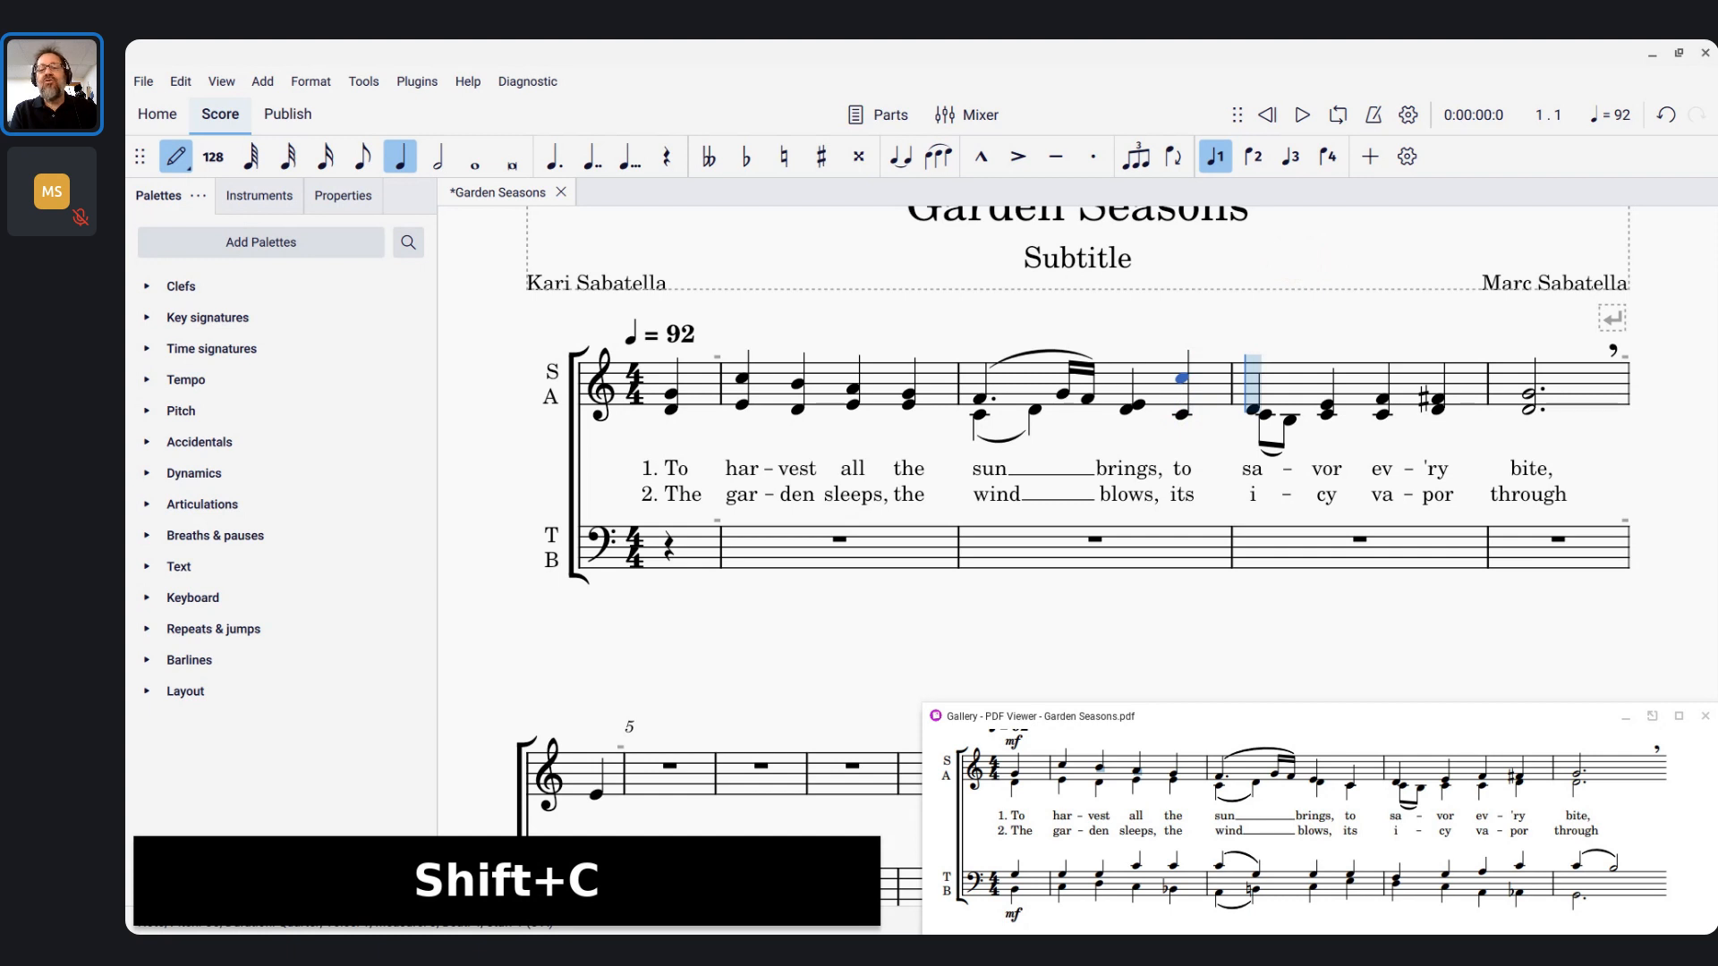
key("ctrl+Down")
key("Escape")
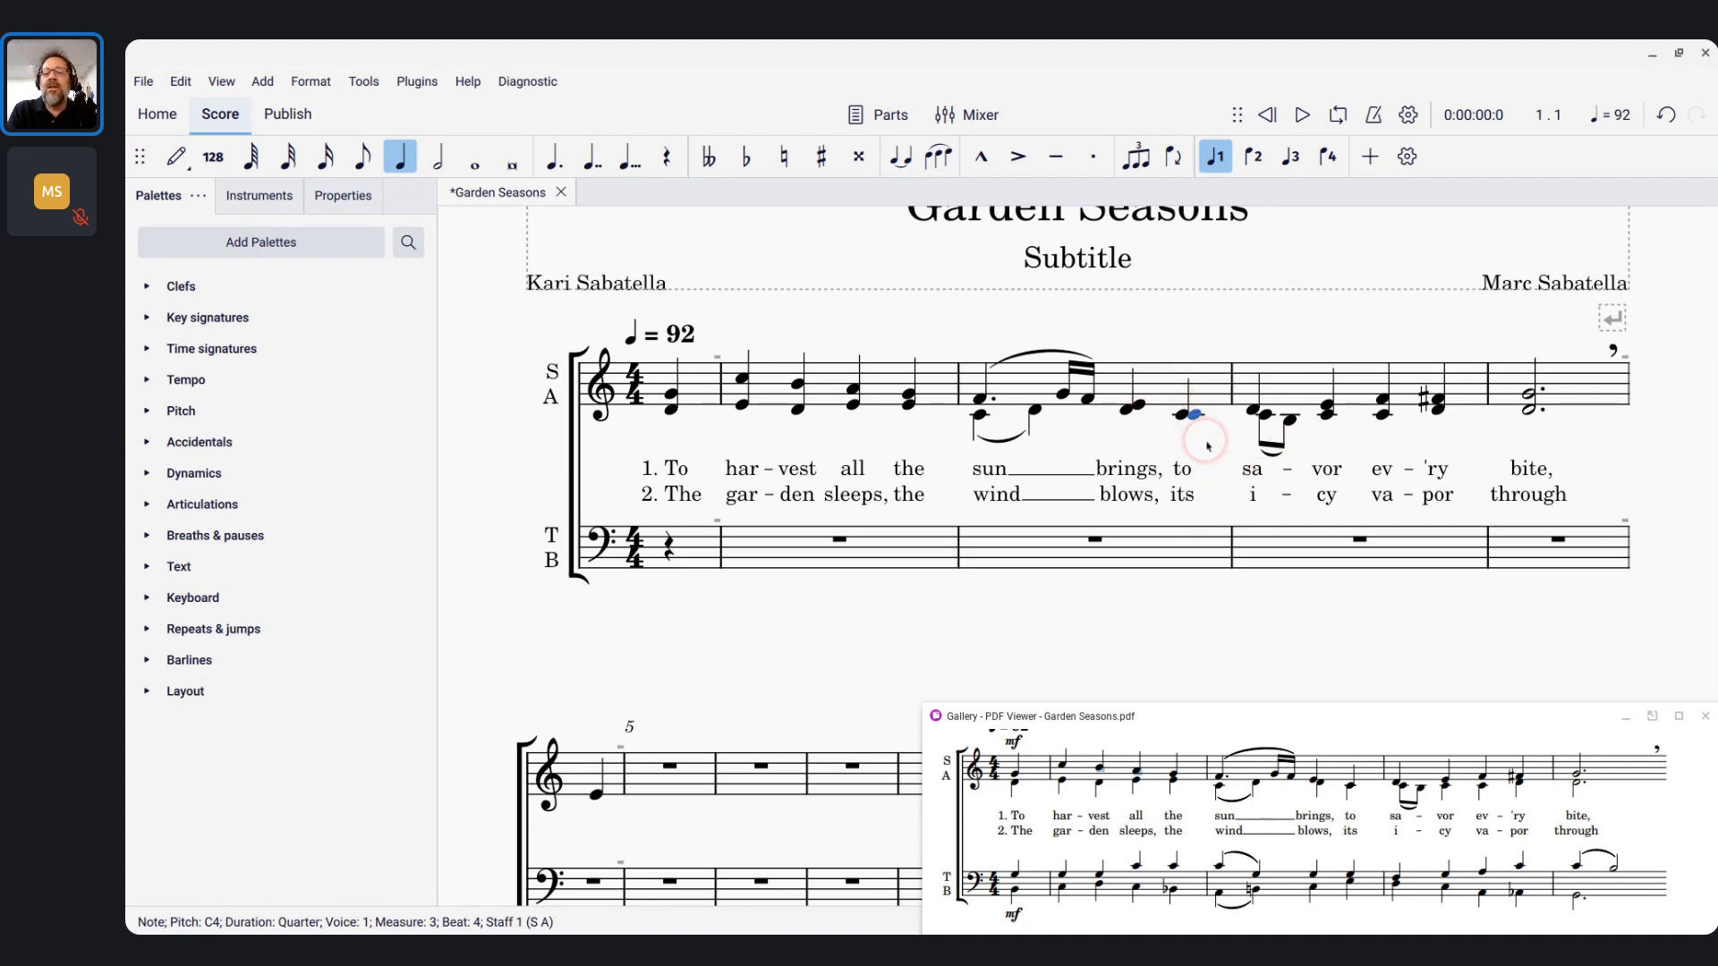
Undo the added unison C and the Implode on the S/A staff, and clear the selection
key("ctrl+z")
key("ctrl+z")
key("ctrl+z")
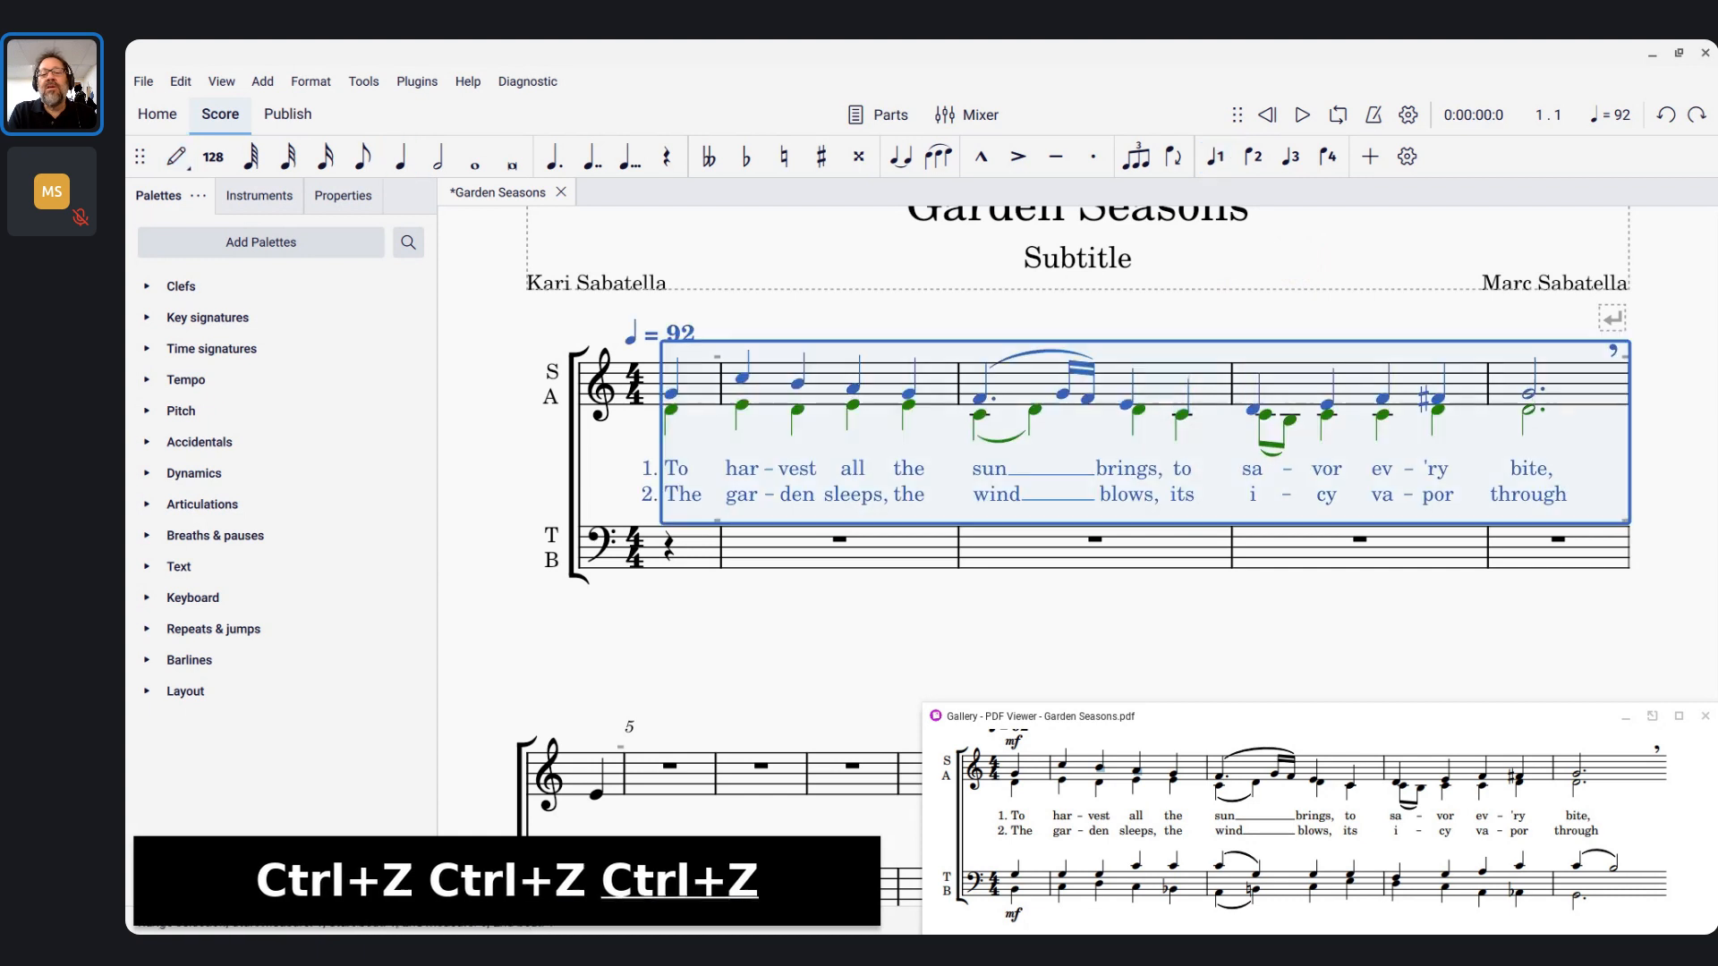
key("Escape")
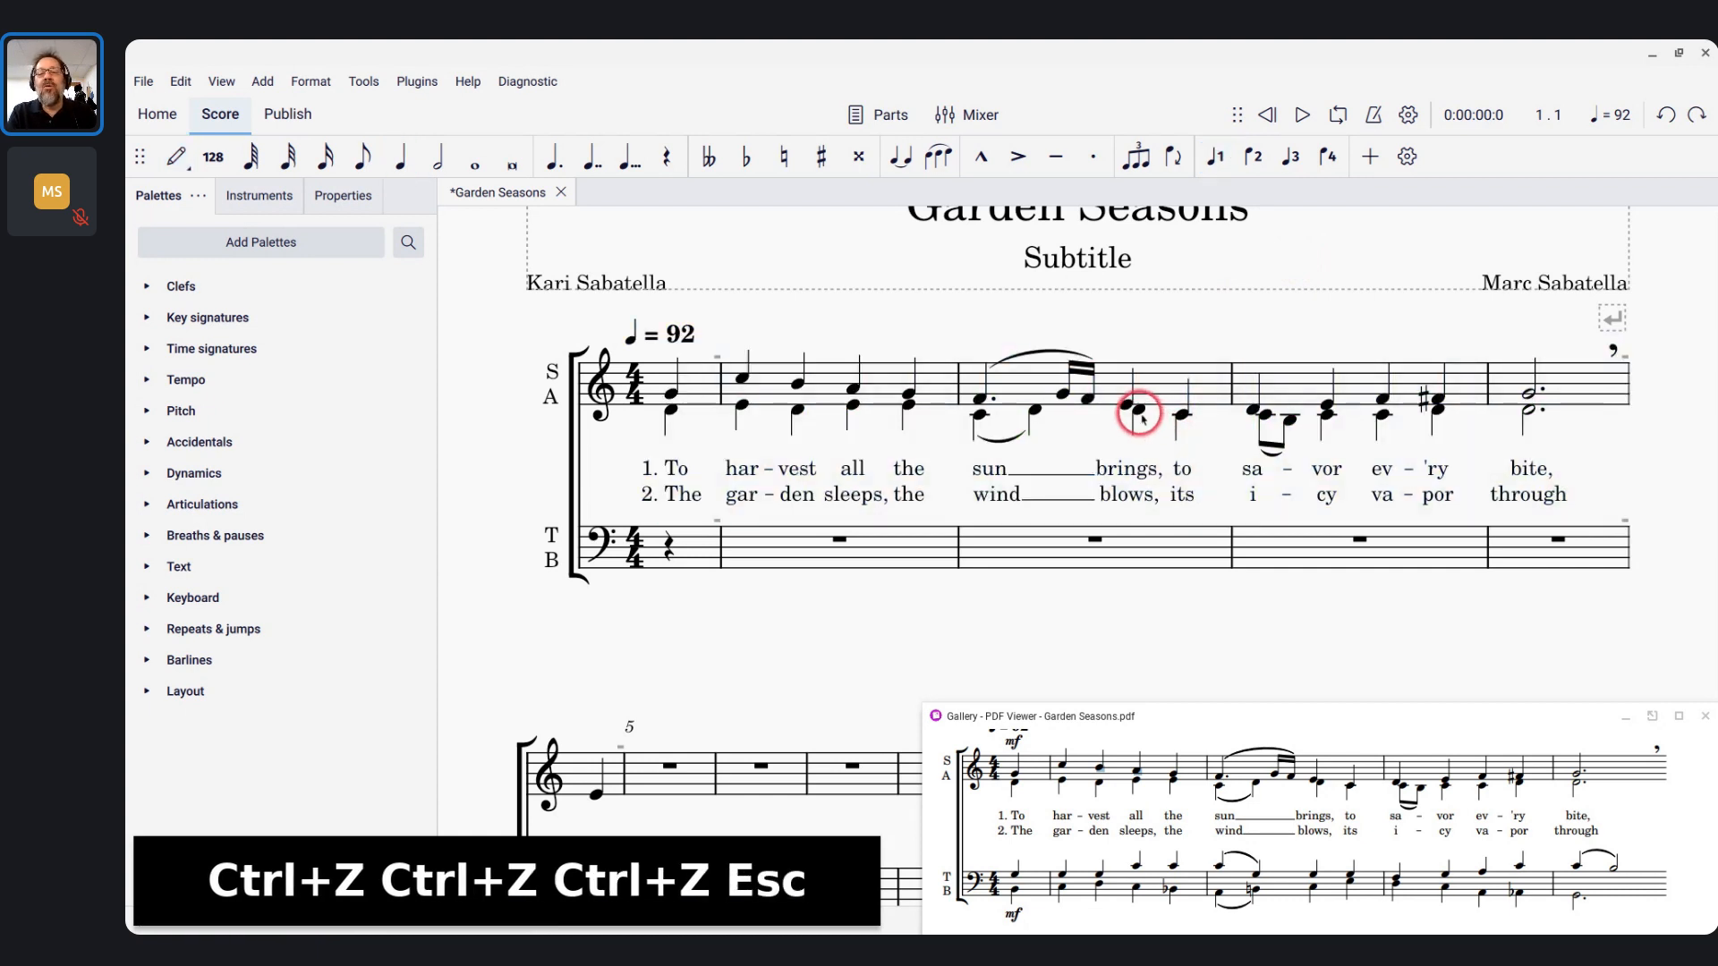
left_click(1138, 410)
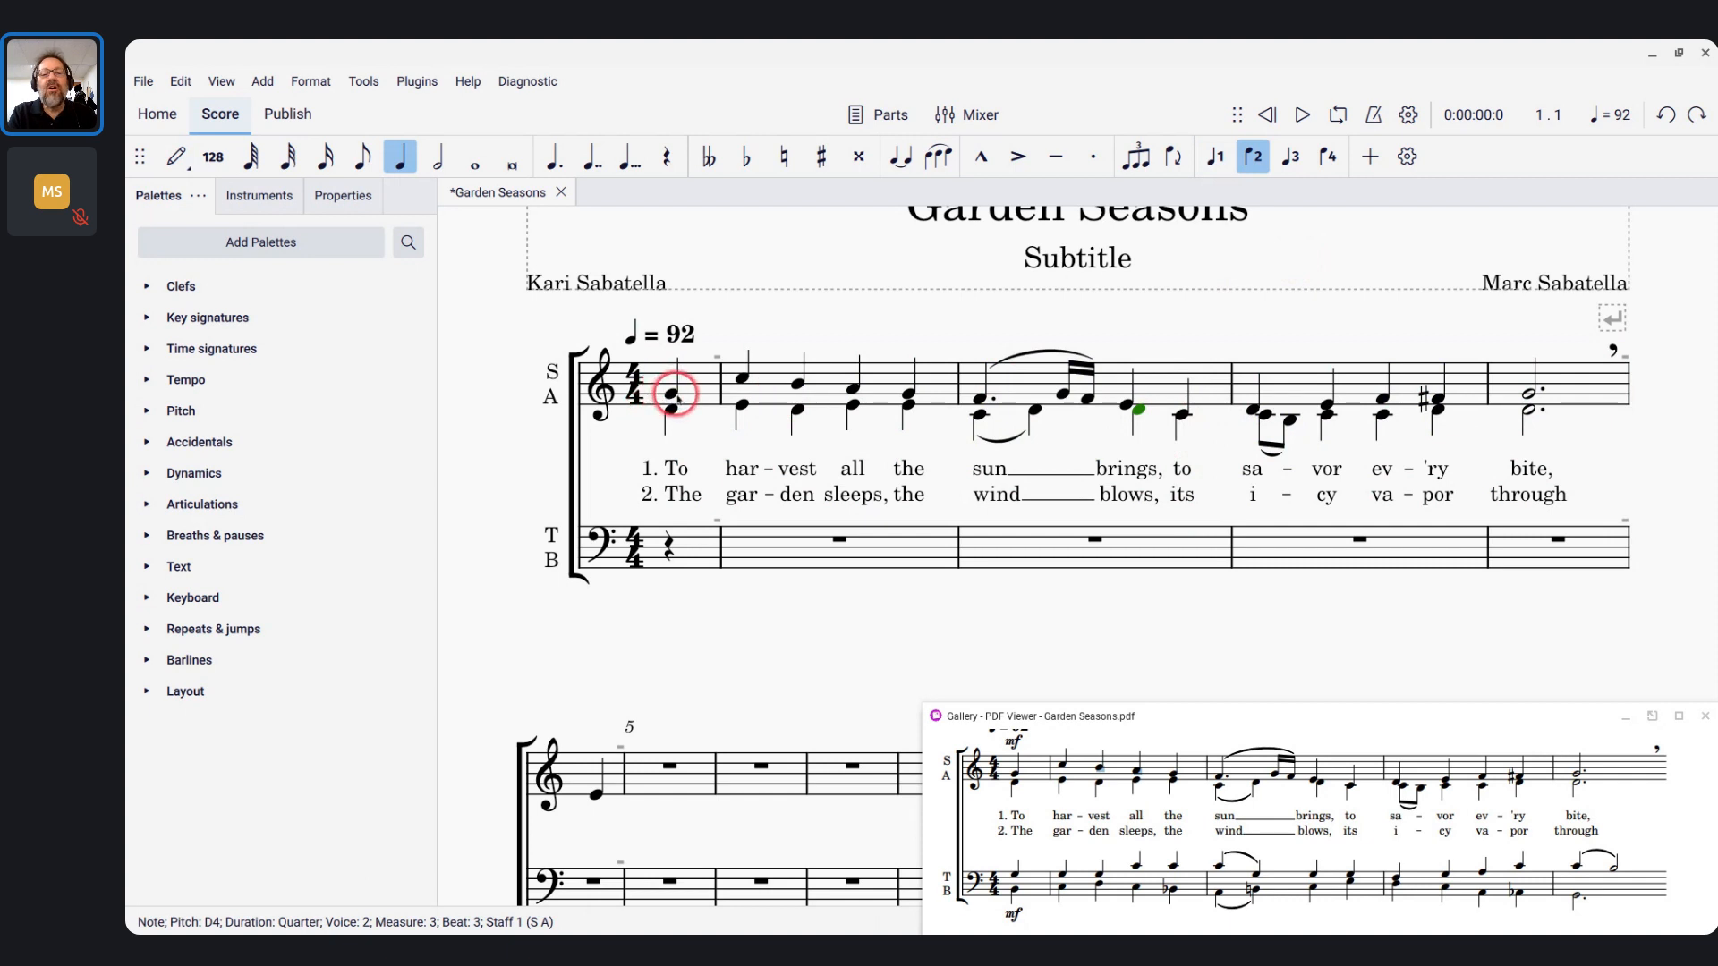
left_click(647, 418, "shift")
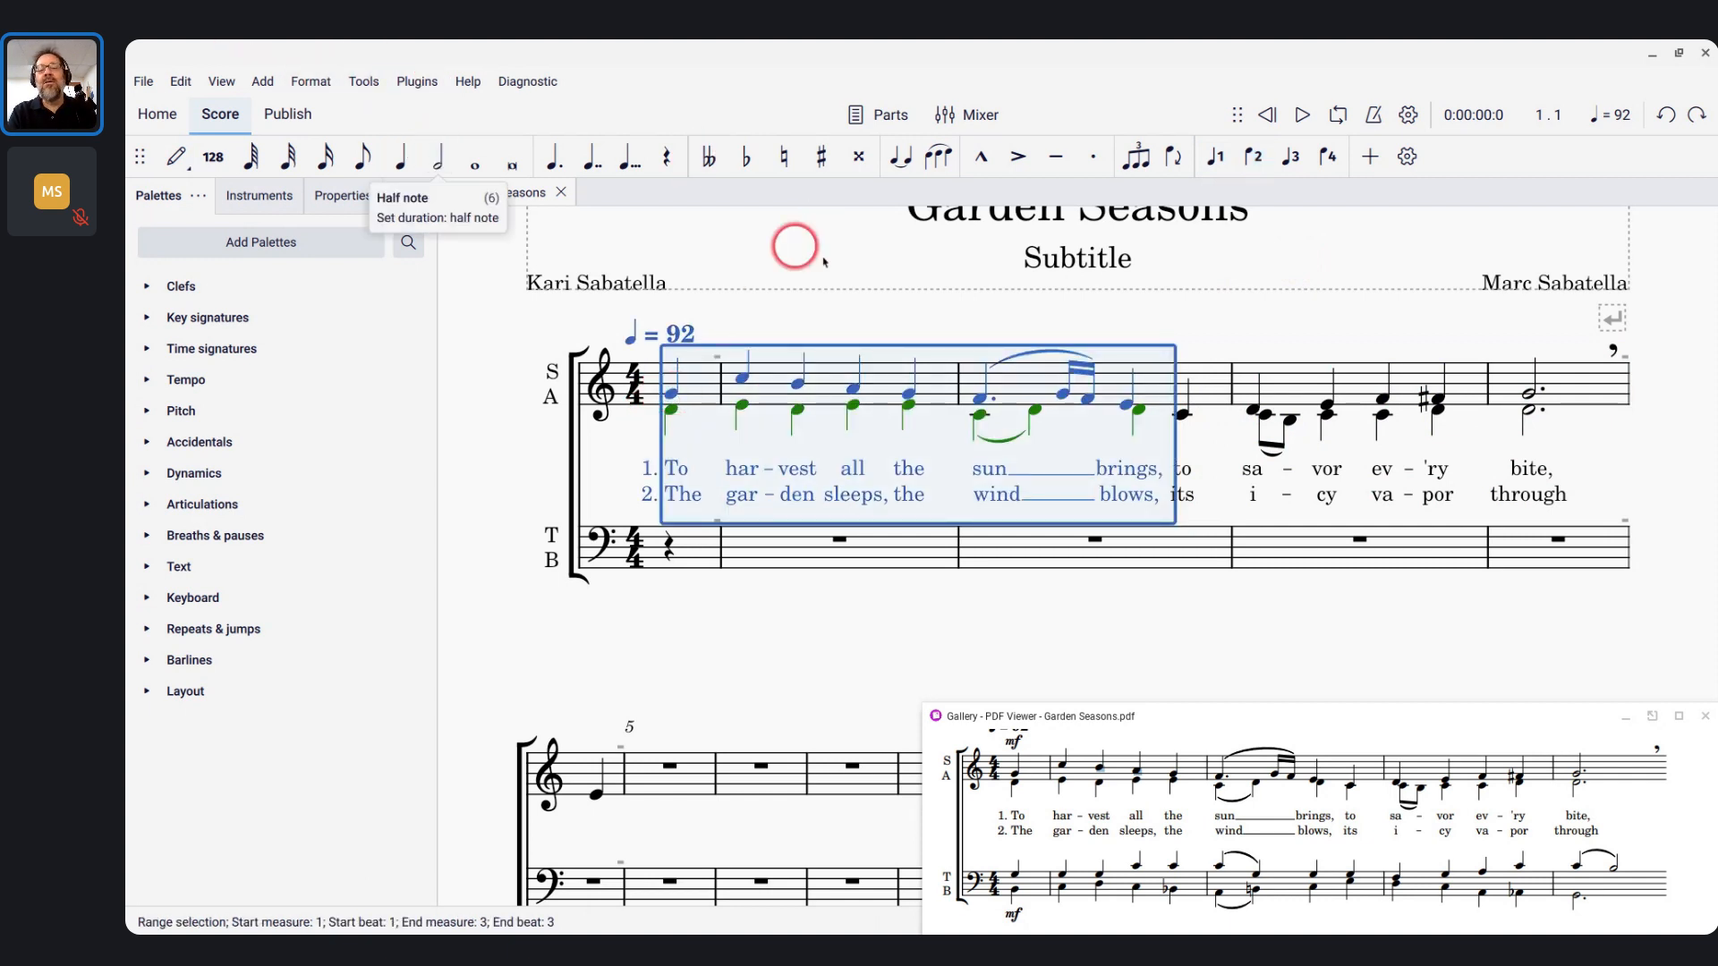
key("Escape")
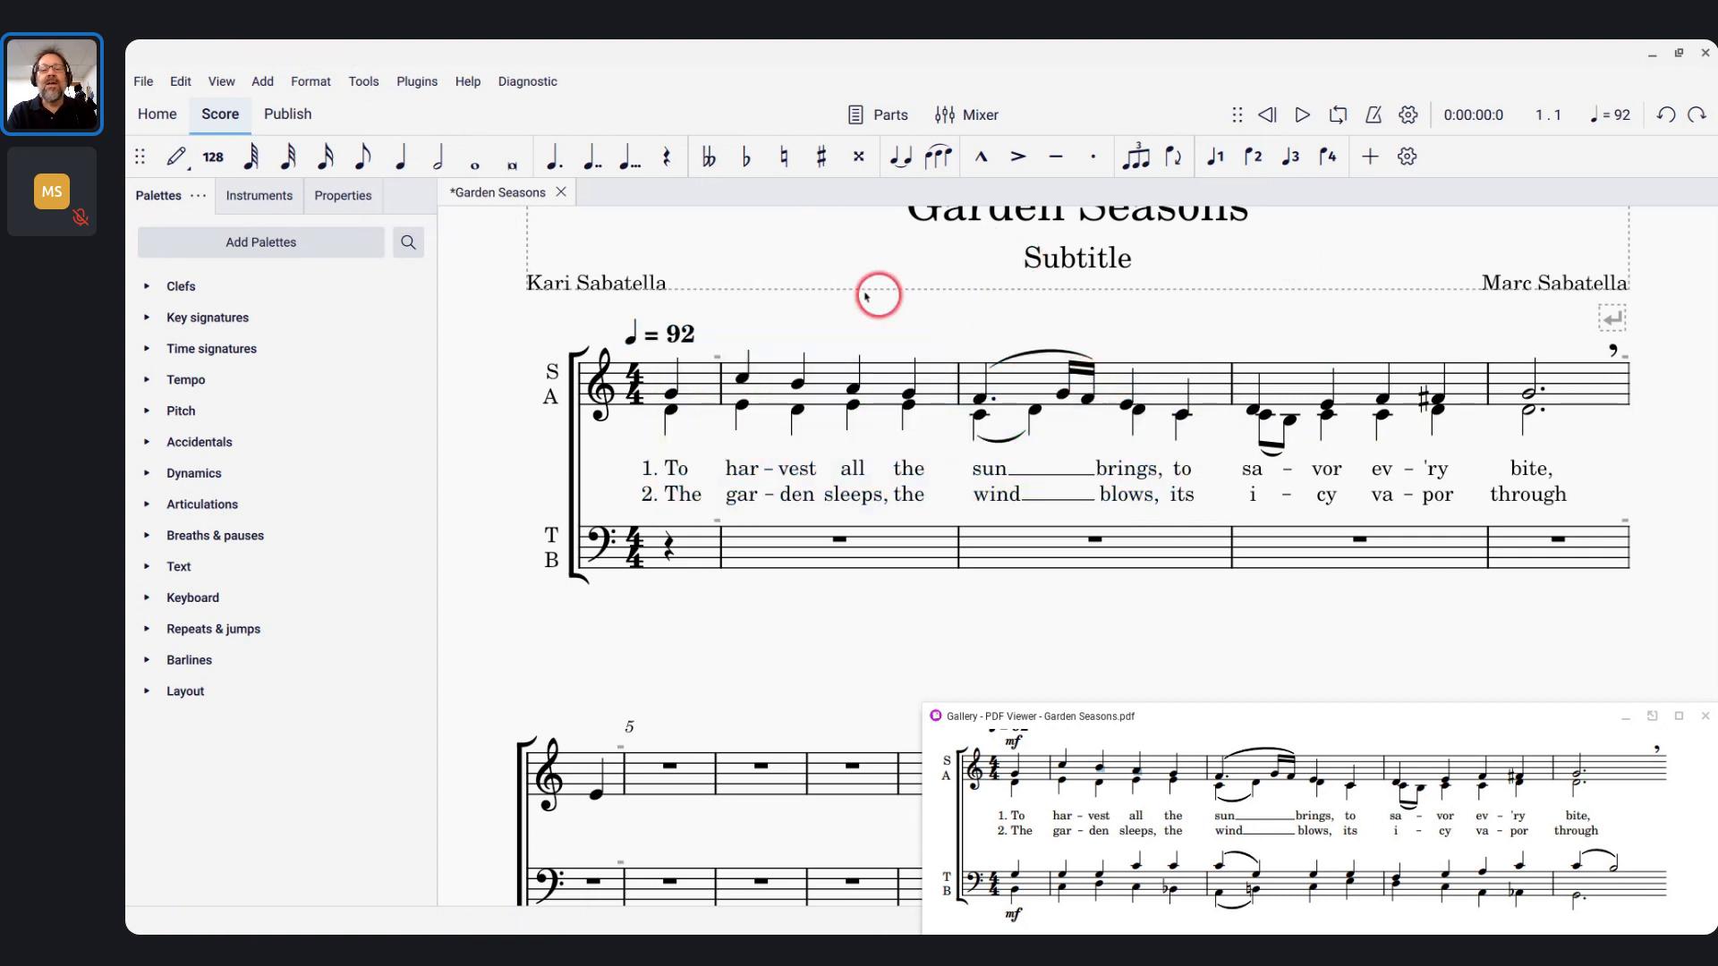
Implode the S/A staff from measure 1 through beat 3 of measure 3, leaving out the shared C
left_click(1134, 409)
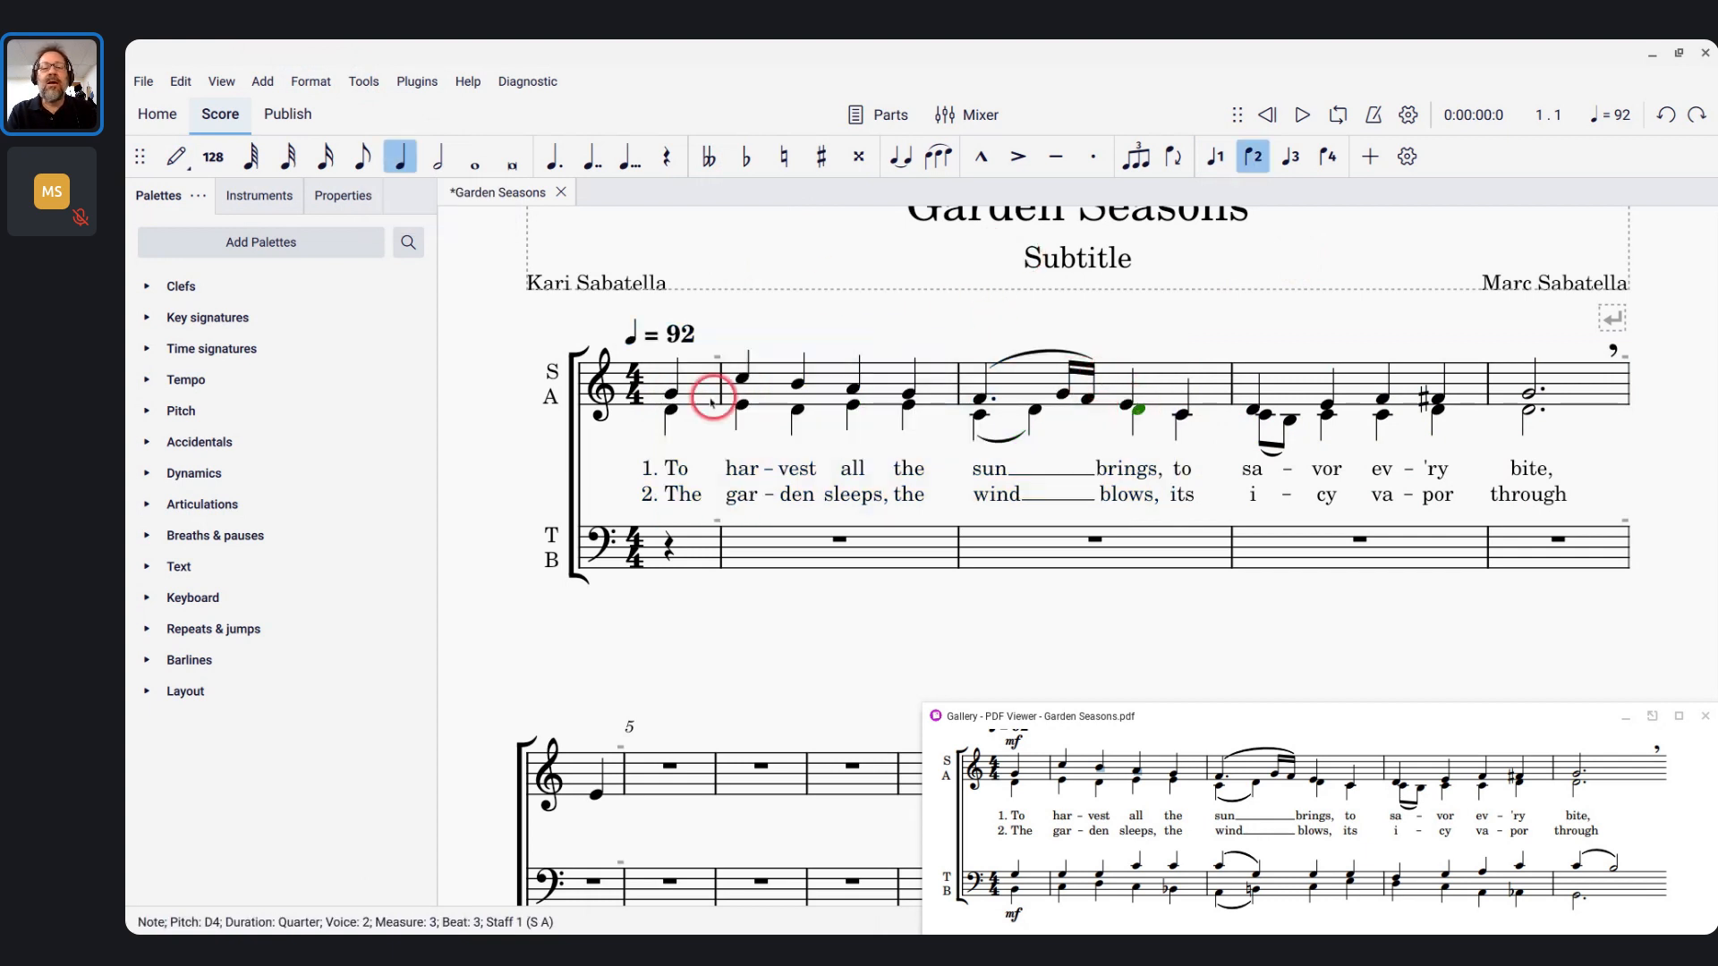
left_click(676, 400, "shift")
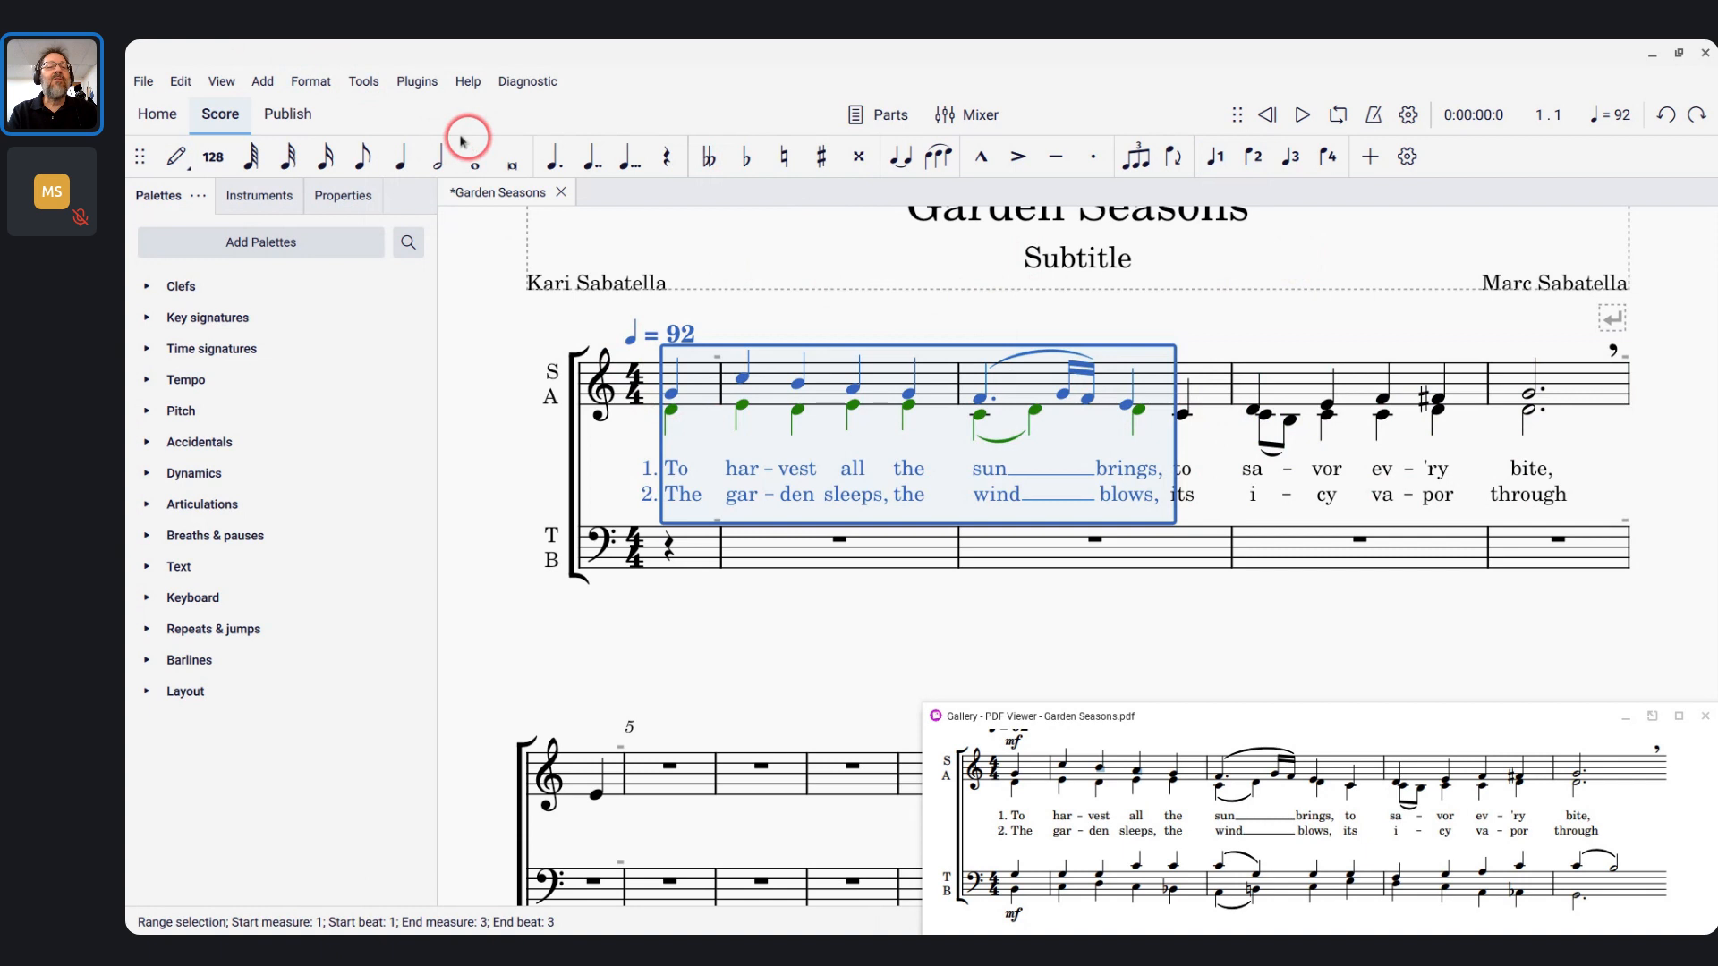
left_click(358, 83)
left_click(434, 179)
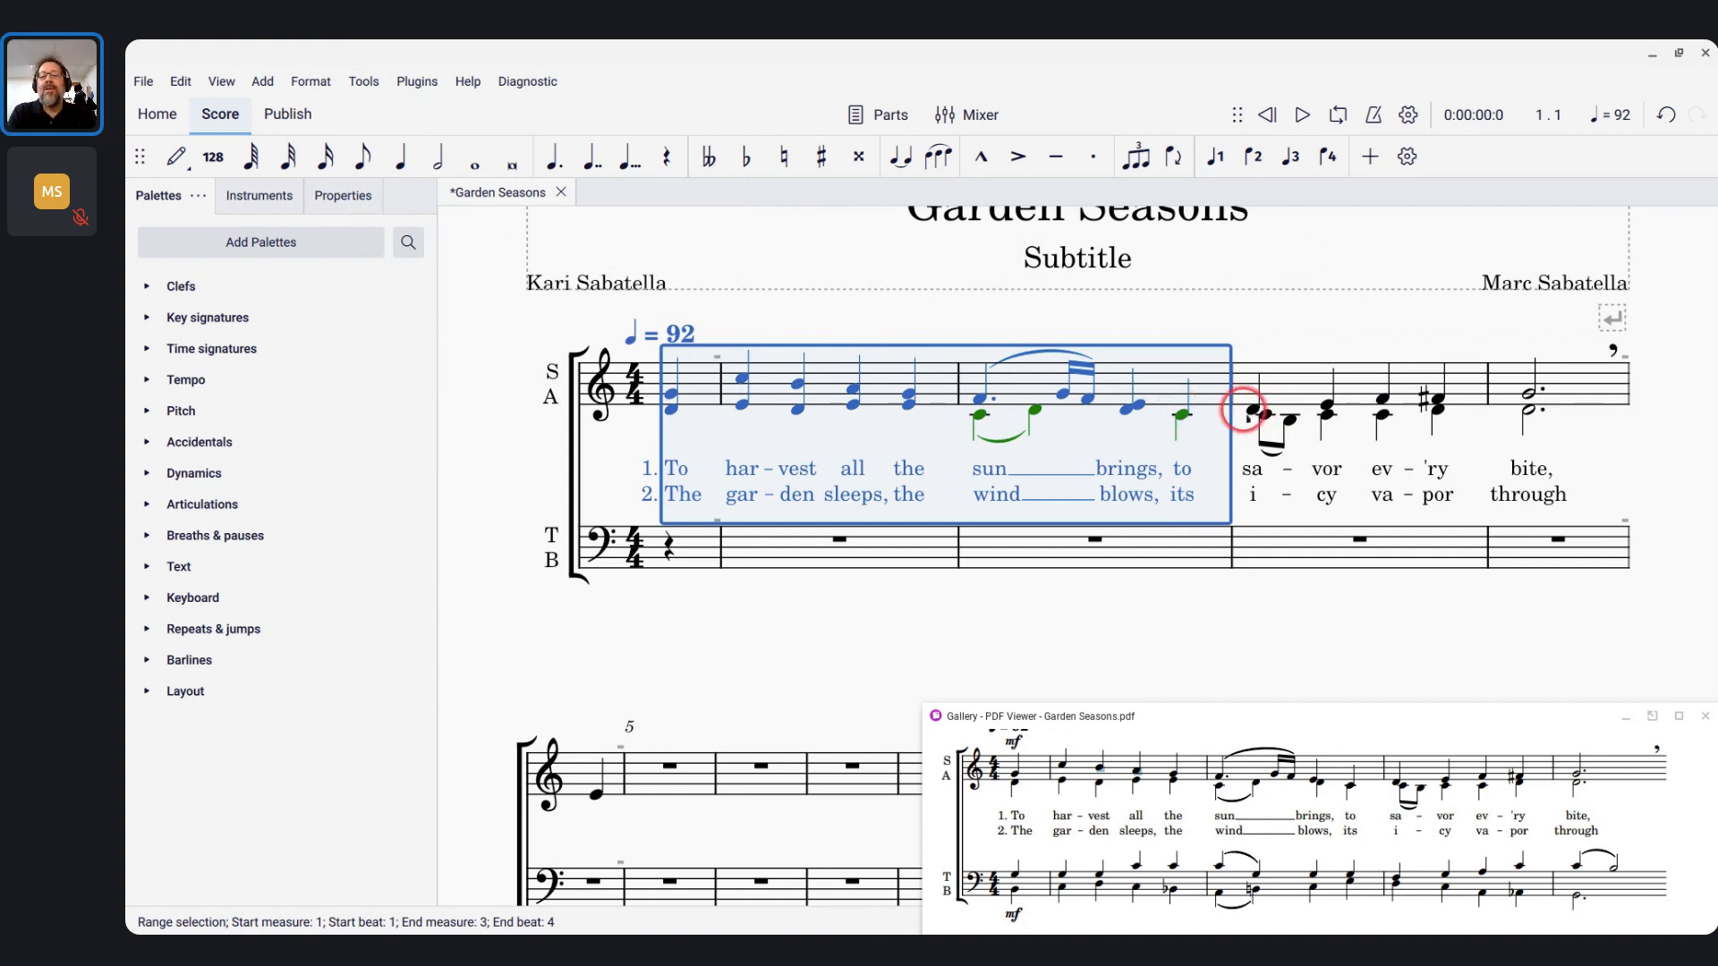
Implode measures 4 and 5 of the S/A staff, and clear the selection
left_click(1252, 412)
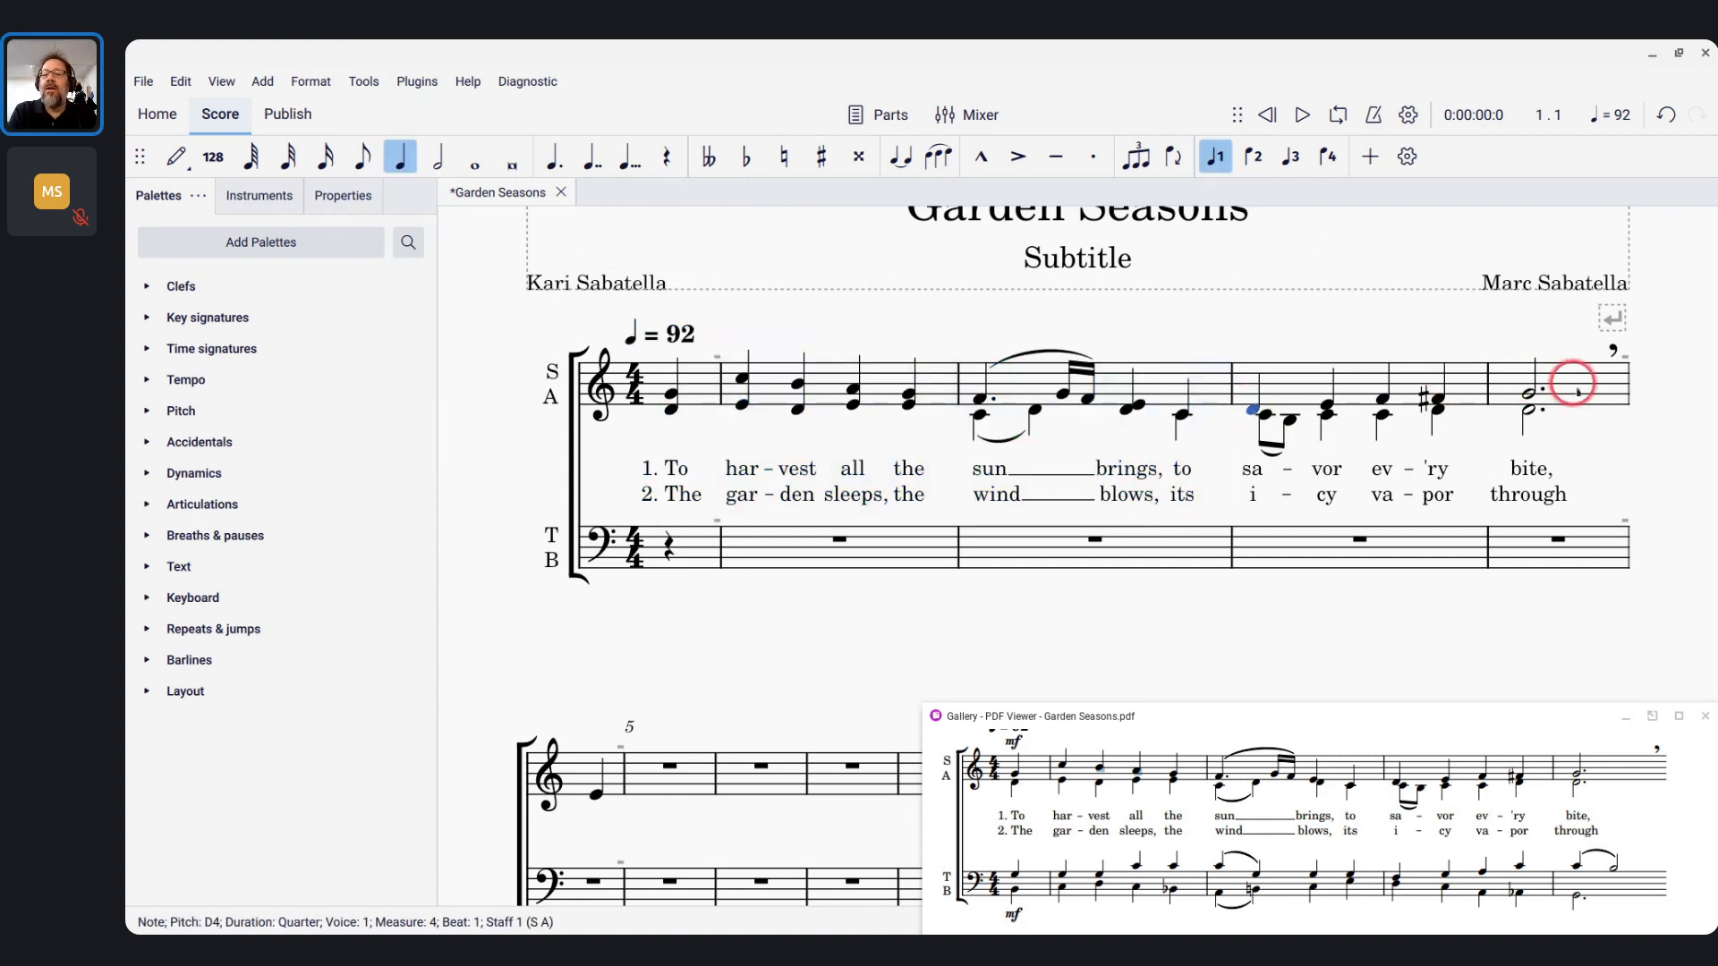
left_click(1573, 379, "shift")
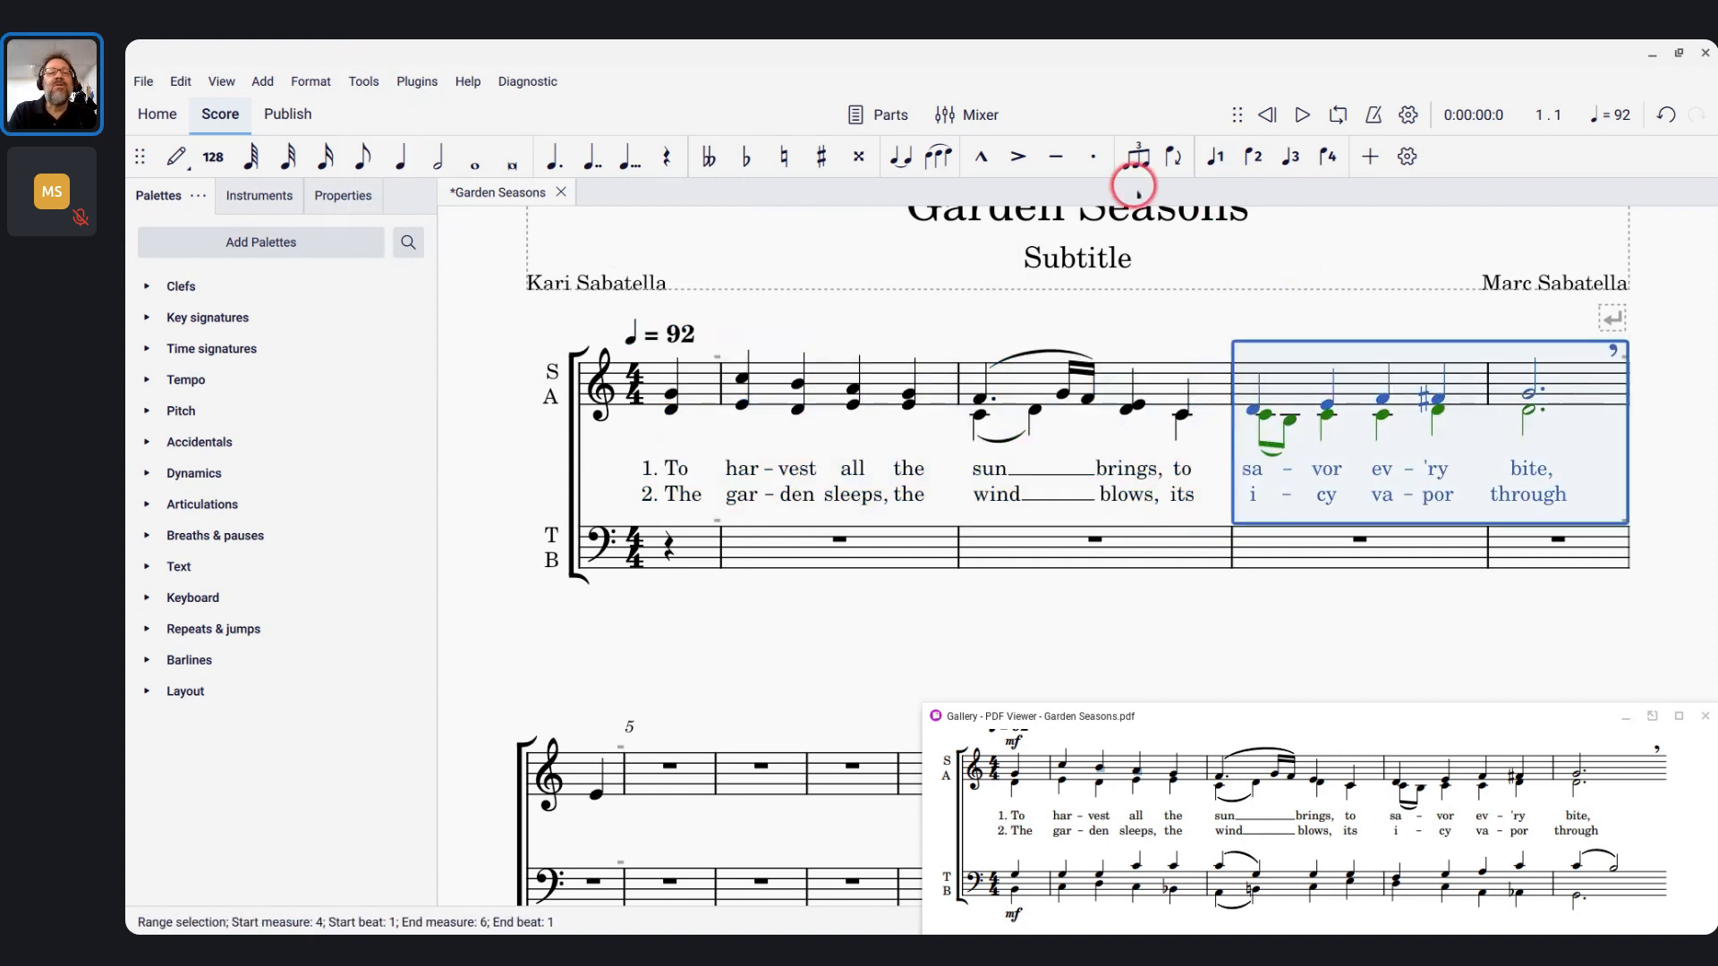
left_click(361, 80)
left_click(385, 186)
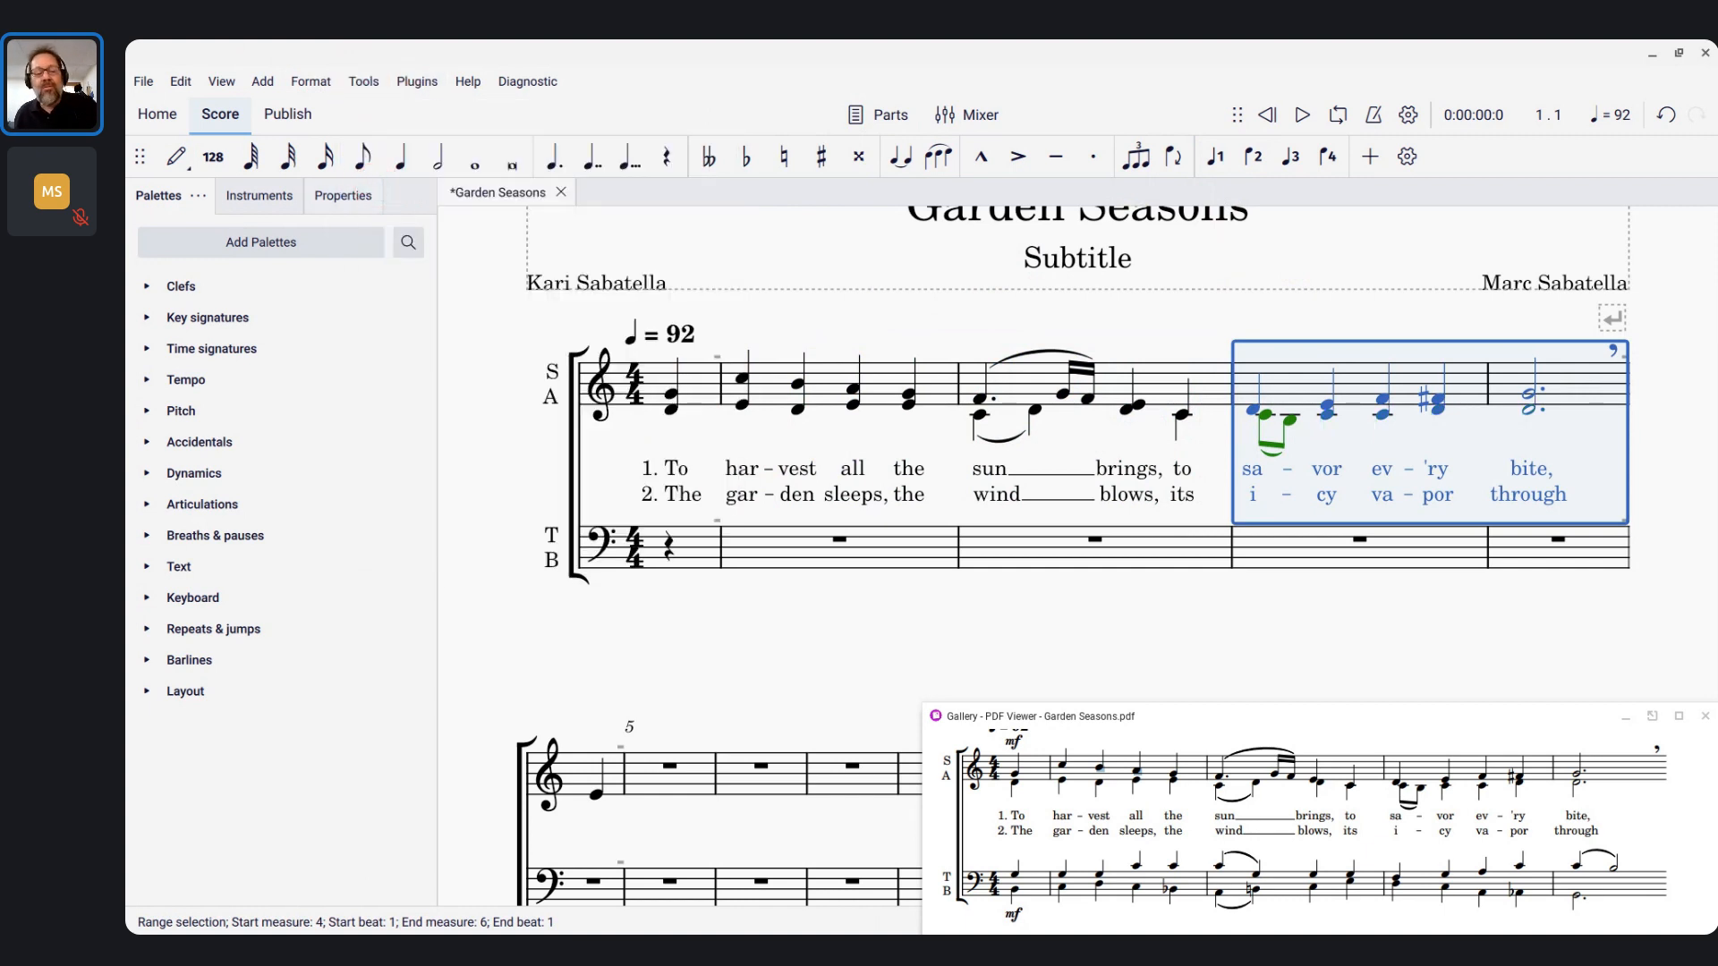
key("Escape")
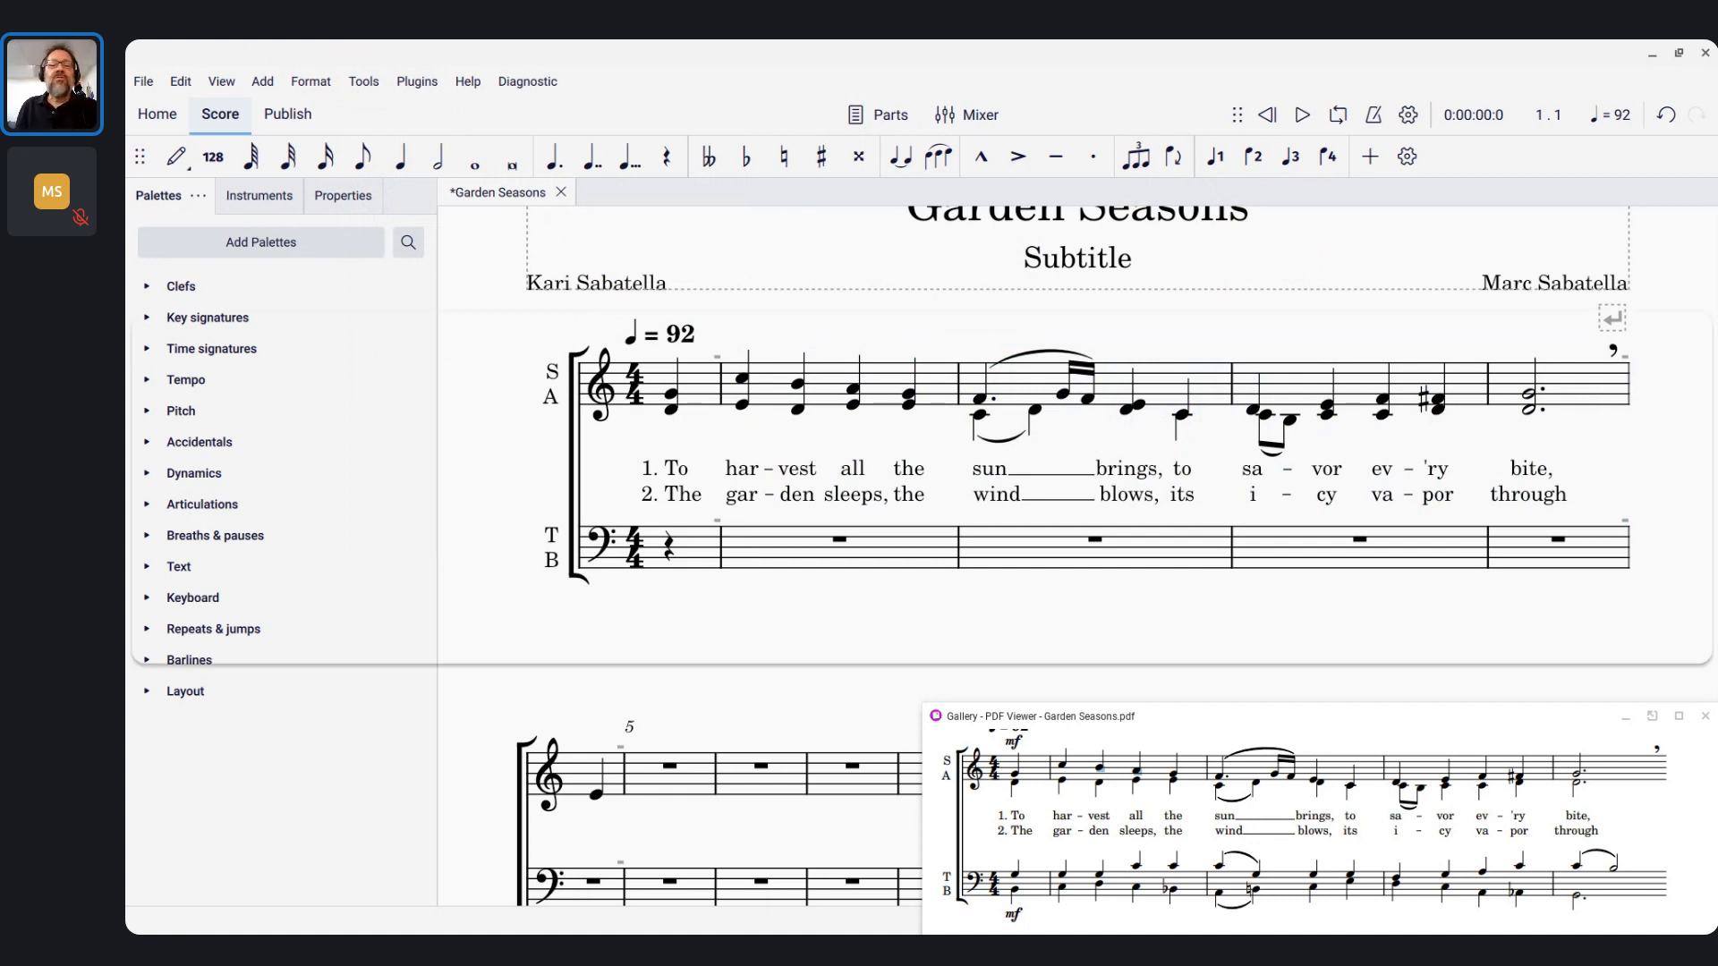
Switch to the live chat window and read the comments about combined versus separate voices alongside the score
key("alt+Tab")
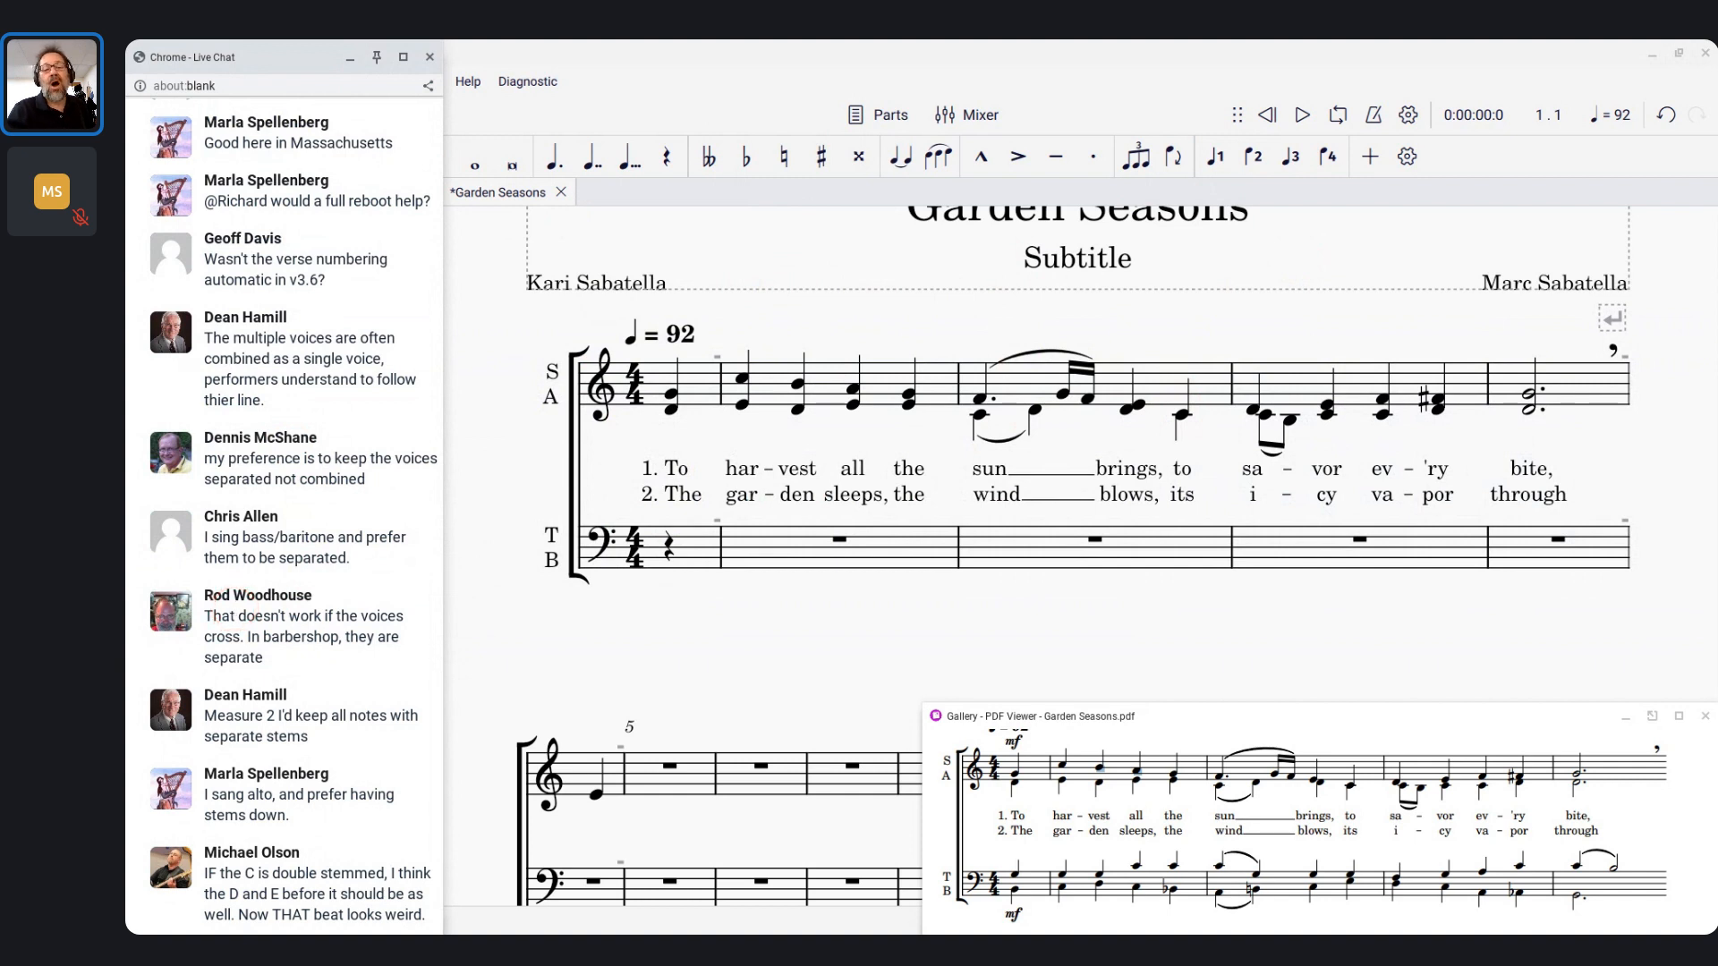
left_click(523, 539)
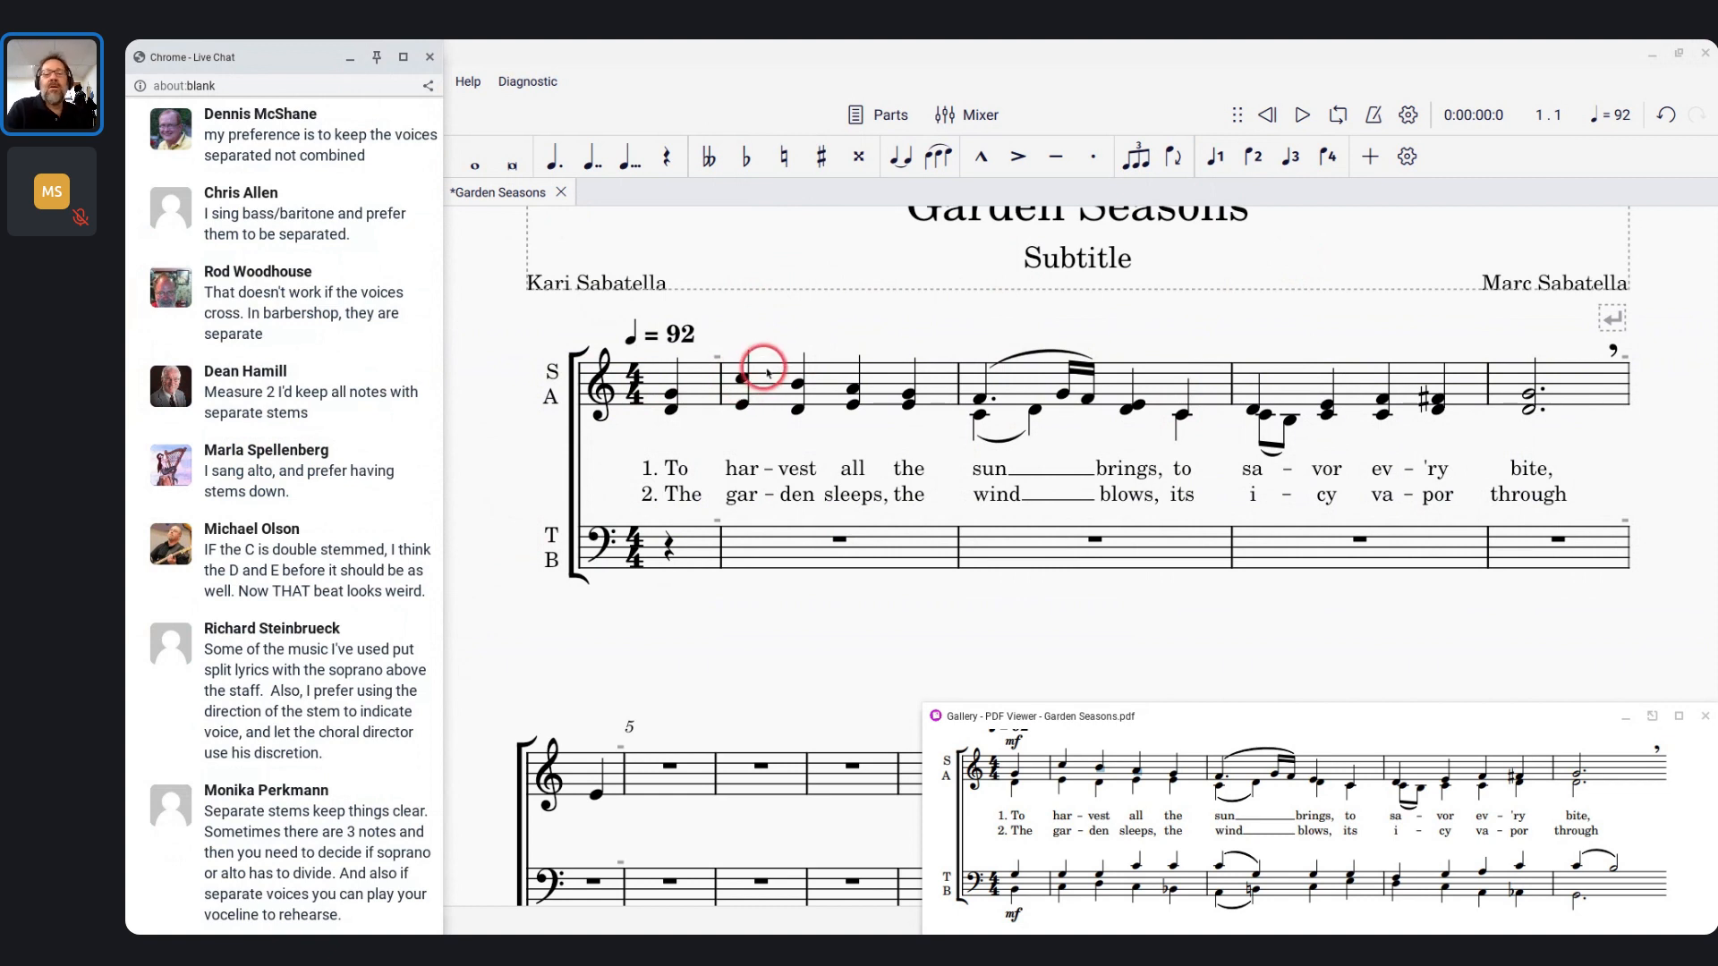
scroll(781, 315, "down", 1)
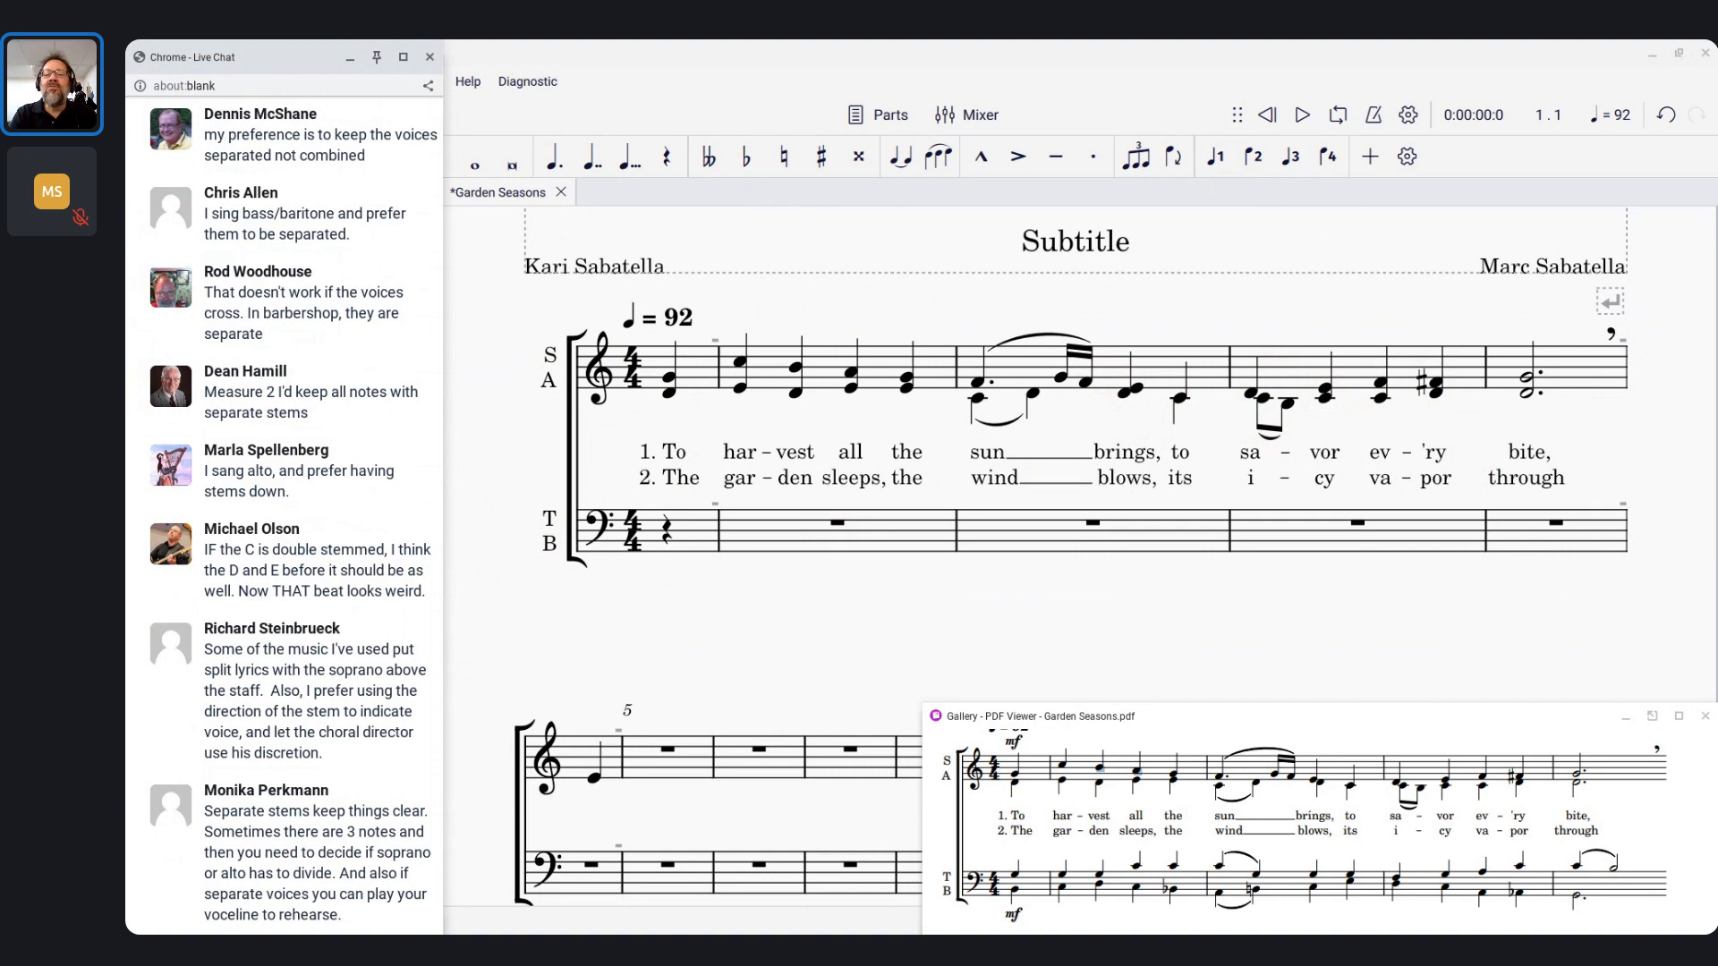
Return to the score and undo both Implode operations on the S/A staff
left_click(958, 291)
key("ctrl+z")
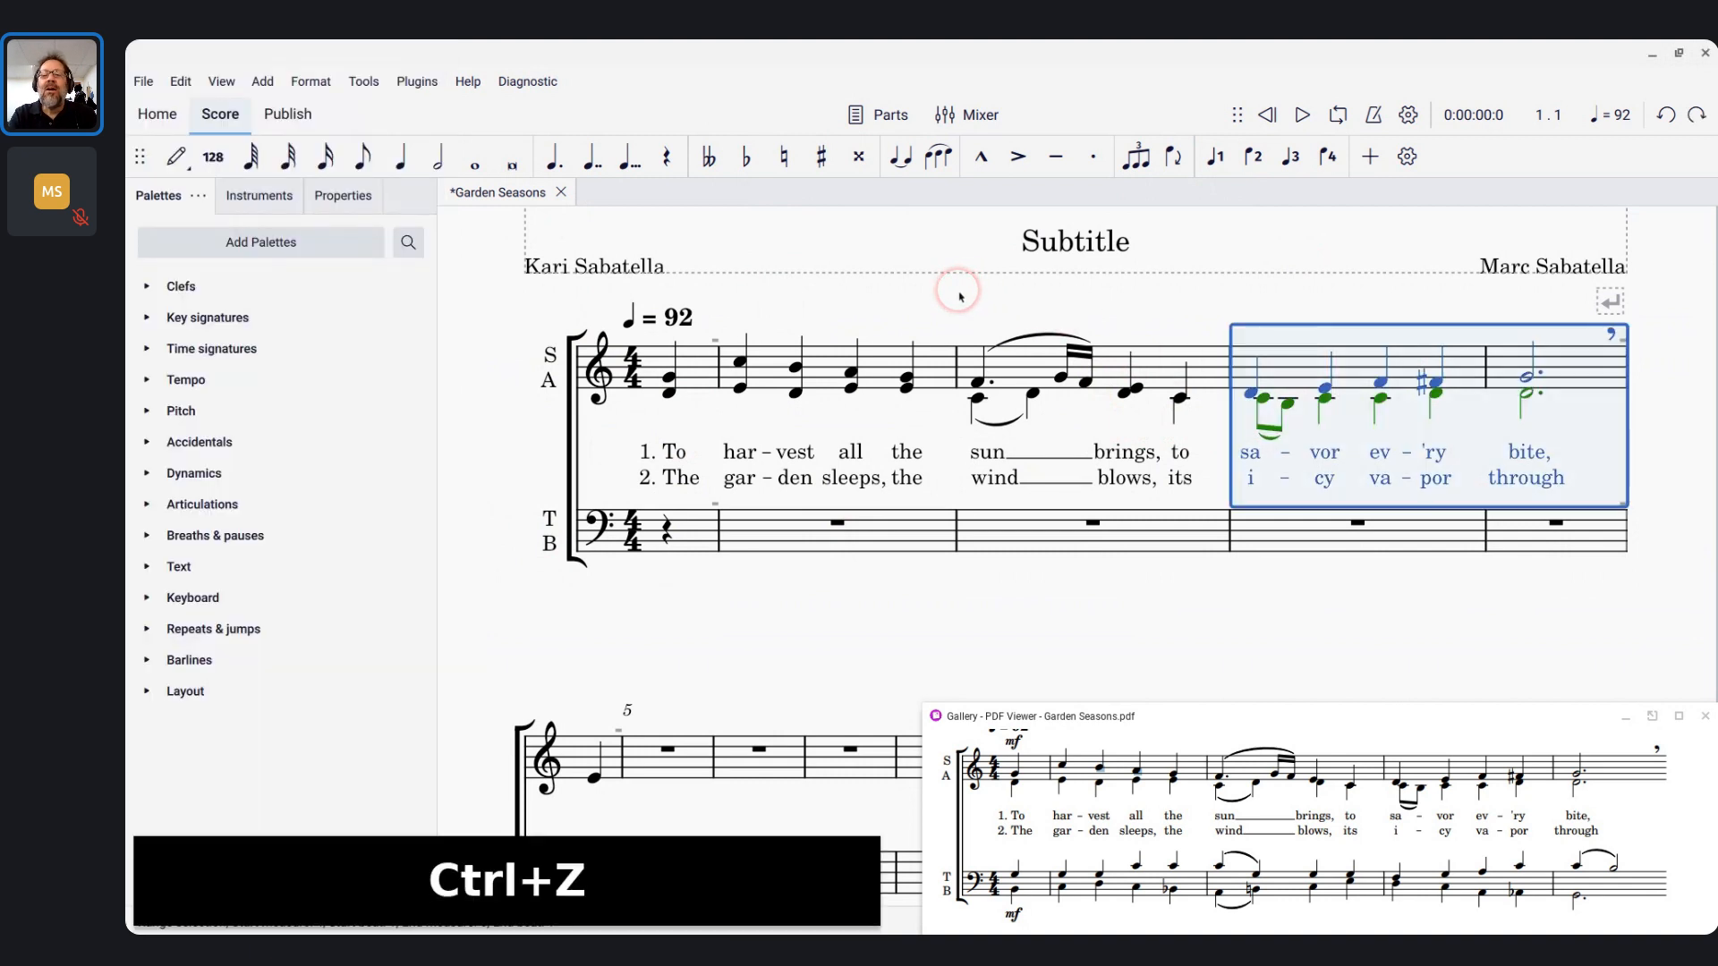
key("ctrl+z")
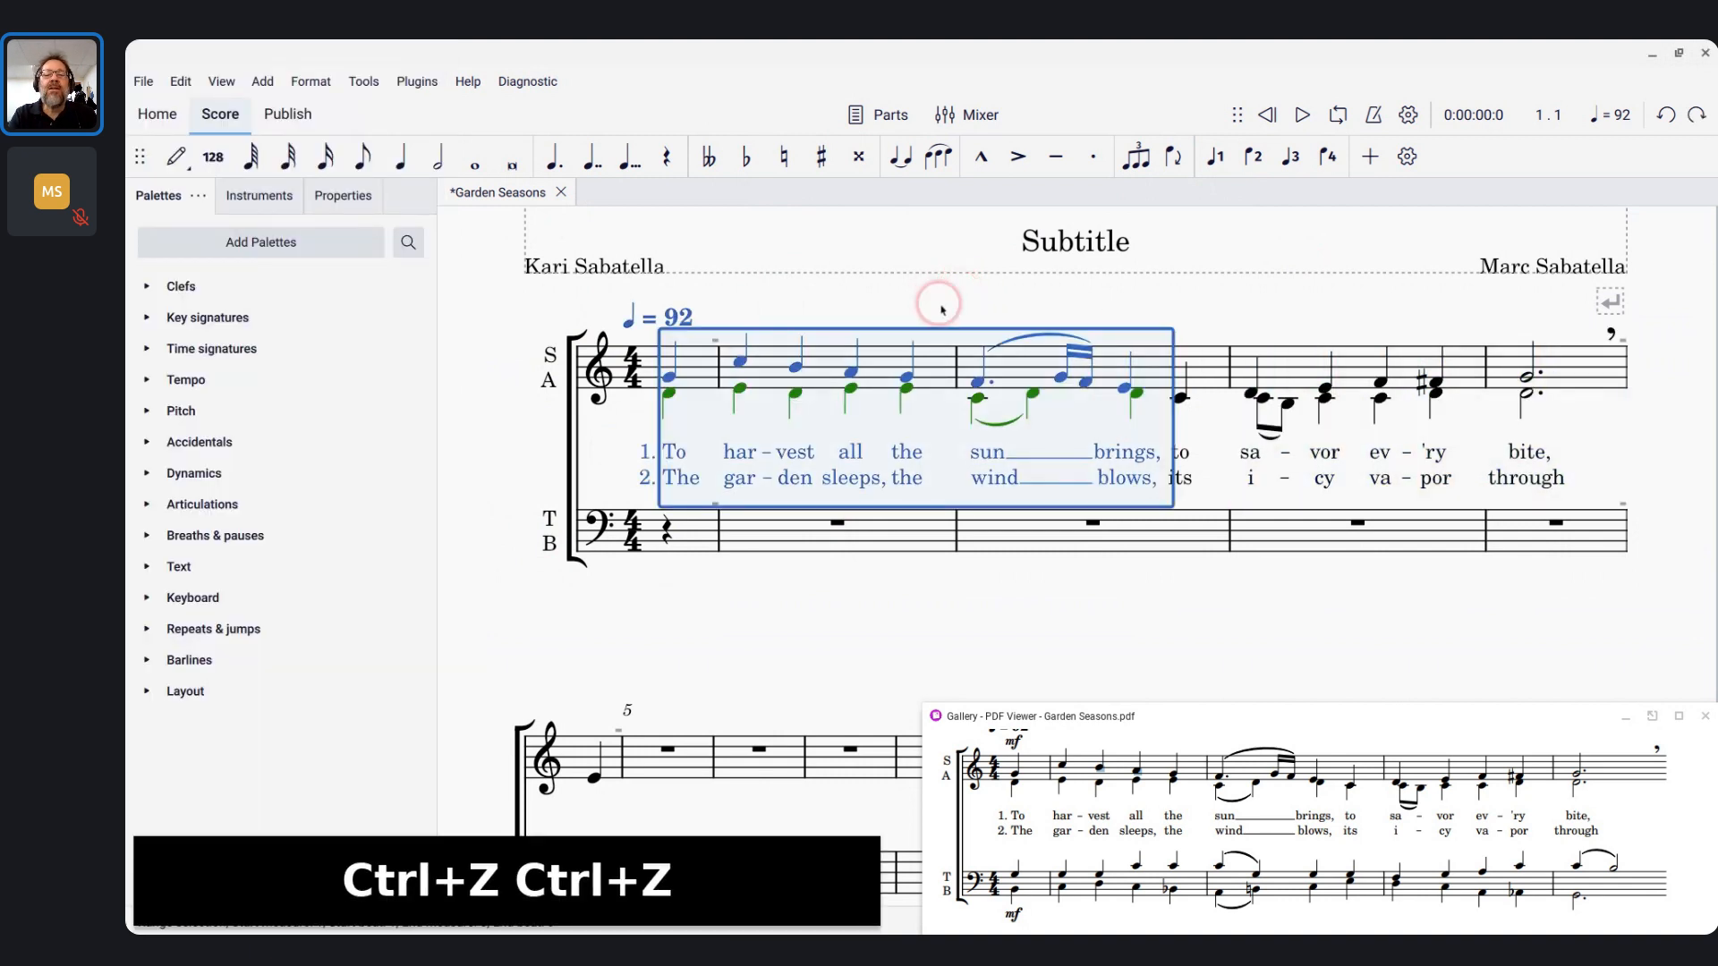
Implode measures 1 and 2 of the S/A staff
left_click(690, 381)
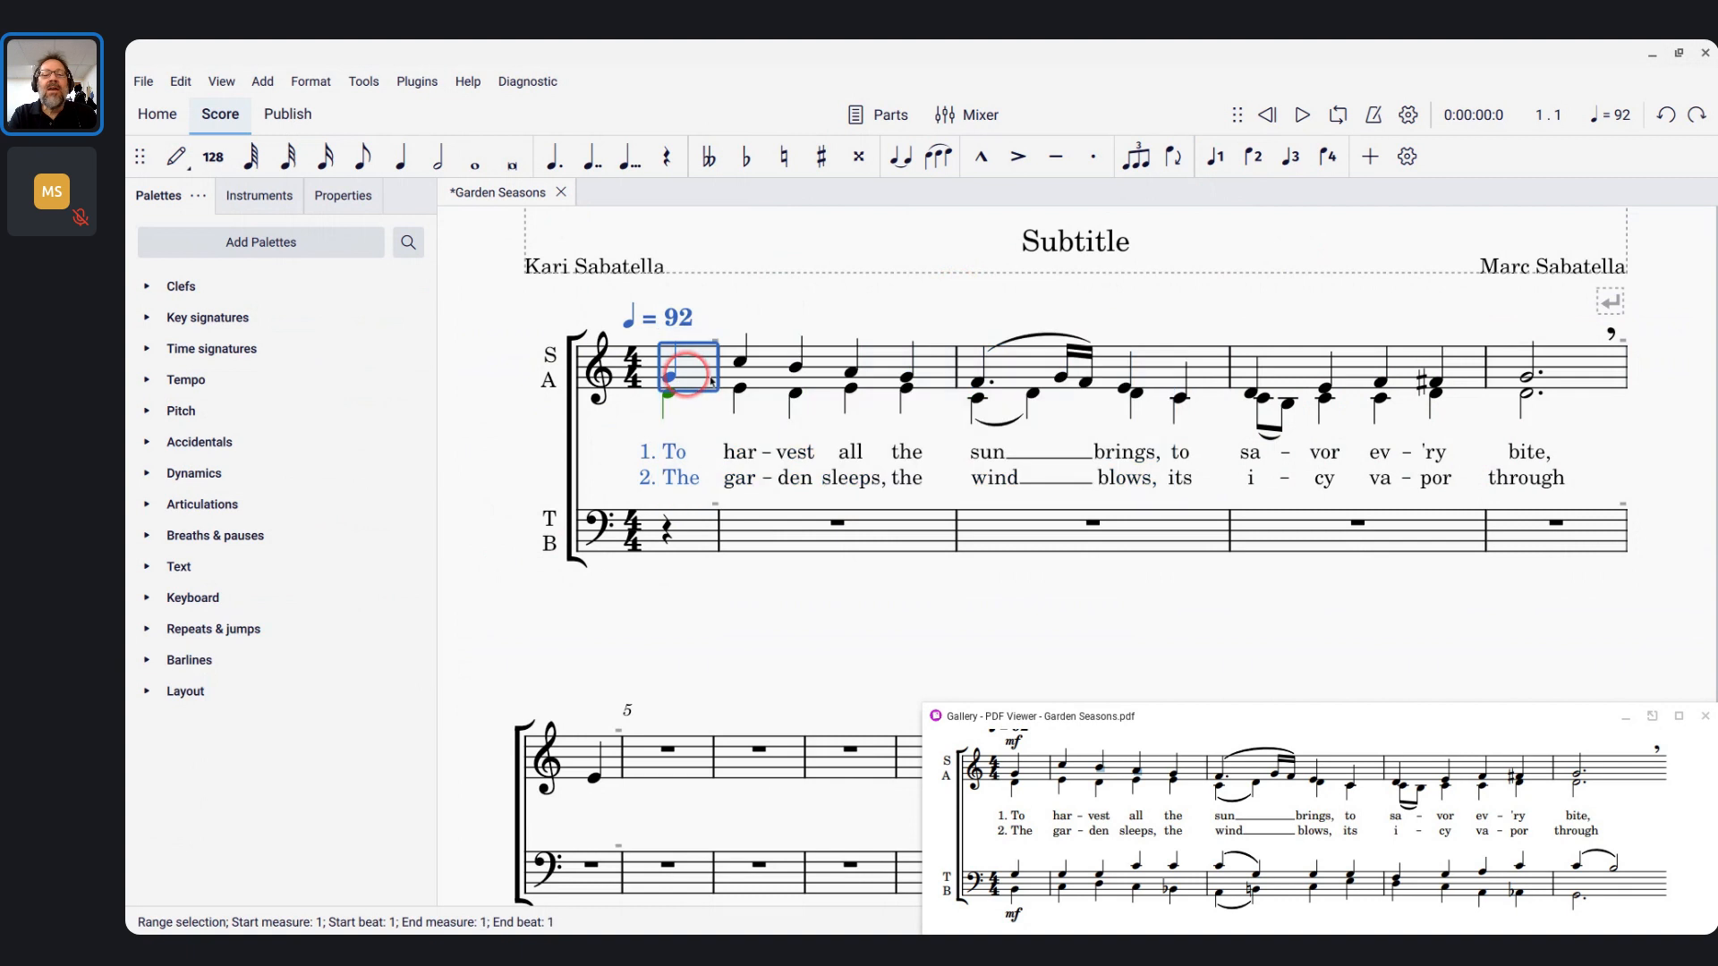
left_click(936, 376, "shift")
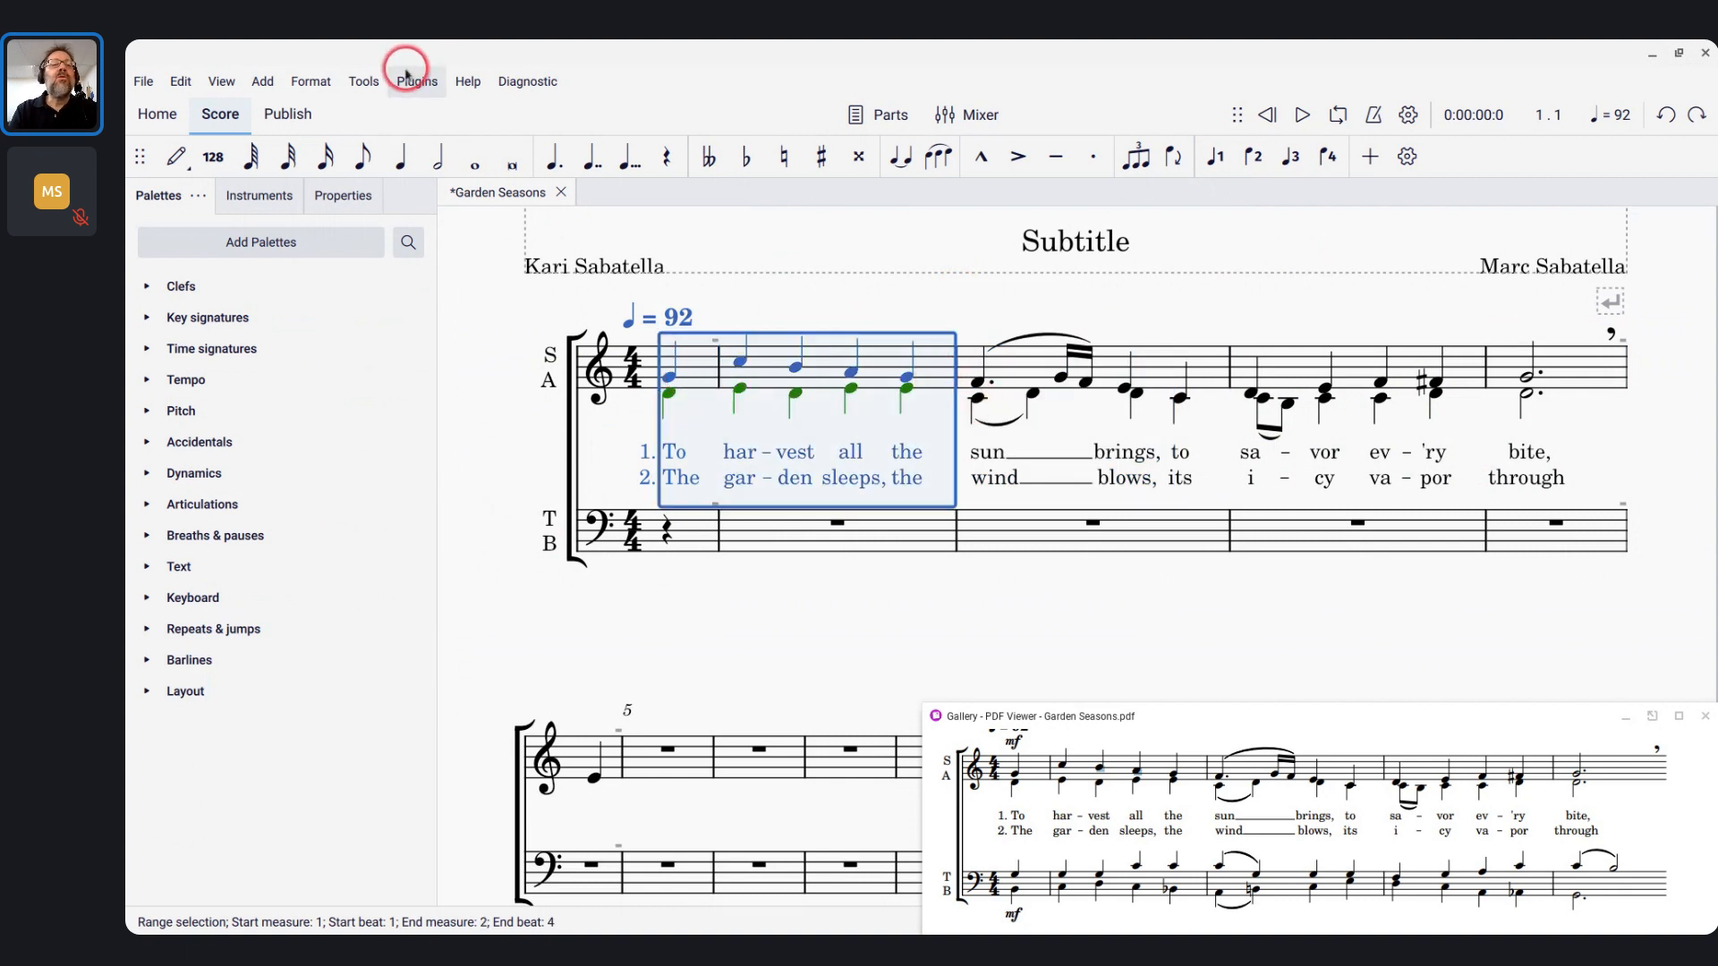
left_click(363, 82)
left_click(413, 187)
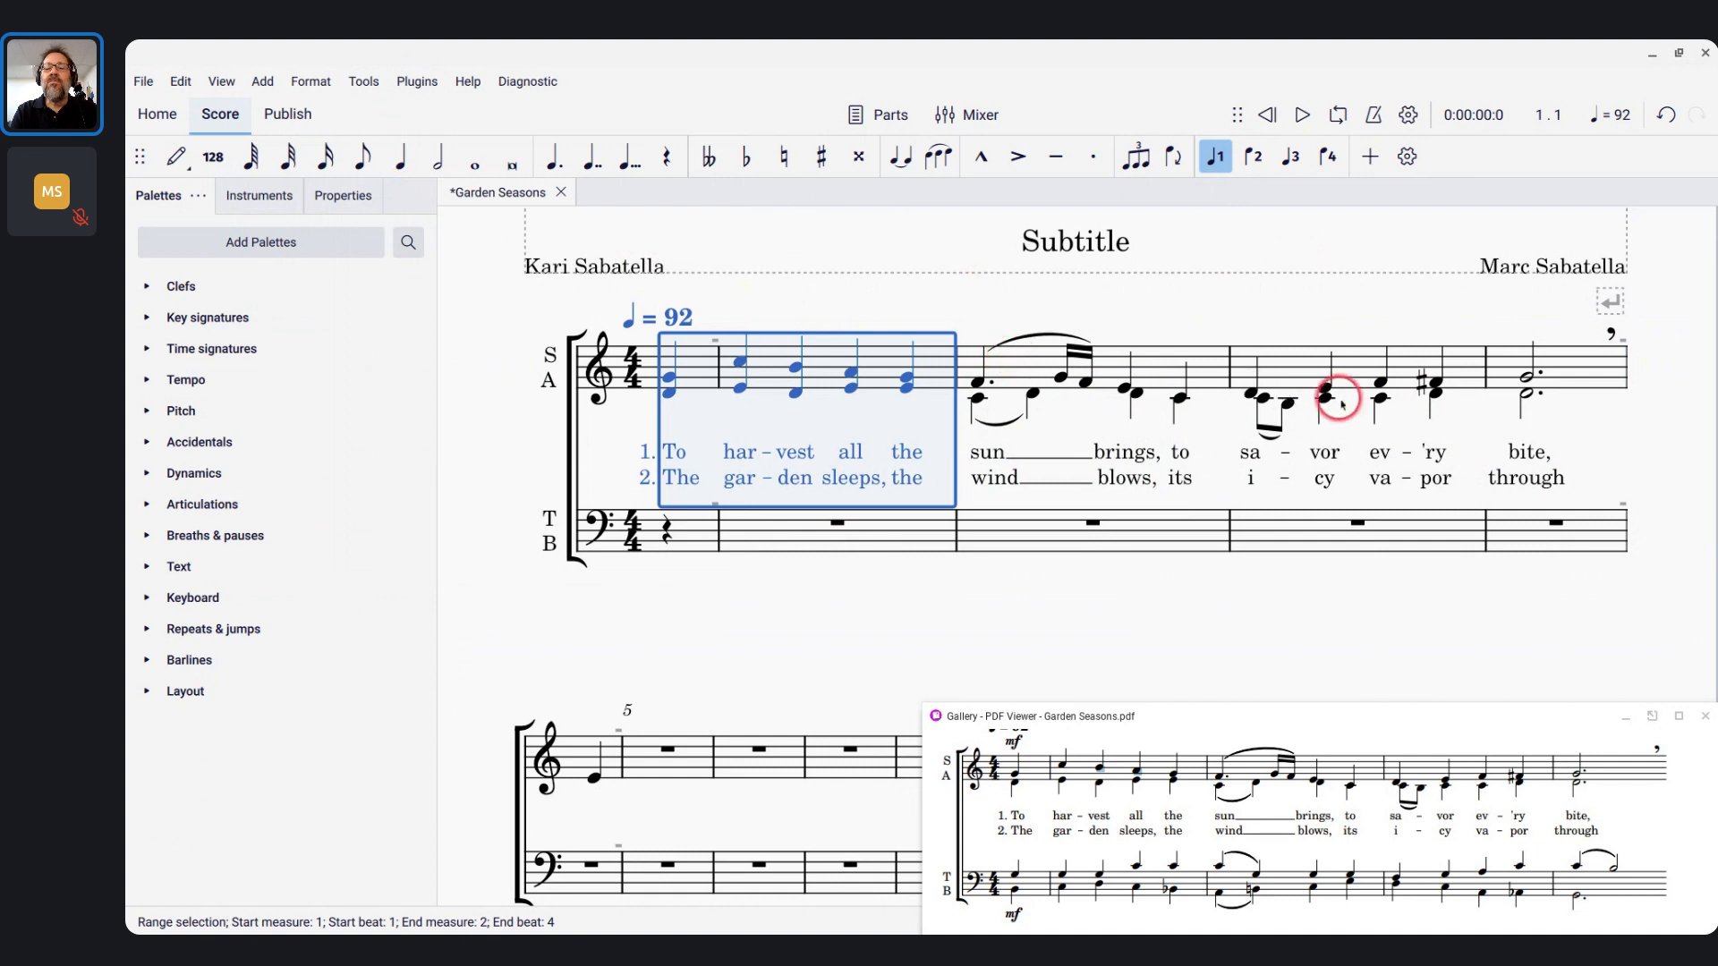
Implode measure 5 of the S/A staff, the dotted half note on "bite", and clear the selection
left_click(1308, 371)
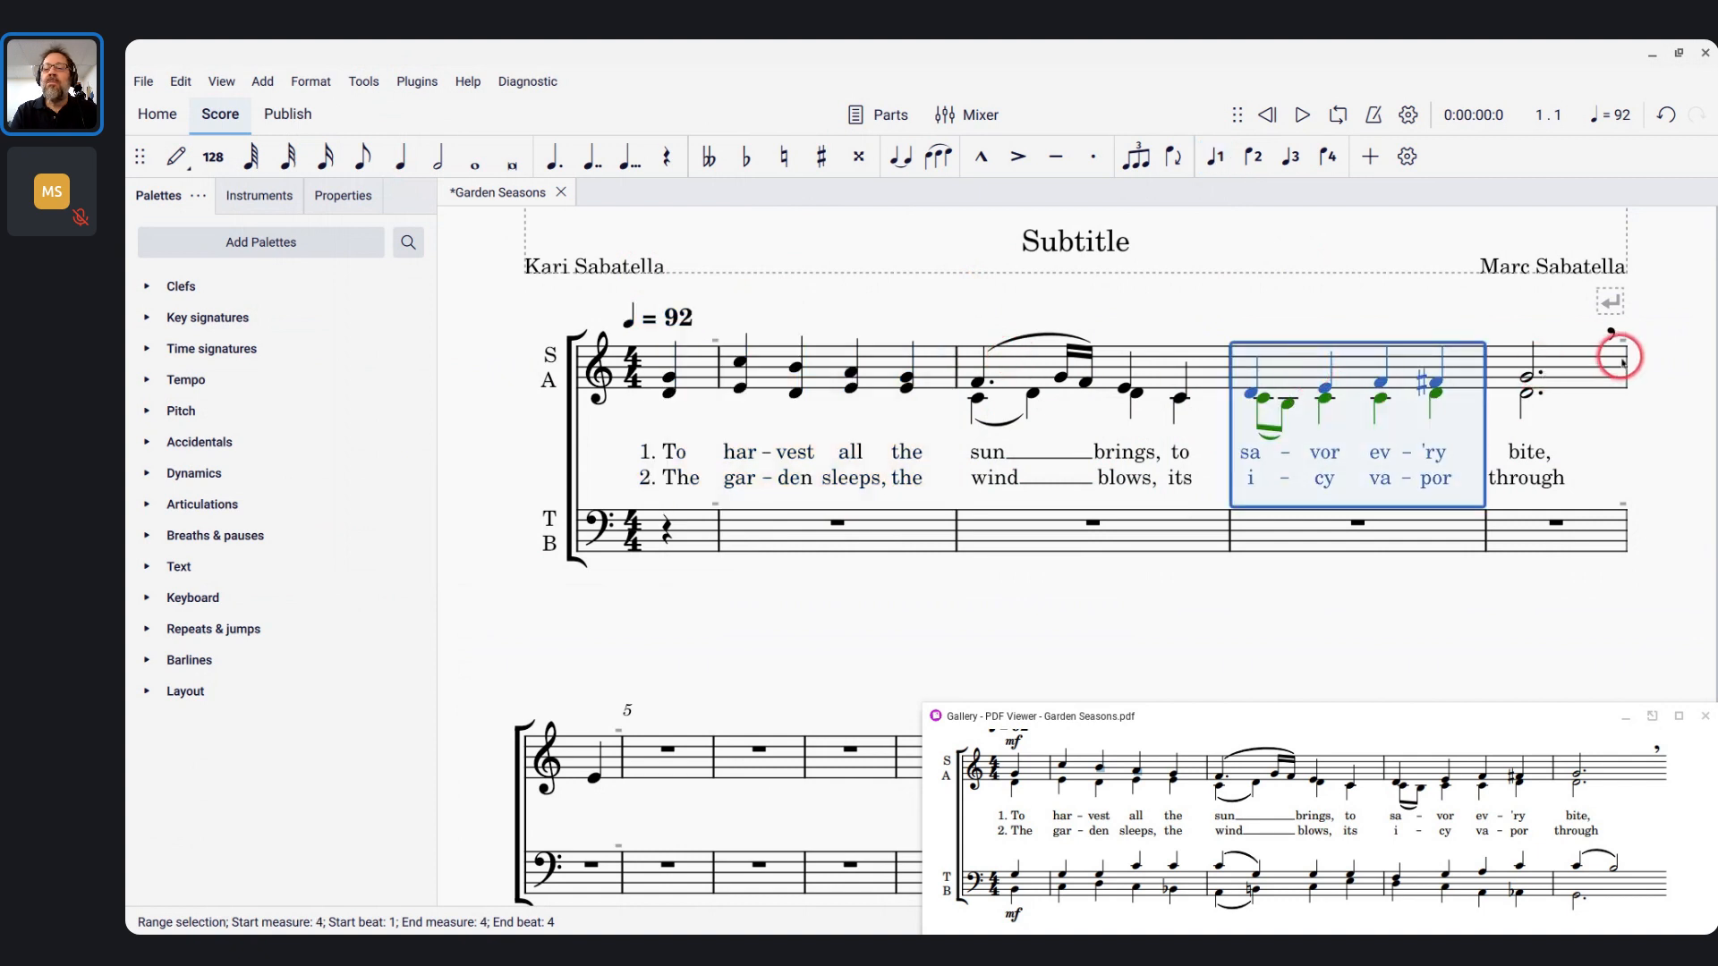
left_click(1589, 372)
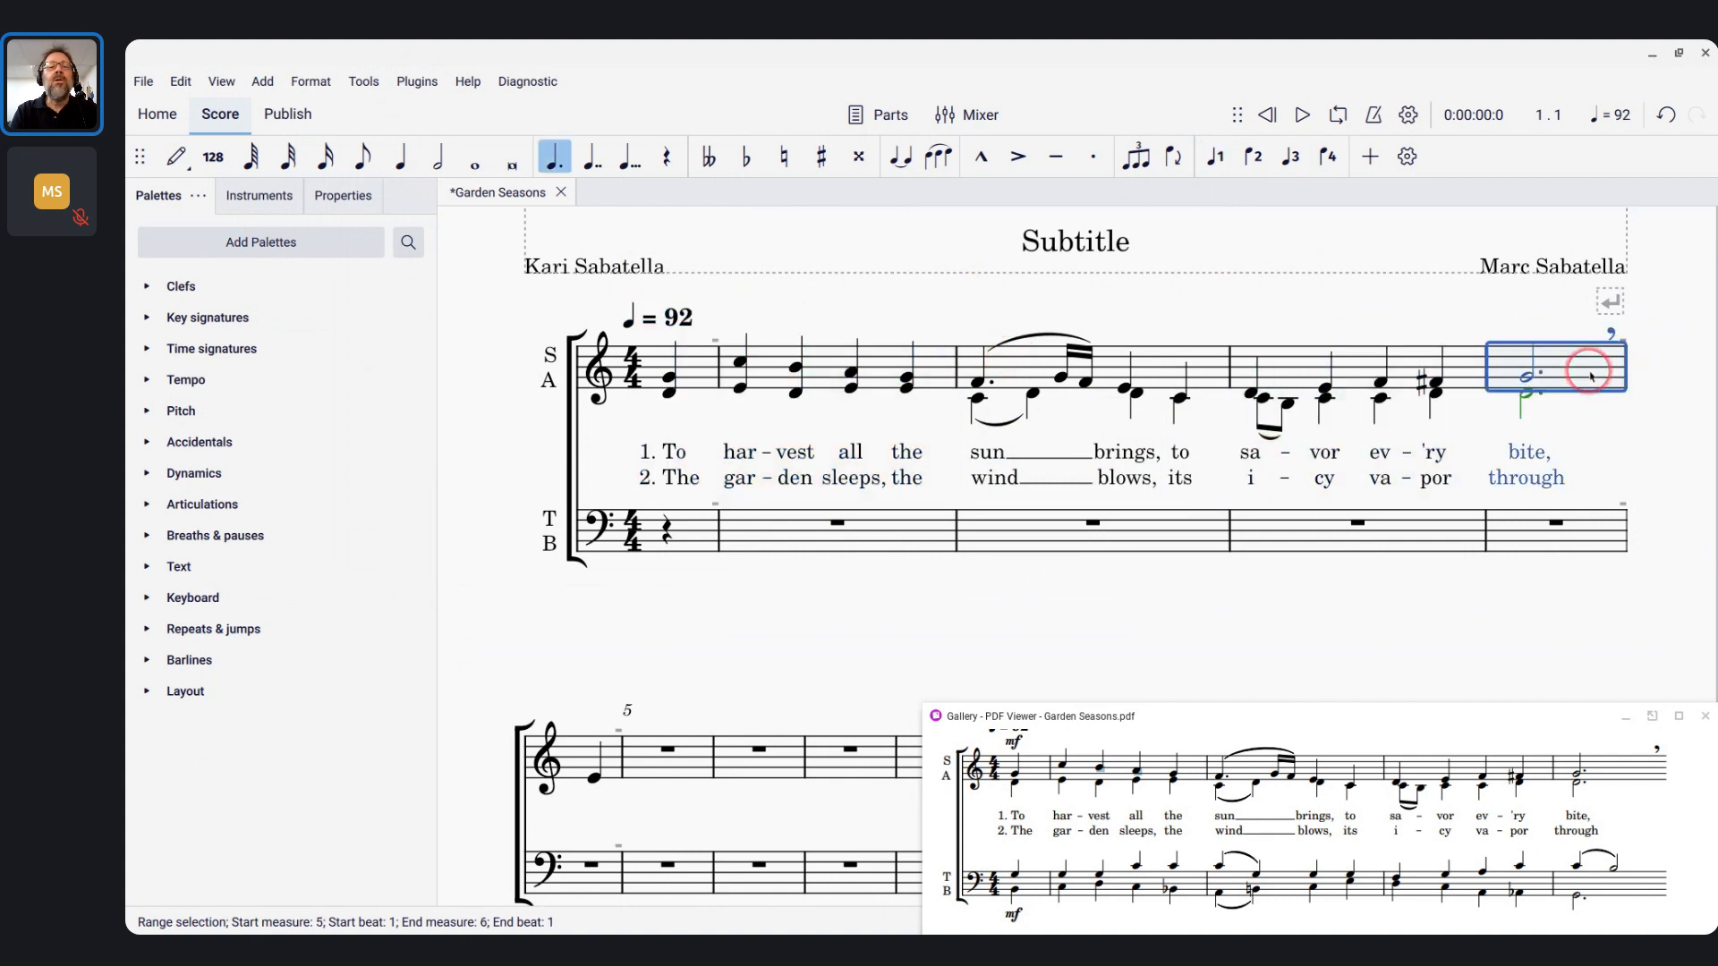
left_click(359, 79)
left_click(407, 189)
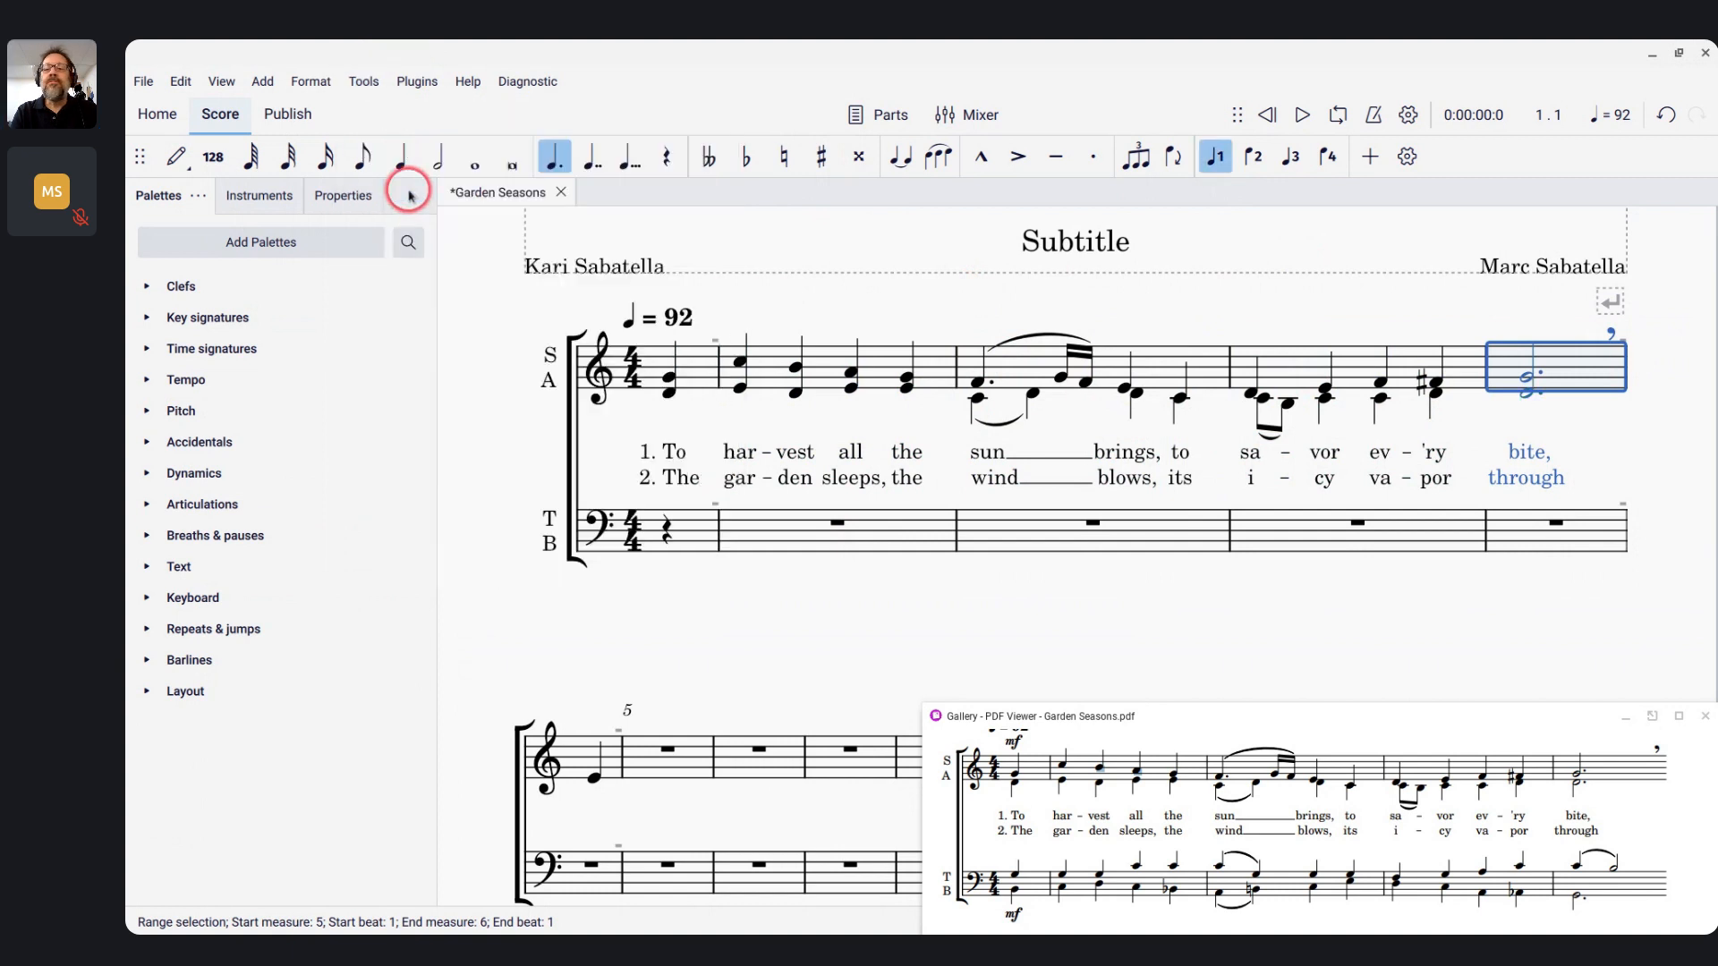
key("Escape")
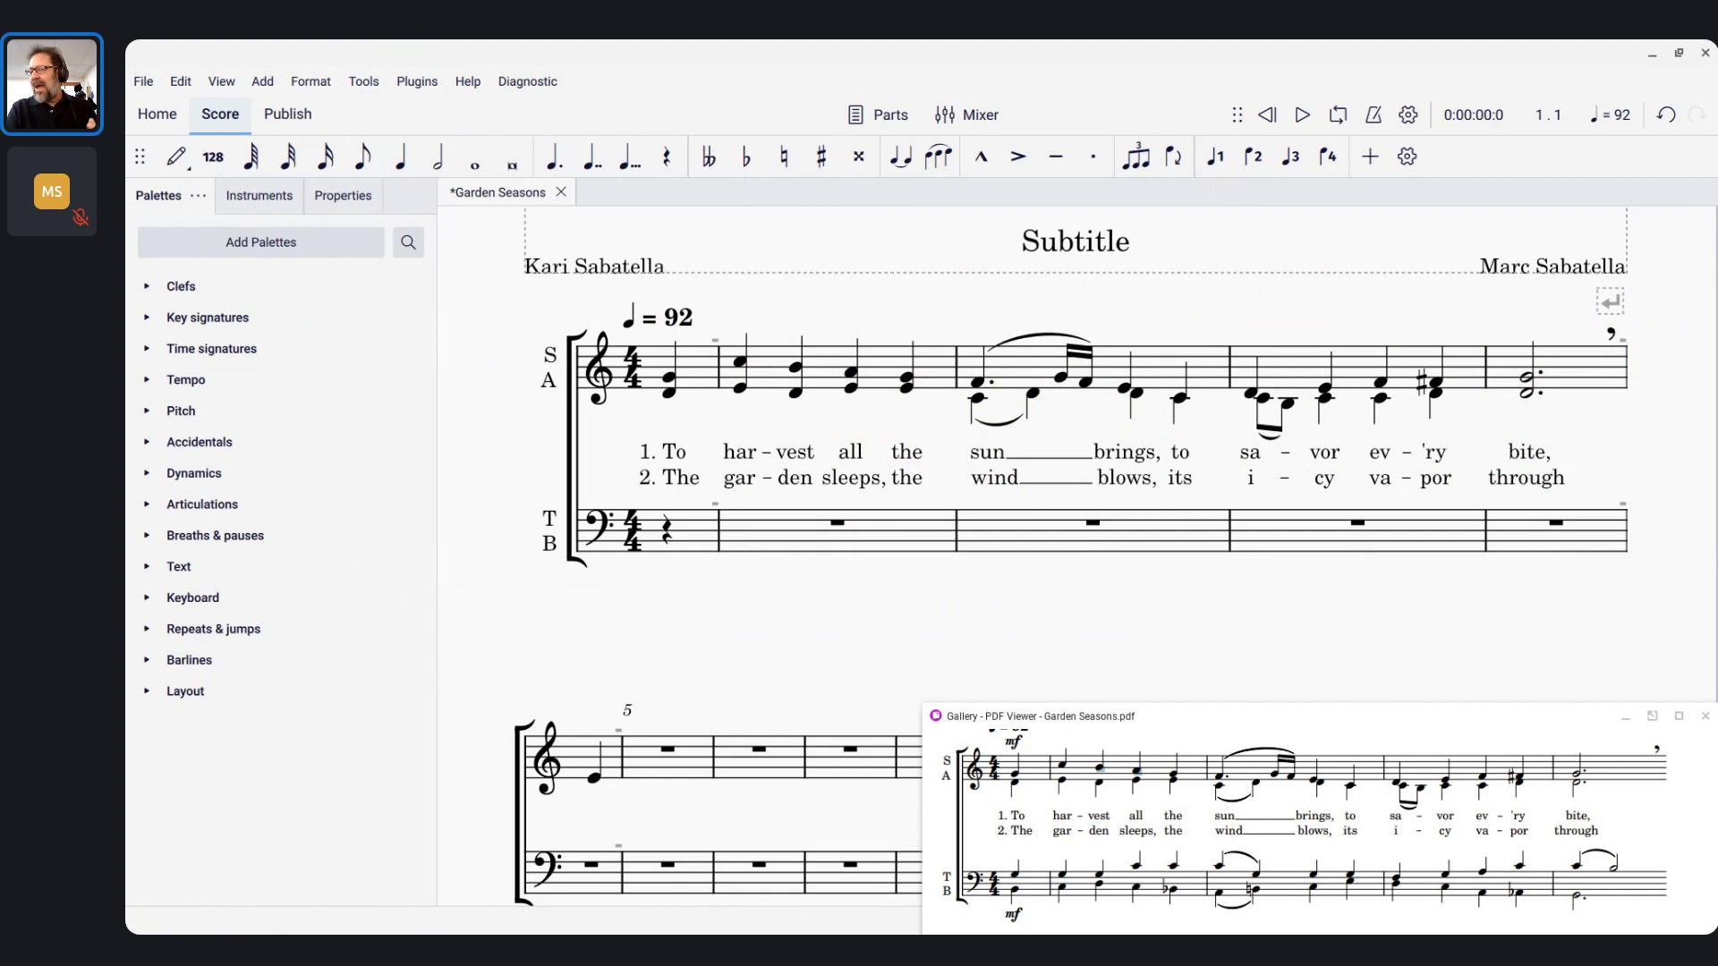
Switch to the live chat window and read the new comments on stem direction and separate voices
key("alt+Tab")
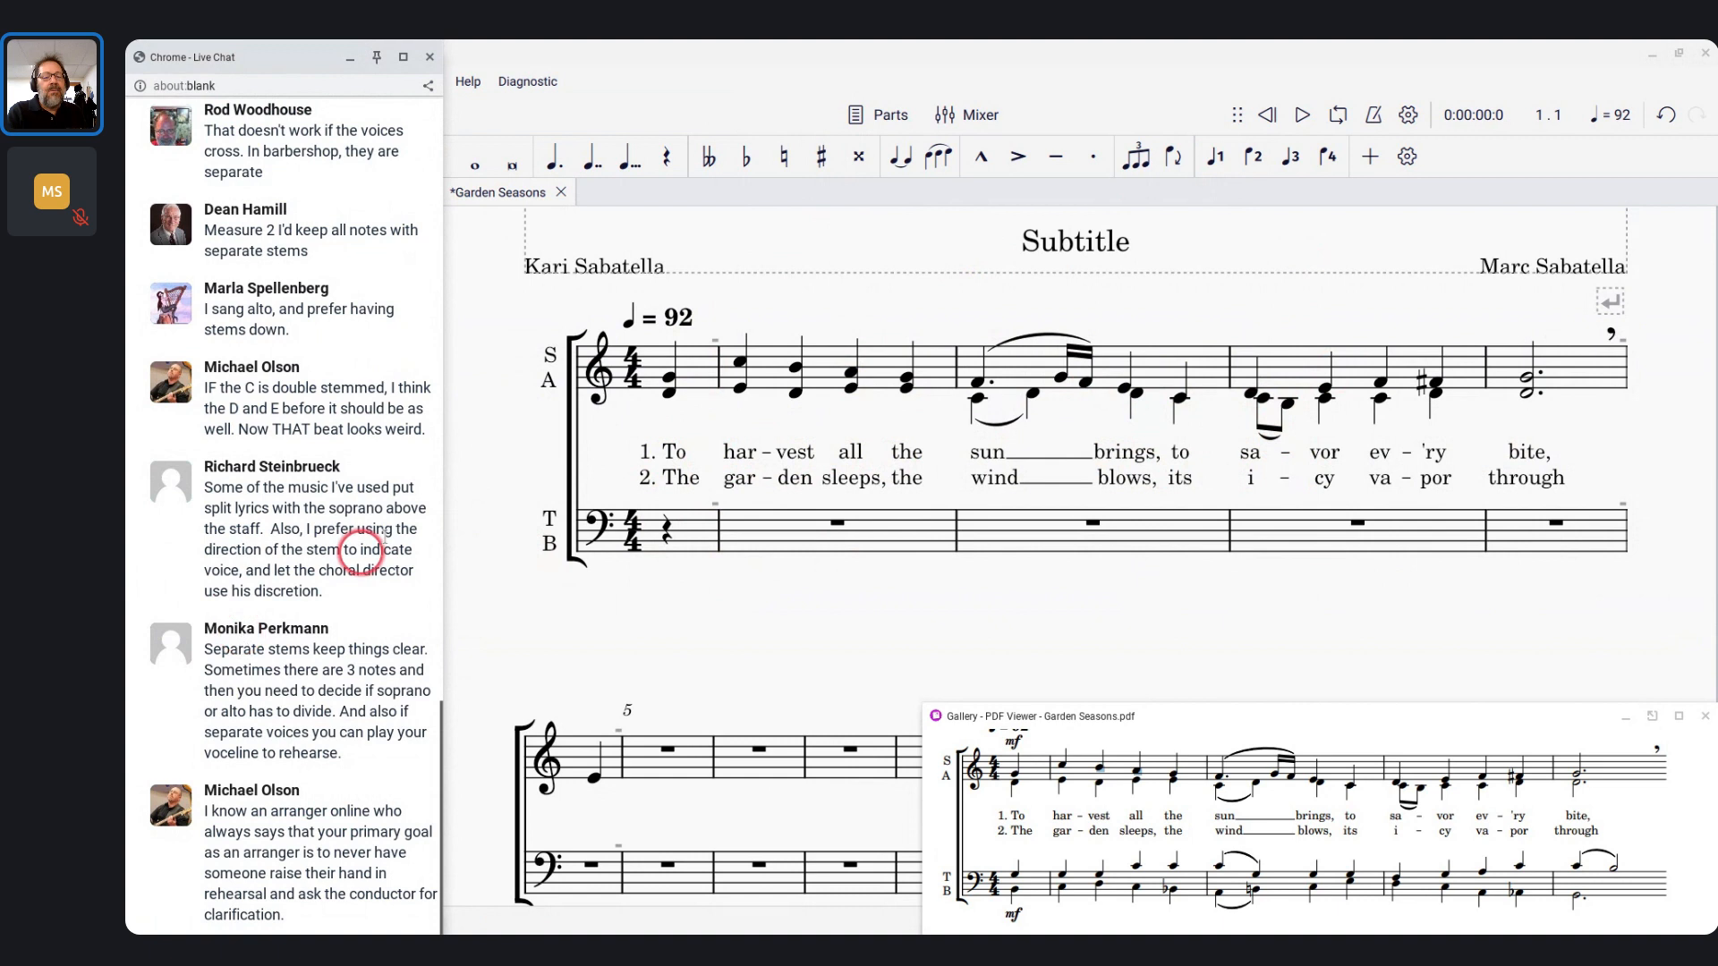
left_click(836, 292)
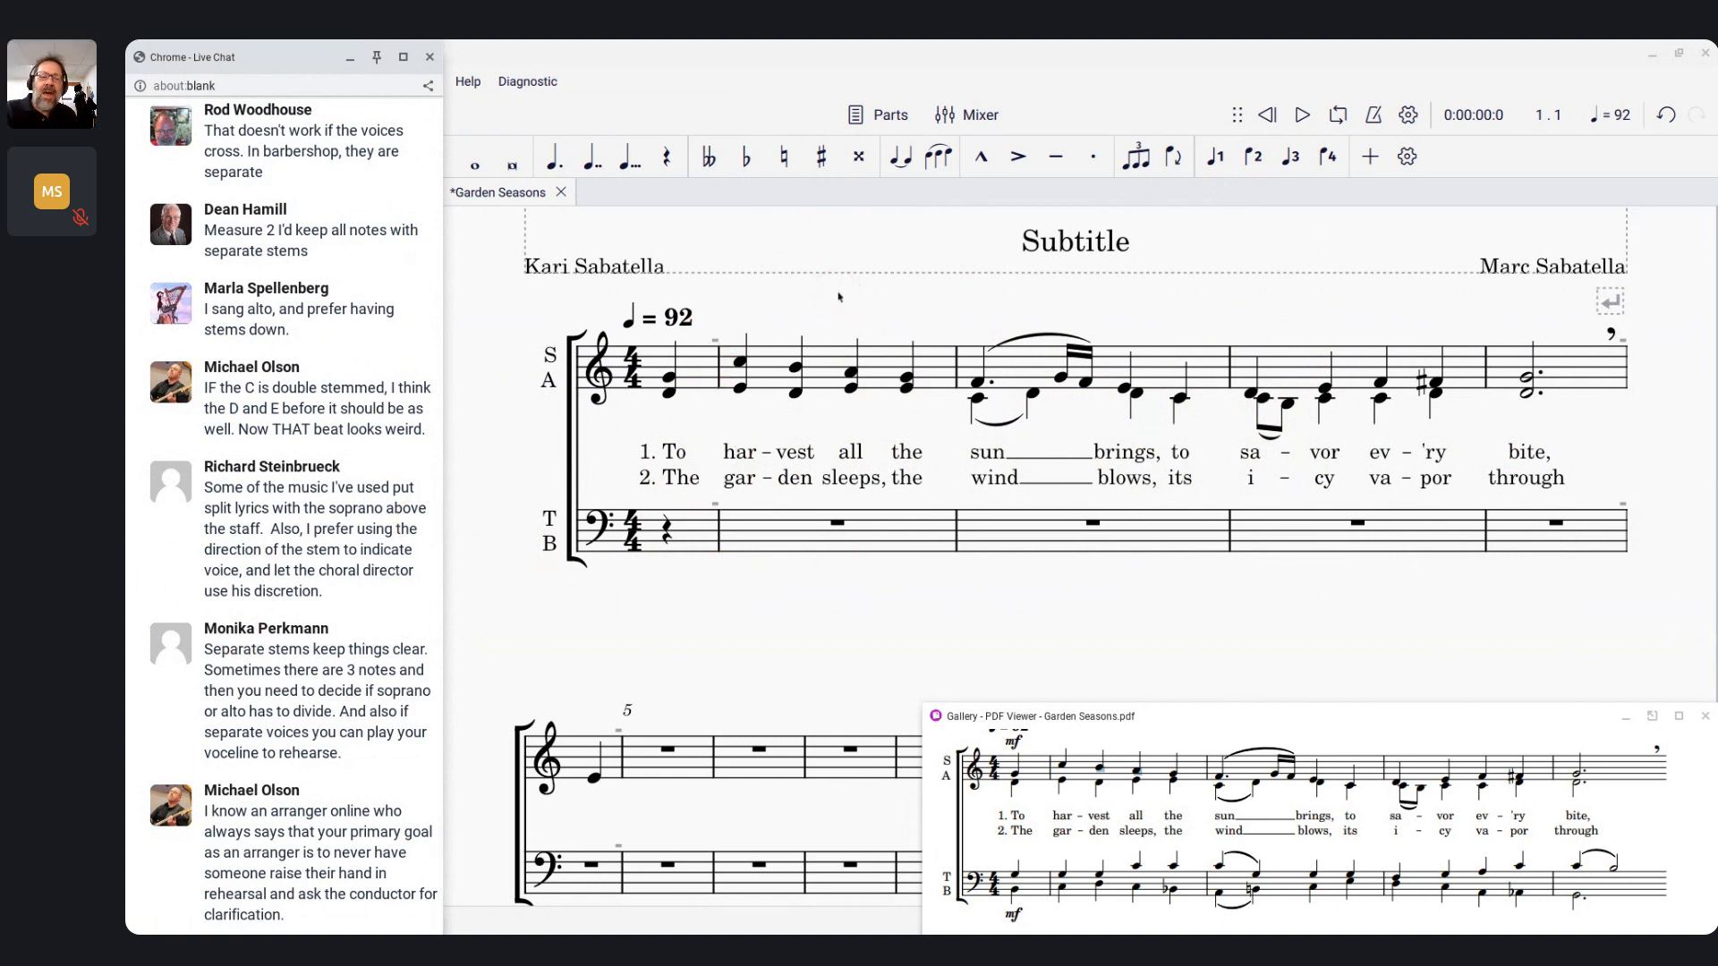
left_click(154, 689)
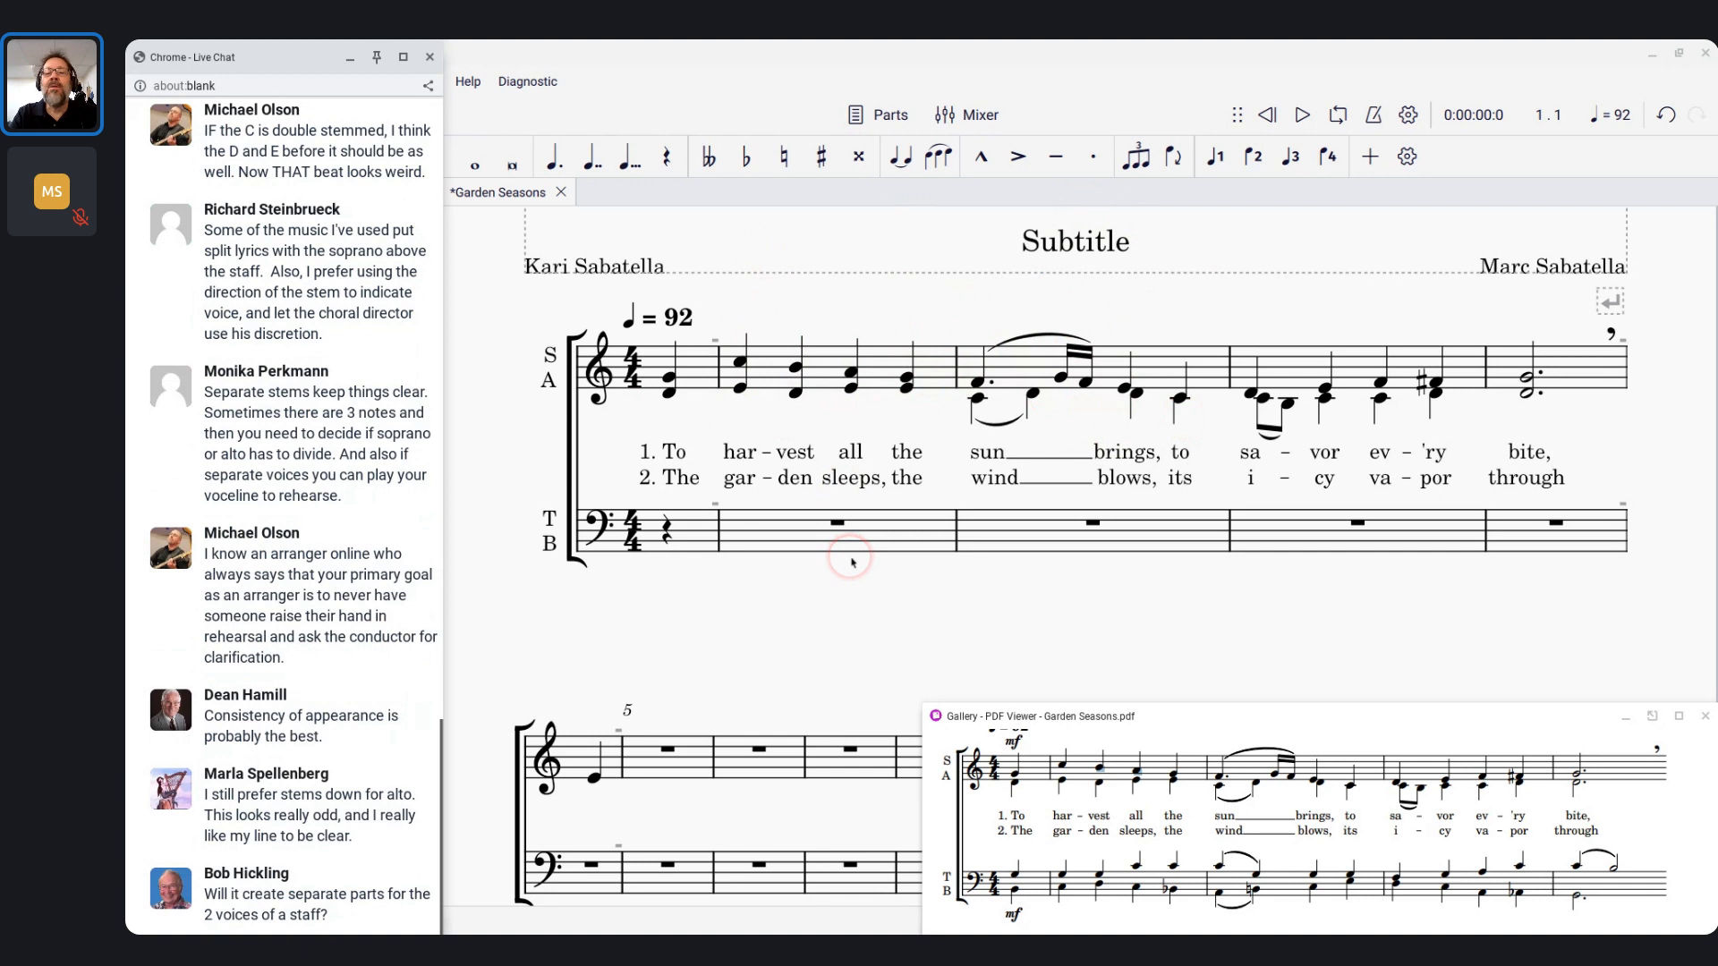
Return to the score, undo the Implode operations on measure 5 and measures 1 to 2, and clear the selection
left_click(672, 417)
key("ctrl+z")
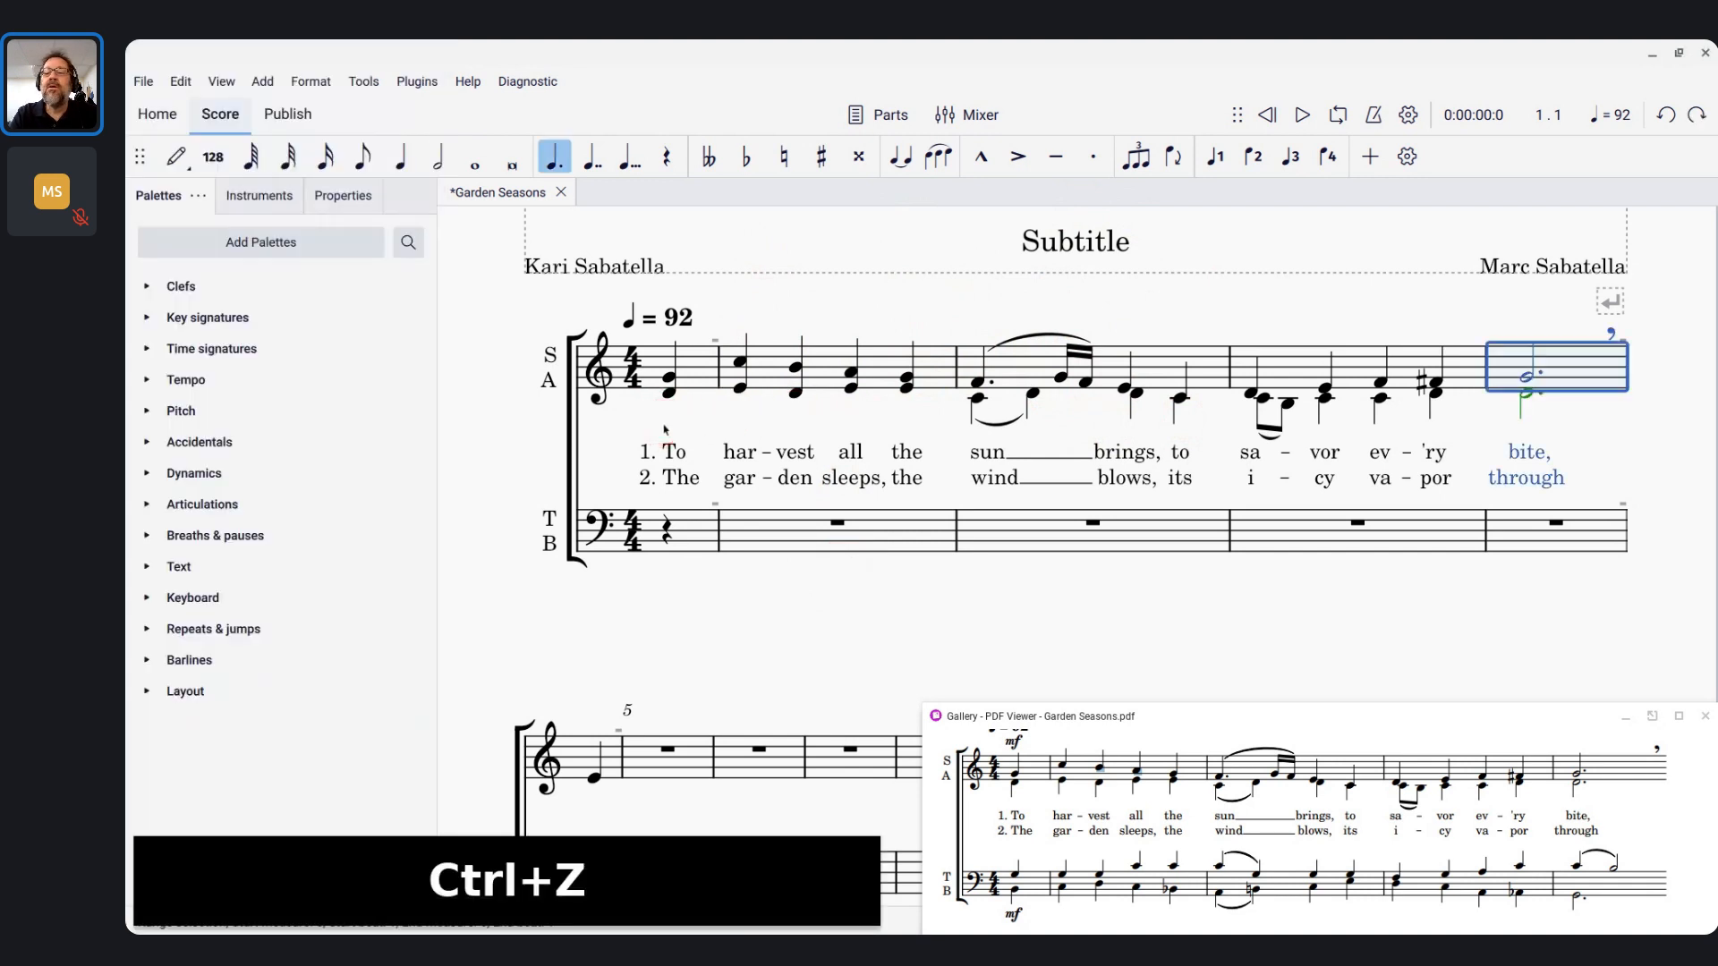
key("ctrl+z")
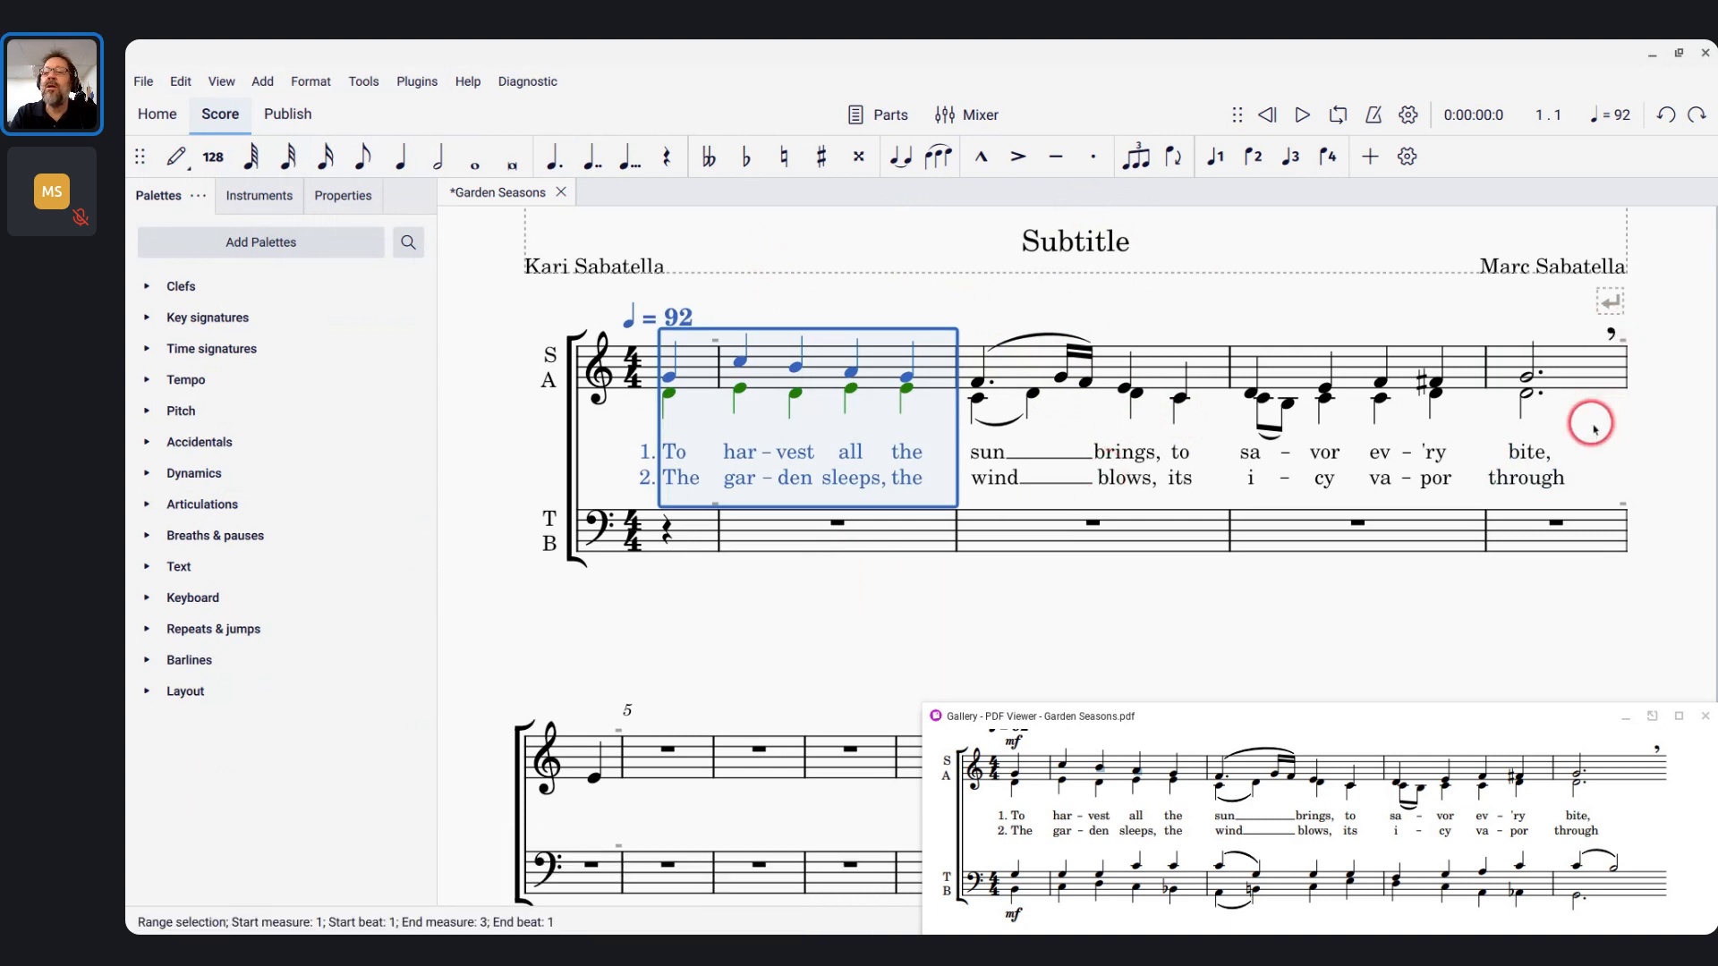
key("ctrl+z")
key("ctrl+shift+z")
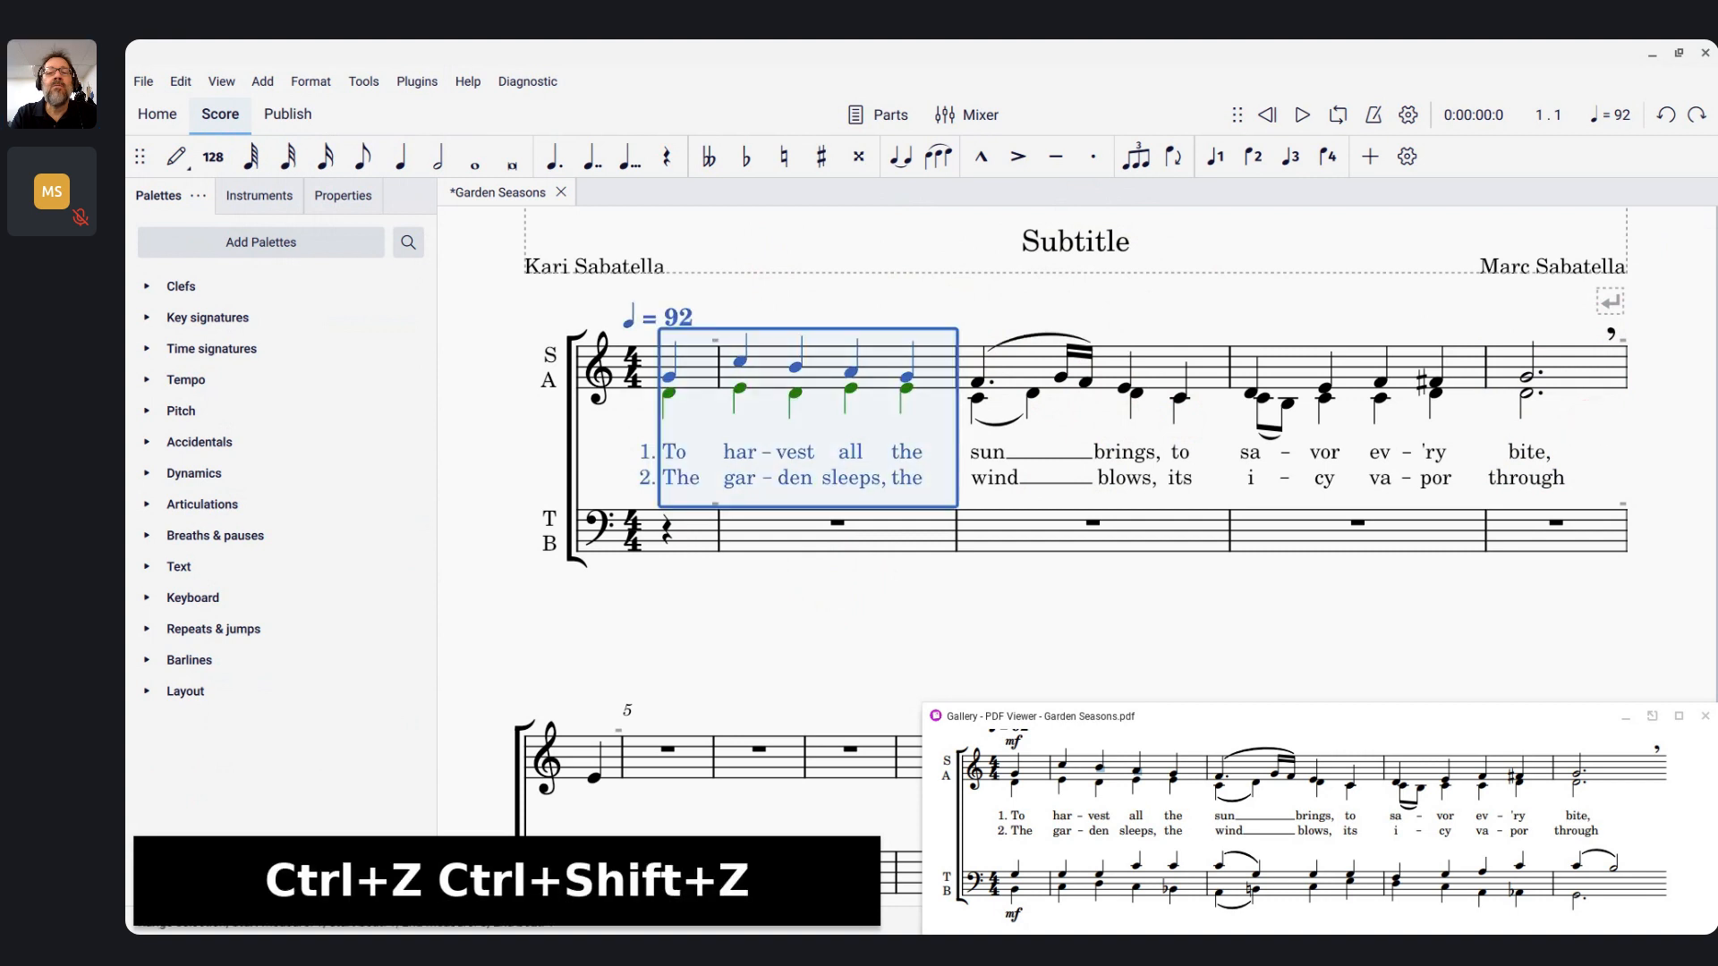
key("ctrl+z")
key("ctrl+shift+z")
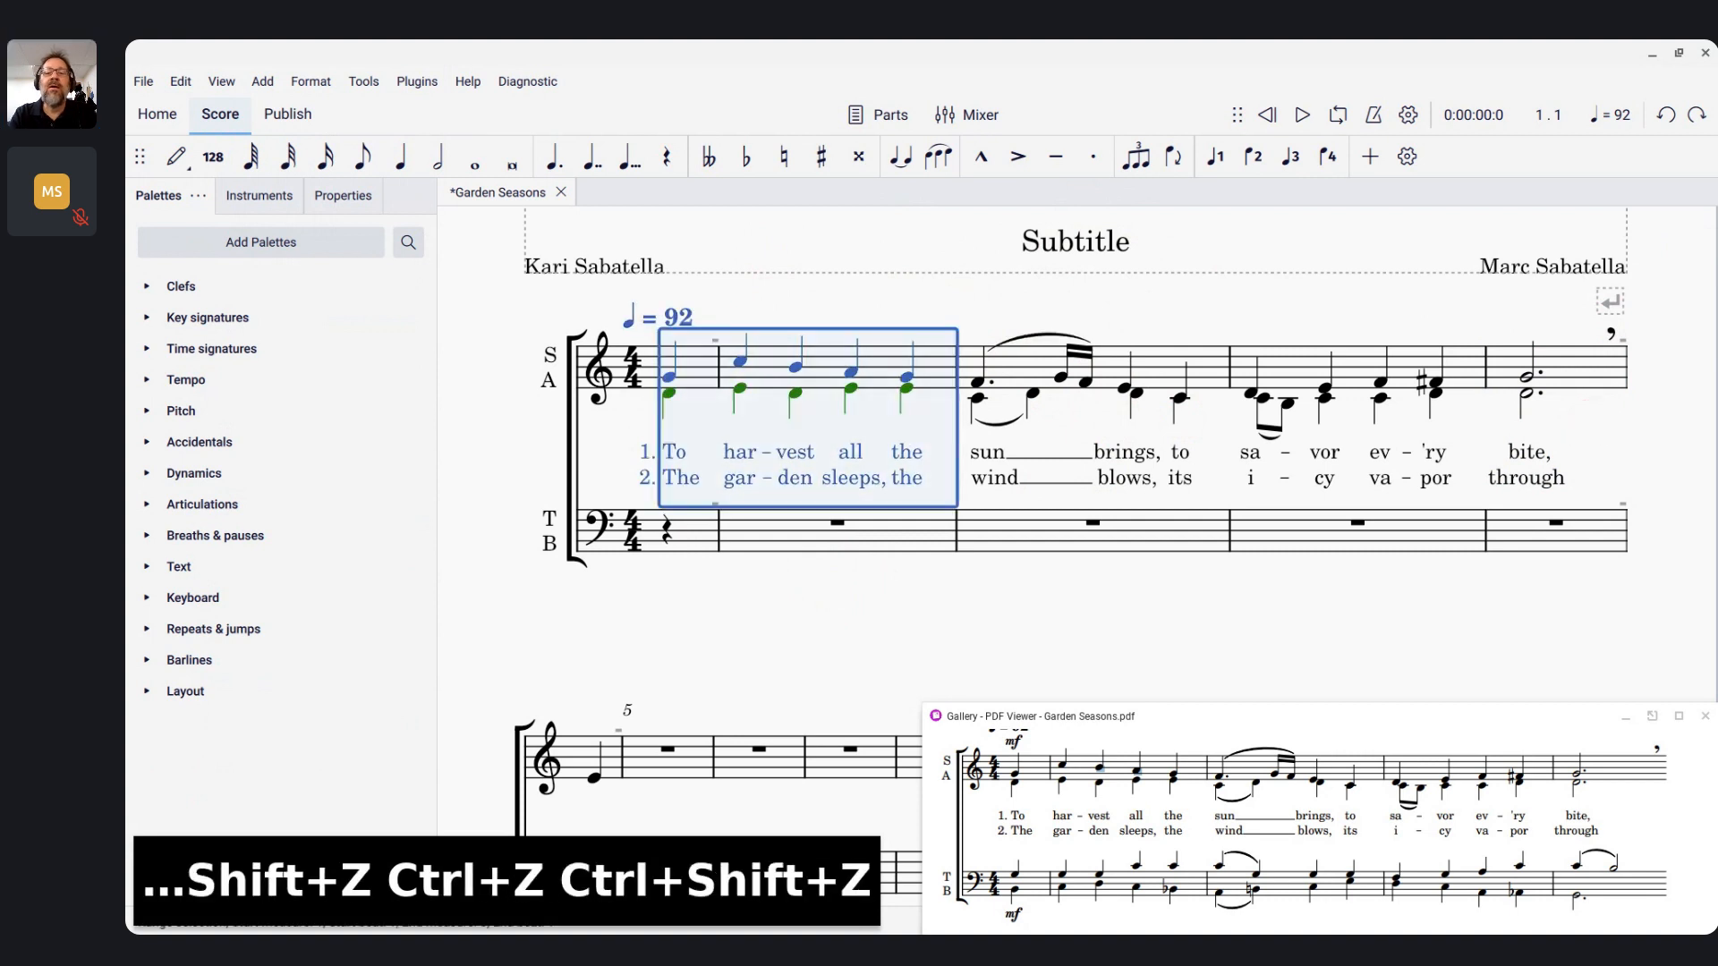
left_click(1041, 302)
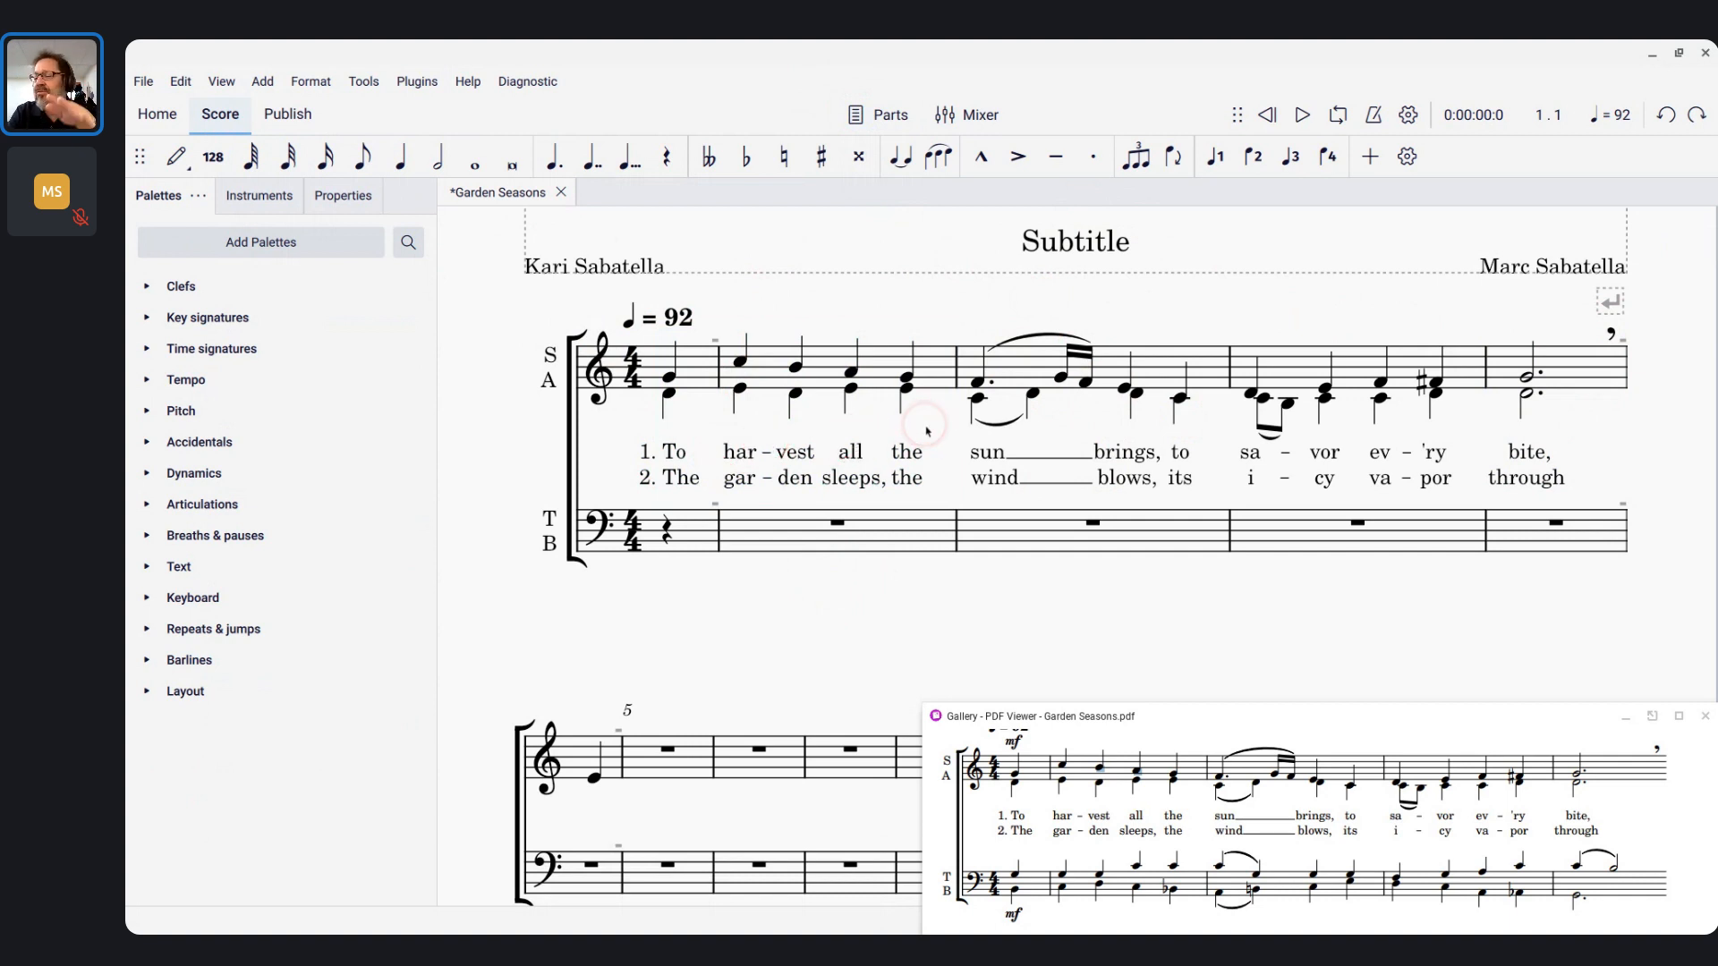
left_click(881, 346)
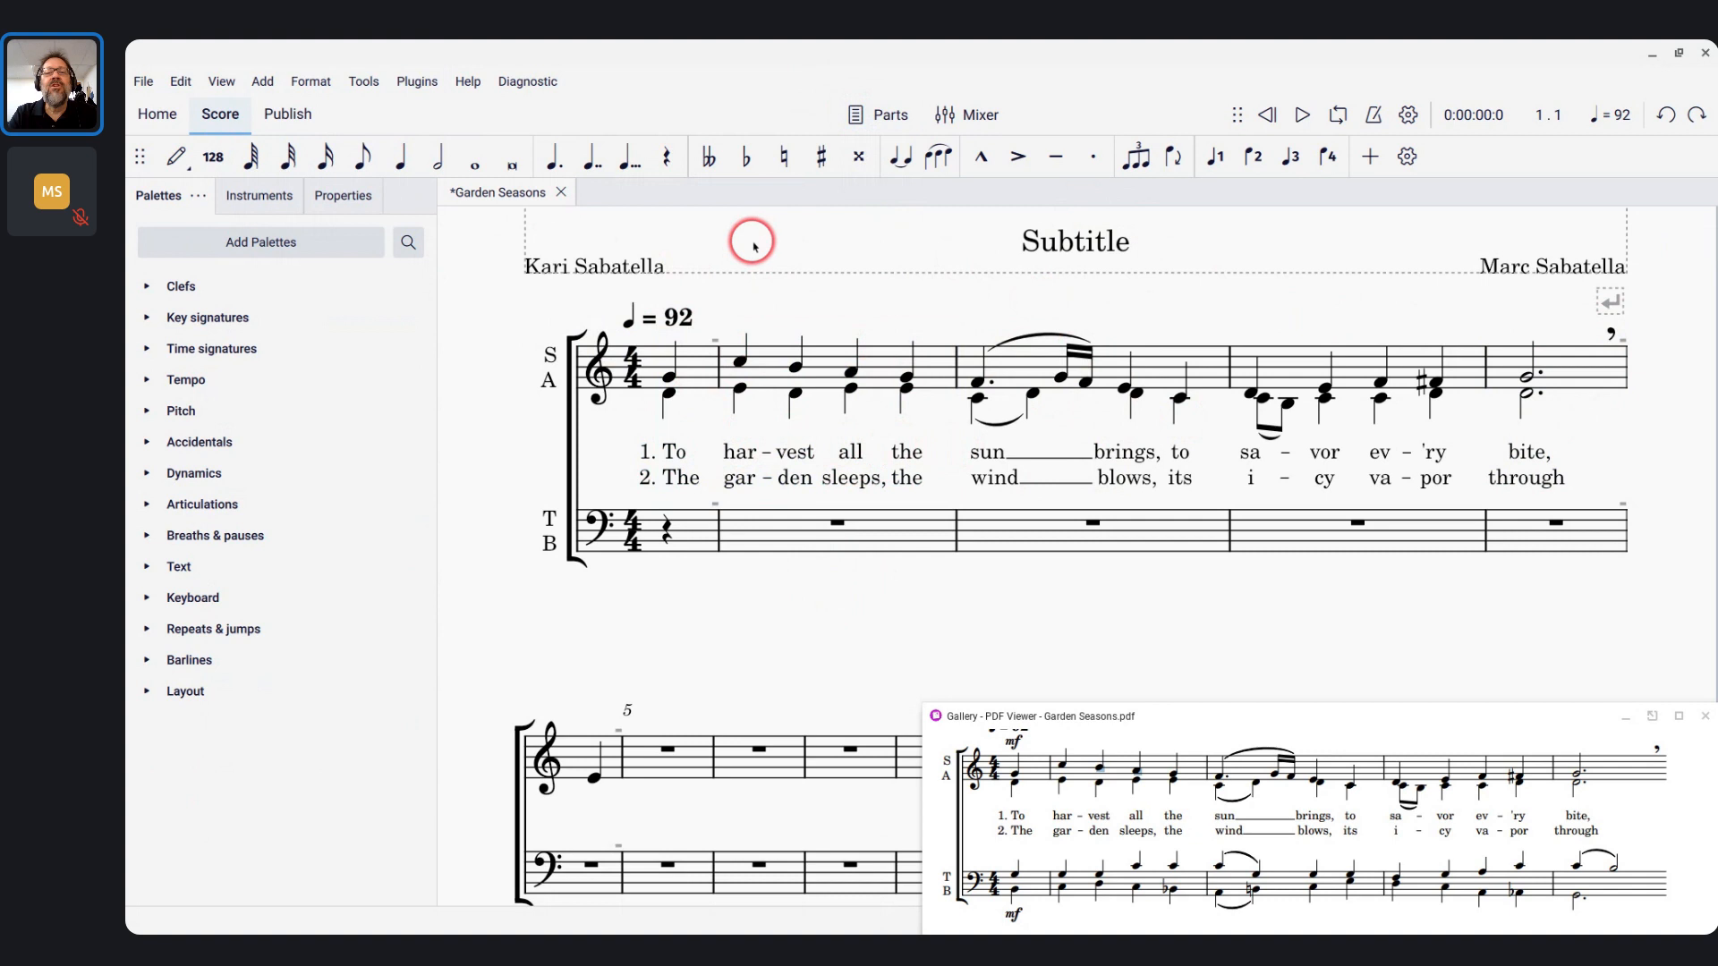
Create a new part in the score's parts list and rename it Soprano
left_click(881, 118)
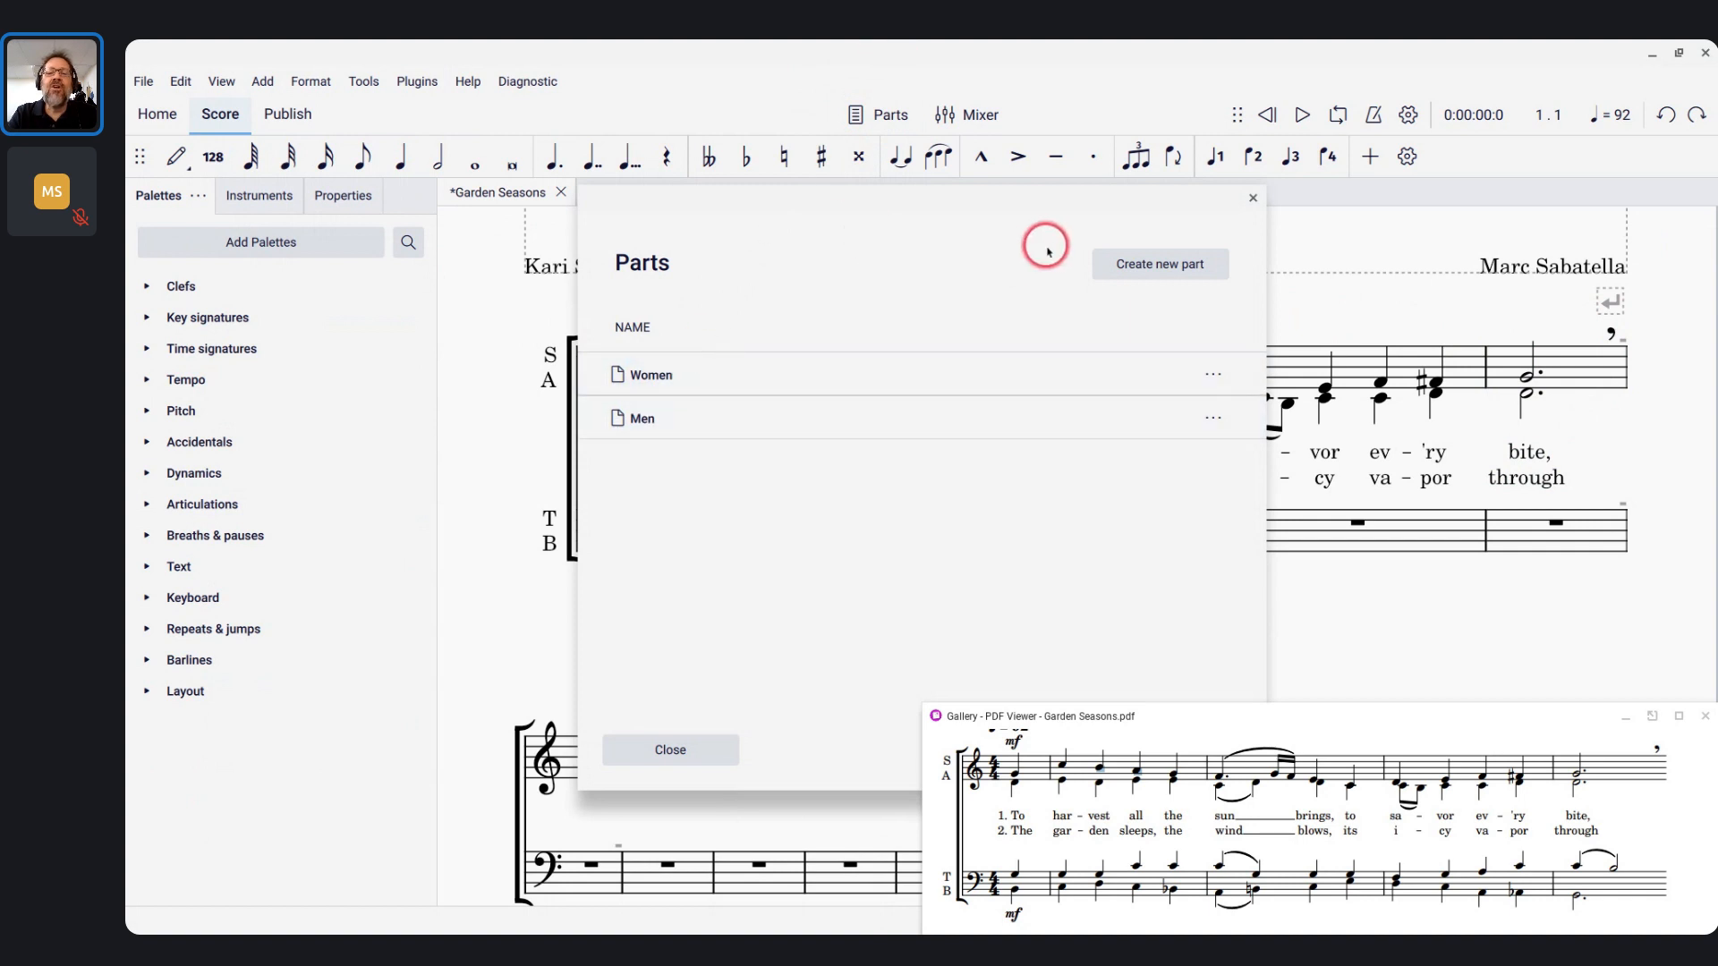
left_click(1122, 264)
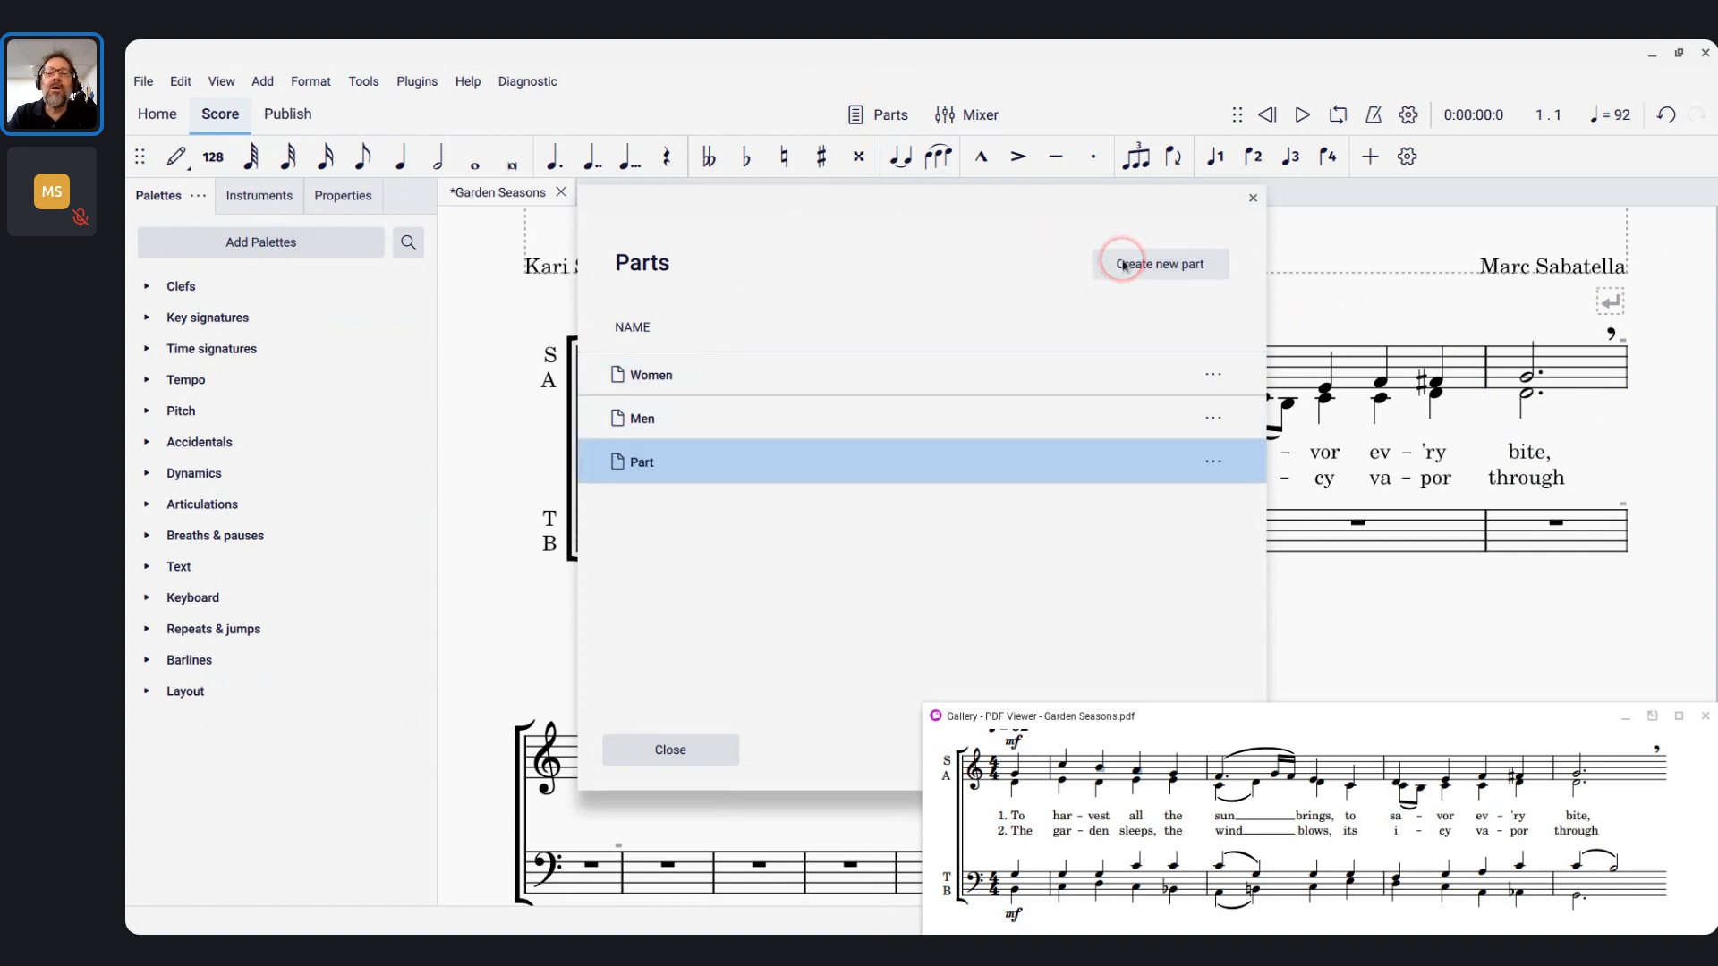
left_click(1213, 462)
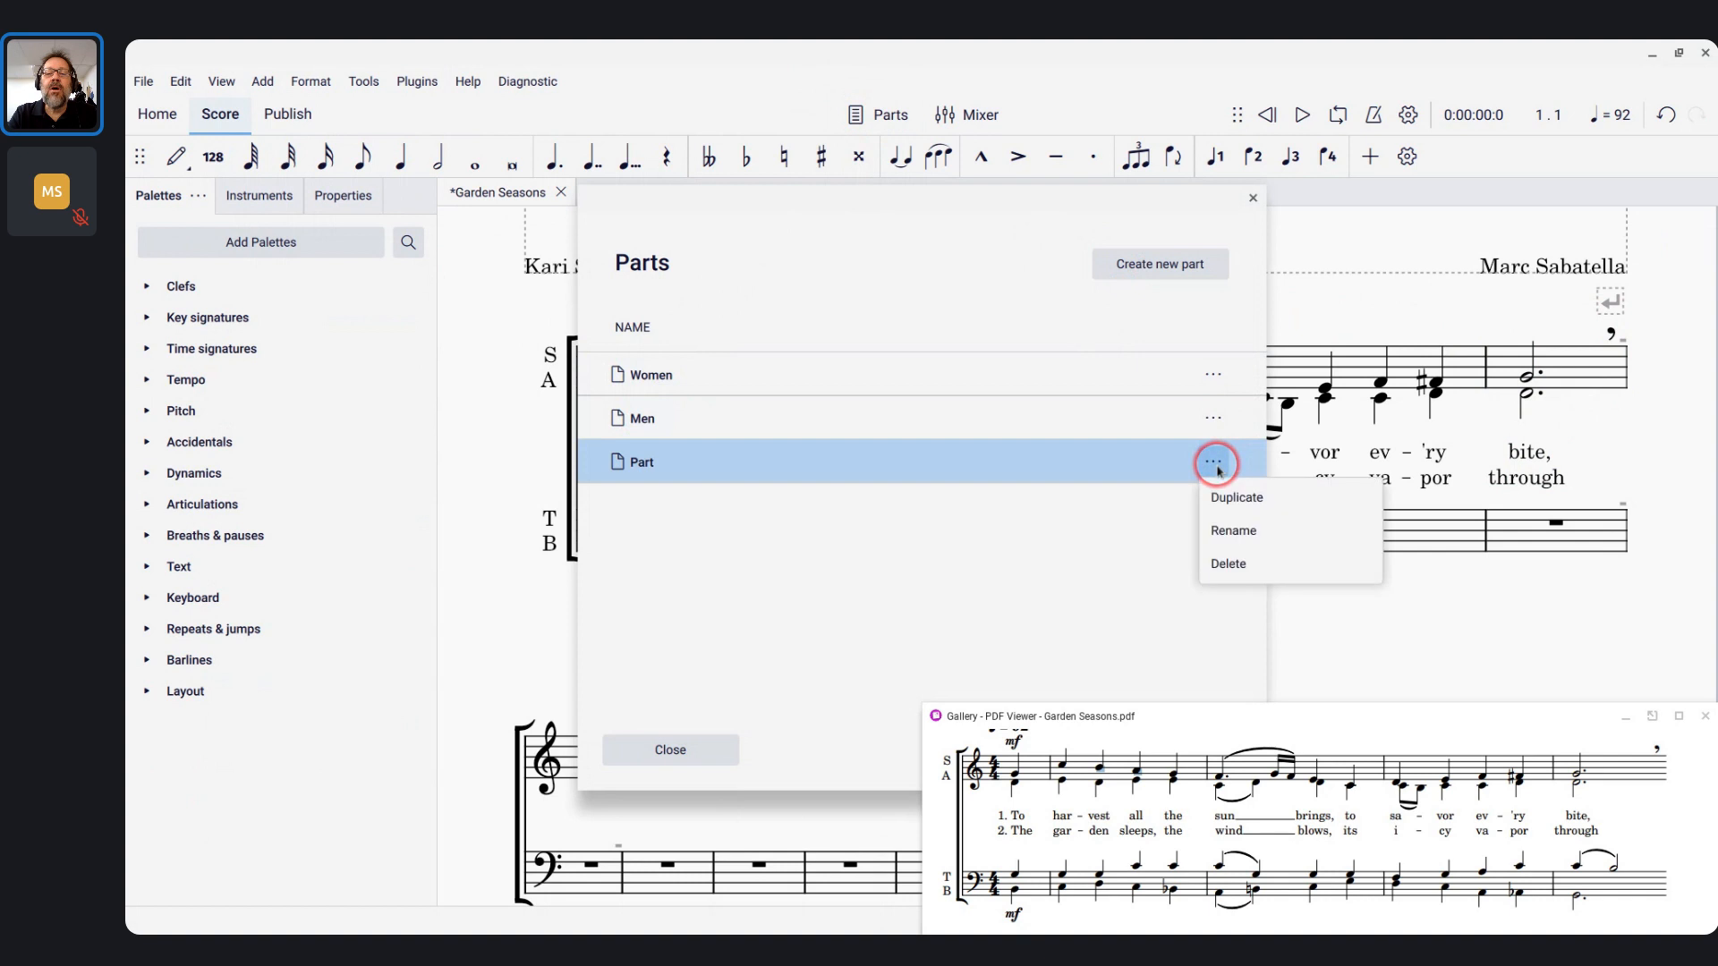
left_click(1231, 528)
type("Soprano")
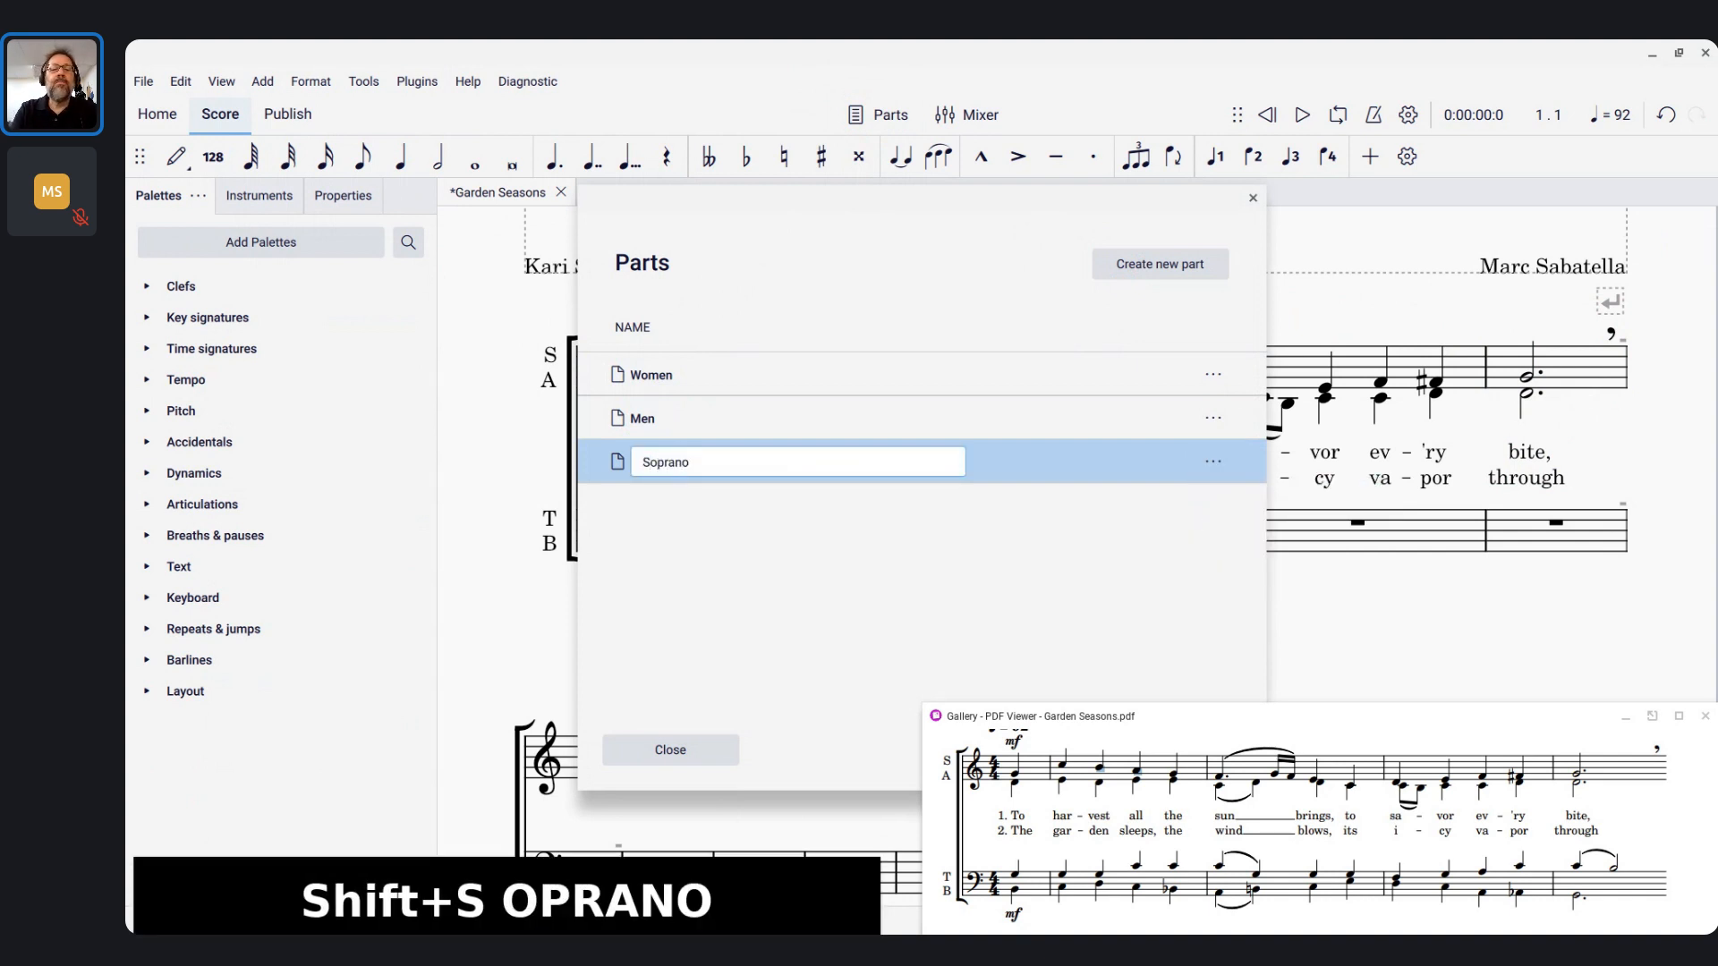
key("Return")
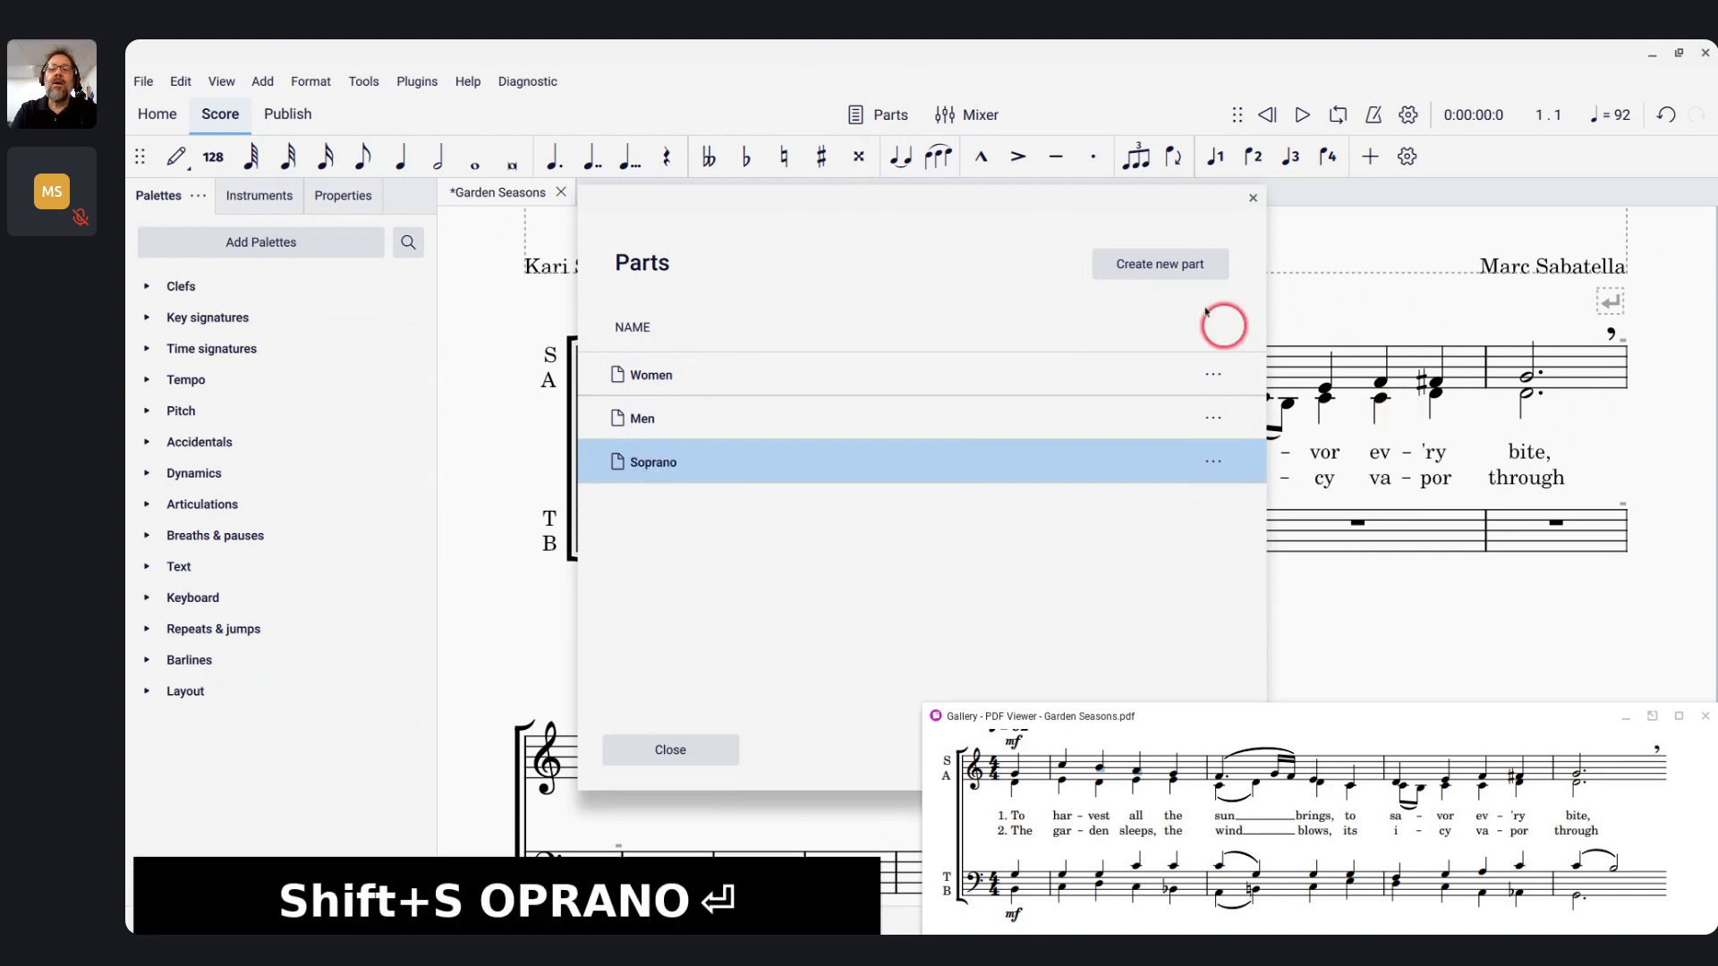
Create another new part and rename it Alto
left_click(1174, 267)
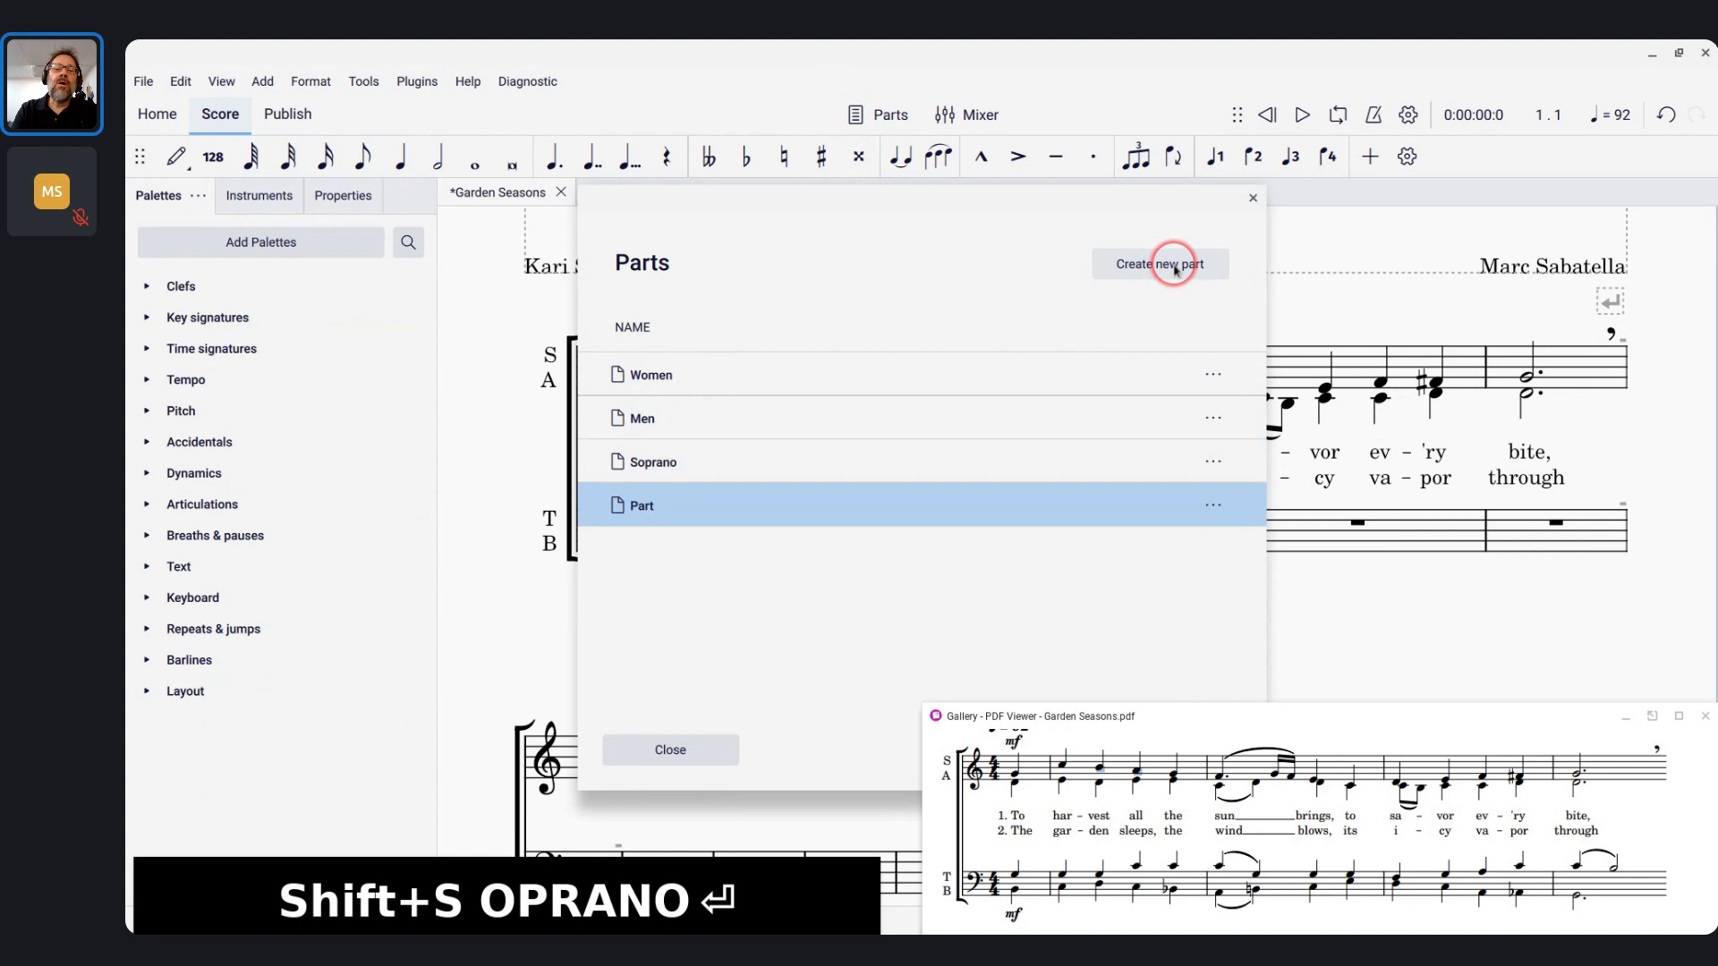
left_click(1212, 510)
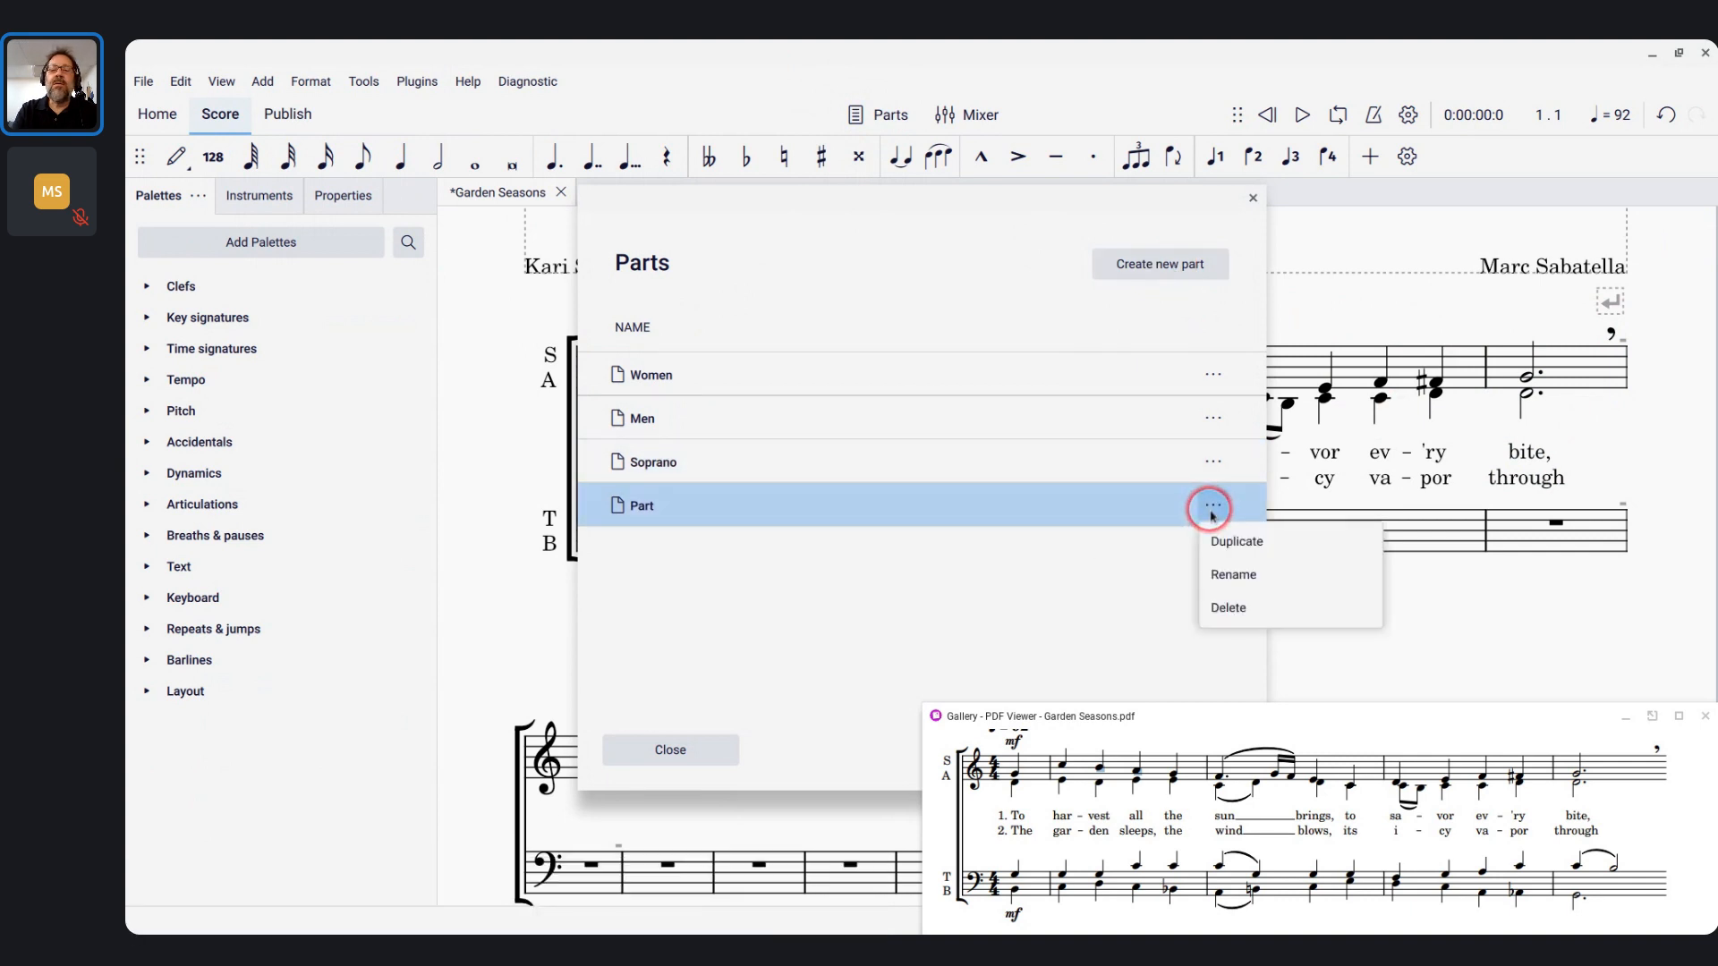
left_click(1233, 575)
type("Alt")
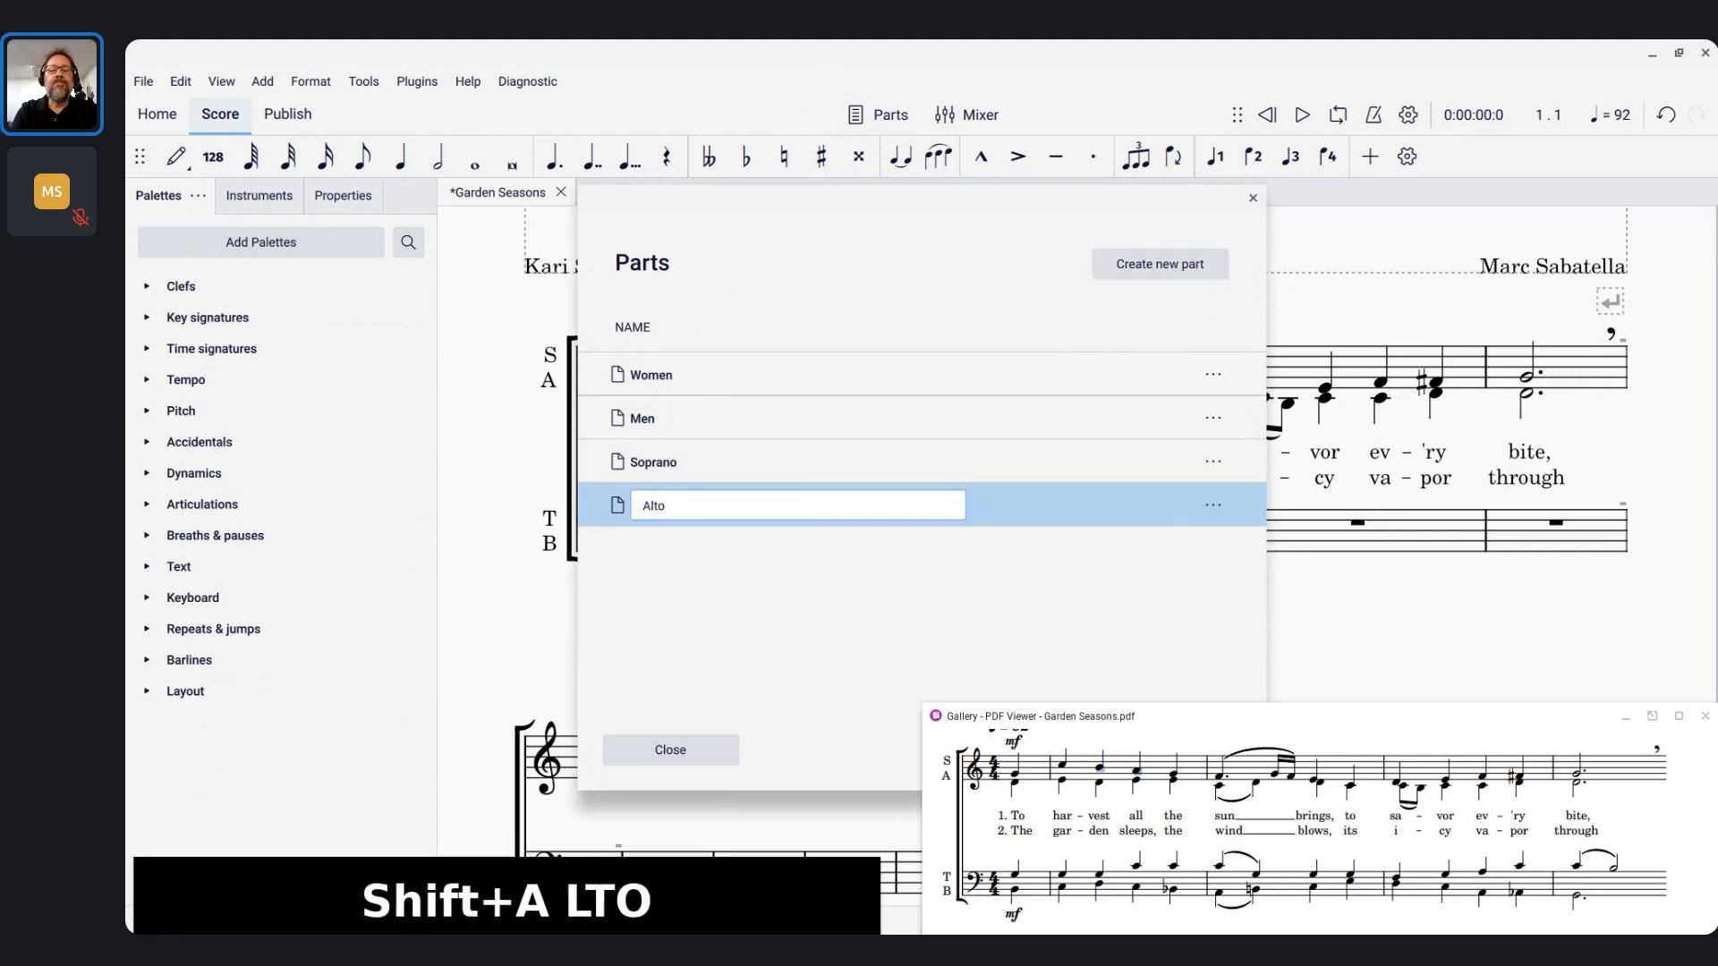
type("o")
key("Return")
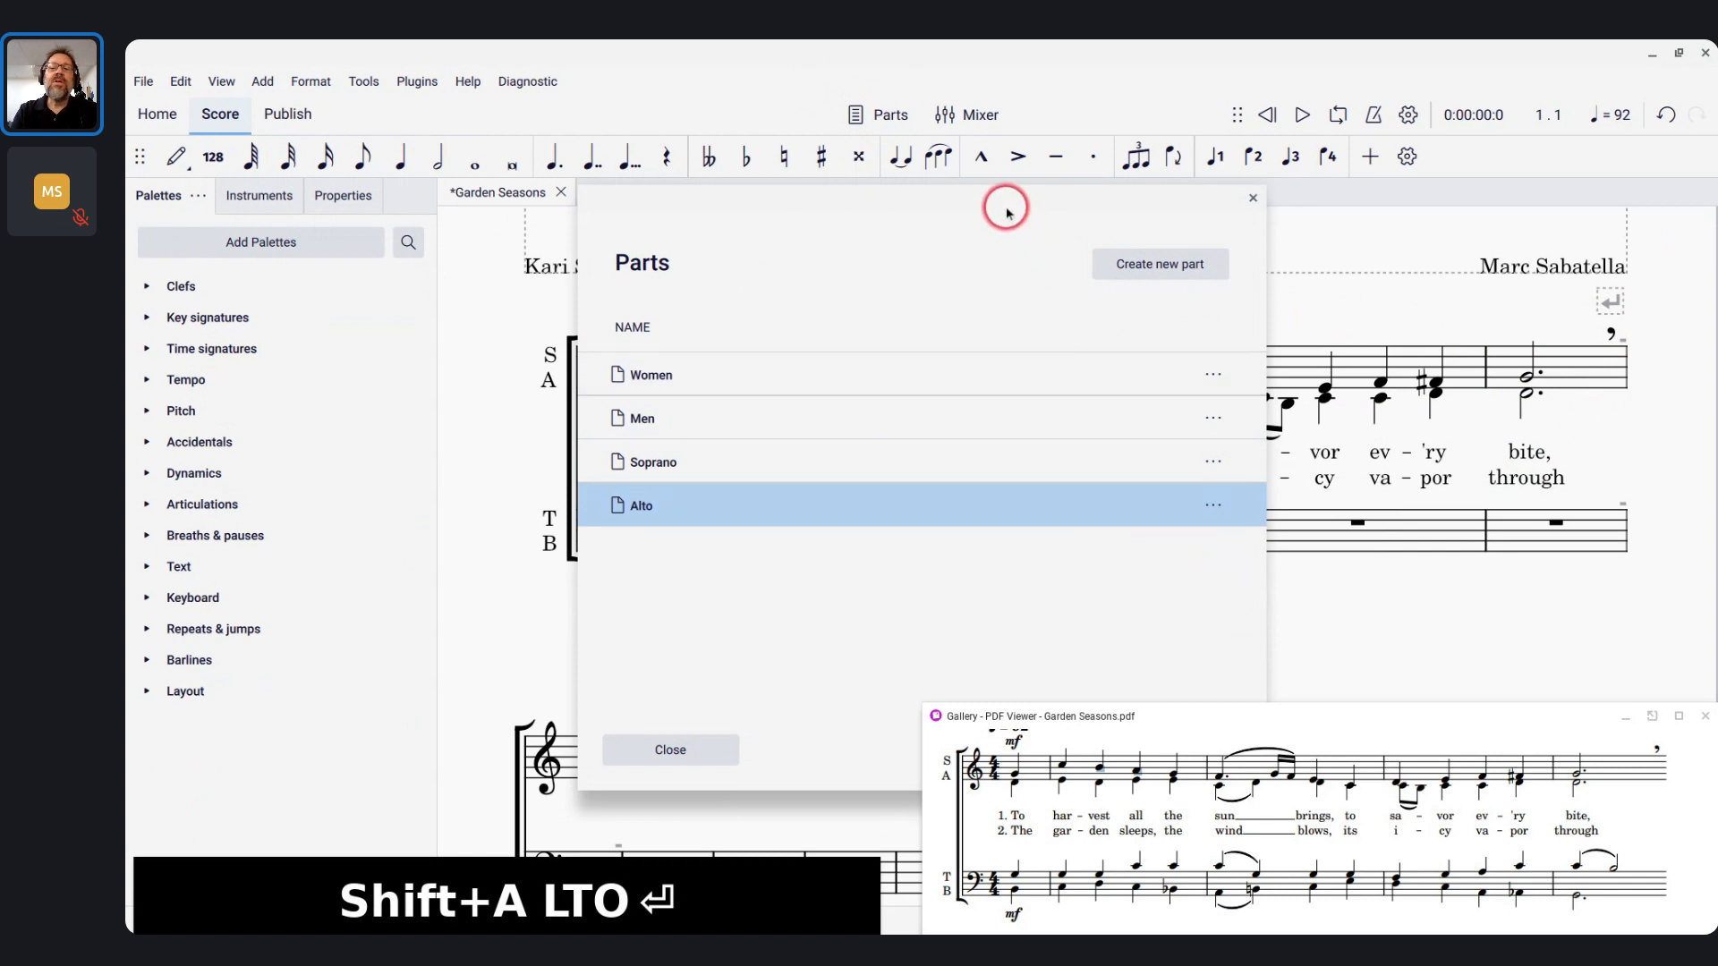
Move the parts dialog clear of the reference PDF and try to select the Soprano and Alto parts together
left_click_drag(1007, 212, 1095, 56)
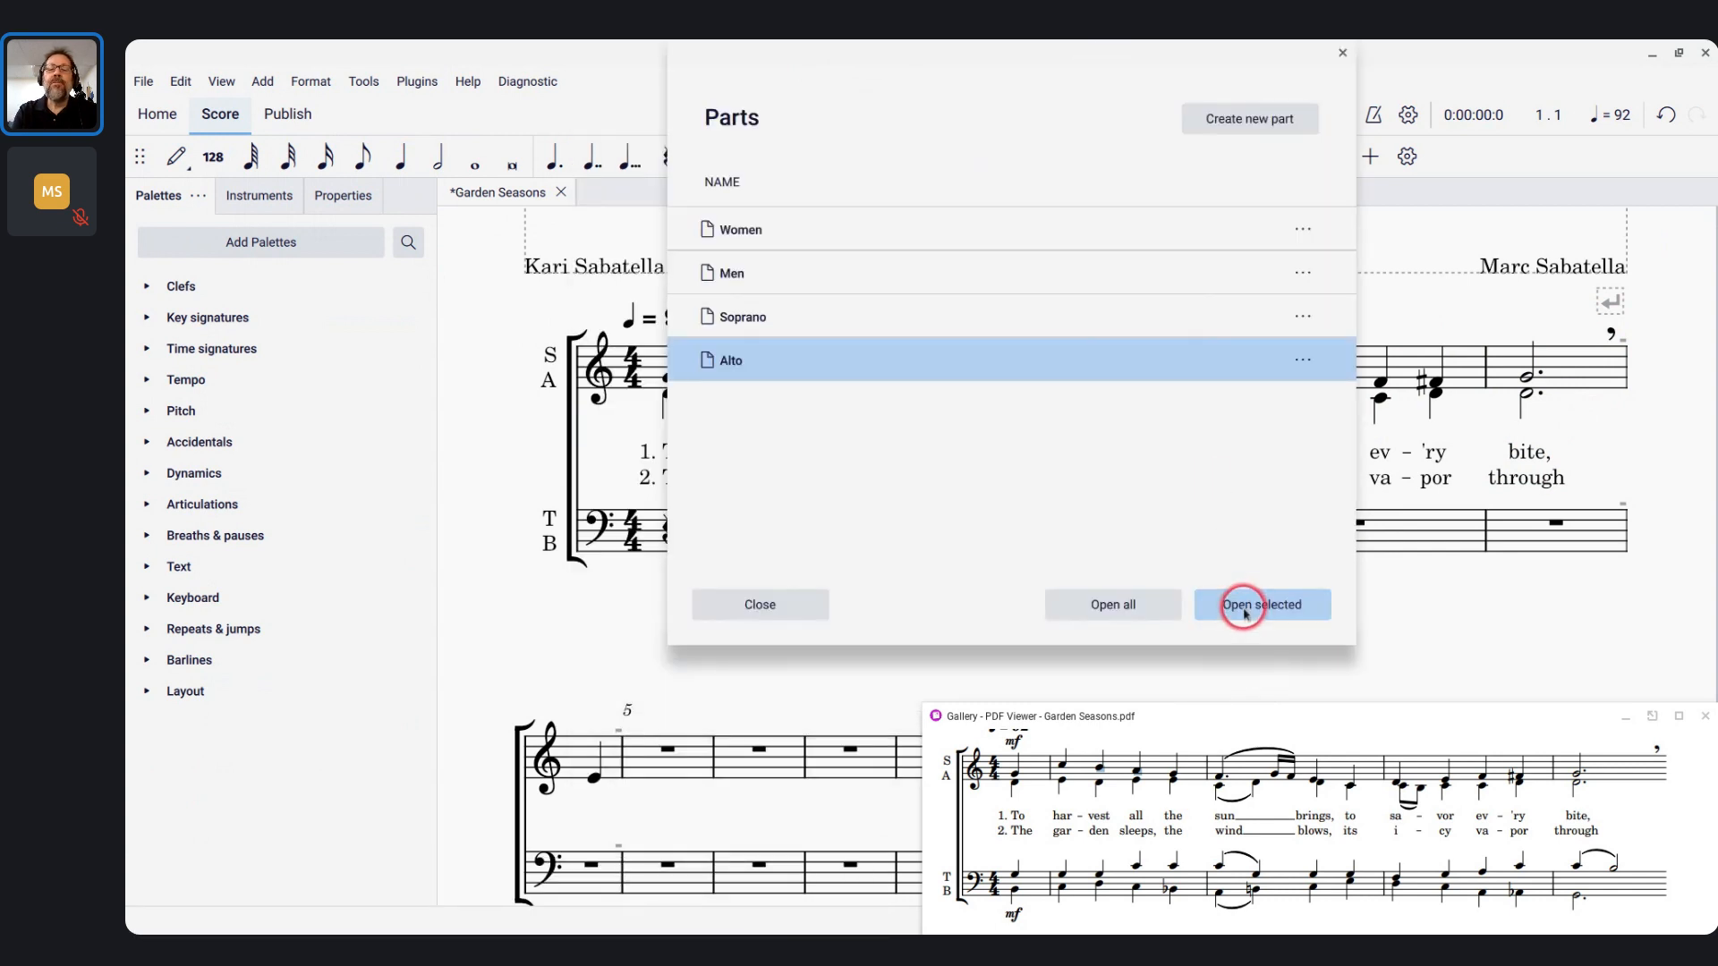
left_click(1012, 331)
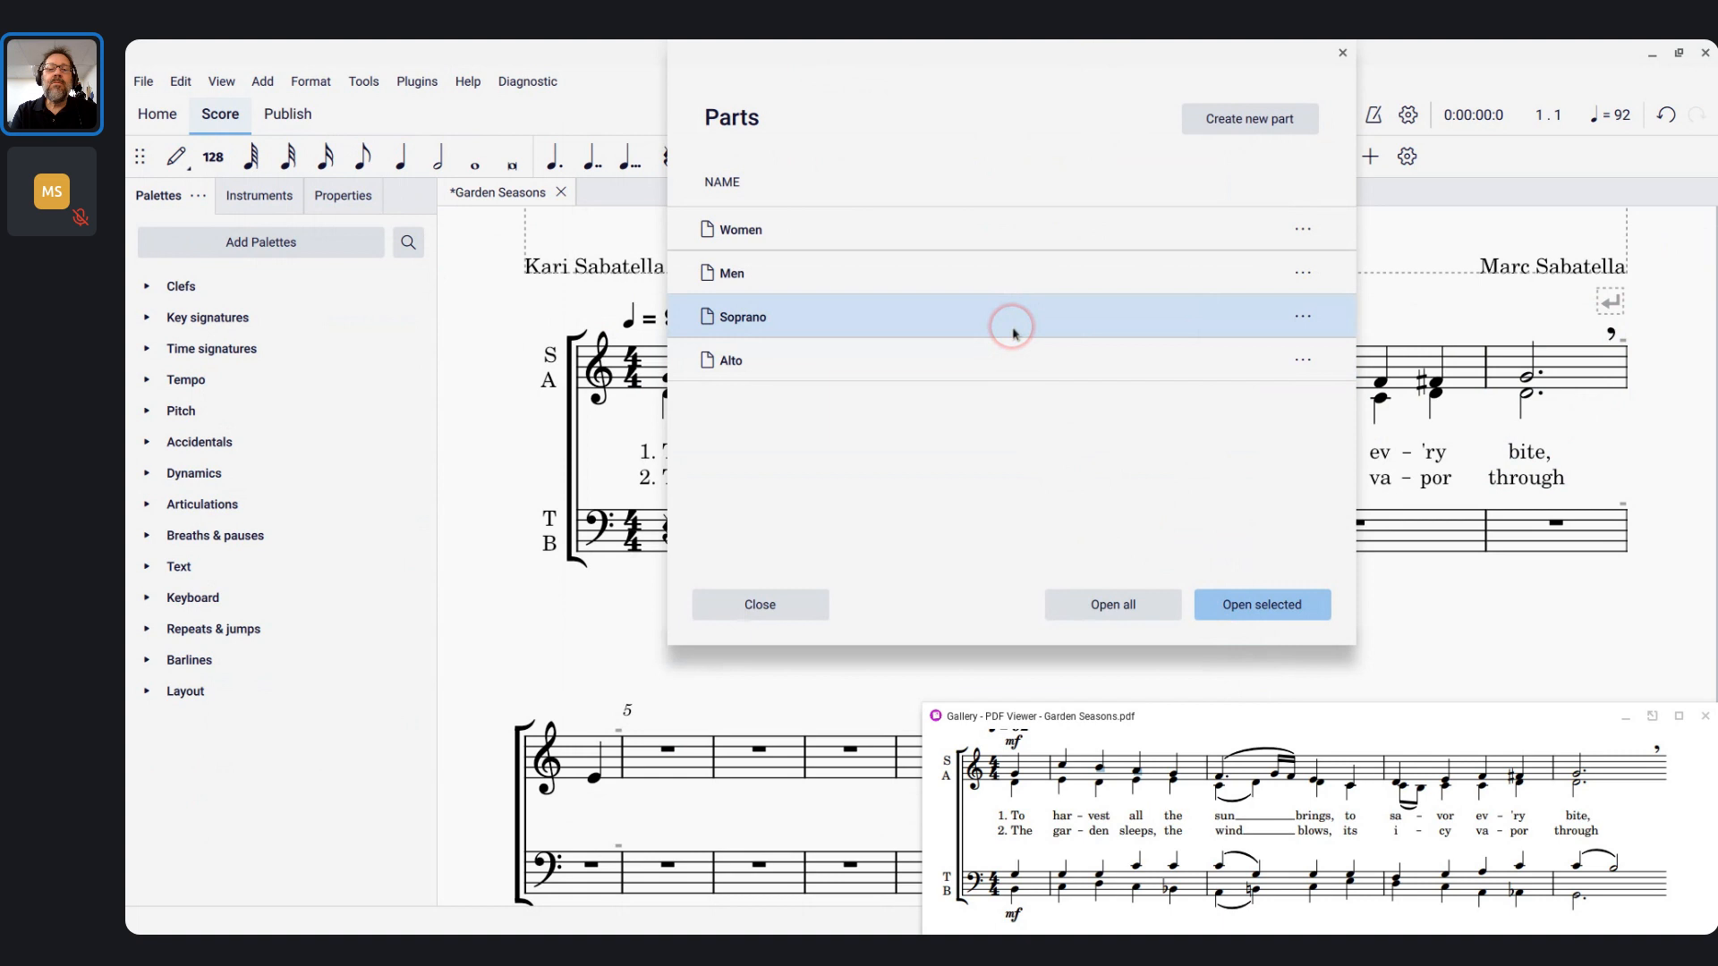
left_click(842, 315)
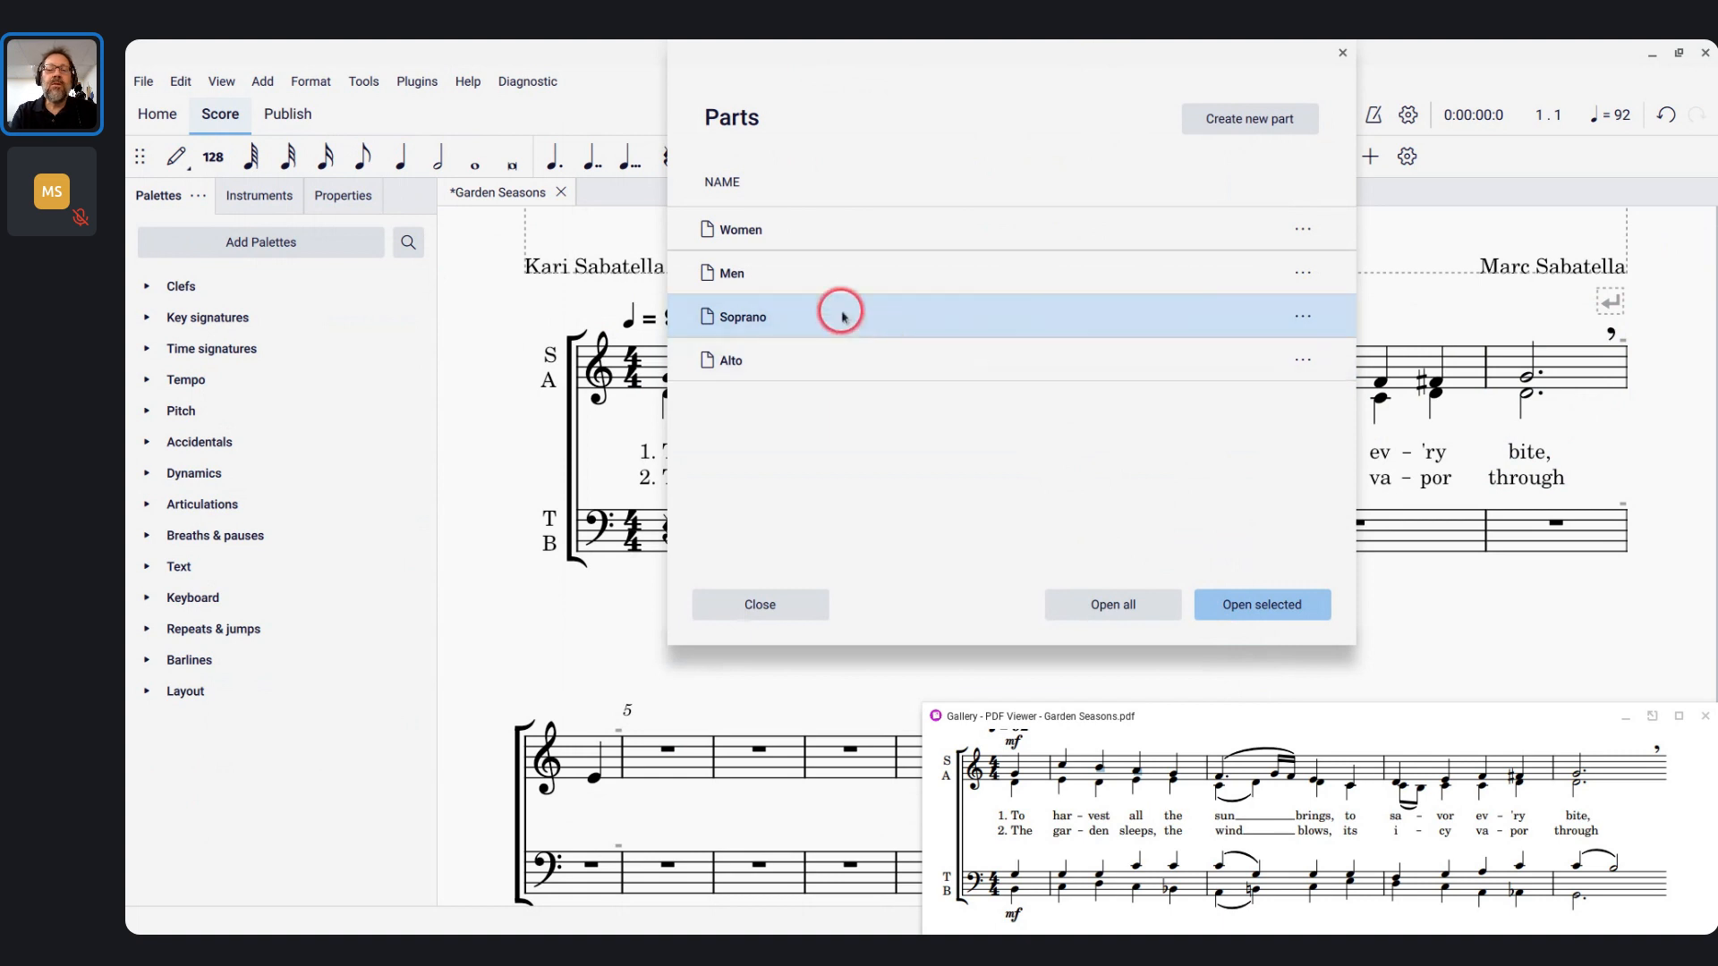
left_click(823, 362)
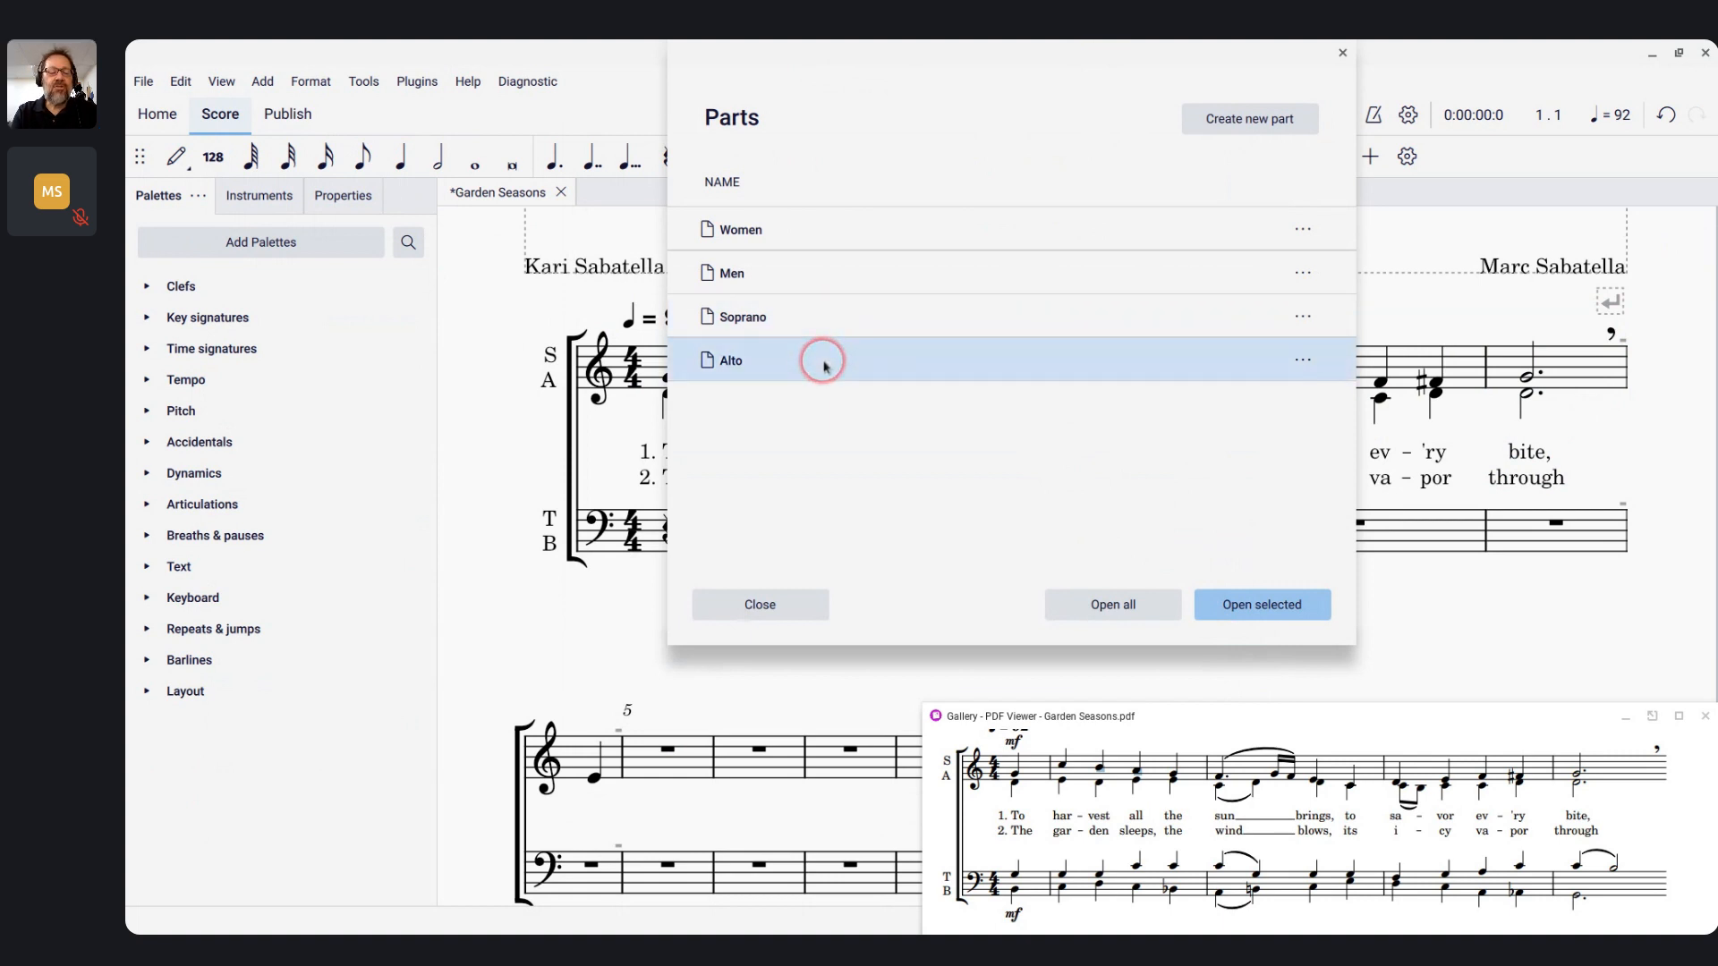
left_click(782, 318)
key("shift+Down")
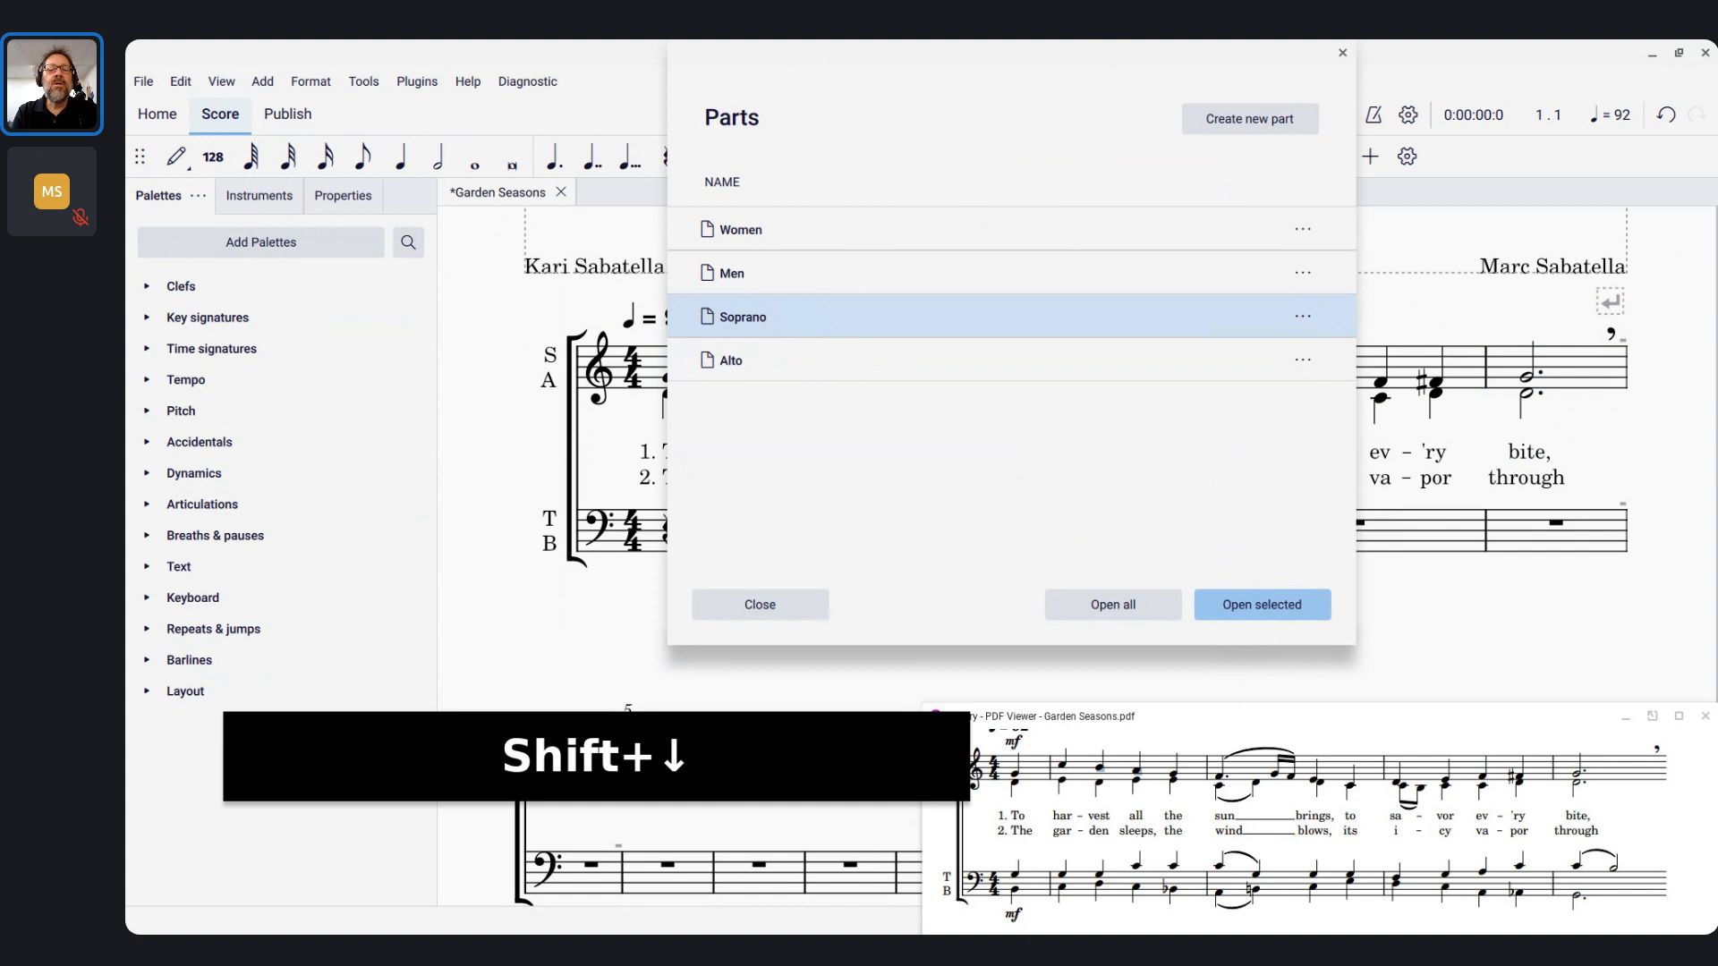
left_click(732, 320)
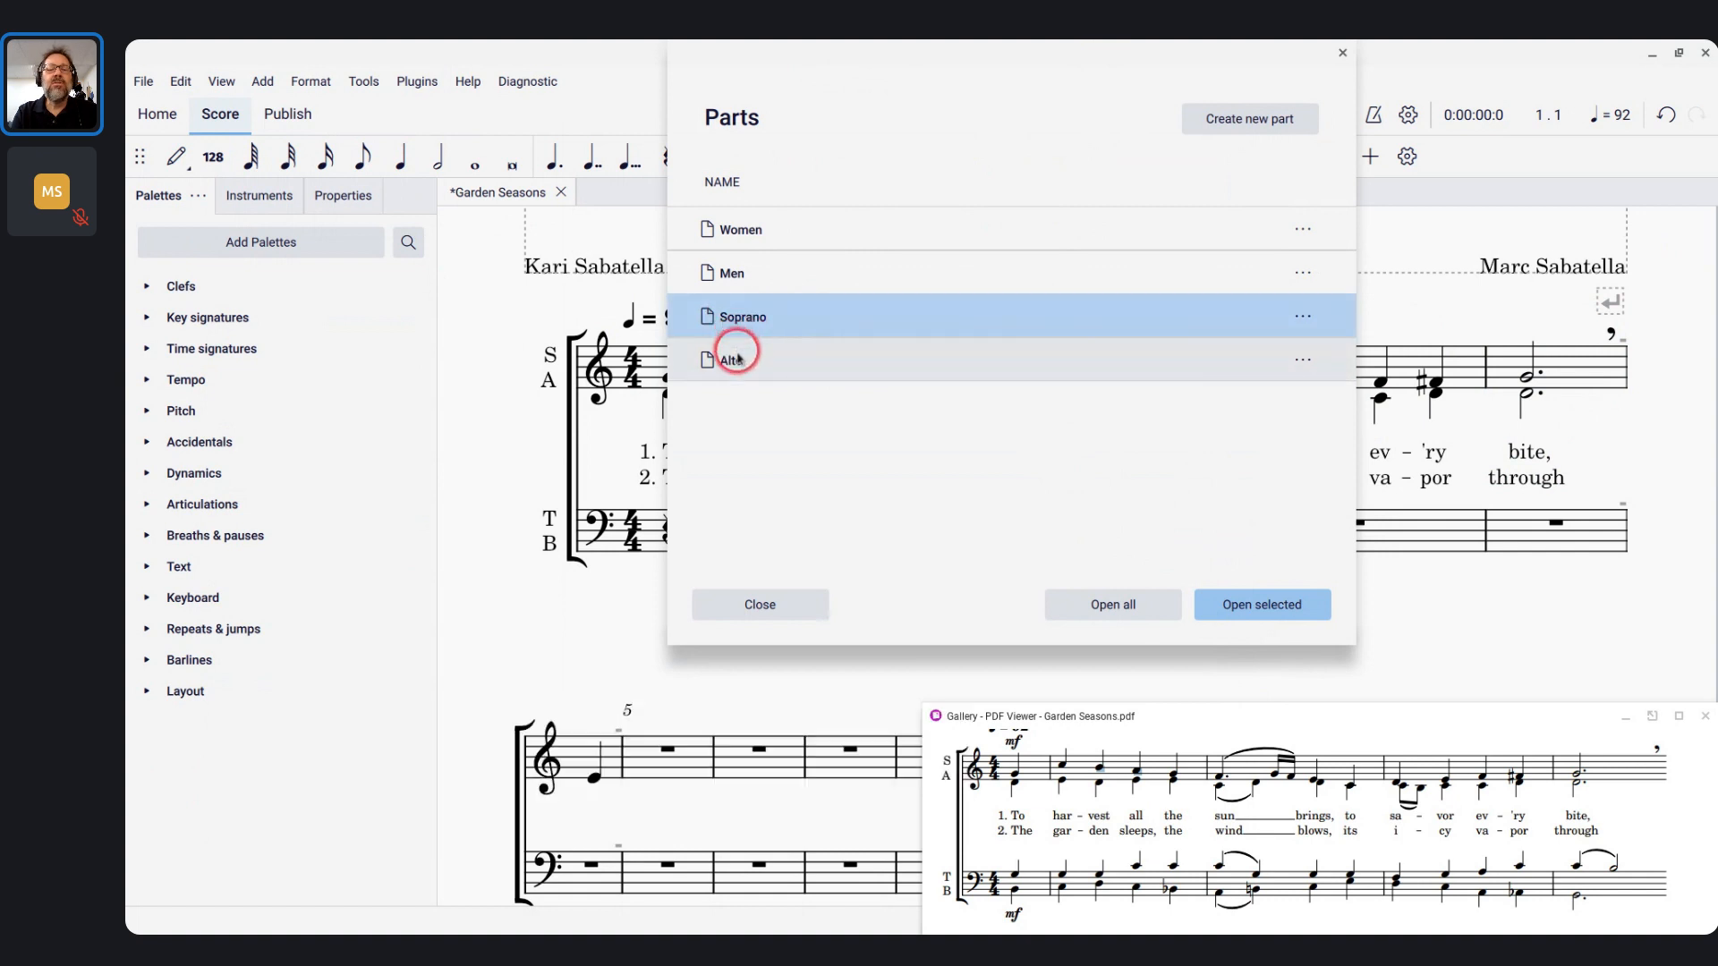
left_click(729, 358)
left_click(741, 324)
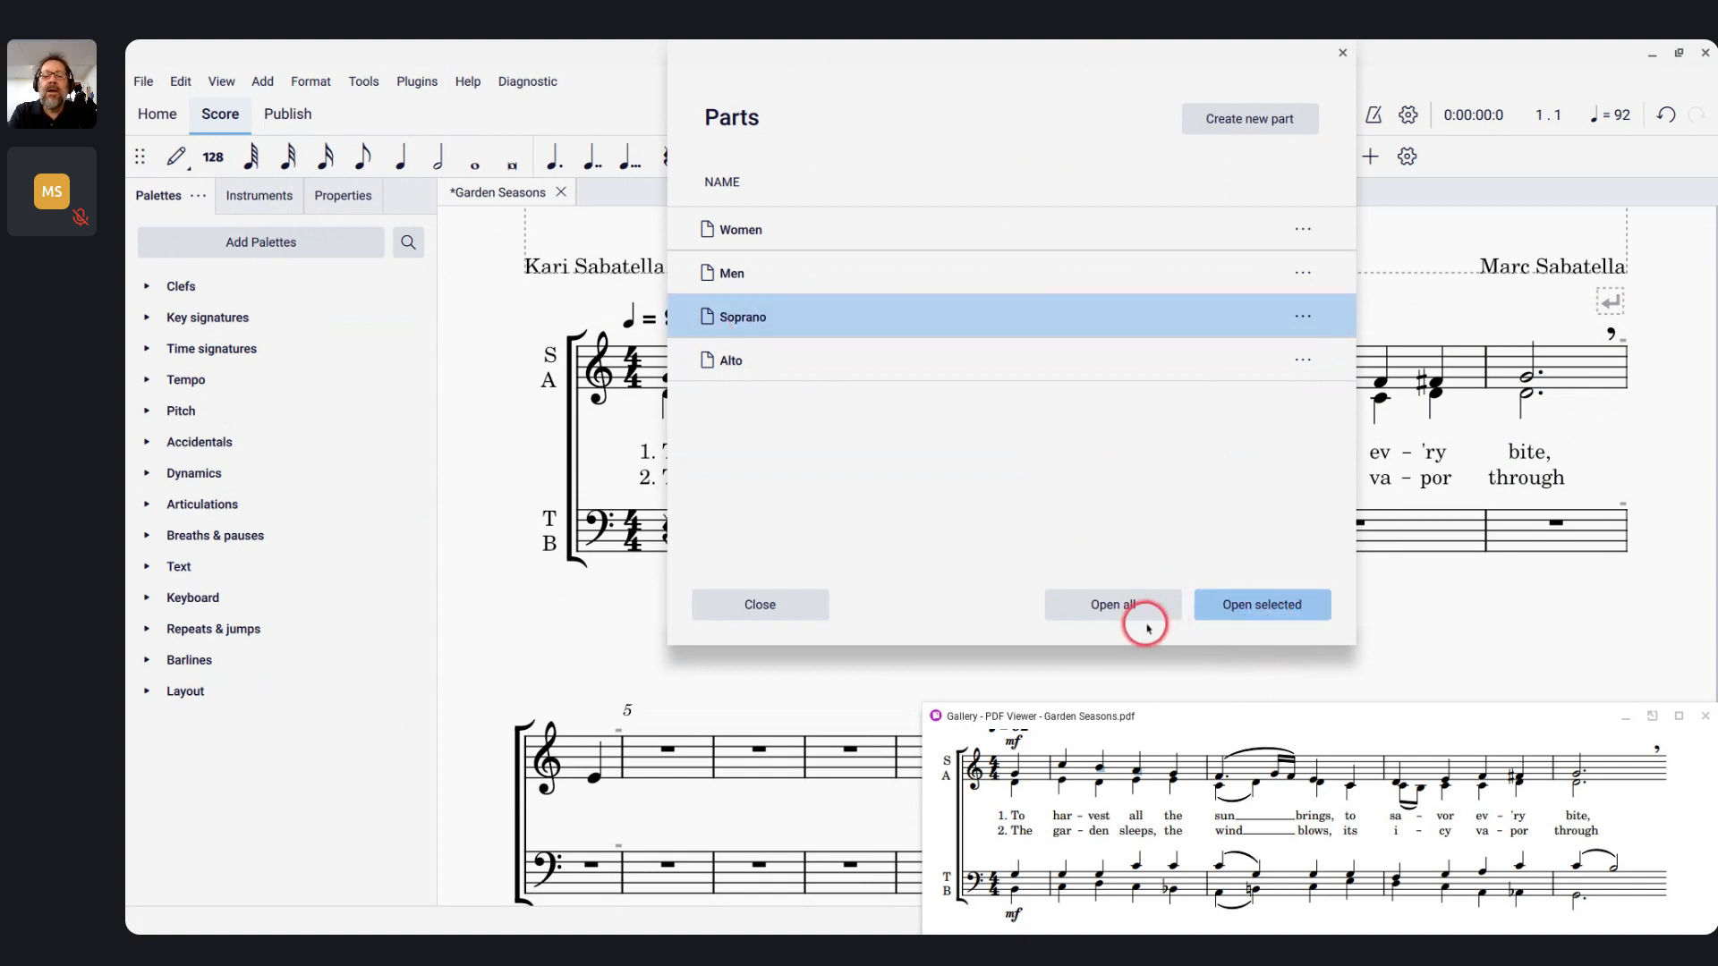
Open all the parts and view the Soprano part followed by the Women part
left_click(1112, 608)
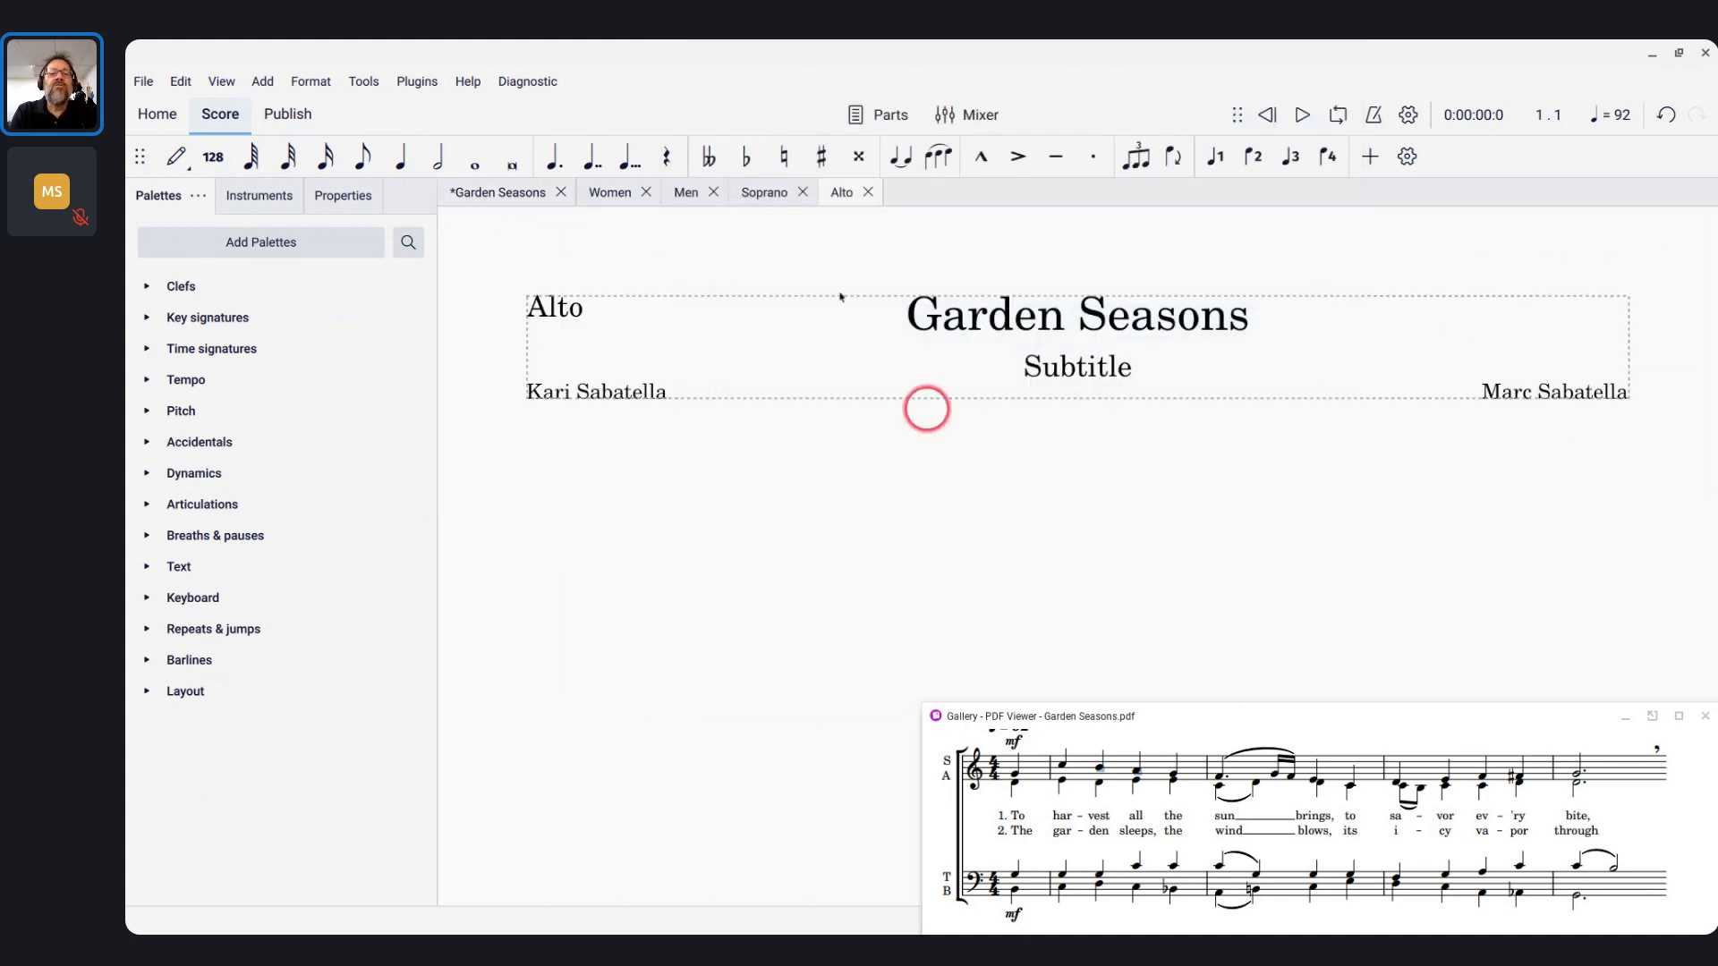
left_click(764, 193)
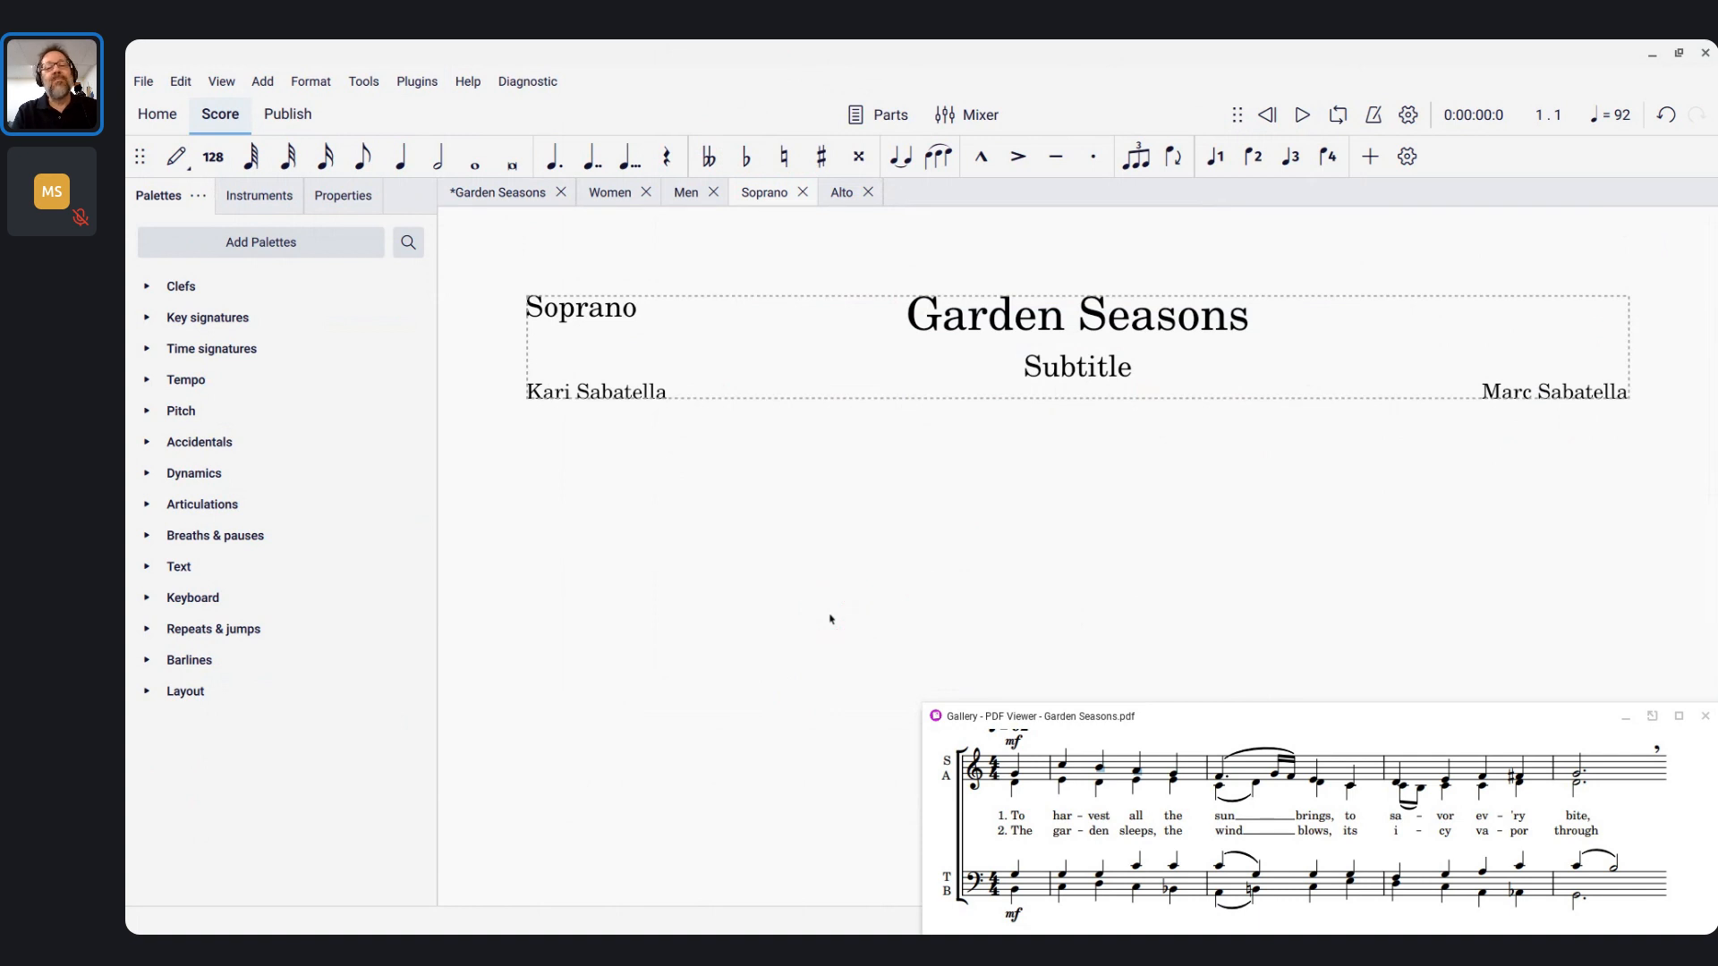
left_click(603, 197)
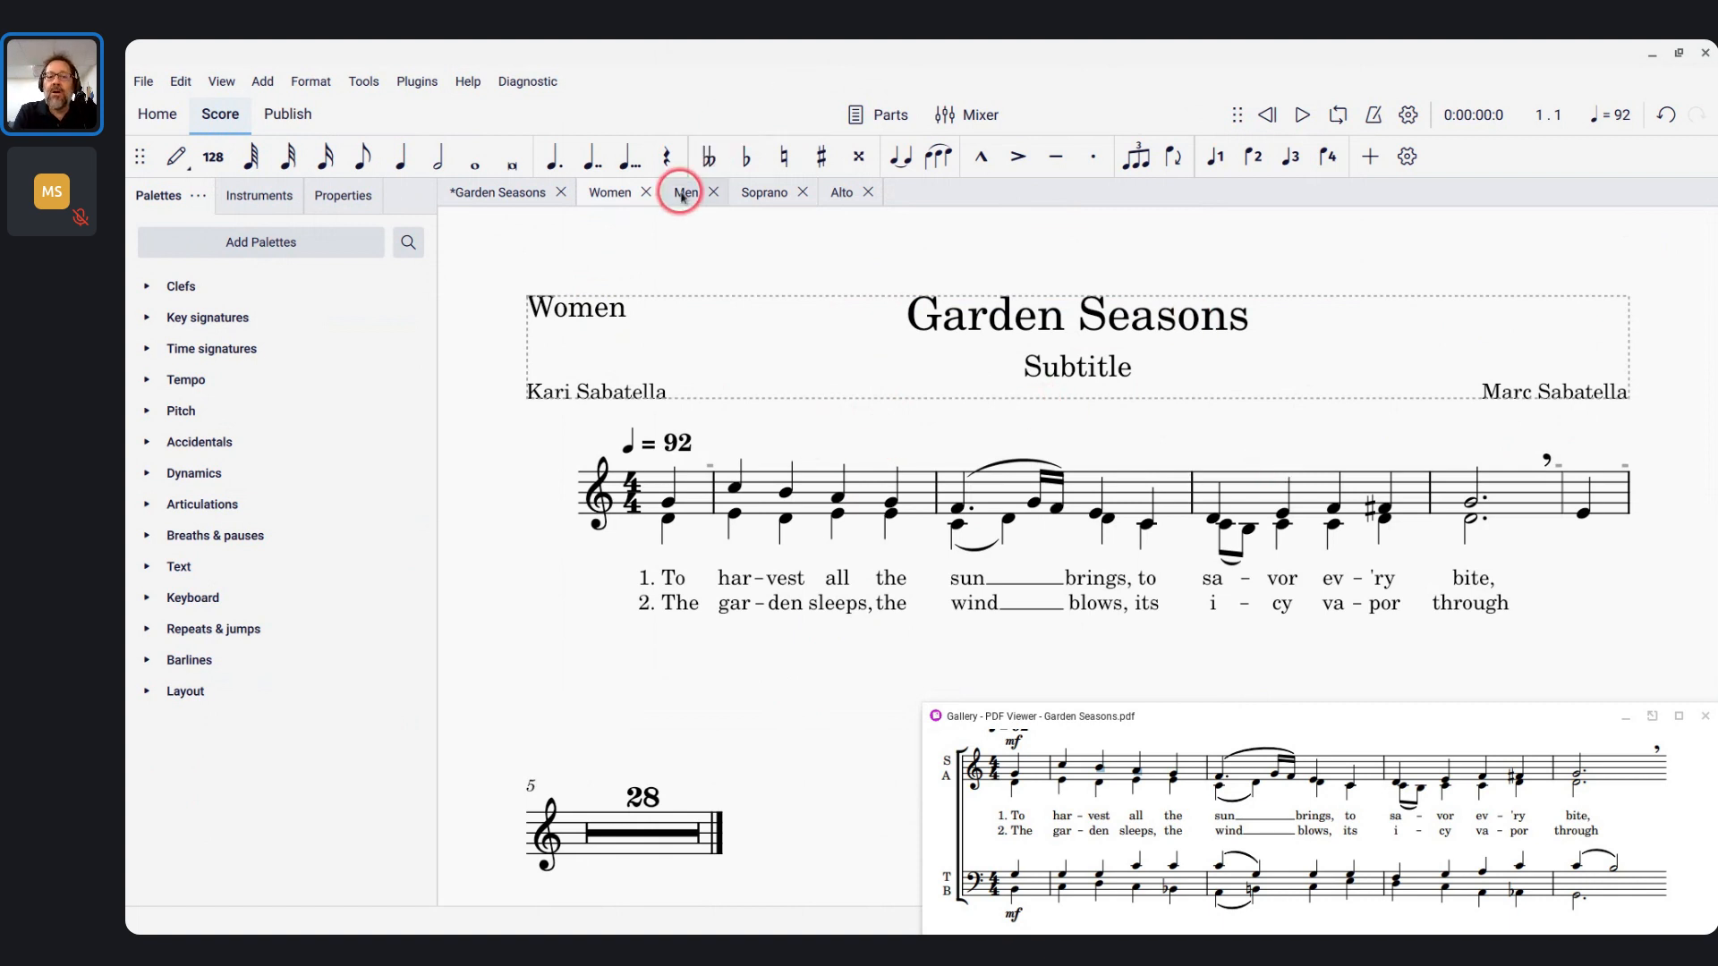
Show the S/A instrument in the Soprano part
left_click(771, 197)
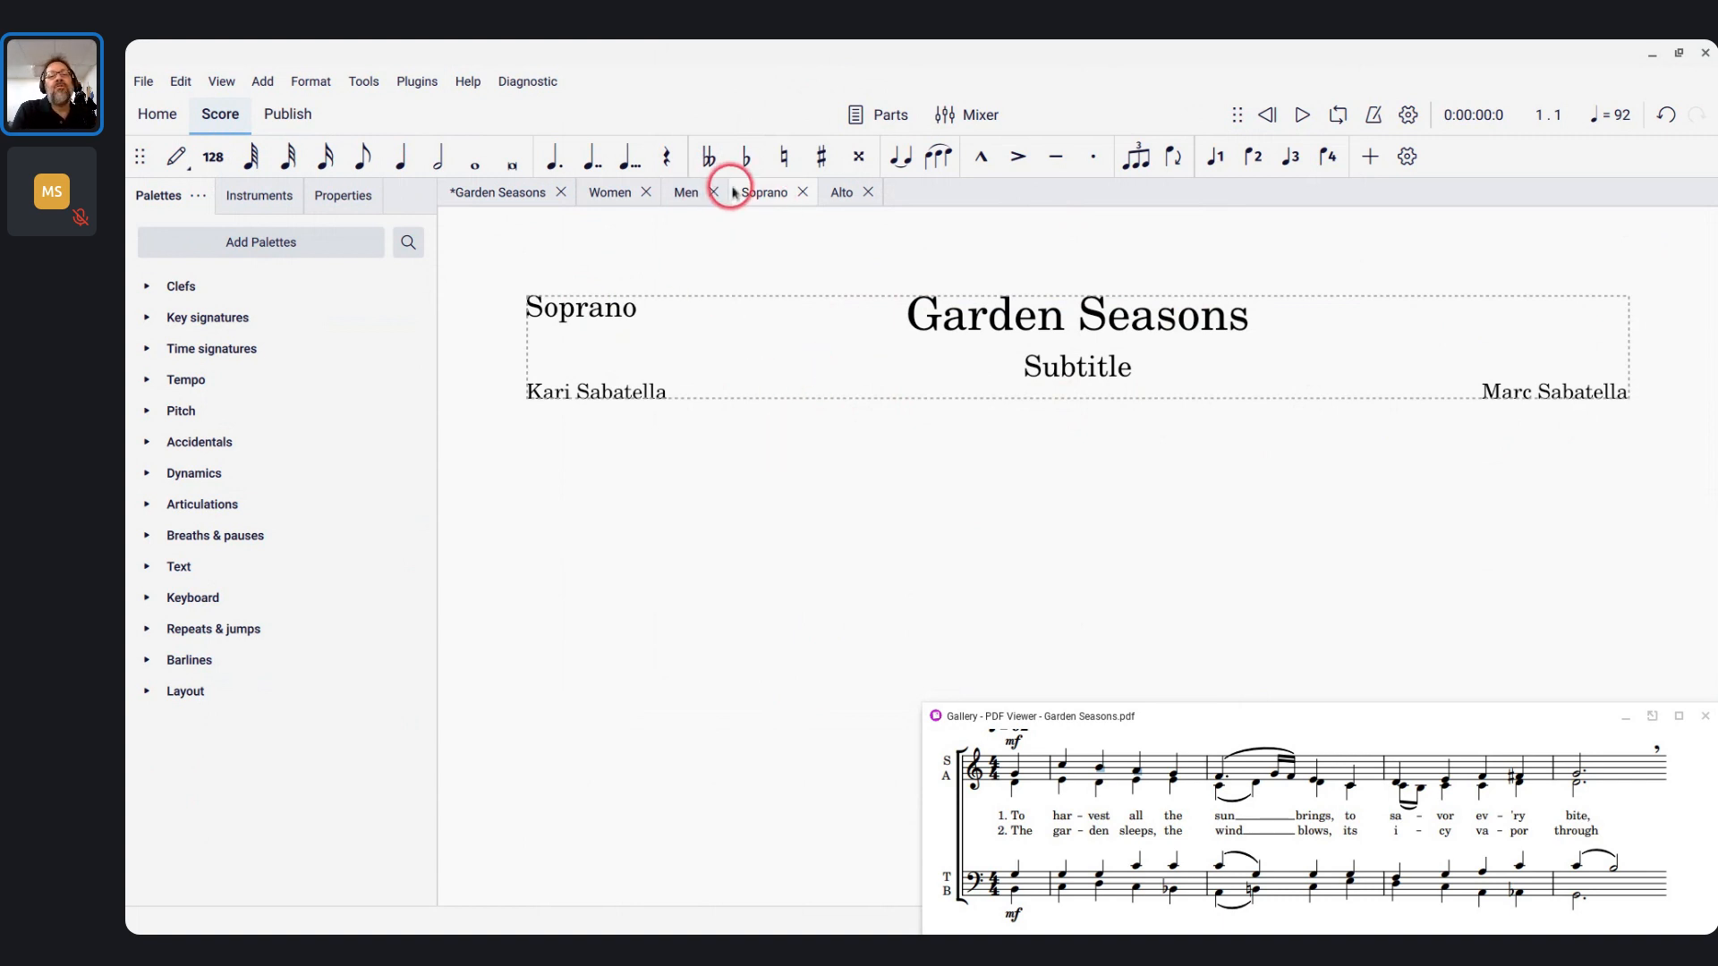
left_click(239, 199)
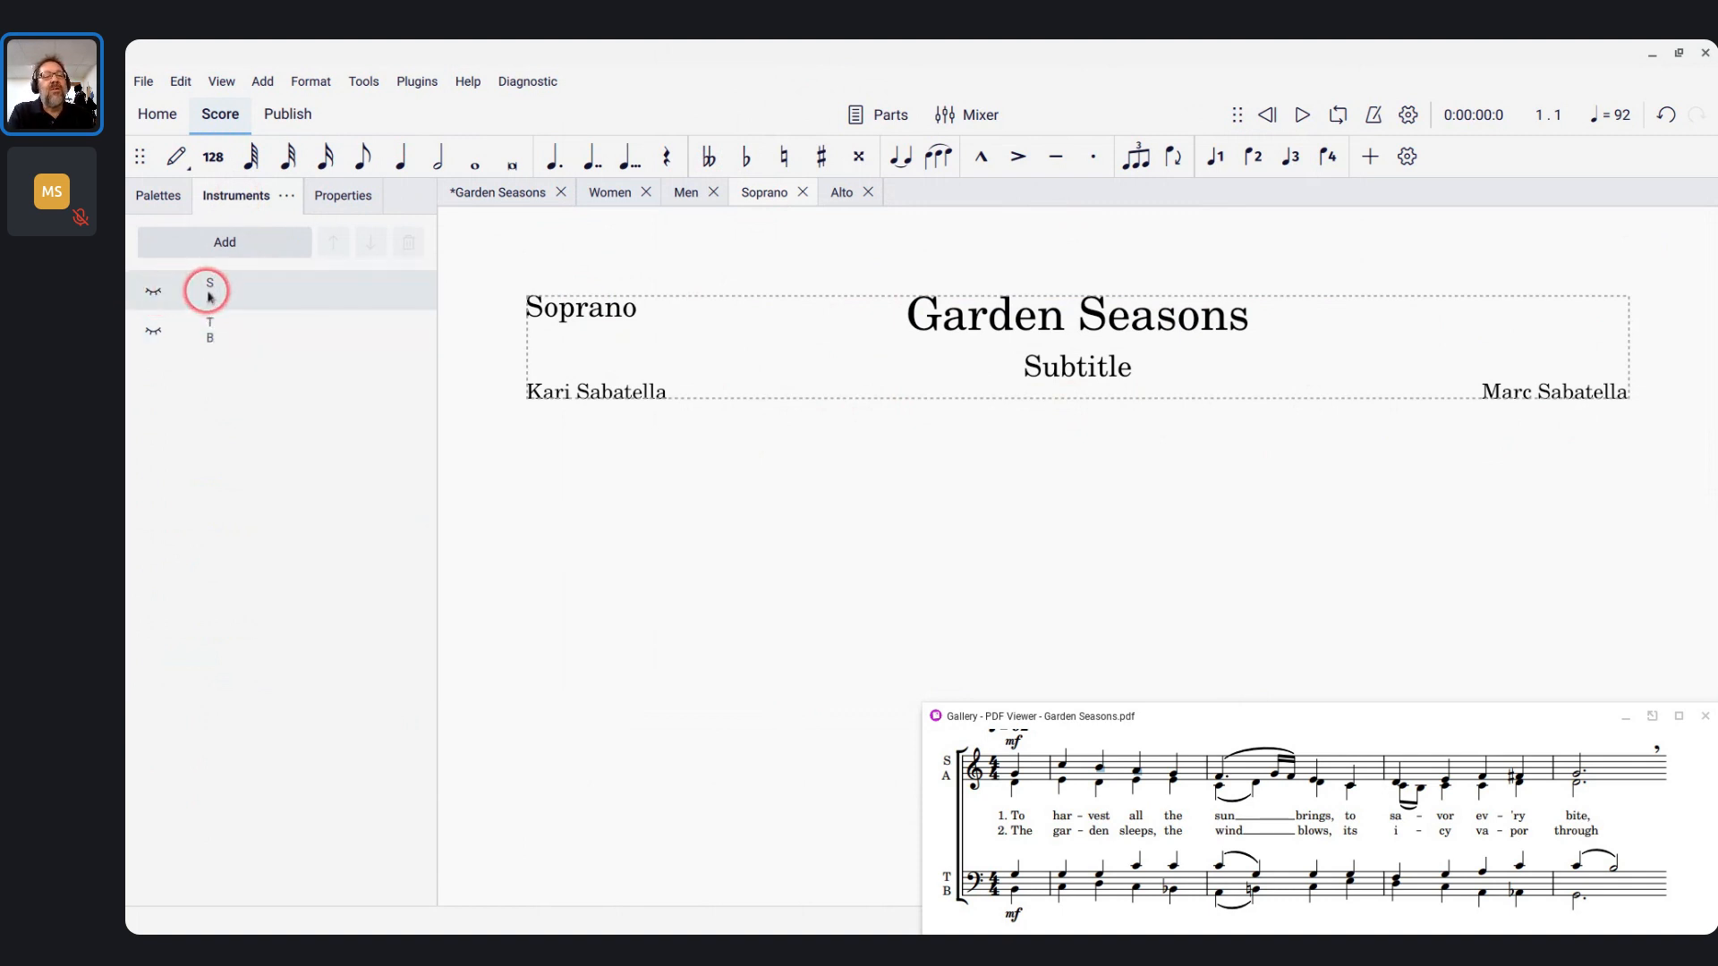
left_click(208, 295)
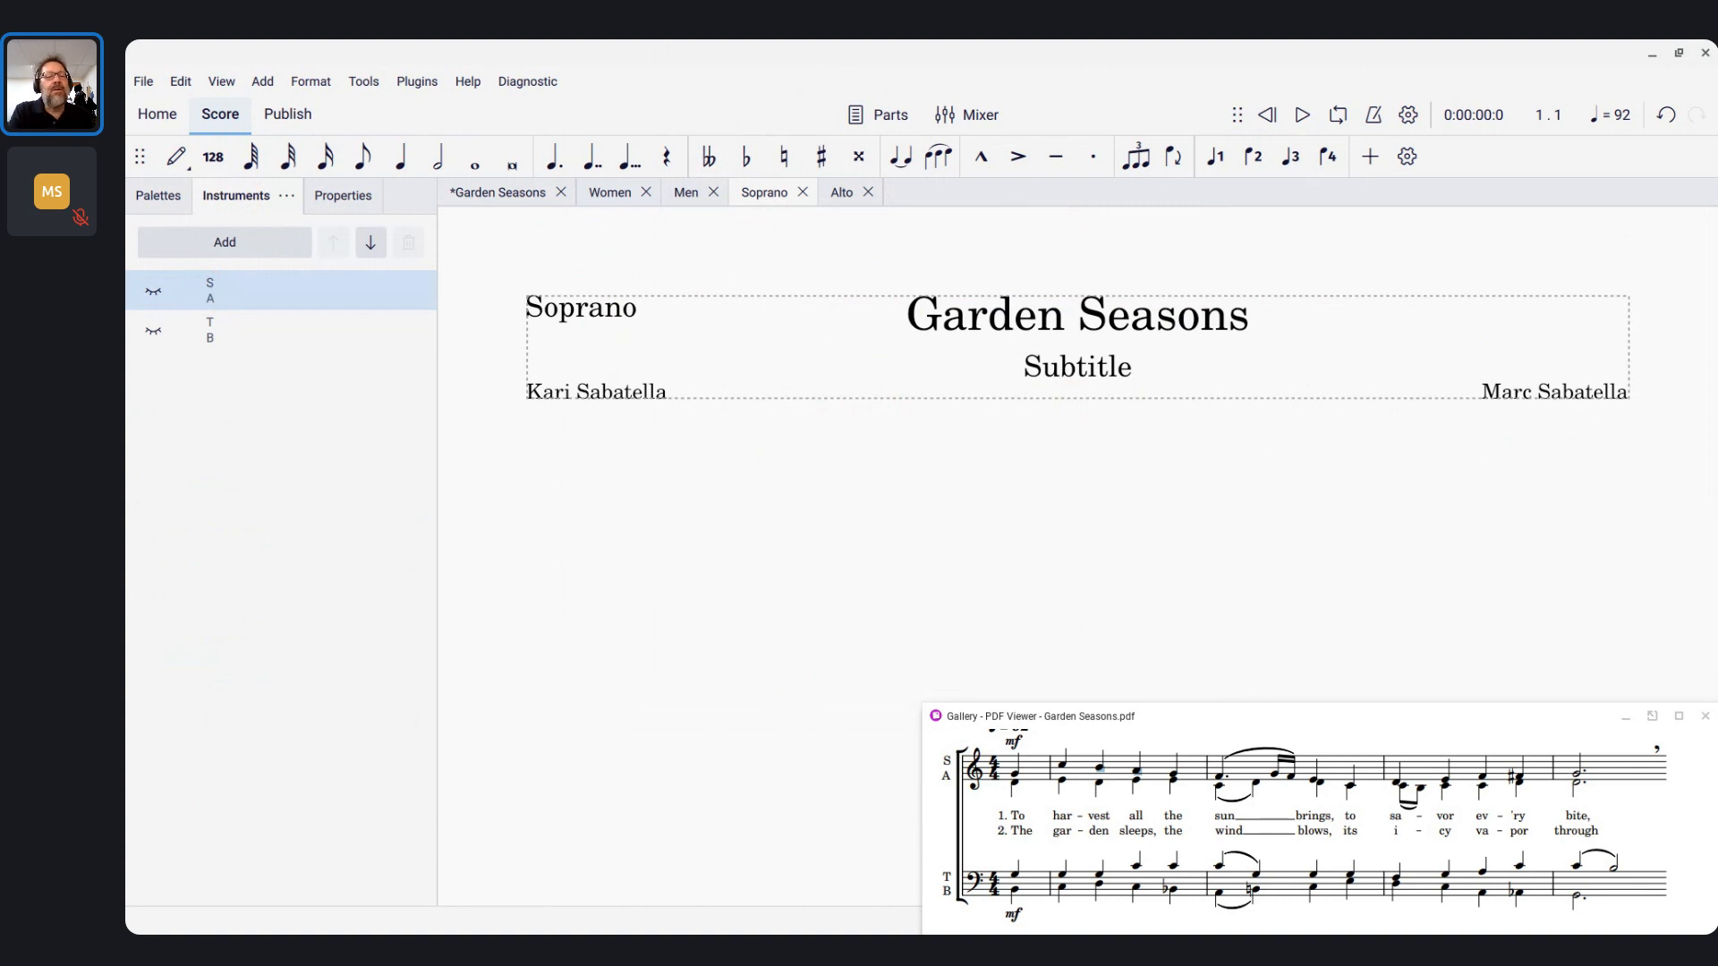
left_click(154, 291)
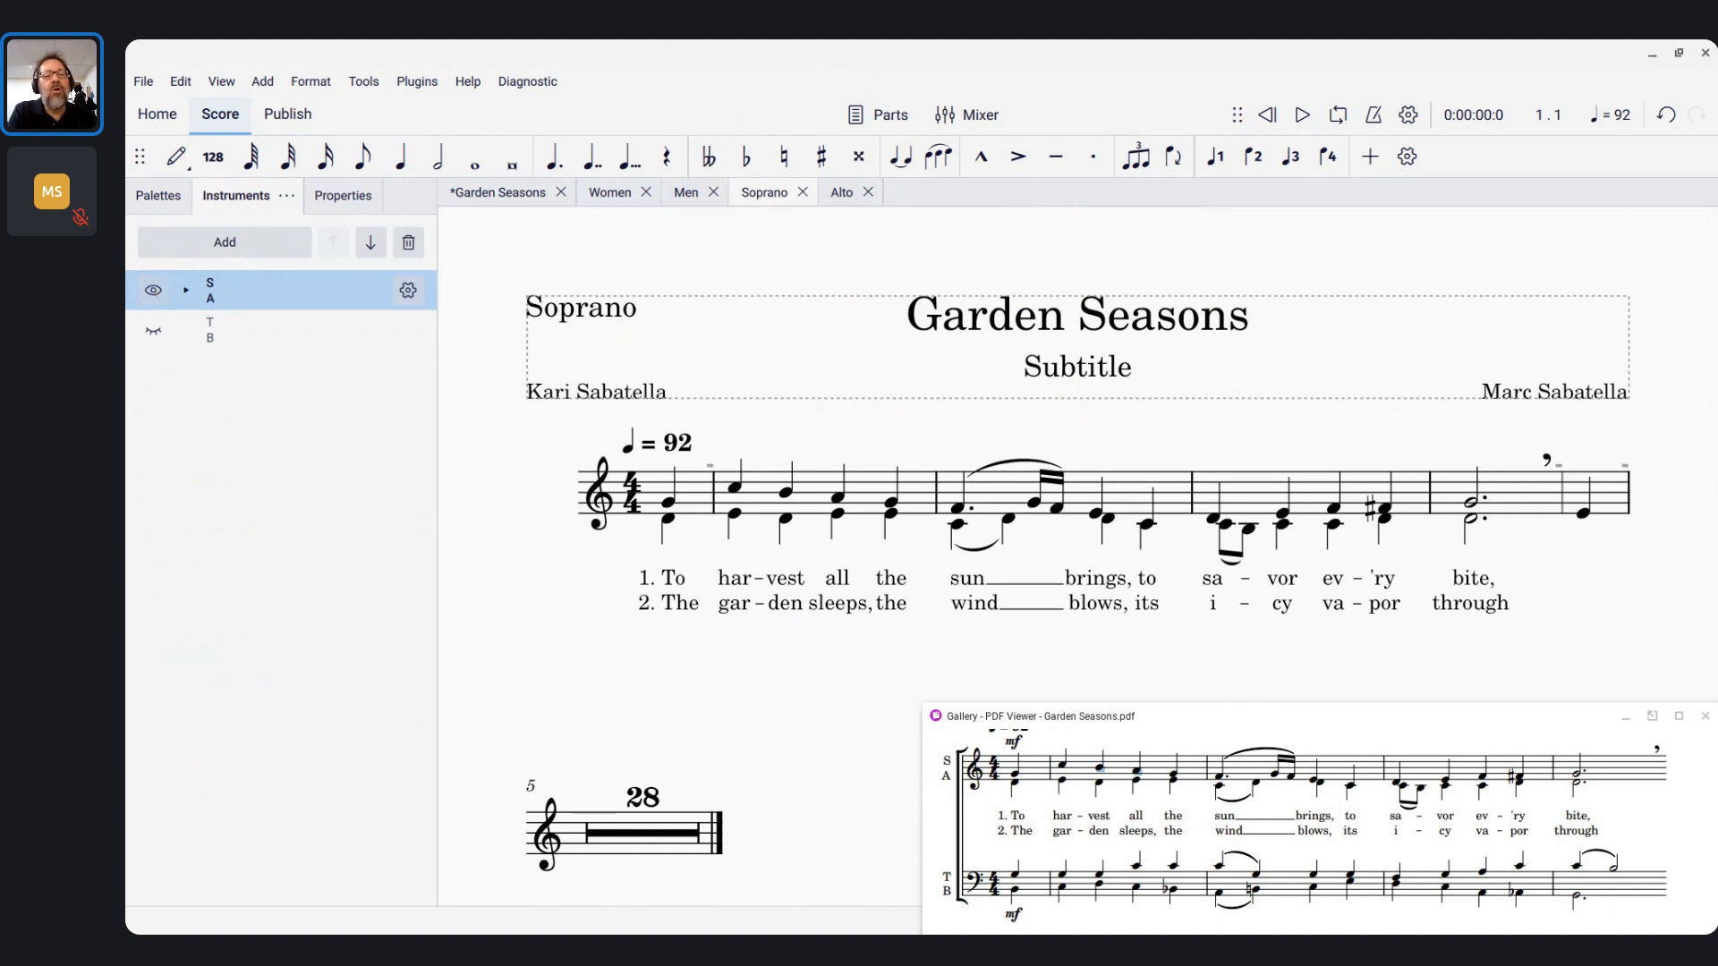
Limit the treble-clef staff of the Soprano part to voice 1 by hiding voices 2, 3 and 4
left_click(184, 292)
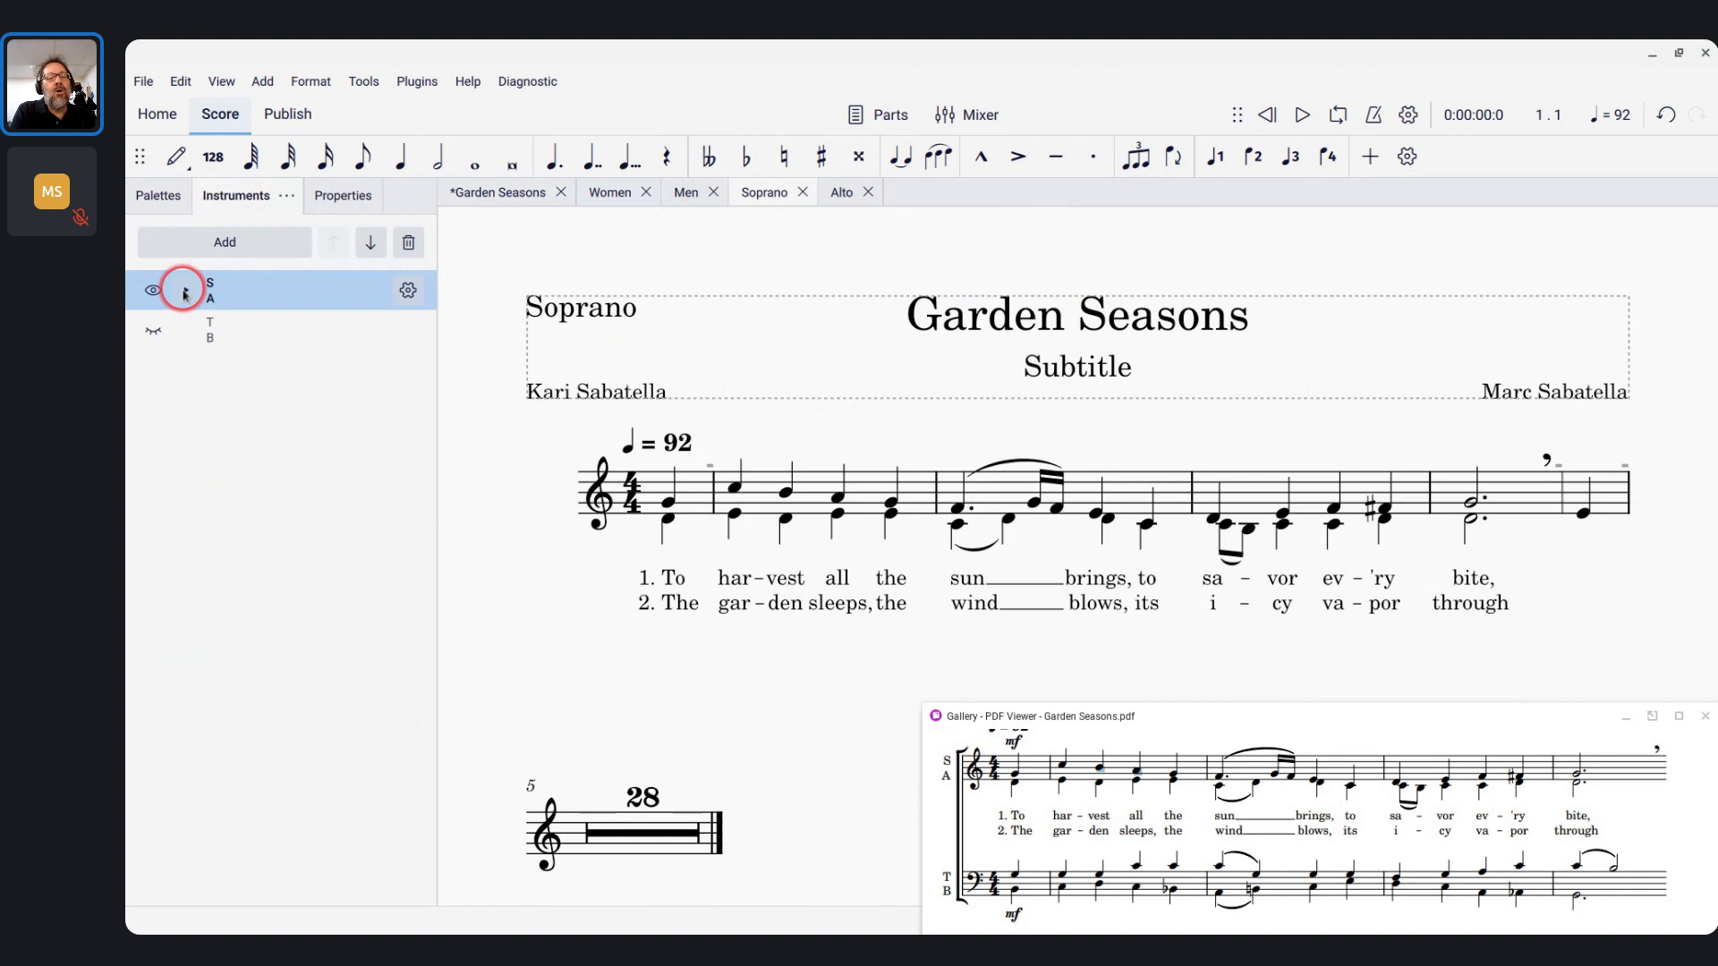
left_click(185, 291)
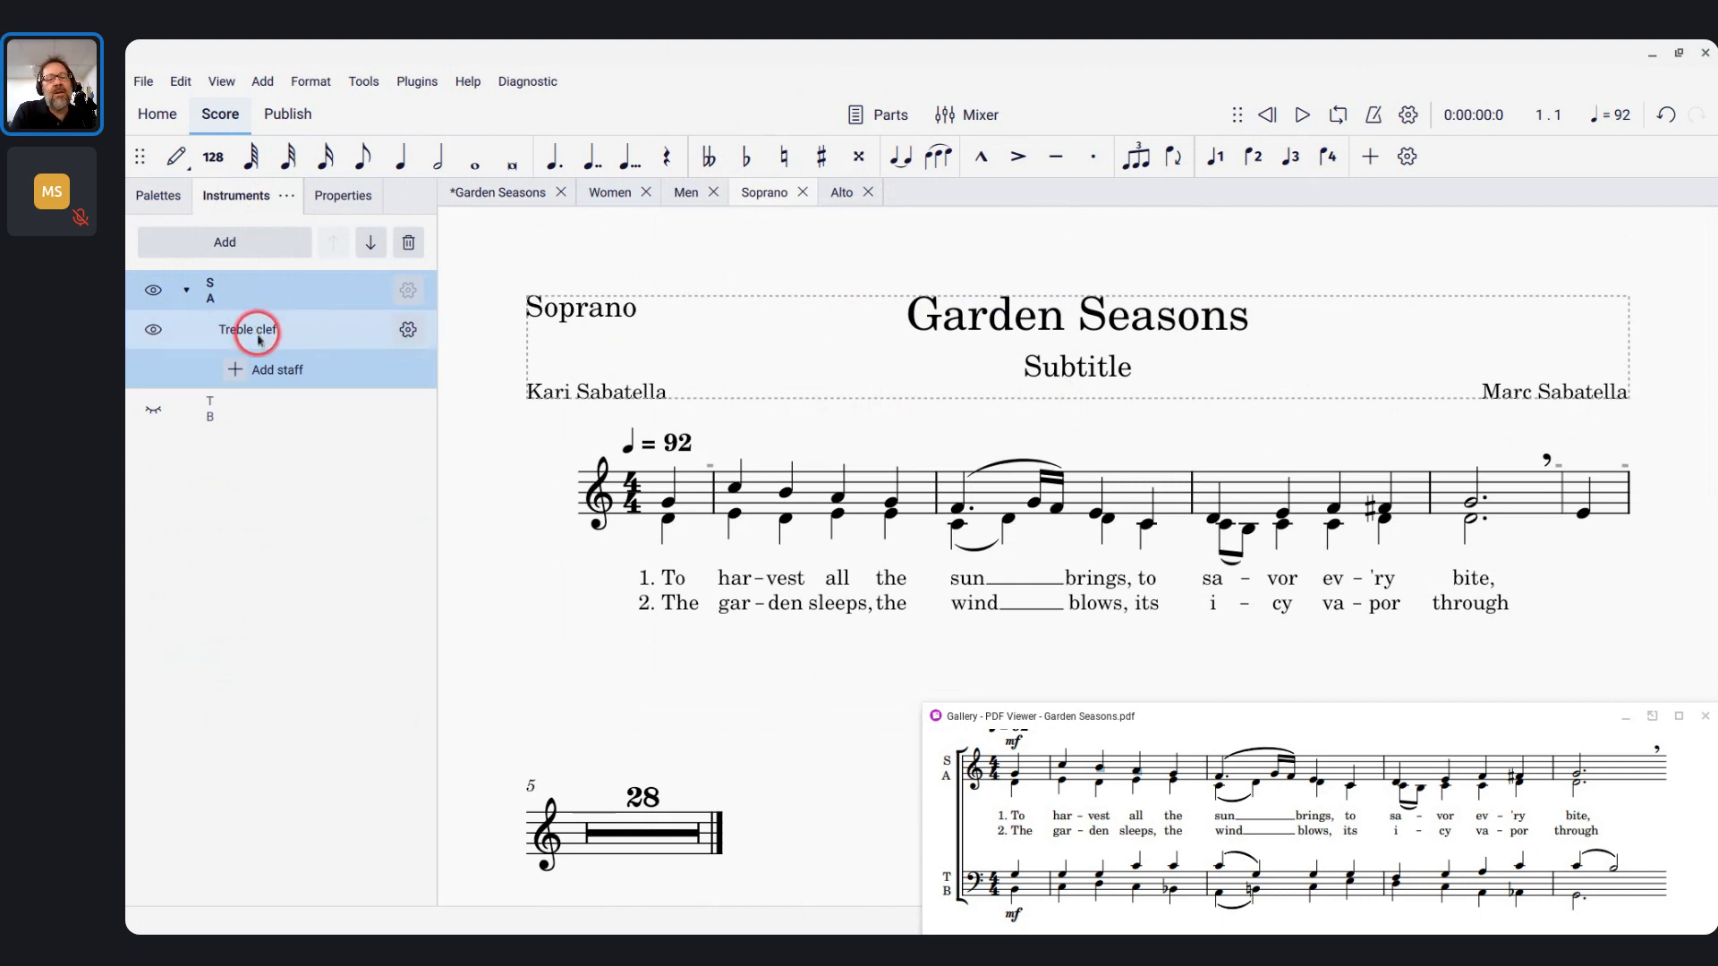
left_click(408, 331)
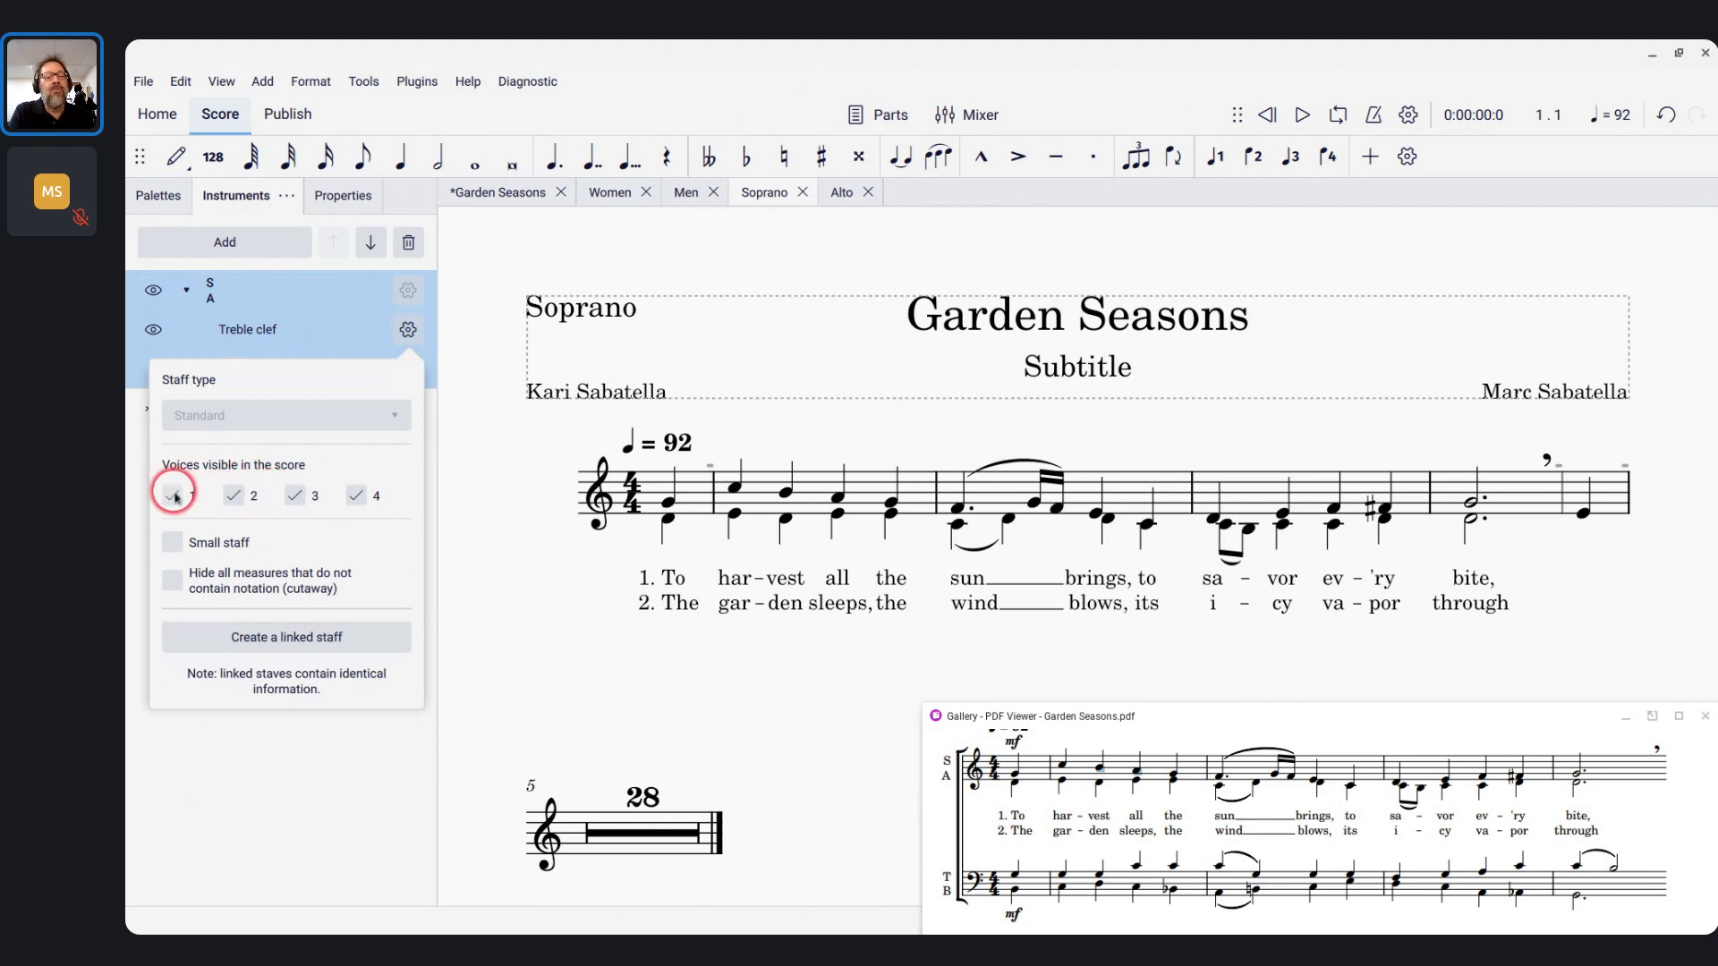
left_click(234, 496)
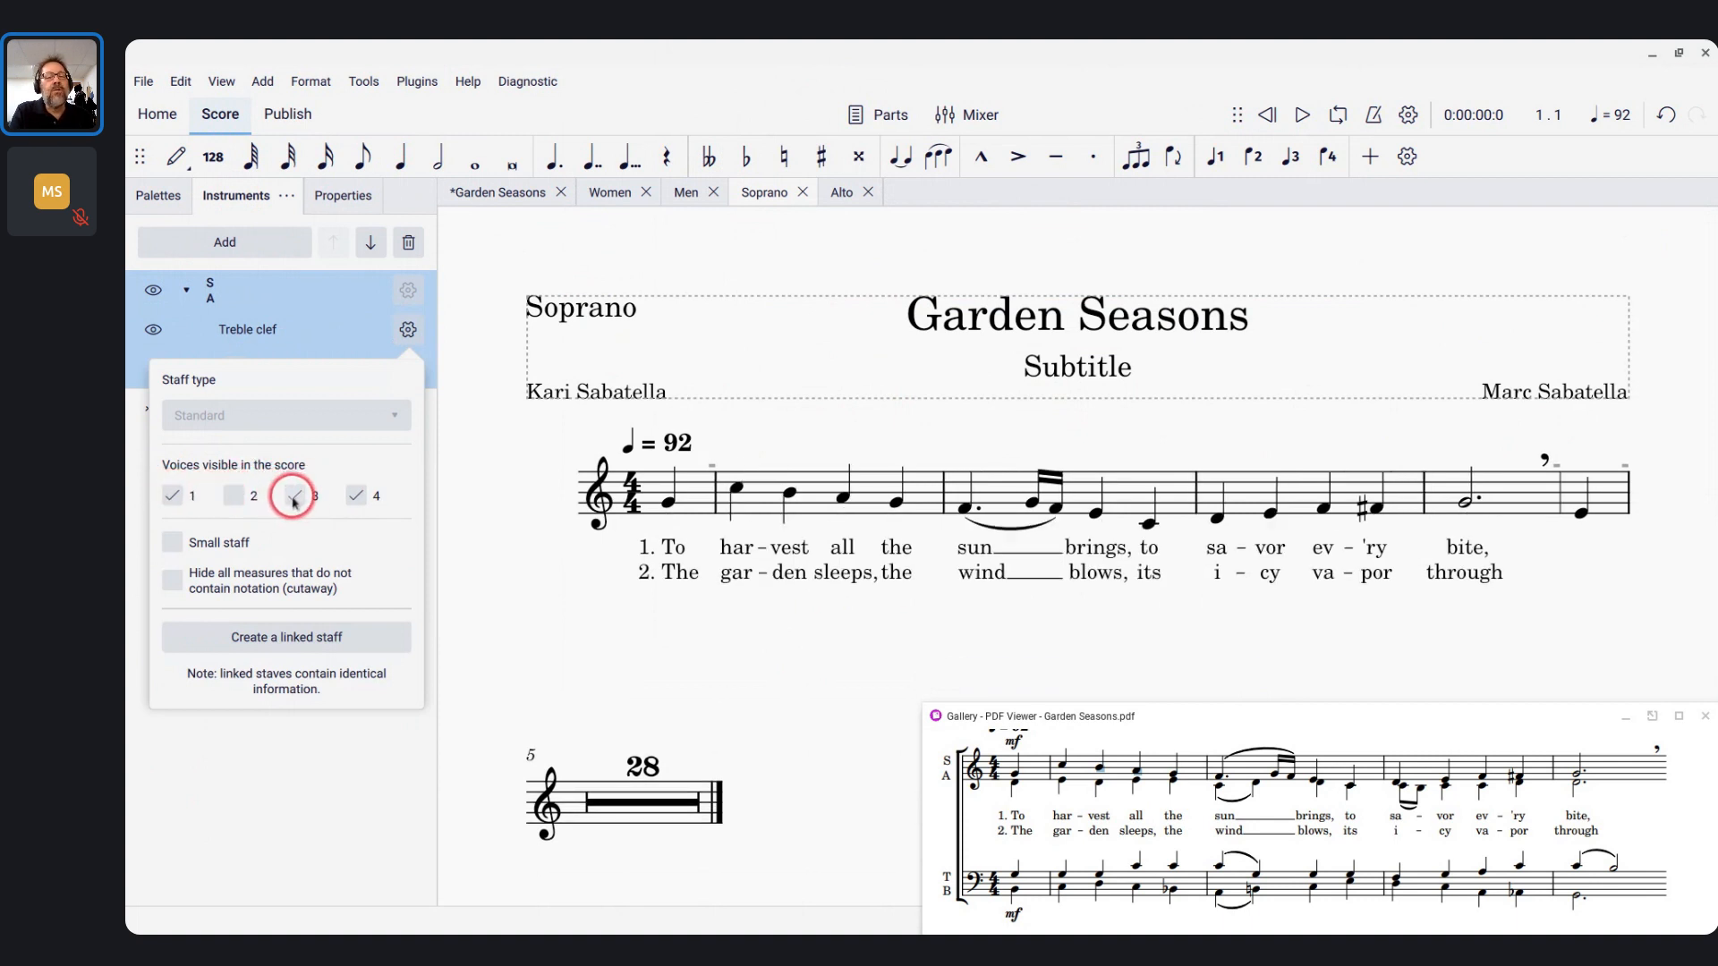
left_click(356, 496)
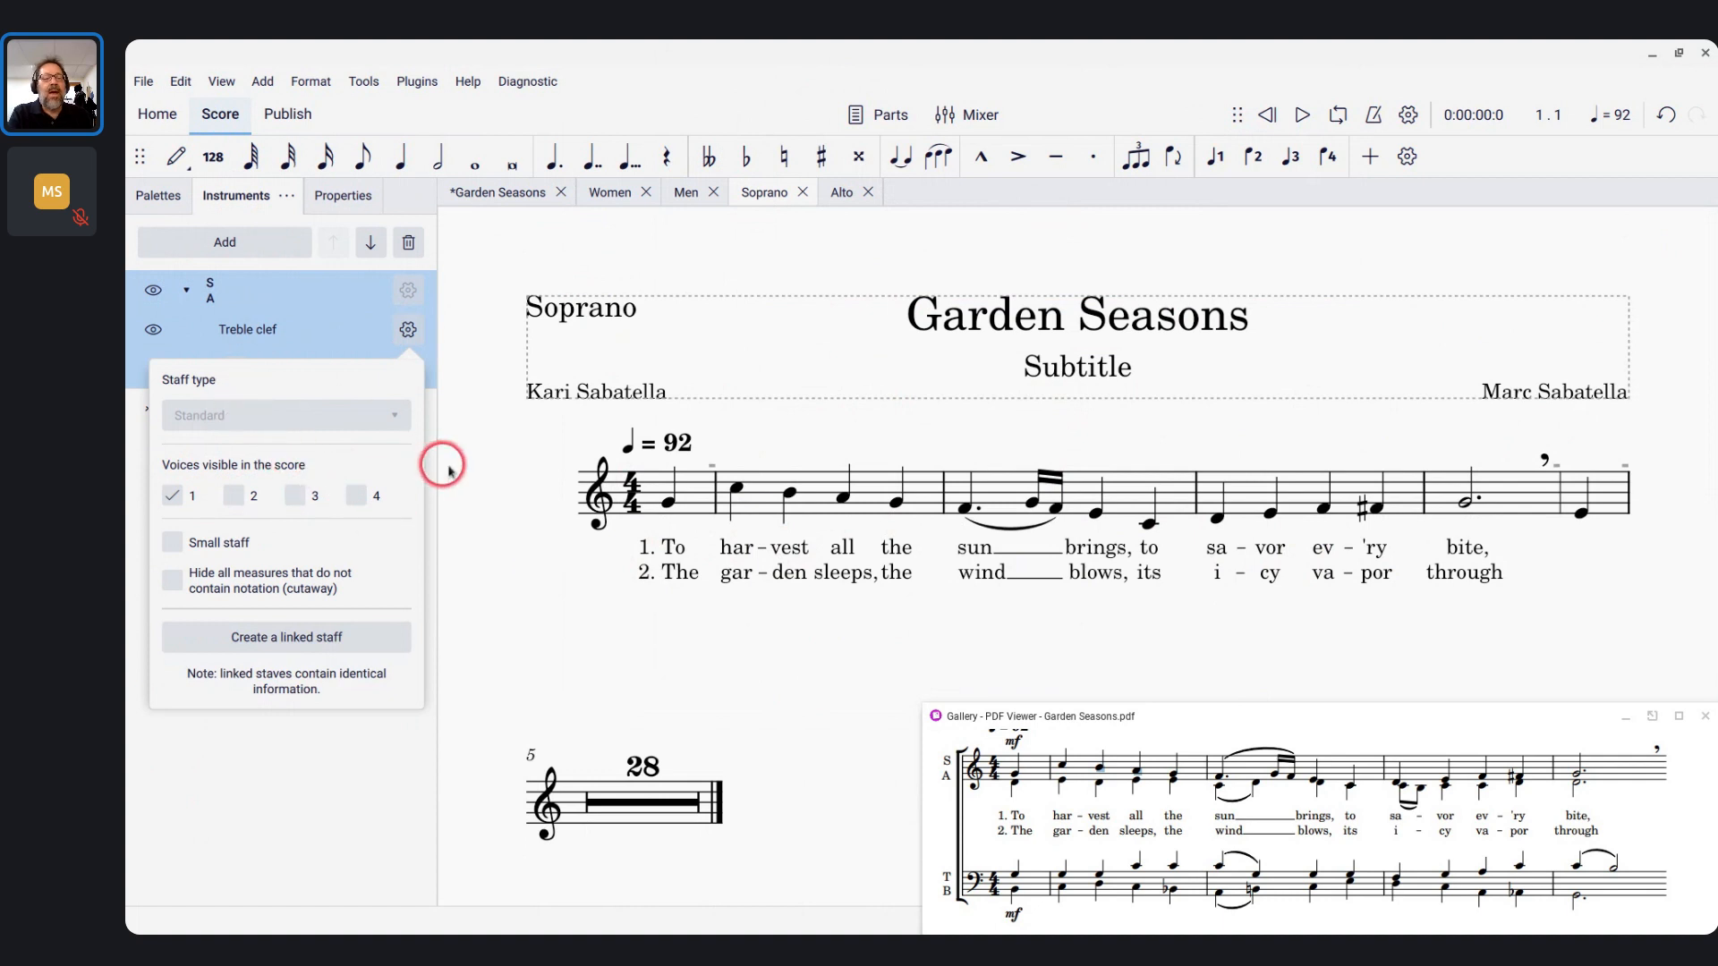
left_click(497, 479)
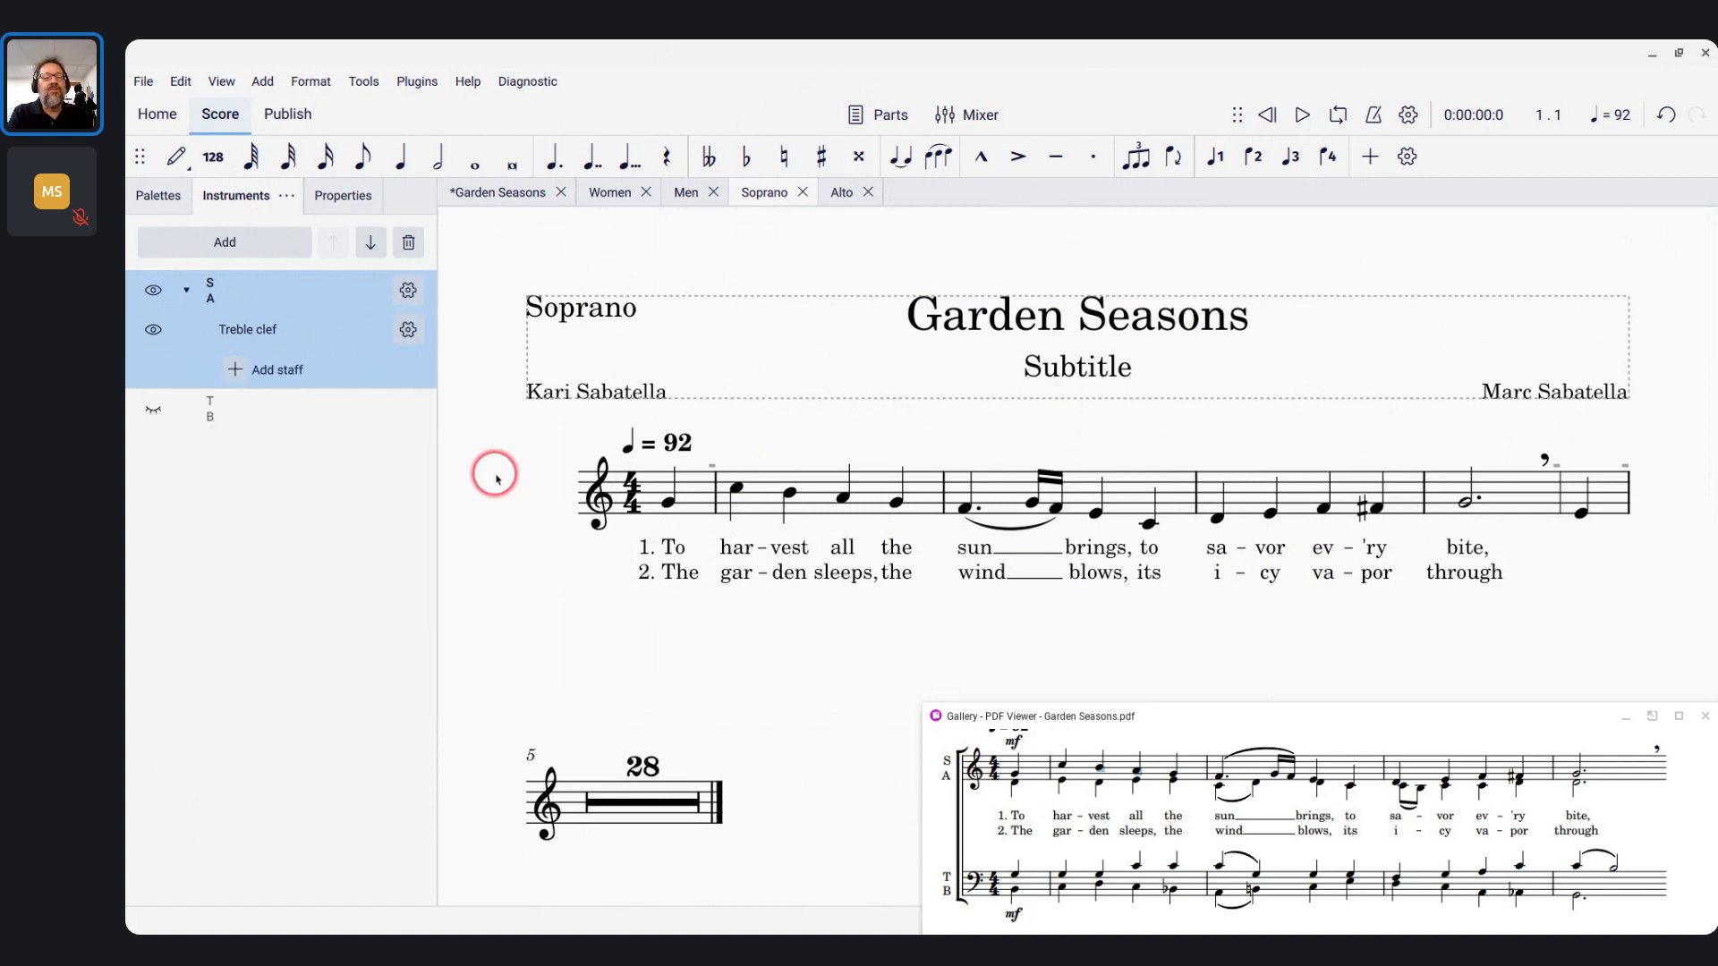
Show the S/A instrument in the Alto part and limit its treble-clef staff to voice 2, hiding voices 1, 3 and 4
left_click(846, 193)
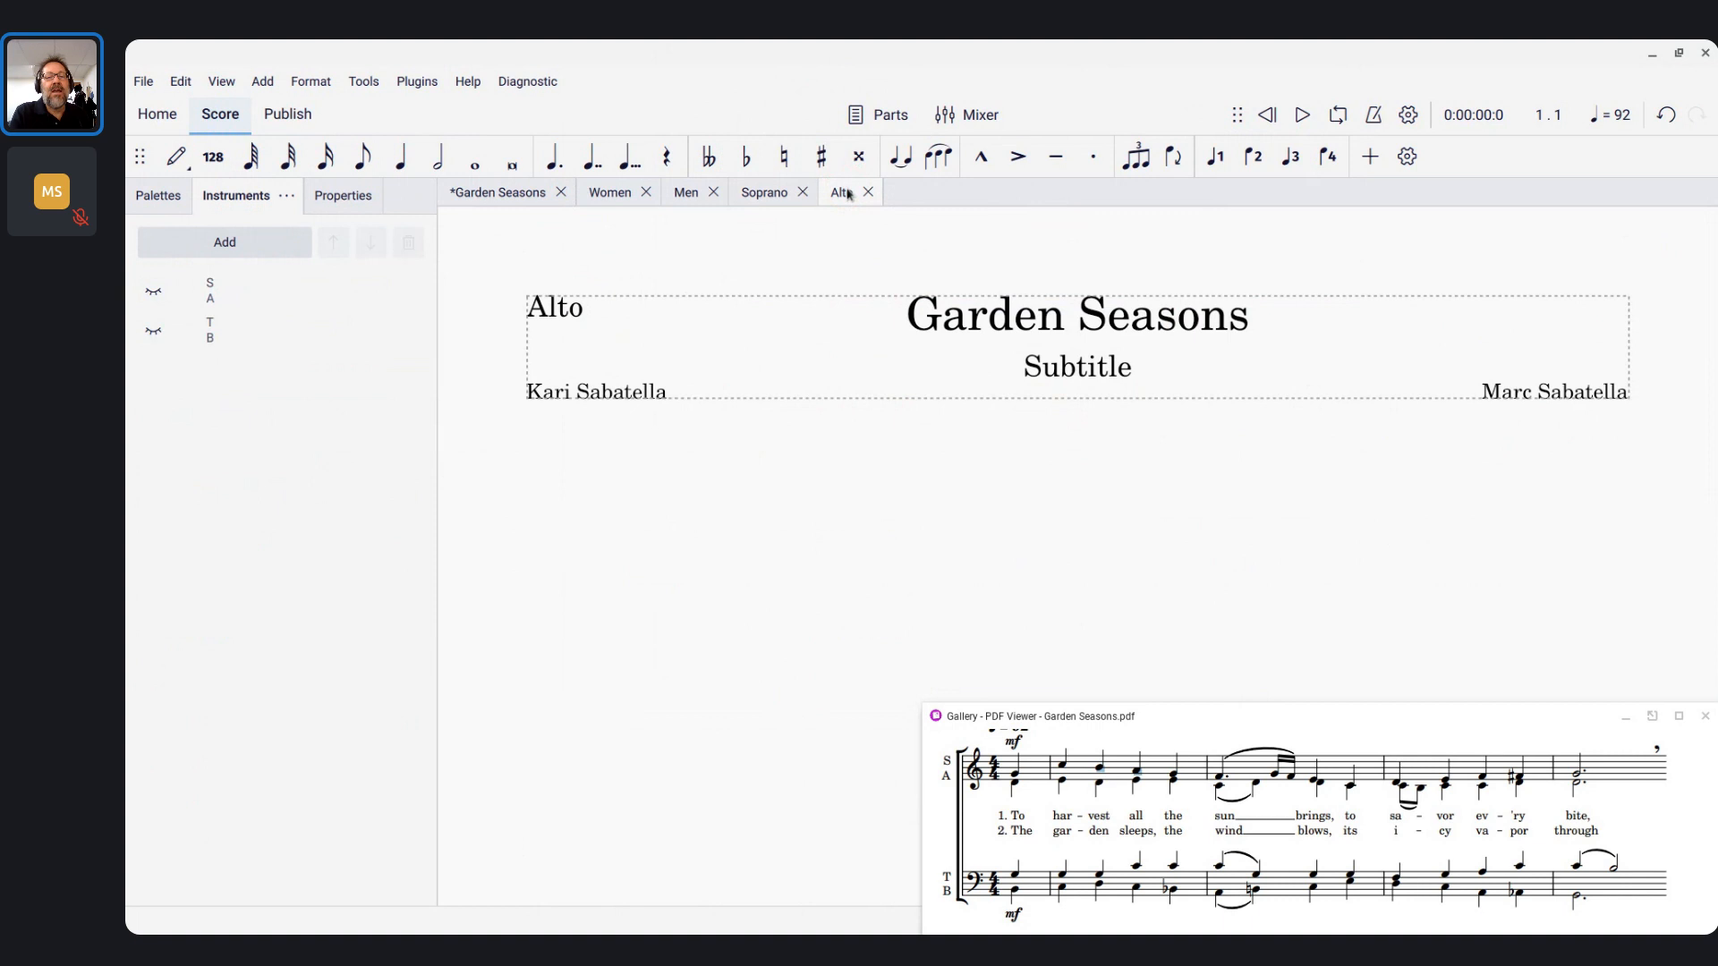
left_click(154, 291)
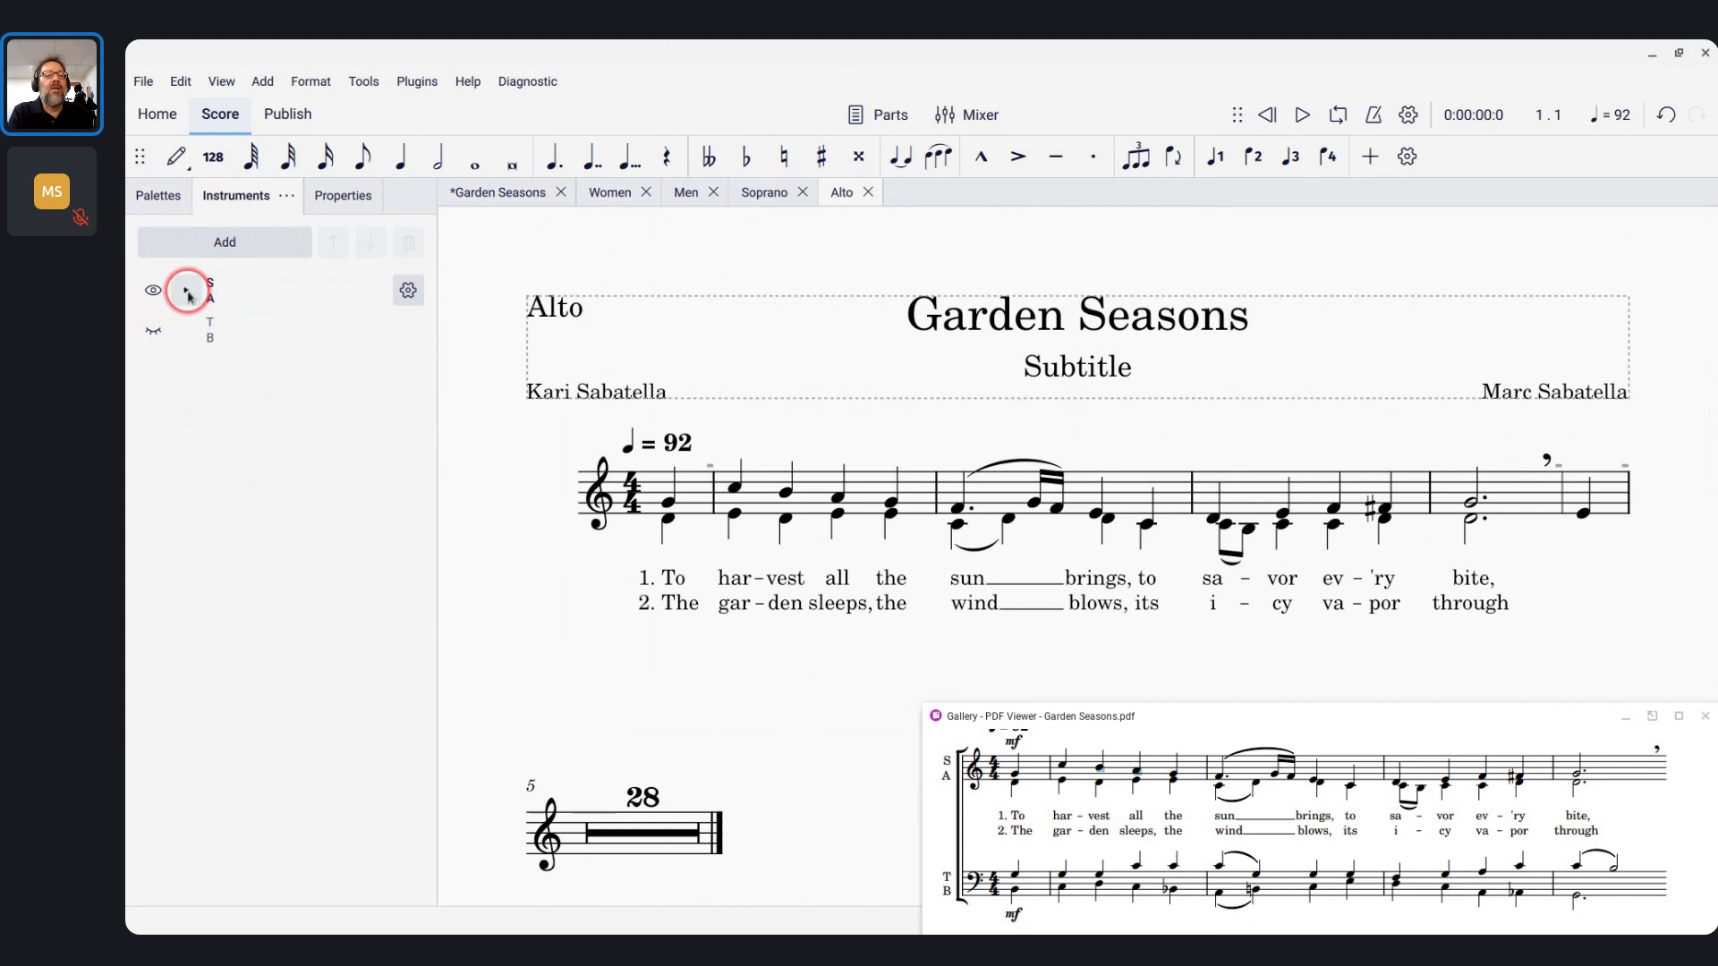
left_click(187, 290)
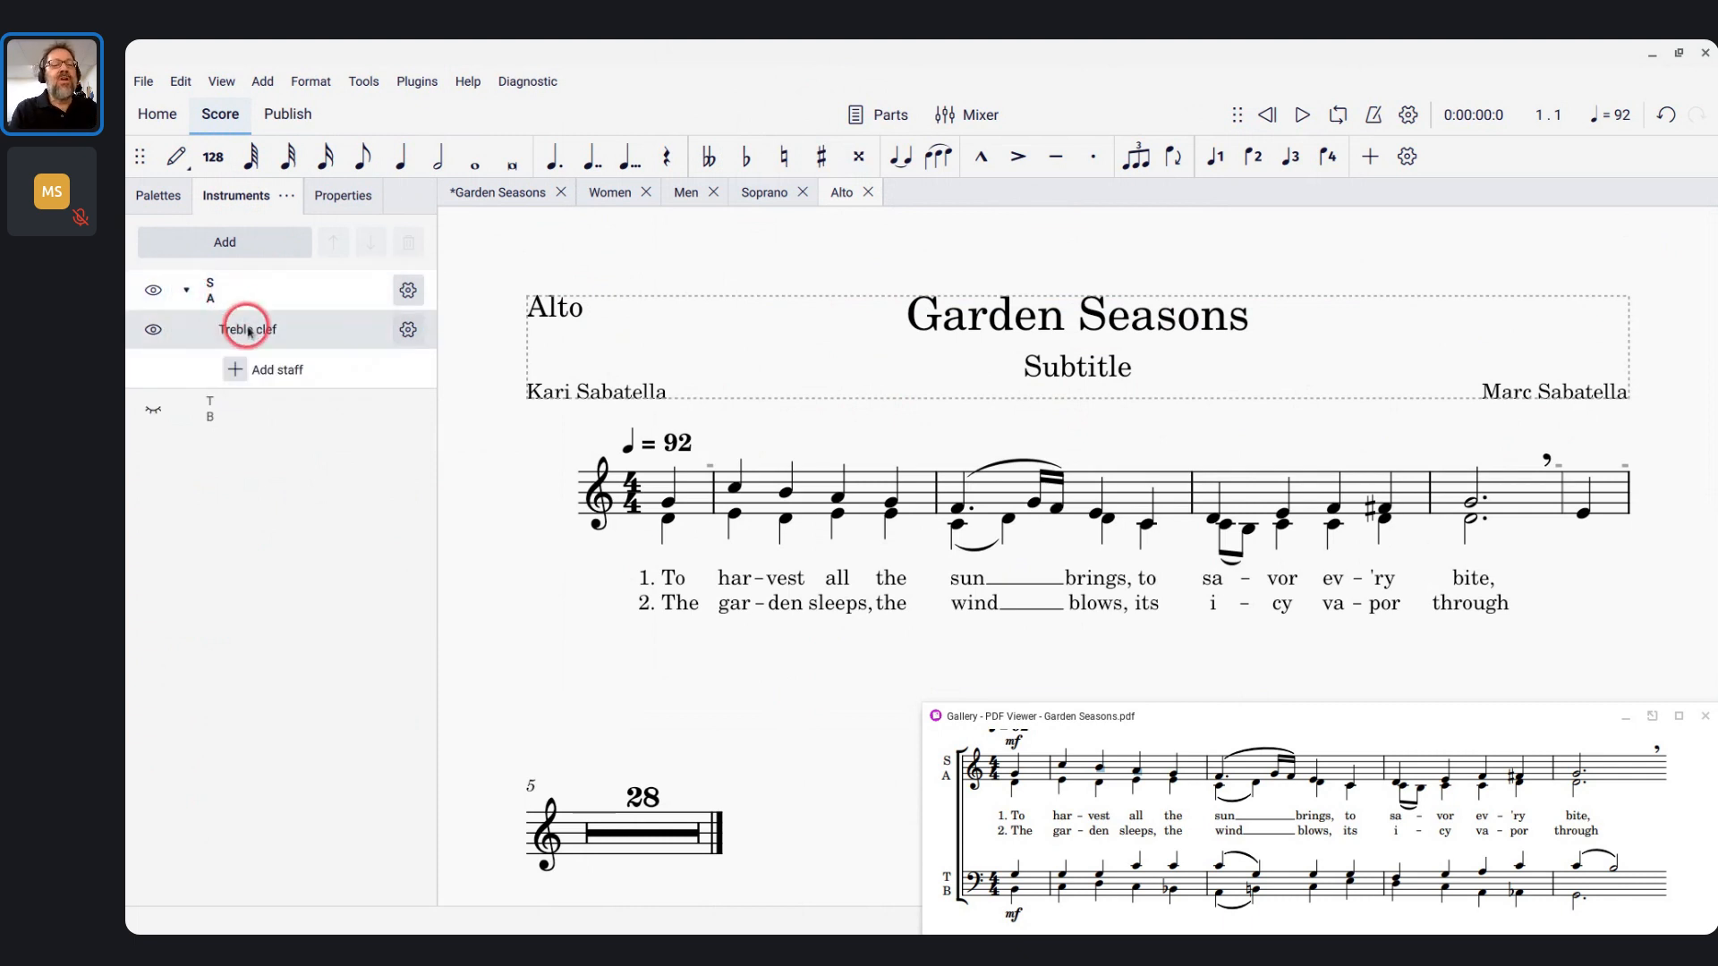
left_click(408, 332)
left_click(231, 499)
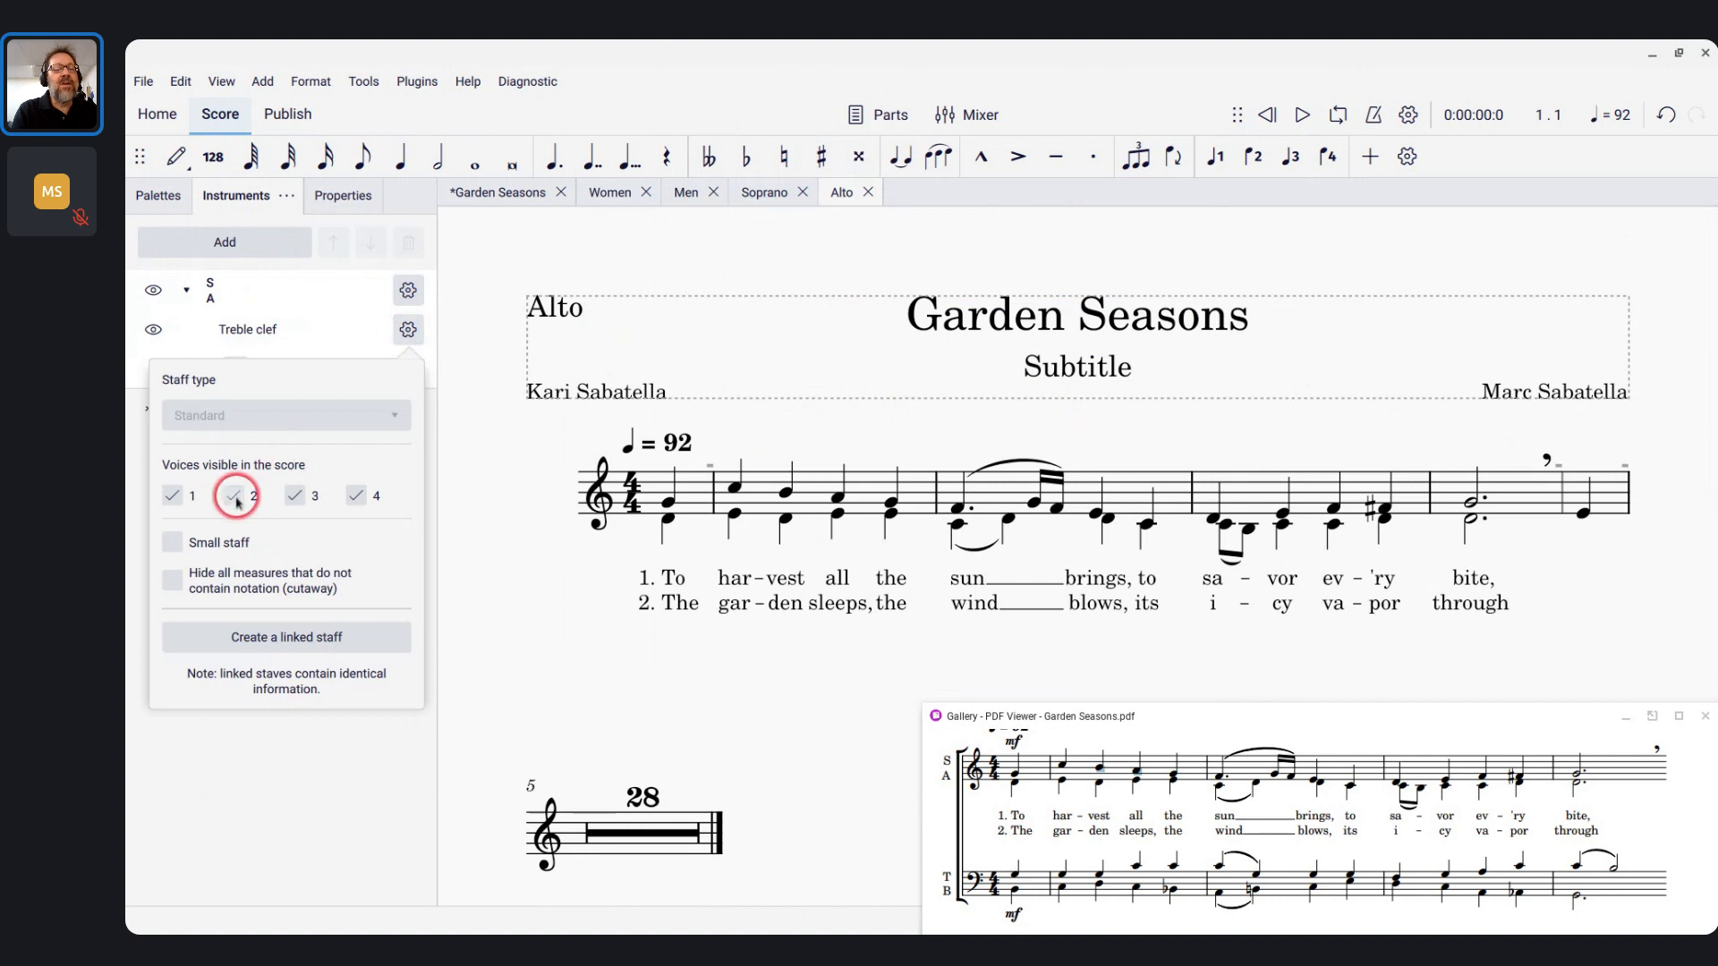
left_click(171, 496)
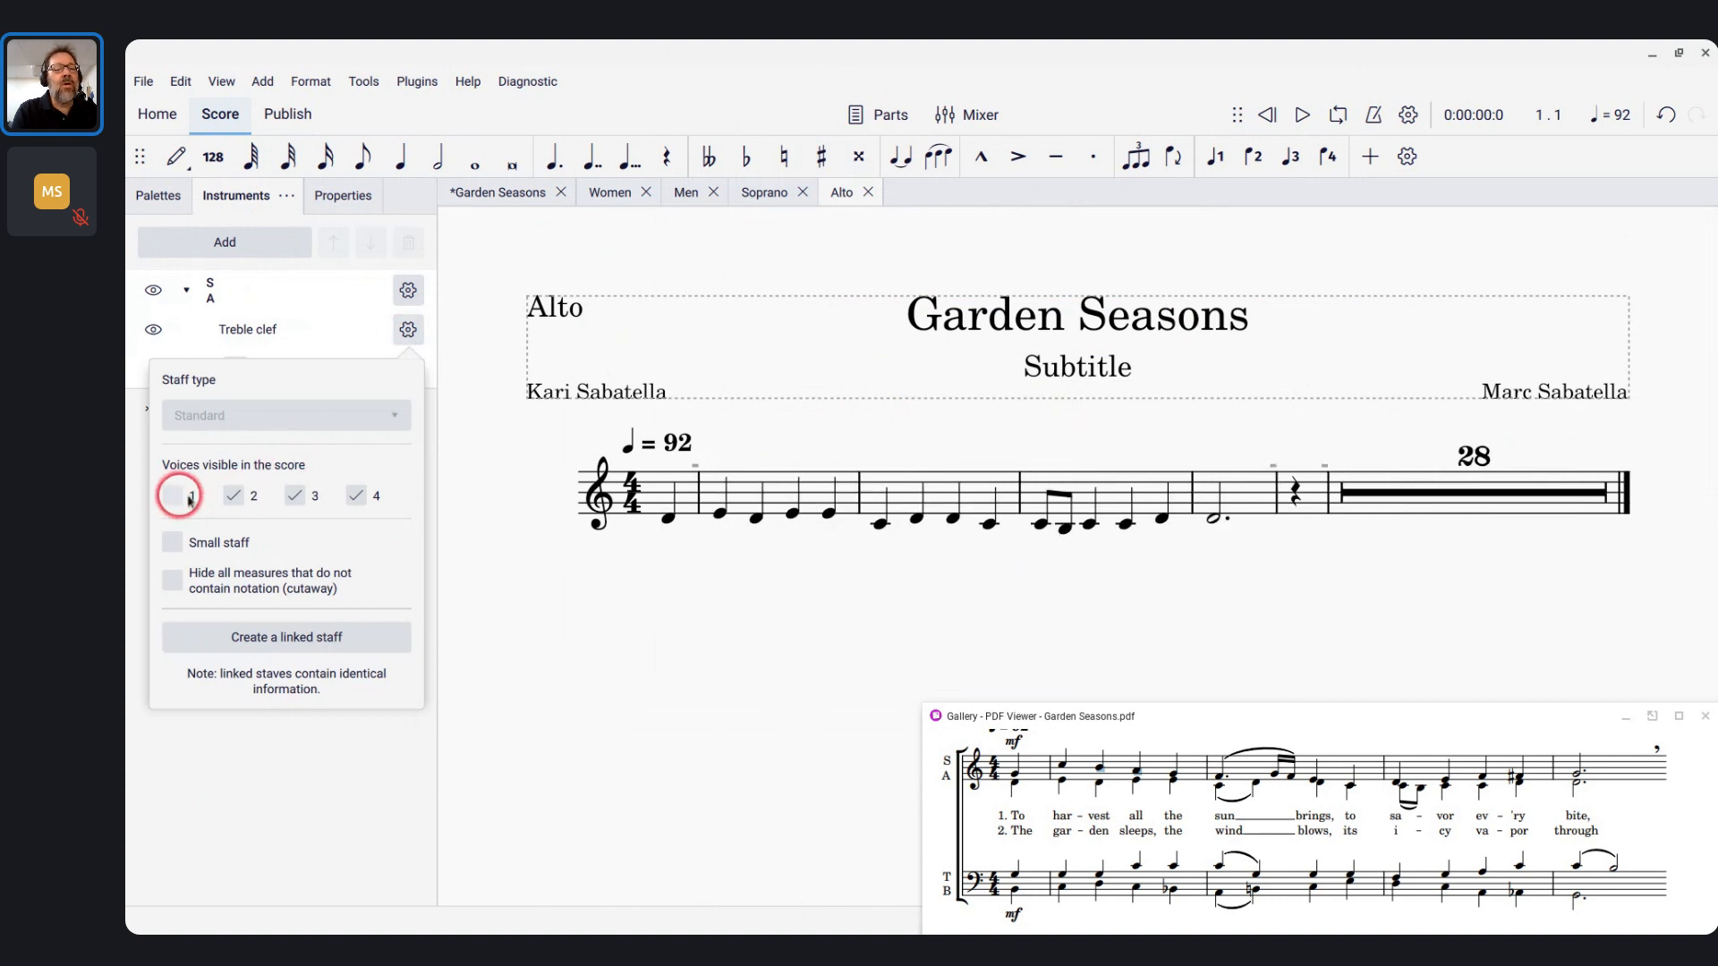
left_click(357, 495)
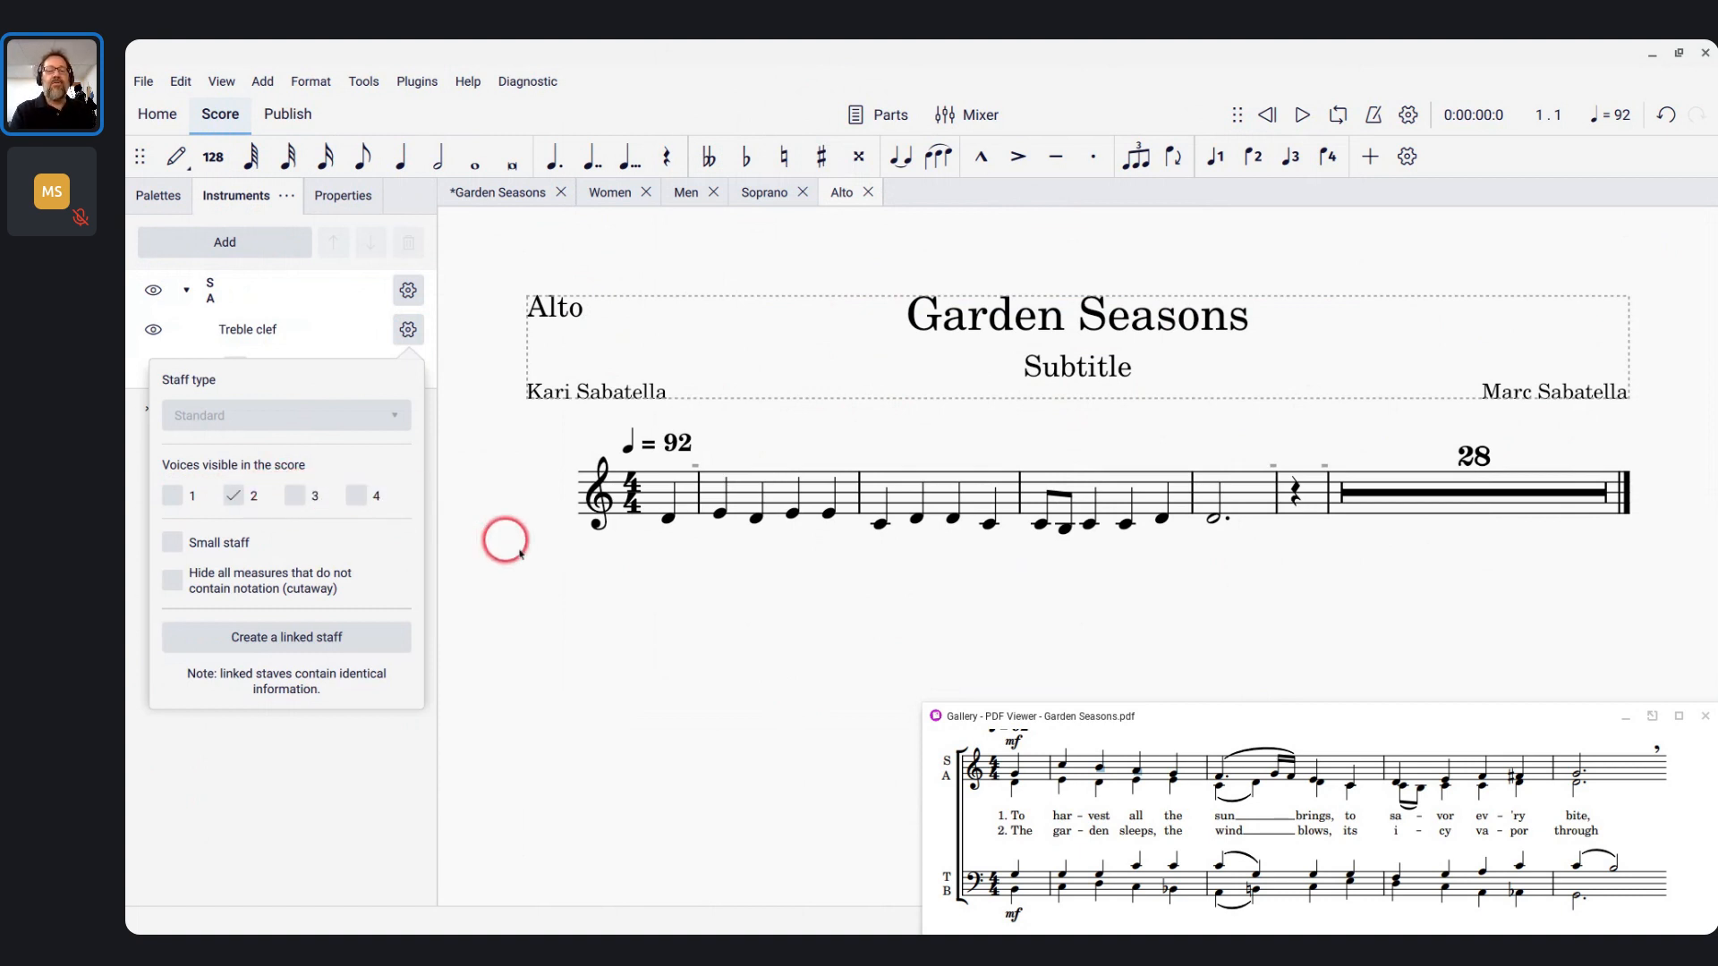
left_click(577, 619)
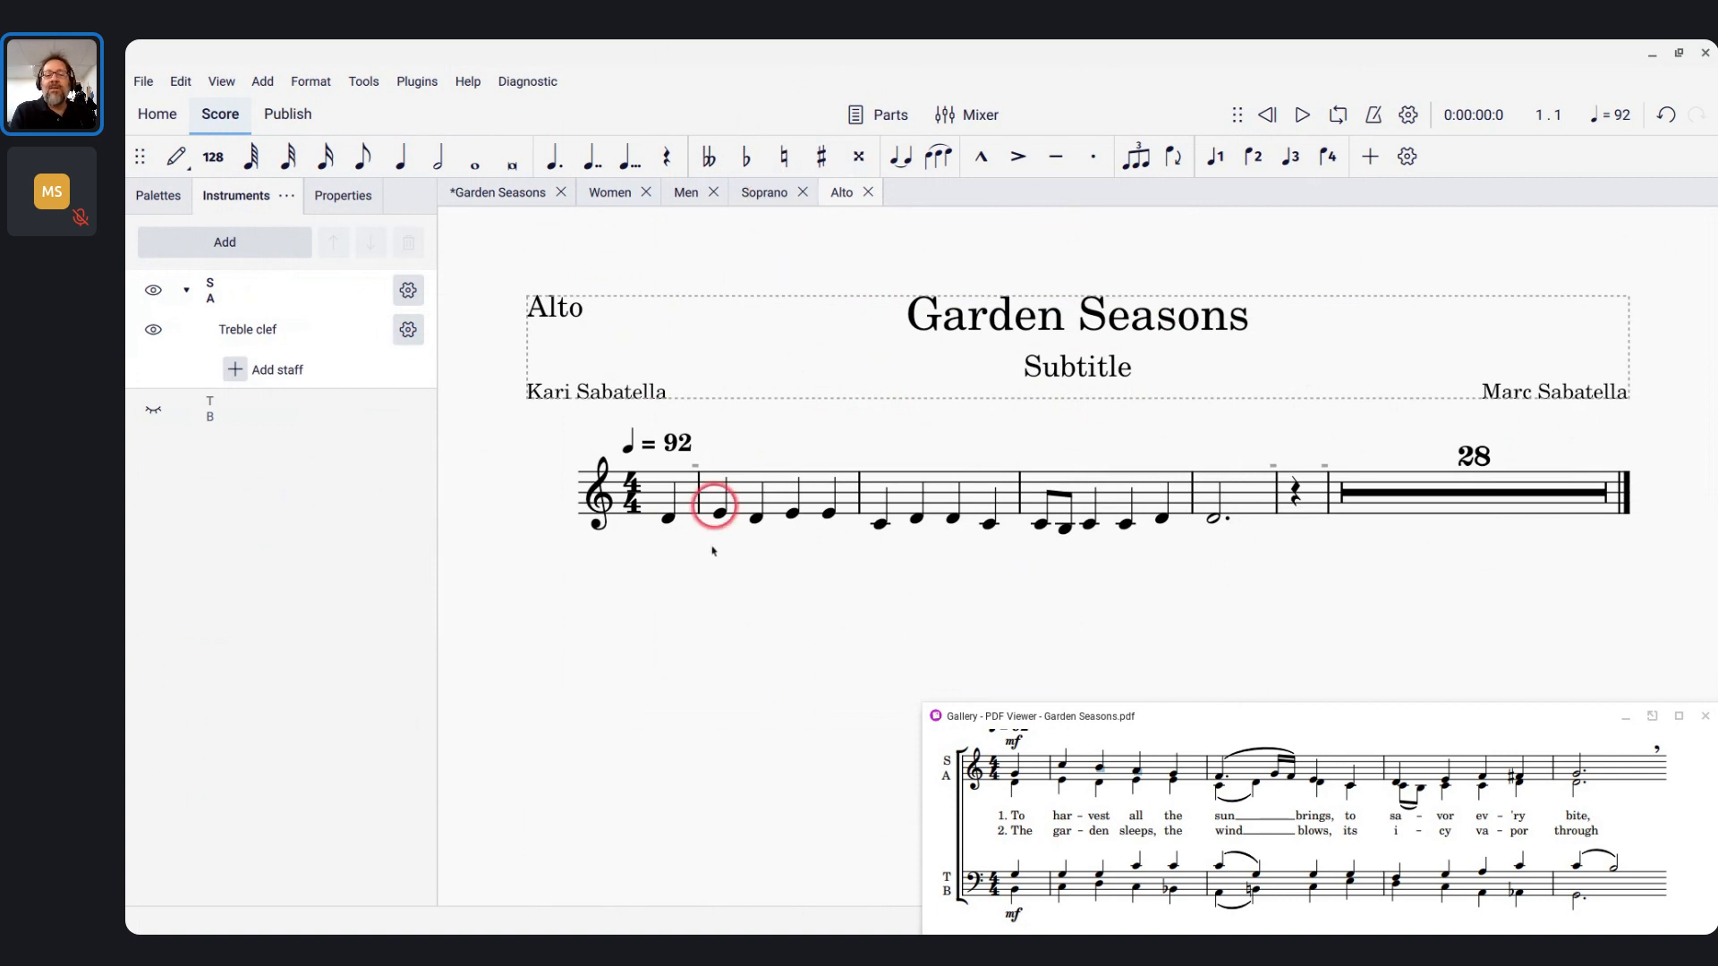
Compare the Soprano part with the full Garden Seasons score
left_click(760, 196)
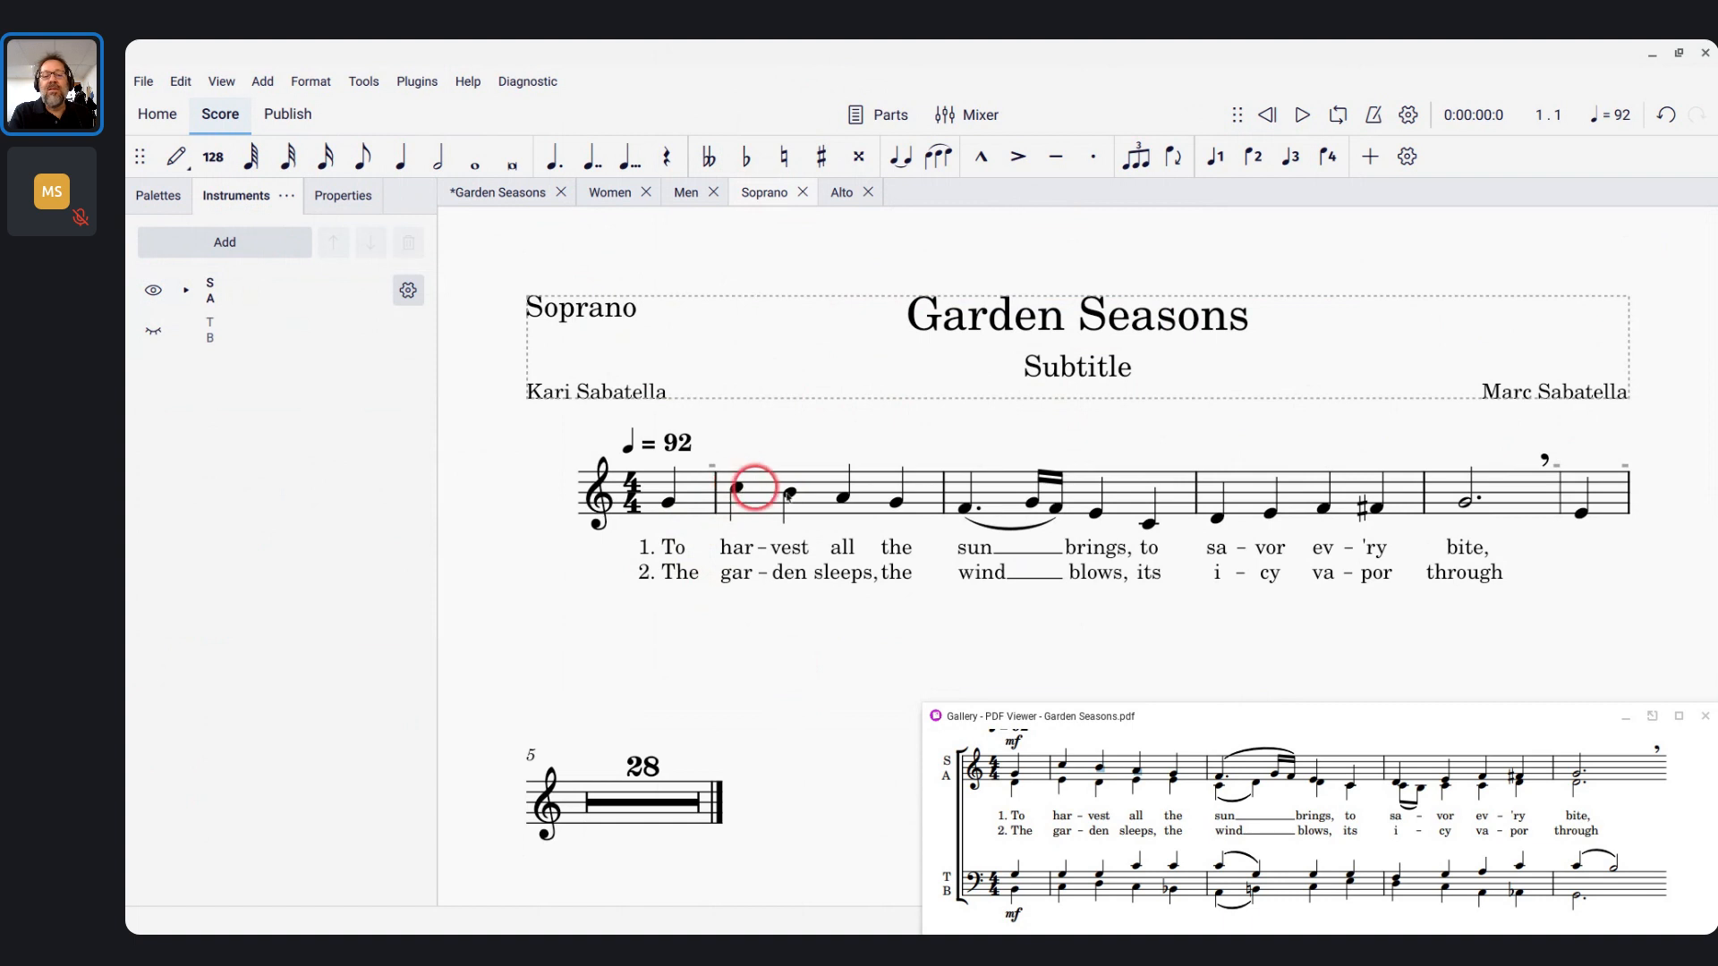
left_click(518, 191)
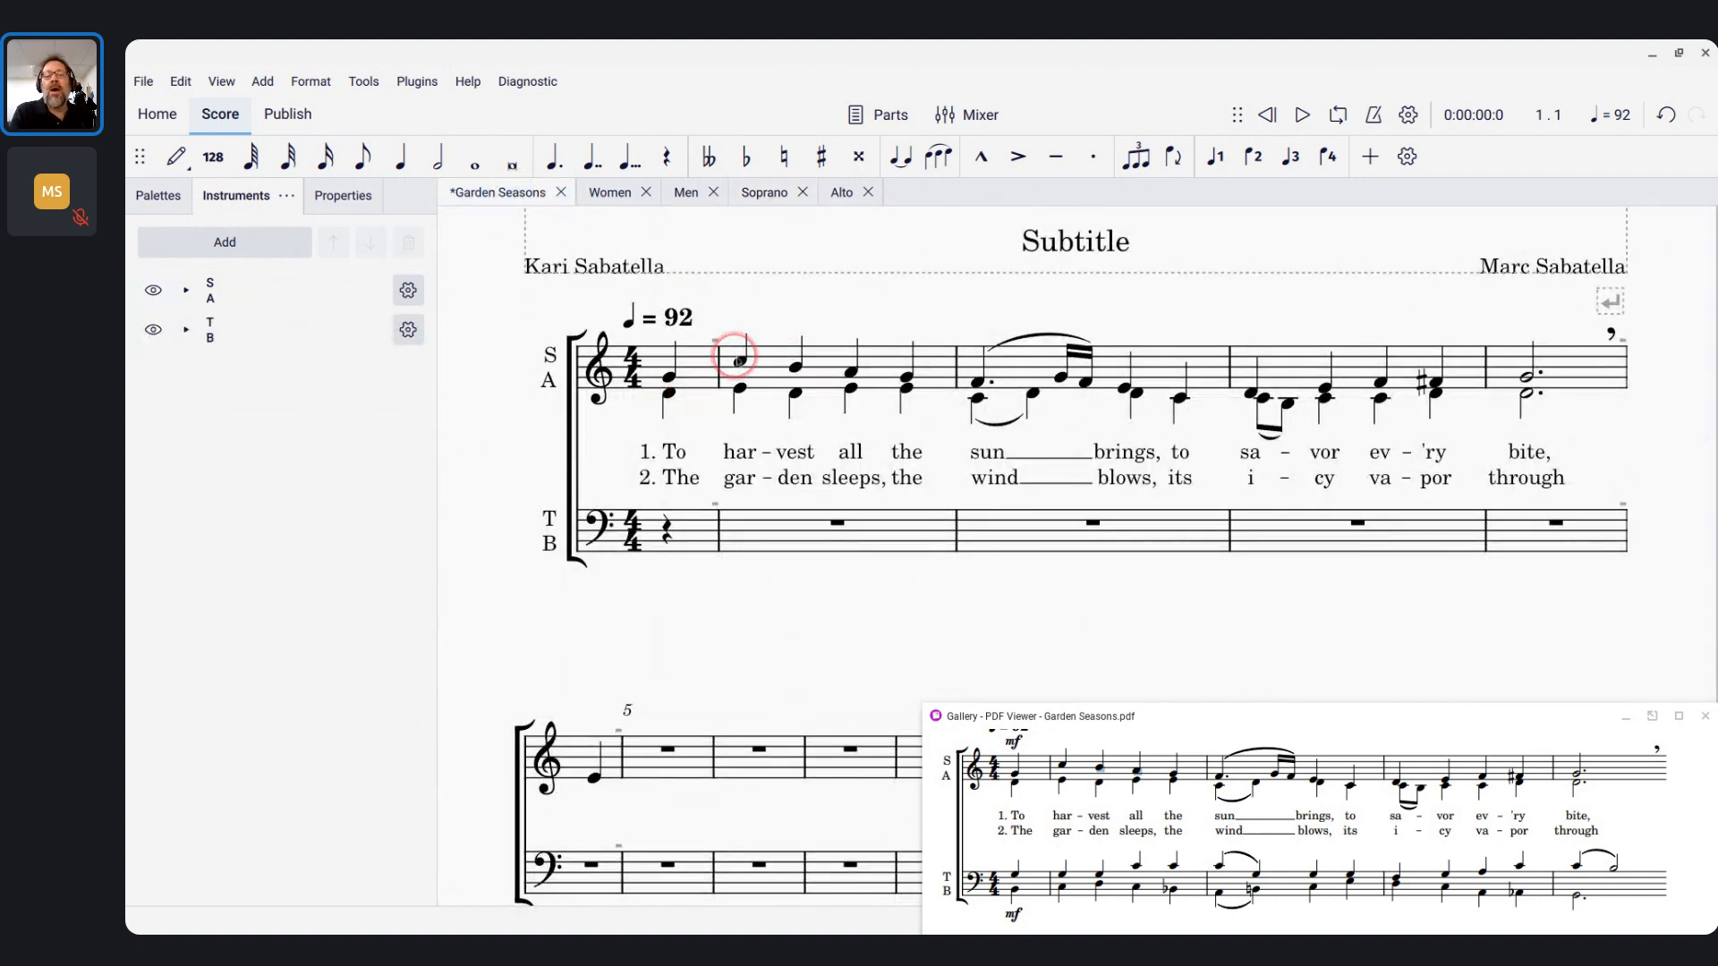
left_click(768, 191)
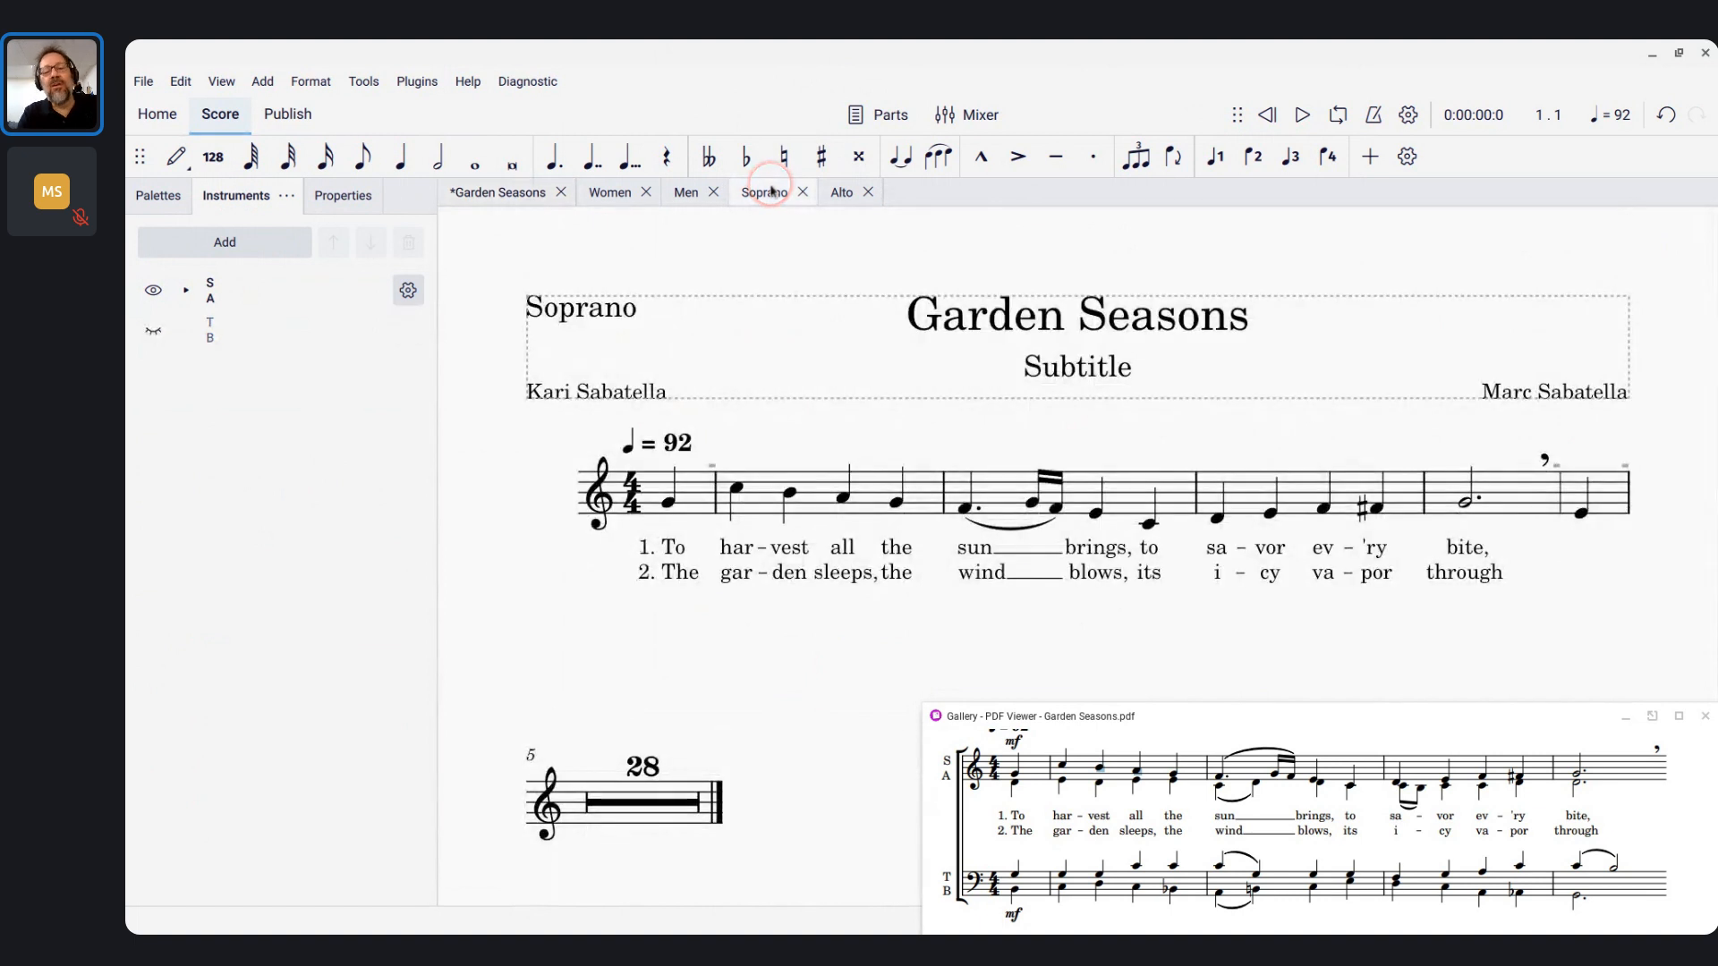
Add the lyrics "To har-vest" in the Alto part, starting from its first note
left_click(846, 200)
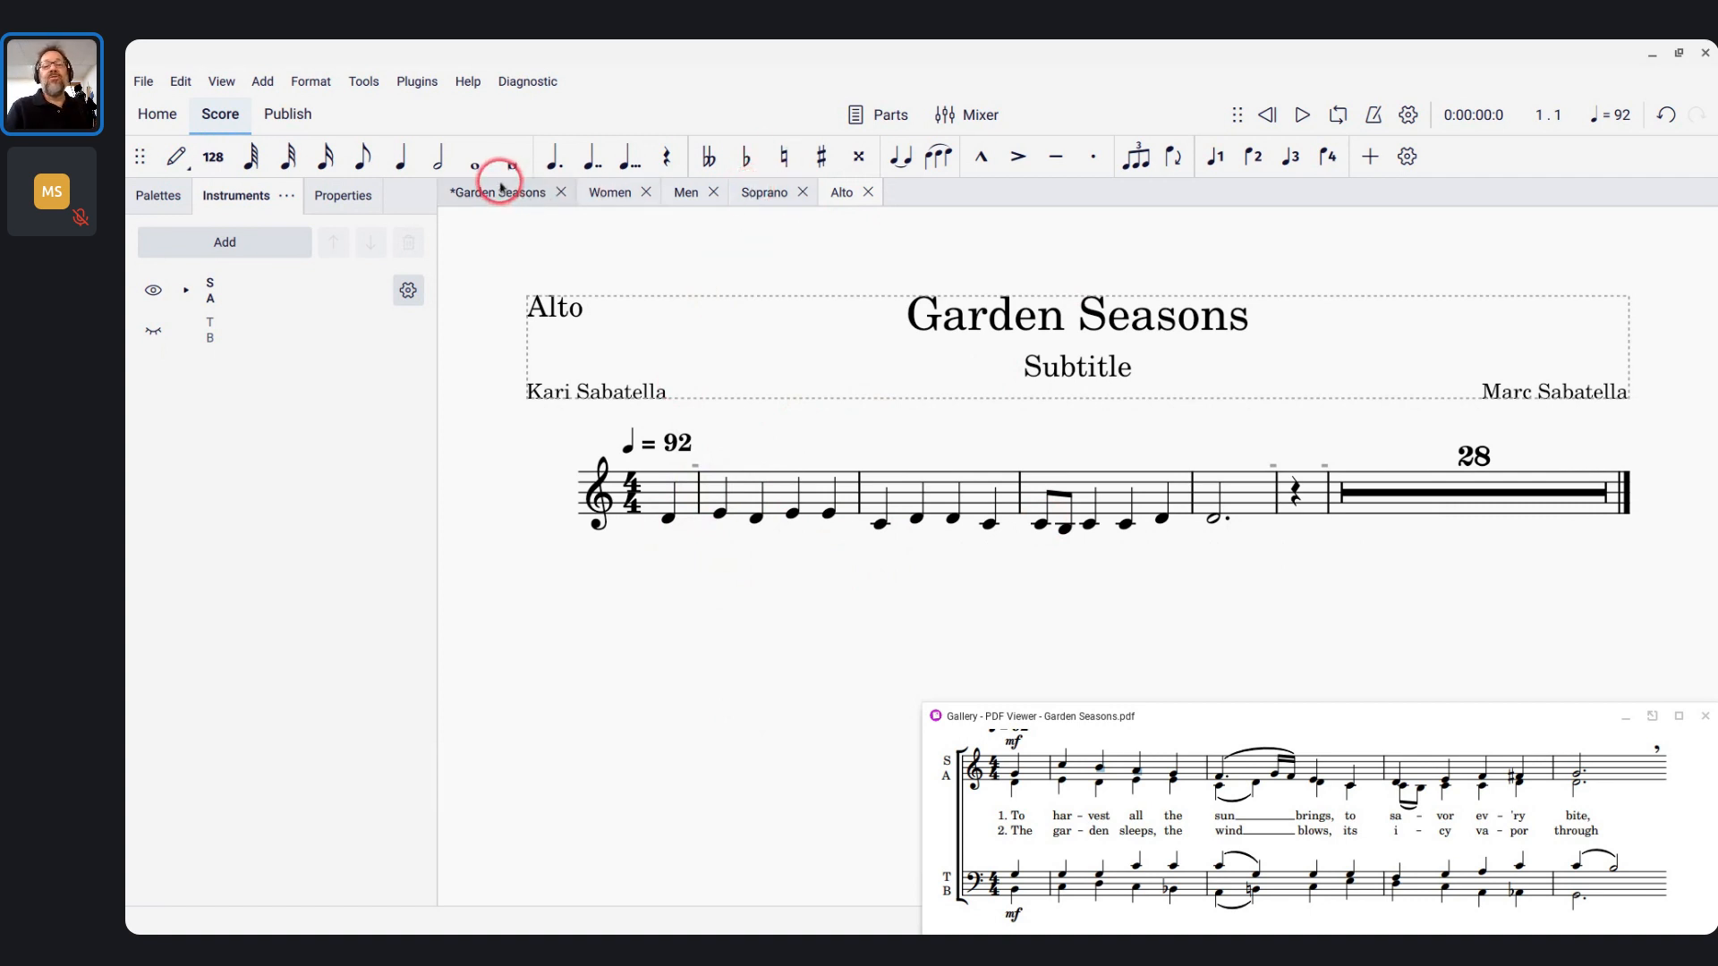
left_click(668, 519)
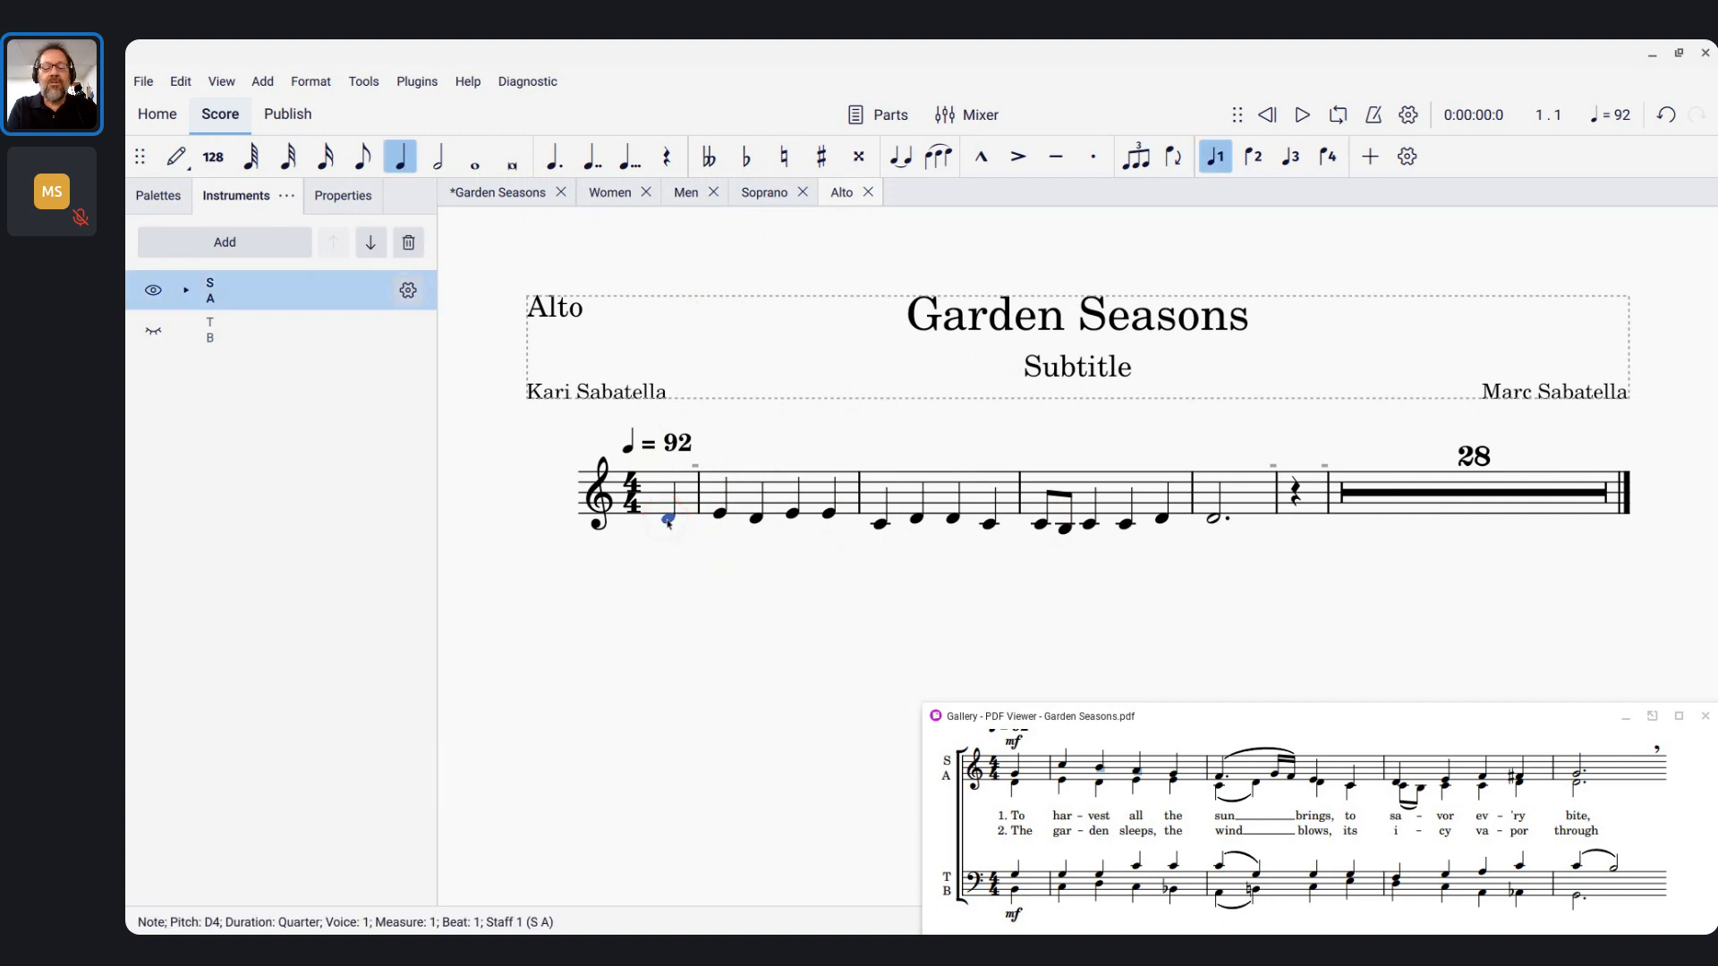
key("ctrl+l")
type("To")
key("space")
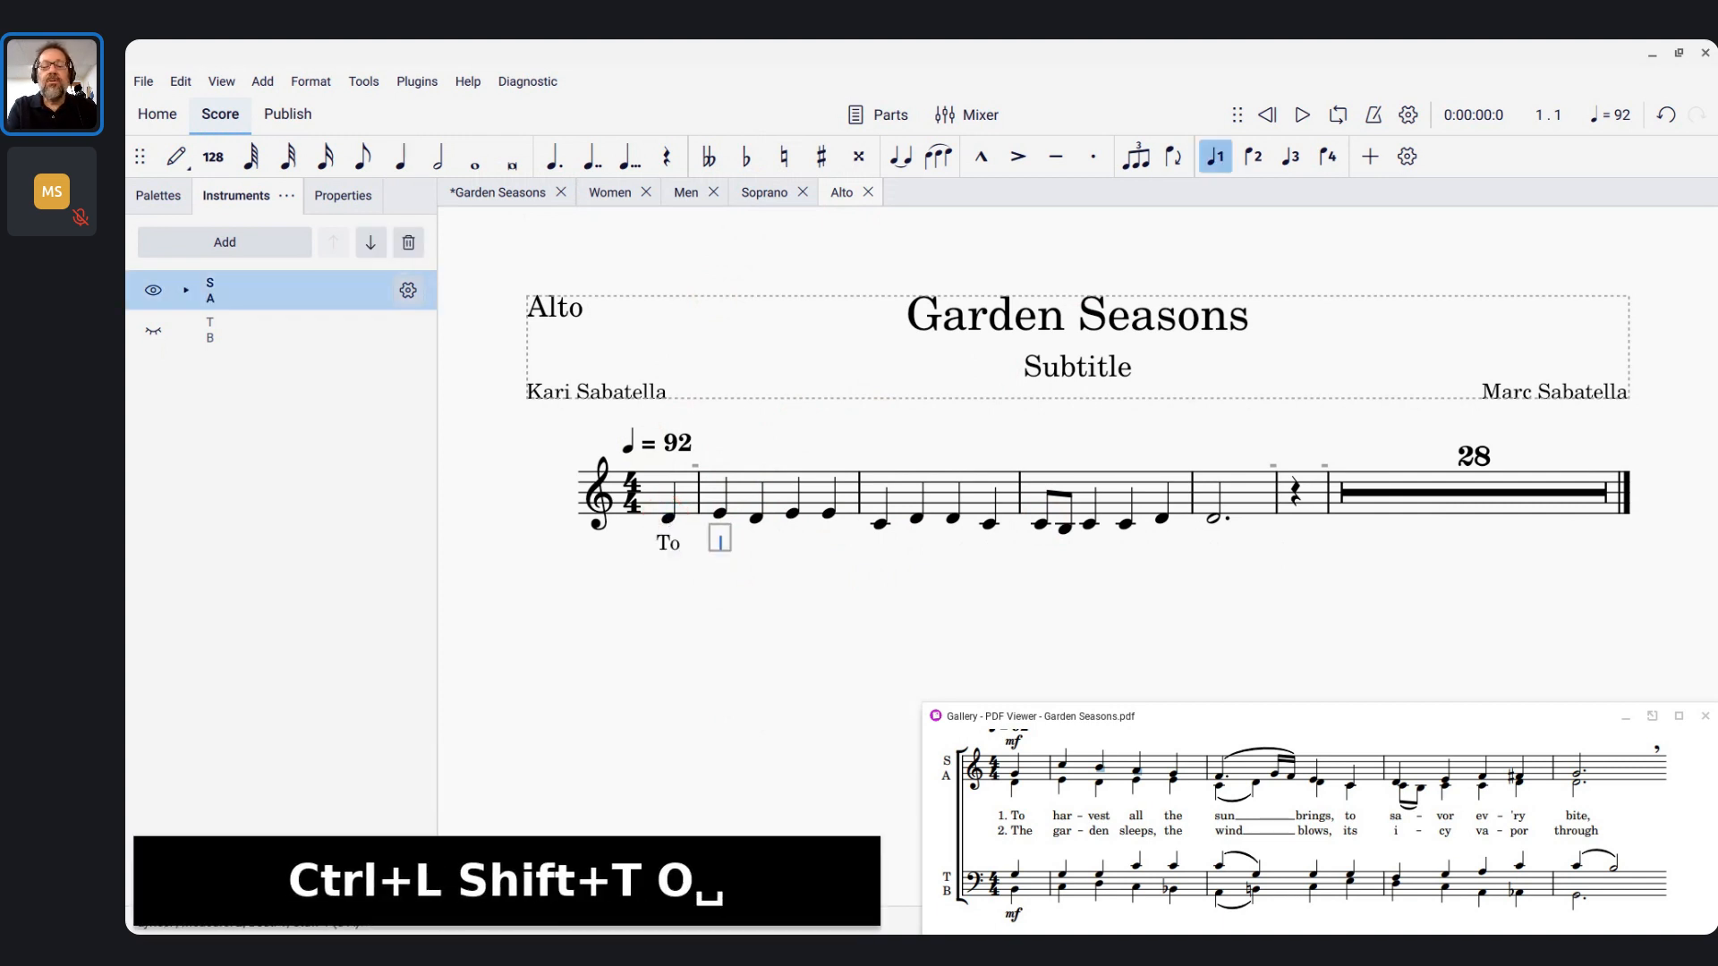
type("har")
key("minus")
type("vest")
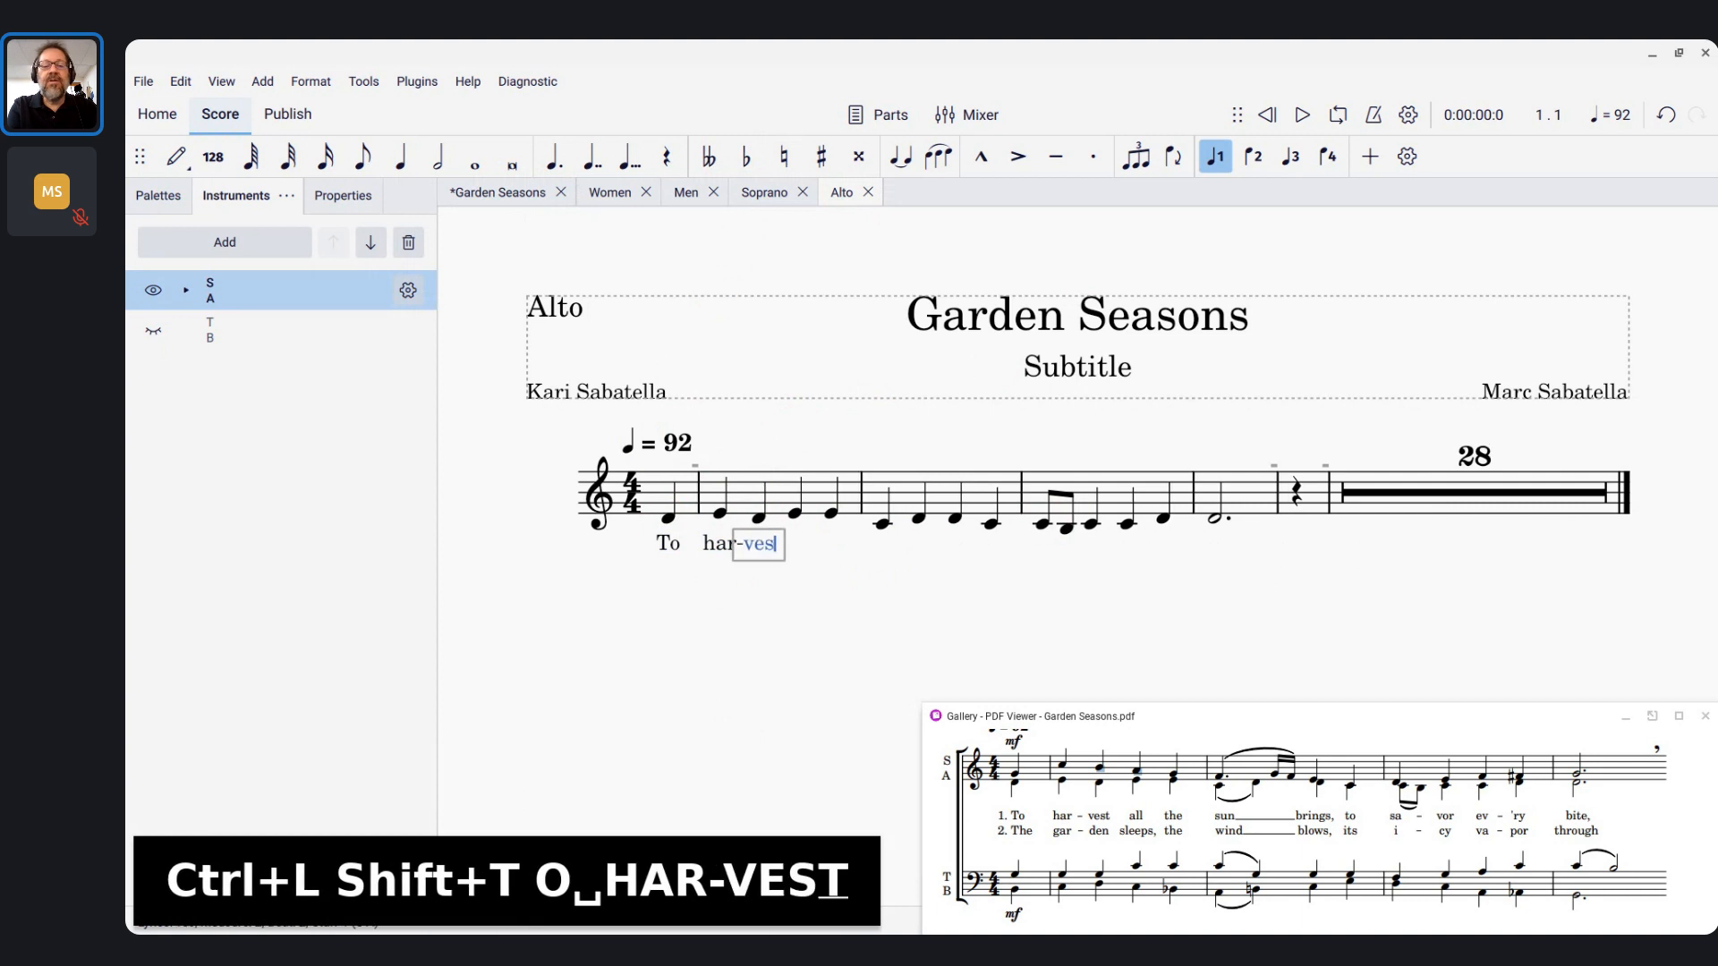
key("Escape")
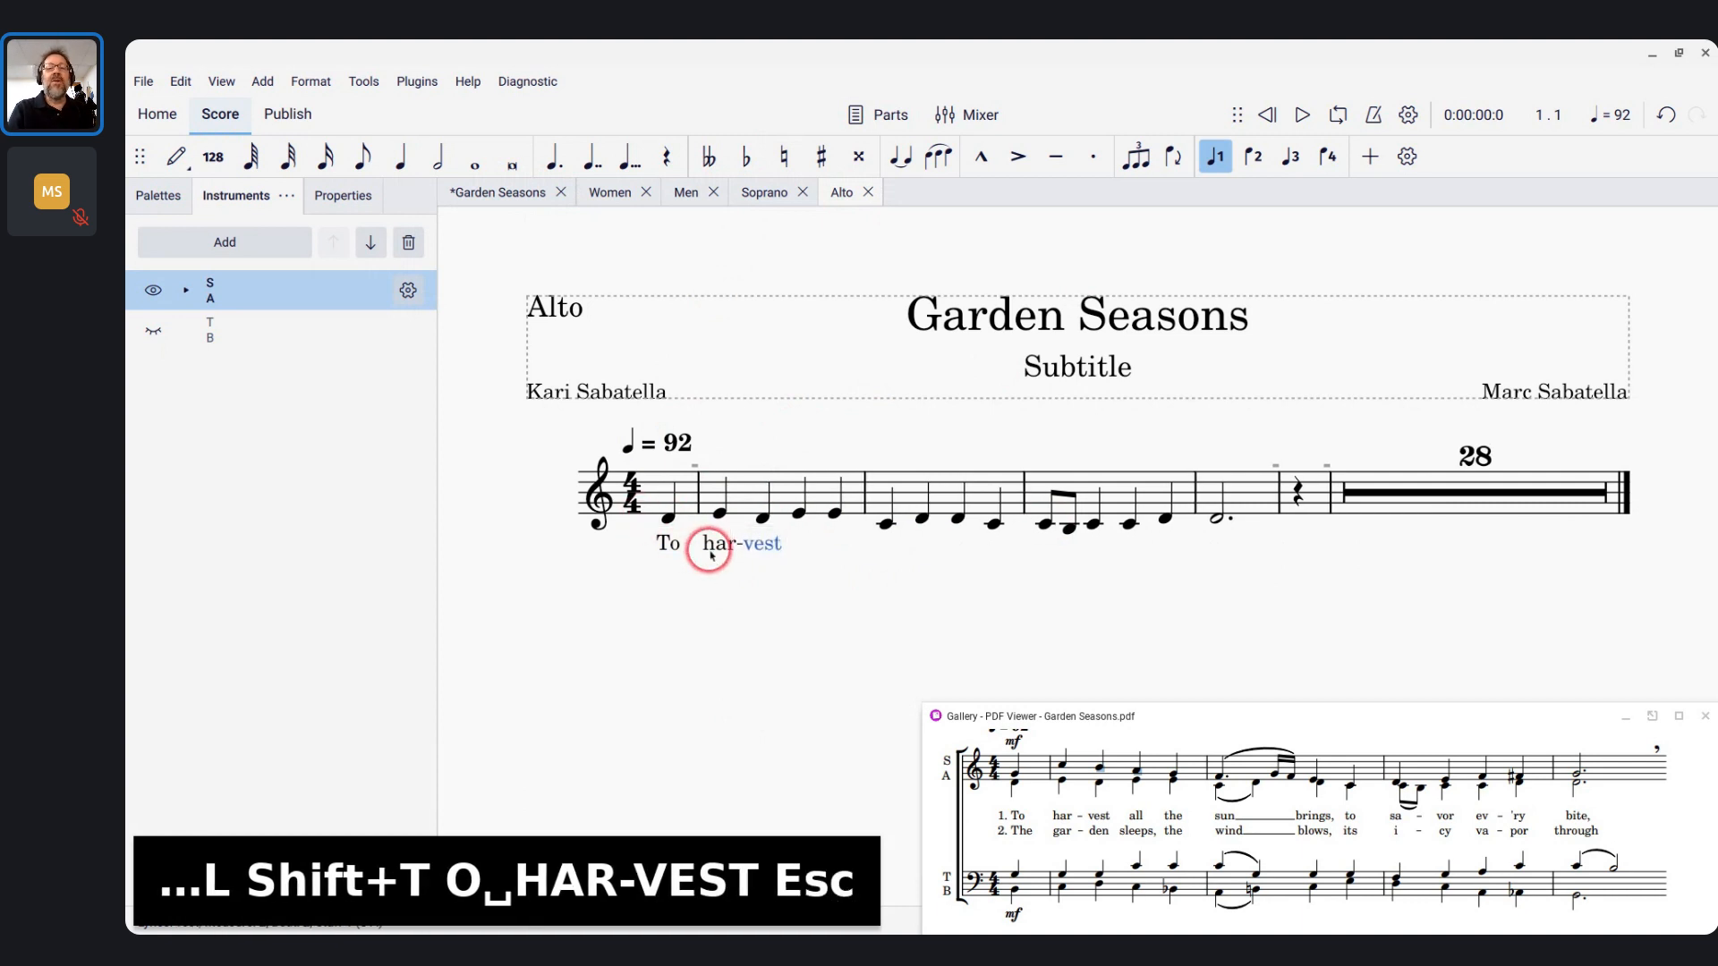
Inspect how the soprano and alto lyrics overlap at the first note of the full score
left_click(502, 203)
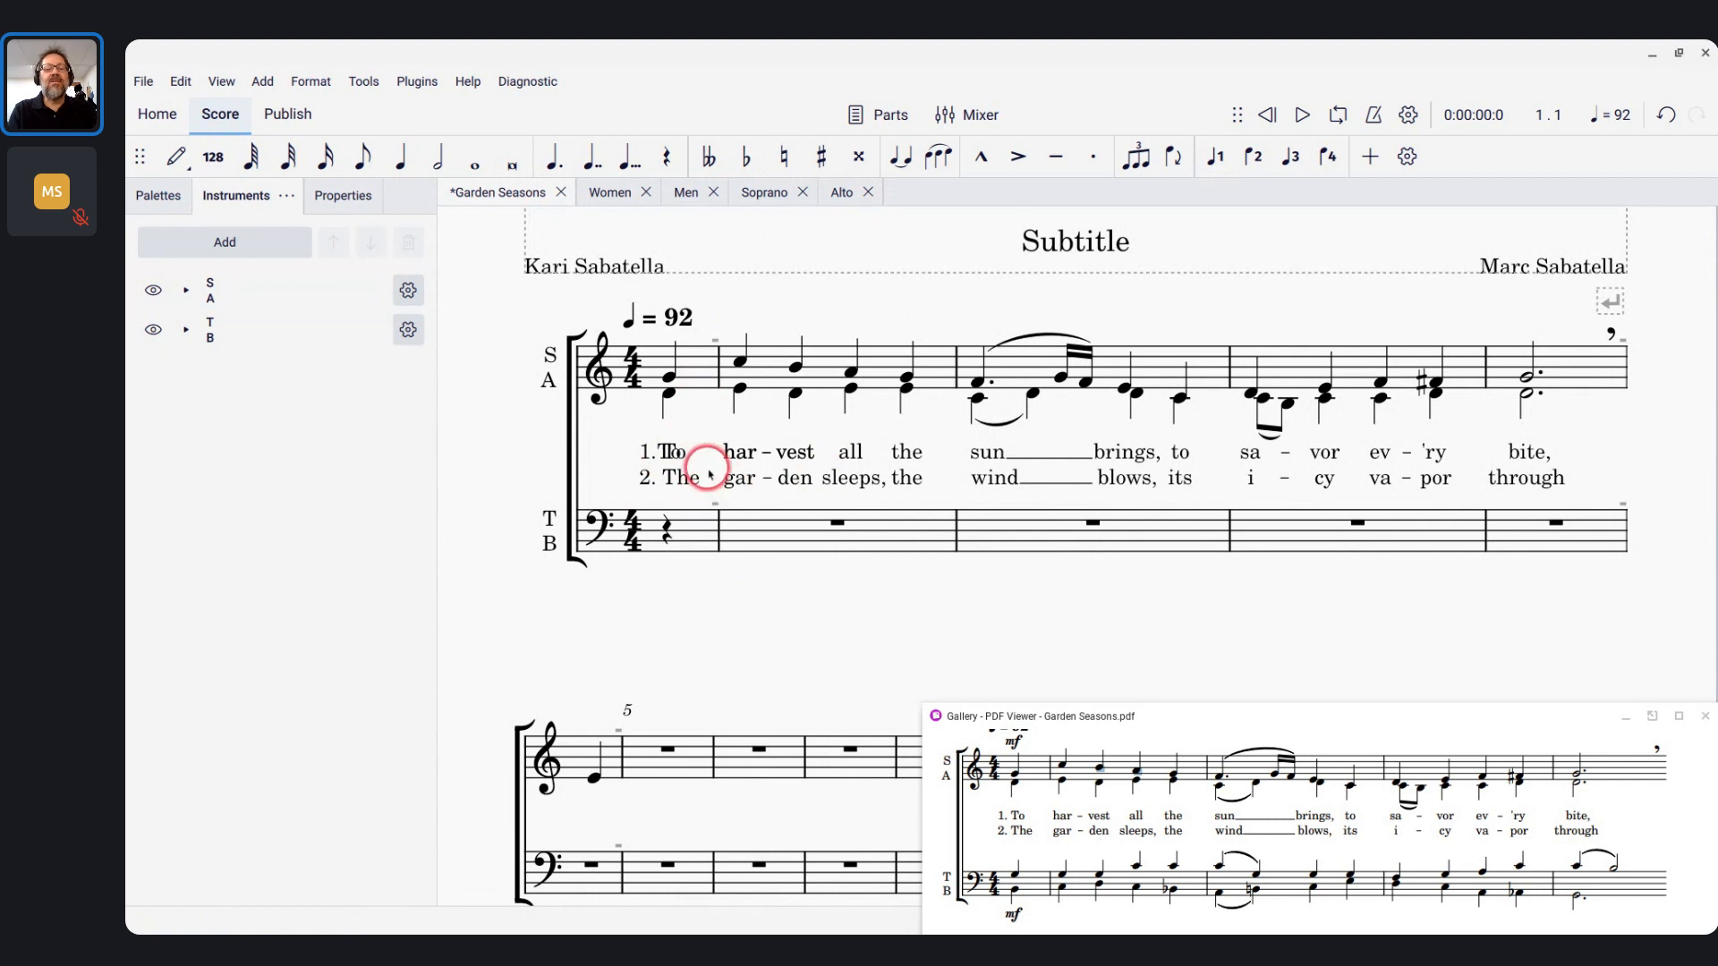
scroll(706, 472, "up", 8)
scroll(709, 475, "left", 1)
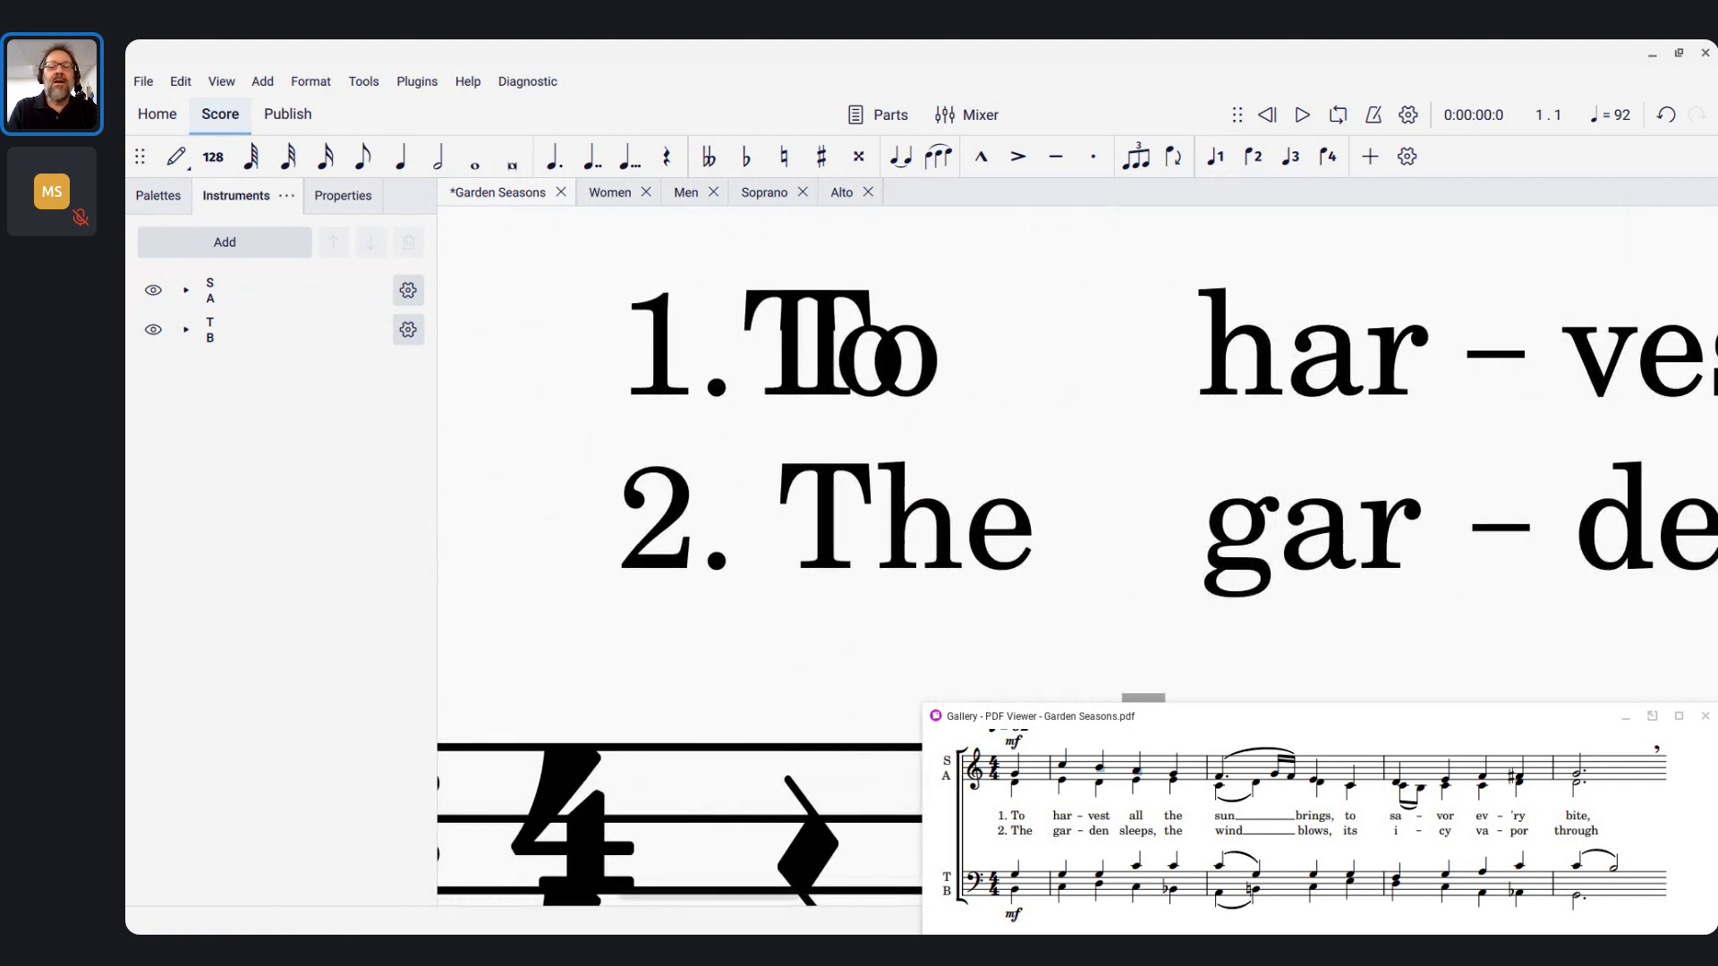
Select all lyrics in the same voice as the alto's overlapping "To" and make them invisible in the full score
left_click(920, 366)
left_click(749, 298)
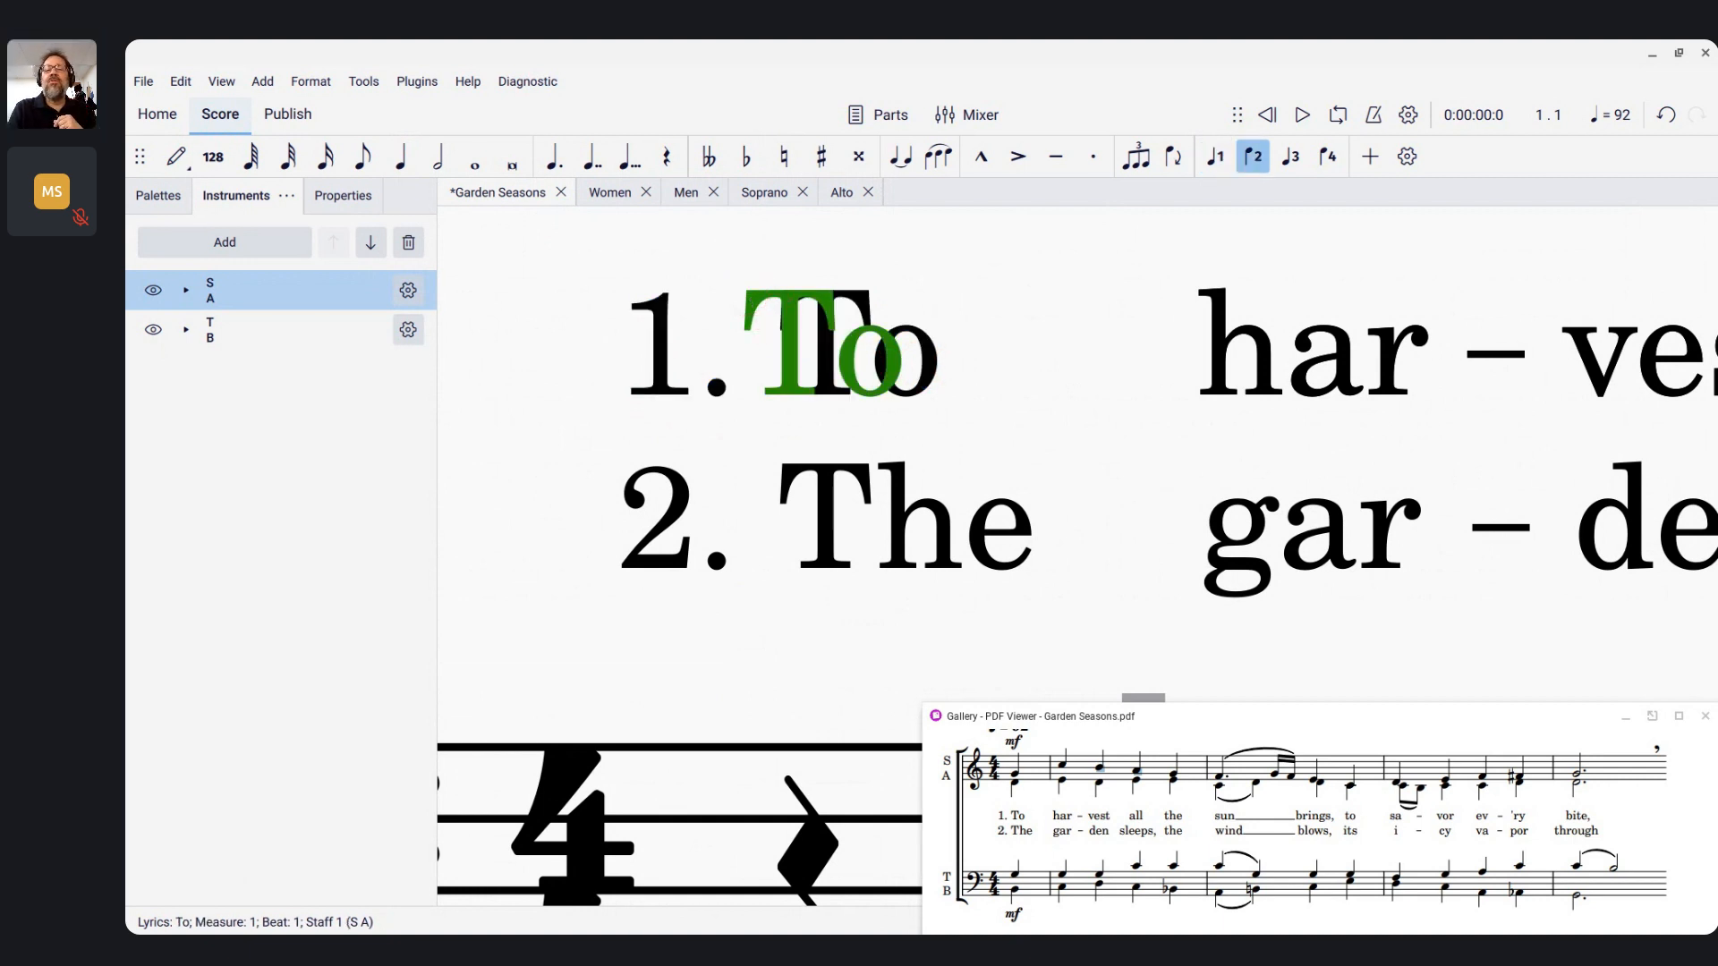
right_click(749, 298)
left_click(818, 483)
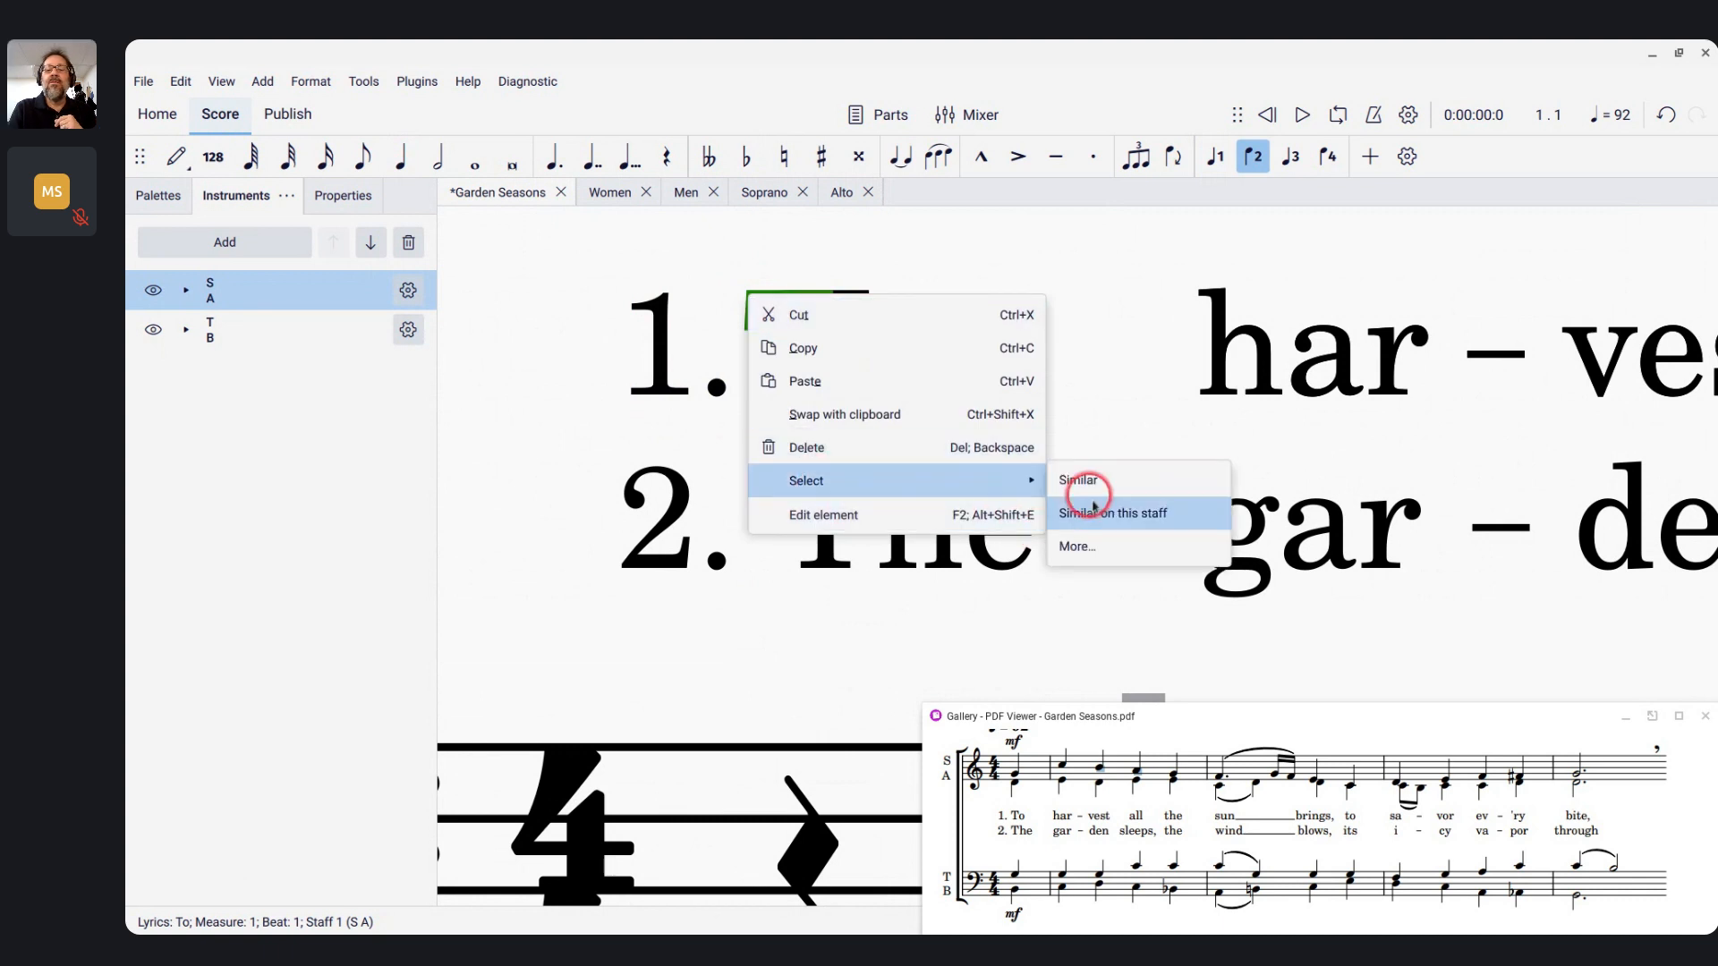
left_click(1093, 540)
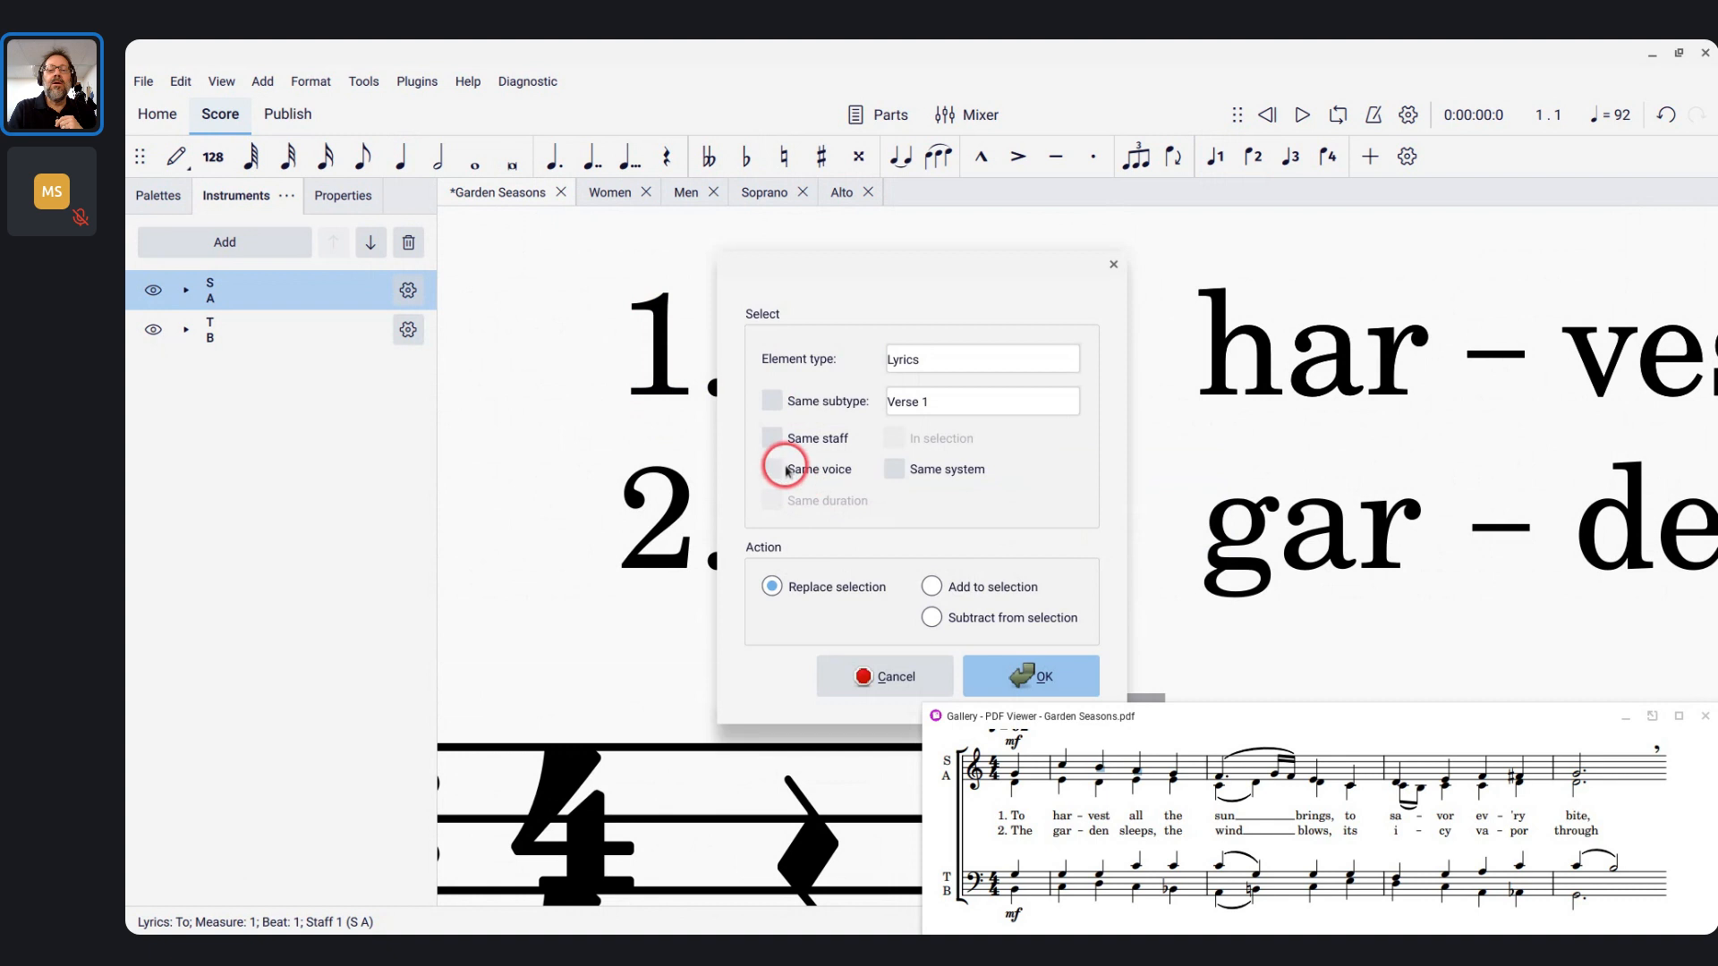
left_click(785, 469)
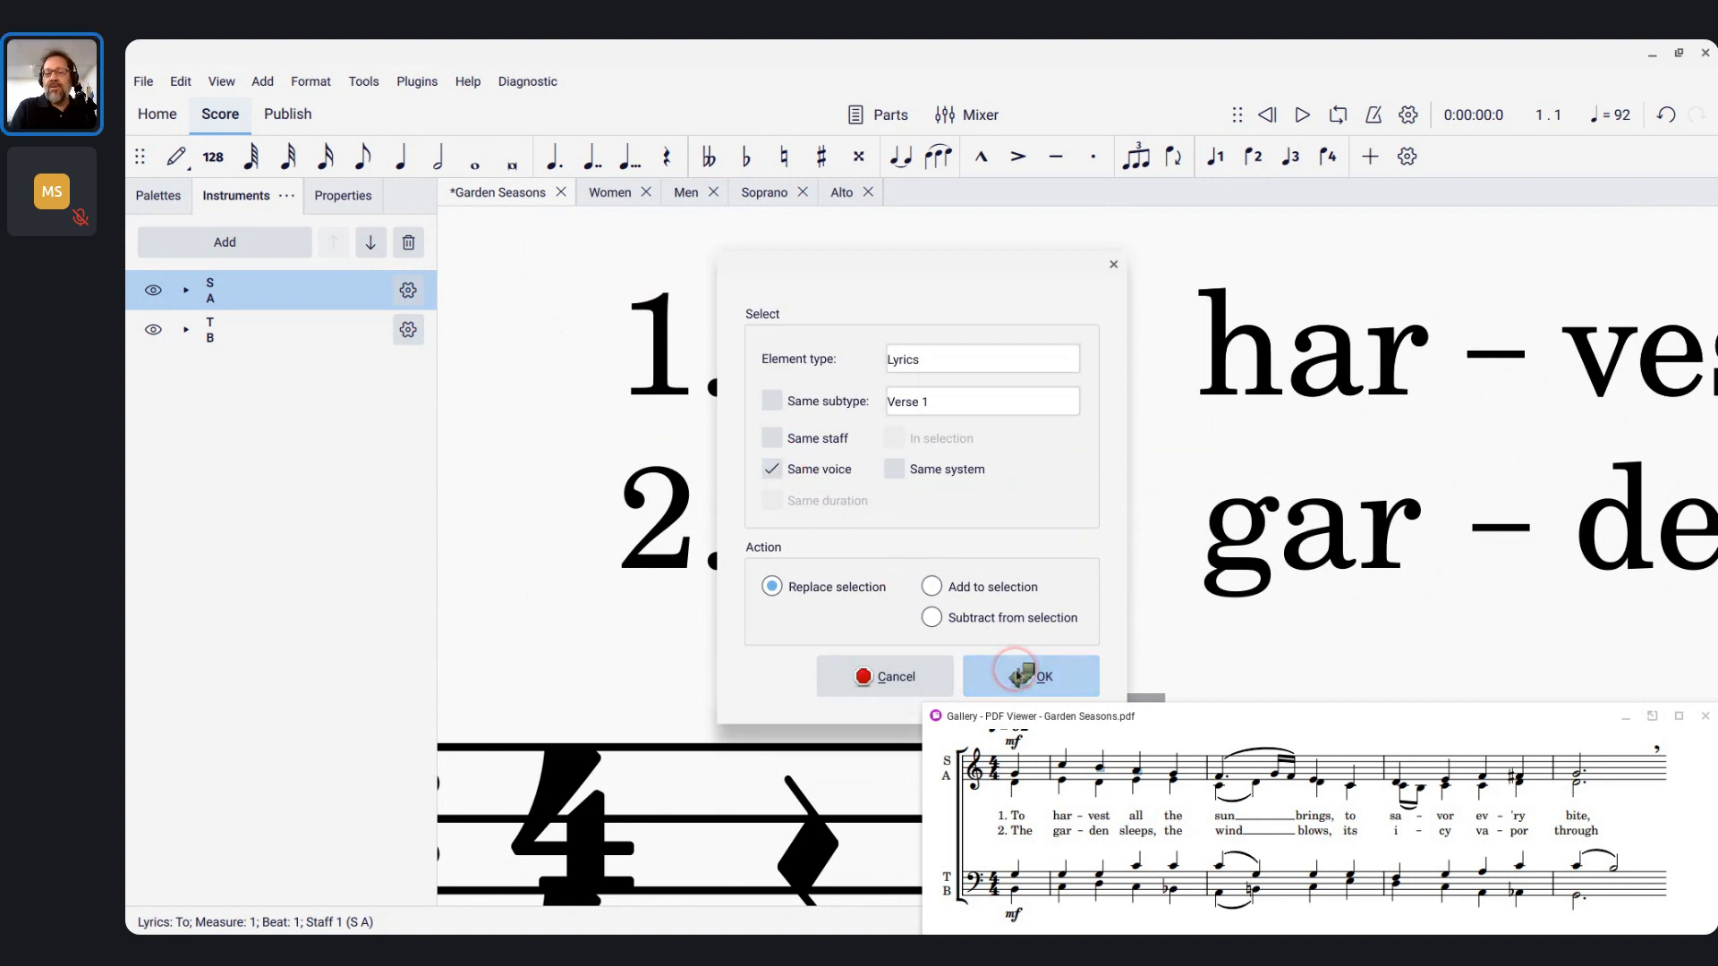
left_click(1020, 676)
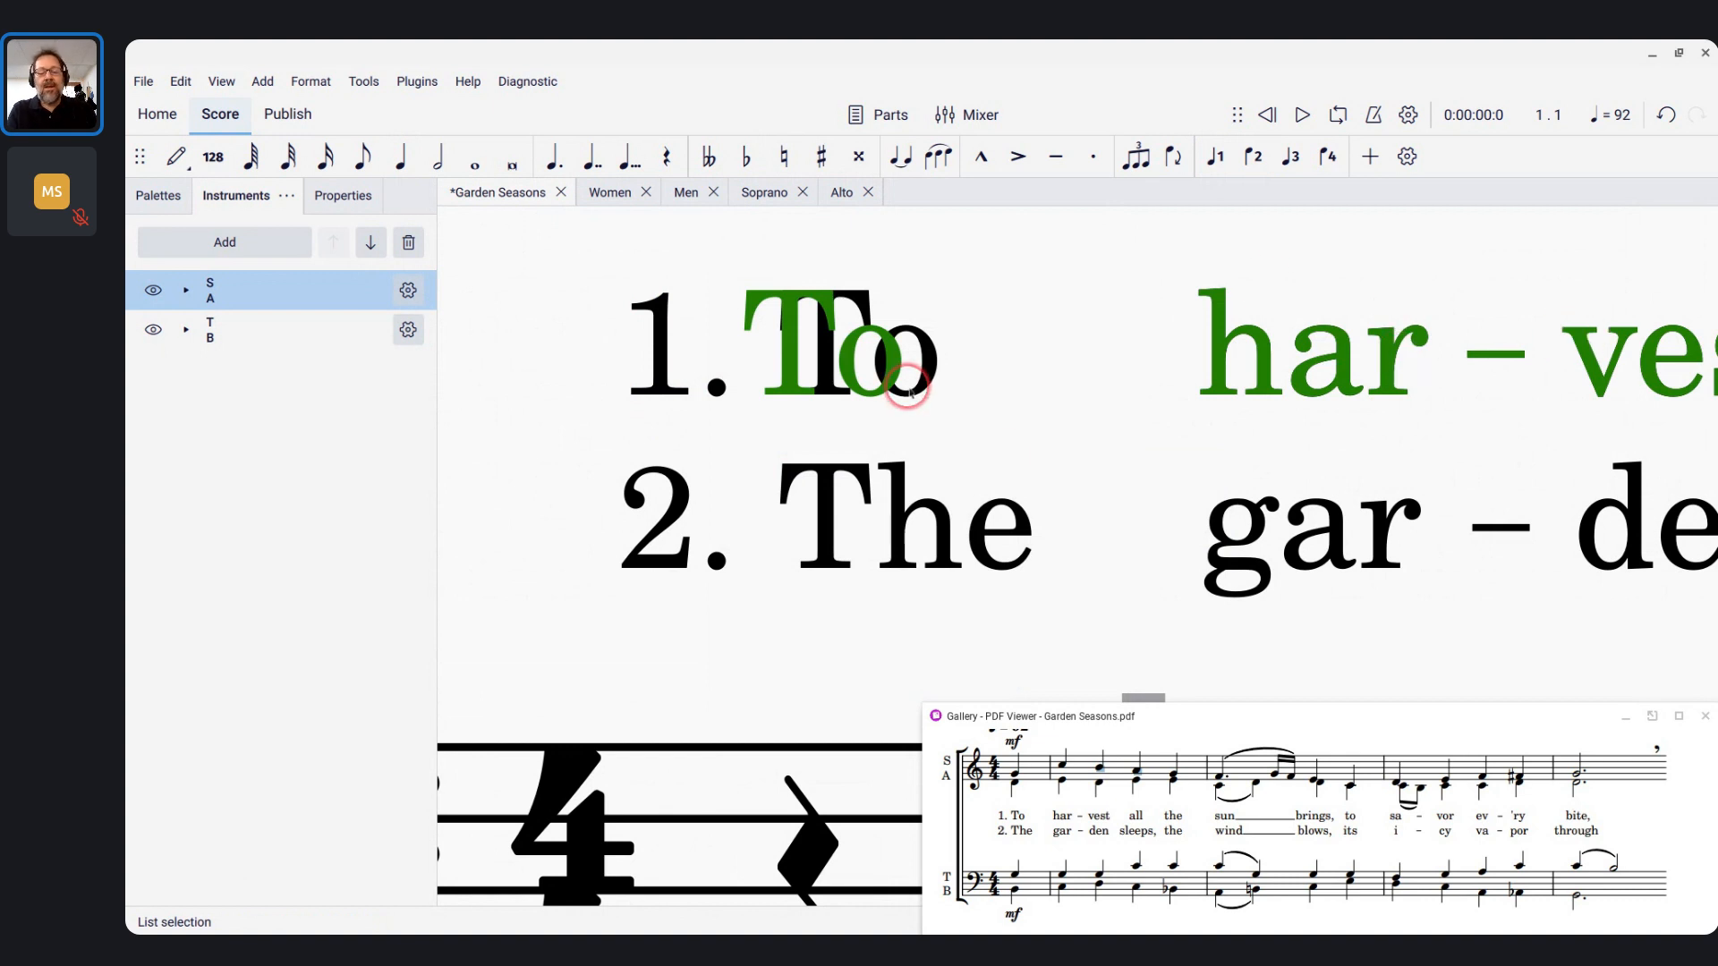
key("v")
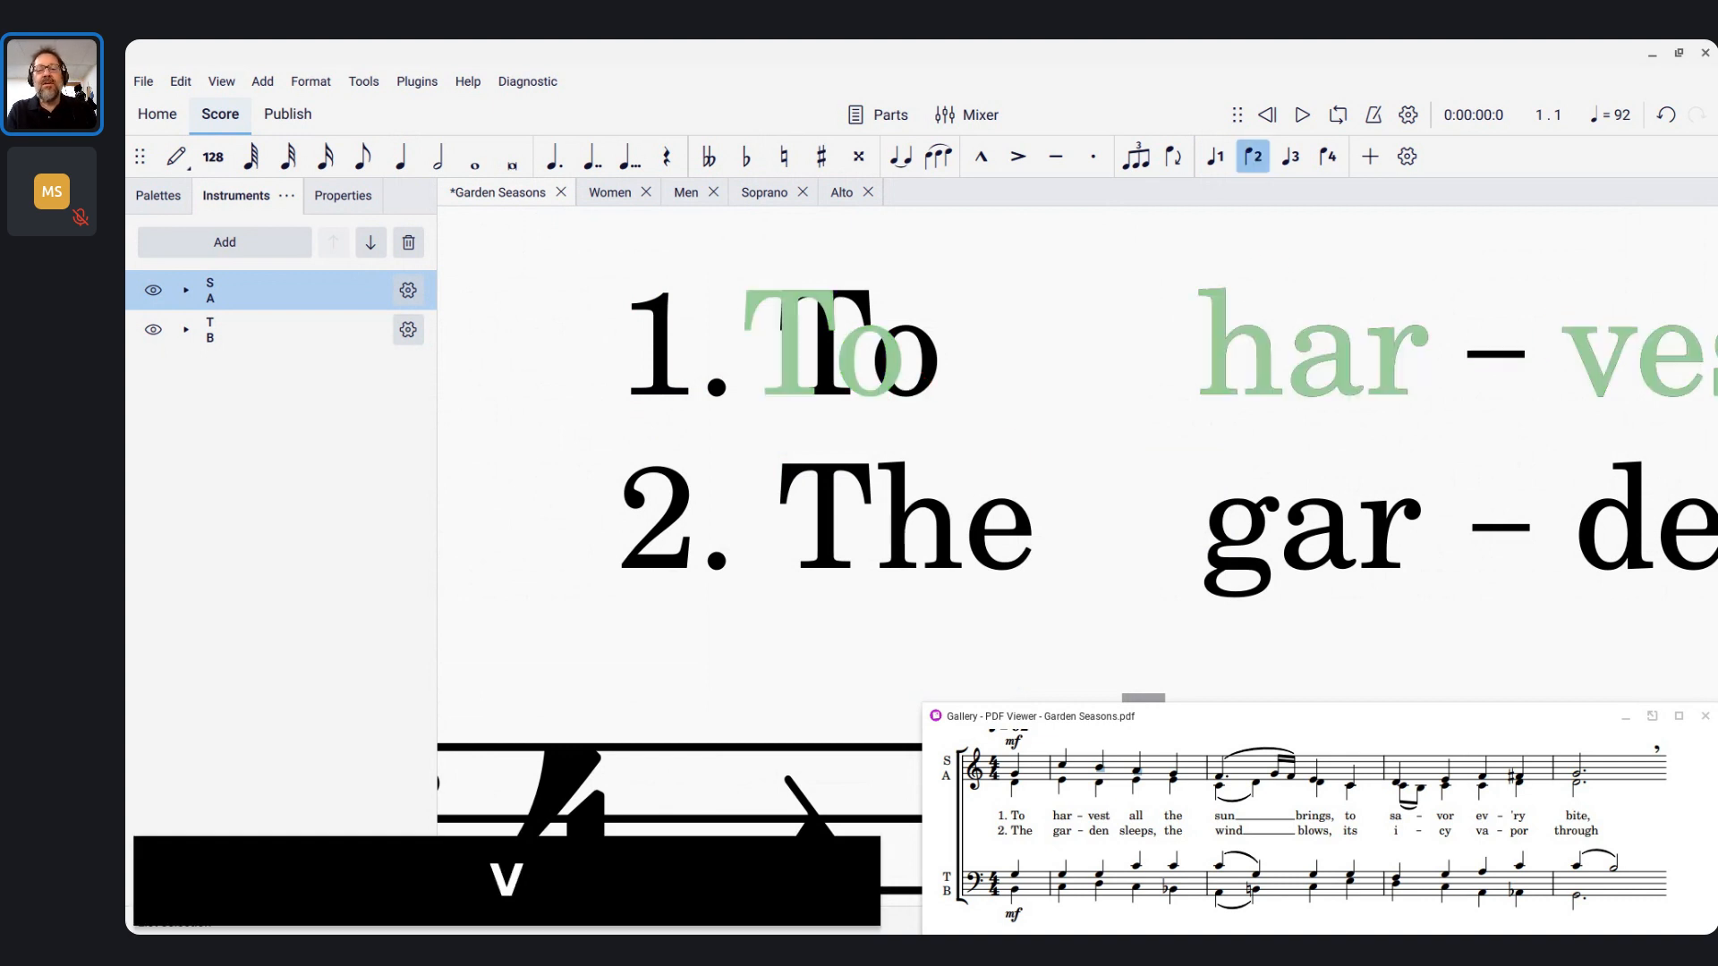
left_click(1040, 219)
scroll(1040, 220, "up", 3)
scroll(1041, 219, "right", 3)
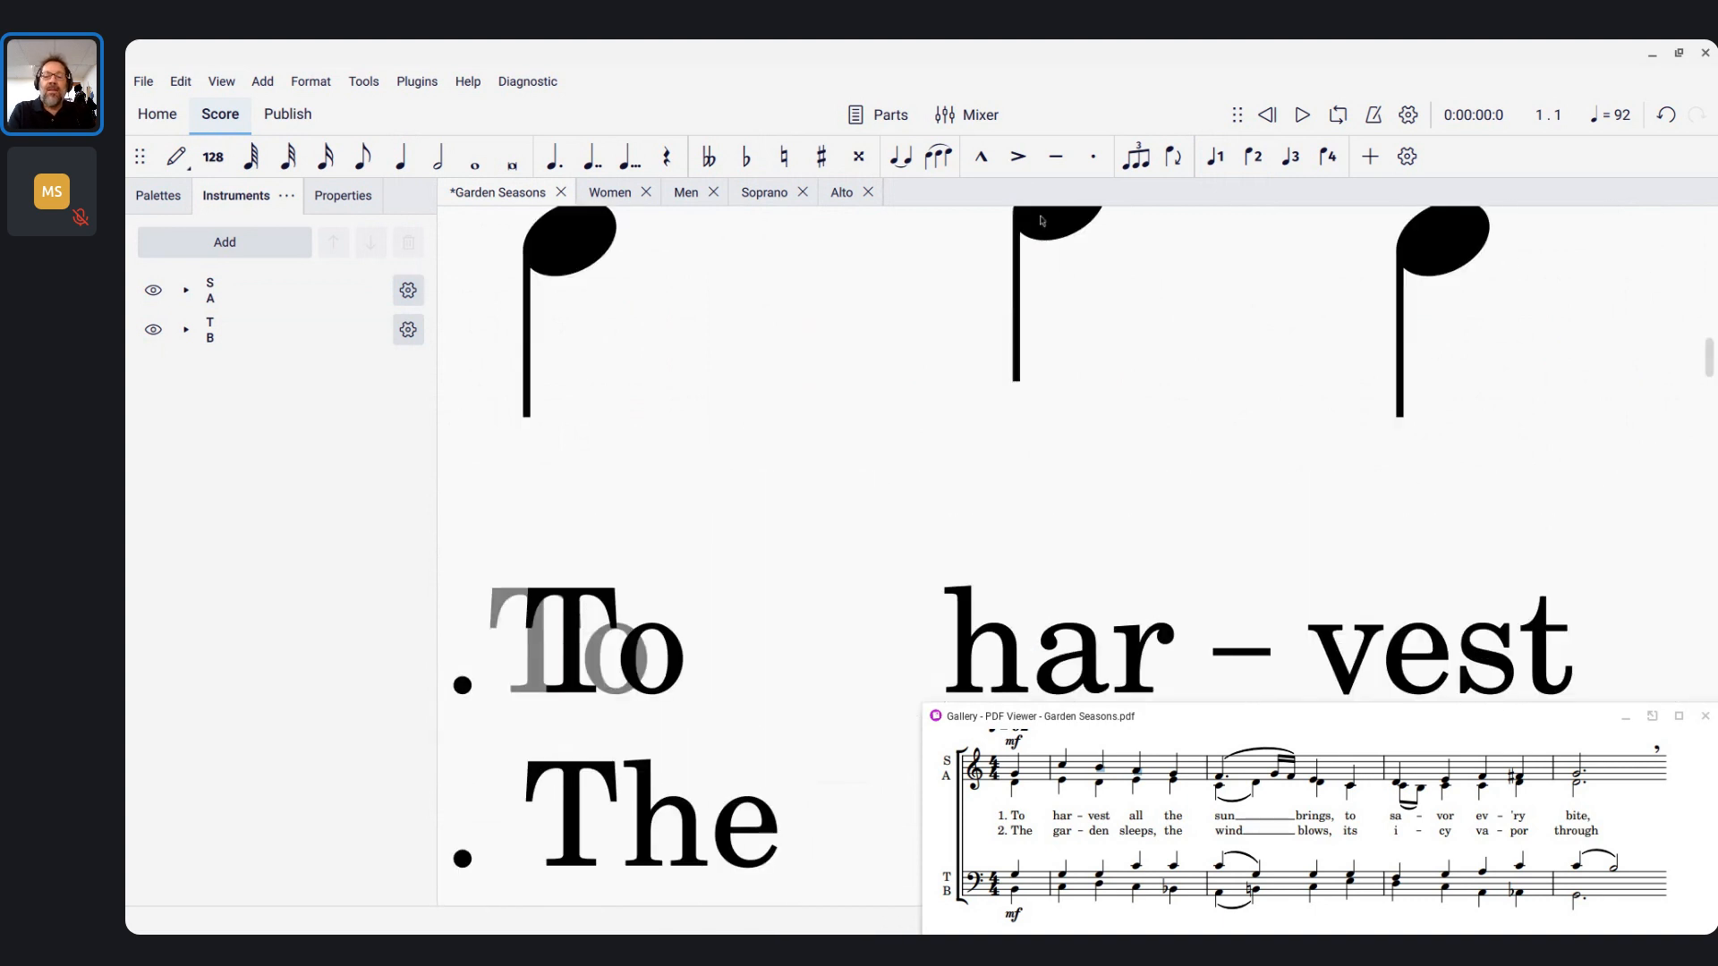
scroll(1041, 222, "down", 1)
scroll(1041, 222, "down", 6)
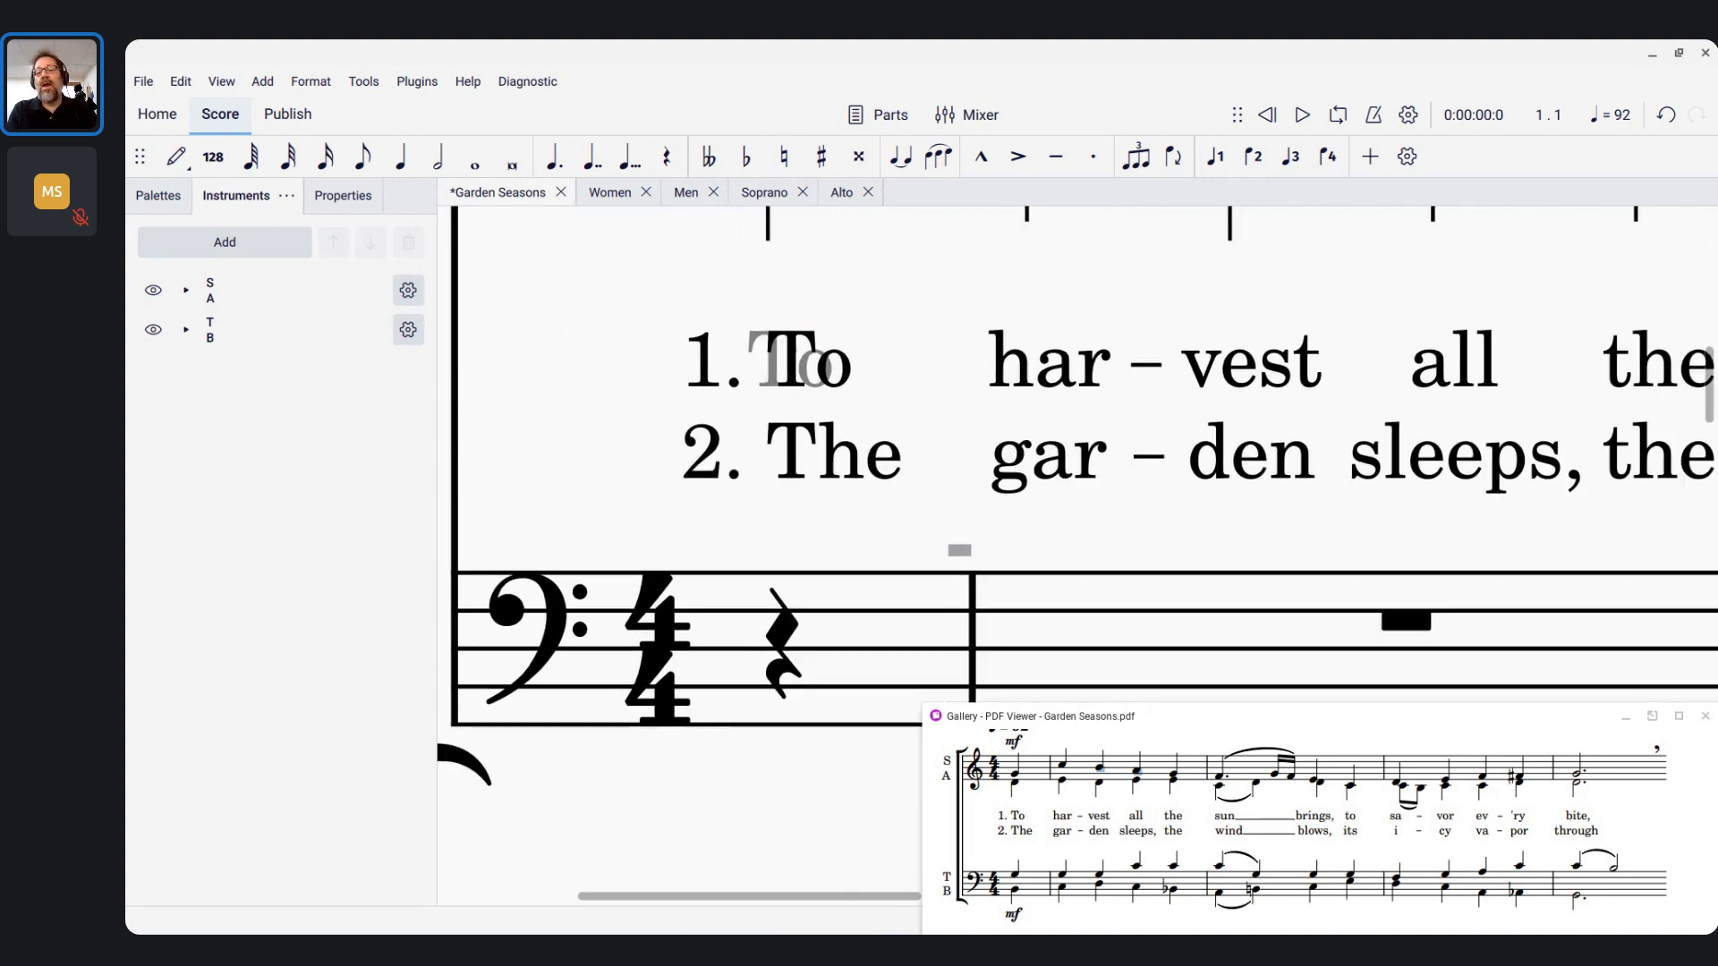
Prefix the first lyric "To" in the Alto part with the verse number "1." and a space
scroll(1040, 222, "up", 2)
scroll(1040, 222, "up", 2)
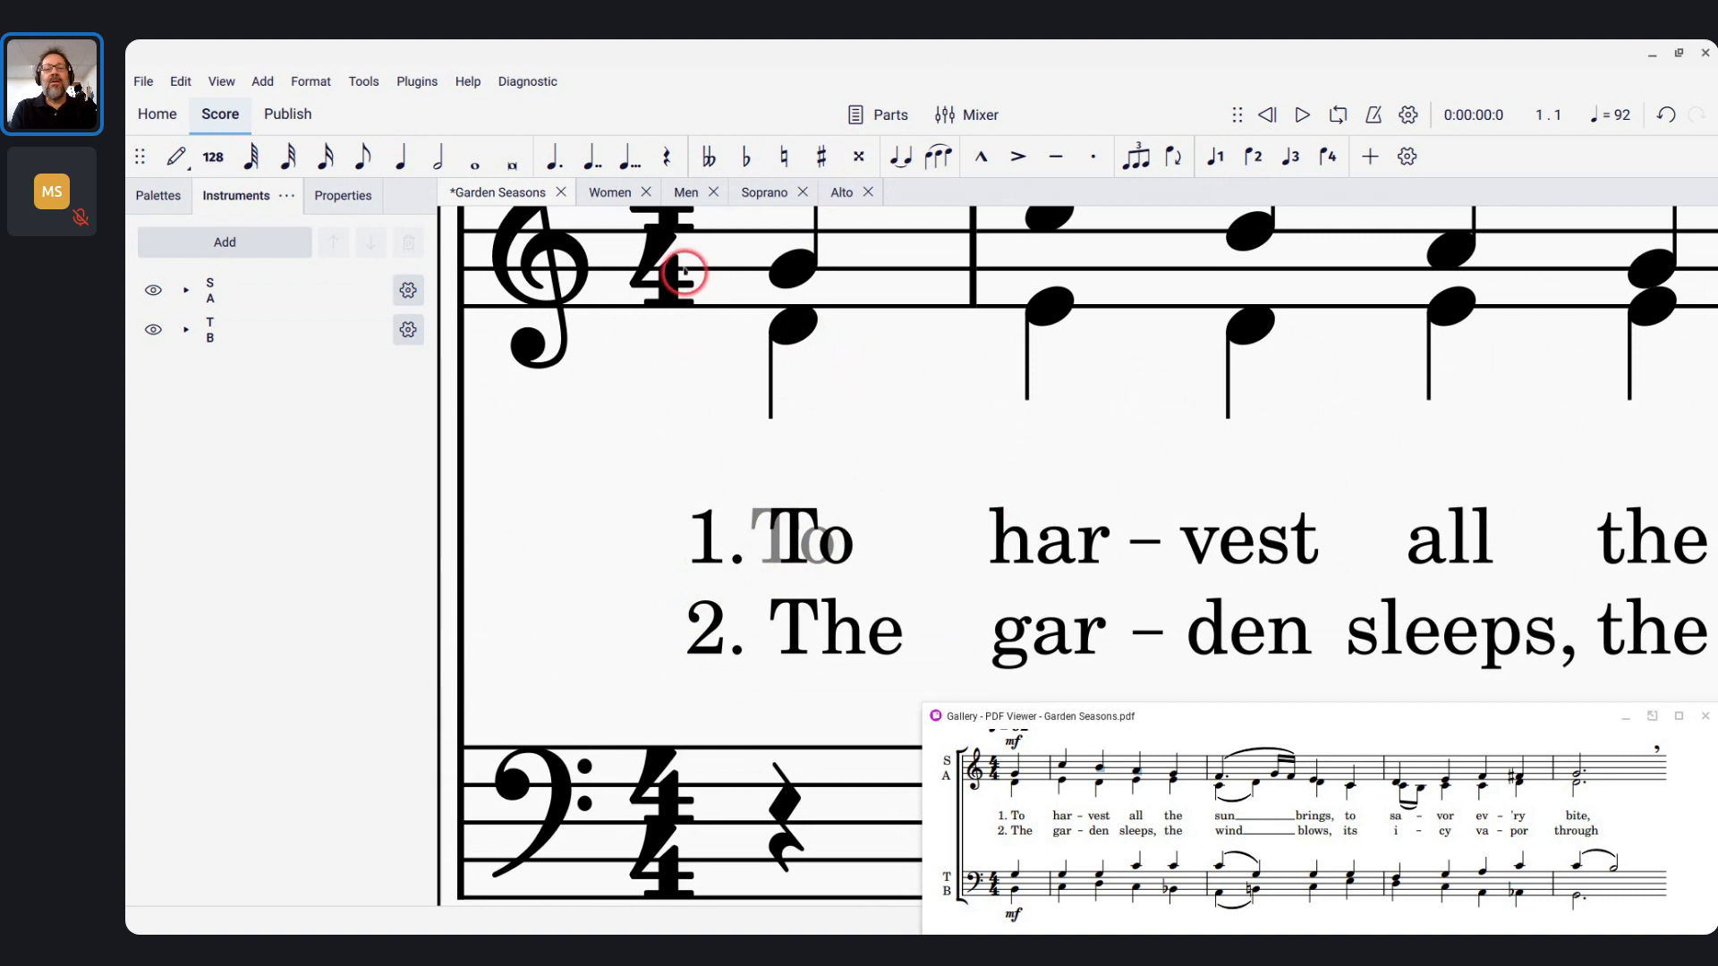
left_click(839, 194)
double_click(669, 546)
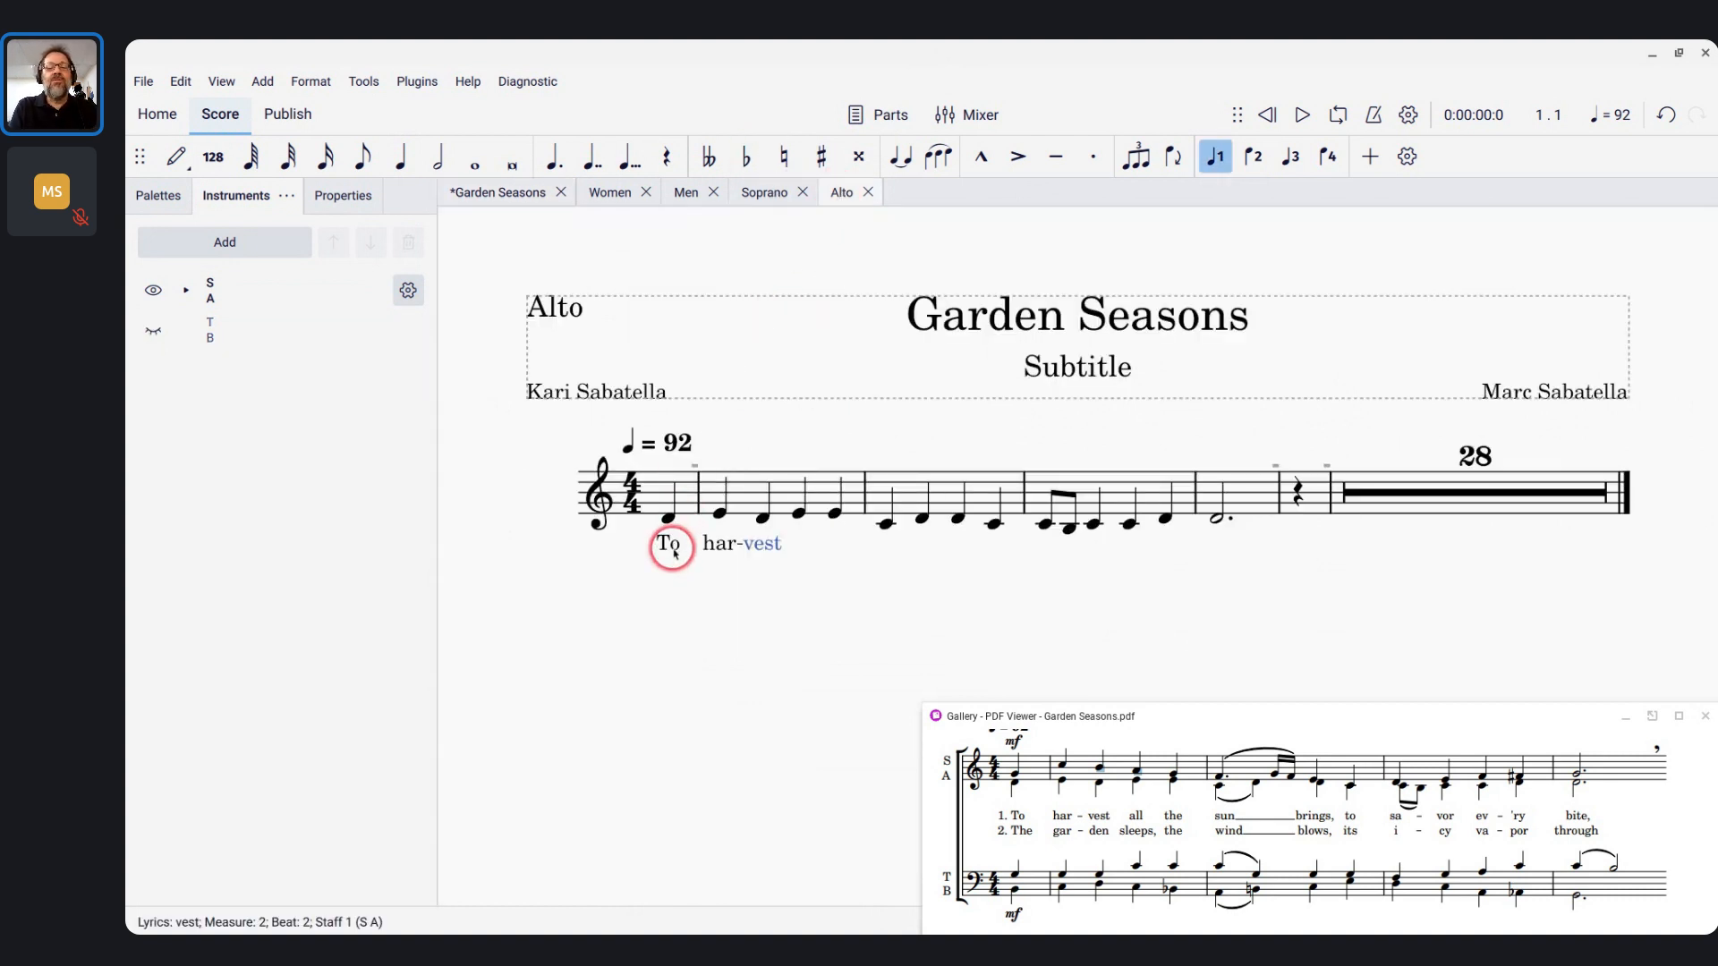
key("shift+Left")
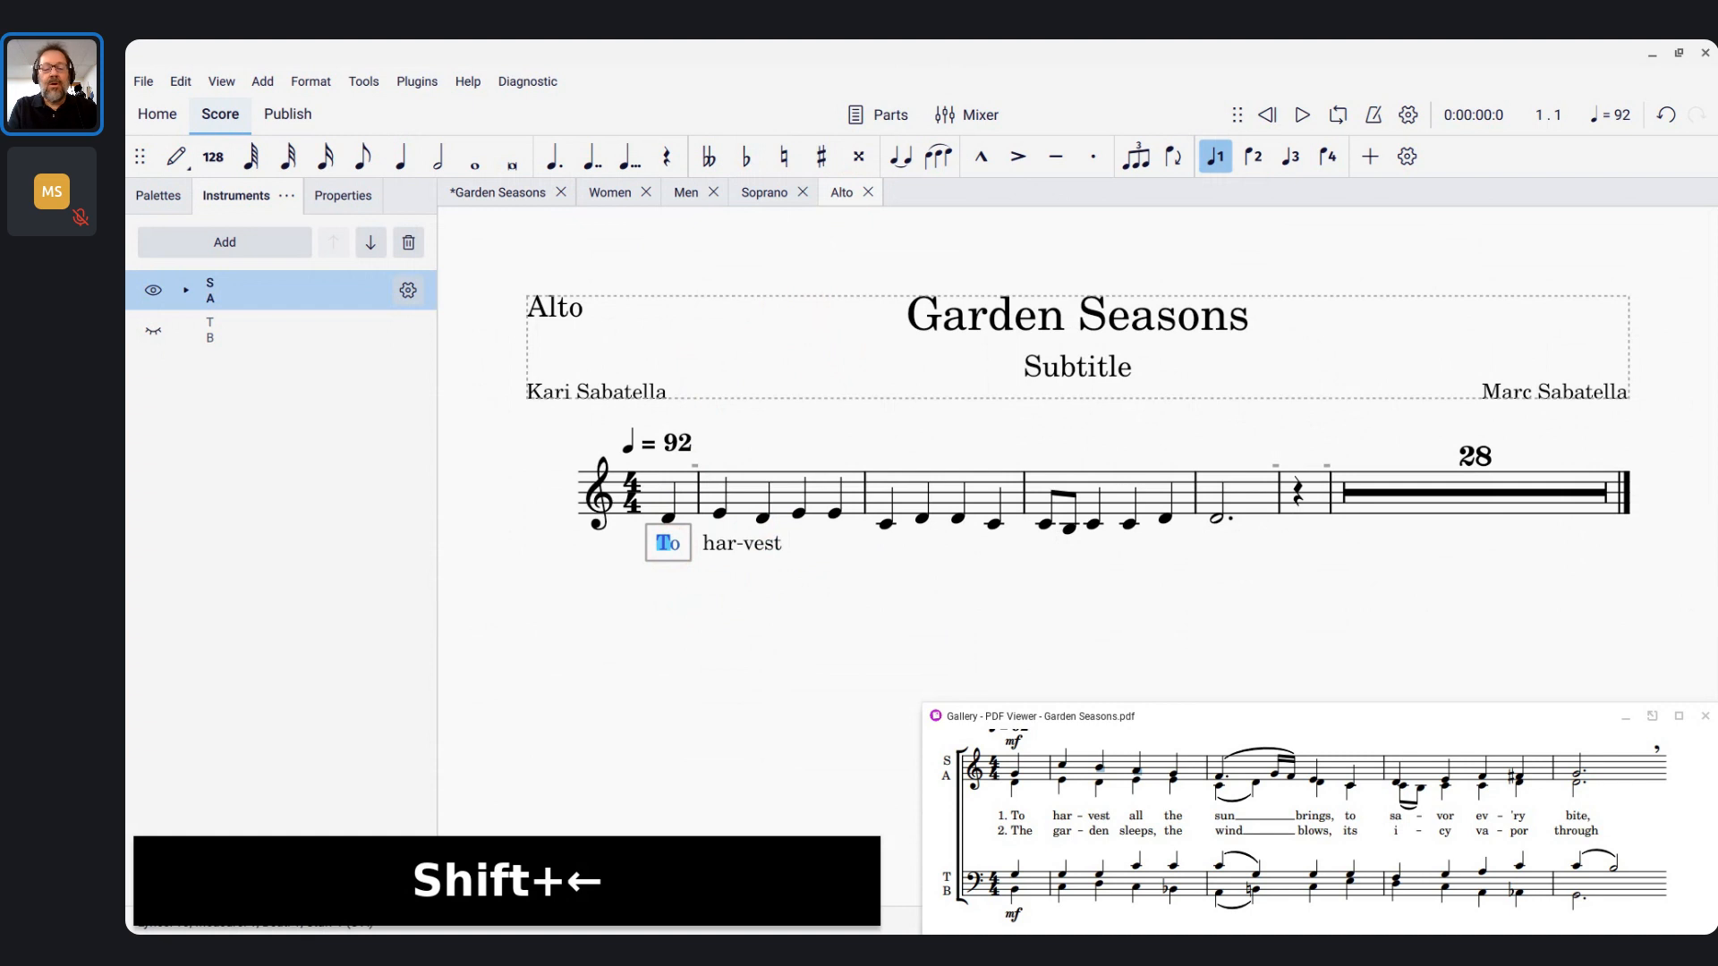
key("Left")
type("1.")
key("ctrl+space")
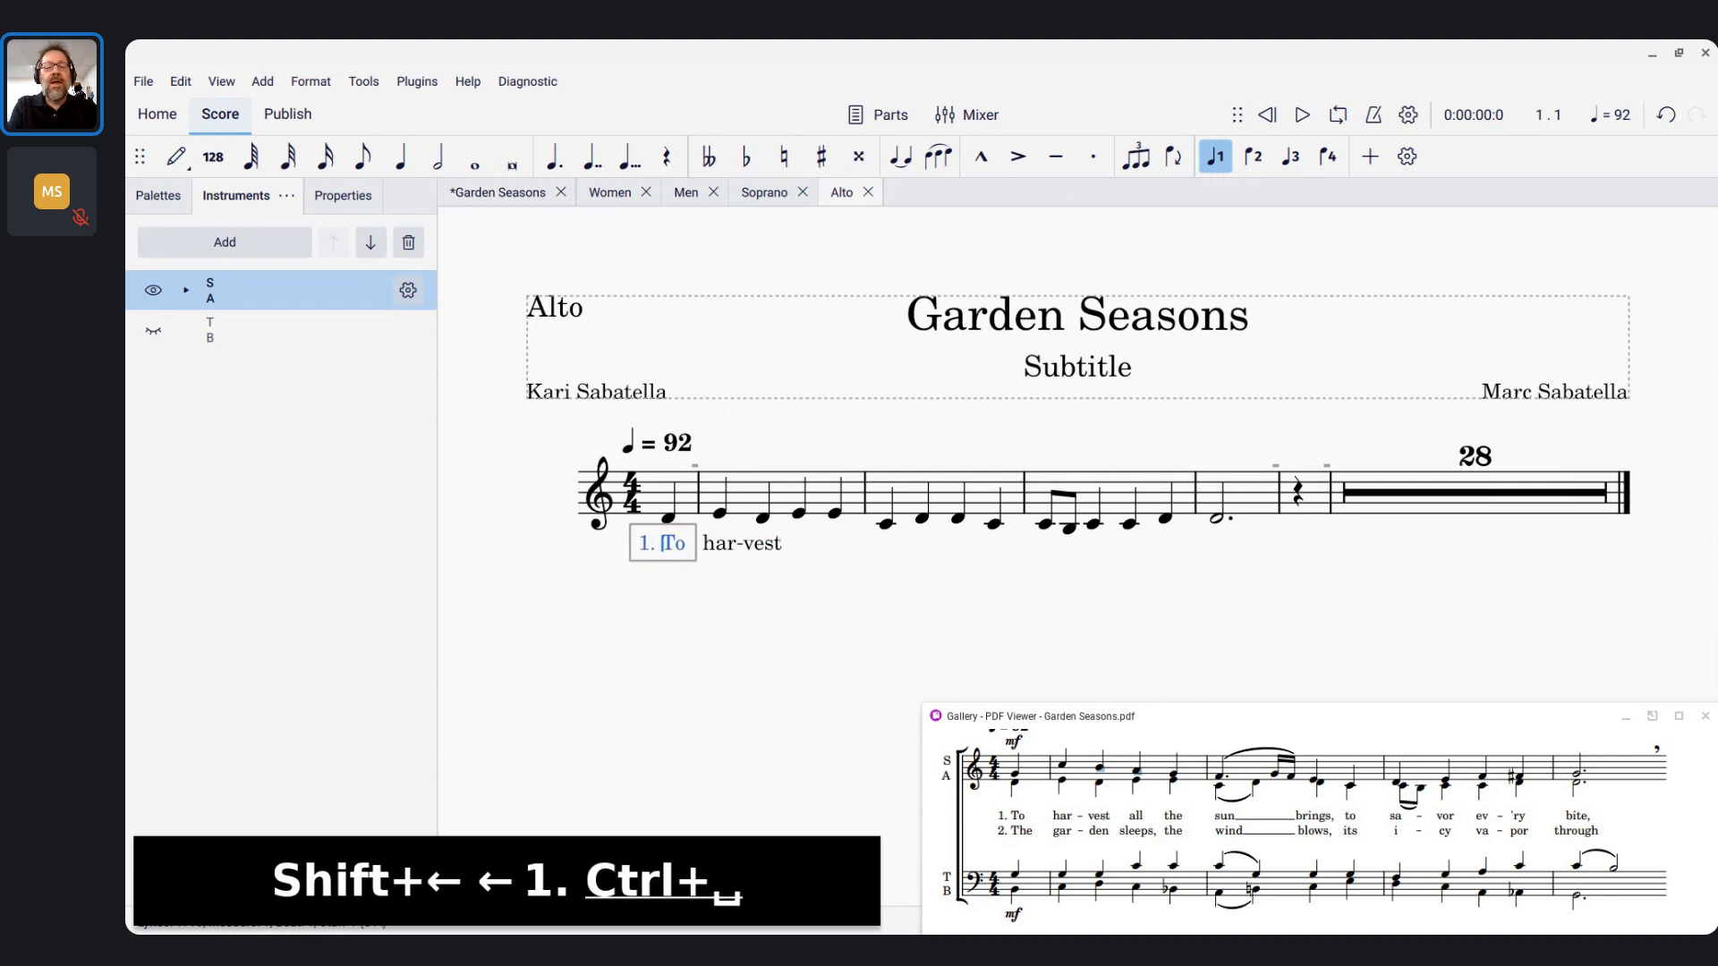
key("Escape")
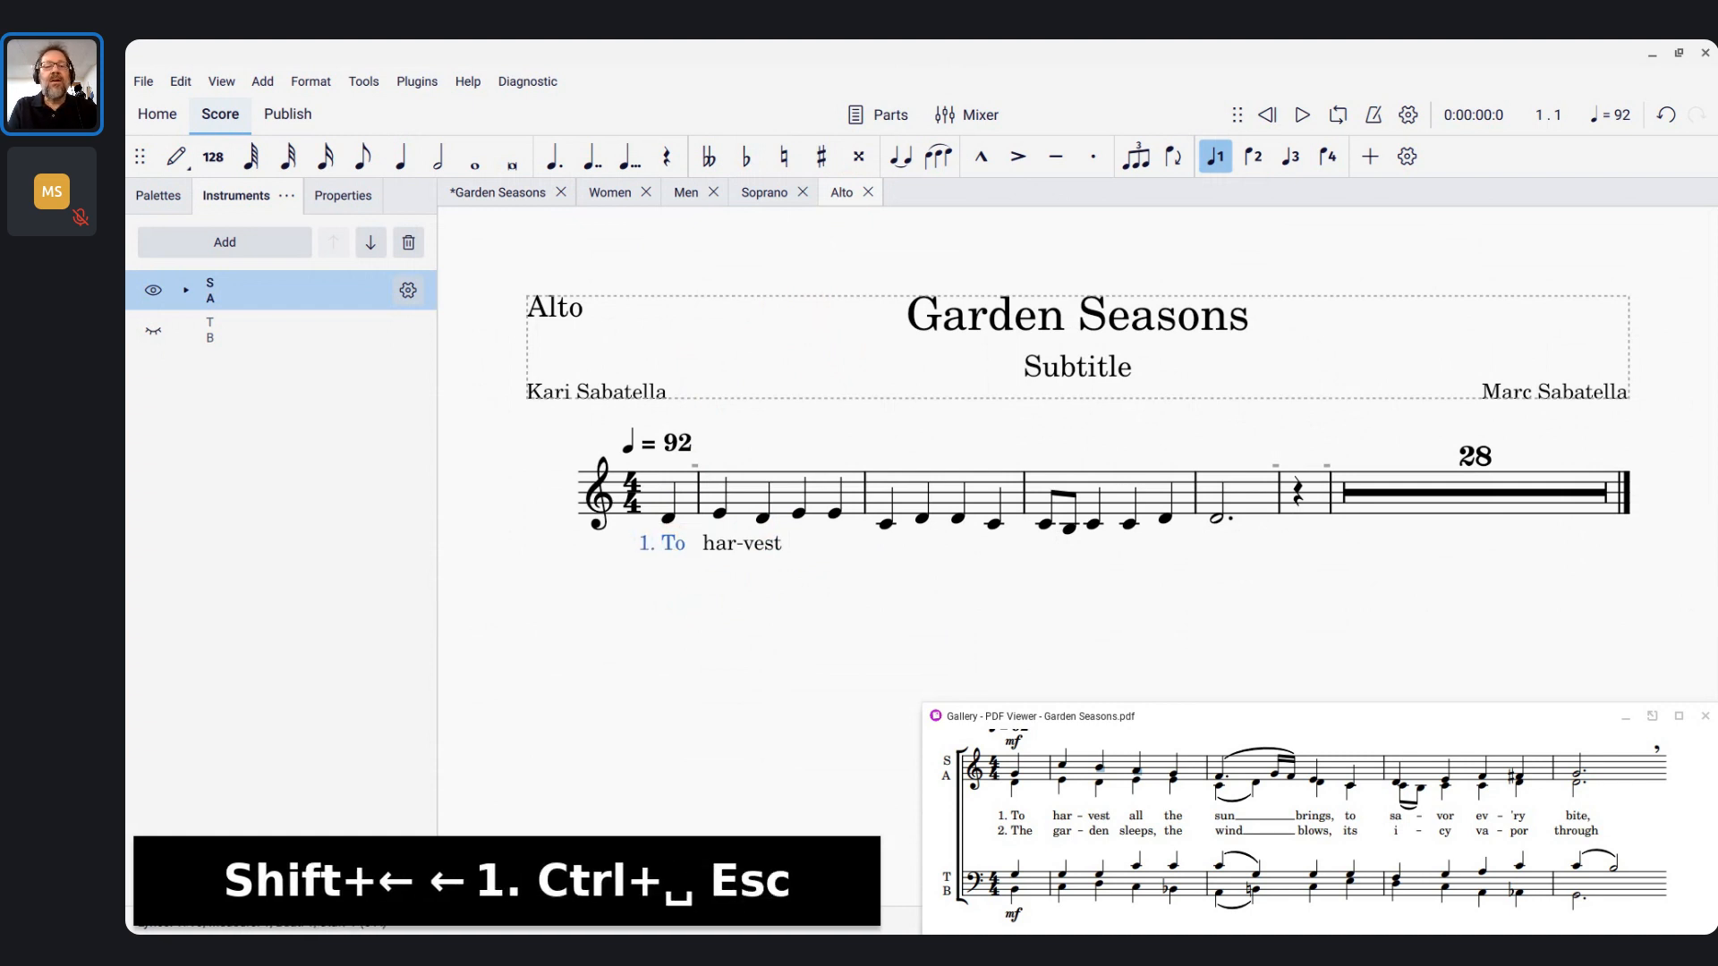
Check how the first lyrics align in the full score, consulting the live chat and inspecting the first alto note
left_click(487, 192)
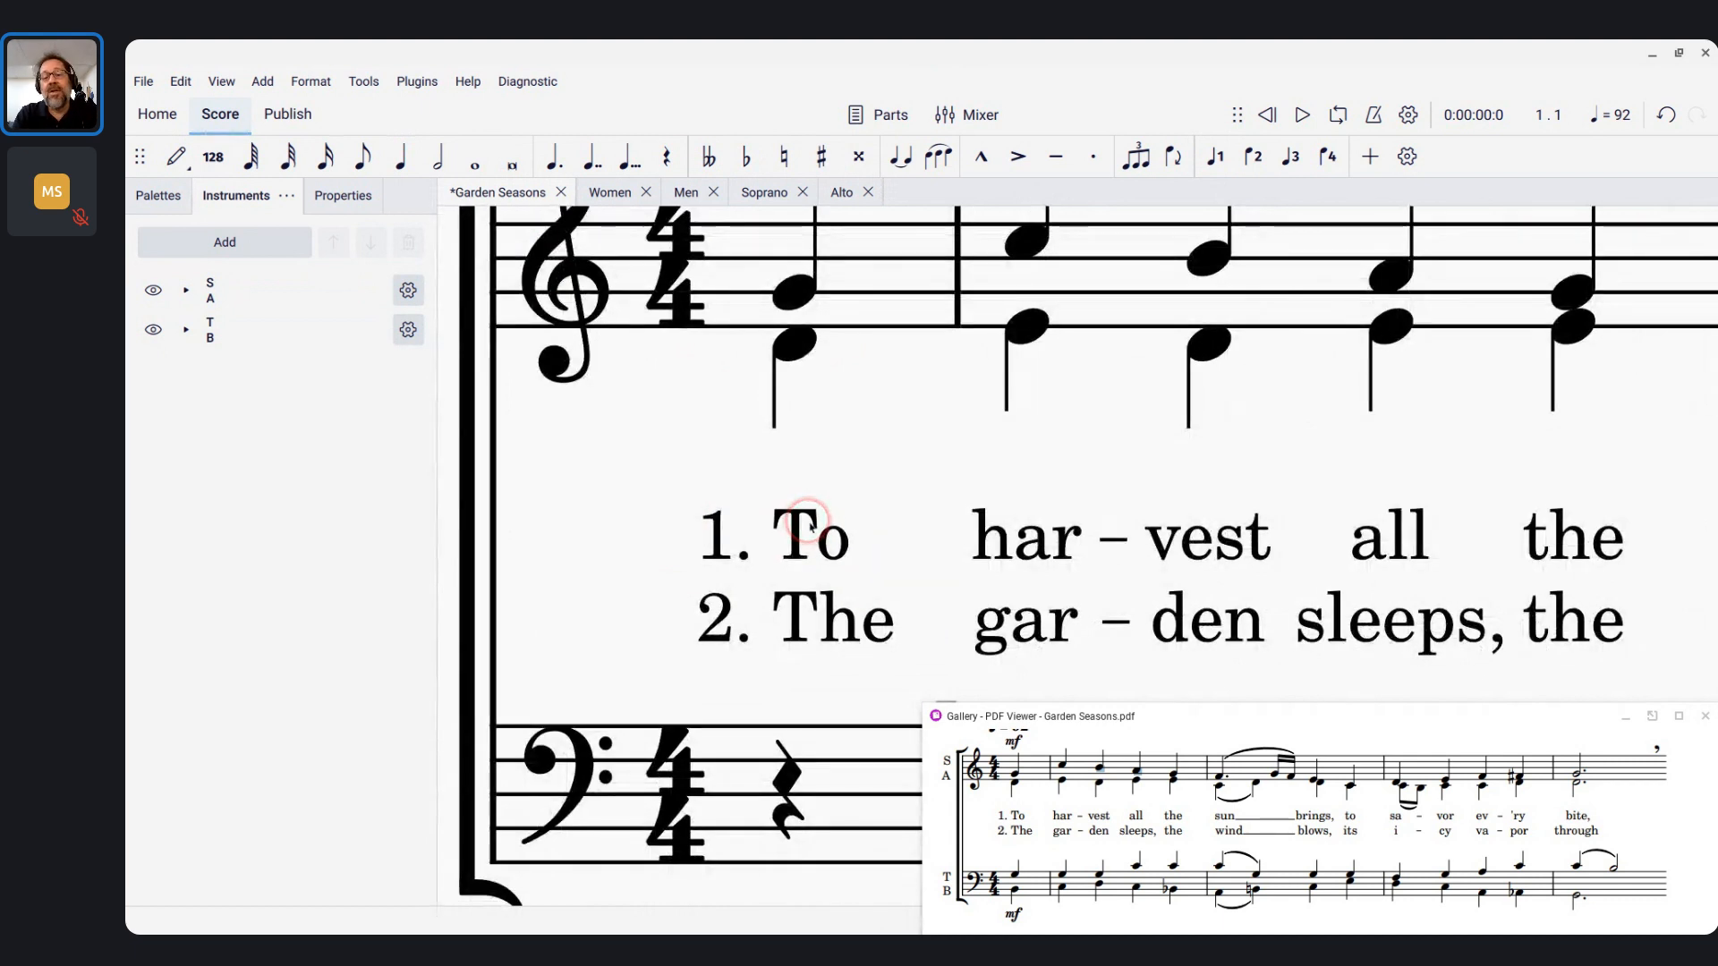
key("alt+Tab")
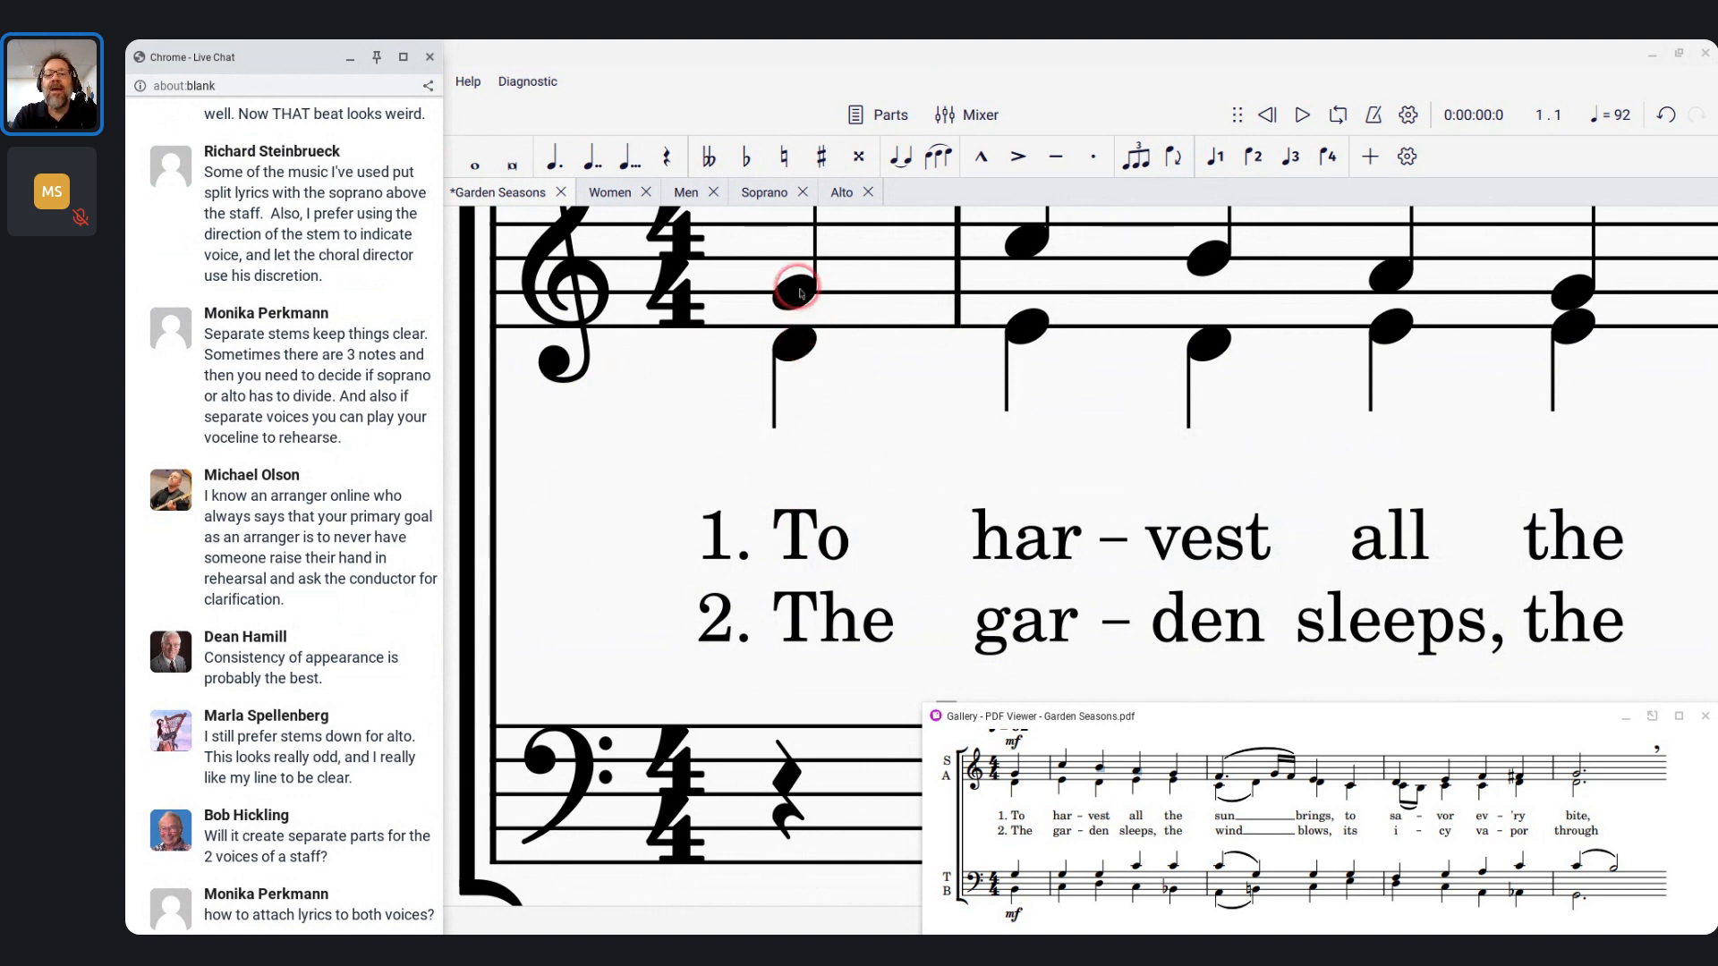
left_click(805, 360)
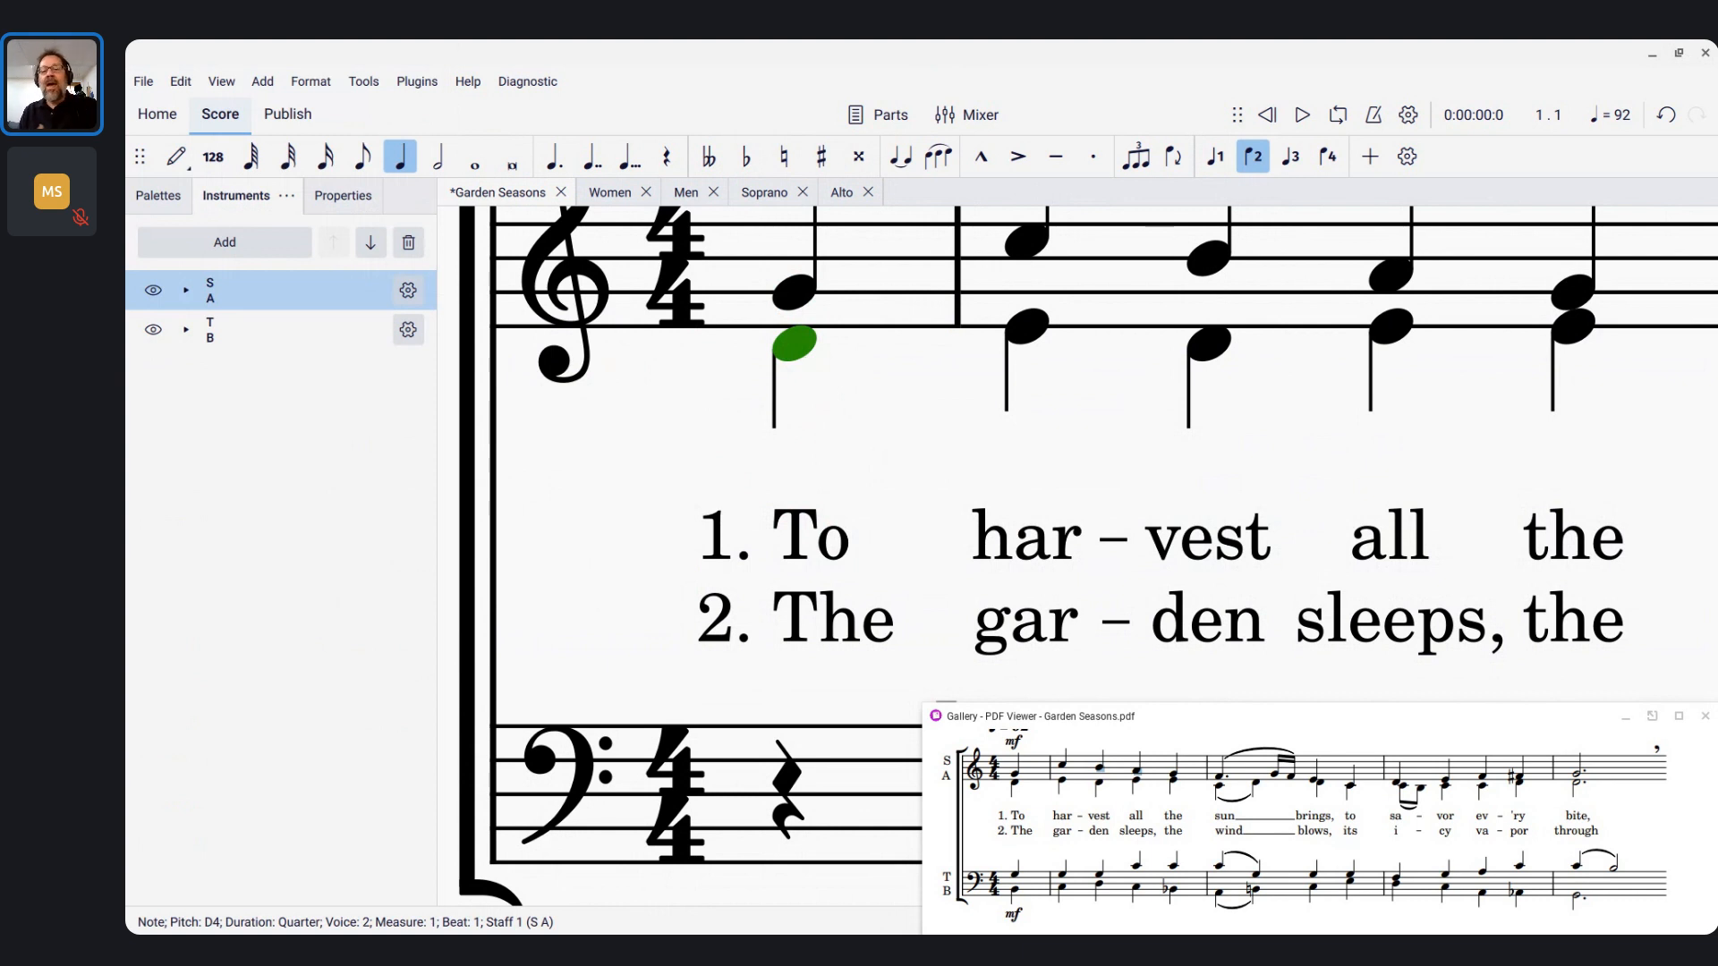
left_click(766, 193)
Delete the lyrics "1. To", "har" and "vest" from the Alto part
left_click(844, 192)
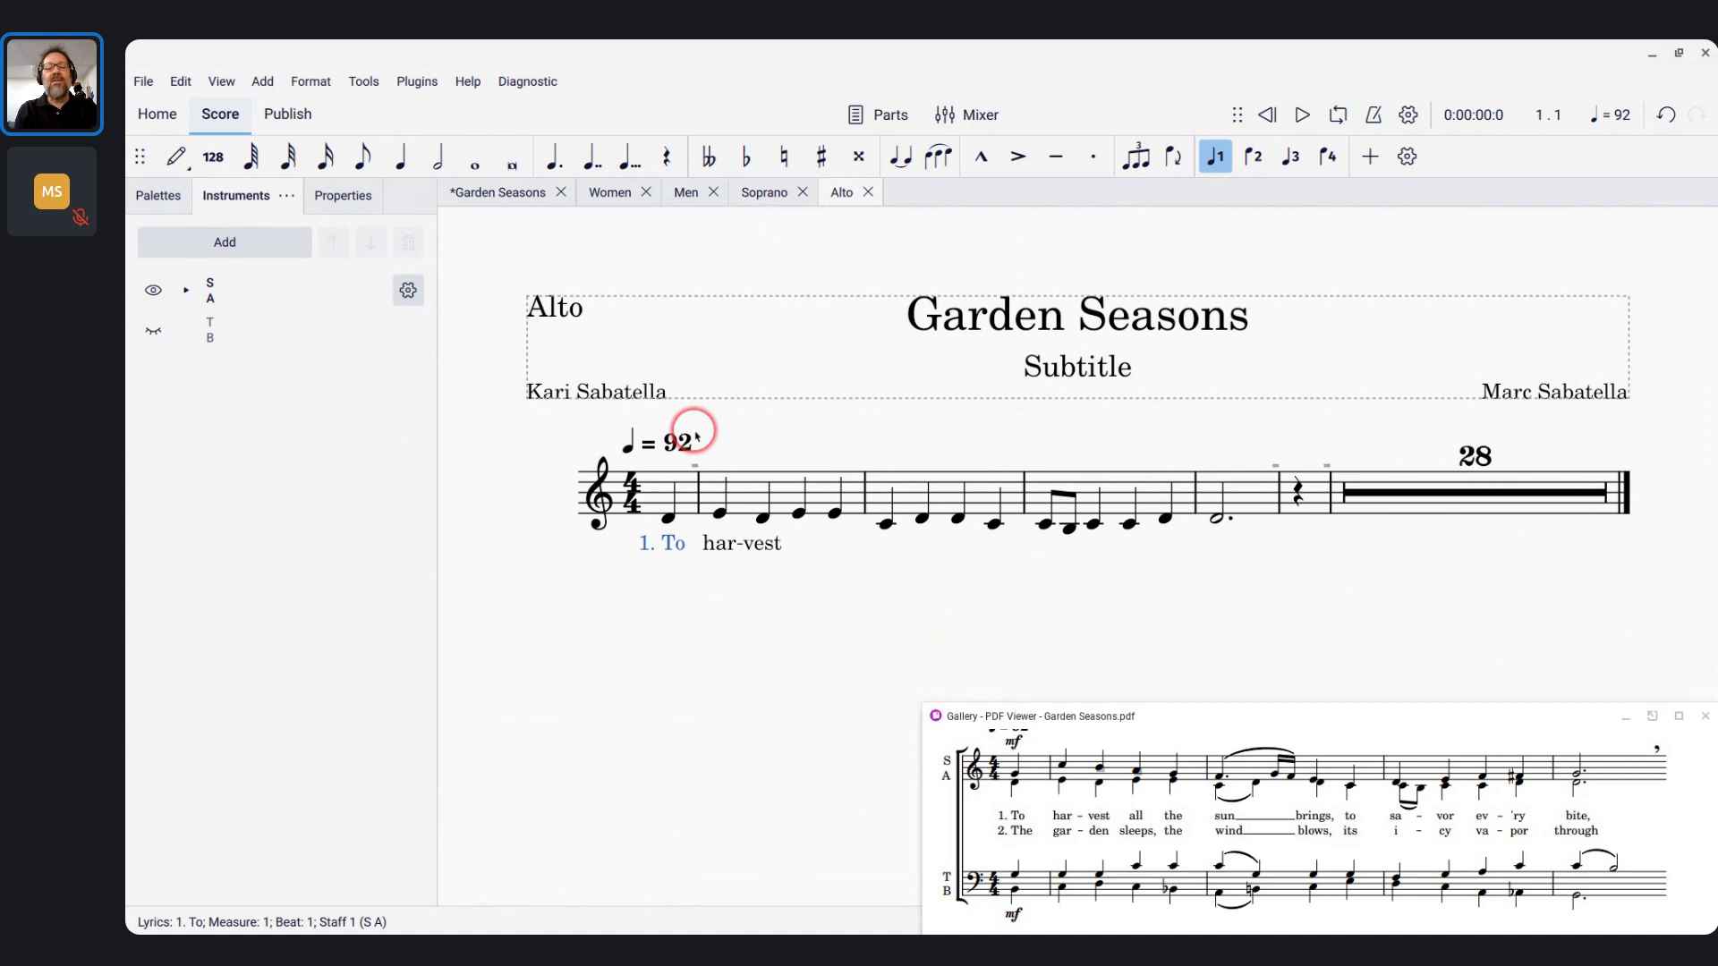
double_click(672, 543)
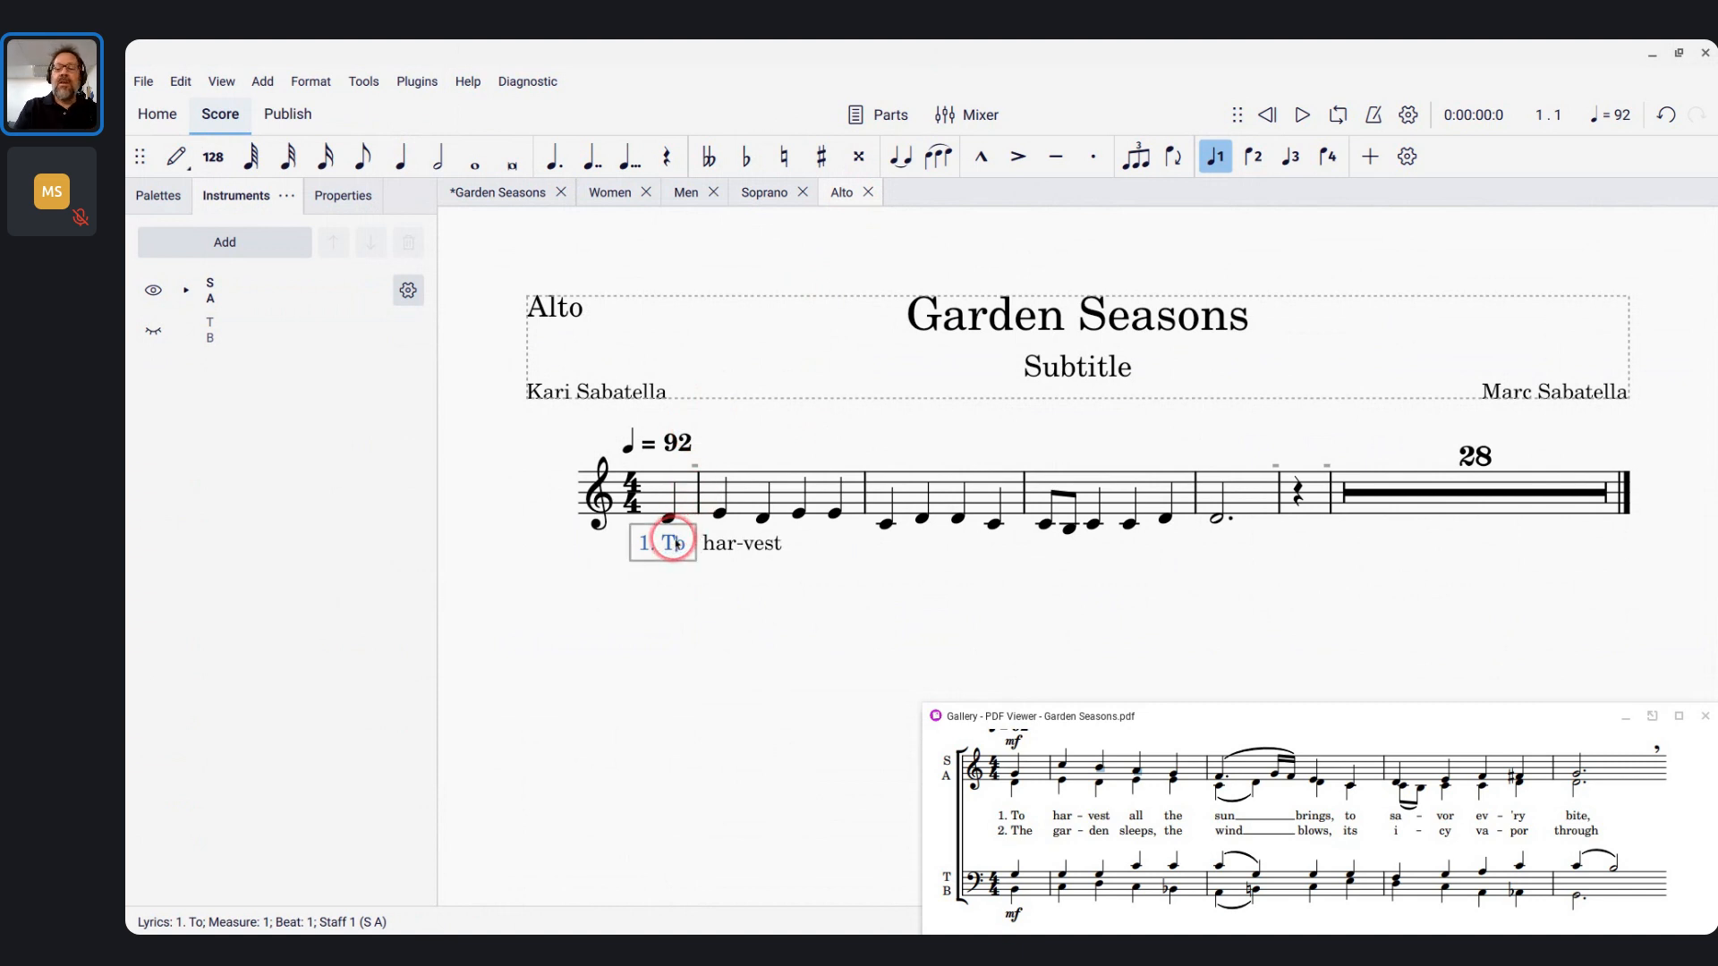
key("Escape")
key("BackSpace")
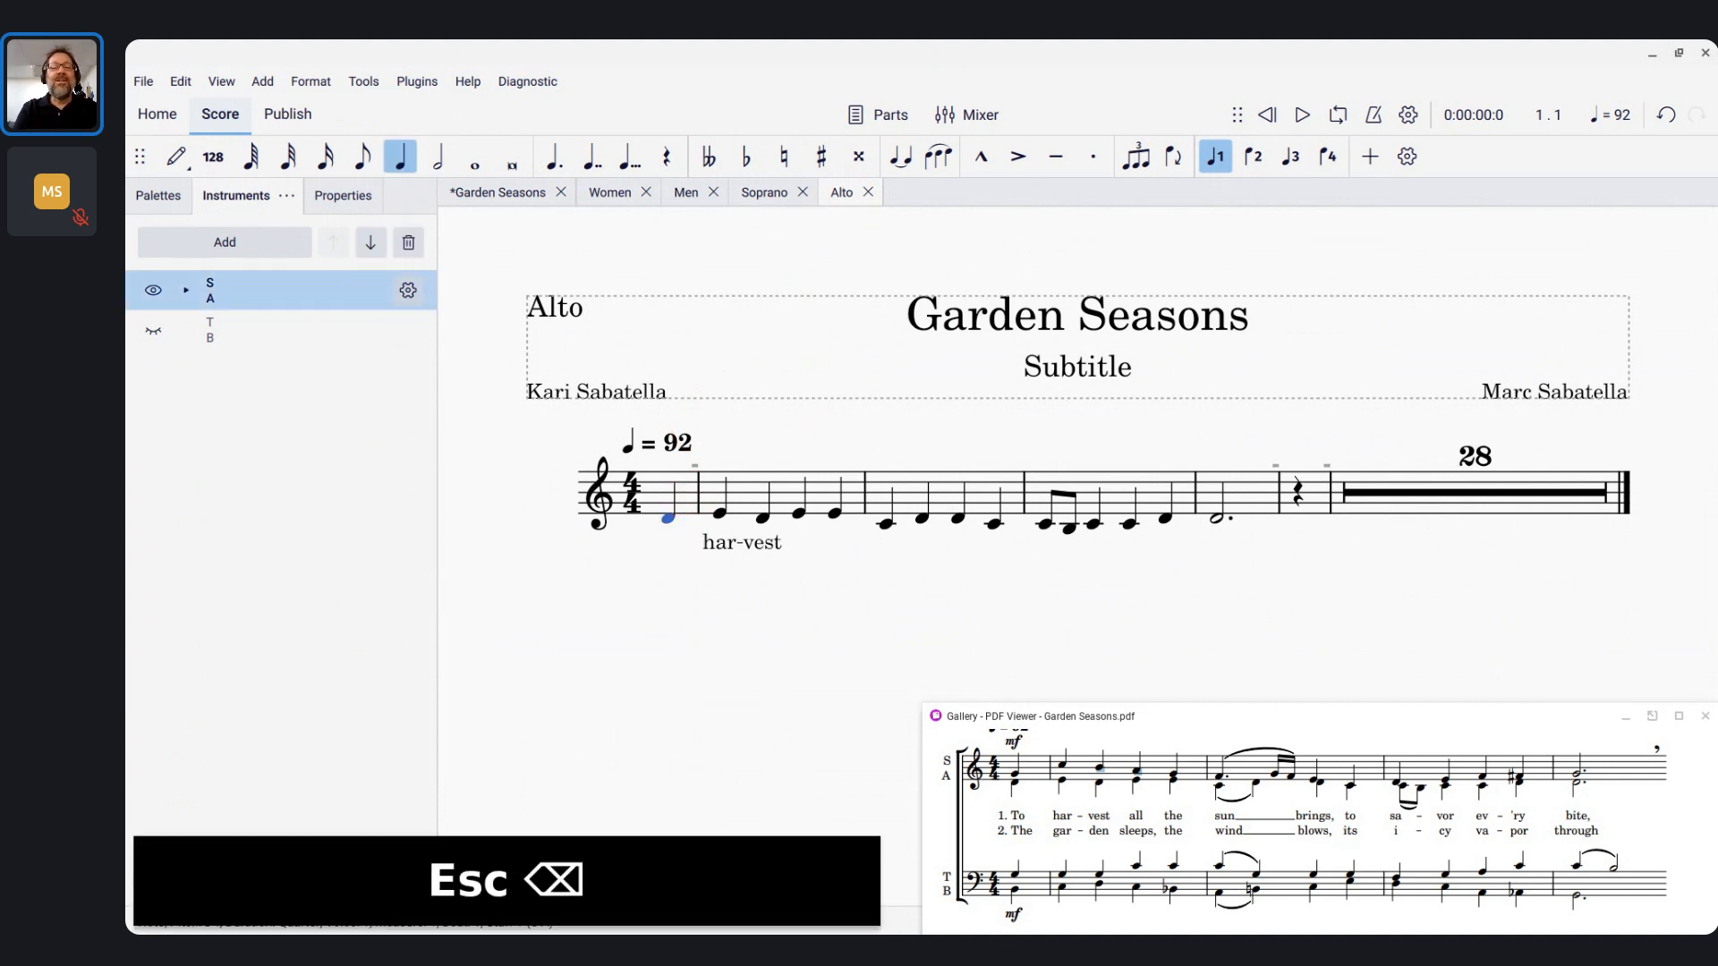
left_click(714, 547)
key("BackSpace")
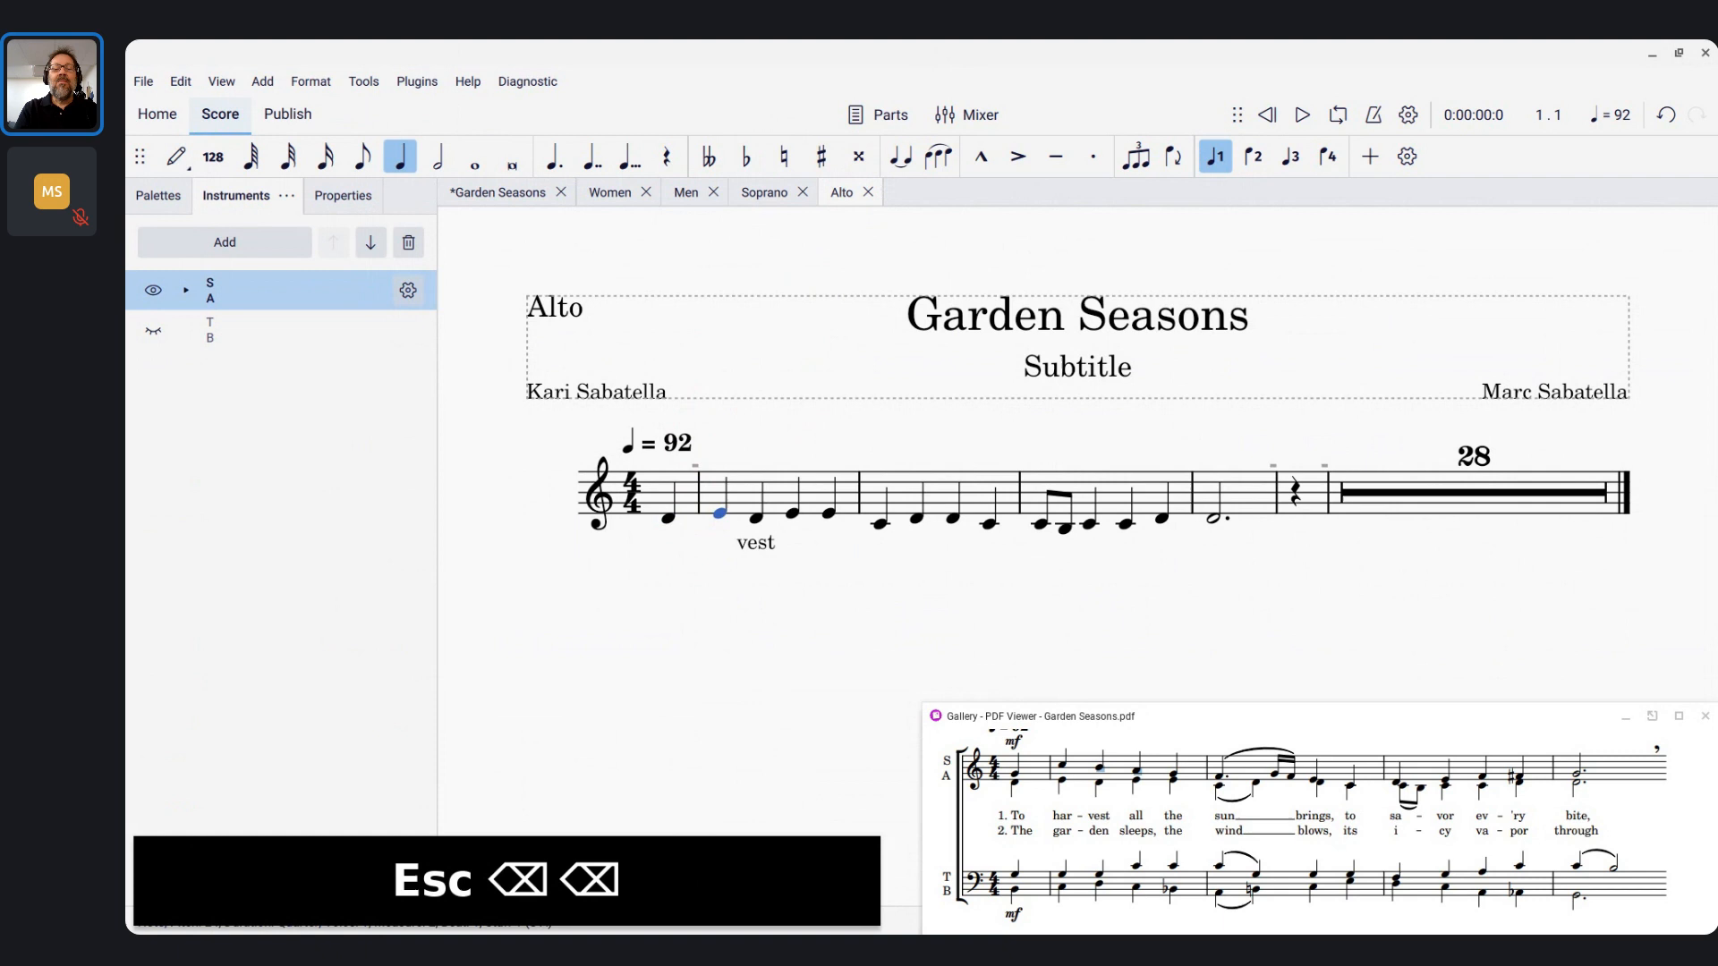
left_click(756, 547)
key("BackSpace")
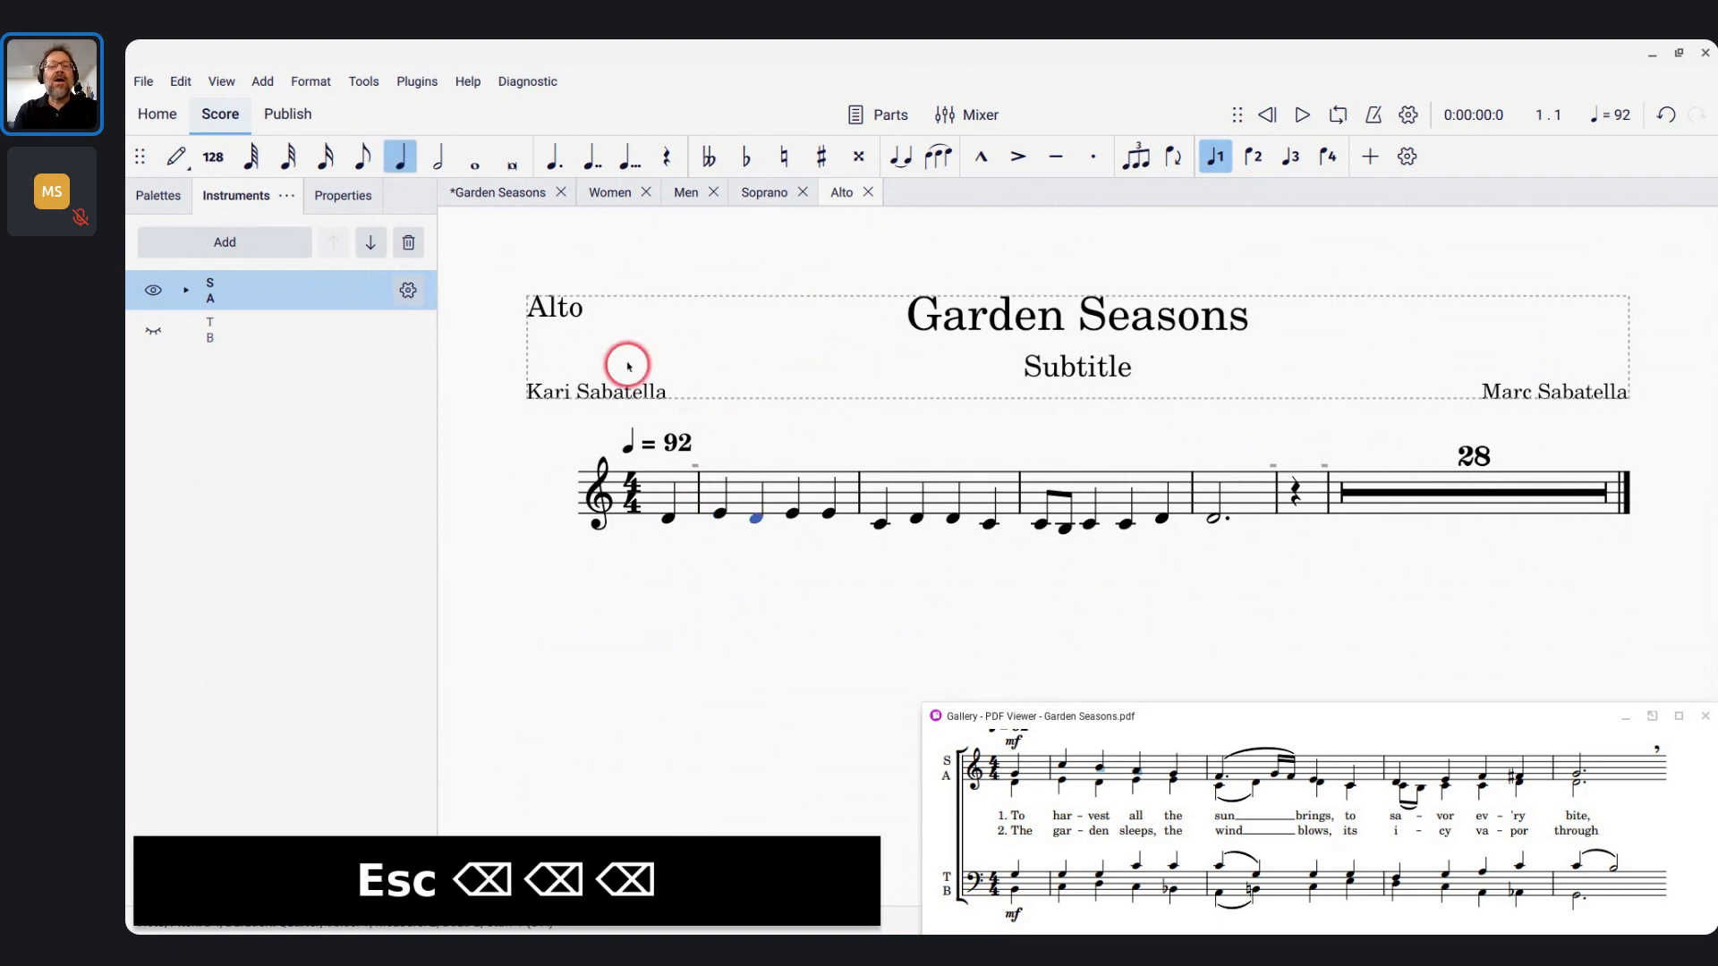
Try to copy all lyrics matching "1. To" in the full score over to the Alto part
left_click(479, 192)
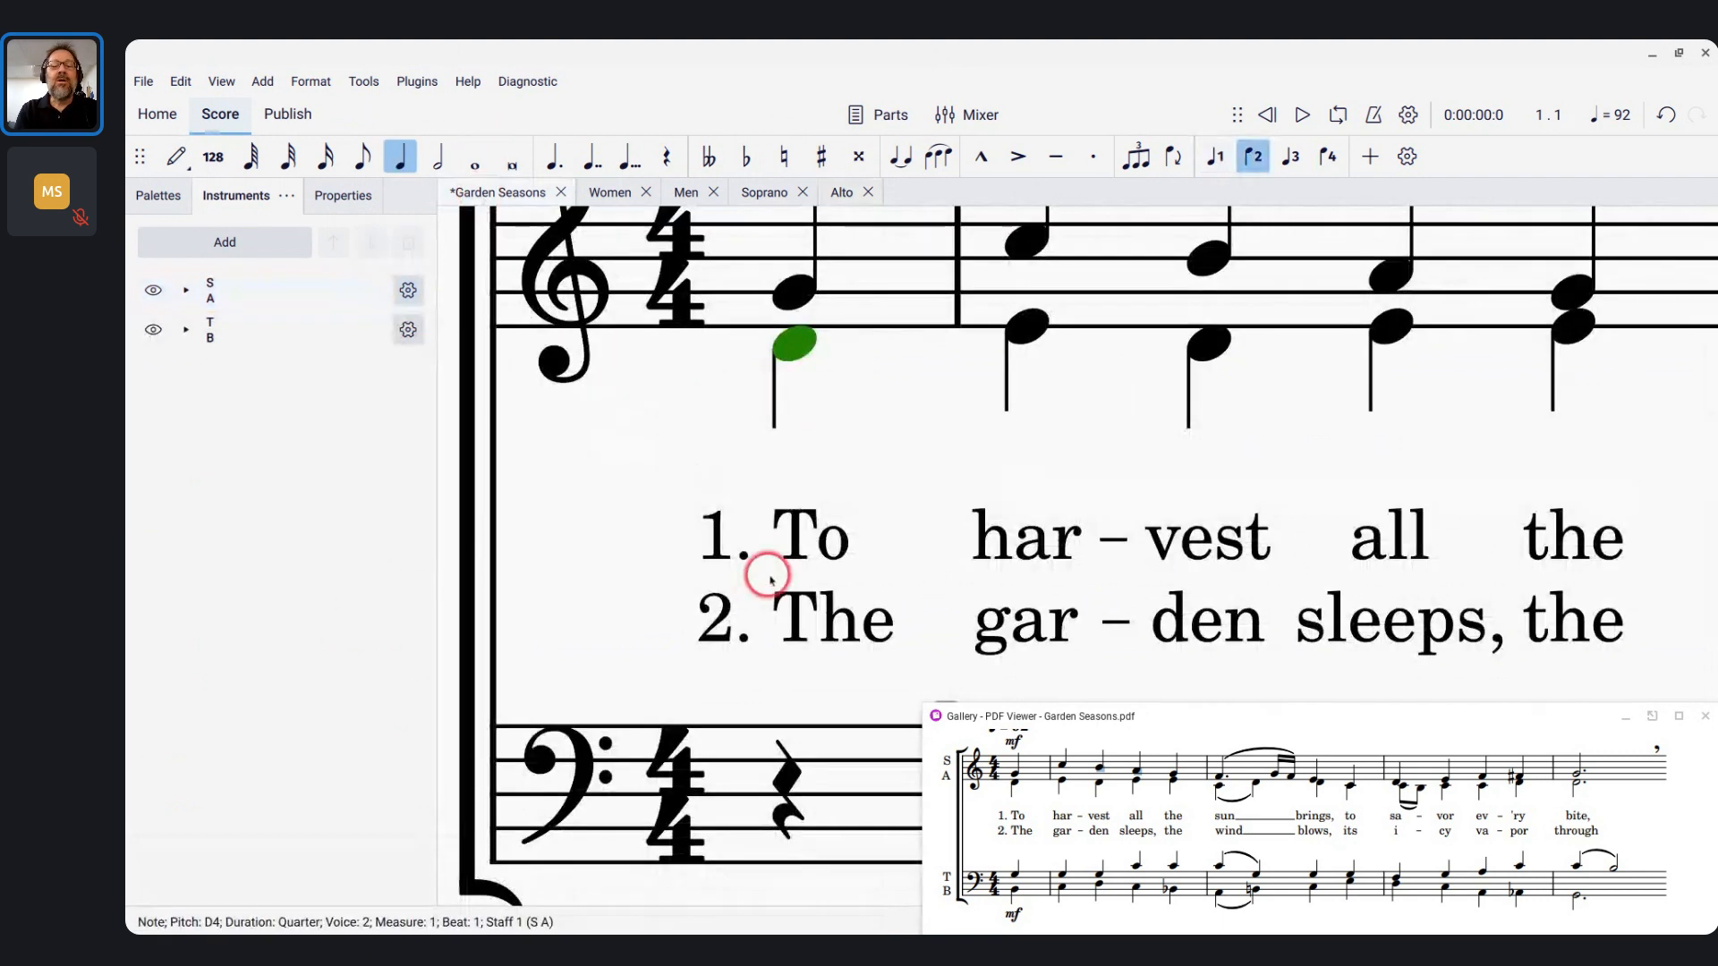
left_click(793, 549)
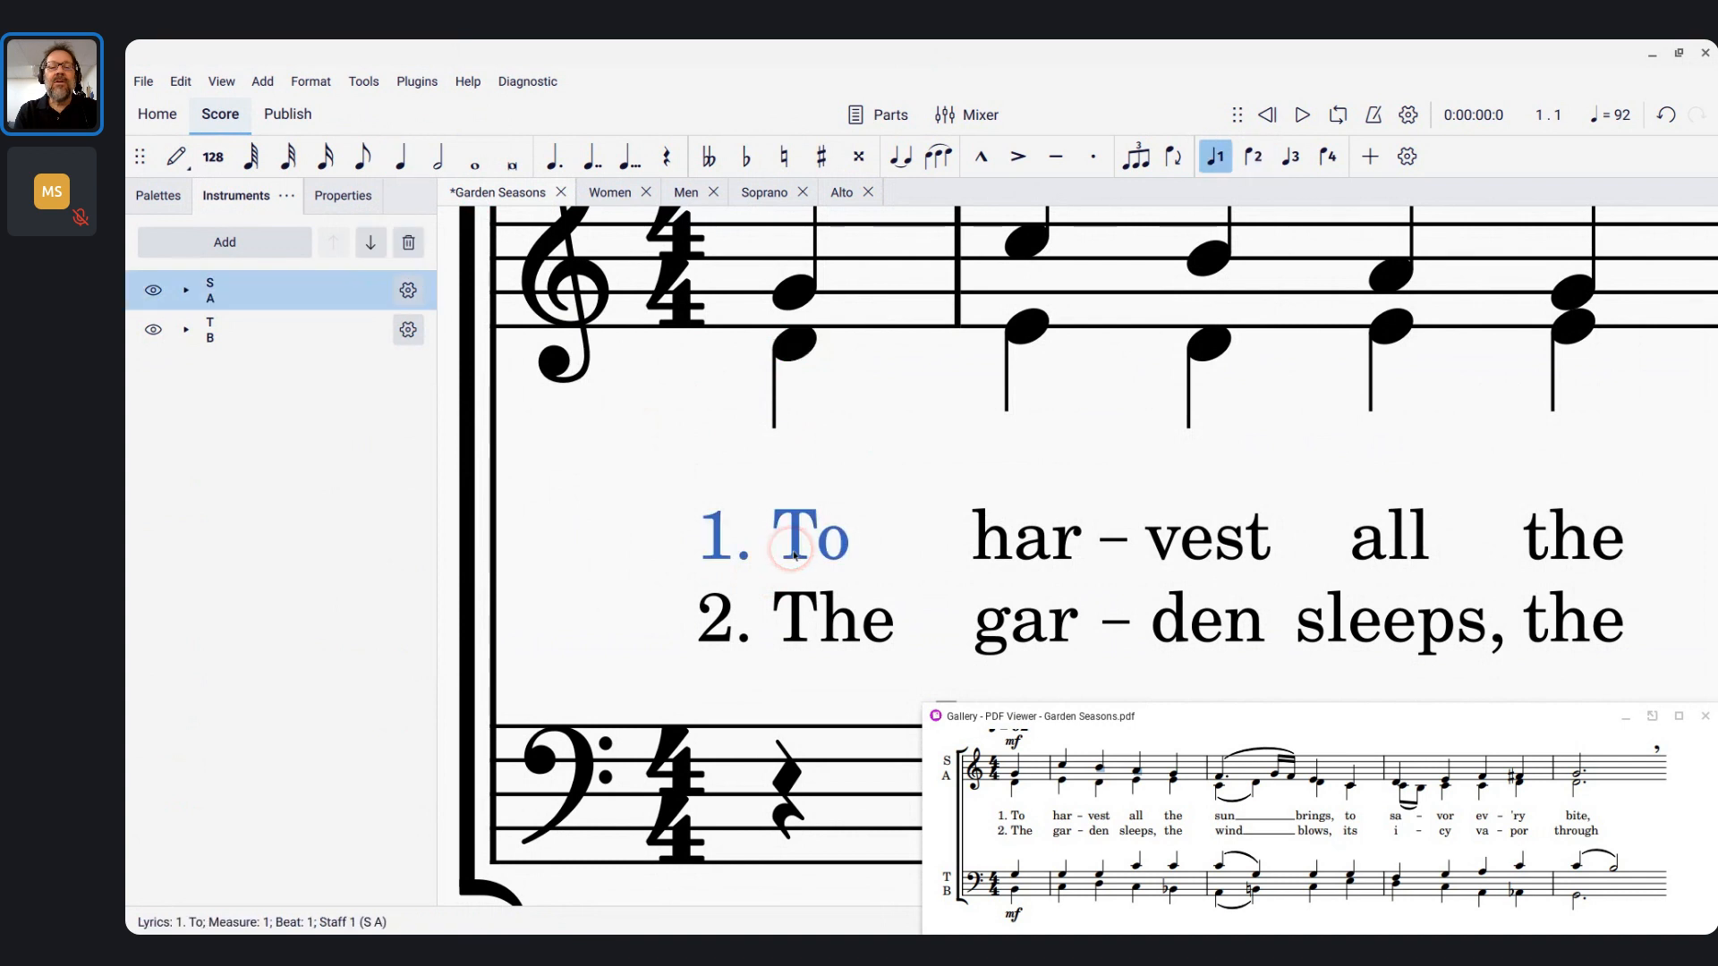
right_click(792, 548)
mouse_move(922, 750)
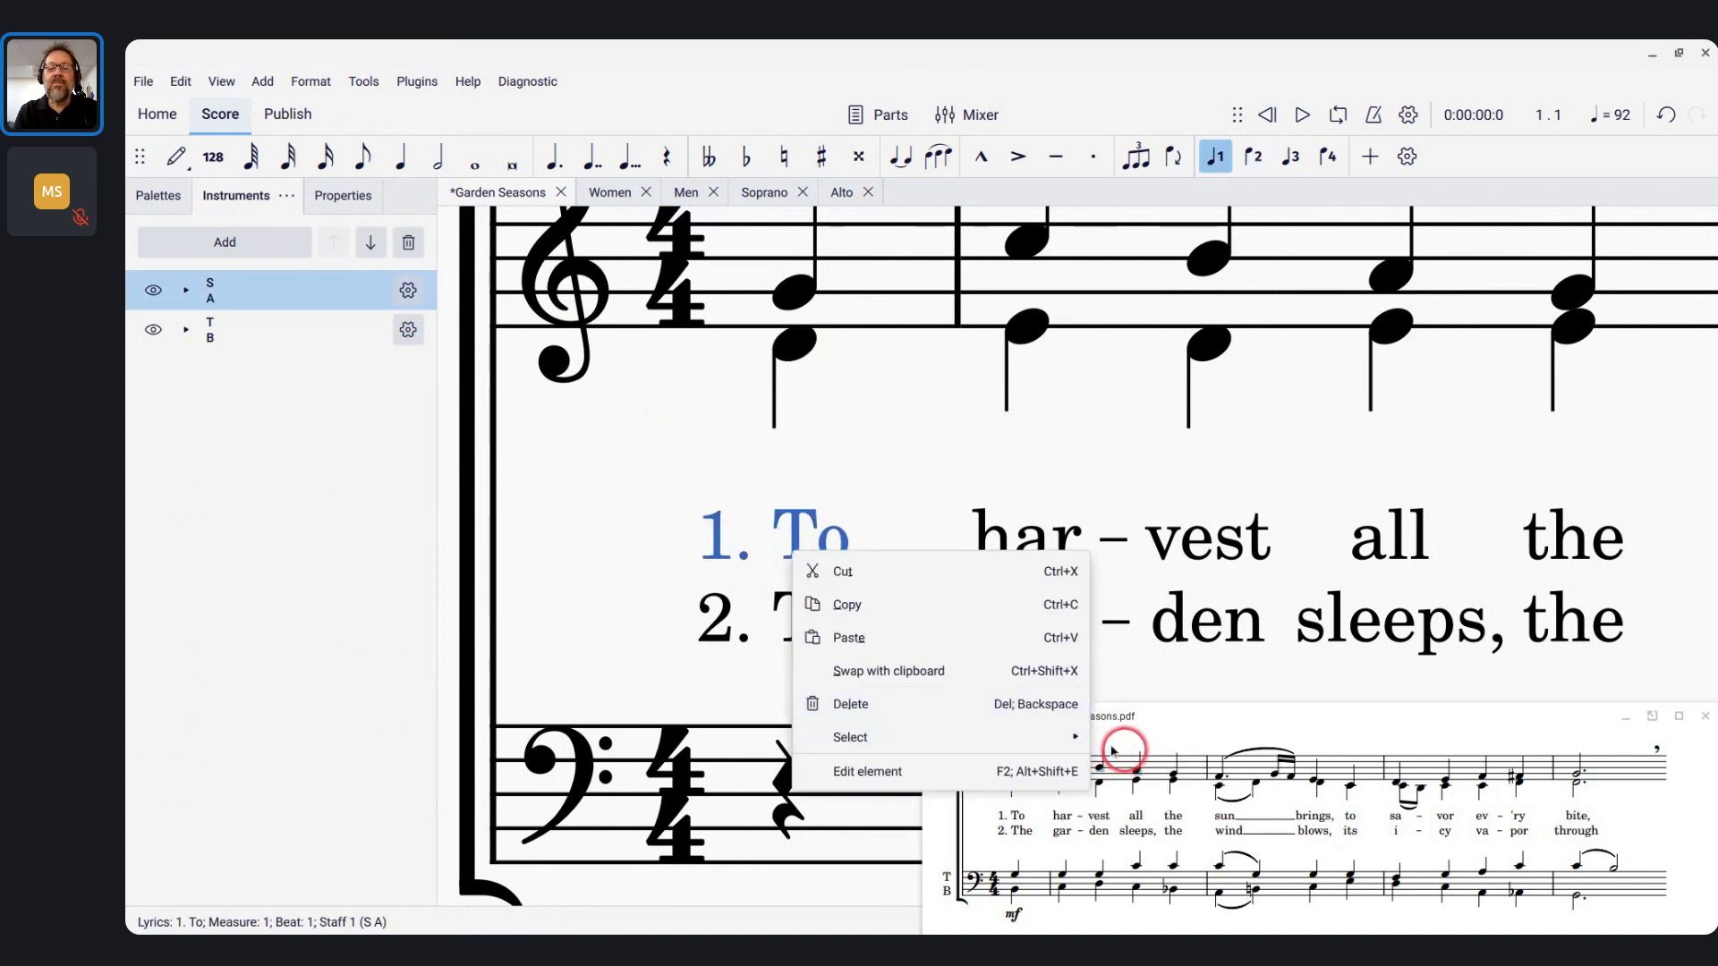
left_click(1124, 737)
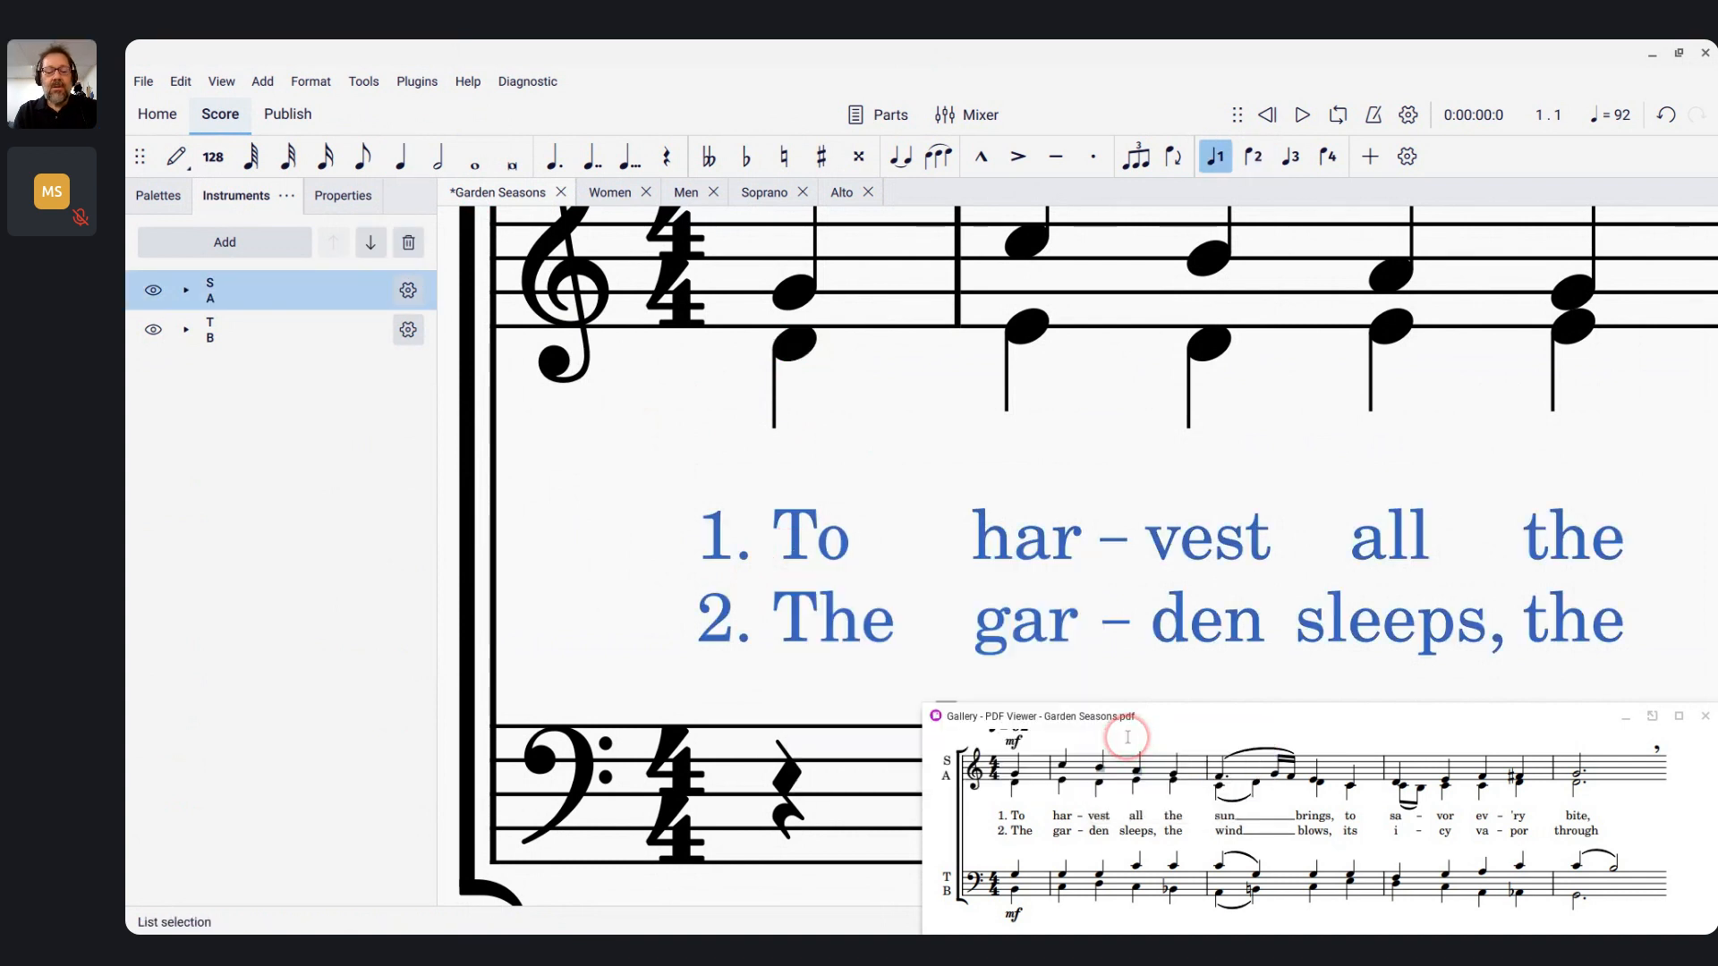
key("ctrl+c")
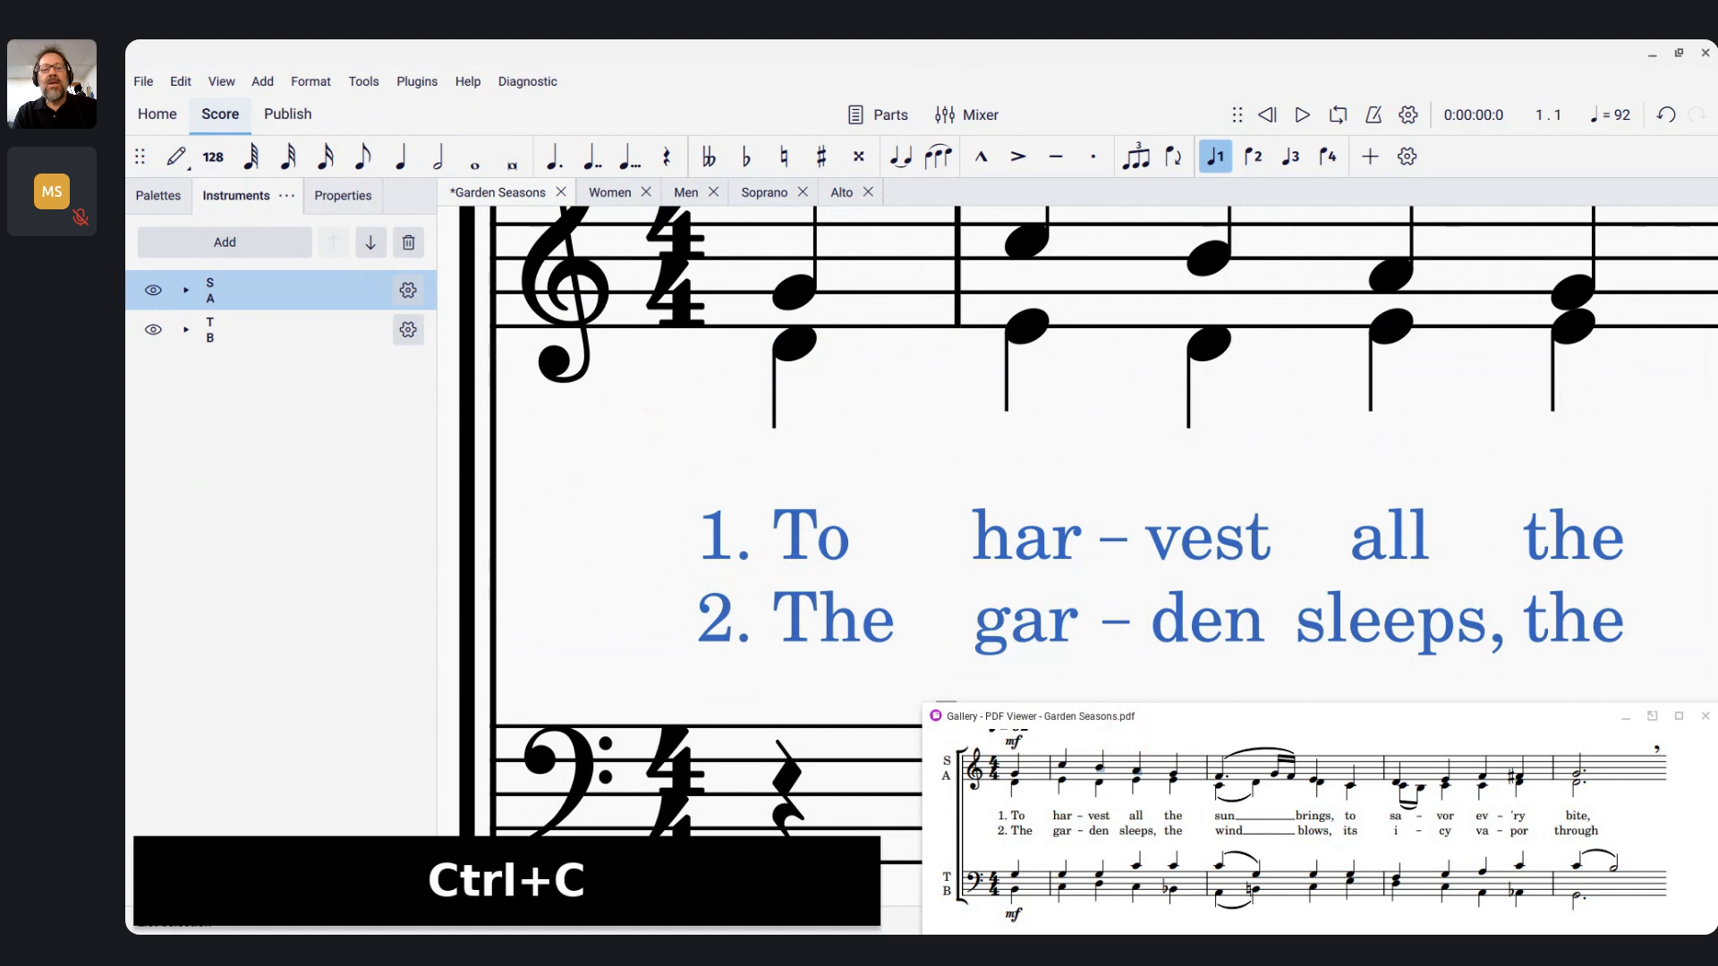
left_click(841, 193)
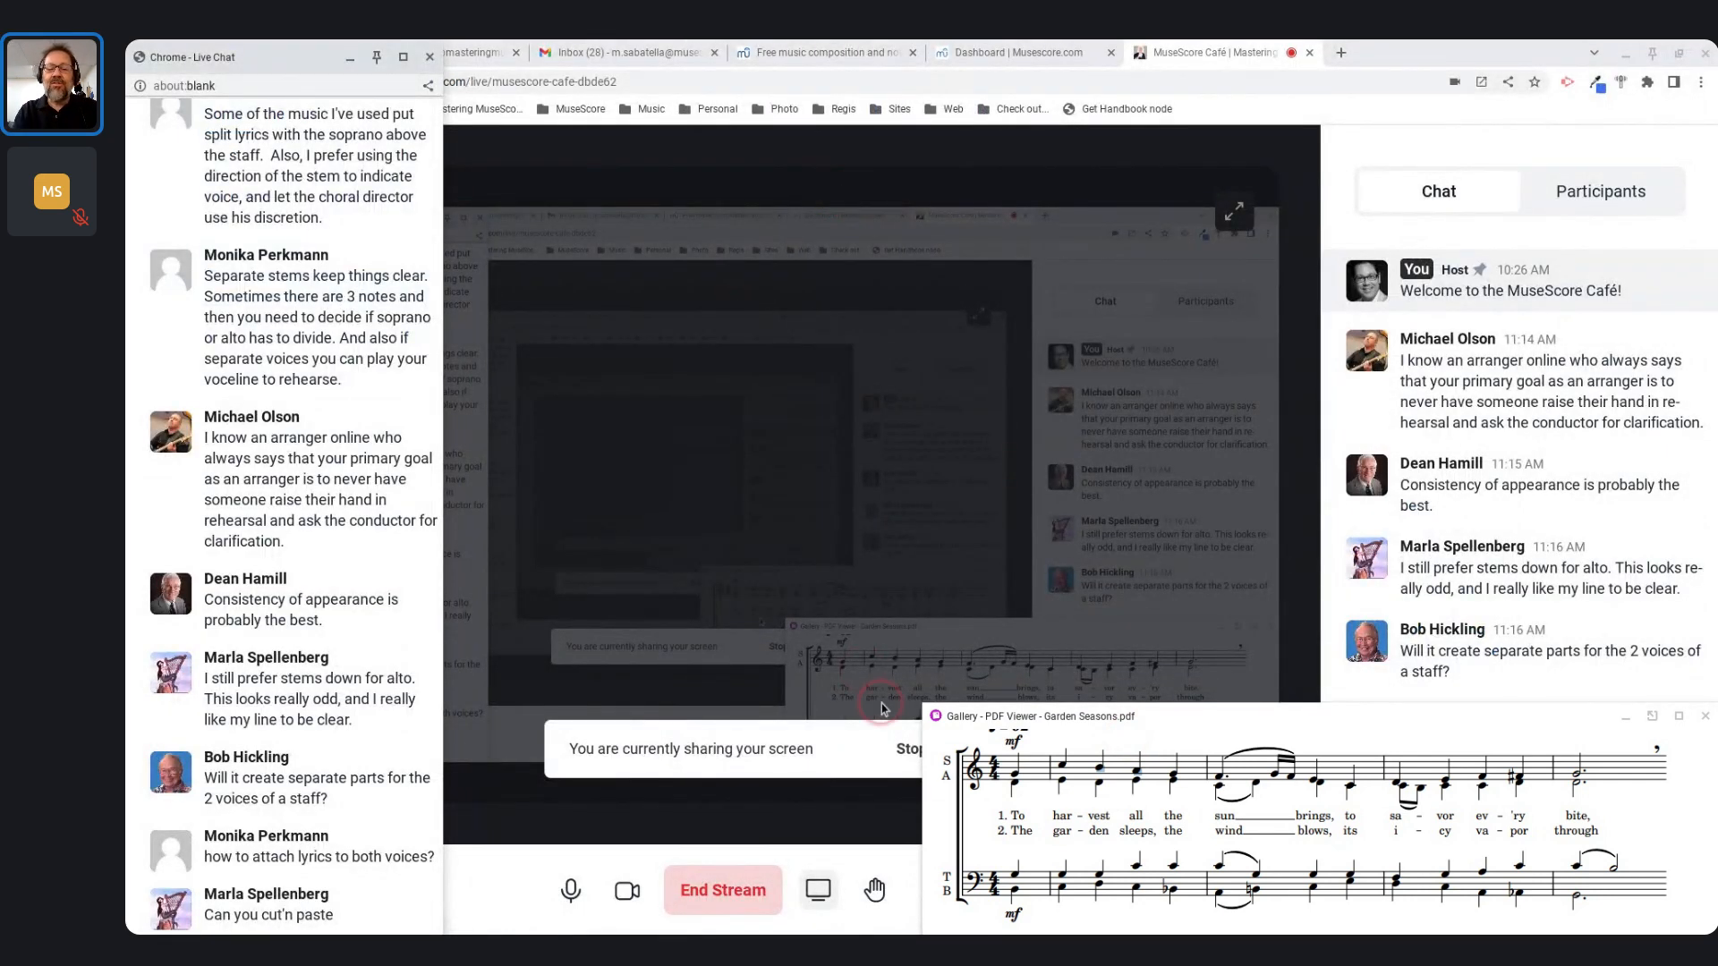
Relaunch MuseScore from the Terminal with the command demo-musescore and restore the previous session
mouse_move(963, 930)
left_click(1085, 921)
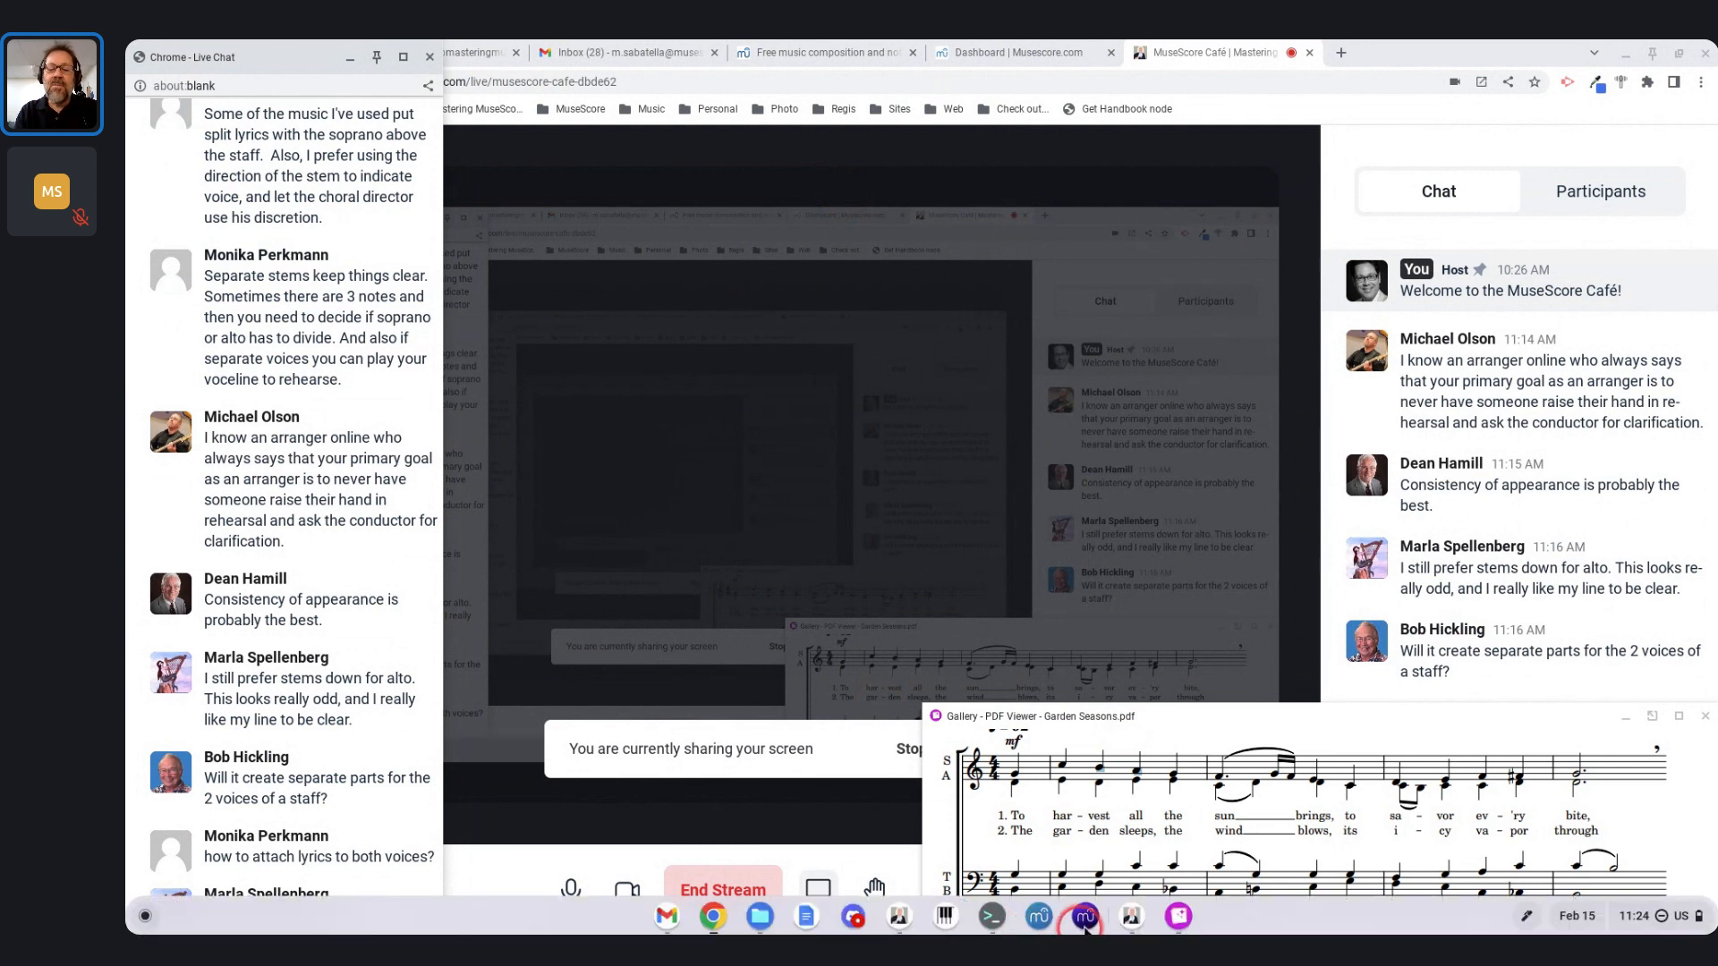
left_click(993, 917)
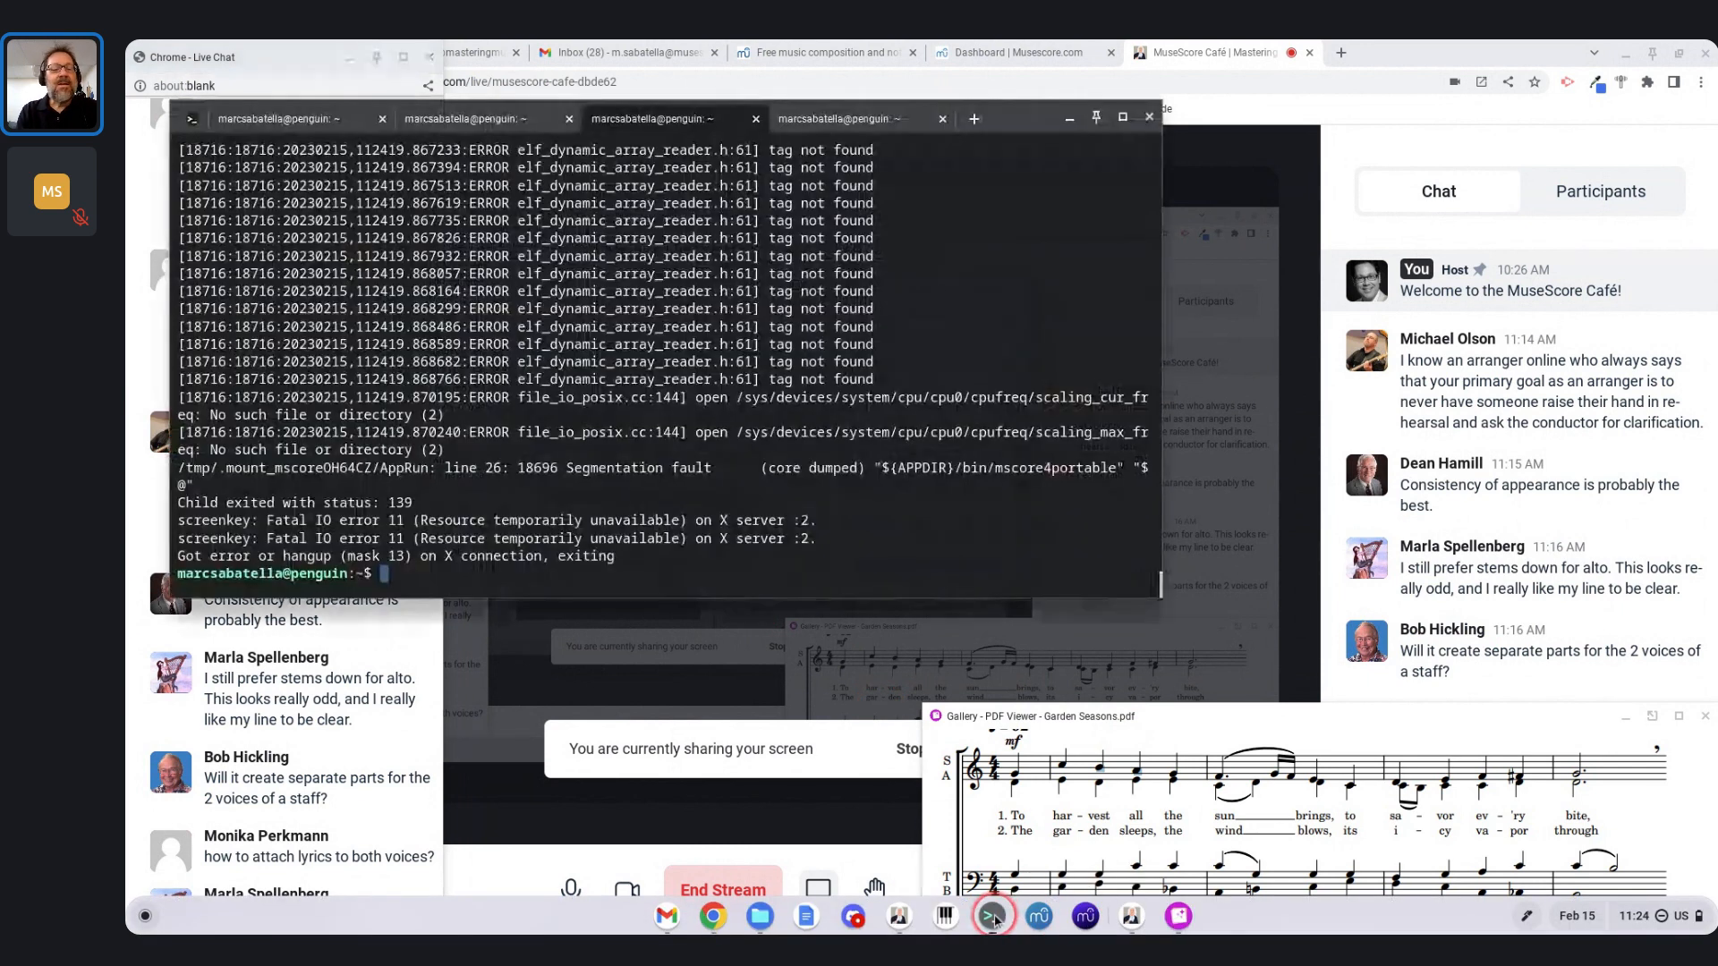
type("demo-musescore")
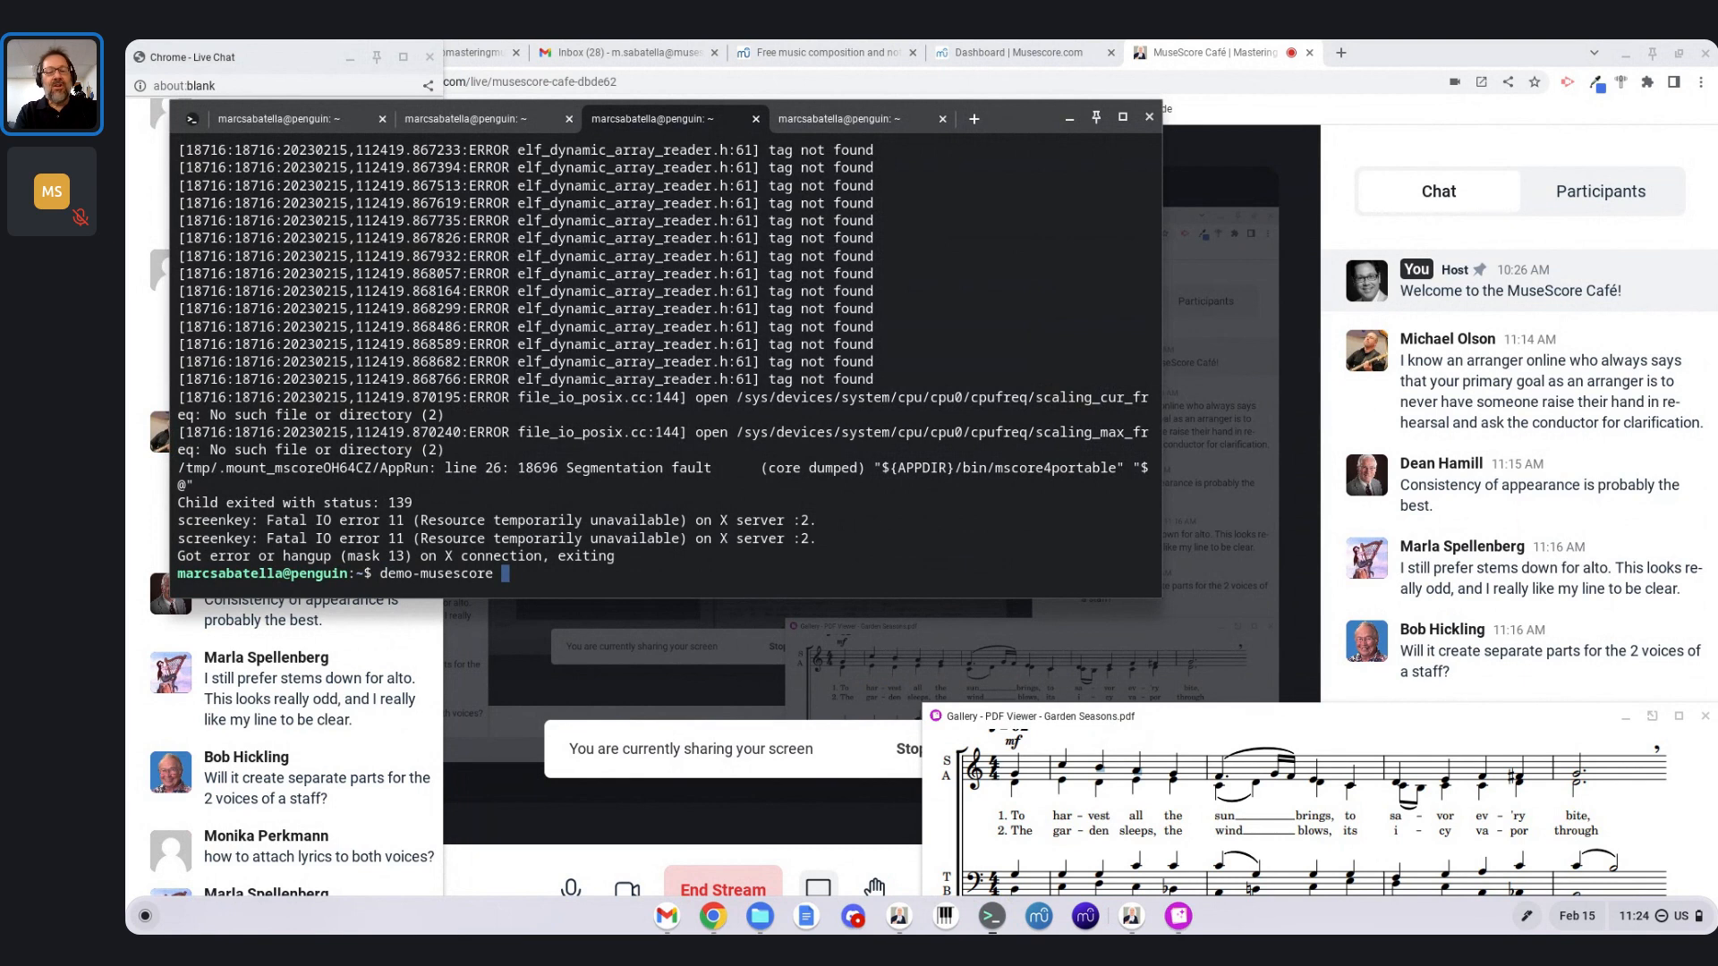
key("Return")
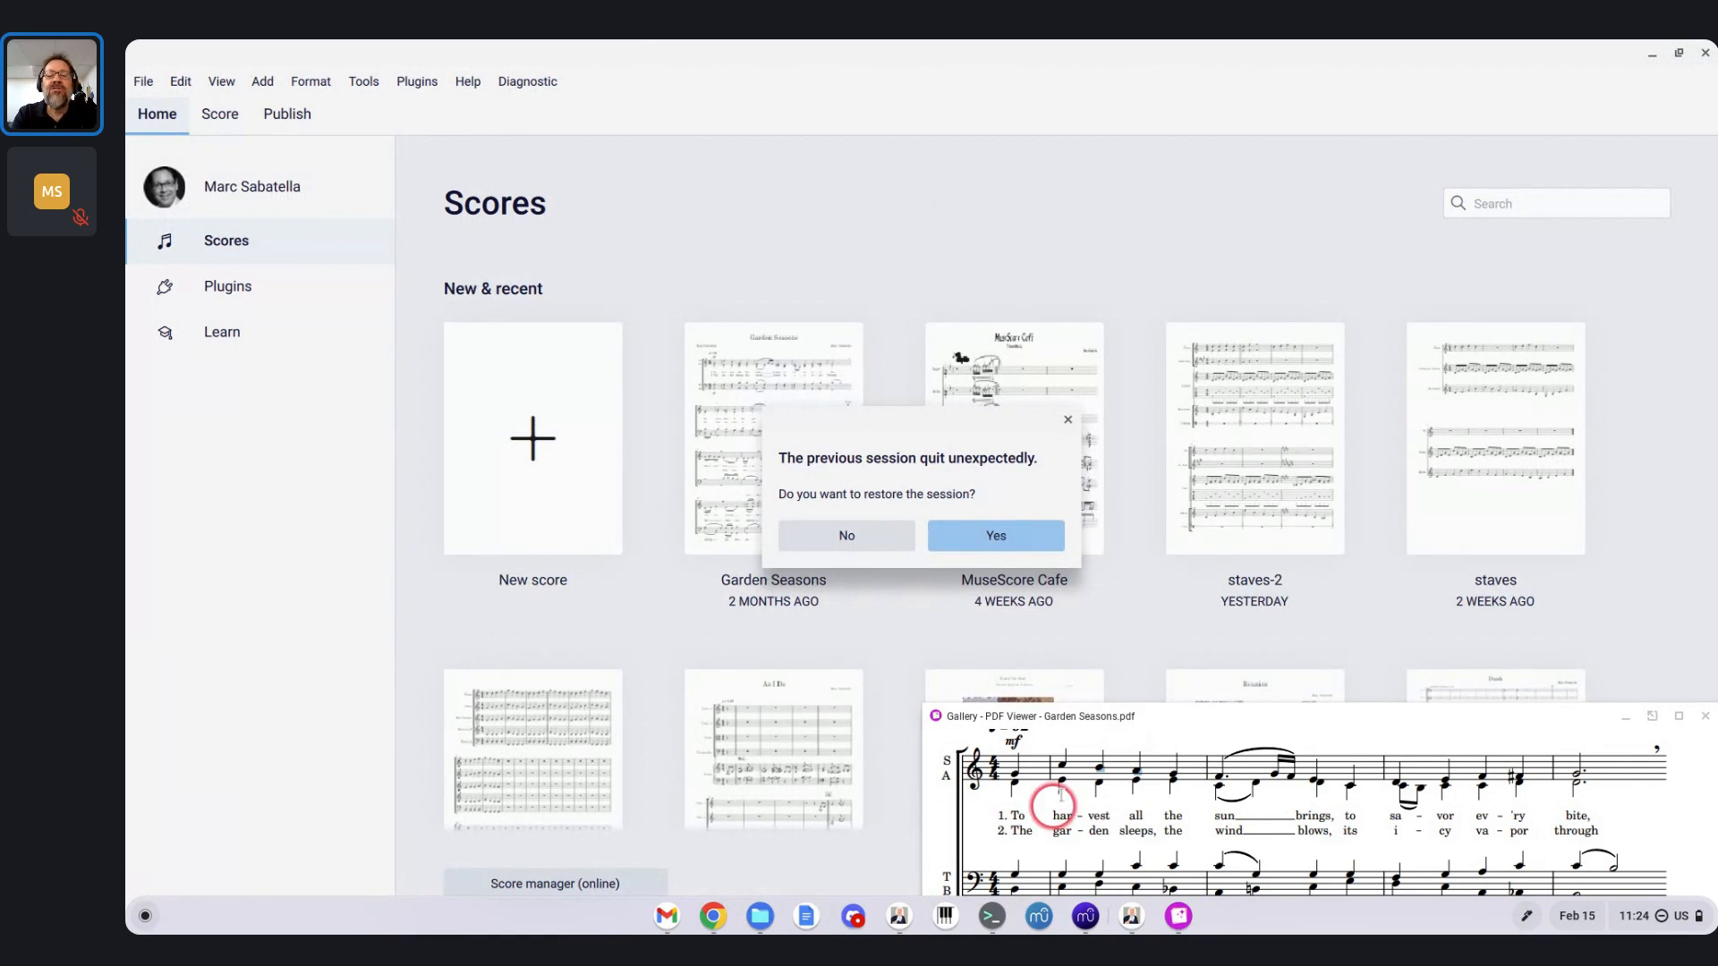
left_click(980, 537)
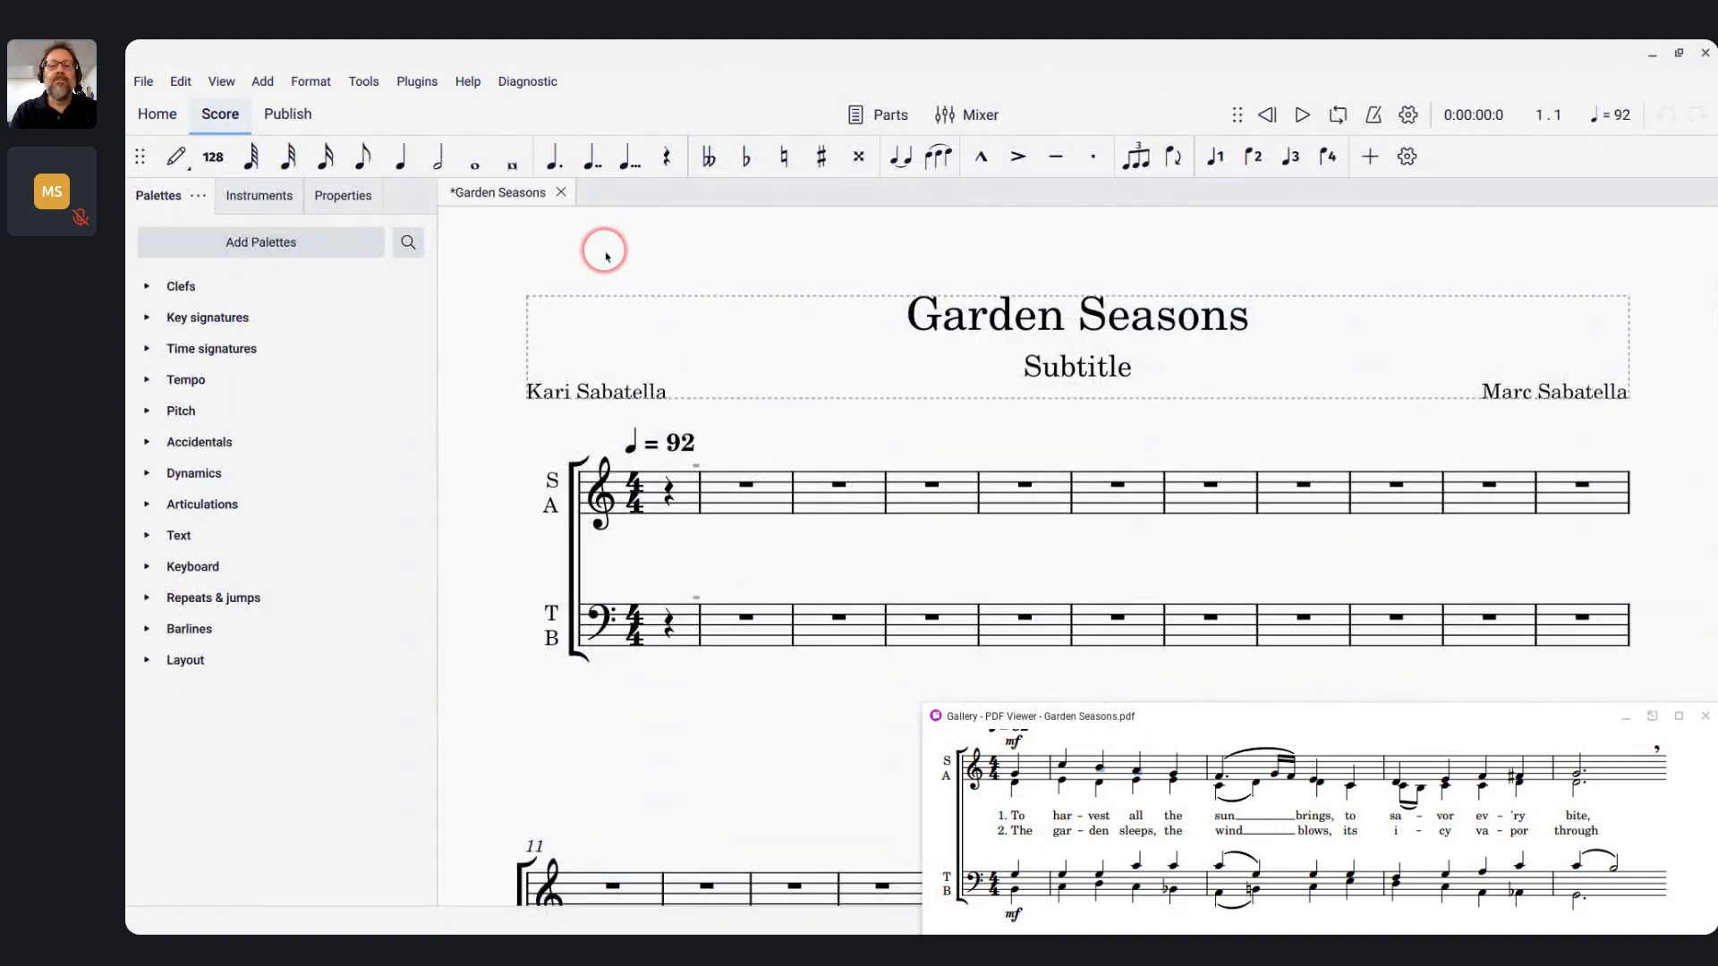
Examine the restored Garden Seasons score to see which notes, lyrics and parts were recovered
scroll(770, 541, "down", 5)
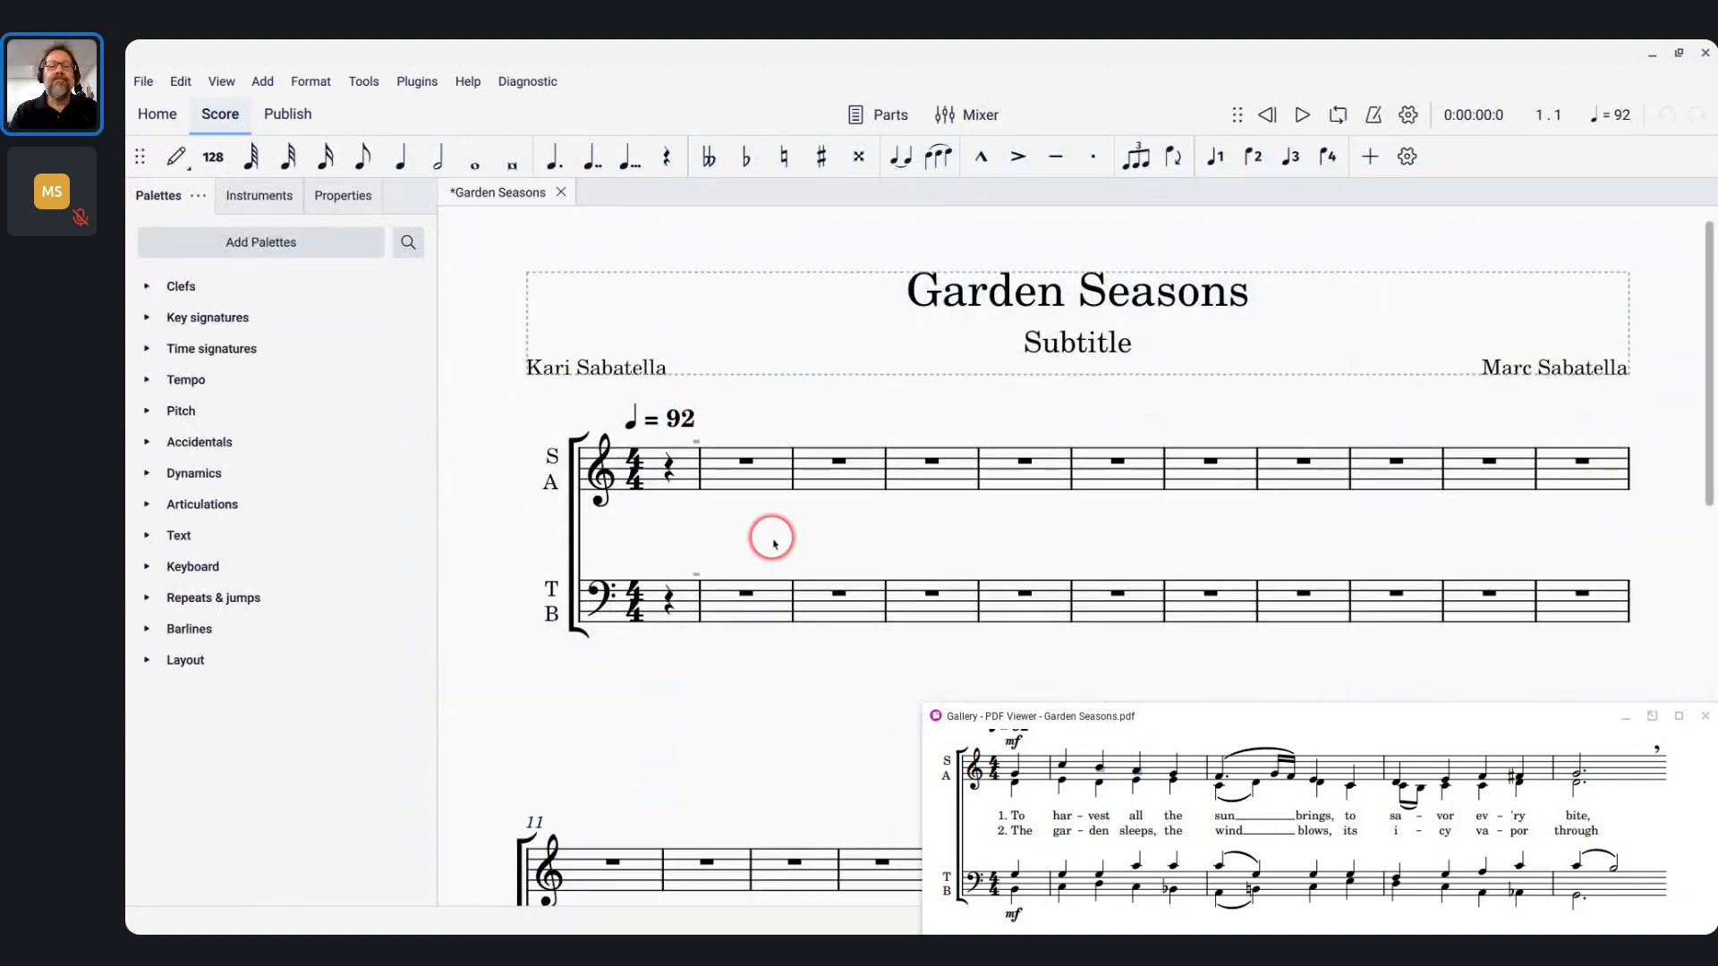
scroll(773, 539, "down", 2)
scroll(773, 540, "up", 6)
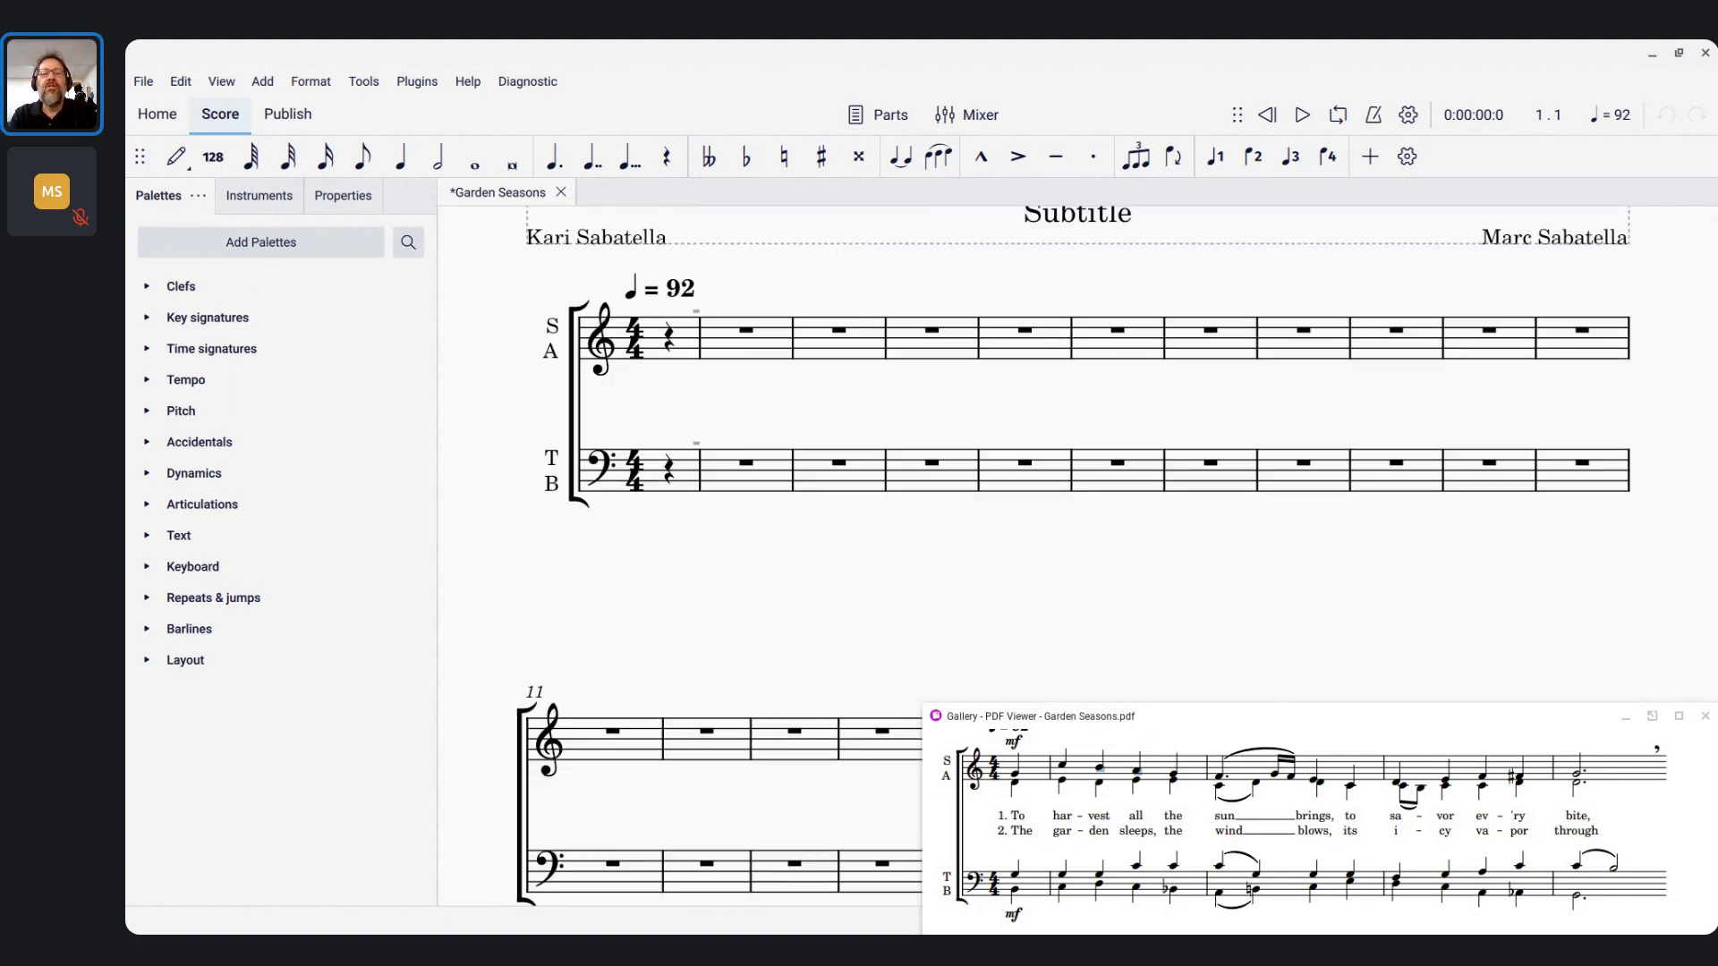
key("alt+Tab")
key("alt+Tab")
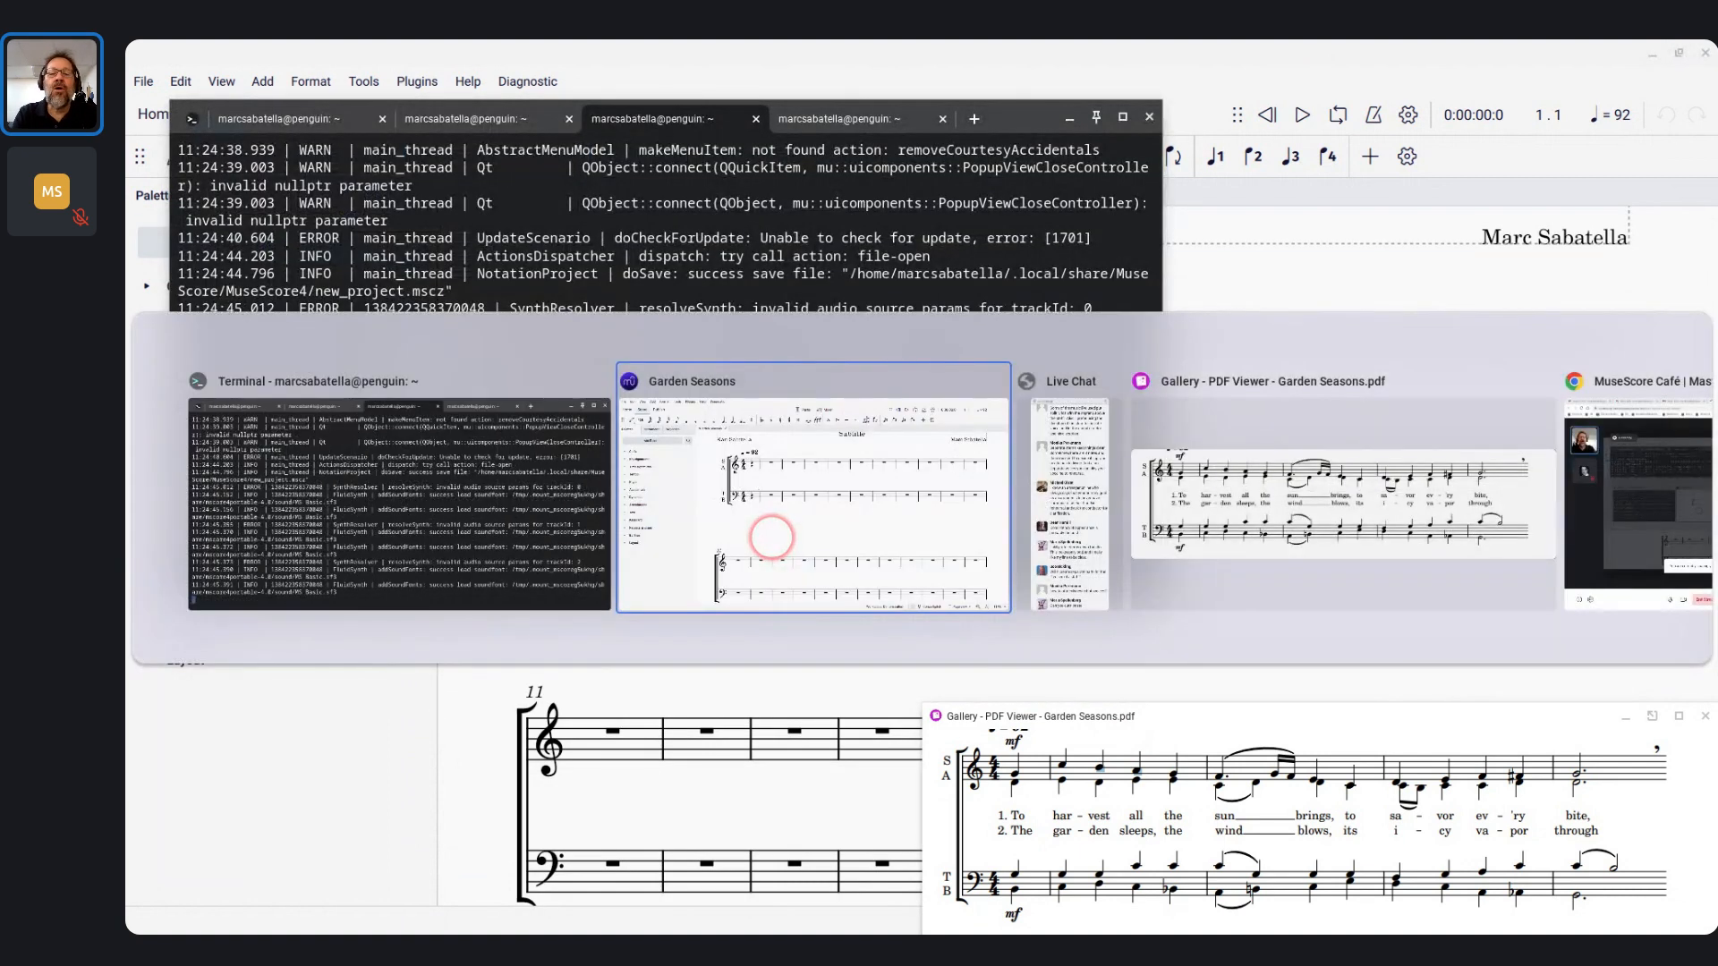
key("alt+Tab")
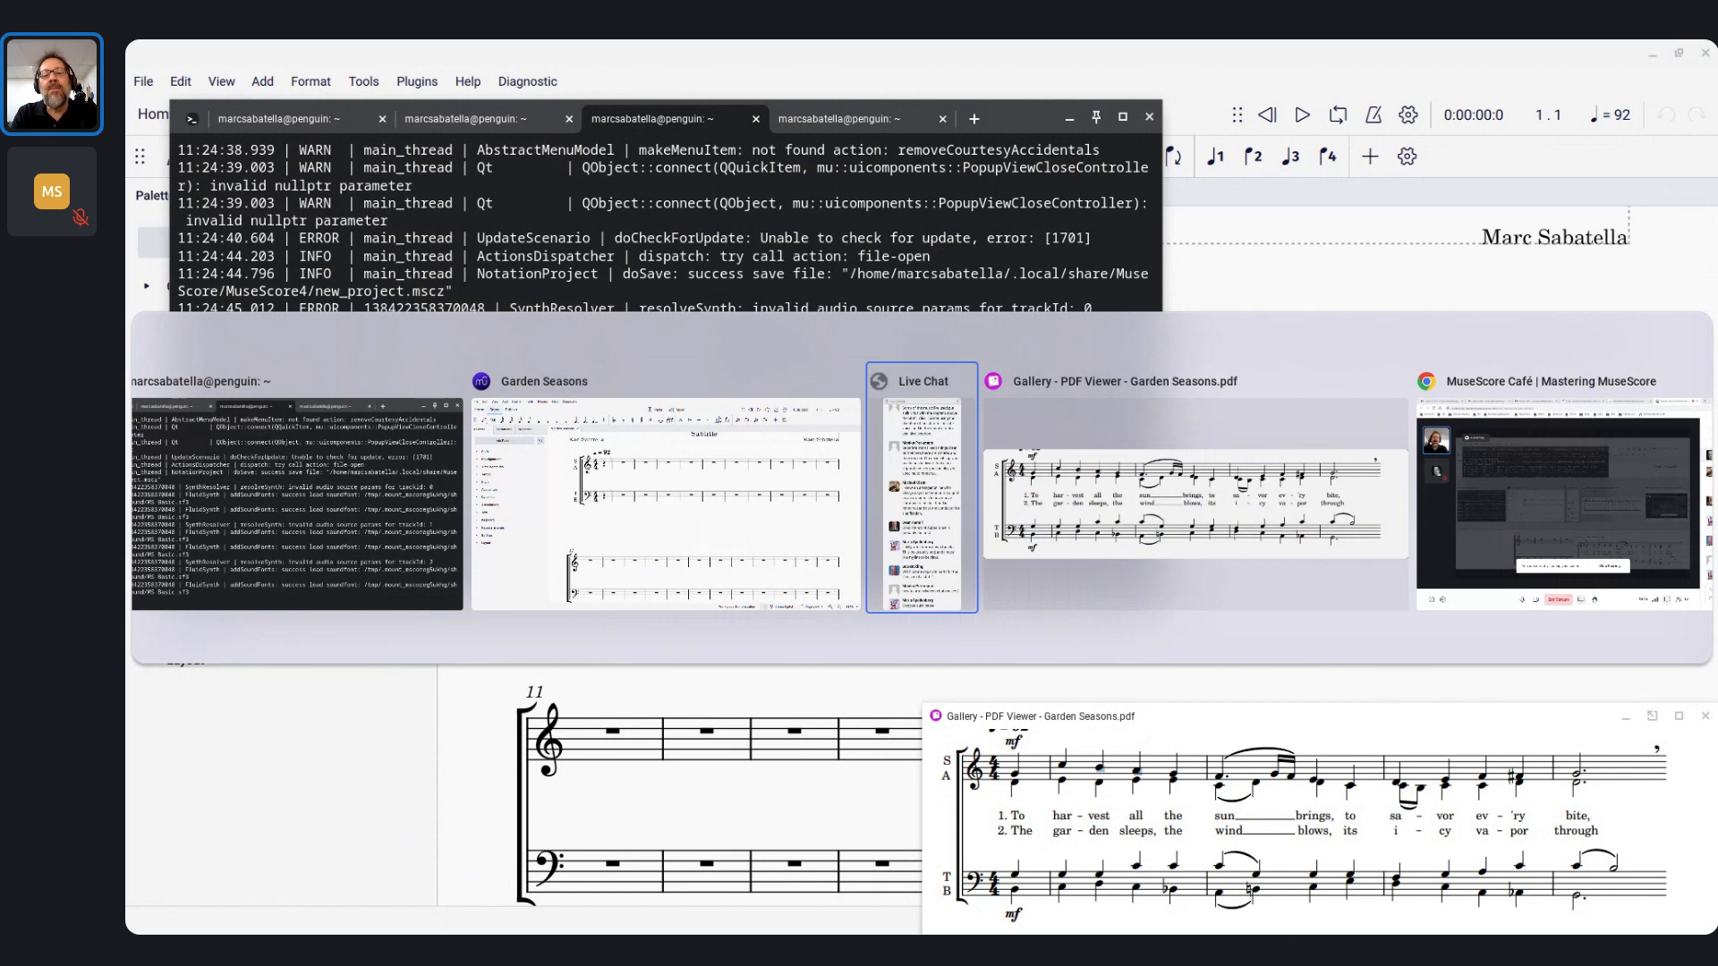
key("alt+shift+Tab")
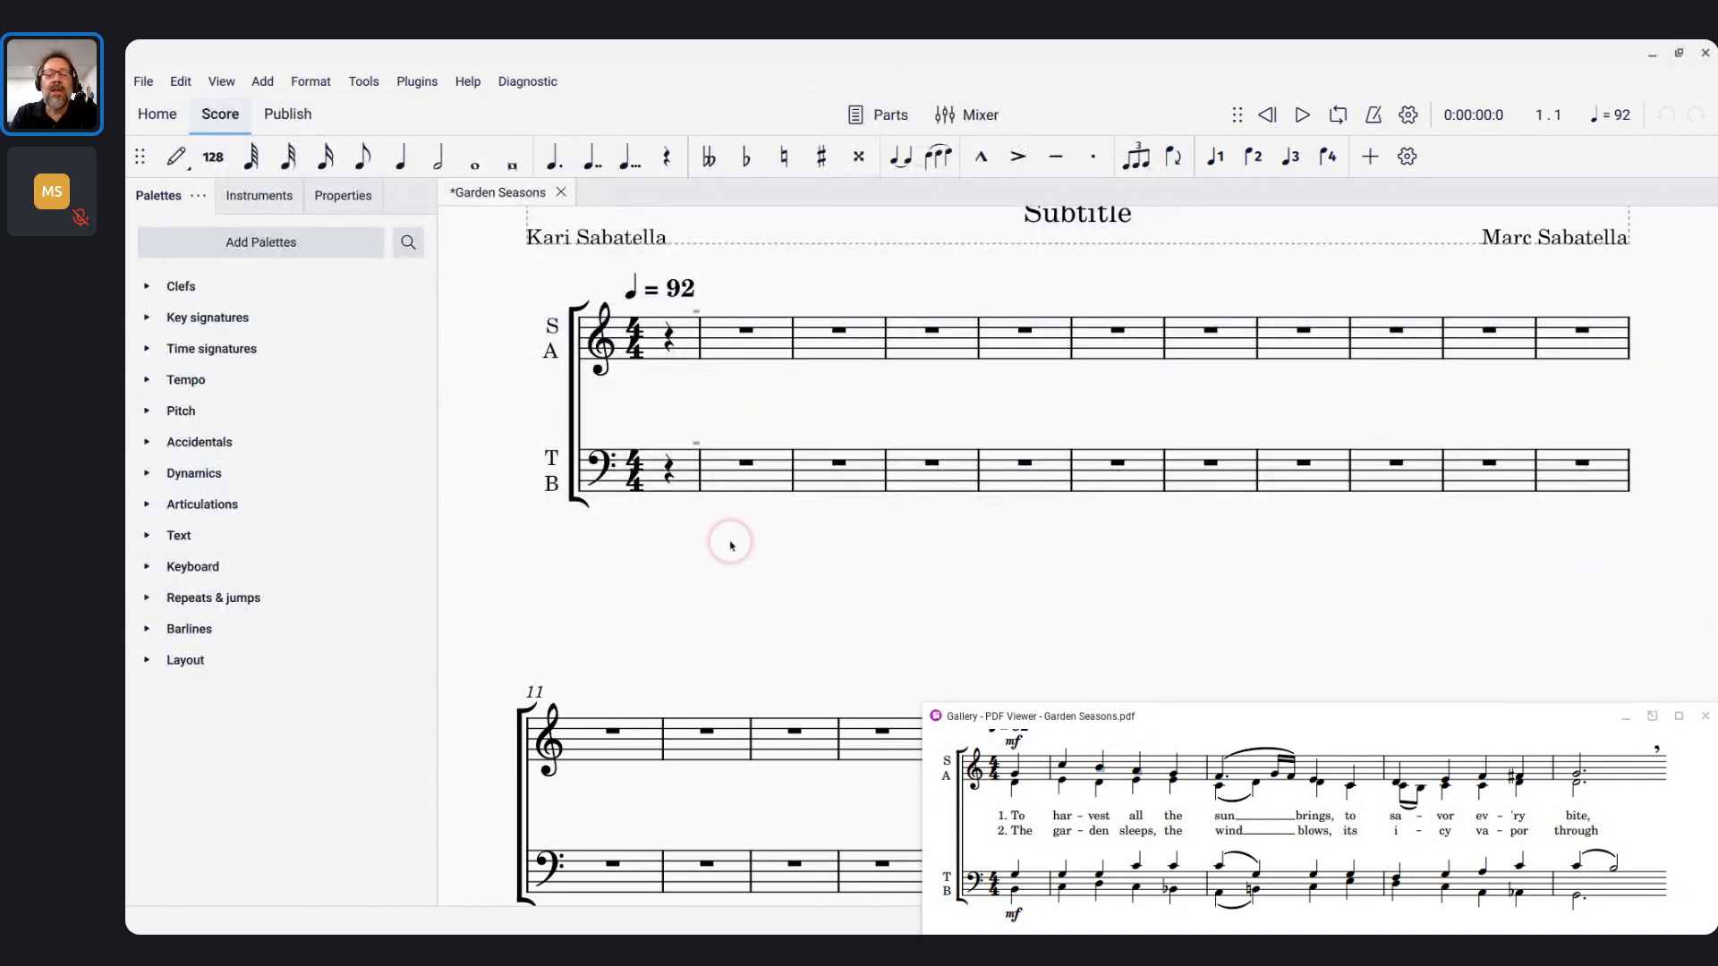
left_click(719, 532)
left_click(709, 433)
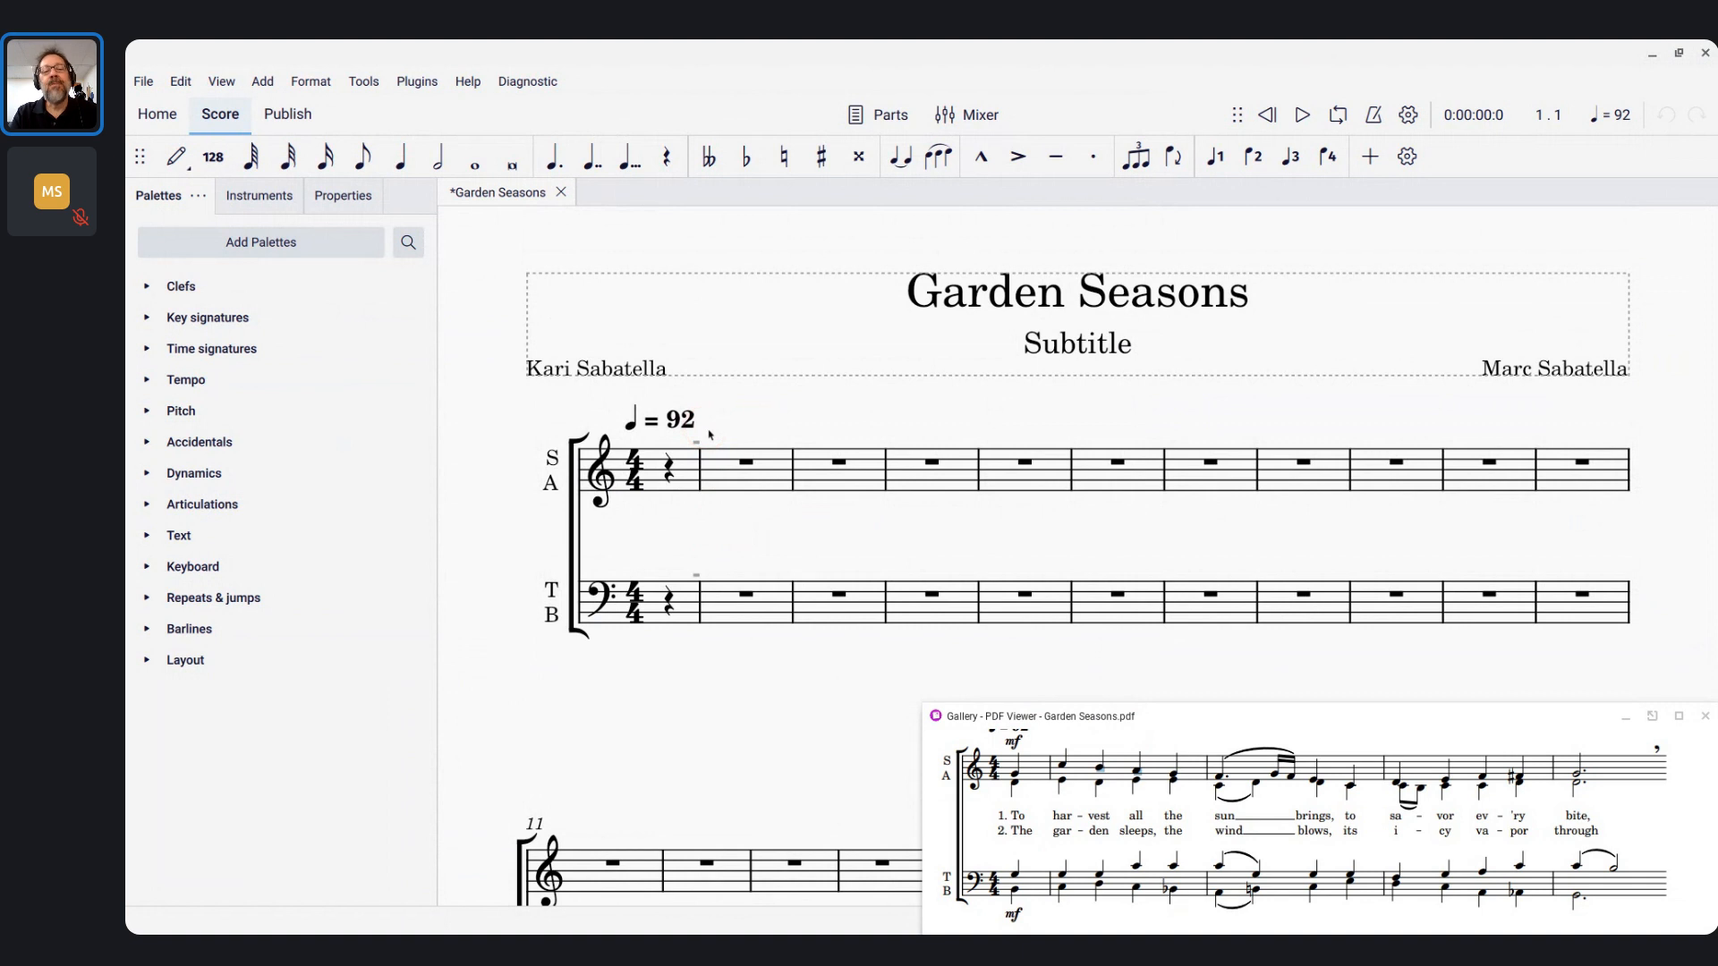
scroll(510, 468, "down", 3)
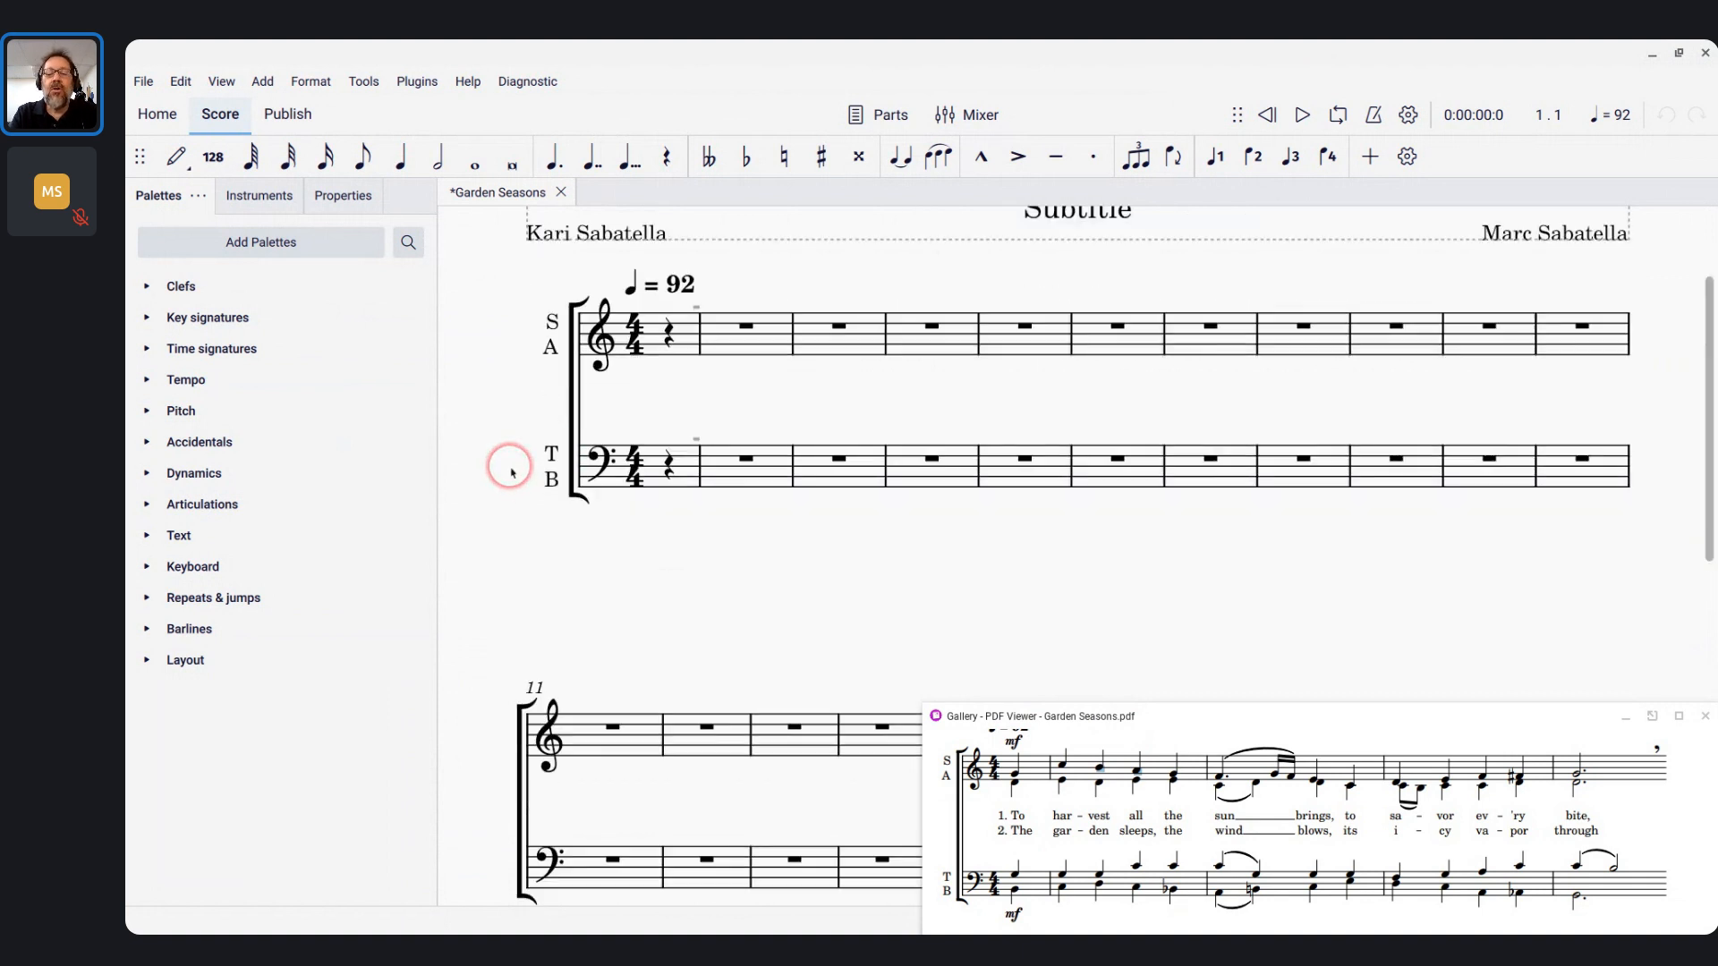
scroll(509, 470, "up", 3)
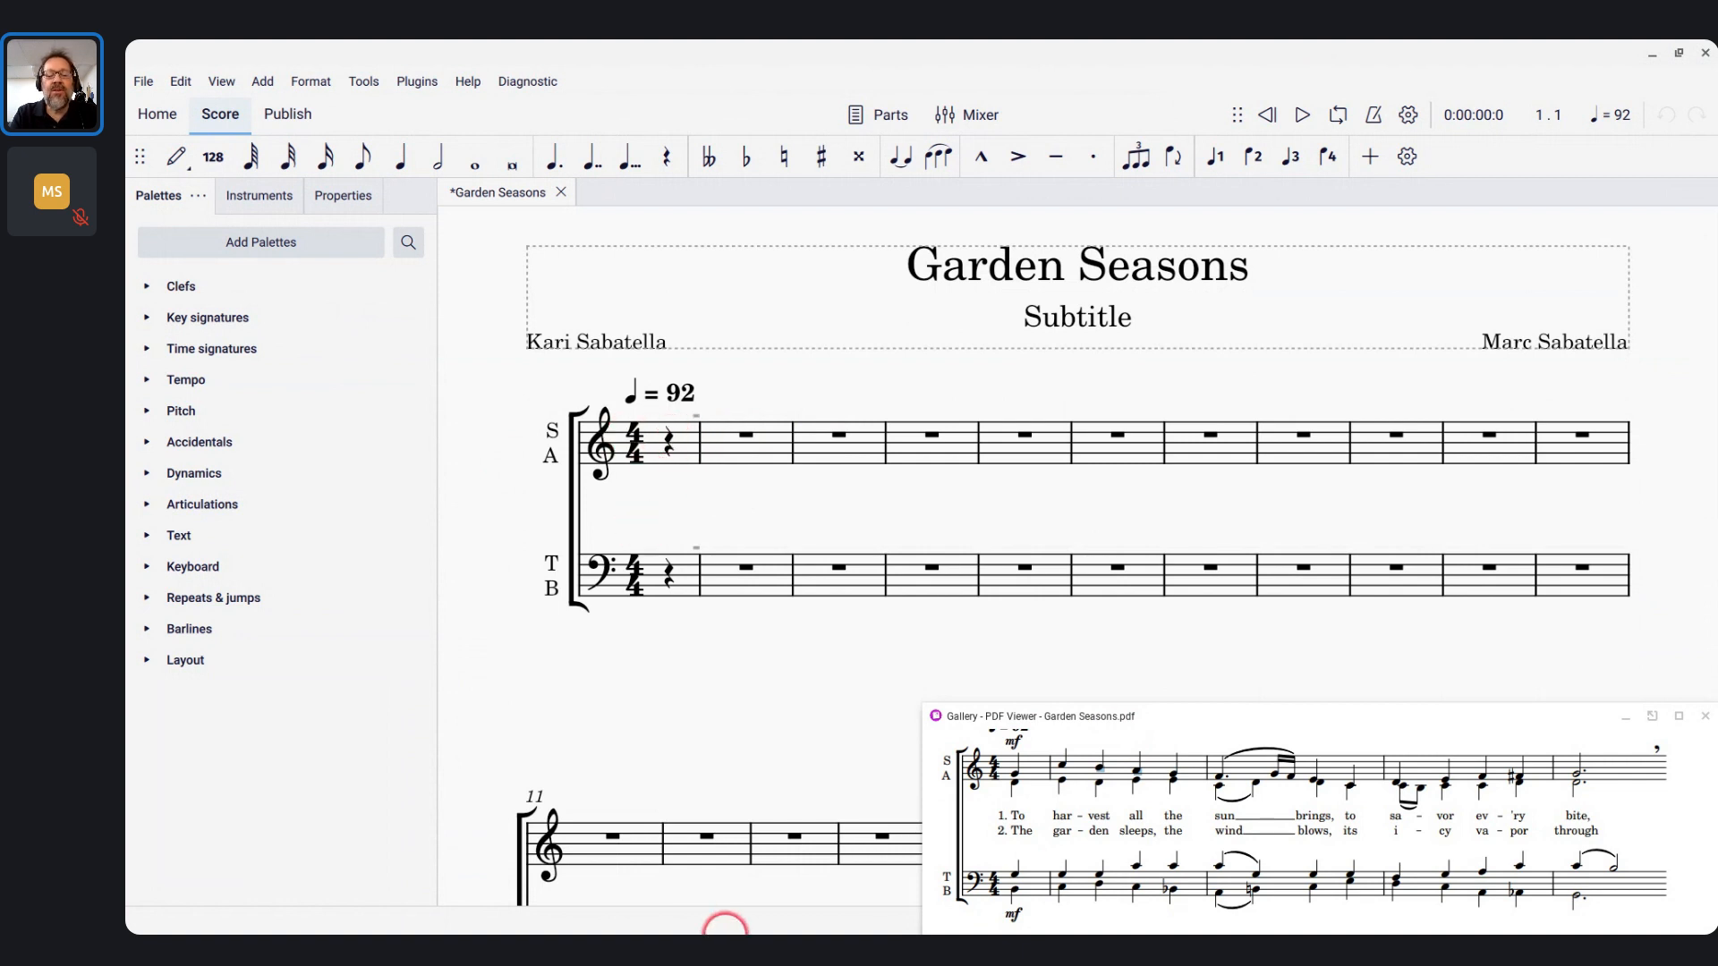
Open the file manager and look through the Tutorials scores folder for a score to open
left_click(761, 922)
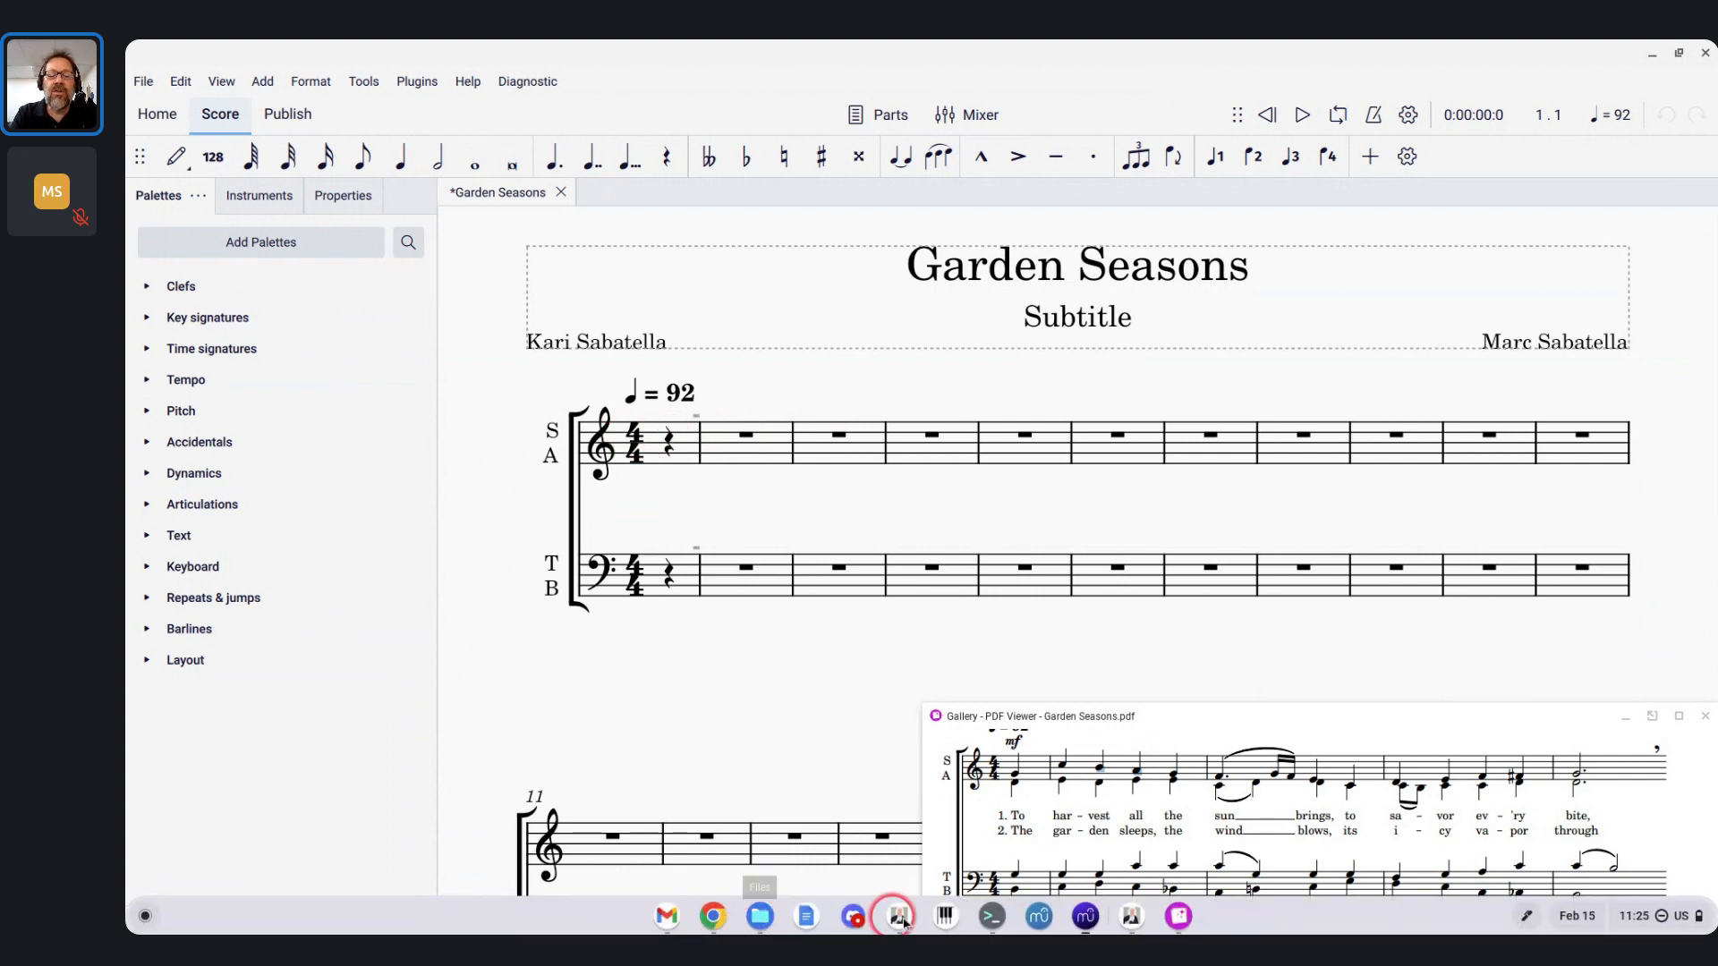
left_click(762, 922)
scroll(763, 507, "down", 3)
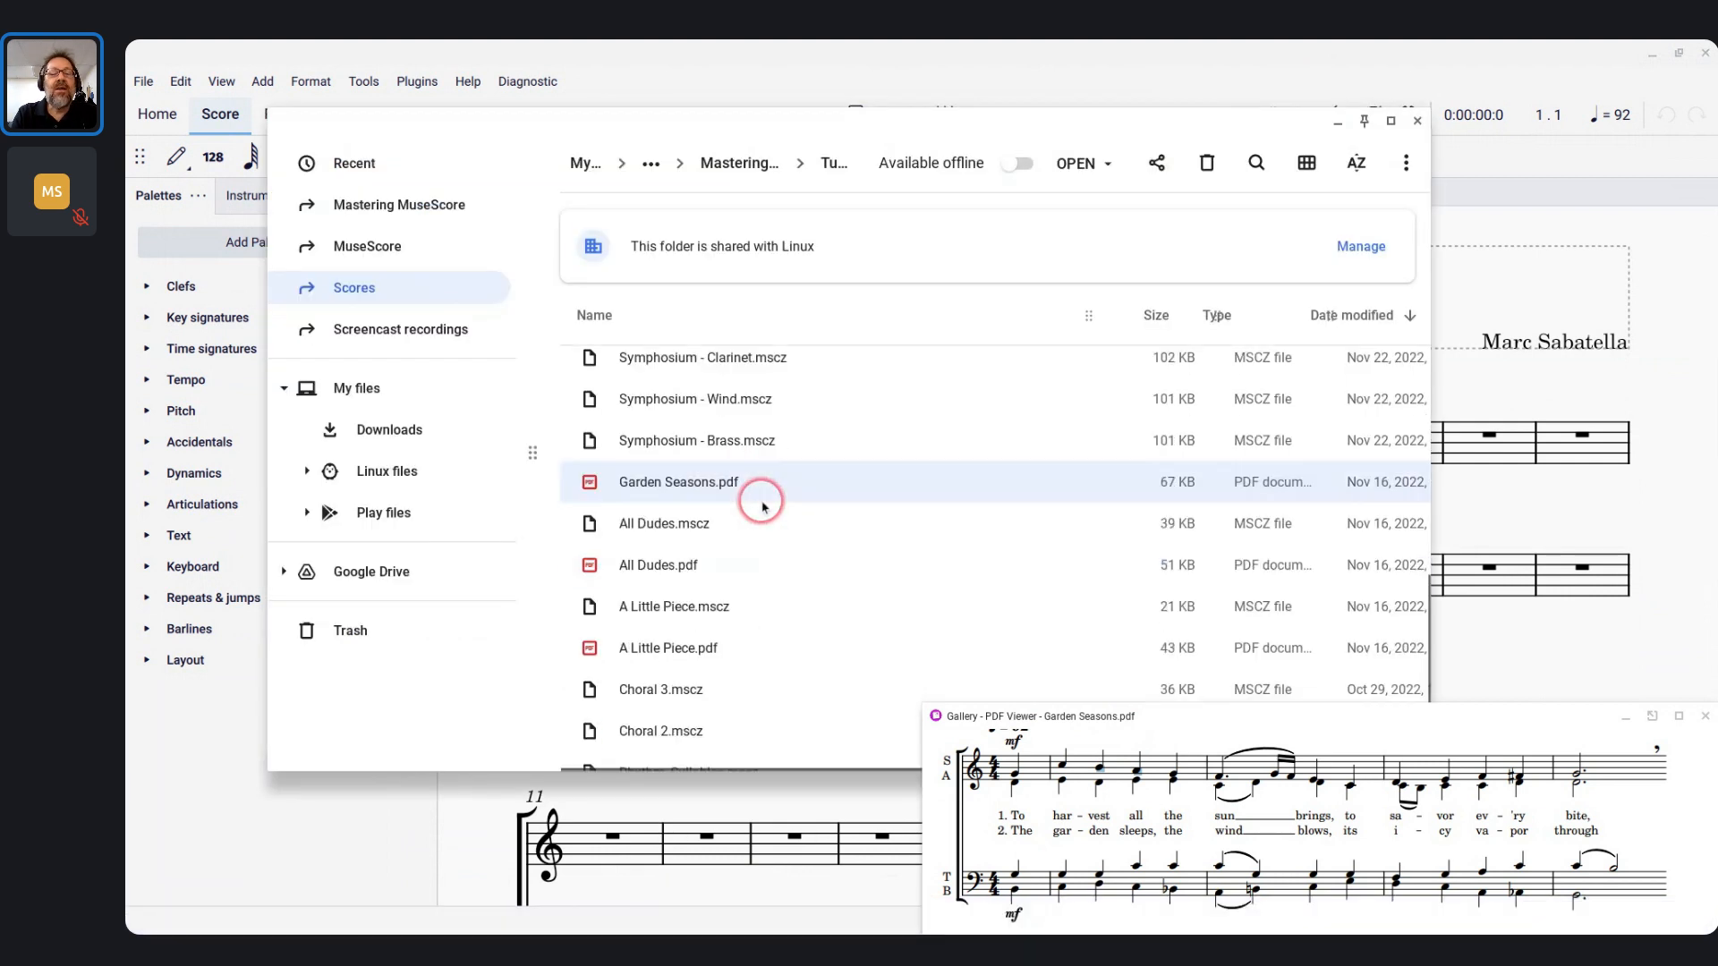
scroll(763, 507, "up", 5)
scroll(993, 546, "up", 1)
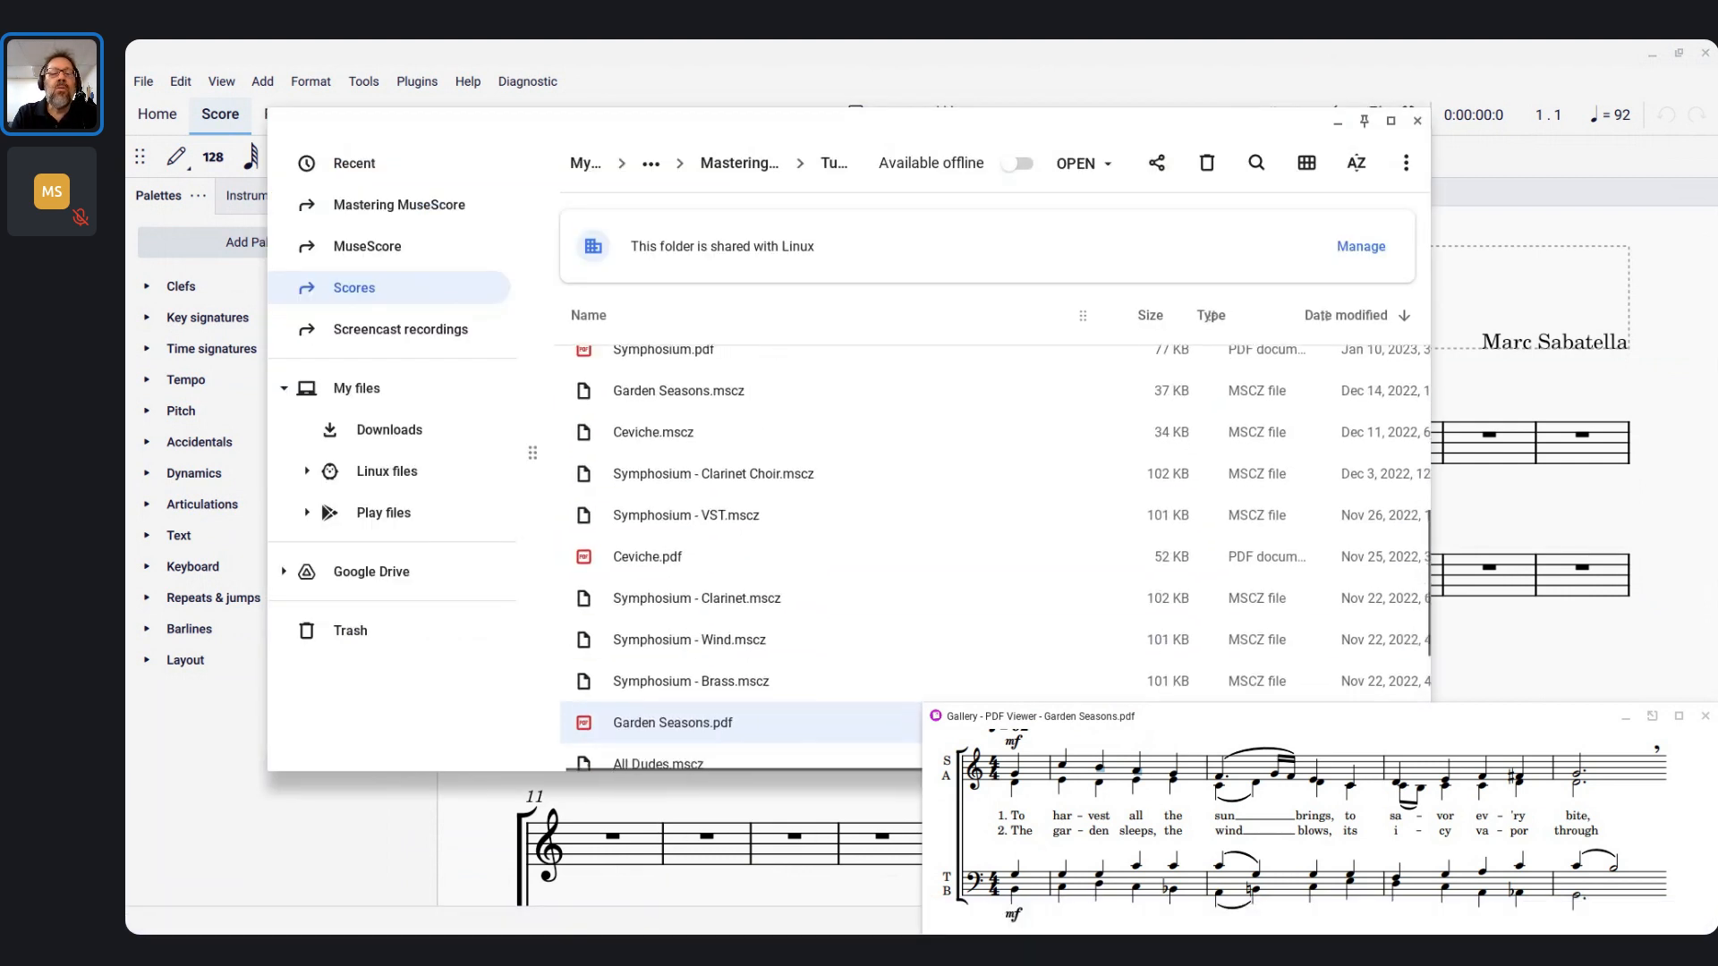
scroll(993, 546, "down", 3)
scroll(993, 545, "up", 2)
scroll(993, 546, "up", 7)
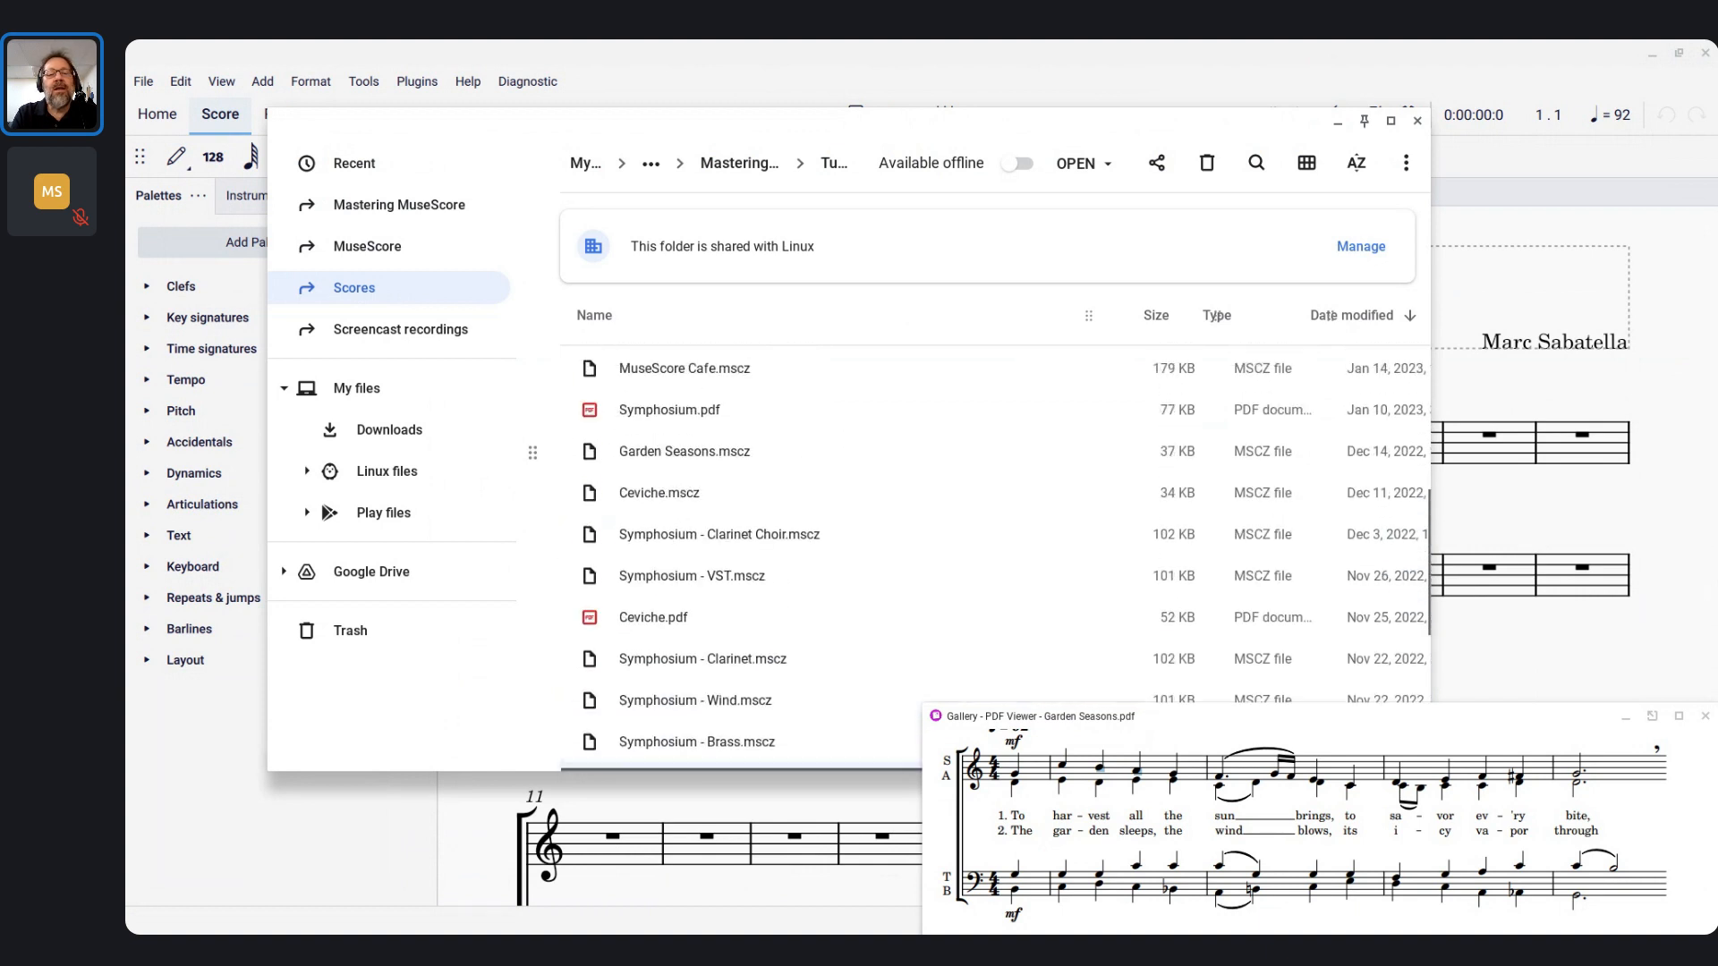
scroll(715, 725, "down", 7)
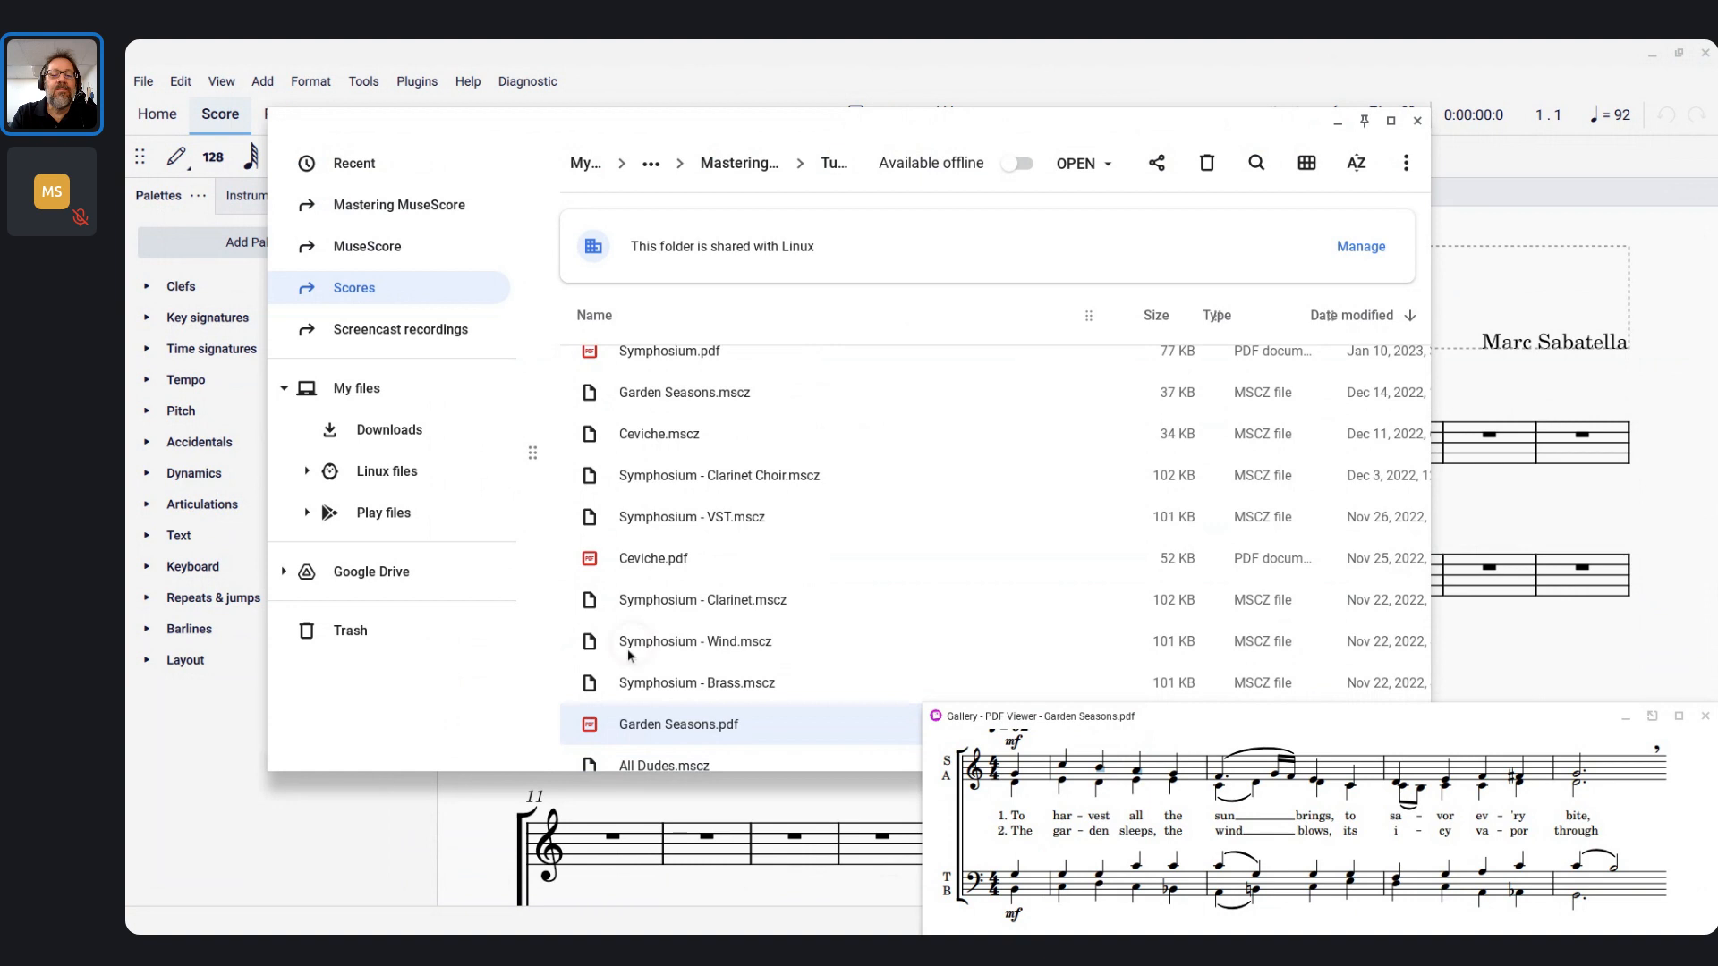
scroll(626, 658, "down", 2)
left_click(679, 589)
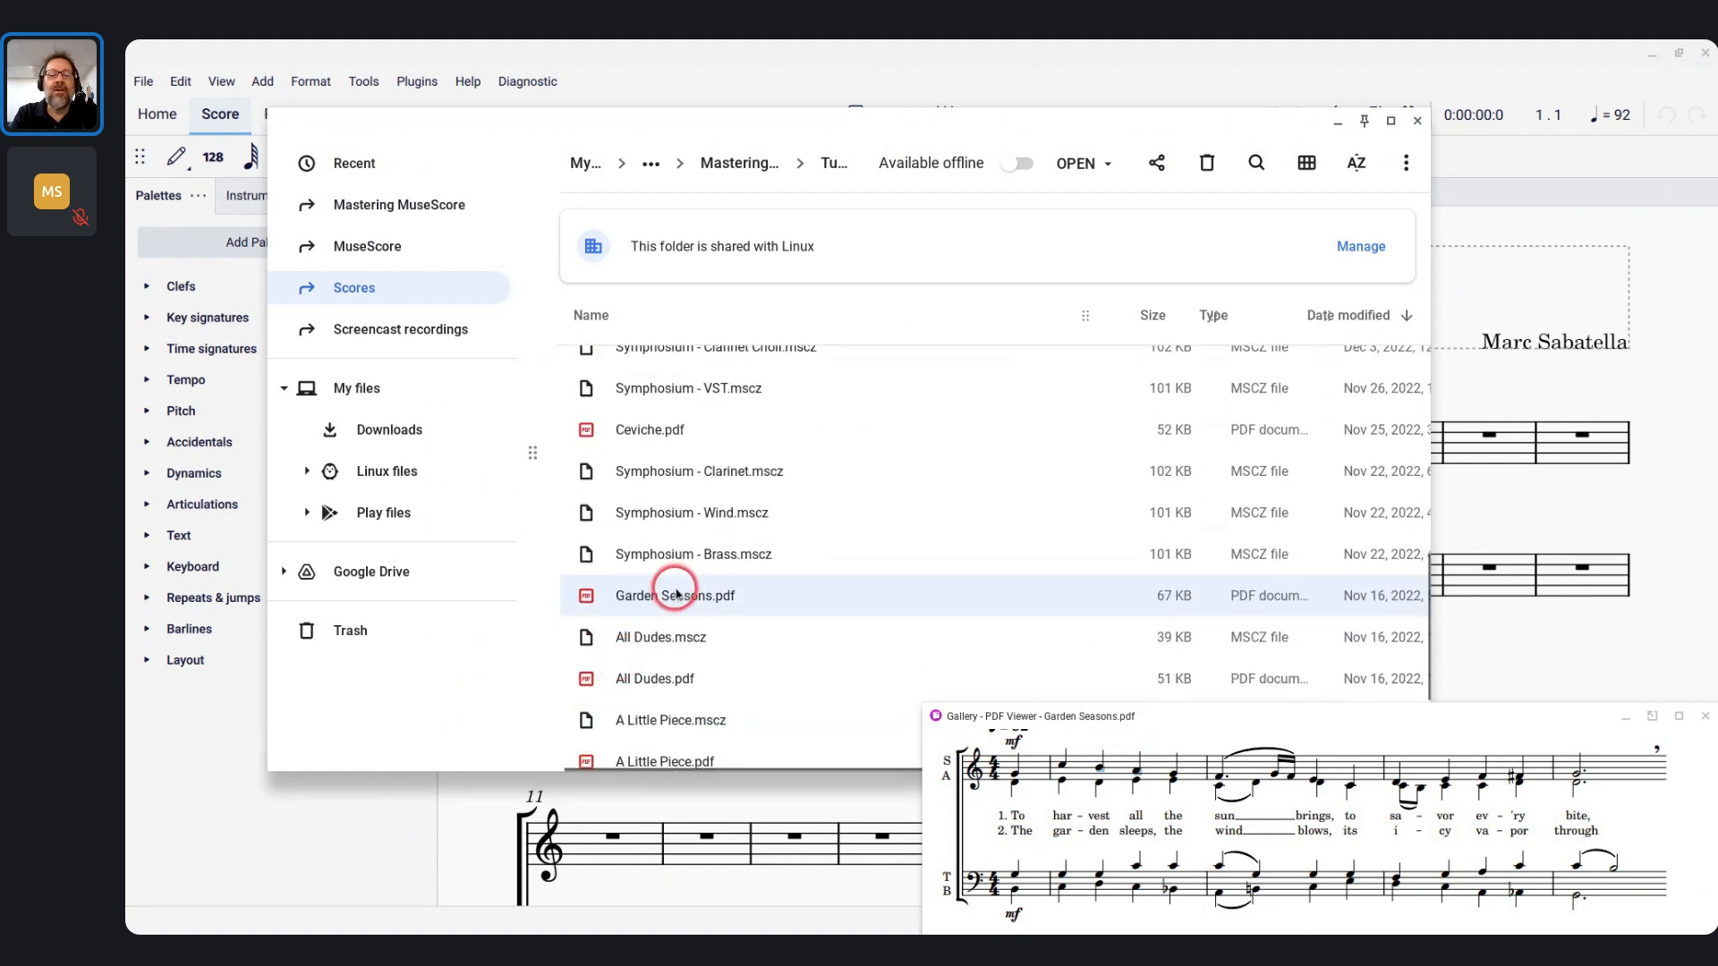
scroll(678, 595, "up", 8)
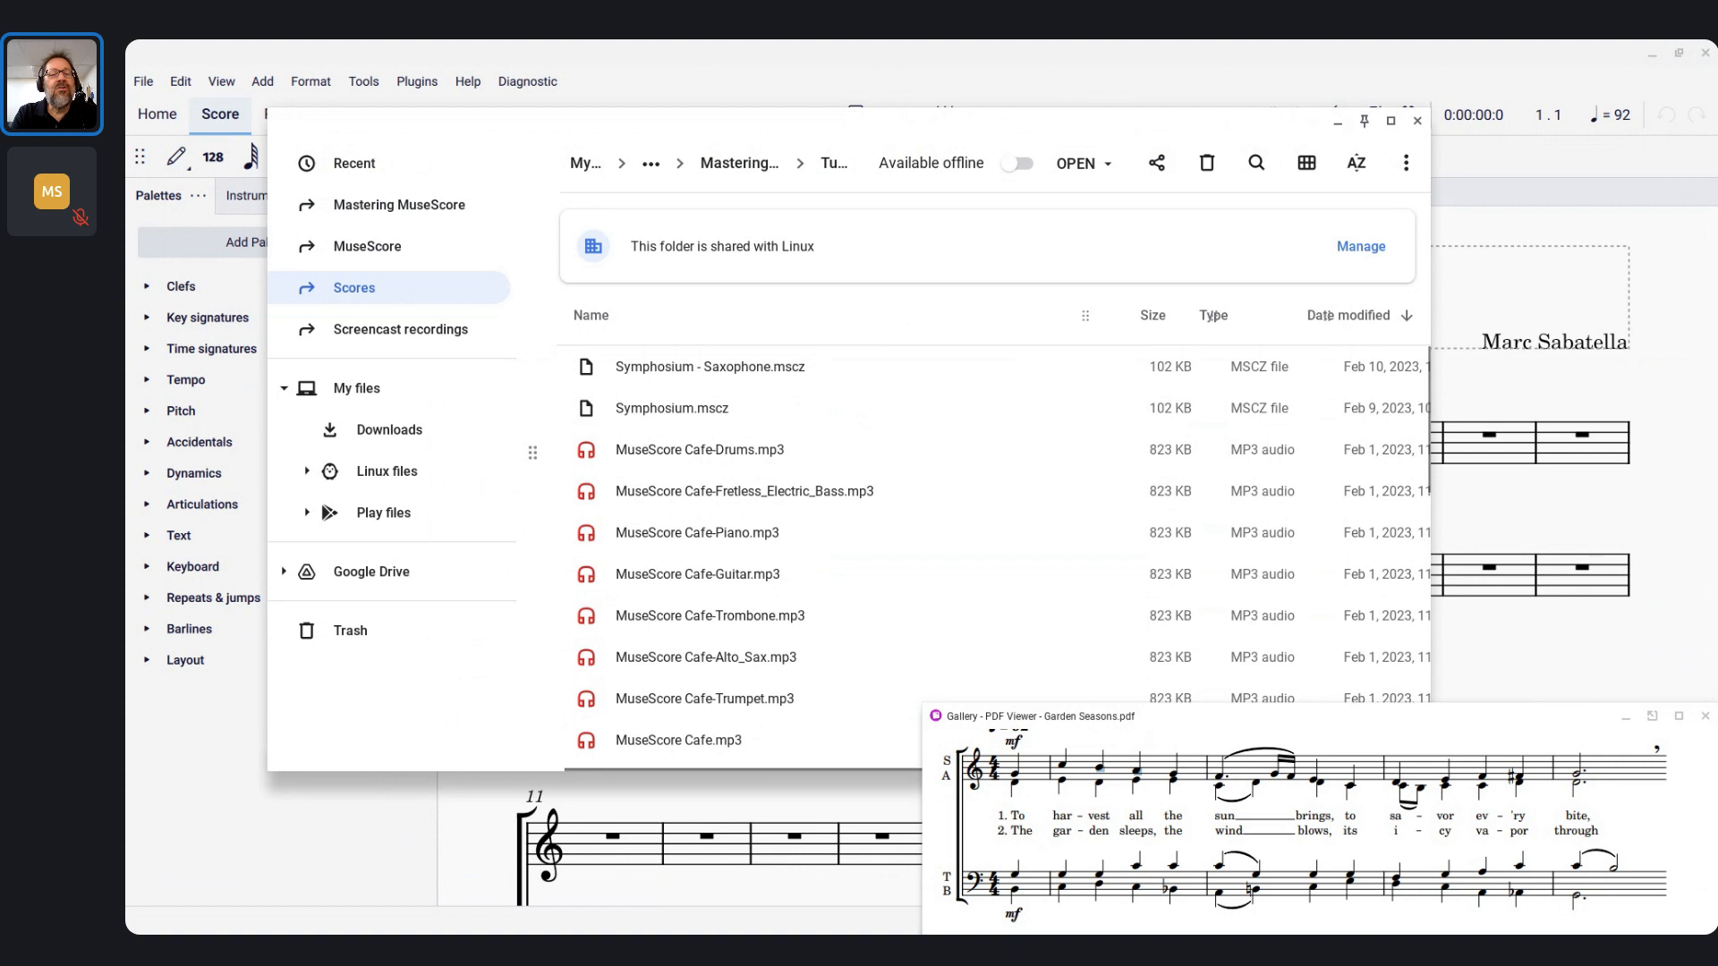
left_click(769, 391)
scroll(772, 395, "down", 10)
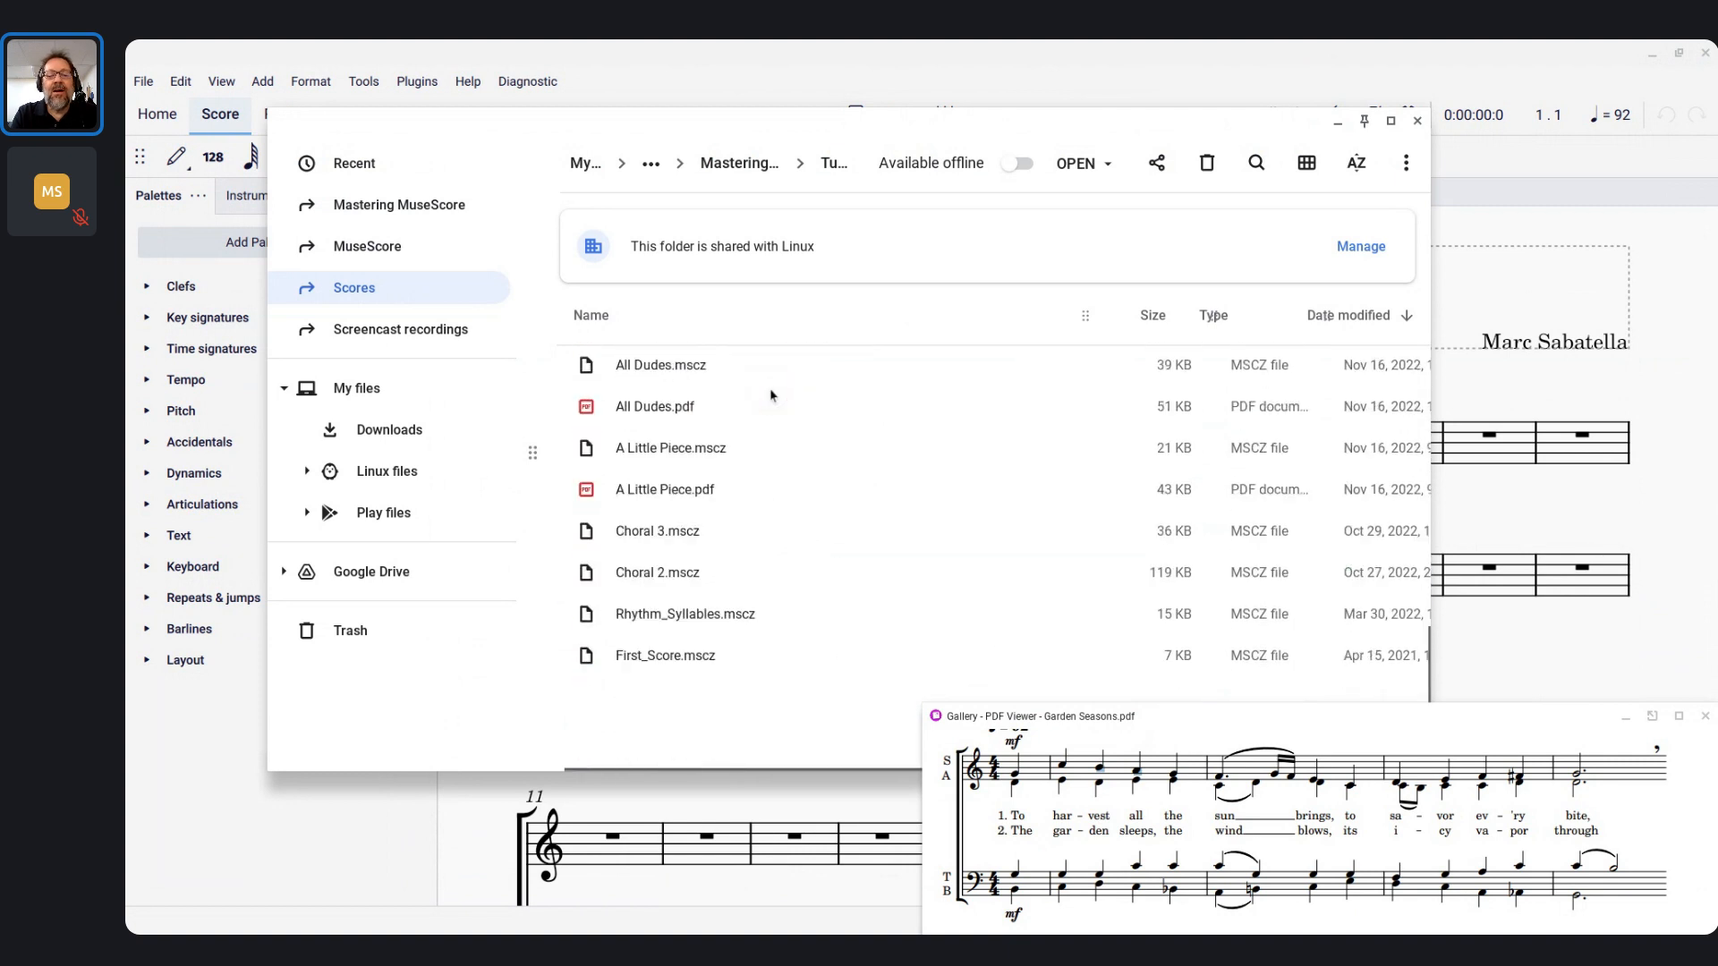
scroll(771, 395, "up", 3)
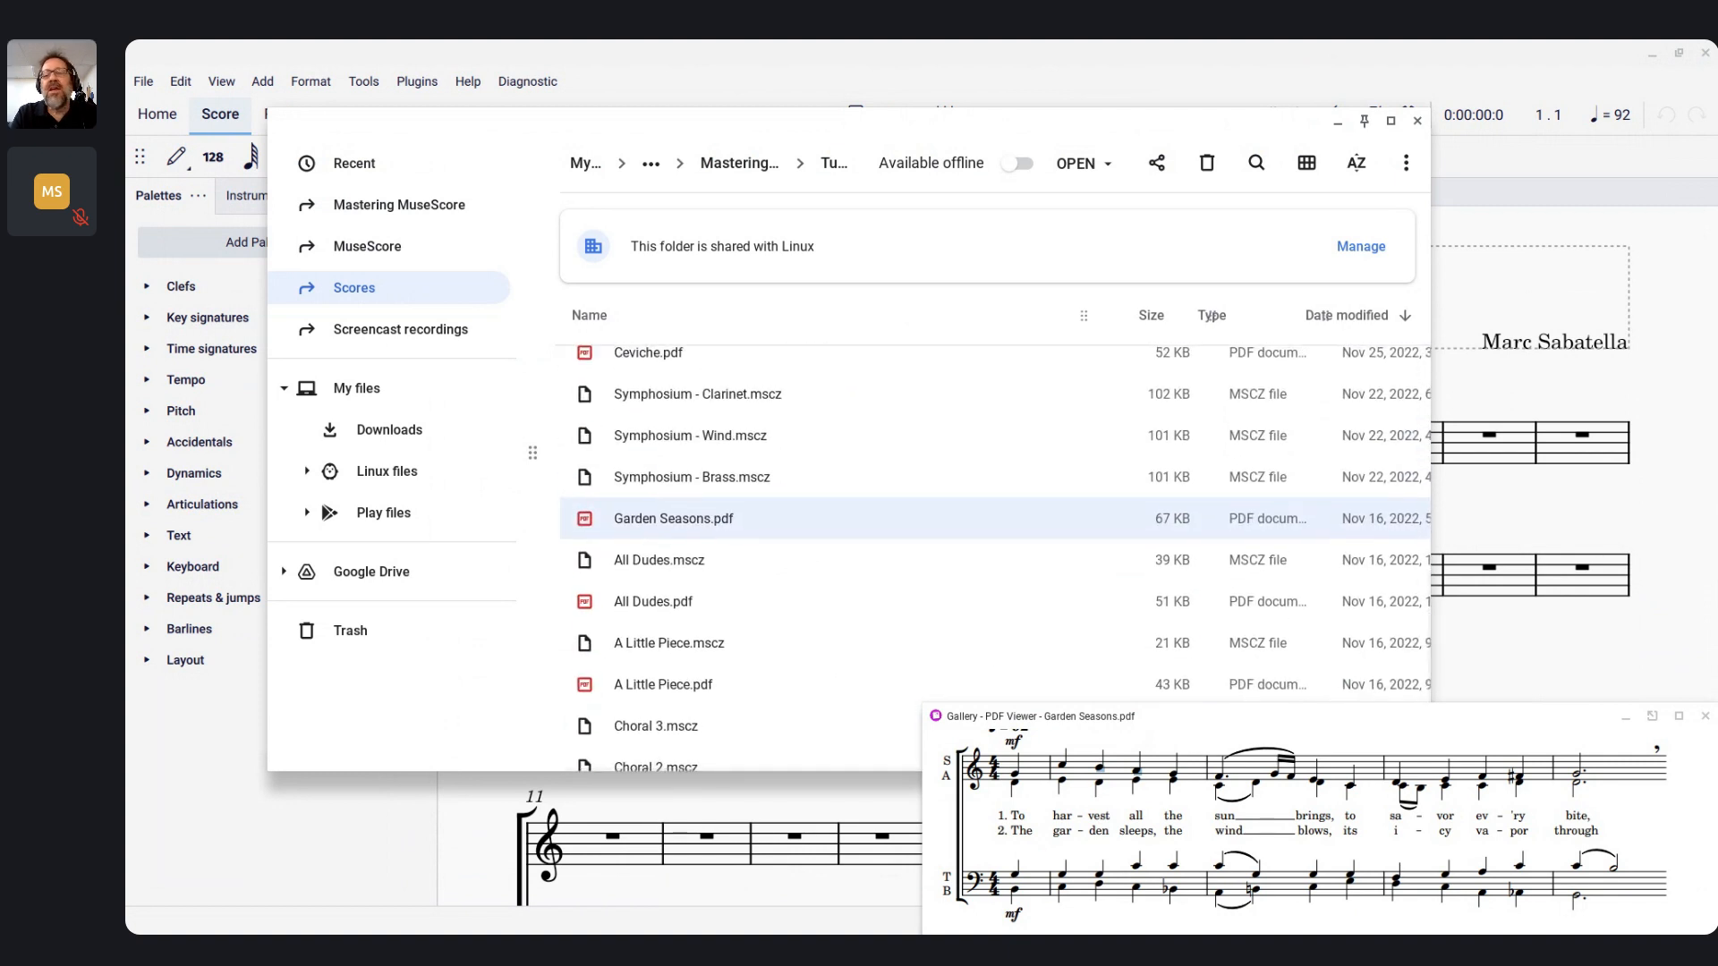
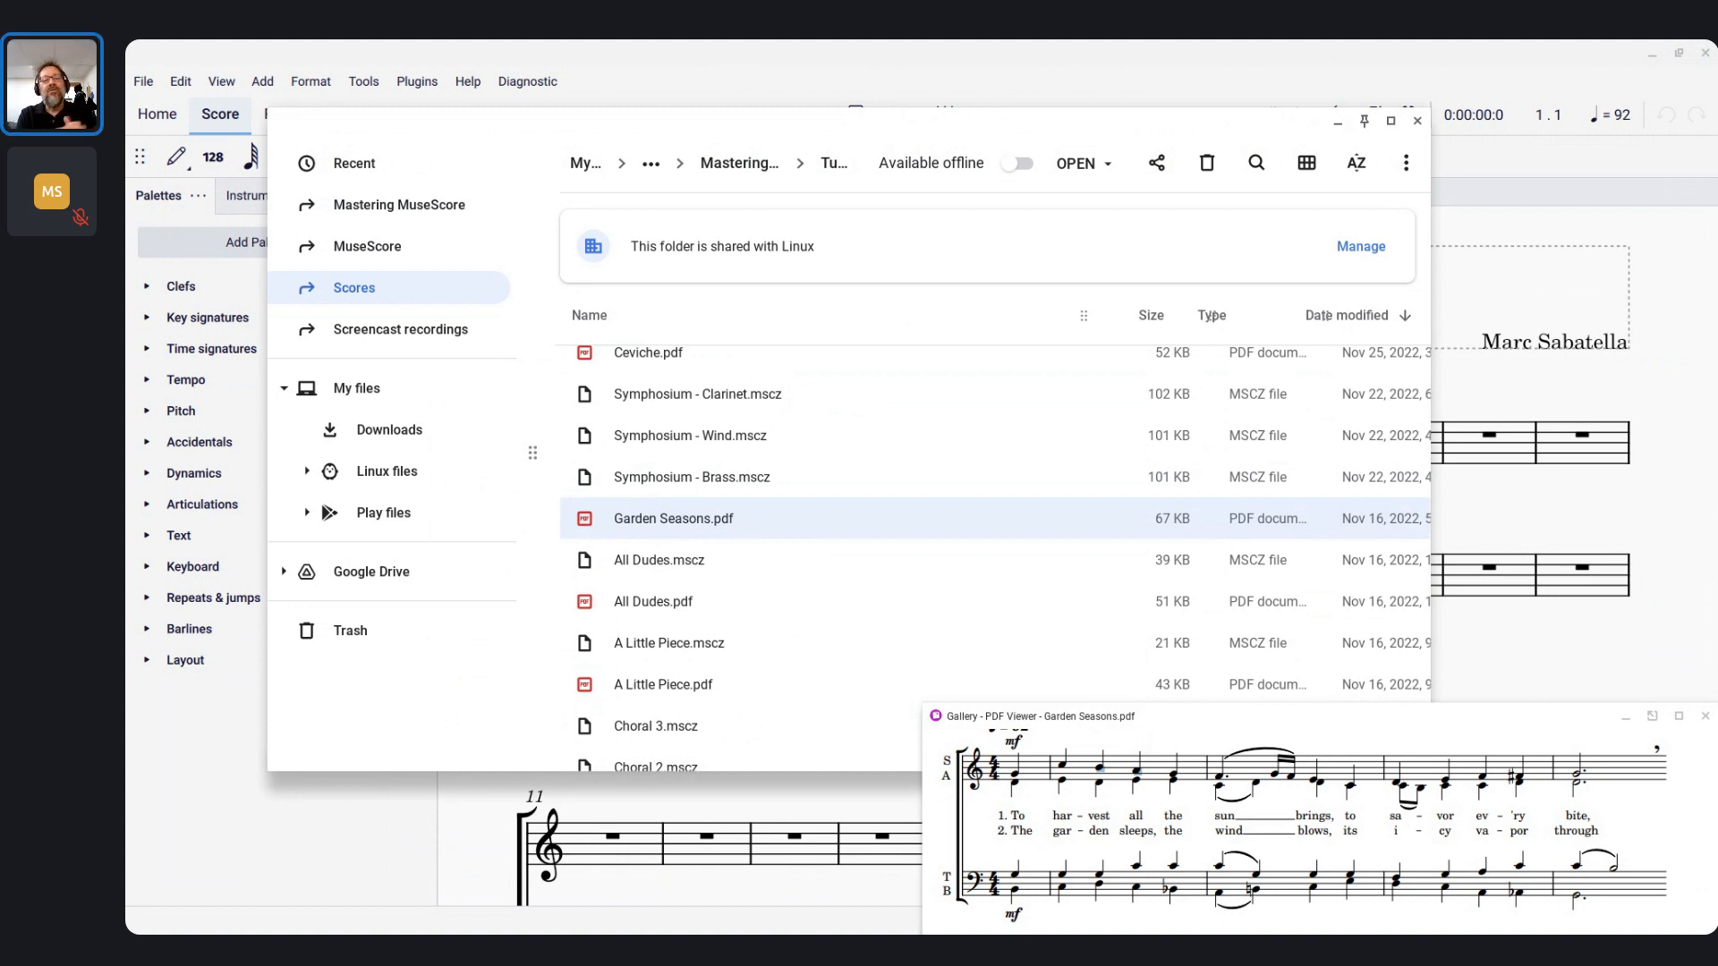
scroll(716, 447, "up", 5)
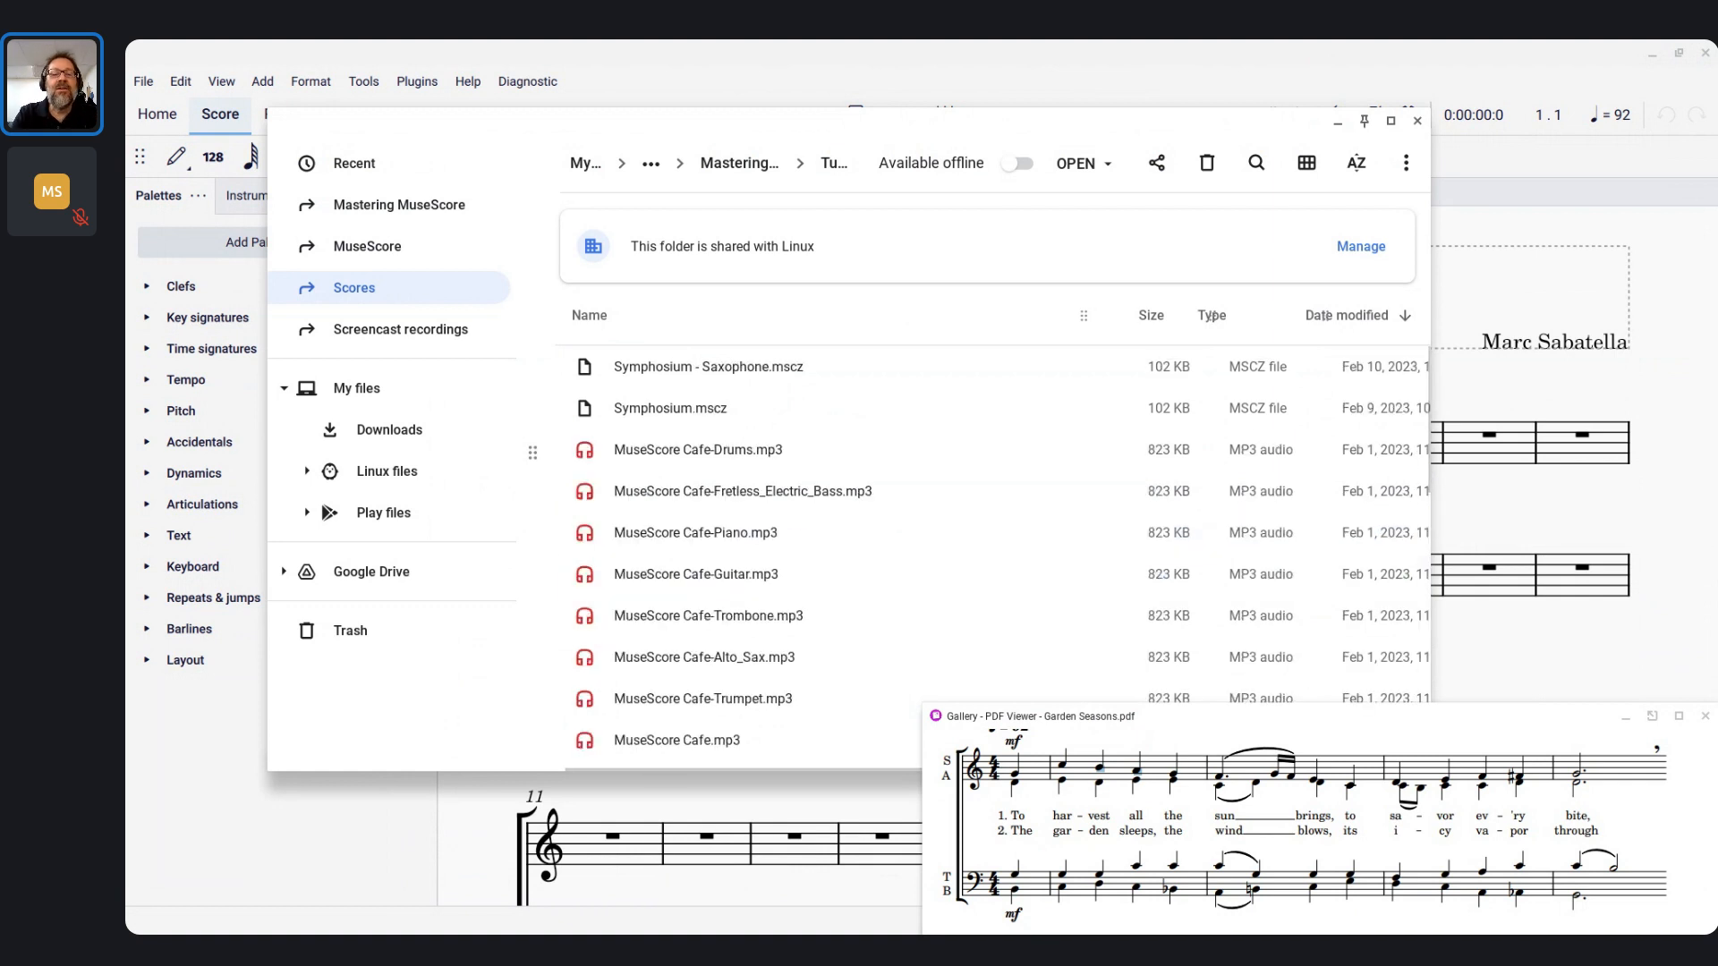
left_click(713, 387)
scroll(626, 572, "down", 3)
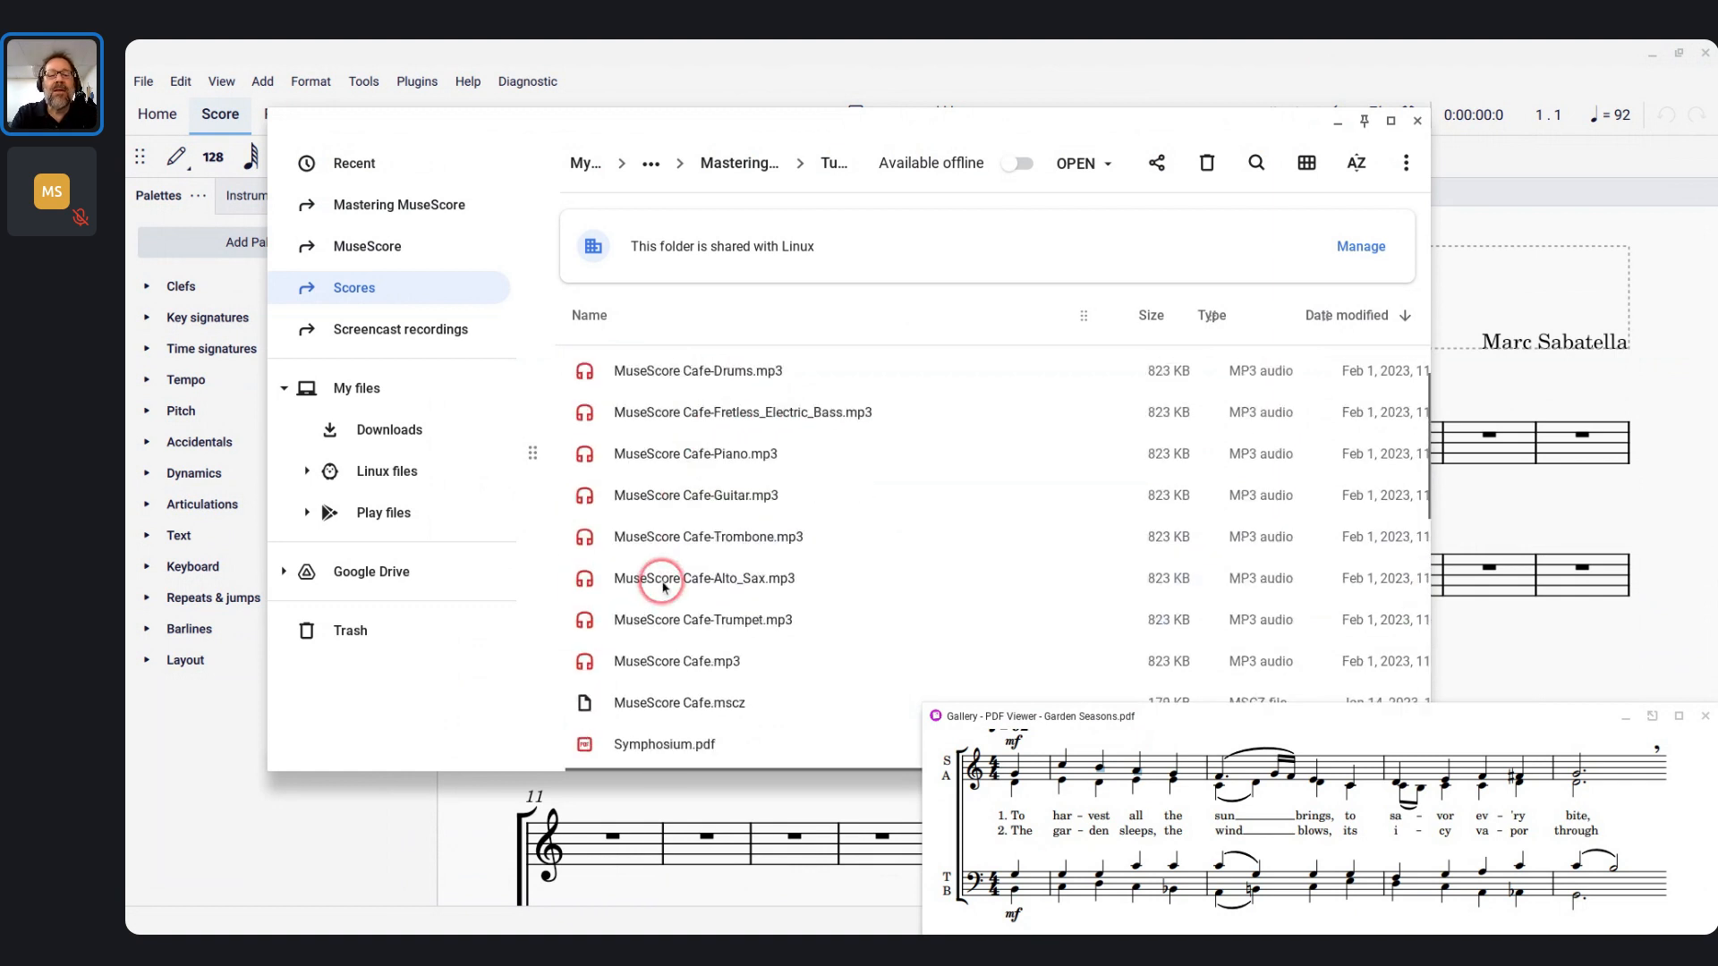
double_click(664, 646)
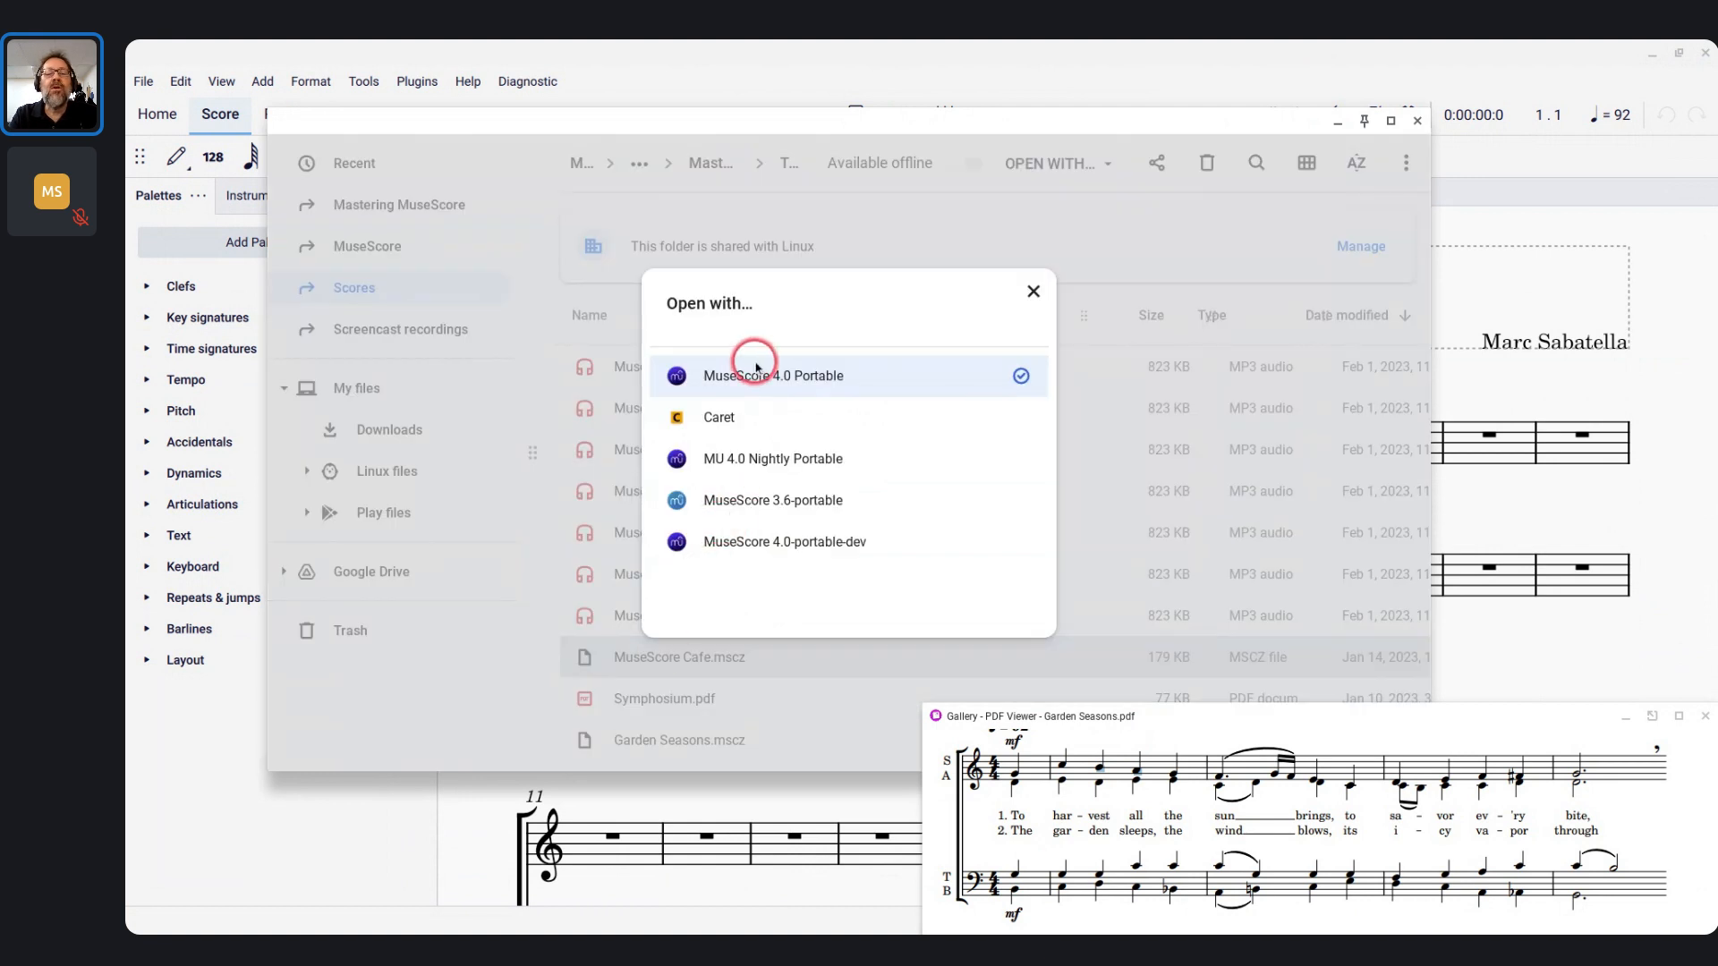
left_click(1034, 290)
Return to MuseScore and open the score MuseScore Cafe.mscz from the Tutorials folder
key("alt+Tab")
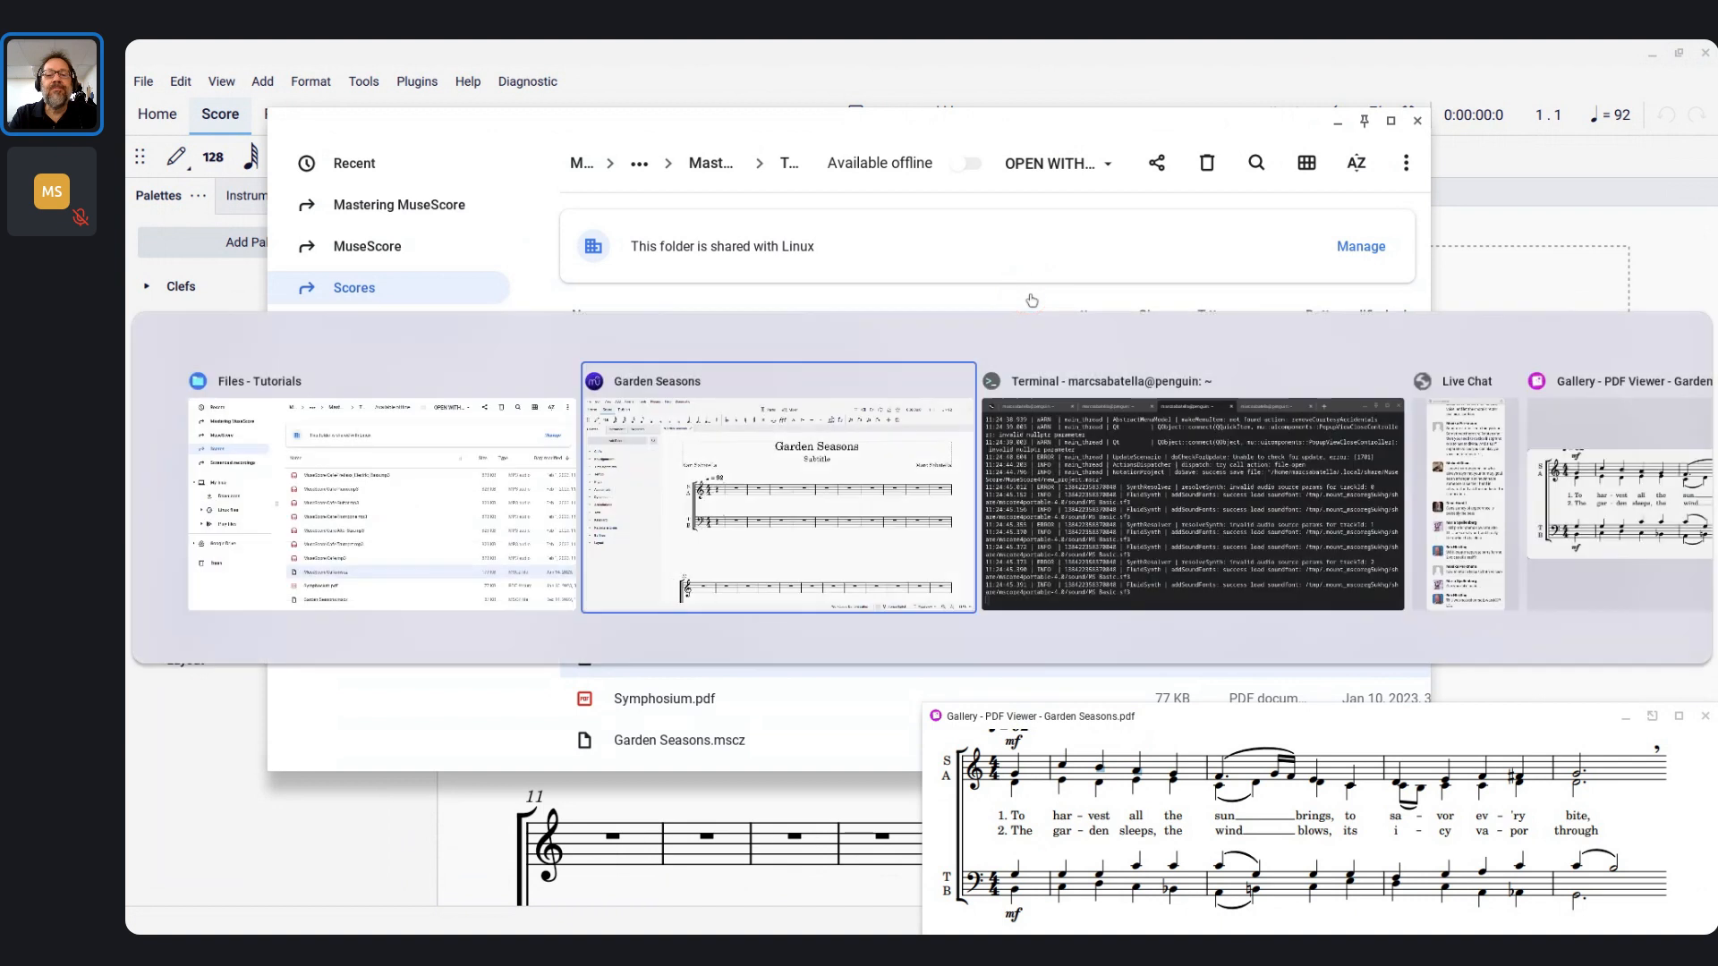
key("ctrl+o")
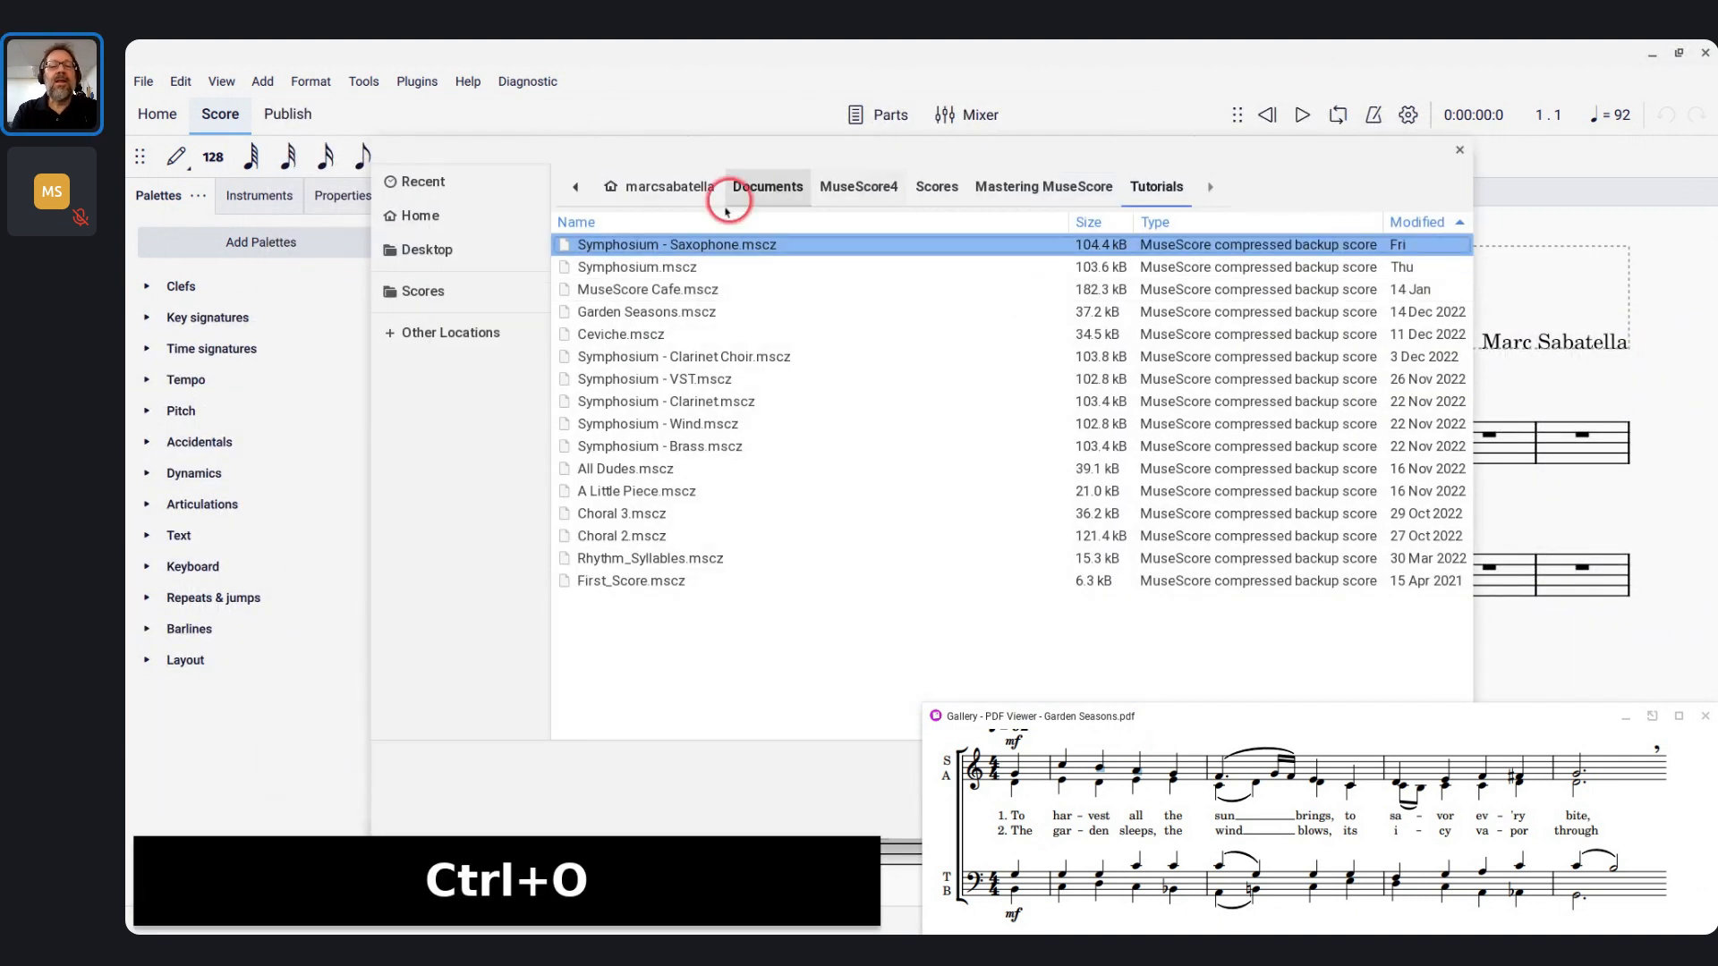
left_click(638, 291)
key("Return")
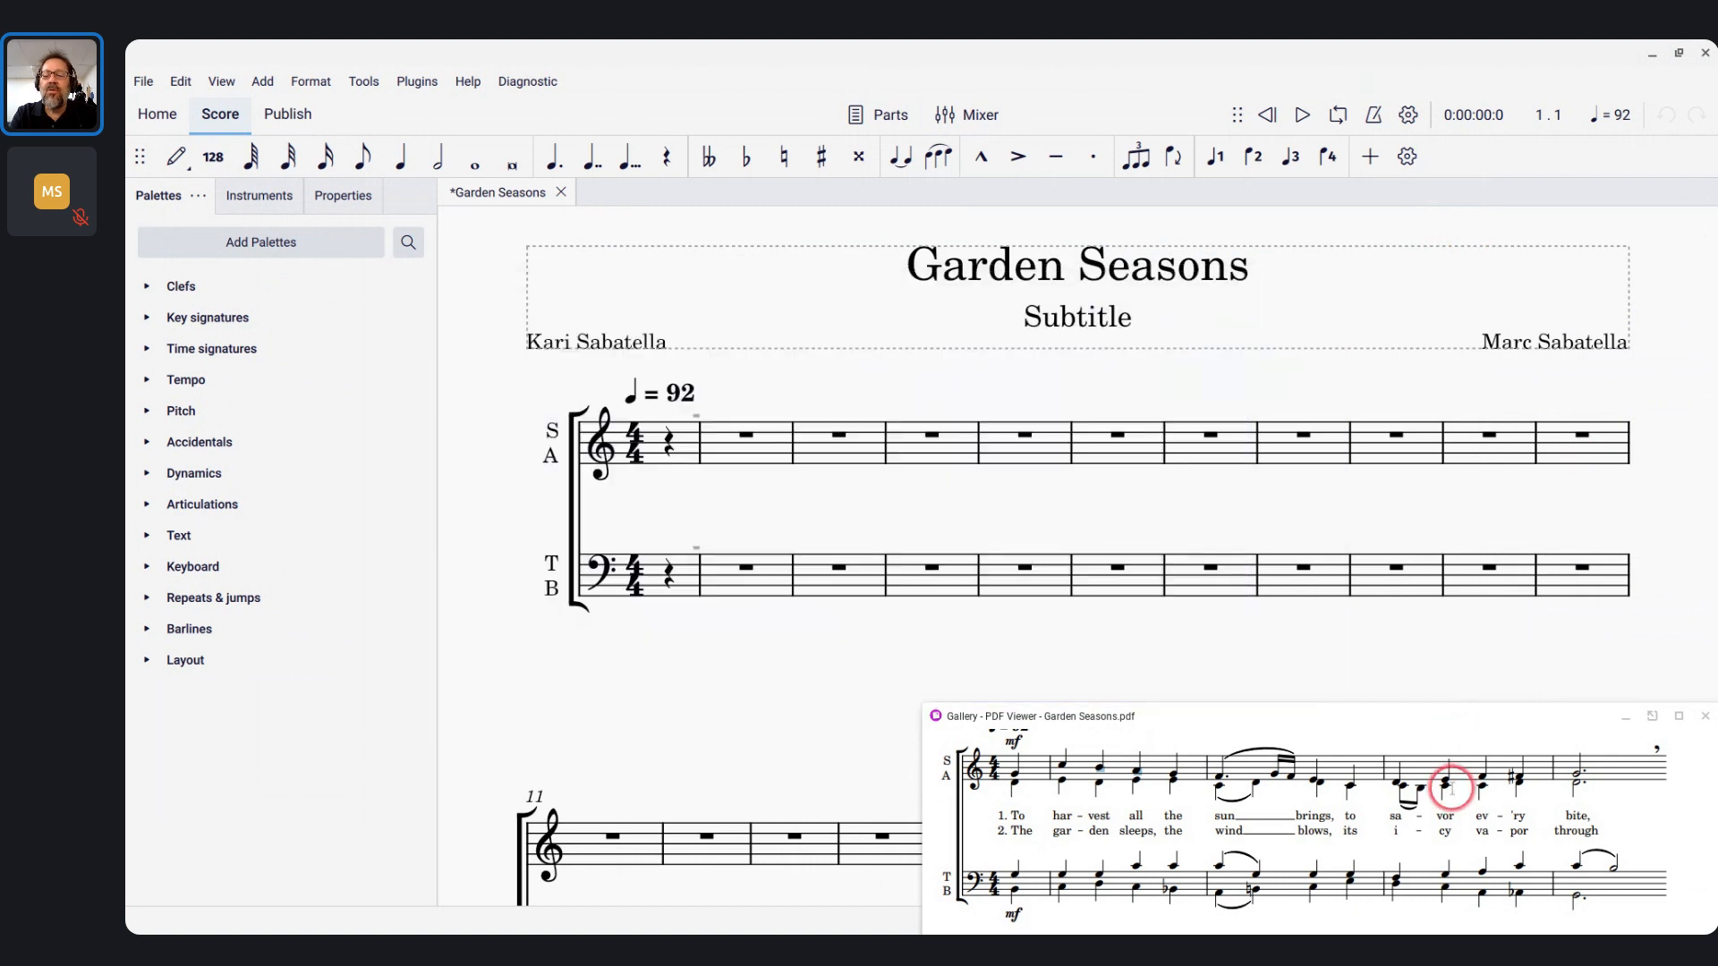
Examine the Garden Seasons reference PDF down to the "Summer, fall, winter, spring" passage starting at measure 9
scroll(1451, 787, "down", 2)
scroll(1451, 789, "up", 2)
left_click(1389, 756)
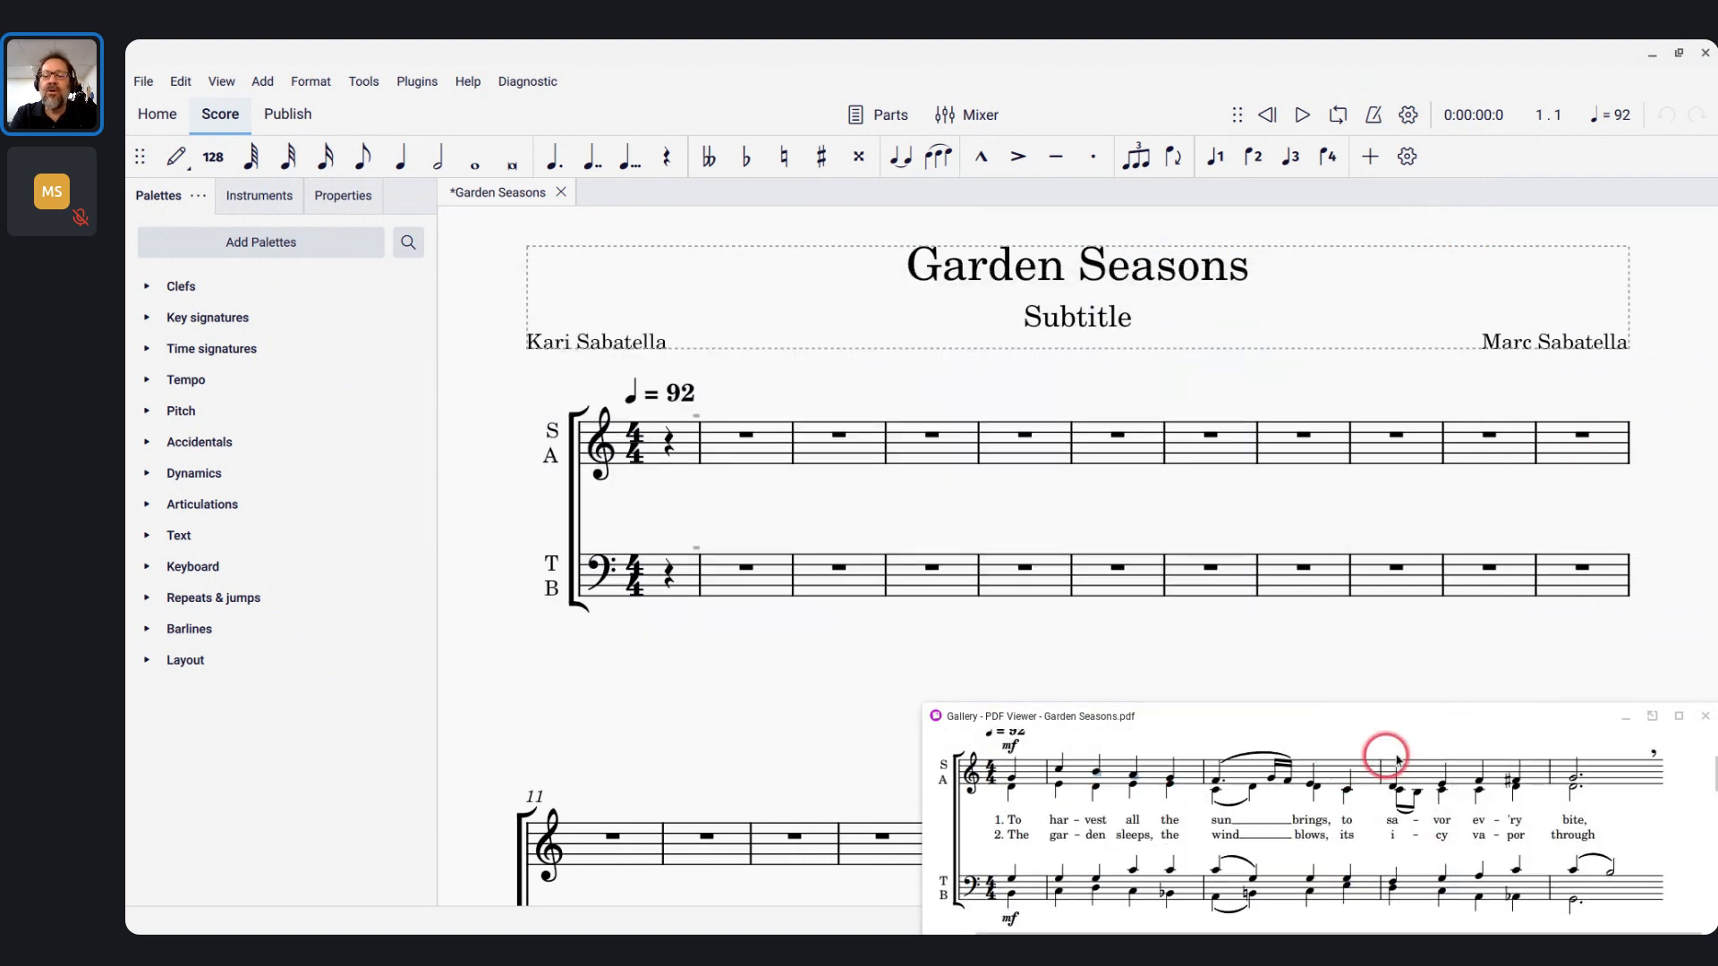
scroll(1395, 758, "down", 5)
scroll(1403, 760, "down", 1)
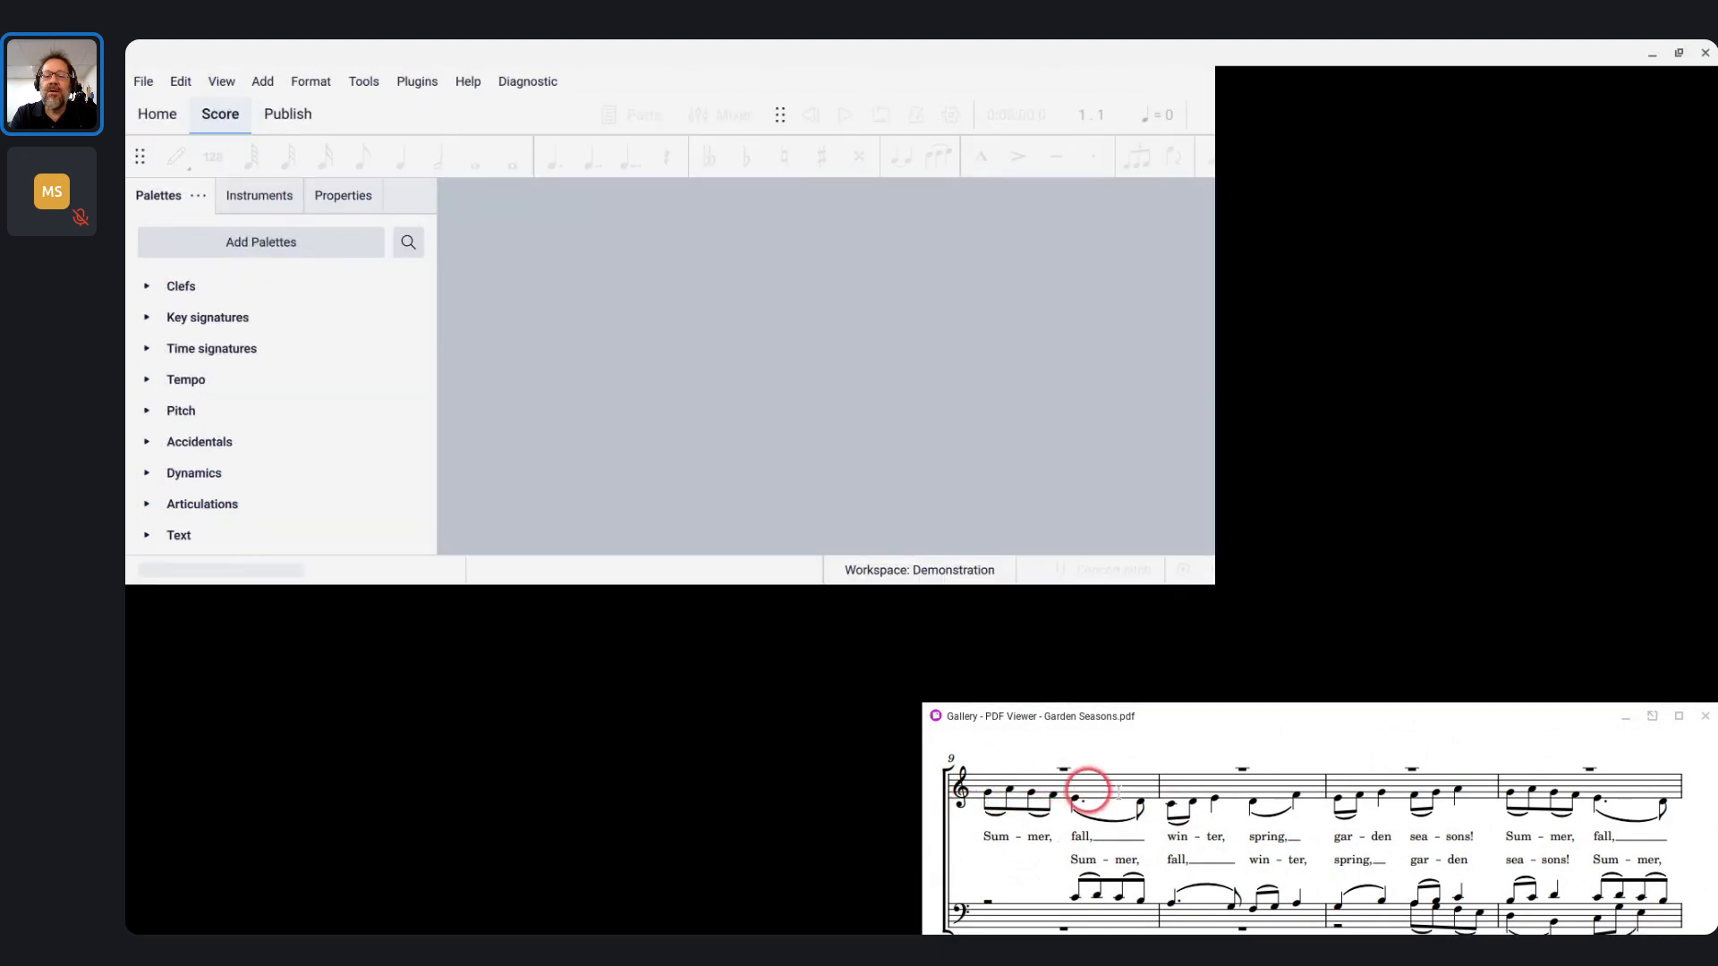
scroll(1256, 867, "down", 1)
scroll(1256, 867, "down", 2)
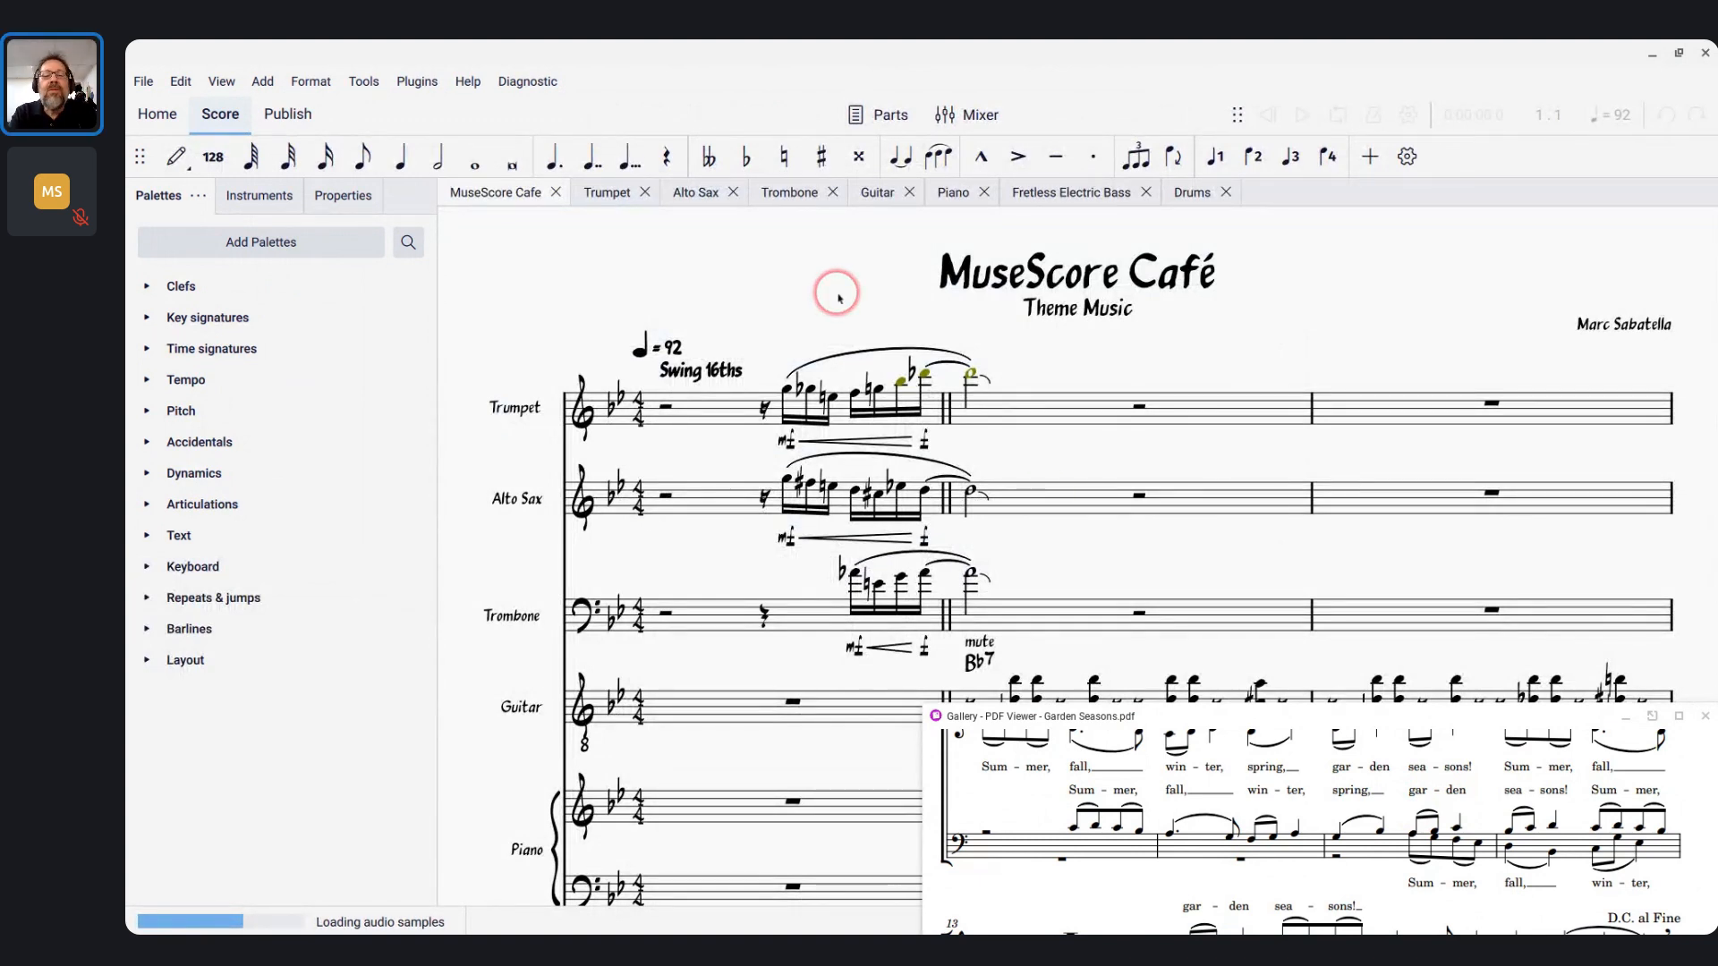
Return to the Garden Seasons score and enter quarter notes G and B in the bass staff, second measure of the system starting at 11
key("alt+Tab")
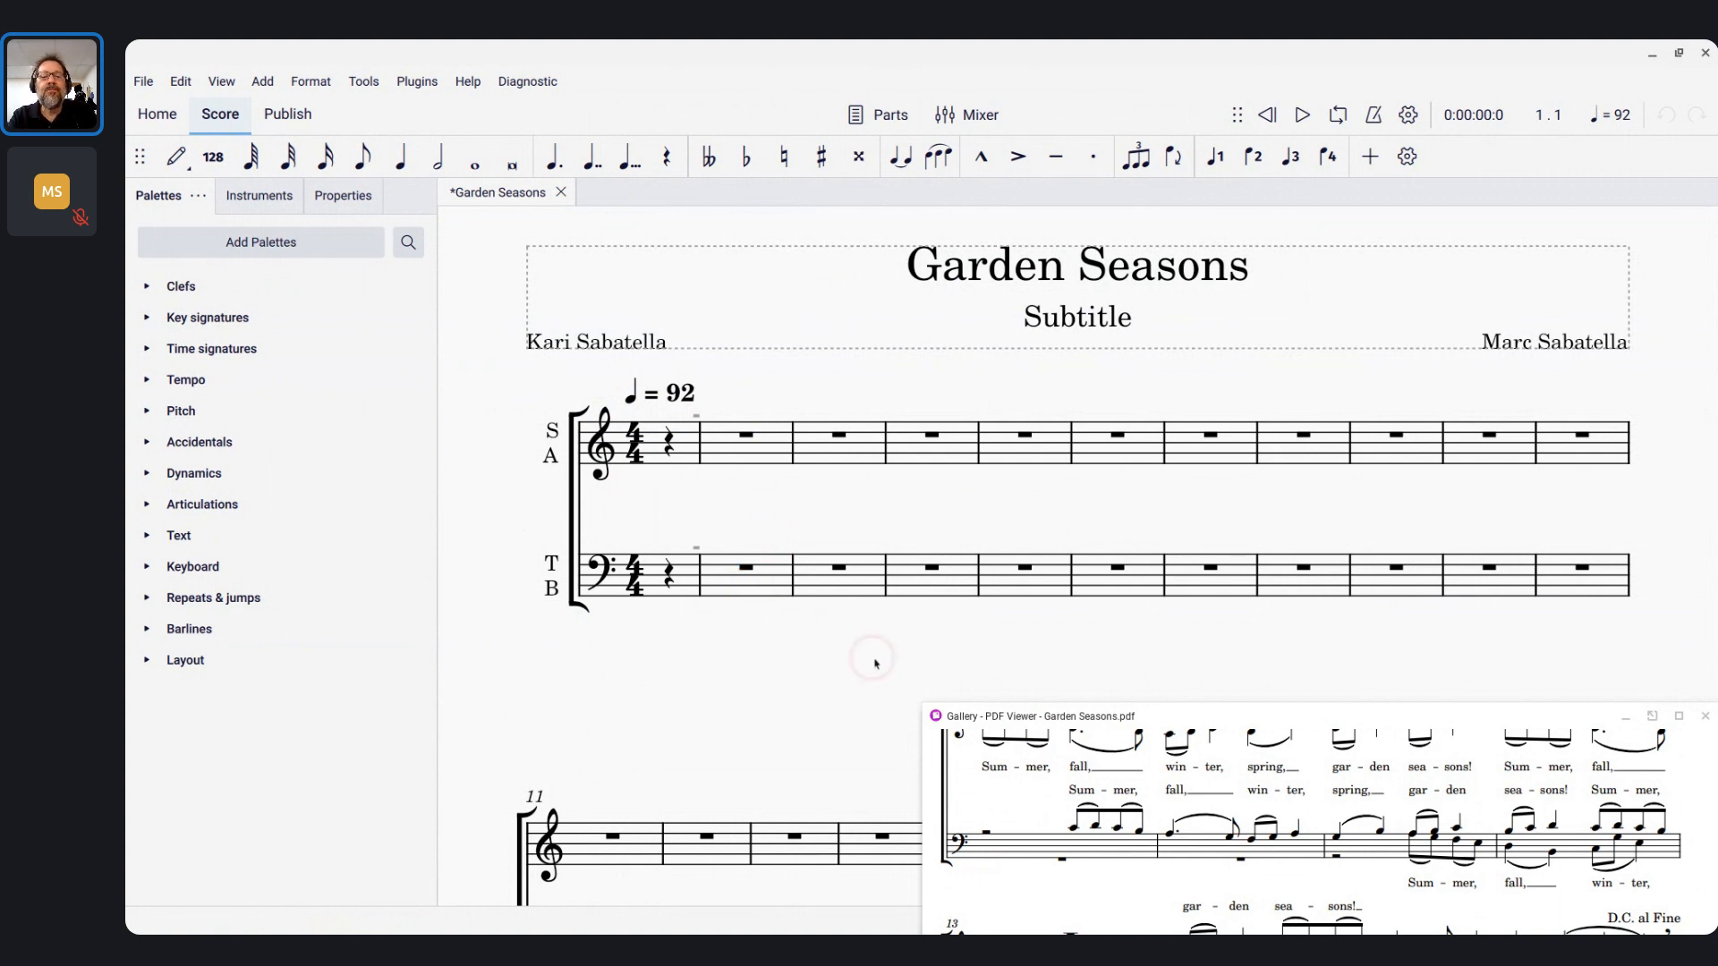
key("alt+Tab")
key("alt+Tab")
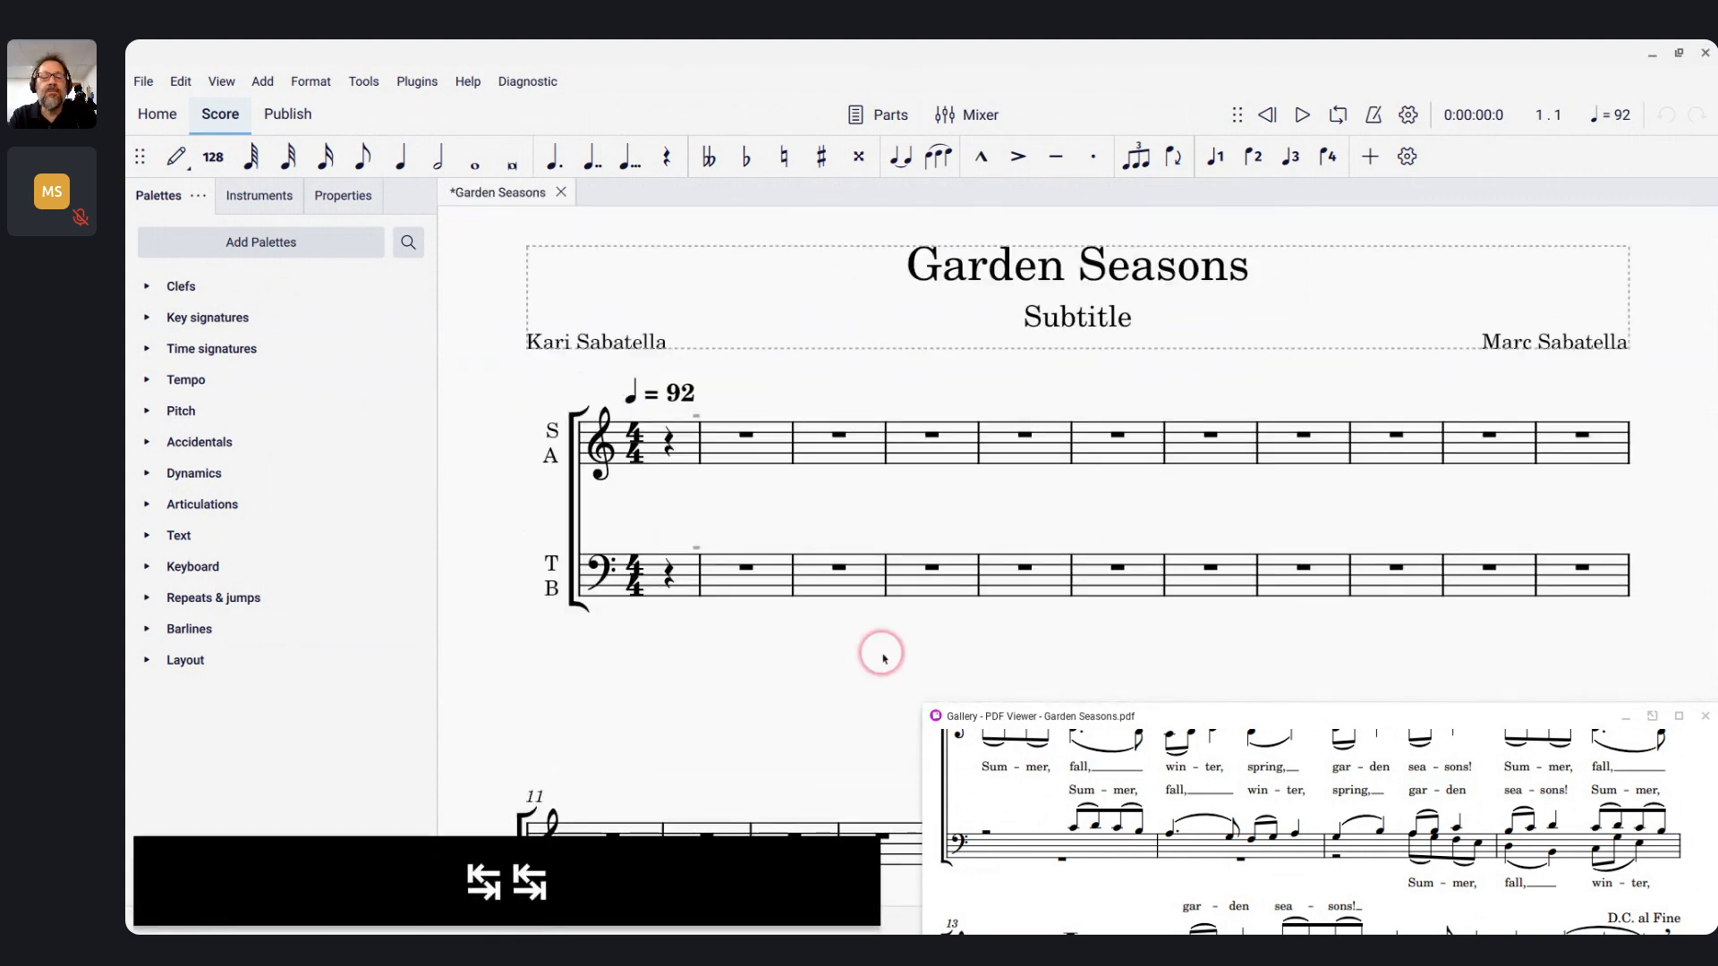
scroll(883, 659, "down", 6)
scroll(883, 660, "up", 2)
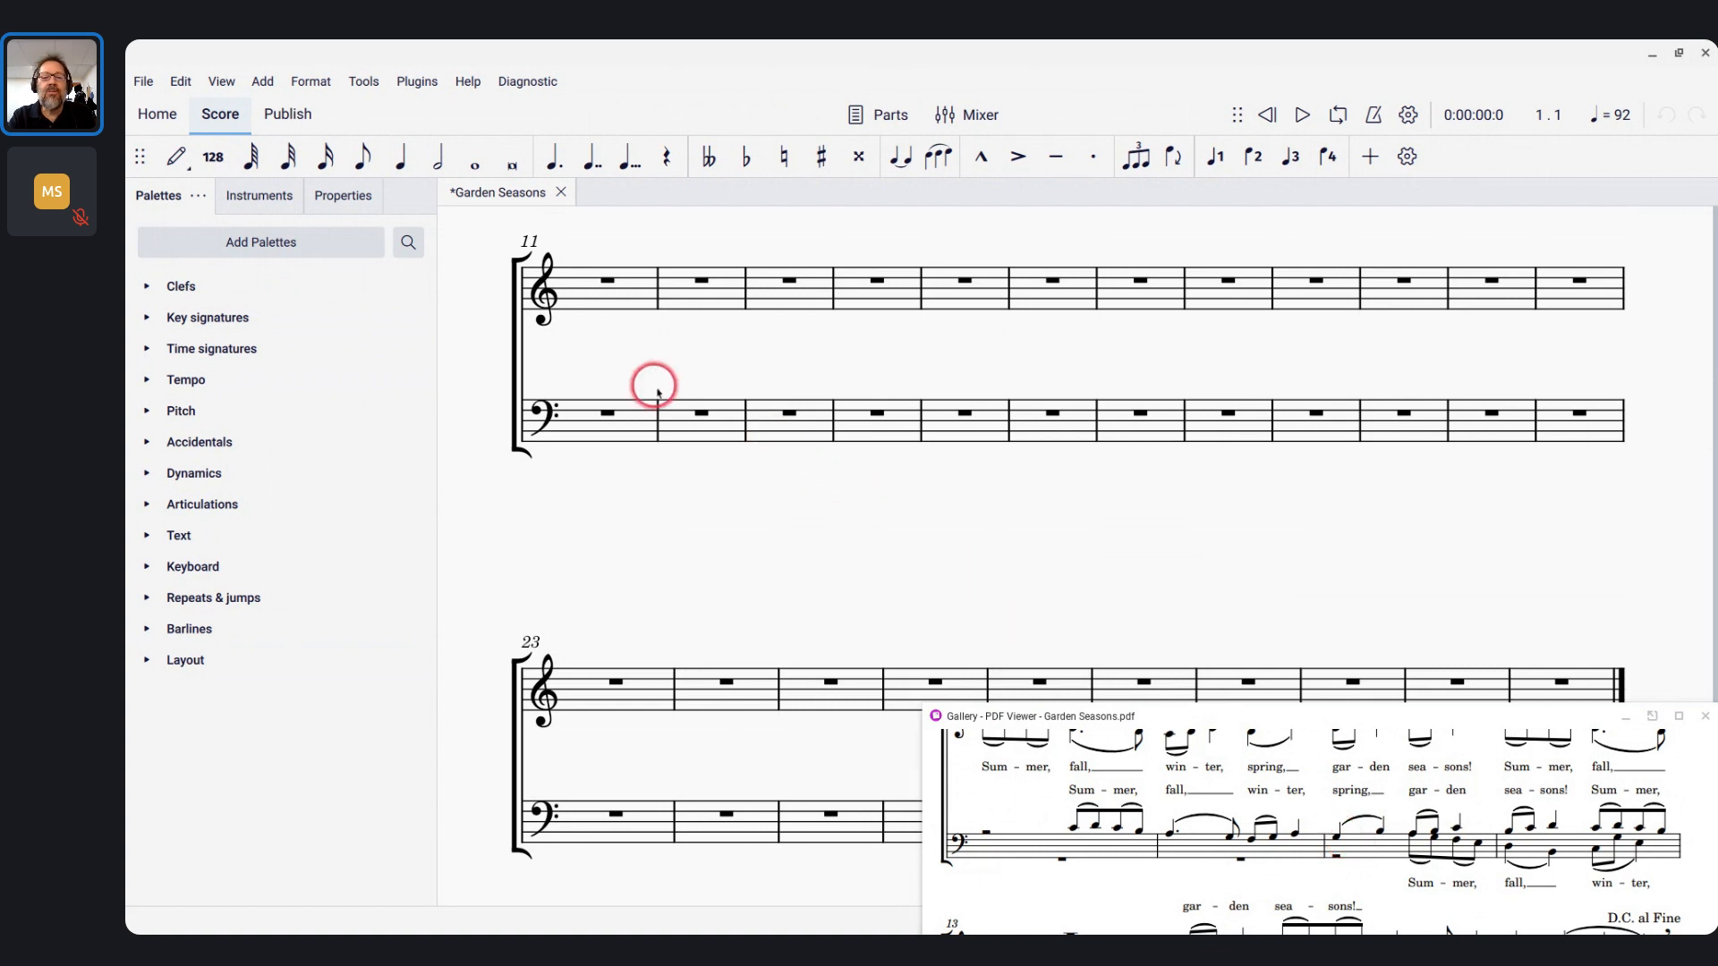
left_click(695, 417)
key("n")
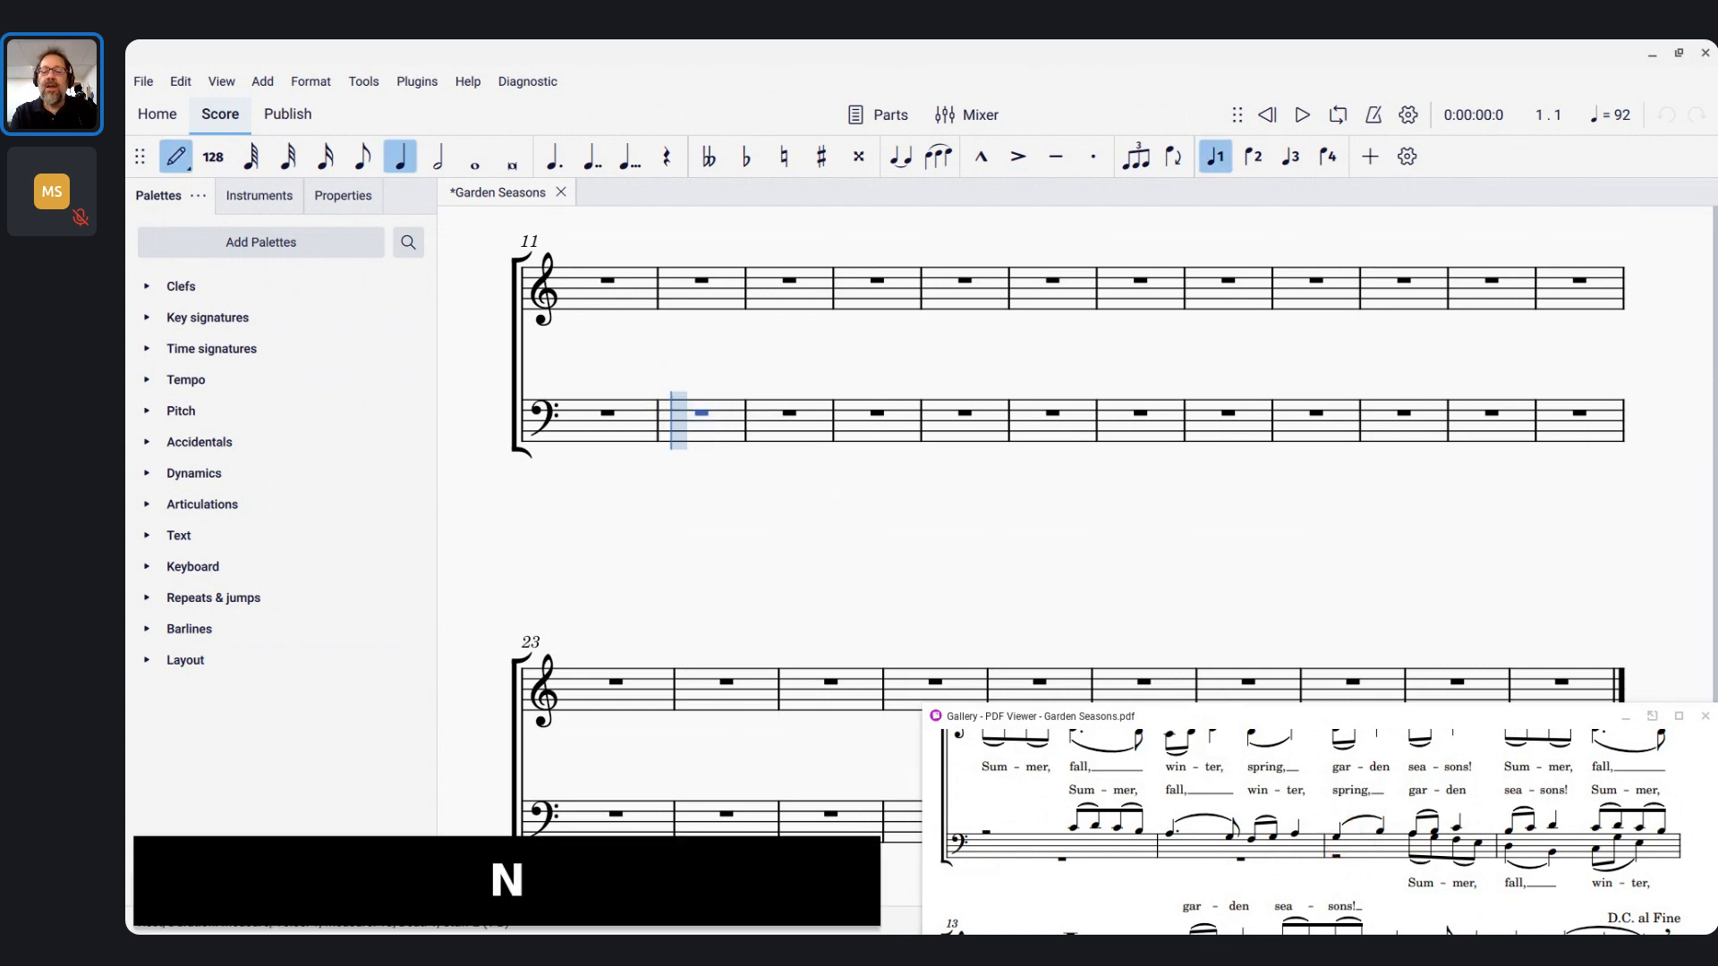
key("5")
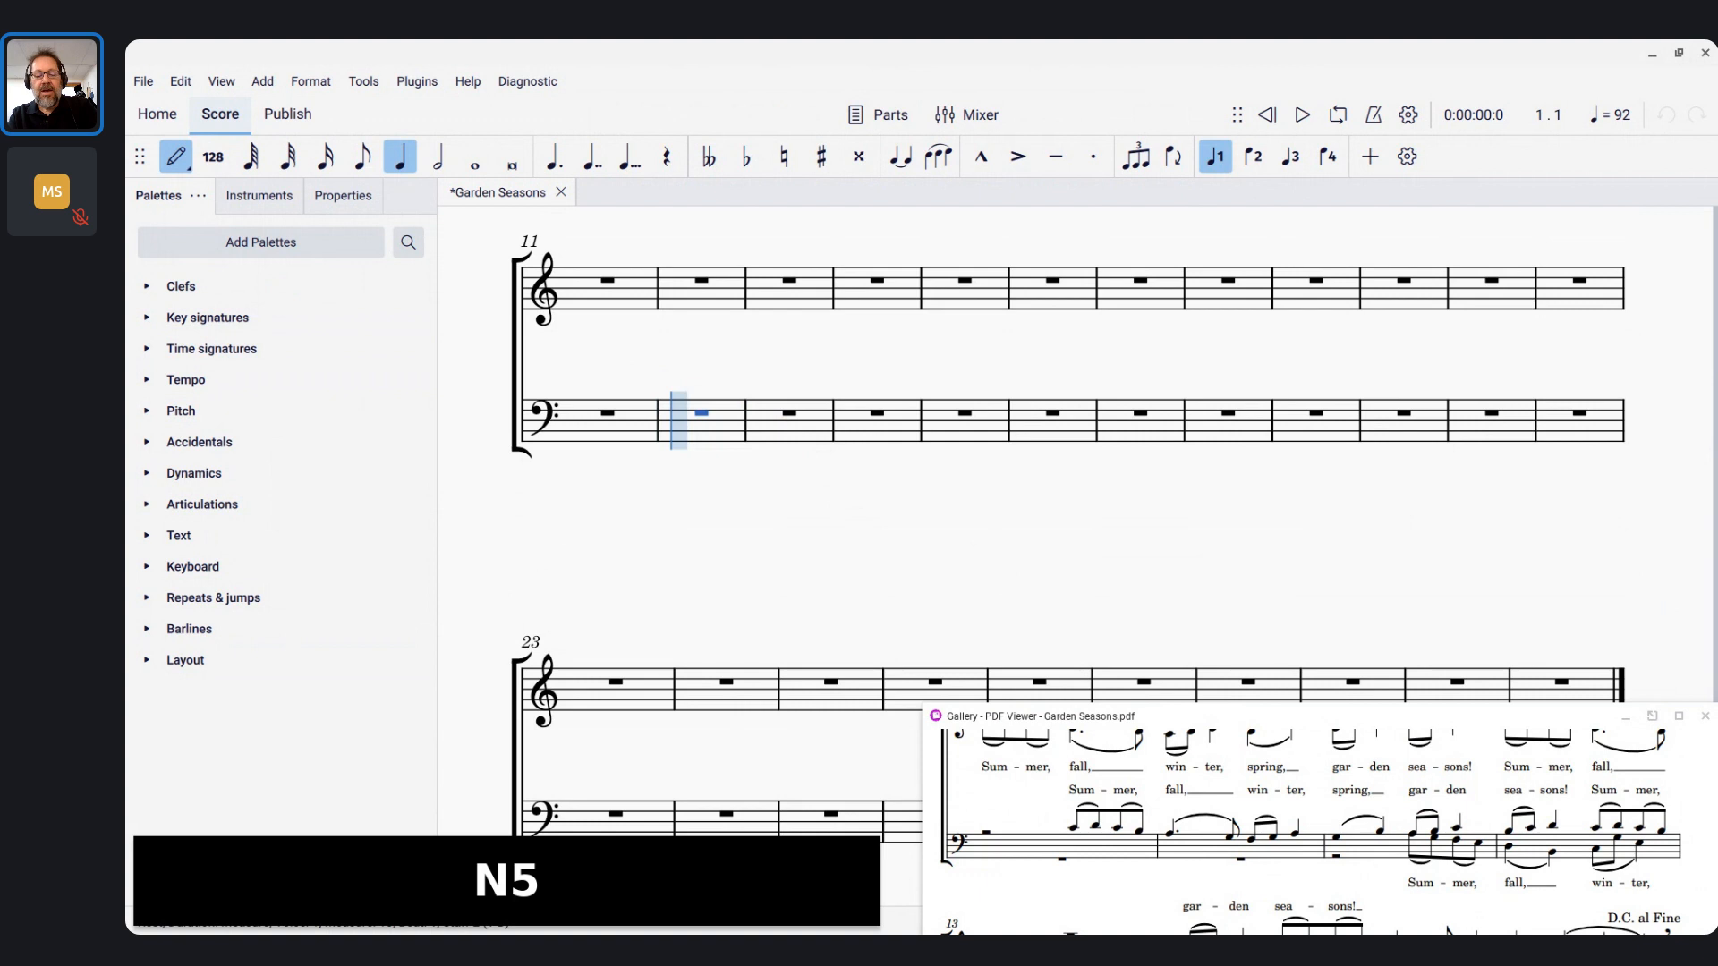
key("g")
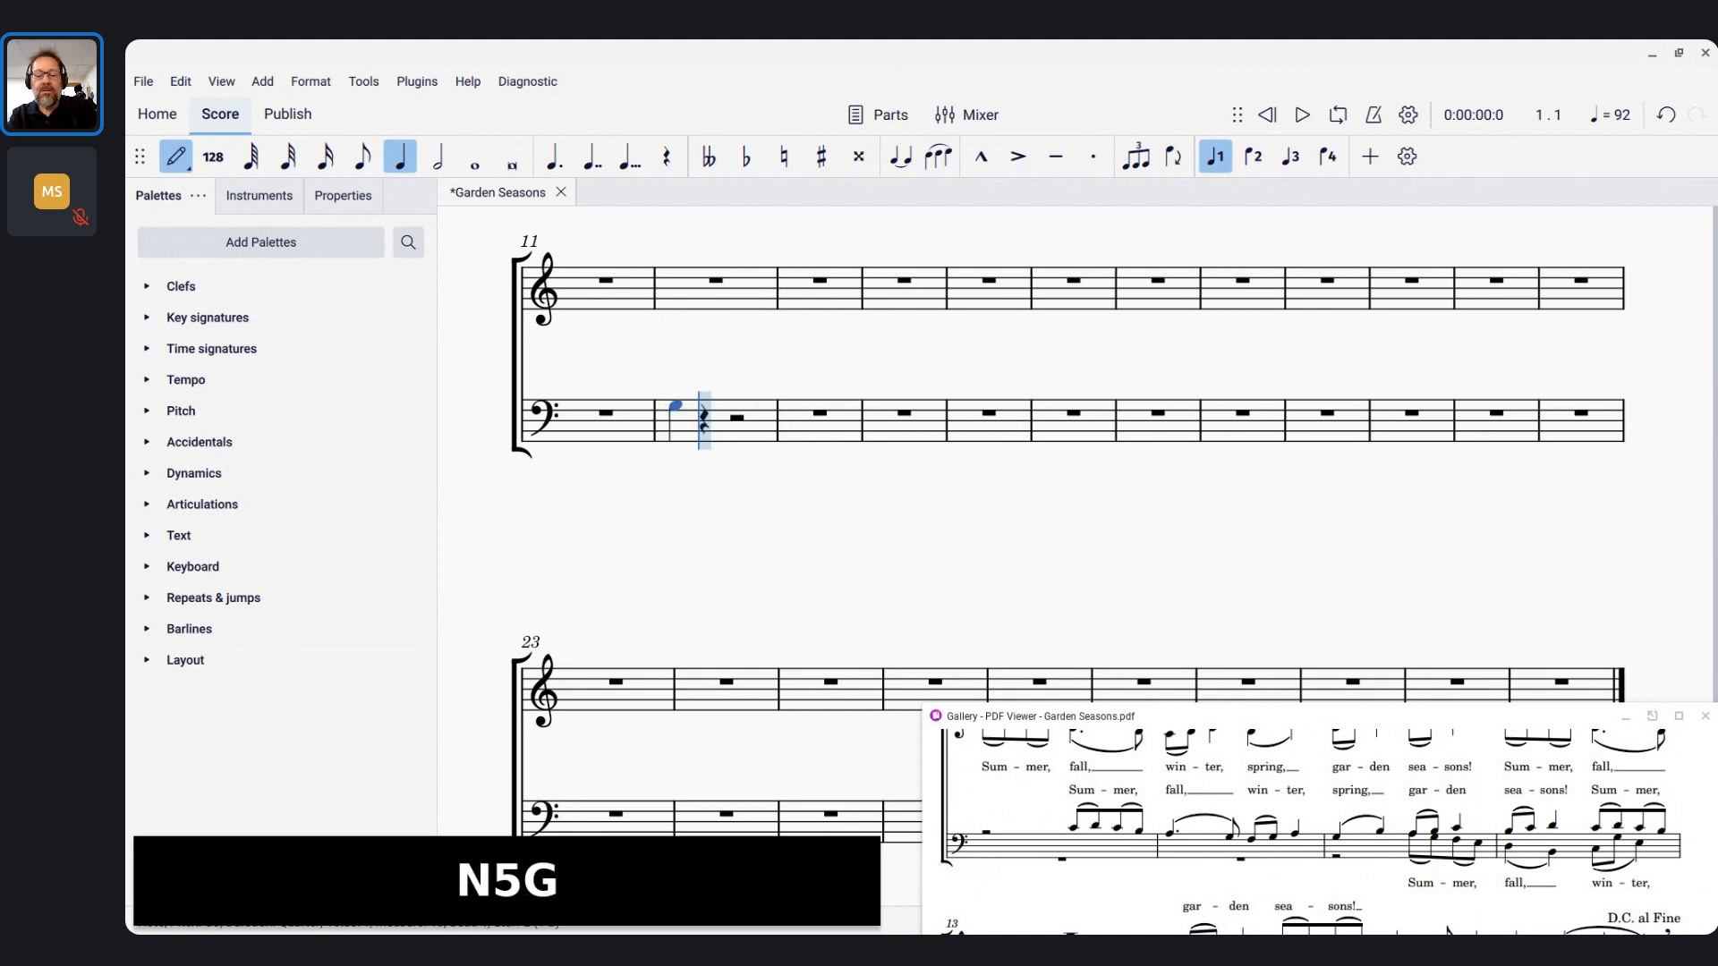
key("b")
Complete voice 1 of that bass-staff measure with eighth notes A and B and a quarter note C
key("3")
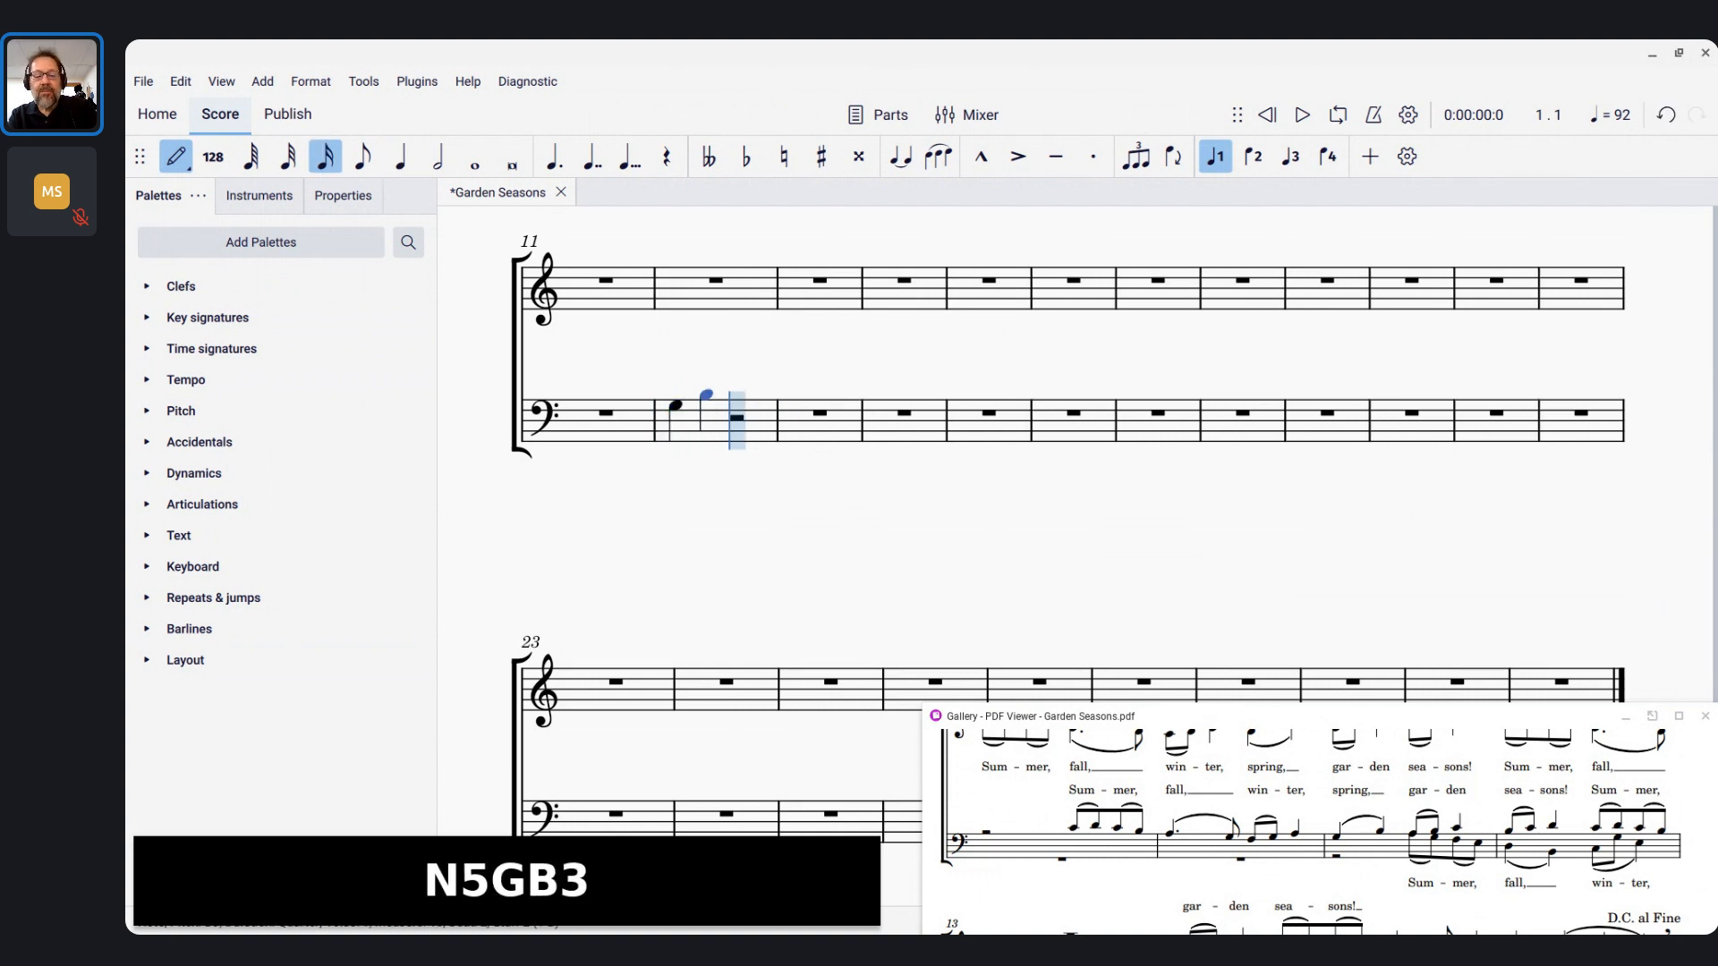
key("4")
key("a")
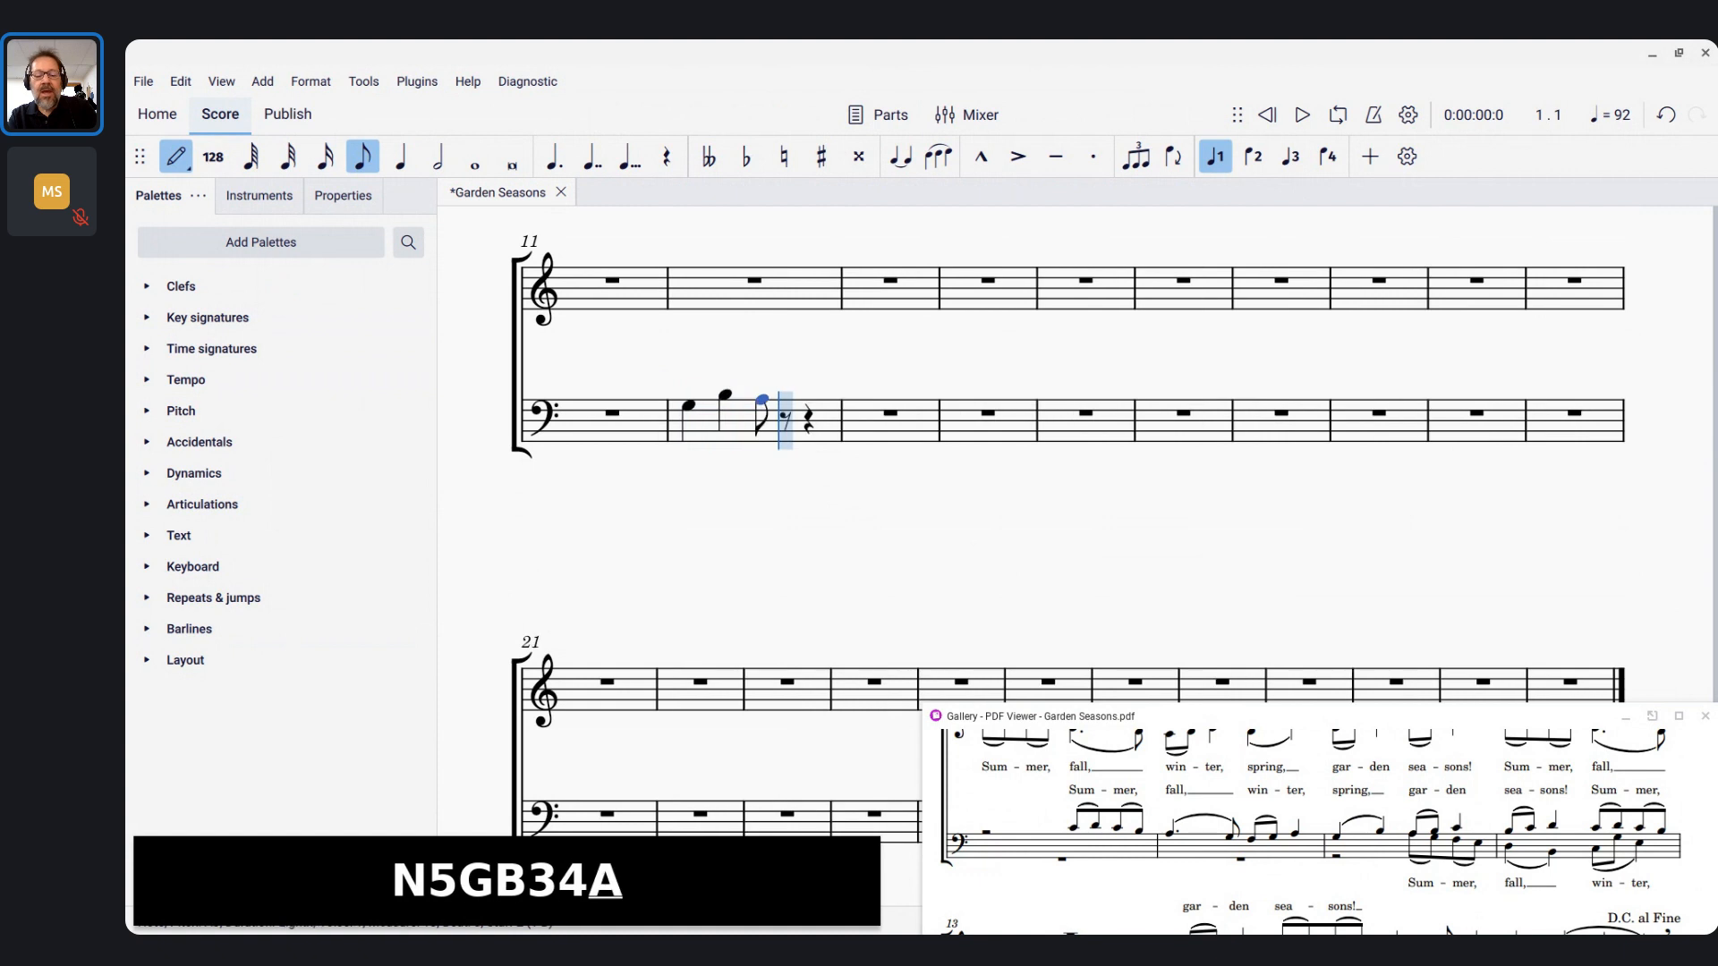
key("b")
key("5")
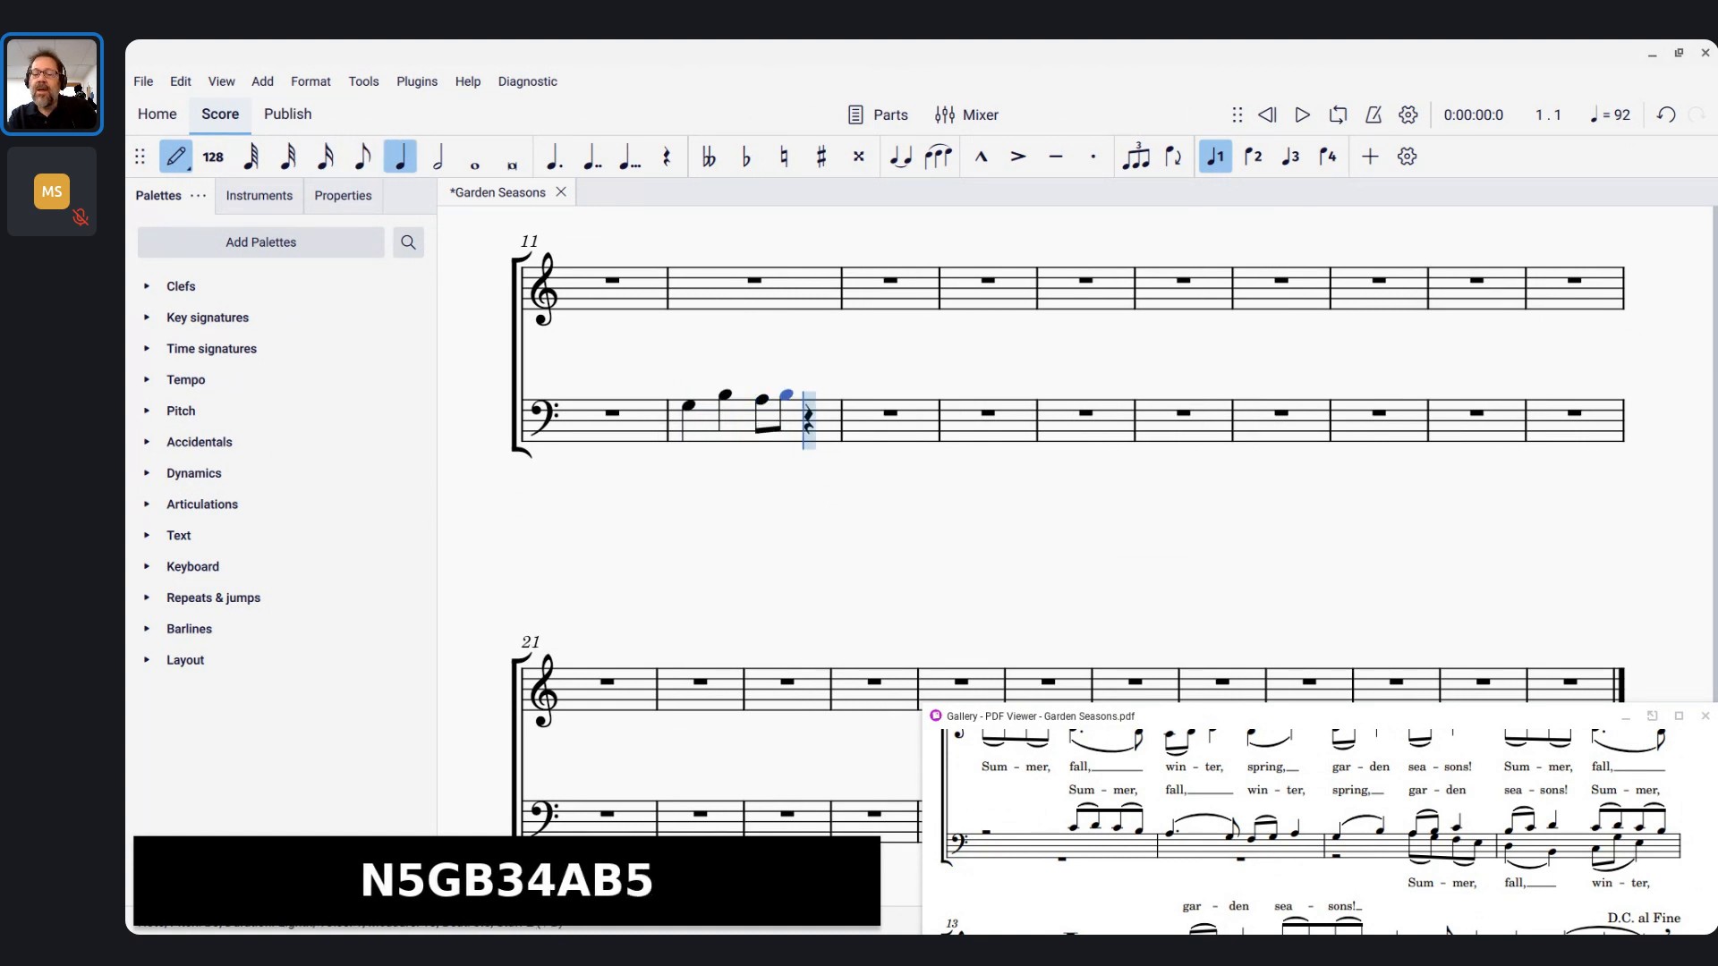
key("c")
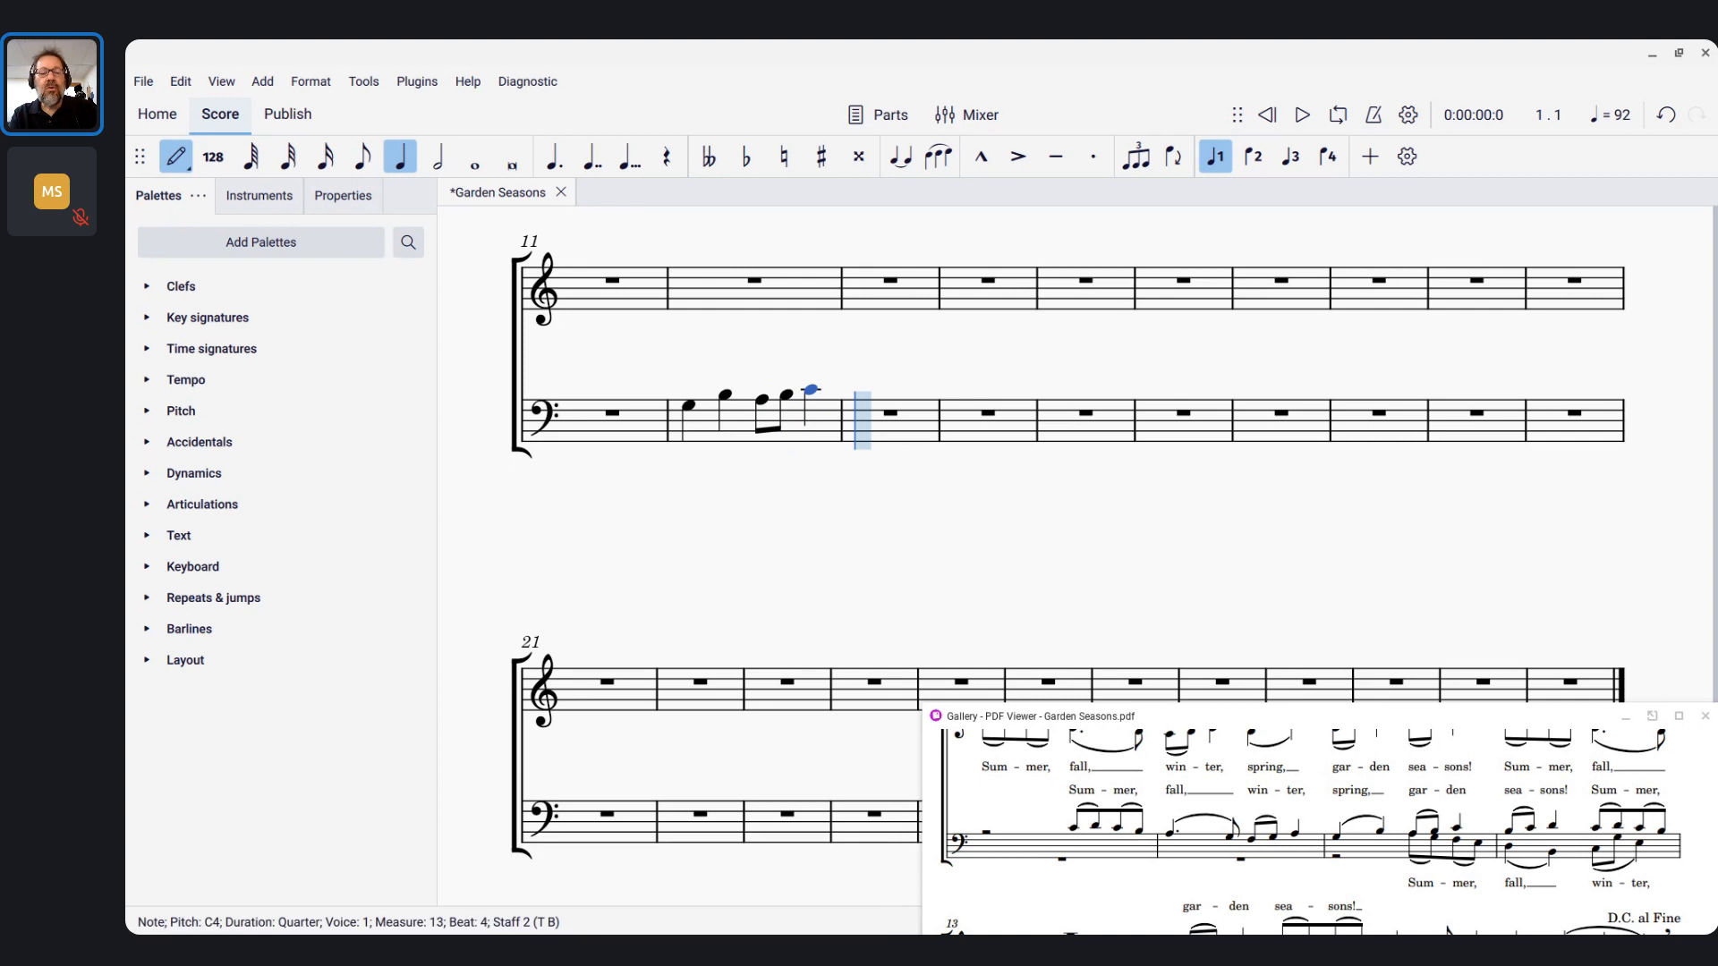
Start voice 2 in the bass-staff measure that already holds voice 1 notes by entering a half rest on beat 1
key("ctrl+Left")
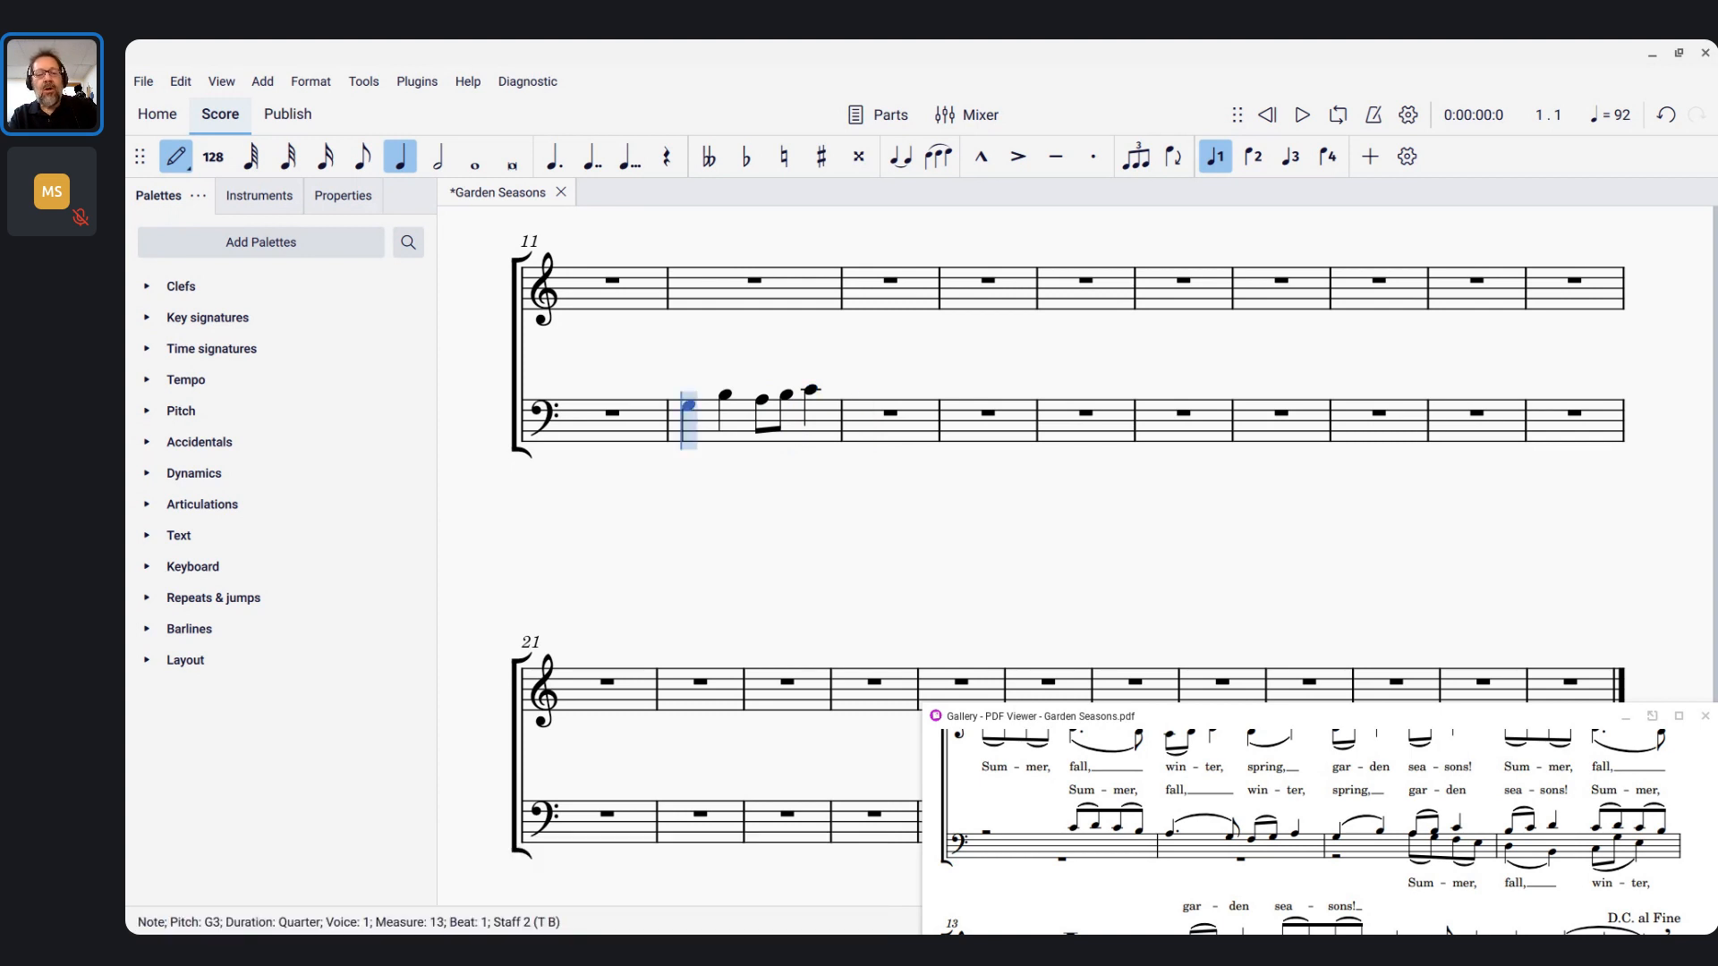
key("ctrl+alt+2")
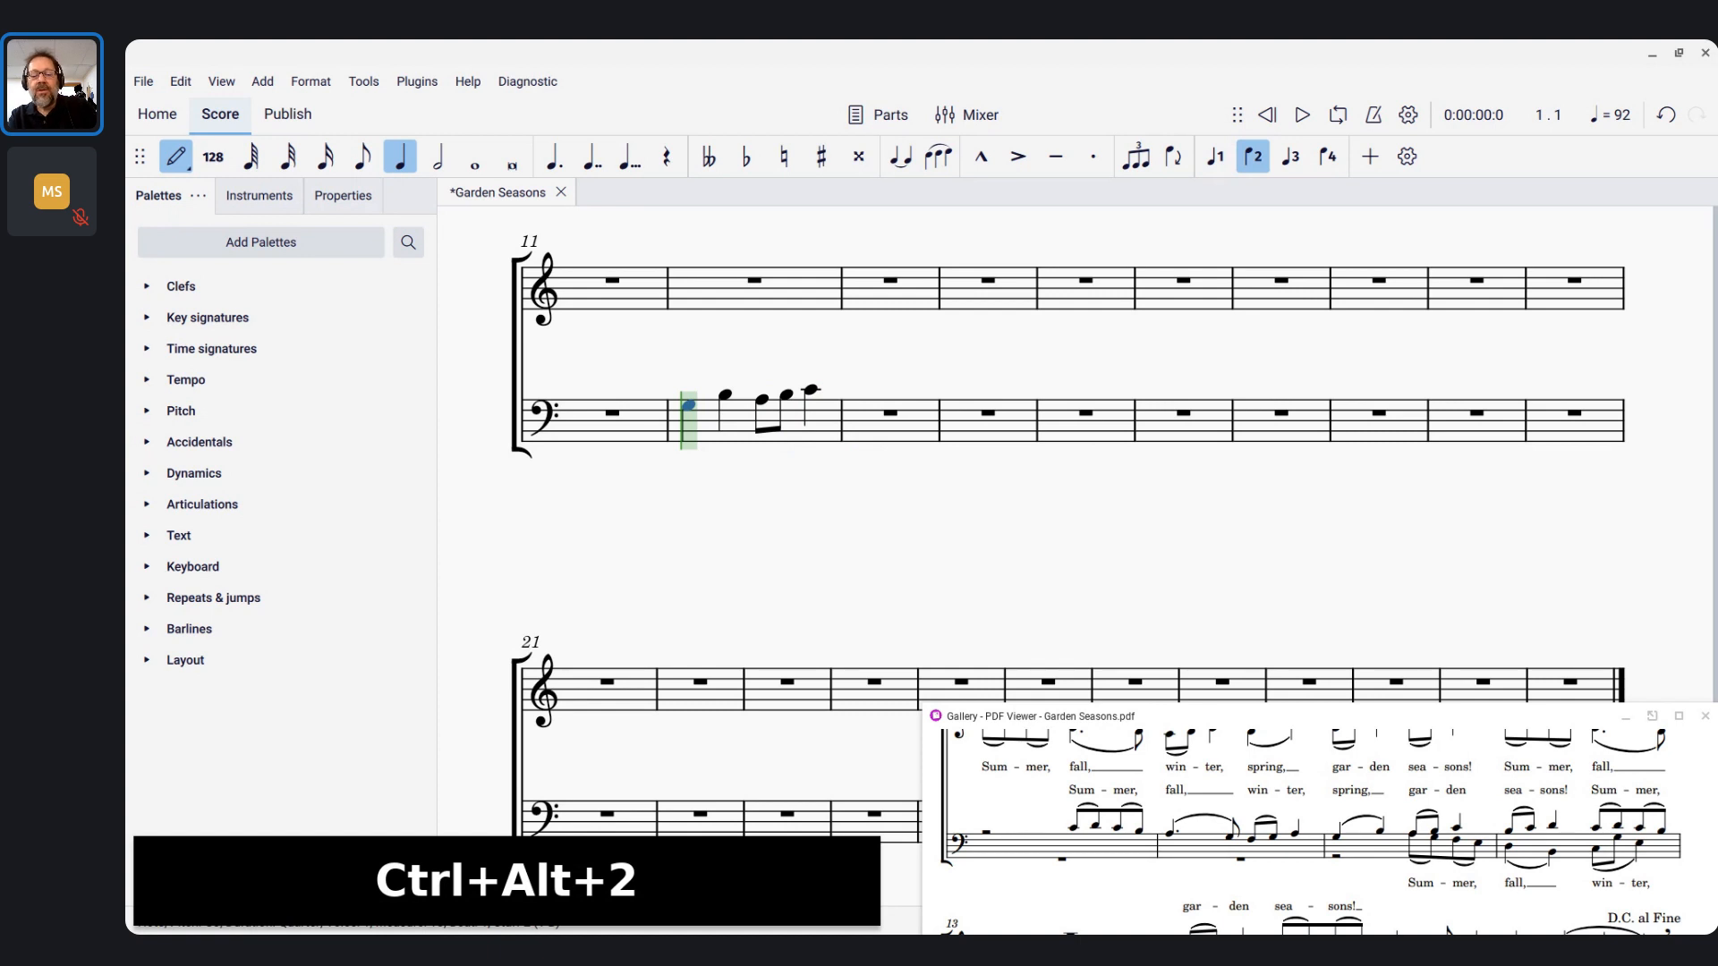
key("6")
key("0")
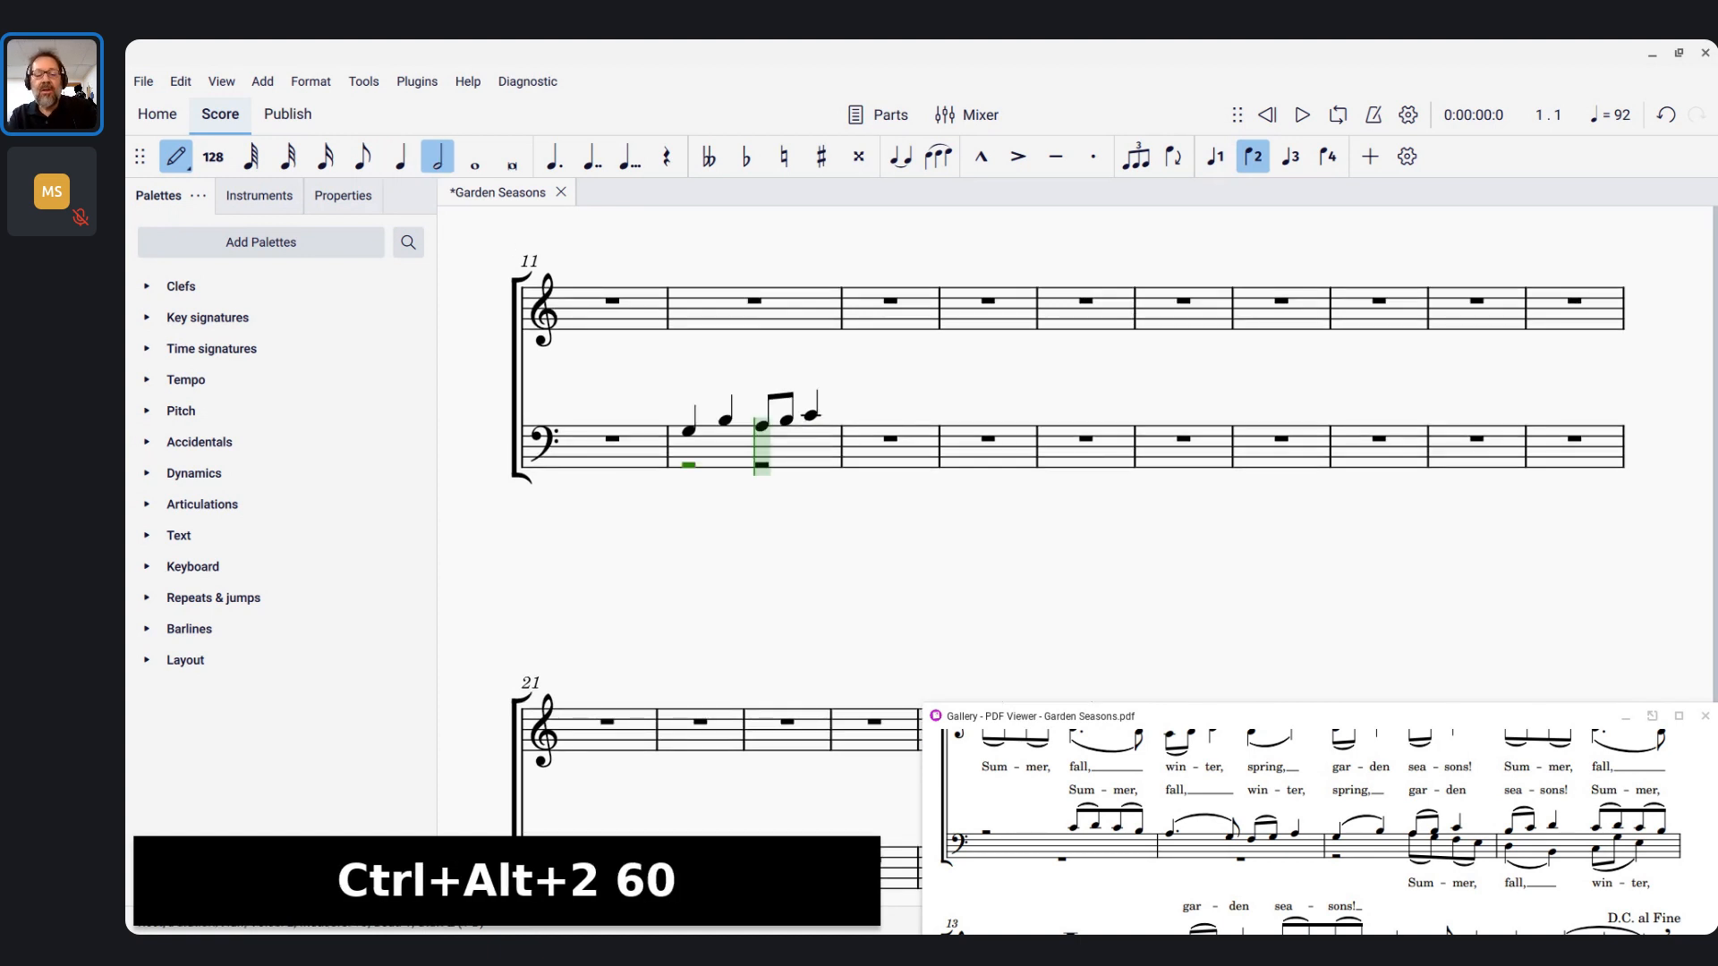
Complete voice 2 of that bass-staff measure with eighth notes A, G, F and E, with A in the same octave as voice 1's A
key("4")
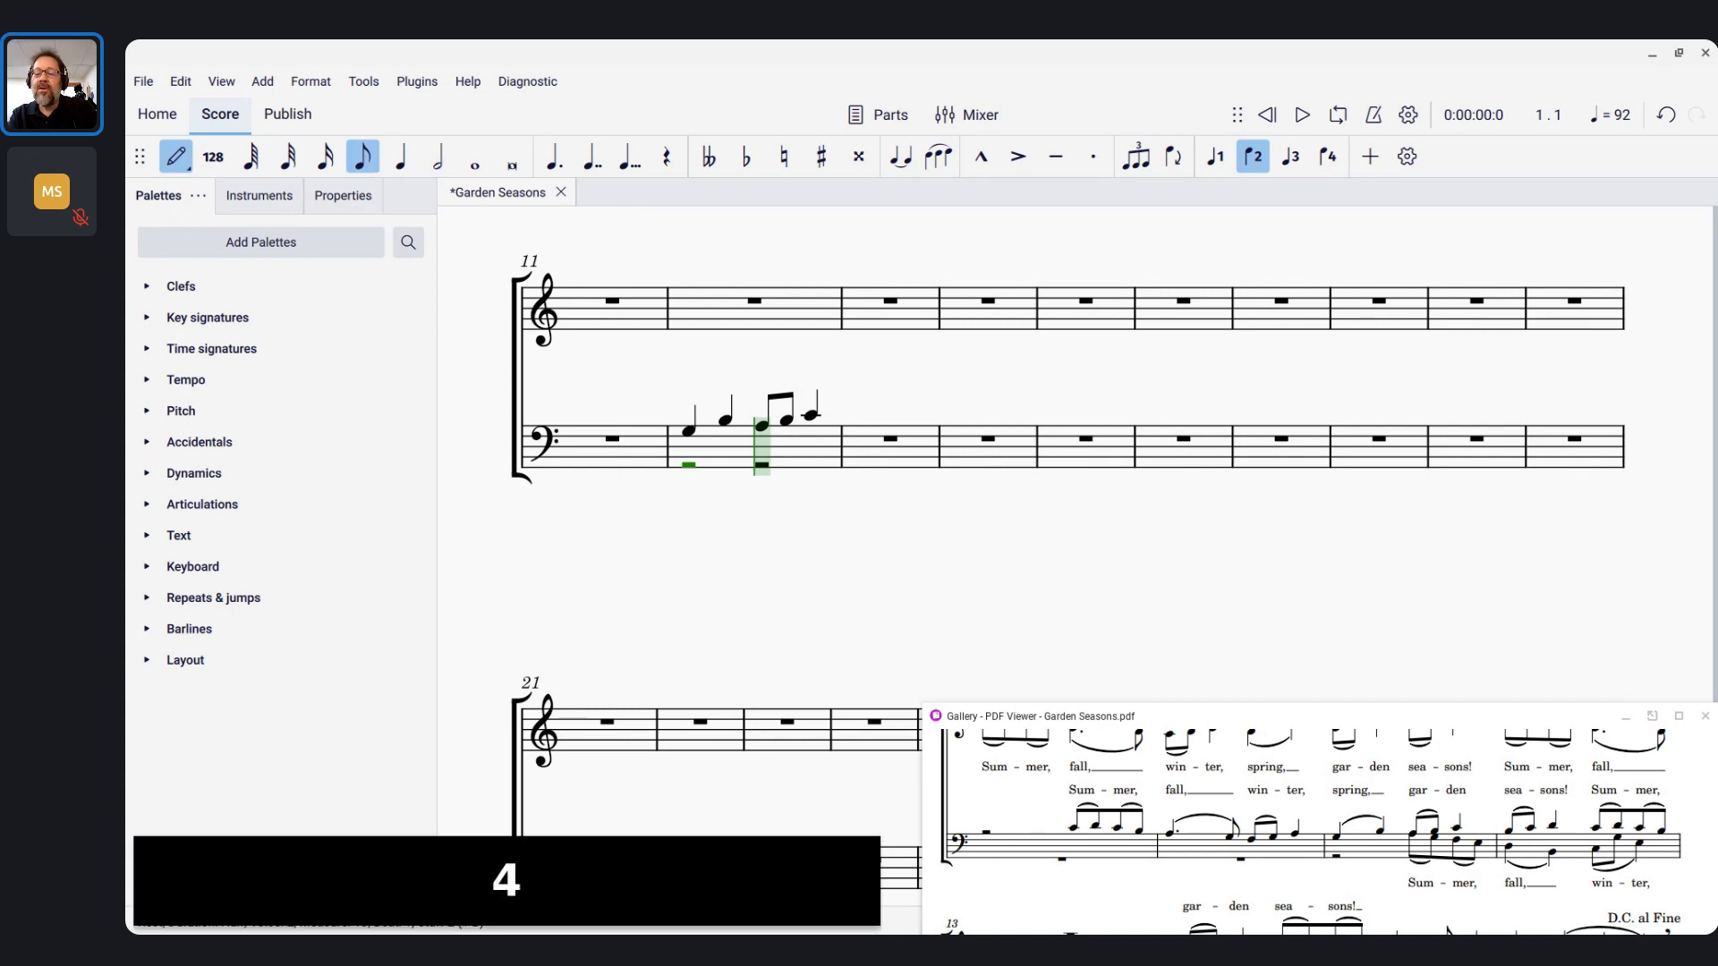
key("a")
key("ctrl+Up")
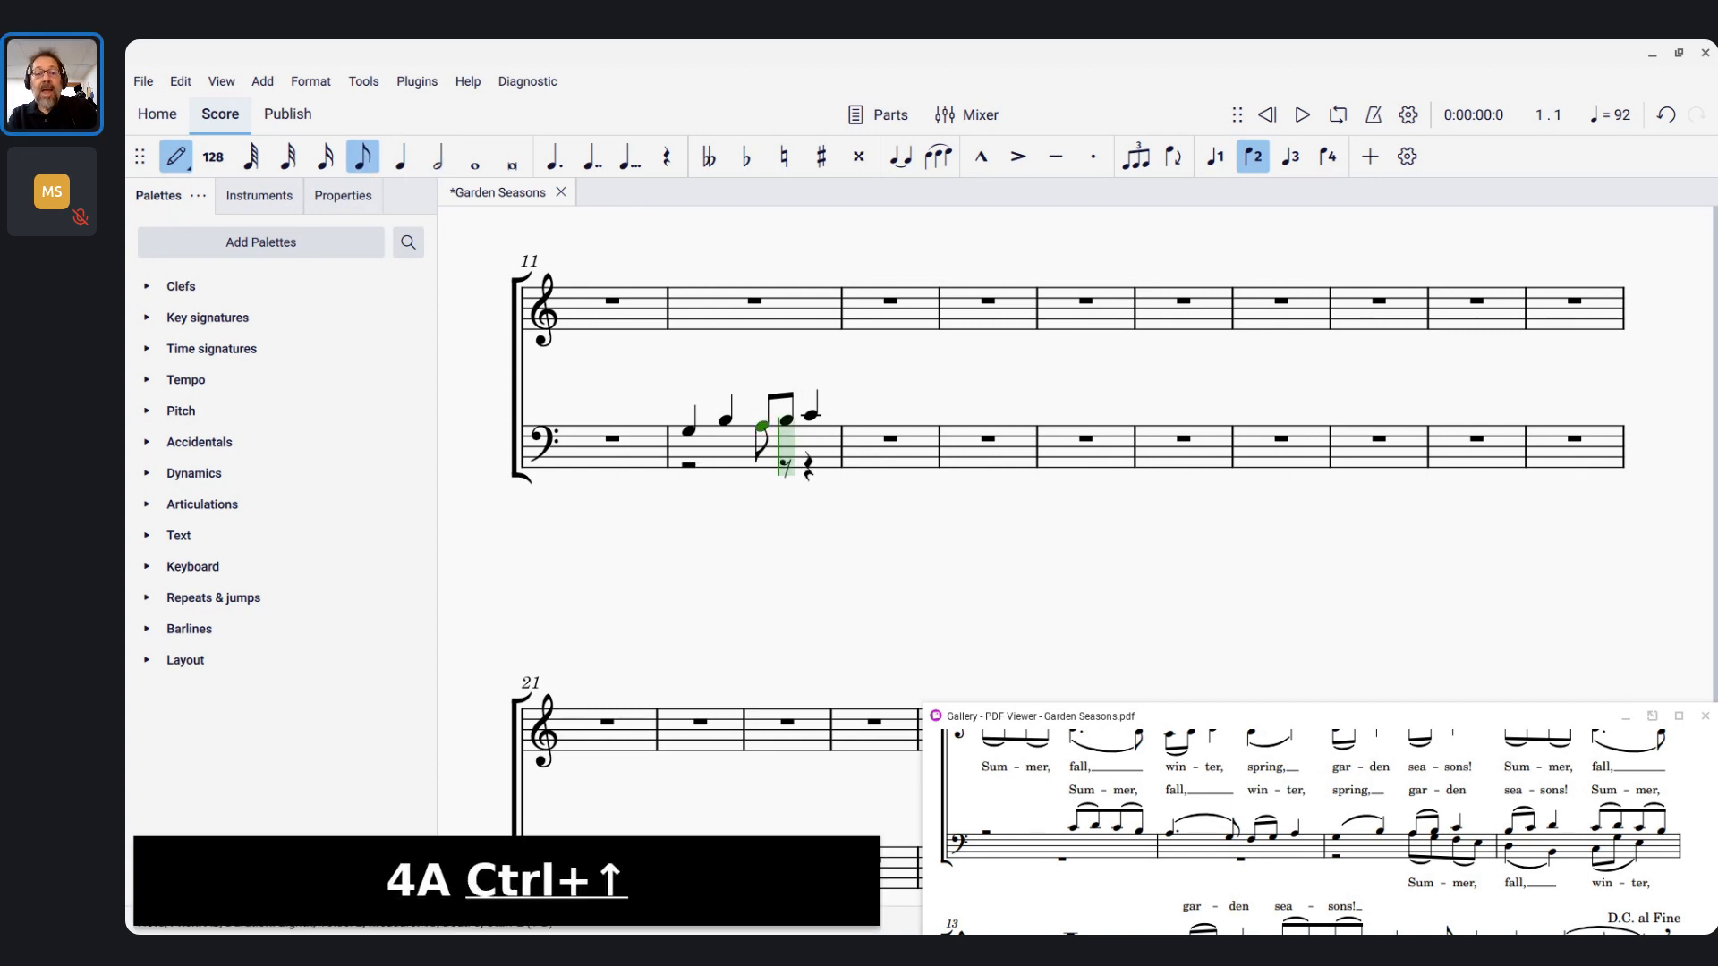
key("g")
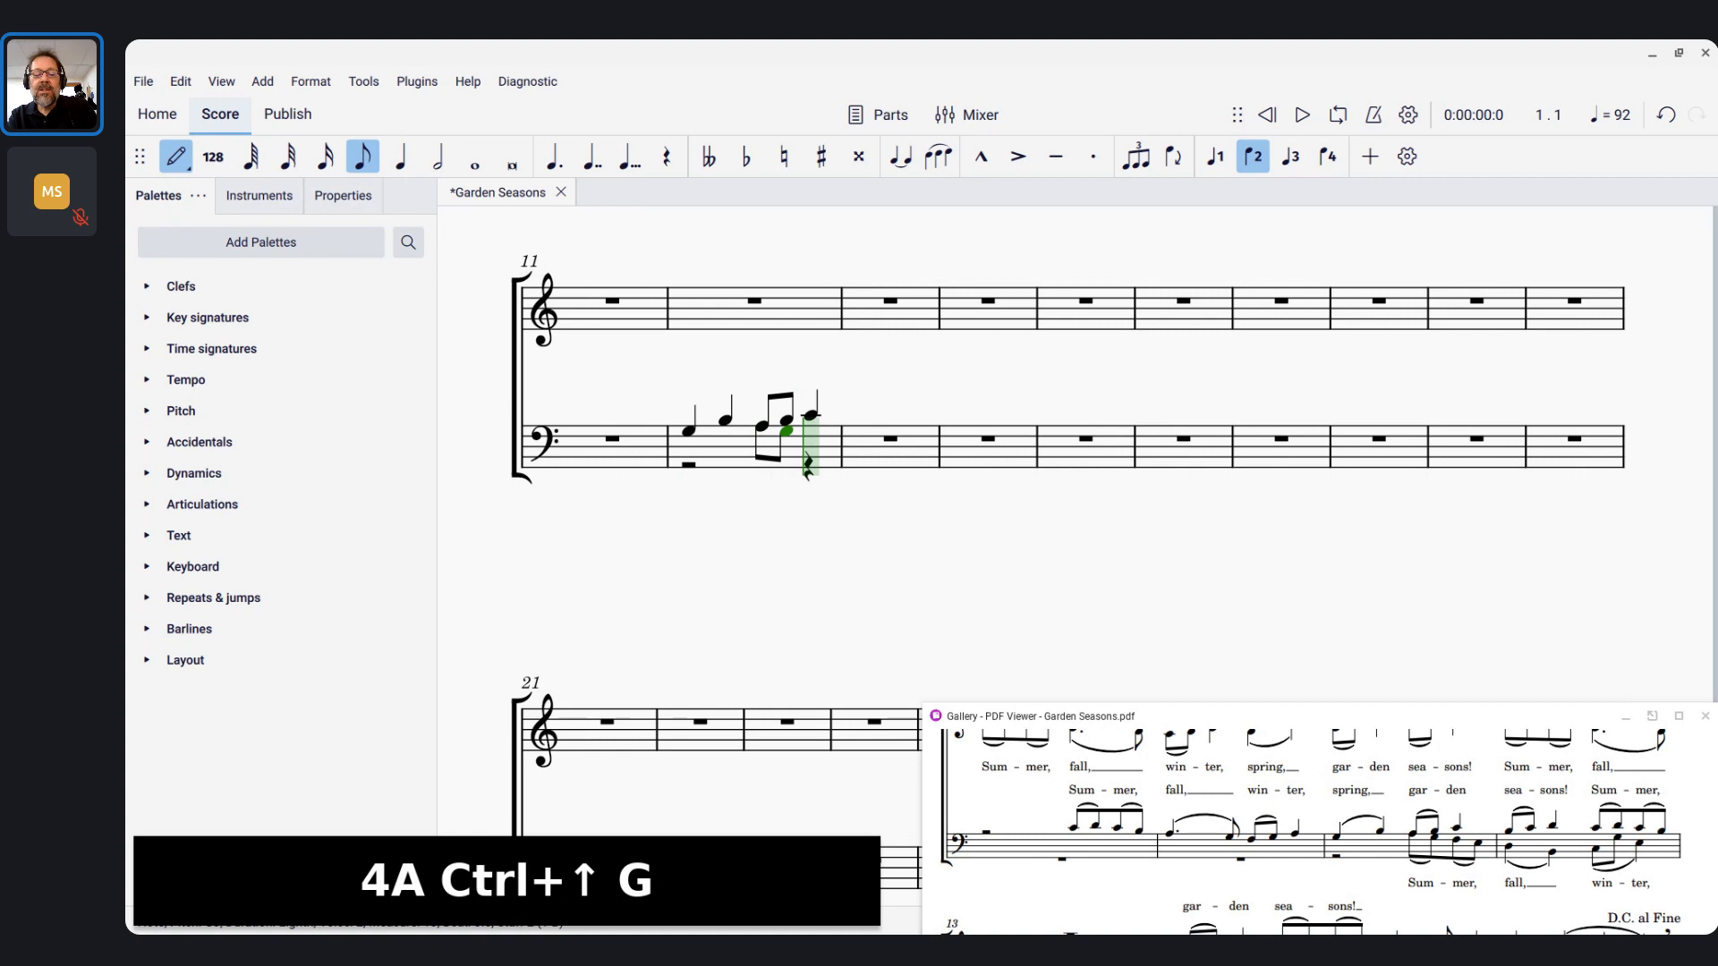
key("f")
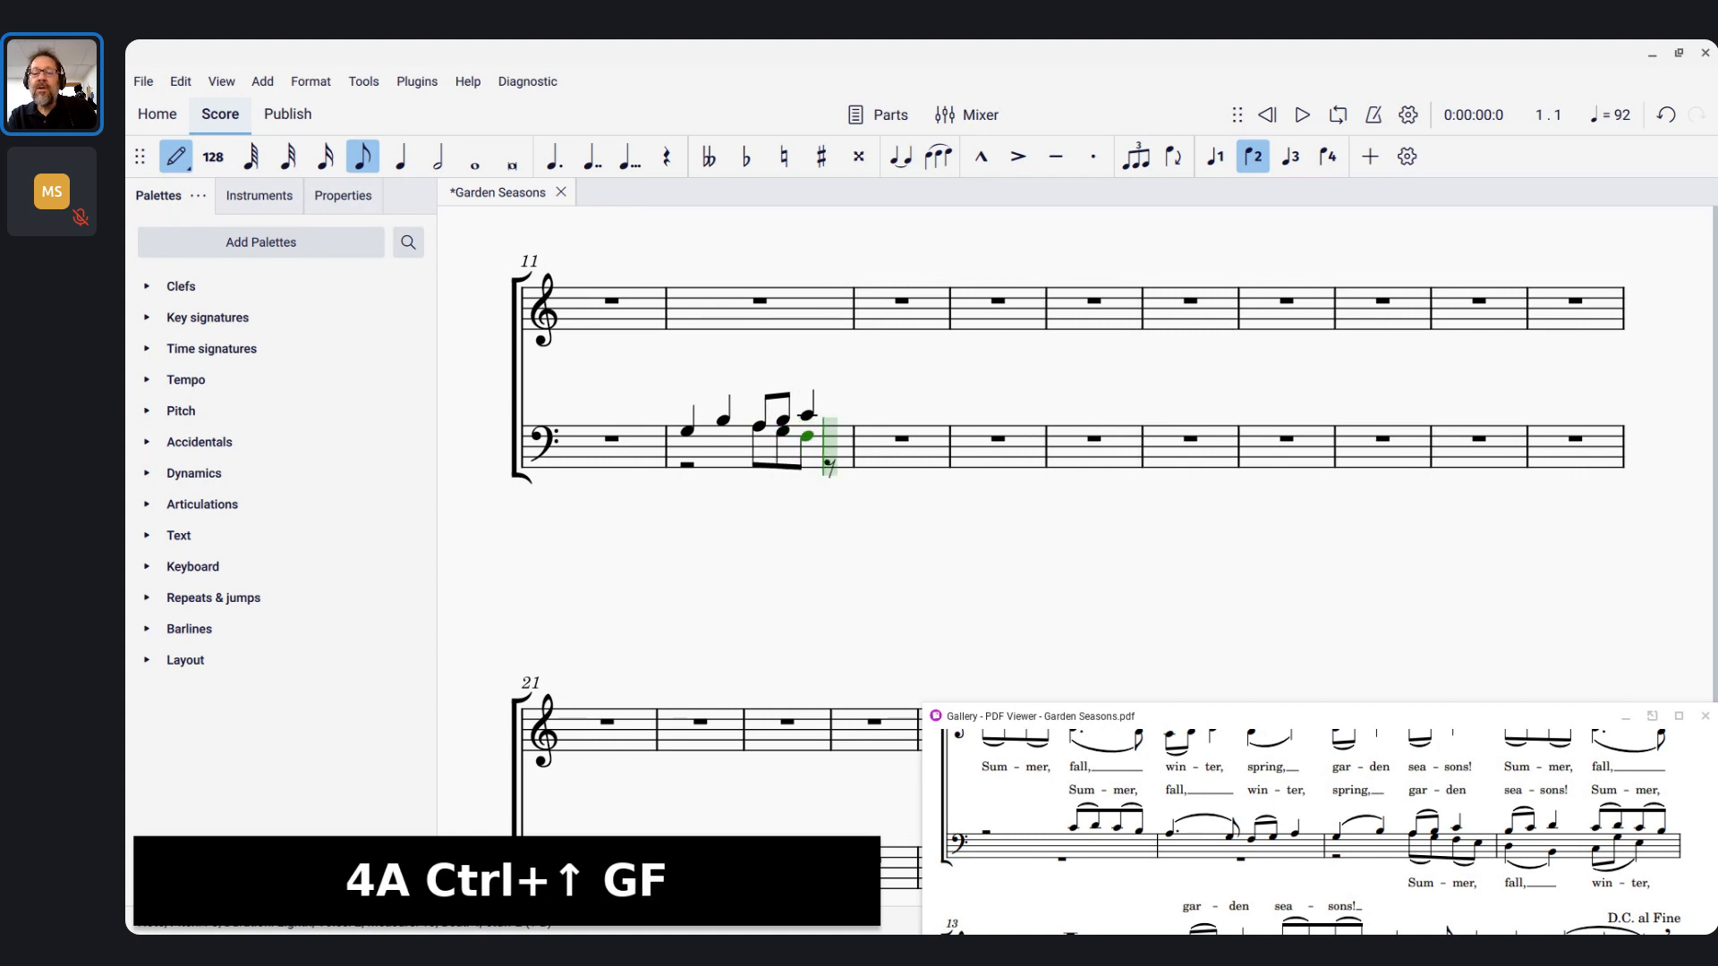
key("e")
key("Escape")
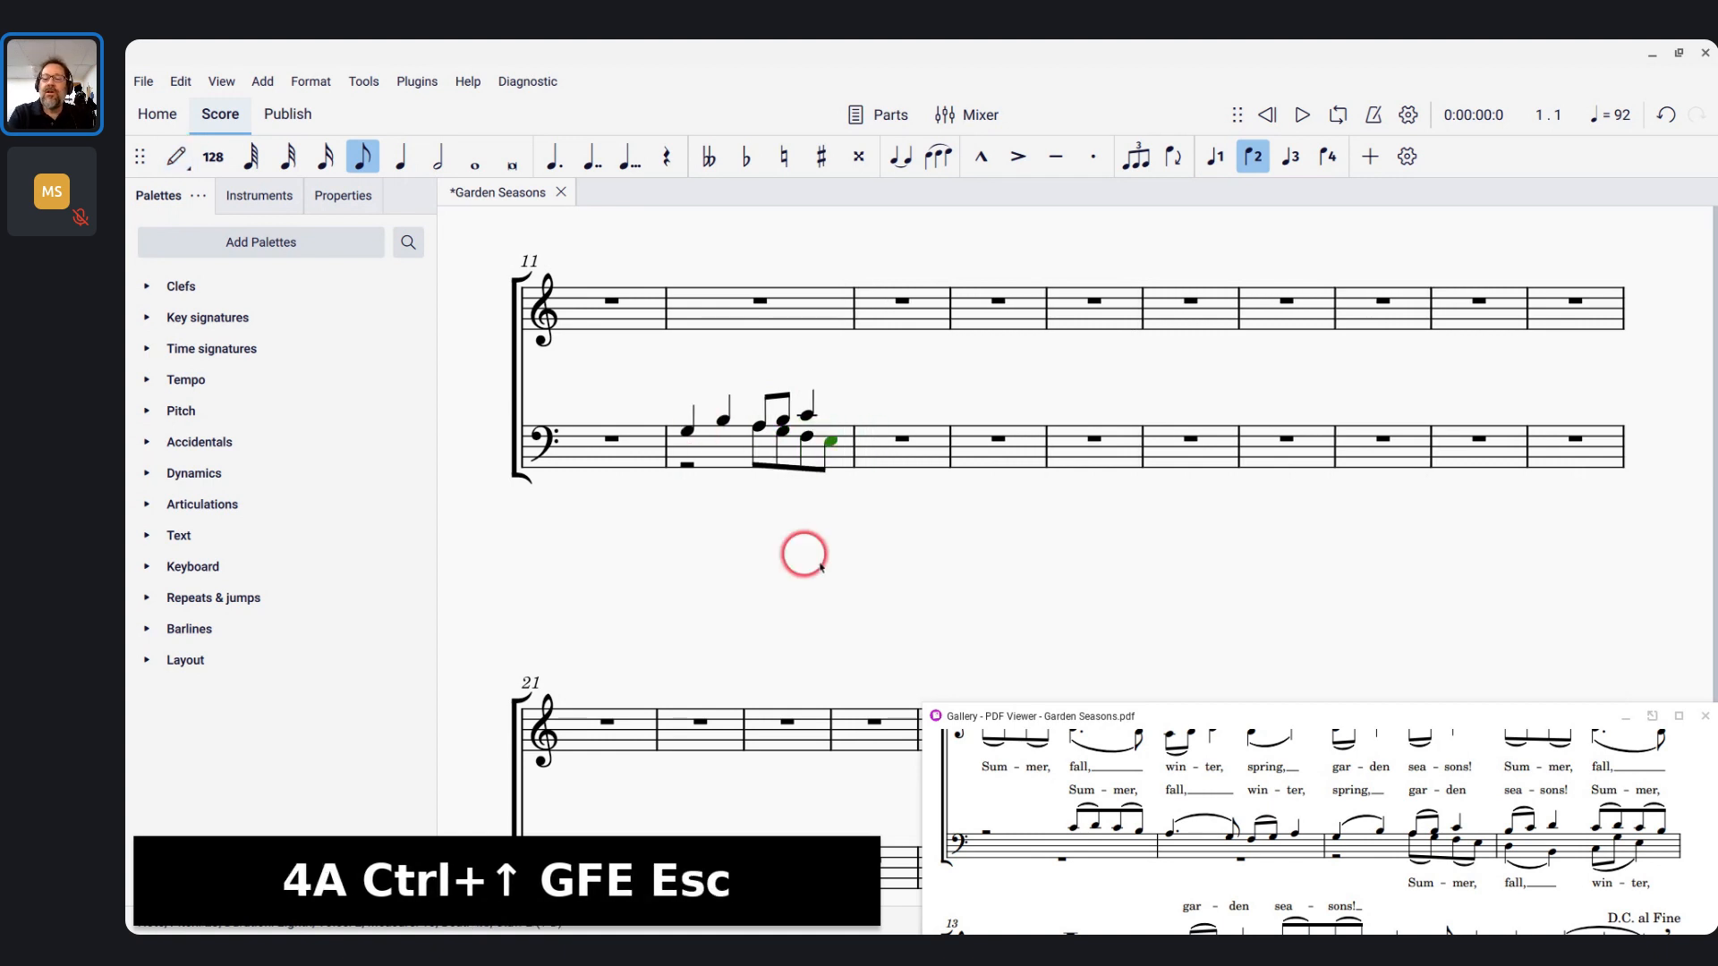
Enter the lyric "spring," on the first voice 1 note of the bass-staff measure and extend it with a melisma line over the second note
scroll(759, 508, "up", 6)
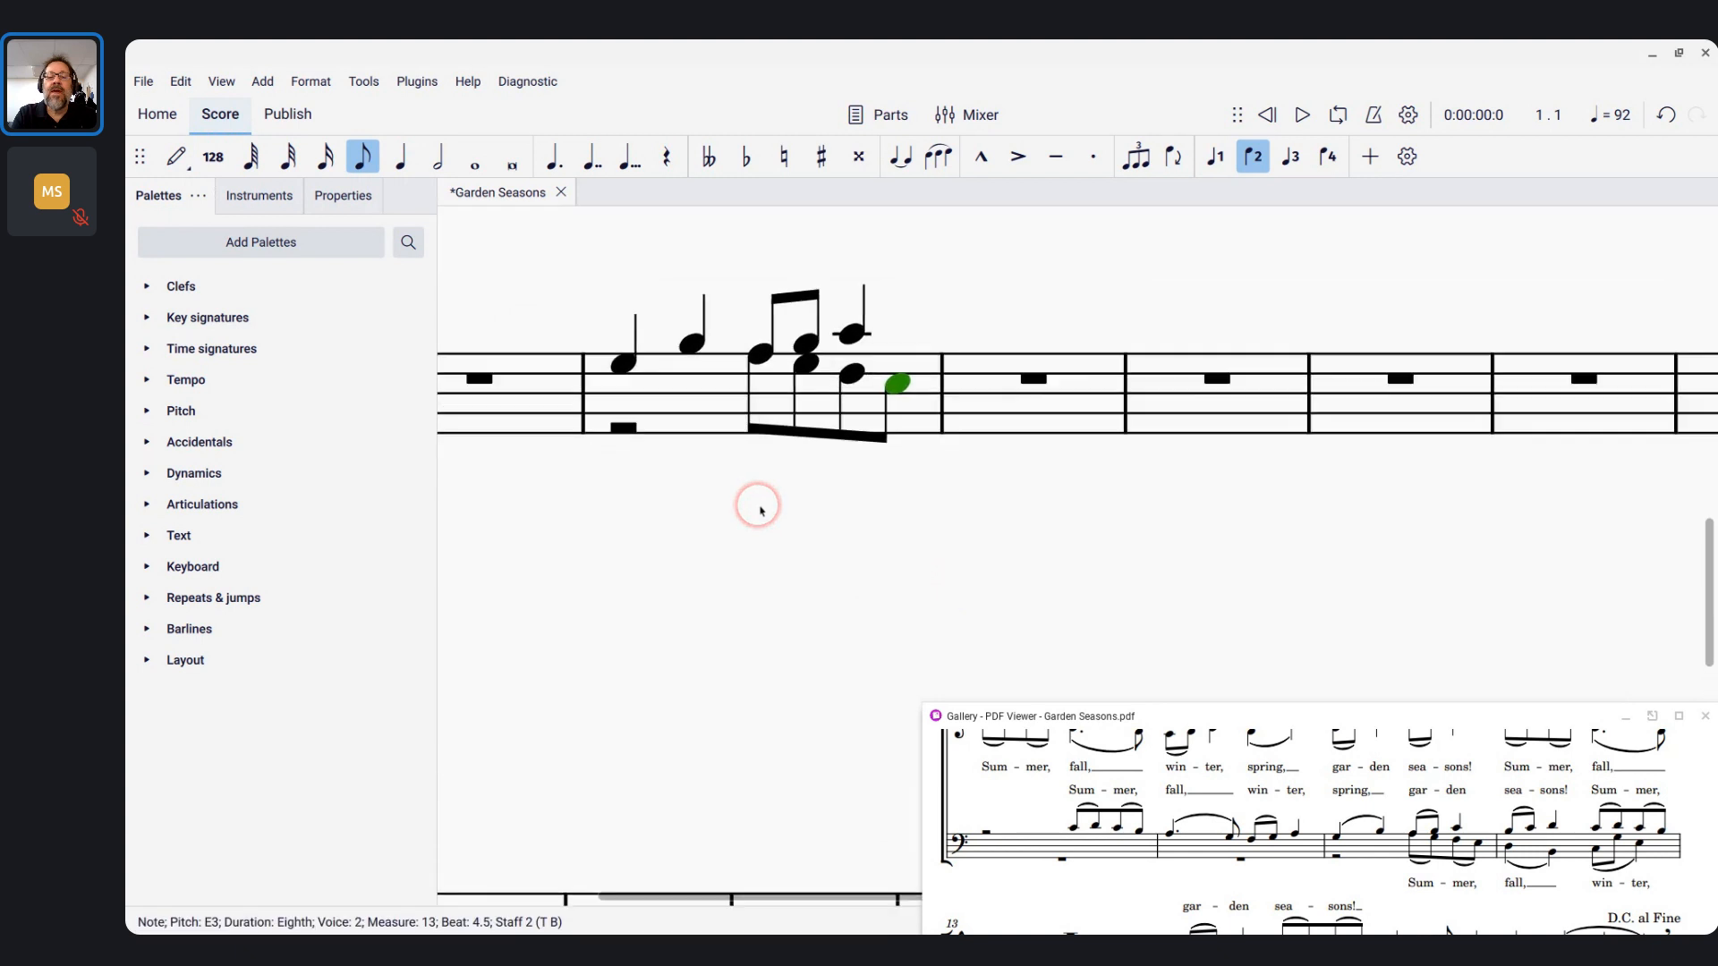
scroll(758, 508, "left", 5)
scroll(759, 508, "up", 3)
scroll(758, 508, "up", 1)
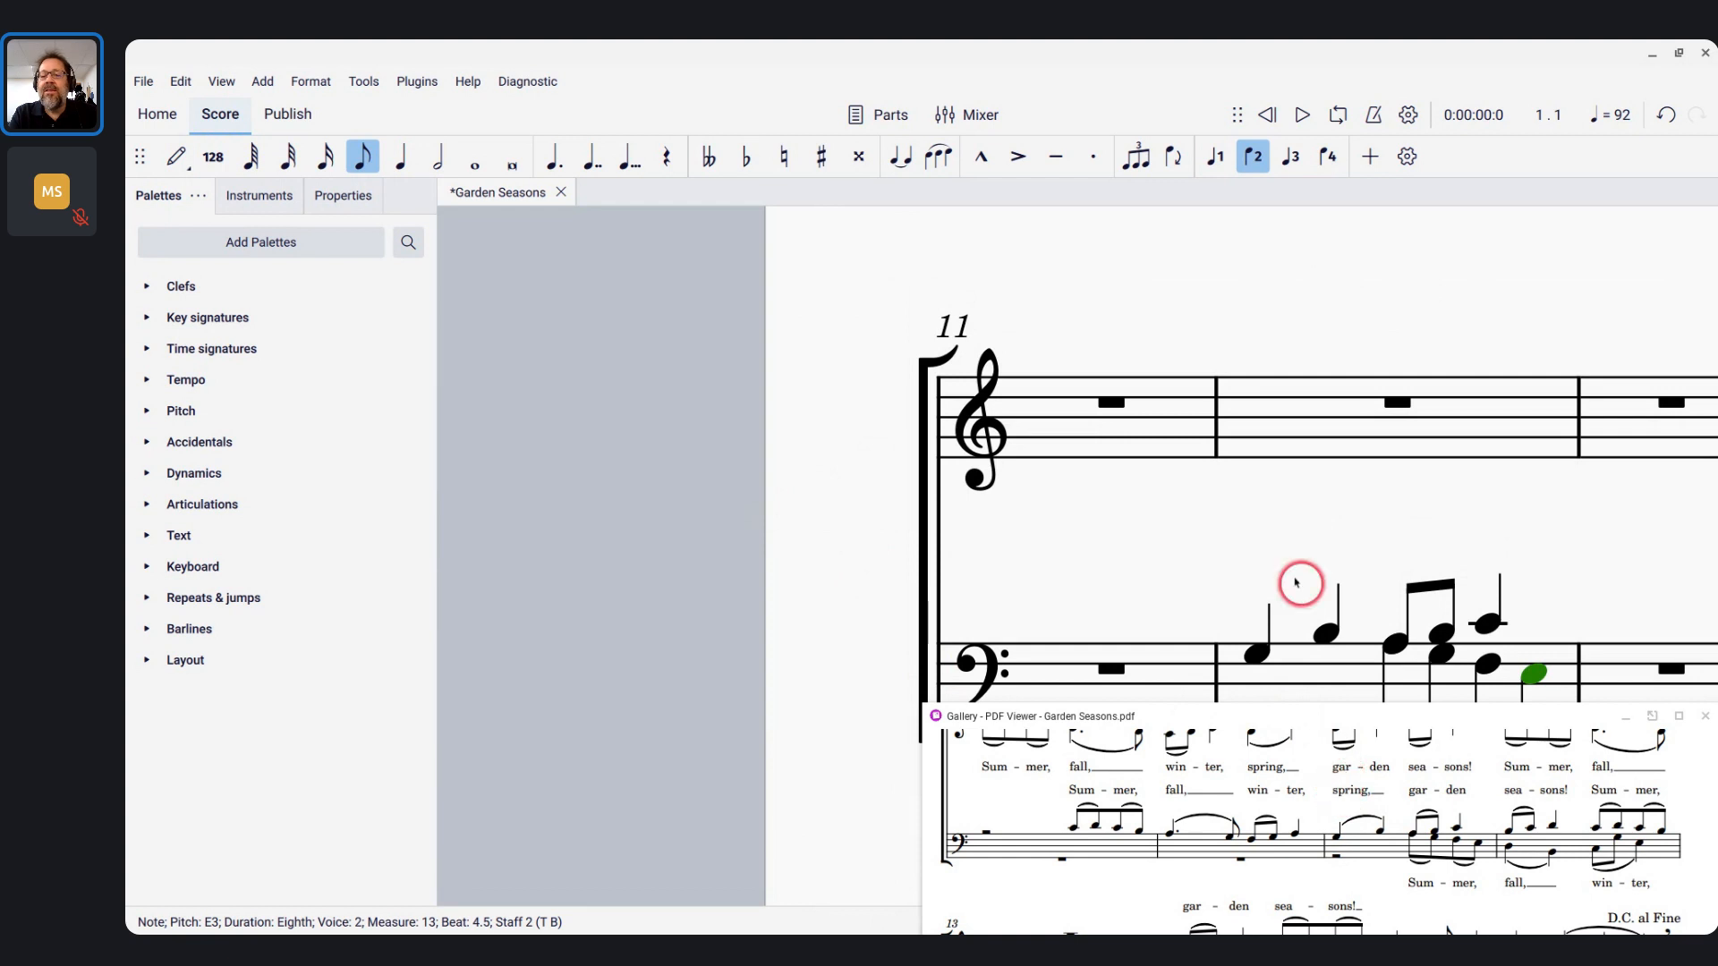
scroll(1242, 475, "down", 1)
scroll(1242, 474, "right", 1)
scroll(1241, 472, "down", 1)
scroll(1242, 472, "right", 1)
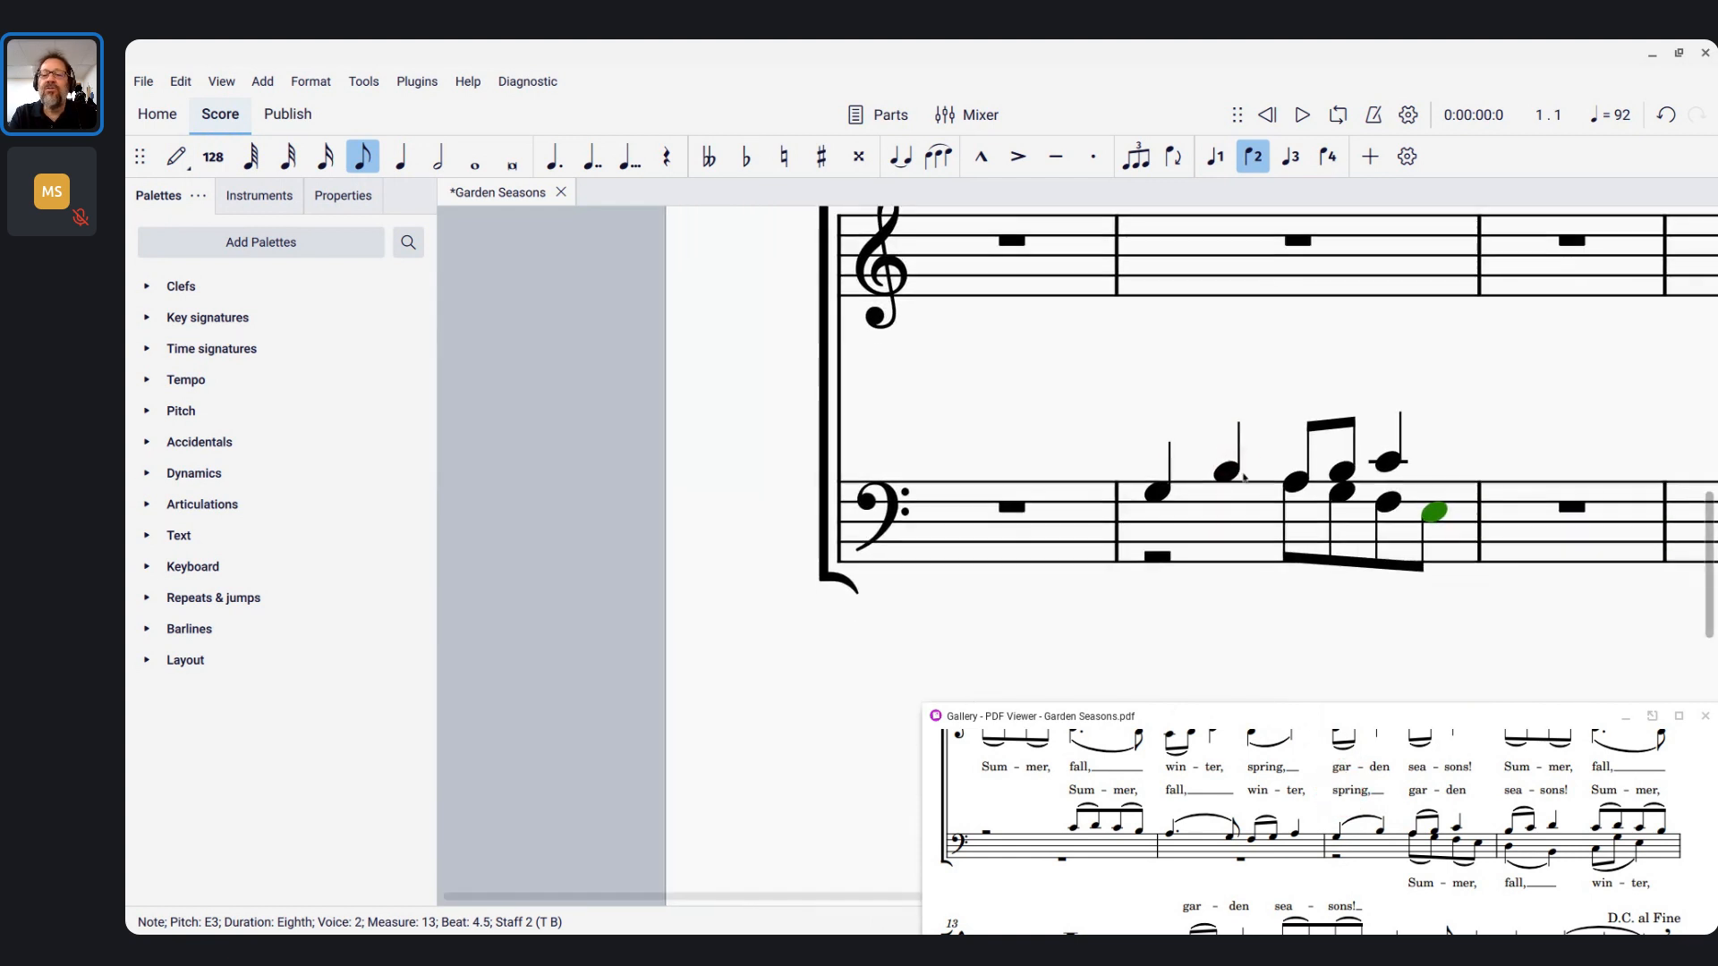
left_click(1154, 495)
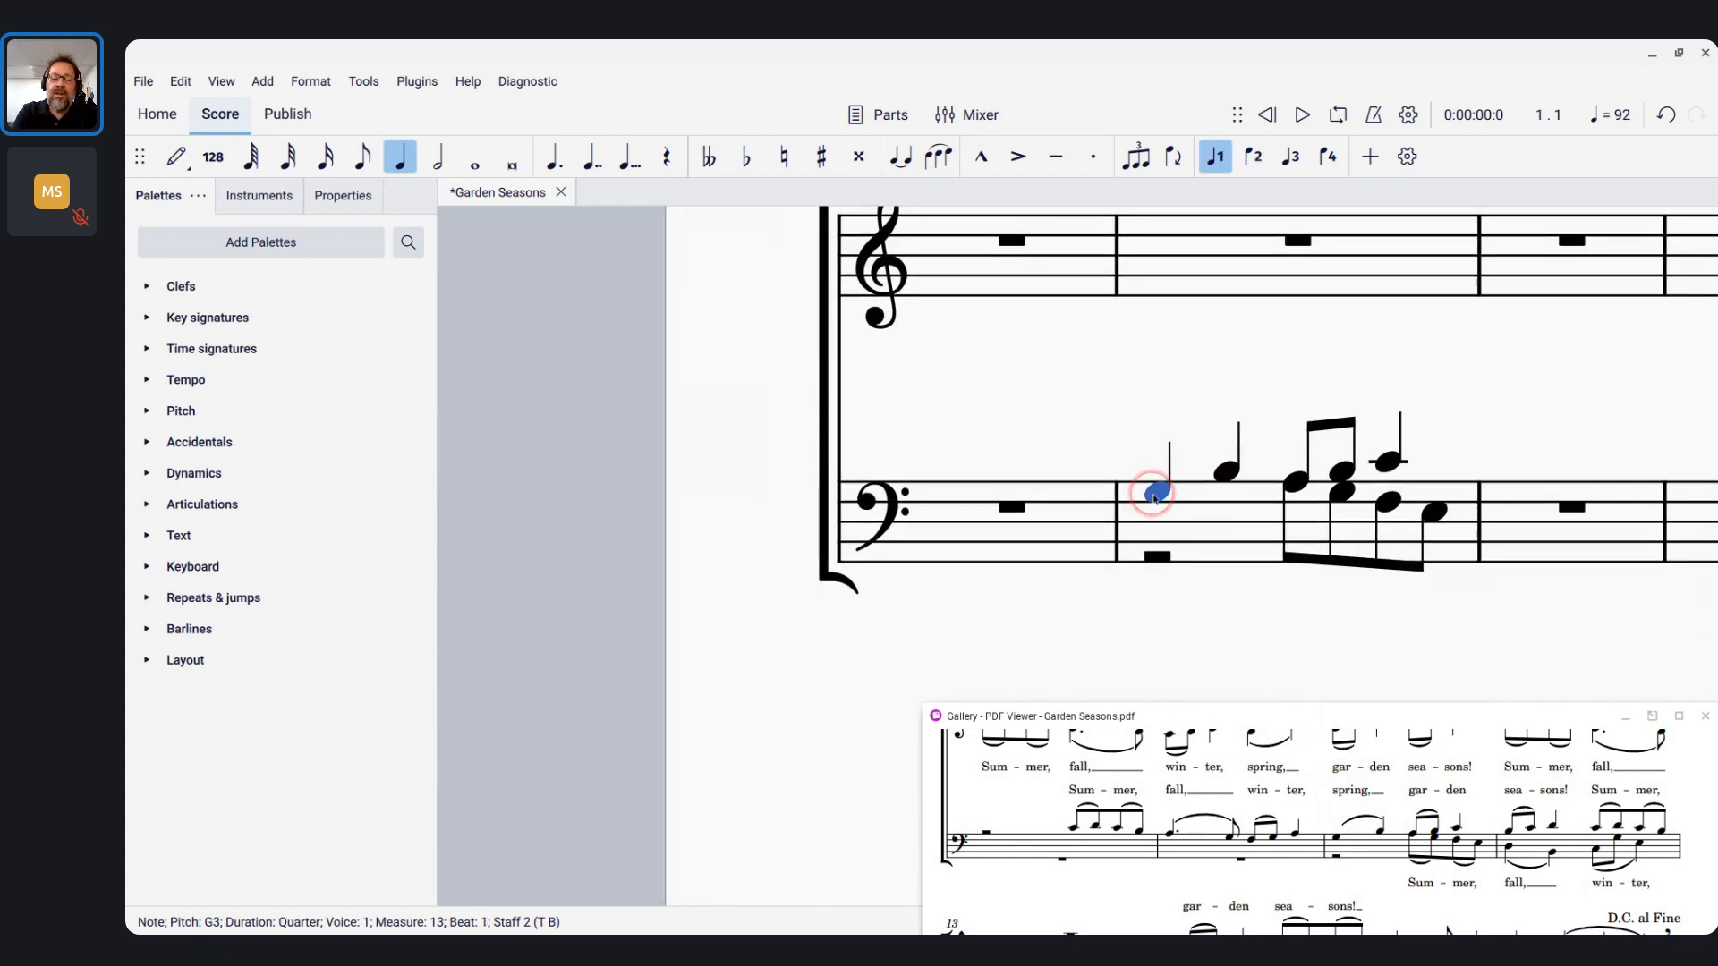
key("ctrl+l")
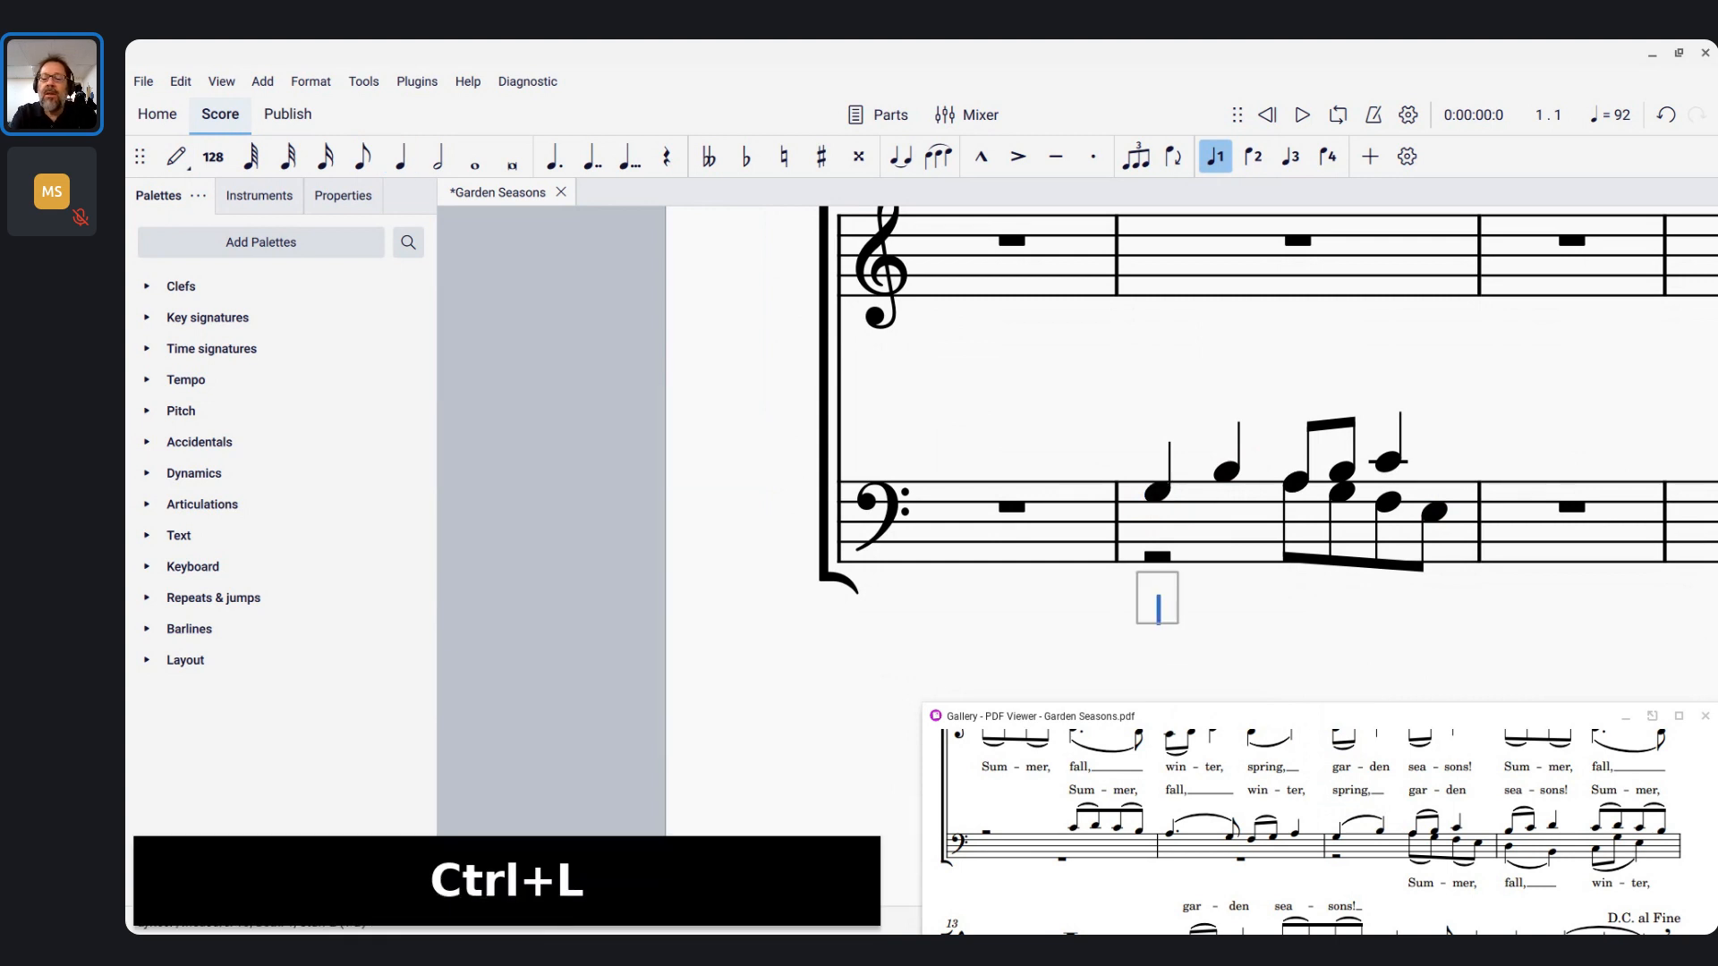
type("spinrg")
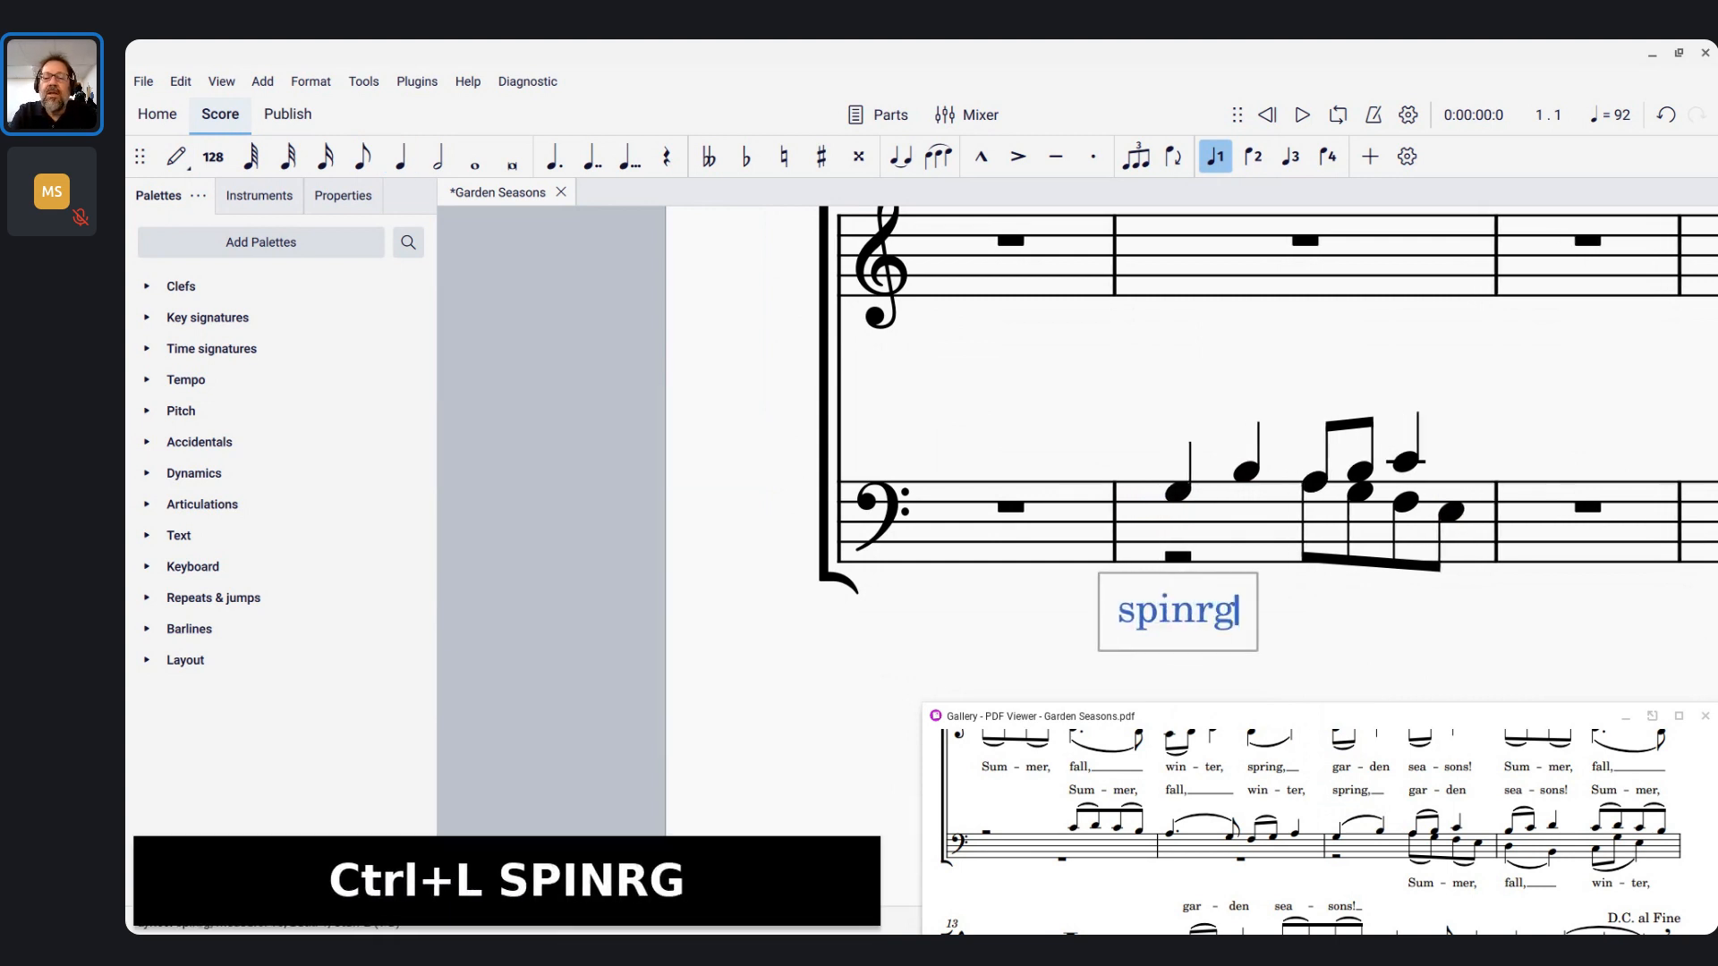
key("BackSpace")
key("BackSpace")
key("BackSpace")
key("BackSpace")
type("ring,")
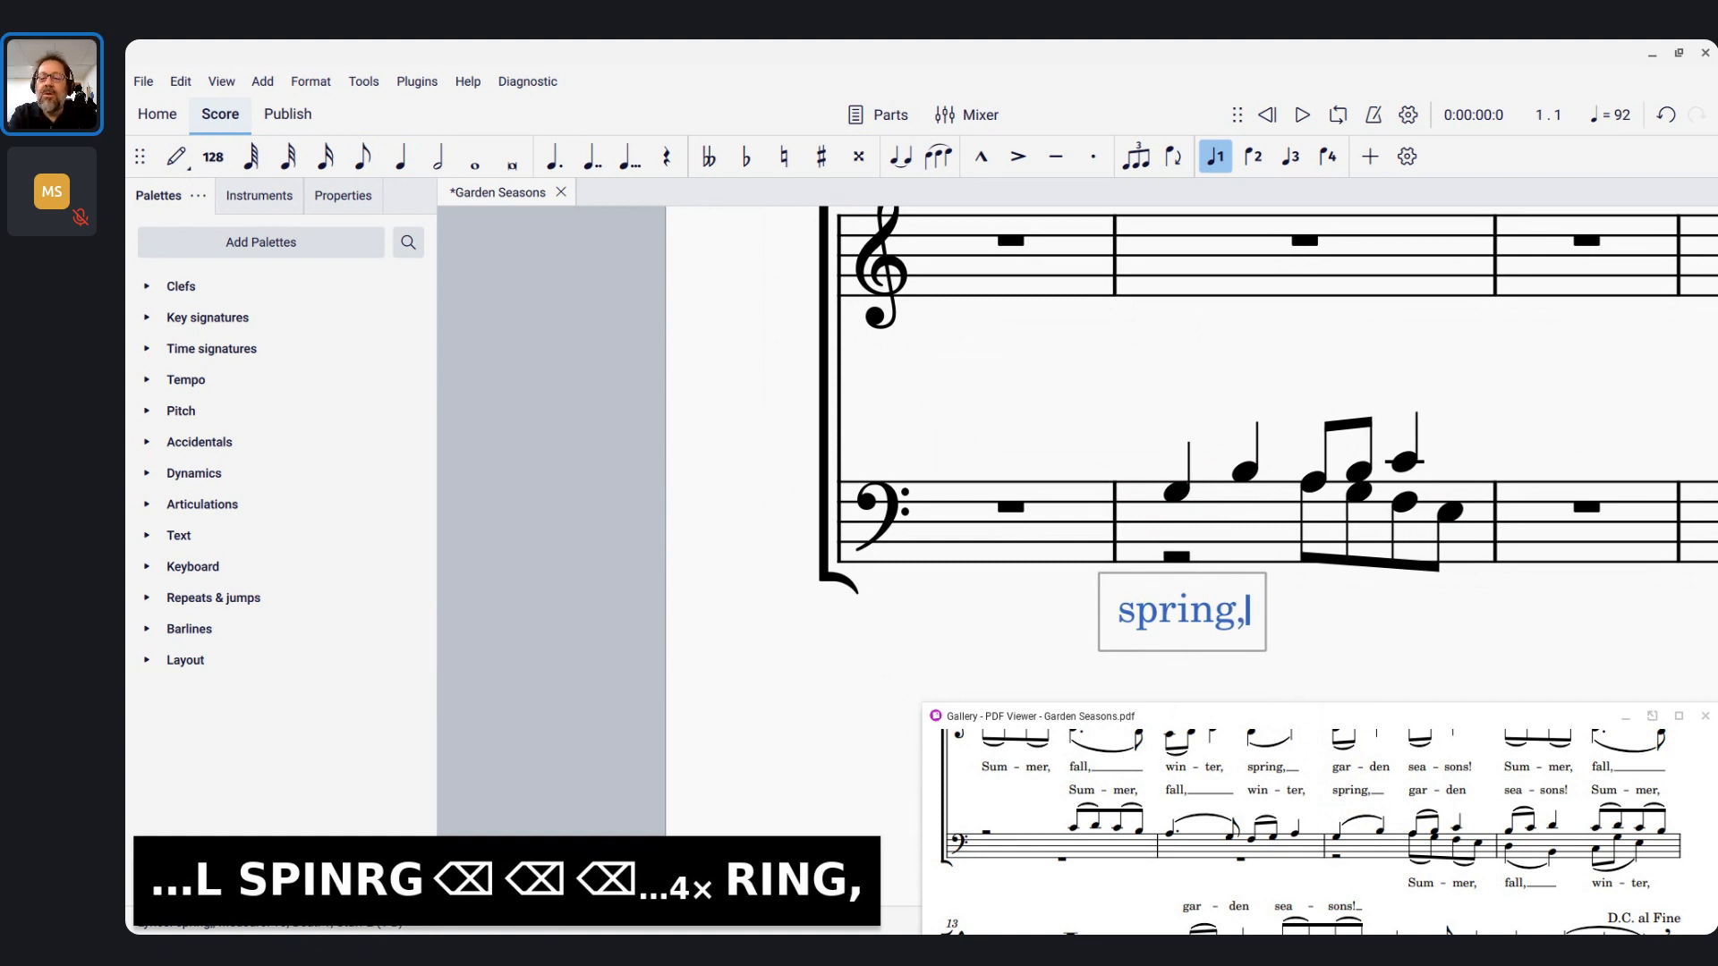
key("shift+minus")
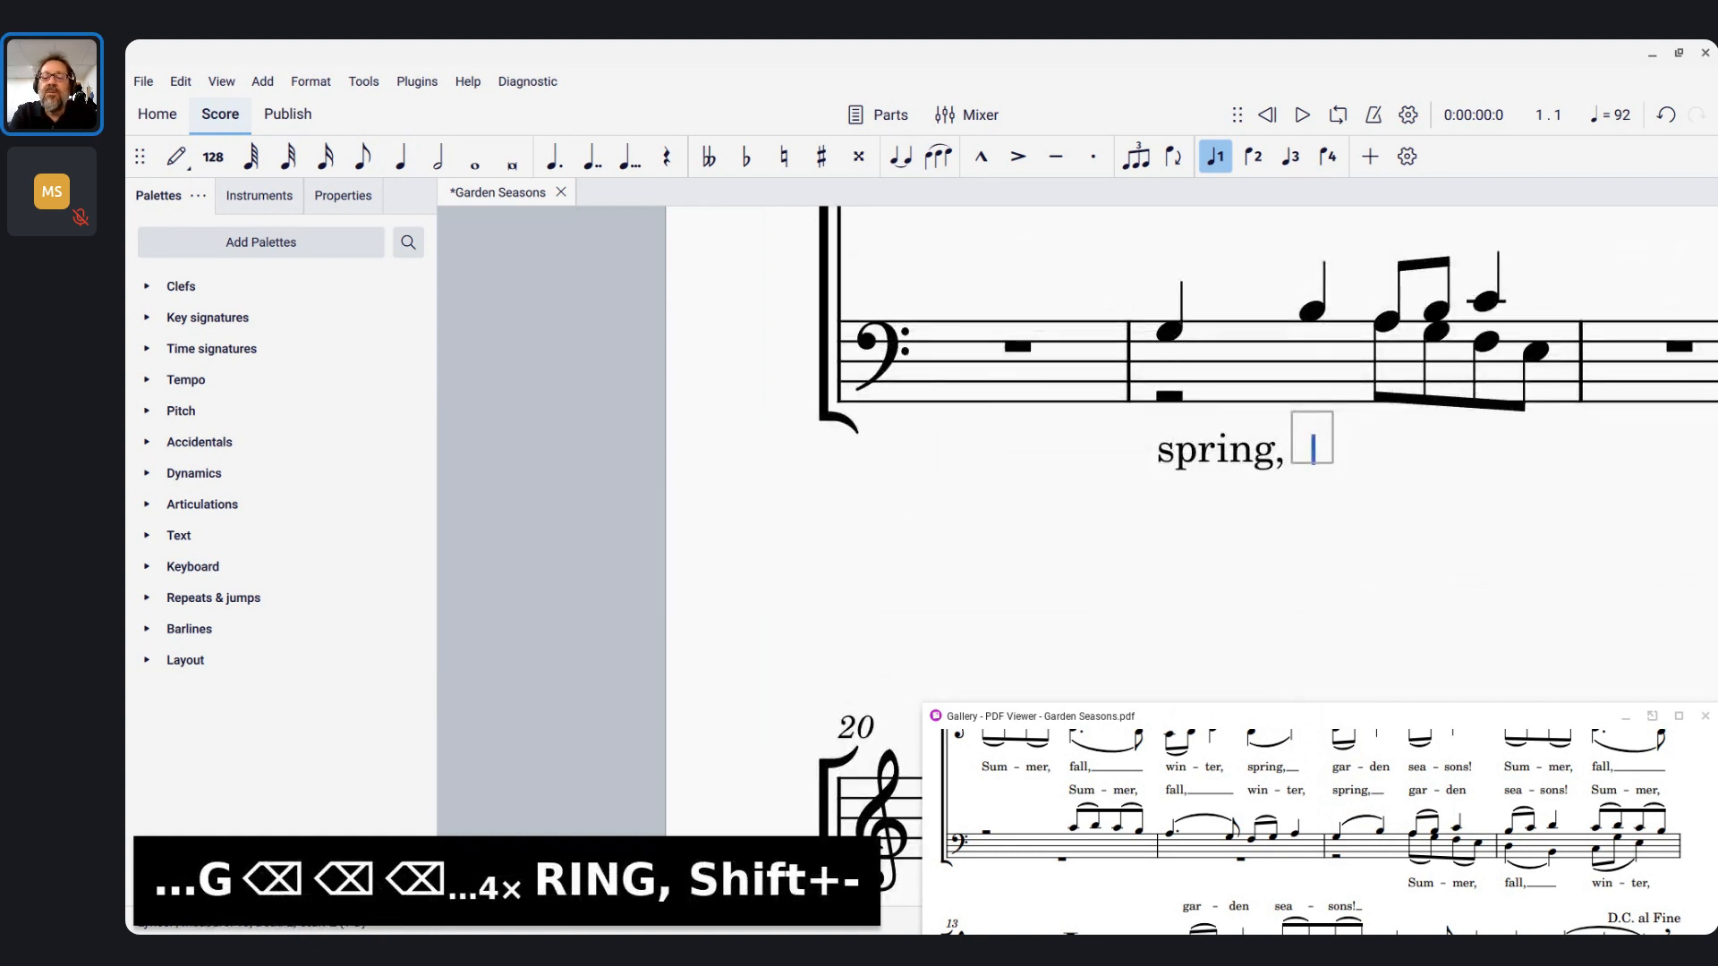
key("shift+minus")
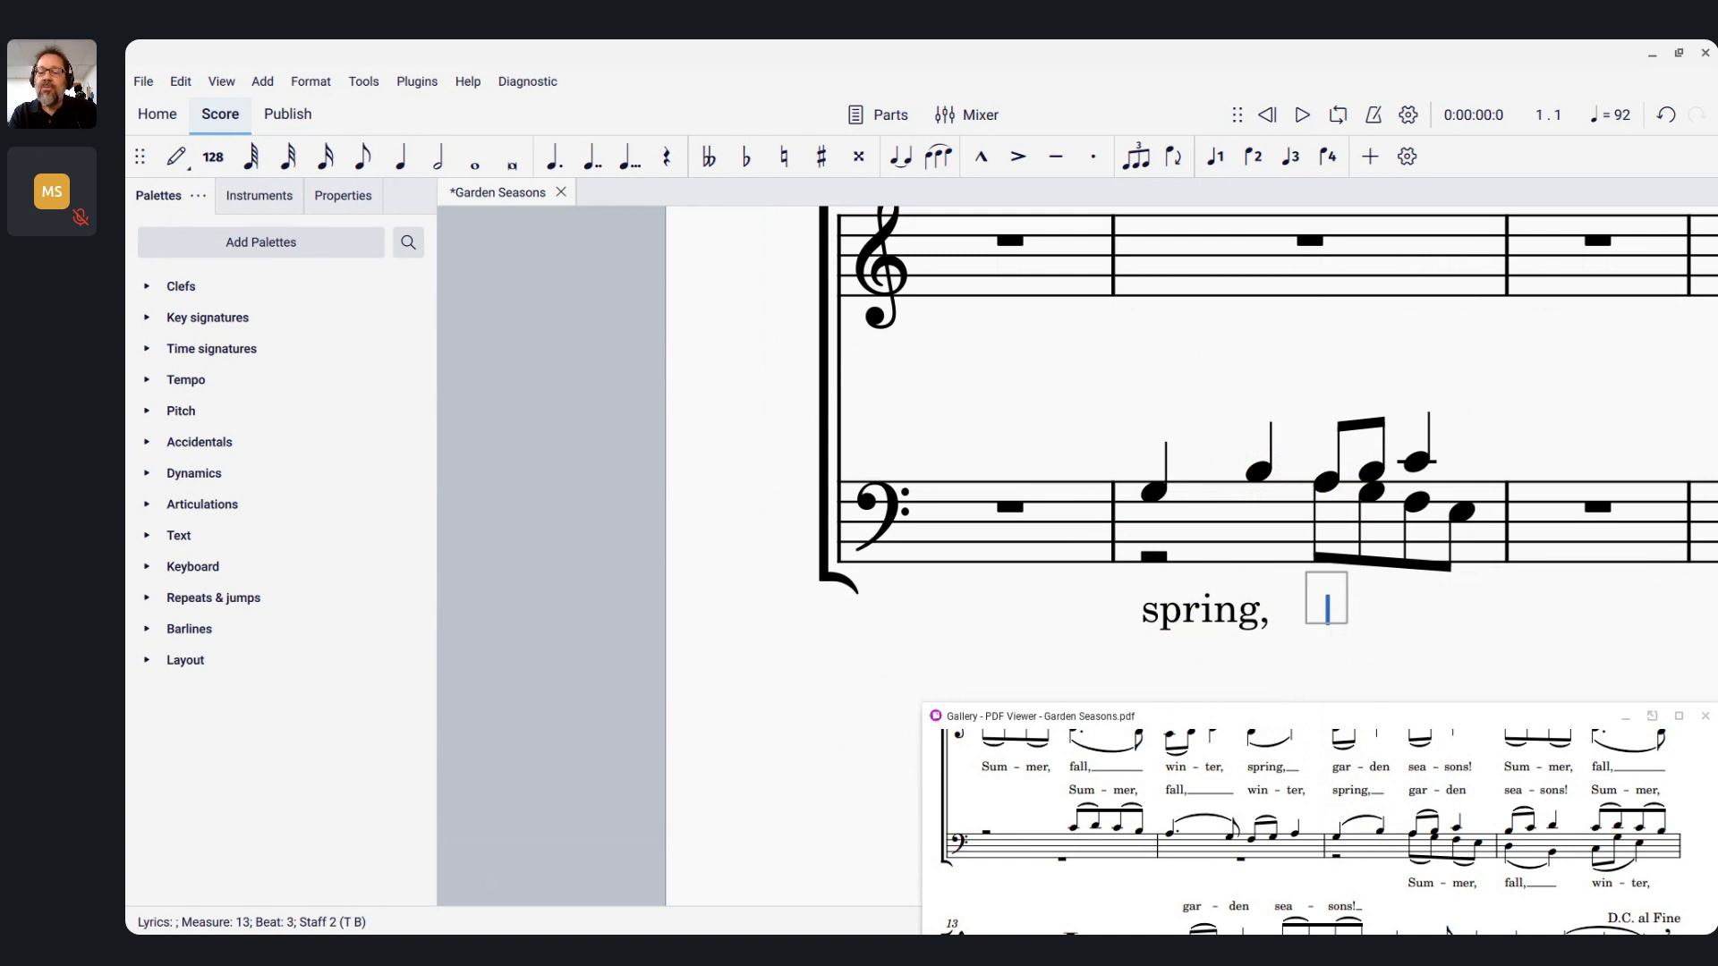
Continue the voice 1 lyrics with "gar" on beat 3 and "den" on beat 4, hyphenated across the eighth notes
type("gar-")
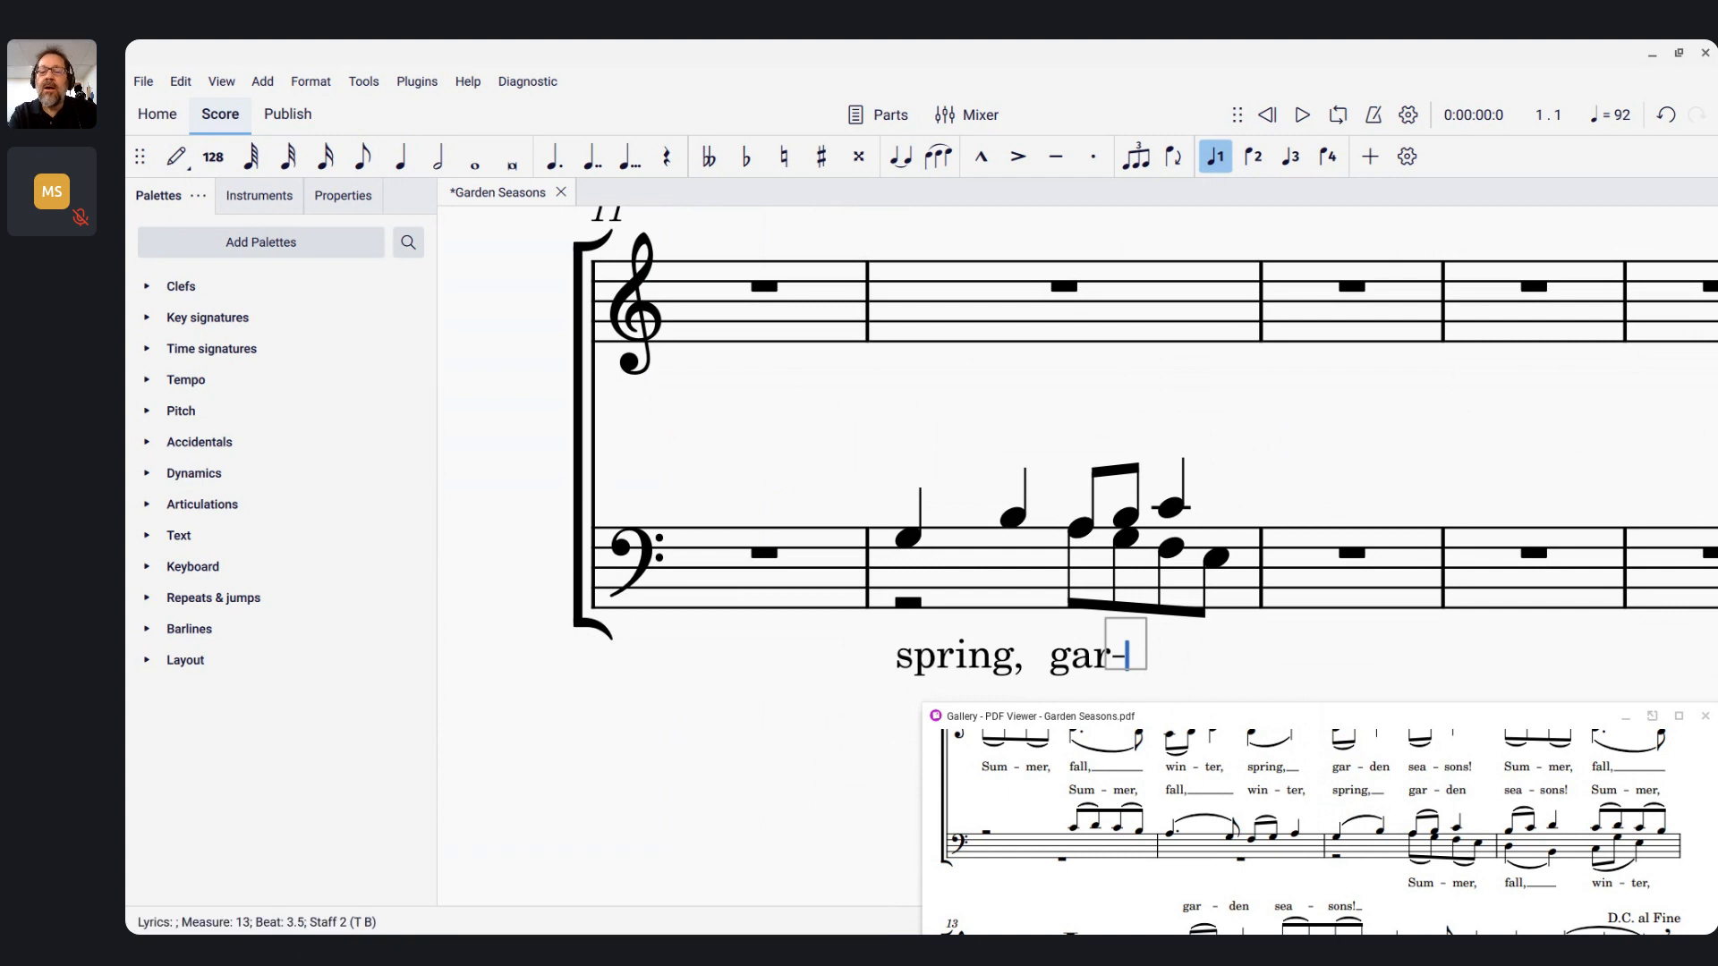
type("-")
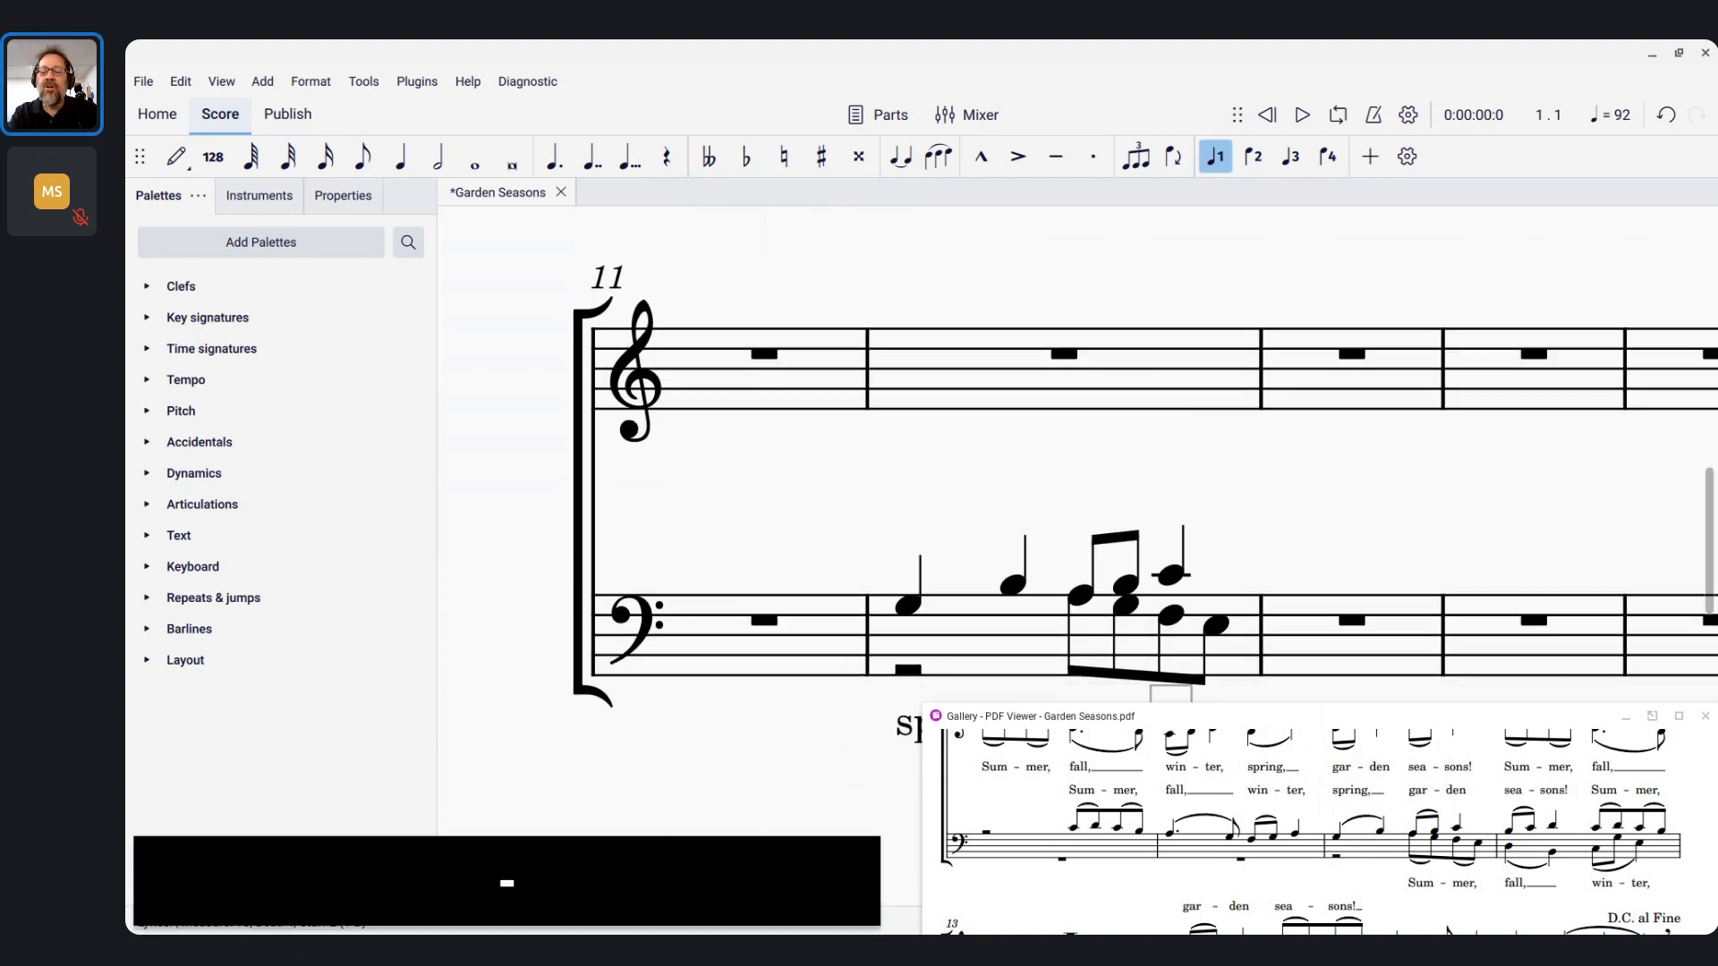
type("den")
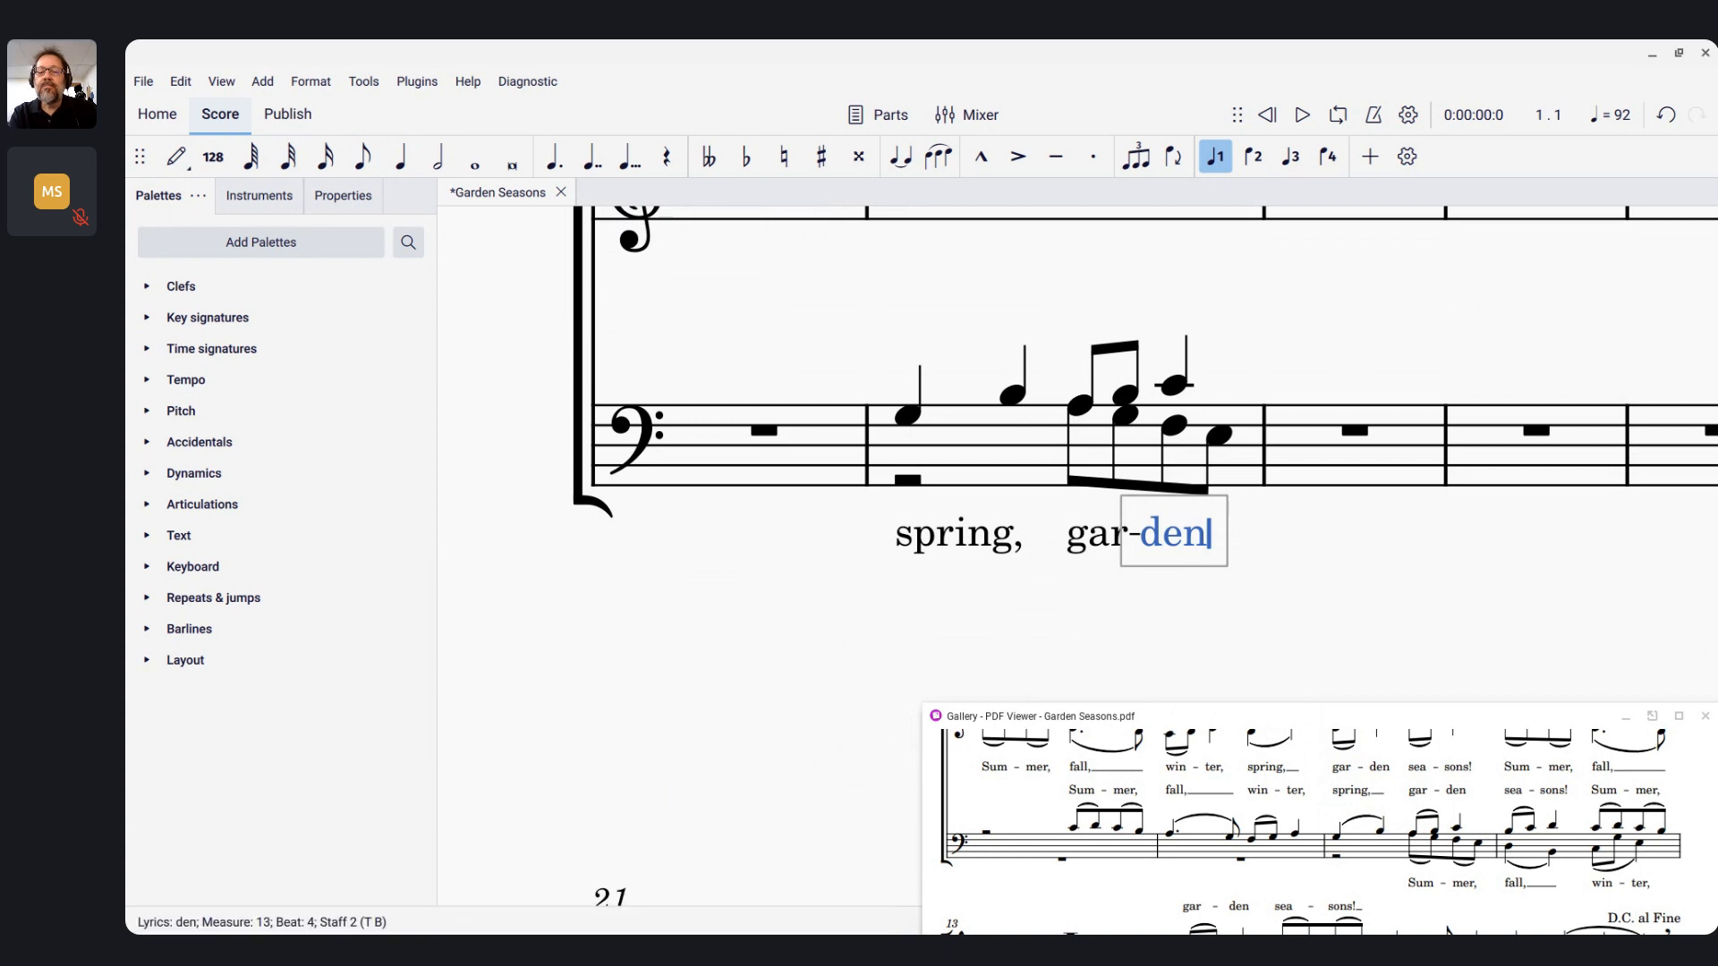
key("Escape")
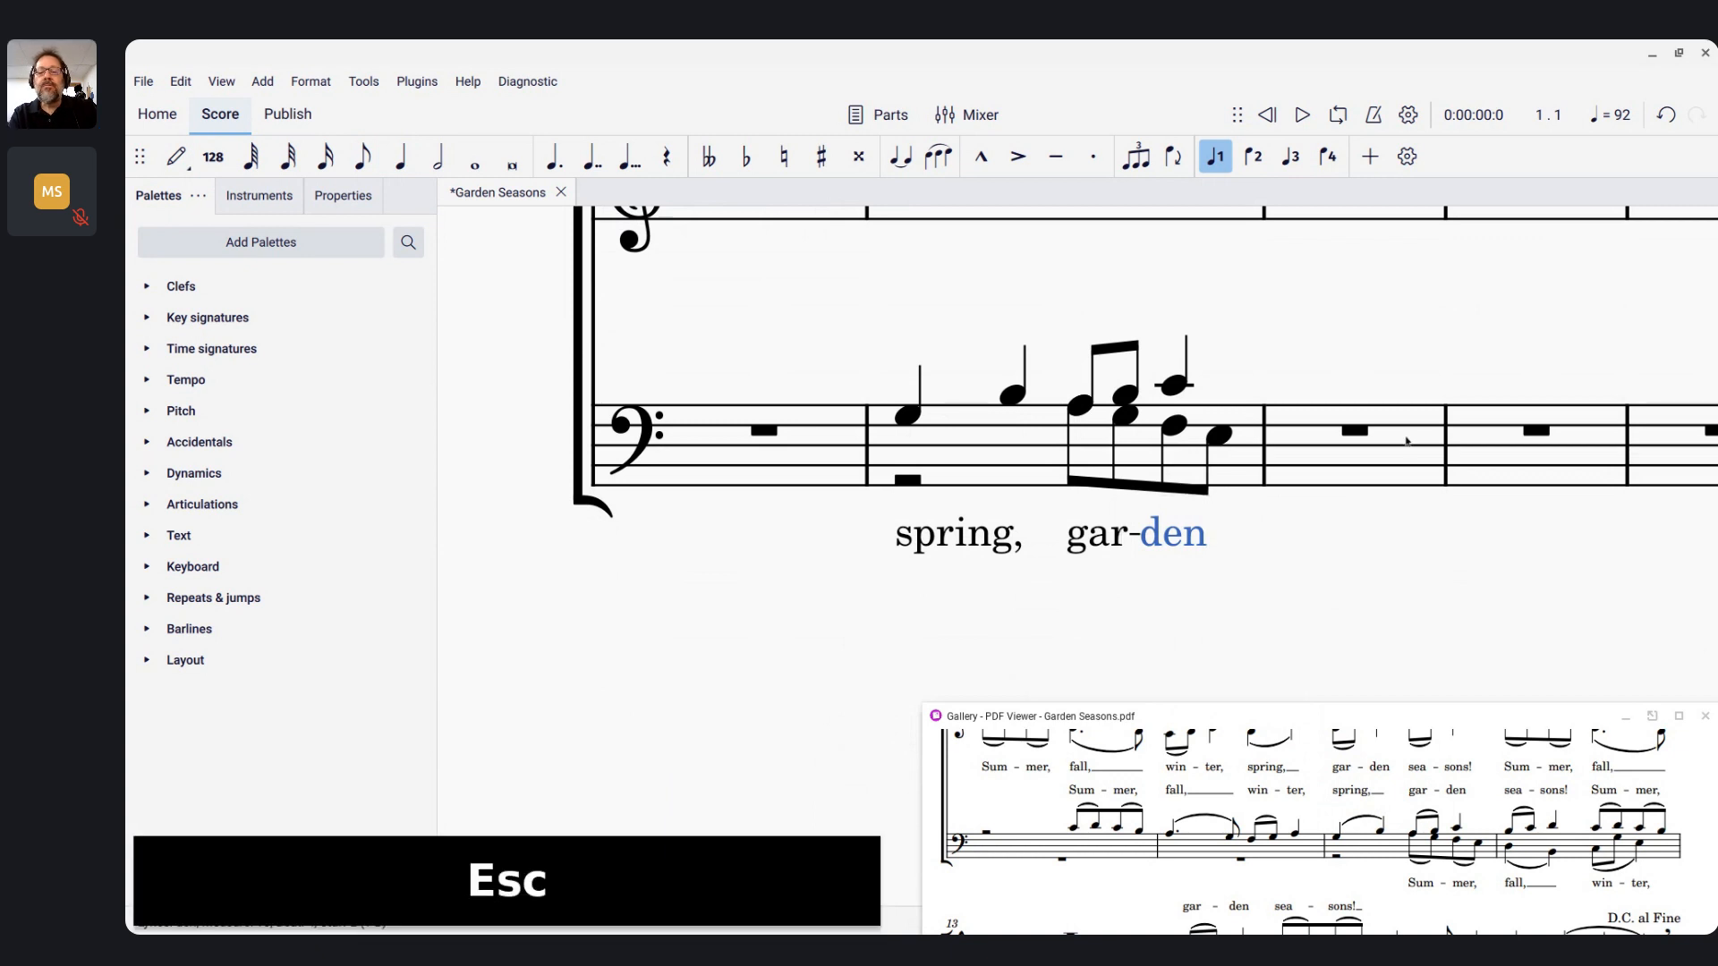
Insert a system break after the fourth measure of the system starting at 11
left_click(1485, 452)
key("Return")
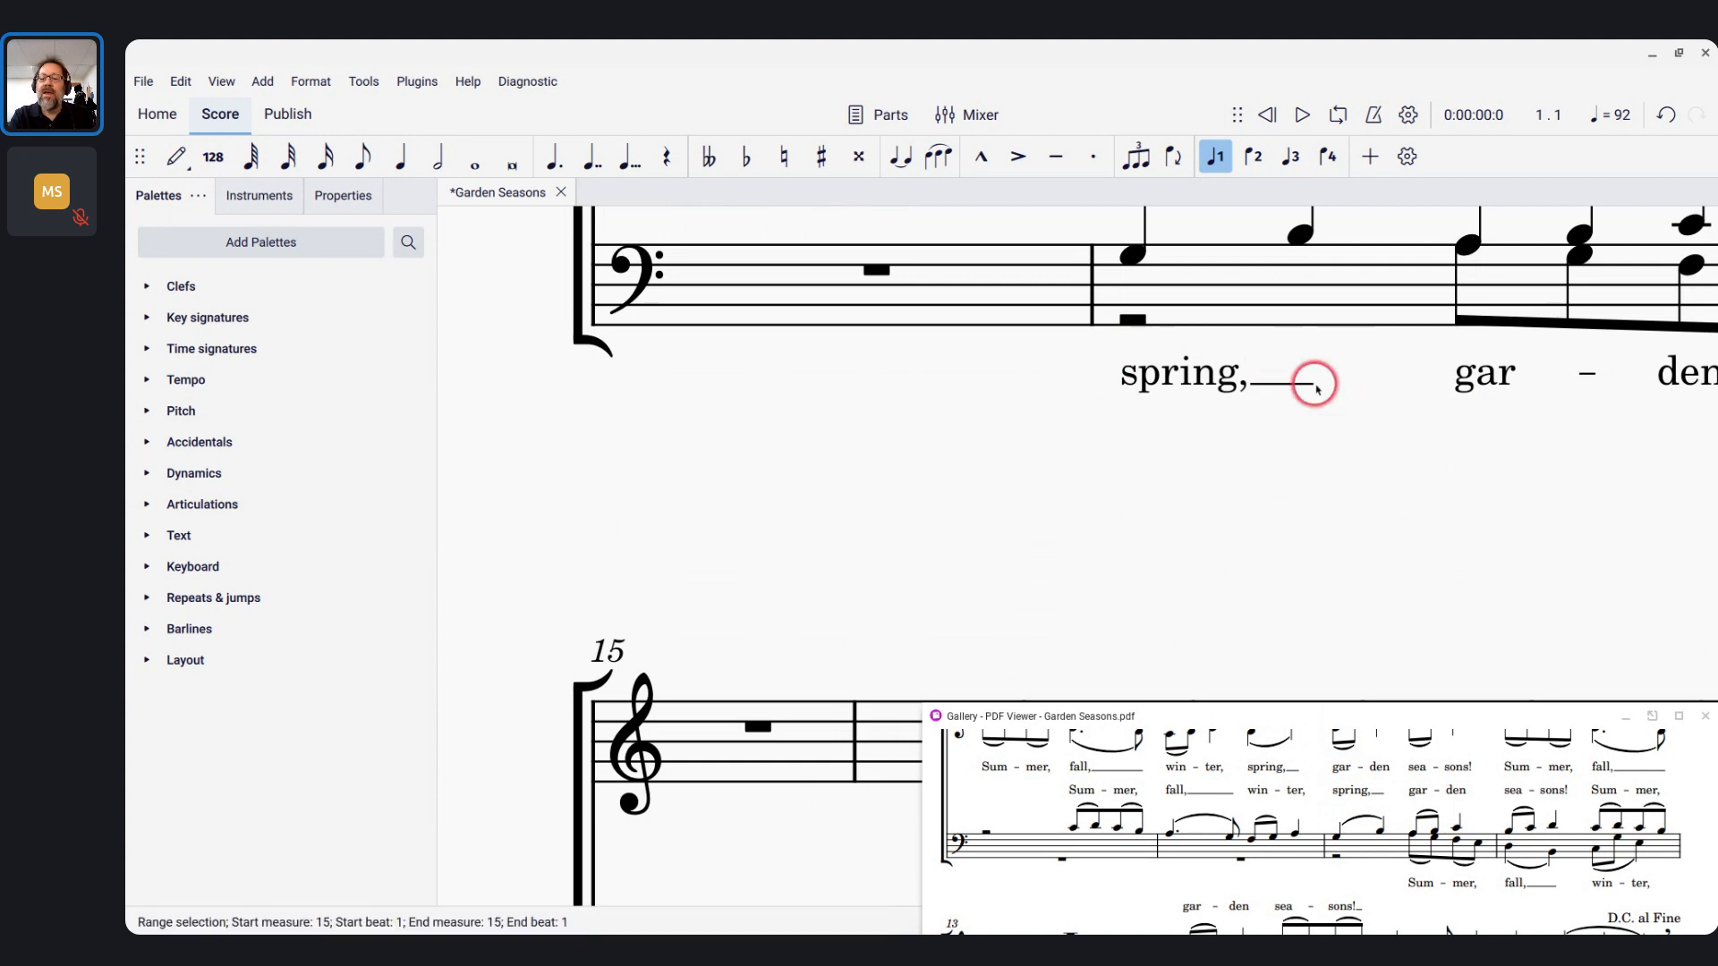
scroll(1318, 389, "up", 2)
scroll(1318, 389, "right", 4)
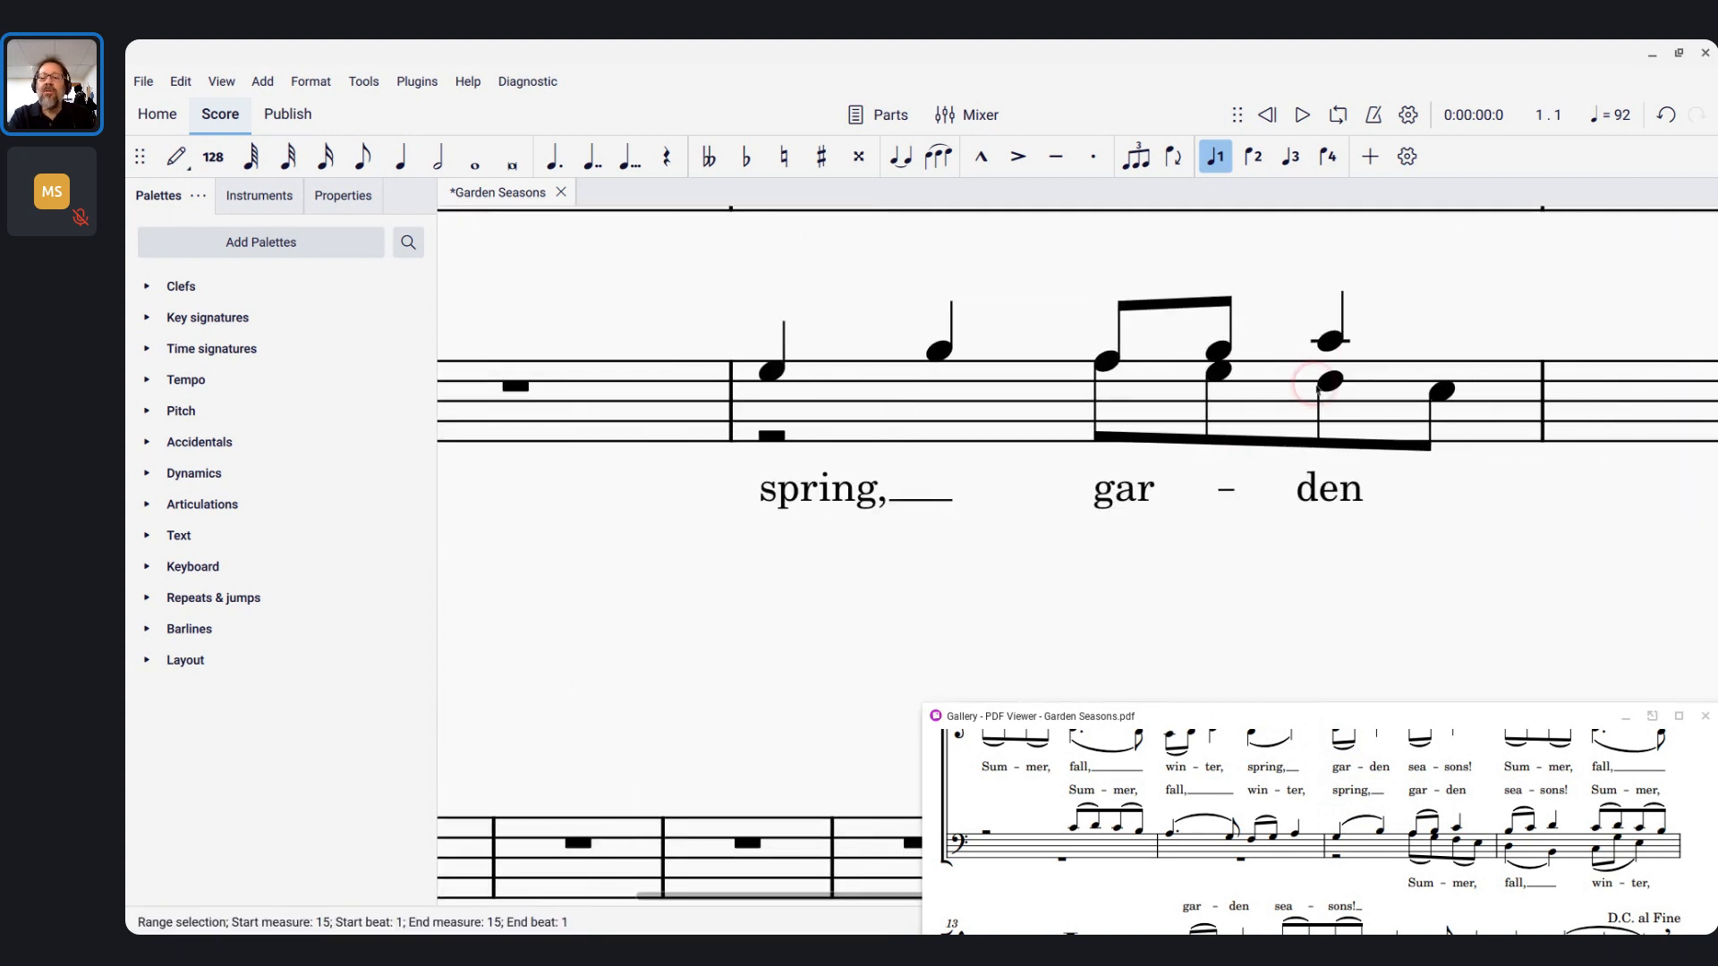
Flip the voice 1 lyrics from "spring," through "den" to above the bass staff
left_click(826, 495)
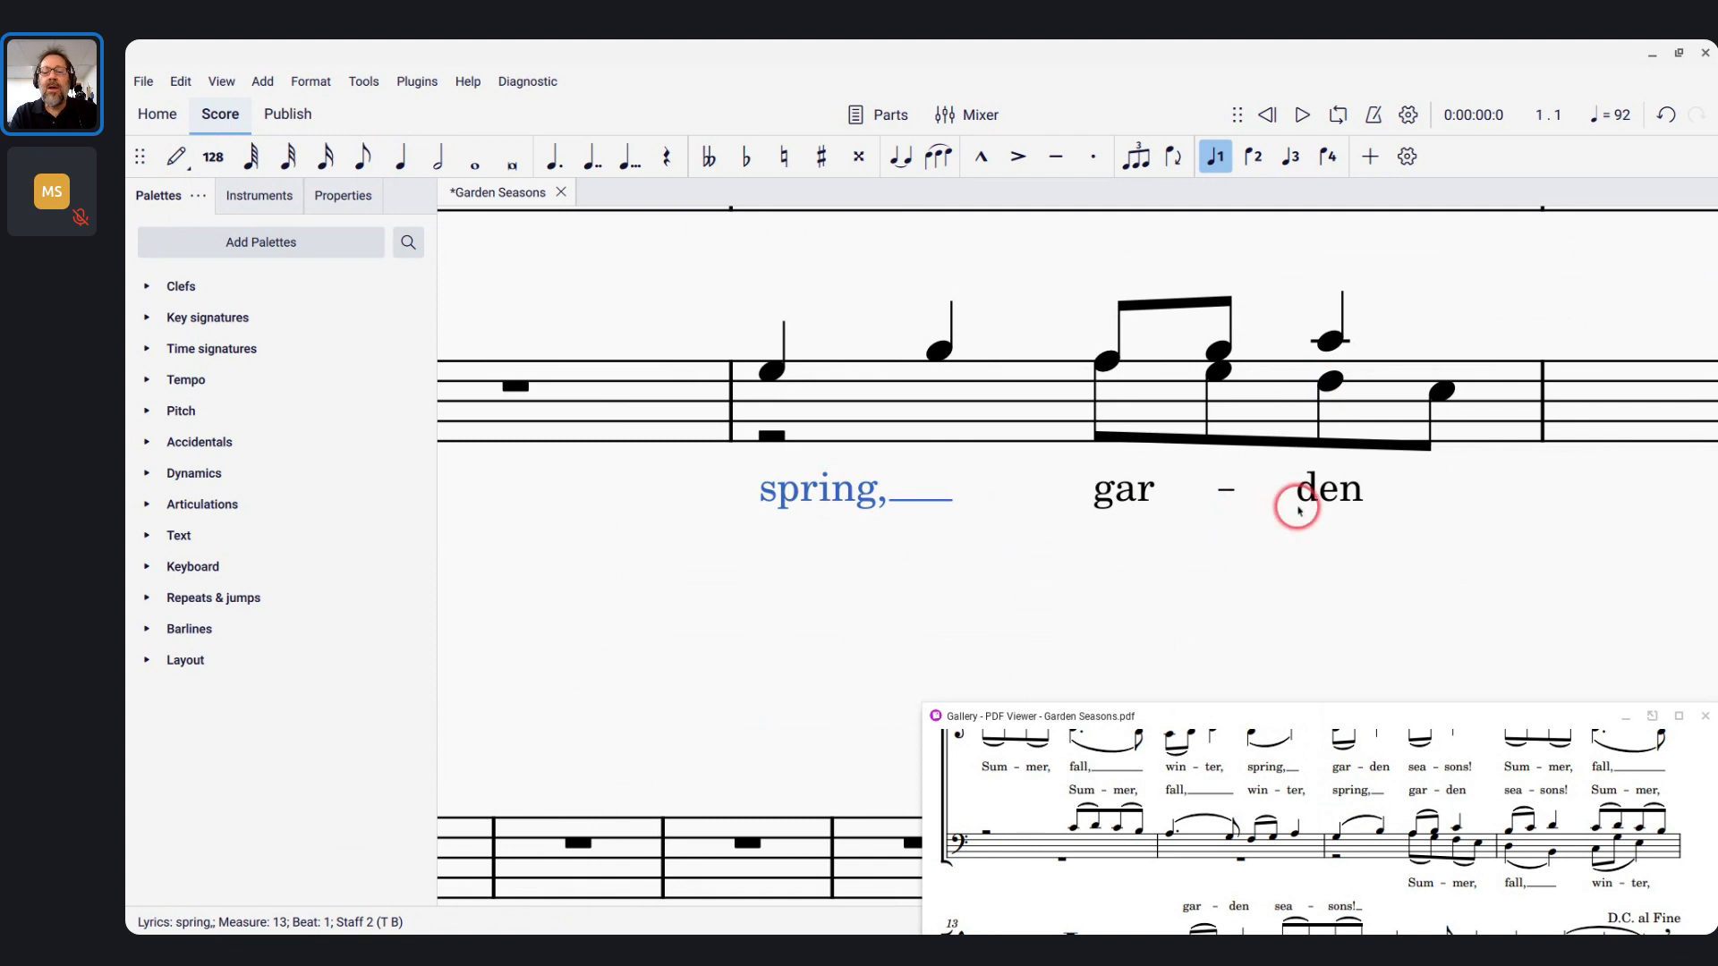
left_click(1346, 495, "shift")
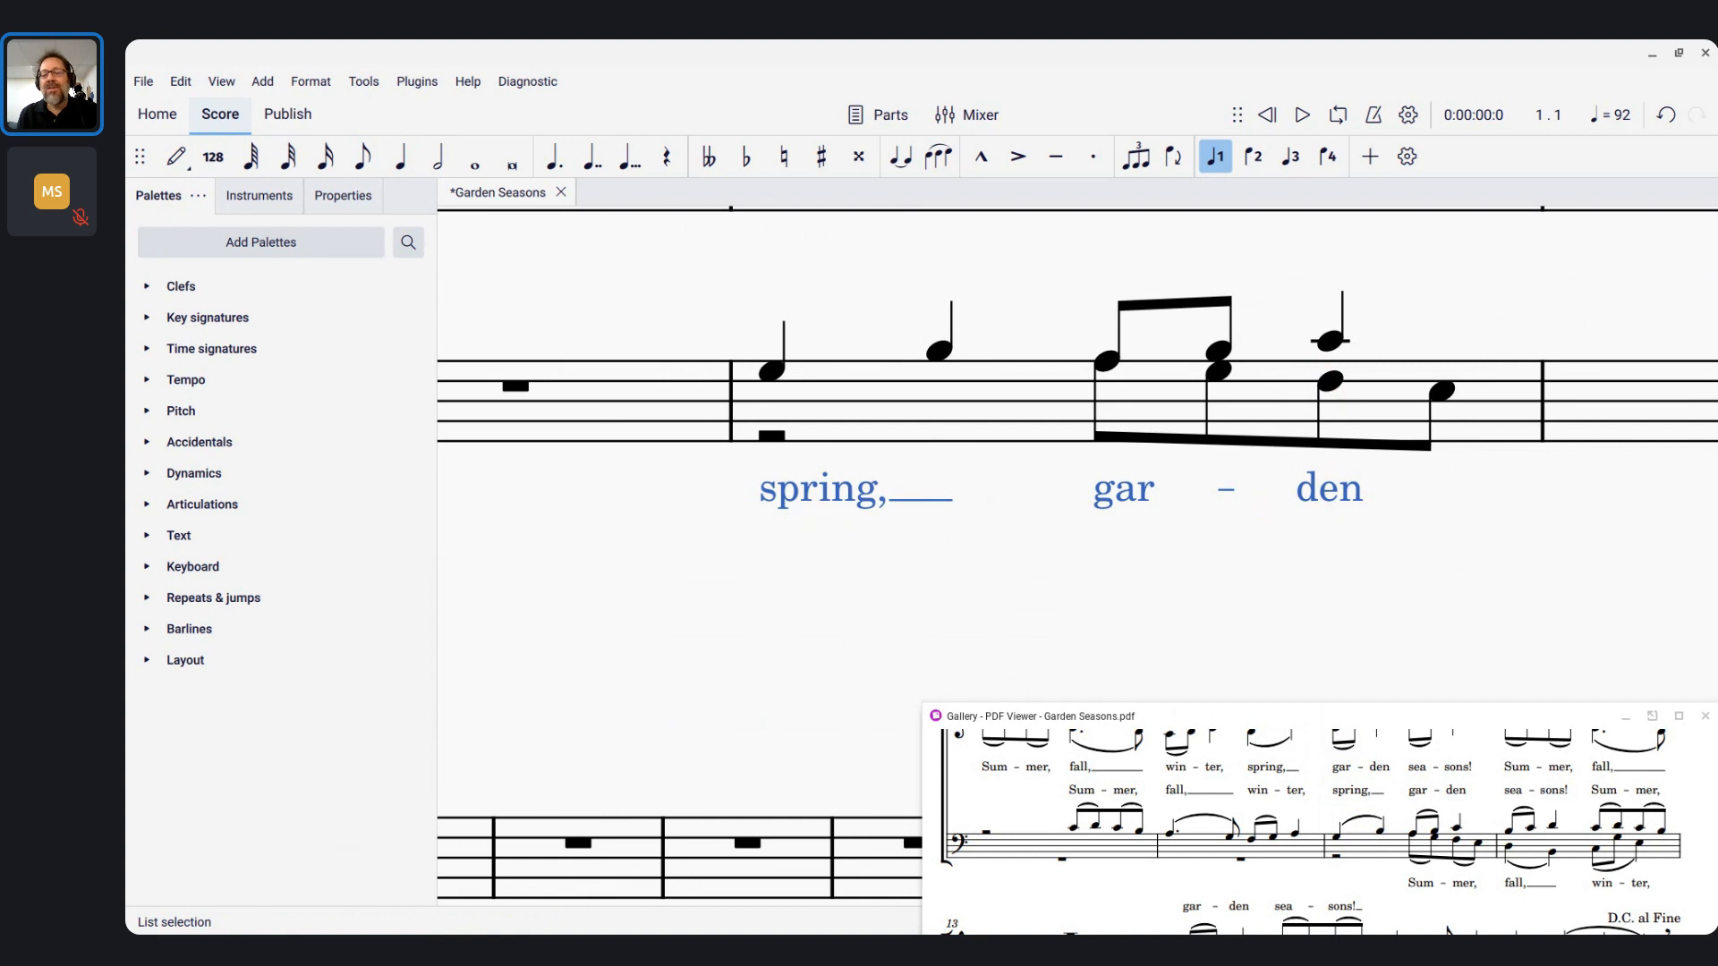
key("x")
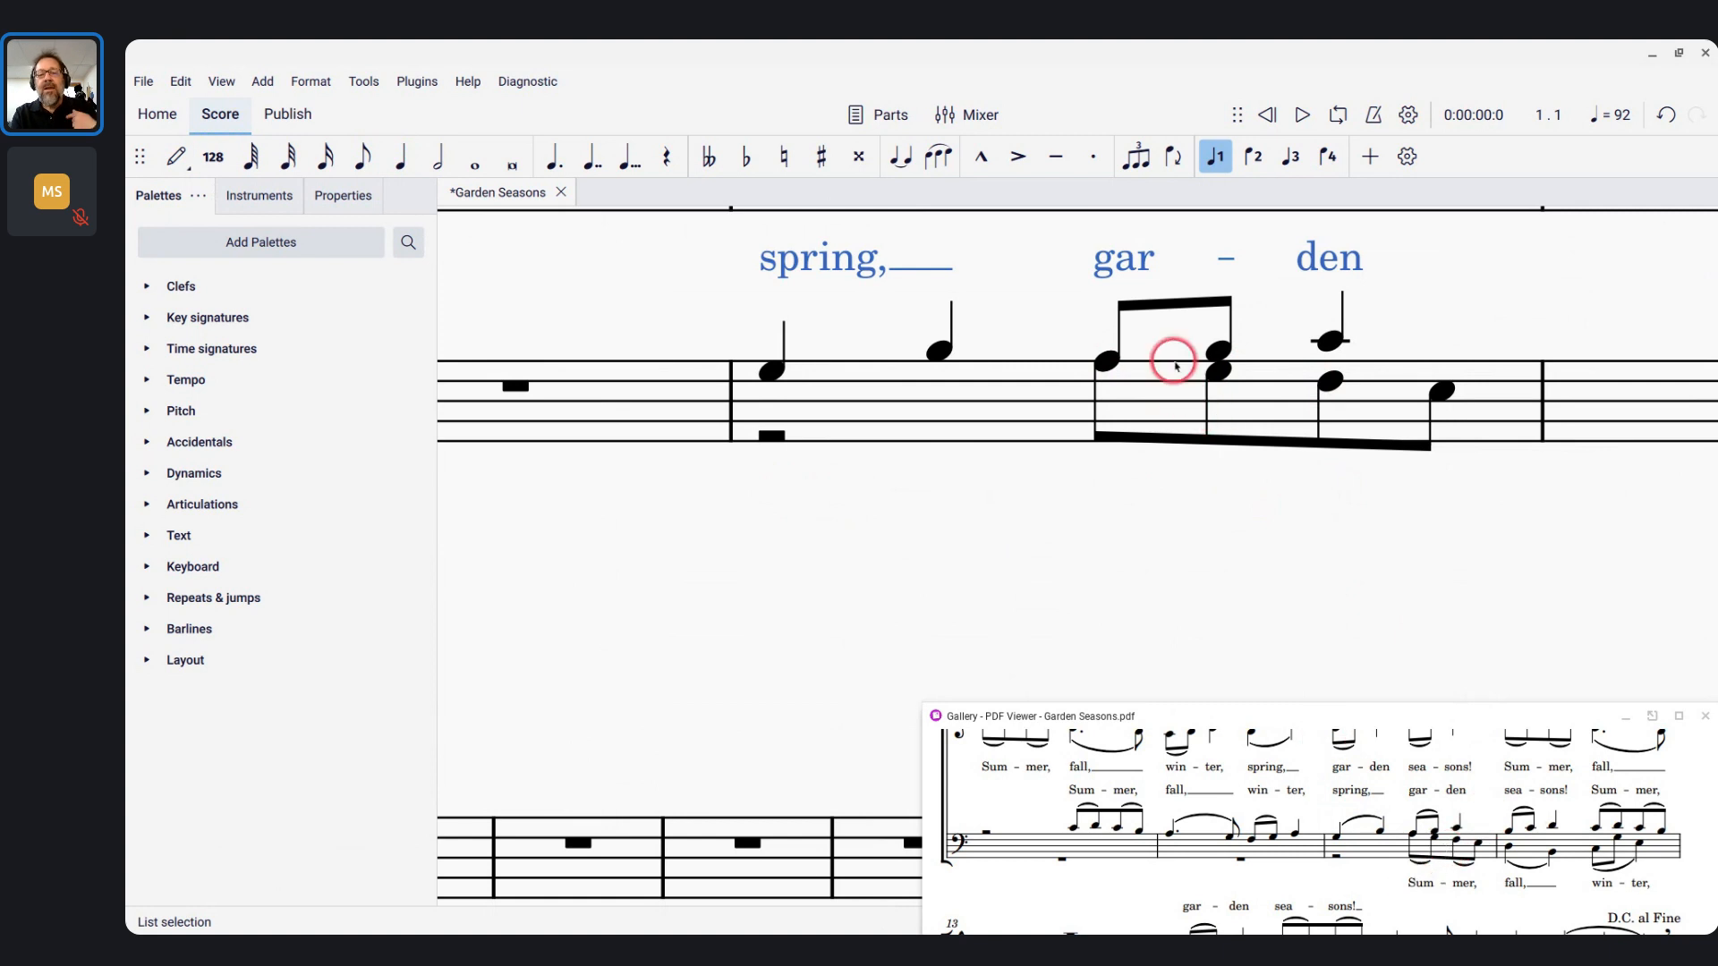
Enter the lyrics "Sum-mer," on the first two voice 2 eighth notes, A and G, and return to the first syllable
left_click(1107, 362)
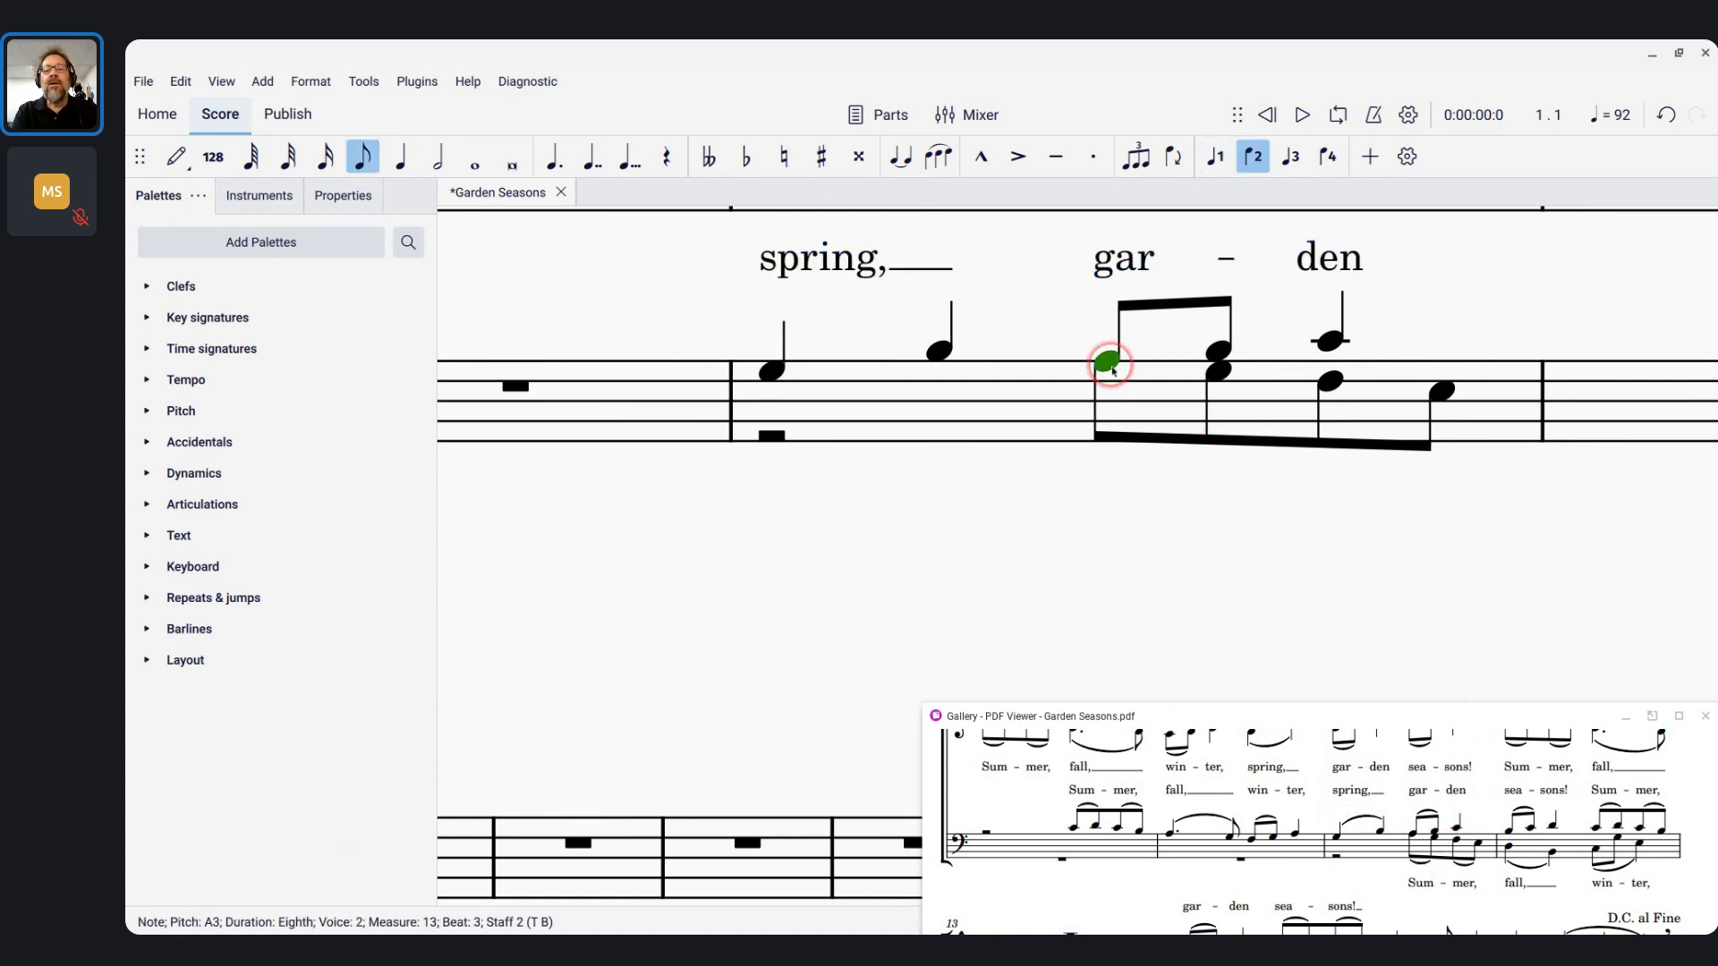
scroll(1077, 434, "up", 5)
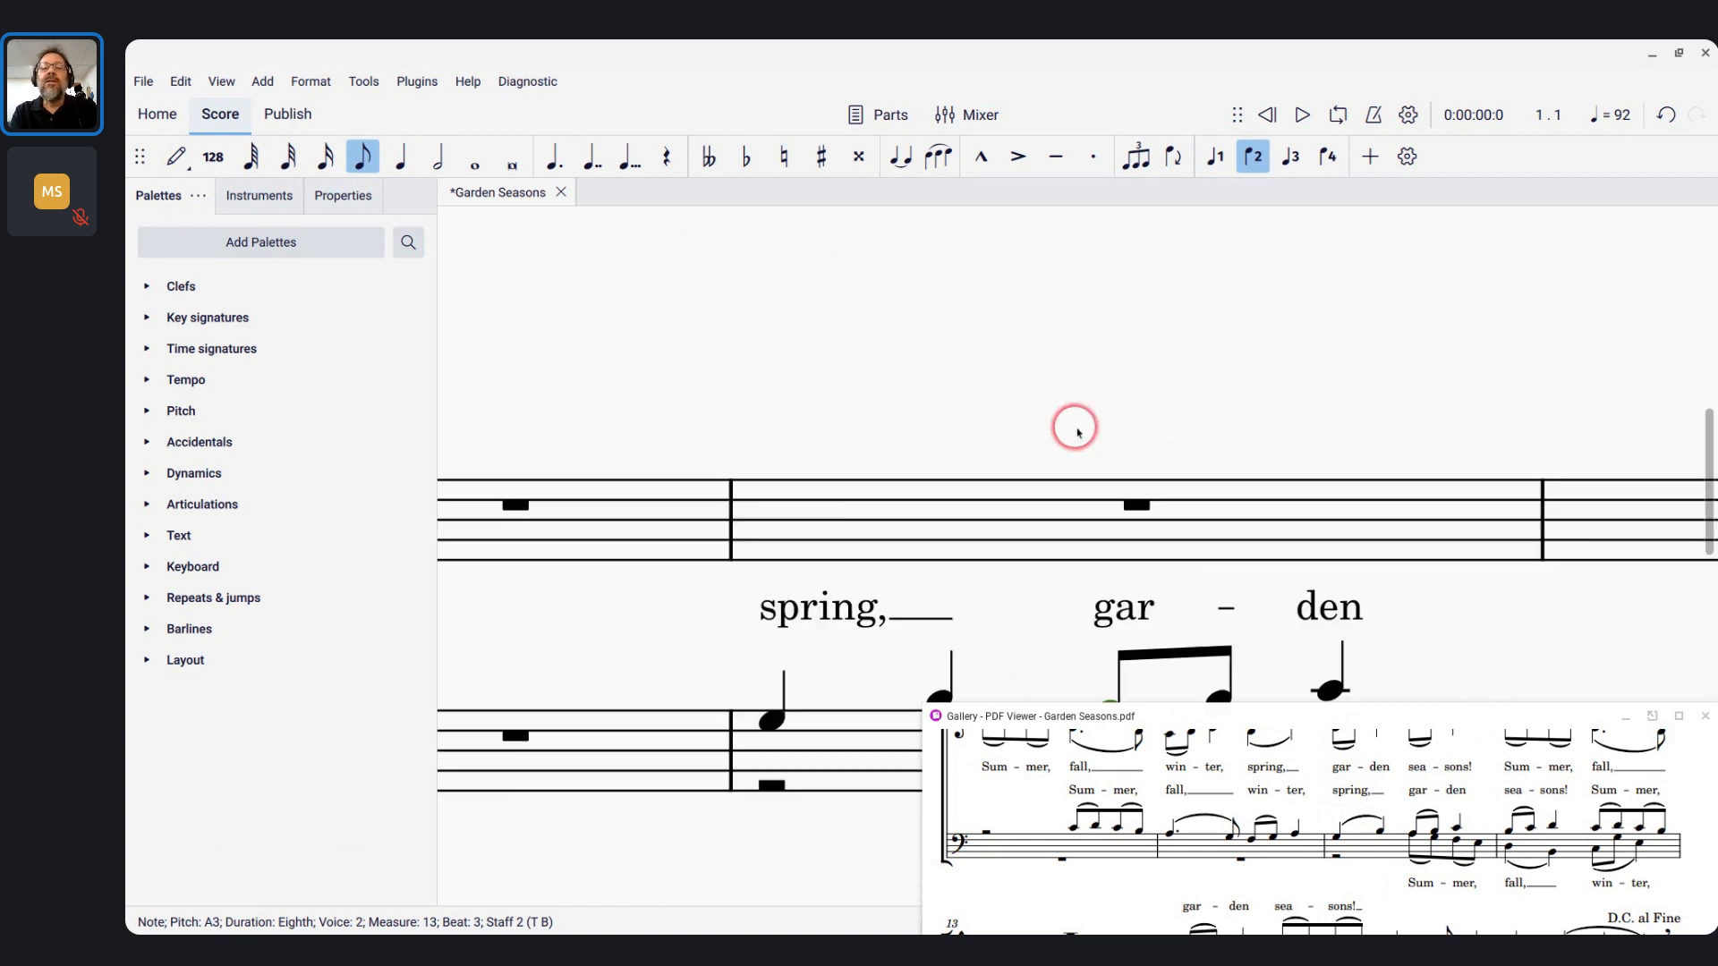
scroll(1077, 434, "down", 5)
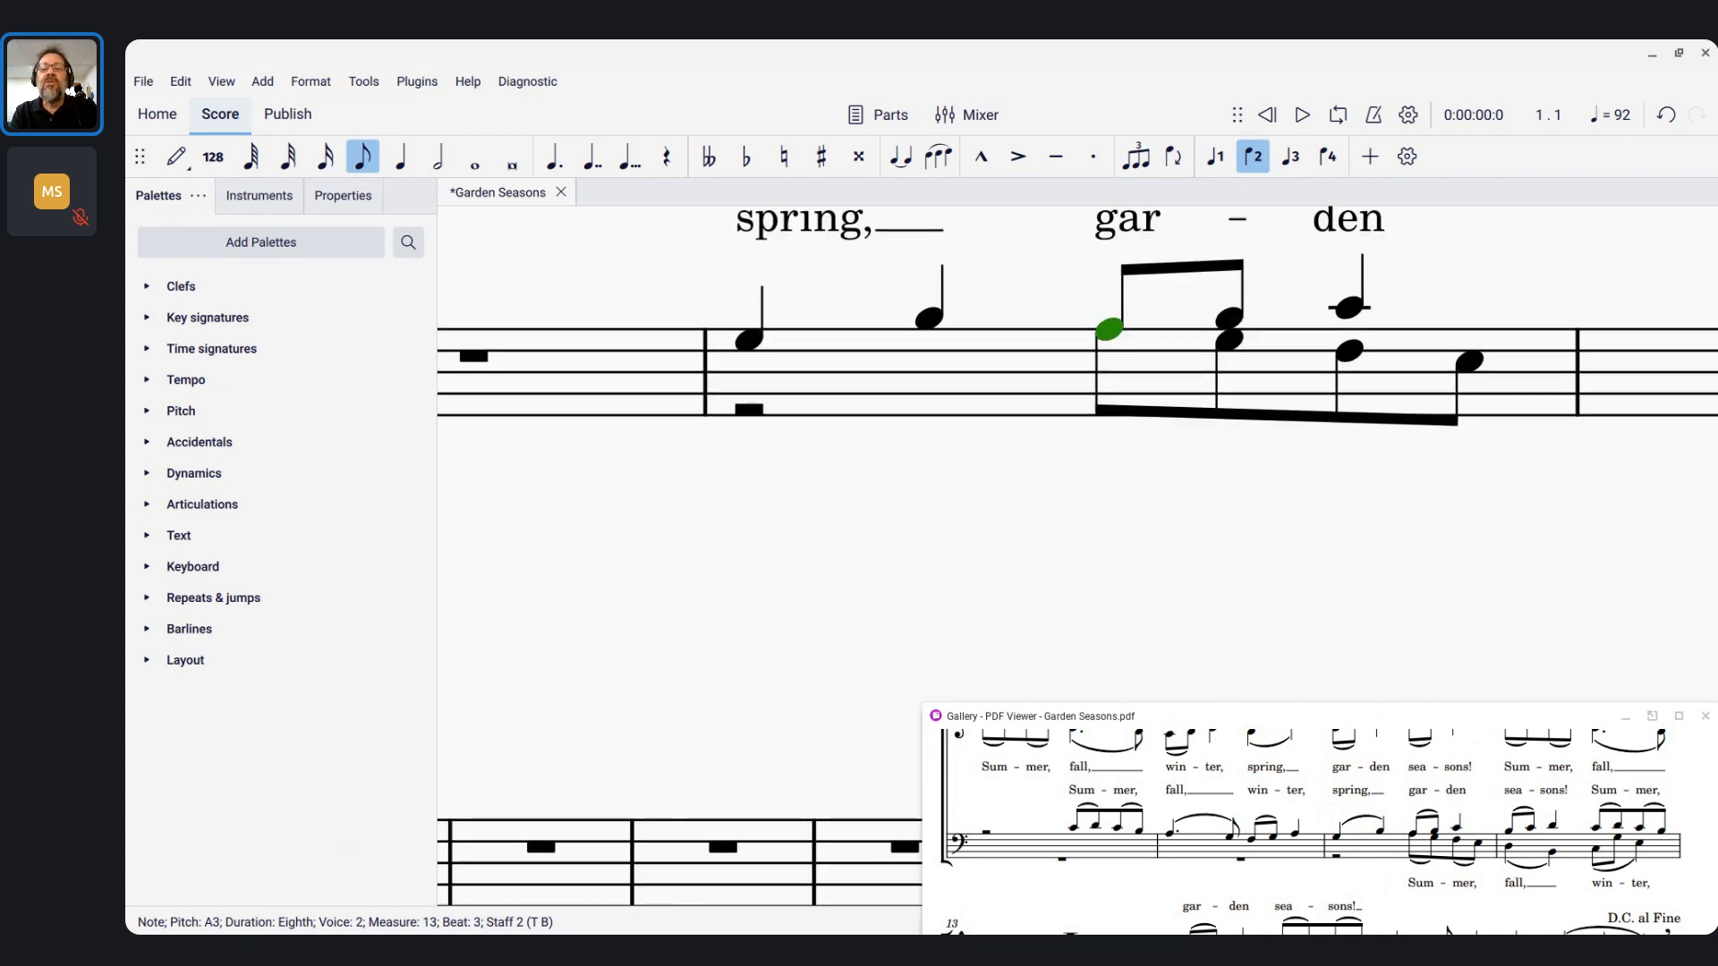
scroll(1077, 434, "down", 2)
scroll(1081, 457, "up", 2)
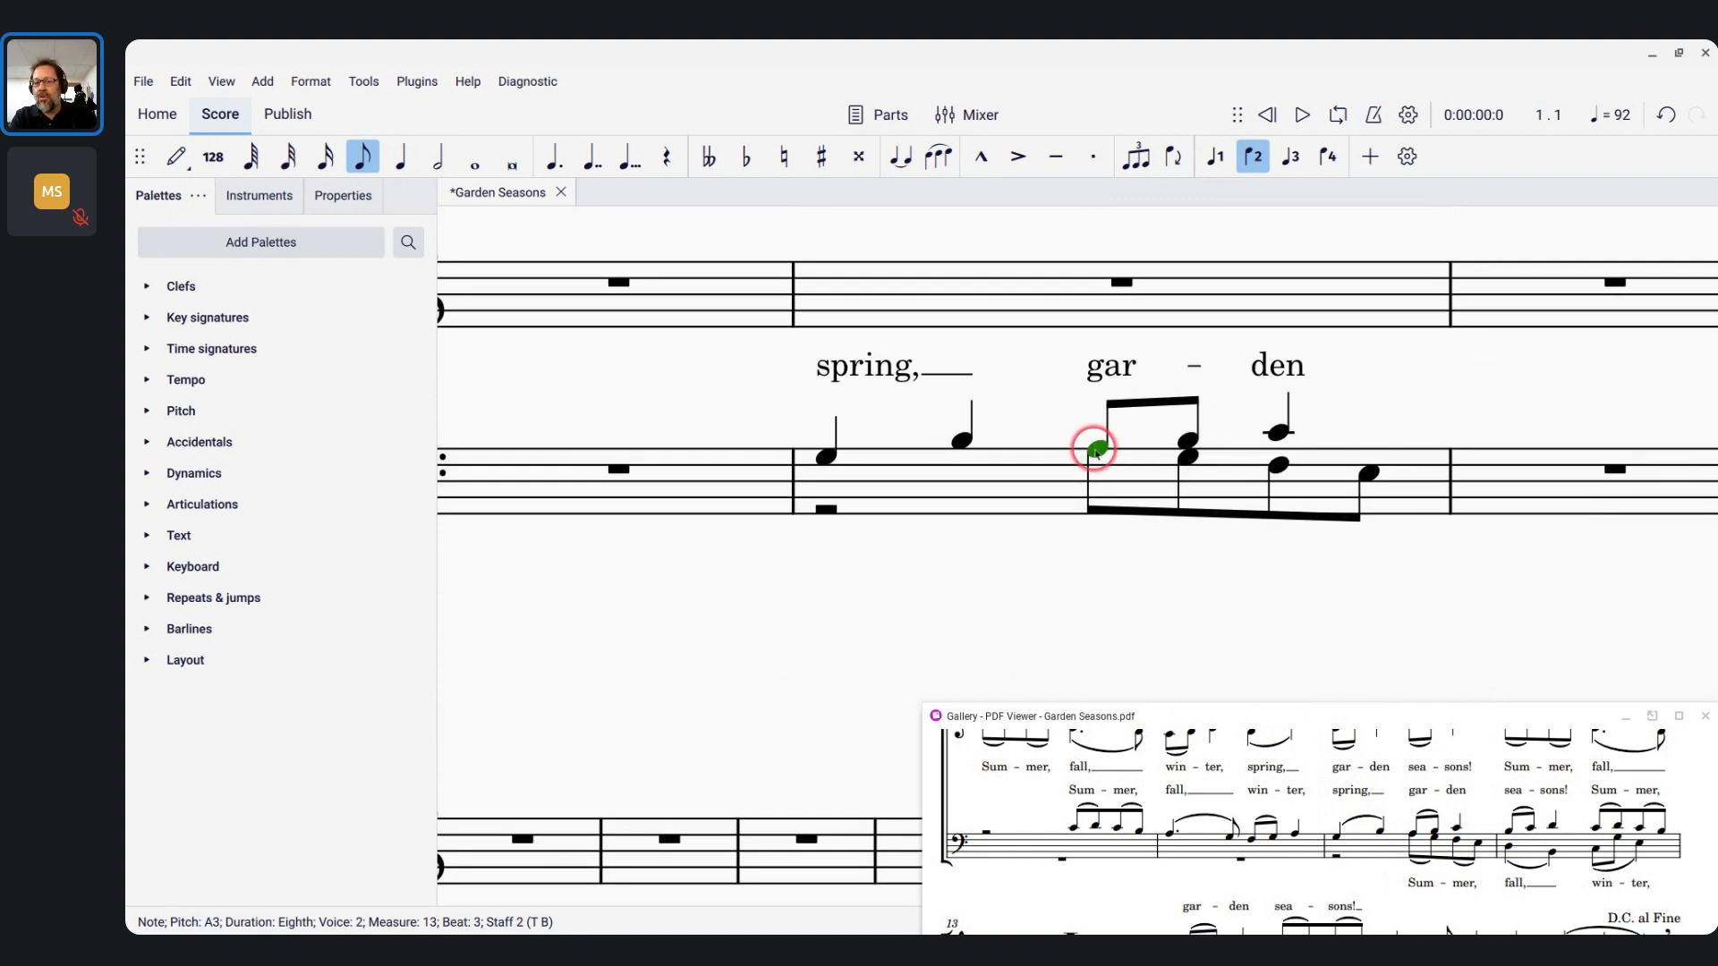
left_click(1188, 461)
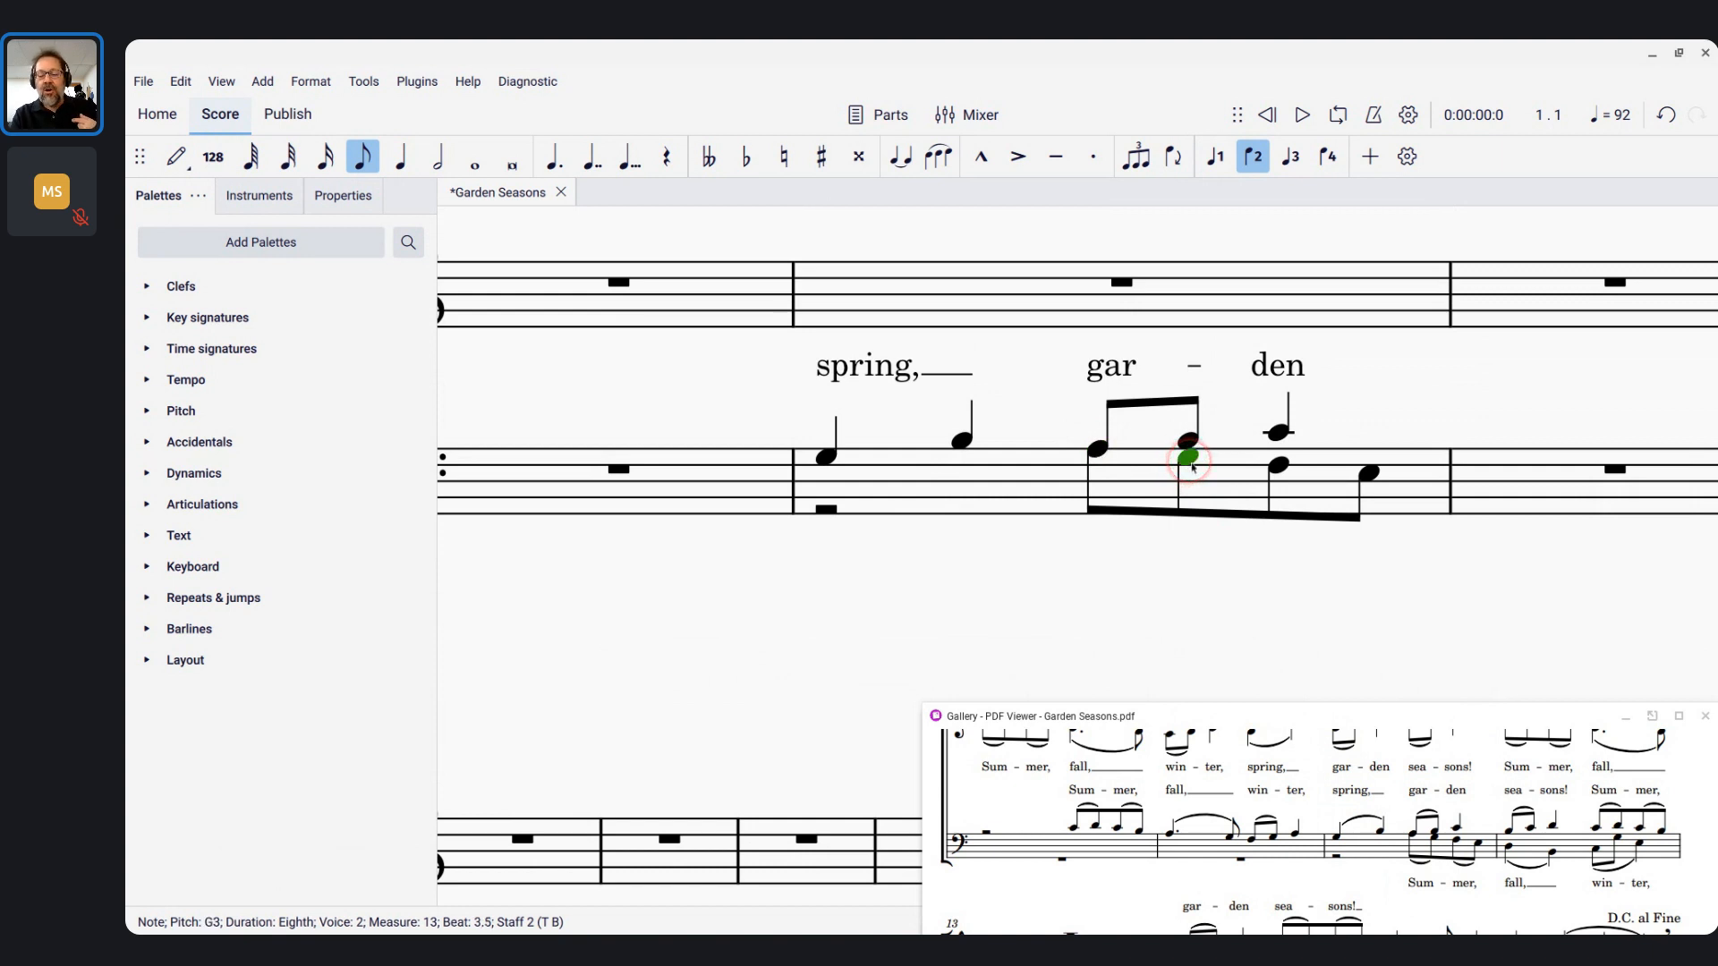
key("Left")
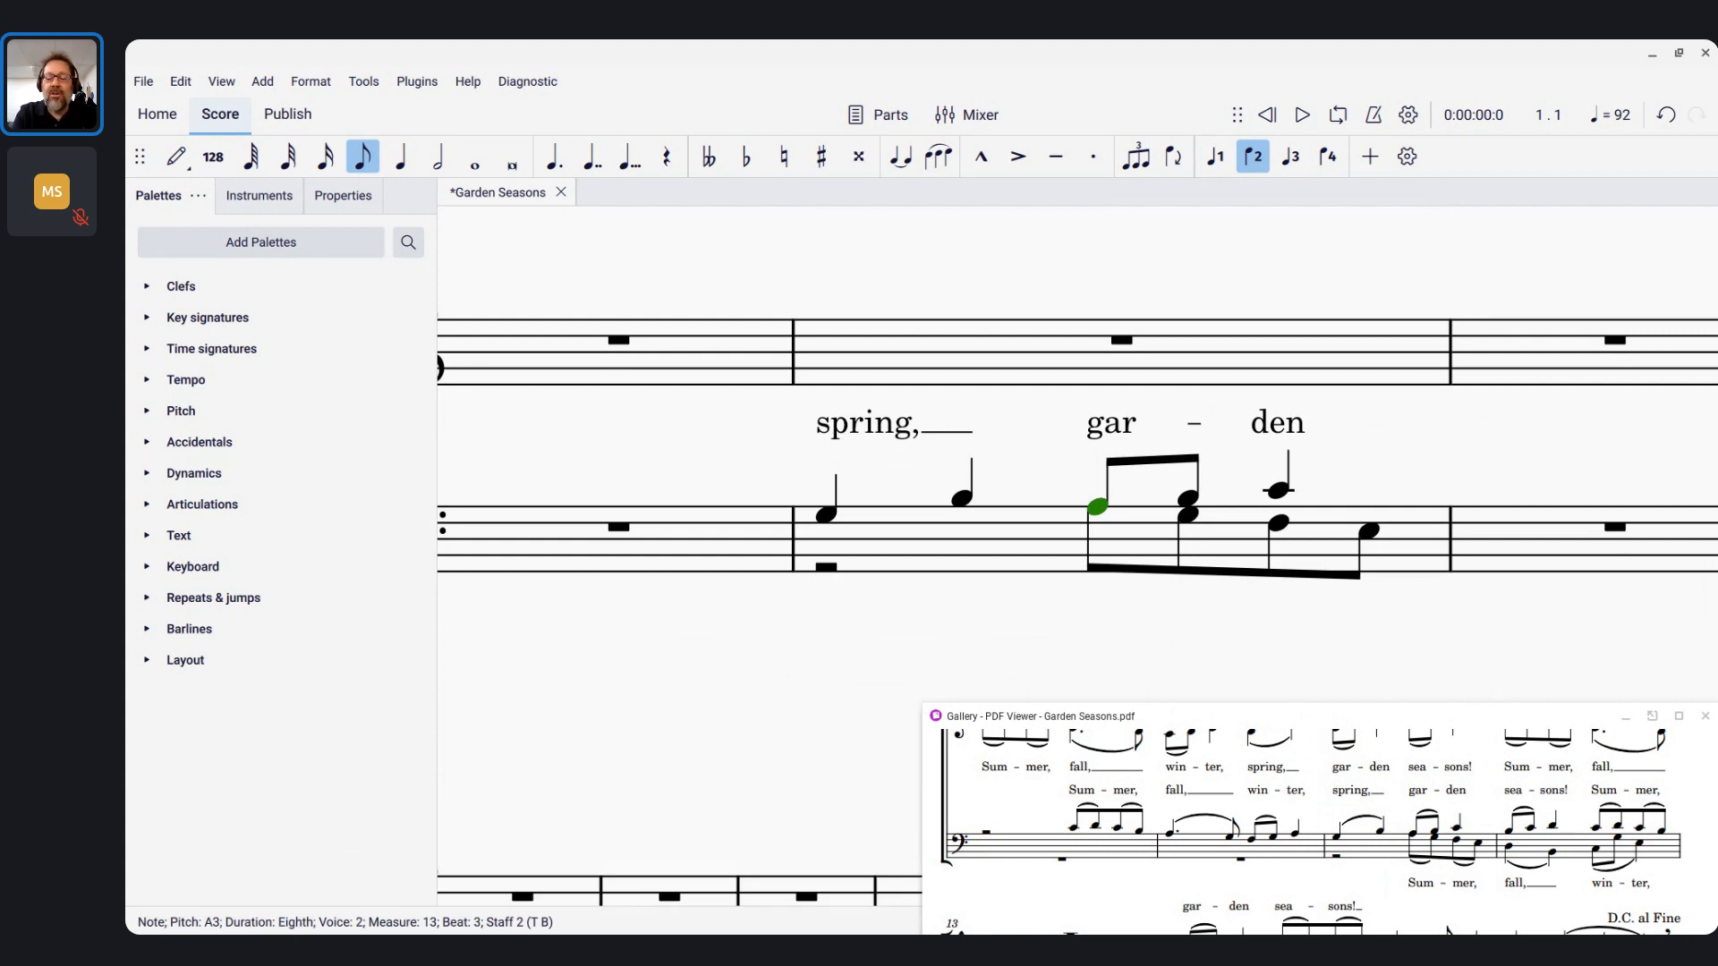
key("ctrl+l")
type("S")
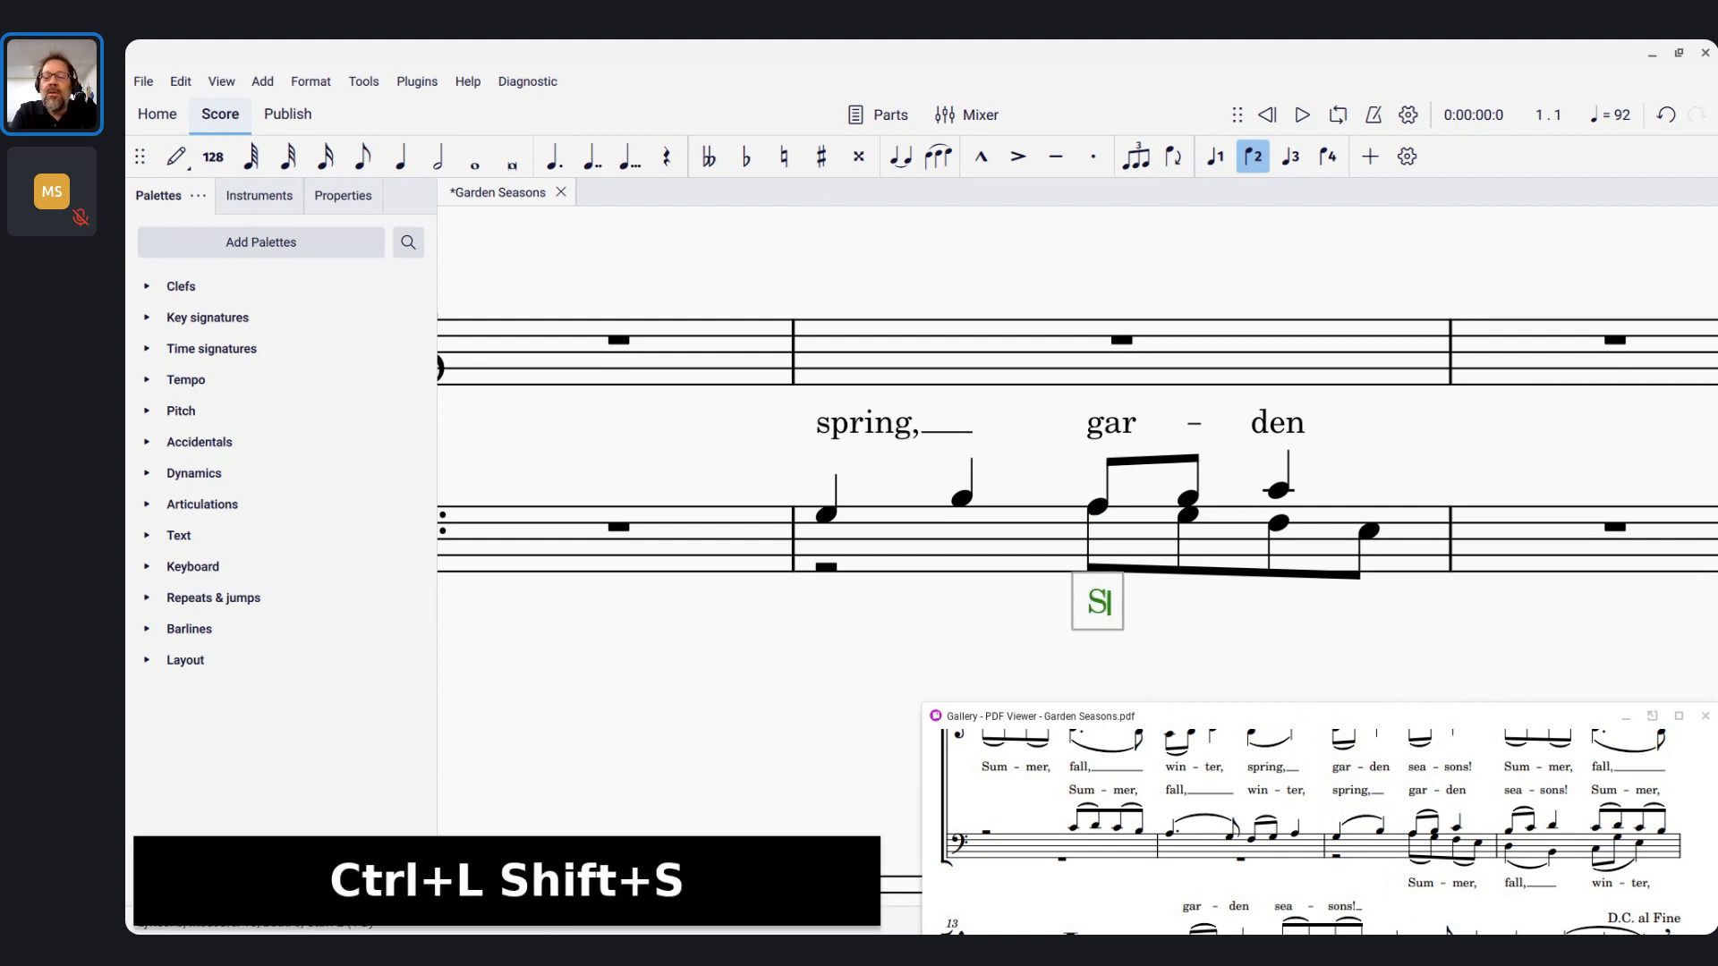
type("um-mer,")
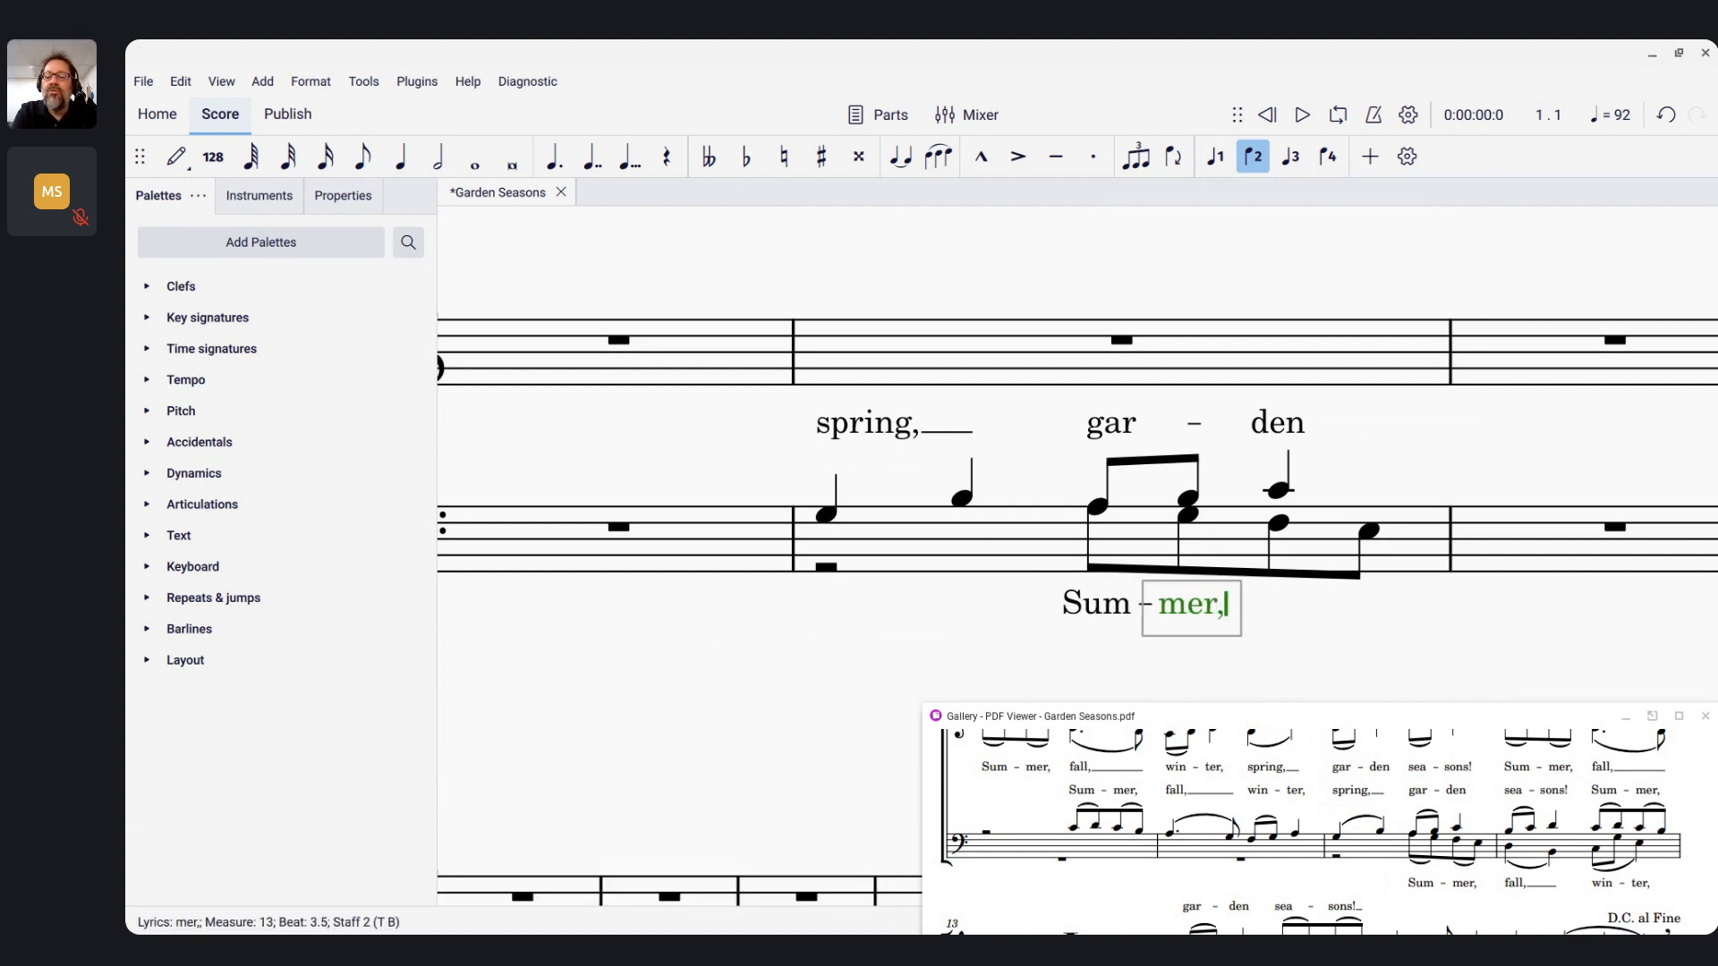
key("shift+space")
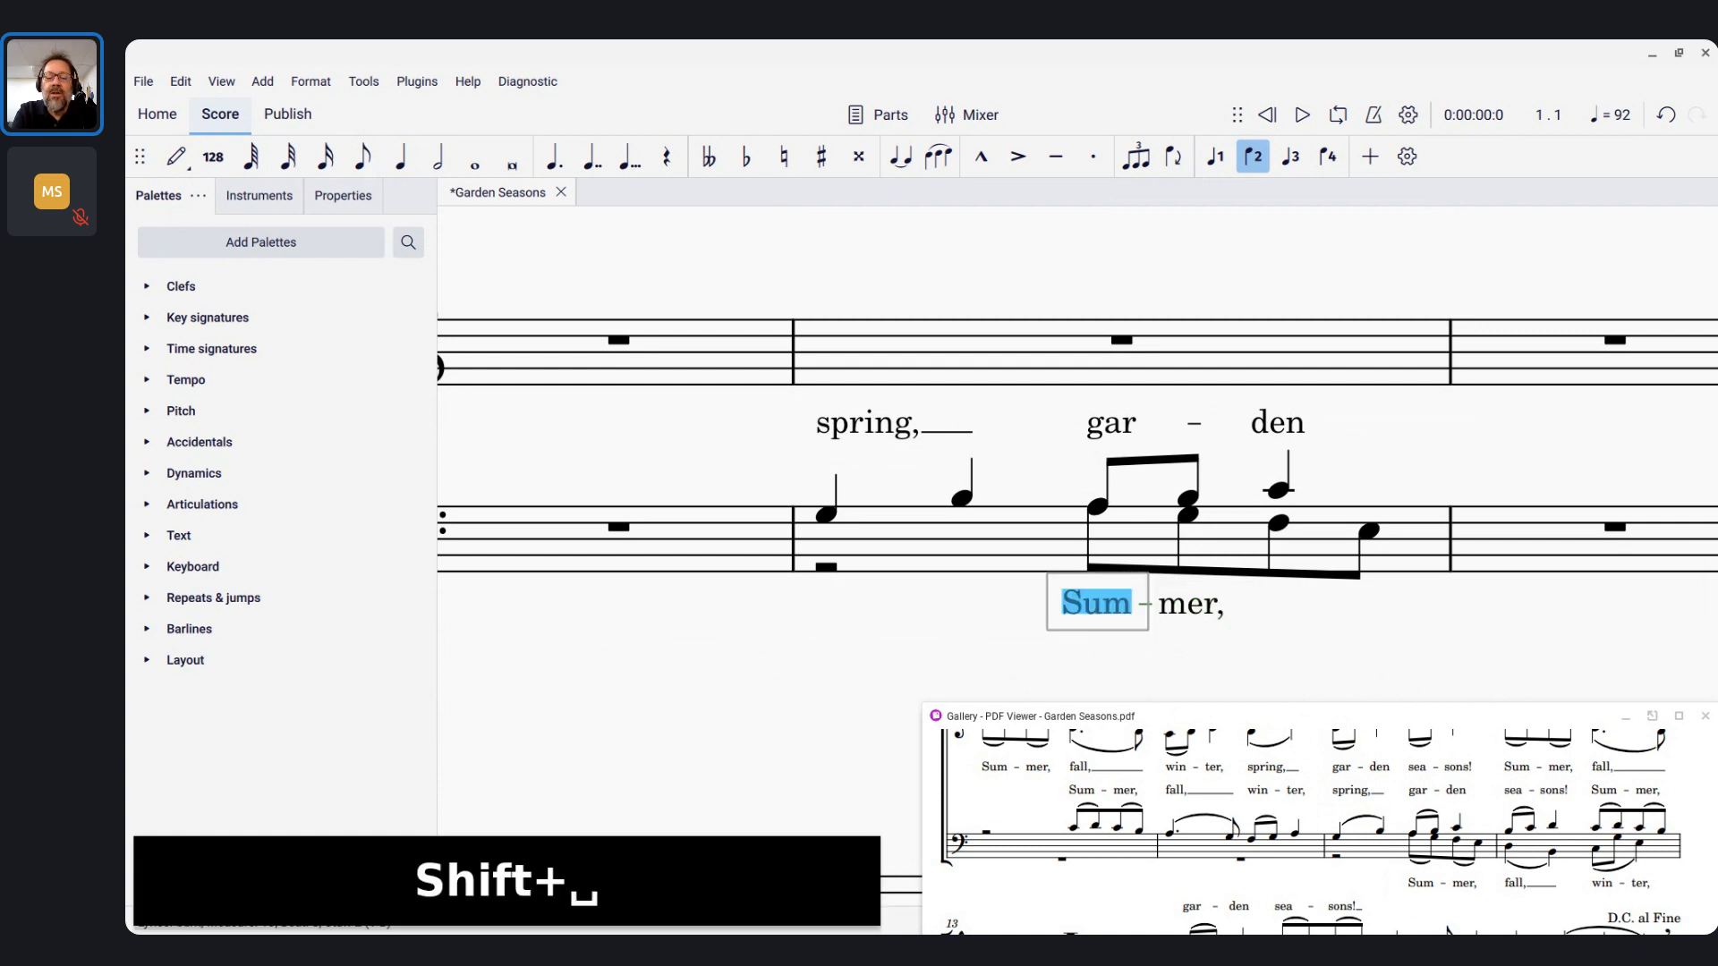
Re-enter the voice 2 lyrics with "Sum" hyphenated across the first two eighth notes and "mer," on the third
type("Sum")
key("minus")
key("BackSpace")
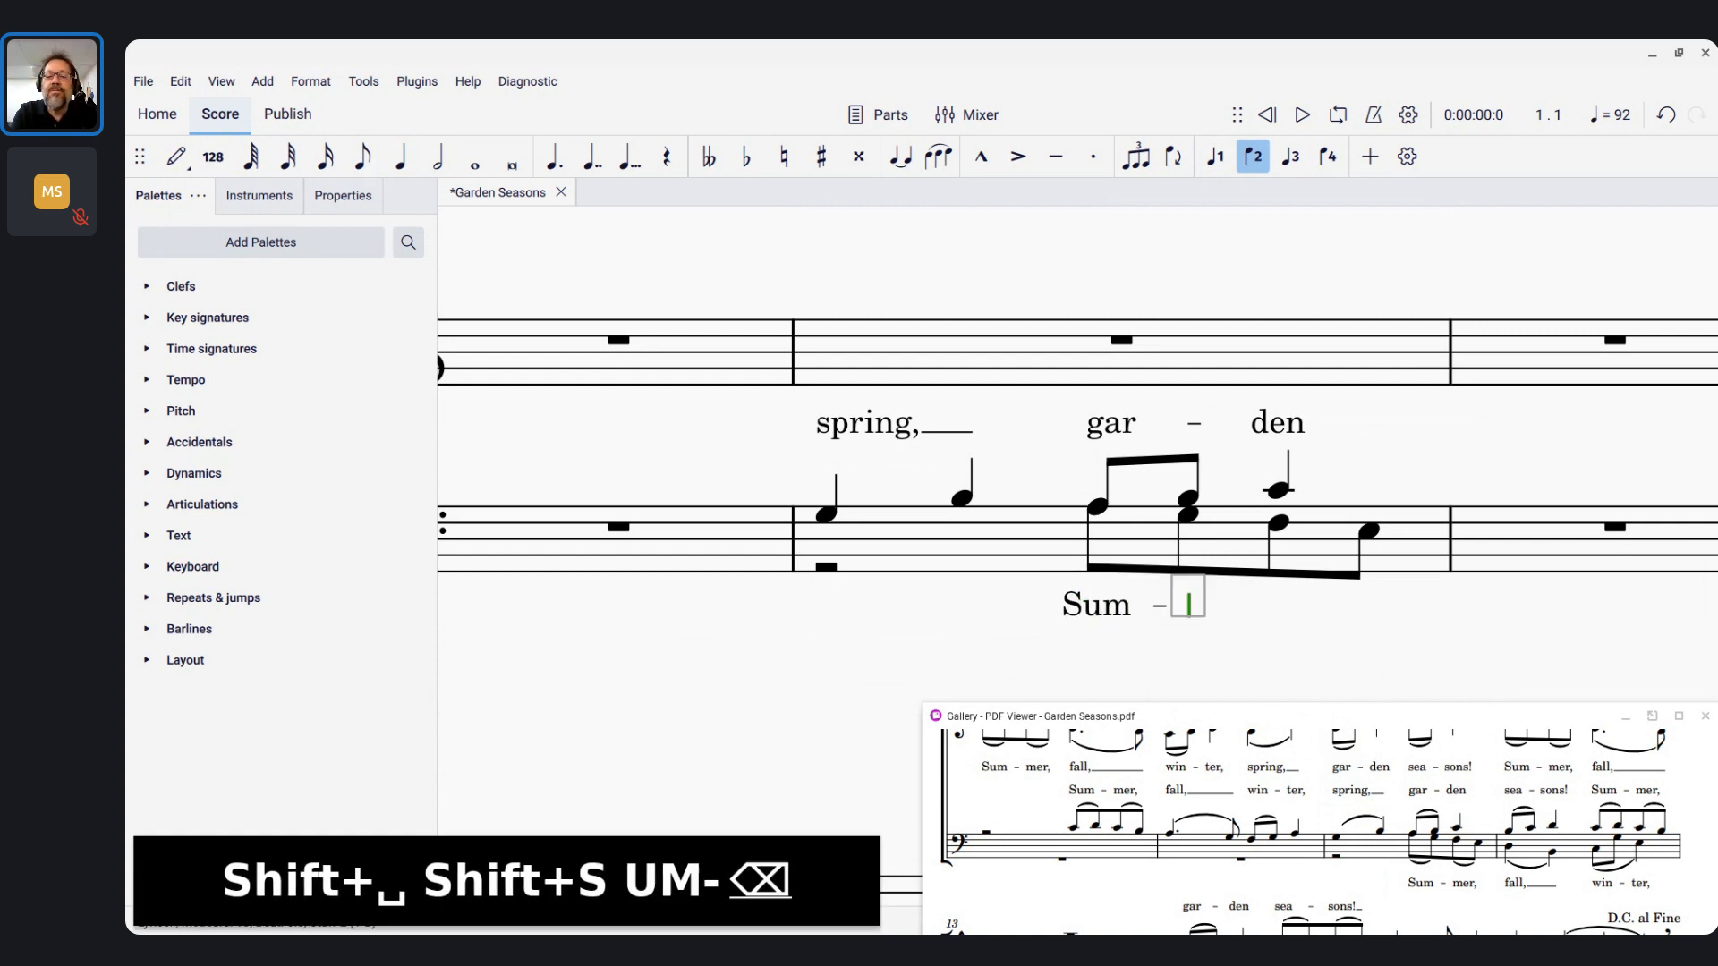
key("minus")
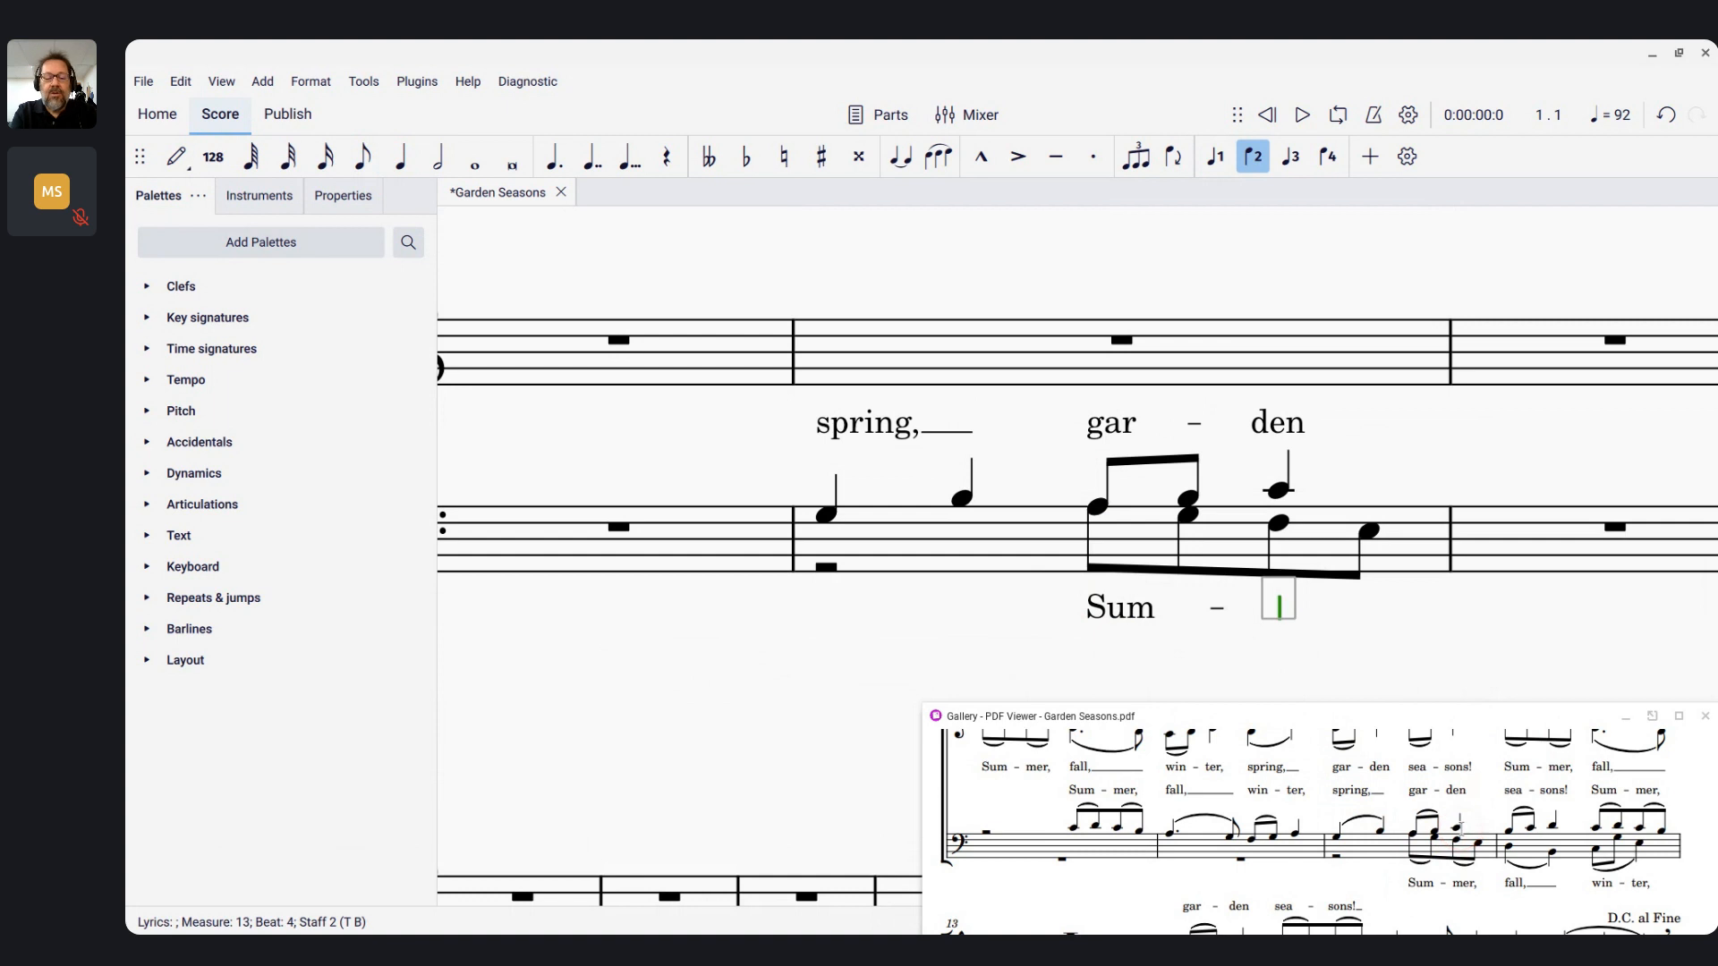
type("mer")
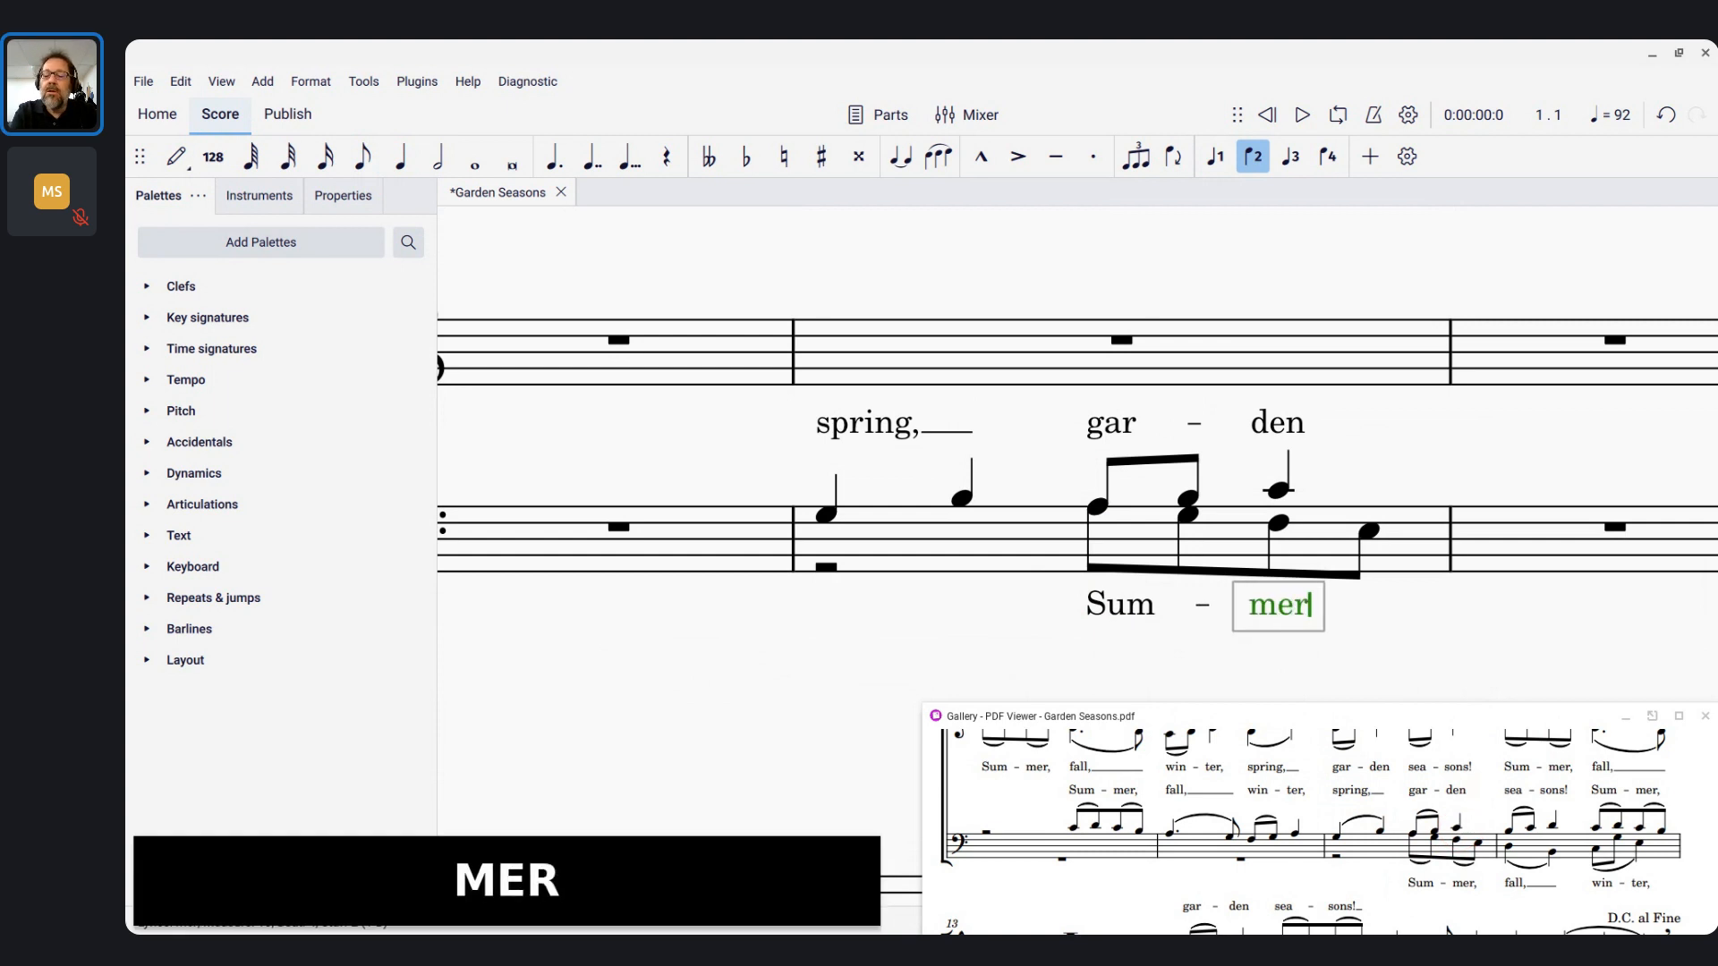
type(",")
key("space")
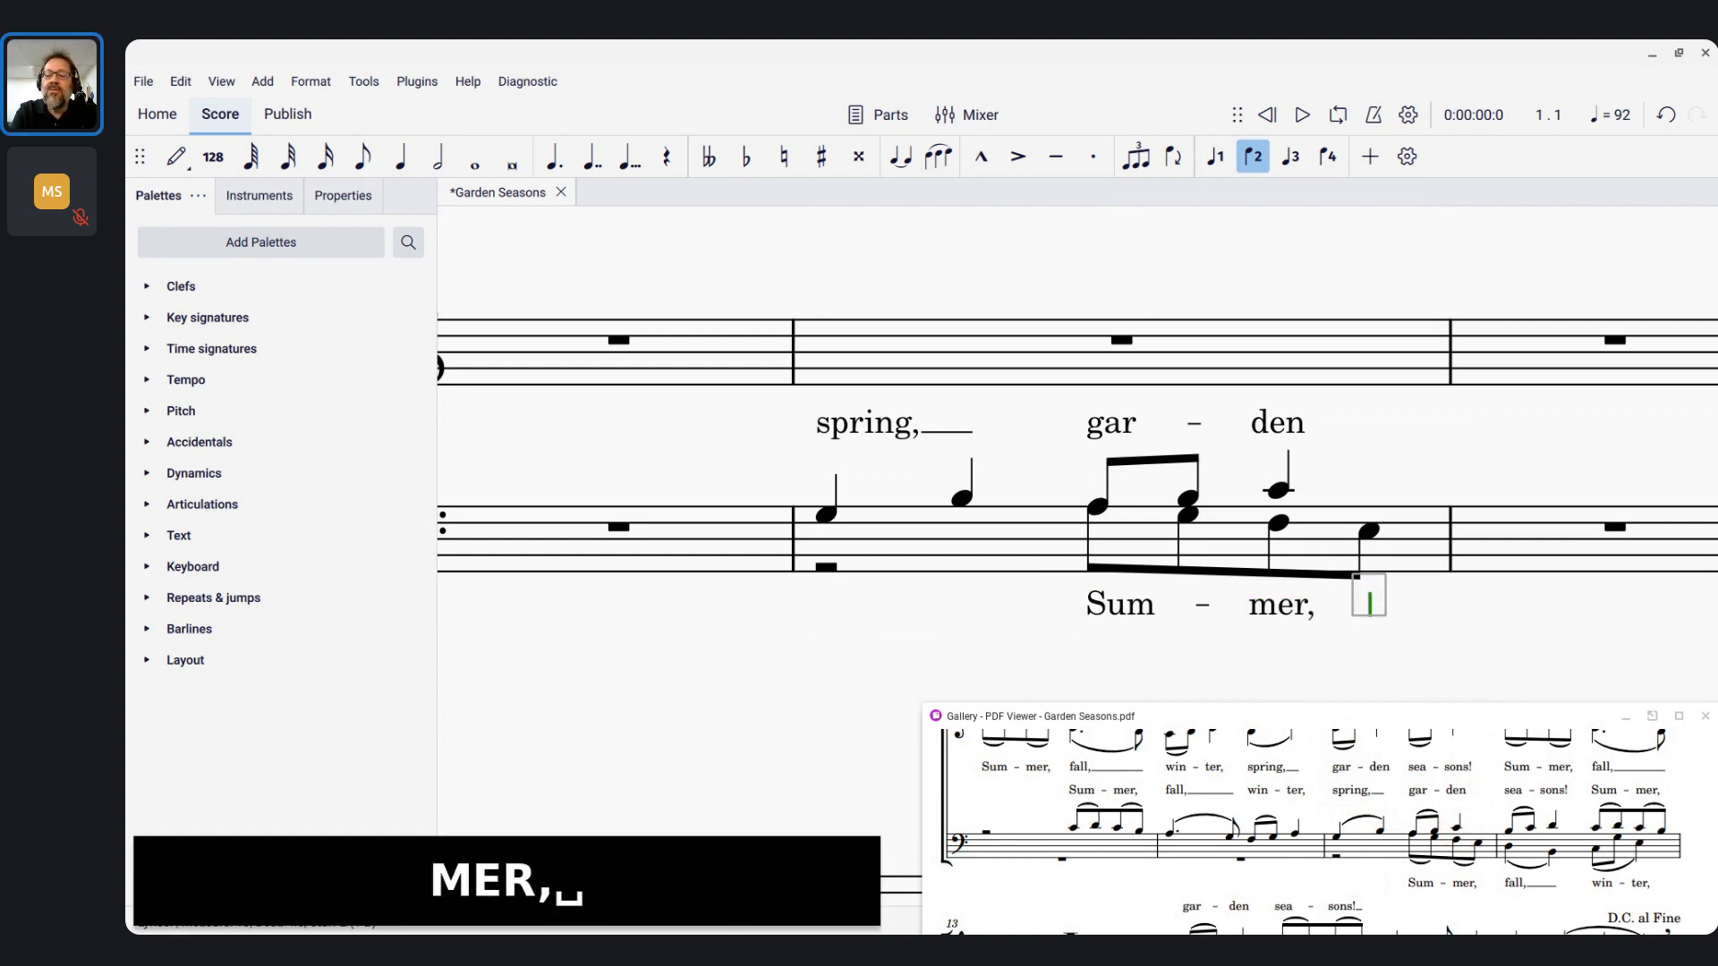
key("space")
key("Escape")
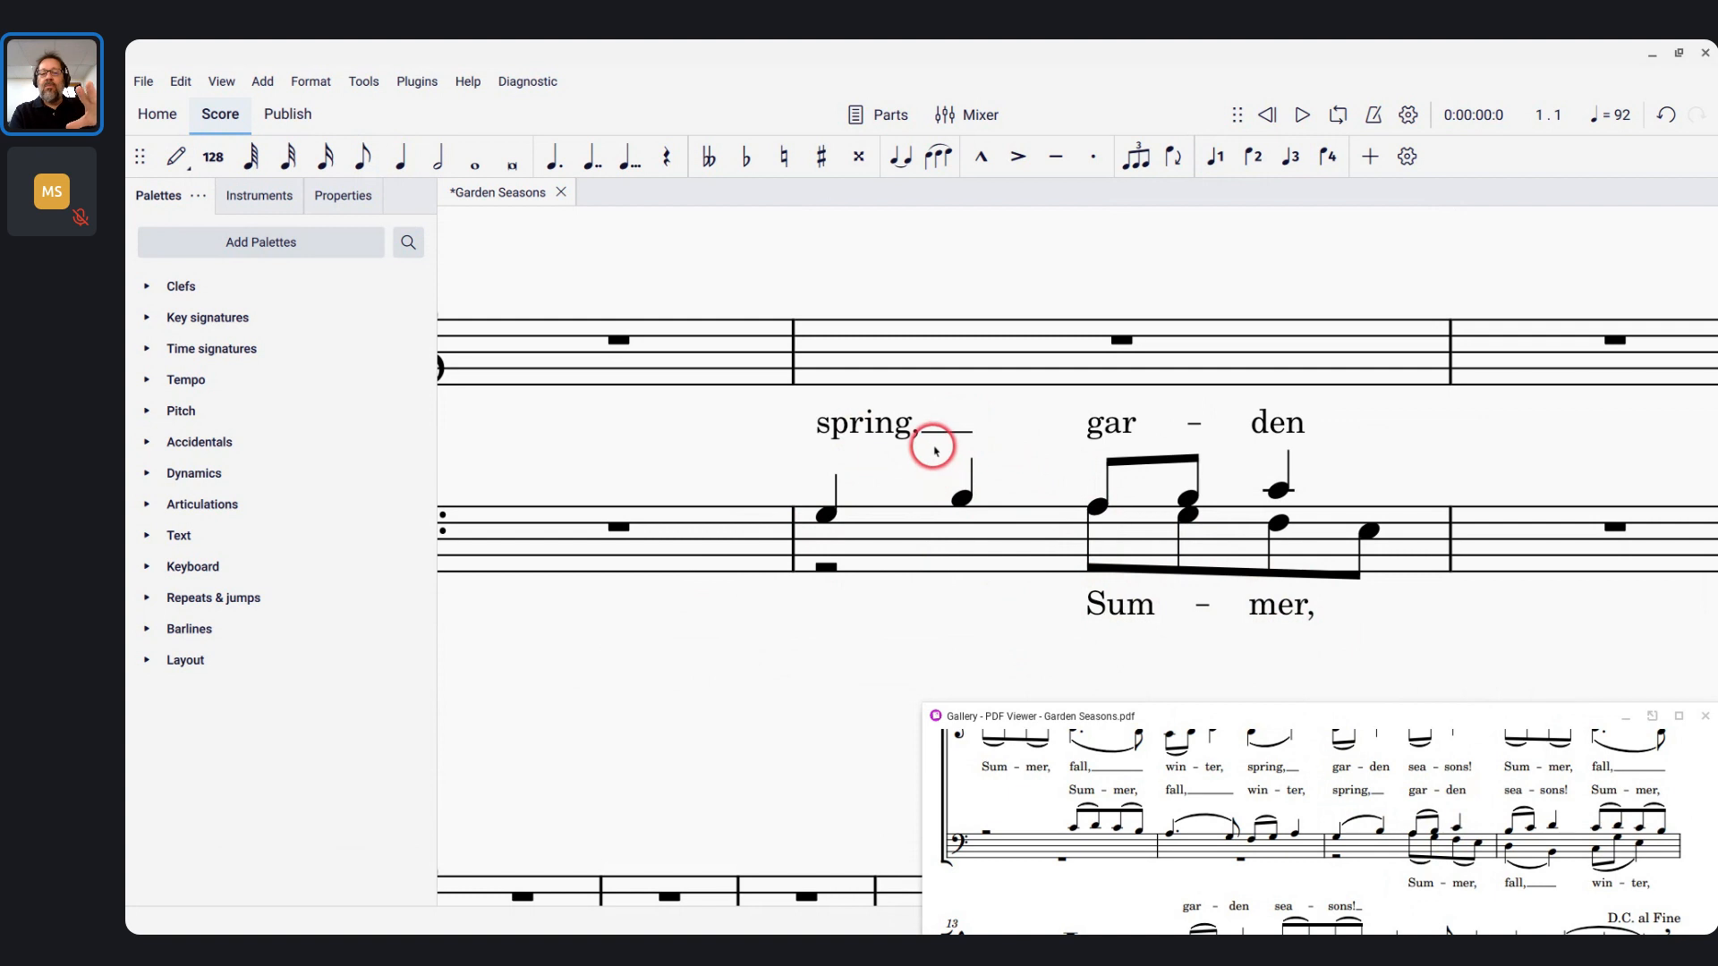
Switch to the Live Chat window, read the viewers' questions, and return to the Garden Seasons score
key("alt+Tab")
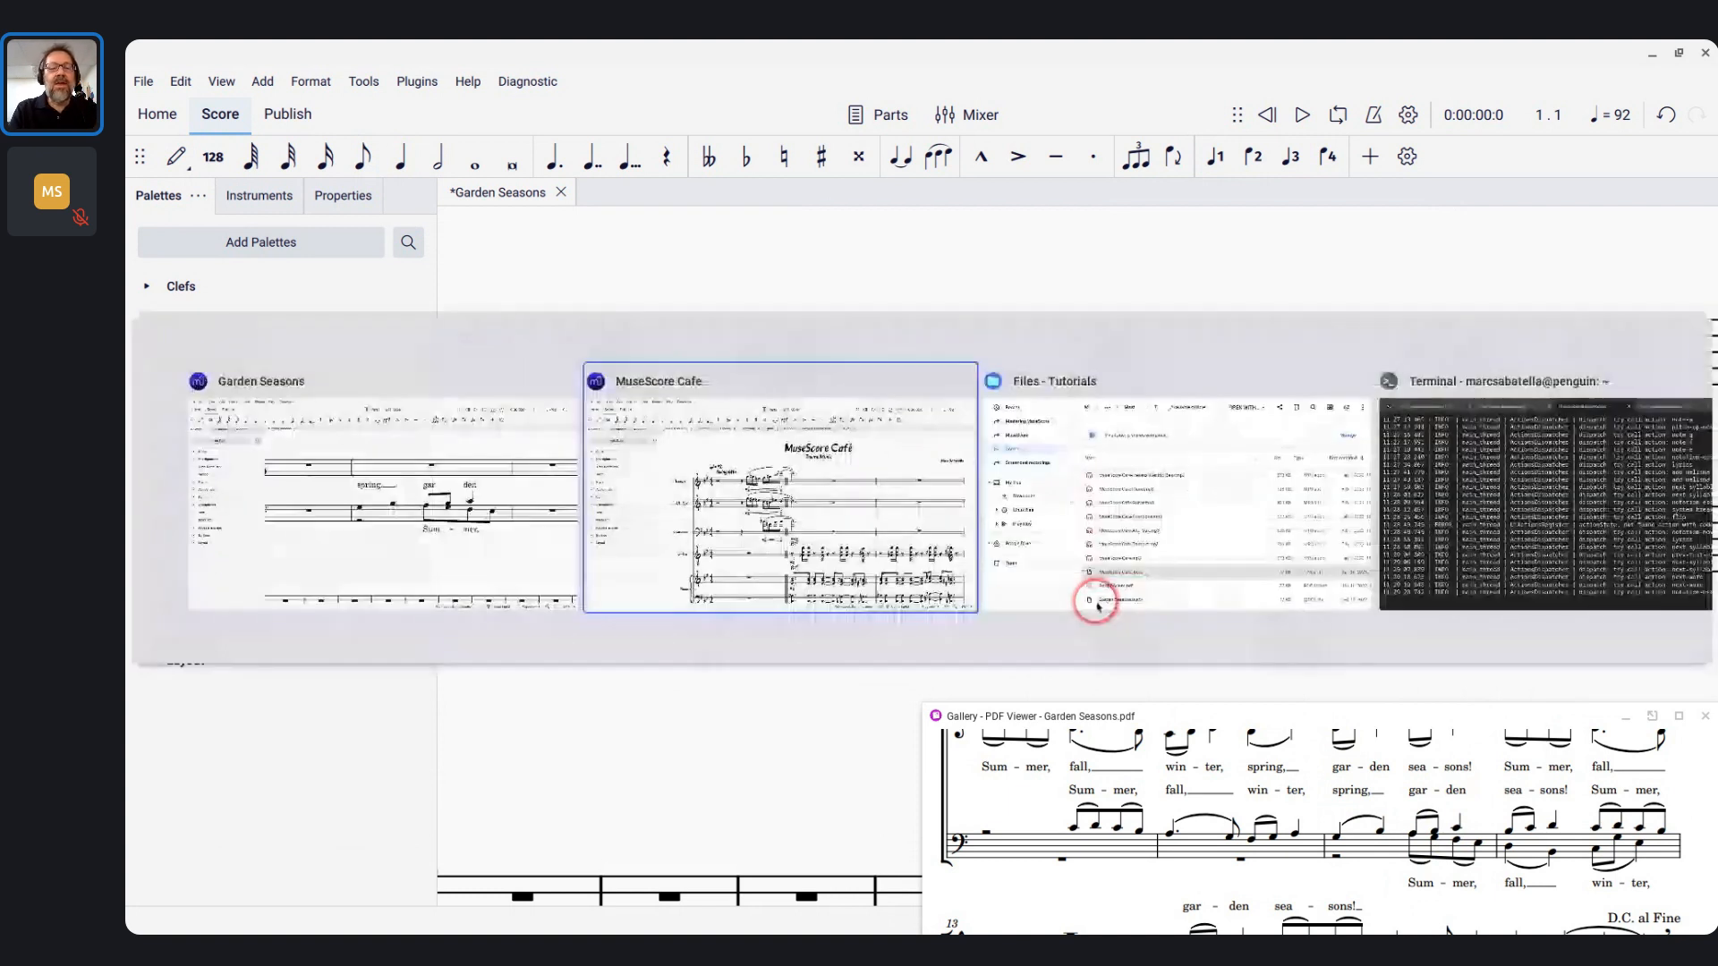
key("alt+Tab")
key("alt+Tab")
key("alt+Tab")
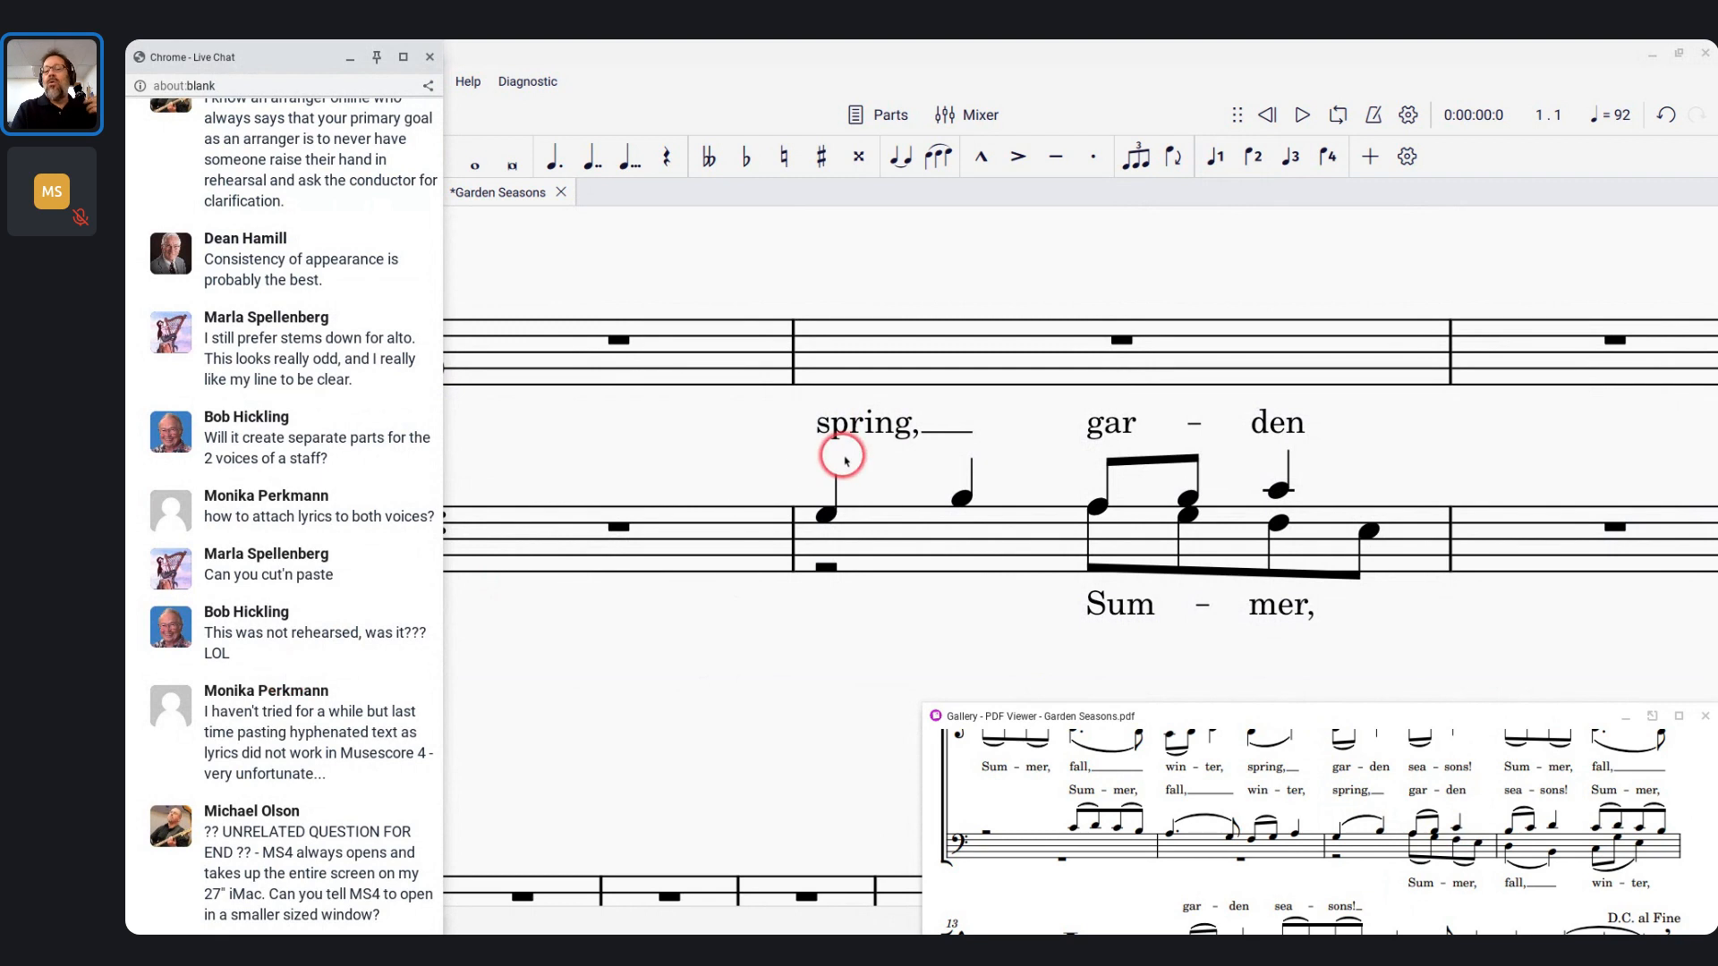
scroll(844, 454, "up", 2)
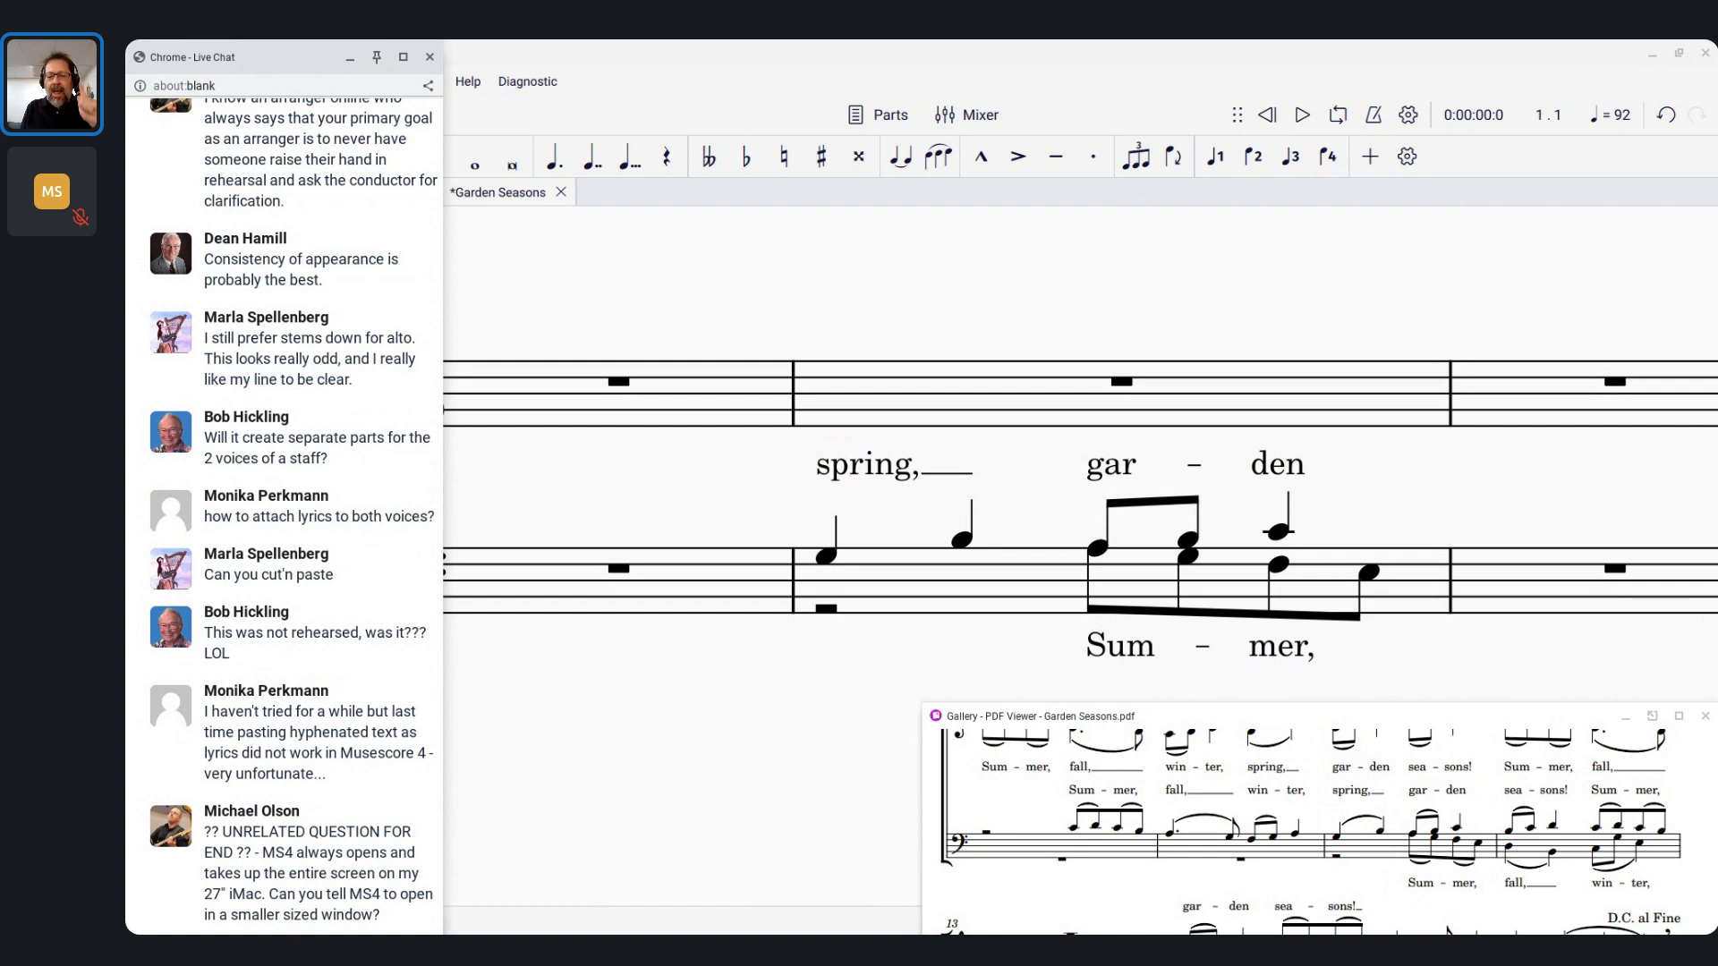
left_click(1009, 51)
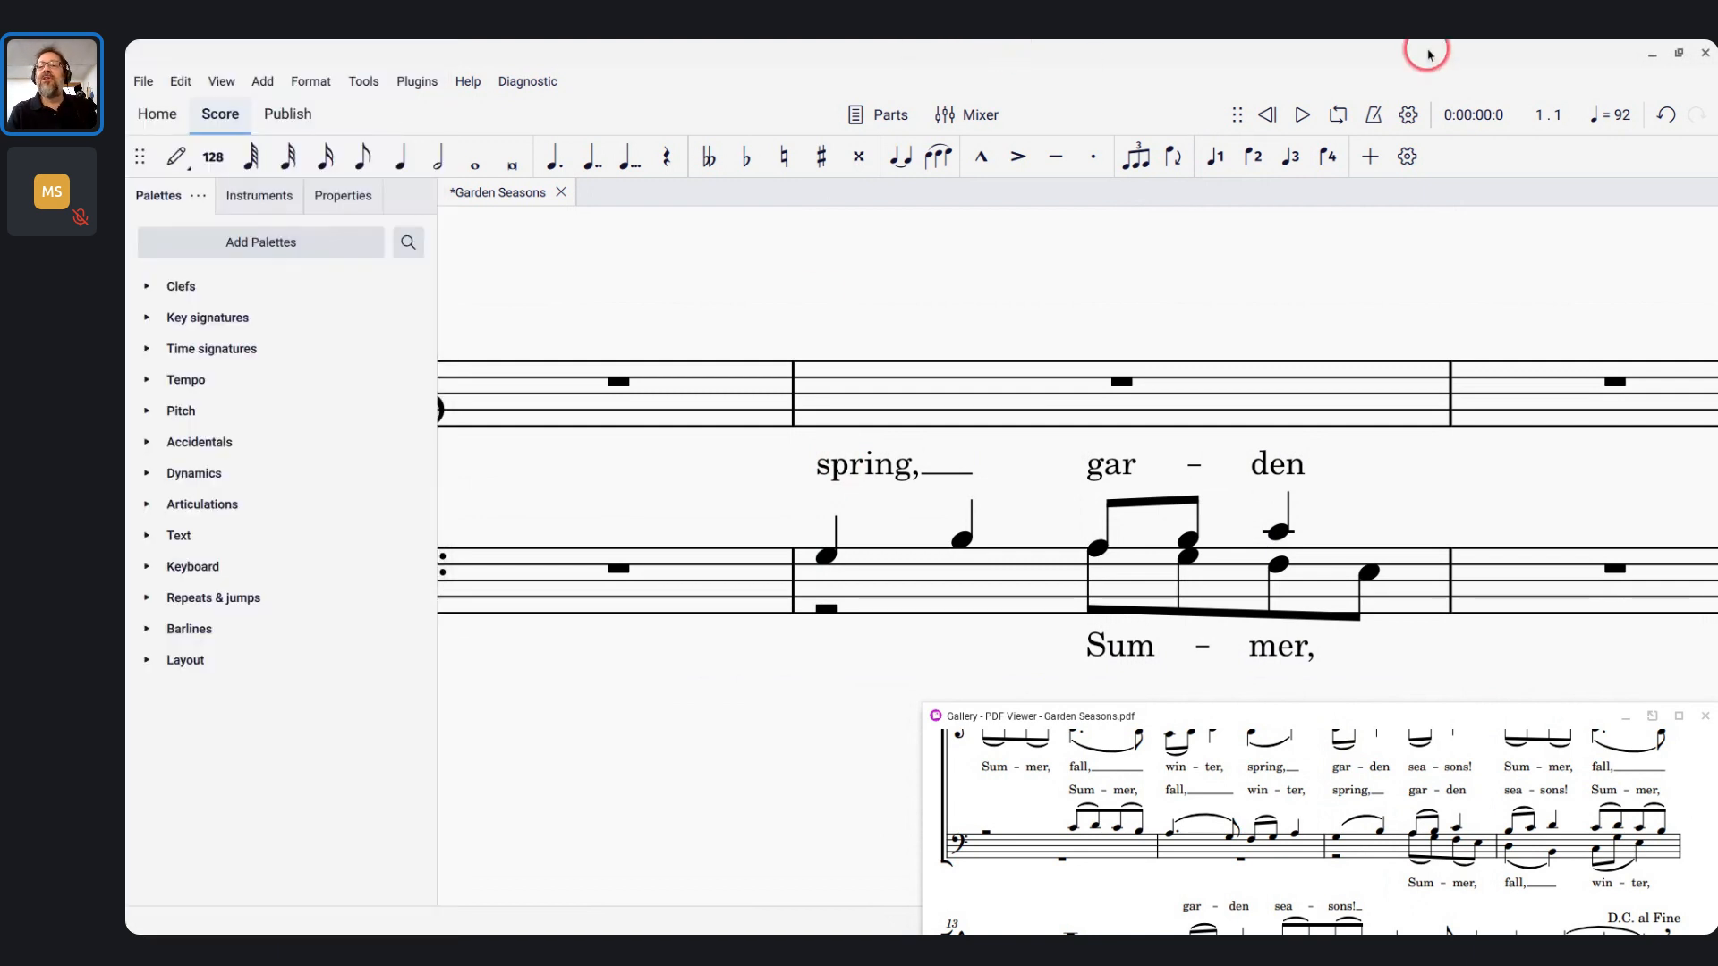
Restore the Garden Seasons window to a smaller floating size and close the MuseScore Cafe score window
left_click(1680, 56)
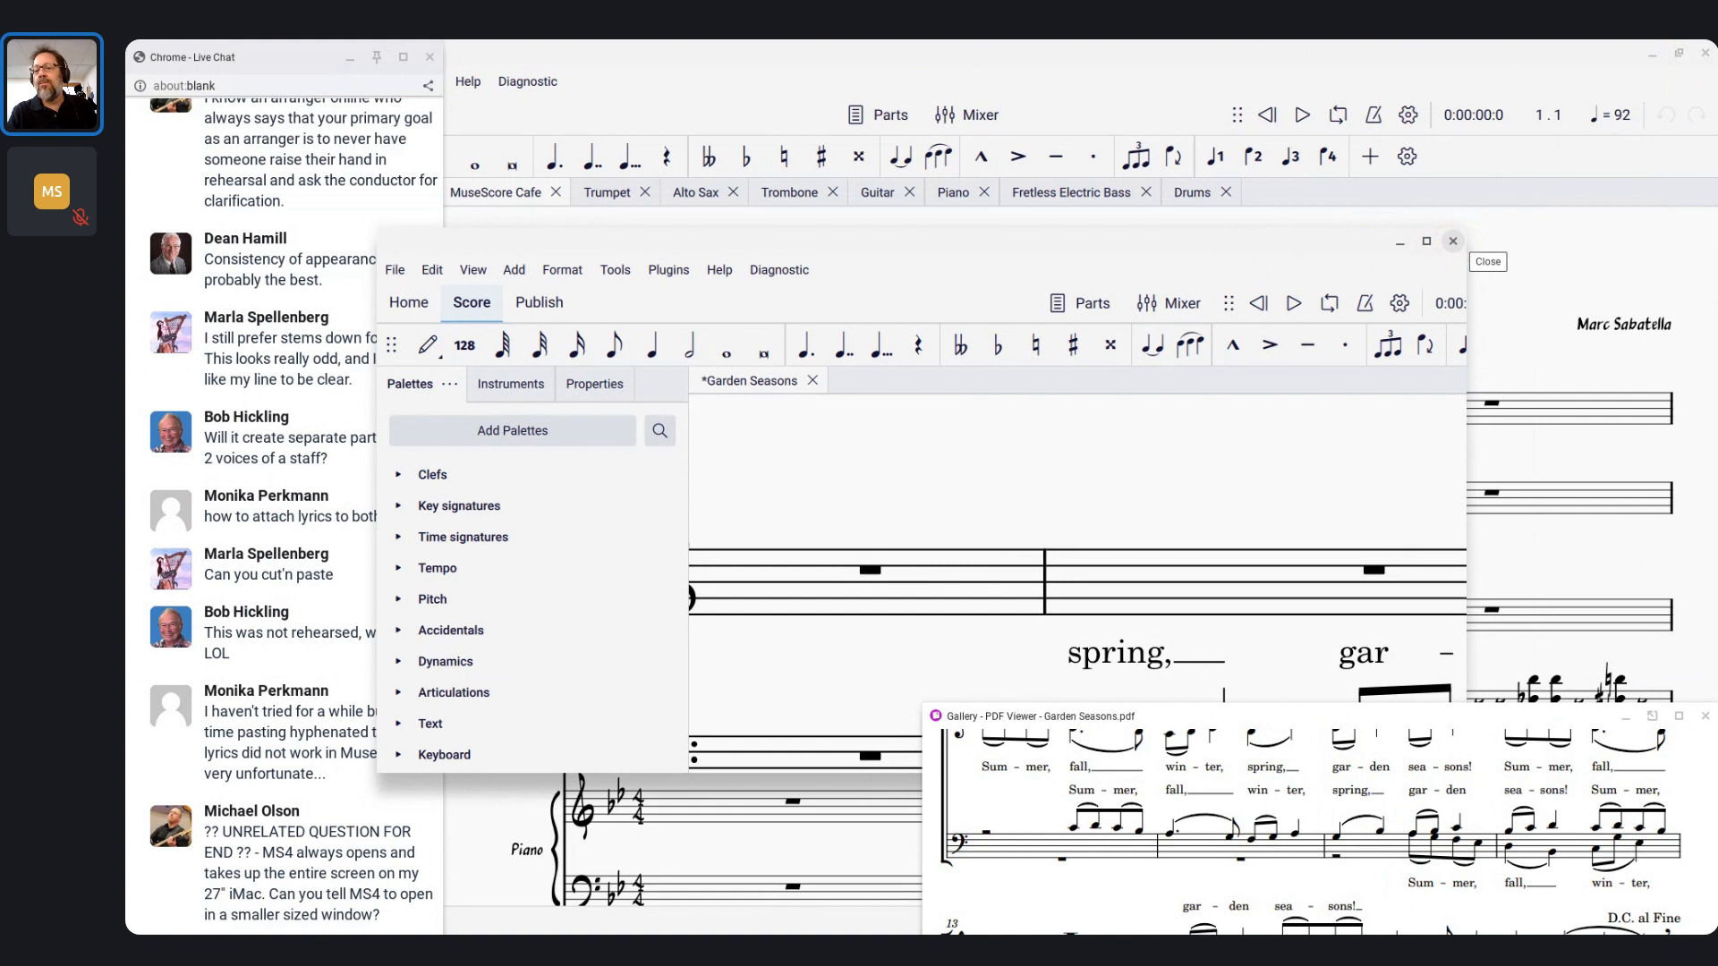
left_click(1453, 241)
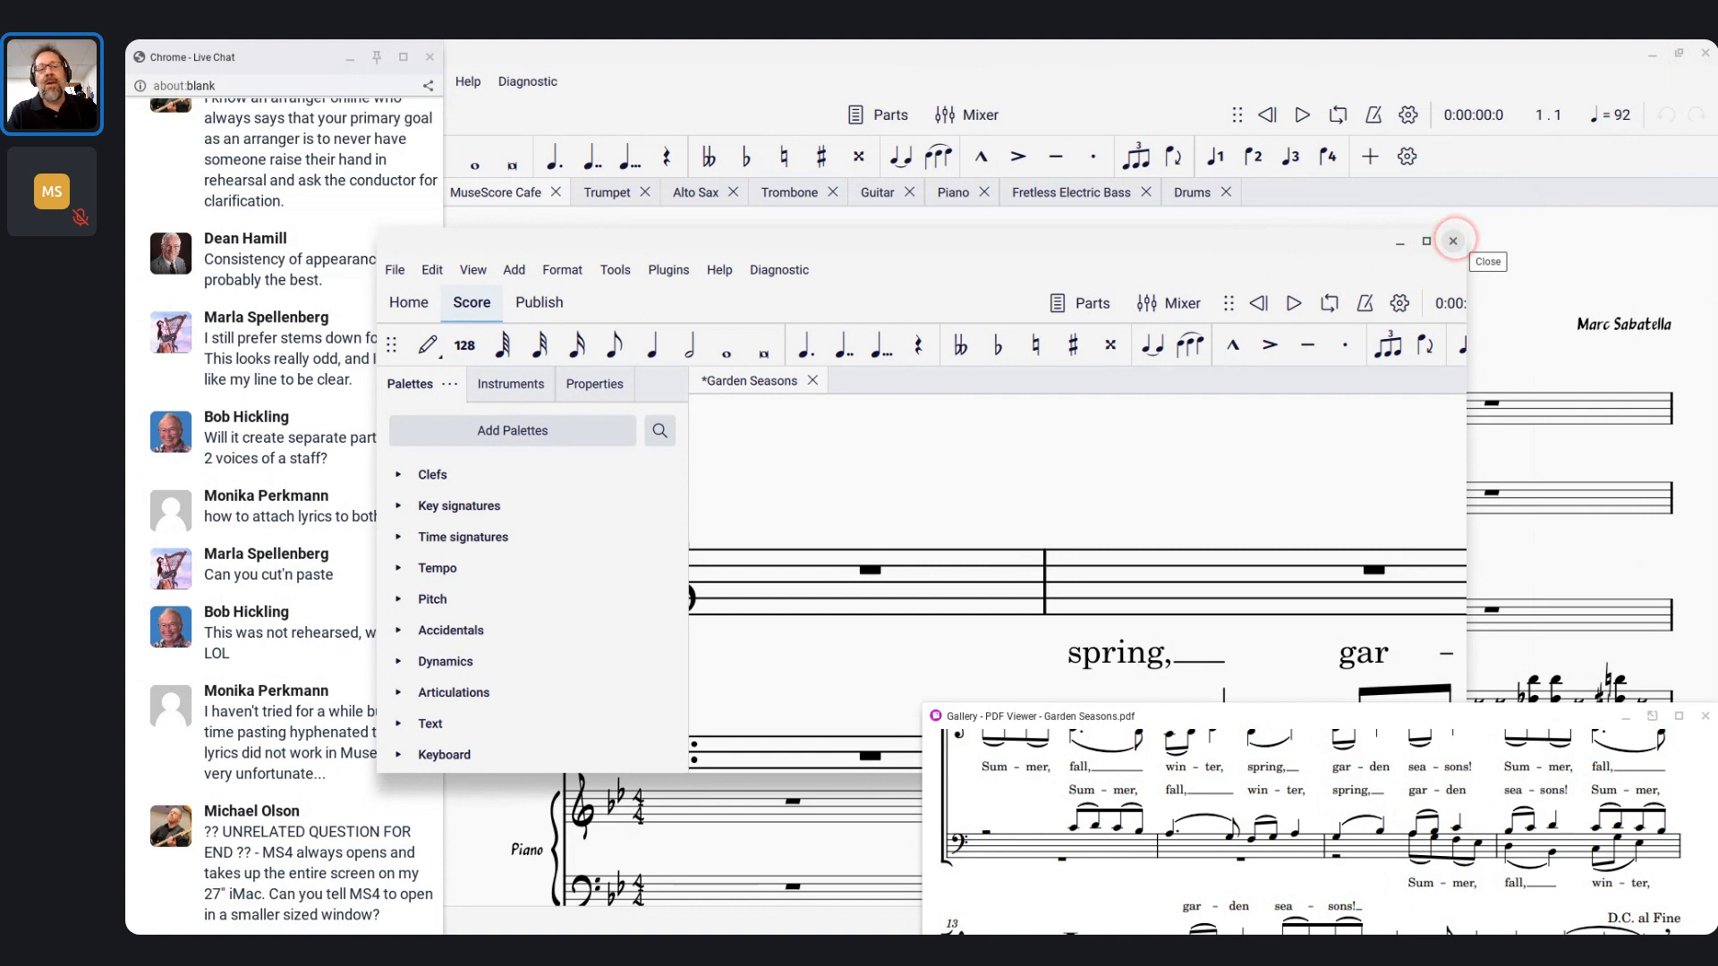
left_click(1453, 241)
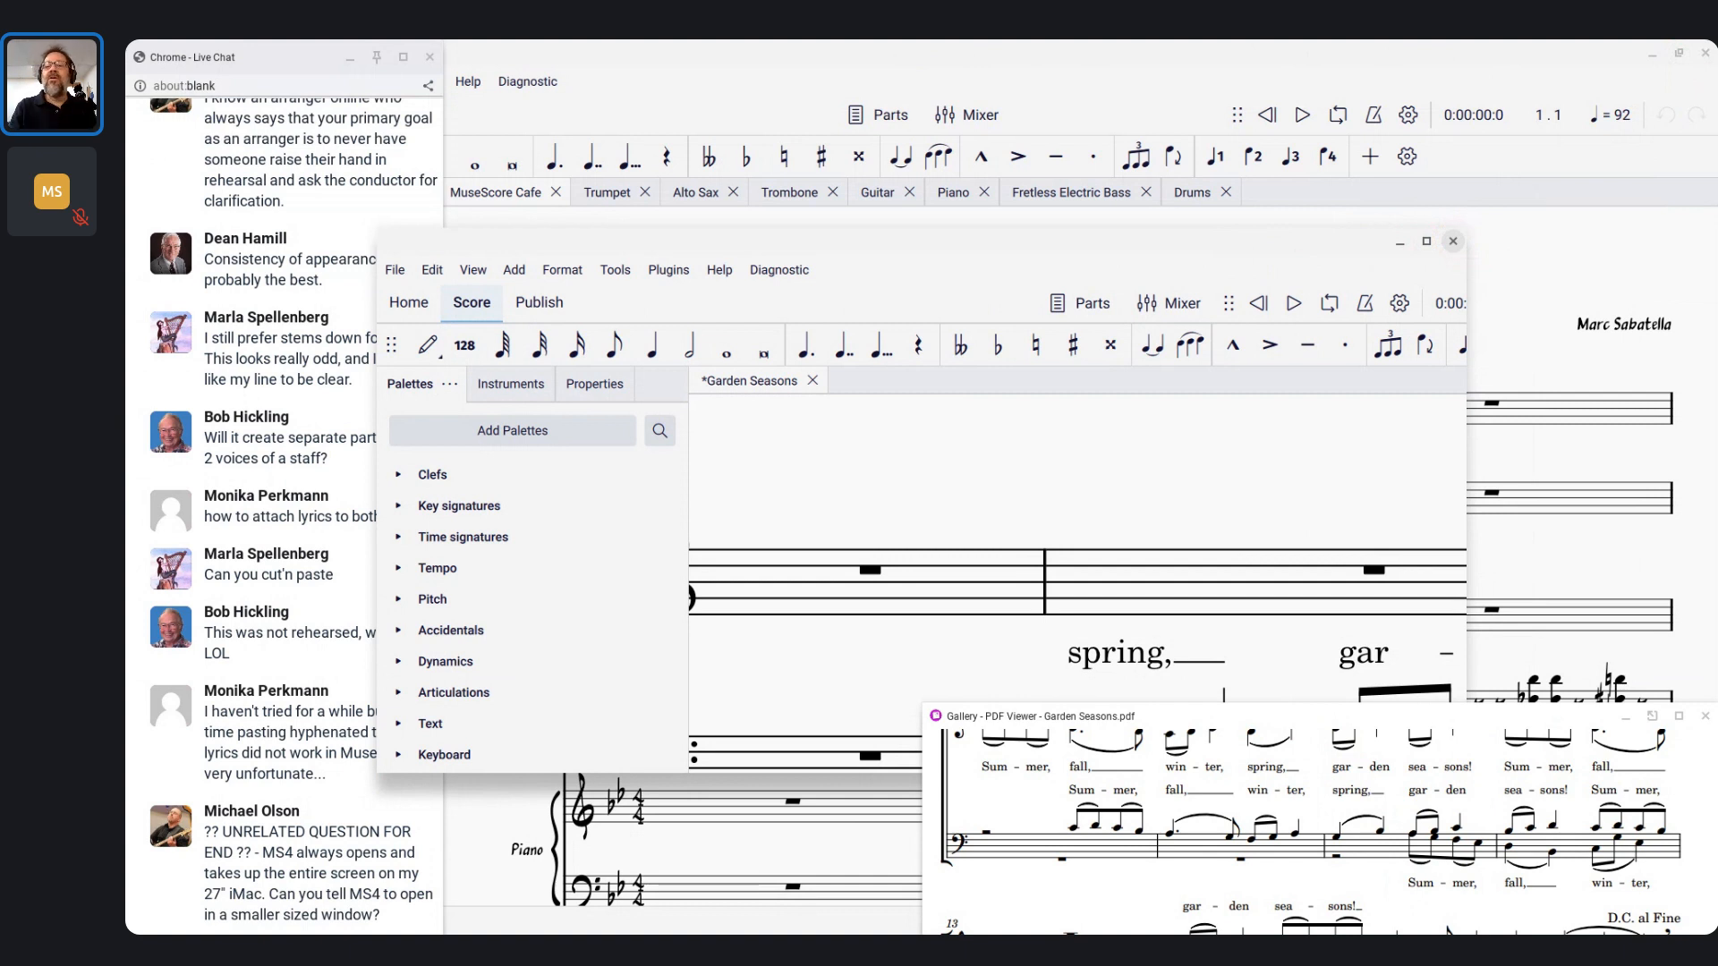
left_click(1703, 54)
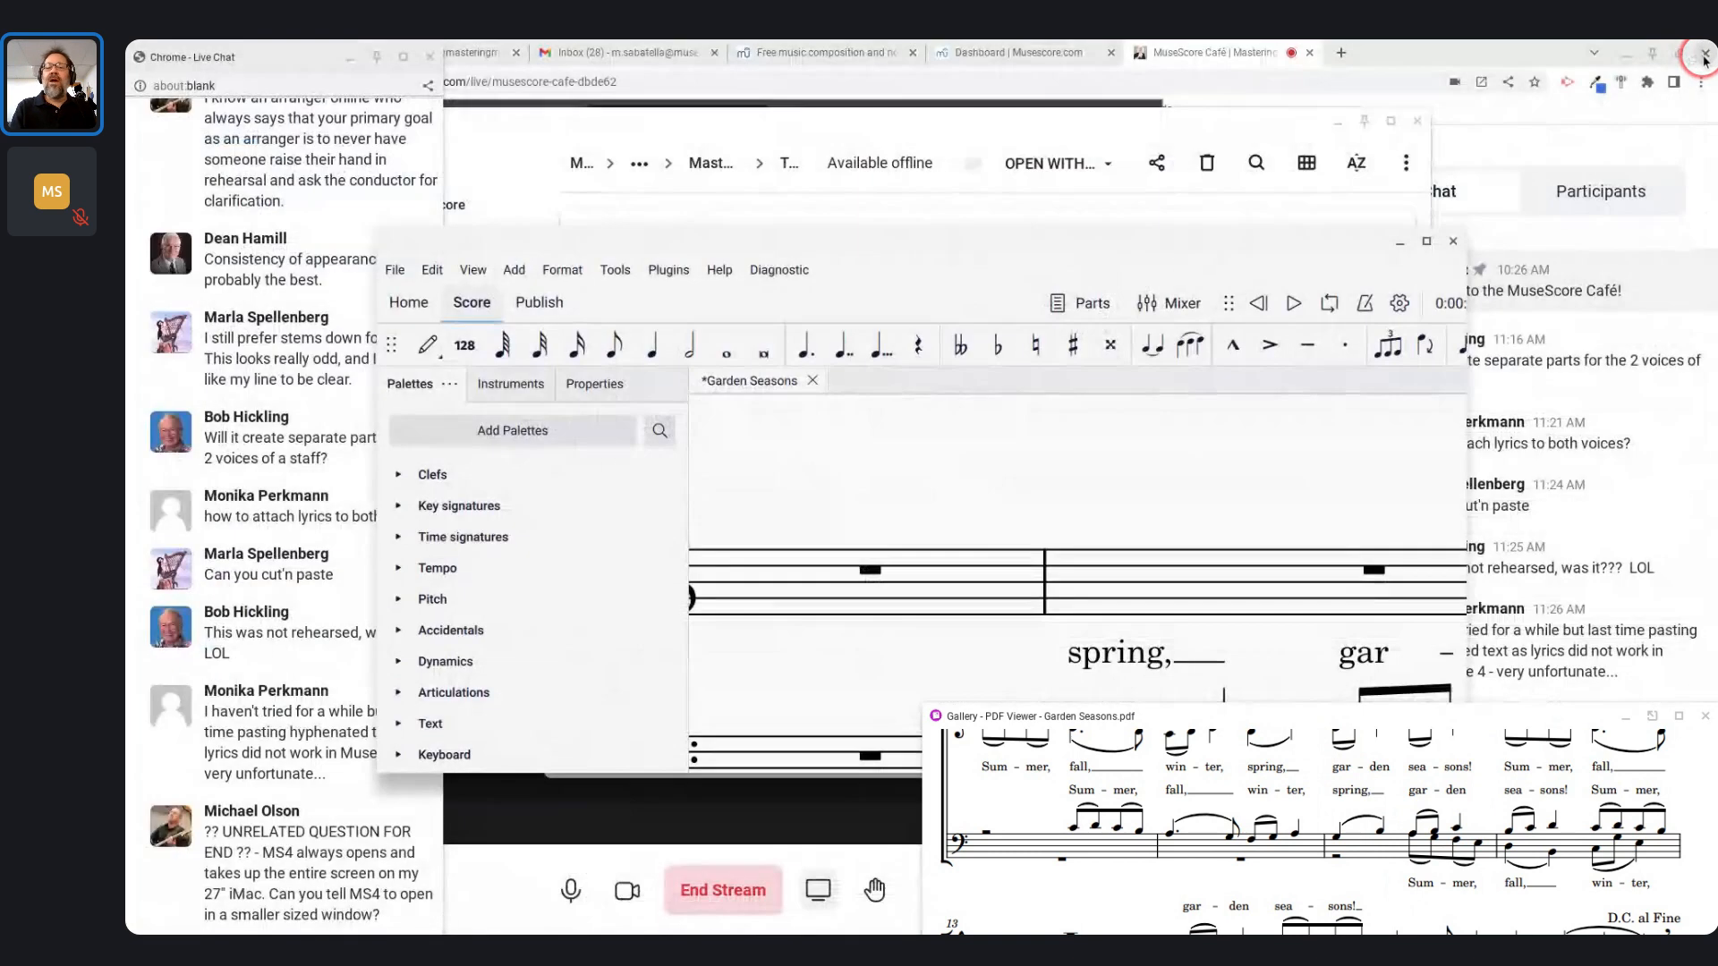
Bring the Garden Seasons window in front of the browser and close it without saving the changes
key("alt+Tab")
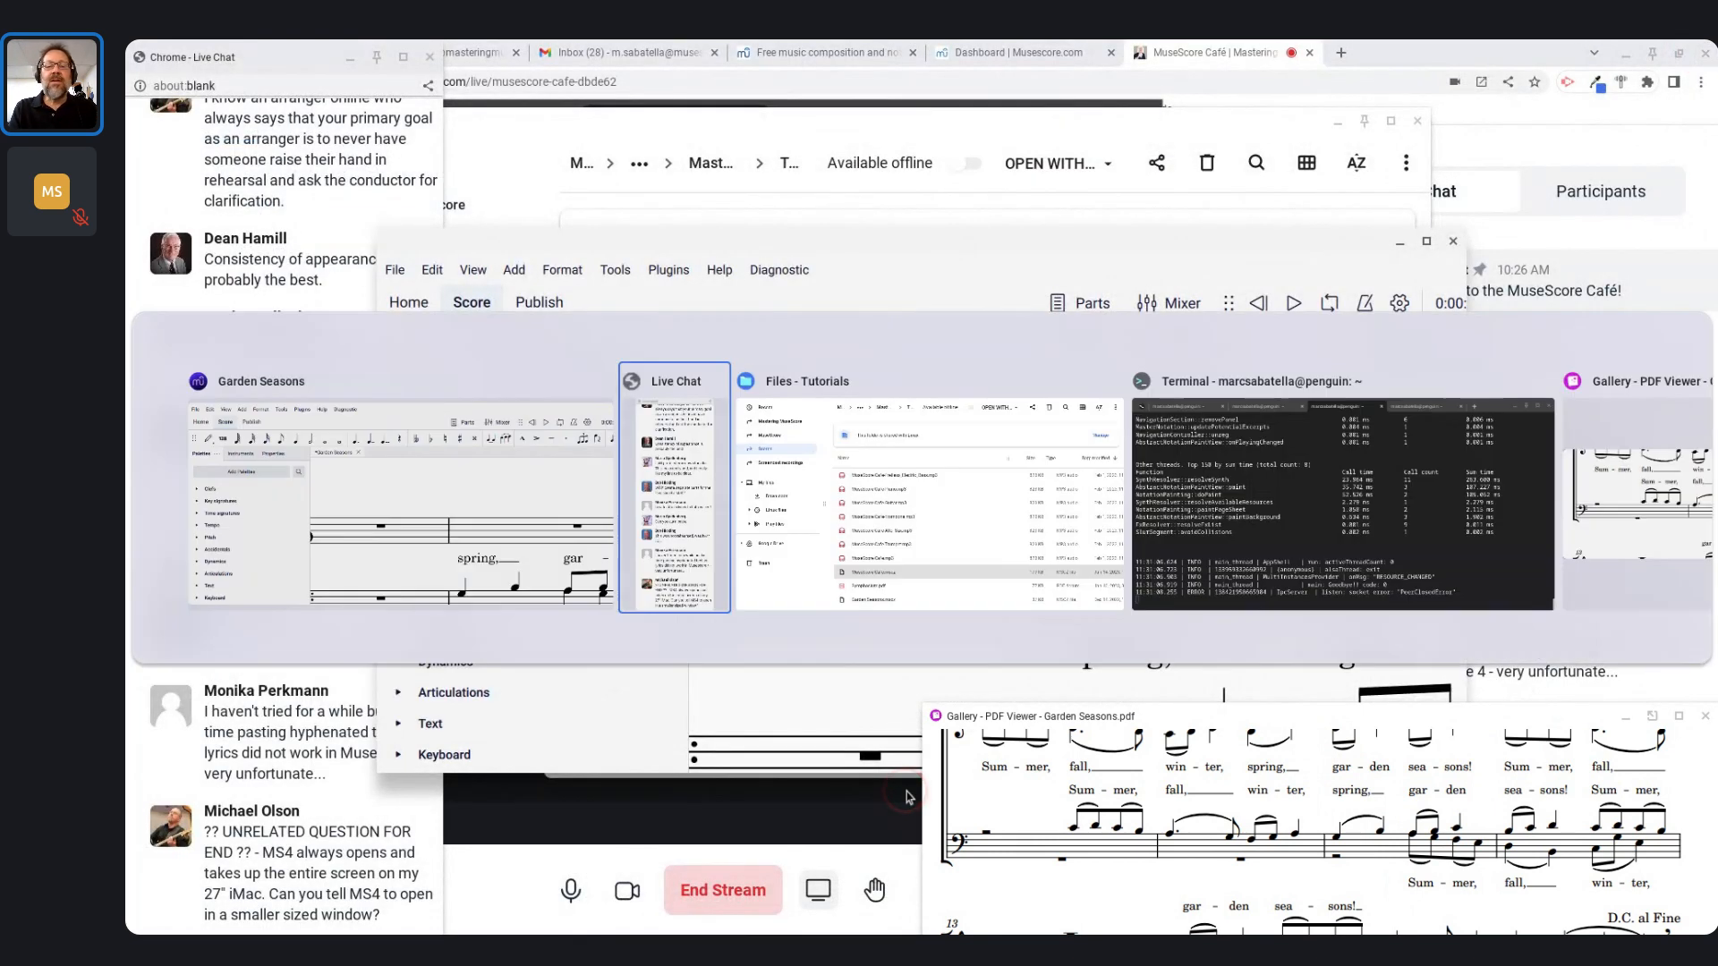
key("alt+Tab")
key("alt+Tab")
key("alt+Tab")
key("alt+Tab")
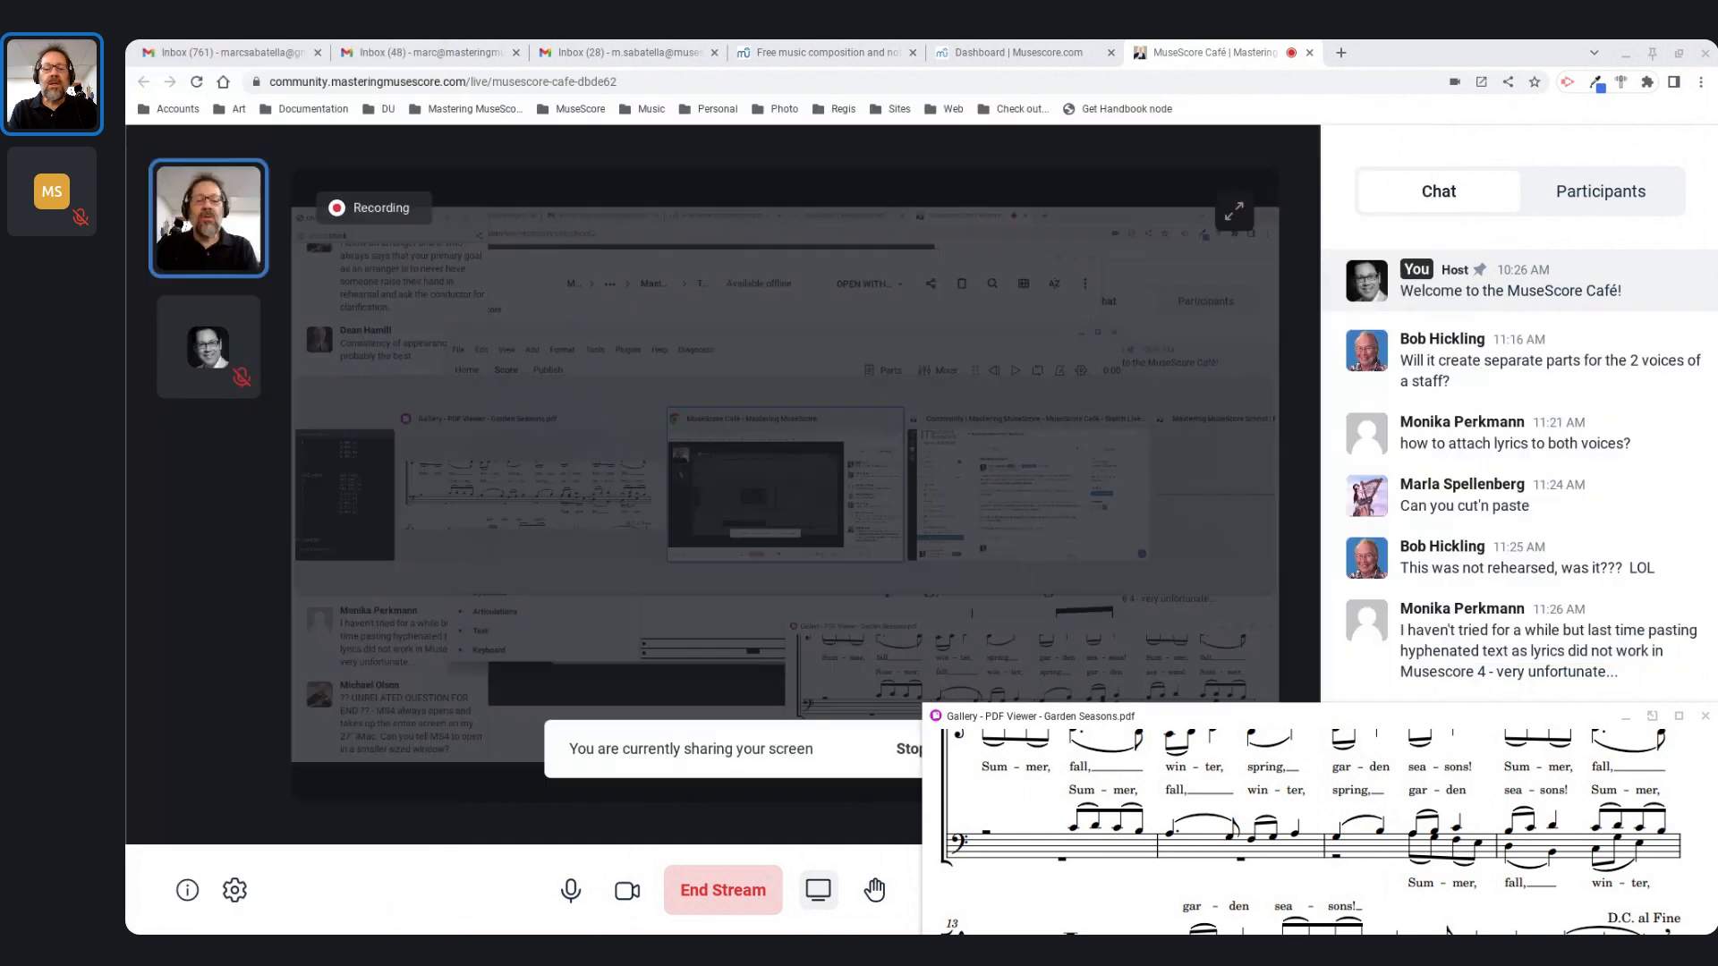
mouse_move(712, 923)
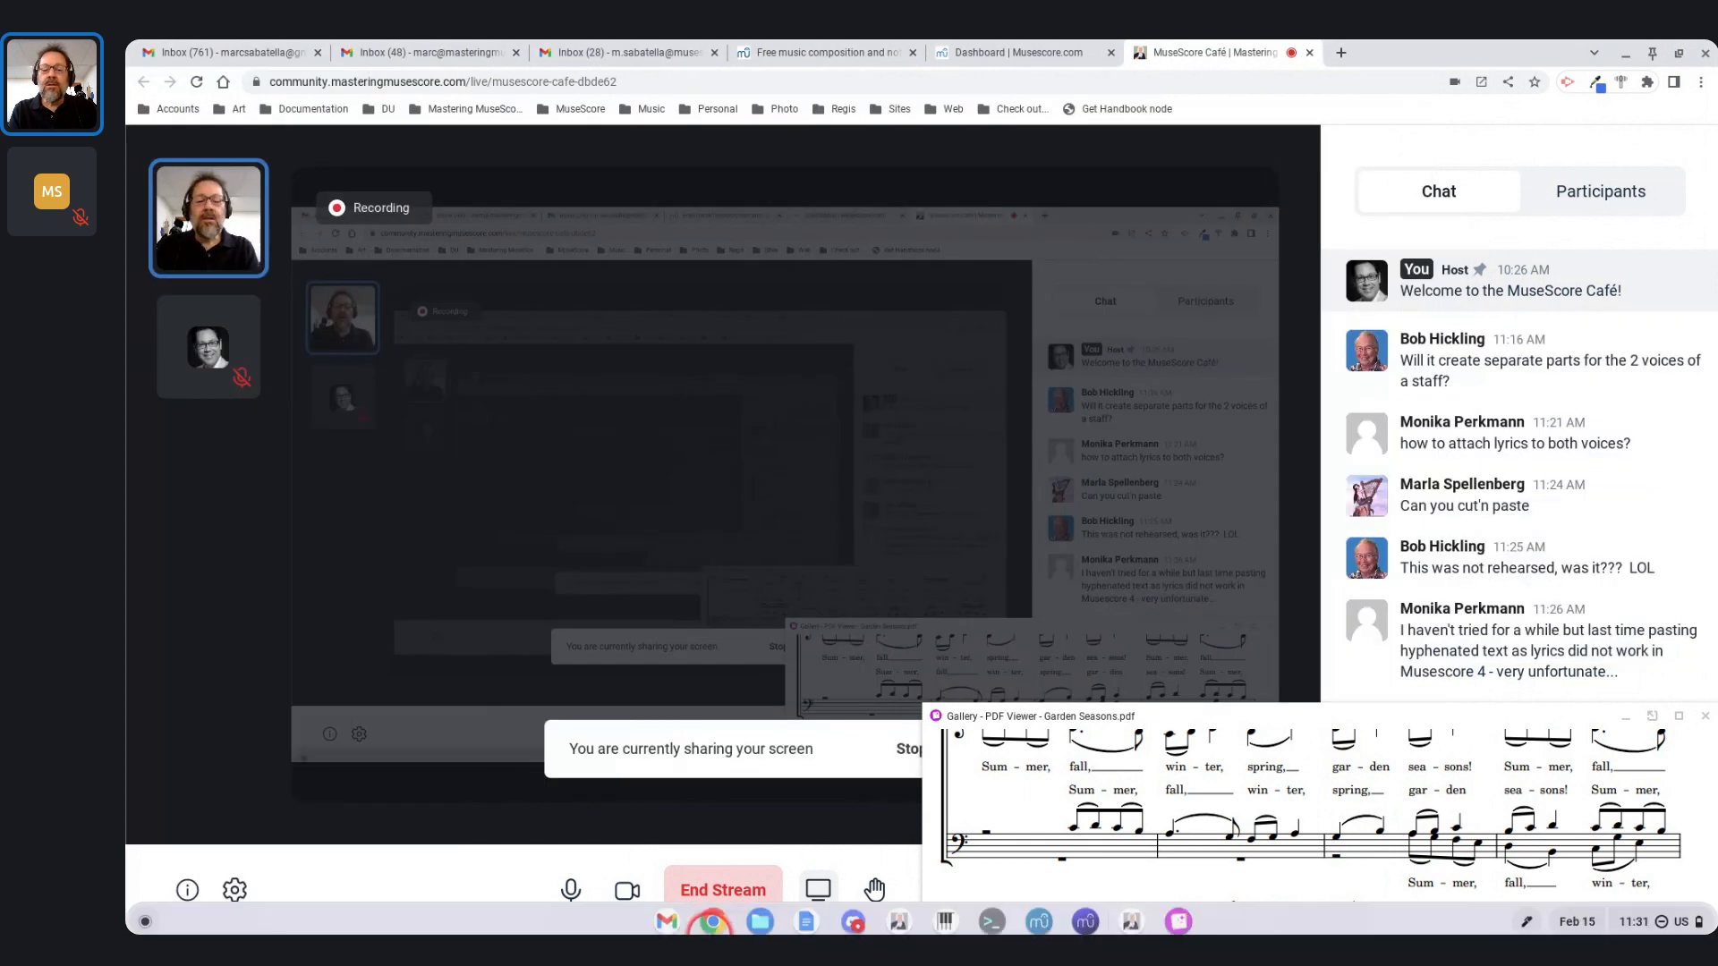
left_click(1089, 912)
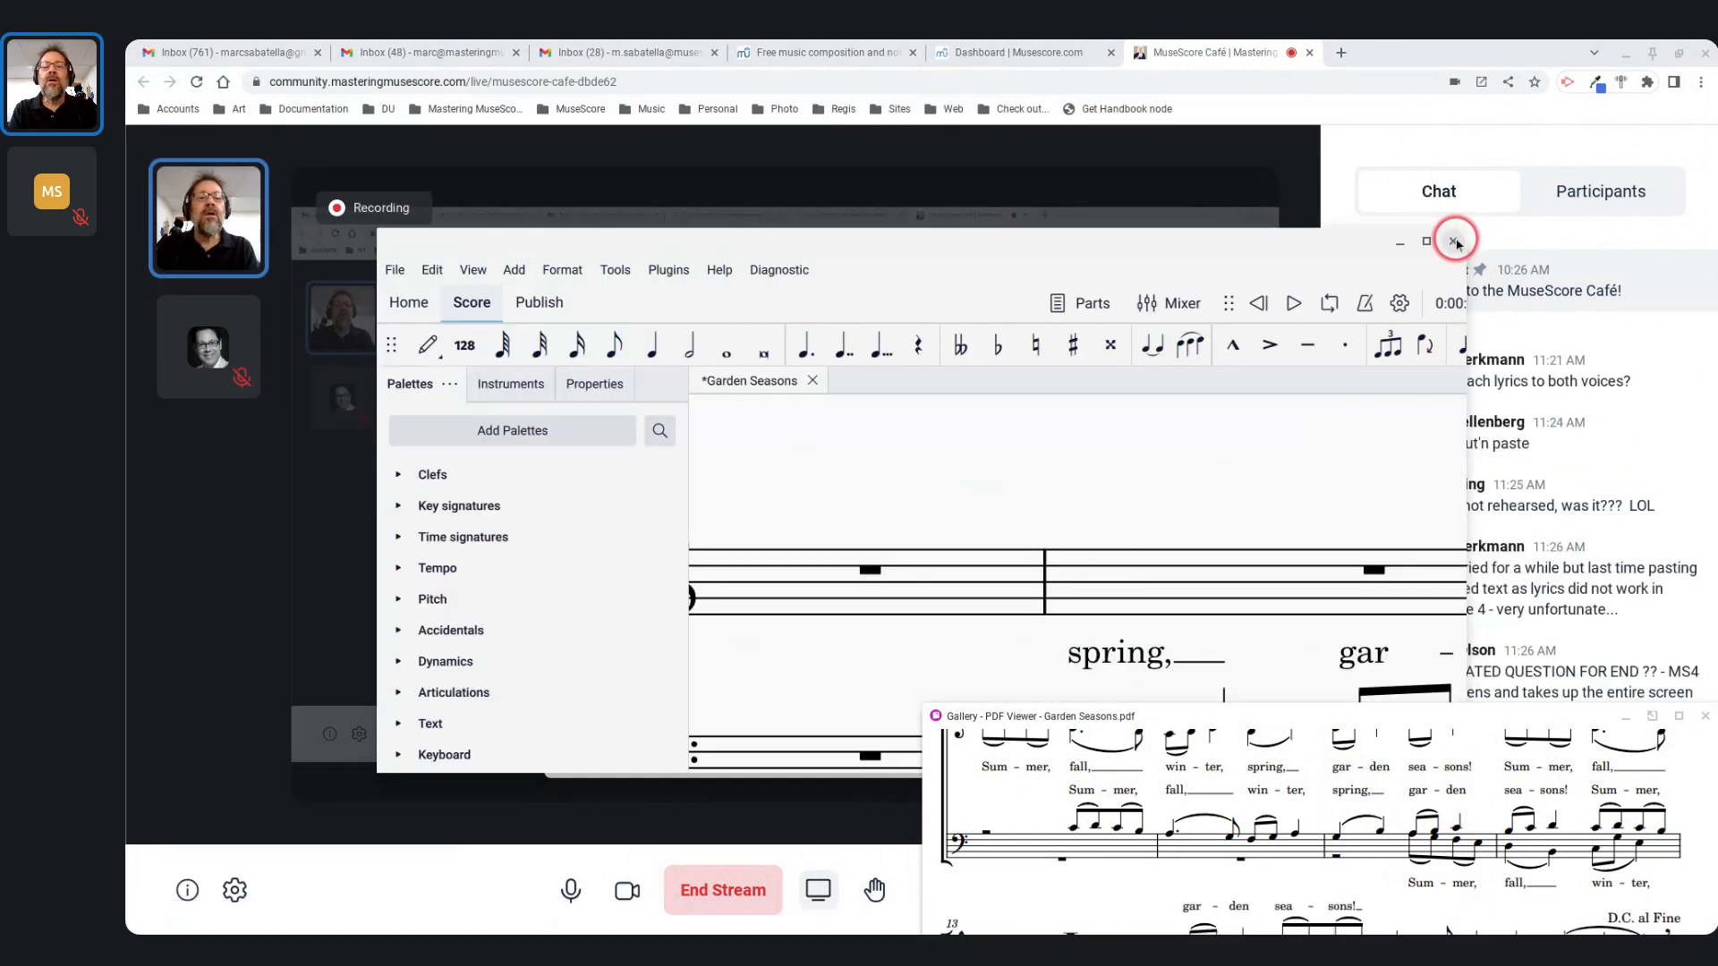
left_click(1453, 241)
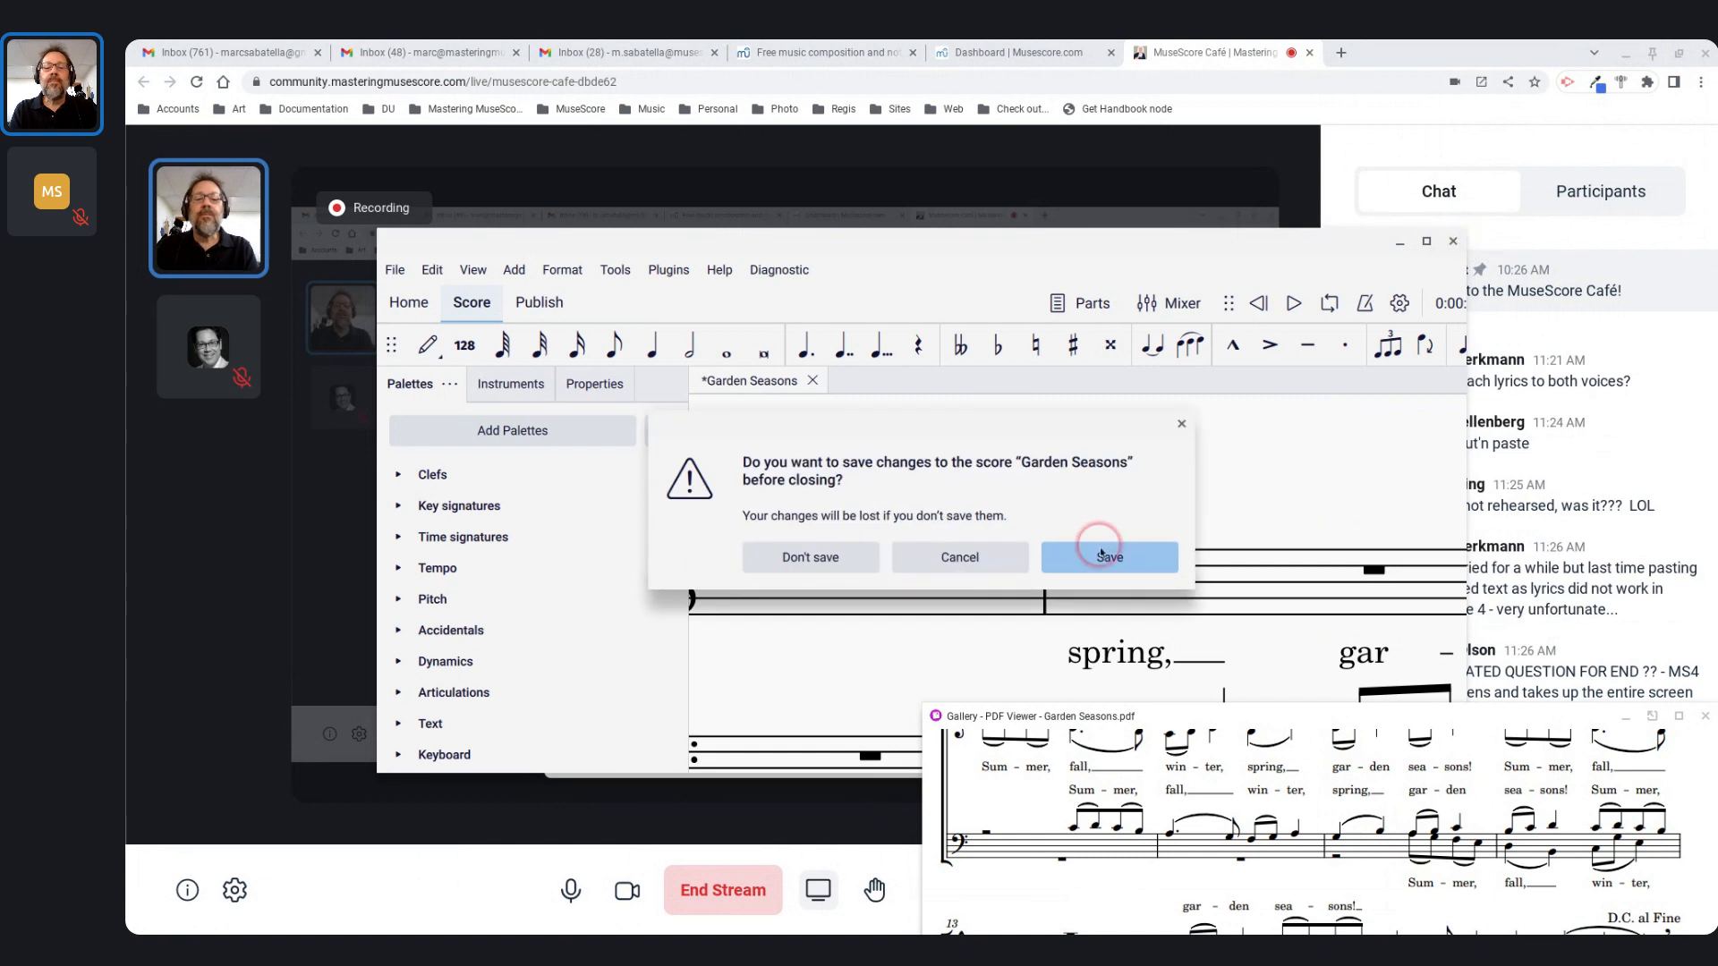
left_click(850, 562)
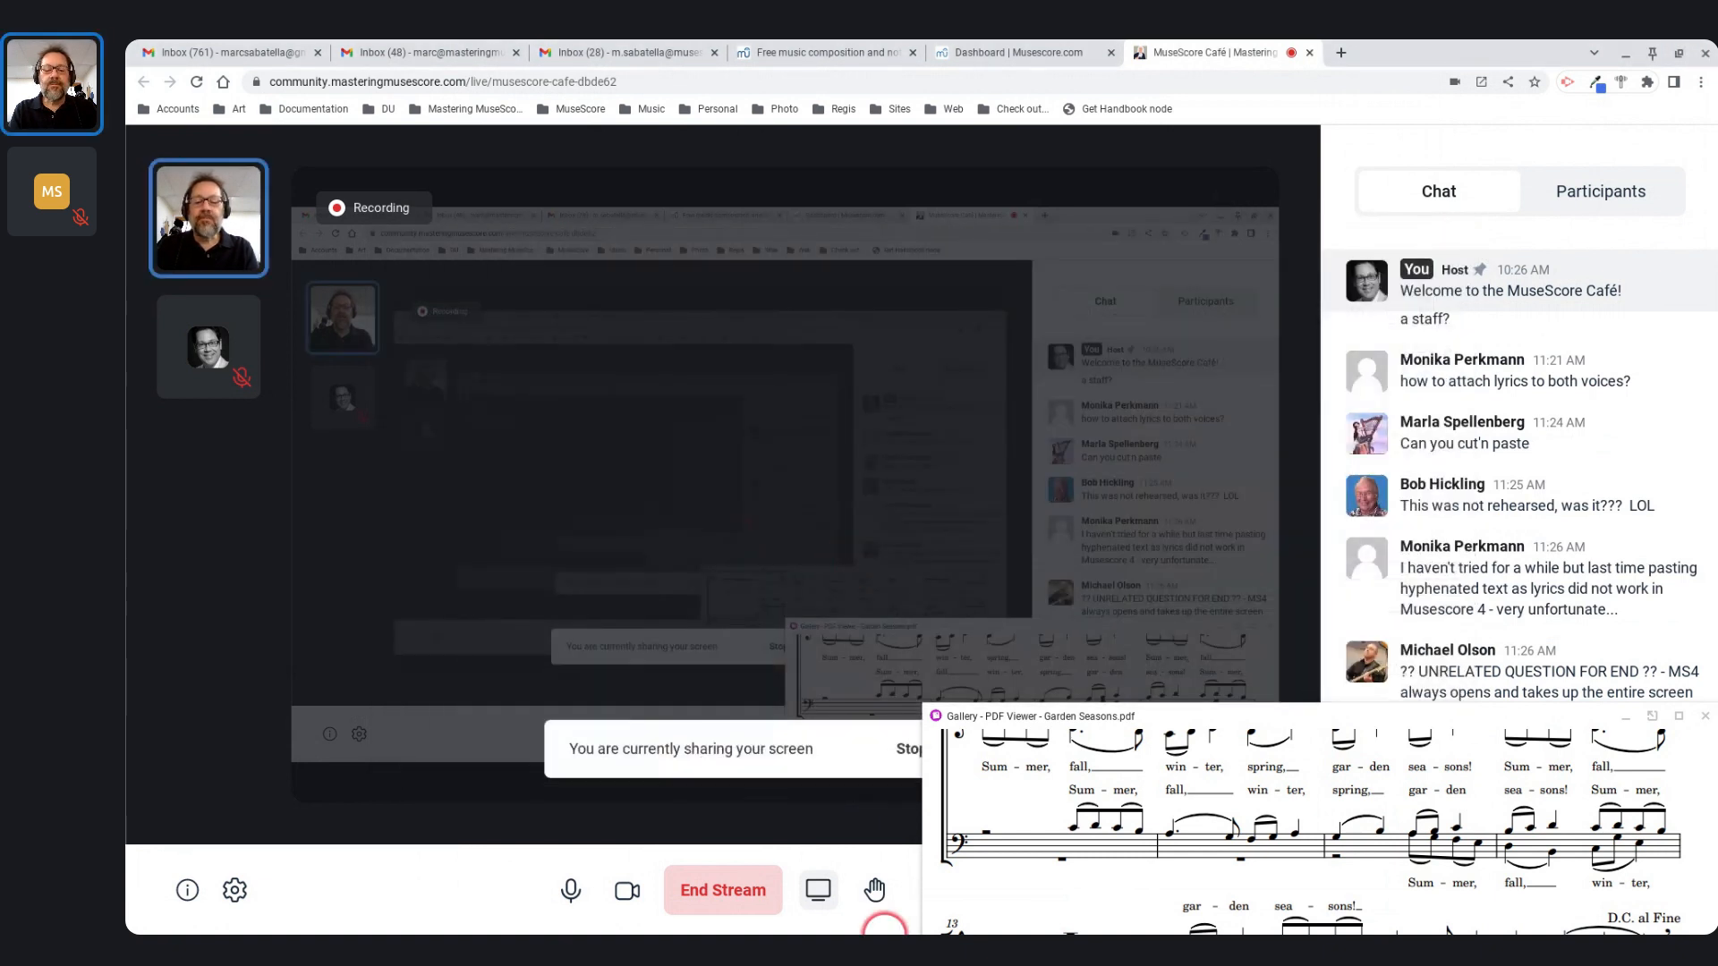
Switch to the terminal and rerun the last command to relaunch MuseScore
mouse_move(881, 931)
left_click(990, 922)
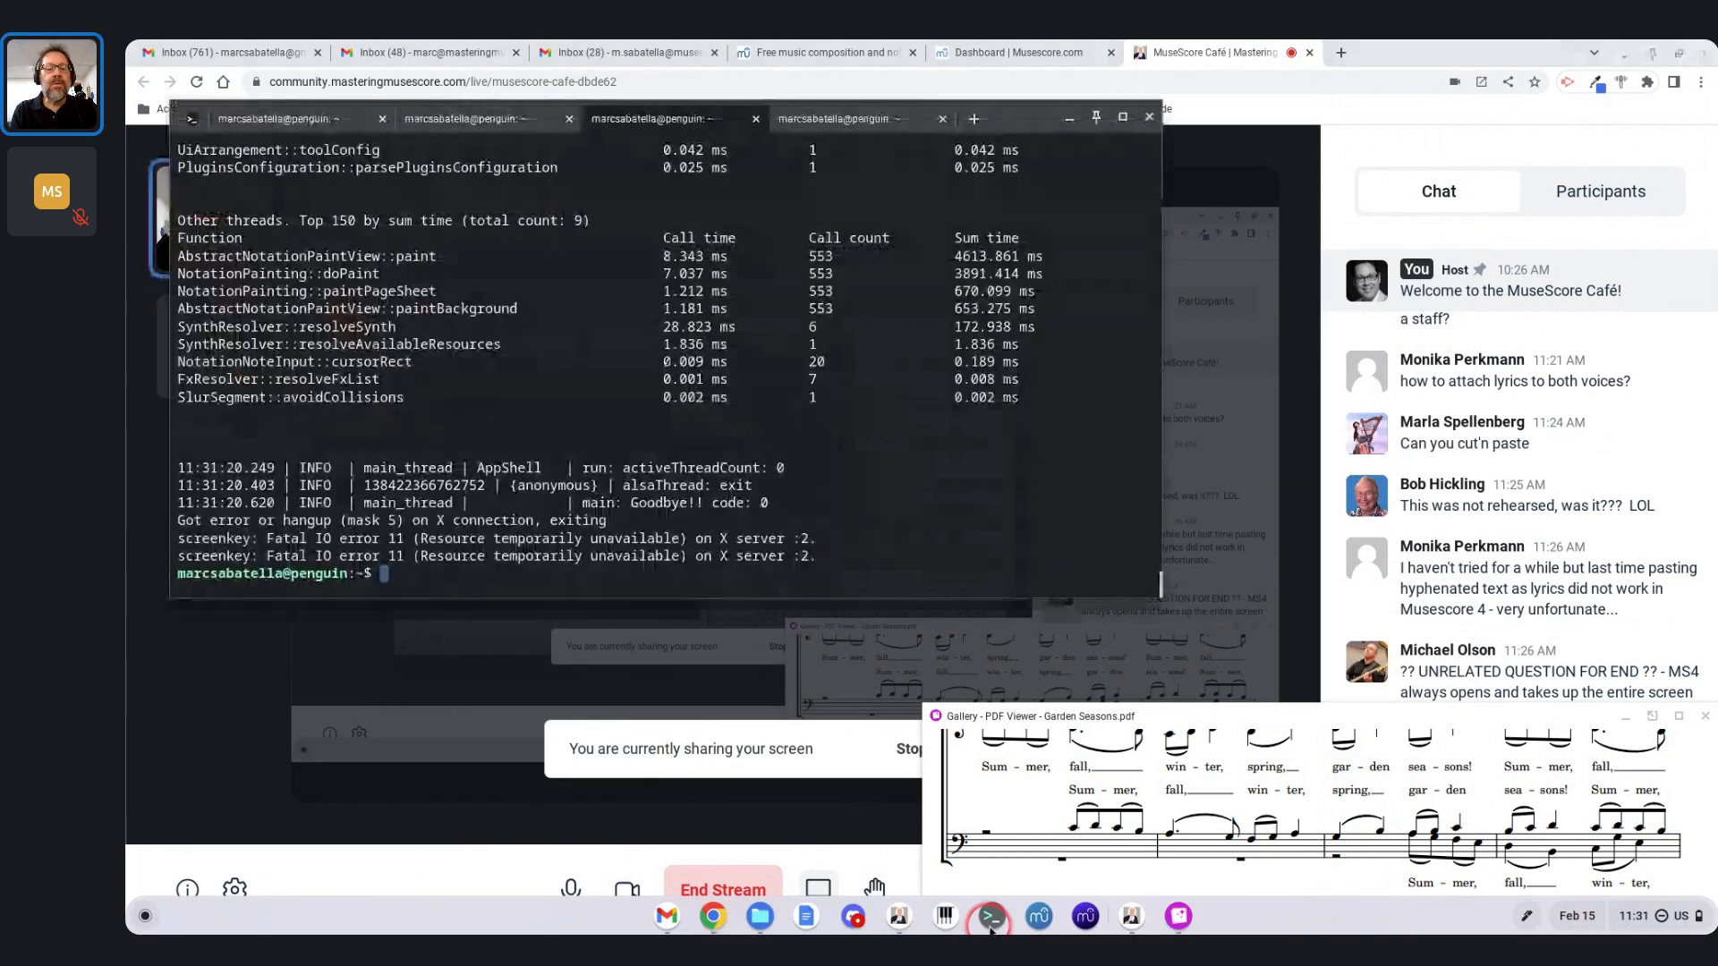
key("Up")
key("Return")
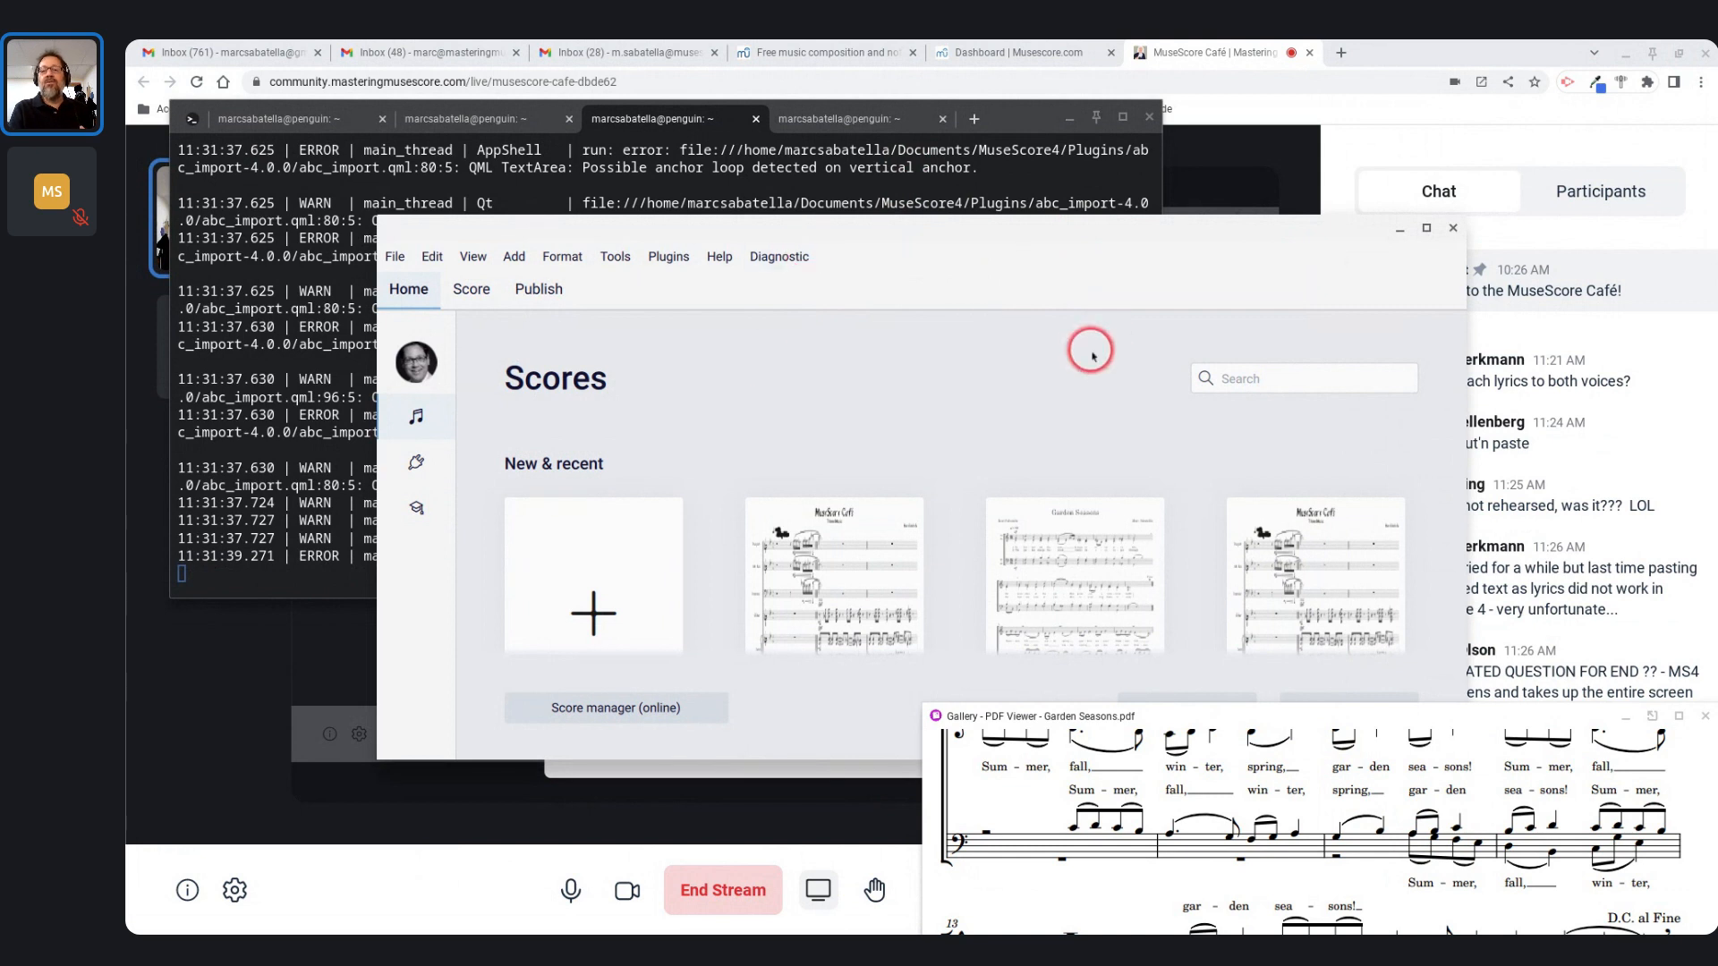
Maximize the MuseScore window and open the first MuseScore Cafe score among the recent scores
mouse_move(1426, 230)
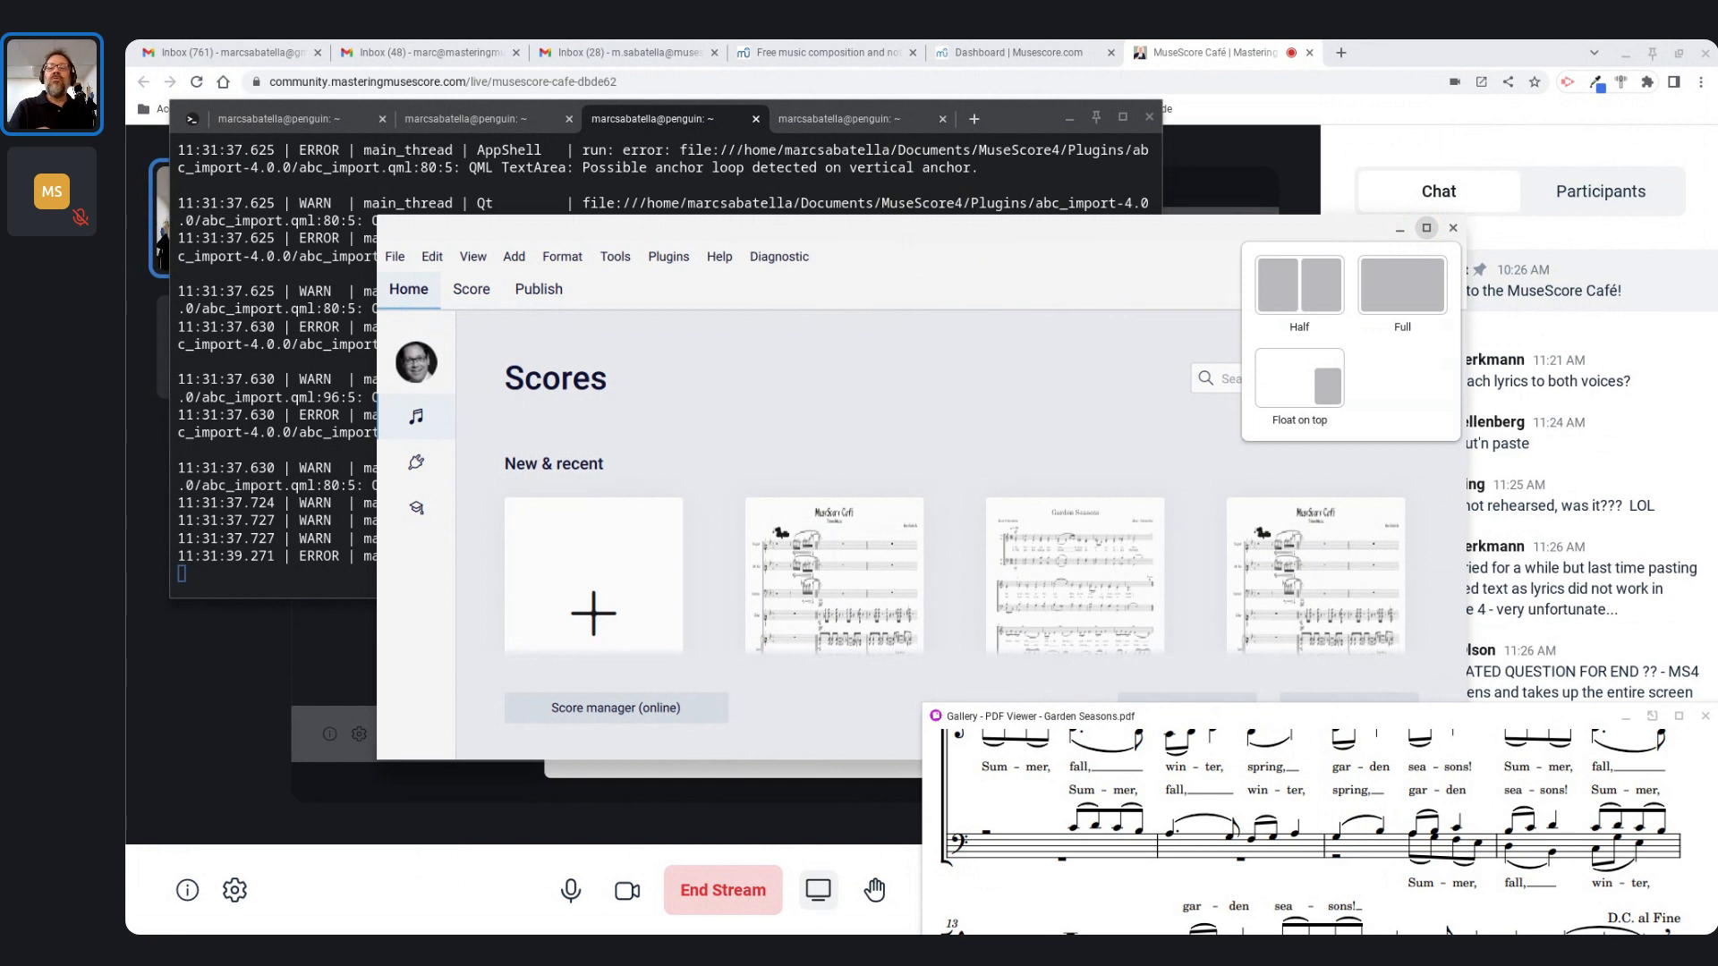
left_click(1426, 229)
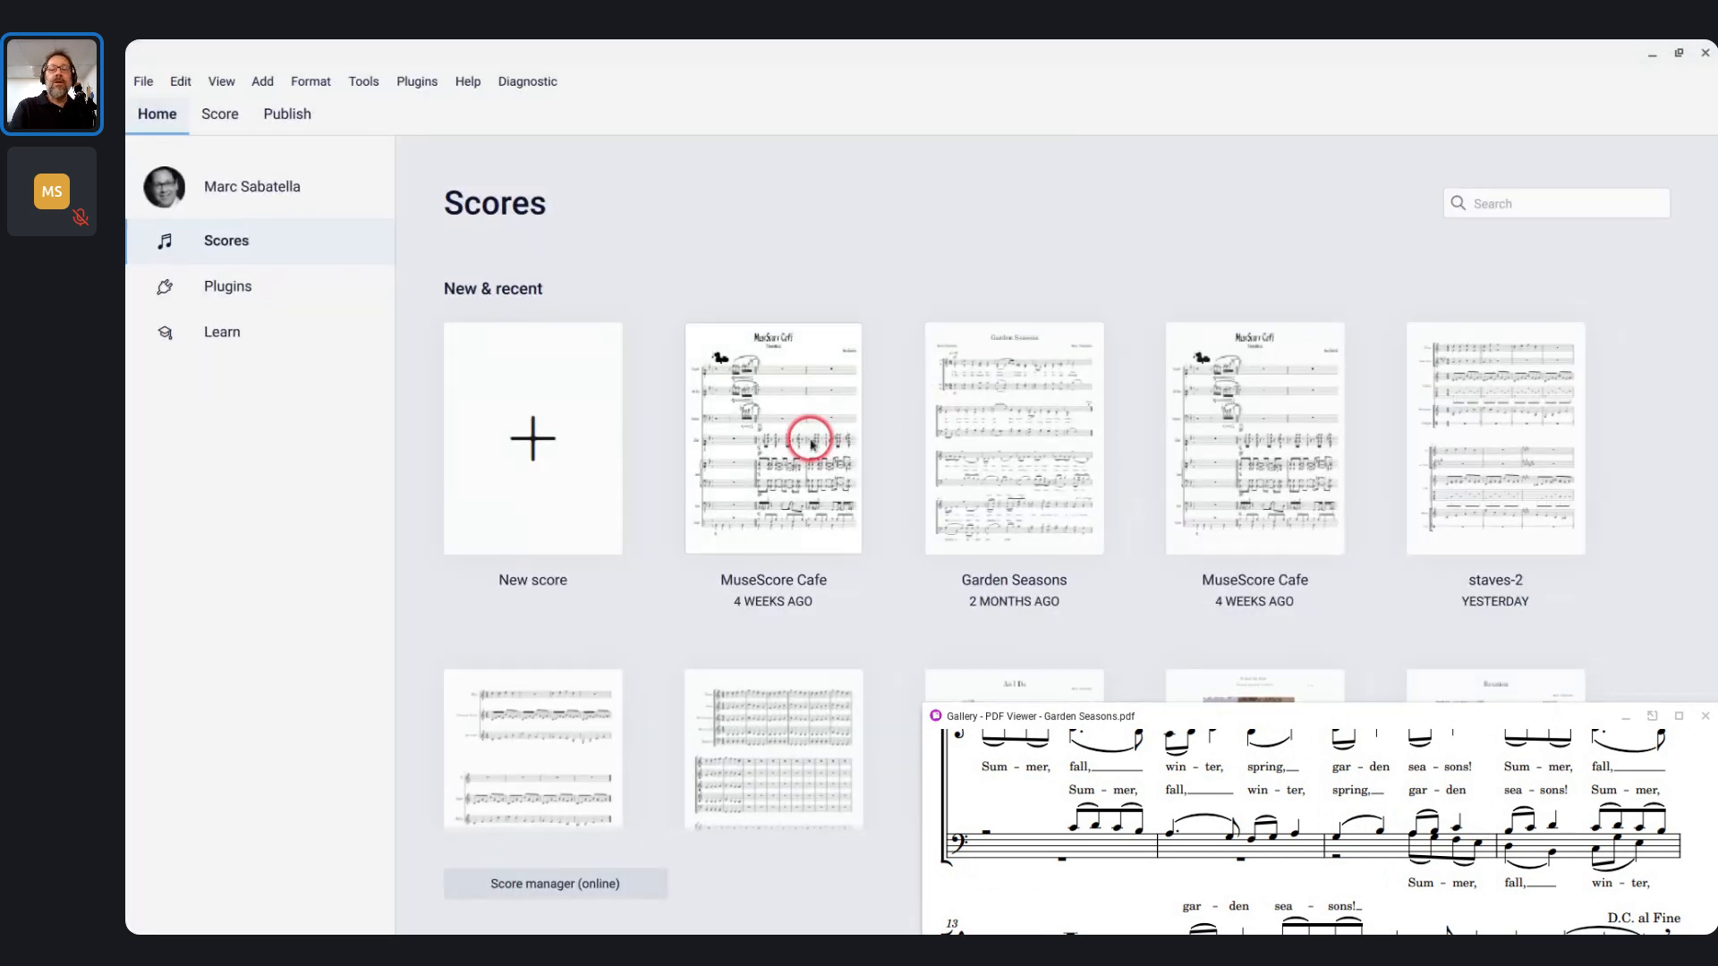
left_click(812, 445)
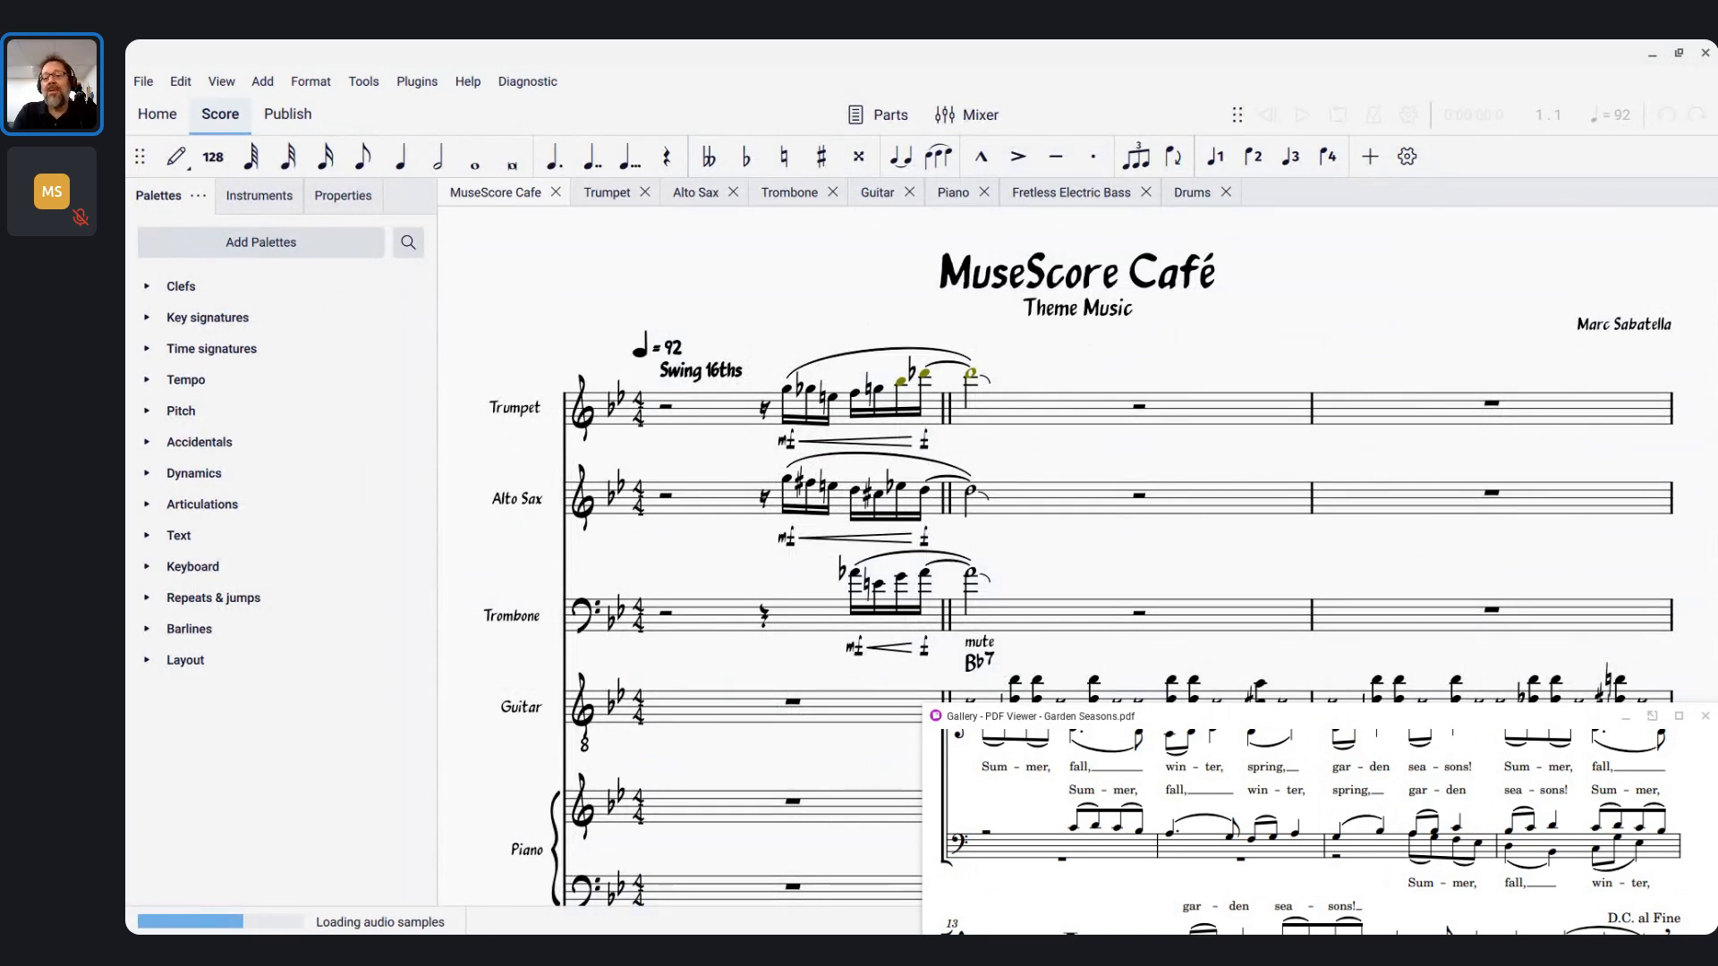
left_click(650, 544)
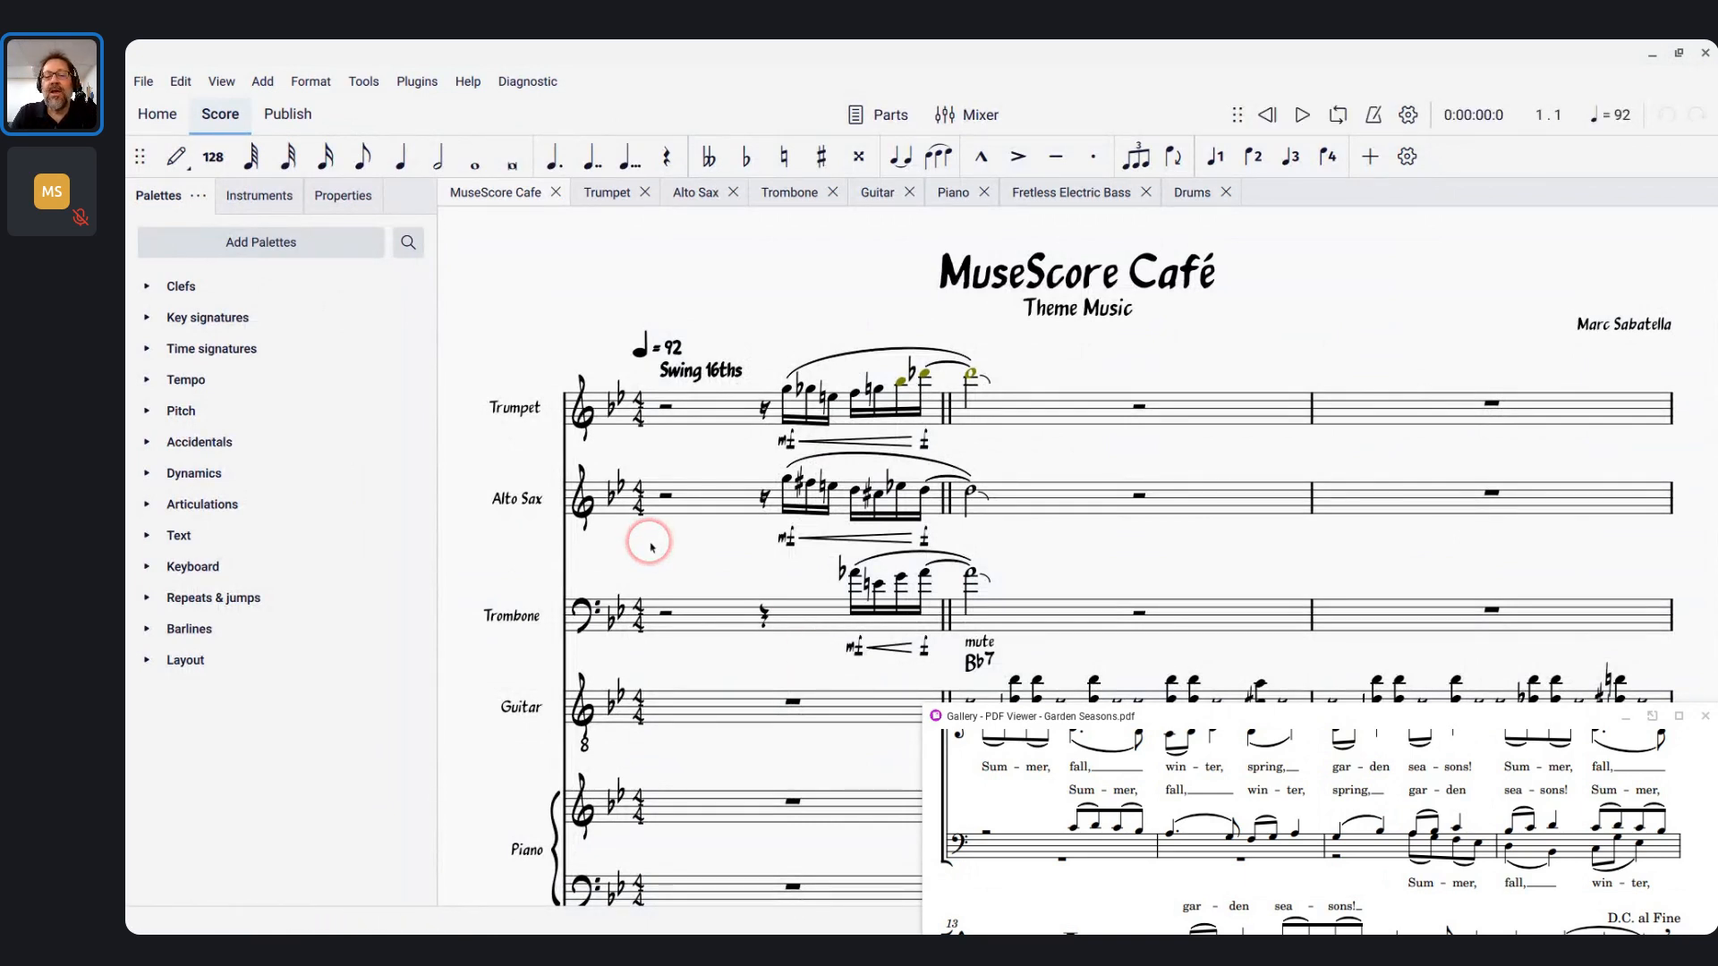
Read the newest questions in the Live Chat window beside the MuseScore Cafe score
key("alt+Tab")
key("alt+shift+Tab")
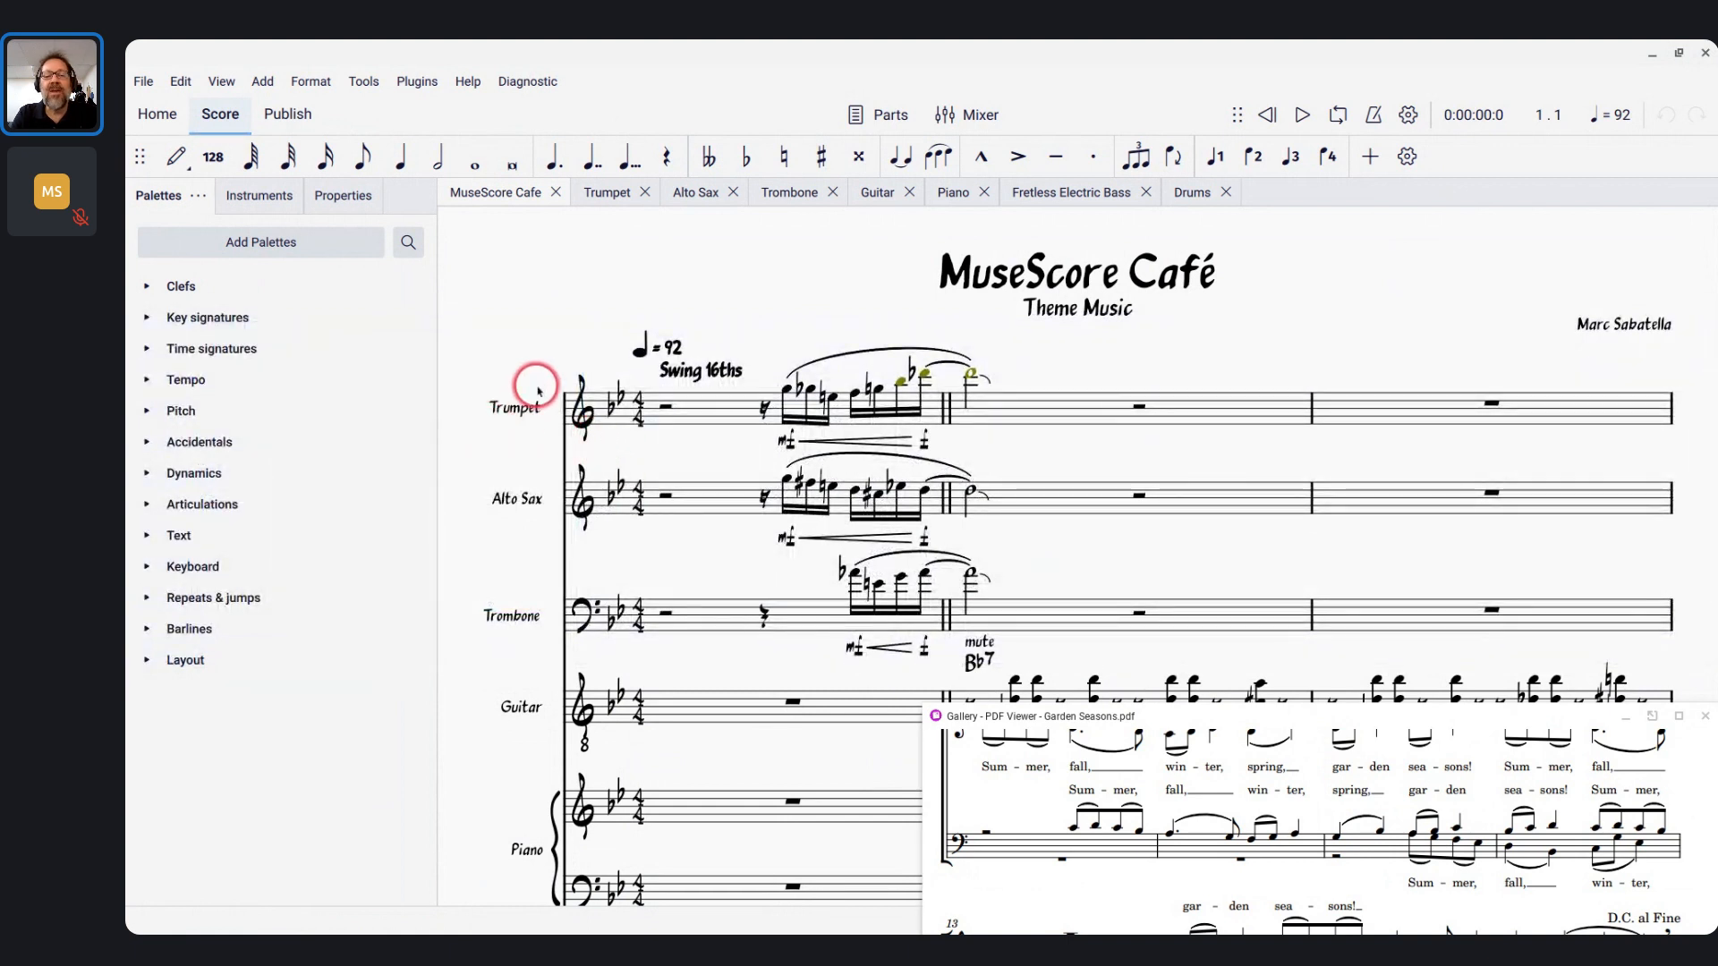
scroll(539, 391, "down", 1)
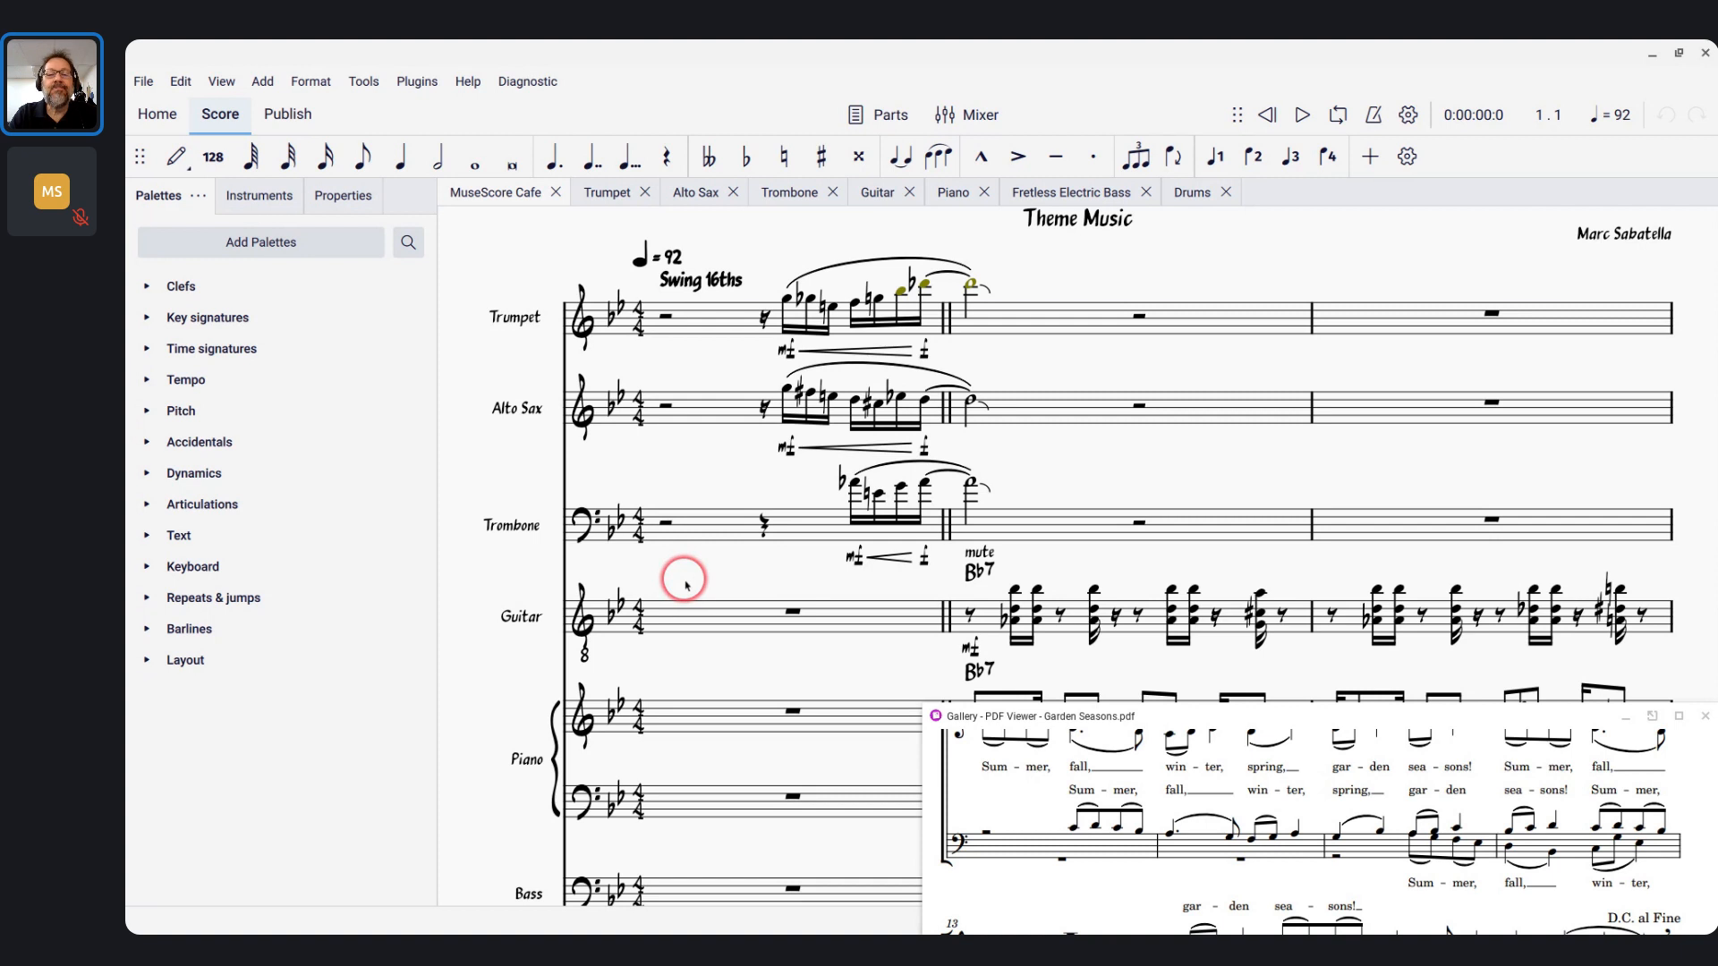
key("alt+Tab")
key("alt+Tab")
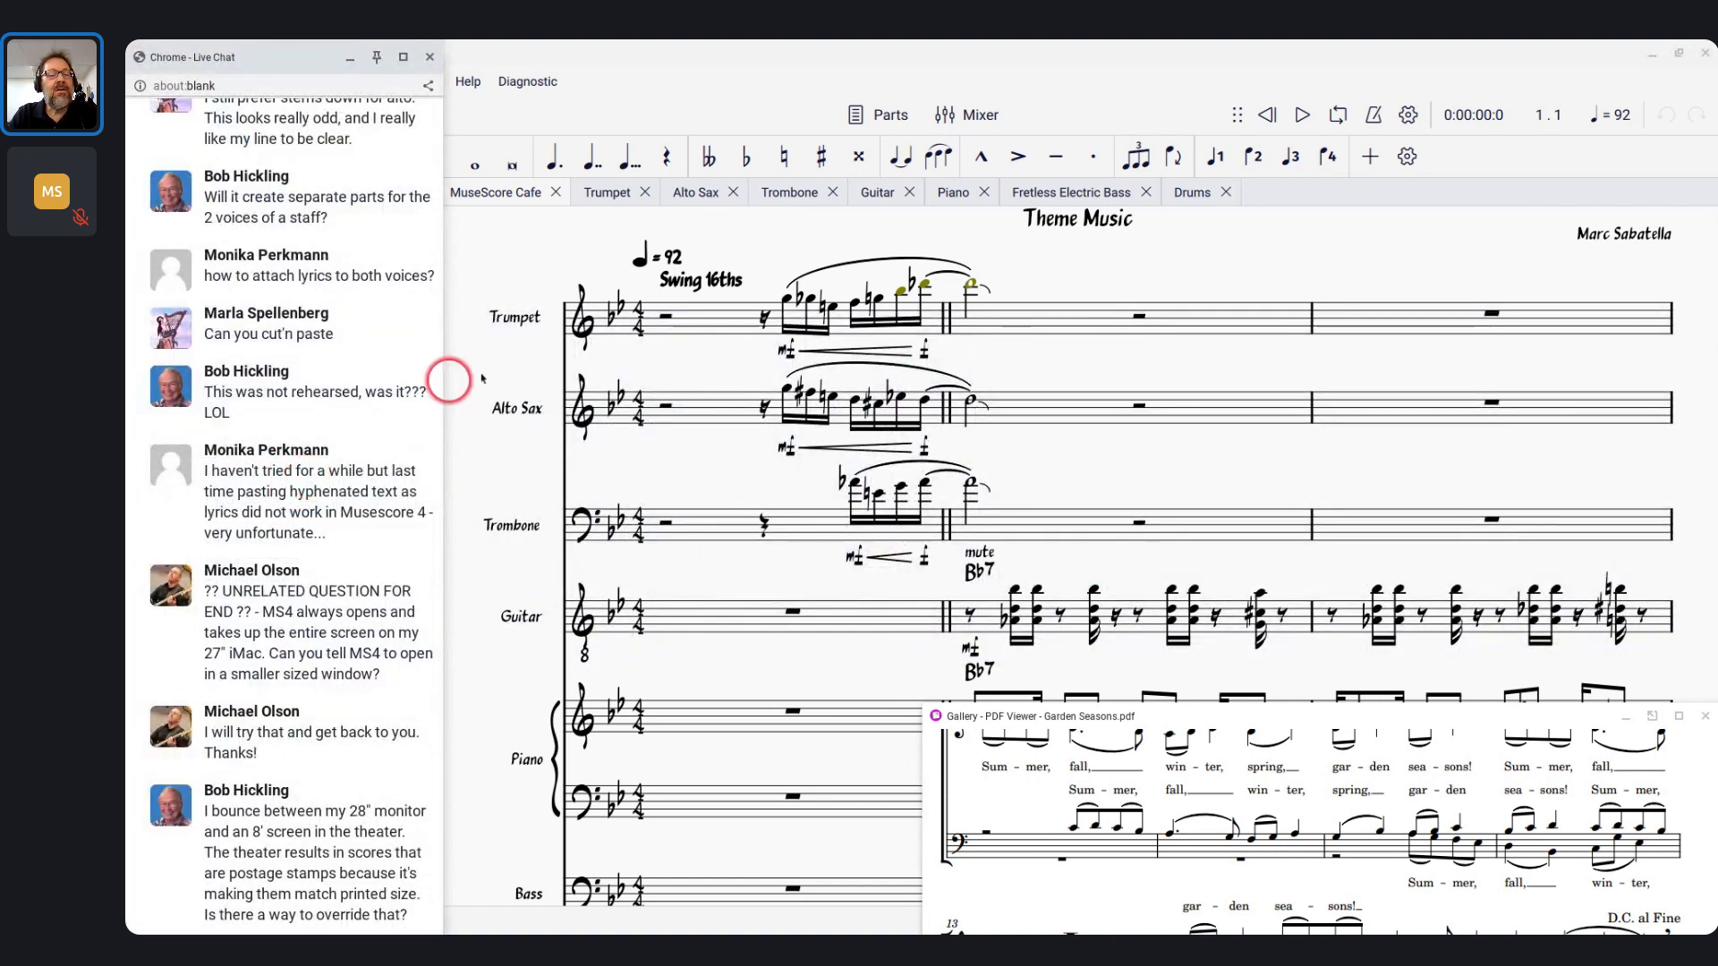
left_click(668, 325)
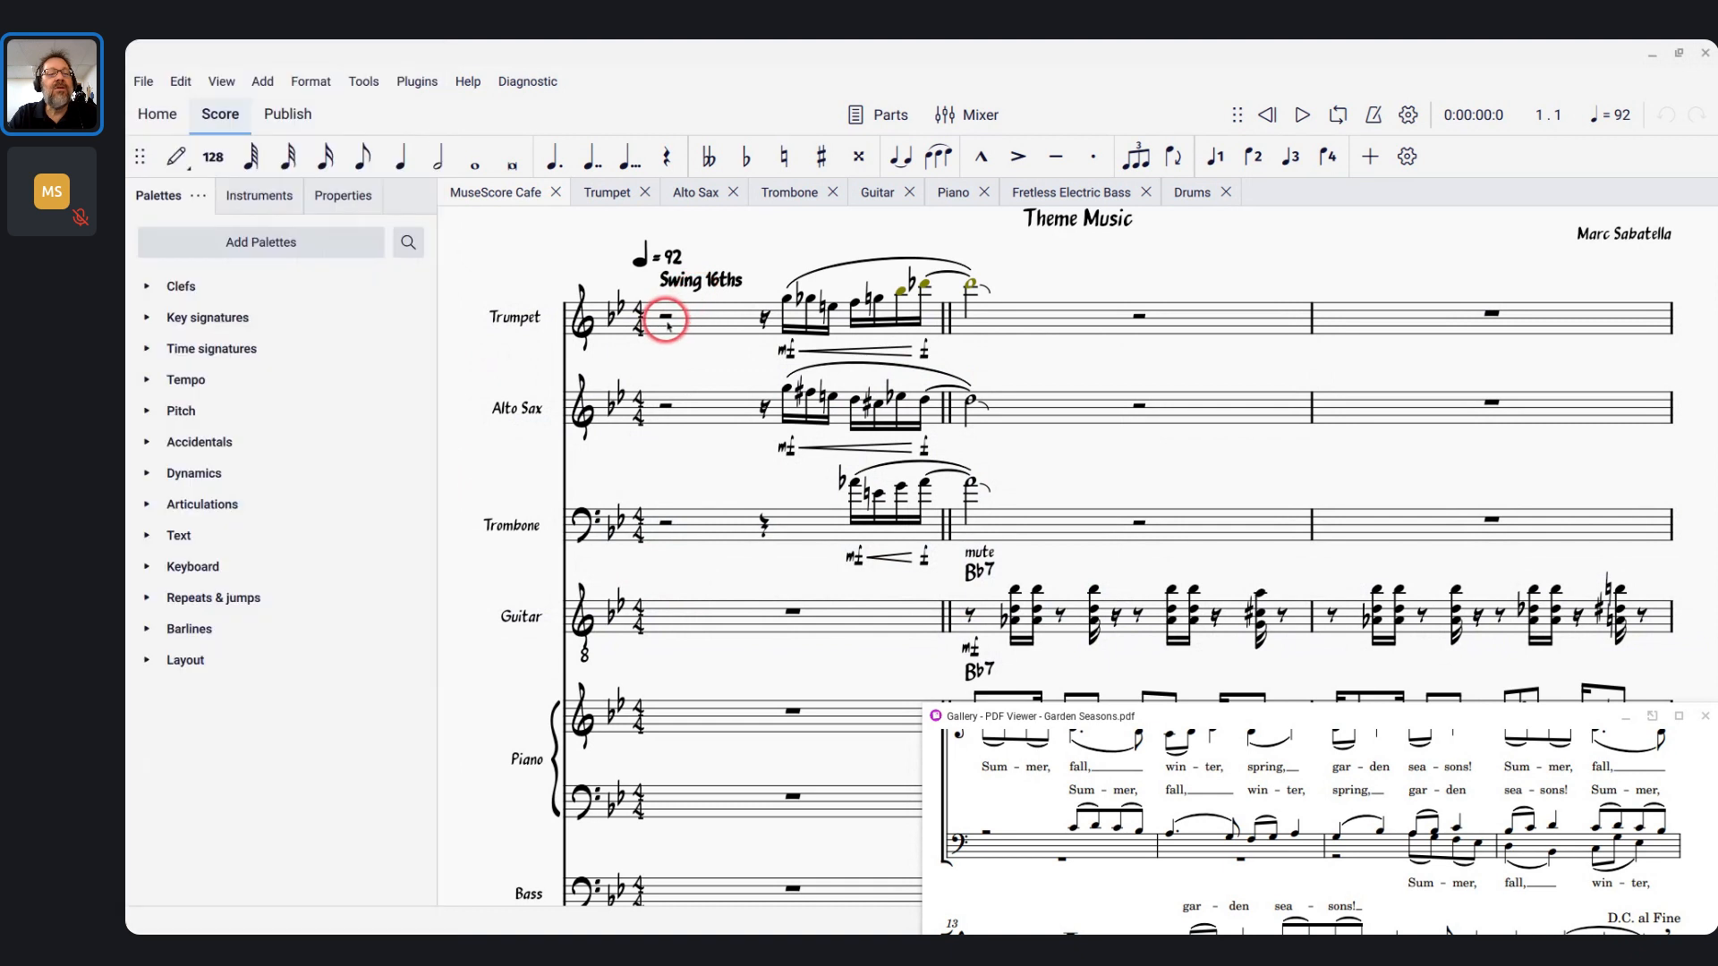
key("alt+Tab")
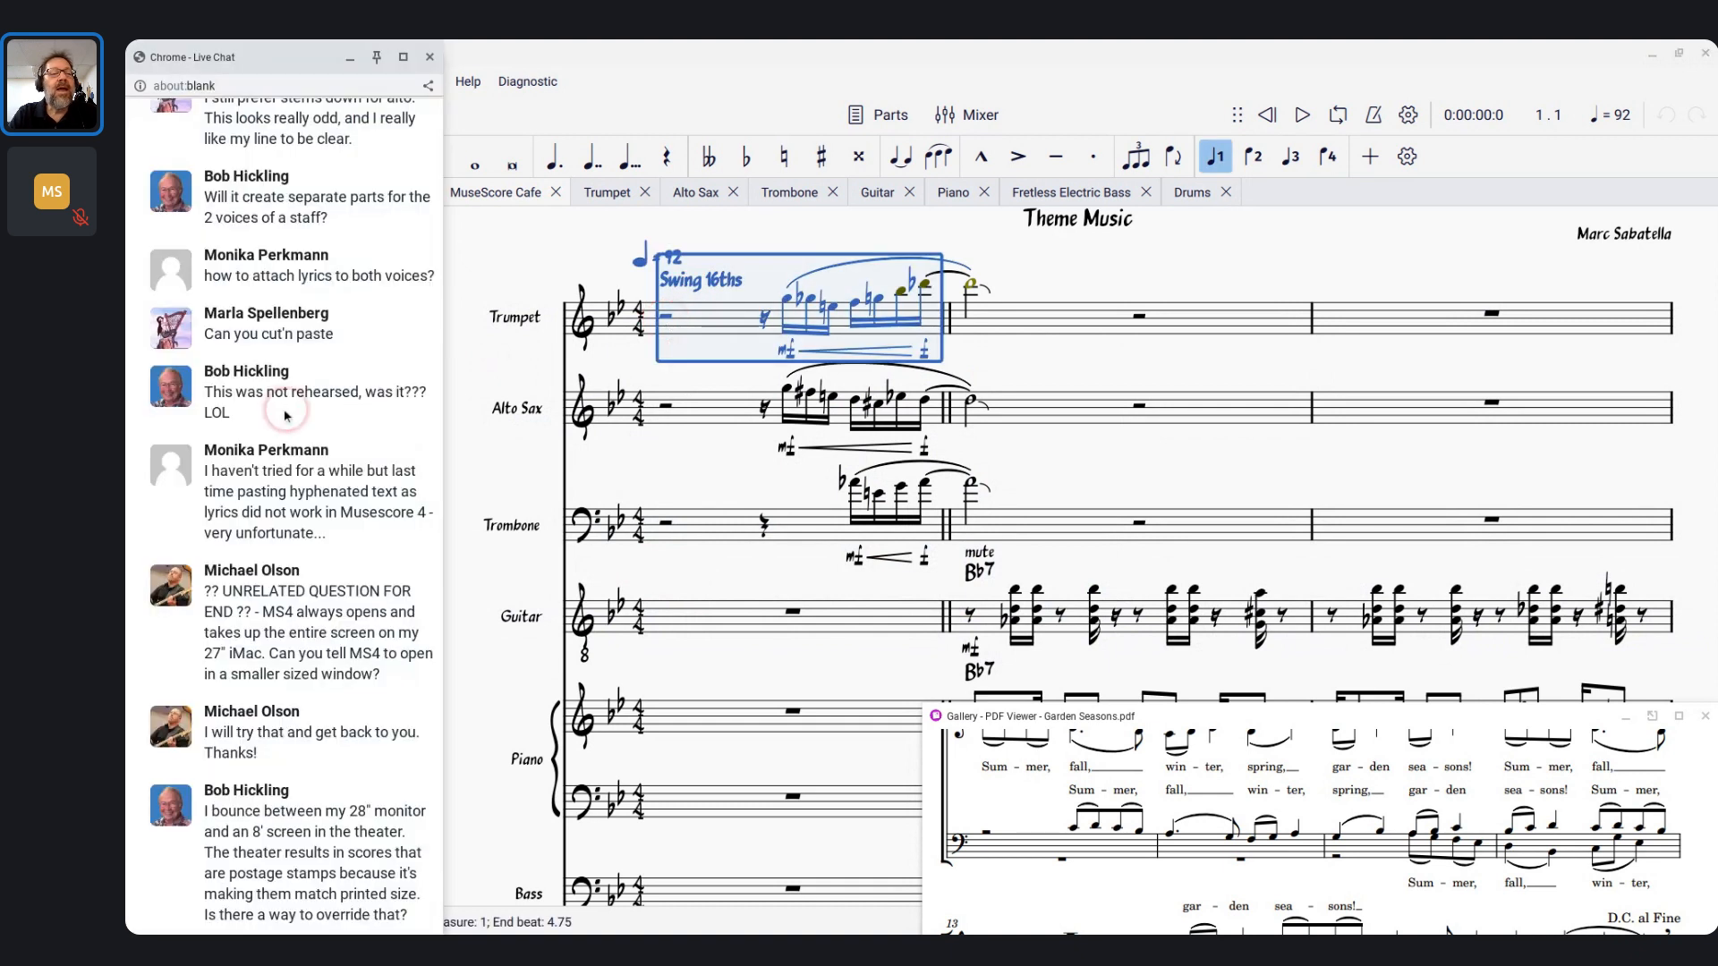
scroll(277, 416, "up", 3)
scroll(259, 418, "down", 3)
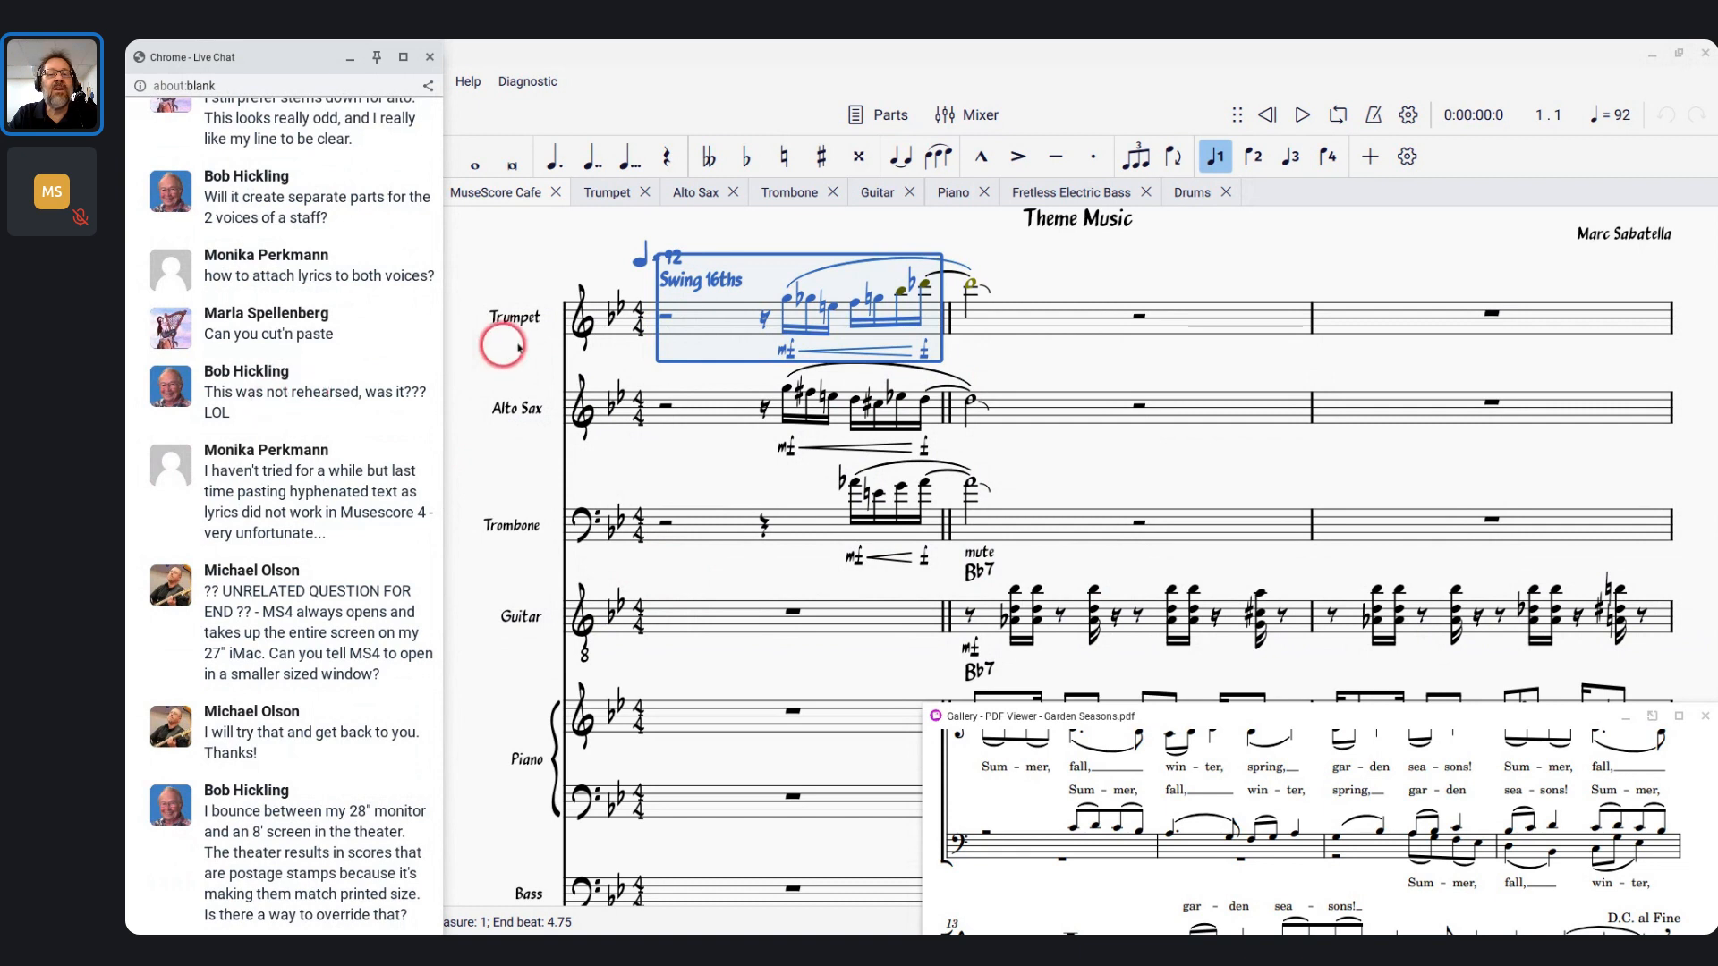
Play back the MuseScore Cafe score from the trumpet's treble clef in measure 1 to the end
left_click(574, 321)
key("space")
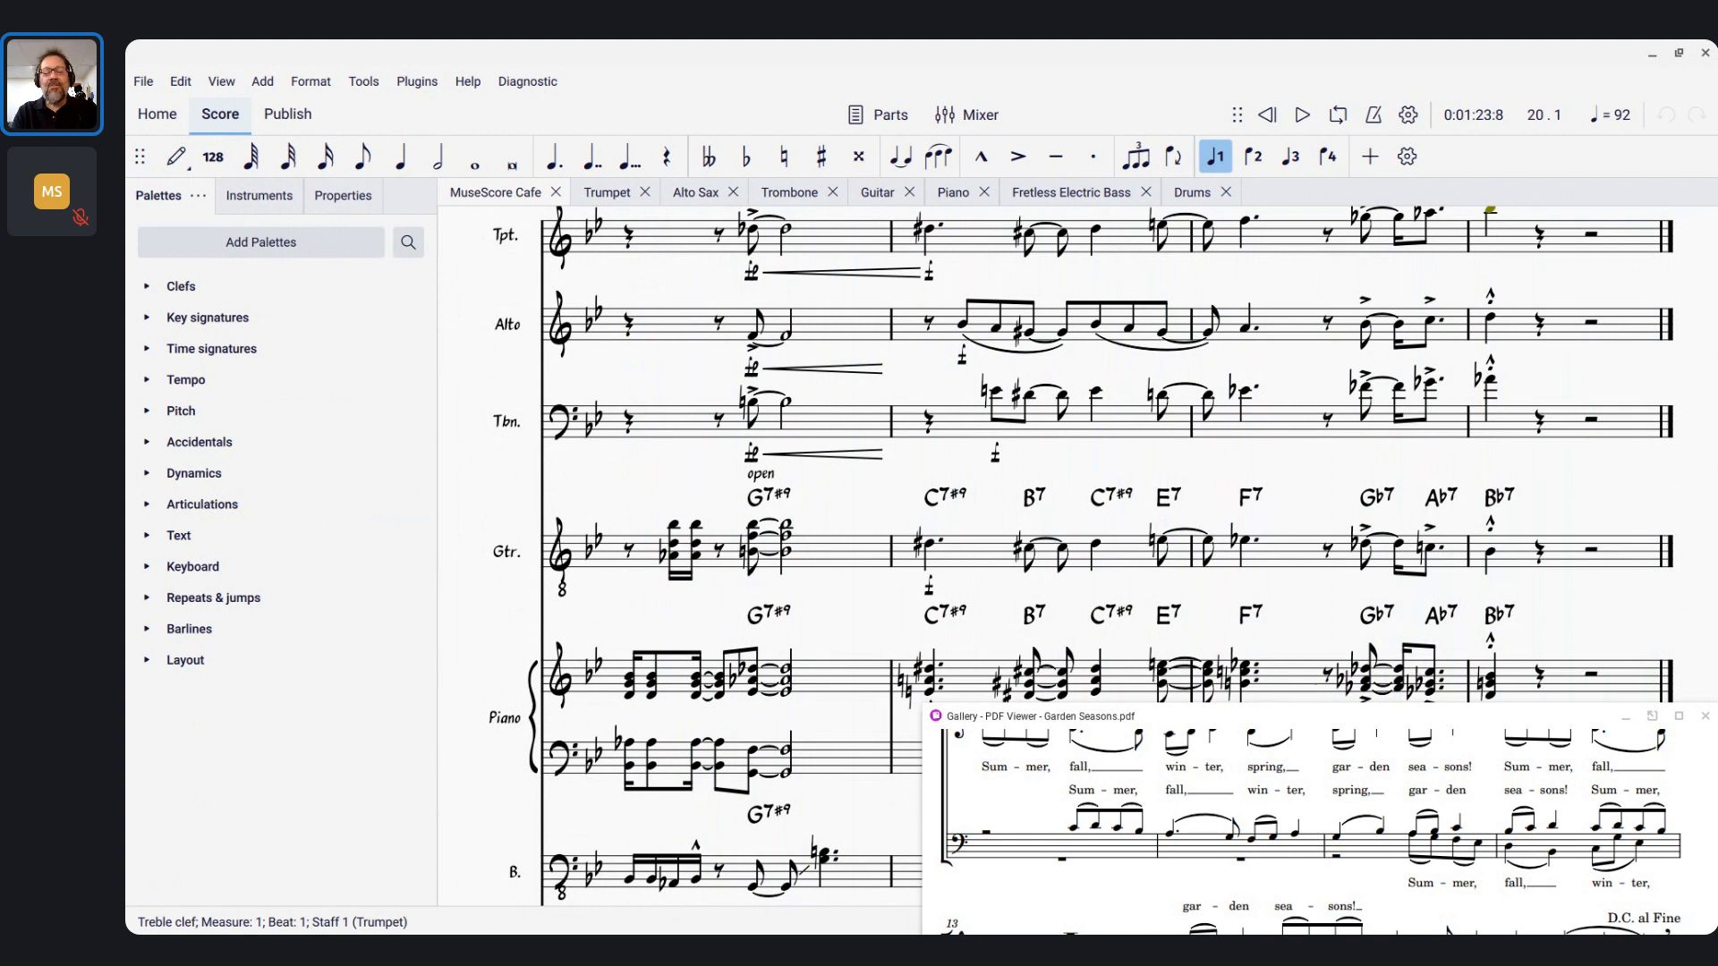
key("alt")
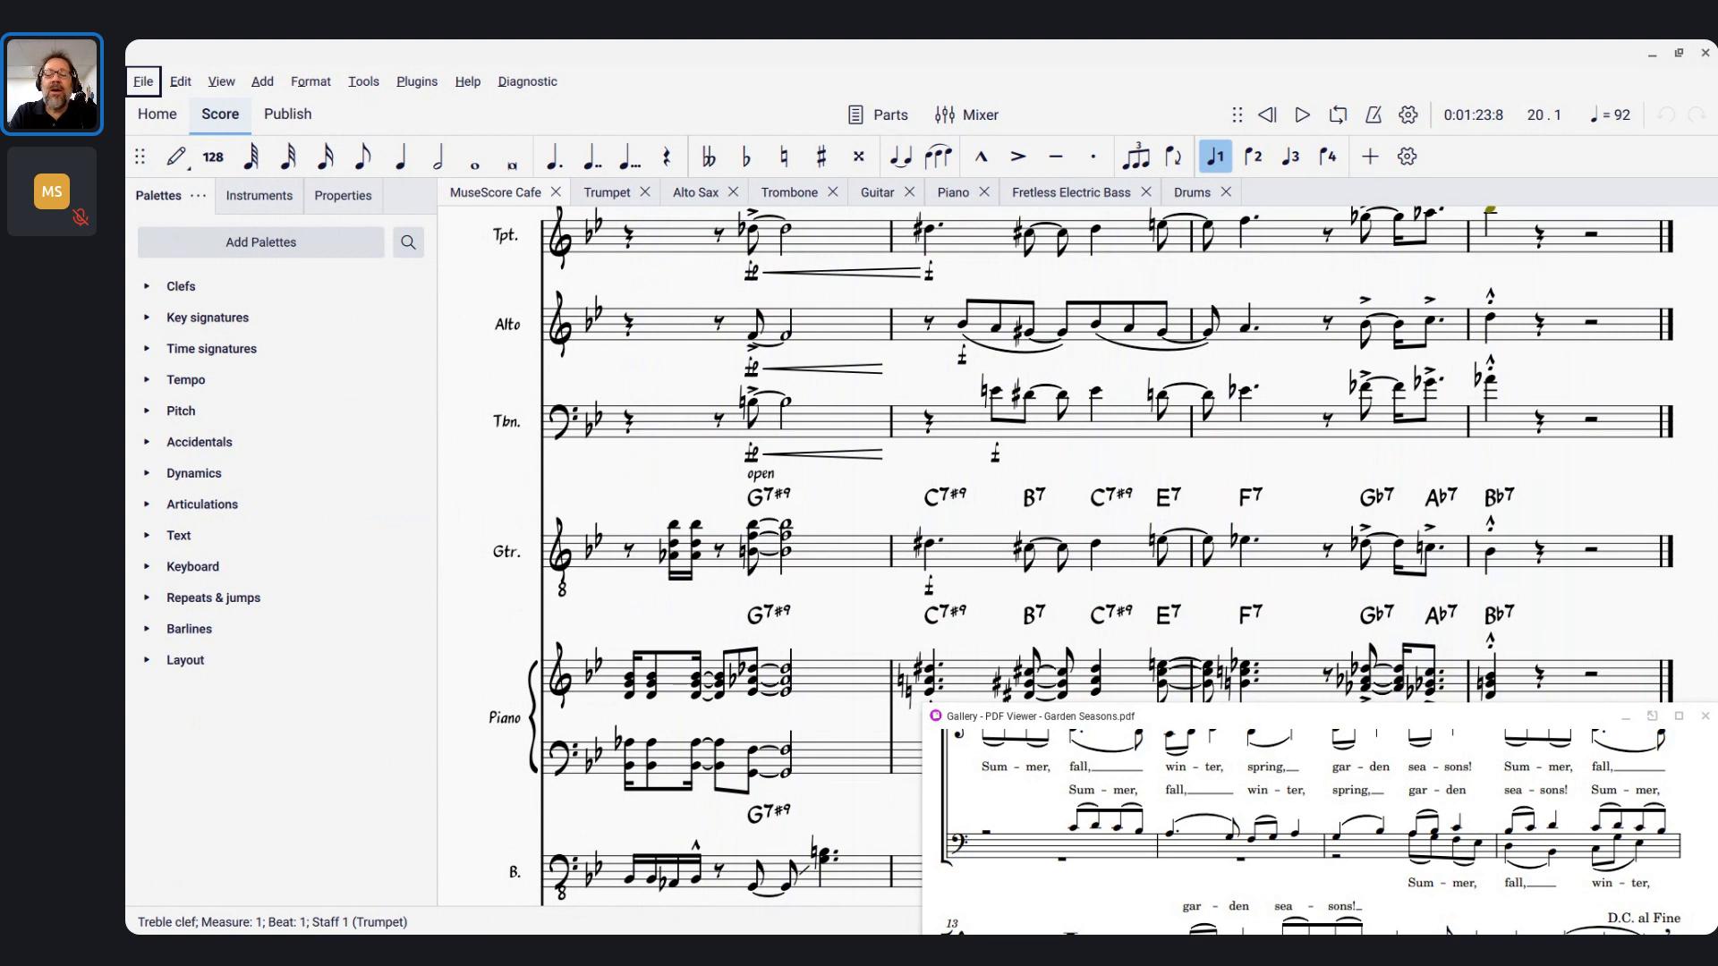
Check the last chat messages, switch to the streaming page in the browser, and end the live stream
key("alt+Tab")
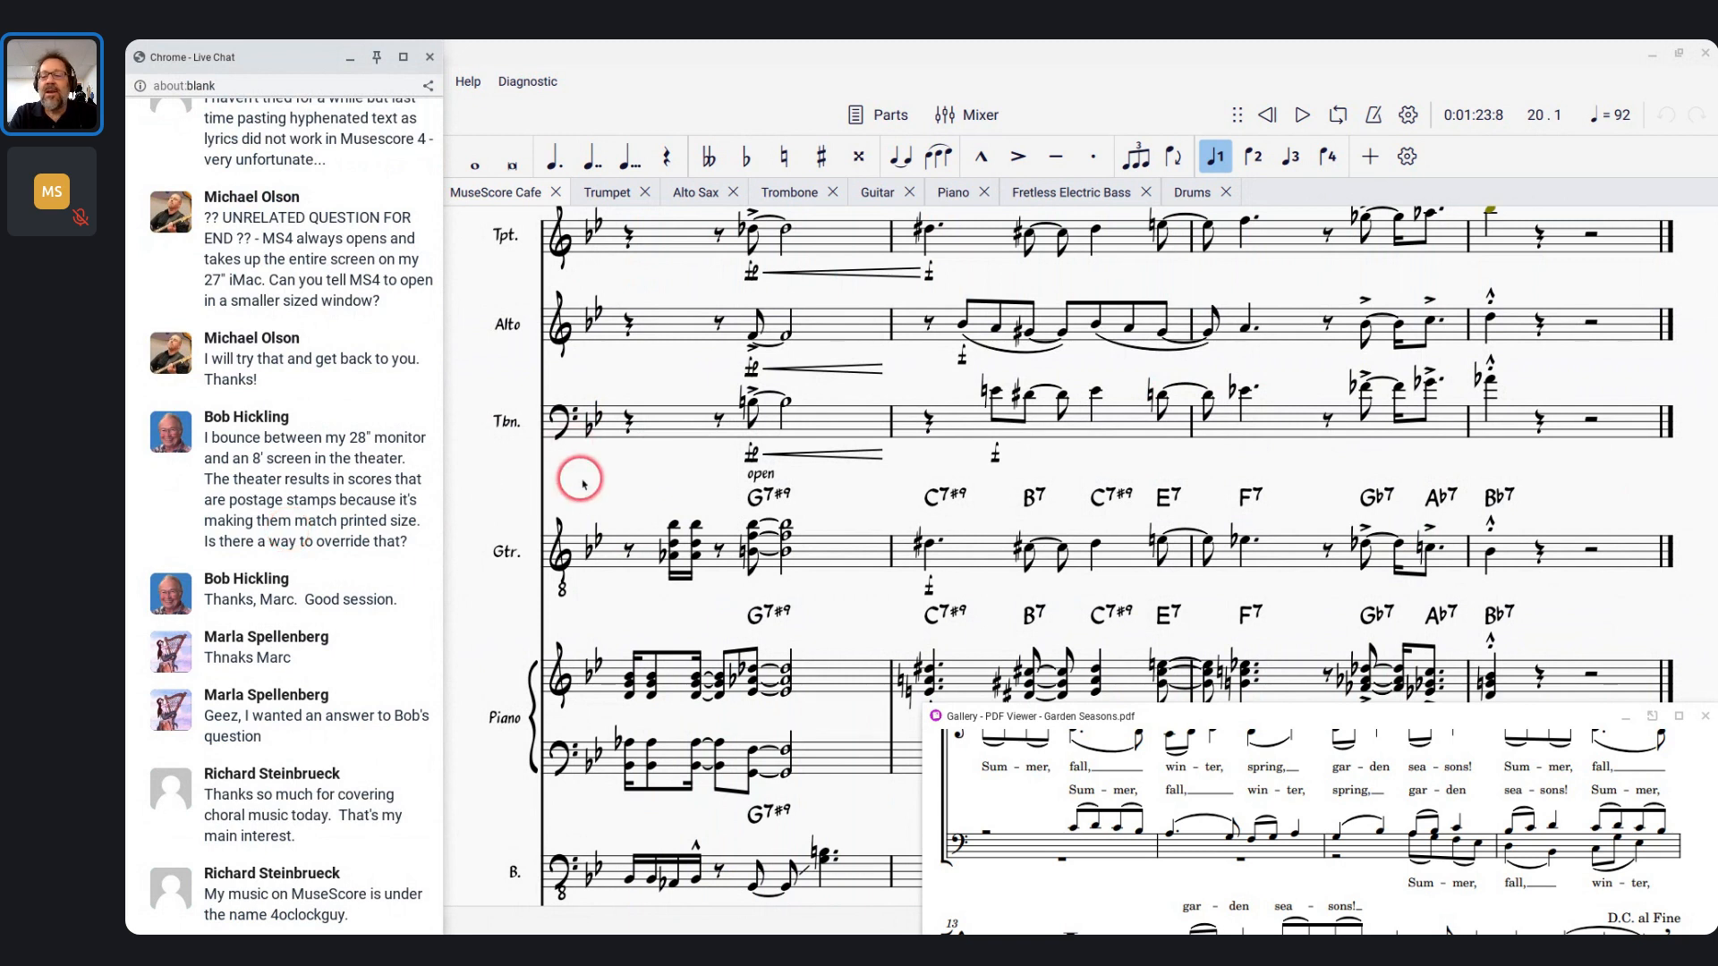
key("alt+Tab")
key("alt+Tab")
key("alt+Tab")
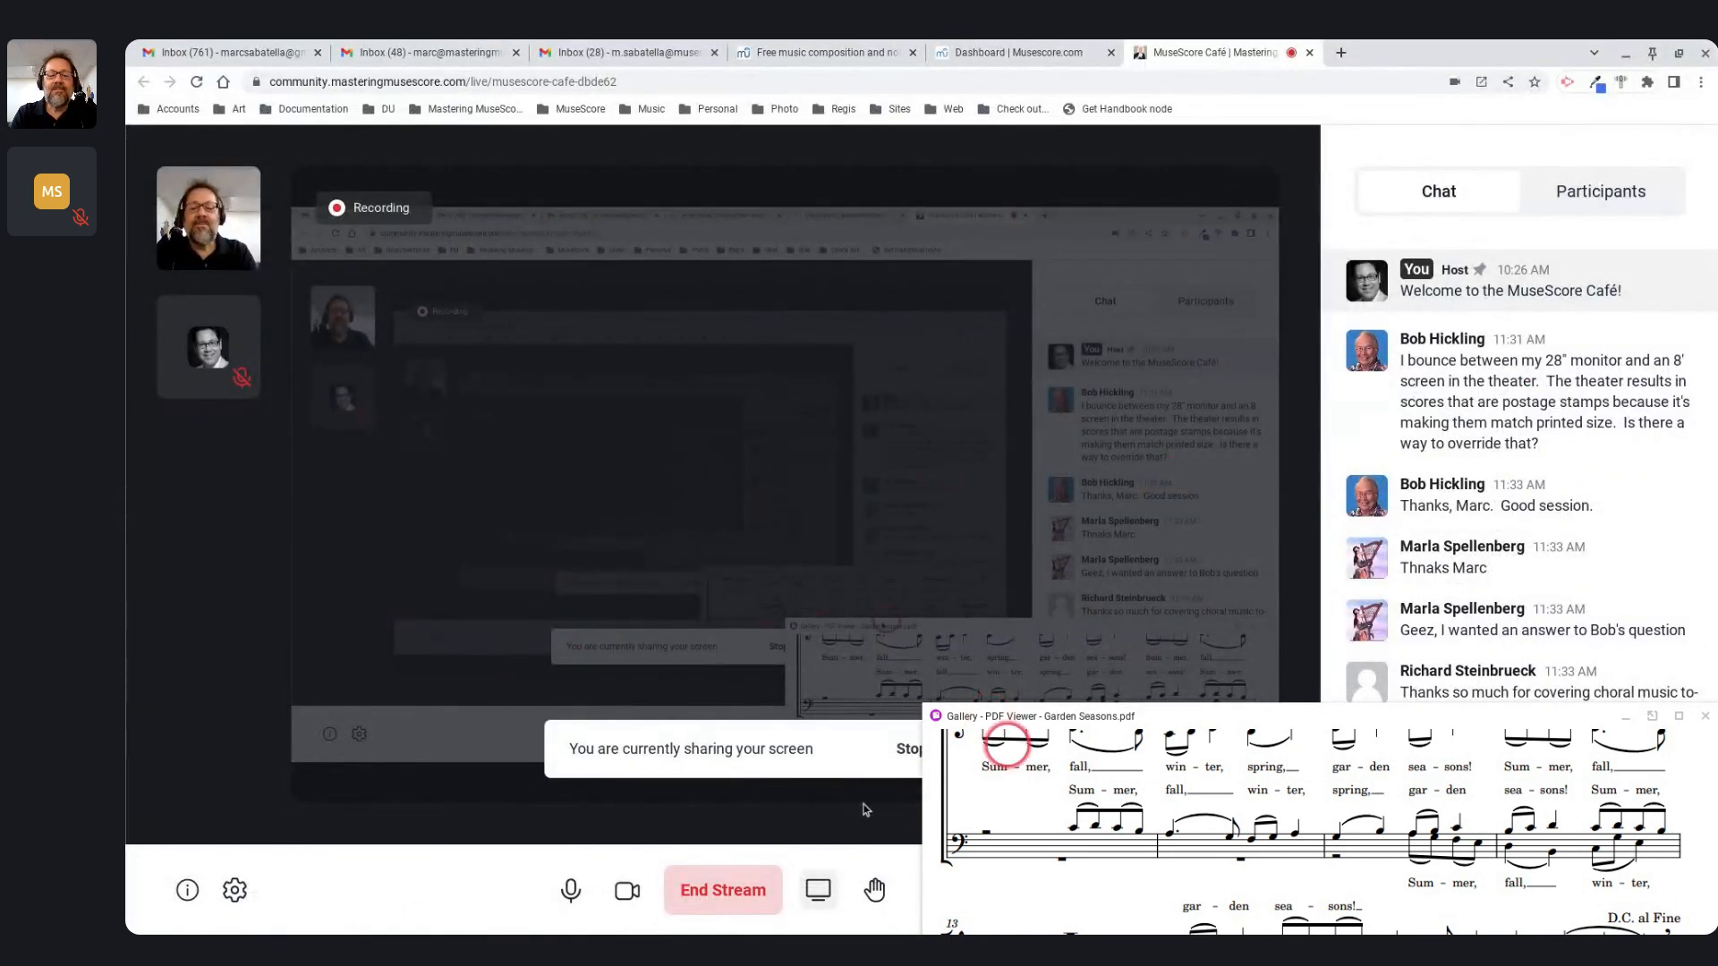
left_click(729, 899)
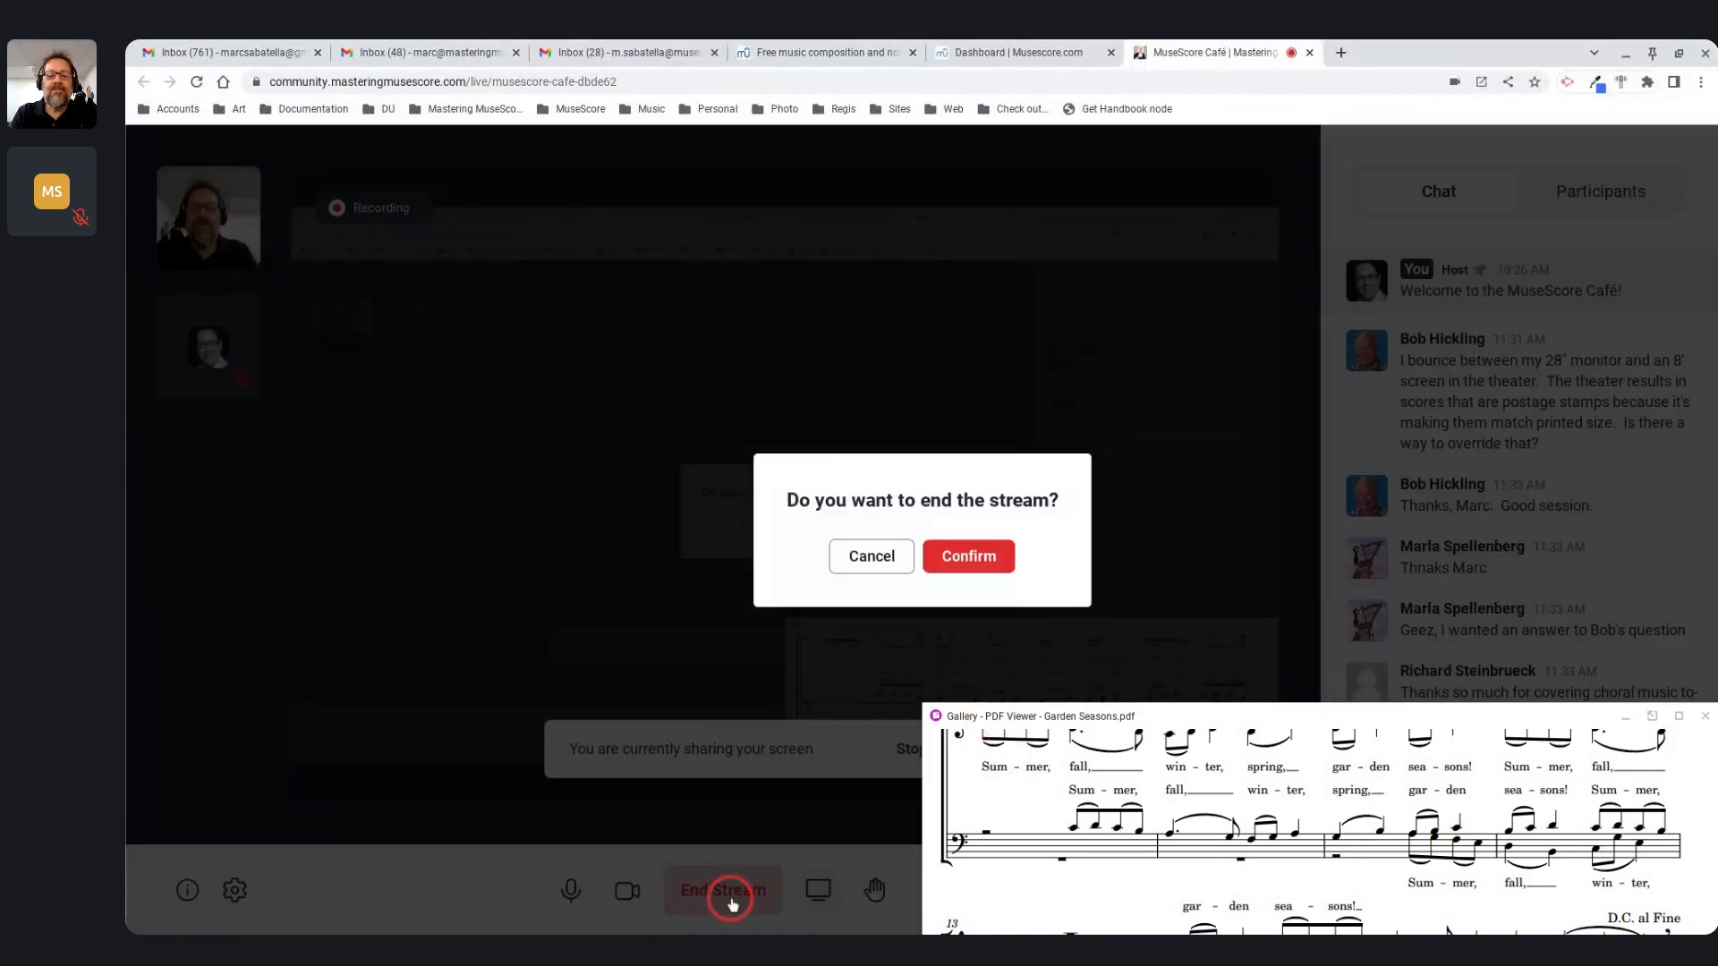
left_click(990, 562)
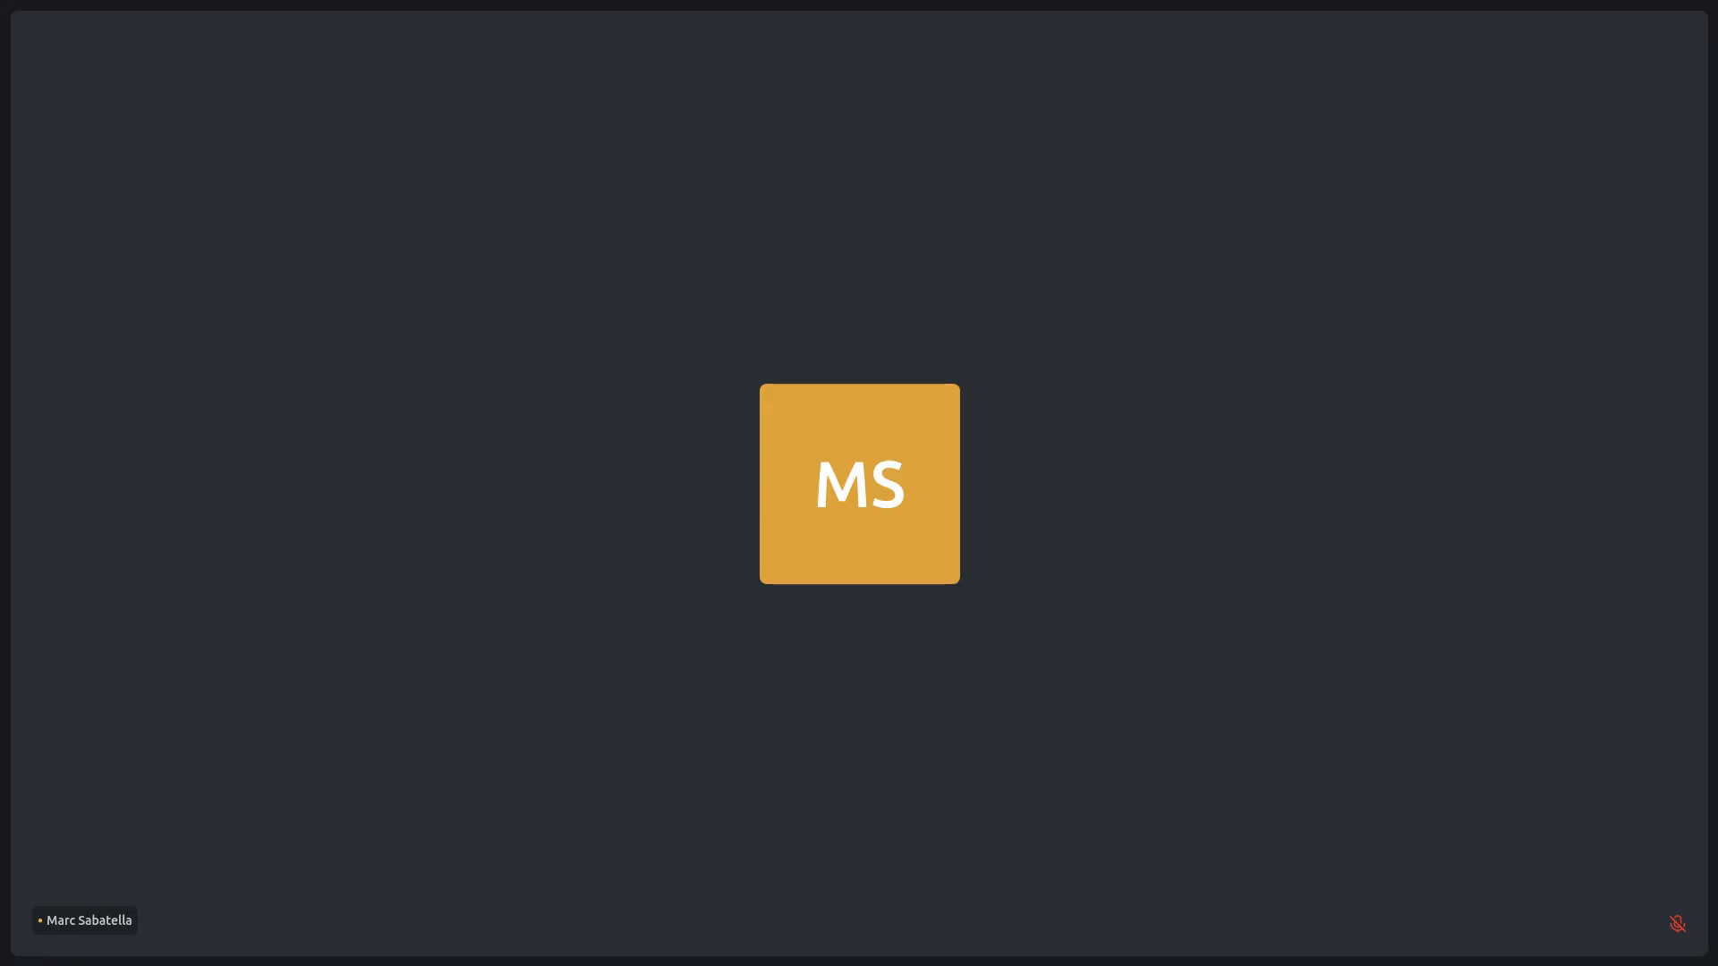